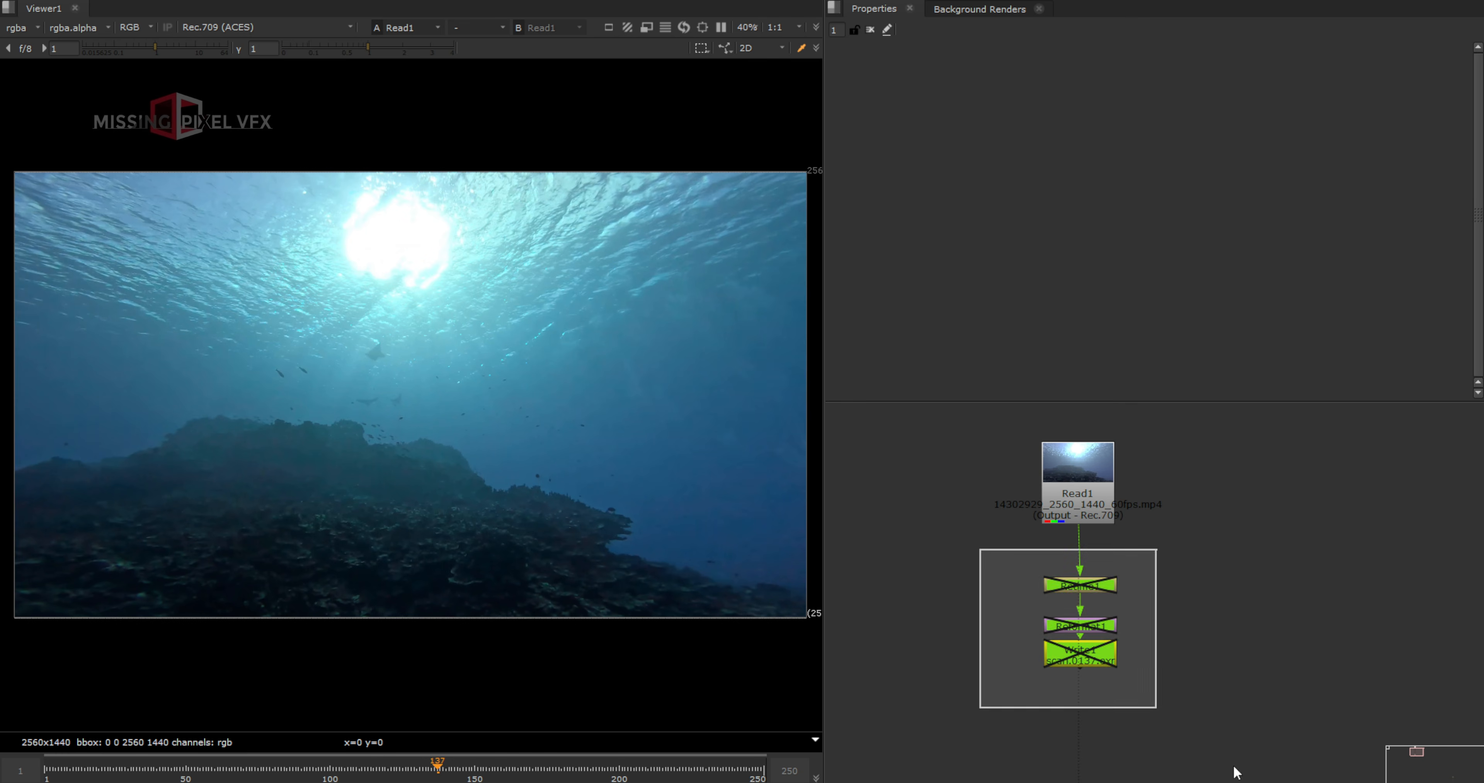
Enable the Retime1, Reformat1 and Write1 nodes and open the Retime1 settings for inspection
{"action": "key", "text": "d"}
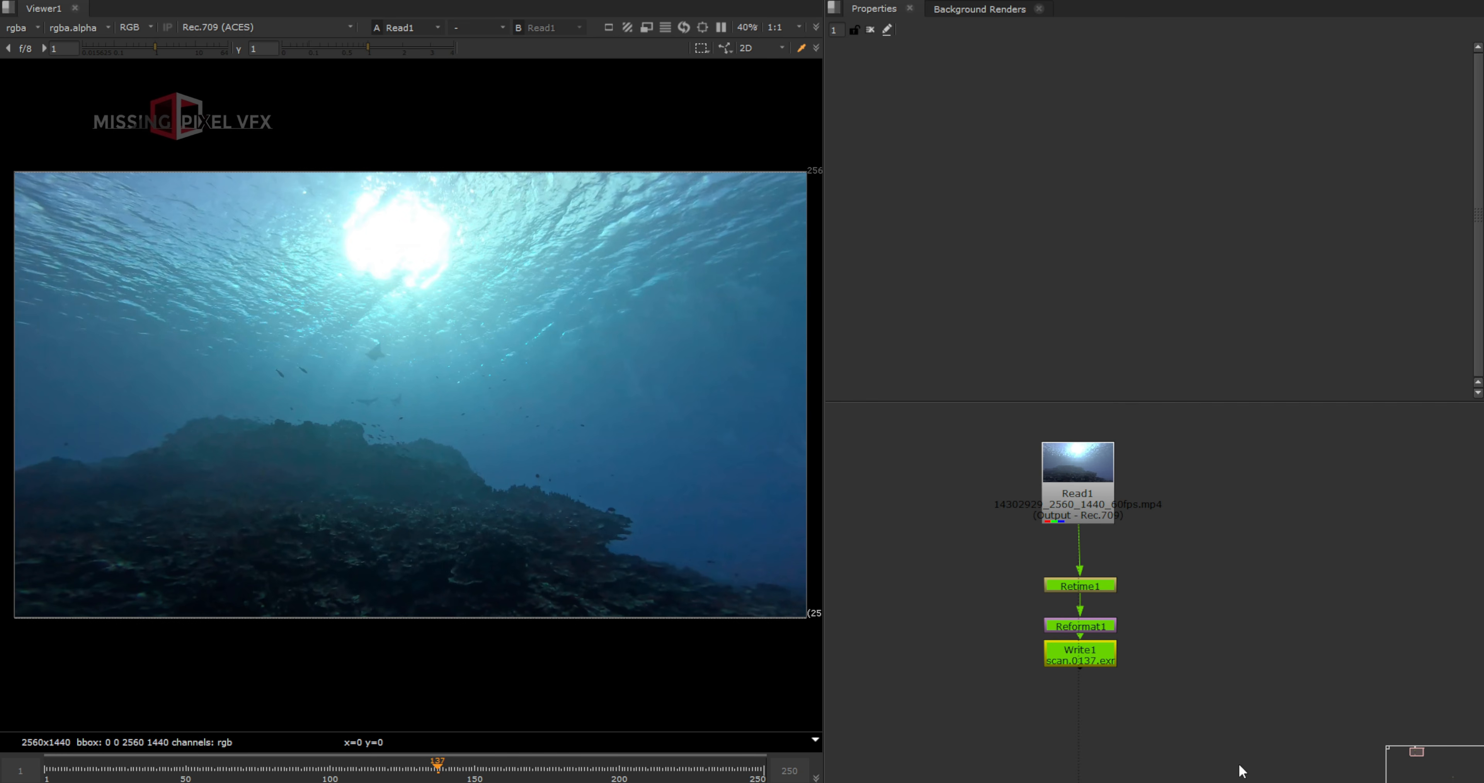
{"action": "double_click", "coordinate": [1080, 585]}
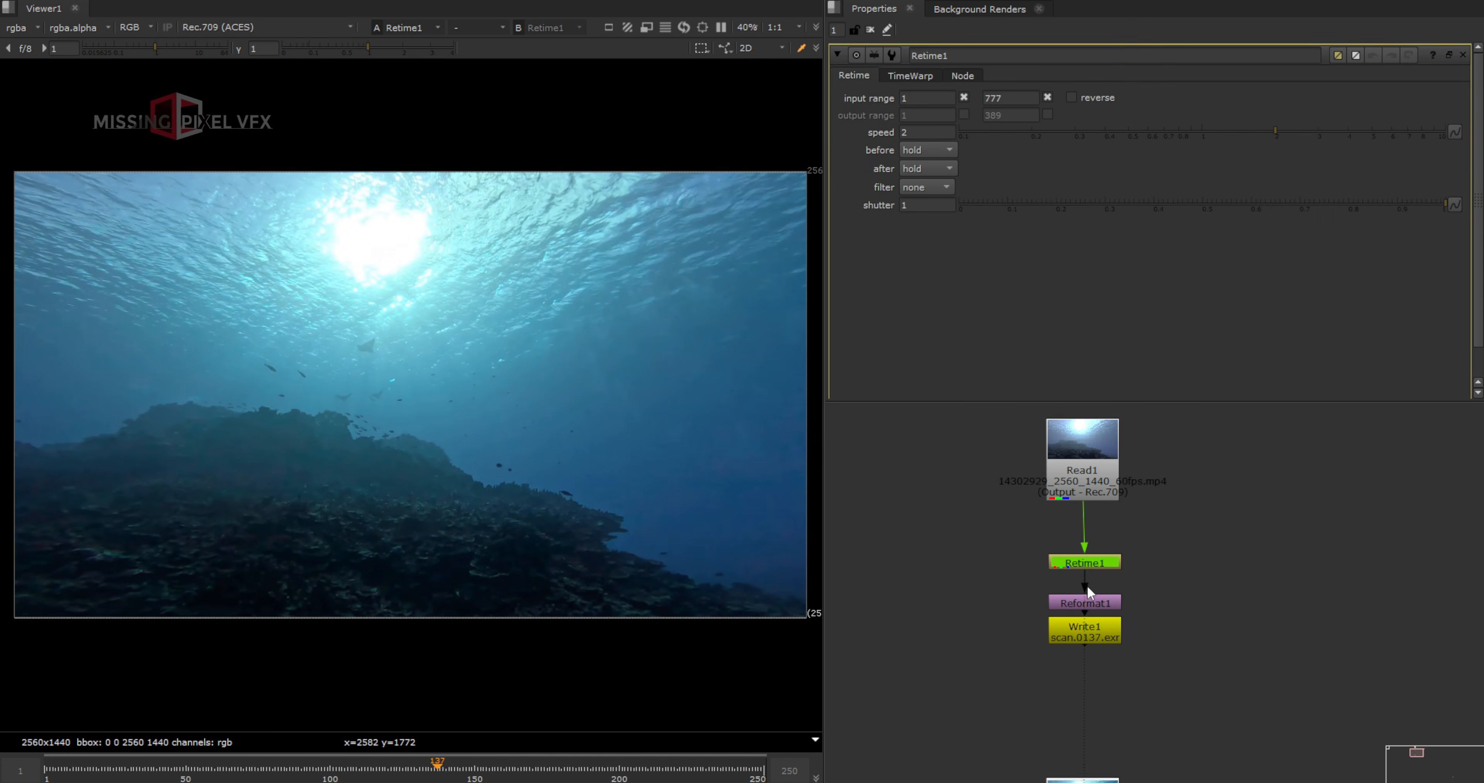
{"action": "middle_click_drag", "start_coordinate": [1087, 592], "coordinate": [1099, 556]}
Show the Read4 EXR sequence in the viewer and undo the enabling of the Retime, Reformat and Write nodes
{"action": "middle_click_drag", "start_coordinate": [1119, 715], "coordinate": [1117, 612]}
{"action": "left_click", "coordinate": [1113, 605]}
{"action": "key", "text": "1"}
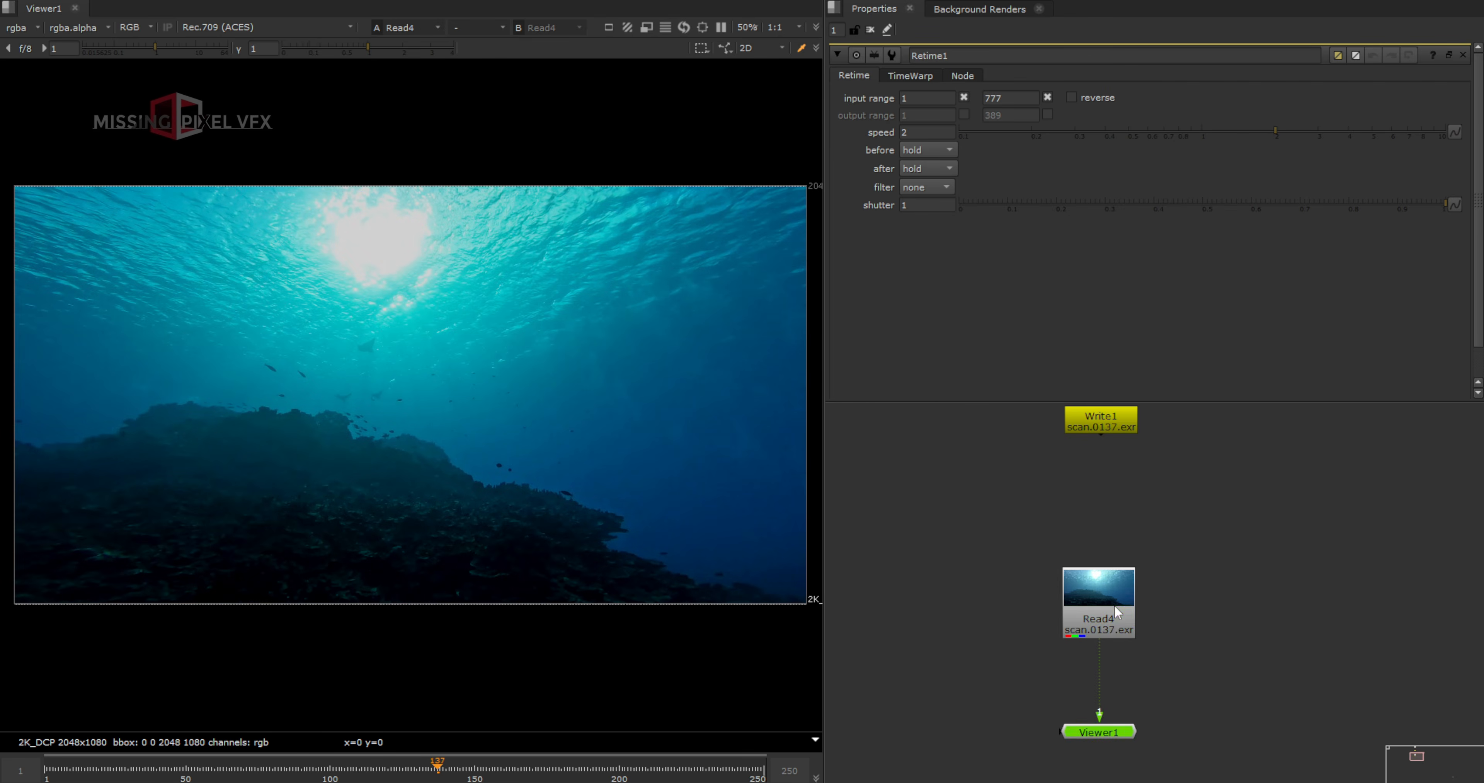
{"action": "left_click", "coordinate": [1114, 605]}
{"action": "key", "text": "ctrl+z"}
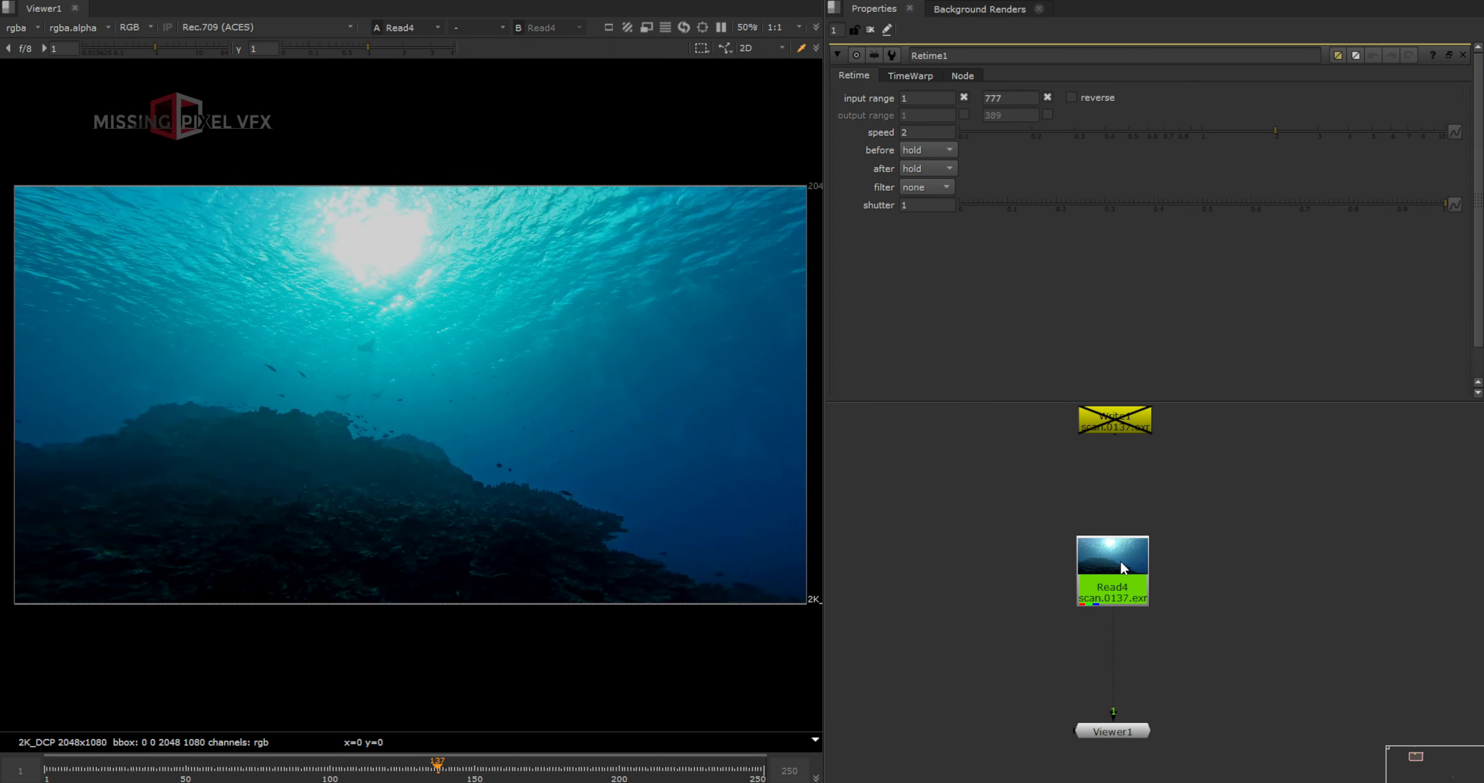
Turn on Auto Alpha for the Read4 EXR sequence
{"action": "double_click", "coordinate": [1121, 567]}
{"action": "left_click", "coordinate": [1400, 265]}
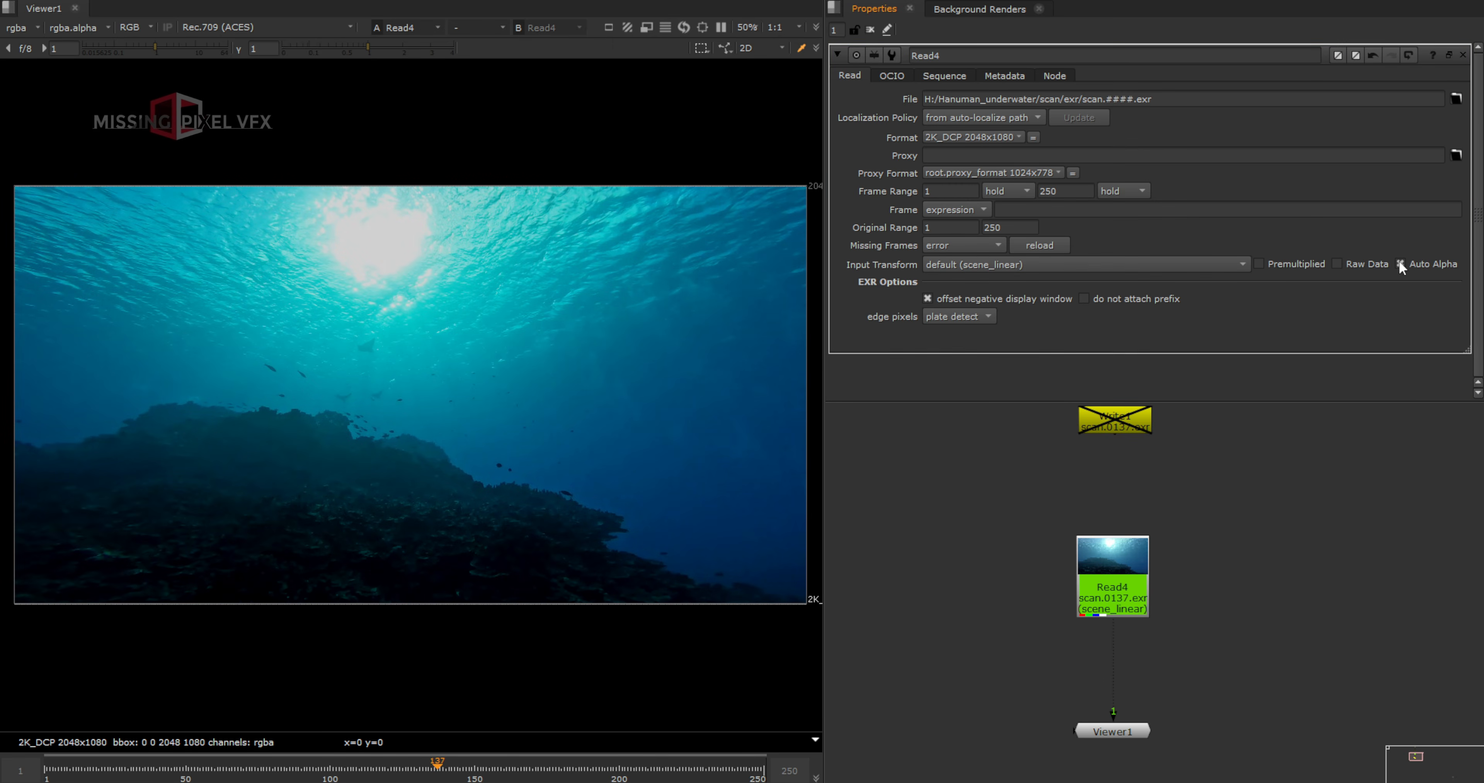
{"action": "left_click", "coordinate": [1278, 577]}
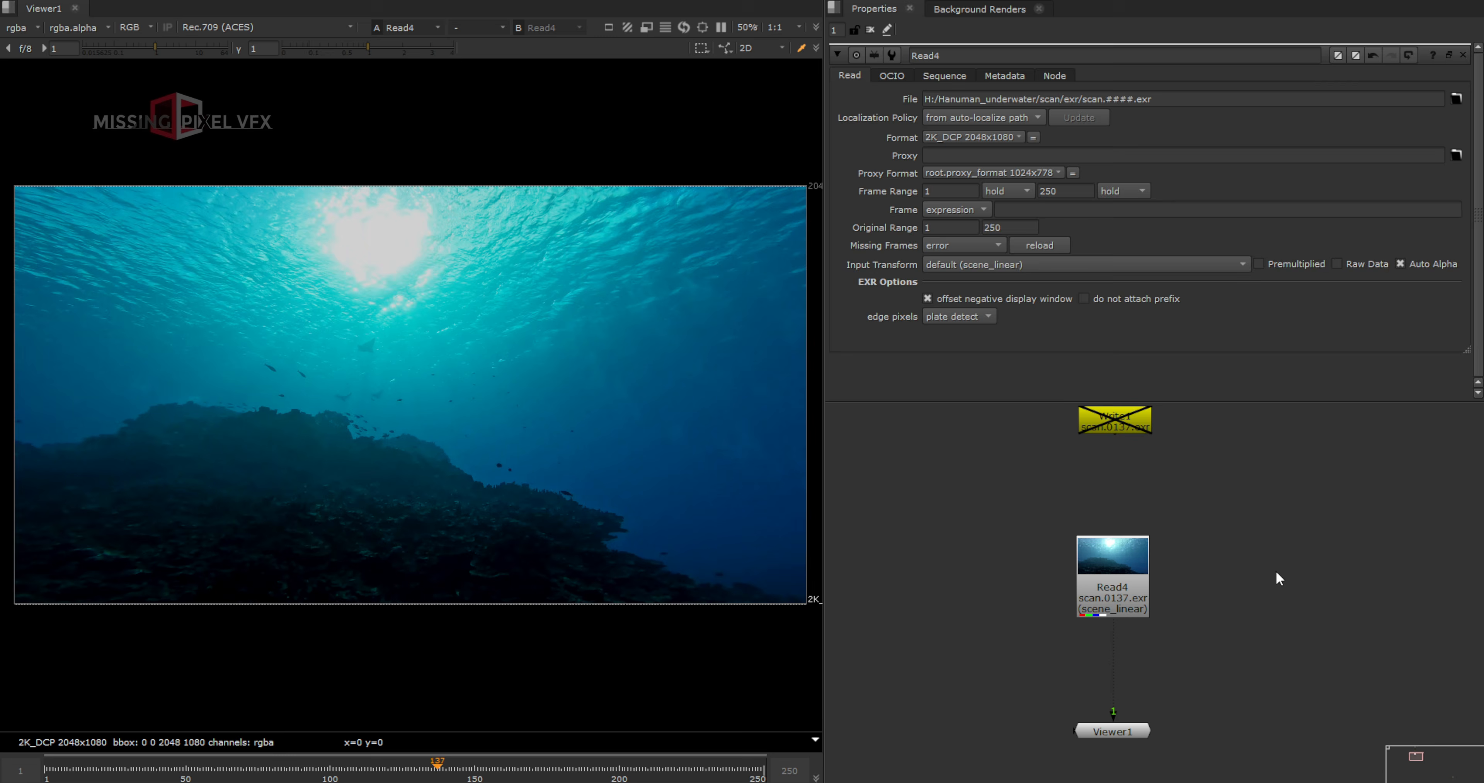
Examine the project's frame range, frame rate, full size format and OCIO colour management, and the viewer's display transform
{"action": "key", "text": "s"}
{"action": "scroll", "coordinate": [943, 233], "scroll_direction": "down", "scroll_amount": 3}
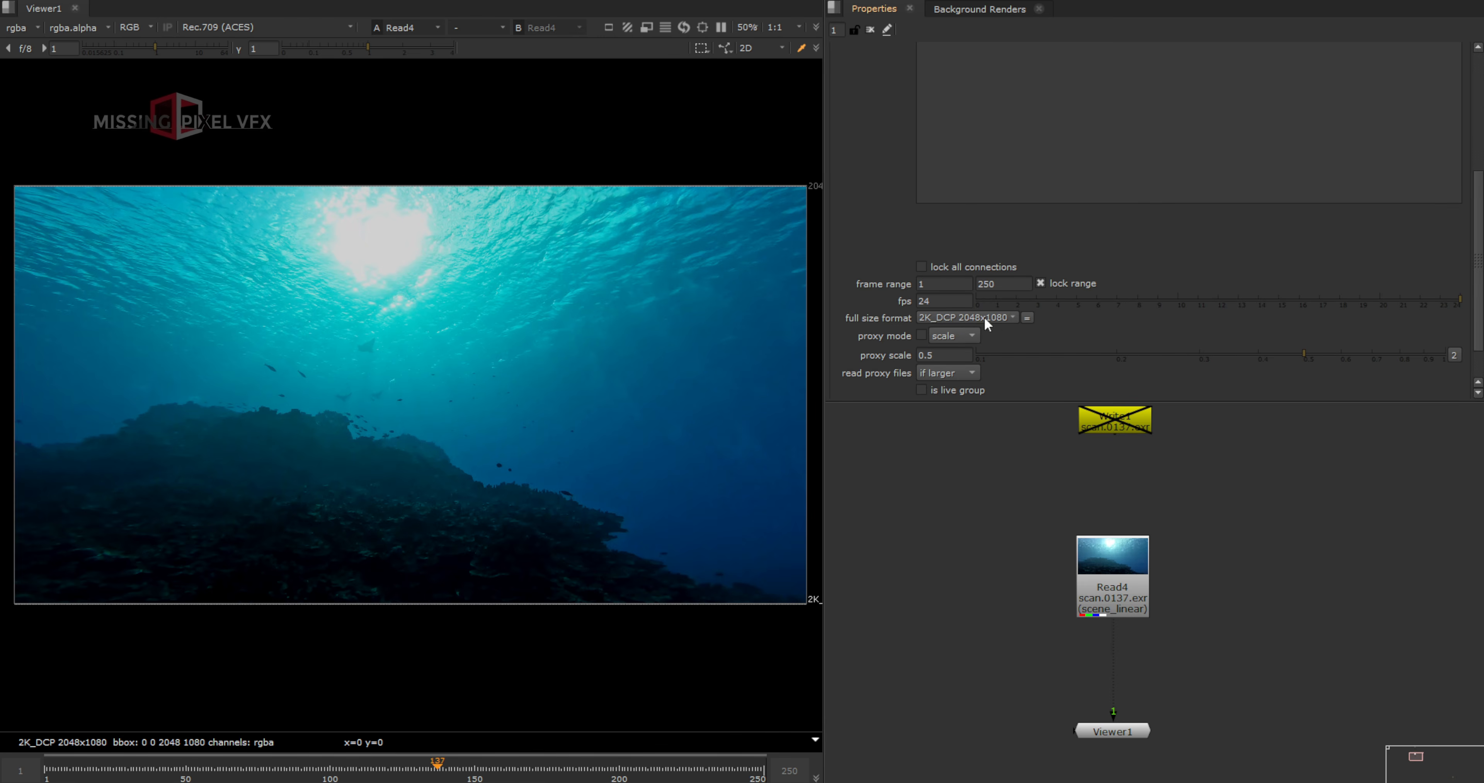
{"action": "scroll", "coordinate": [968, 287], "scroll_direction": "up", "scroll_amount": 5}
{"action": "left_click", "coordinate": [887, 73]}
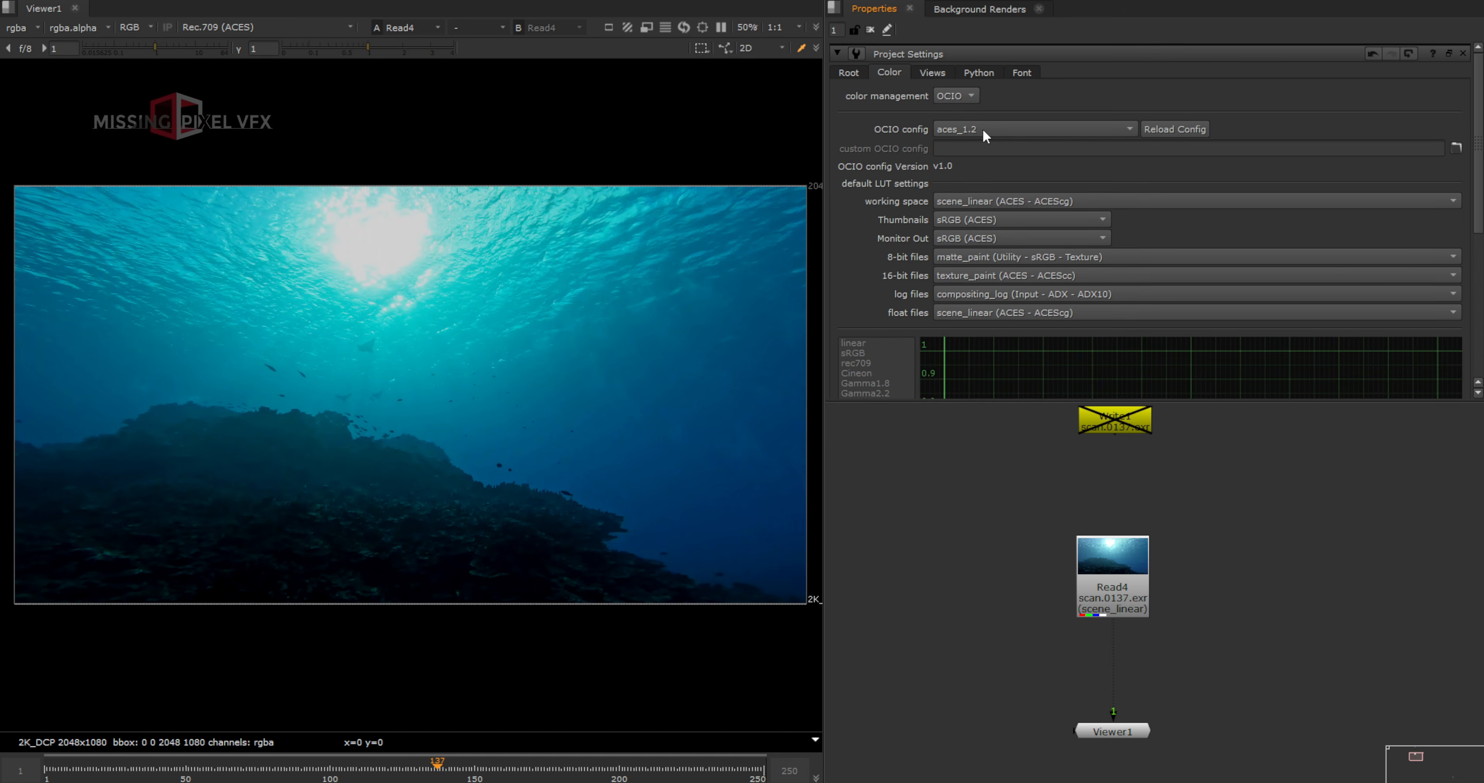
{"action": "left_click", "coordinate": [227, 28]}
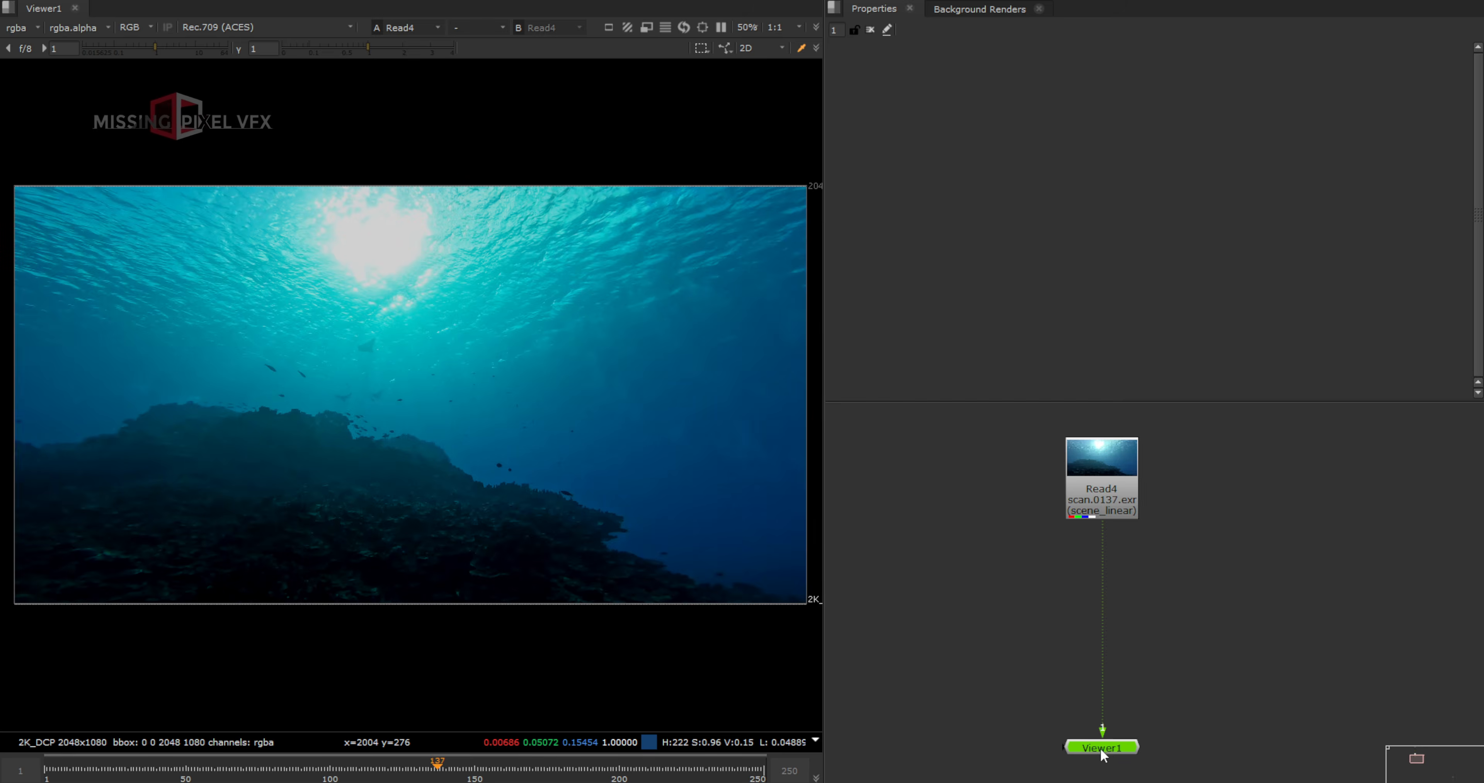
Add a 3D Classic CameraTracker node between Read4 and the viewer
{"action": "key", "text": "Tab"}
{"action": "type", "text": "camera"}
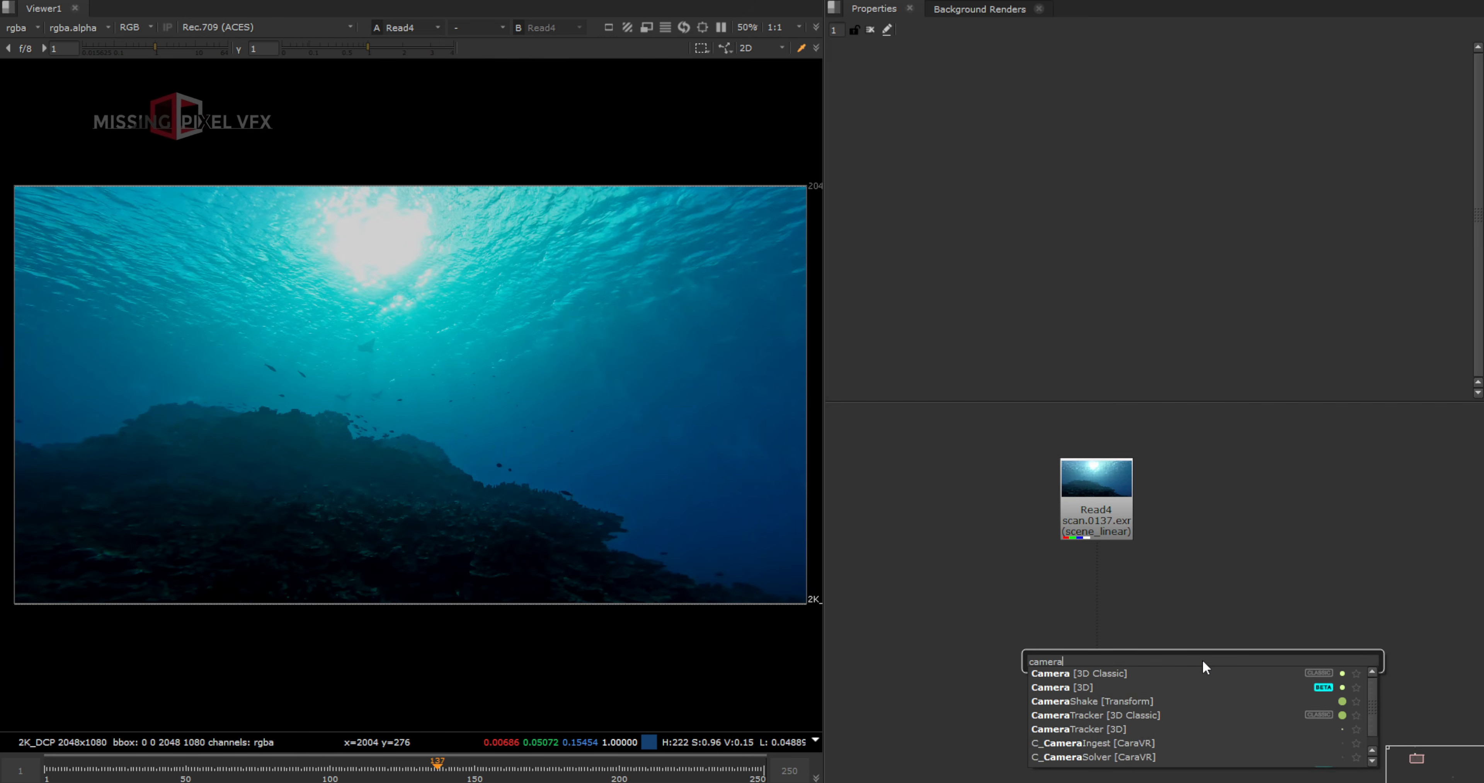
{"action": "key", "text": "Return"}
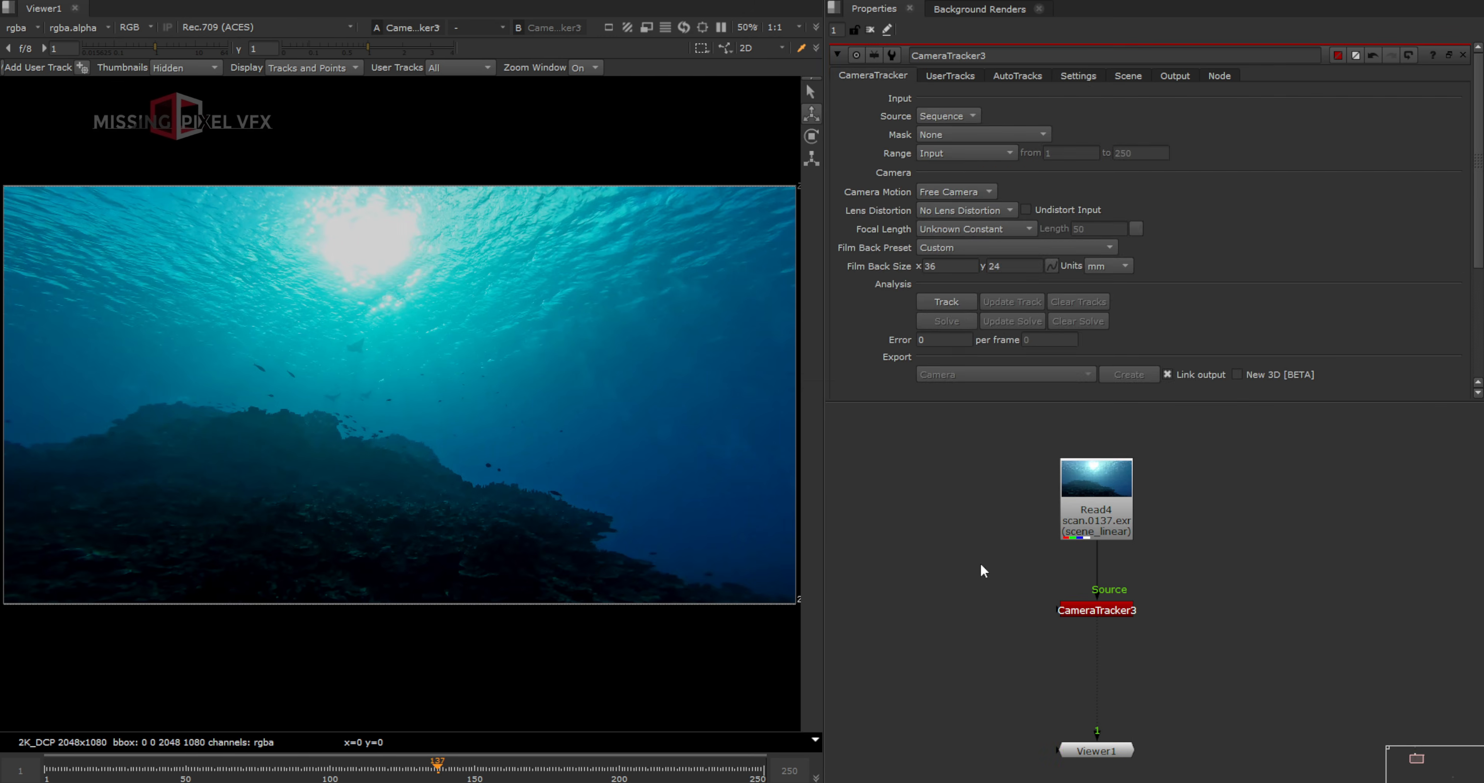
Set the camera tracker's number of features to 650 and turn on the feature preview
{"action": "left_click", "coordinate": [1079, 75]}
{"action": "double_click", "coordinate": [973, 118]}
{"action": "type", "text": "650"}
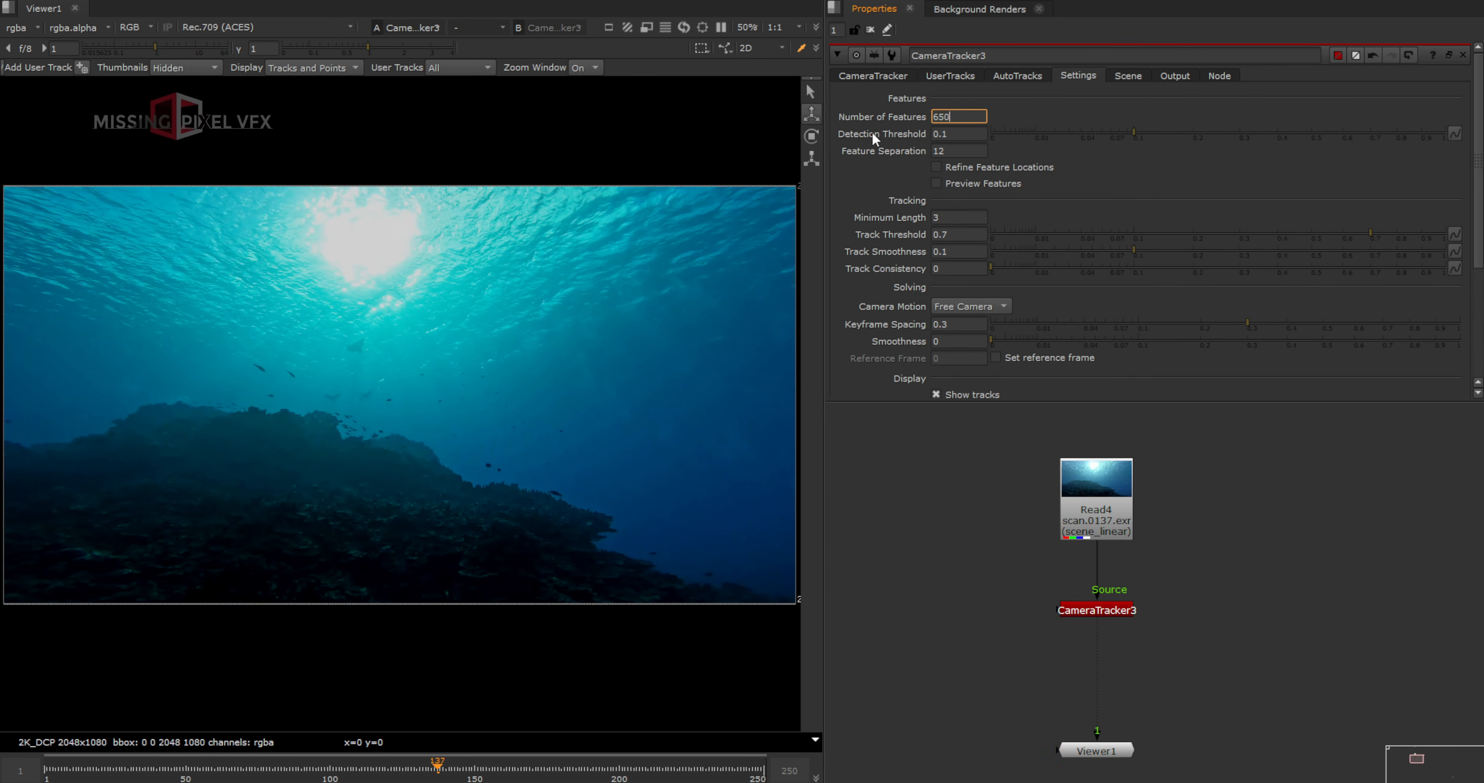
{"action": "key", "text": "Return"}
{"action": "left_click", "coordinate": [936, 183]}
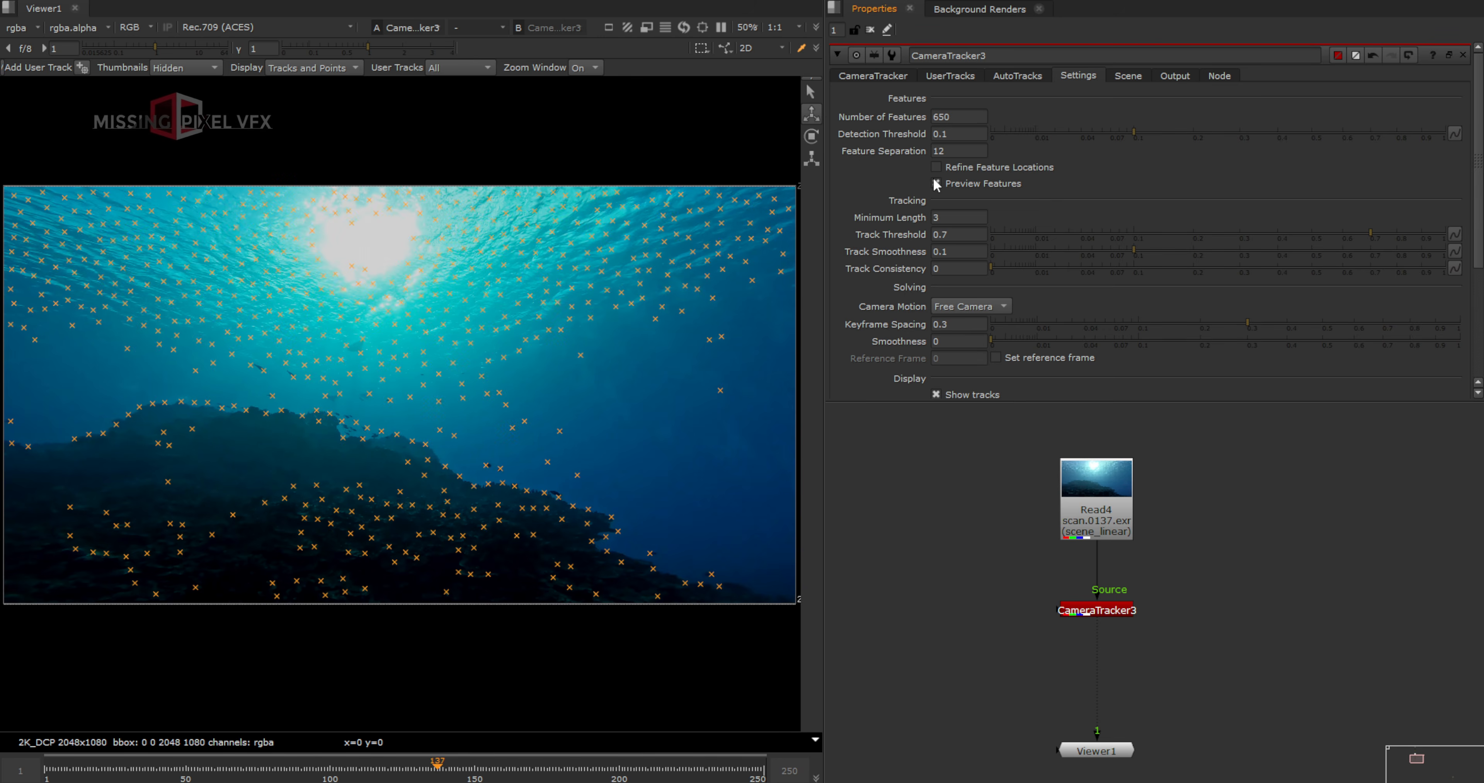
{"action": "left_click", "coordinate": [1111, 614]}
Track the features through the whole sequence and go to the first frame
{"action": "left_click", "coordinate": [861, 79]}
{"action": "scroll", "coordinate": [979, 305], "scroll_direction": "down", "scroll_amount": 3}
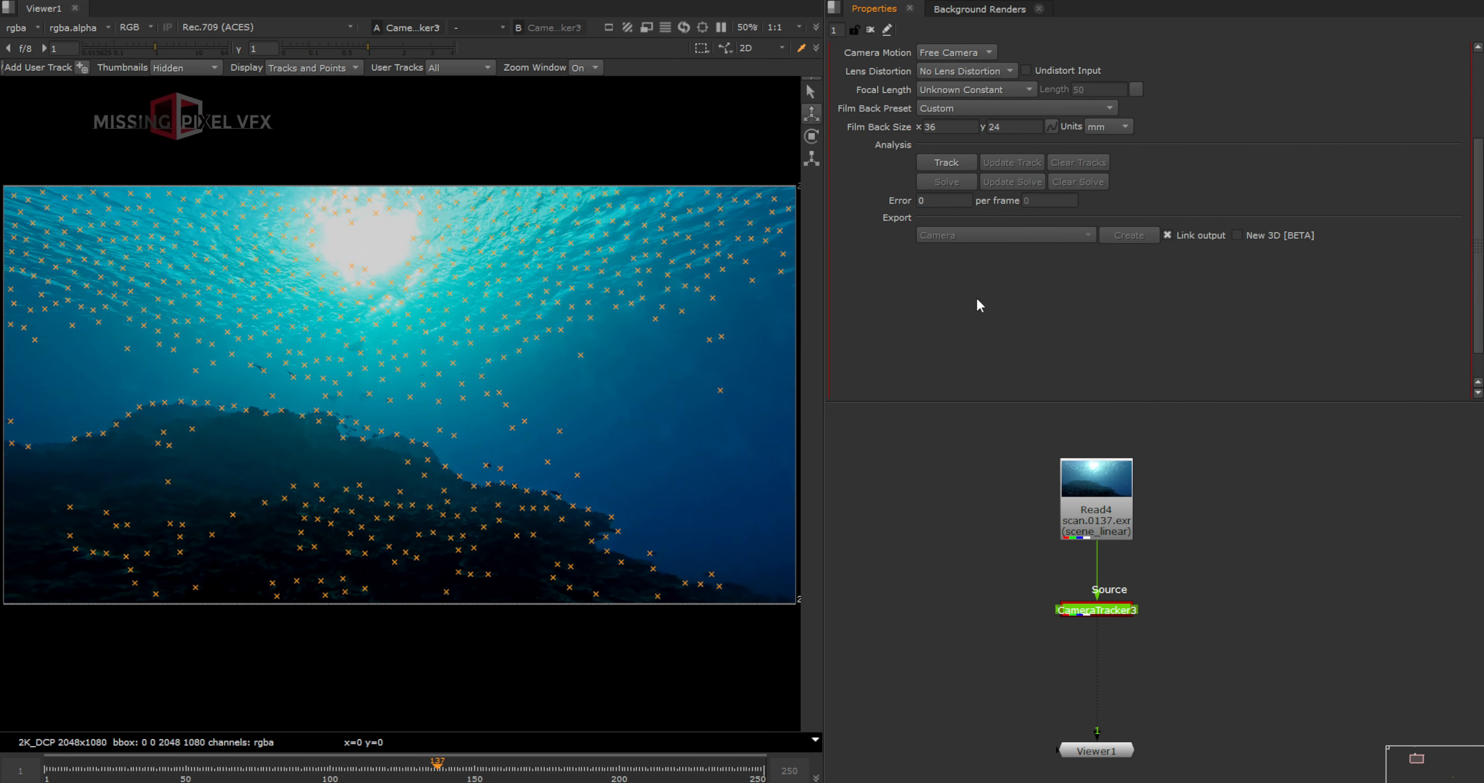
{"action": "left_click", "coordinate": [938, 164]}
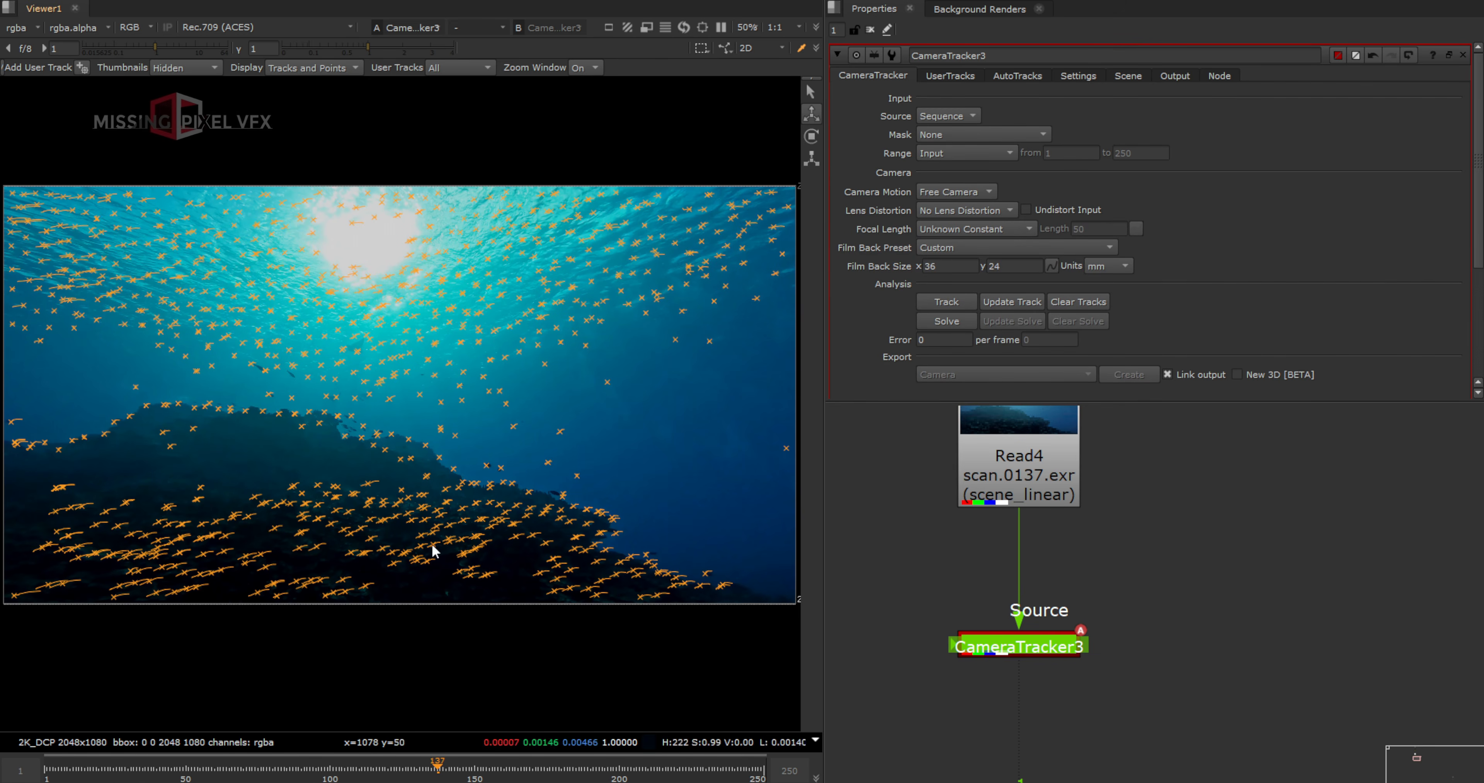
{"action": "middle_click_drag", "start_coordinate": [433, 551], "coordinate": [460, 553]}
{"action": "key", "text": "Home"}
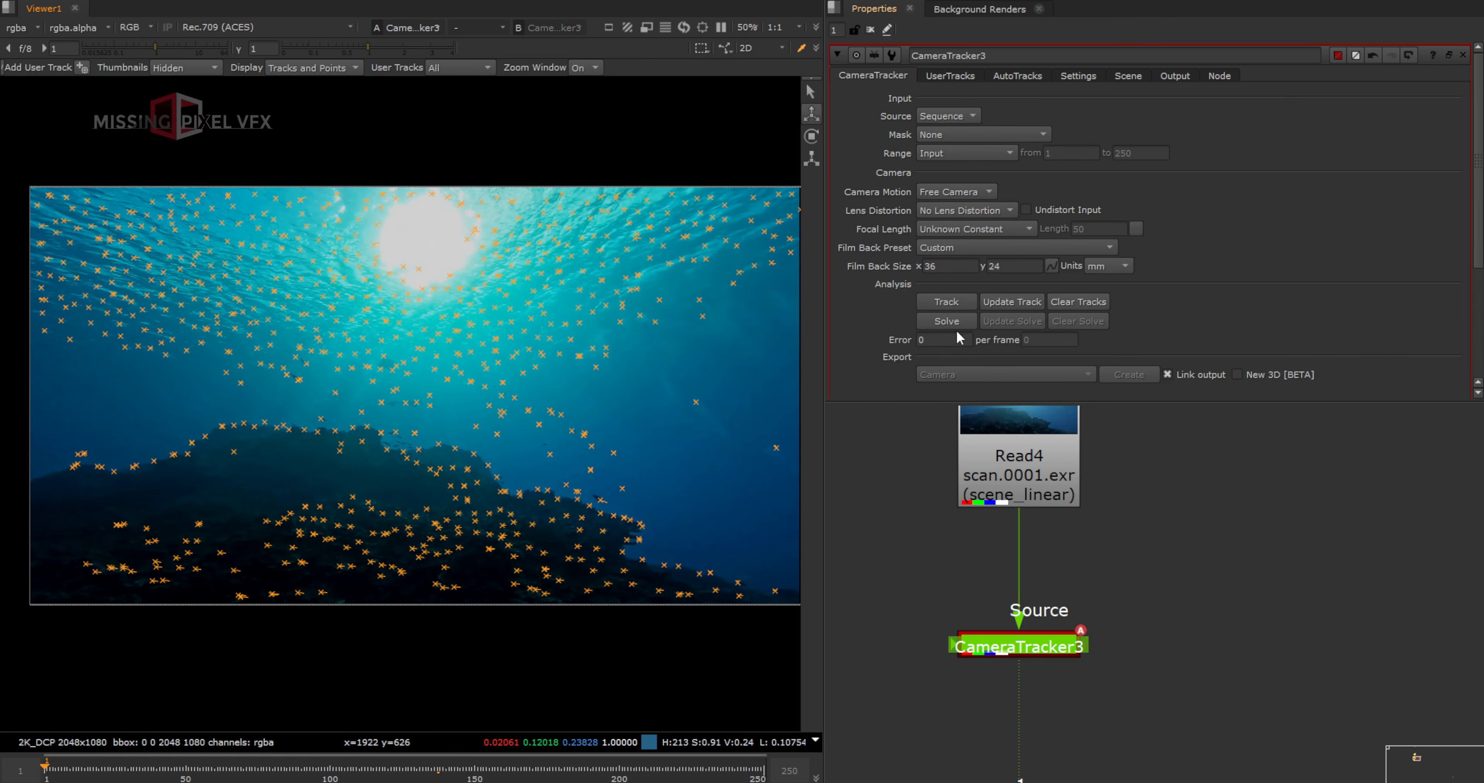
Duplicate the tracked CameraTracker3 node as a backup and disable the copy
{"action": "left_click_drag", "start_coordinate": [1164, 603], "coordinate": [899, 721]}
{"action": "key", "text": "ctrl+c"}
{"action": "key", "text": "ctrl+v"}
{"action": "key", "text": "d"}
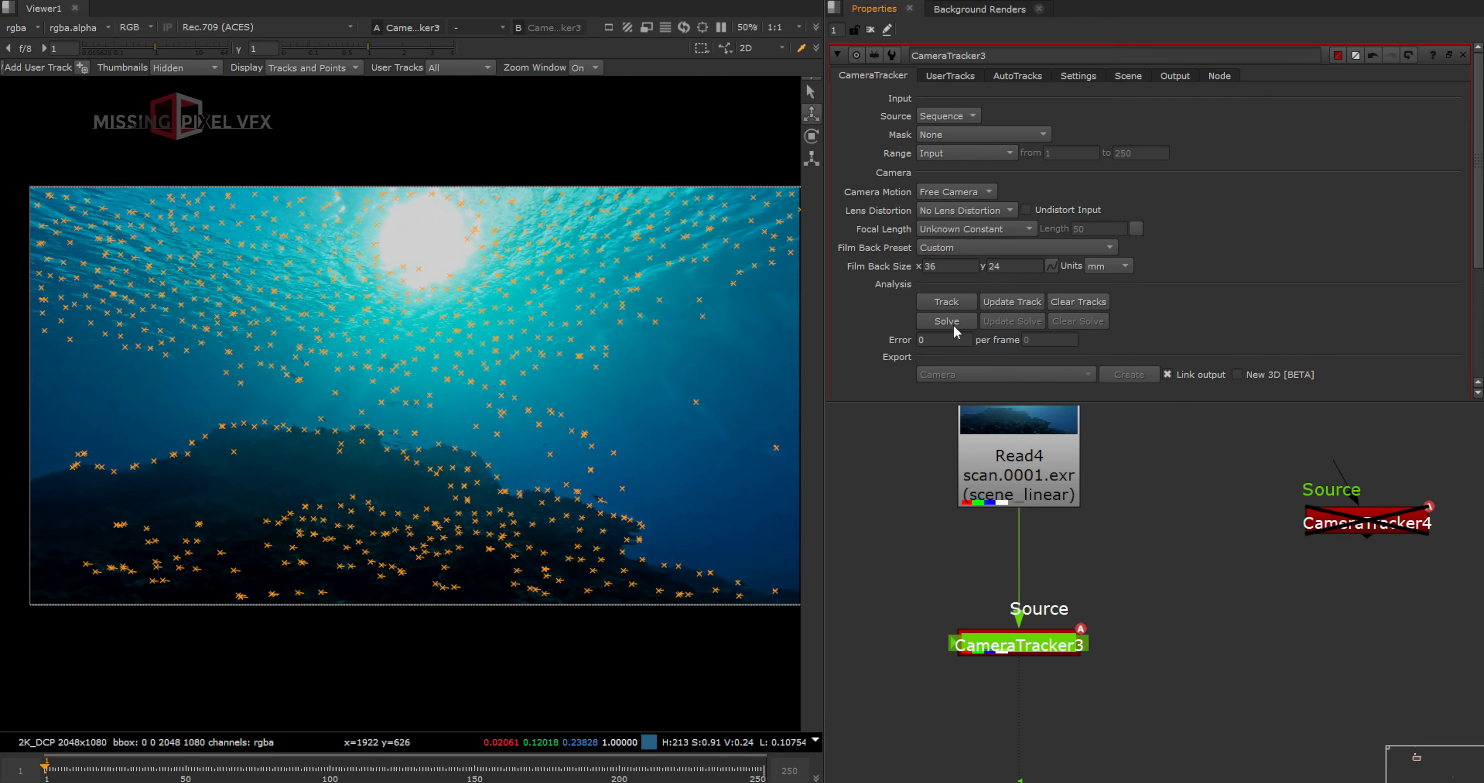
Solve the camera in CameraTracker3 and delete all unsolved and rejected tracks
{"action": "left_click", "coordinate": [948, 321]}
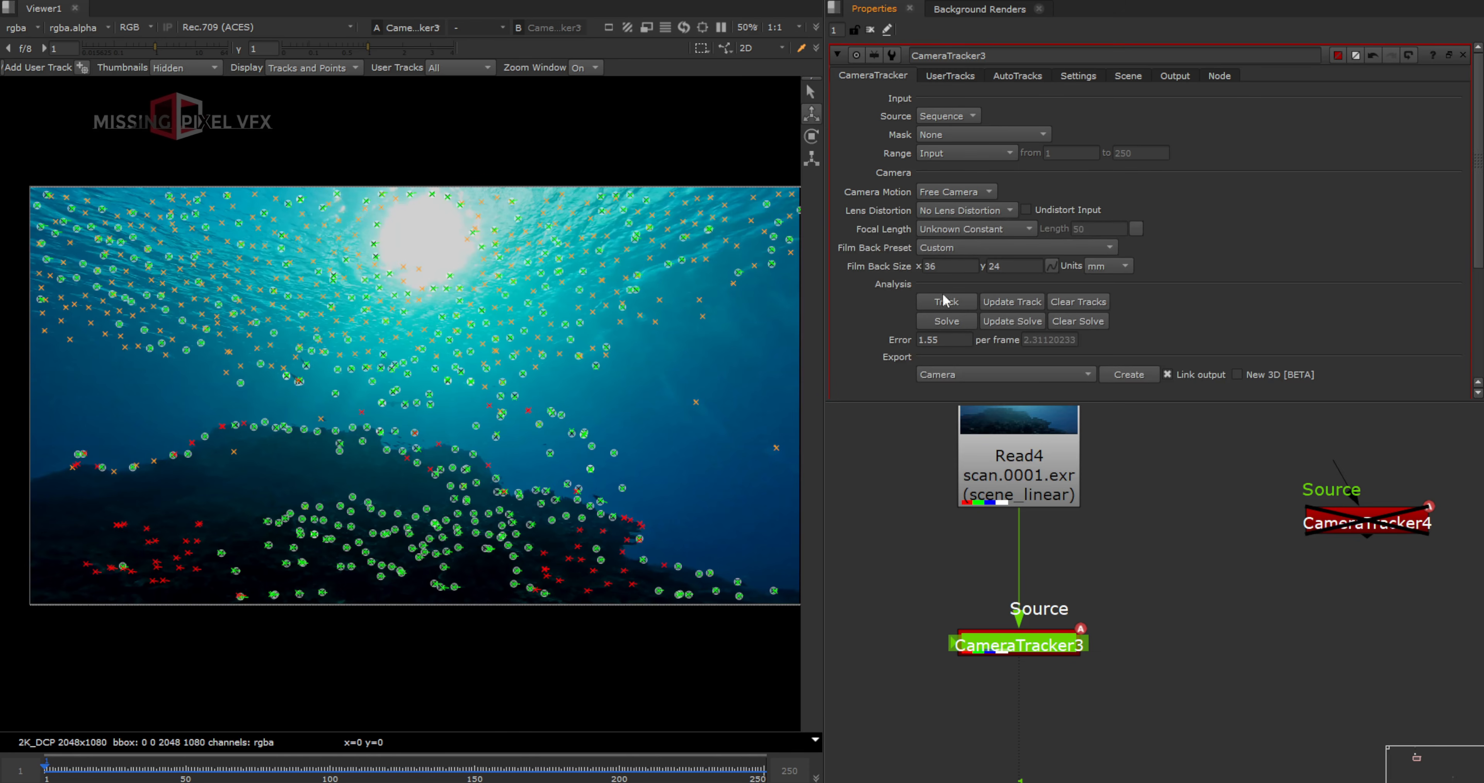
{"action": "left_click", "coordinate": [1019, 77]}
{"action": "scroll", "coordinate": [1018, 316], "scroll_direction": "down", "scroll_amount": 3}
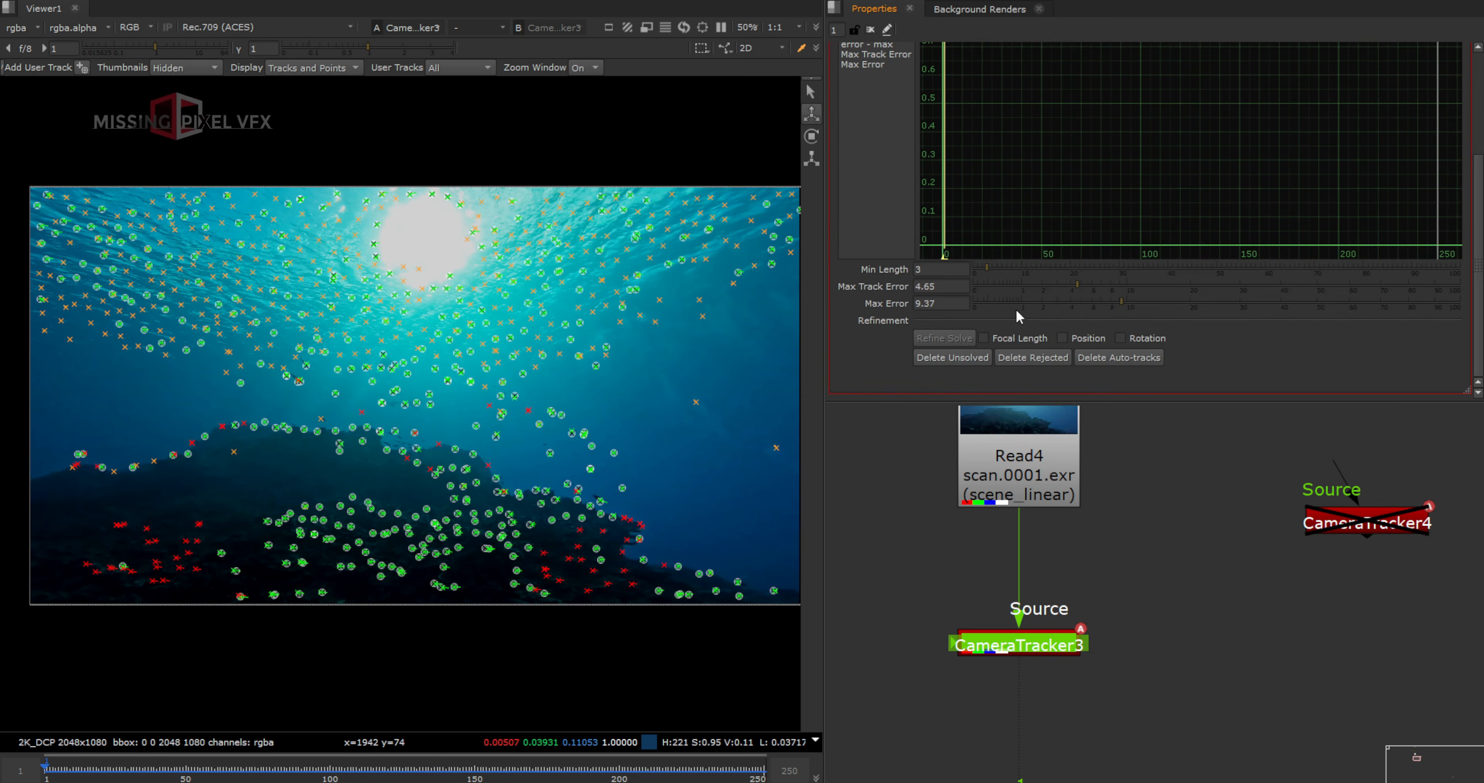
{"action": "left_click", "coordinate": [953, 356]}
{"action": "left_click", "coordinate": [829, 415]}
{"action": "left_click", "coordinate": [1030, 357]}
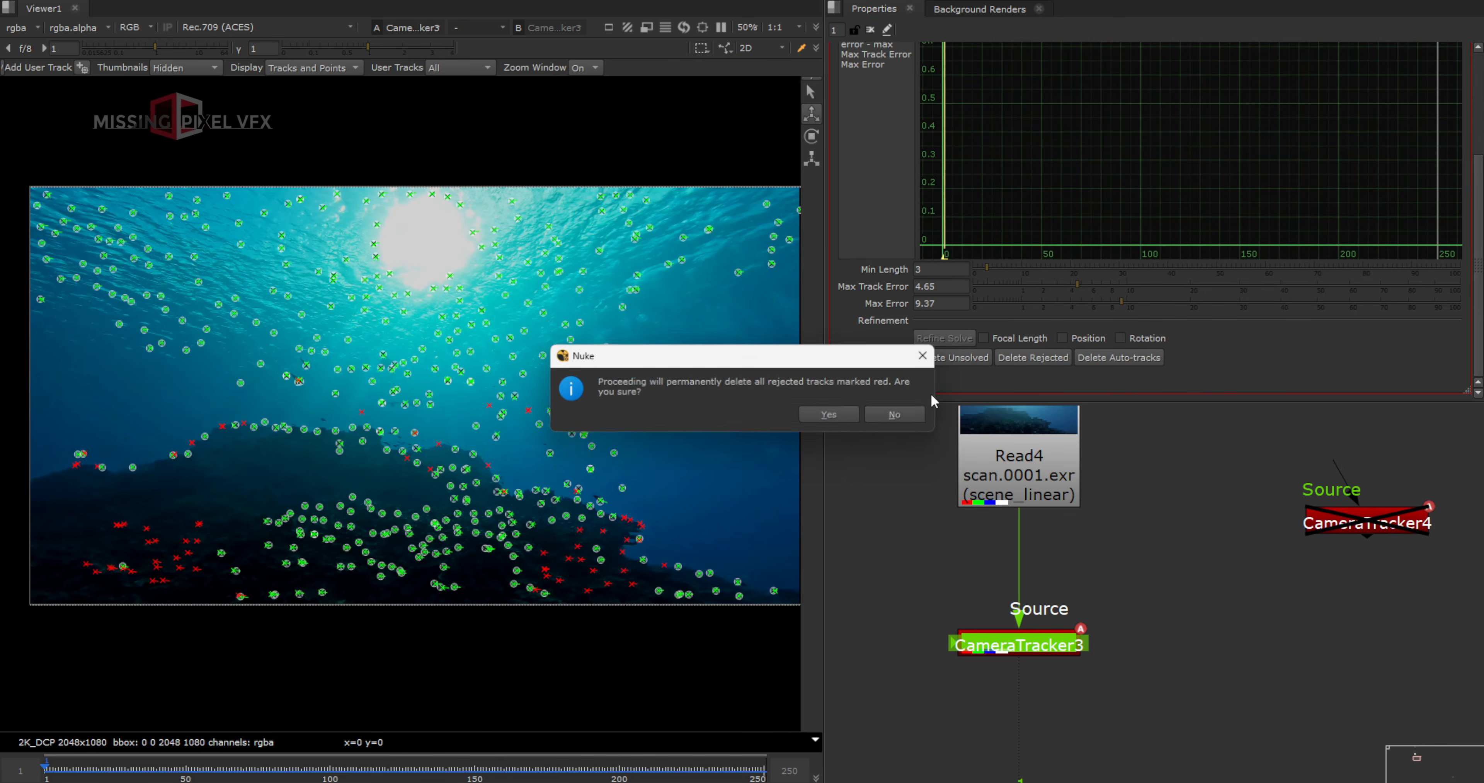
{"action": "left_click", "coordinate": [829, 415]}
Lower the maximum track error, set the maximum error to 5.7, and delete the unsolved and rejected tracks
{"action": "scroll", "coordinate": [963, 230], "scroll_direction": "up", "scroll_amount": 3}
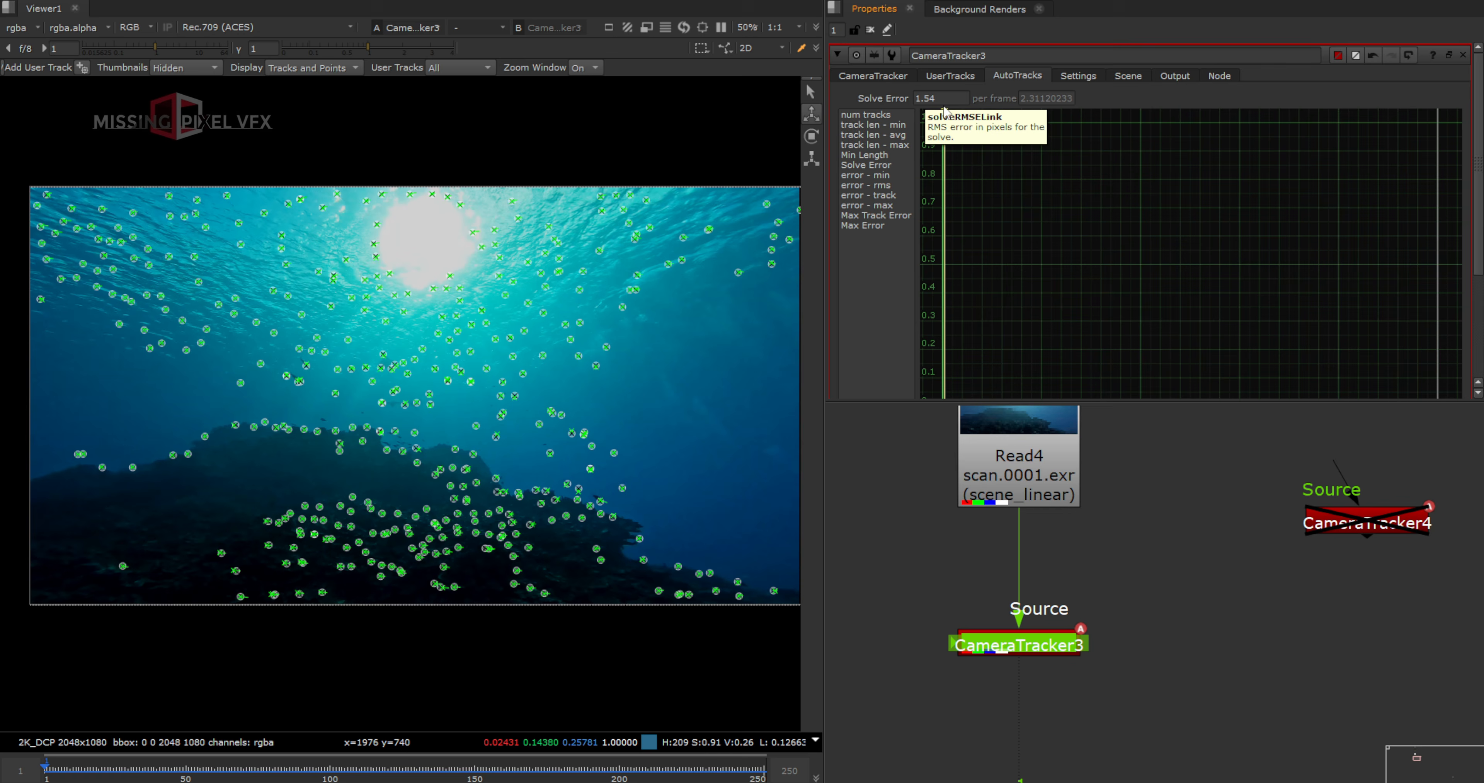
{"action": "scroll", "coordinate": [975, 220], "scroll_direction": "down", "scroll_amount": 3}
{"action": "left_click", "coordinate": [1061, 286]}
{"action": "left_click", "coordinate": [1088, 303]}
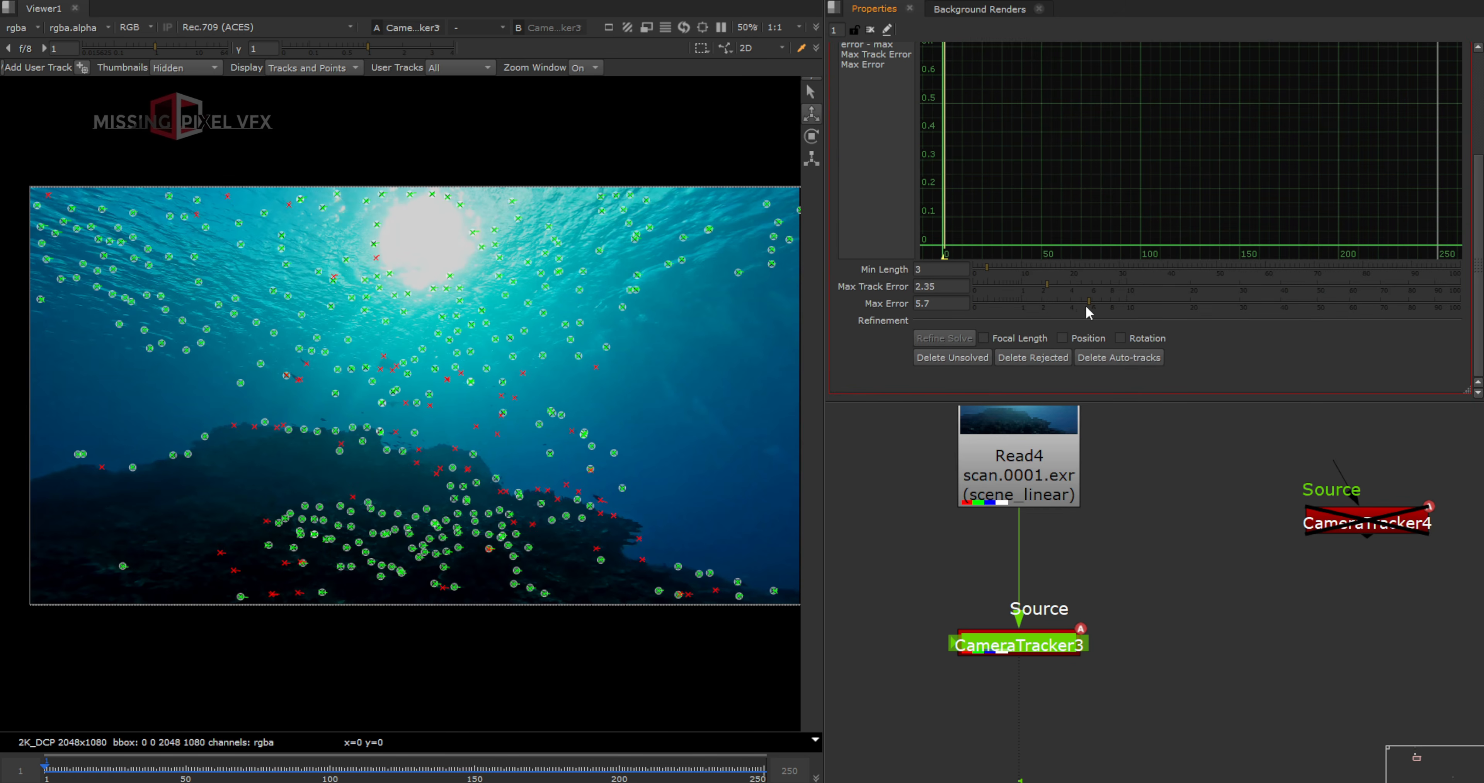
{"action": "left_click", "coordinate": [1036, 285]}
{"action": "left_click", "coordinate": [977, 360]}
{"action": "left_click", "coordinate": [840, 416]}
{"action": "left_click", "coordinate": [1019, 358]}
{"action": "left_click", "coordinate": [829, 415]}
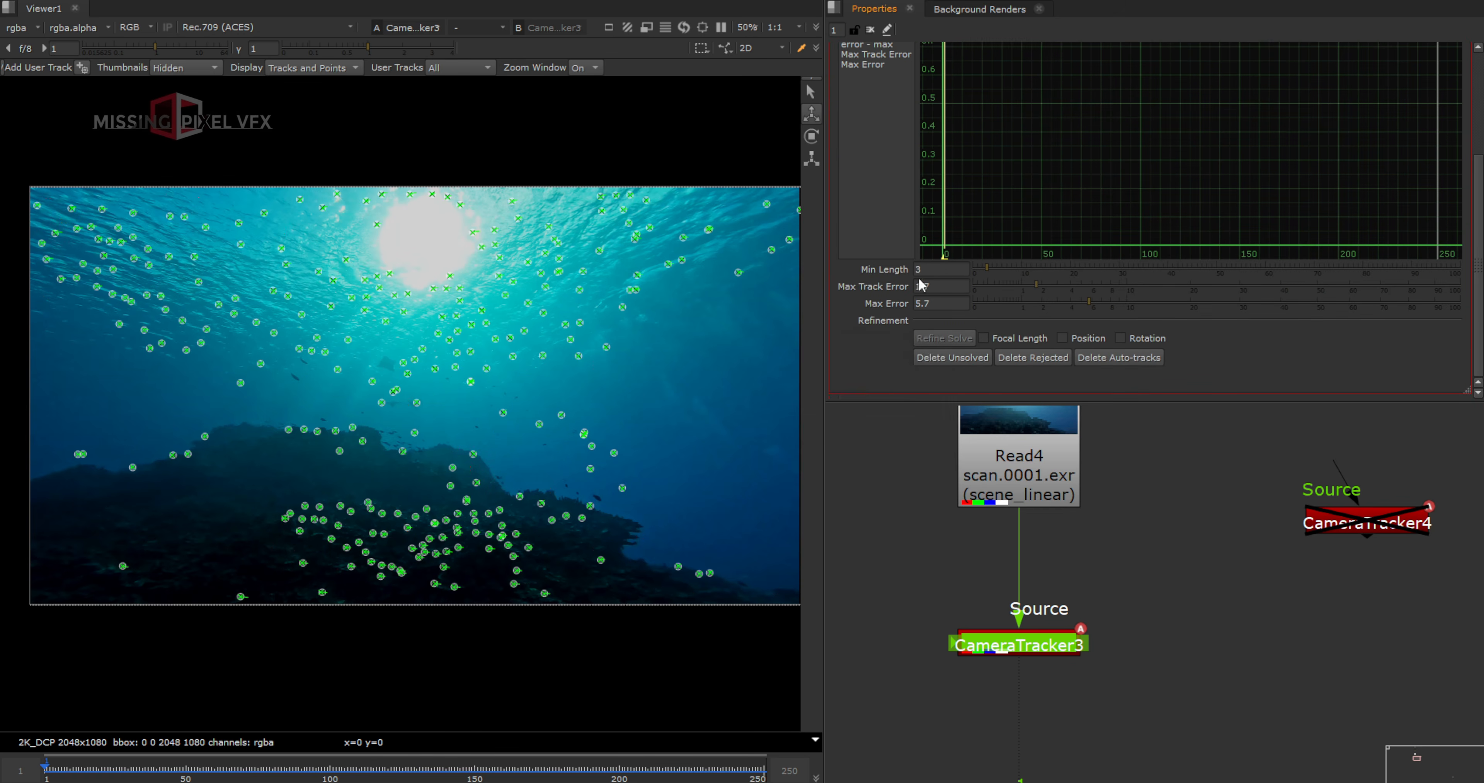
Set the maximum track error to 1.4 and the maximum error to 4.3, and delete the unsolved and rejected tracks
{"action": "left_click", "coordinate": [1030, 285]}
{"action": "left_click", "coordinate": [978, 360]}
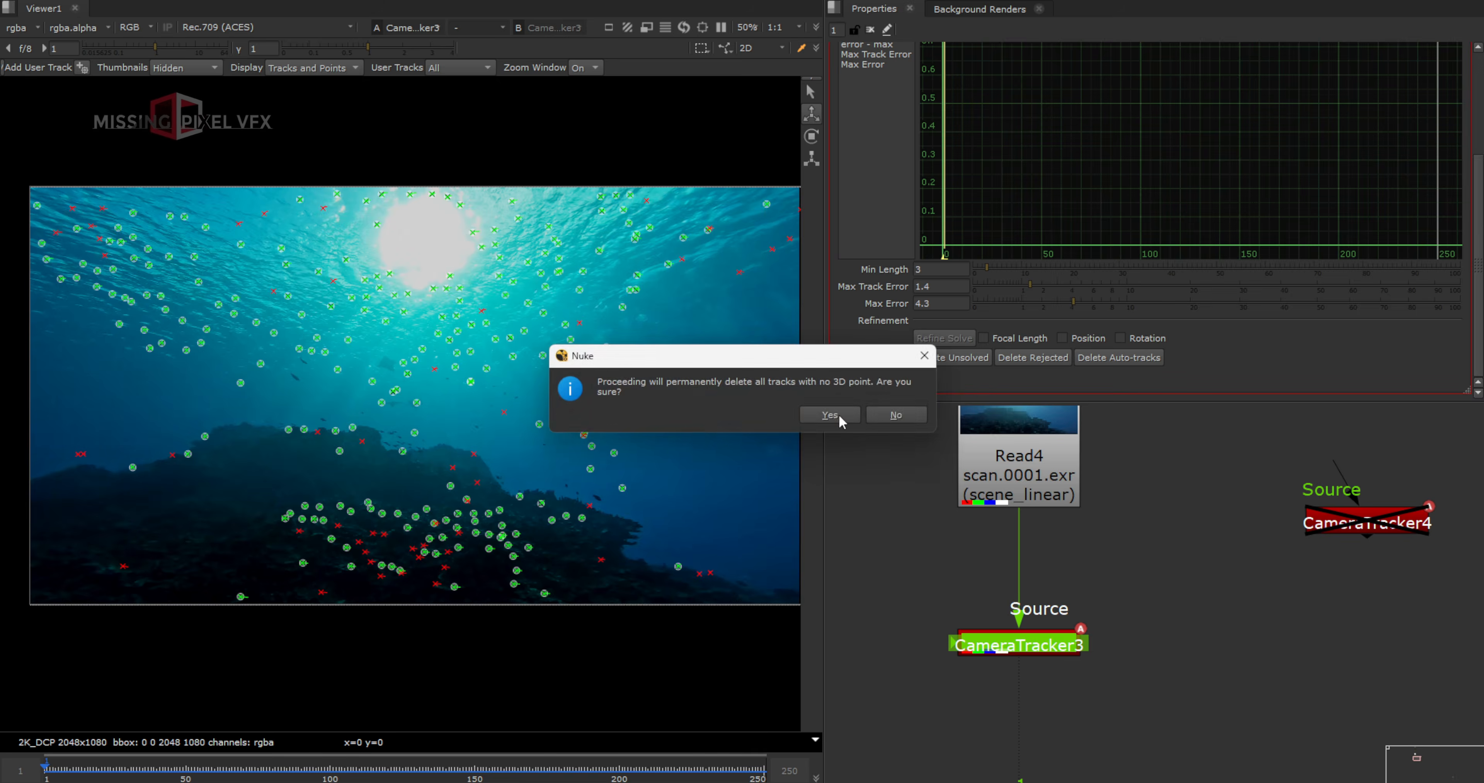
{"action": "left_click", "coordinate": [838, 416]}
{"action": "left_click", "coordinate": [1019, 357]}
{"action": "left_click", "coordinate": [834, 414]}
{"action": "scroll", "coordinate": [974, 257], "scroll_direction": "up", "scroll_amount": 3}
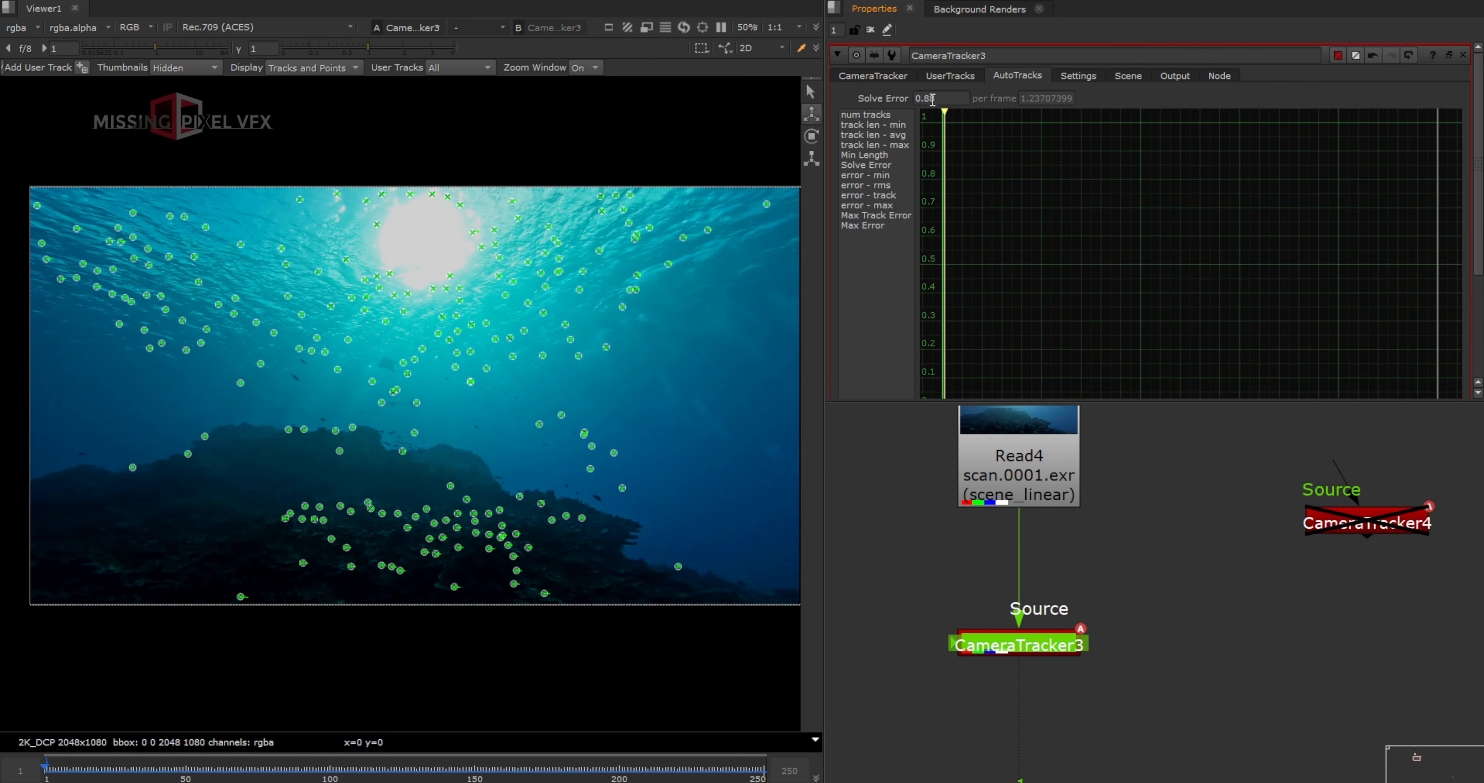
Export the camera solve as a Scene with the linked output turned off
{"action": "left_click", "coordinate": [875, 75]}
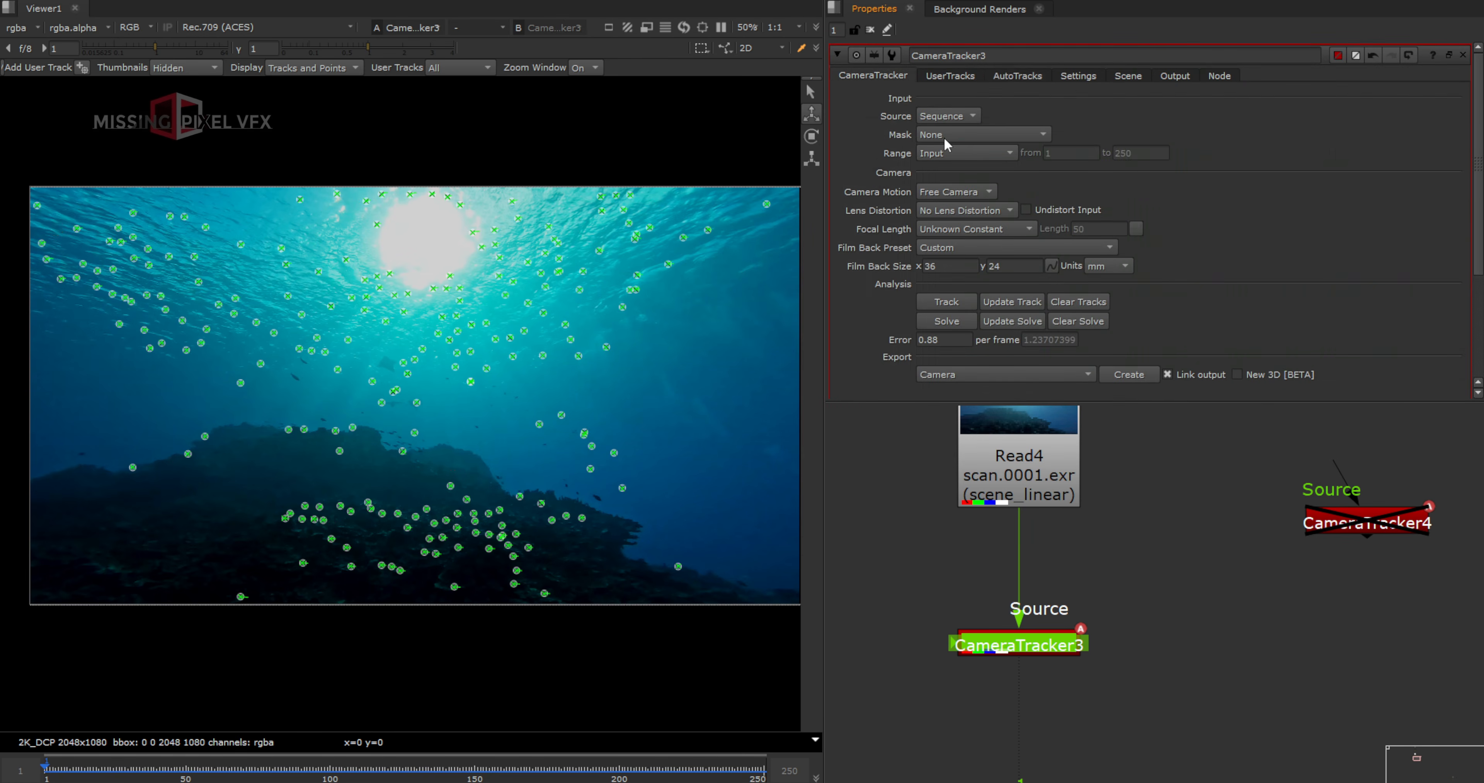
{"action": "scroll", "coordinate": [1095, 288], "scroll_direction": "down", "scroll_amount": 2}
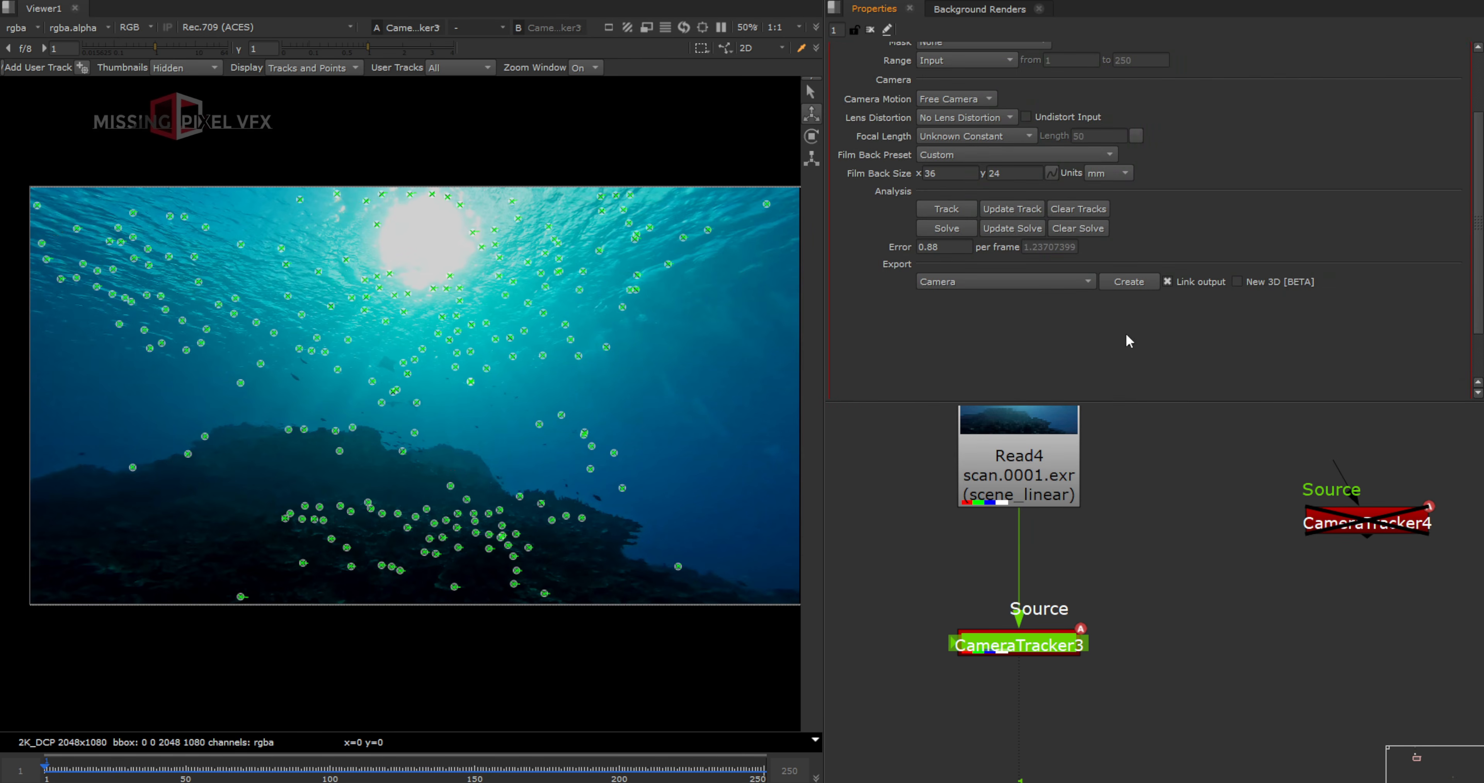
{"action": "left_click", "coordinate": [1167, 281]}
{"action": "left_click", "coordinate": [1047, 282]}
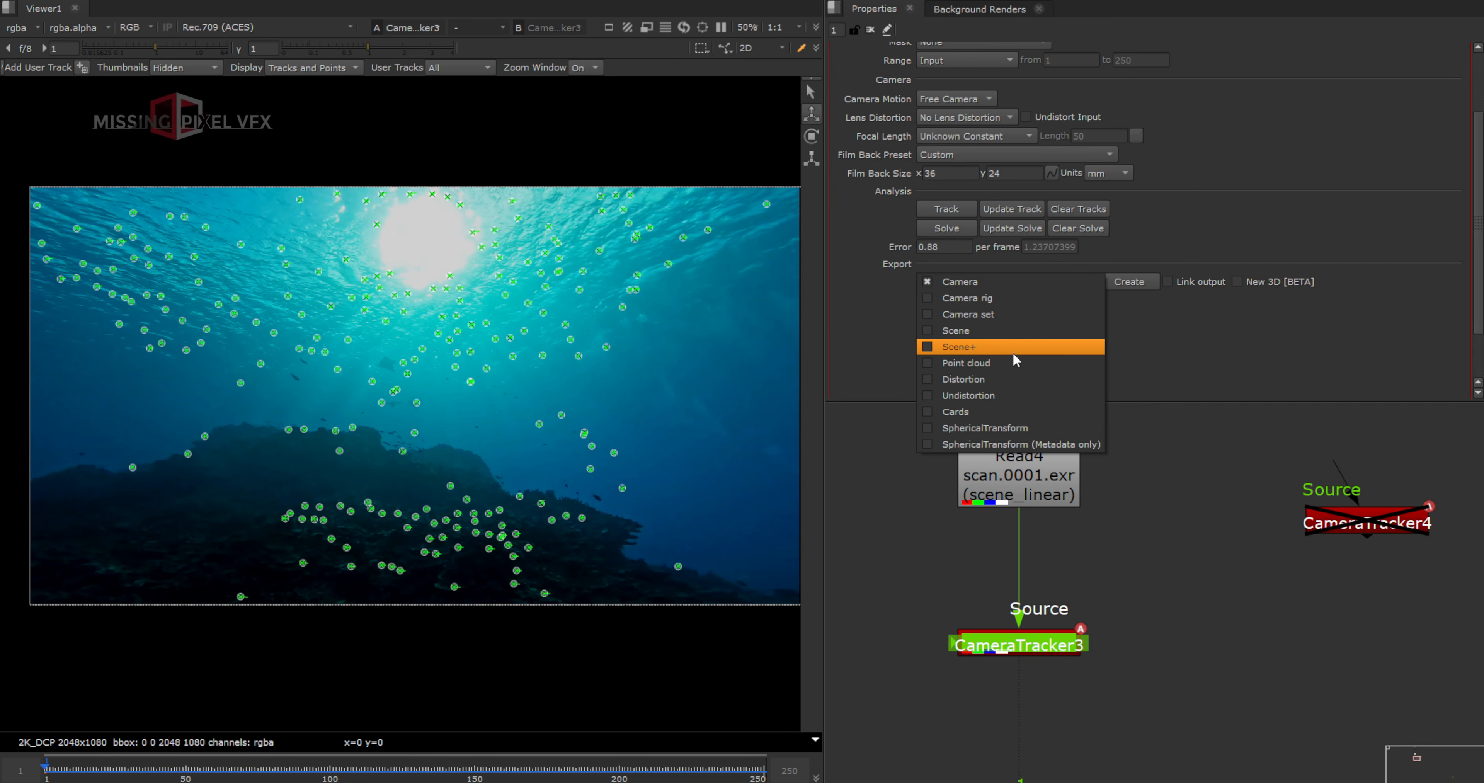
{"action": "left_click", "coordinate": [960, 332]}
{"action": "left_click", "coordinate": [1117, 281]}
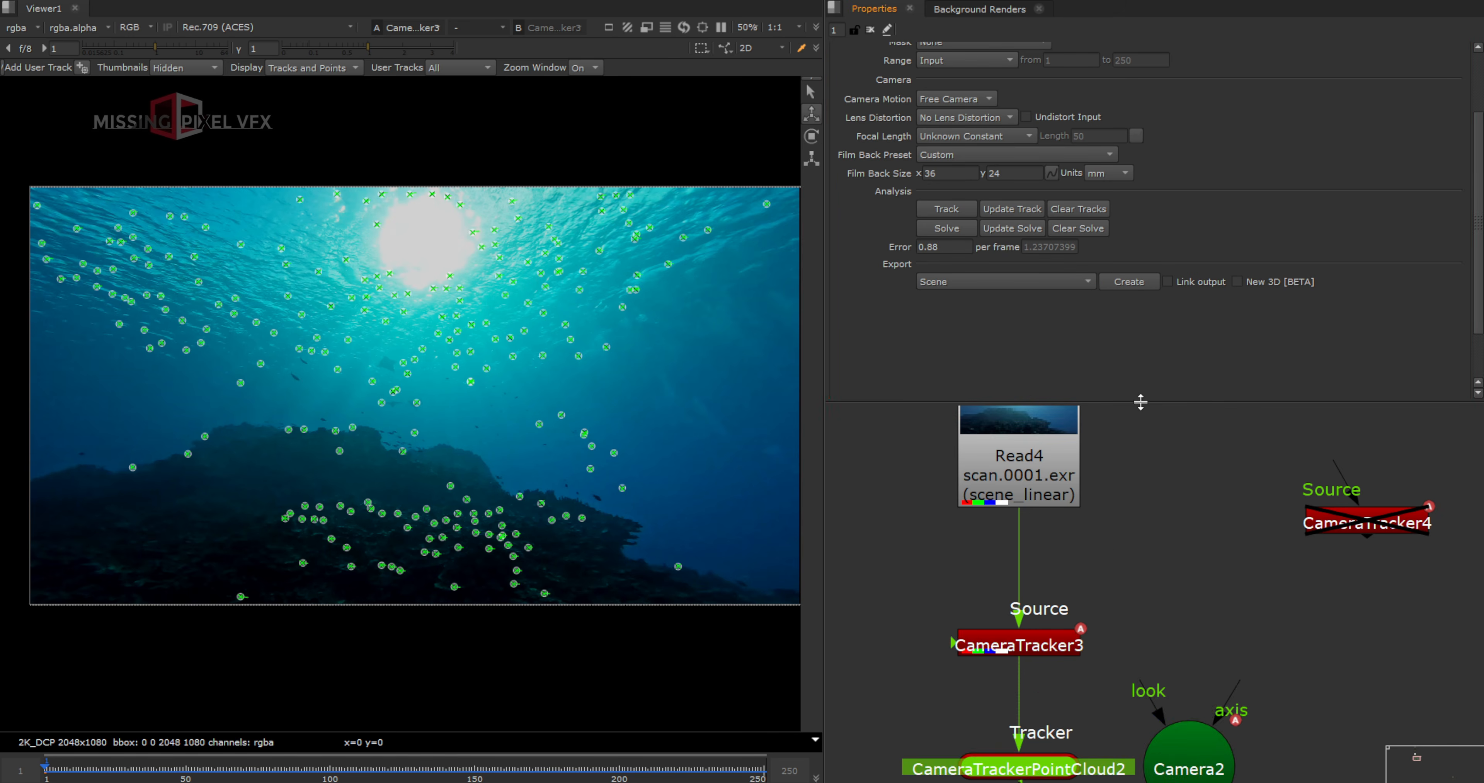
Rearrange the node graph so Scene2 sits below the point cloud, with Camera2 and Viewer1 on either side of it
{"action": "scroll", "coordinate": [1121, 470], "scroll_direction": "down", "scroll_amount": 4}
{"action": "middle_click_drag", "start_coordinate": [1077, 574], "coordinate": [1085, 539]}
{"action": "left_click_drag", "start_coordinate": [995, 535], "coordinate": [1261, 727]}
{"action": "left_click", "coordinate": [1209, 693]}
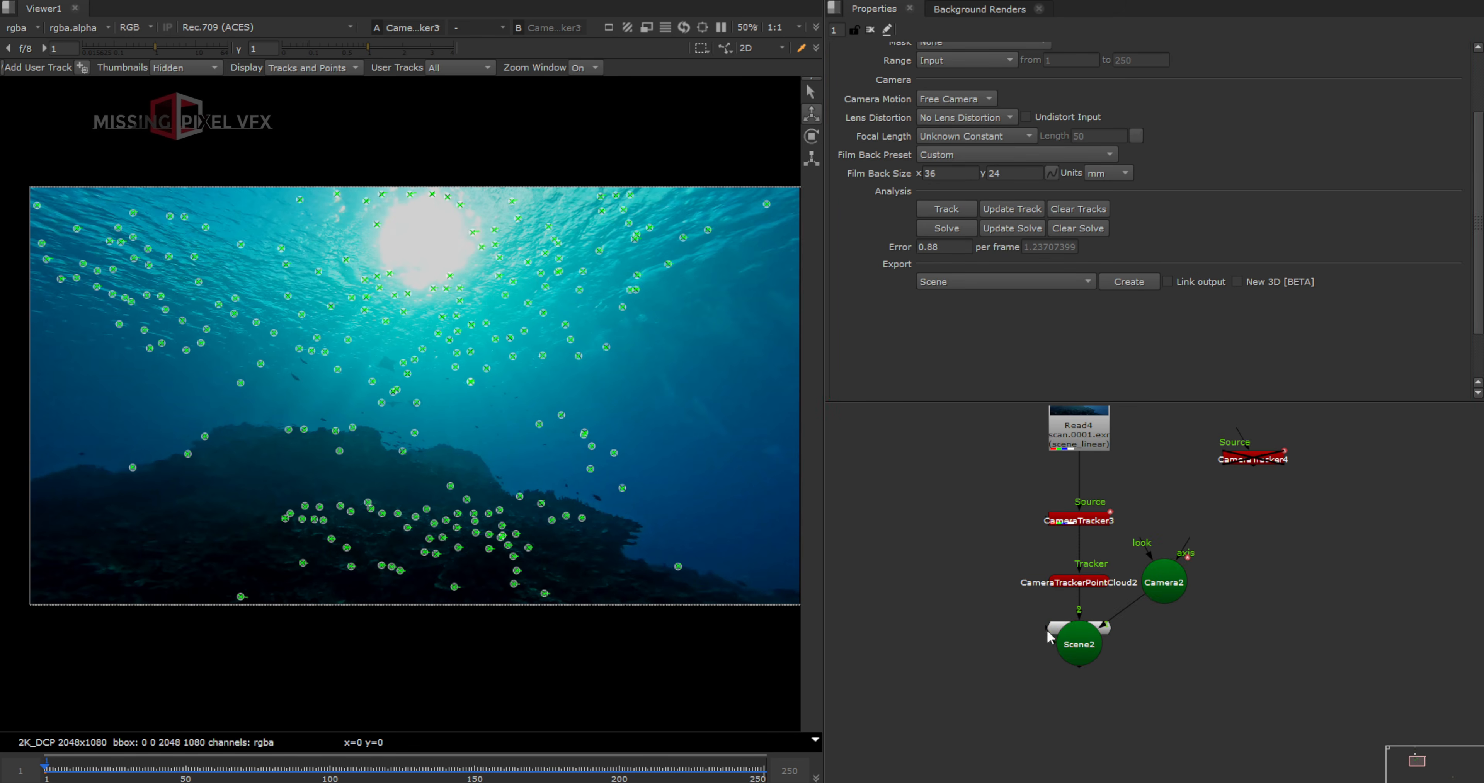
{"action": "left_click_drag", "start_coordinate": [1066, 643], "coordinate": [1066, 699]}
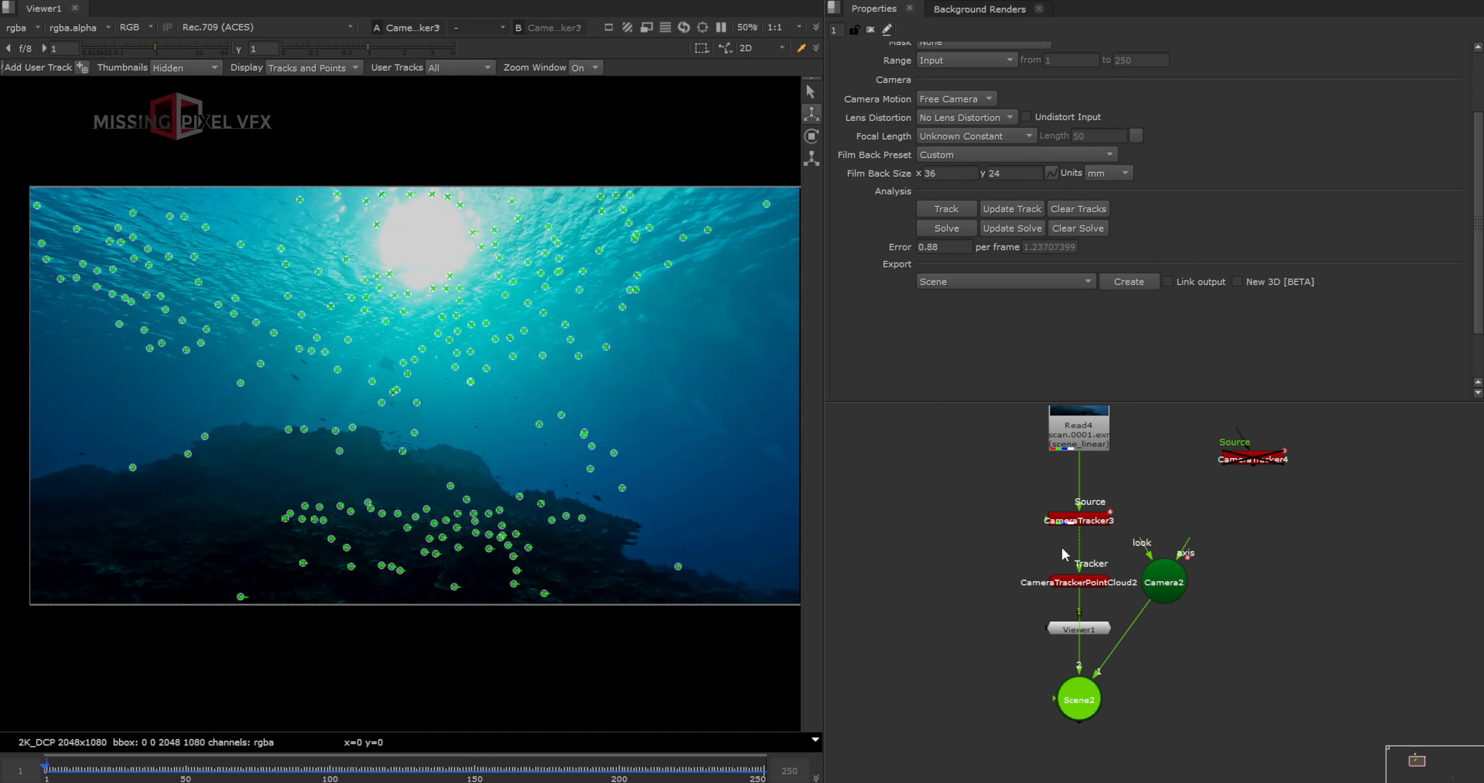
{"action": "left_click_drag", "start_coordinate": [1164, 581], "coordinate": [1240, 705]}
{"action": "left_click_drag", "start_coordinate": [1078, 629], "coordinate": [970, 694]}
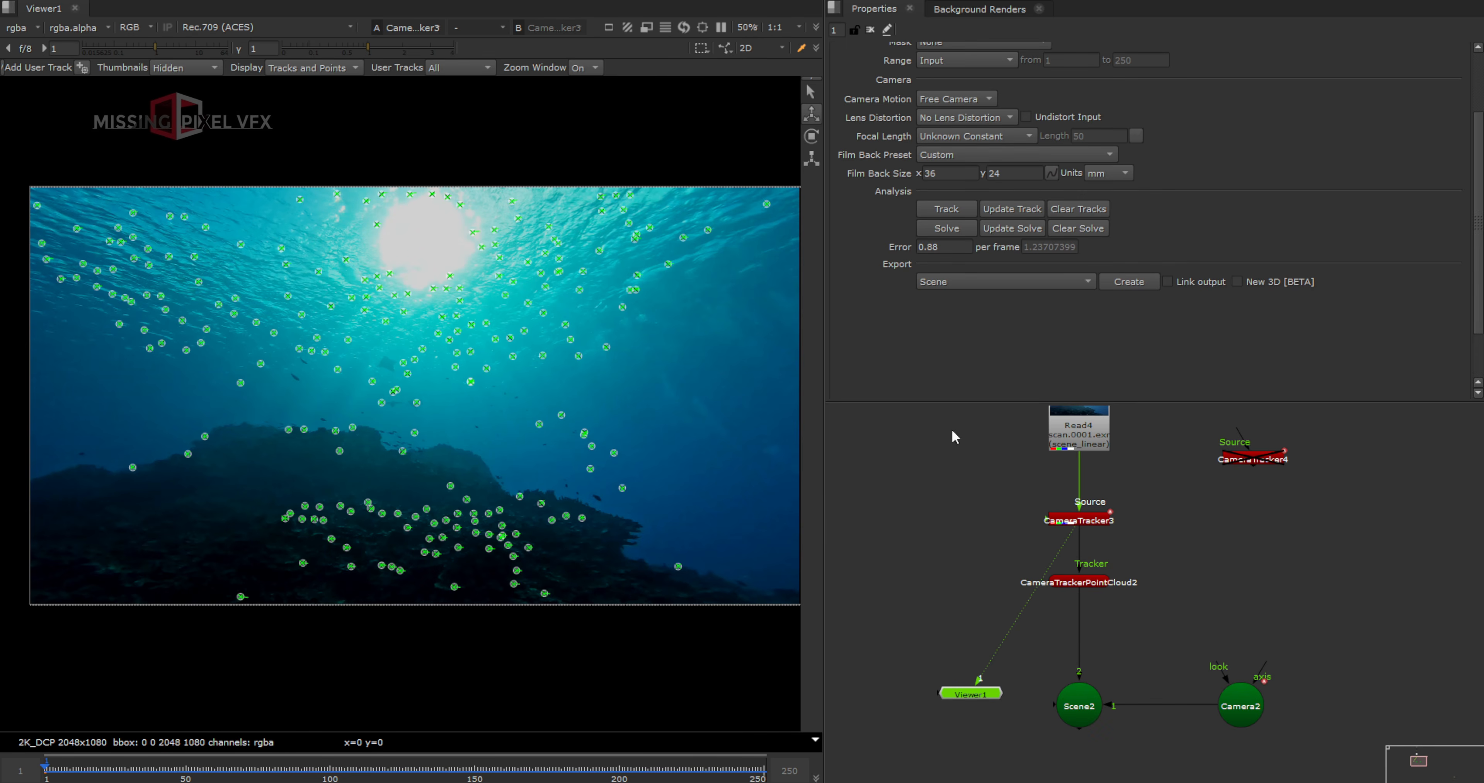
Create a cube at the tracked point on the reef's upper edge, and move its node to the left of Viewer1
{"action": "scroll", "coordinate": [441, 429], "scroll_direction": "up", "scroll_amount": 2}
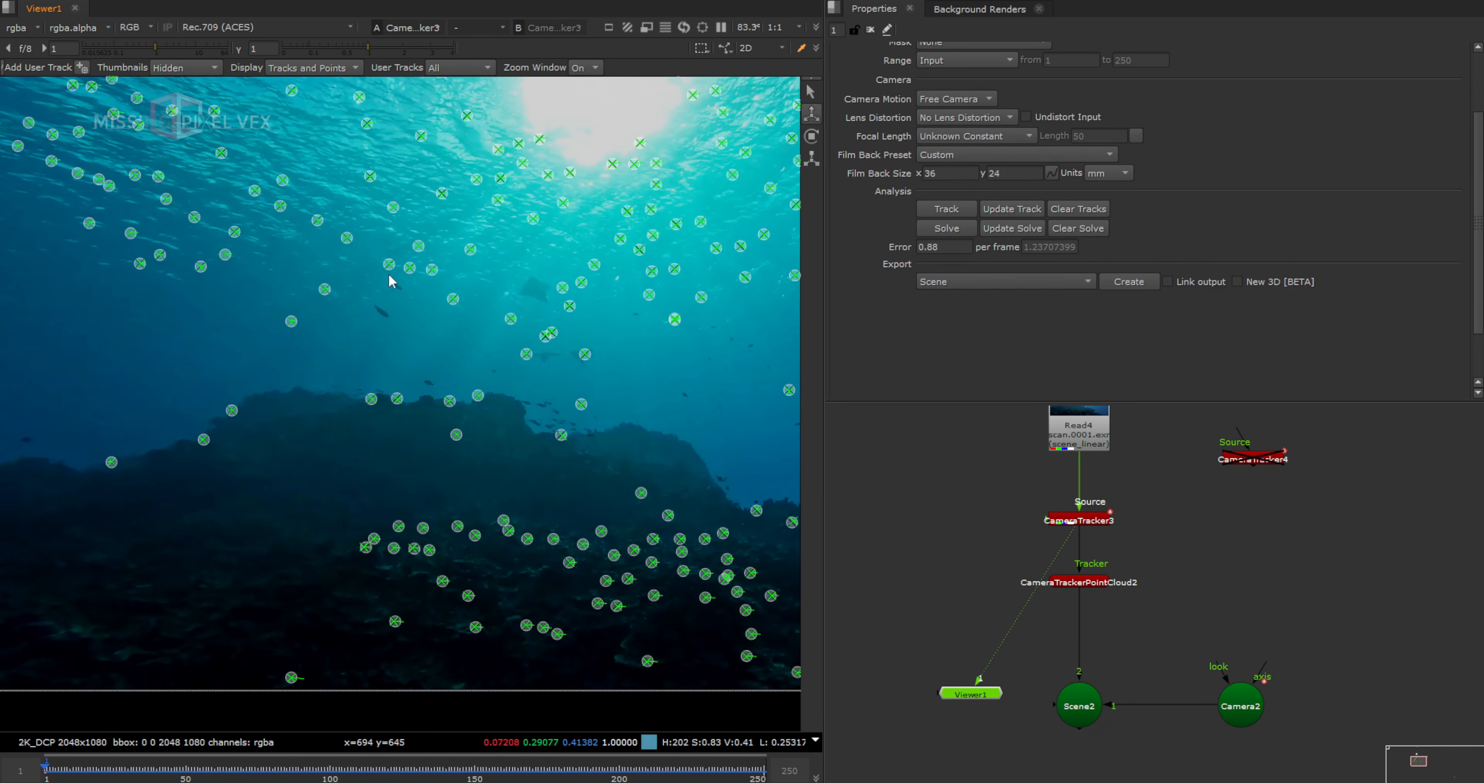
{"action": "left_click_drag", "start_coordinate": [321, 321], "coordinate": [629, 474]}
{"action": "scroll", "coordinate": [1111, 565], "scroll_direction": "down", "scroll_amount": 3}
{"action": "middle_click_drag", "start_coordinate": [1065, 588], "coordinate": [1159, 553]}
{"action": "scroll", "coordinate": [1149, 538], "scroll_direction": "up", "scroll_amount": 3}
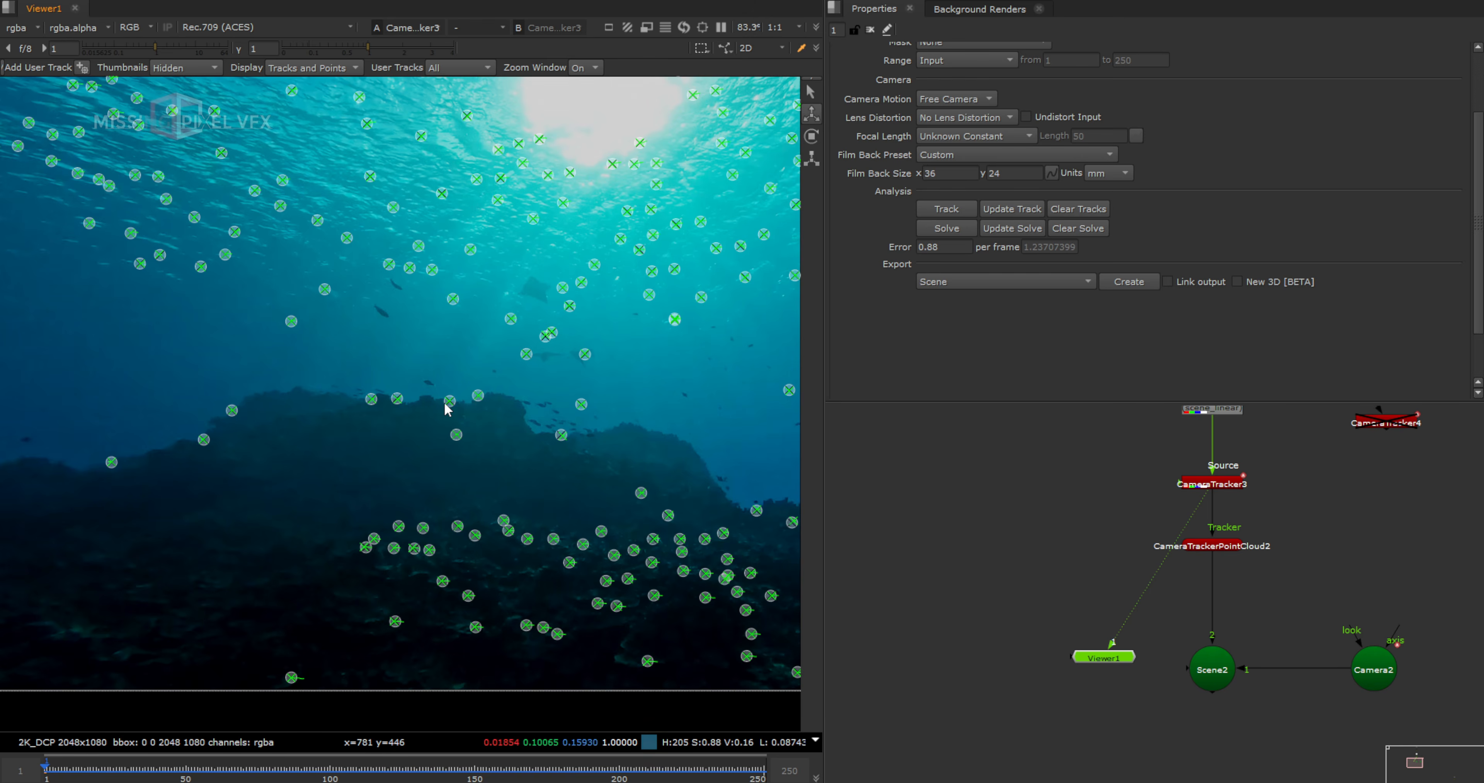
{"action": "right_click", "coordinate": [371, 400]}
{"action": "mouse_move", "coordinate": [427, 457]}
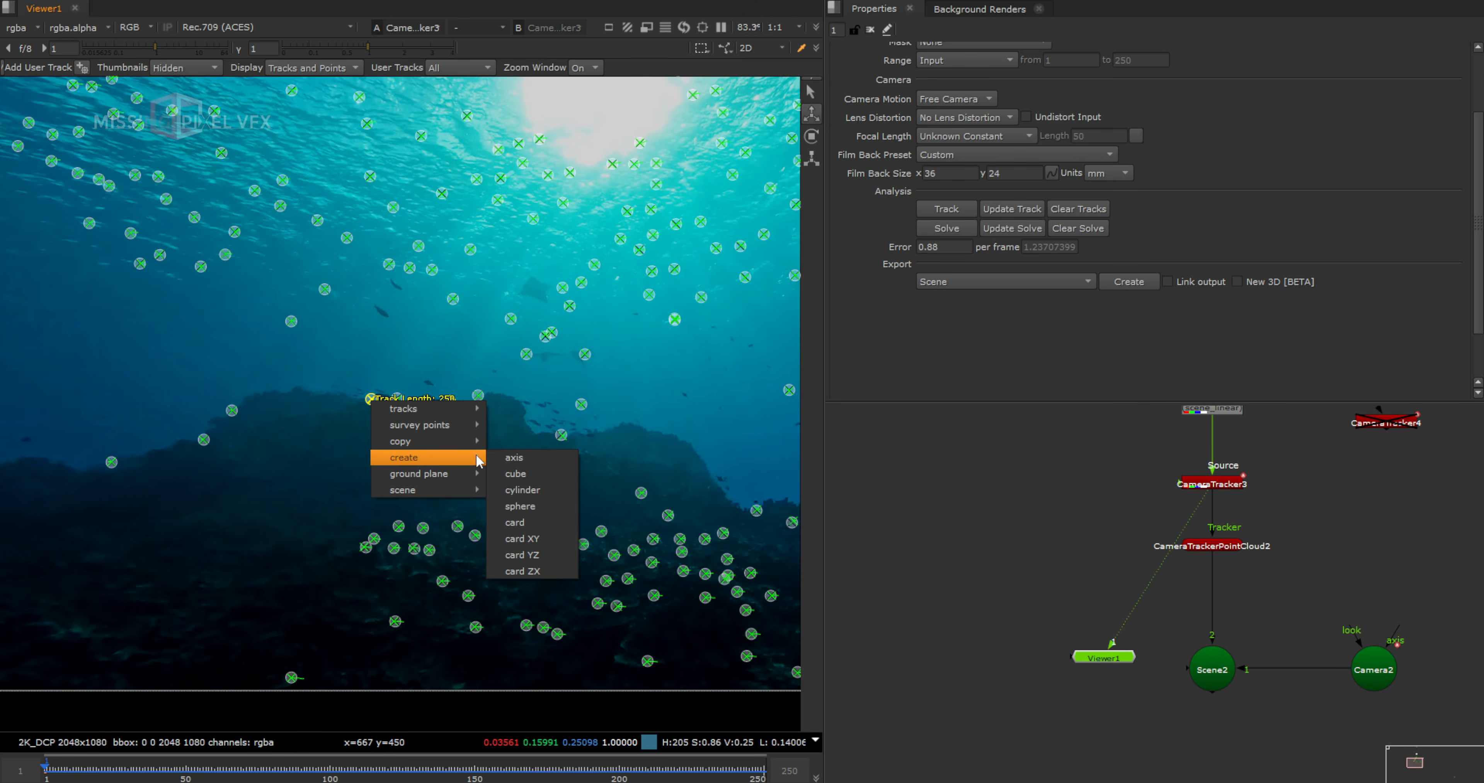
{"action": "left_click", "coordinate": [512, 479]}
{"action": "scroll", "coordinate": [1165, 533], "scroll_direction": "down", "scroll_amount": 3}
{"action": "left_click_drag", "start_coordinate": [1137, 498], "coordinate": [1009, 629]}
{"action": "middle_click_drag", "start_coordinate": [1020, 619], "coordinate": [1020, 558]}
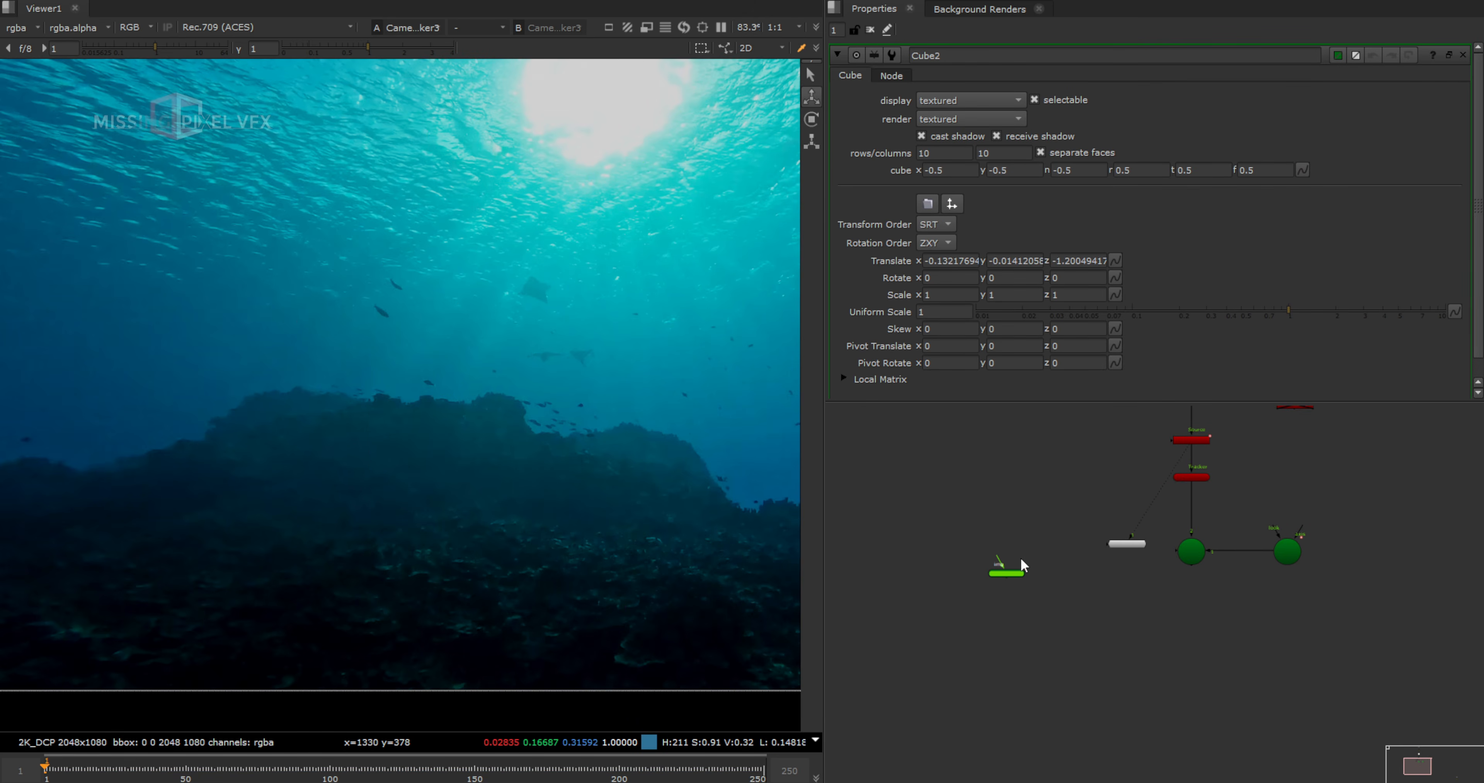
Add a CheckerBoard node above Cube2, feeding the cube's img input
{"action": "scroll", "coordinate": [1013, 570], "scroll_direction": "up", "scroll_amount": 4}
{"action": "scroll", "coordinate": [1017, 565], "scroll_direction": "down", "scroll_amount": 2}
{"action": "left_click", "coordinate": [1020, 530]}
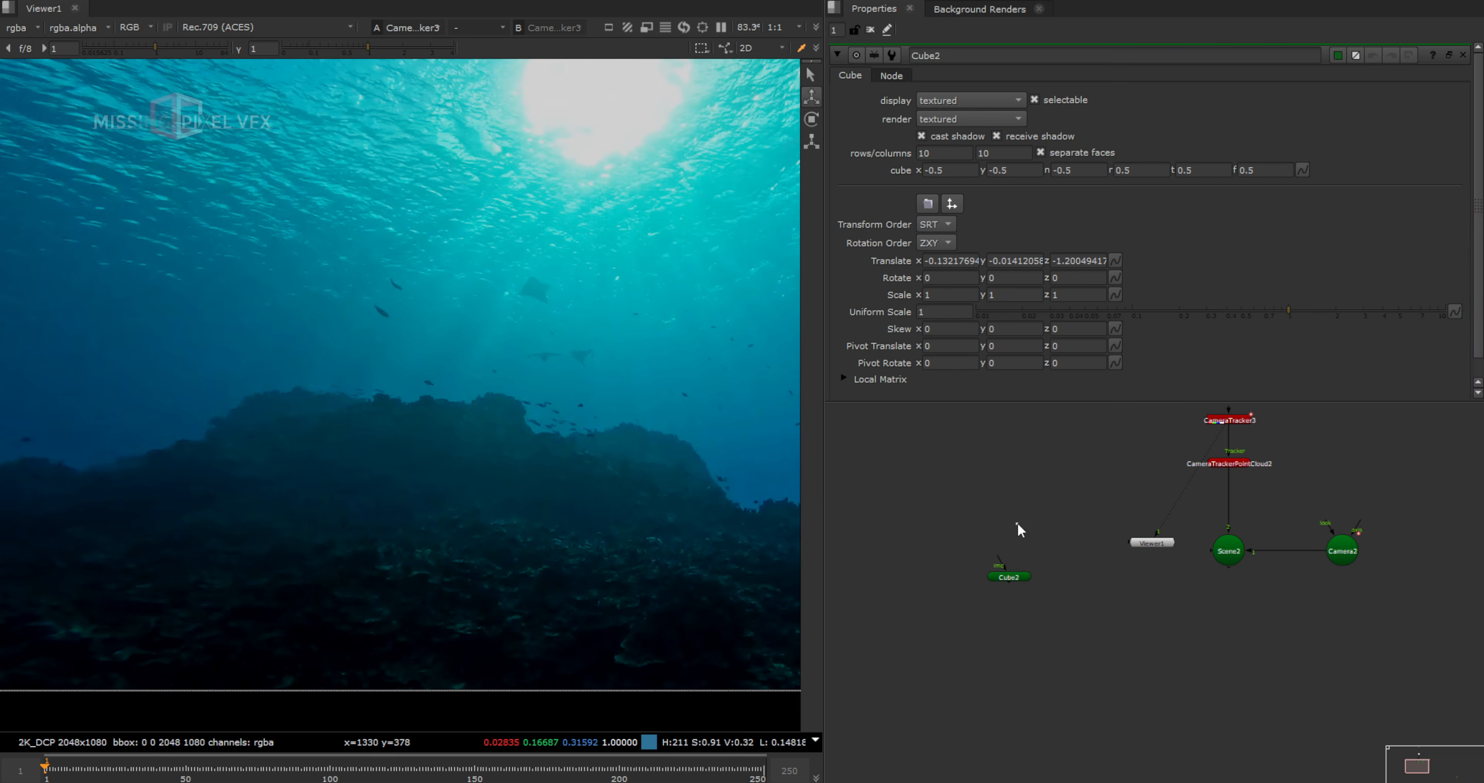
{"action": "key", "text": "Tab"}
{"action": "key", "text": "Escape"}
{"action": "key", "text": "Tab"}
{"action": "type", "text": "ch"}
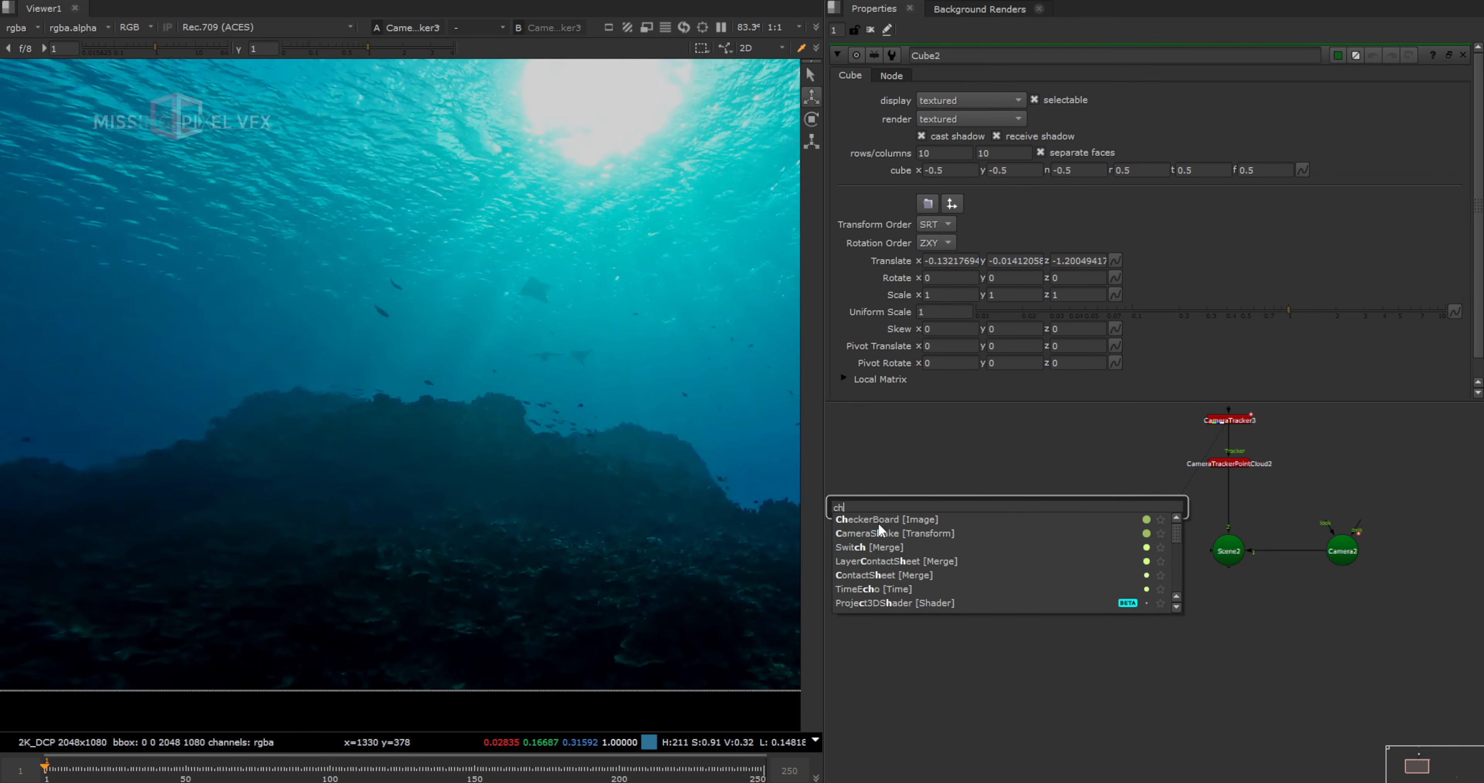
{"action": "key", "text": "Return"}
{"action": "key", "text": "Tab"}
{"action": "key", "text": "Escape"}
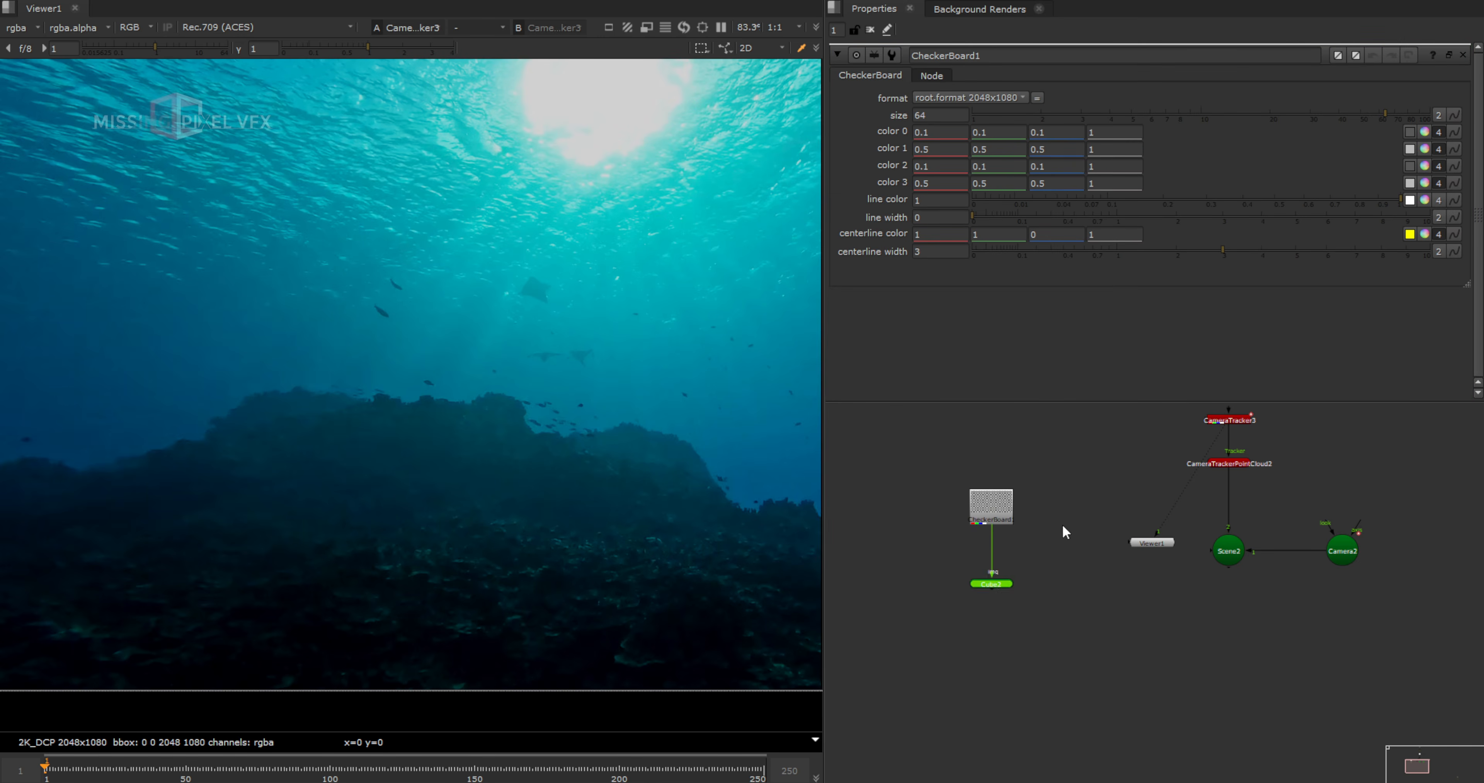
Add a ScanlineRender below the cube and connect its cam input to Camera2, placed below Scene2
{"action": "scroll", "coordinate": [1001, 581], "scroll_direction": "up", "scroll_amount": 3}
{"action": "key", "text": "Tab"}
{"action": "type", "text": "sd"}
{"action": "key", "text": "Return"}
{"action": "scroll", "coordinate": [956, 681], "scroll_direction": "down", "scroll_amount": 2}
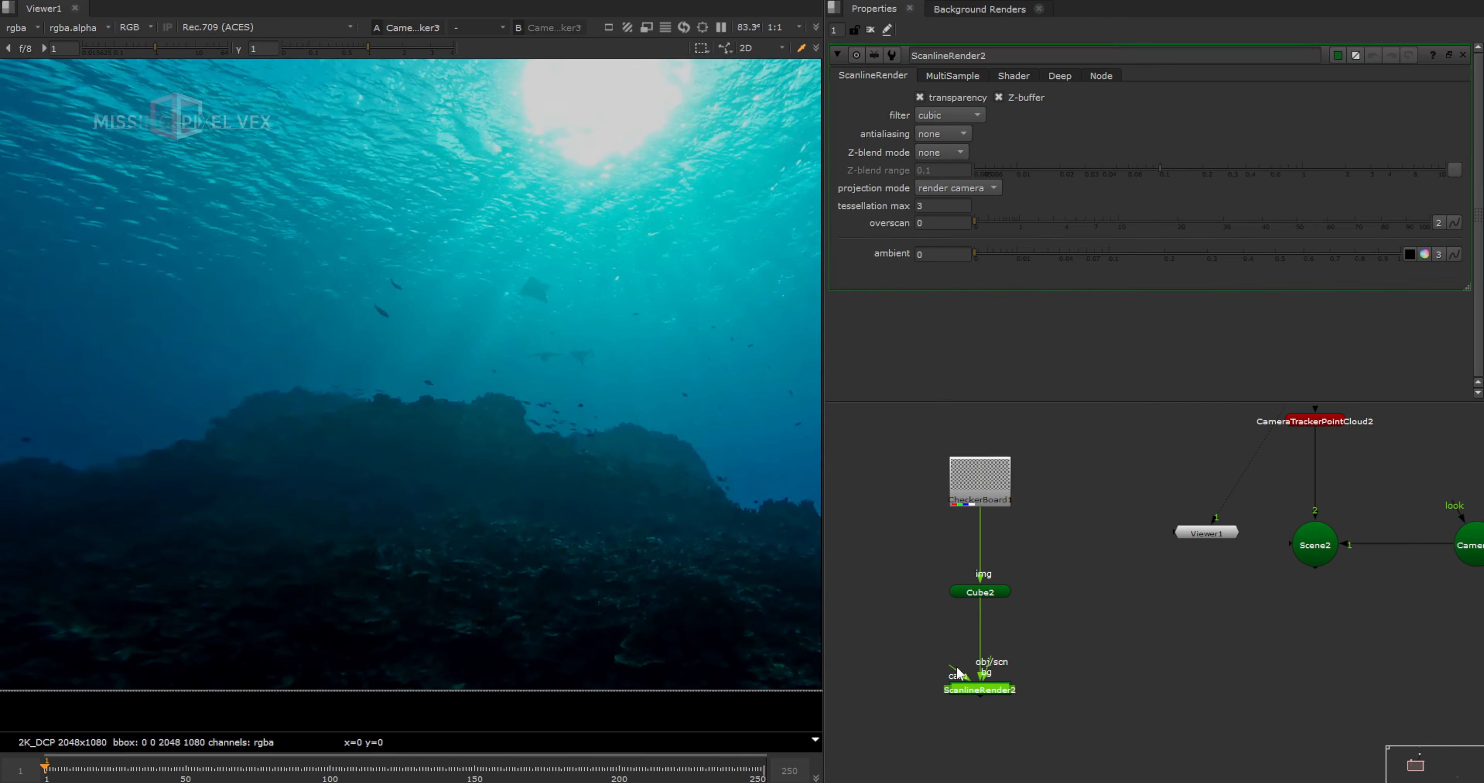
{"action": "left_click_drag", "start_coordinate": [1010, 682], "coordinate": [1314, 675]}
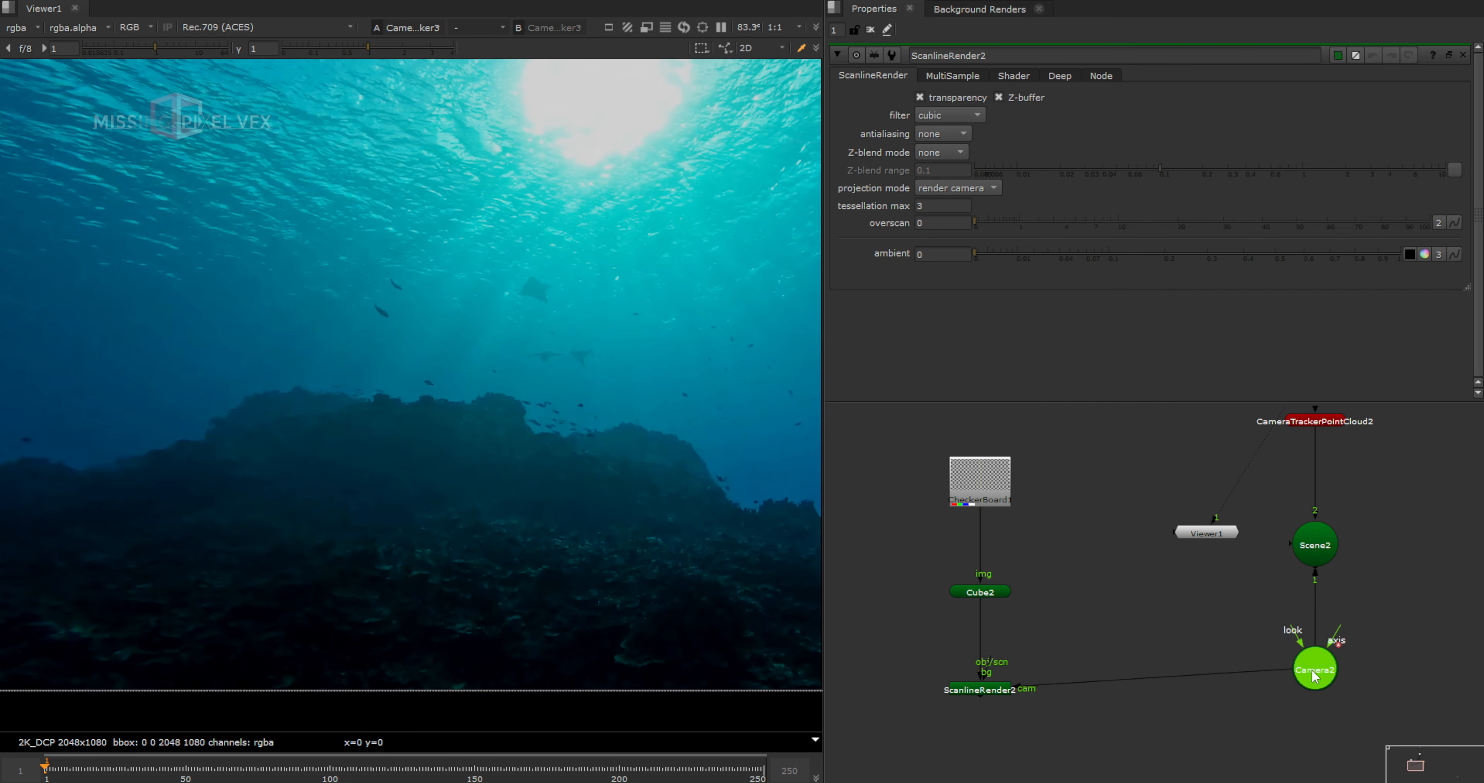
View the ScanlineRender output and set the cube's uniform scale to 0.055
{"action": "left_click", "coordinate": [1039, 755]}
{"action": "middle_click_drag", "start_coordinate": [1039, 755], "coordinate": [1057, 680]}
{"action": "left_click", "coordinate": [999, 617]}
{"action": "key", "text": "1"}
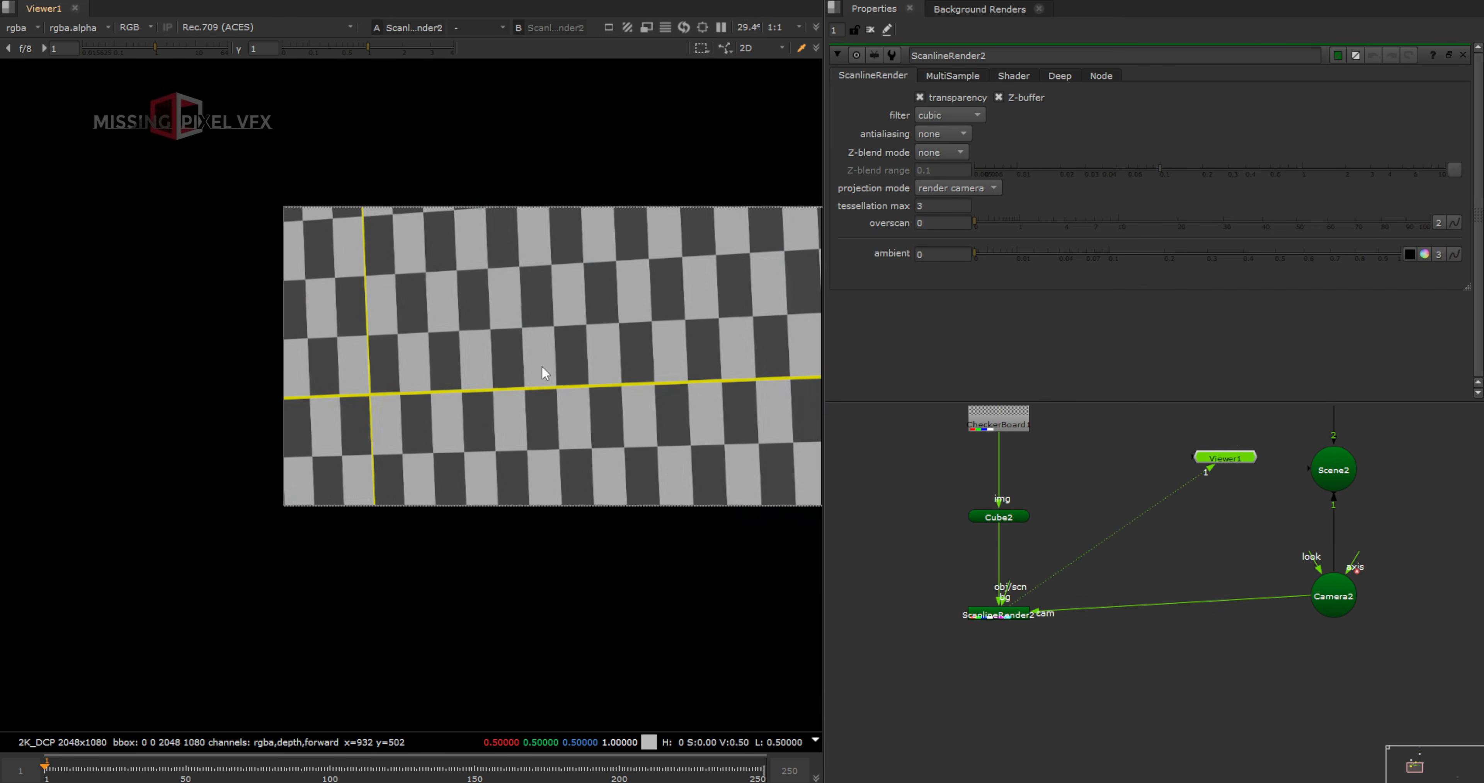
{"action": "left_click", "coordinate": [982, 521]}
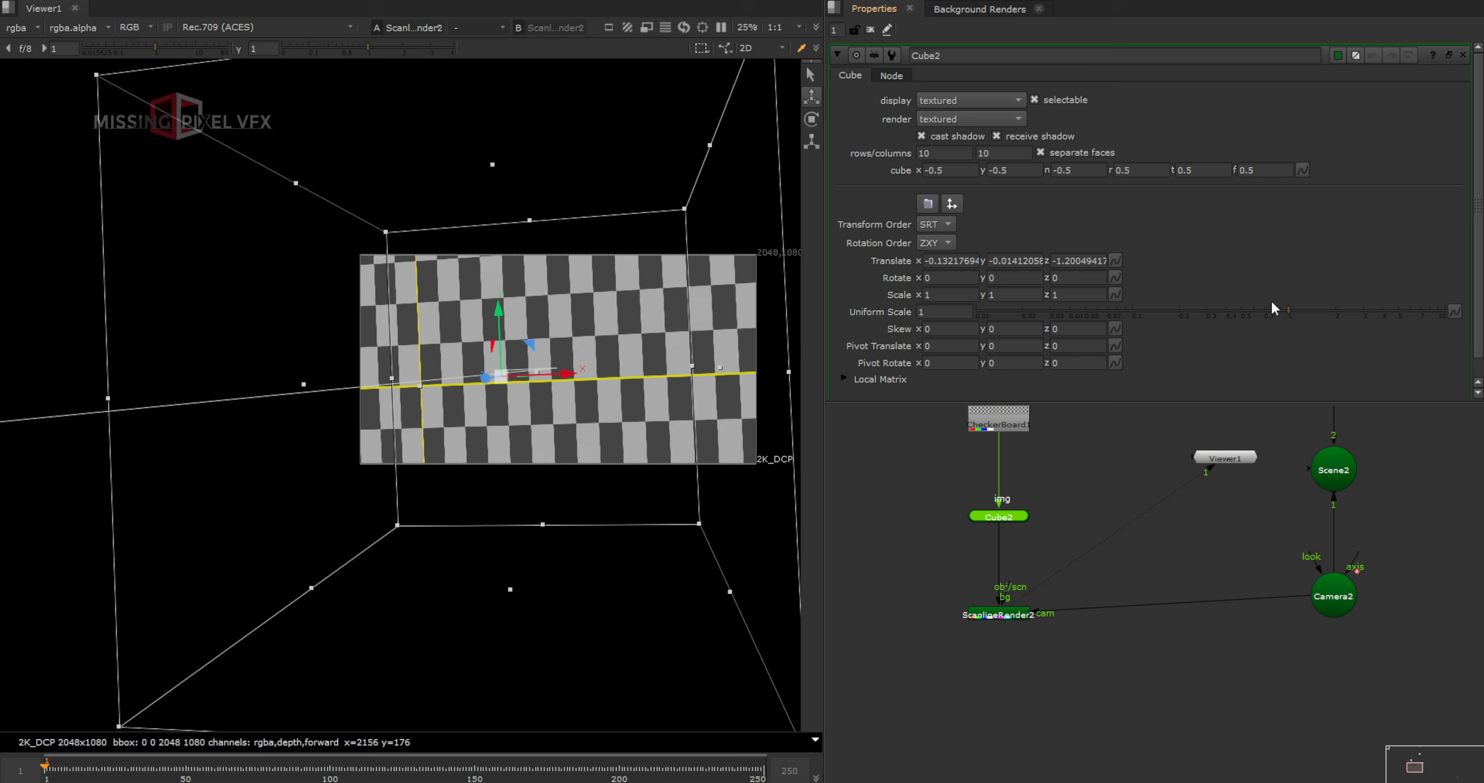
{"action": "left_click_drag", "start_coordinate": [1275, 311], "coordinate": [1094, 320]}
Merge the ScanlineRender output over the Read4 footage and view the composite up close
{"action": "left_click", "coordinate": [1101, 678]}
{"action": "key", "text": "Tab"}
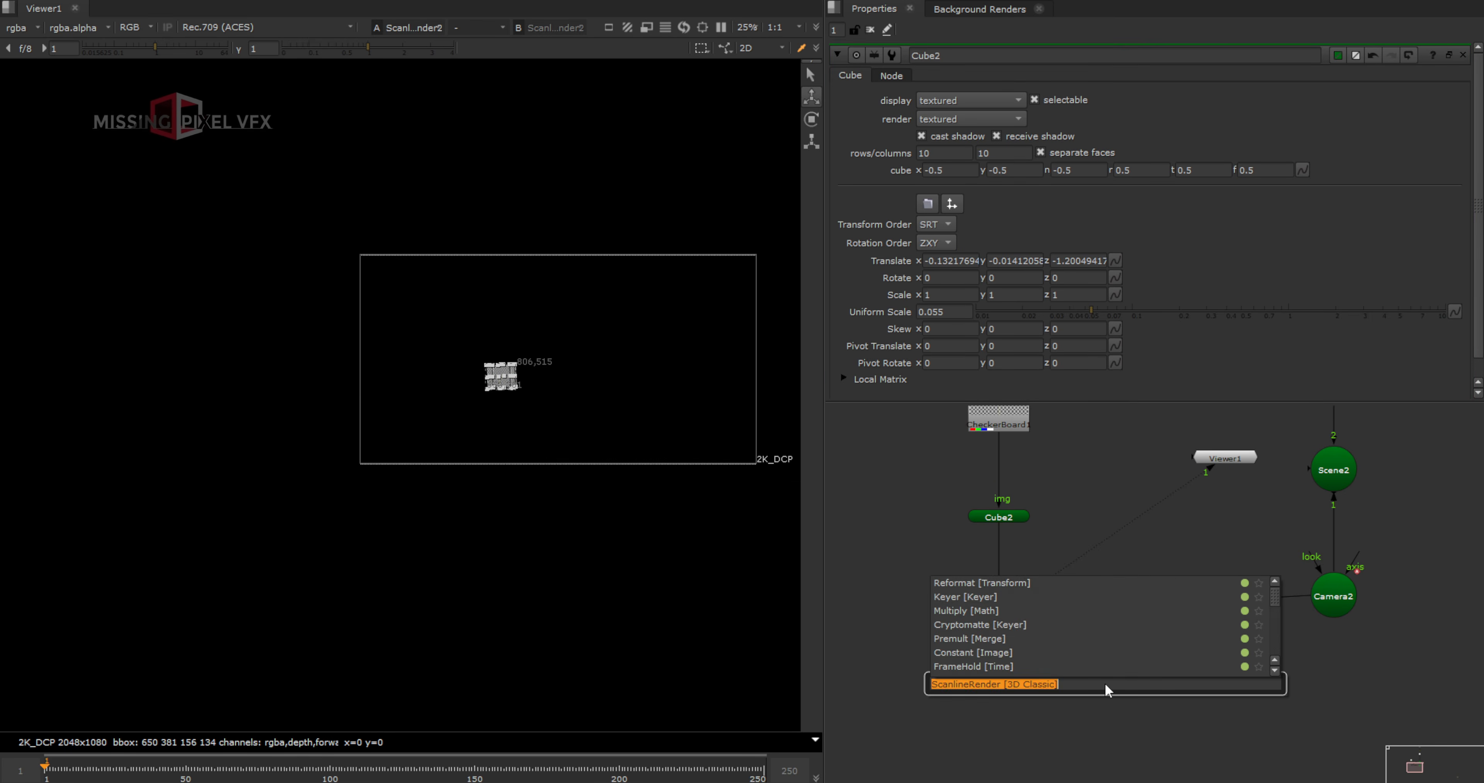
{"action": "left_click", "coordinate": [985, 731]}
{"action": "left_click", "coordinate": [986, 731]}
{"action": "key", "text": "m"}
{"action": "left_click_drag", "start_coordinate": [1134, 715], "coordinate": [1005, 615]}
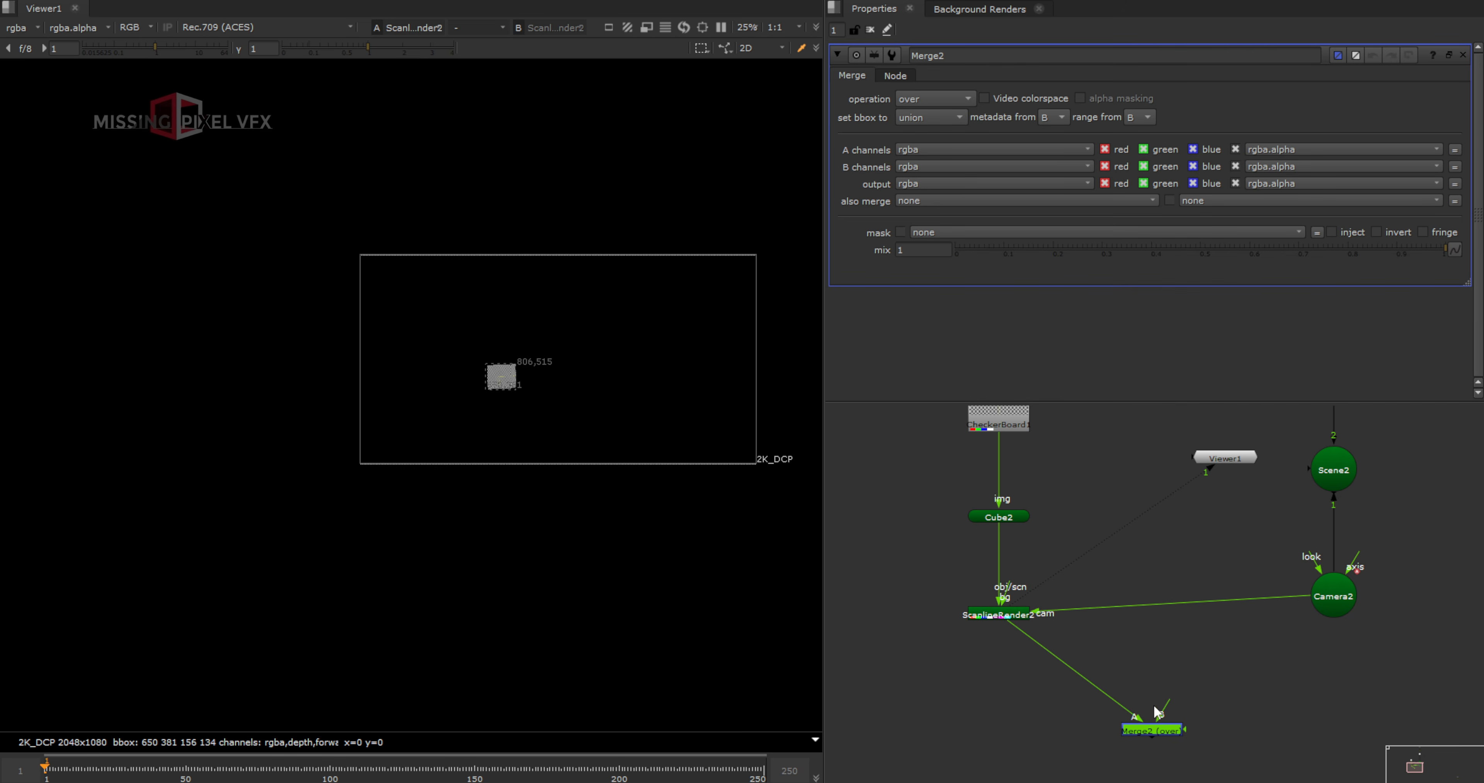
{"action": "left_click_drag", "start_coordinate": [1184, 649], "coordinate": [1242, 446]}
{"action": "scroll", "coordinate": [1240, 446], "scroll_direction": "down", "scroll_amount": 3}
{"action": "middle_click_drag", "start_coordinate": [1195, 699], "coordinate": [1253, 559]}
{"action": "scroll", "coordinate": [1253, 559], "scroll_direction": "up", "scroll_amount": 3}
{"action": "key", "text": "1"}
{"action": "scroll", "coordinate": [477, 394], "scroll_direction": "up", "scroll_amount": 6}
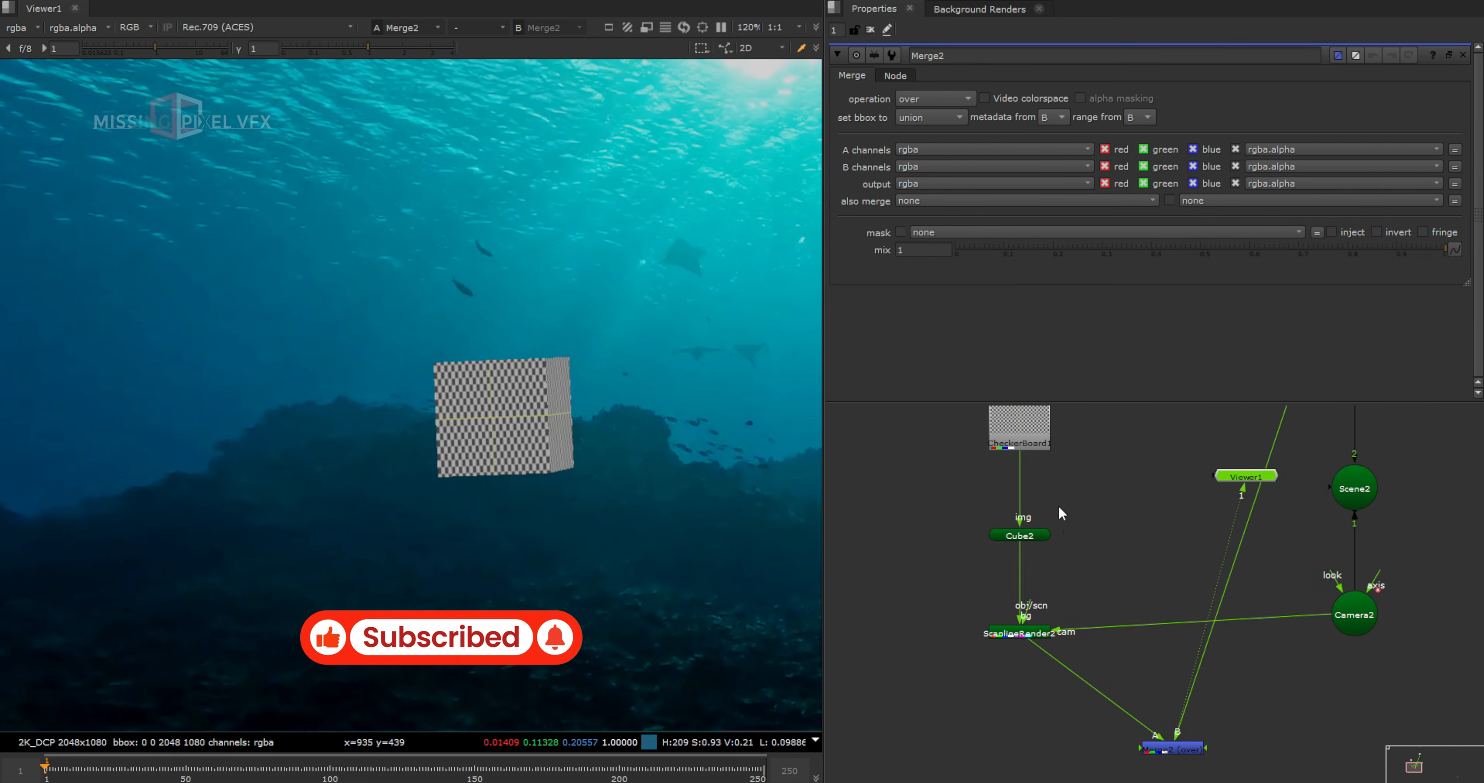
Raise the cube to a Y translation of 0.0118 and extend its right face to 0.785
{"action": "double_click", "coordinate": [1028, 535]}
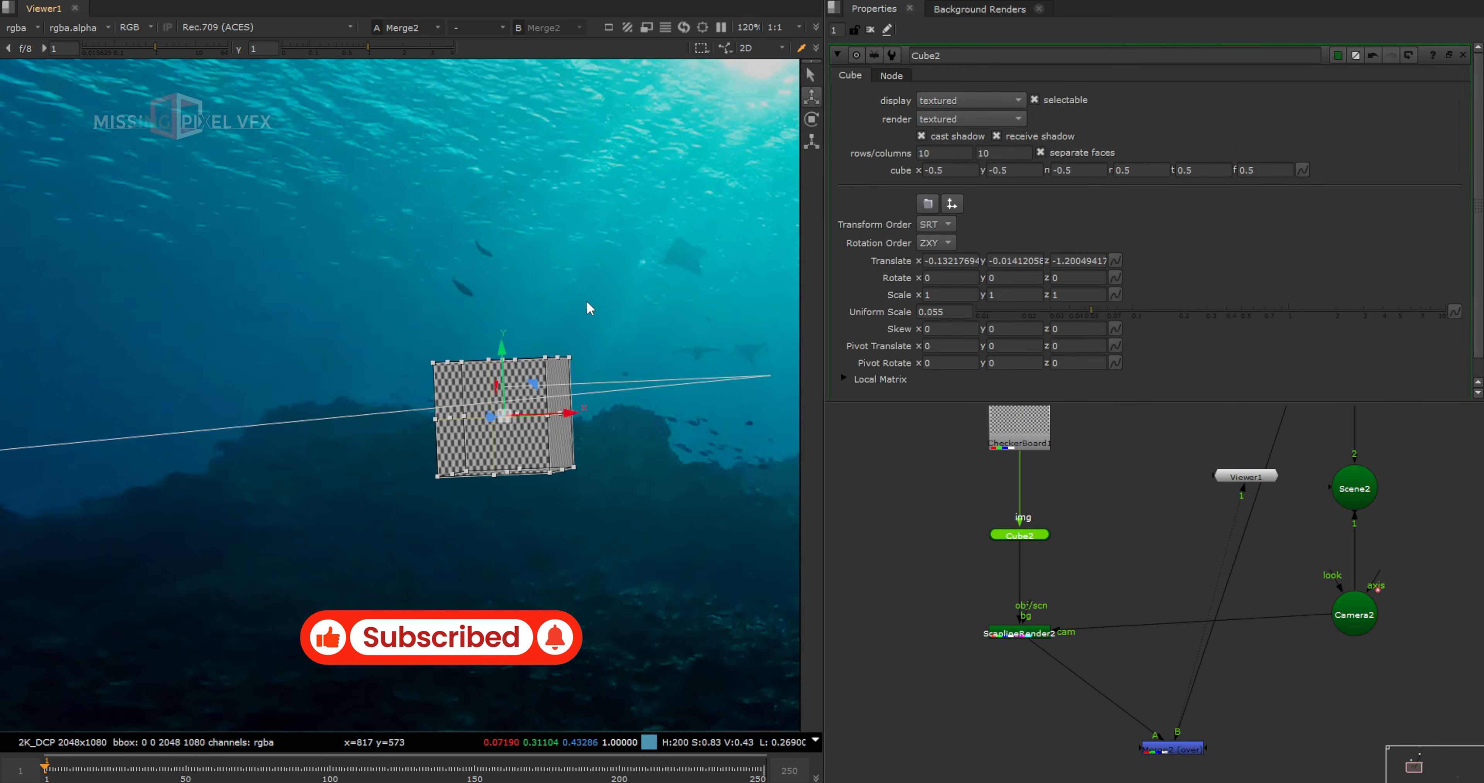
{"action": "left_click_drag", "start_coordinate": [501, 315], "coordinate": [501, 301]}
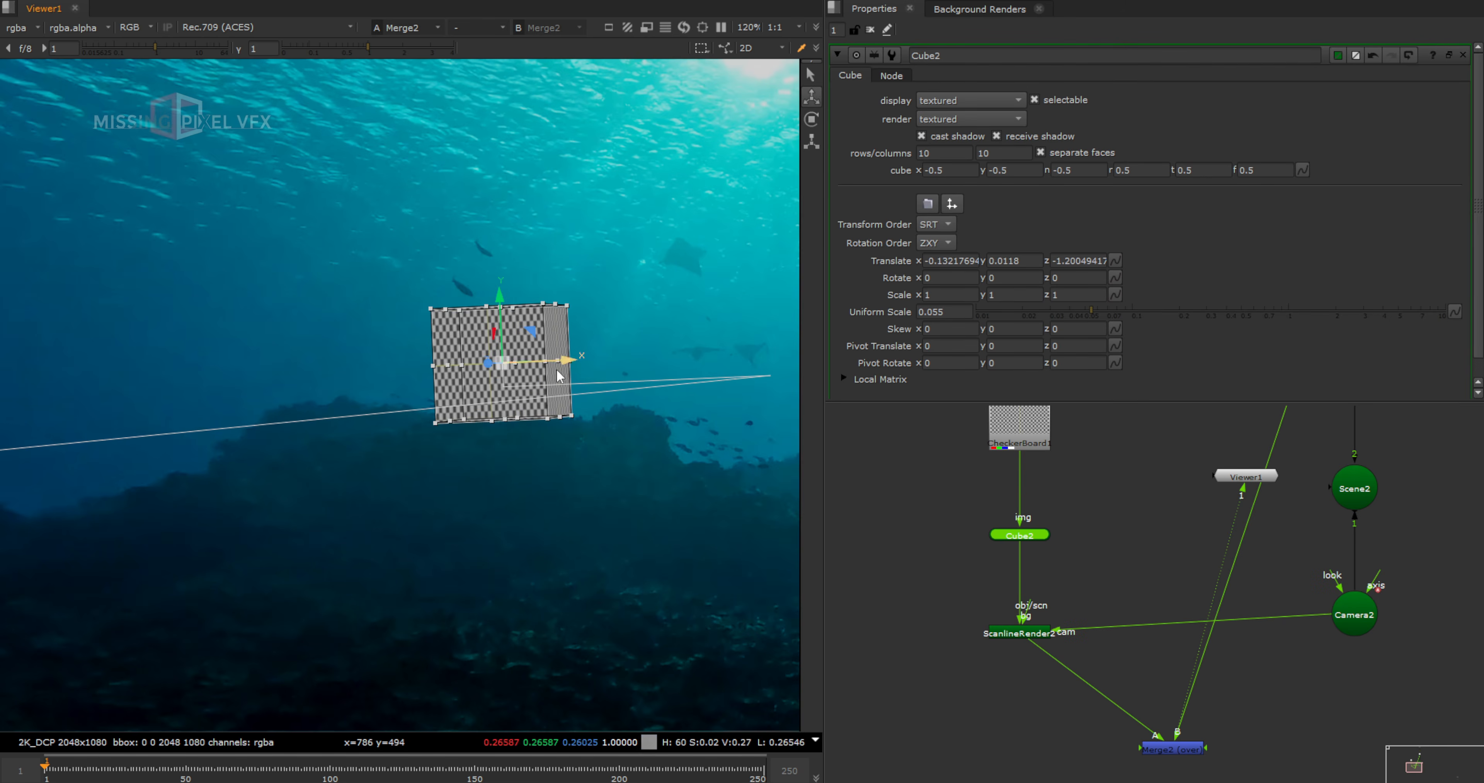
{"action": "left_click_drag", "start_coordinate": [571, 362], "coordinate": [593, 365]}
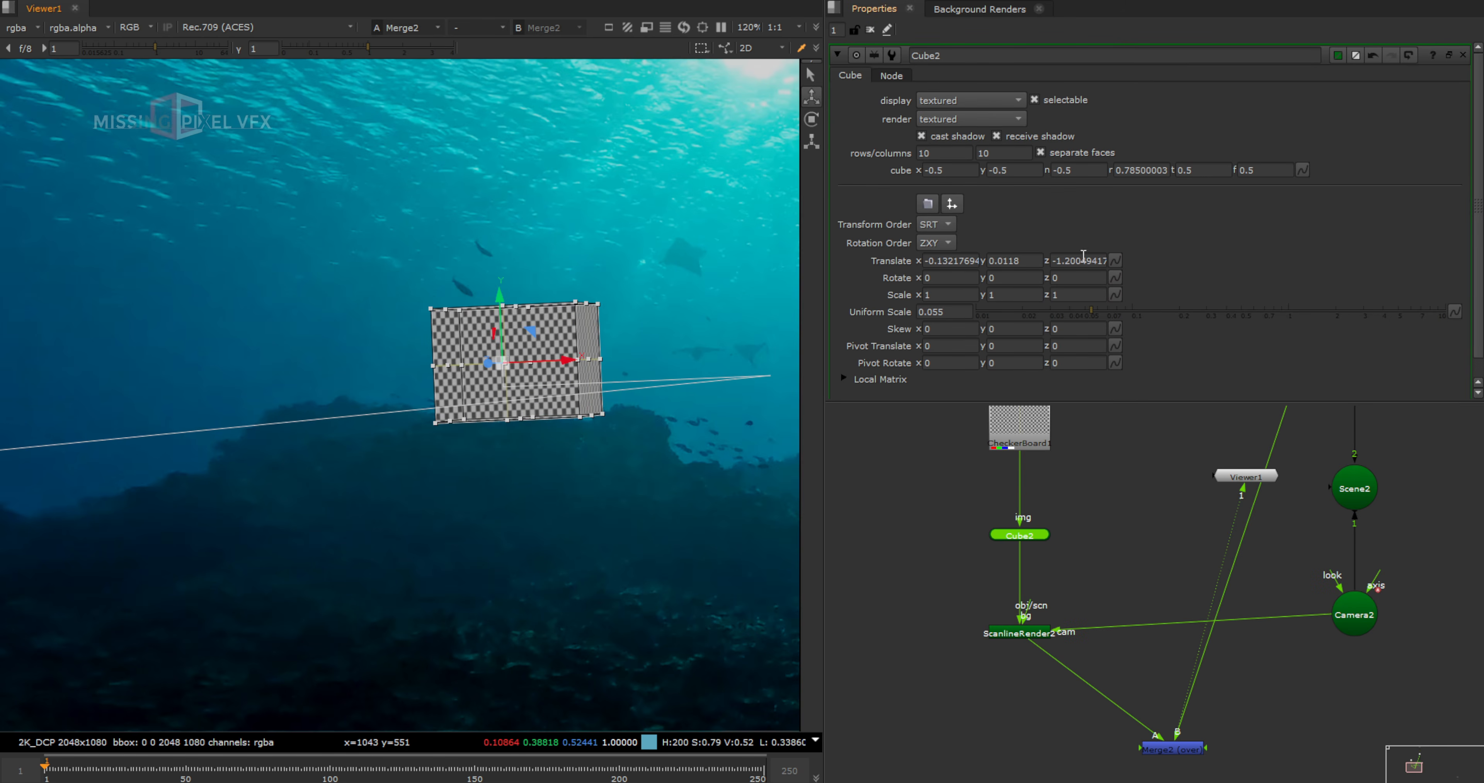
{"action": "left_click", "coordinate": [870, 30]}
Play the composite in an enlarged viewer to check how the cube sticks to the reef, and return to the first frame
{"action": "scroll", "coordinate": [484, 679], "scroll_direction": "down", "scroll_amount": 3}
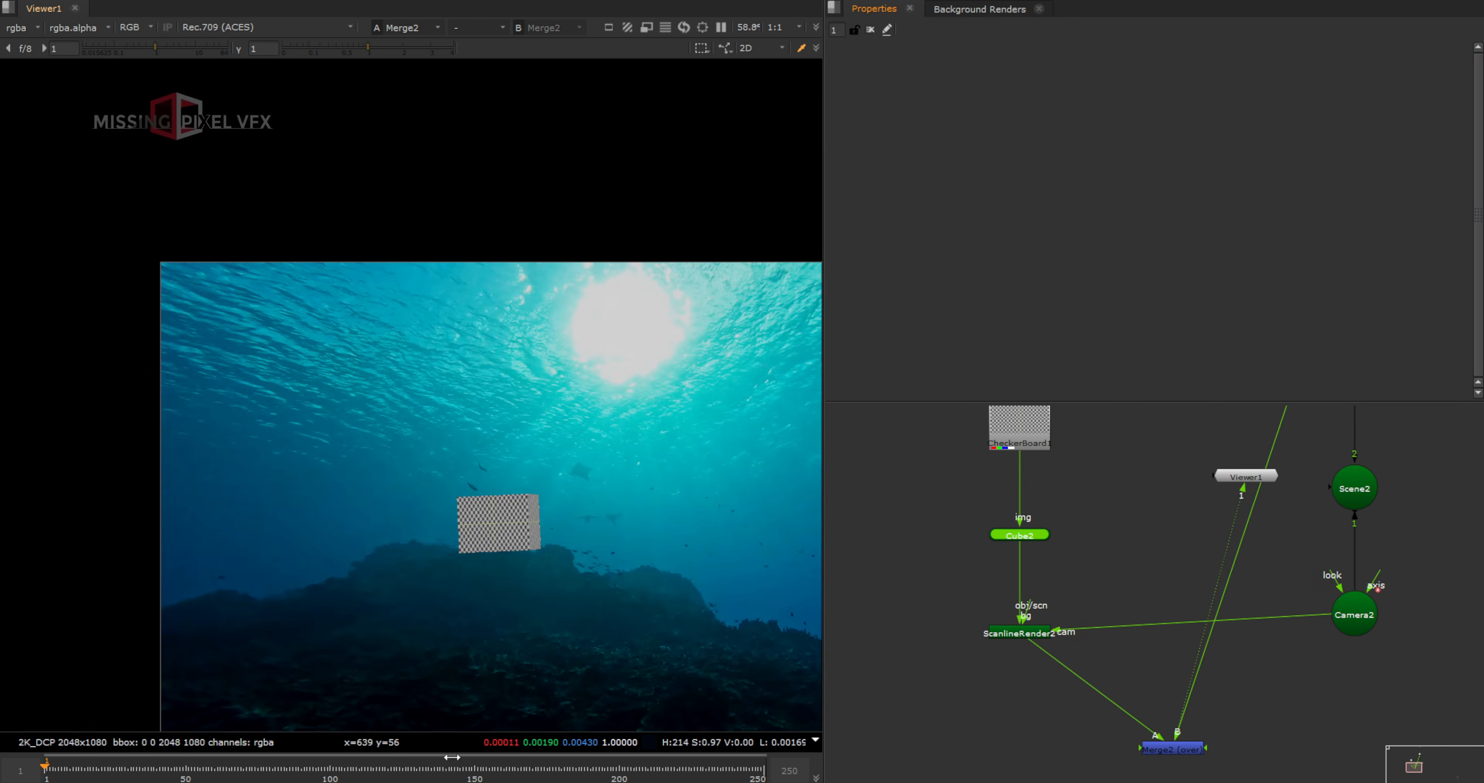
{"action": "key", "text": "l"}
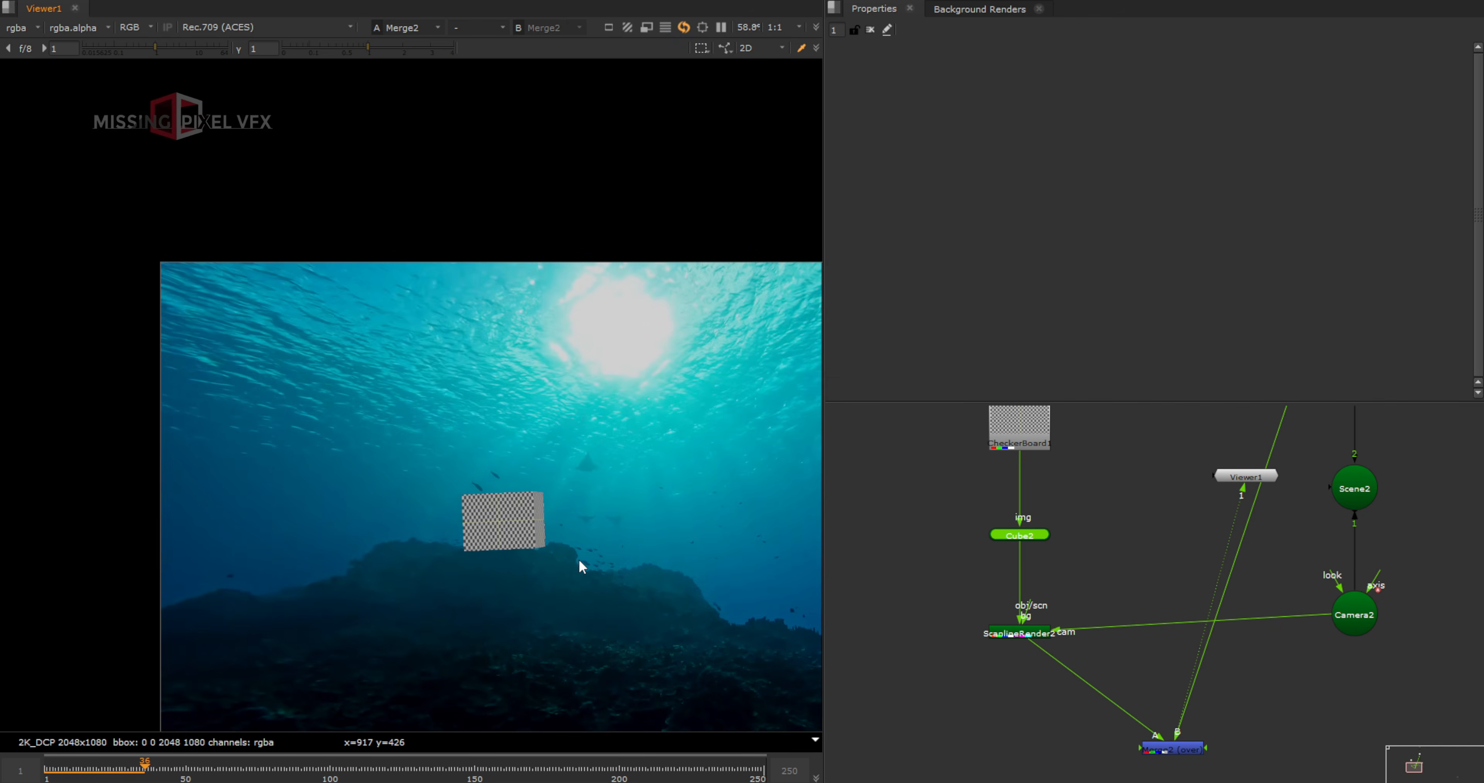
{"action": "key", "text": "space"}
{"action": "middle_click_drag", "start_coordinate": [578, 559], "coordinate": [803, 453]}
{"action": "scroll", "coordinate": [803, 453], "scroll_direction": "up", "scroll_amount": 3}
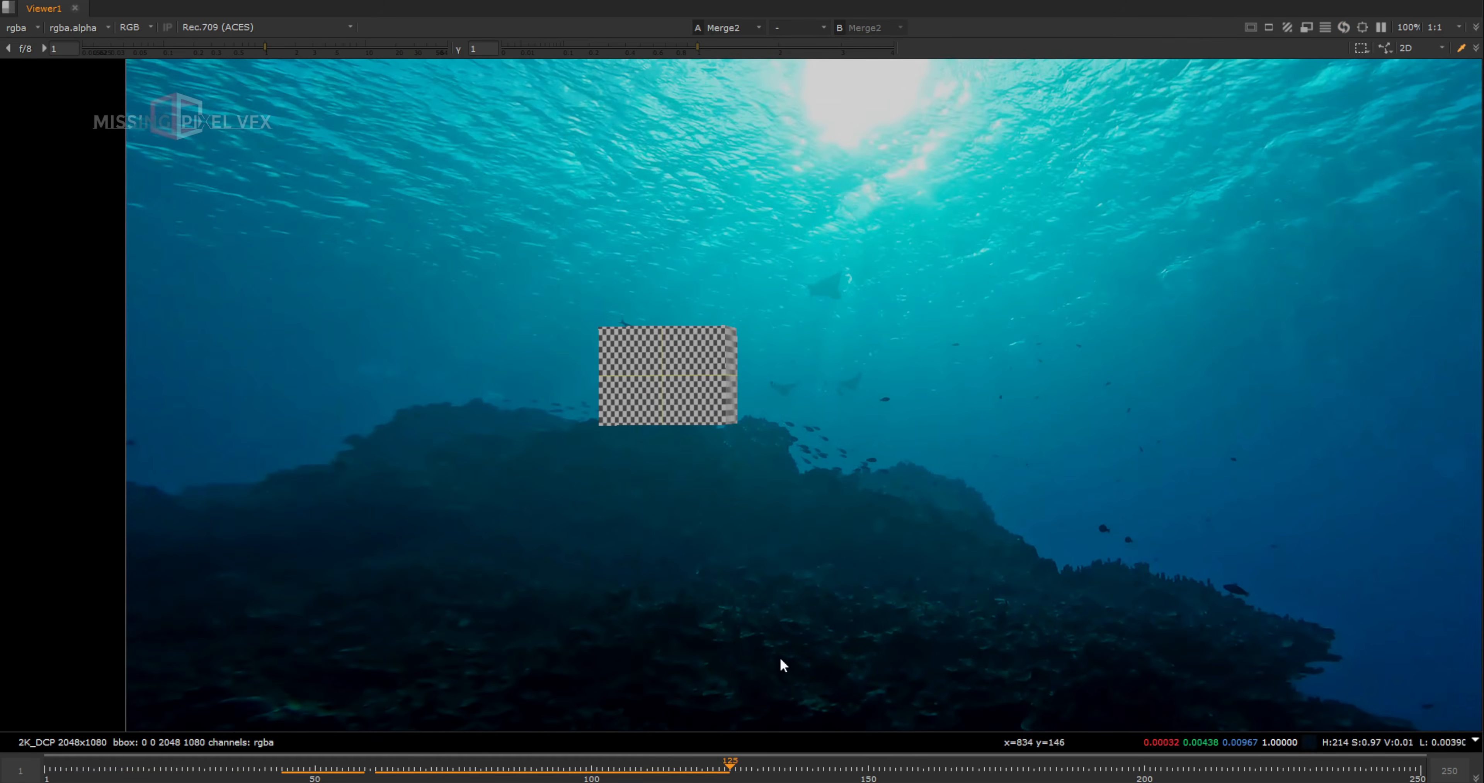
{"action": "key", "text": "f"}
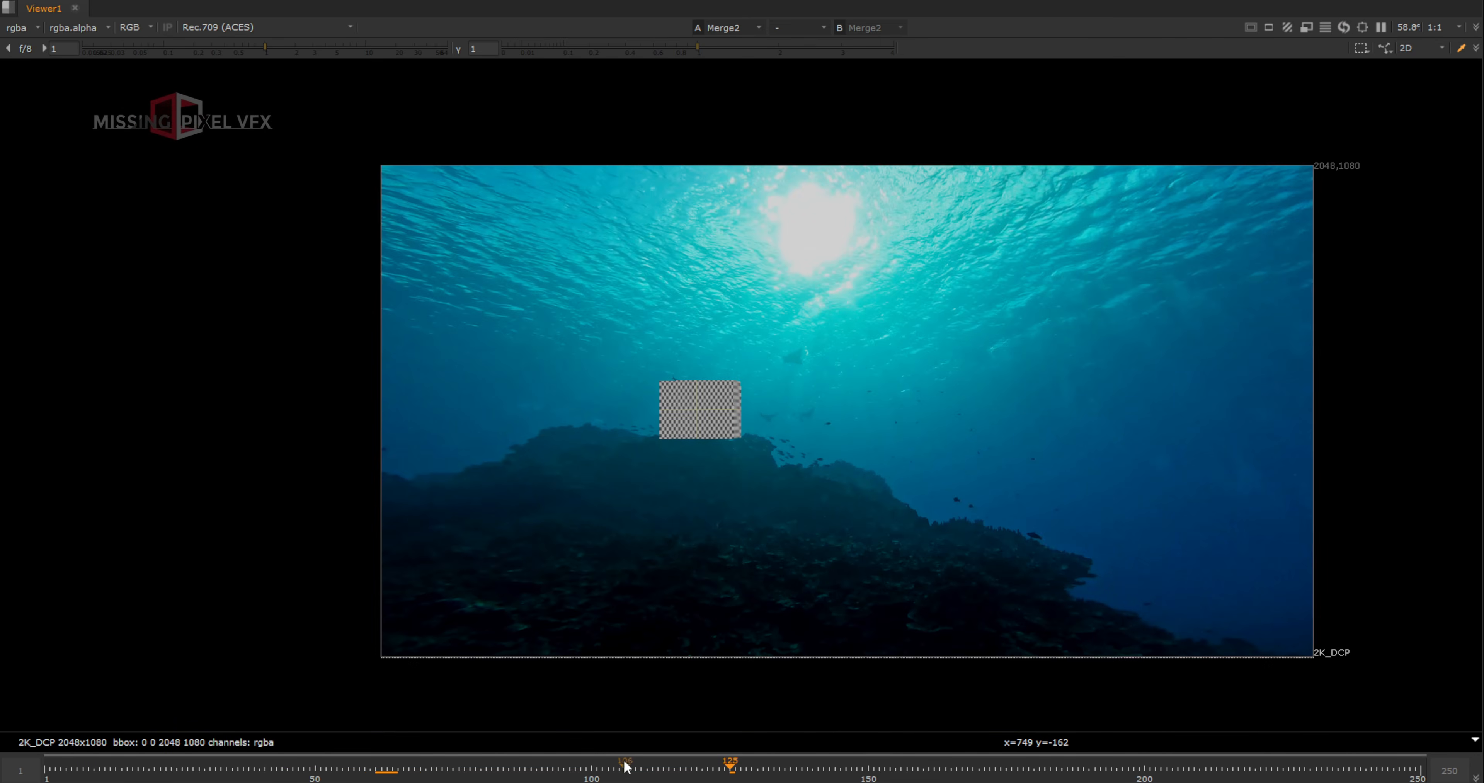
{"action": "key", "text": "Home"}
{"action": "key", "text": "space"}
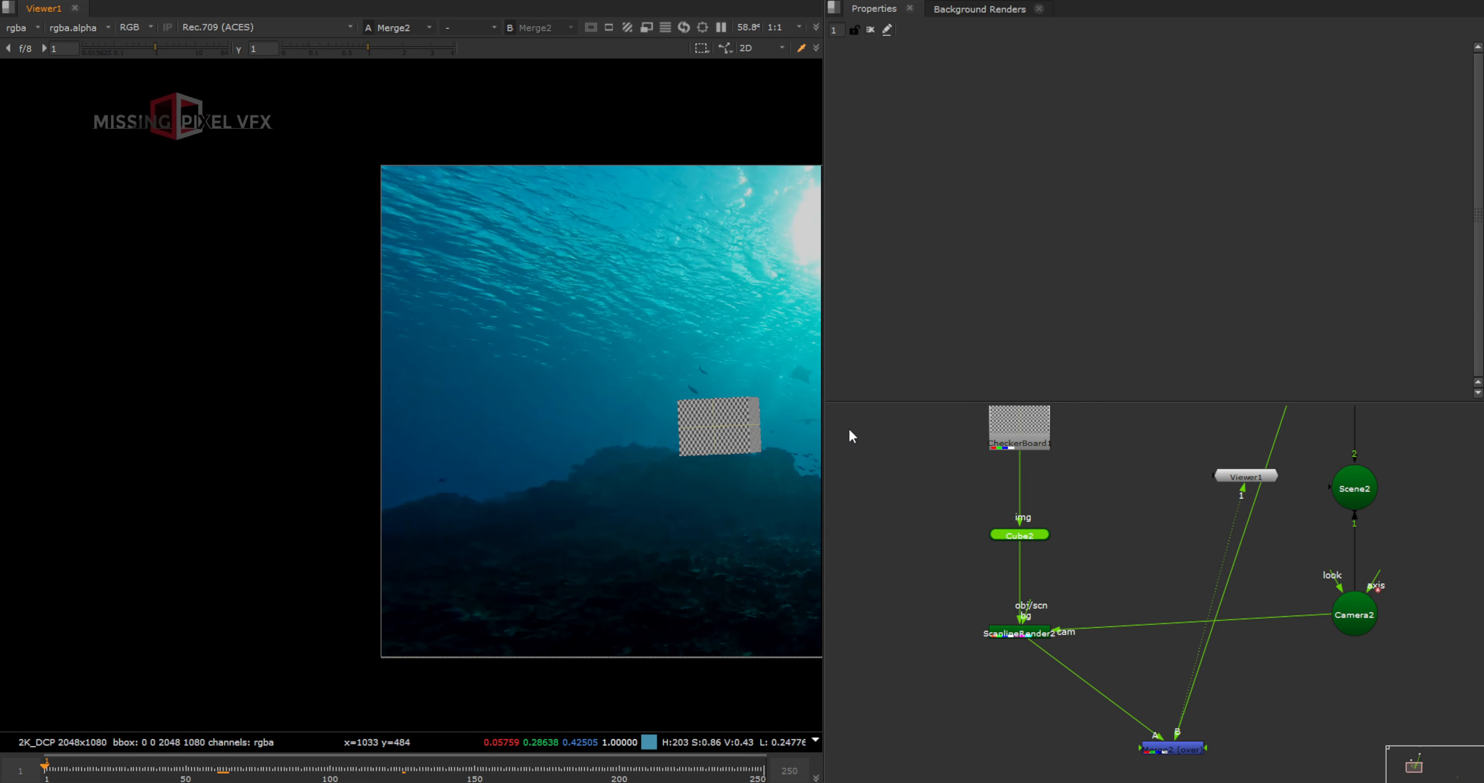
Move Camera2 back beside Scene2 in the node graph
{"action": "scroll", "coordinate": [1191, 602], "scroll_direction": "down", "scroll_amount": 5}
{"action": "scroll", "coordinate": [1154, 601], "scroll_direction": "up", "scroll_amount": 3}
{"action": "middle_click_drag", "start_coordinate": [1152, 570], "coordinate": [976, 649]}
{"action": "scroll", "coordinate": [1168, 585], "scroll_direction": "up", "scroll_amount": 1}
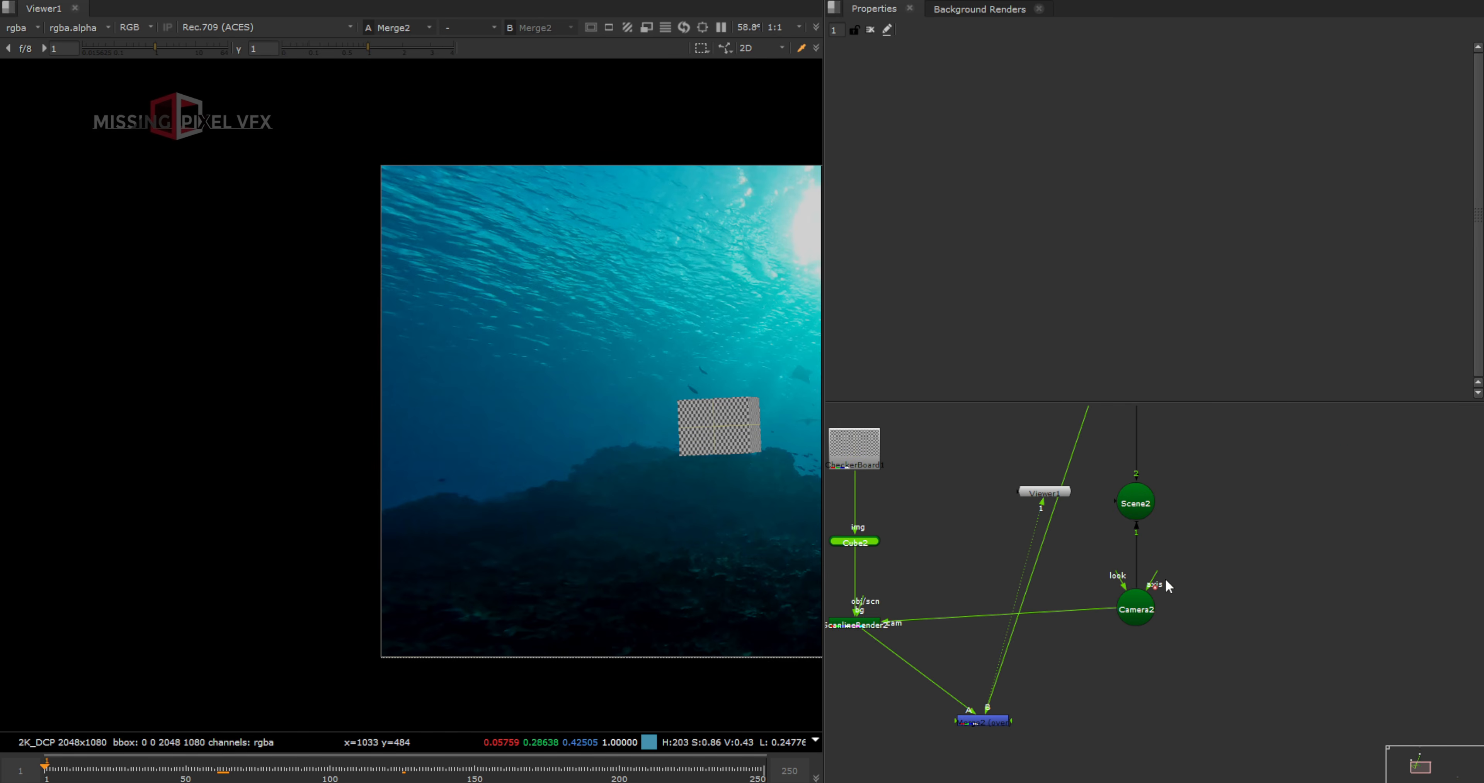
{"action": "left_click_drag", "start_coordinate": [1154, 600], "coordinate": [1270, 490]}
{"action": "middle_click_drag", "start_coordinate": [1270, 490], "coordinate": [1224, 641]}
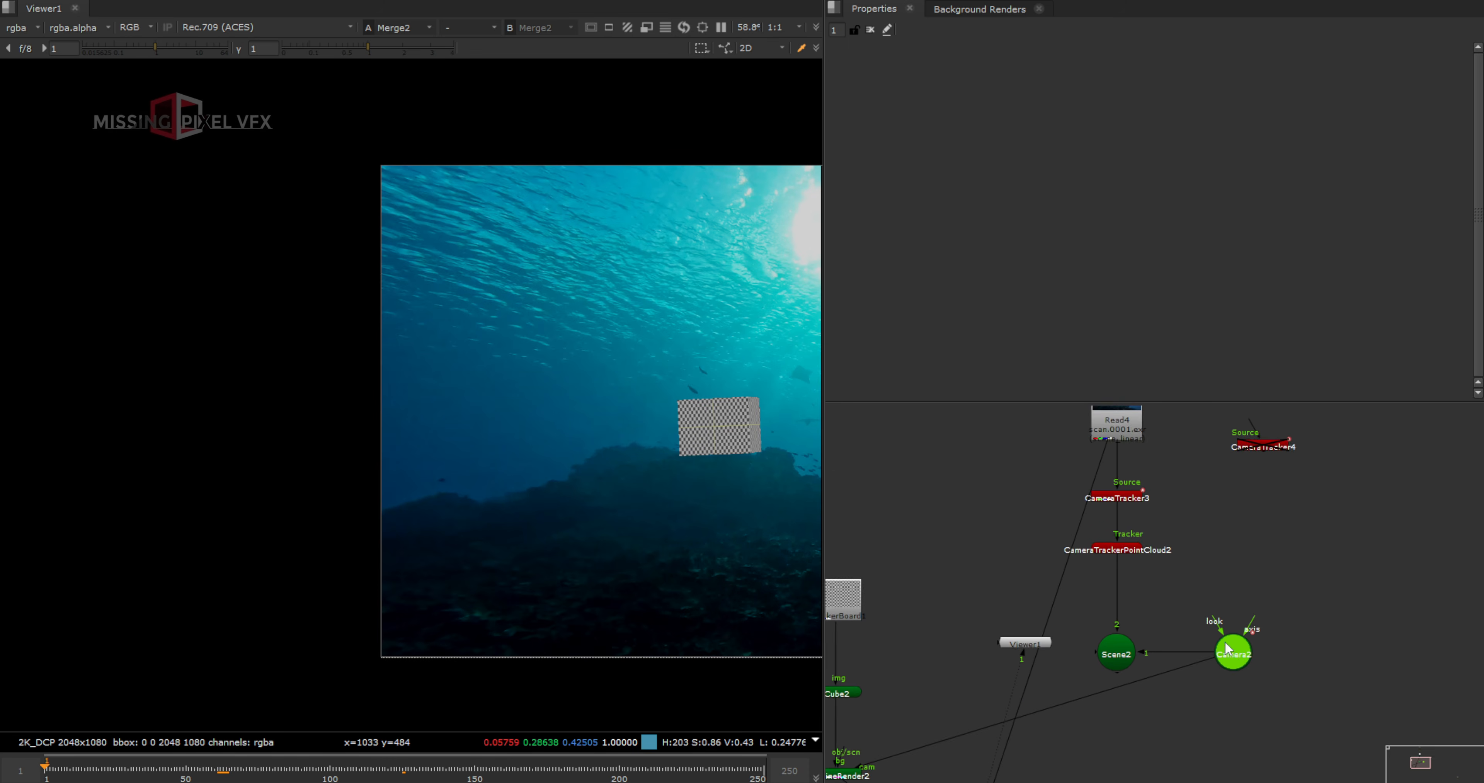
Open CameraTracker3 and examine its camera and point cloud in the 3D view before returning to the 2D view
{"action": "scroll", "coordinate": [1131, 526], "scroll_direction": "up", "scroll_amount": 2}
{"action": "double_click", "coordinate": [1112, 487]}
{"action": "key", "text": "Tab"}
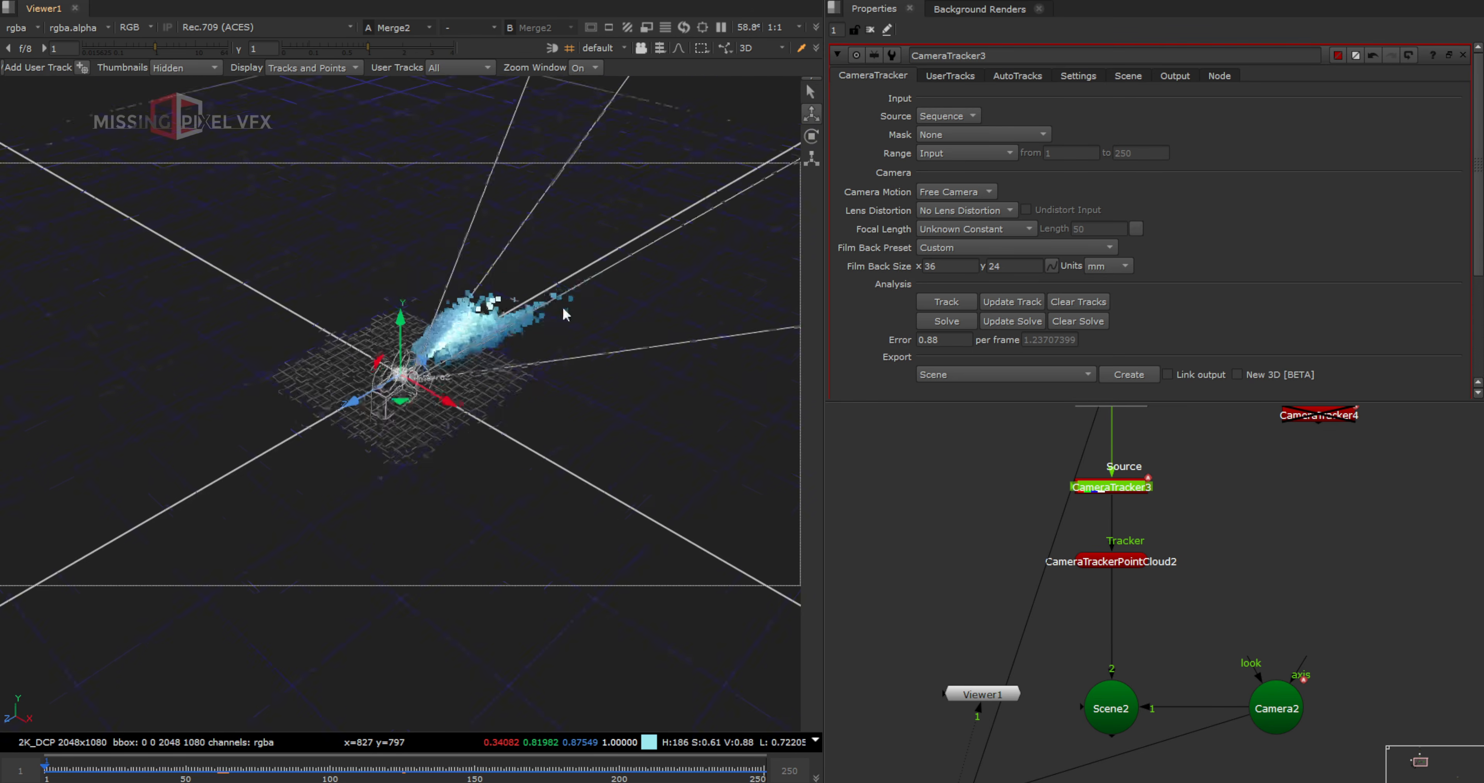
{"action": "scroll", "coordinate": [456, 337], "scroll_direction": "up", "scroll_amount": 3}
{"action": "left_click_drag", "start_coordinate": [483, 373], "coordinate": [573, 384], "text": "ctrl"}
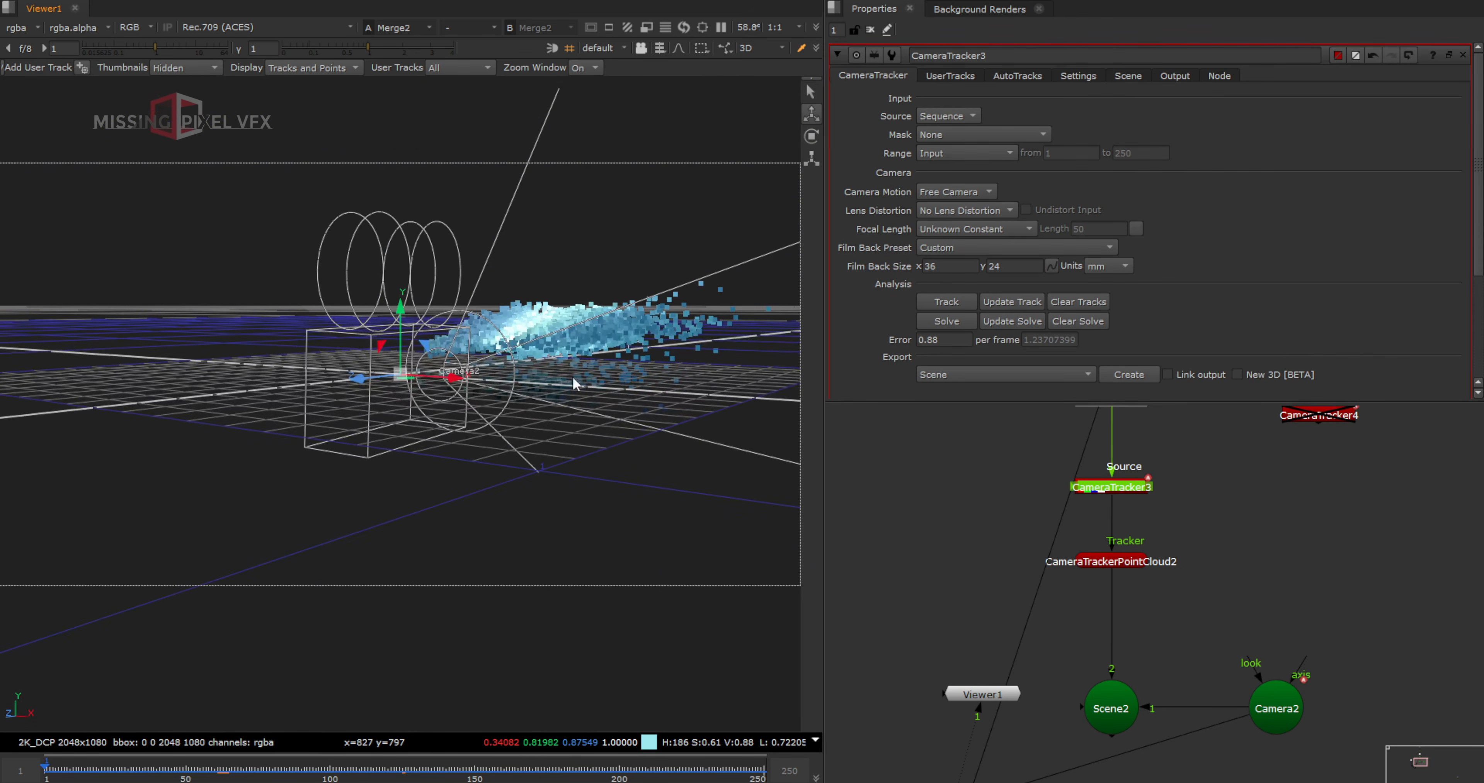
{"action": "key", "text": "Tab"}
{"action": "scroll", "coordinate": [1096, 656], "scroll_direction": "down", "scroll_amount": 5}
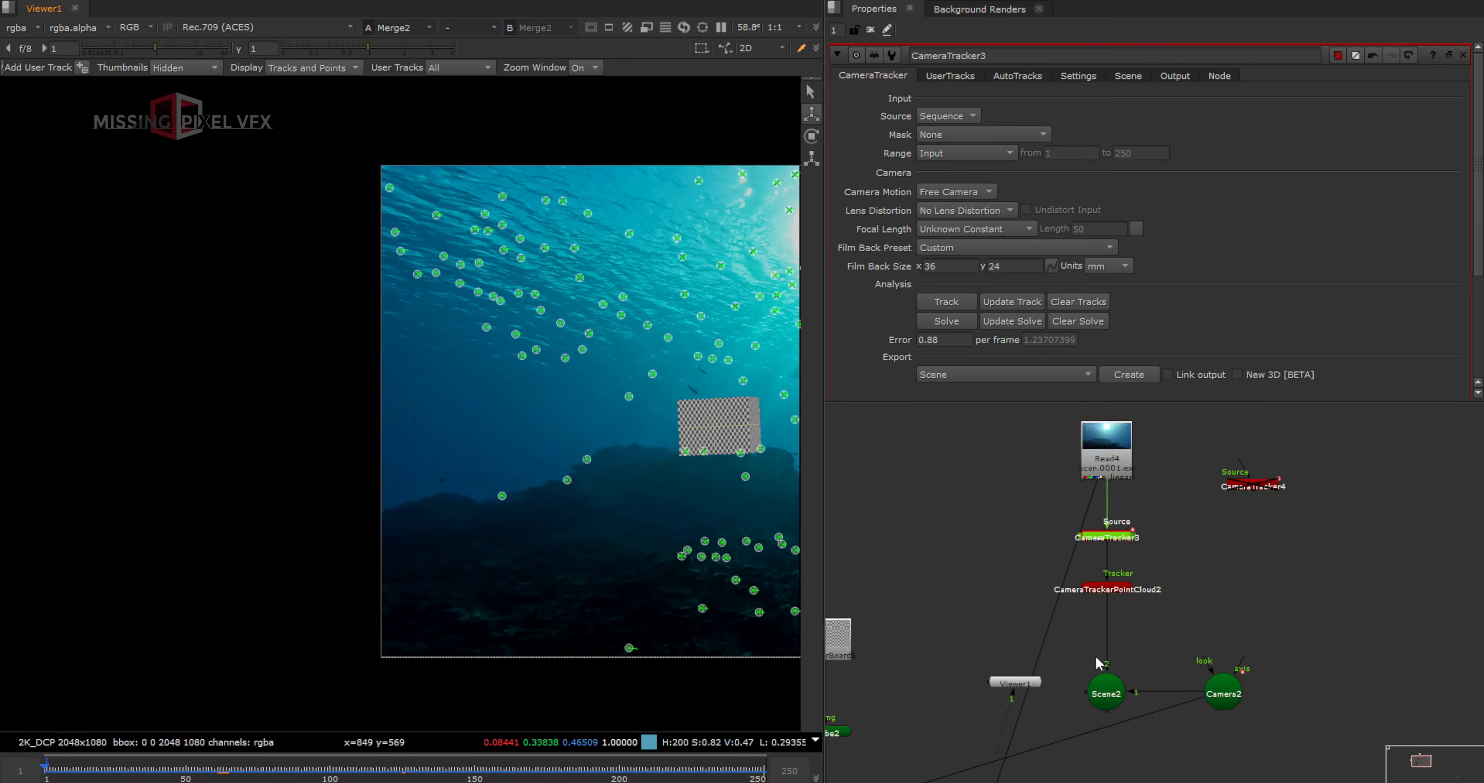
Delete the merge node that combines the render with the footage
{"action": "middle_click_drag", "start_coordinate": [1098, 659], "coordinate": [1093, 592]}
{"action": "left_click", "coordinate": [1131, 688]}
{"action": "middle_click_drag", "start_coordinate": [1042, 701], "coordinate": [1068, 602]}
{"action": "left_click_drag", "start_coordinate": [1085, 668], "coordinate": [945, 765]}
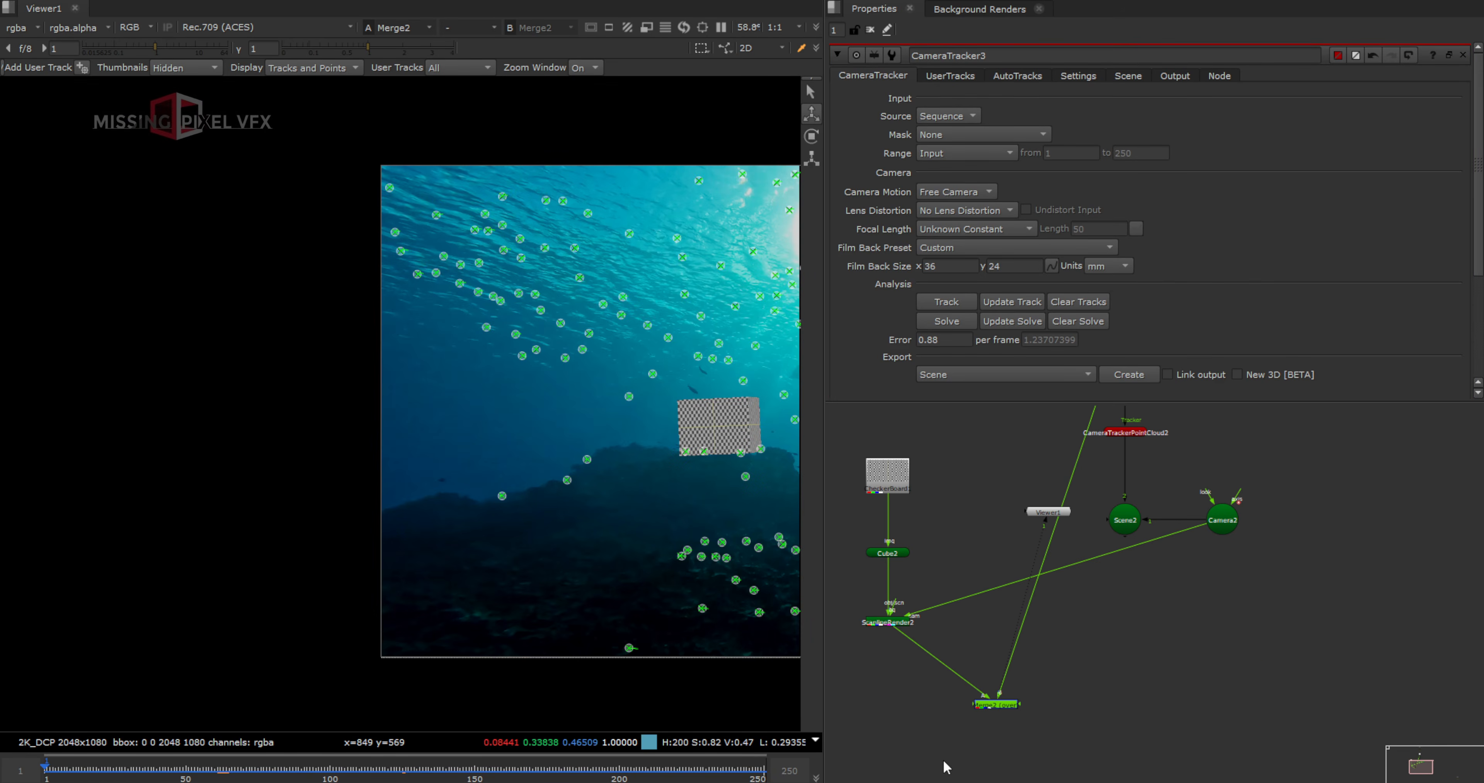
{"action": "key", "text": "Delete"}
{"action": "scroll", "coordinate": [1133, 627], "scroll_direction": "up", "scroll_amount": 2}
{"action": "scroll", "coordinate": [1147, 589], "scroll_direction": "down", "scroll_amount": 1}
{"action": "middle_click_drag", "start_coordinate": [1147, 589], "coordinate": [1137, 690]}
{"action": "key", "text": "Tab"}
{"action": "type", "text": "wri"}
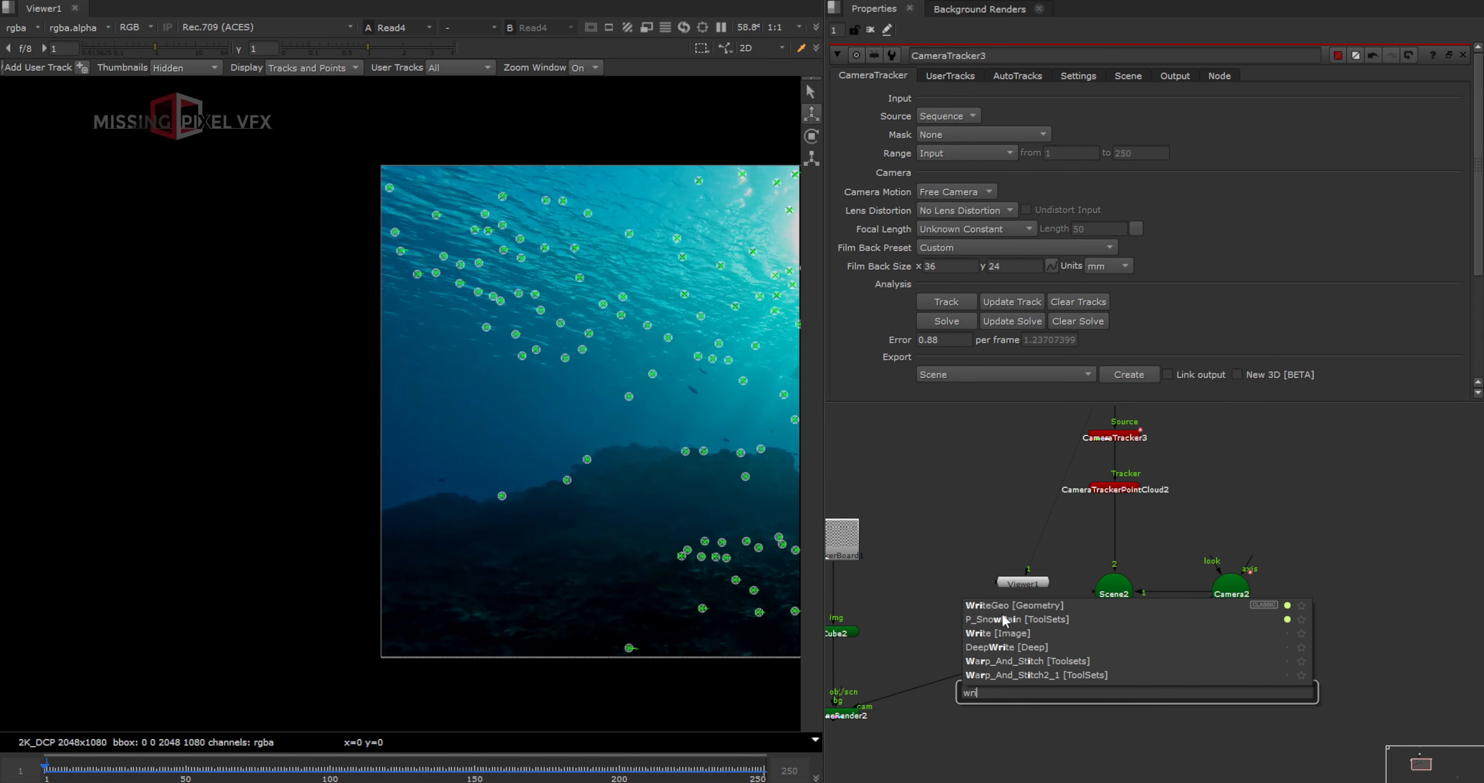
{"action": "left_click", "coordinate": [1001, 614]}
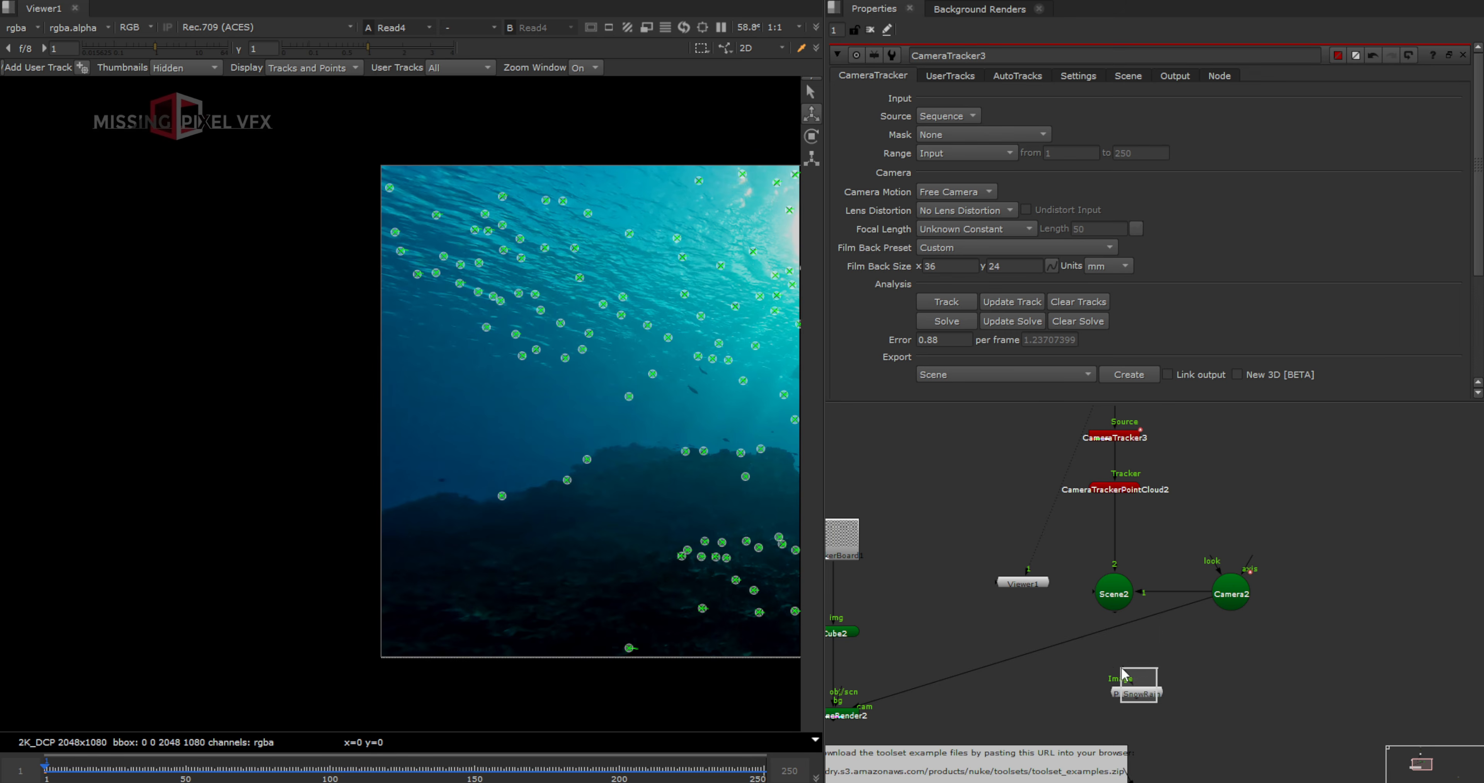
{"action": "key", "text": "Delete"}
Add a WriteGeo node, connect it to Scene2 and place it directly below
{"action": "key", "text": "Tab"}
{"action": "type", "text": "wri"}
{"action": "left_click", "coordinate": [1024, 690]}
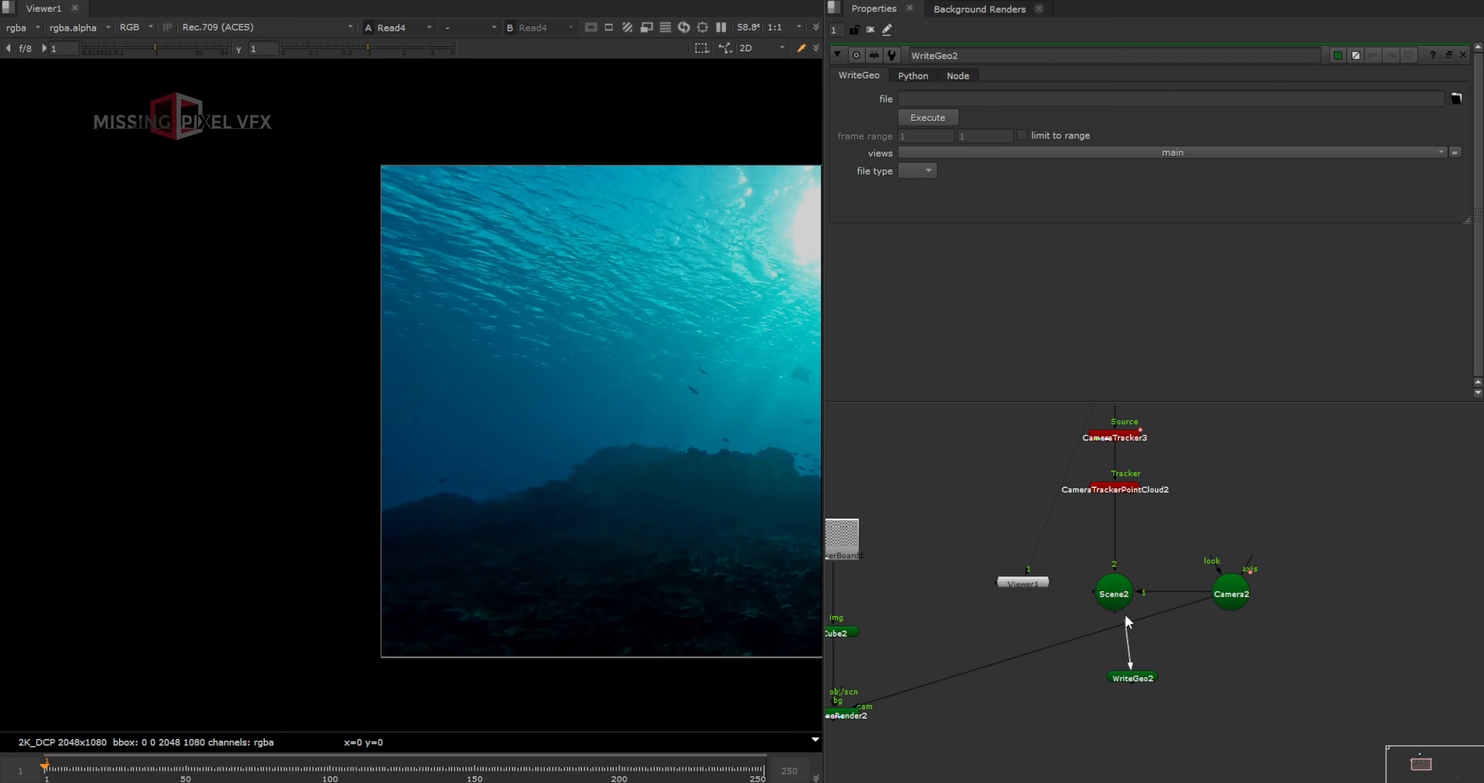
{"action": "middle_click_drag", "start_coordinate": [1146, 628], "coordinate": [1112, 694]}
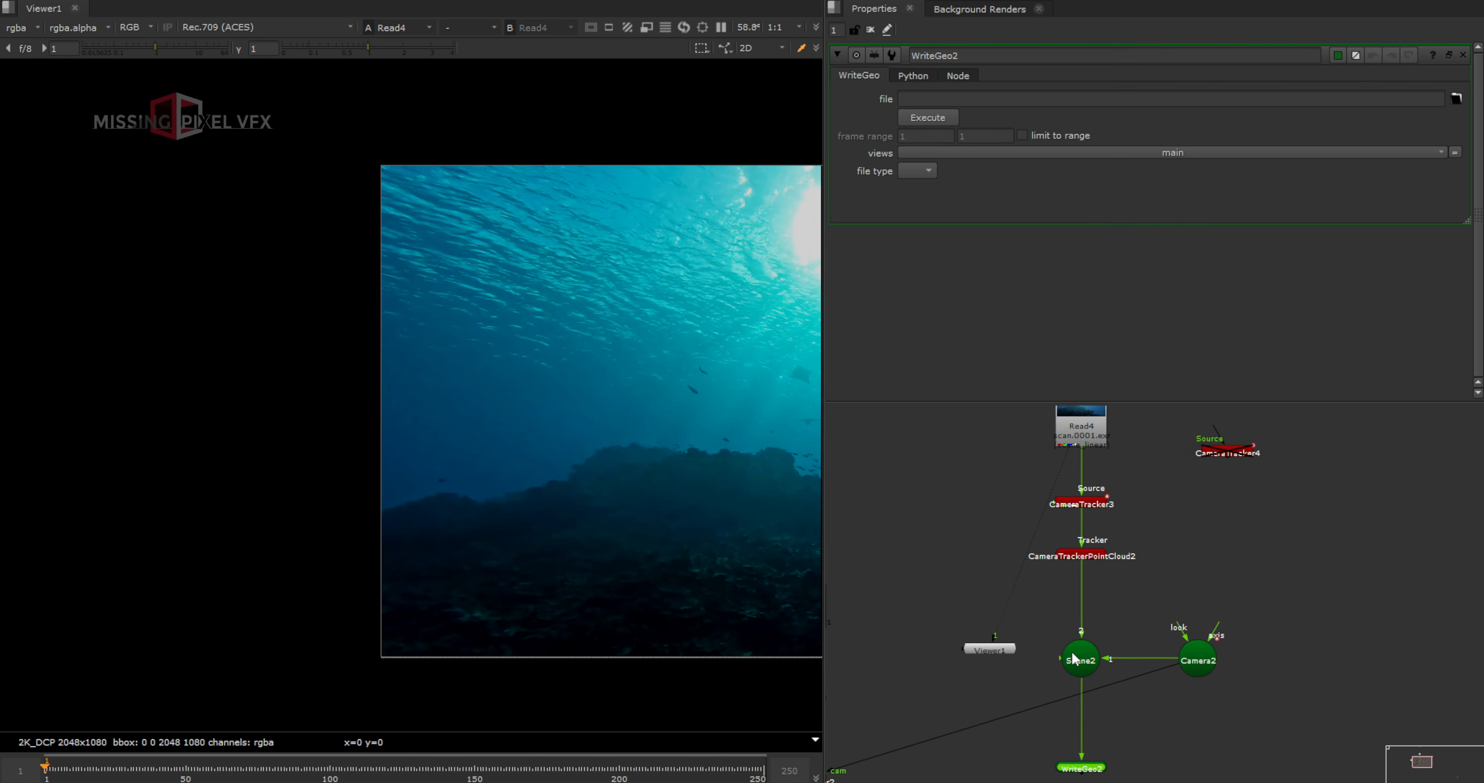
View Scene2 in 3D and examine the camera and point cloud that feed the WriteGeo node
{"action": "left_click", "coordinate": [1078, 662]}
{"action": "key", "text": "1"}
{"action": "left_click", "coordinate": [1189, 657]}
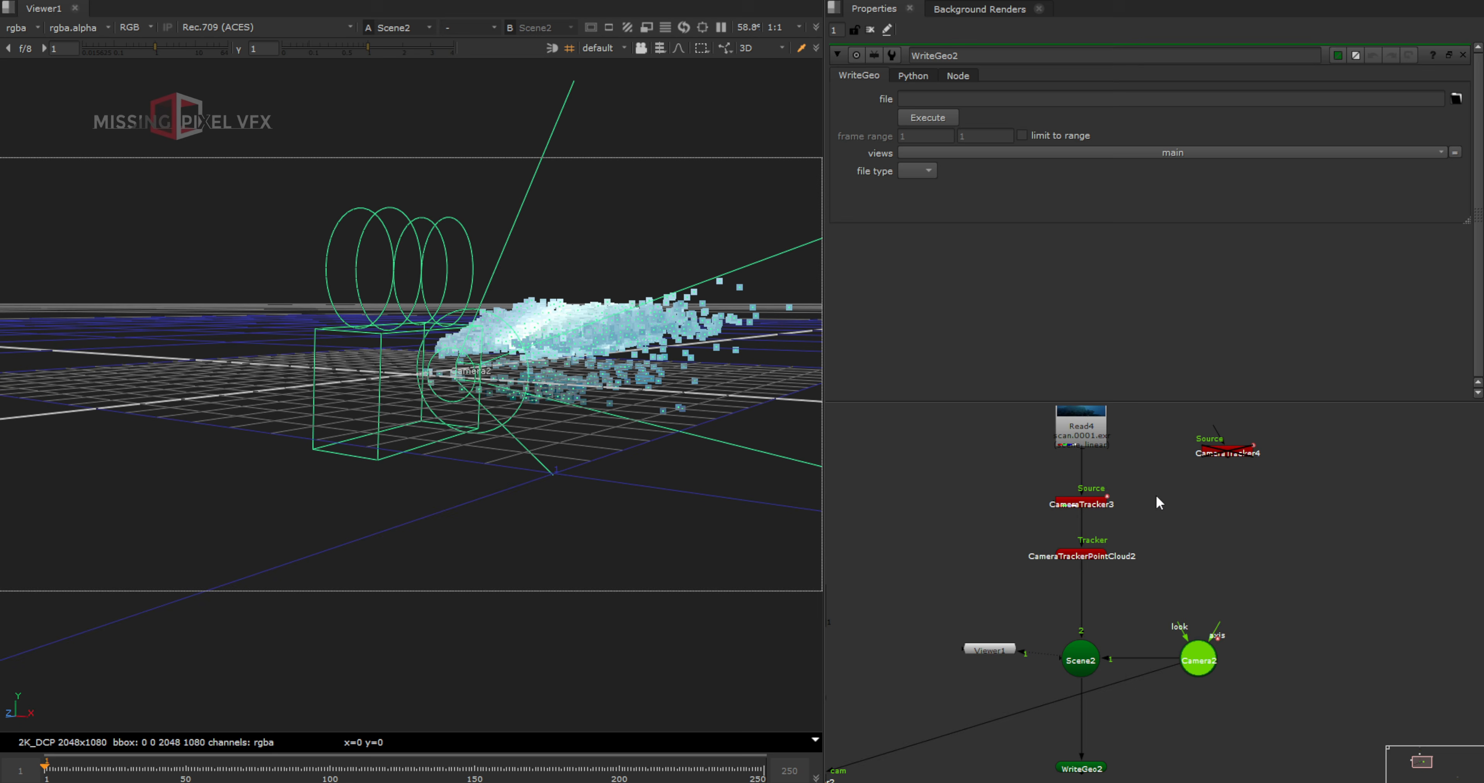
{"action": "left_click_drag", "start_coordinate": [1158, 478], "coordinate": [1051, 571]}
{"action": "middle_click_drag", "start_coordinate": [1080, 670], "coordinate": [1113, 533]}
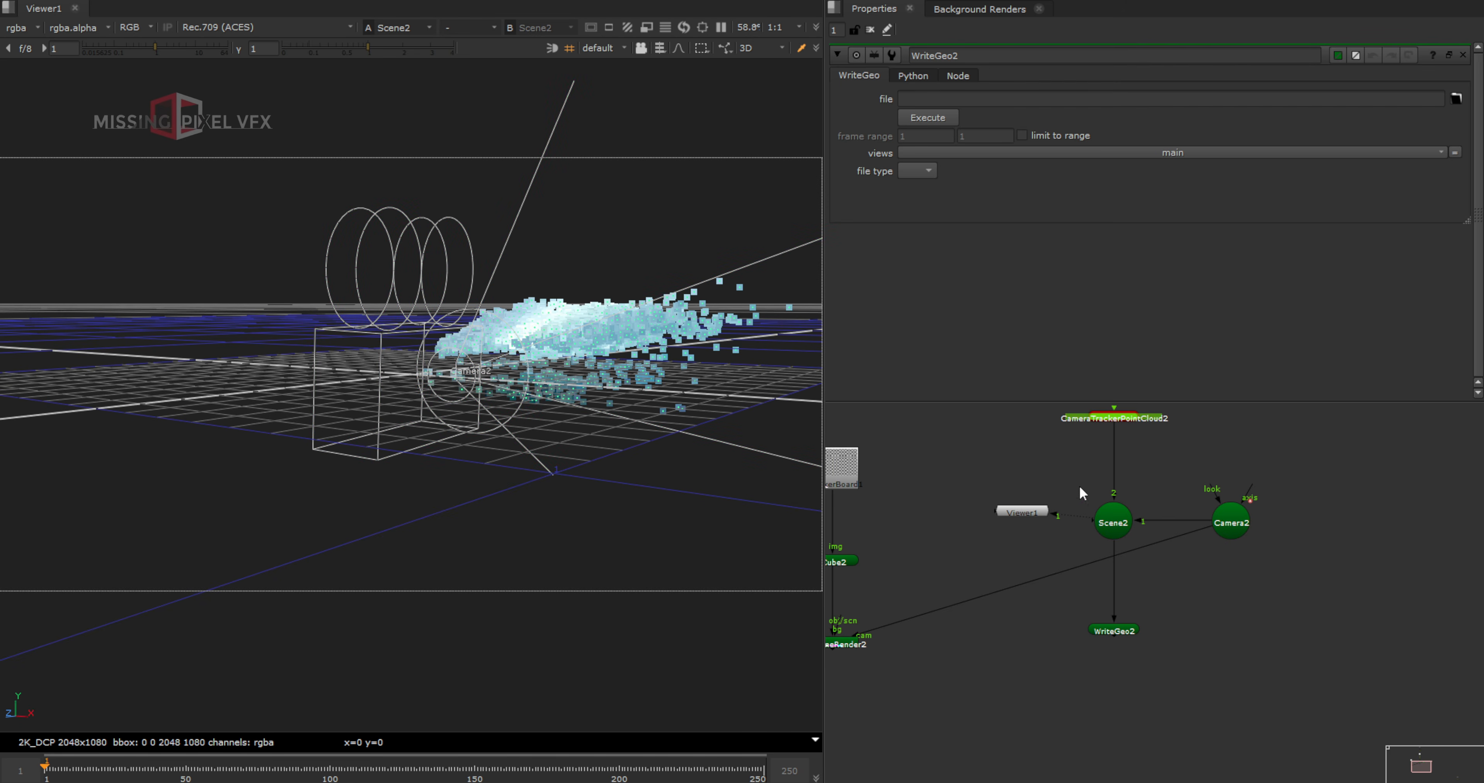
{"action": "left_click", "coordinate": [1119, 631]}
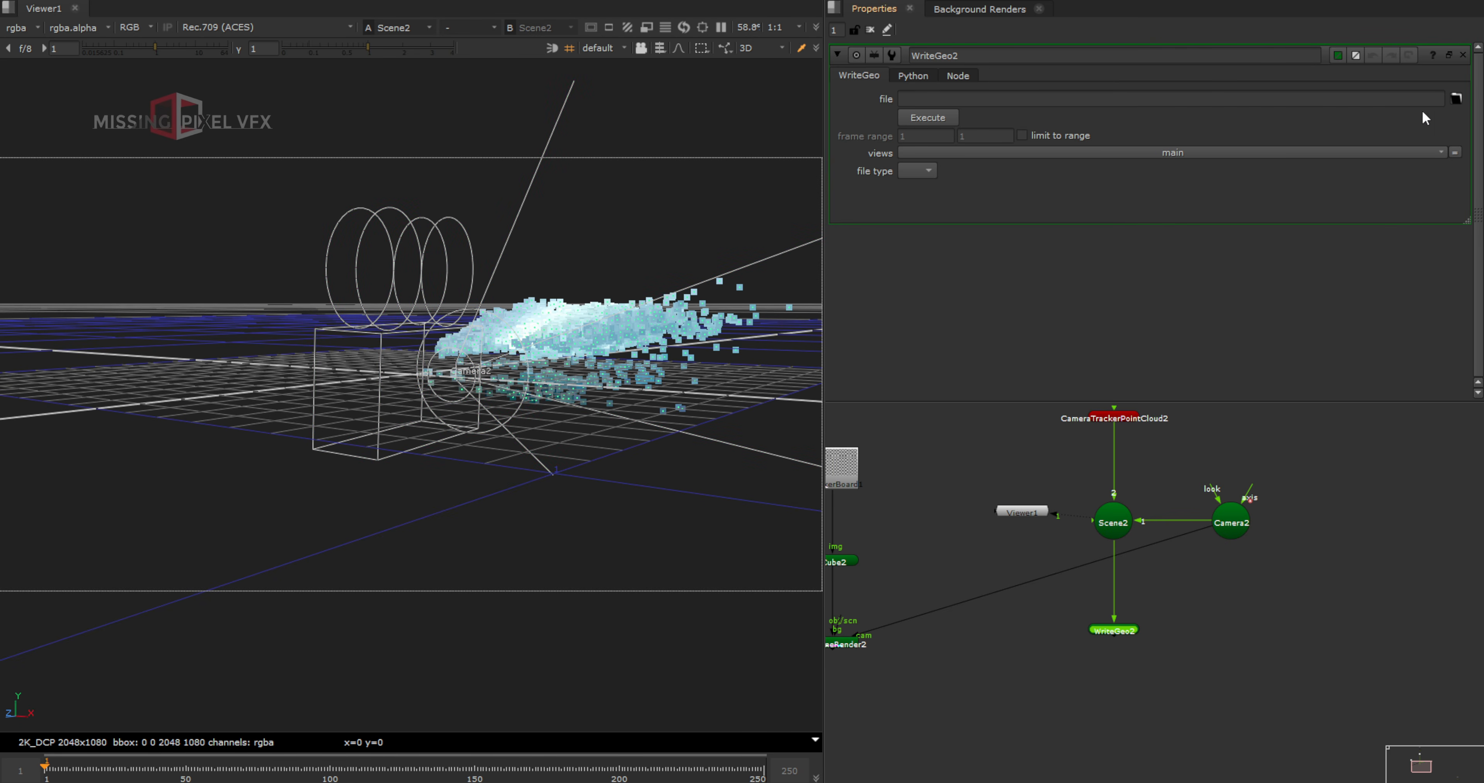
Set the WriteGeo output file to H:/Hanuman_underwater/ref/nuke/camData/cam1.abc
{"action": "left_click", "coordinate": [1455, 99]}
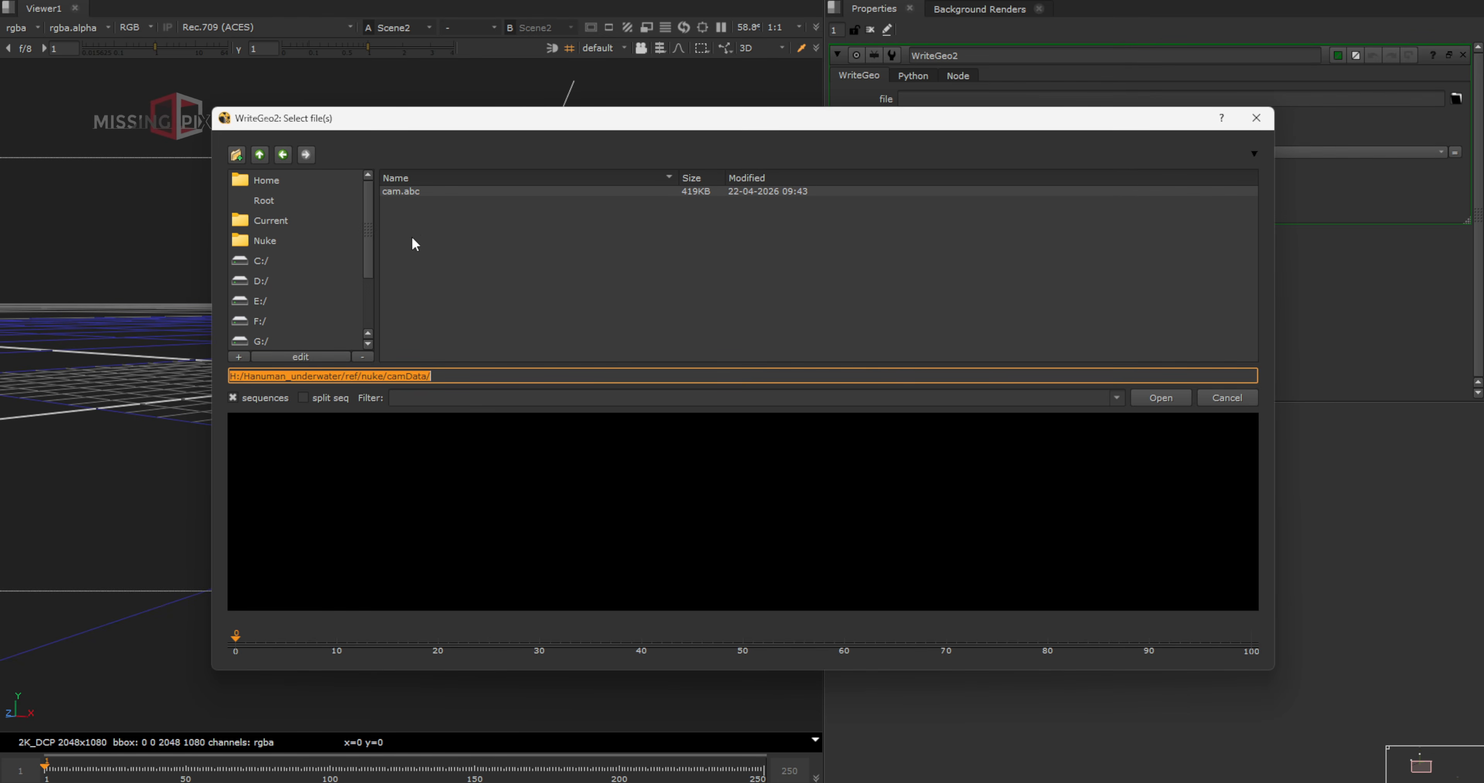
{"action": "left_click", "coordinate": [400, 191]}
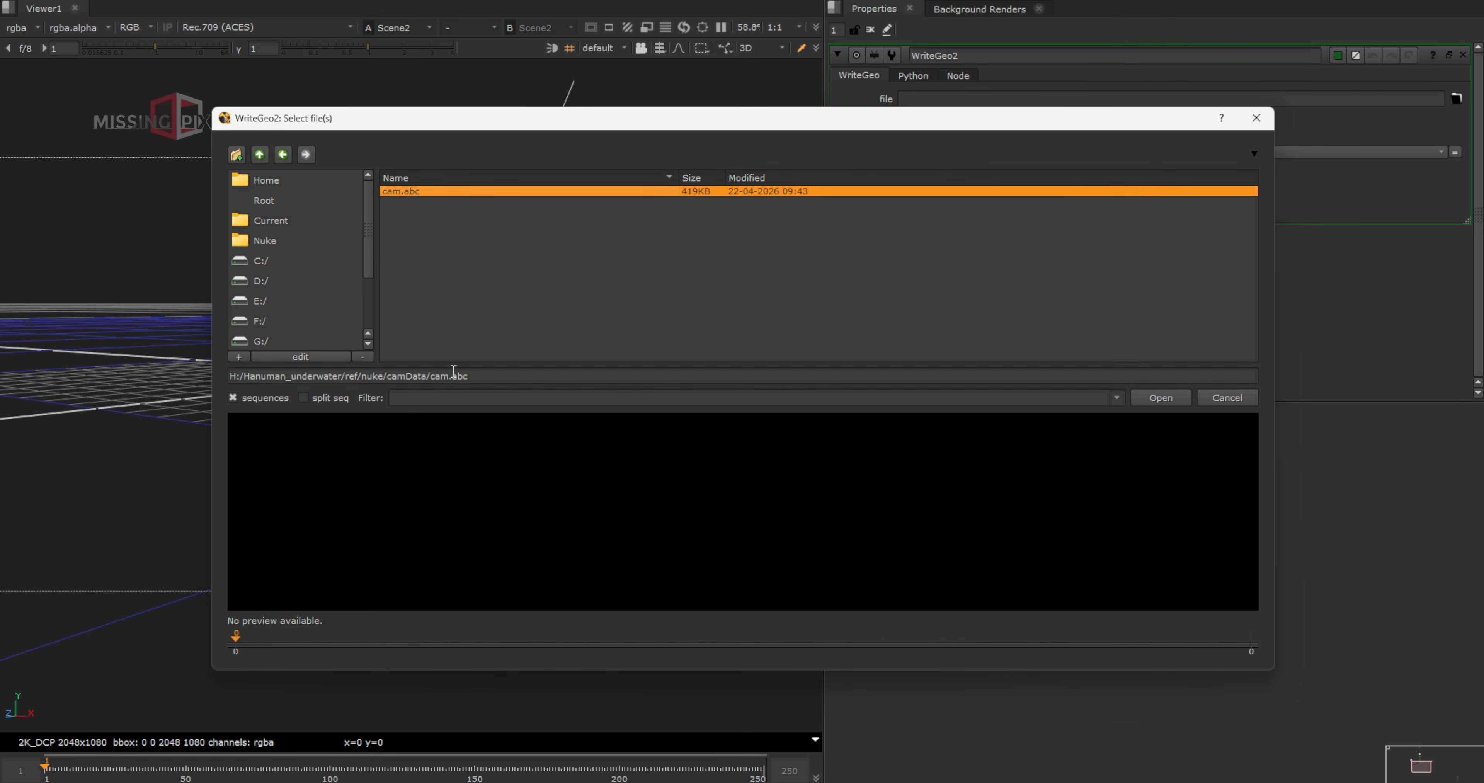
{"action": "left_click_drag", "start_coordinate": [449, 377], "coordinate": [812, 385]}
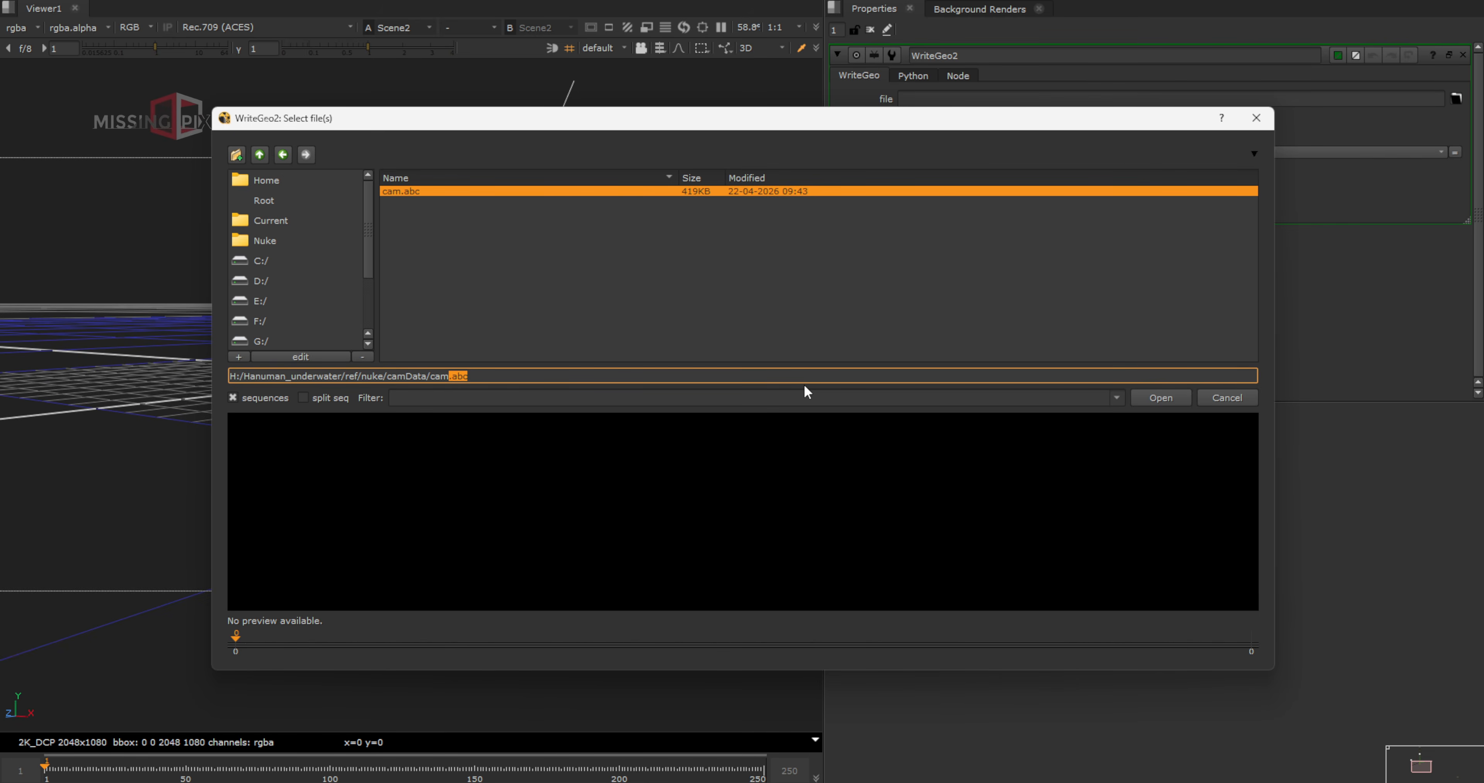
{"action": "type", "text": "1"}
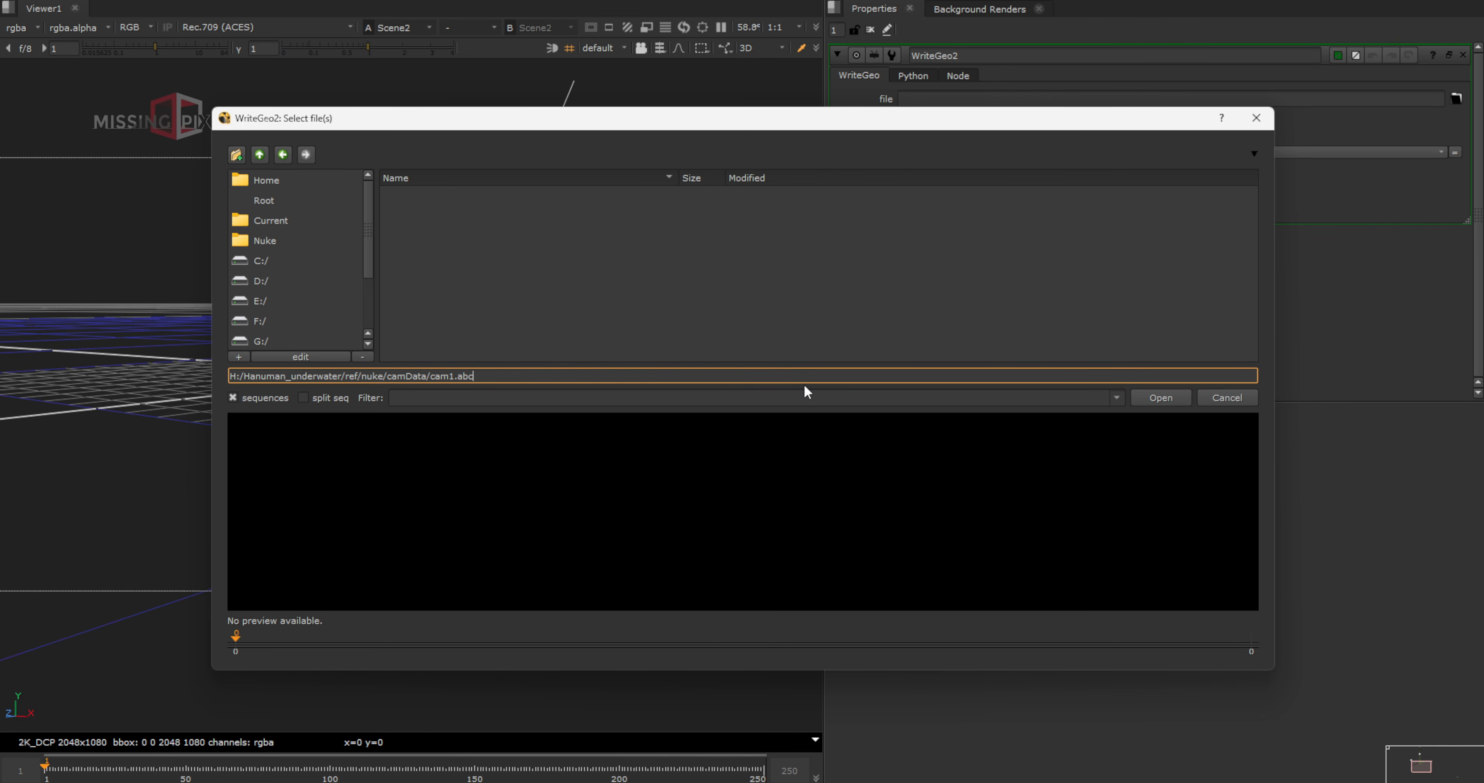
{"action": "key", "text": "Return"}
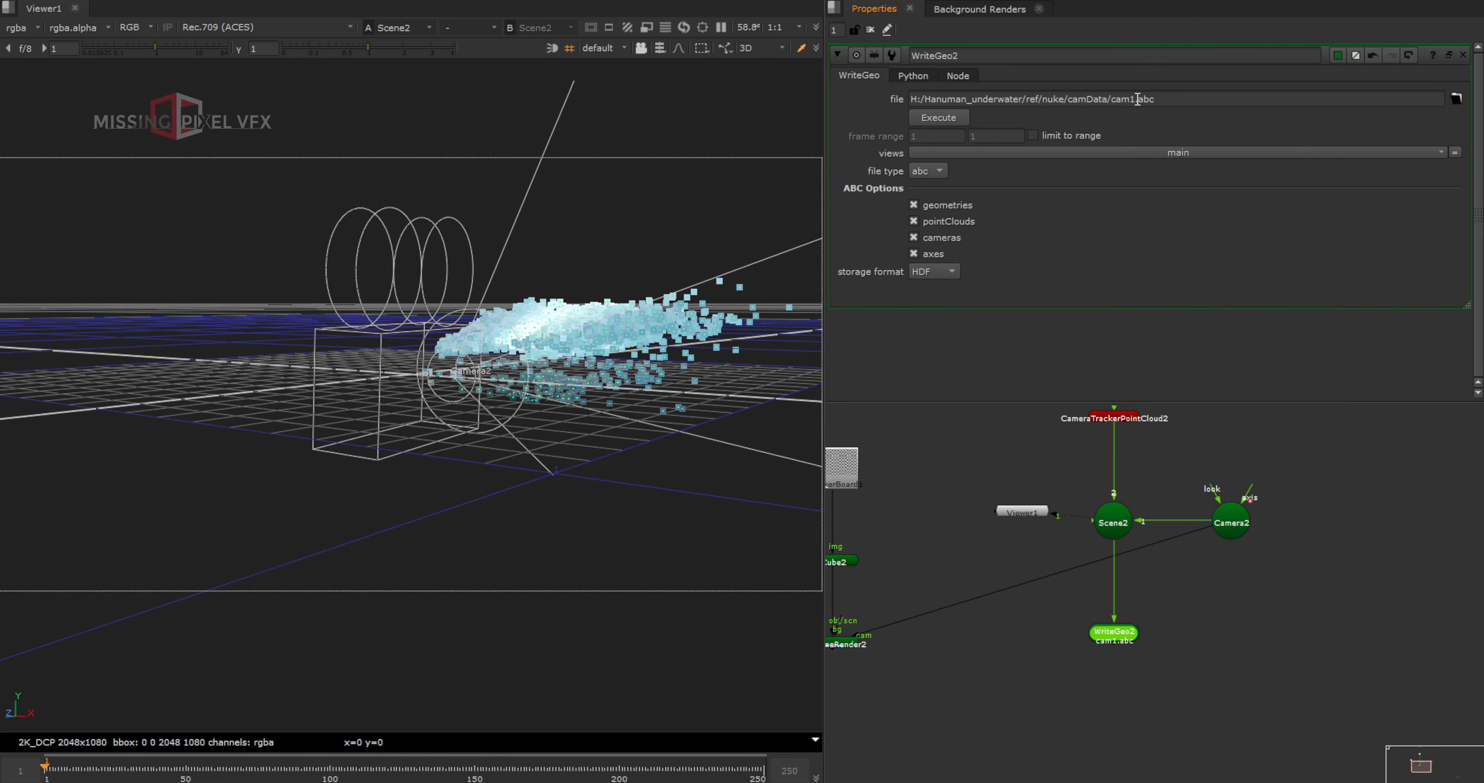
Set the WriteGeo storage format to Ogawa and limit its frame range to 1–250
{"action": "left_click", "coordinate": [942, 269]}
{"action": "left_click", "coordinate": [941, 283]}
{"action": "left_click", "coordinate": [1032, 135]}
{"action": "left_click", "coordinate": [995, 136]}
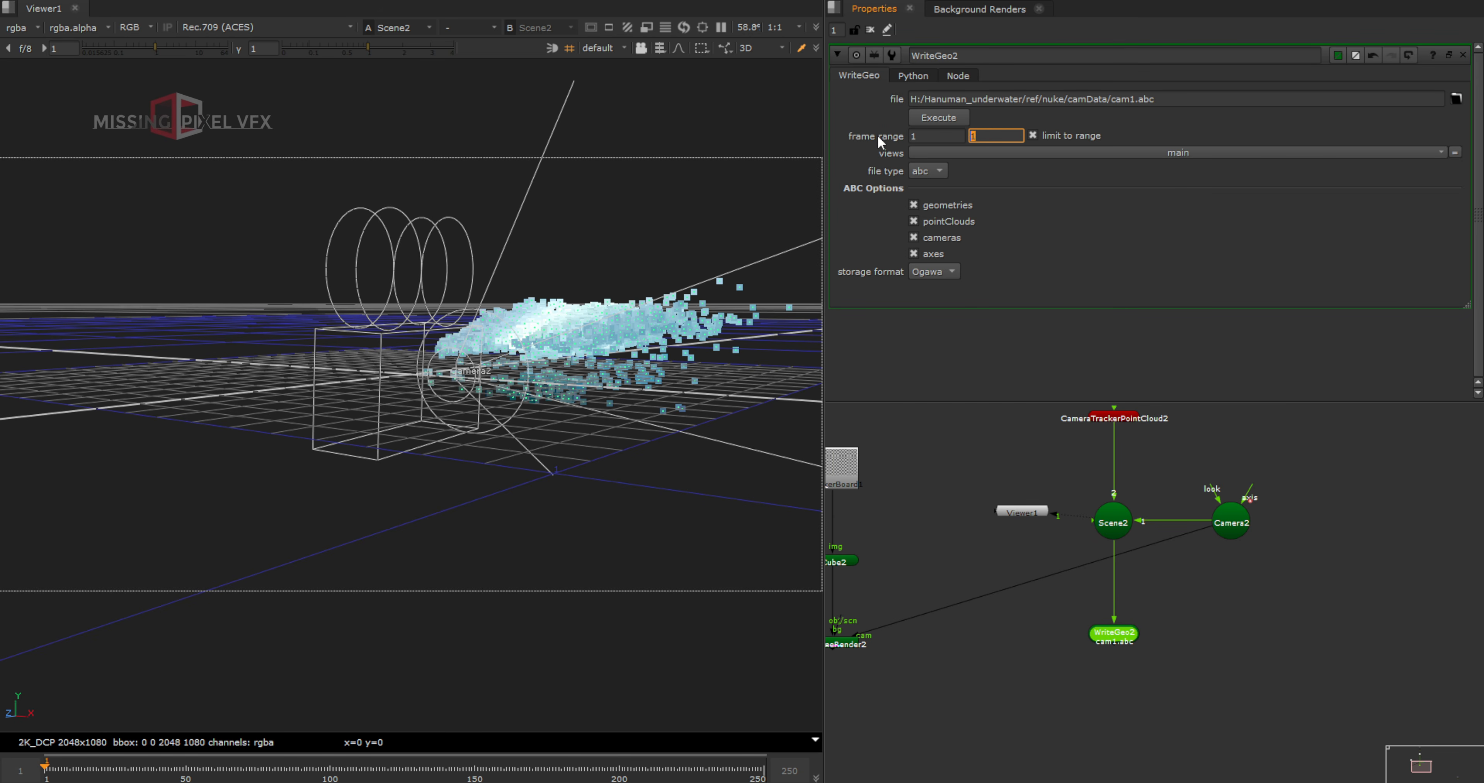
{"action": "type", "text": "250"}
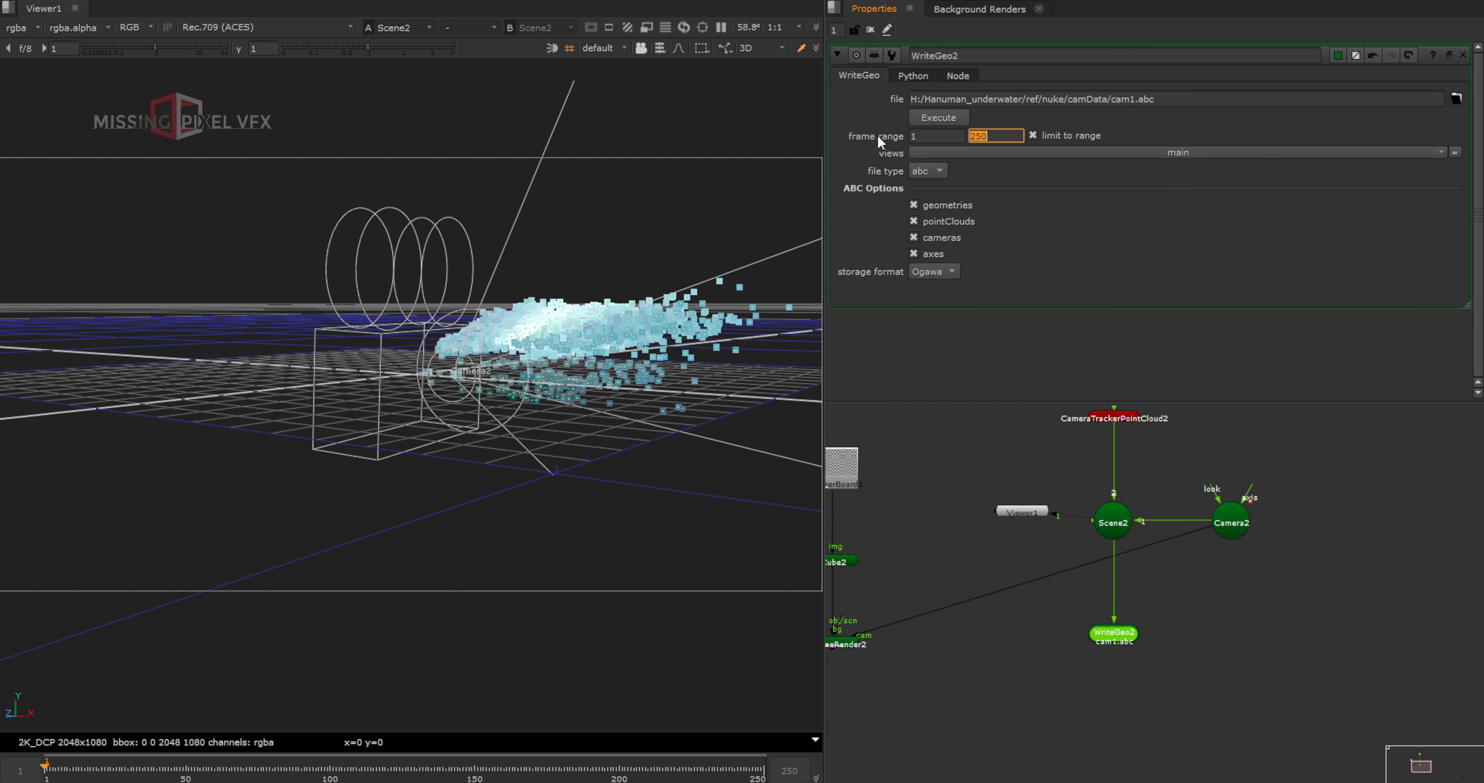
Execute the WriteGeo export over the global frame range 1-250
{"action": "left_click", "coordinate": [934, 116]}
{"action": "left_click", "coordinate": [725, 364]}
{"action": "left_click", "coordinate": [729, 386]}
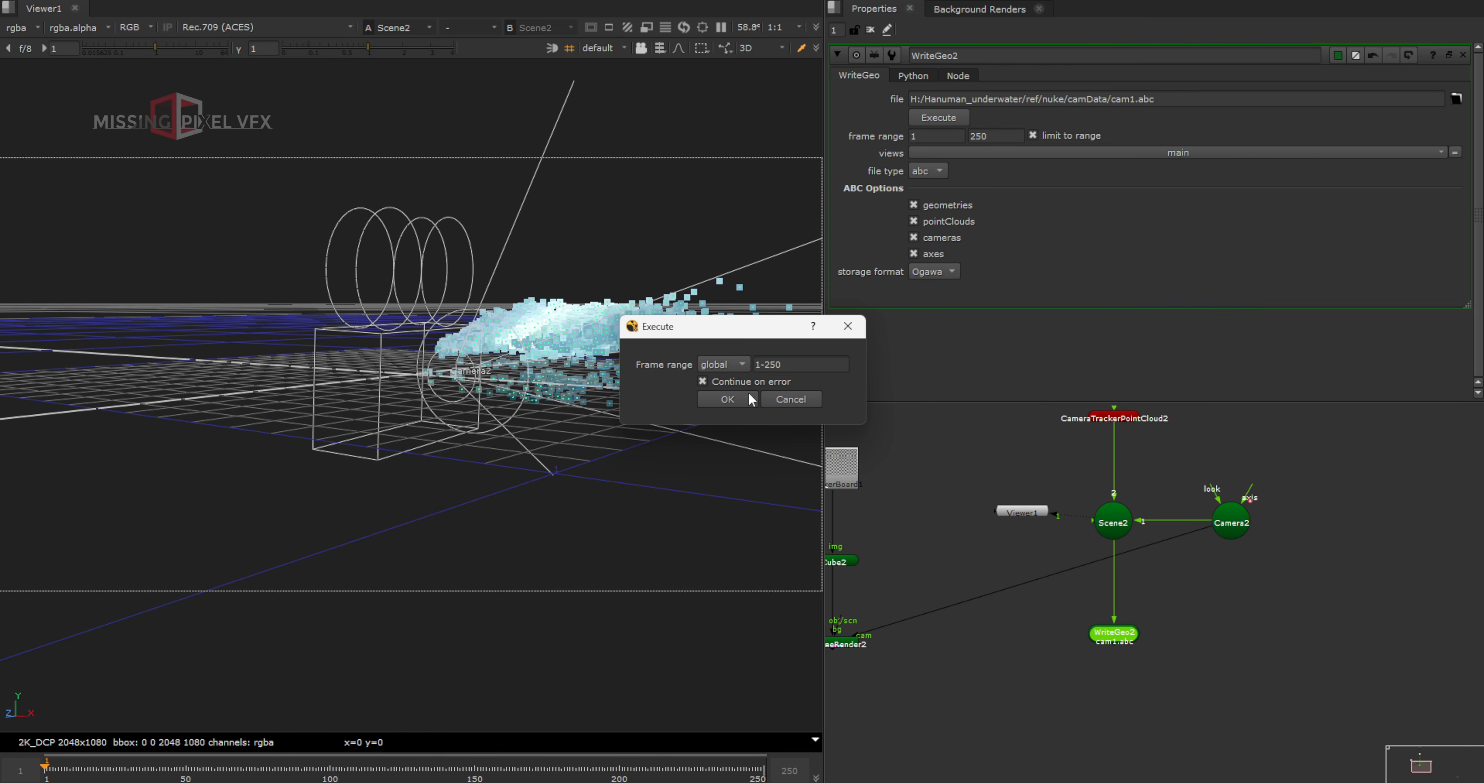
{"action": "left_click", "coordinate": [743, 400]}
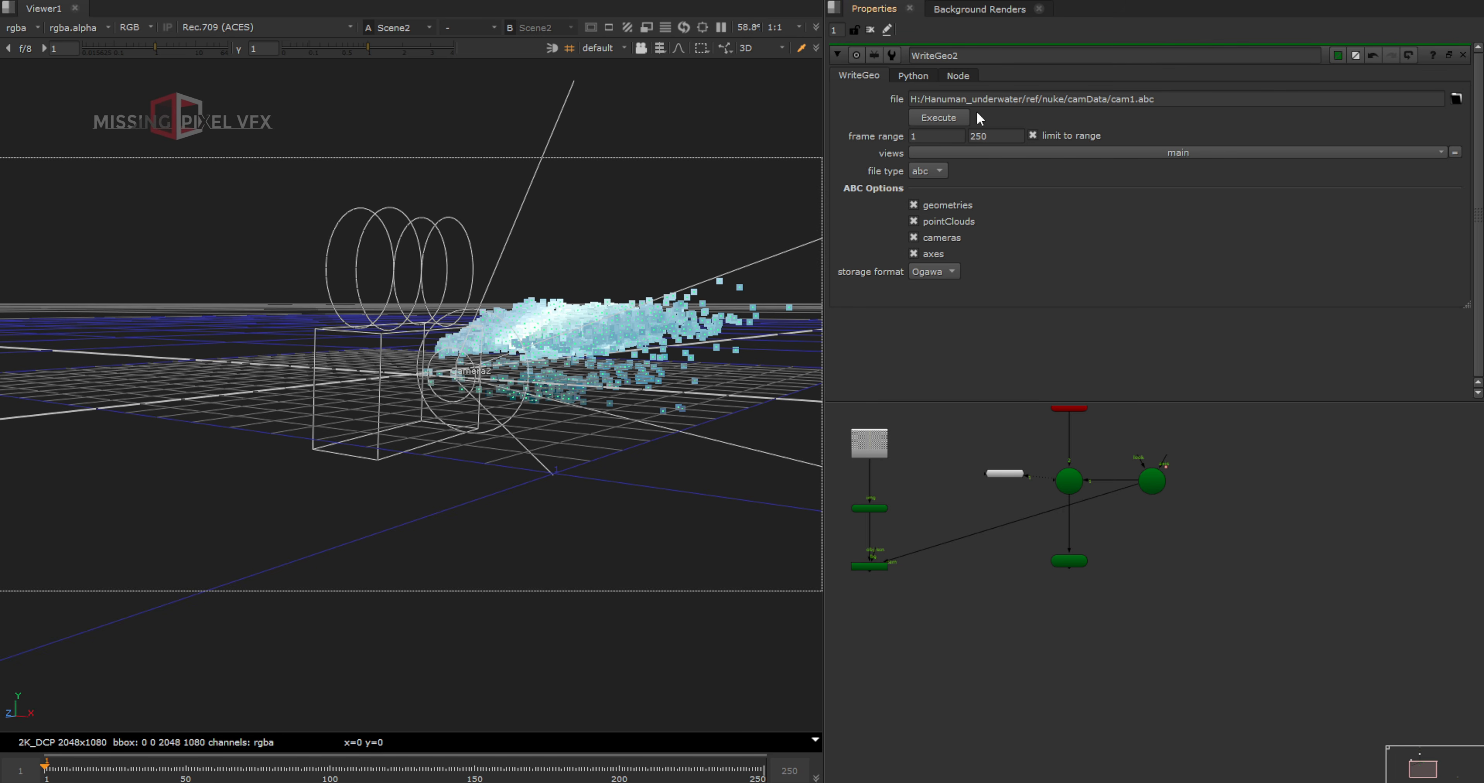
{"action": "left_click_drag", "start_coordinate": [1227, 640], "coordinate": [1040, 465]}
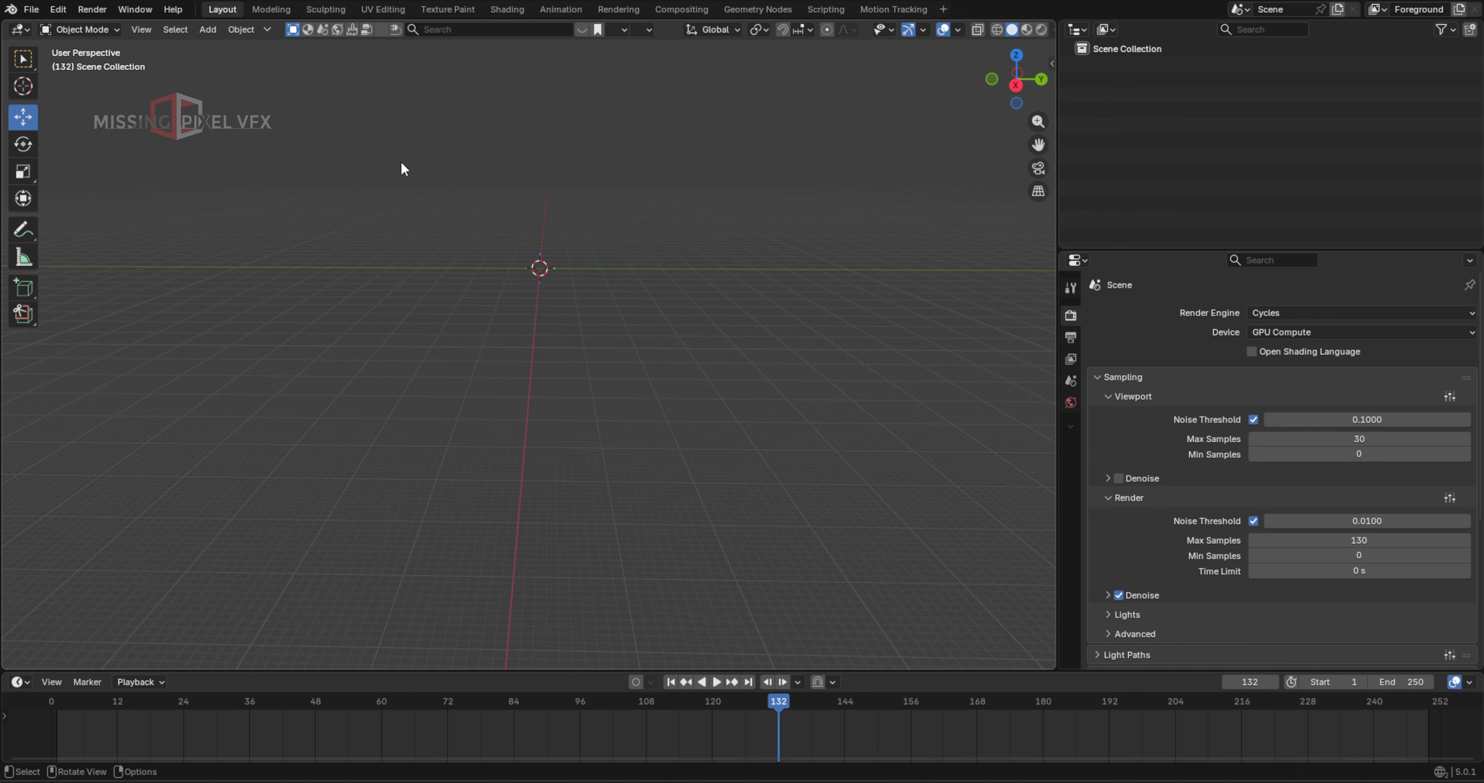
Switch to Blender and import the exported Alembic file containing the camera and point cloud
{"action": "left_click", "coordinate": [31, 10]}
{"action": "mouse_move", "coordinate": [131, 230]}
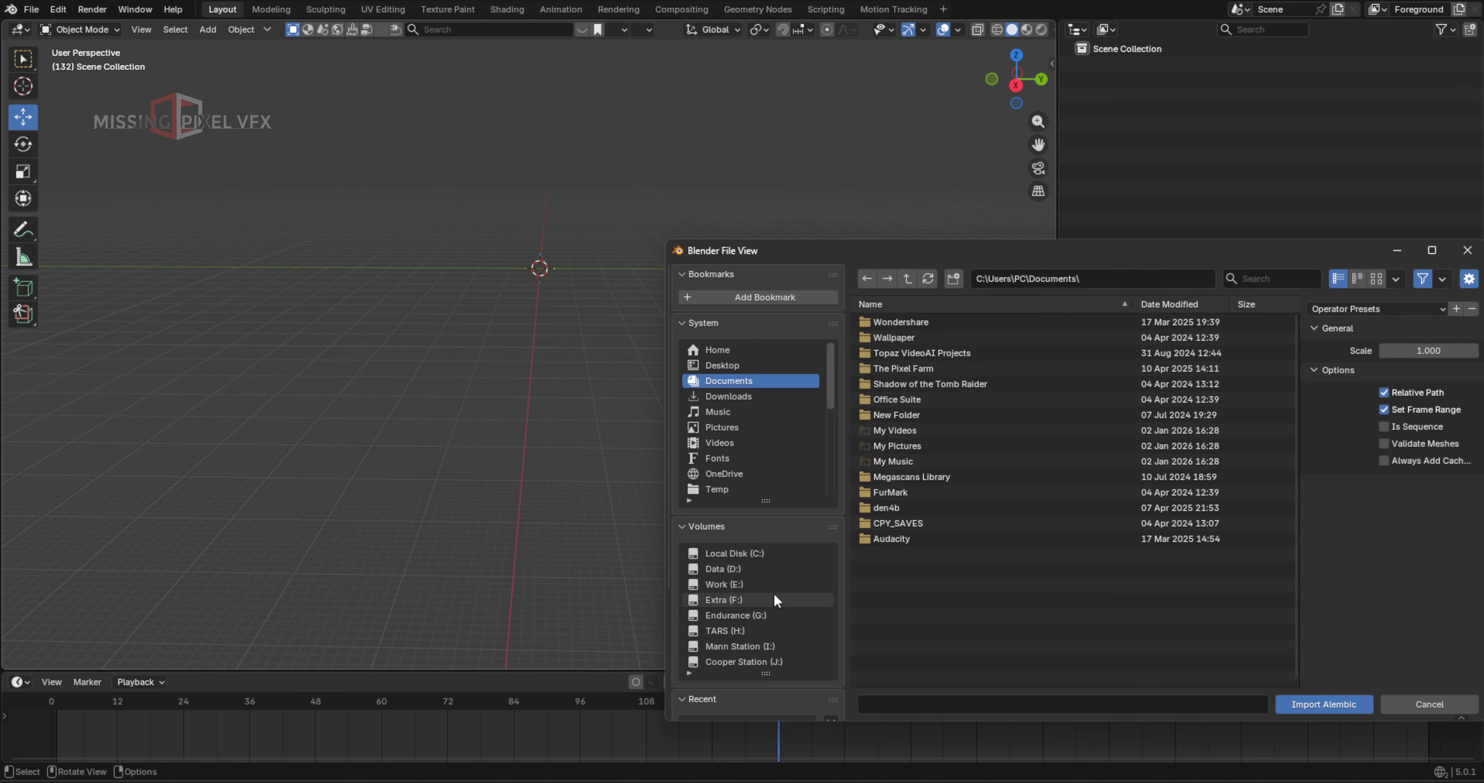
{"action": "scroll", "coordinate": [757, 620], "scroll_direction": "down", "scroll_amount": 3}
{"action": "left_click", "coordinate": [755, 604]}
{"action": "left_click", "coordinate": [906, 278]}
{"action": "left_click", "coordinate": [906, 277]}
{"action": "left_click", "coordinate": [906, 278]}
{"action": "left_click", "coordinate": [906, 278]}
{"action": "double_click", "coordinate": [917, 445]}
{"action": "left_click", "coordinate": [898, 335]}
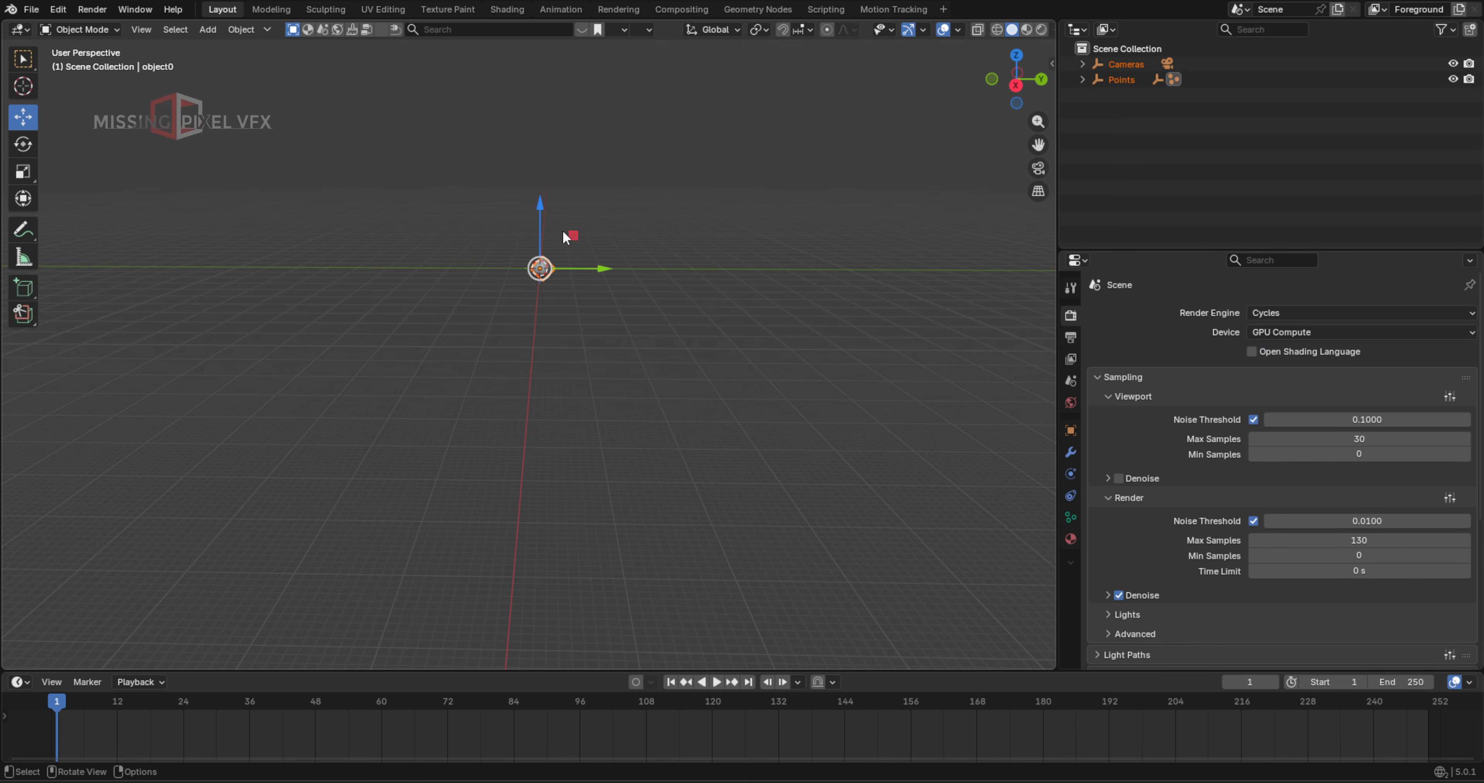
Select the imported point cloud object and convert it to a mesh
{"action": "scroll", "coordinate": [557, 269], "scroll_direction": "up", "scroll_amount": 3}
{"action": "middle_click_drag", "start_coordinate": [557, 269], "coordinate": [583, 314]}
{"action": "scroll", "coordinate": [583, 314], "scroll_direction": "up", "scroll_amount": 2}
{"action": "left_click", "coordinate": [689, 233]}
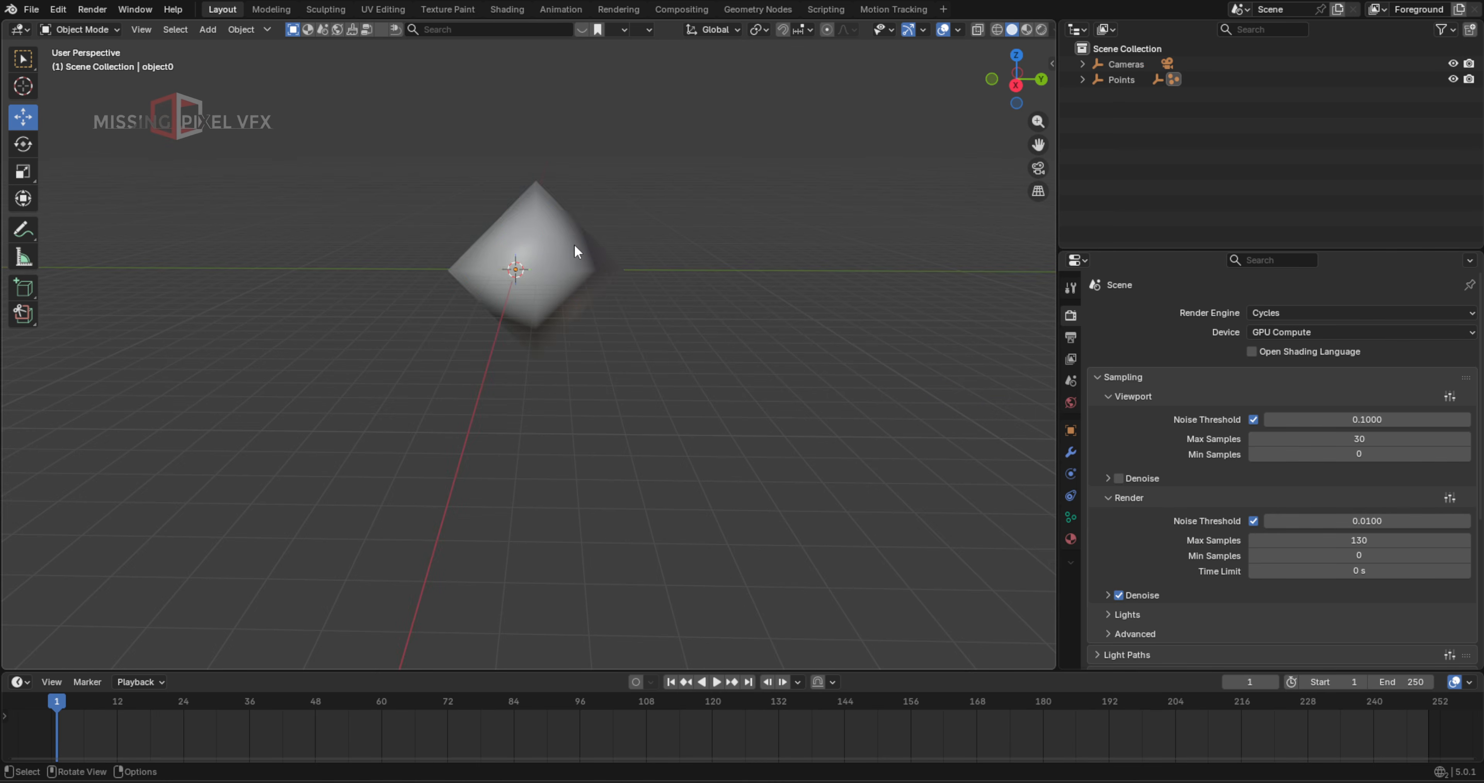
{"action": "left_click", "coordinate": [574, 243]}
{"action": "left_click", "coordinate": [242, 29]}
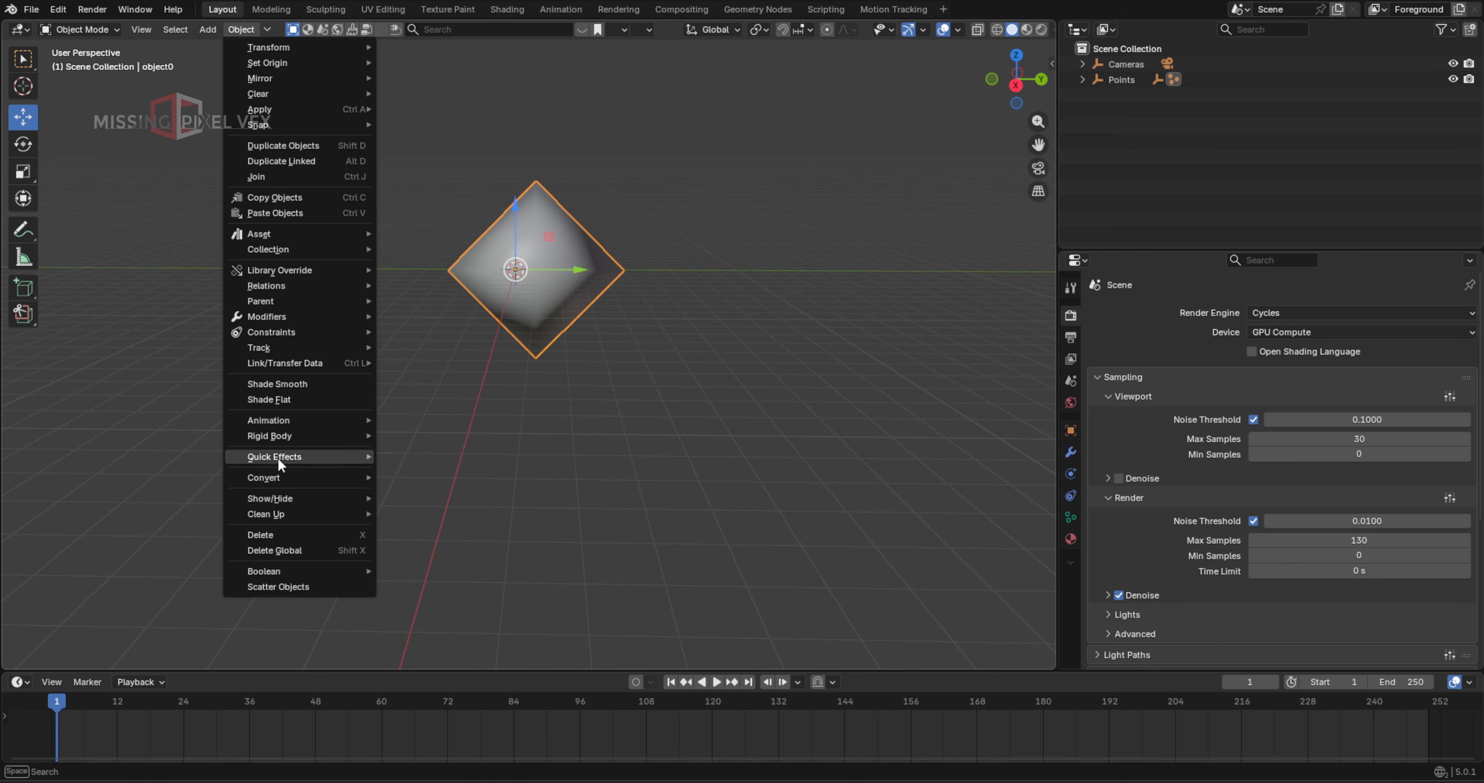
{"action": "mouse_move", "coordinate": [322, 477]}
{"action": "left_click", "coordinate": [440, 479]}
{"action": "left_click", "coordinate": [689, 393]}
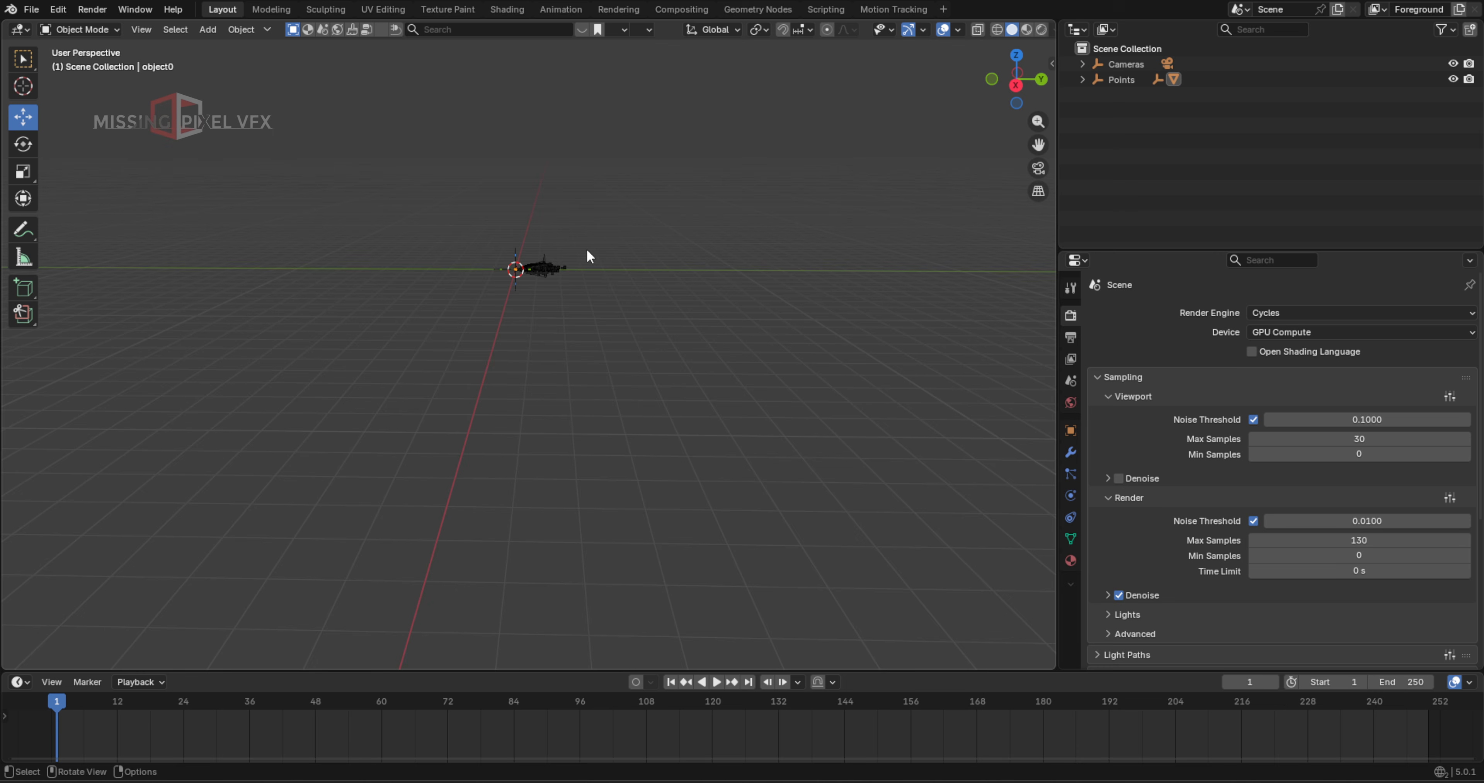
Select all imported camera and point objects and scale them up by a factor of 10
{"action": "middle_click_drag", "start_coordinate": [589, 255], "coordinate": [695, 241]}
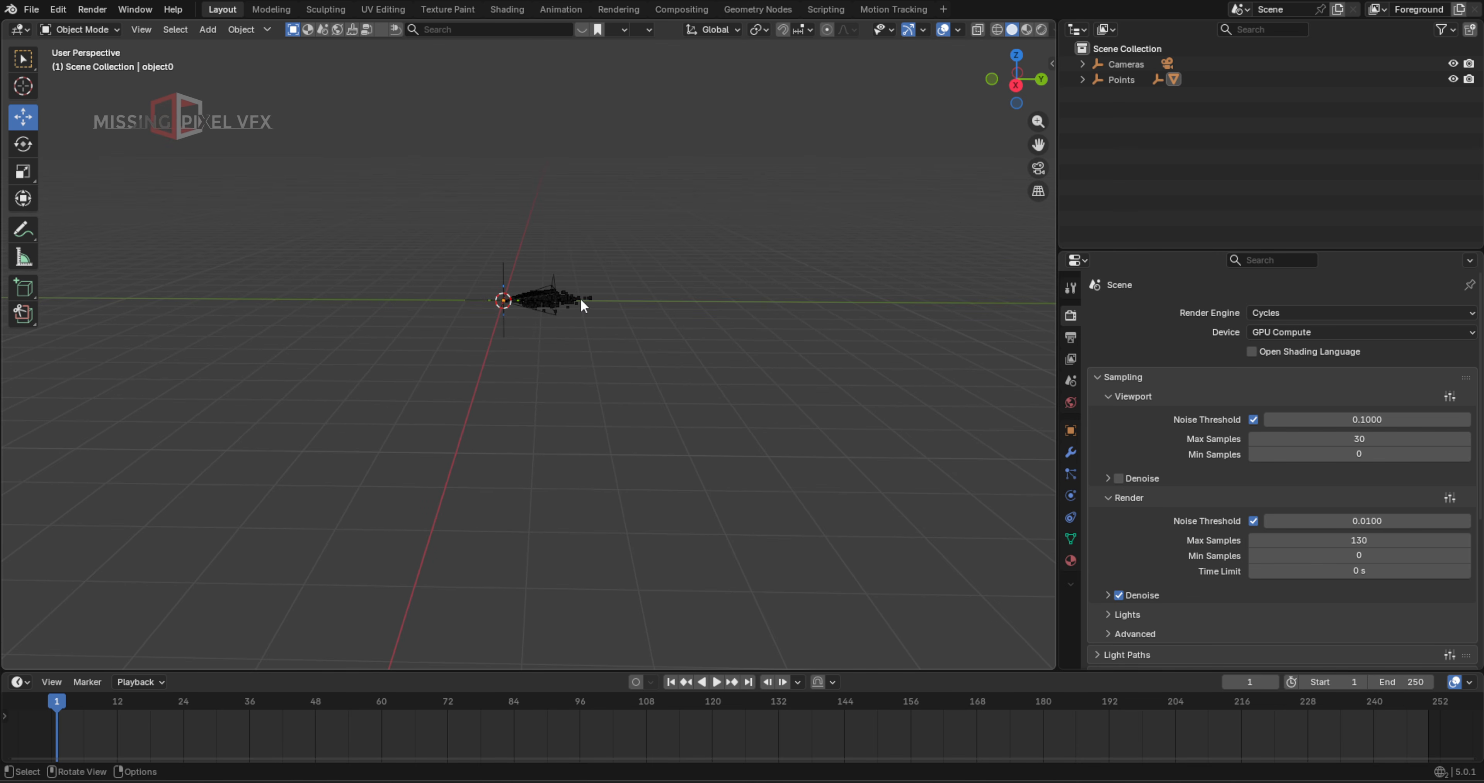
{"action": "middle_click_drag", "start_coordinate": [589, 288], "coordinate": [578, 289]}
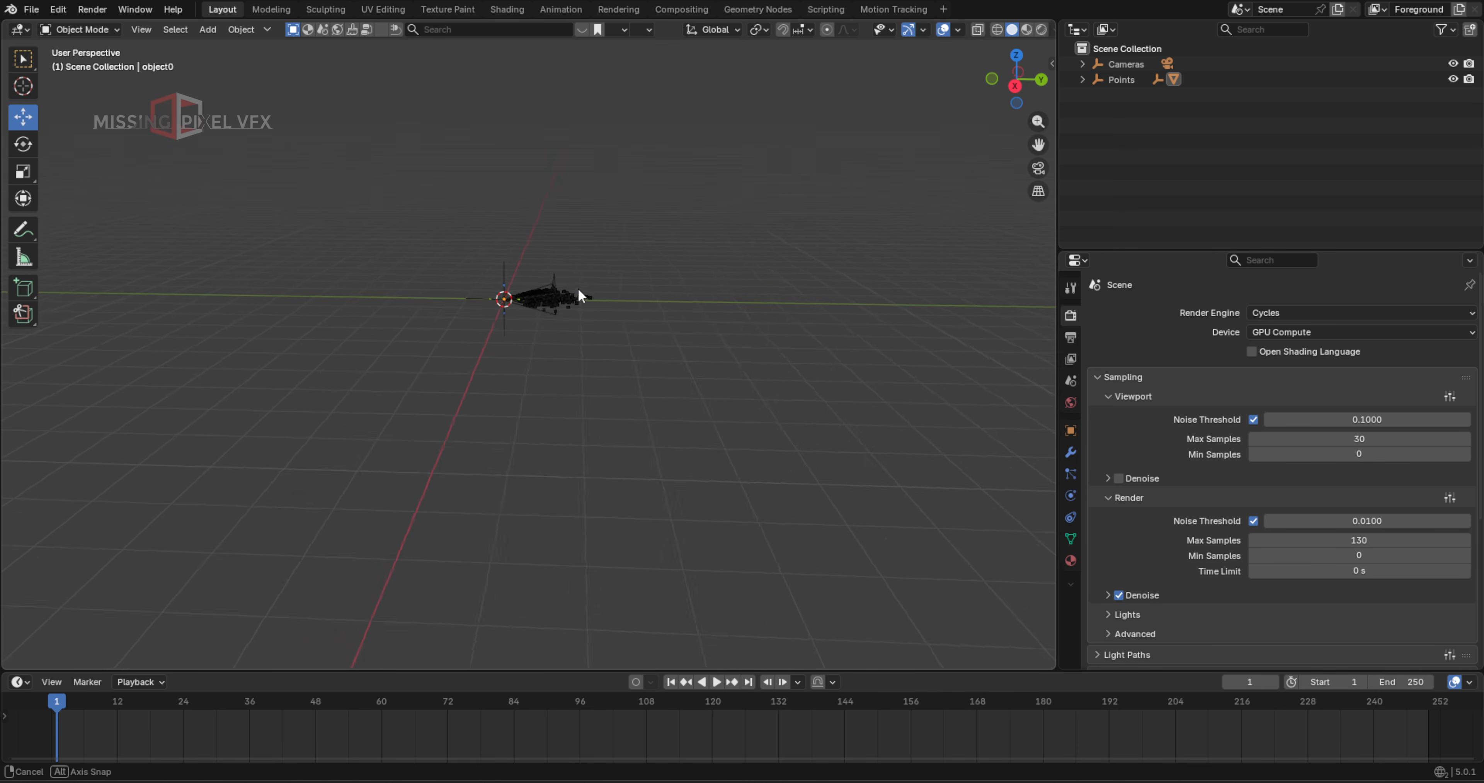
{"action": "key", "text": "a"}
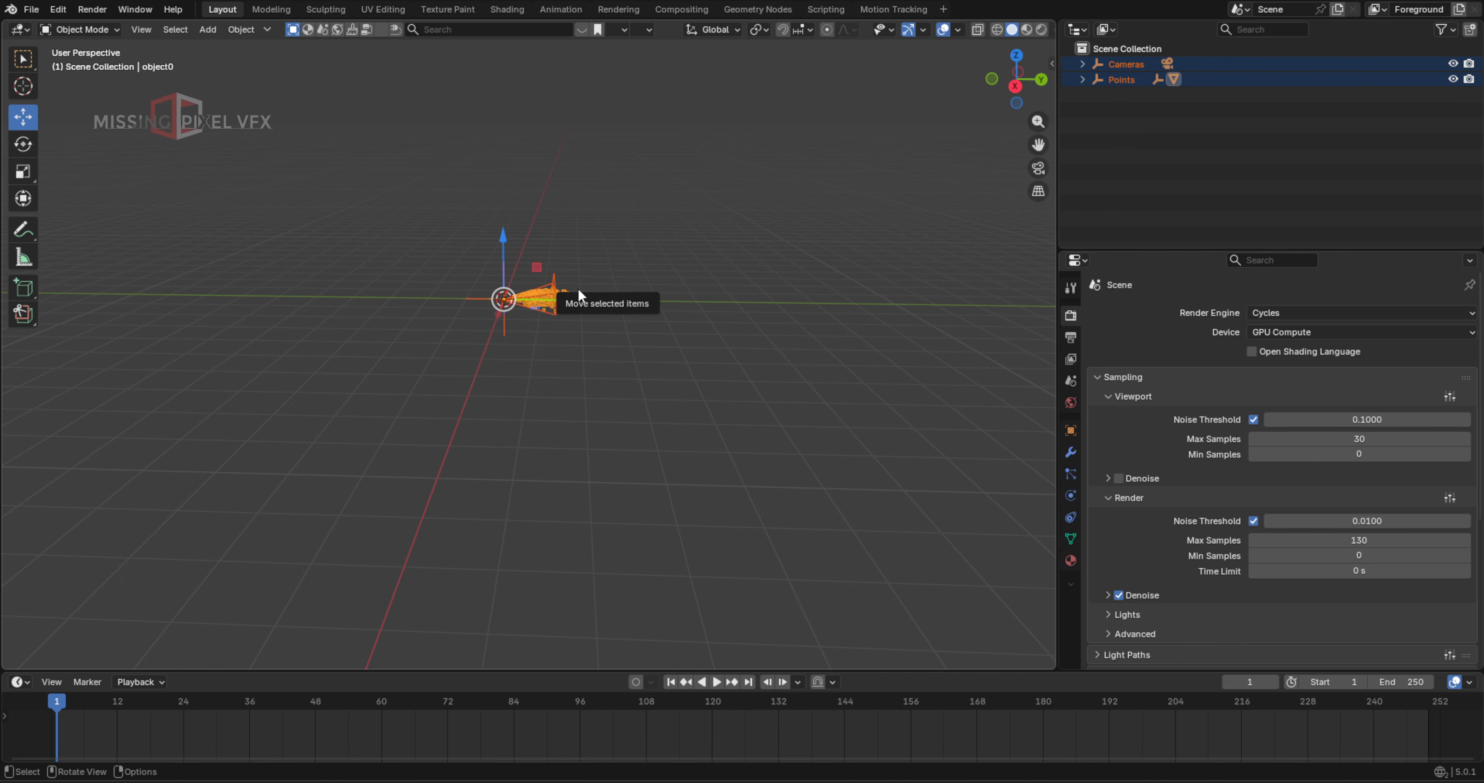
{"action": "type", "text": "s"}
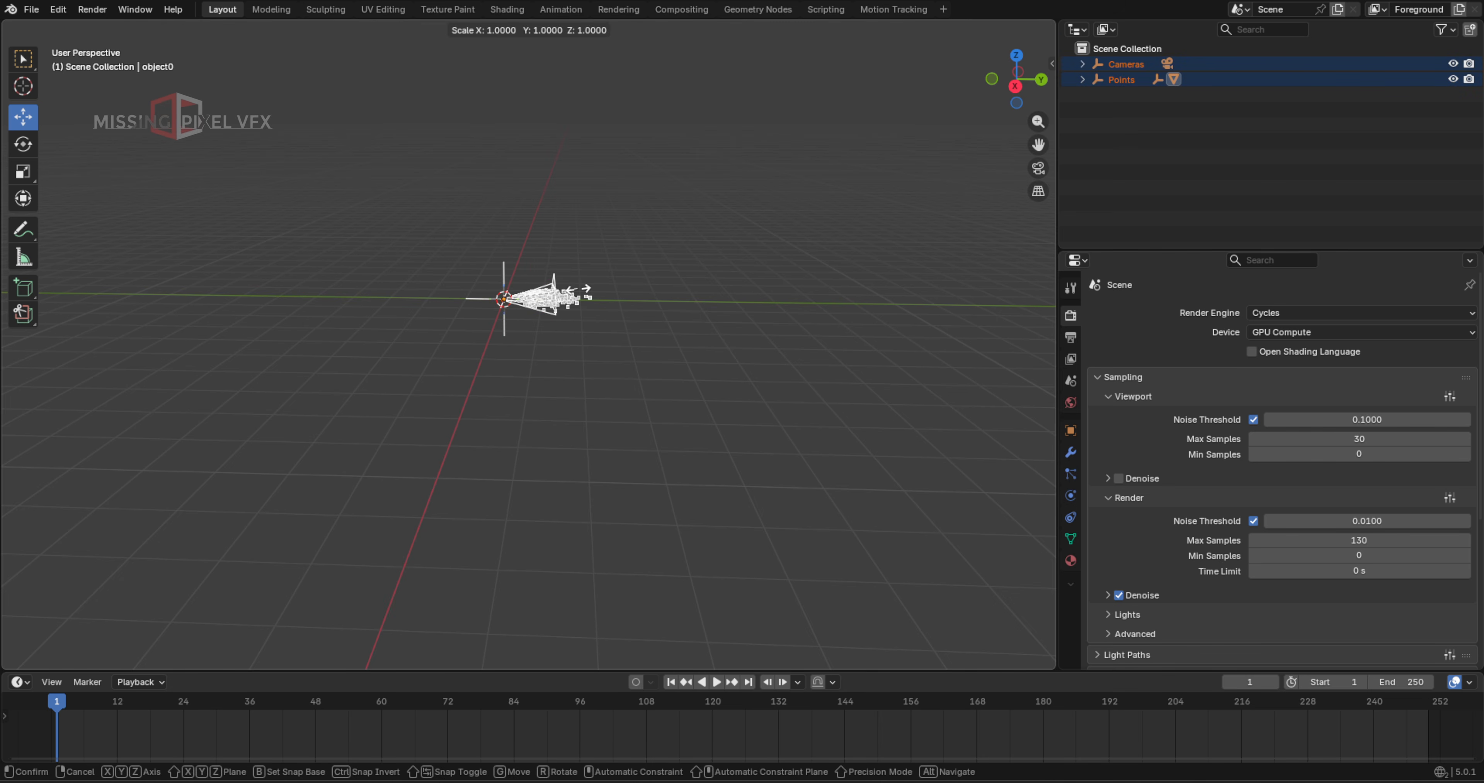
{"action": "type", "text": "10"}
{"action": "key", "text": "Return"}
{"action": "scroll", "coordinate": [578, 287], "scroll_direction": "down", "scroll_amount": 5}
{"action": "middle_click_drag", "start_coordinate": [577, 310], "coordinate": [548, 358]}
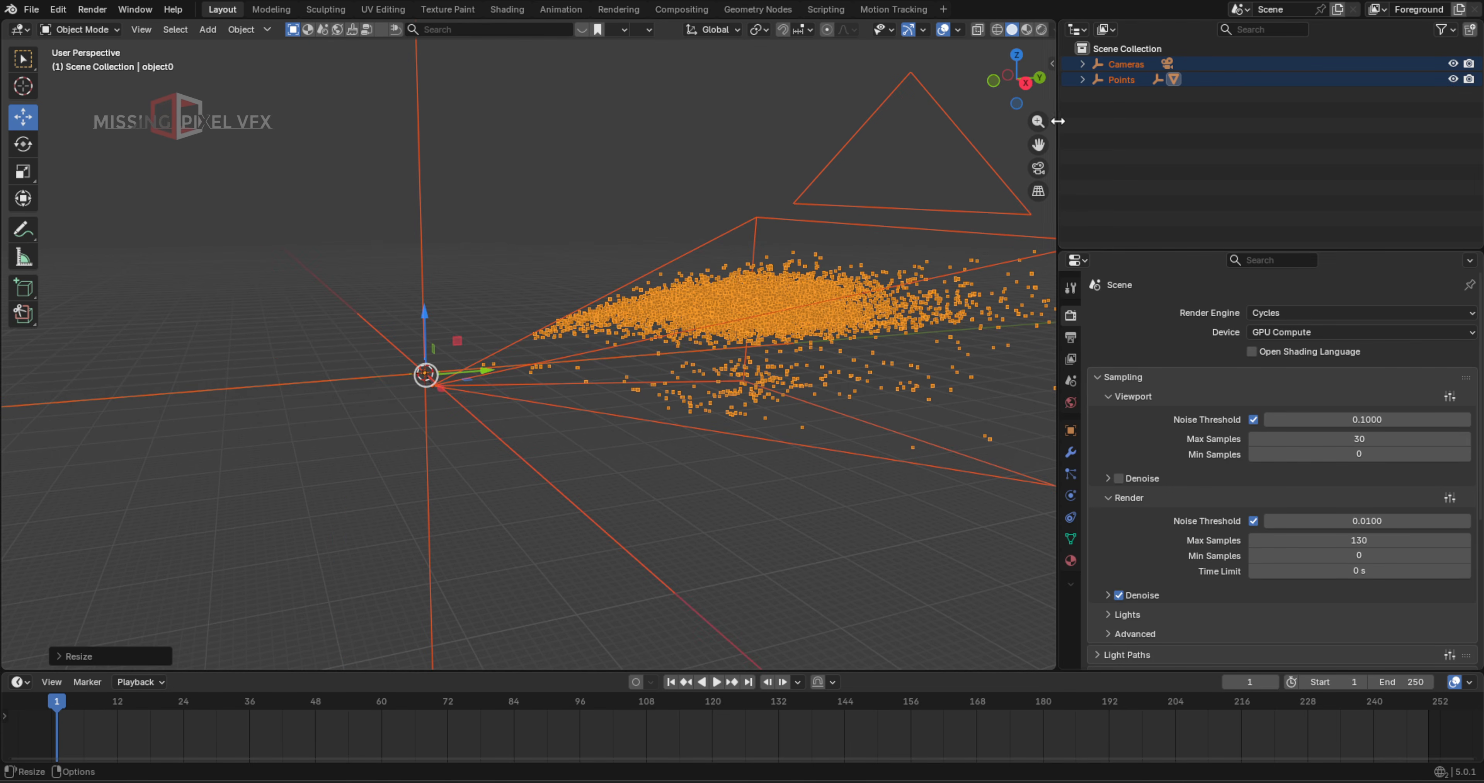
Create a new collection in the scene and name it CAM
{"action": "left_click_drag", "start_coordinate": [1058, 117], "coordinate": [1085, 118]}
{"action": "left_click", "coordinate": [1469, 30]}
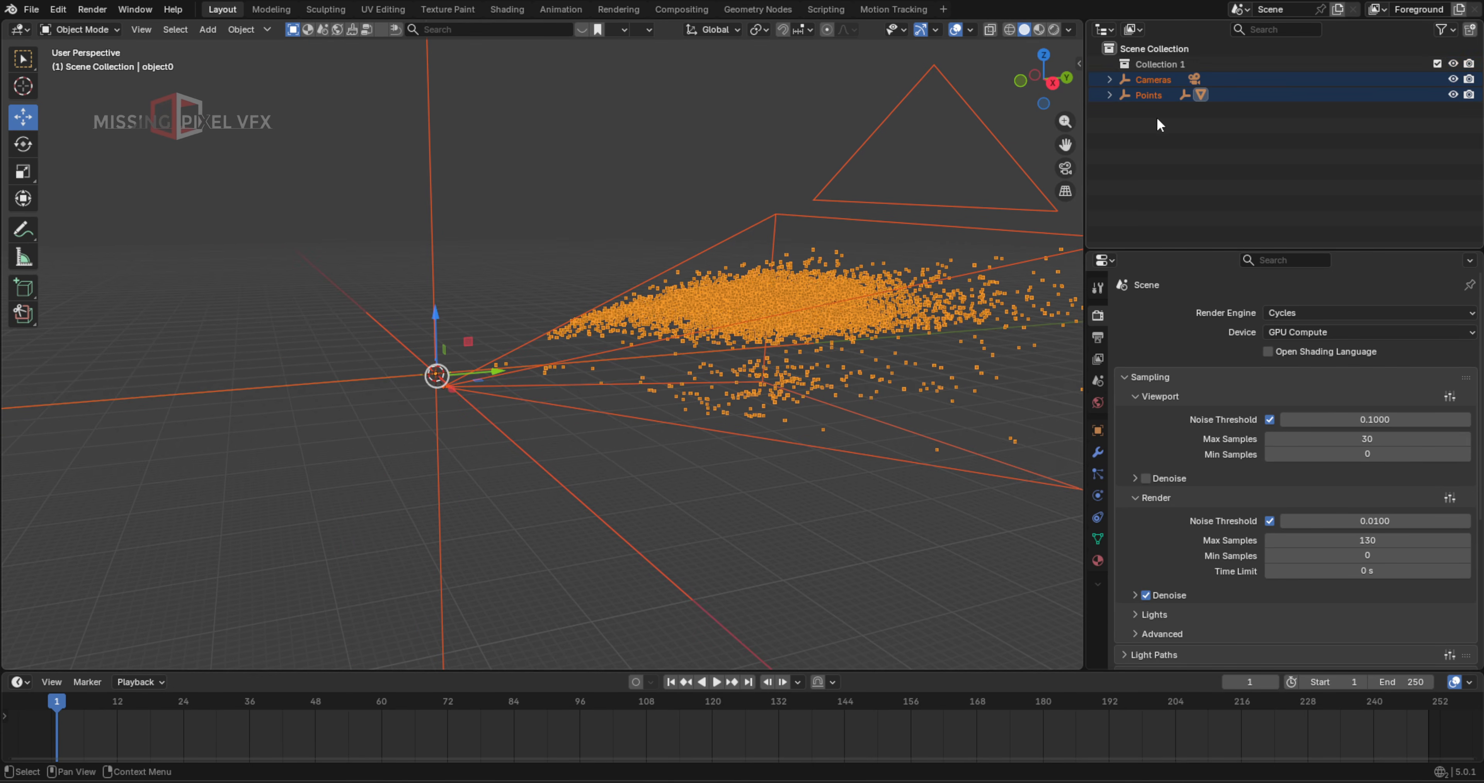
{"action": "double_click", "coordinate": [1154, 60]}
{"action": "type", "text": "CAM"}
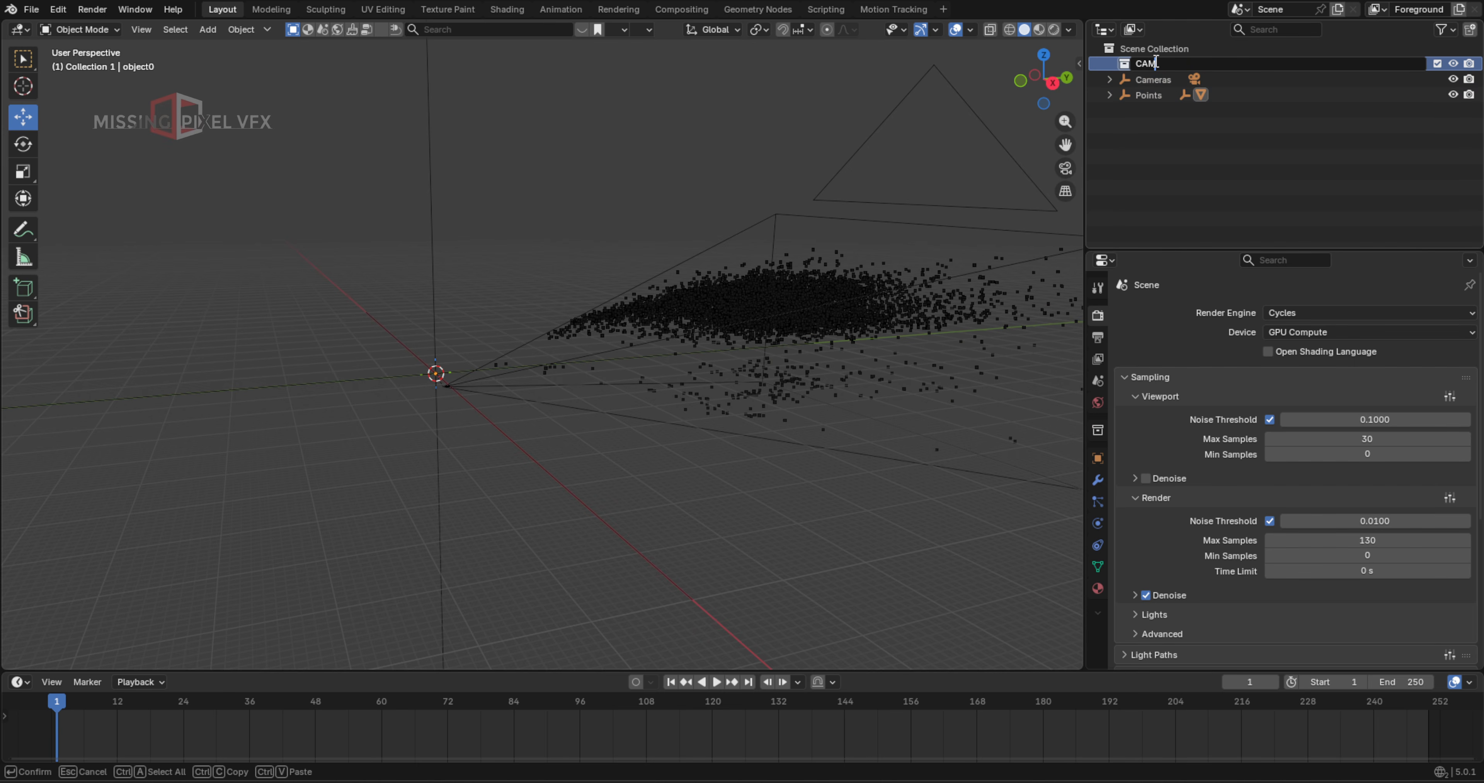
{"action": "key", "text": "Return"}
Select the Cameras and Points hierarchies, move them into the CAM collection and collapse it
{"action": "left_click", "coordinate": [1158, 82]}
{"action": "left_click", "coordinate": [1143, 94], "text": "shift"}
{"action": "right_click", "coordinate": [1141, 90]}
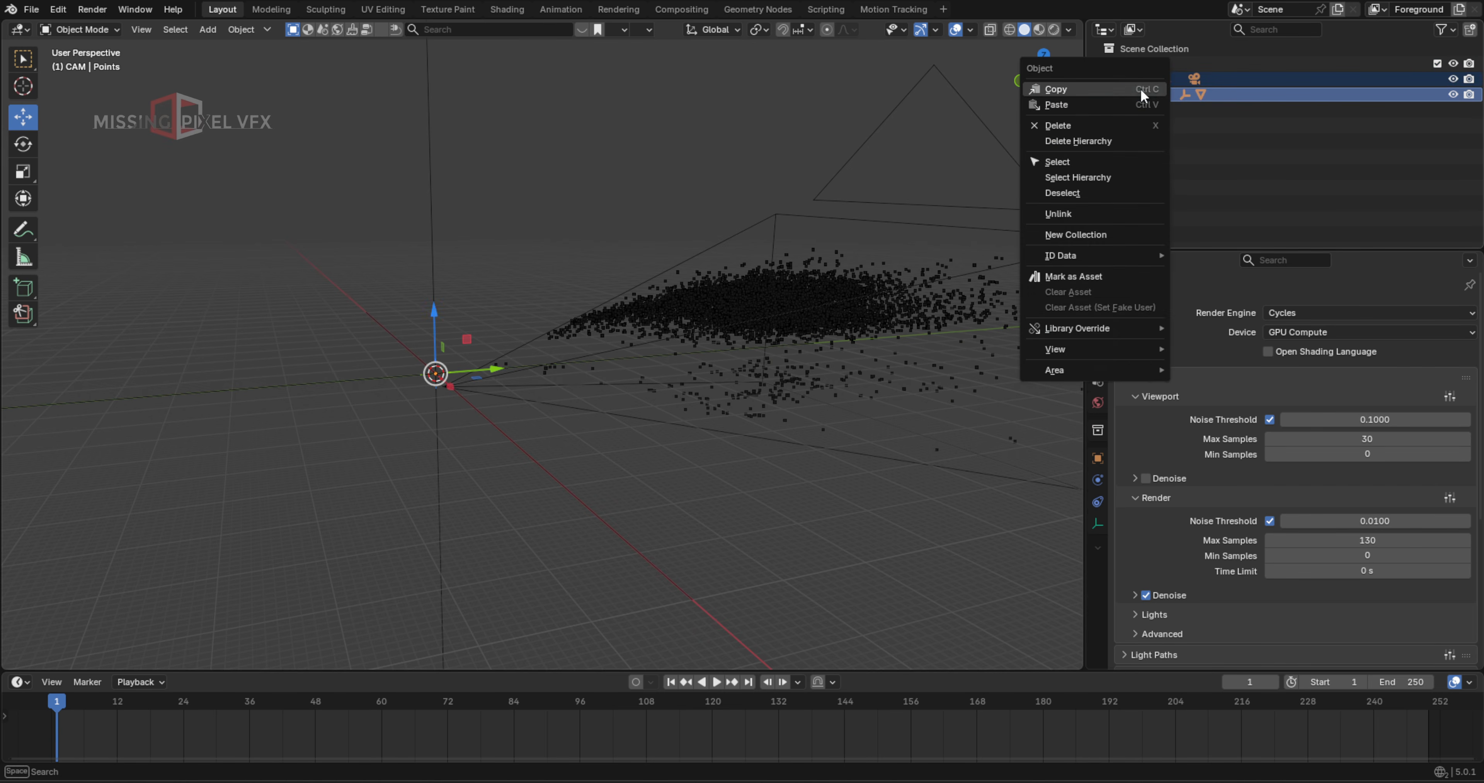
{"action": "left_click", "coordinate": [1103, 178]}
{"action": "mouse_move", "coordinate": [1164, 82]}
{"action": "left_mouse_down"}
{"action": "mouse_move", "coordinate": [1166, 56]}
{"action": "mouse_move", "coordinate": [1155, 69]}
{"action": "left_mouse_up"}
{"action": "left_click", "coordinate": [1107, 64]}
Look through the tracked camera and select its frame to show the camera settings
{"action": "left_click", "coordinate": [594, 236]}
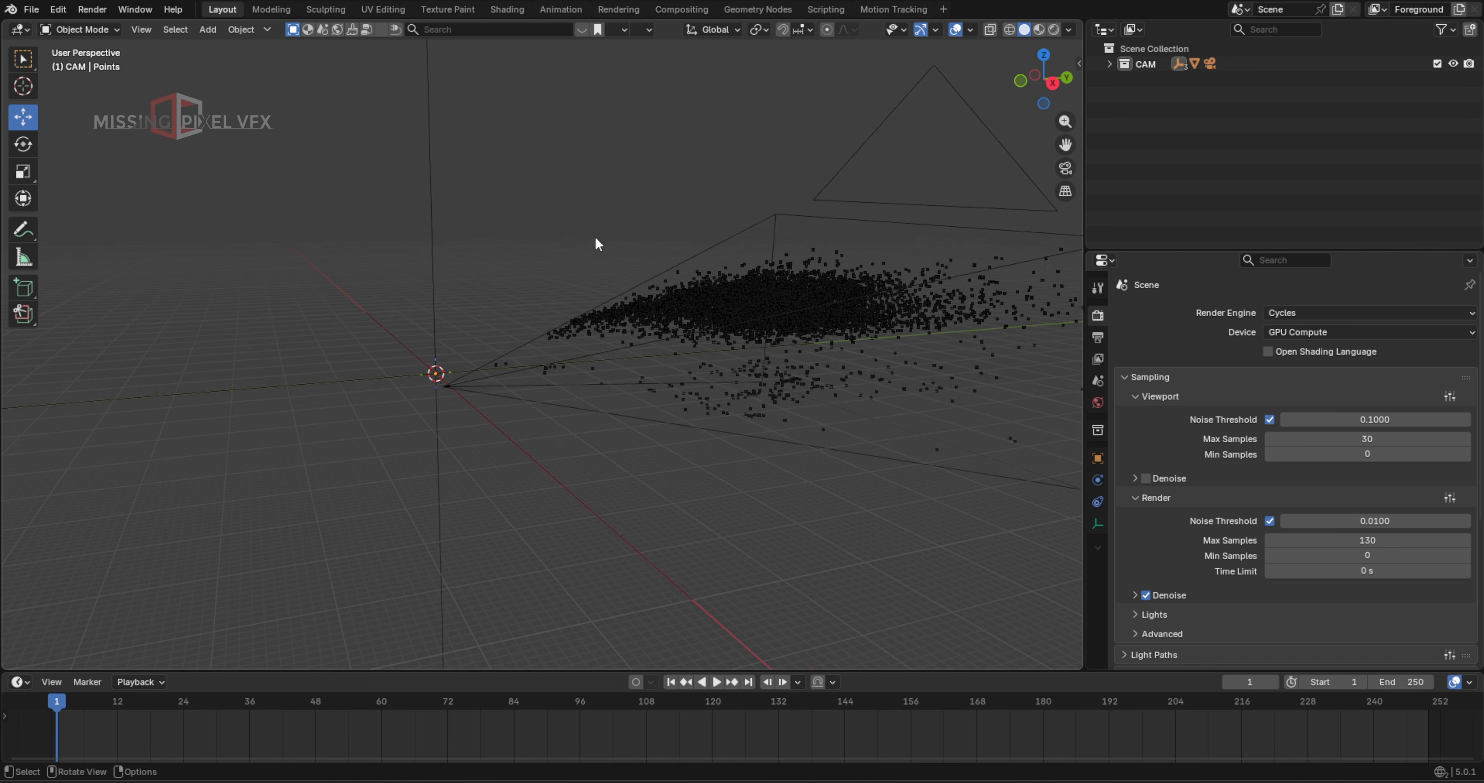
{"action": "middle_click_drag", "start_coordinate": [594, 235], "coordinate": [644, 289]}
{"action": "key", "text": "KP_0"}
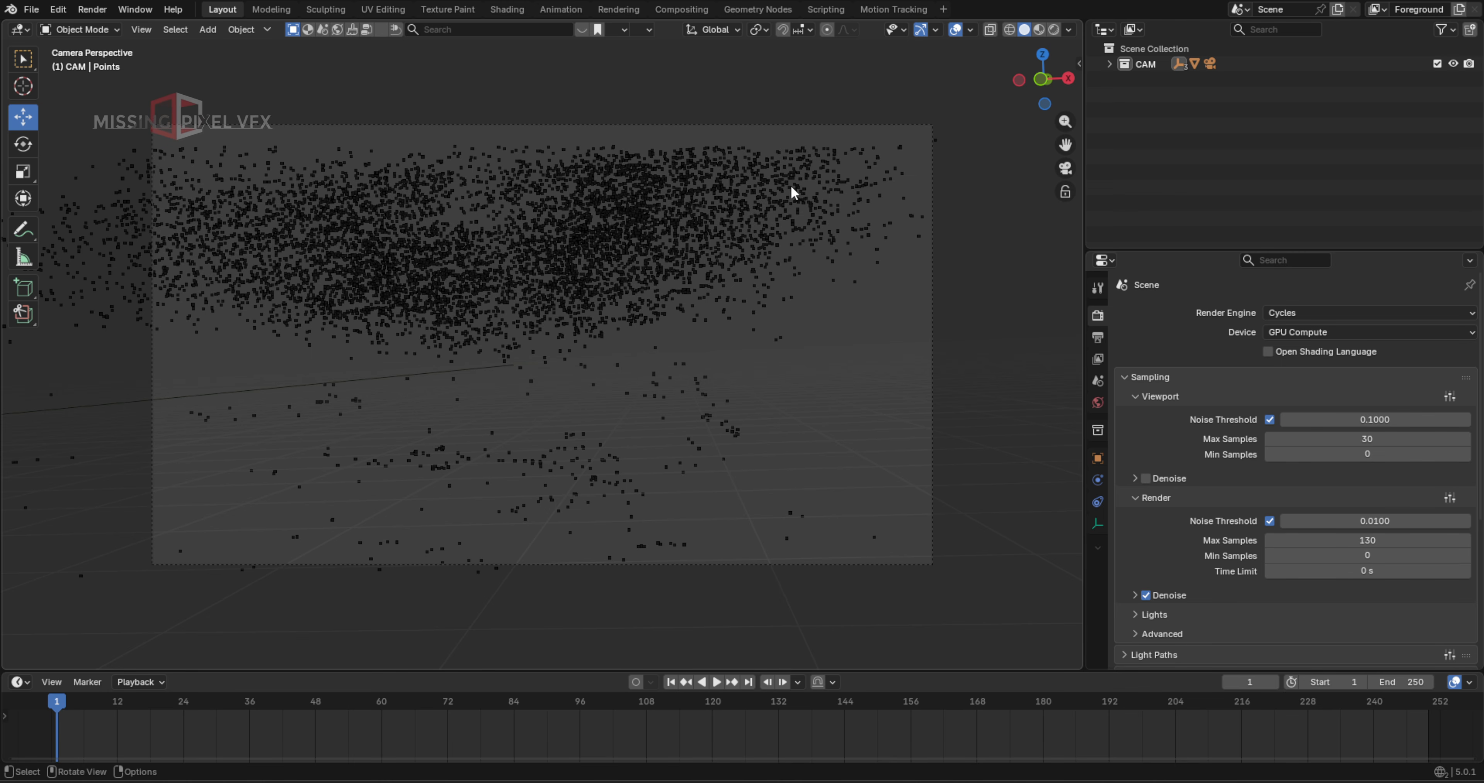
{"action": "left_click", "coordinate": [764, 158]}
{"action": "left_click", "coordinate": [860, 412]}
{"action": "left_click", "coordinate": [932, 293]}
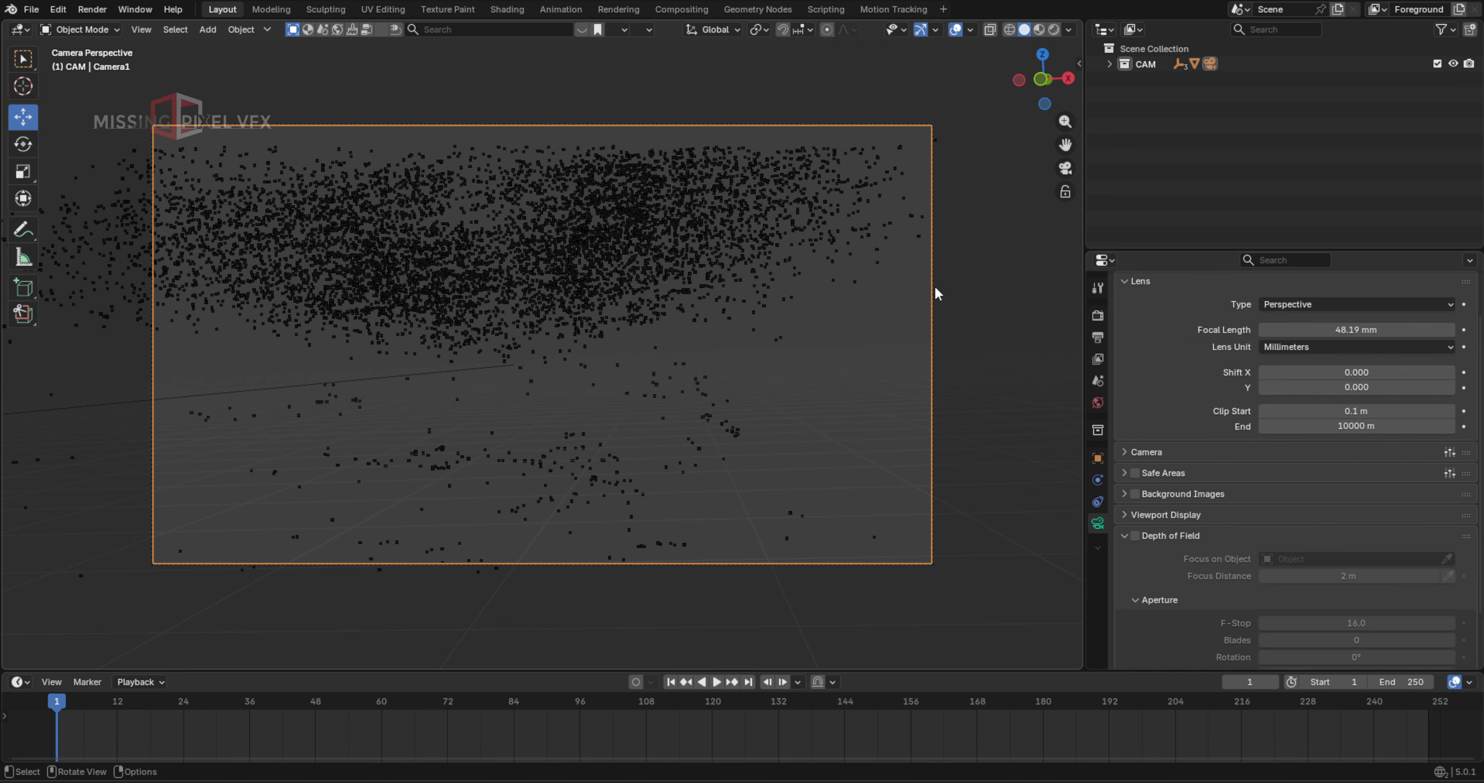
Enable background images for the camera and add an image slot
{"action": "left_click", "coordinate": [1135, 494]}
{"action": "left_click", "coordinate": [1126, 493]}
{"action": "left_click", "coordinate": [1281, 518]}
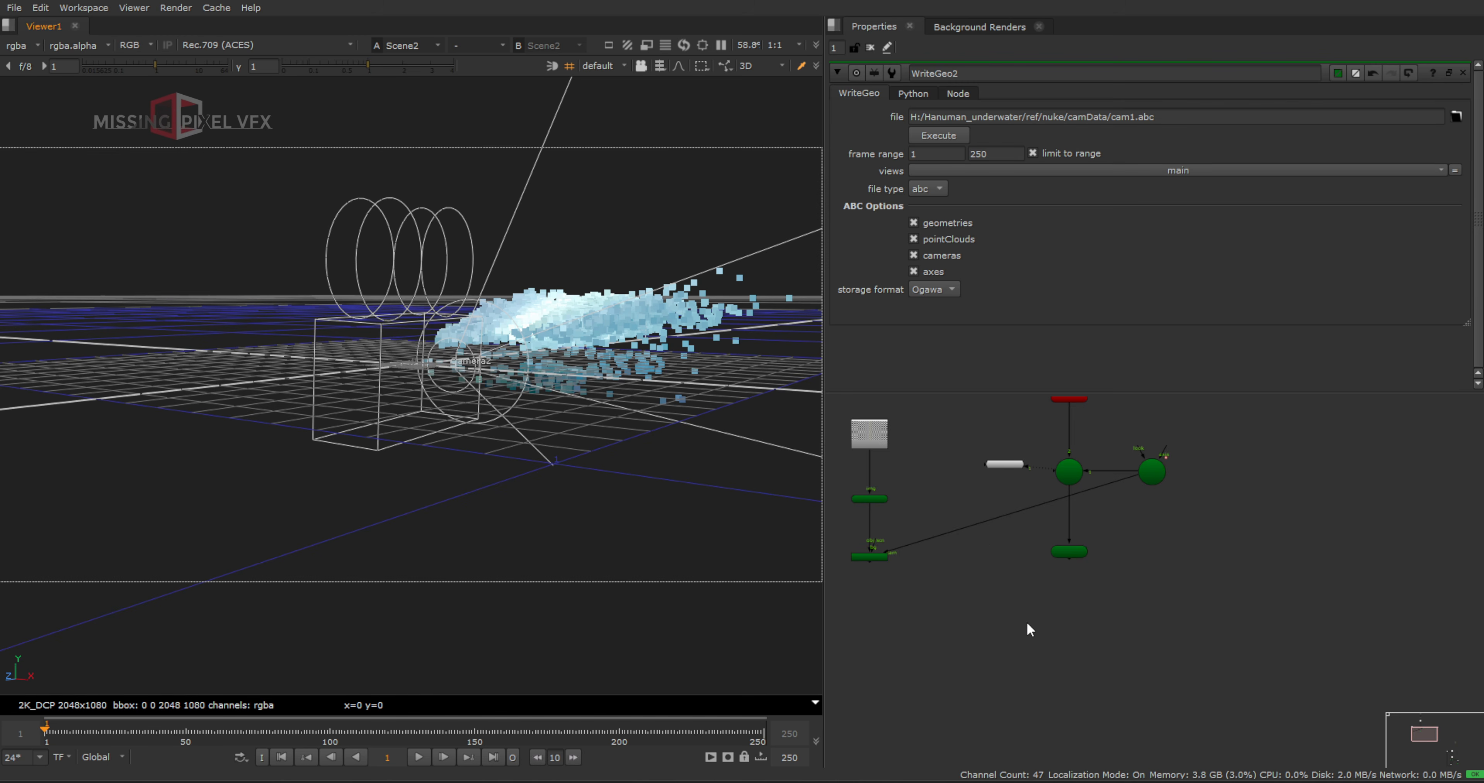
Switch to Nuke and copy the folder path H:/Hanuman_underwater/scan/jpeg/ of the JPEG sequence written by Write2
{"action": "scroll", "coordinate": [1027, 622], "scroll_direction": "down", "scroll_amount": 8}
{"action": "middle_click_drag", "start_coordinate": [1046, 646], "coordinate": [988, 544]}
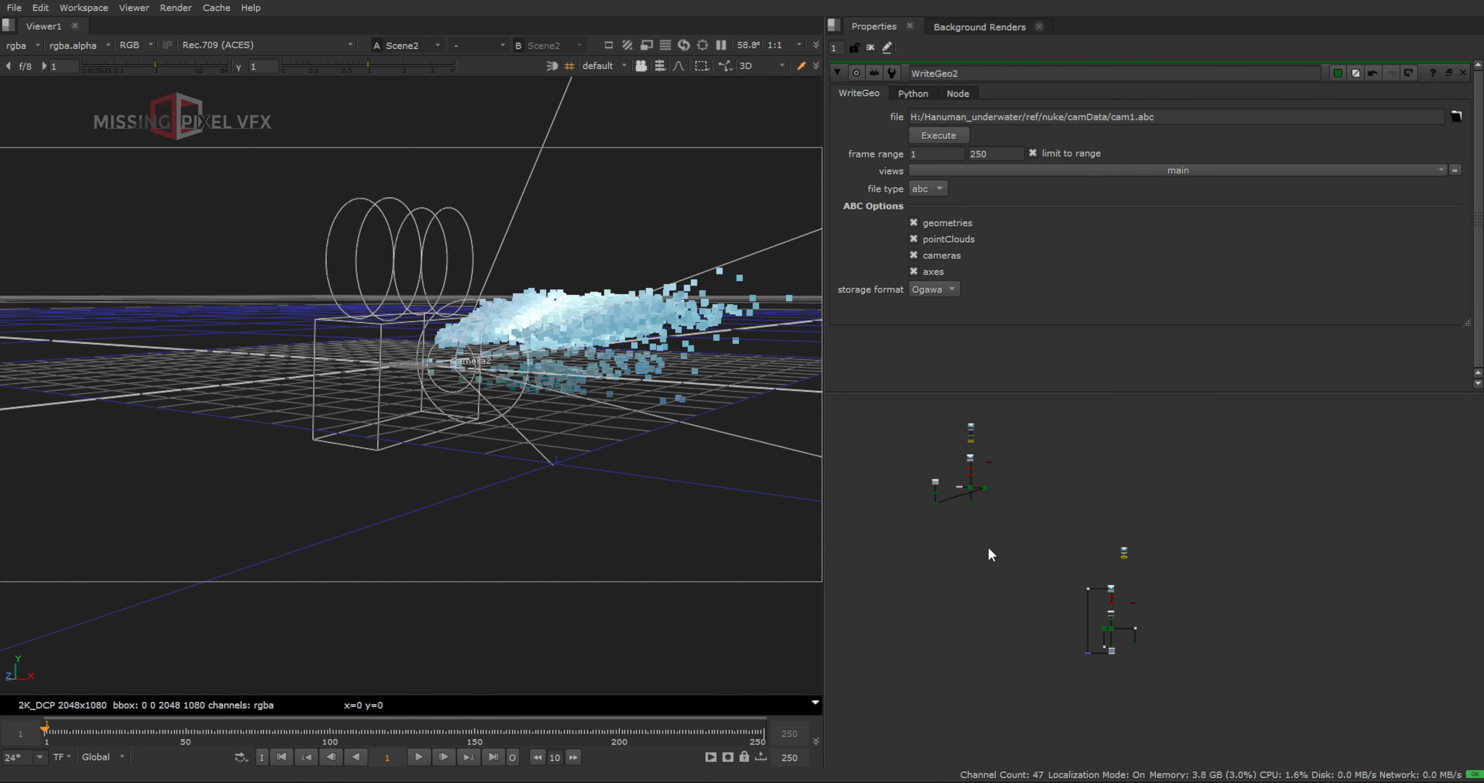
{"action": "scroll", "coordinate": [1120, 544], "scroll_direction": "up", "scroll_amount": 10}
{"action": "left_click", "coordinate": [1130, 566]}
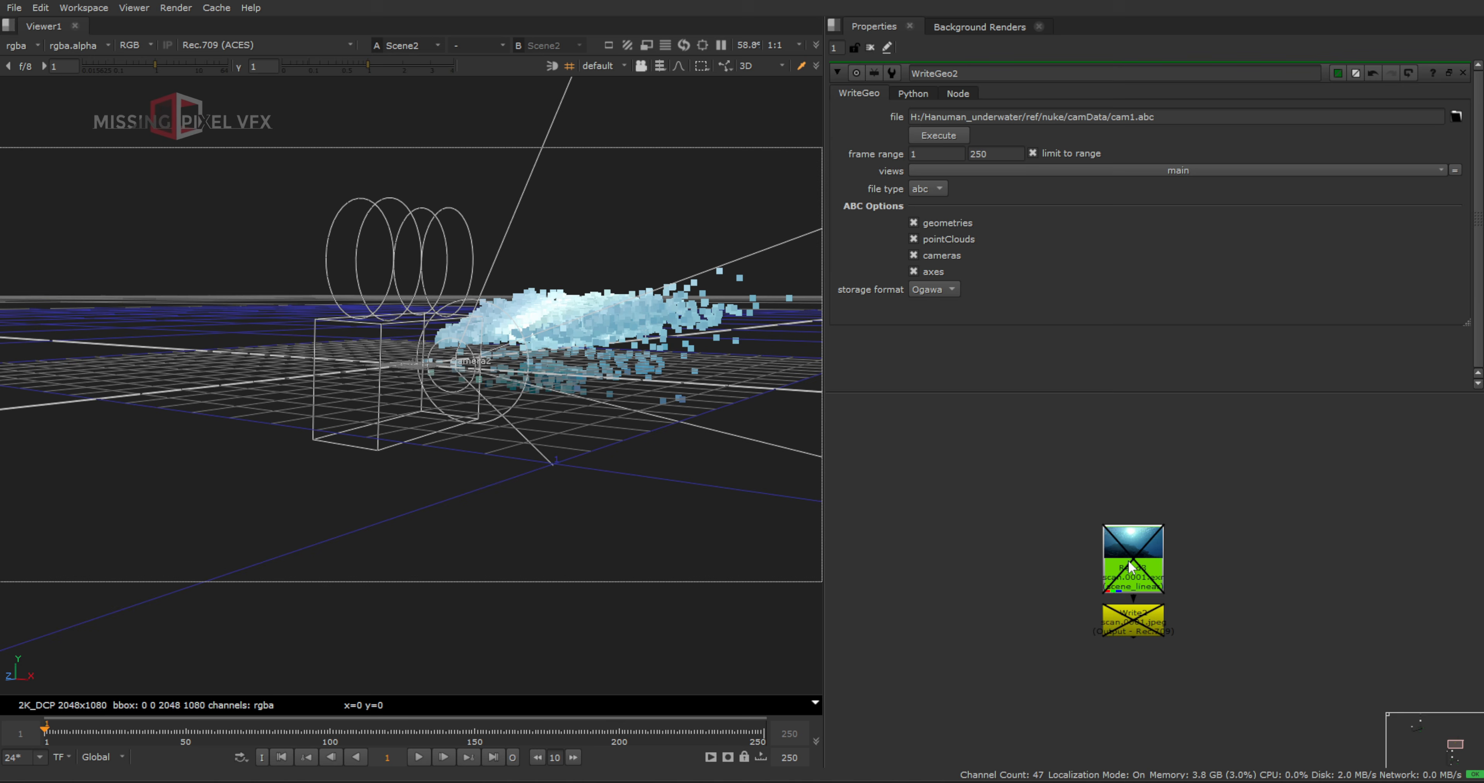
{"action": "scroll", "coordinate": [1131, 576], "scroll_direction": "up", "scroll_amount": 5}
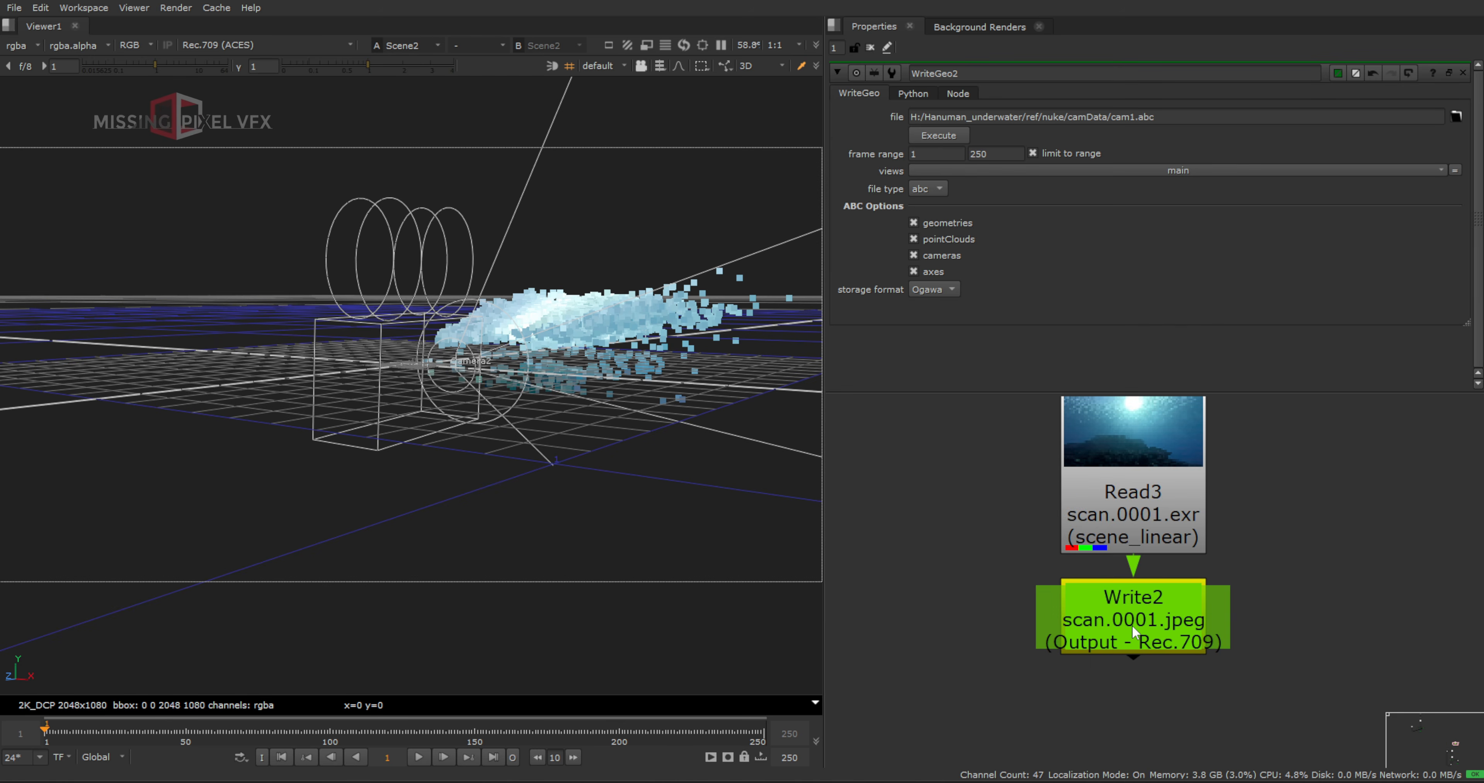
{"action": "key", "text": "r"}
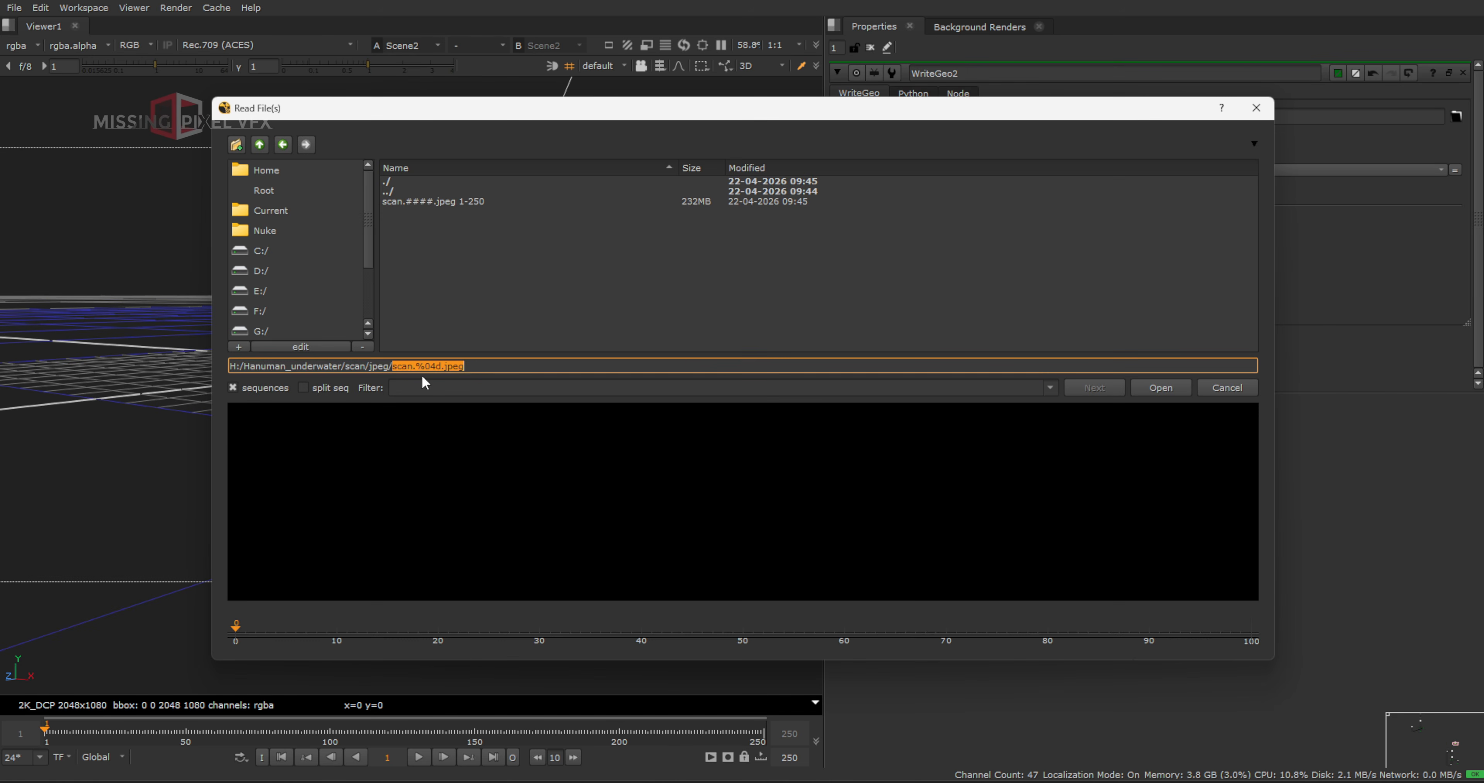
{"action": "left_click_drag", "start_coordinate": [391, 365], "coordinate": [111, 368]}
{"action": "left_click", "coordinate": [1185, 394]}
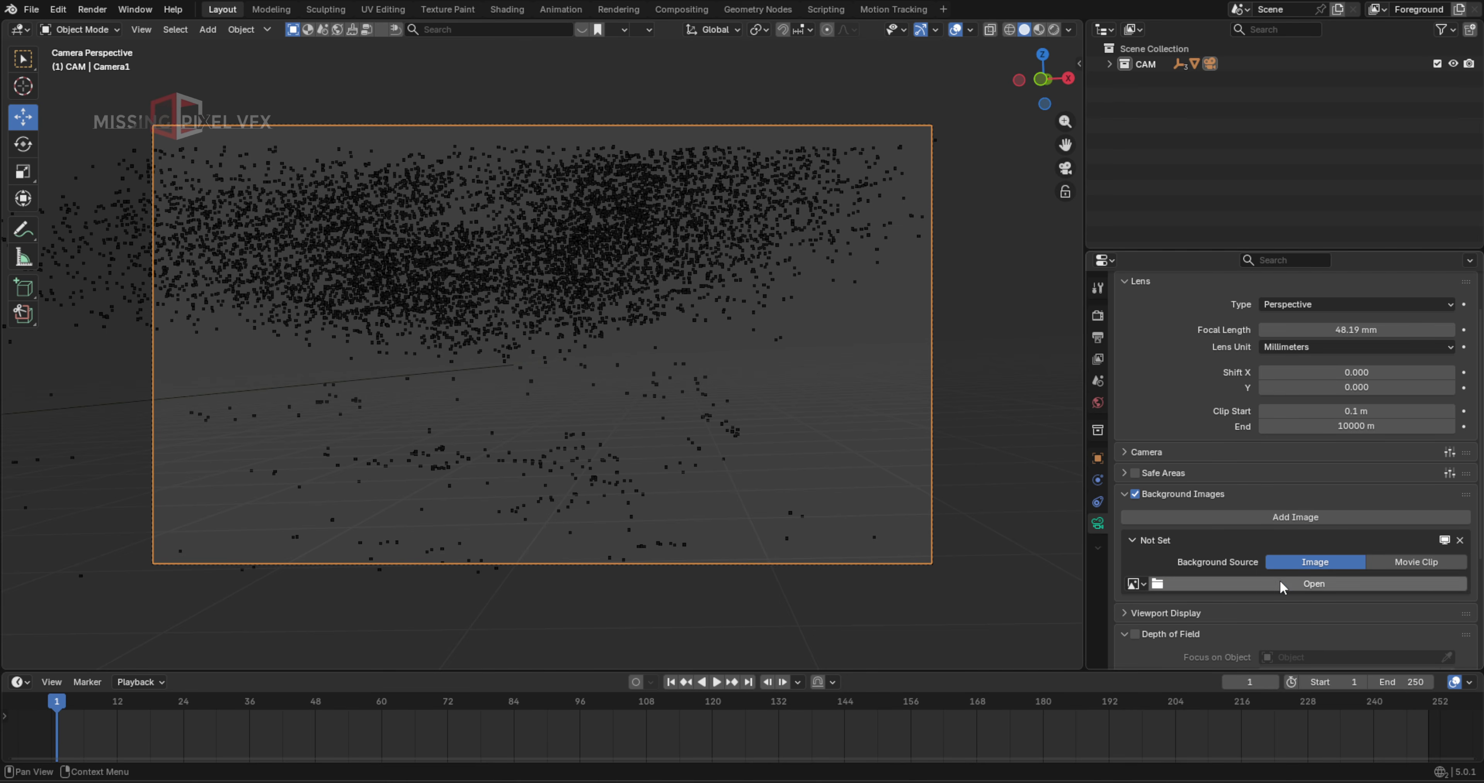
Switch to Blender and load the whole JPEG sequence from H:\Hanuman_underwater\scan\jpeg\, starting at scan.0001.jpeg, as the camera's background image
{"action": "left_click", "coordinate": [1276, 587]}
{"action": "left_click", "coordinate": [1088, 280]}
{"action": "type", "text": "H:\\Hanuman_underwater\\scan\\jpeg\\"}
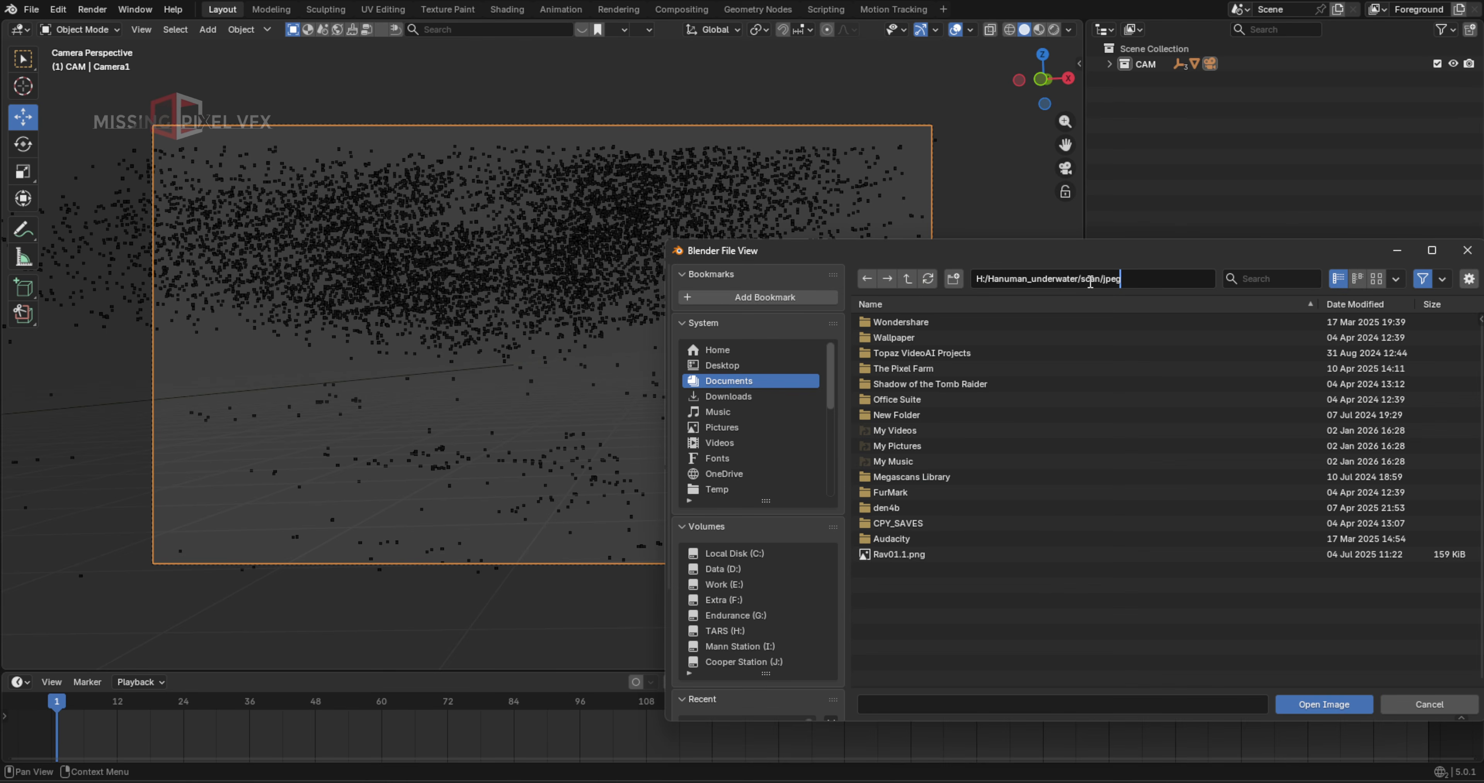
{"action": "key", "text": "Return"}
{"action": "left_click", "coordinate": [1033, 383]}
{"action": "left_click", "coordinate": [1058, 311]}
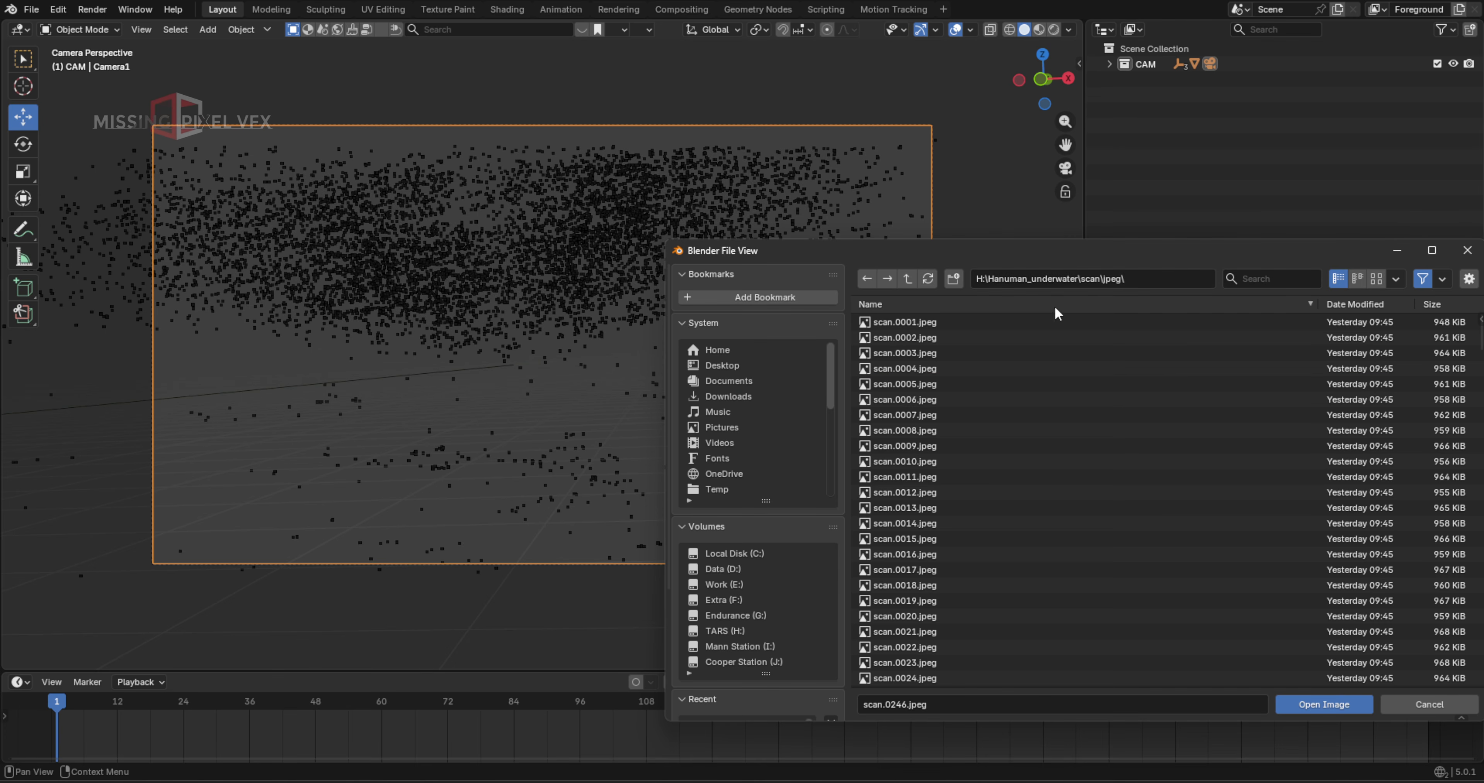
{"action": "key", "text": "a"}
{"action": "left_click", "coordinate": [1324, 704]}
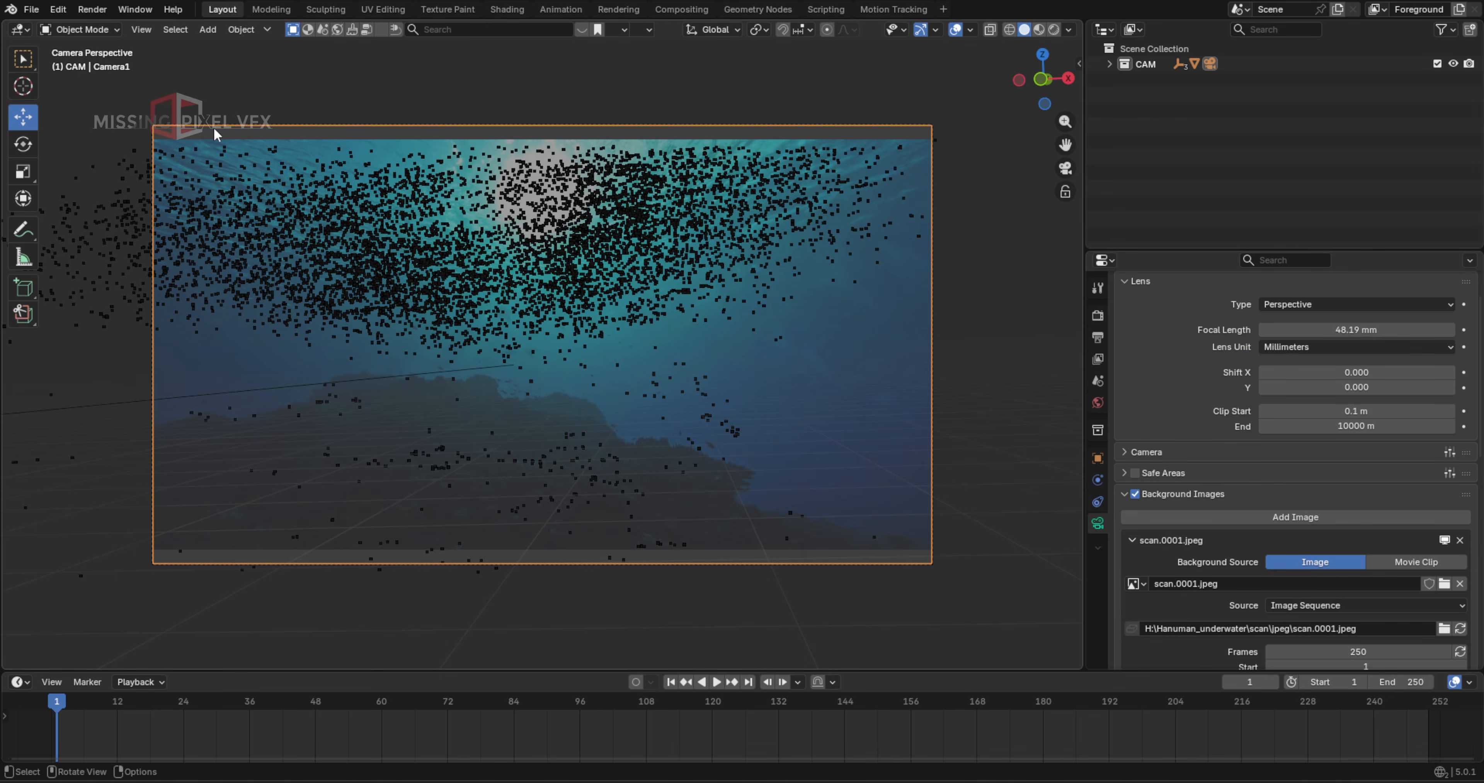
Set the scene's output resolution width to 2048 px
{"action": "left_click", "coordinate": [1097, 336]}
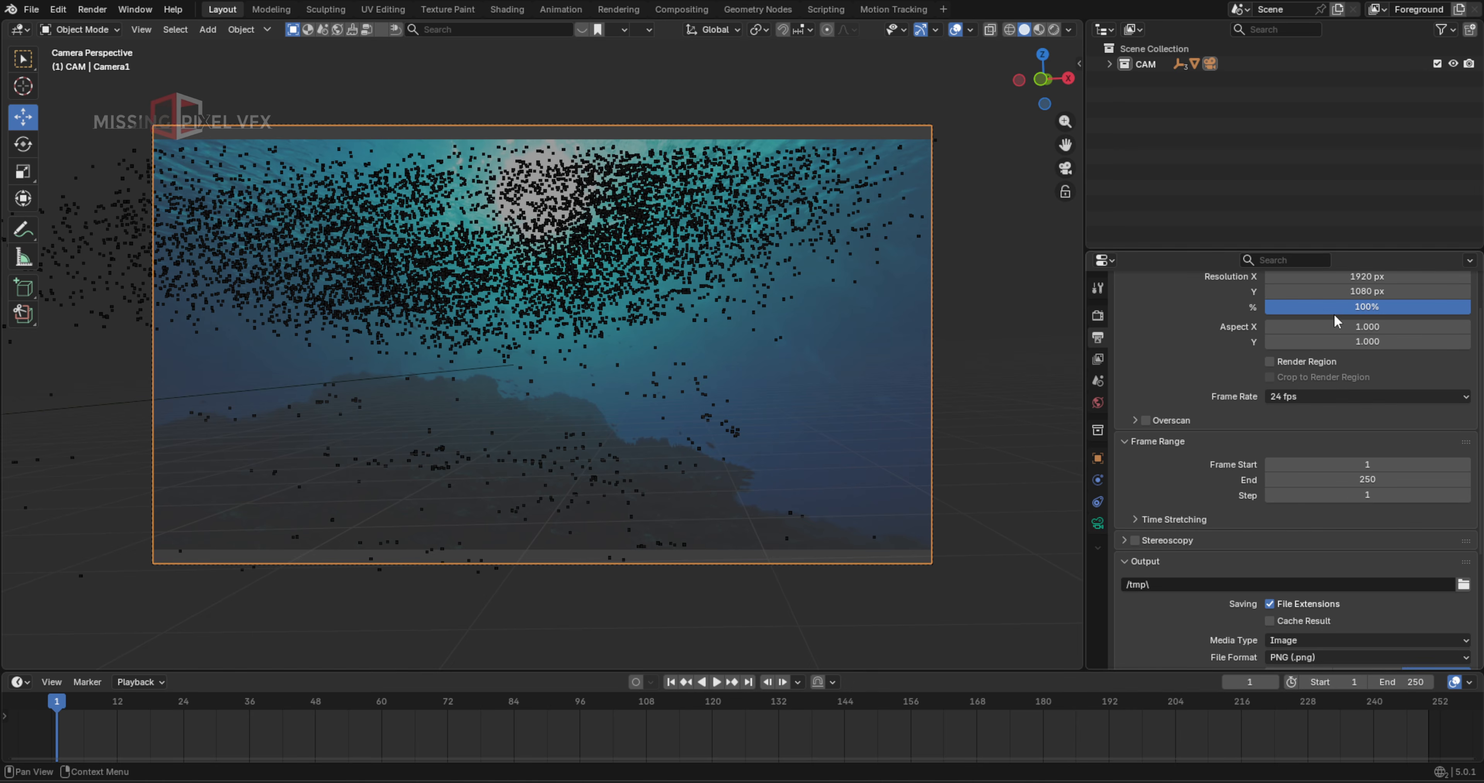
{"action": "scroll", "coordinate": [1336, 320], "scroll_direction": "up", "scroll_amount": 3}
{"action": "left_click", "coordinate": [1359, 333]}
{"action": "type", "text": "2048"}
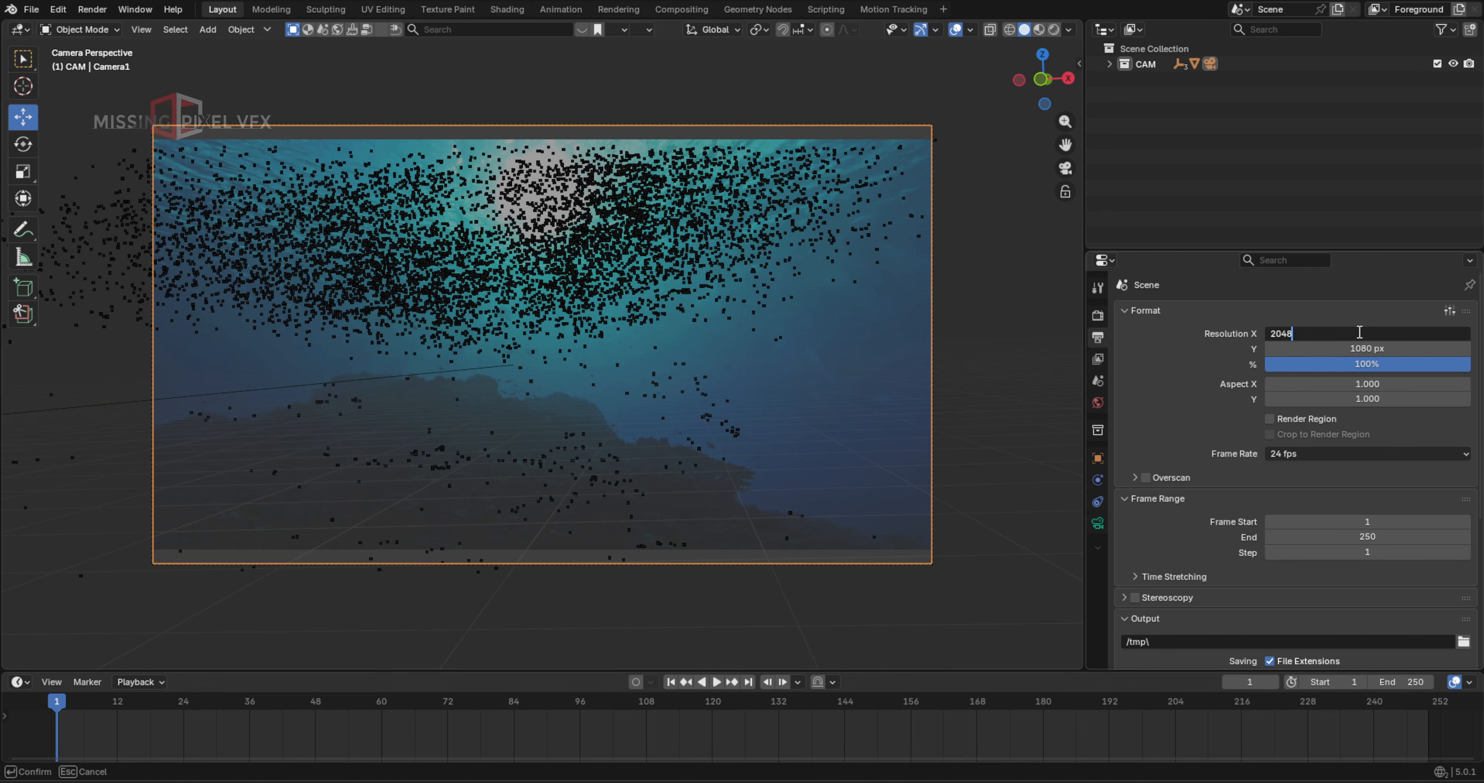
{"action": "key", "text": "Return"}
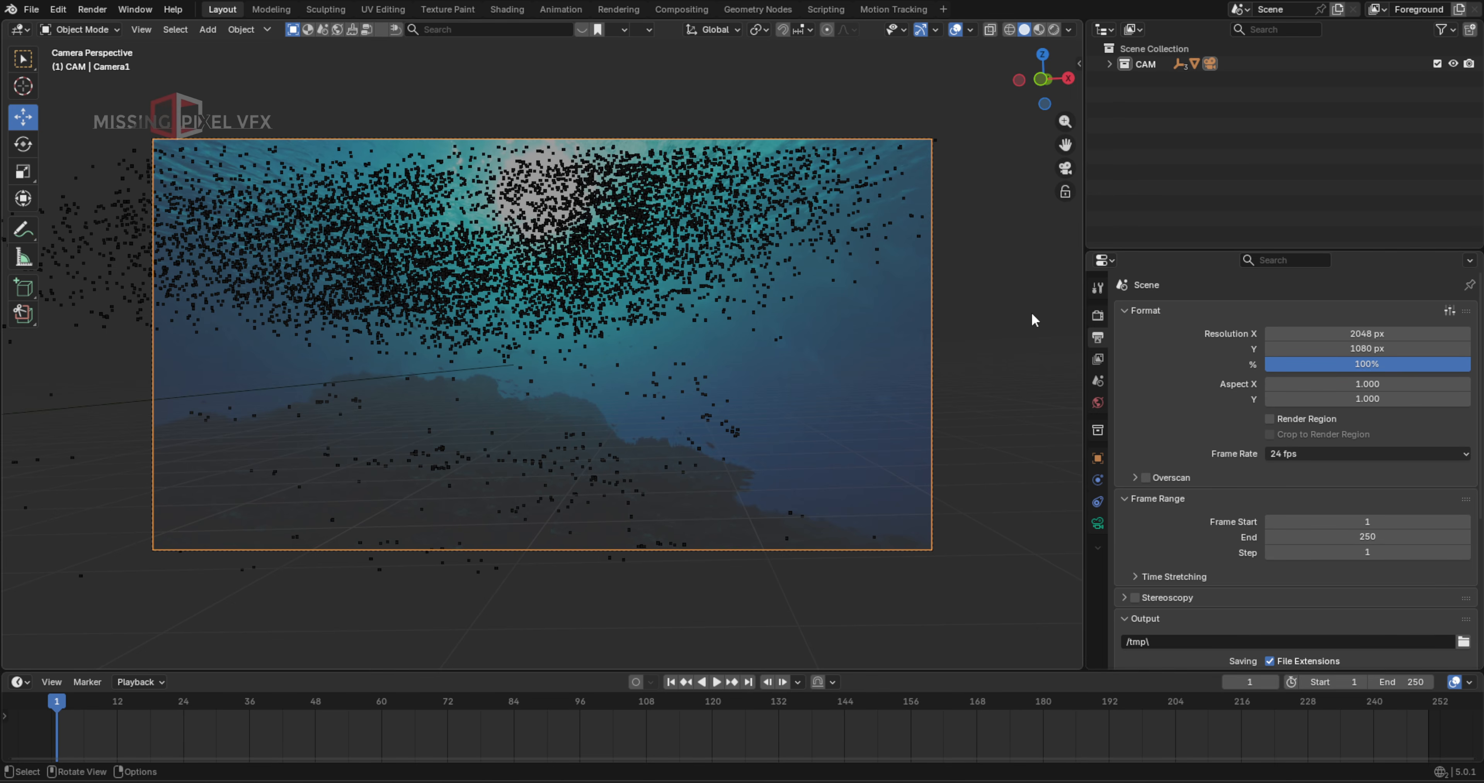
Set the scene's colour management view transform to ACES 2.0 in the render settings
{"action": "left_click", "coordinate": [1096, 316]}
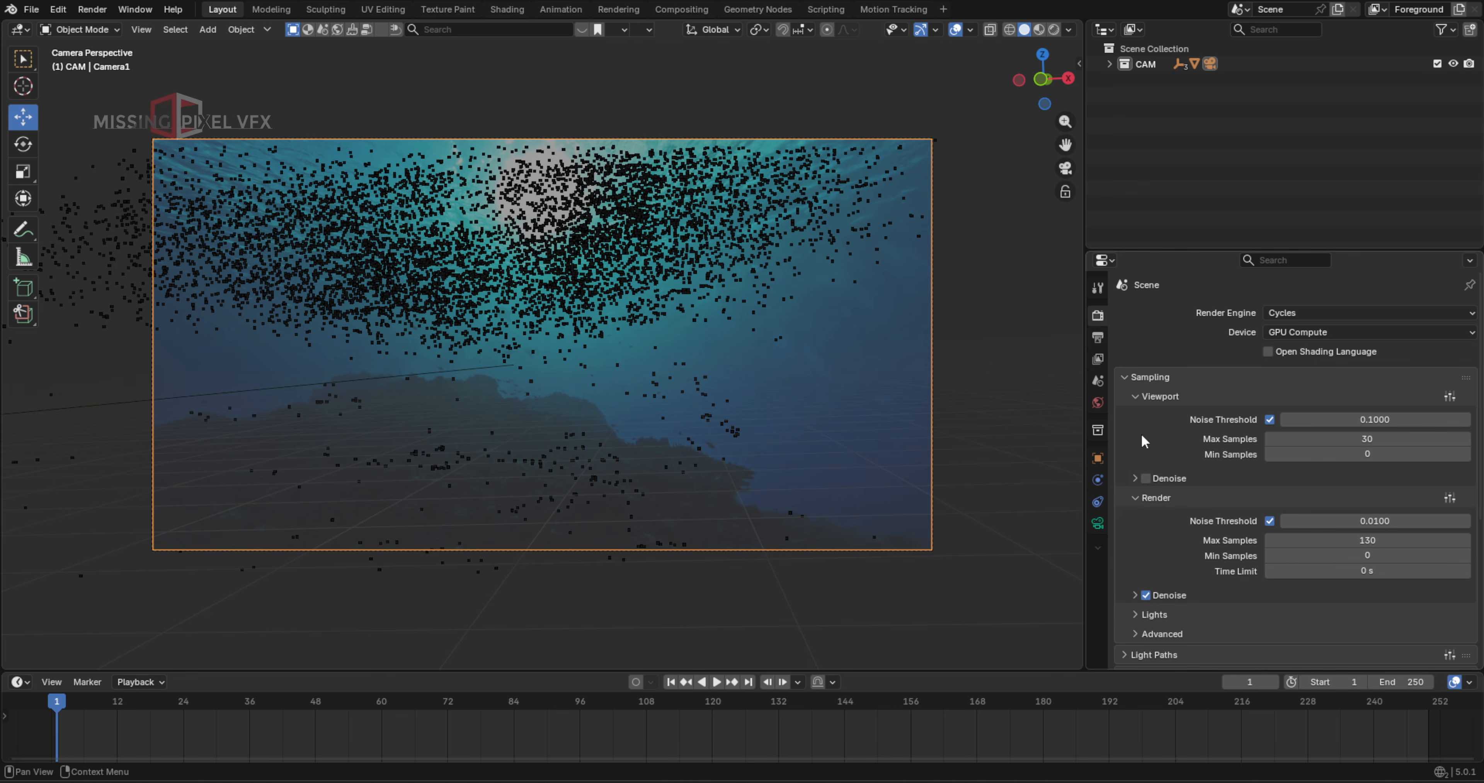
{"action": "scroll", "coordinate": [1180, 518], "scroll_direction": "down", "scroll_amount": 8}
{"action": "left_click", "coordinate": [1159, 661]}
{"action": "scroll", "coordinate": [1214, 529], "scroll_direction": "down", "scroll_amount": 6}
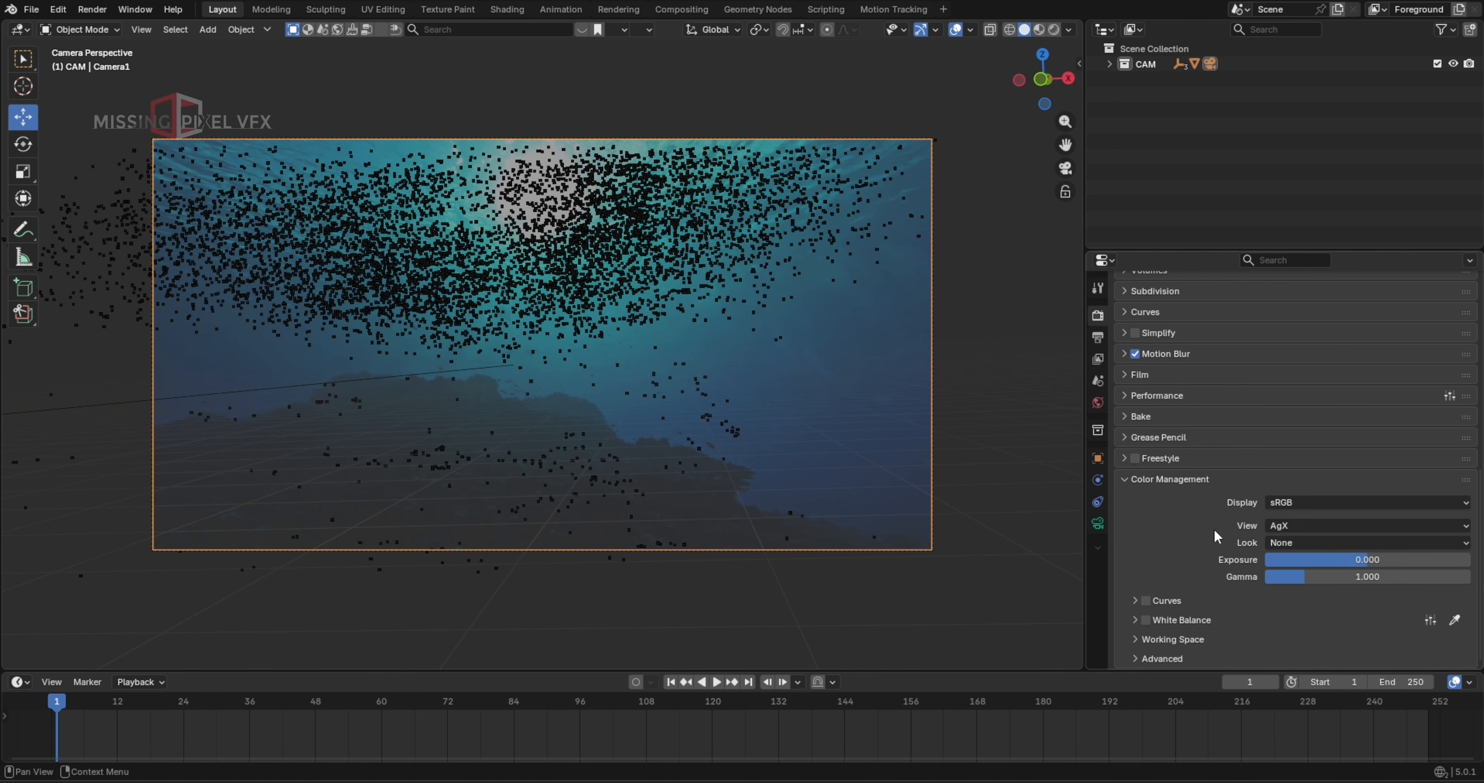
{"action": "left_click", "coordinate": [1285, 527]}
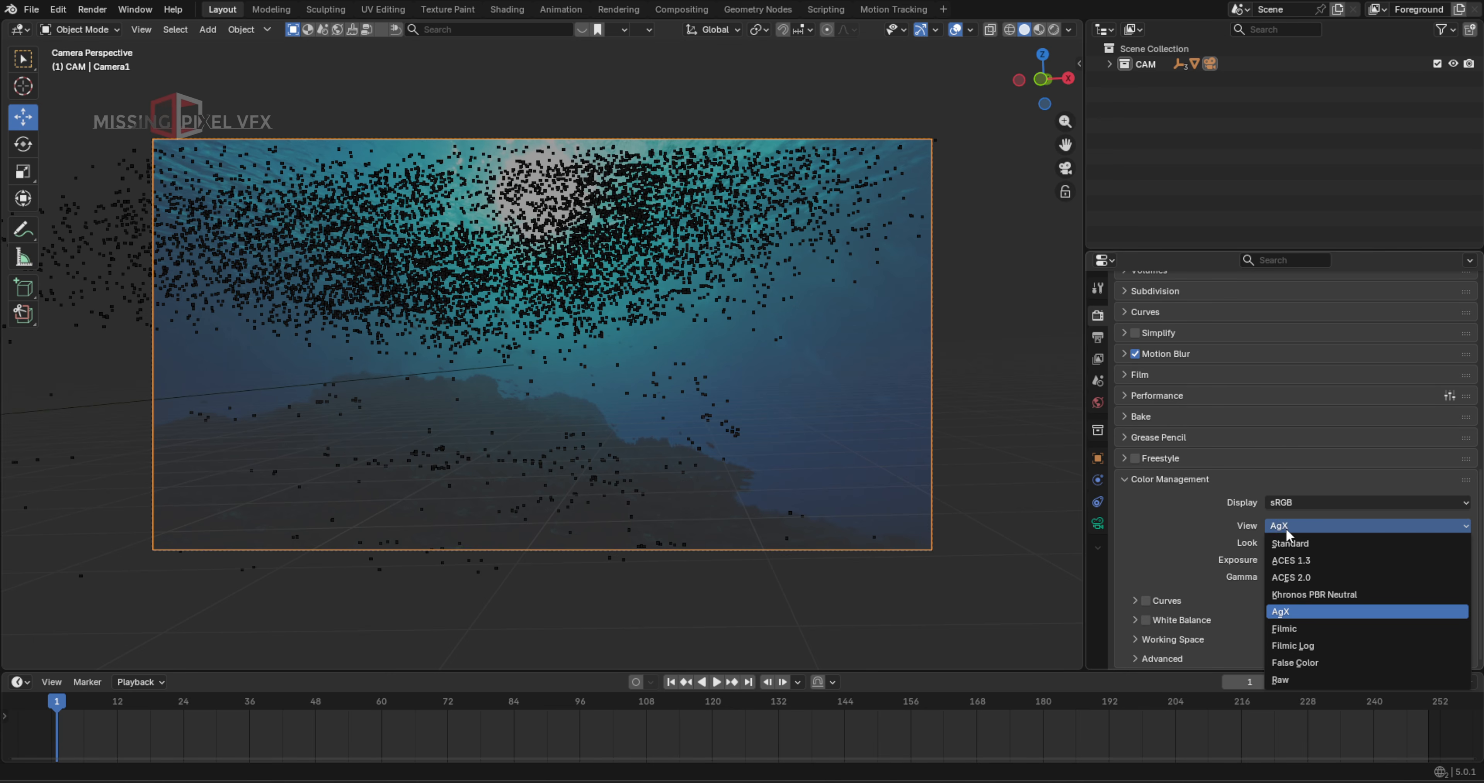
{"action": "left_click", "coordinate": [1299, 564]}
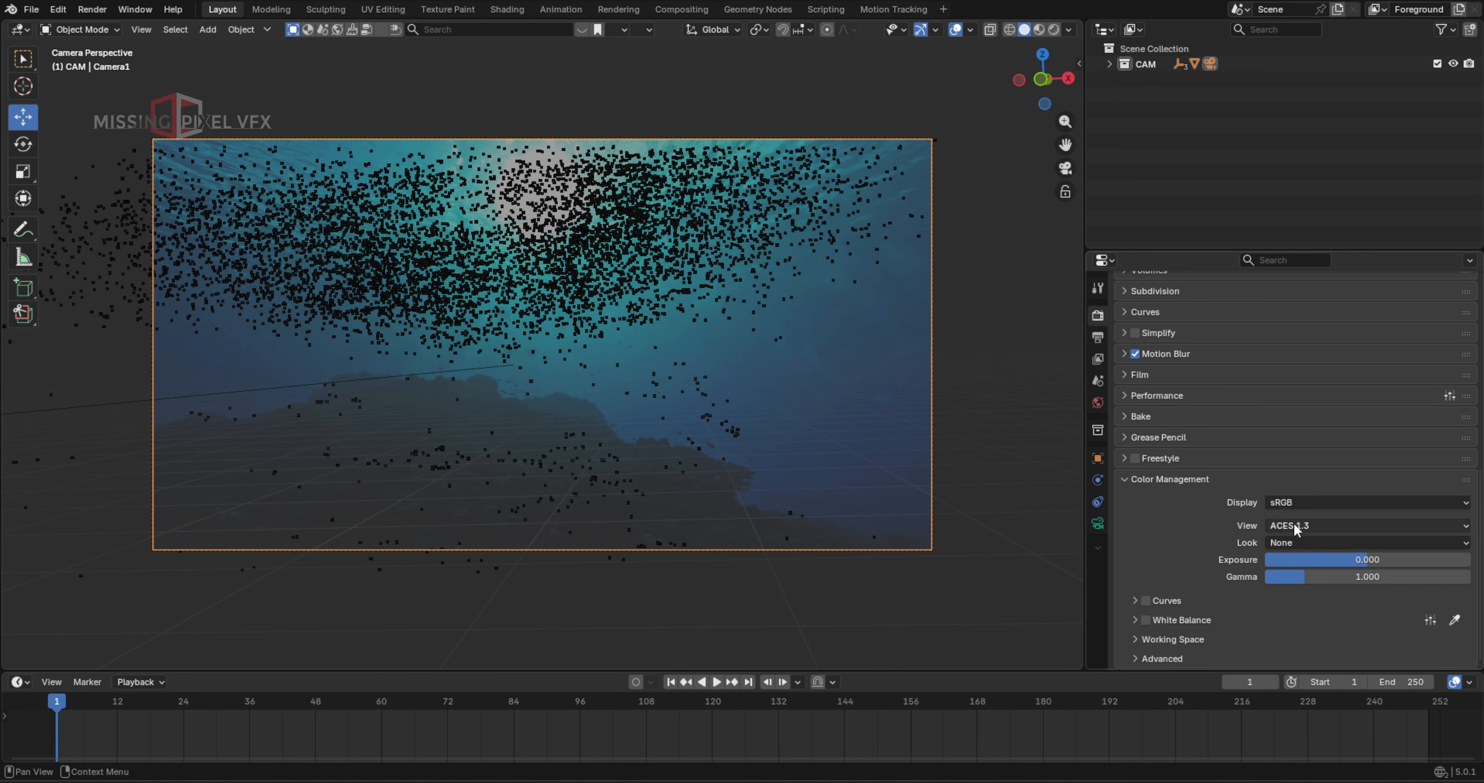
{"action": "left_click", "coordinate": [1293, 525]}
{"action": "left_click", "coordinate": [1296, 565]}
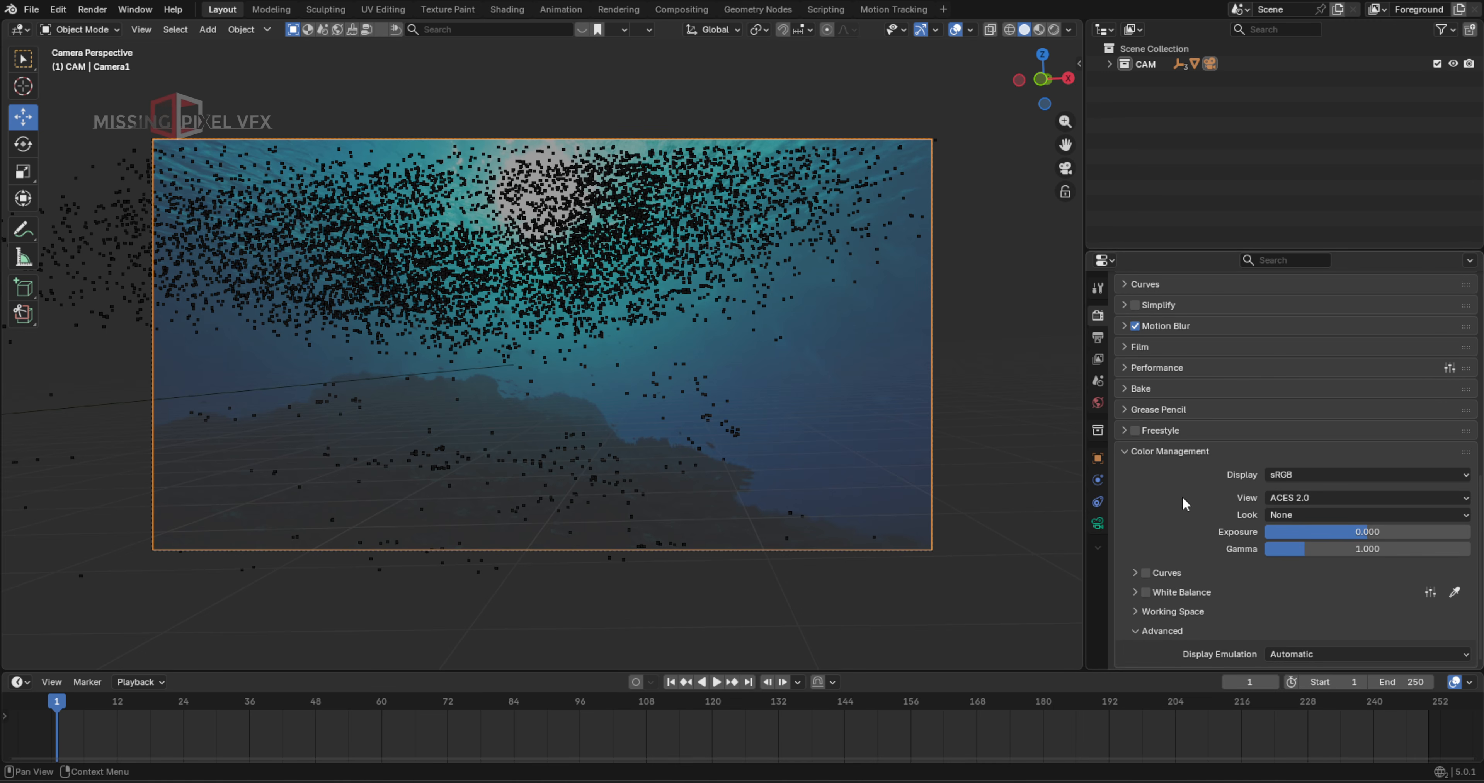
Set the file working space in colour management to ACEScg and save the project
{"action": "left_click", "coordinate": [1169, 633]}
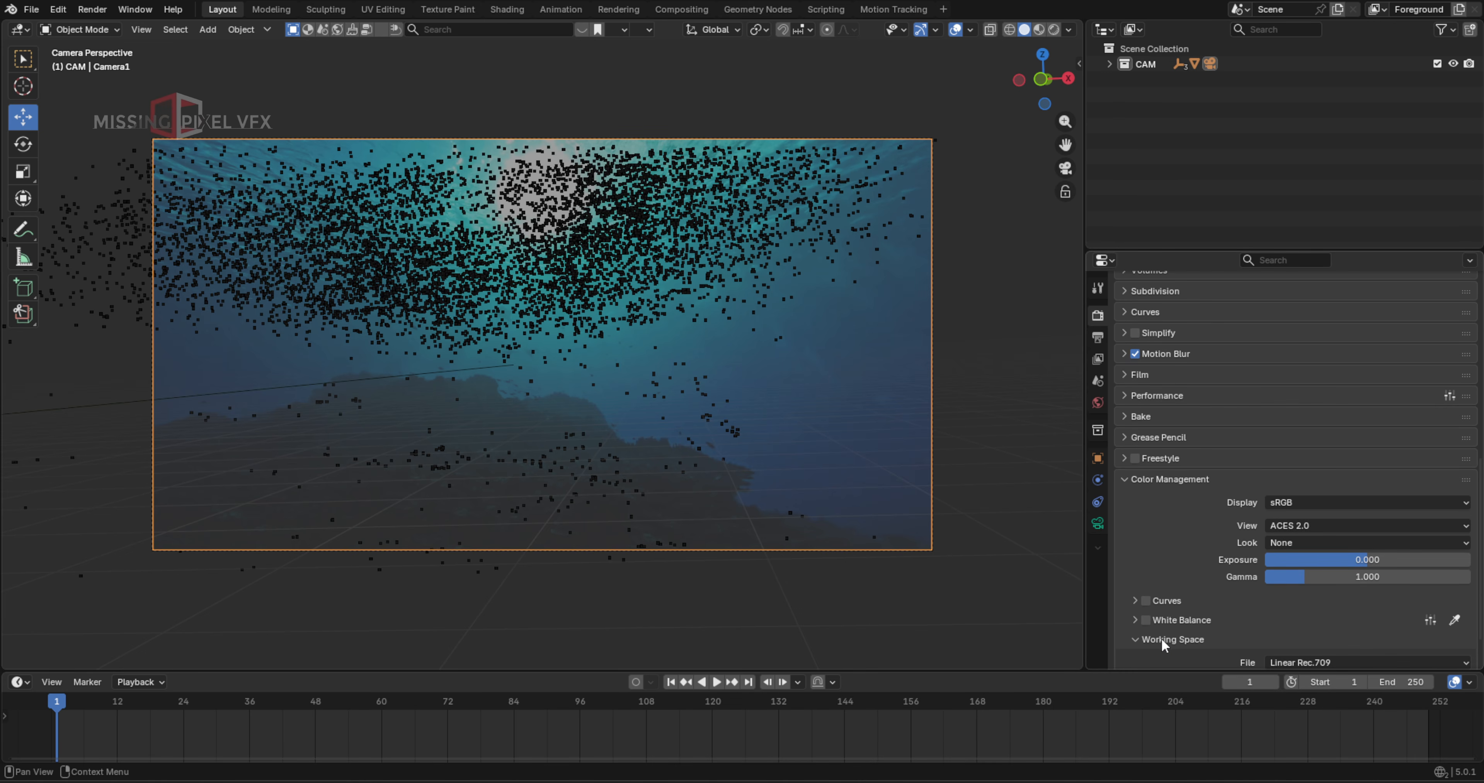
{"action": "left_click", "coordinate": [1162, 637]}
{"action": "left_click", "coordinate": [1290, 617]}
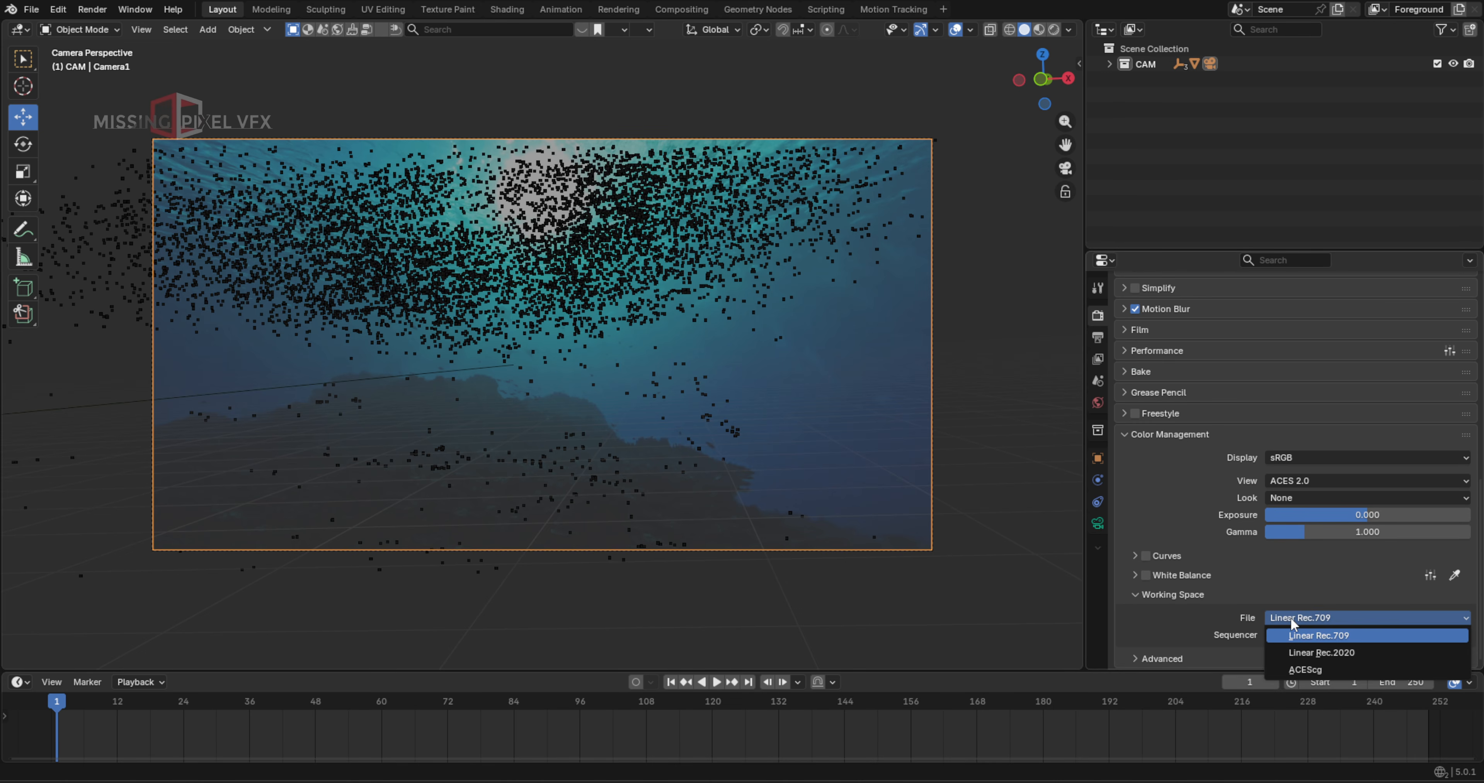
{"action": "left_click", "coordinate": [1296, 667]}
{"action": "left_click", "coordinate": [691, 451]}
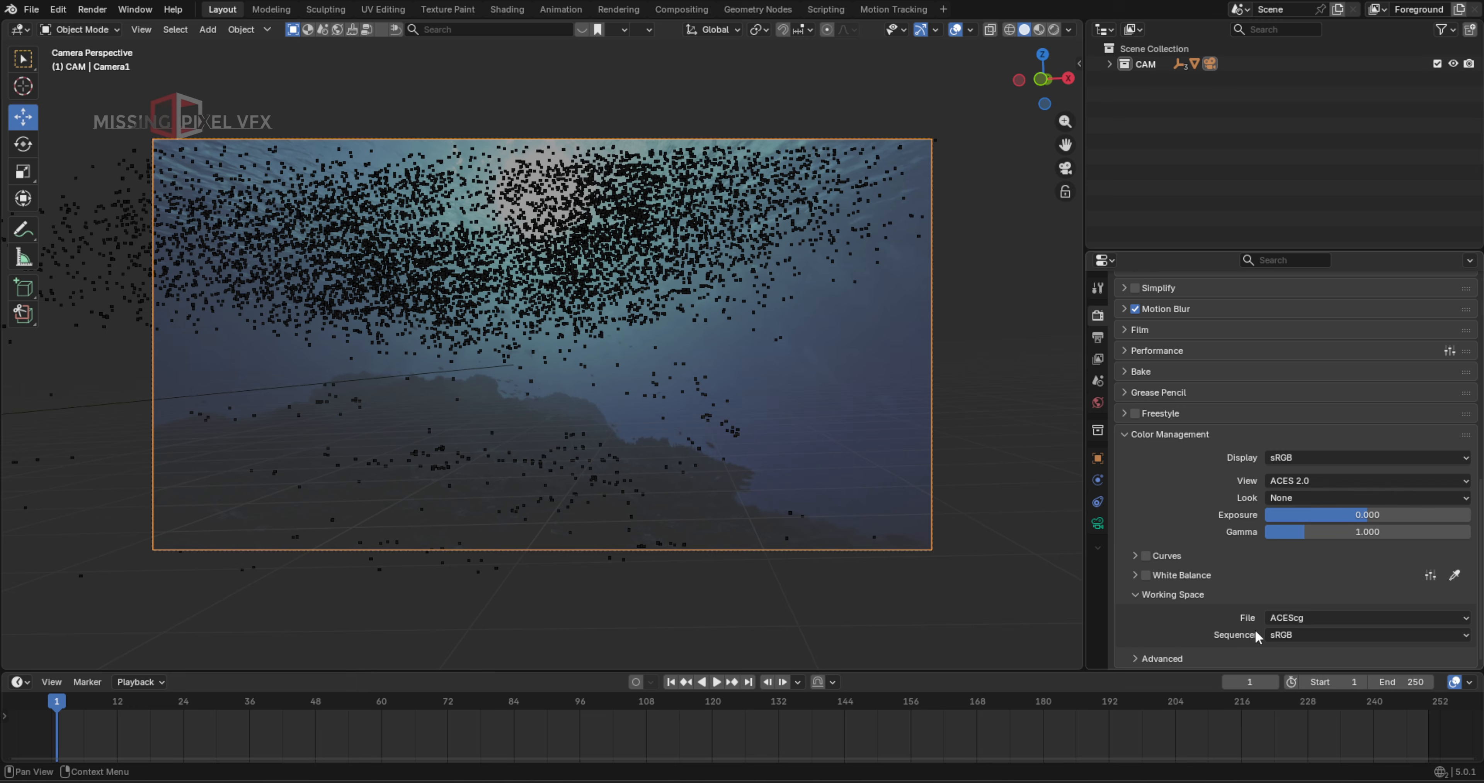
{"action": "left_click", "coordinate": [1310, 635]}
{"action": "left_click", "coordinate": [1194, 429]}
{"action": "left_click", "coordinate": [960, 431]}
{"action": "key", "text": "ctrl+s"}
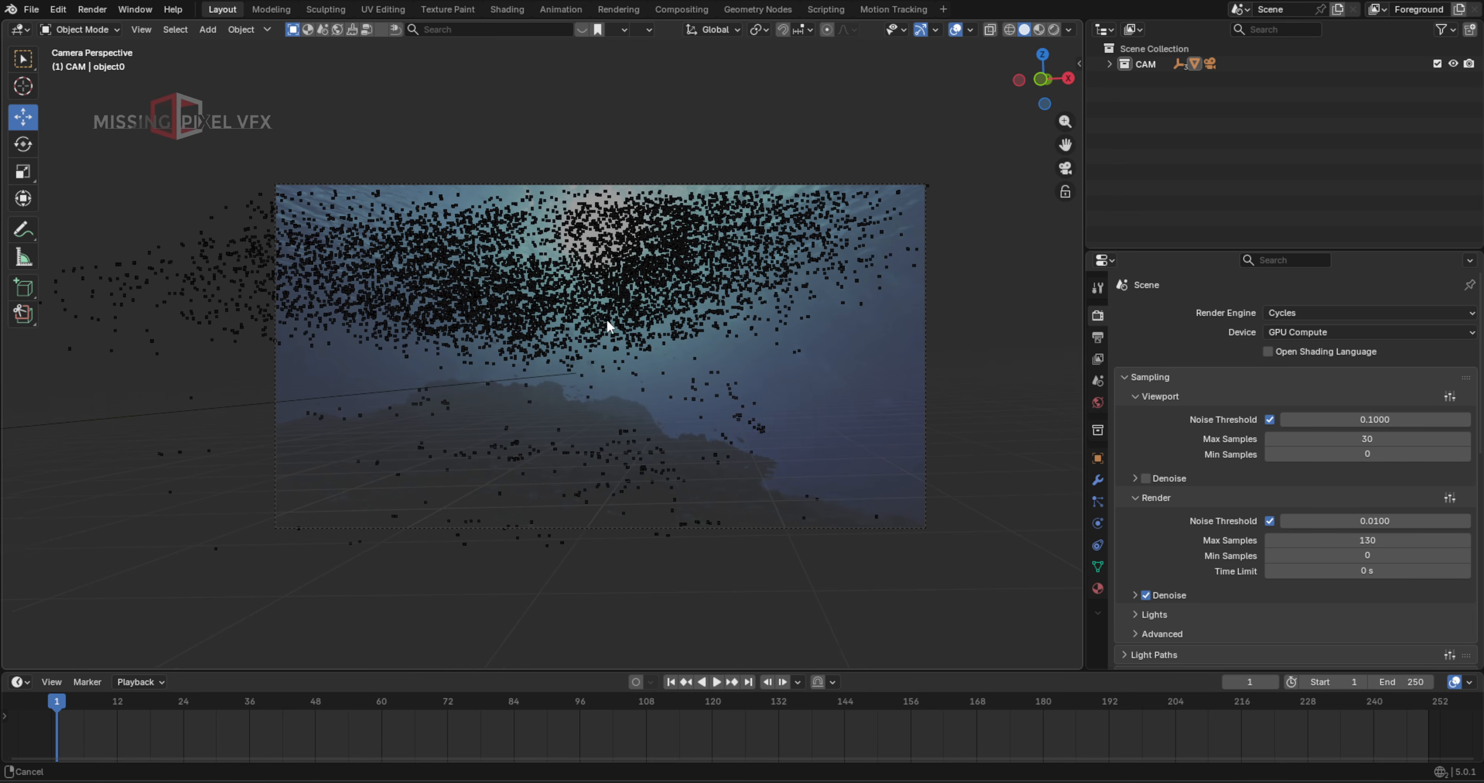
Snap the 3D cursor to selected point-cloud vertices along the ridge of the dark rock, then leave Edit Mode and deselect everything
{"action": "scroll", "coordinate": [481, 398], "scroll_direction": "up", "scroll_amount": 1}
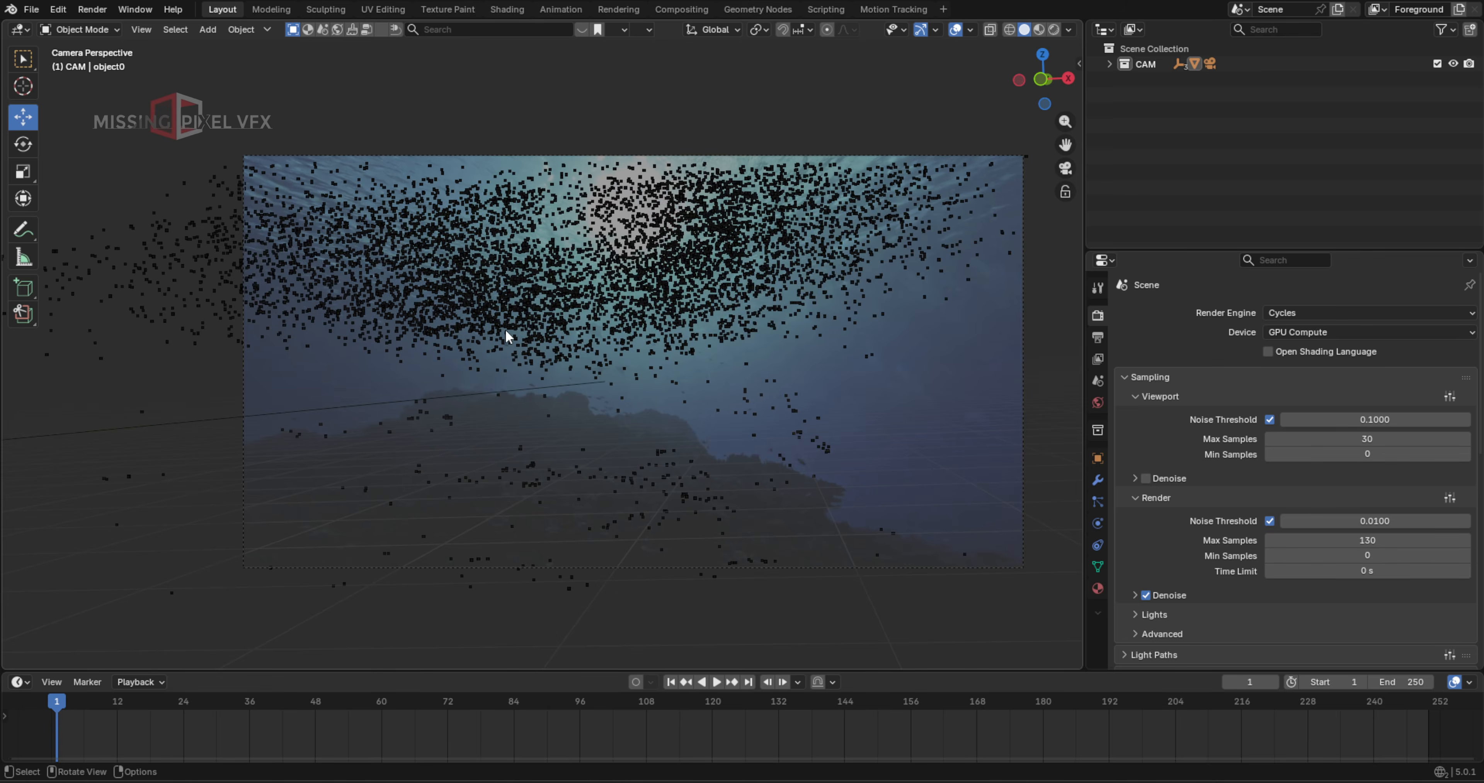
{"action": "left_click", "coordinate": [512, 305]}
{"action": "key", "text": "Tab"}
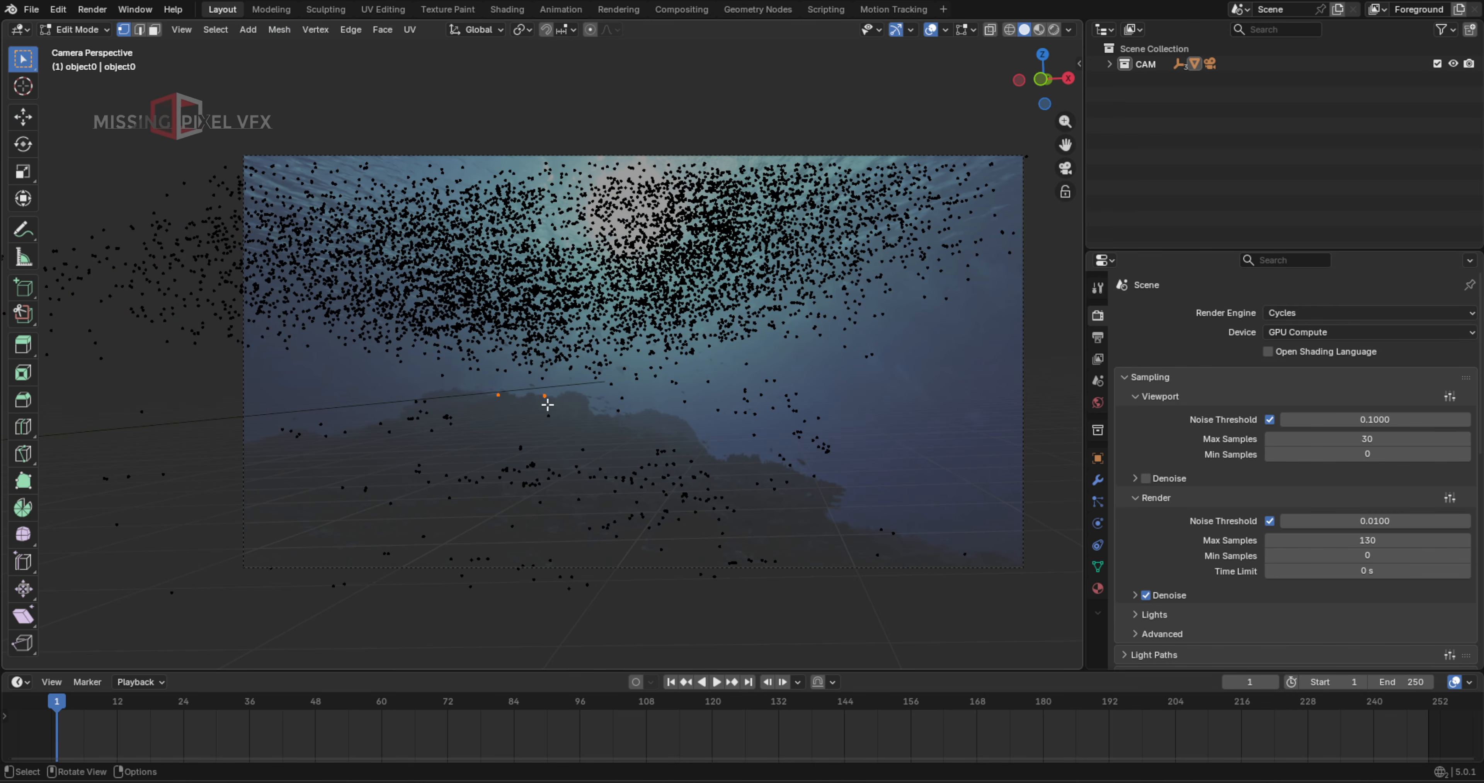
{"action": "key", "text": "shift+s"}
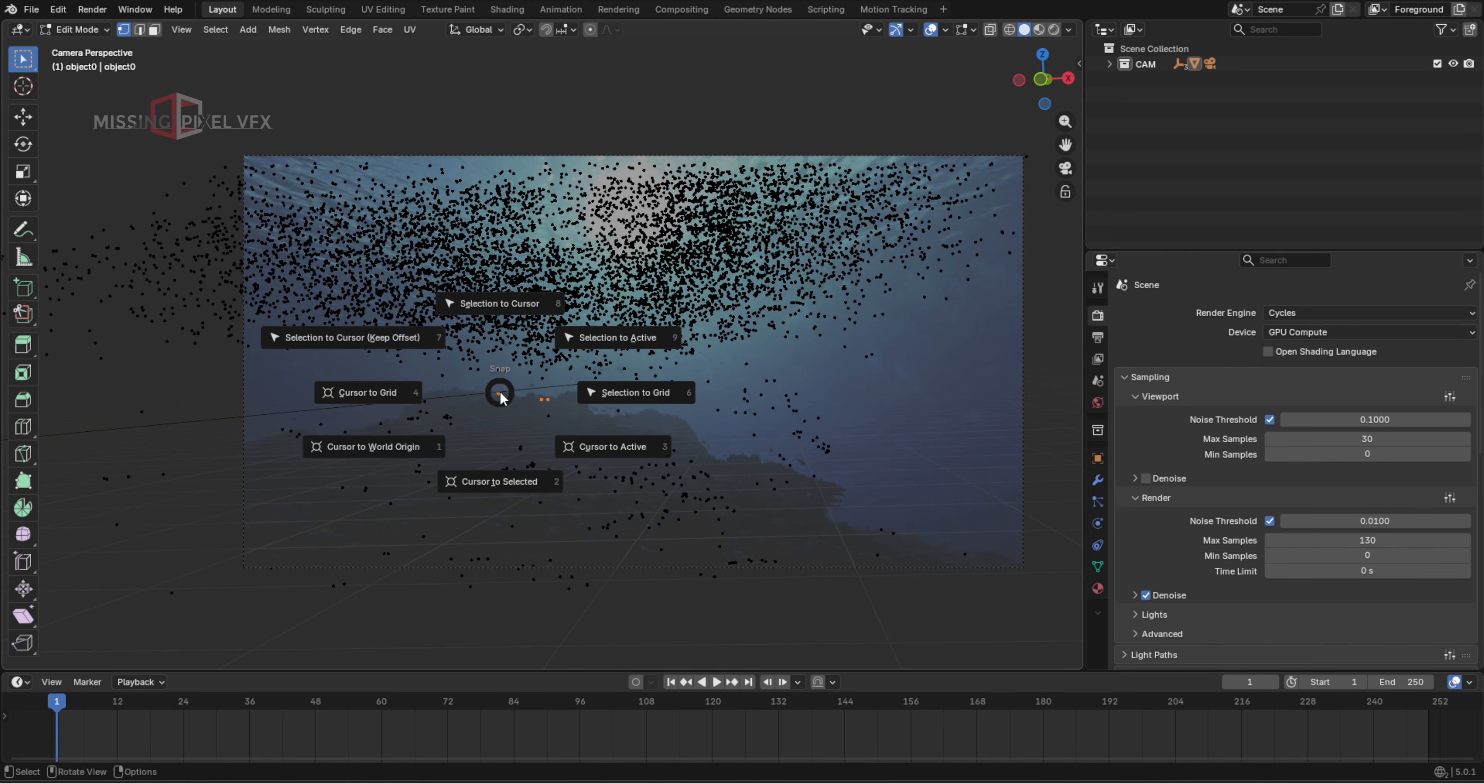
{"action": "left_click", "coordinate": [504, 487]}
{"action": "key", "text": "Tab"}
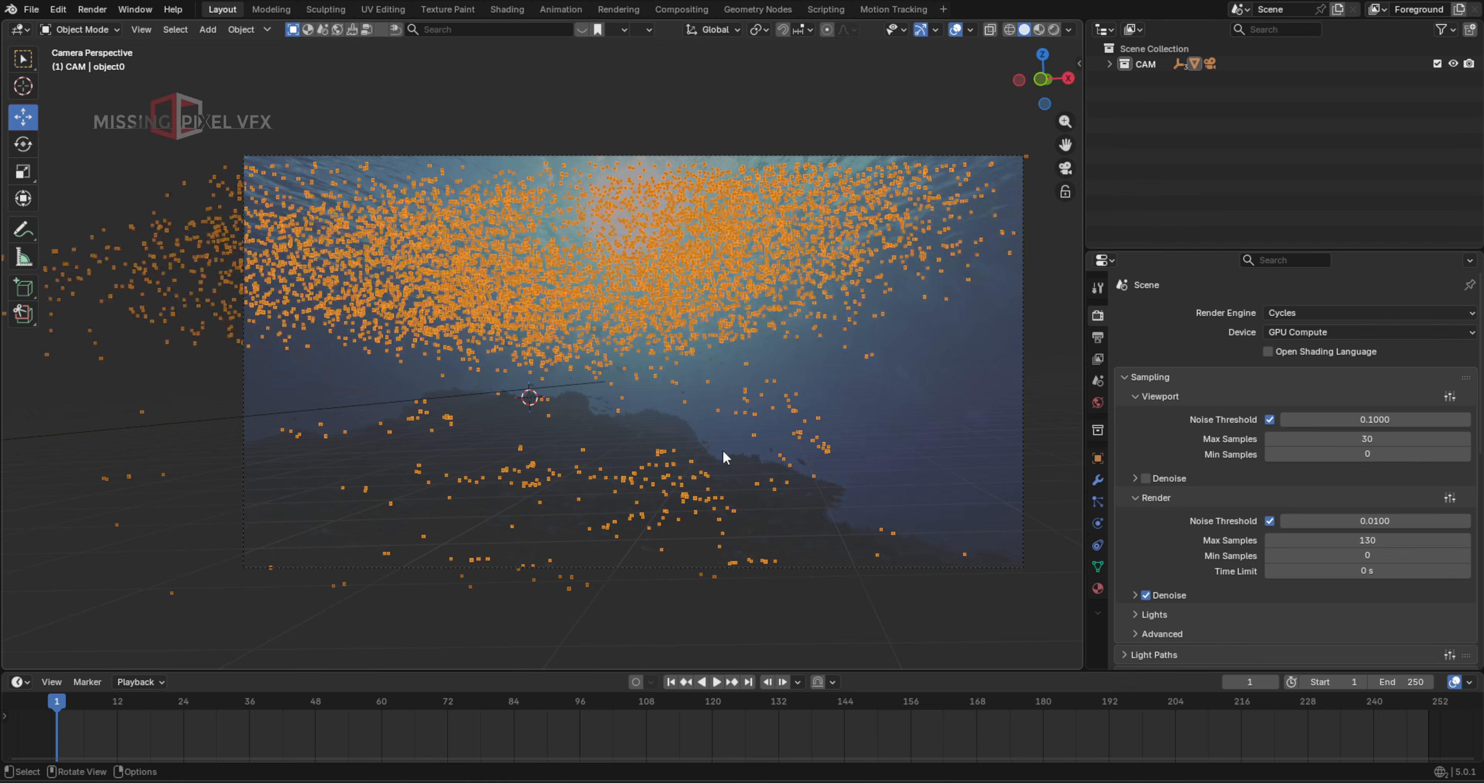
{"action": "key", "text": "alt+a"}
{"action": "key", "text": "shift+s"}
{"action": "key", "text": "Escape"}
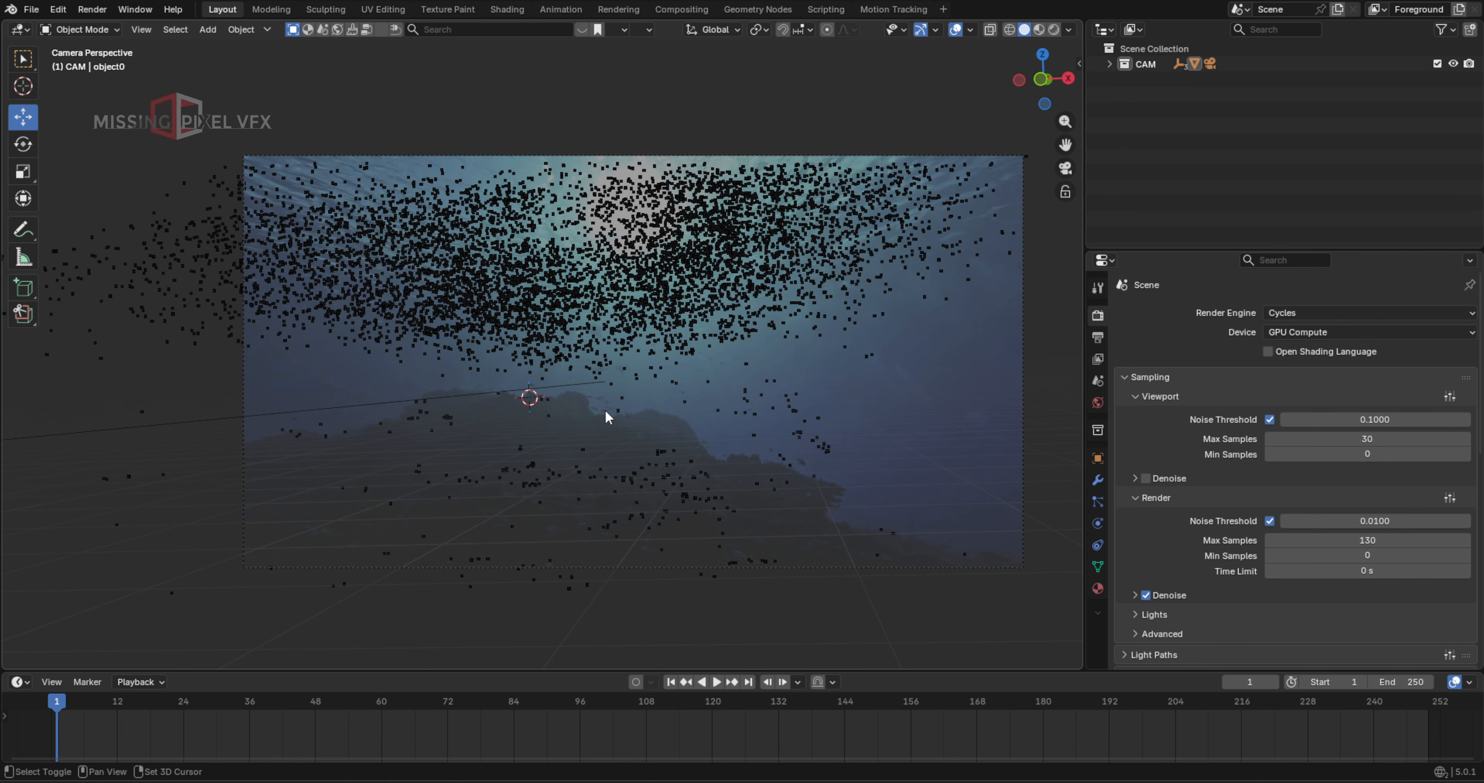
Add a cube at the 3D cursor and scale it up to a large block on the rock
{"action": "key", "text": "shift+a"}
{"action": "mouse_move", "coordinate": [605, 409]}
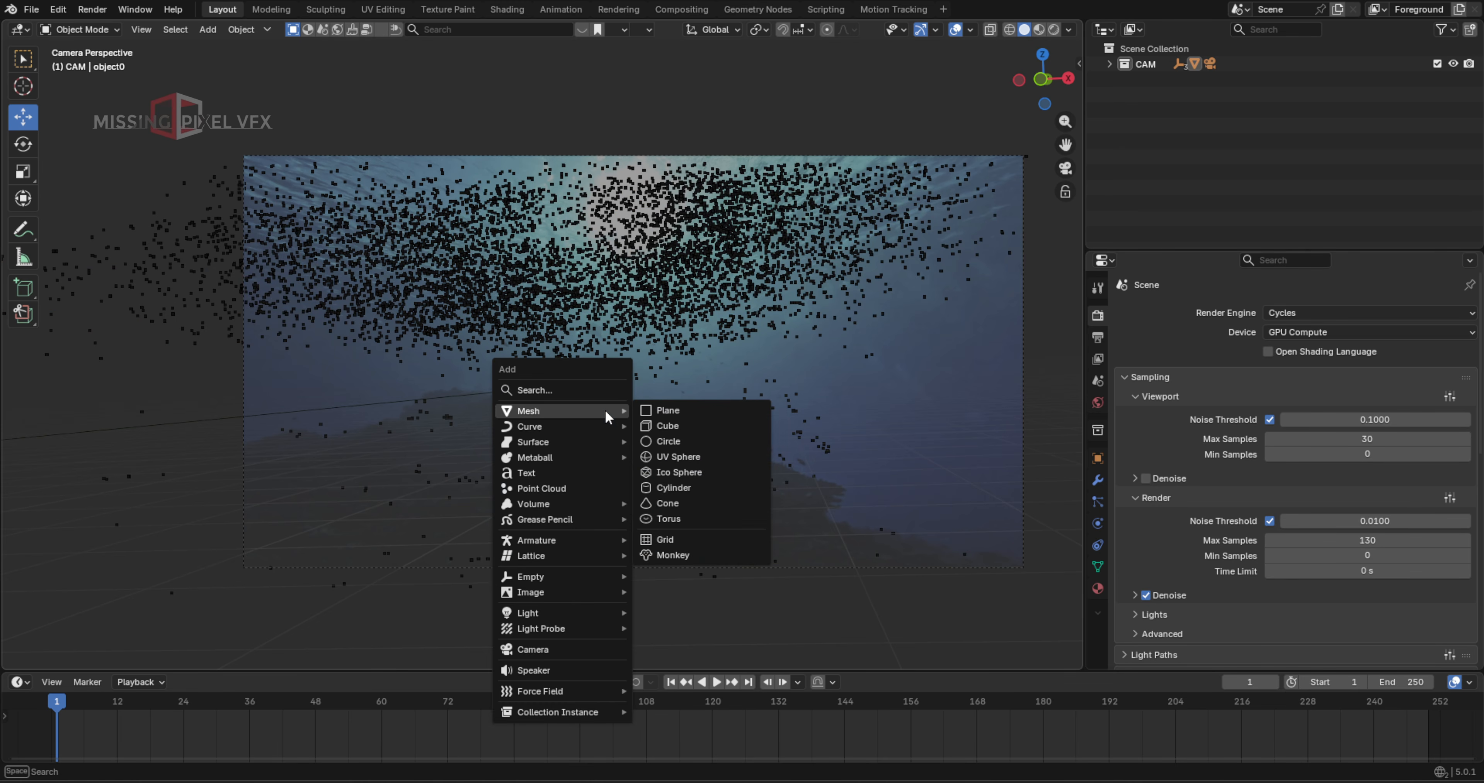
{"action": "left_click", "coordinate": [662, 426]}
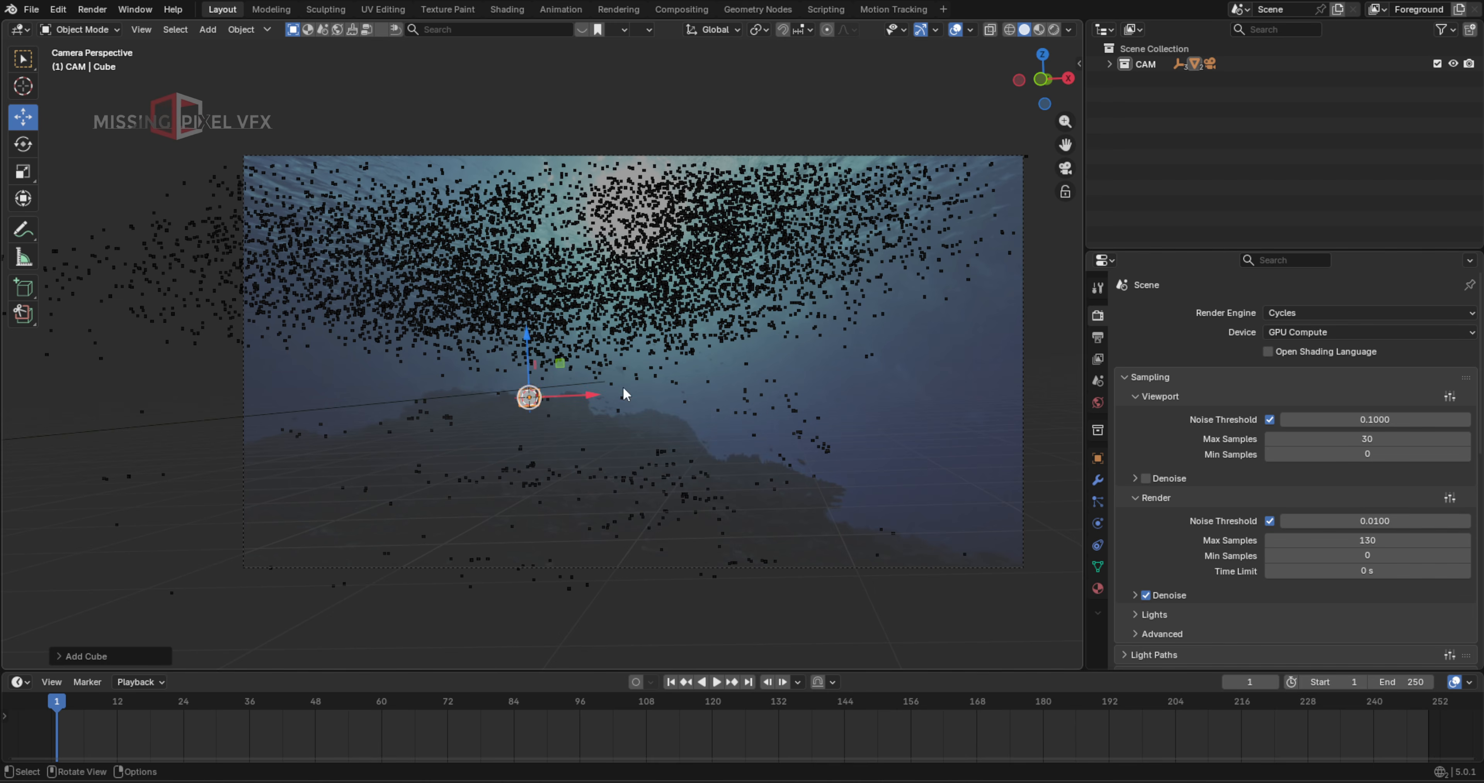
{"action": "key", "text": "s"}
{"action": "left_click", "coordinate": [947, 303]}
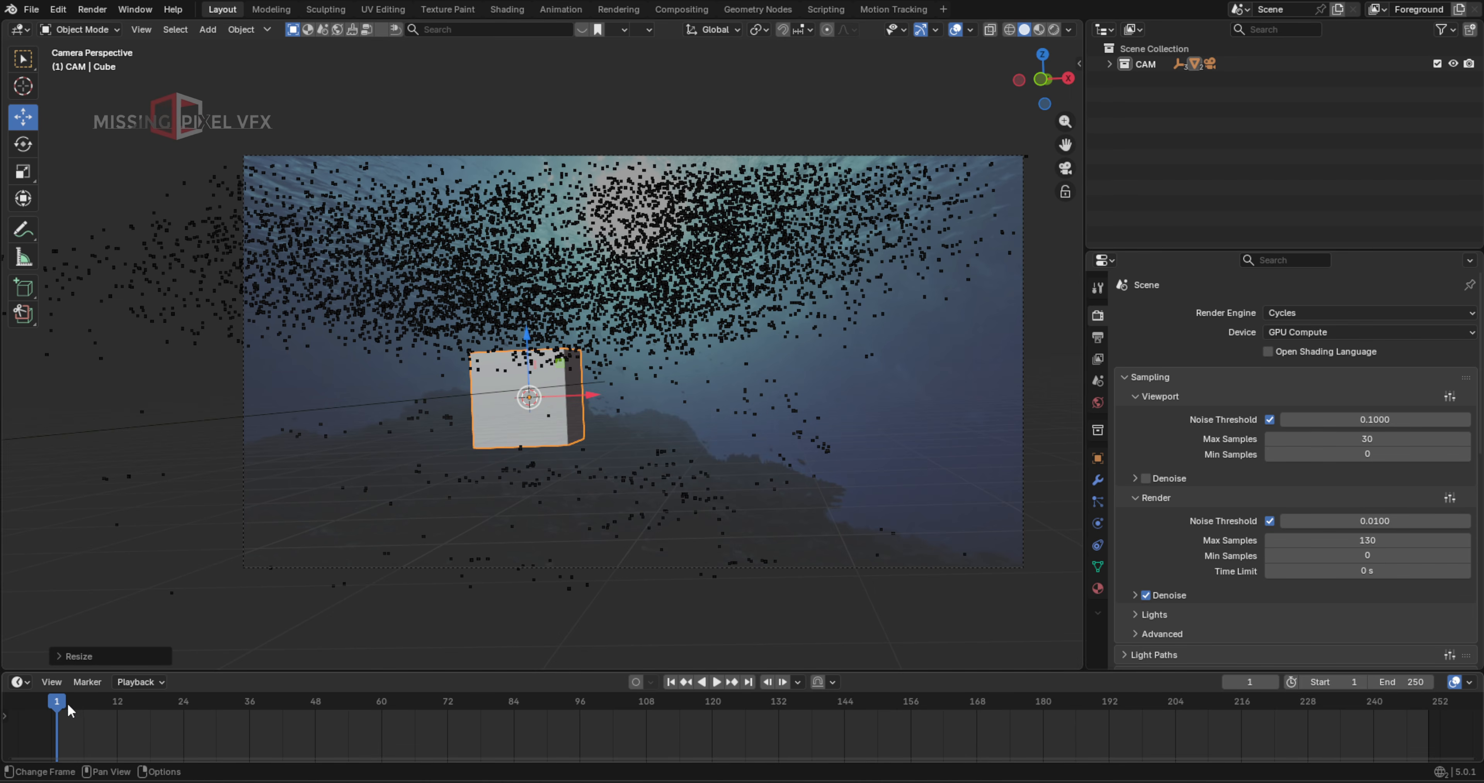
Play and scrub the footage to frame 42 to check the cube's tracking, and lower the cube along Z onto the rock
{"action": "key", "text": "space"}
{"action": "left_click_drag", "start_coordinate": [623, 693], "coordinate": [282, 703]}
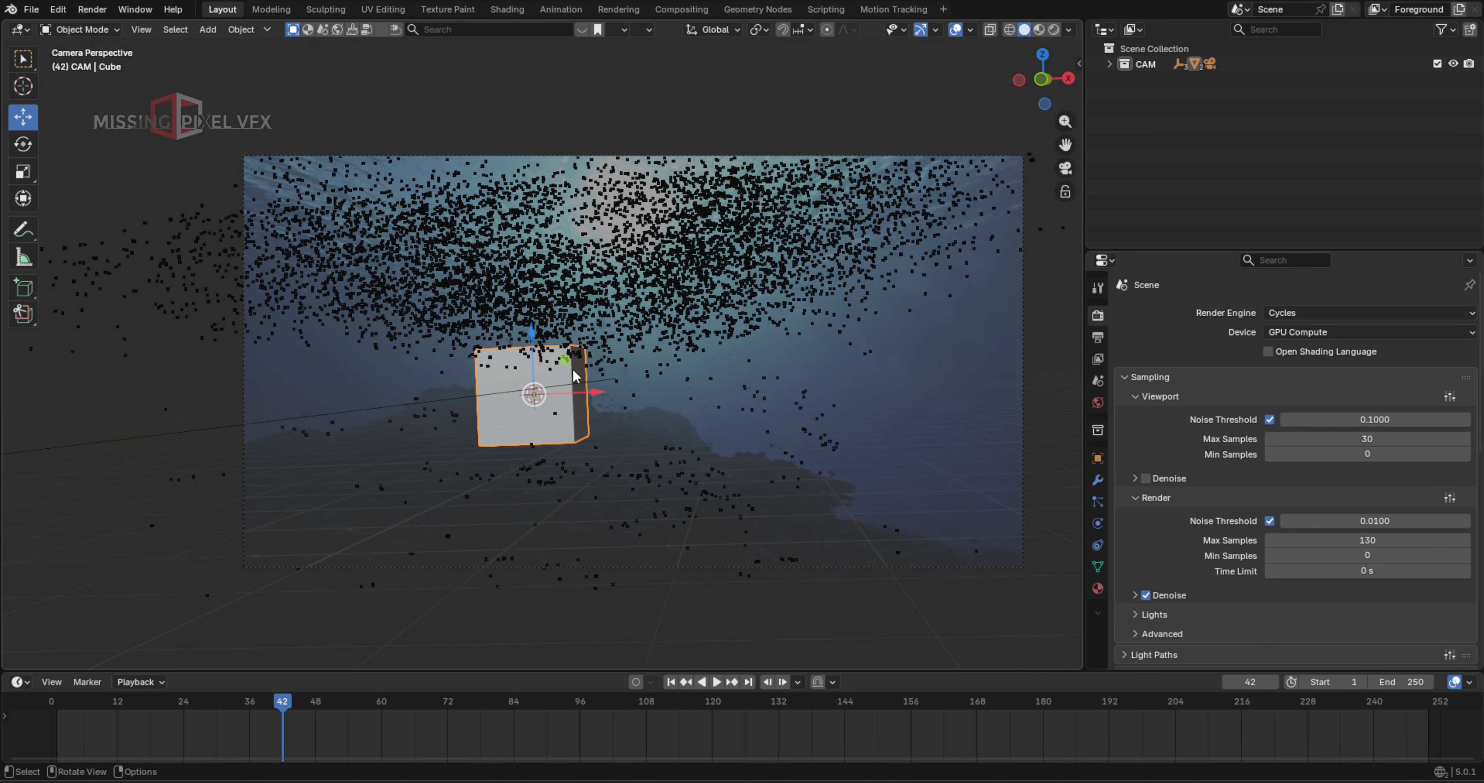
{"action": "left_click_drag", "start_coordinate": [531, 334], "coordinate": [596, 422]}
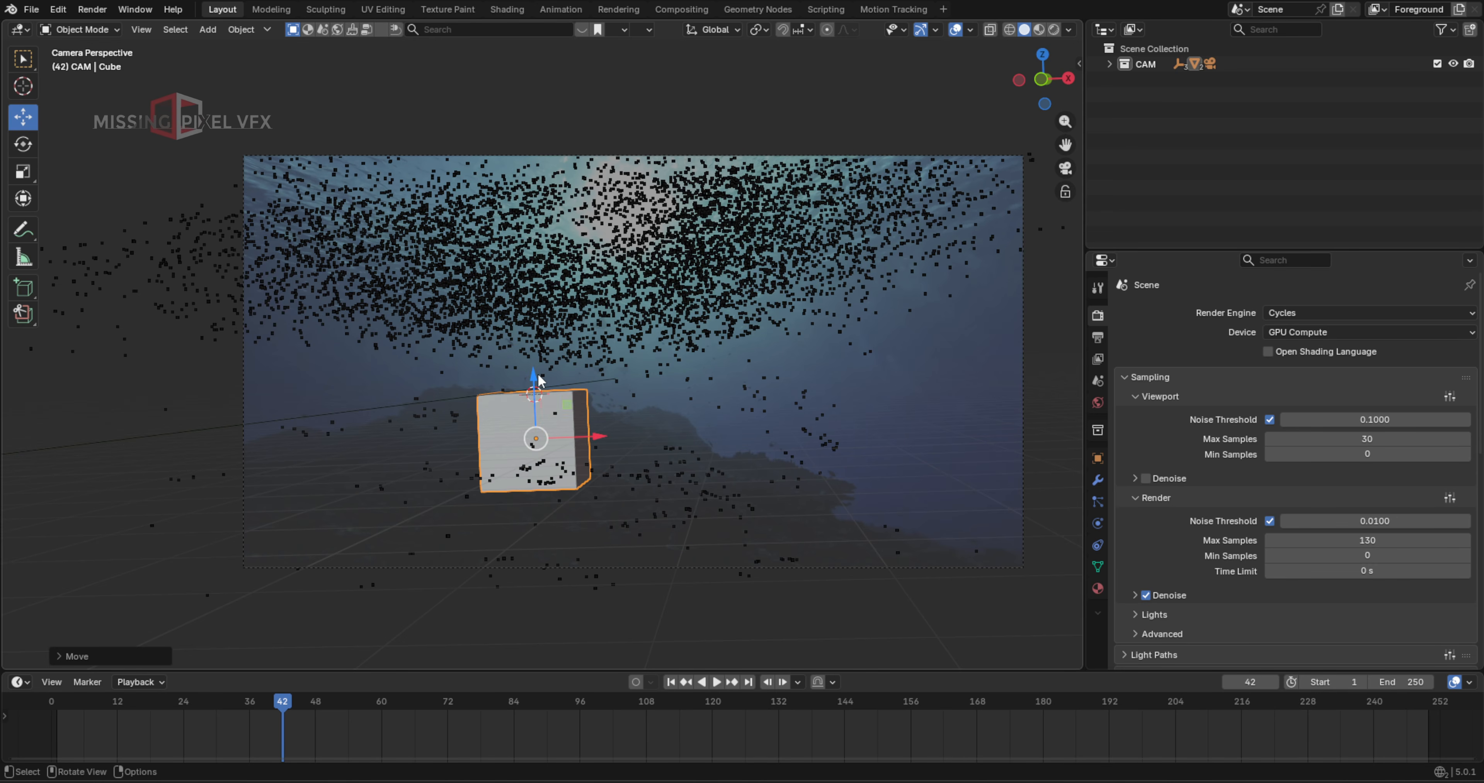
{"action": "left_click_drag", "start_coordinate": [534, 374], "coordinate": [532, 384]}
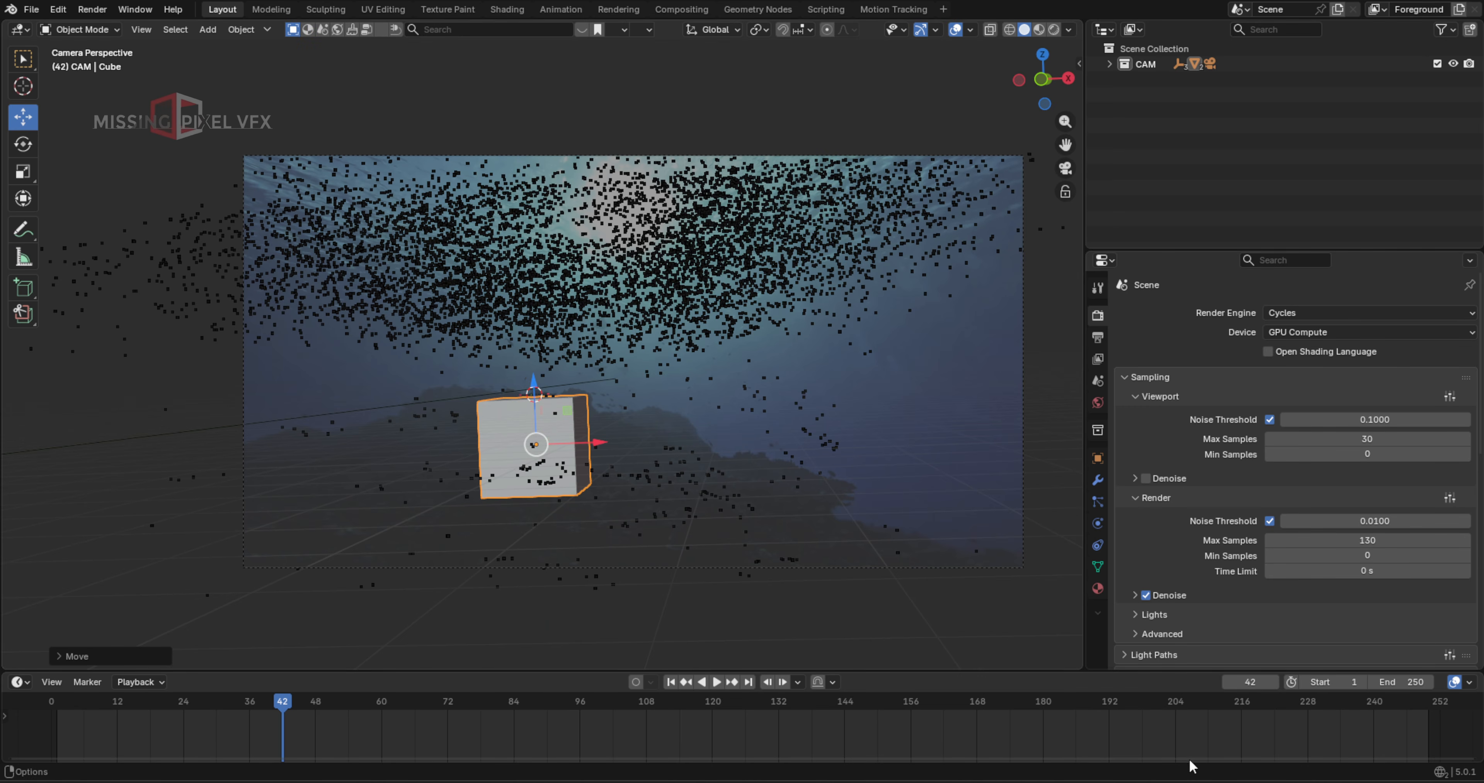
Switch to the other Blender file and examine the arch, seated Hanuman statue, mace and temple models
{"action": "left_click", "coordinate": [1250, 712]}
{"action": "scroll", "coordinate": [715, 330], "scroll_direction": "down", "scroll_amount": 3}
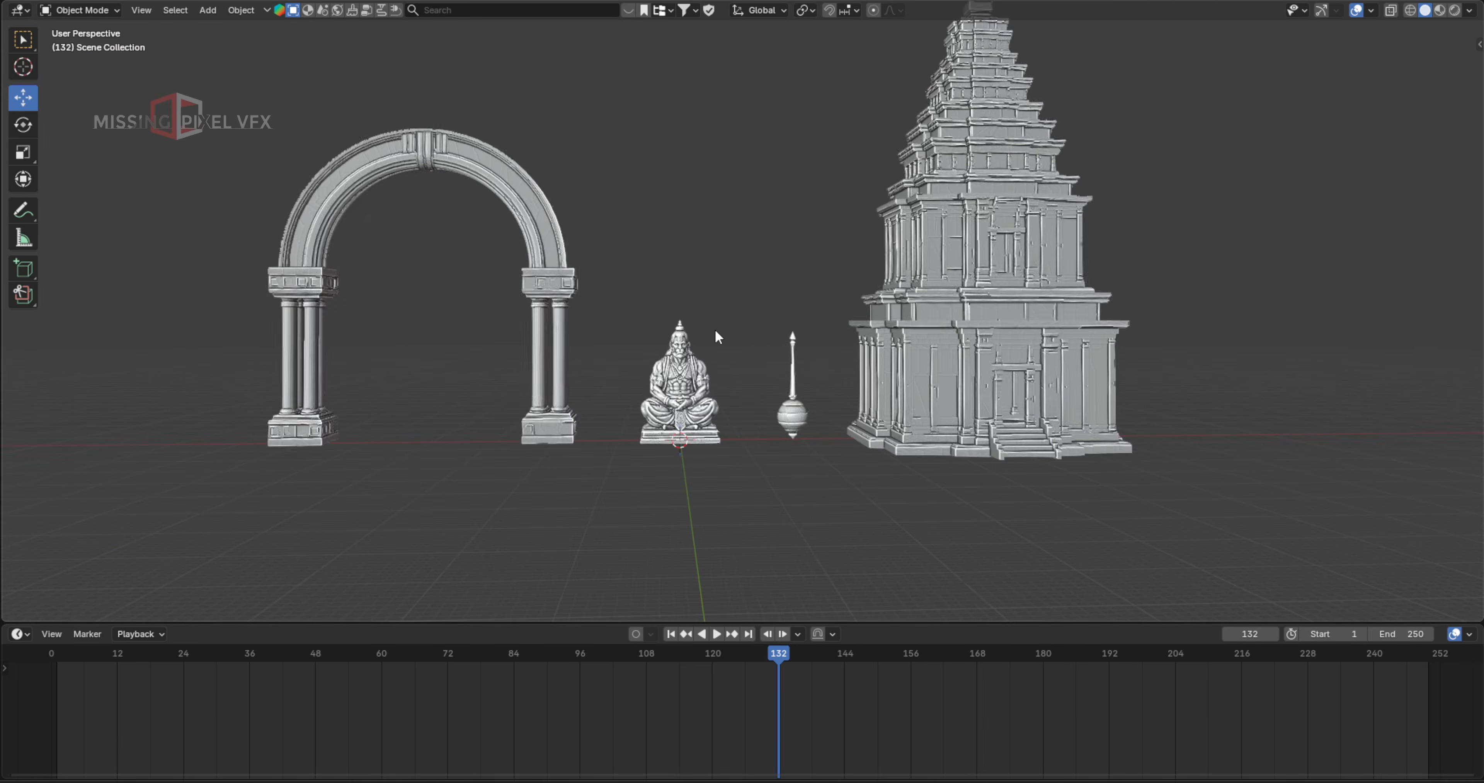
{"action": "key", "text": "ctrl+space"}
{"action": "middle_click_drag", "start_coordinate": [709, 387], "coordinate": [709, 343]}
{"action": "left_click", "coordinate": [571, 320]}
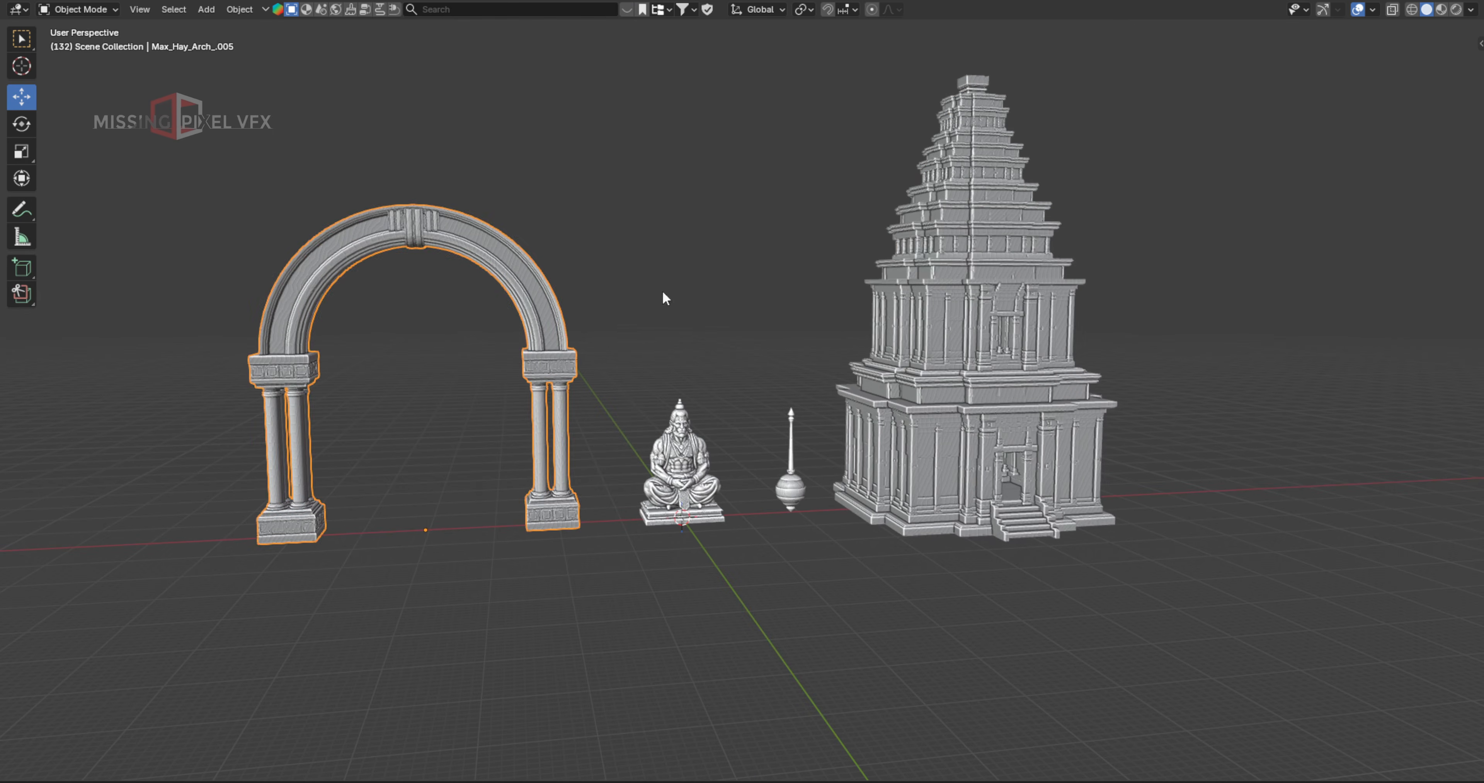
{"action": "left_click", "coordinate": [967, 244], "text": "shift"}
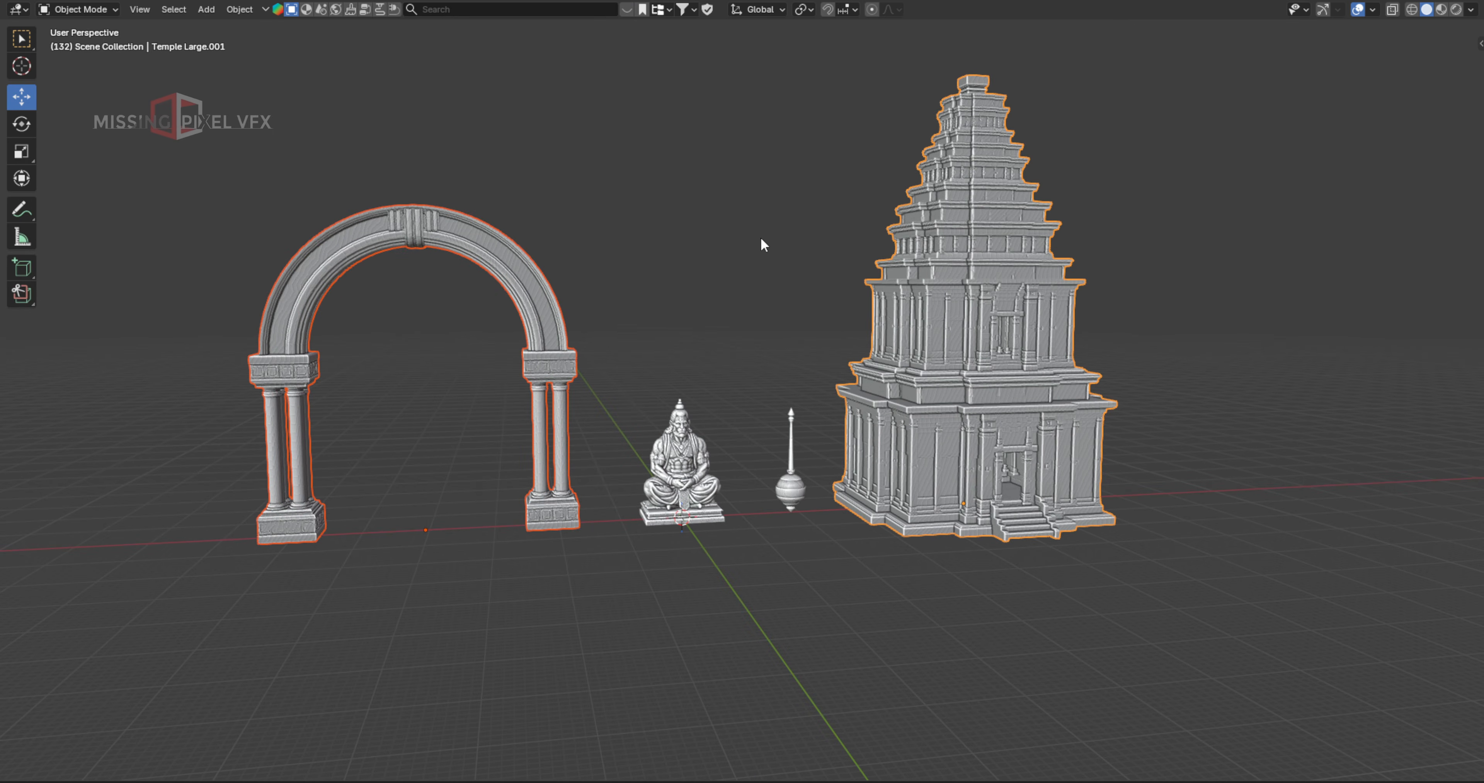
{"action": "scroll", "coordinate": [701, 475], "scroll_direction": "up", "scroll_amount": 5}
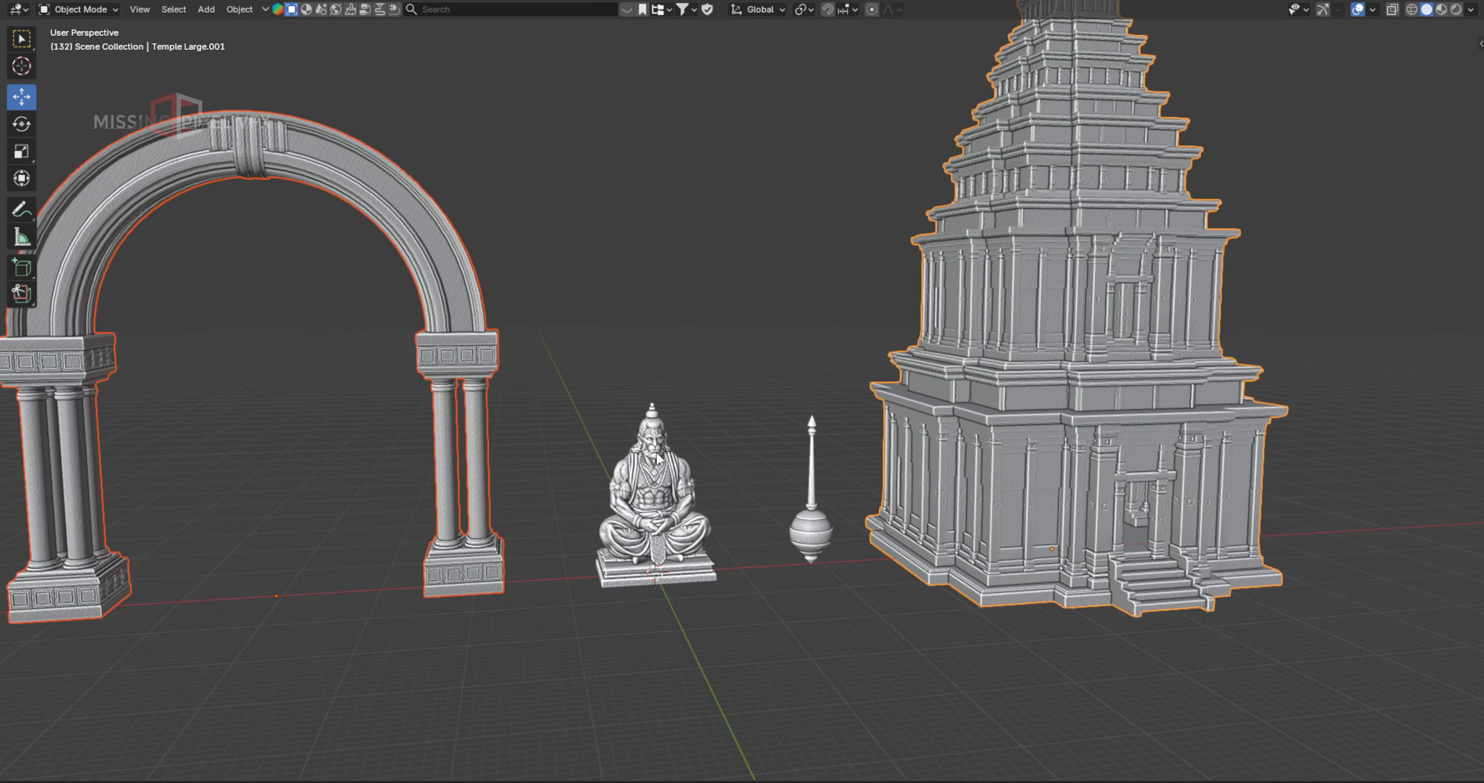
{"action": "left_click_drag", "start_coordinate": [550, 348], "coordinate": [860, 675]}
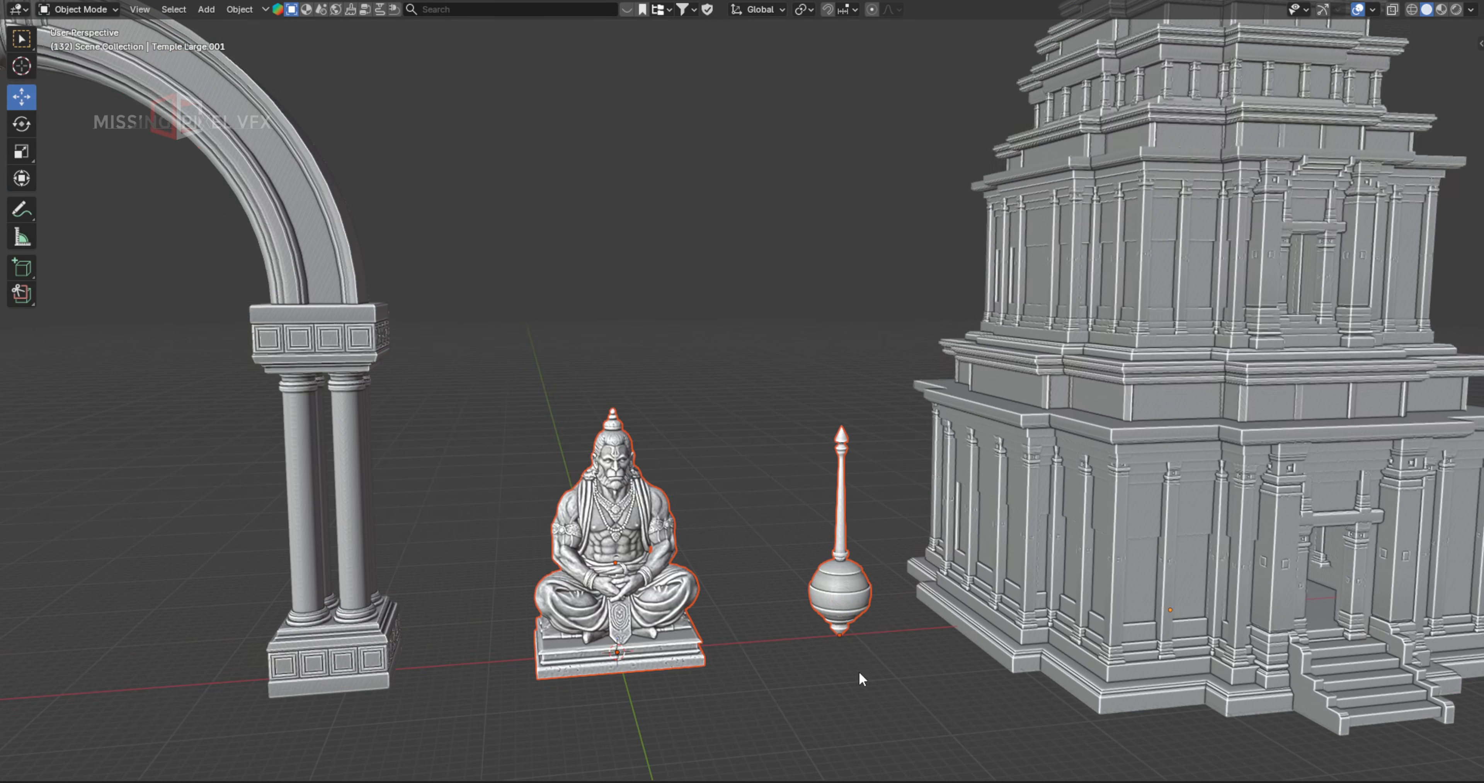
{"action": "middle_click_drag", "start_coordinate": [710, 420], "coordinate": [768, 334], "text": "shift"}
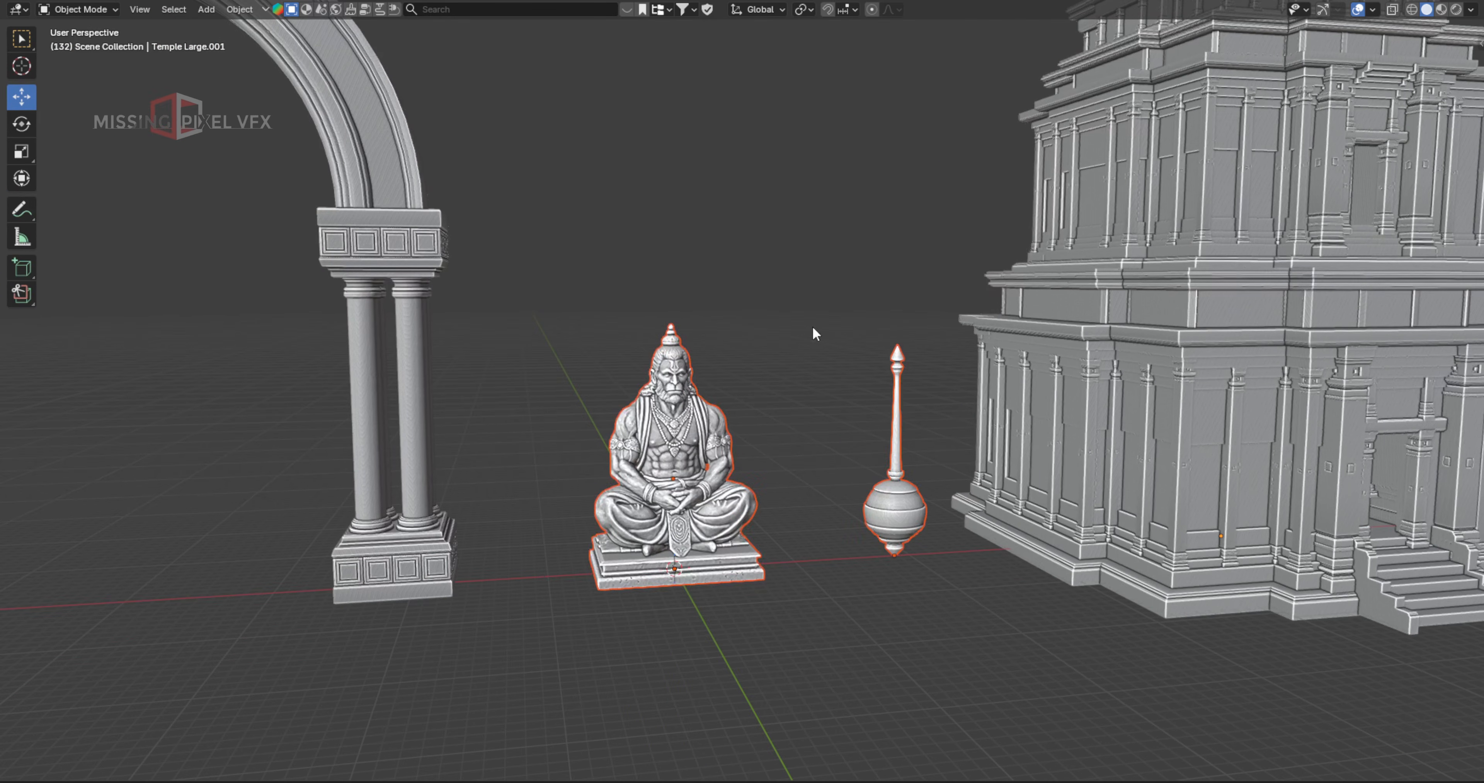
{"action": "left_click", "coordinate": [813, 325]}
{"action": "left_click_drag", "start_coordinate": [561, 264], "coordinate": [761, 613]}
{"action": "left_click", "coordinate": [894, 522]}
{"action": "scroll", "coordinate": [871, 488], "scroll_direction": "down", "scroll_amount": 4}
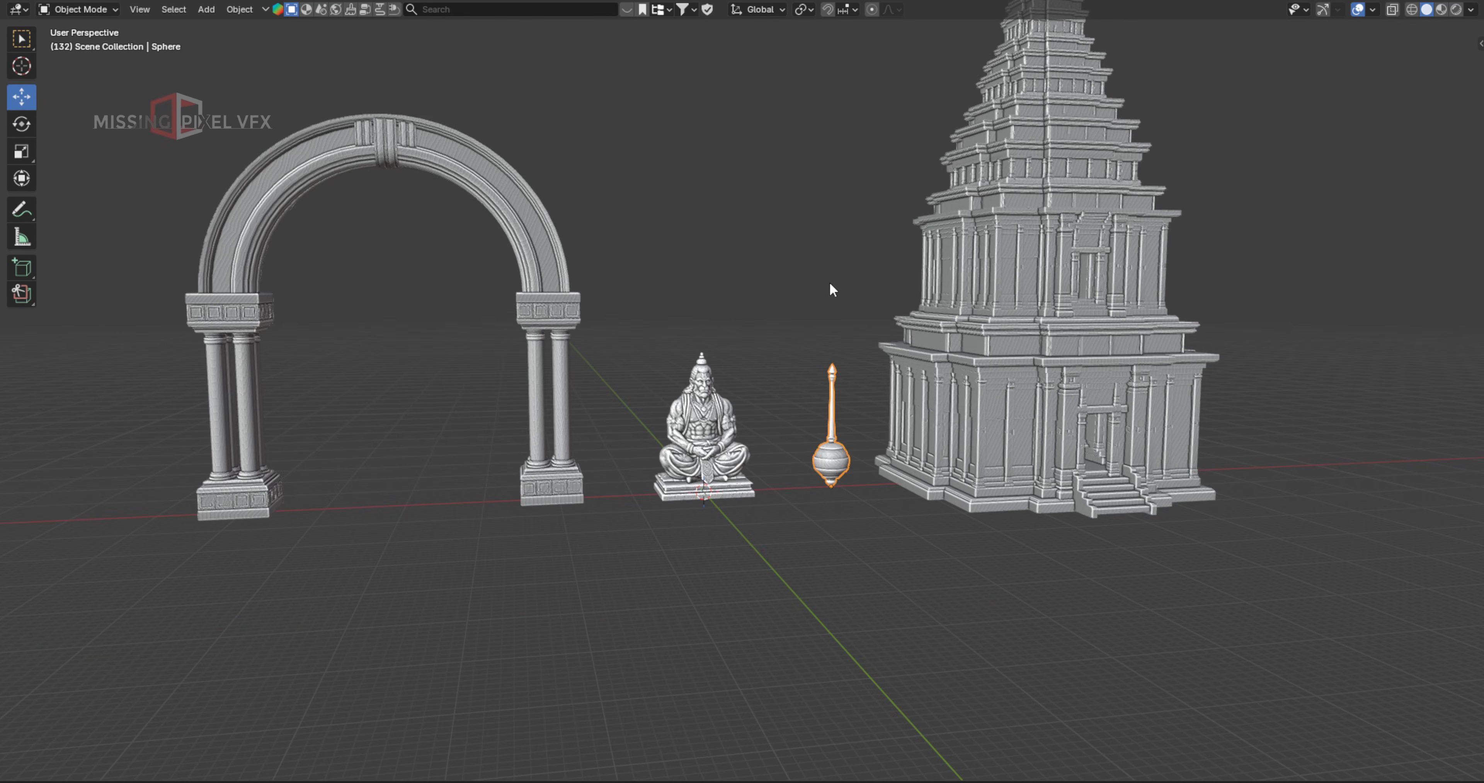
Copy the seated Hanuman statue and paste it into a new collection named Hanuman in the tracked camera scene
{"action": "left_click", "coordinate": [774, 294]}
{"action": "left_click", "coordinate": [712, 458]}
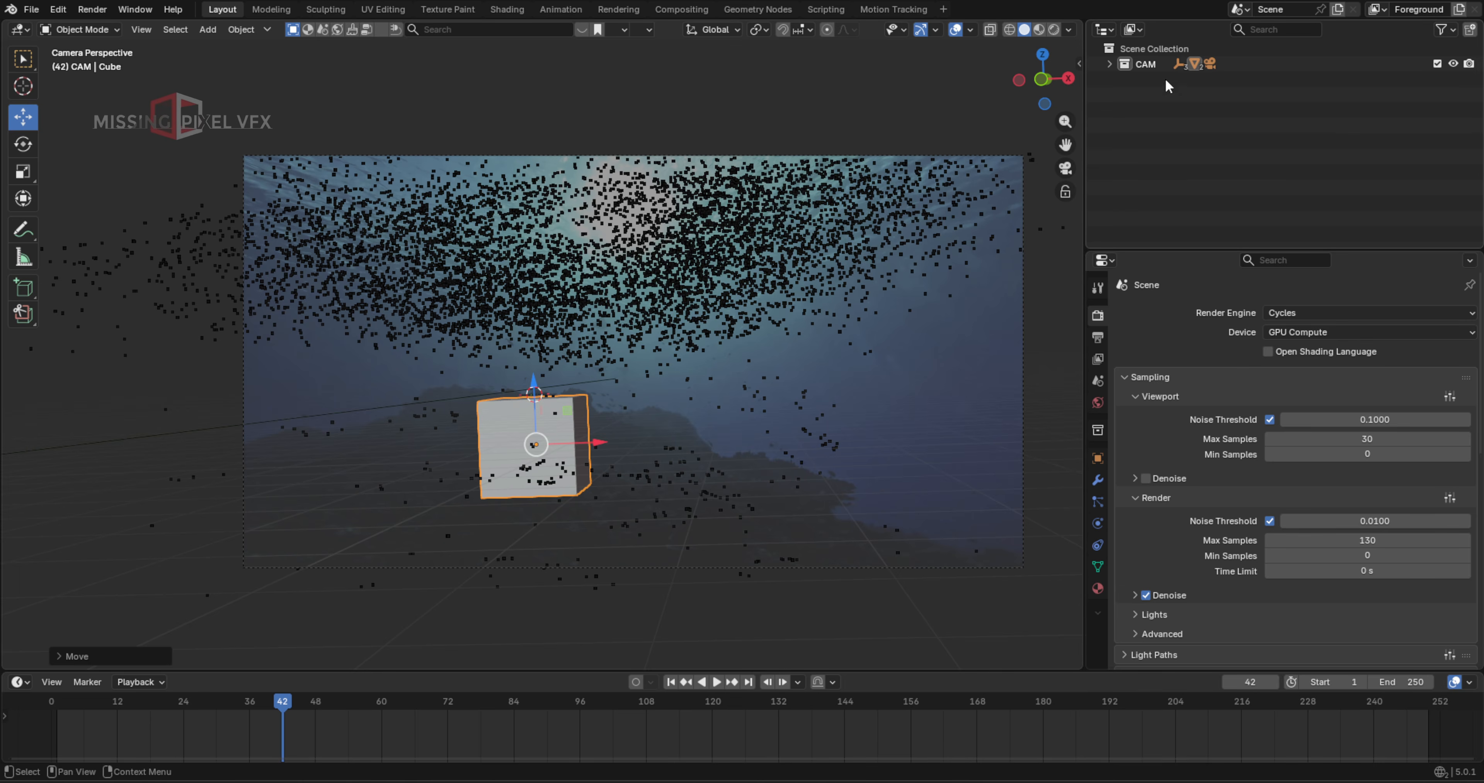
{"action": "left_click", "coordinate": [1470, 29]}
{"action": "double_click", "coordinate": [1178, 79]}
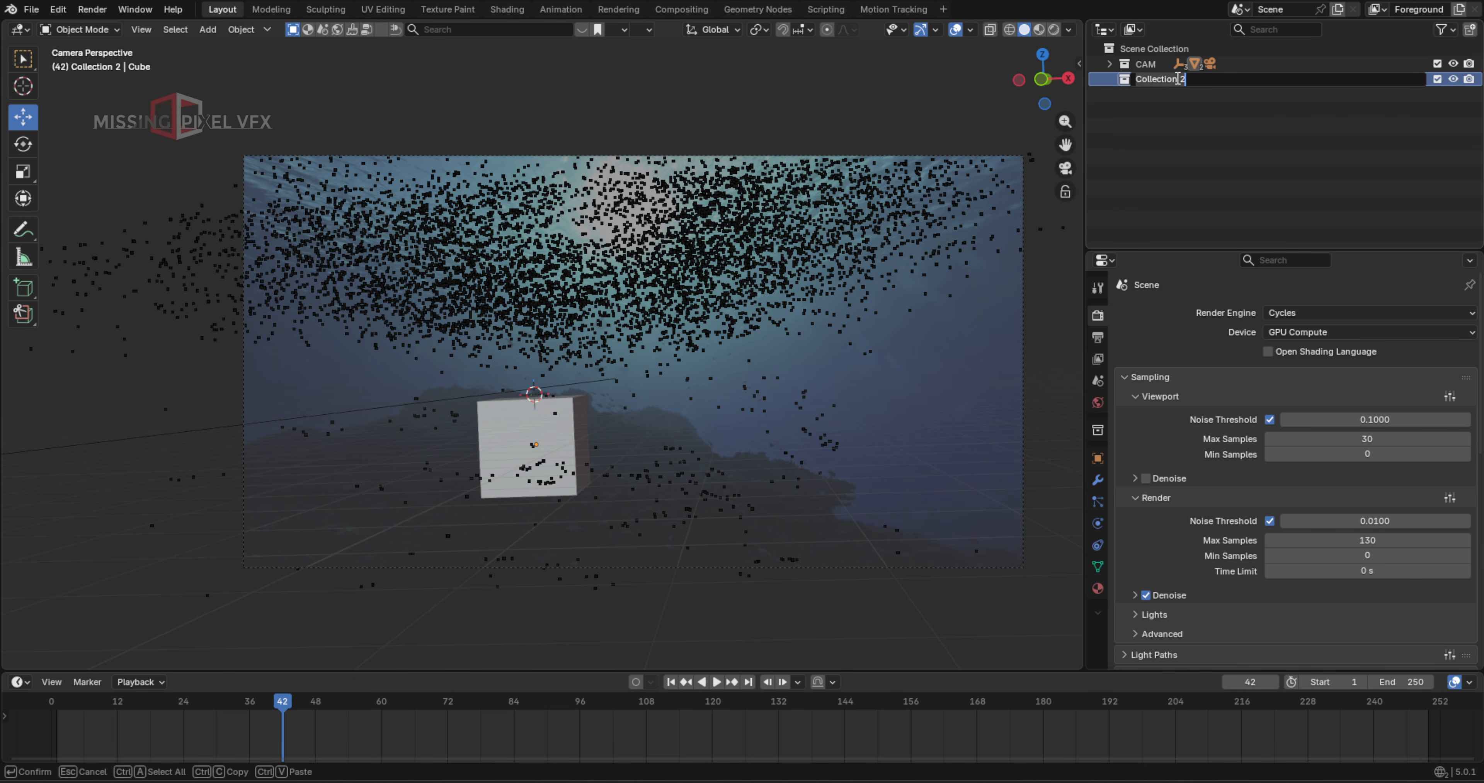
{"action": "type", "text": "Hanujm,man"}
{"action": "key", "text": "Return"}
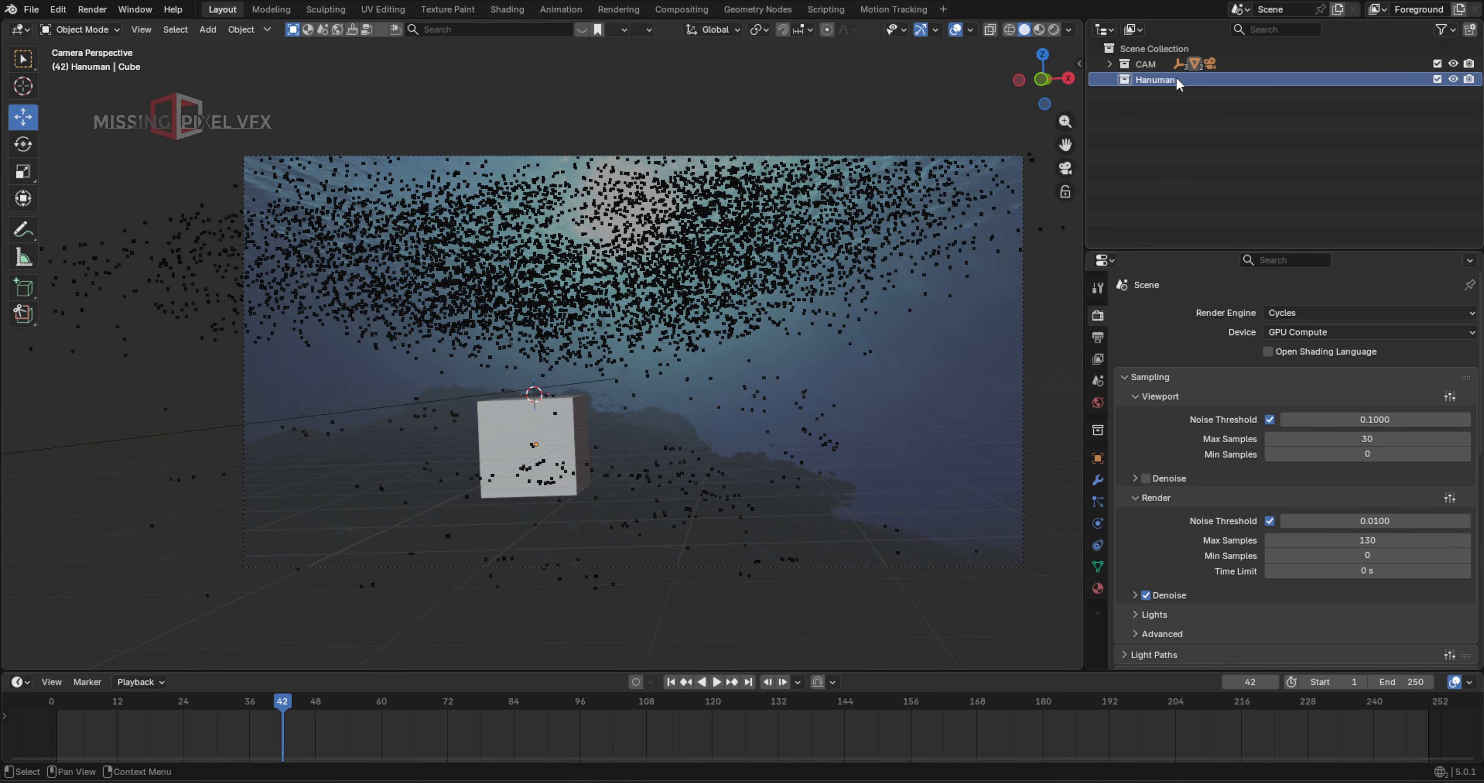
{"action": "key", "text": "ctrl+v"}
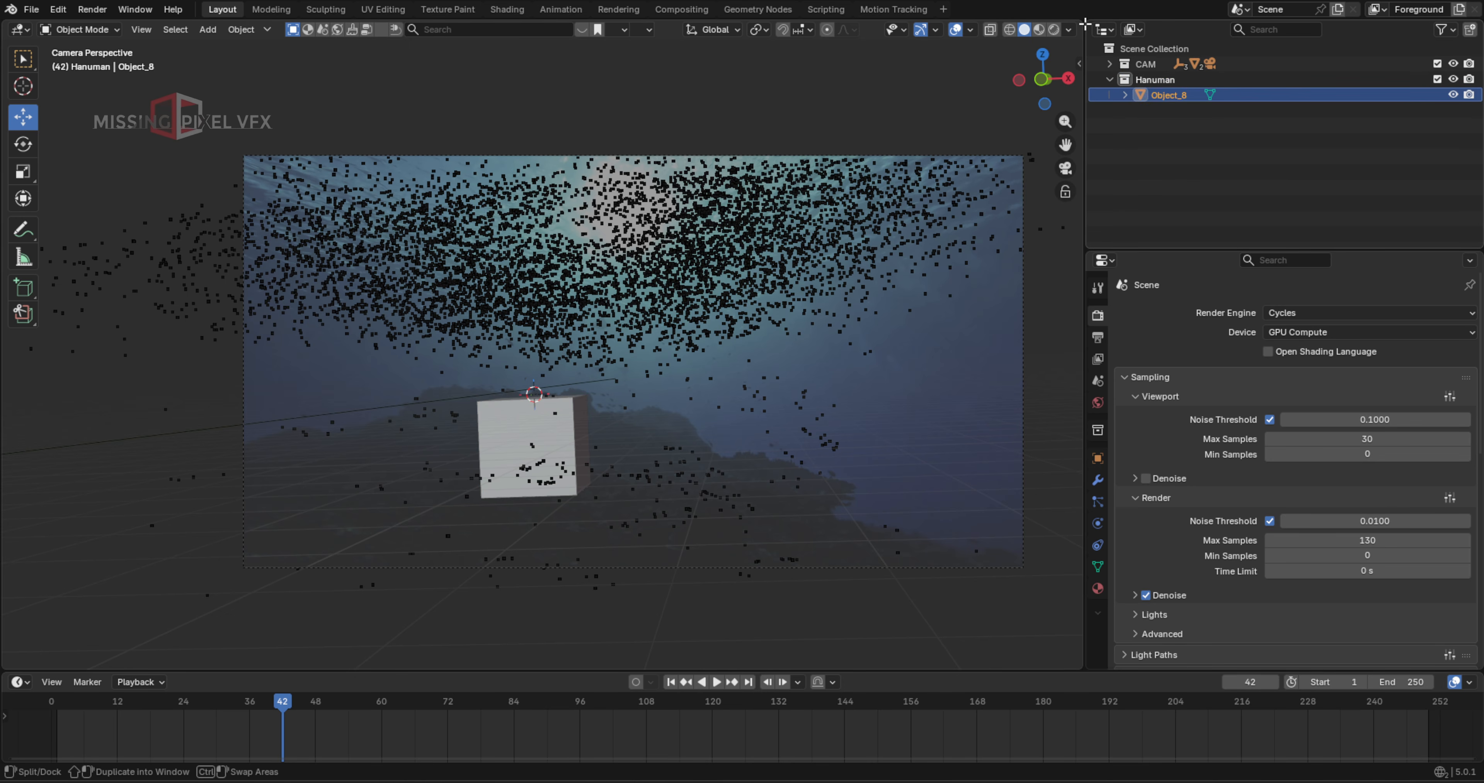
Split the 3D viewport in two and show the statue, point cloud and camera from the top in the second view
{"action": "left_click_drag", "start_coordinate": [1079, 26], "coordinate": [518, 104]}
{"action": "middle_click_drag", "start_coordinate": [552, 38], "coordinate": [766, 524]}
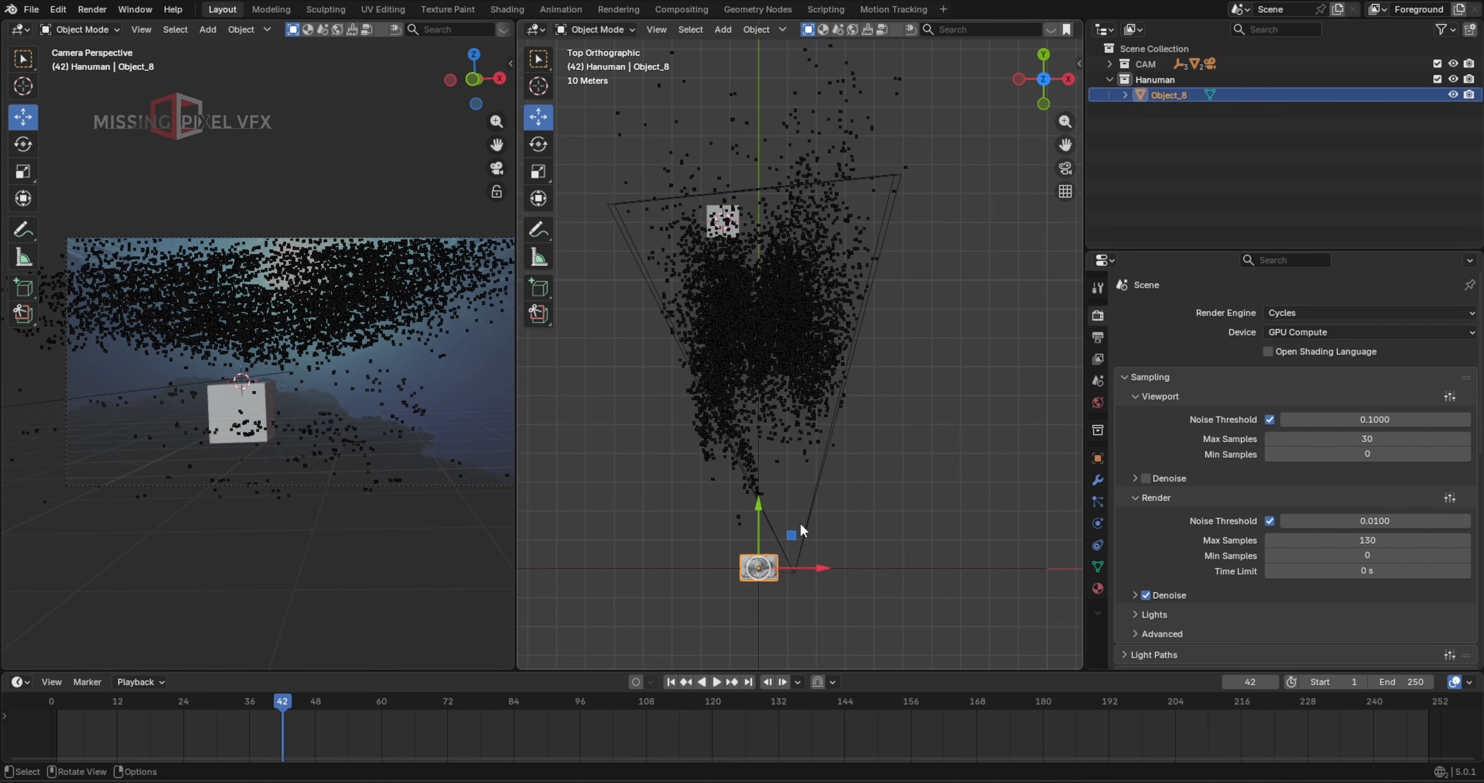
Move the Hanuman statue to the cube's position in the top view and scale the statue up
{"action": "left_click_drag", "start_coordinate": [795, 536], "coordinate": [759, 186]}
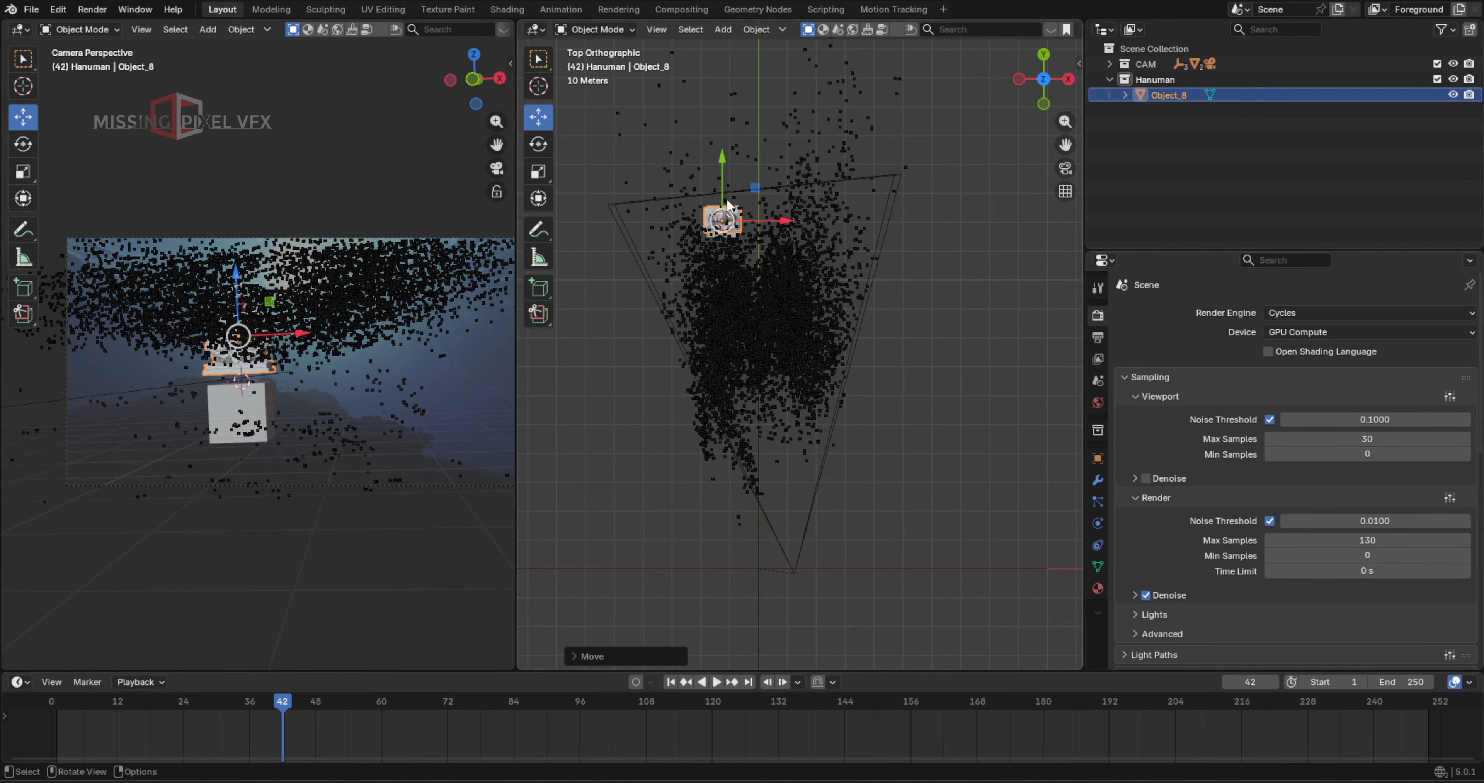
{"action": "key", "text": "s"}
{"action": "left_click", "coordinate": [835, 195]}
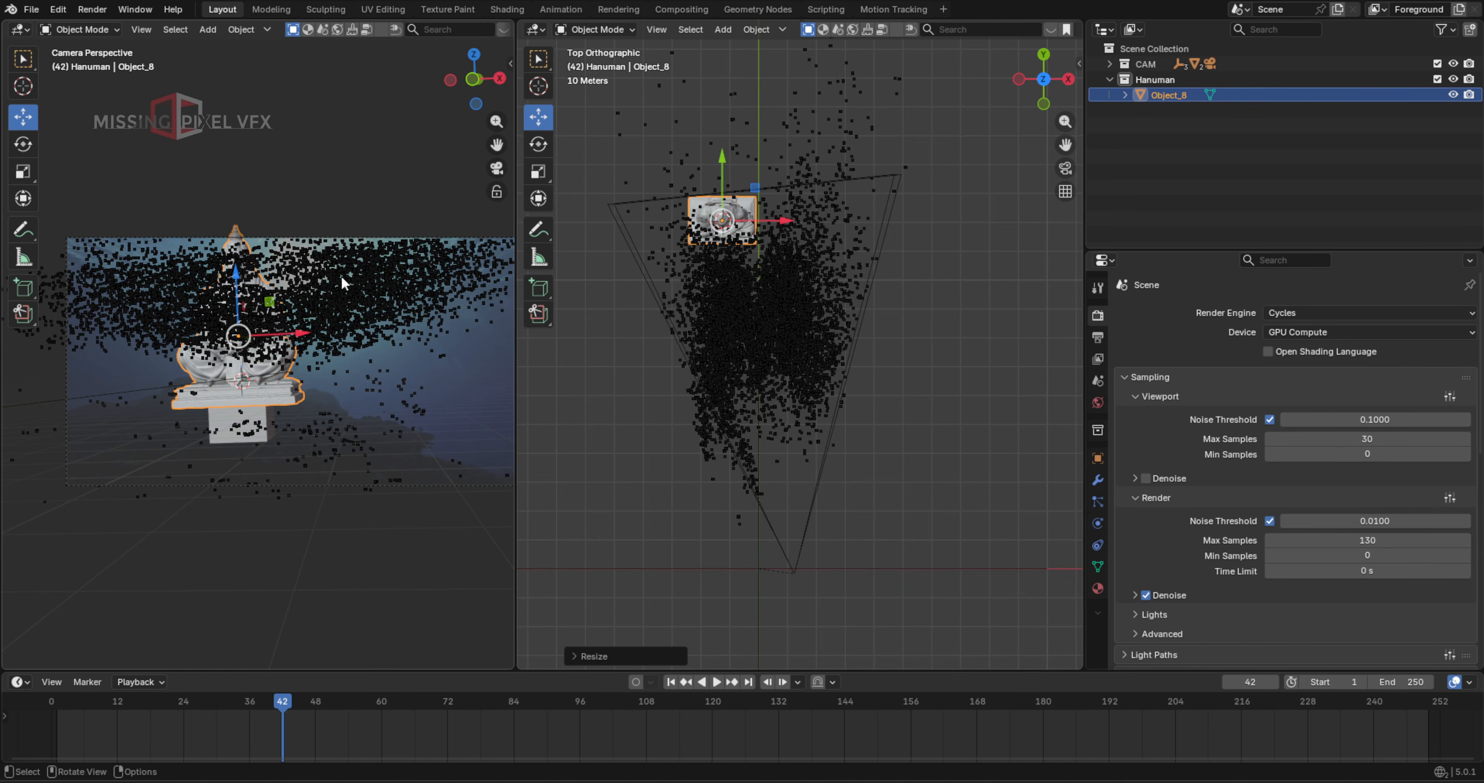
{"action": "scroll", "coordinate": [286, 331], "scroll_direction": "up", "scroll_amount": 1}
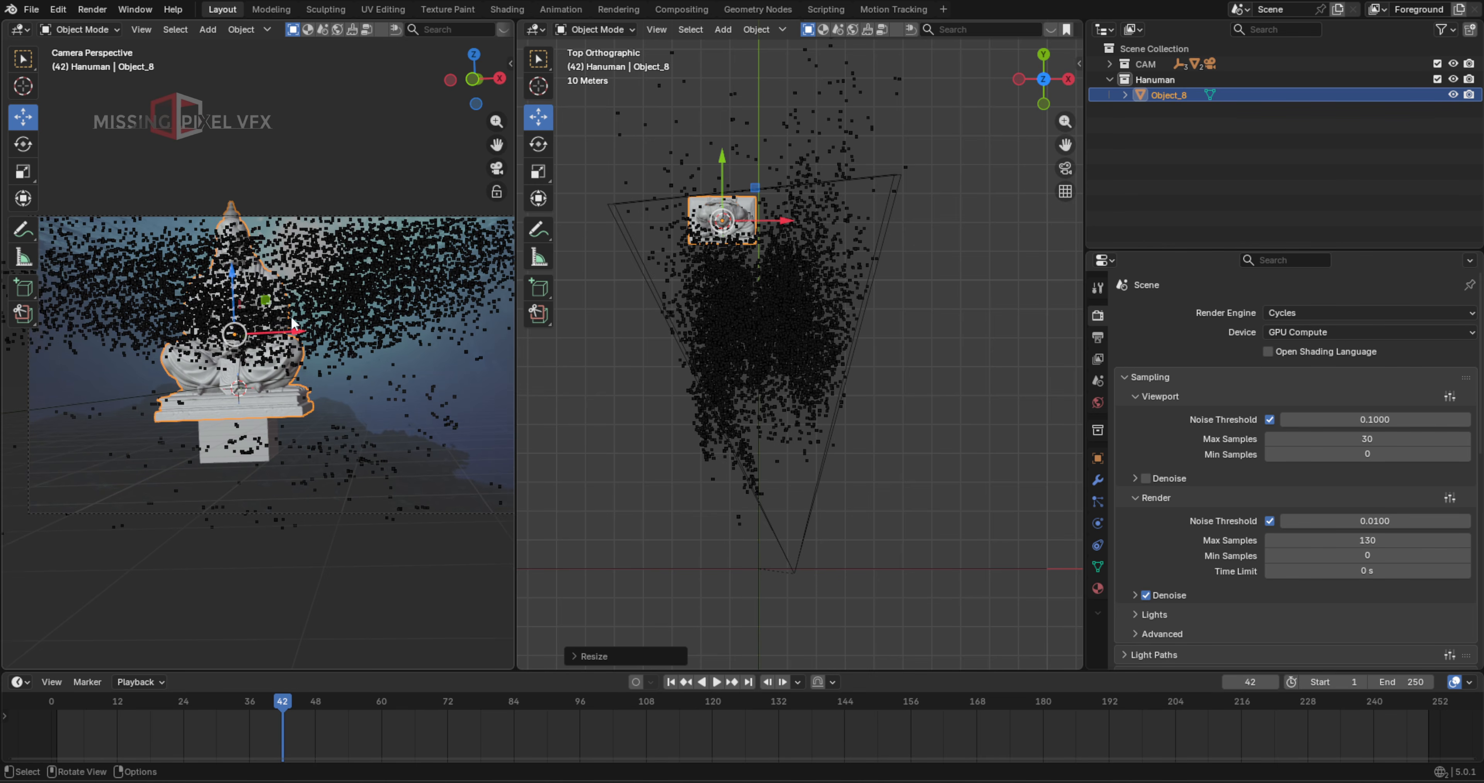
Hide the Points object and fit the statue onto the cube by scaling it down and lowering it along Z
{"action": "left_click", "coordinate": [1109, 64]}
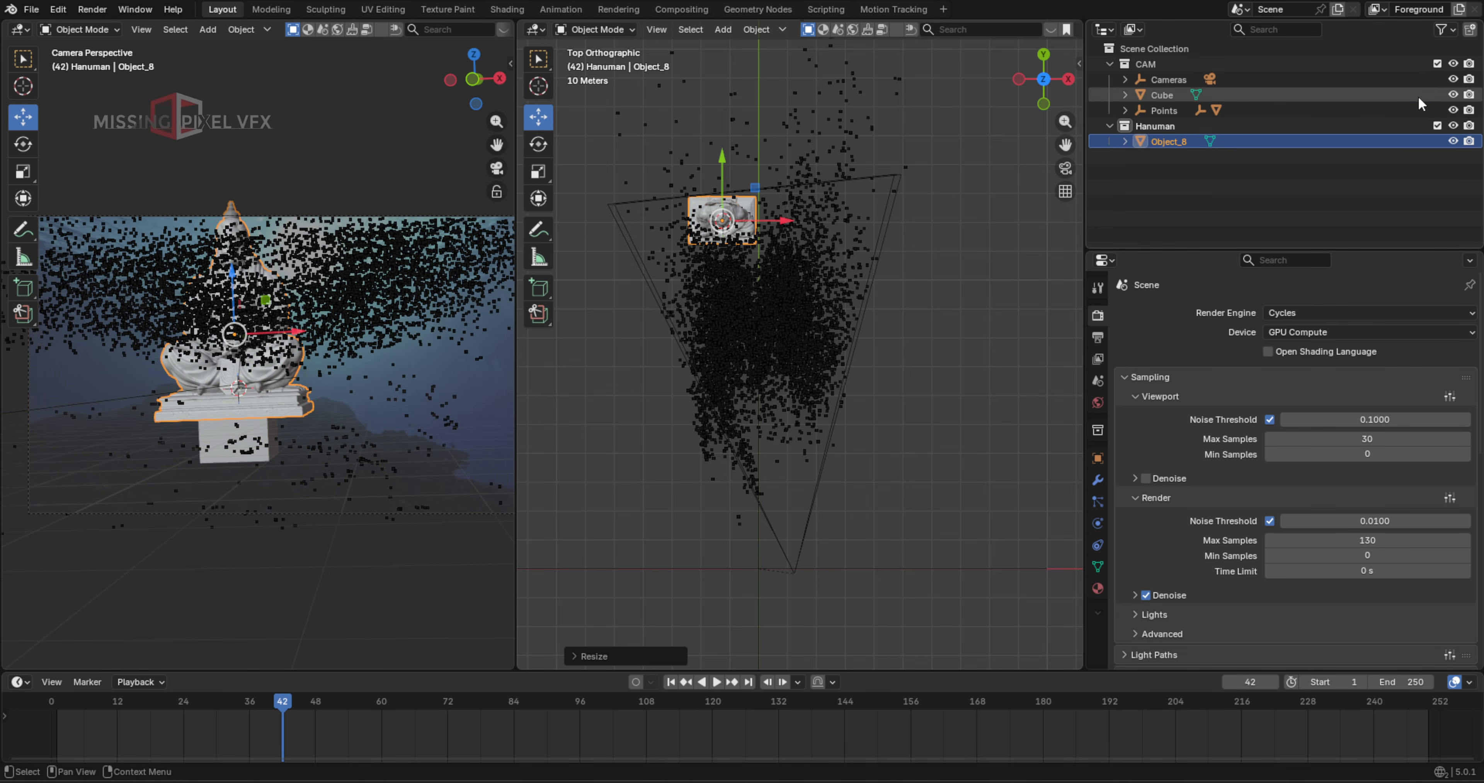
{"action": "left_click", "coordinate": [1453, 110]}
{"action": "middle_click_drag", "start_coordinate": [741, 320], "coordinate": [773, 183]}
{"action": "key", "text": "s"}
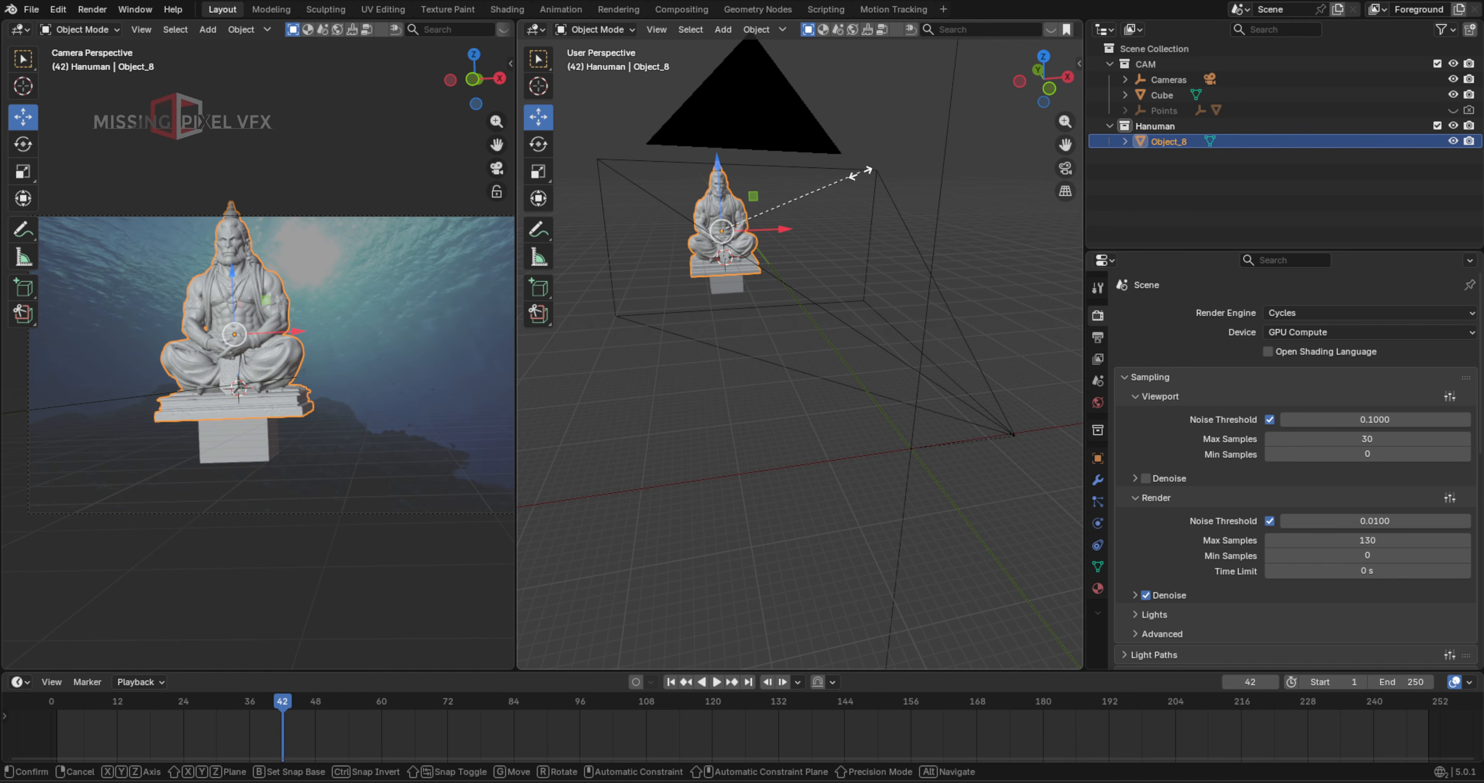
{"action": "left_click", "coordinate": [816, 208]}
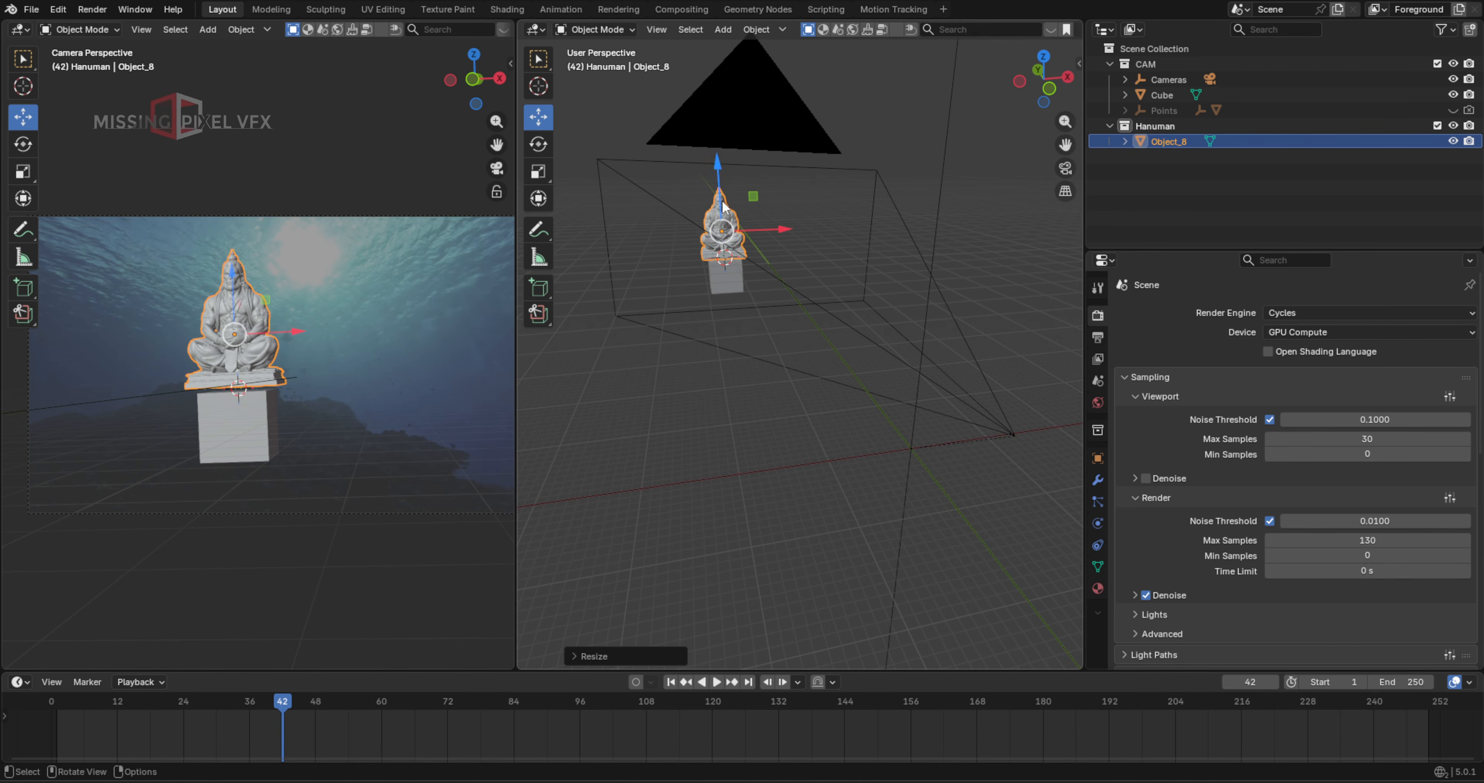
{"action": "left_click_drag", "start_coordinate": [721, 173], "coordinate": [721, 177]}
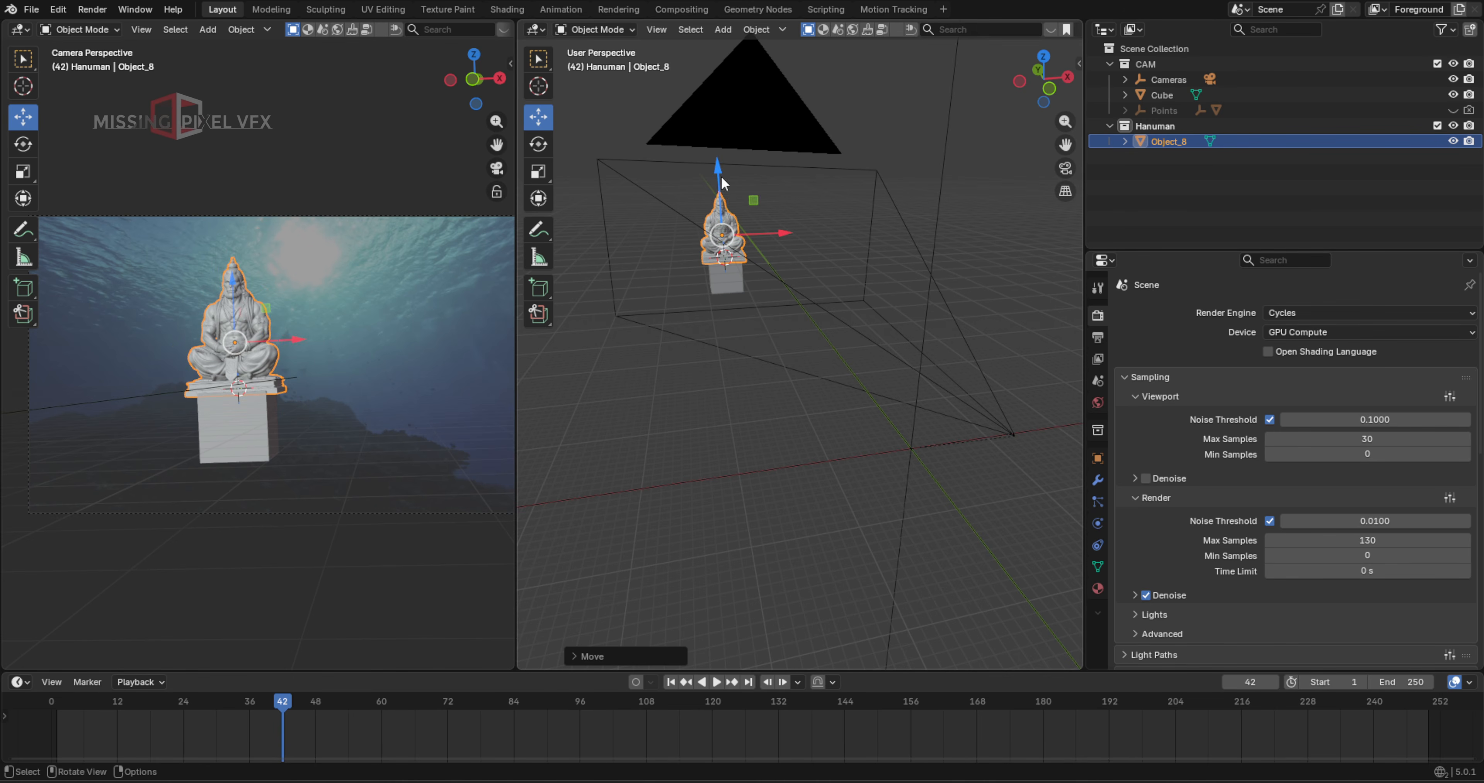
Rotate the statue about the global Z axis until it sits at a three-quarter angle to the camera
{"action": "key", "text": "r"}
{"action": "key", "text": "z"}
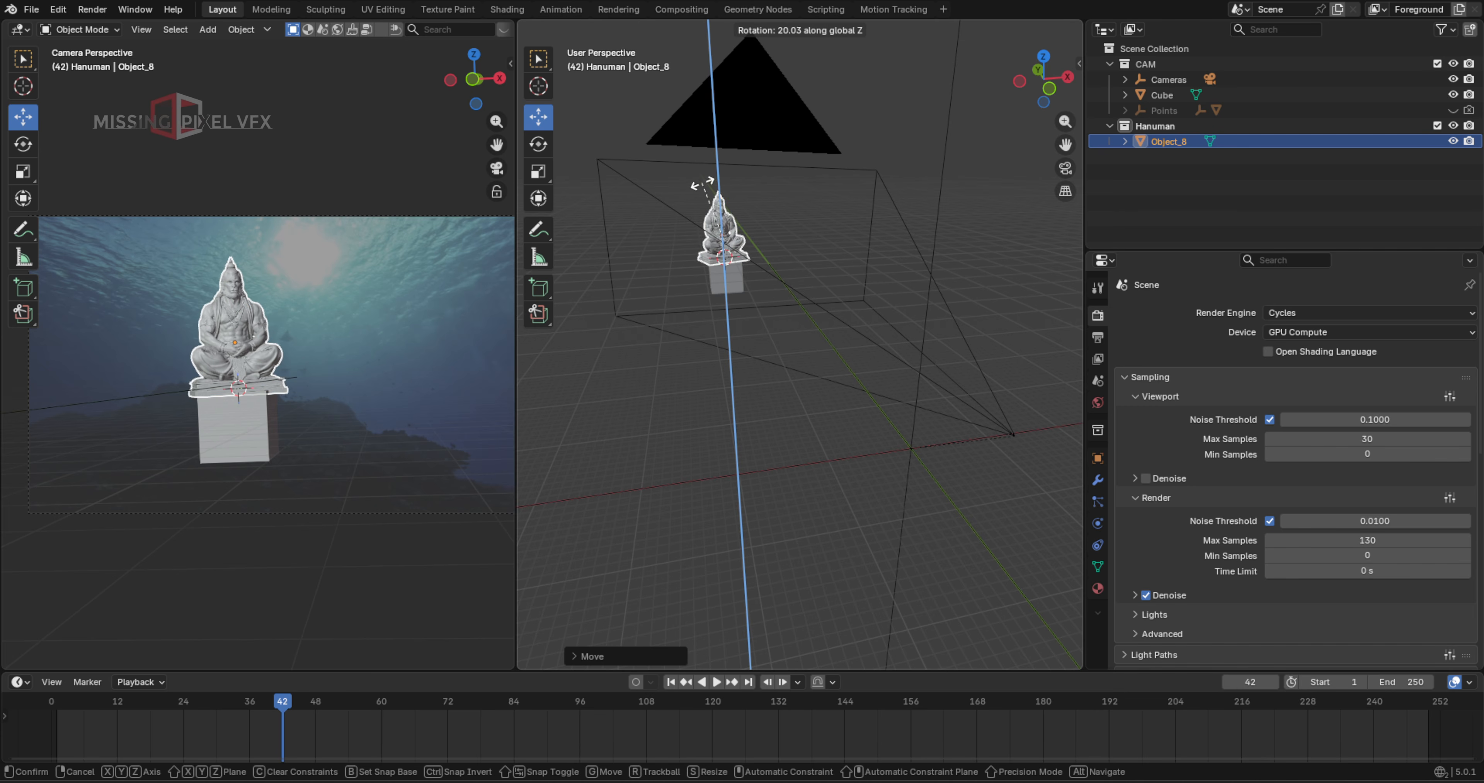
{"action": "left_click", "coordinate": [707, 199]}
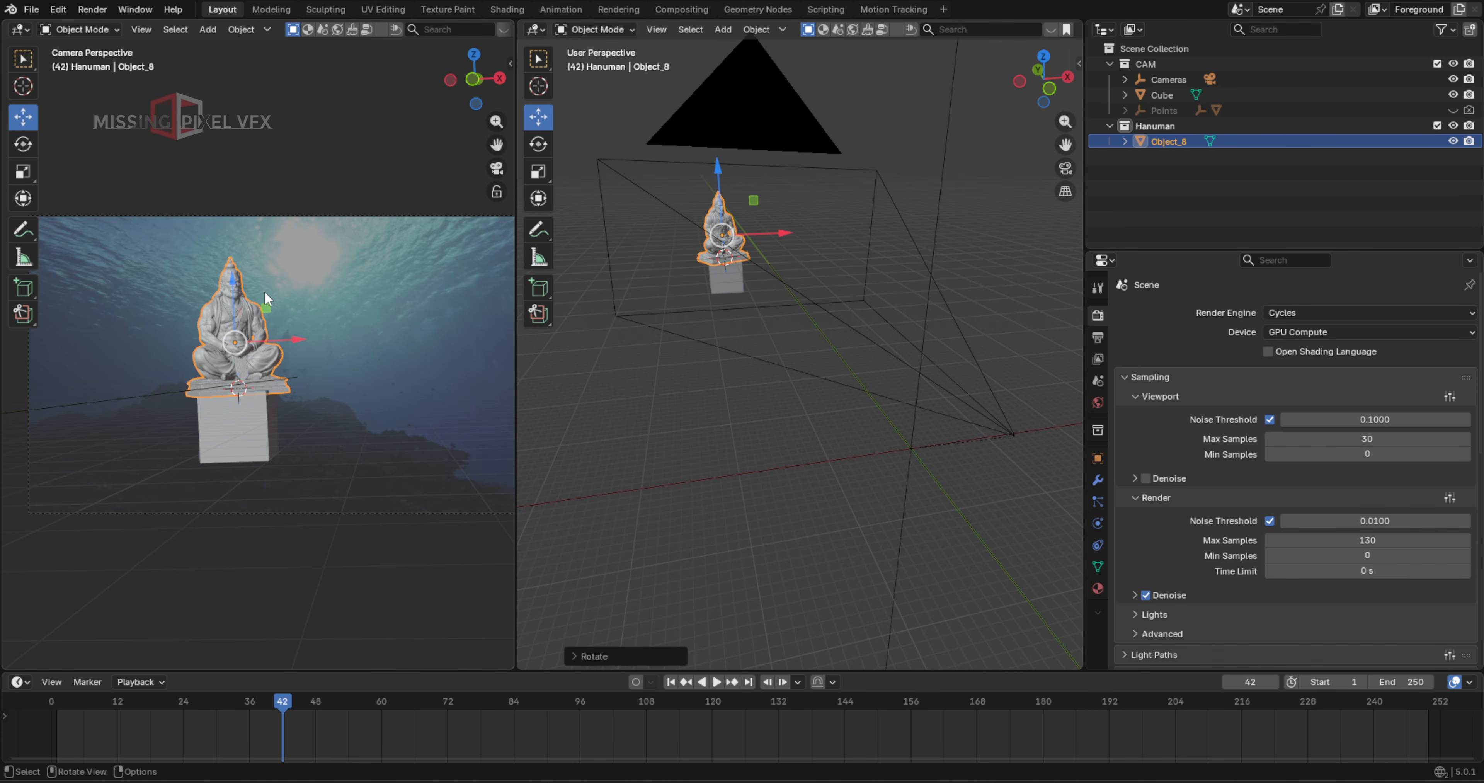
{"action": "middle_click_drag", "start_coordinate": [233, 294], "coordinate": [251, 331], "text": "shift"}
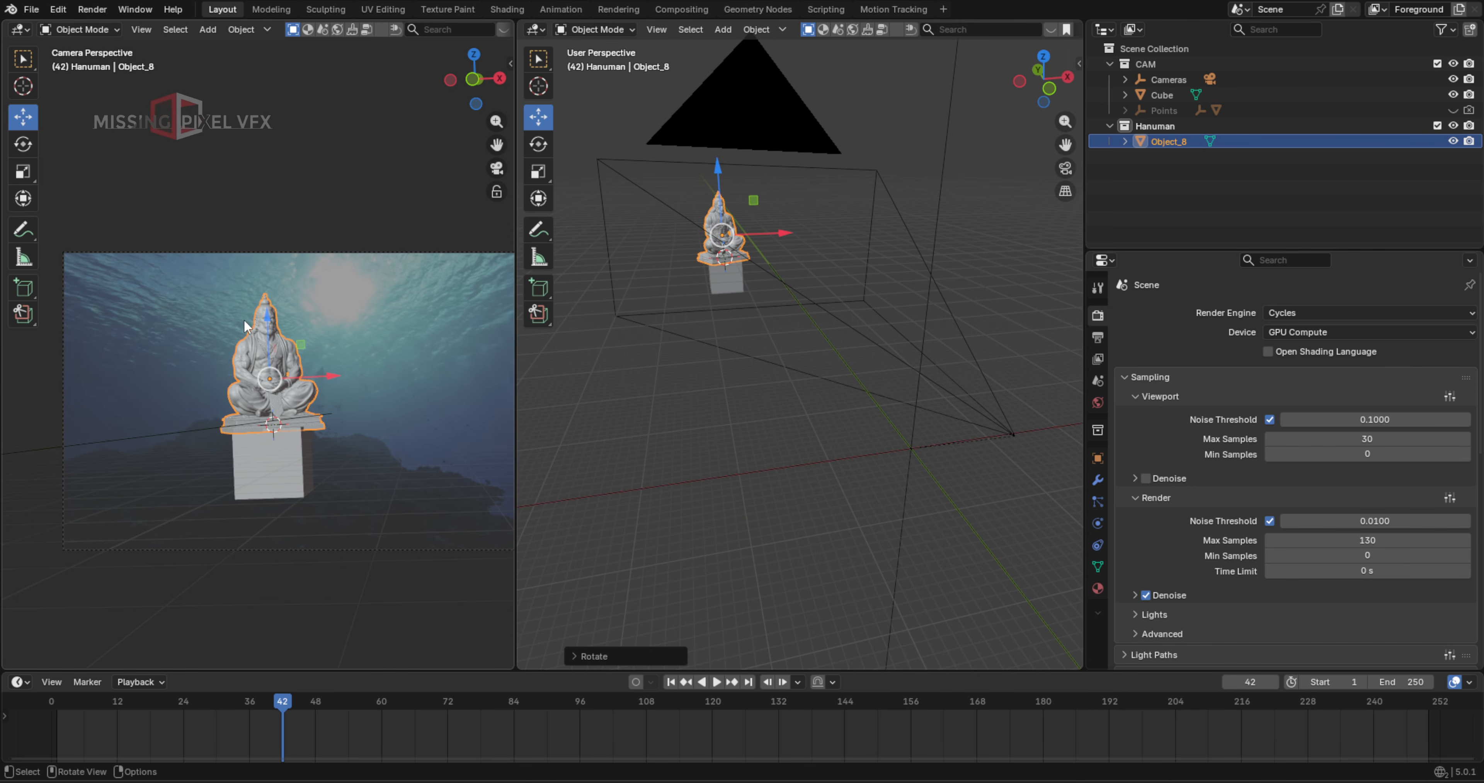
{"action": "scroll", "coordinate": [309, 316], "scroll_direction": "up", "scroll_amount": 4}
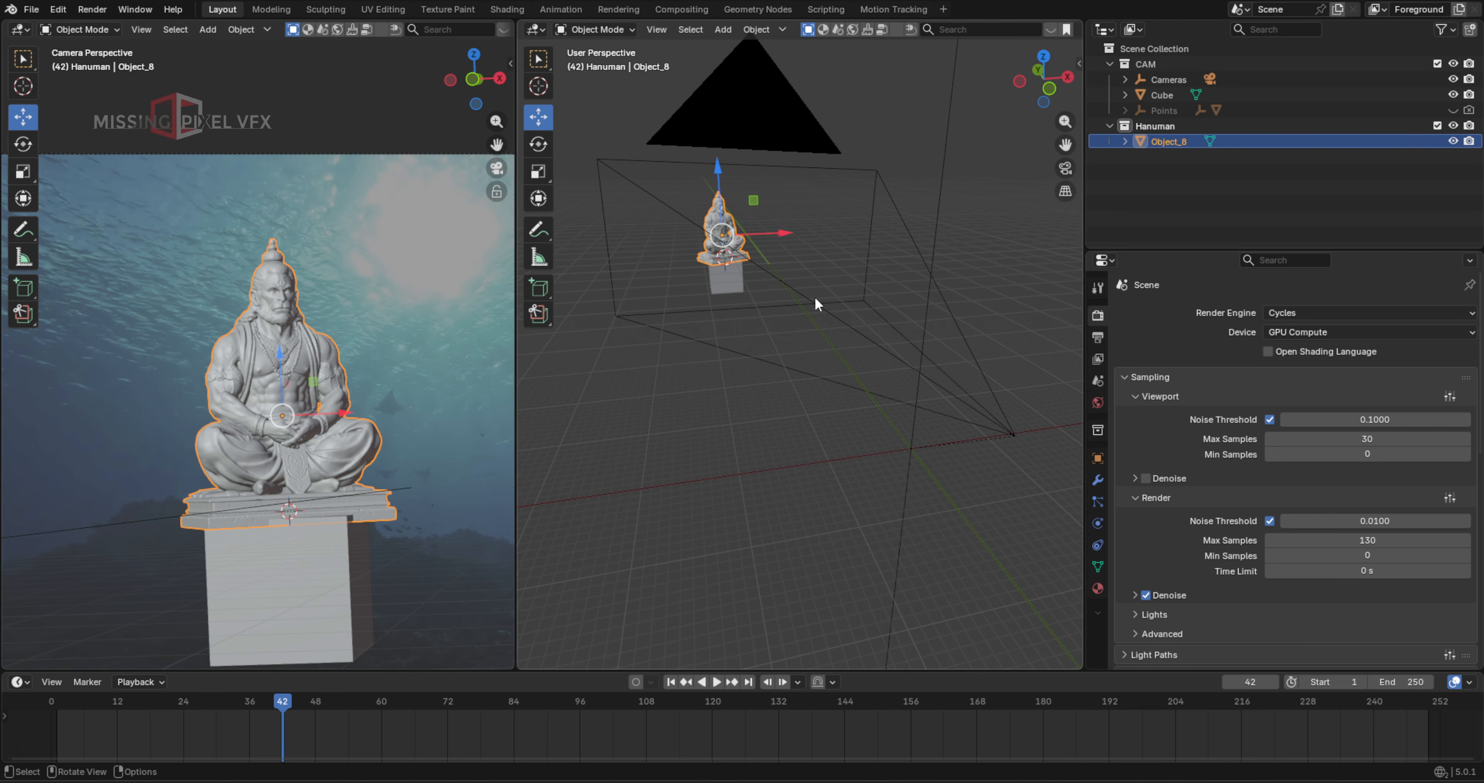
{"action": "key", "text": "r"}
{"action": "key", "text": "z"}
{"action": "left_click", "coordinate": [851, 294]}
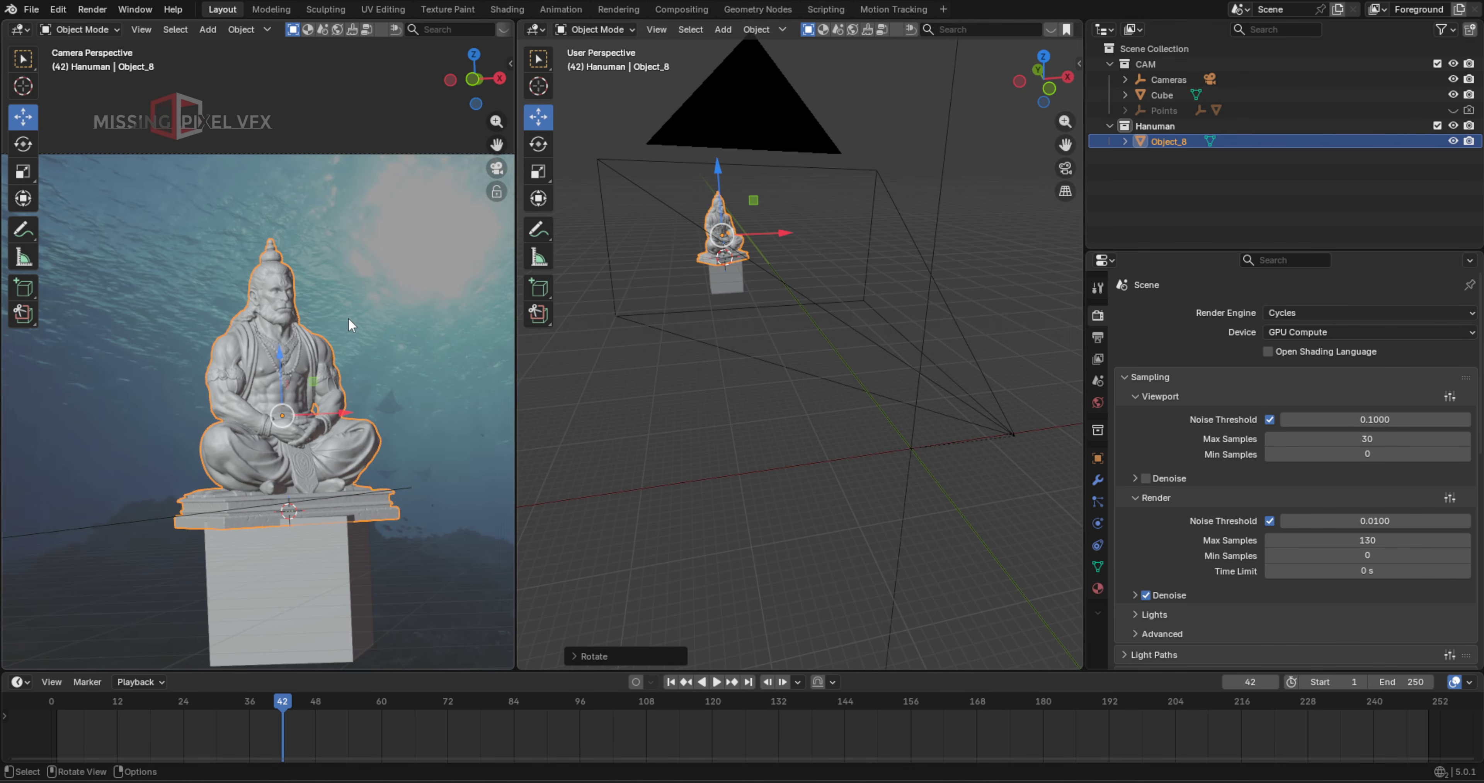
{"action": "scroll", "coordinate": [352, 325], "scroll_direction": "down", "scroll_amount": 2}
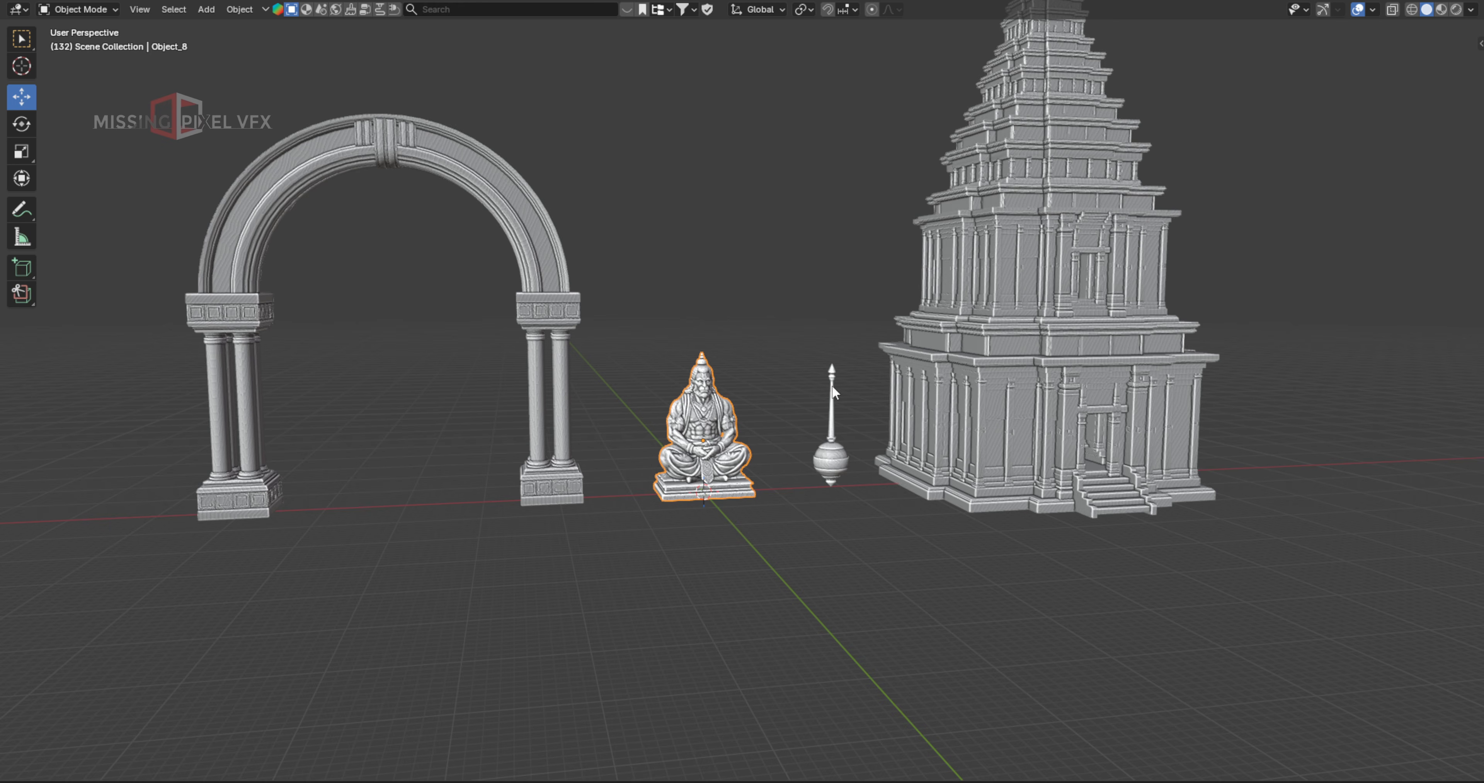
Copy the mace from the other Blender file, paste it into the Hanuman collection, and snap it to the 3D cursor
{"action": "left_click", "coordinate": [839, 464]}
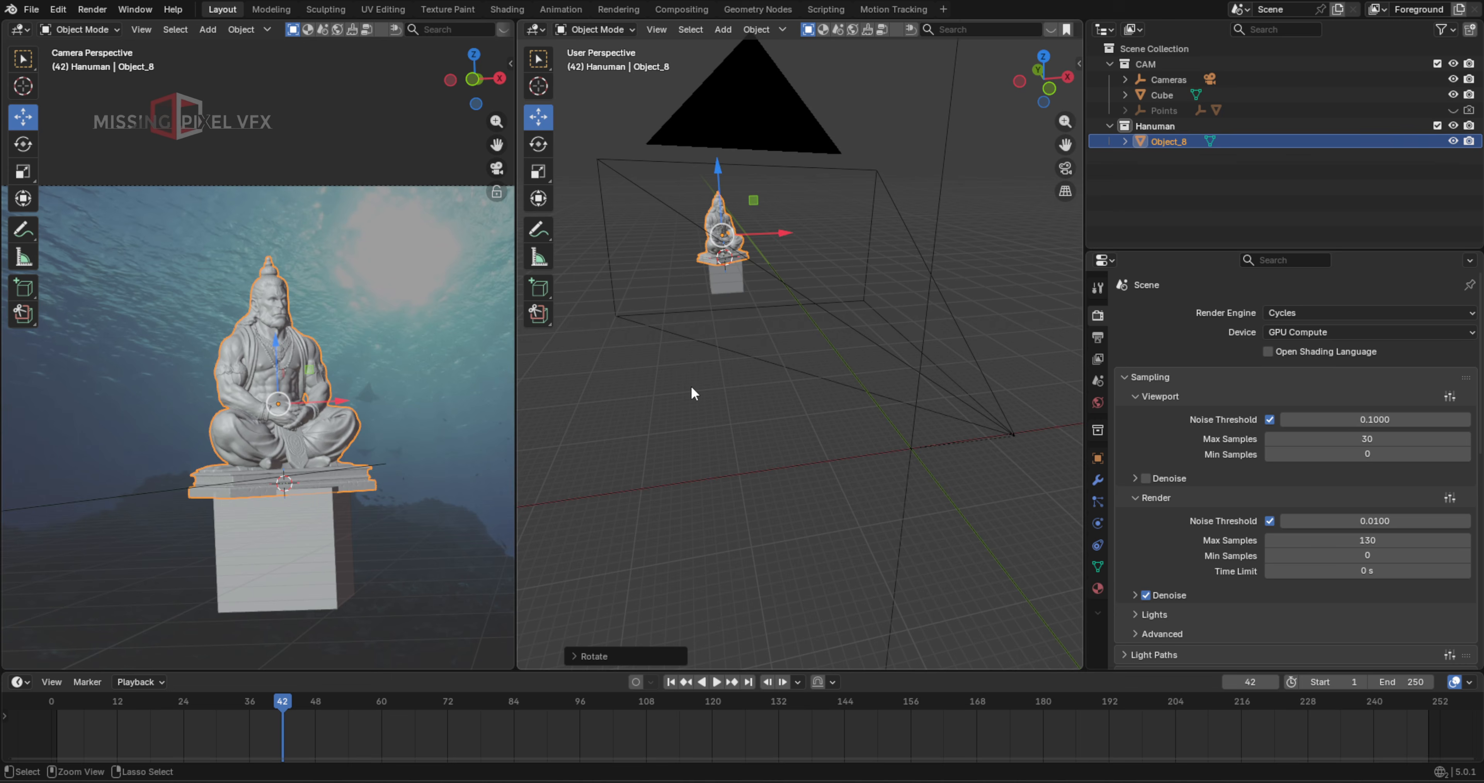
{"action": "key", "text": "ctrl+v"}
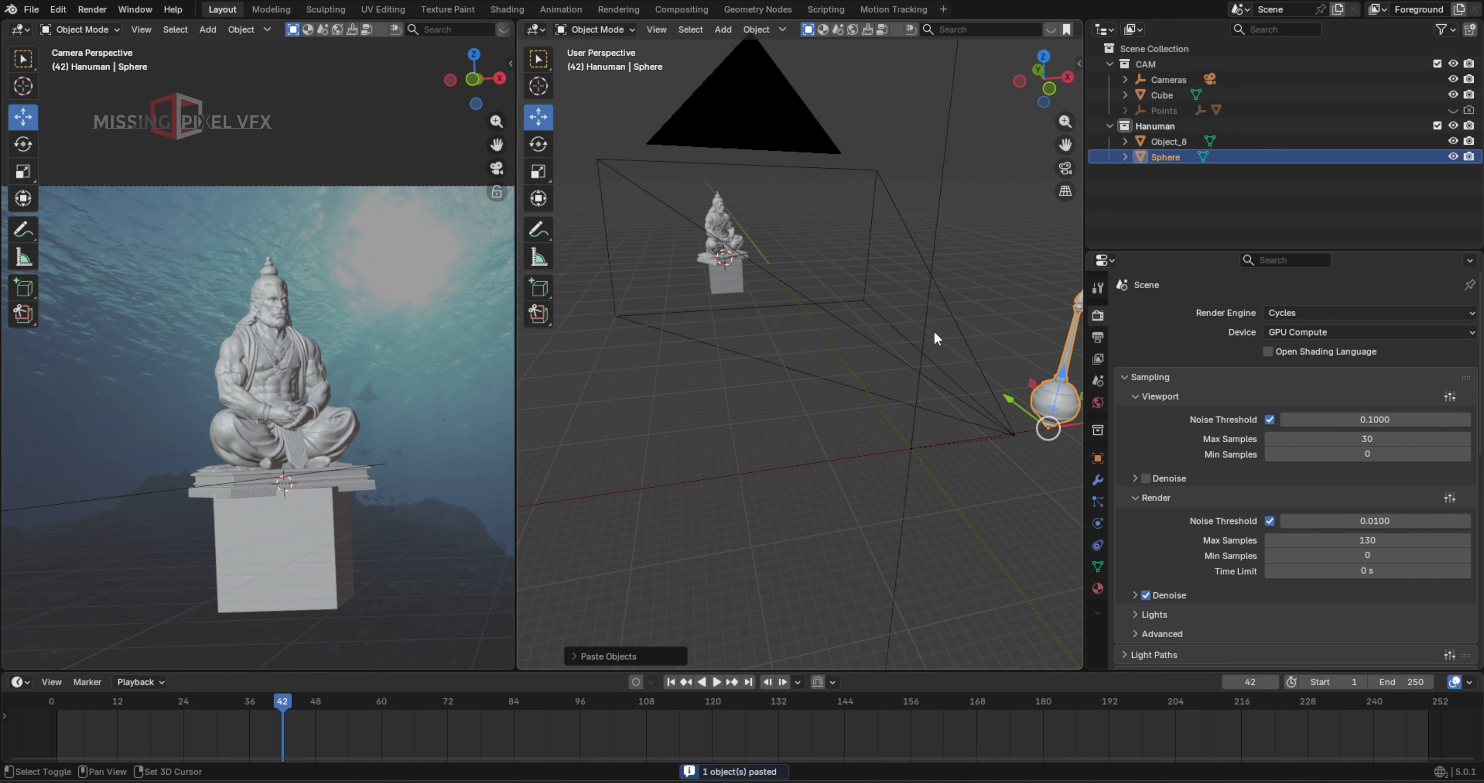
{"action": "key", "text": "shift+s"}
{"action": "left_click", "coordinate": [956, 231]}
{"action": "left_click", "coordinate": [958, 236]}
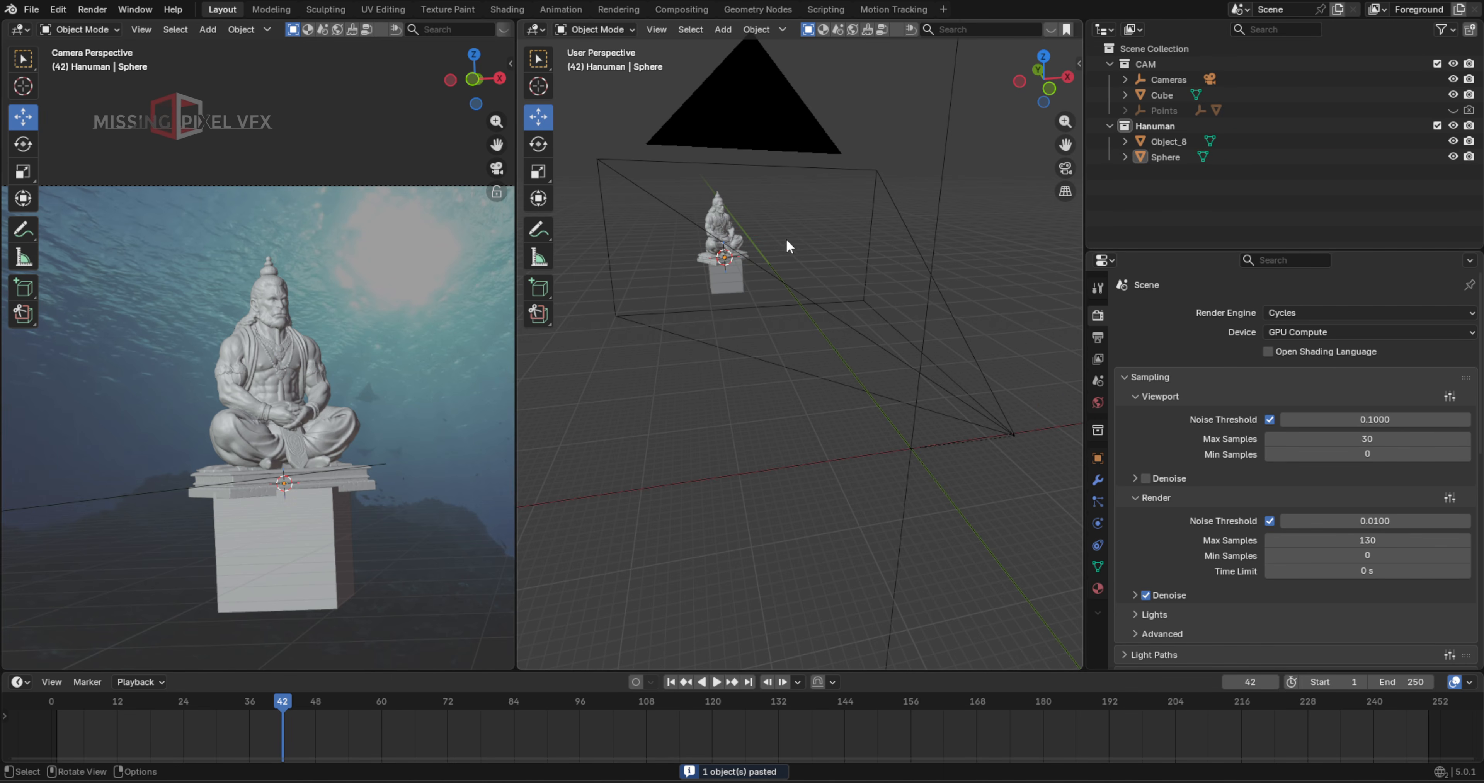
Select the pasted mace and scale it up to about 1.2 times its size
{"action": "left_click", "coordinate": [1160, 153]}
{"action": "key", "text": "s"}
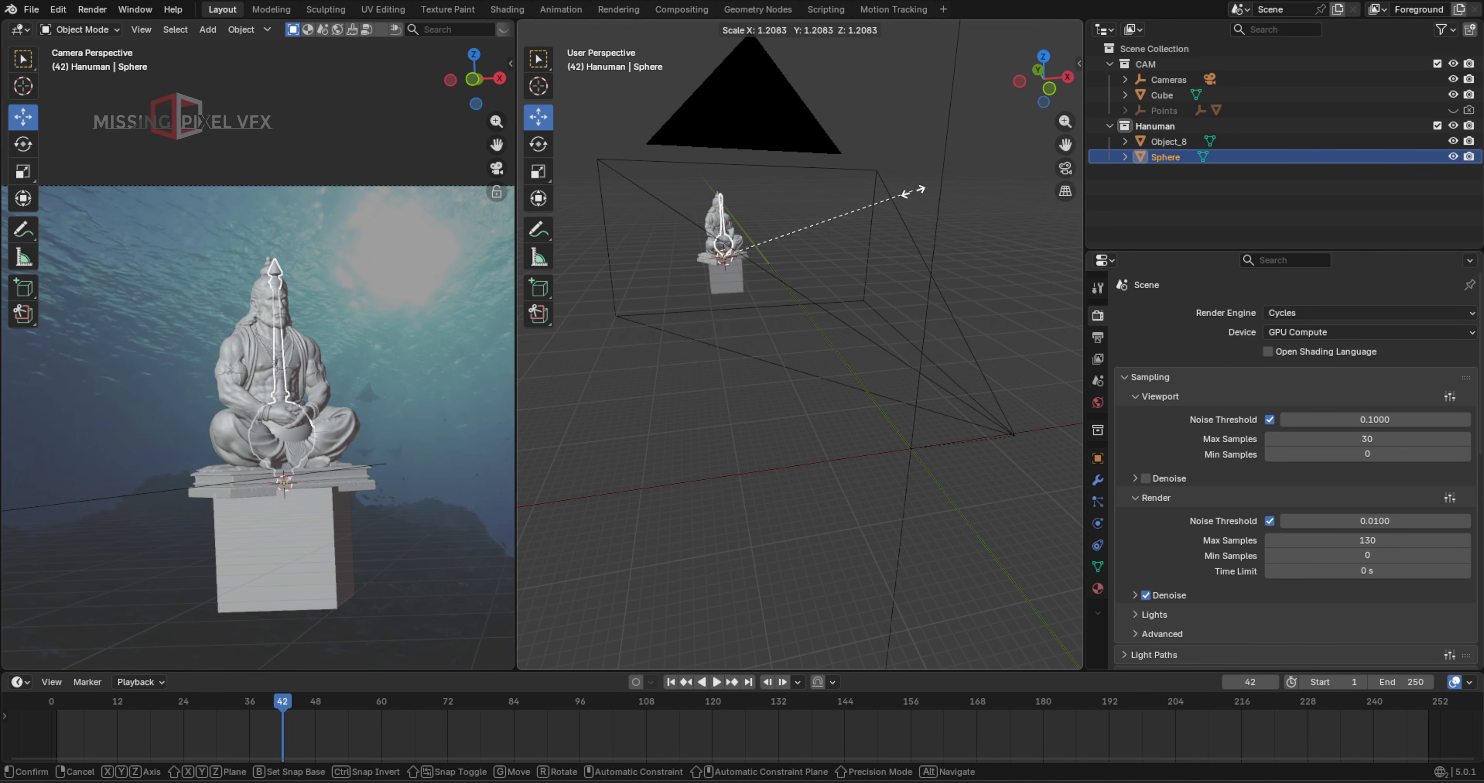
{"action": "left_click", "coordinate": [914, 188]}
Move the mace out beside the statue's knee and tilt it so the handle leans toward the statue's shoulder
{"action": "key", "text": "KP_Decimal"}
{"action": "scroll", "coordinate": [915, 190], "scroll_direction": "down", "scroll_amount": 3}
{"action": "middle_click_drag", "start_coordinate": [915, 247], "coordinate": [820, 294]}
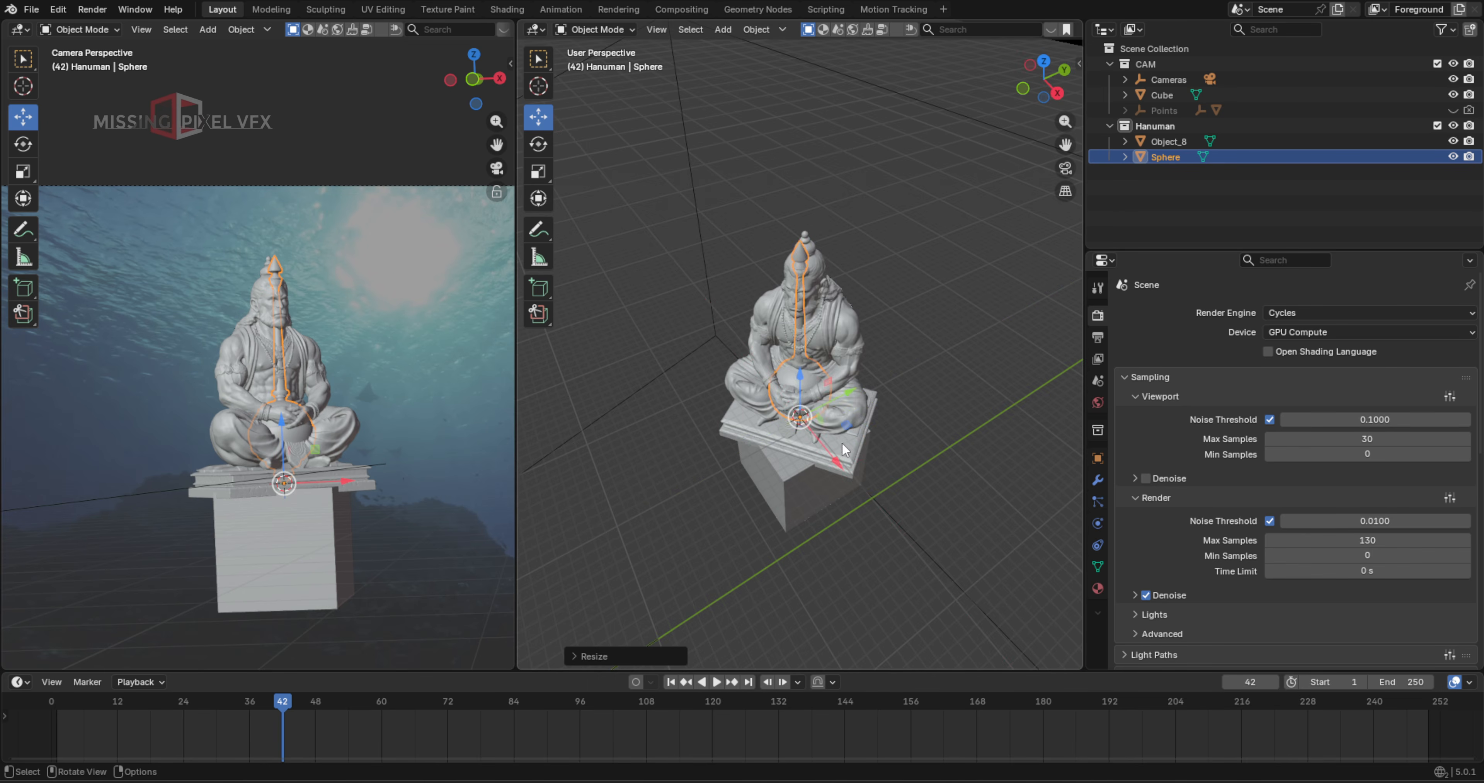
{"action": "left_click_drag", "start_coordinate": [847, 425], "coordinate": [911, 406]}
{"action": "left_click", "coordinate": [538, 144]}
{"action": "middle_click_drag", "start_coordinate": [916, 410], "coordinate": [867, 476]}
{"action": "left_click", "coordinate": [538, 117]}
Fine-tune the mace's position beside the statue's pedestal, checking it from the top and in perspective
{"action": "key", "text": "KP_7"}
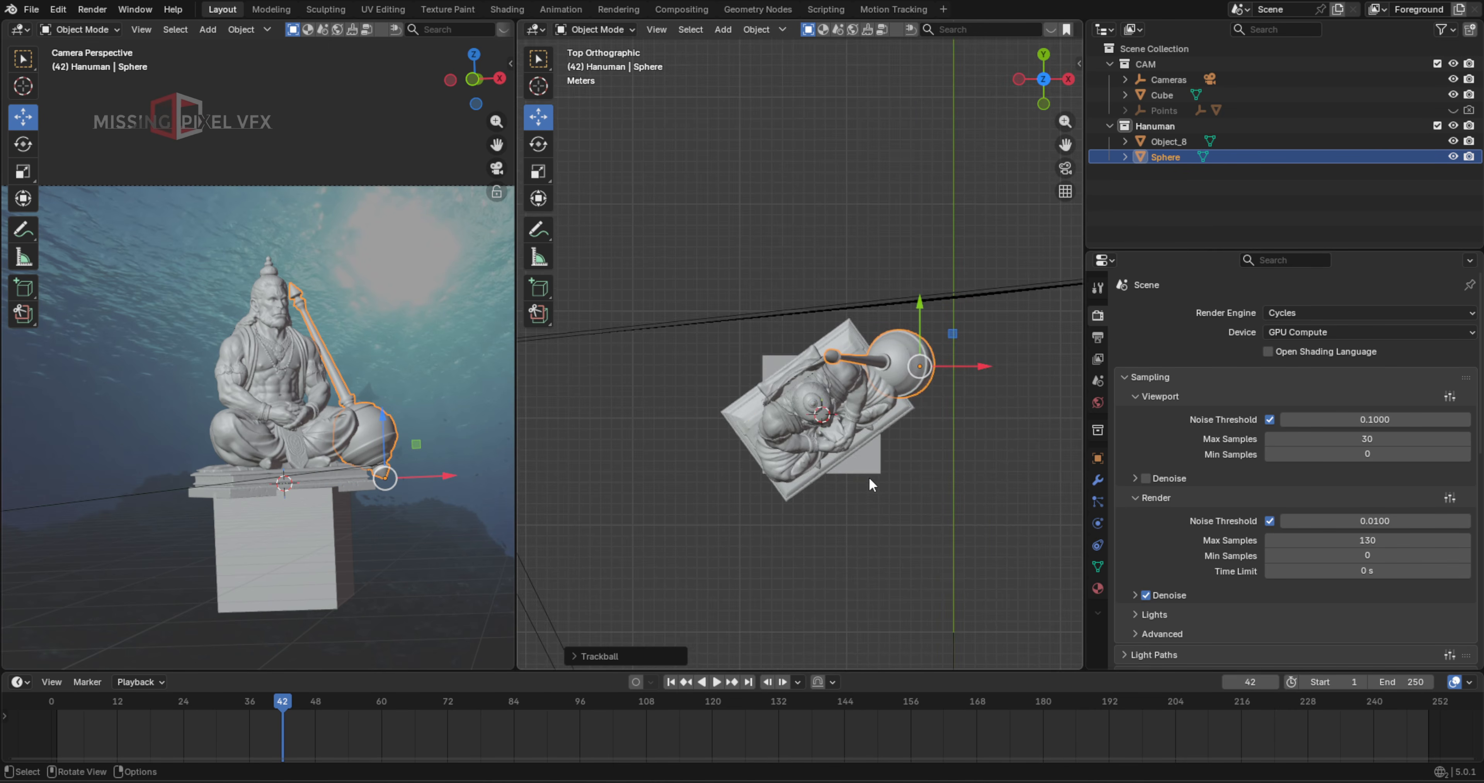
{"action": "middle_click_drag", "start_coordinate": [982, 368], "coordinate": [910, 449], "text": "shift"}
{"action": "scroll", "coordinate": [904, 460], "scroll_direction": "up", "scroll_amount": 3}
{"action": "left_click_drag", "start_coordinate": [915, 483], "coordinate": [919, 469]}
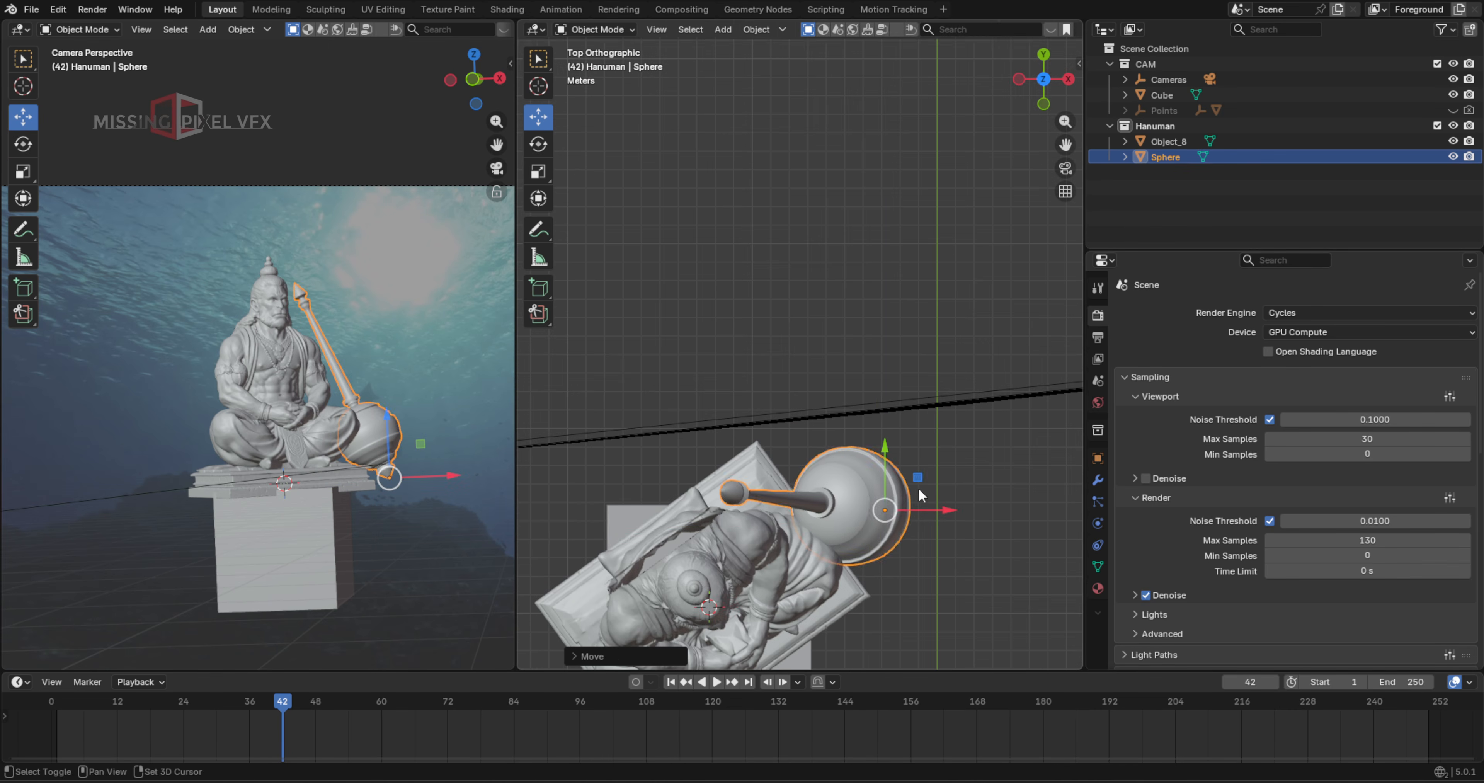
{"action": "middle_click_drag", "start_coordinate": [918, 488], "coordinate": [978, 364], "text": "shift"}
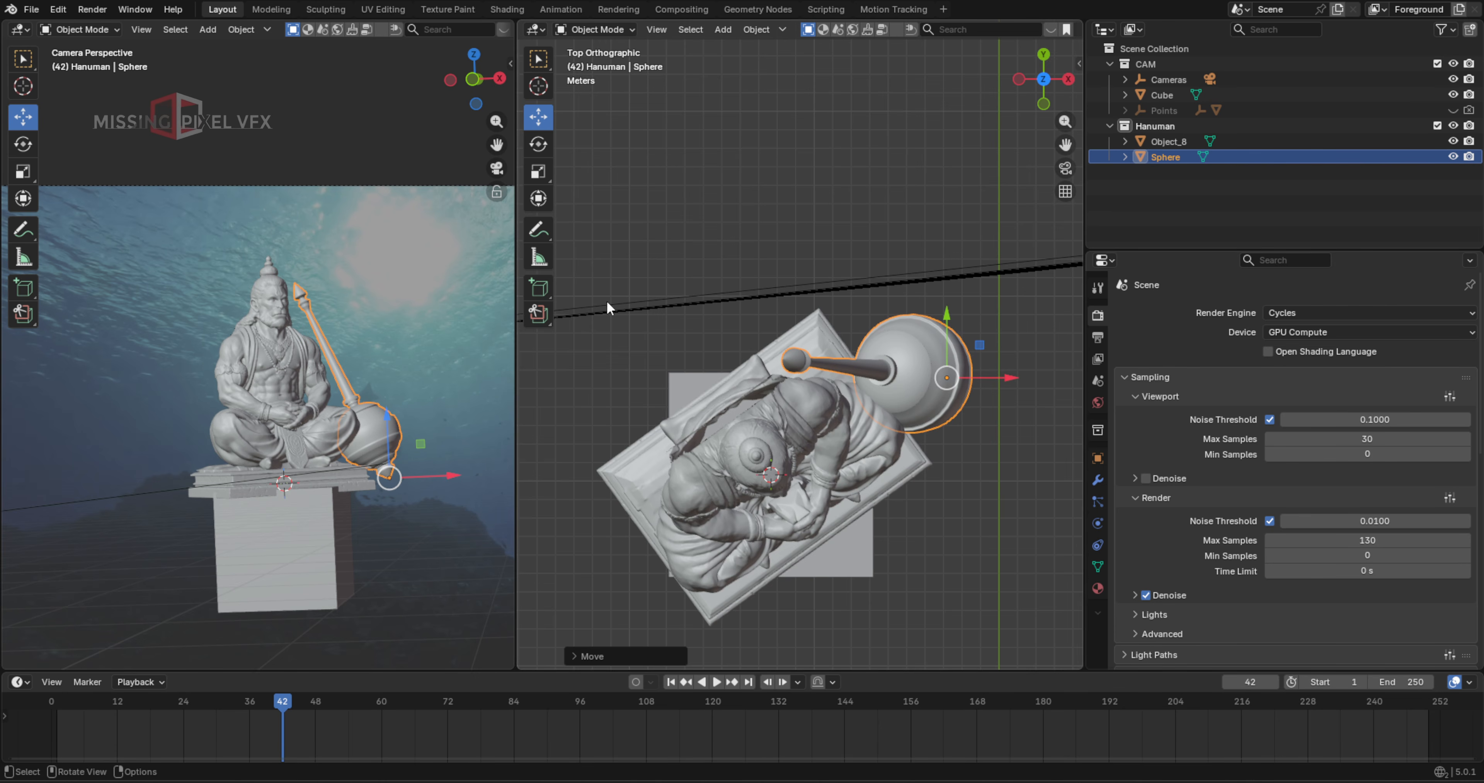
{"action": "middle_click_drag", "start_coordinate": [787, 479], "coordinate": [924, 532]}
{"action": "left_click_drag", "start_coordinate": [923, 533], "coordinate": [928, 537]}
Delete the placeholder cube and scrub the footage from frame 3 to frame 138 to check the statue's tracking
{"action": "left_click", "coordinate": [295, 575]}
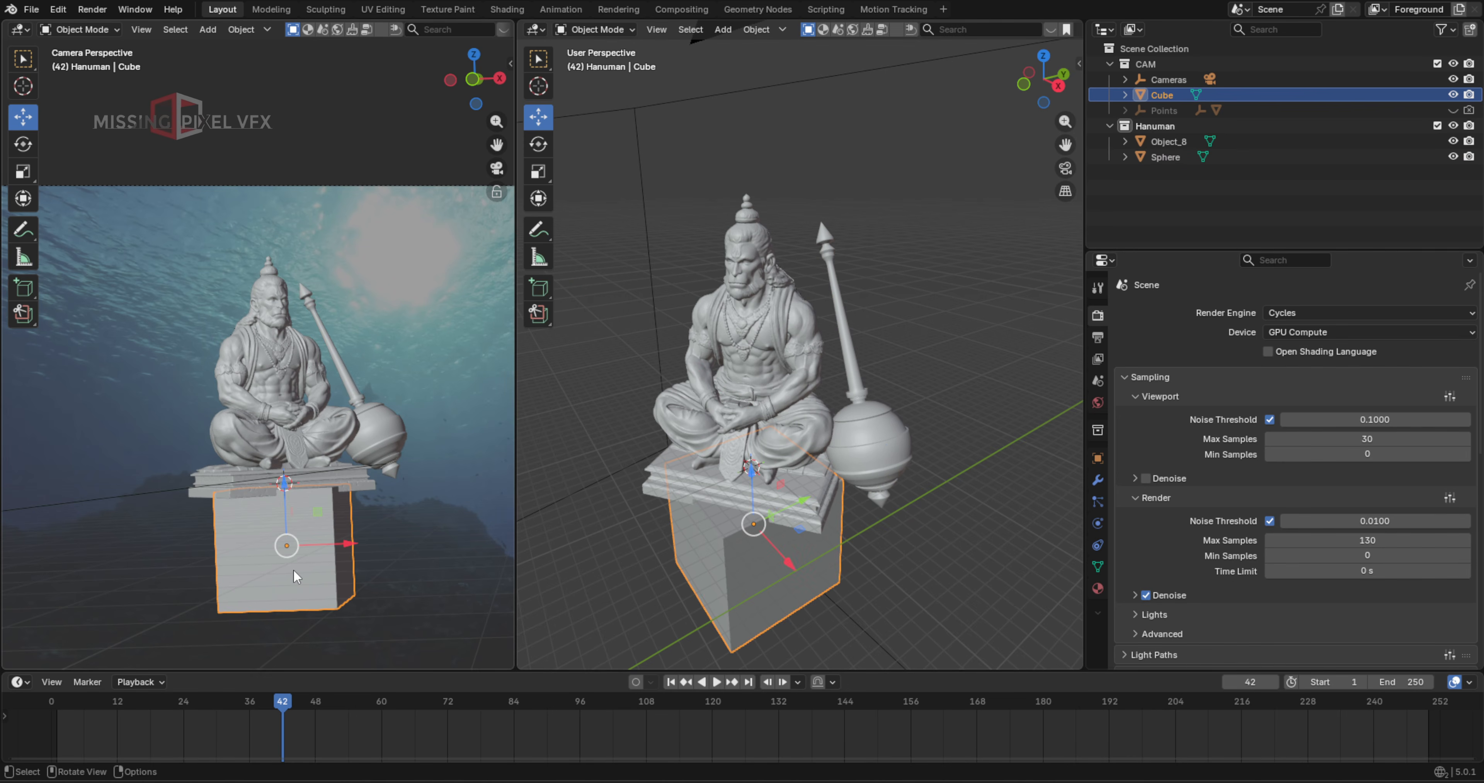
{"action": "key", "text": "Delete"}
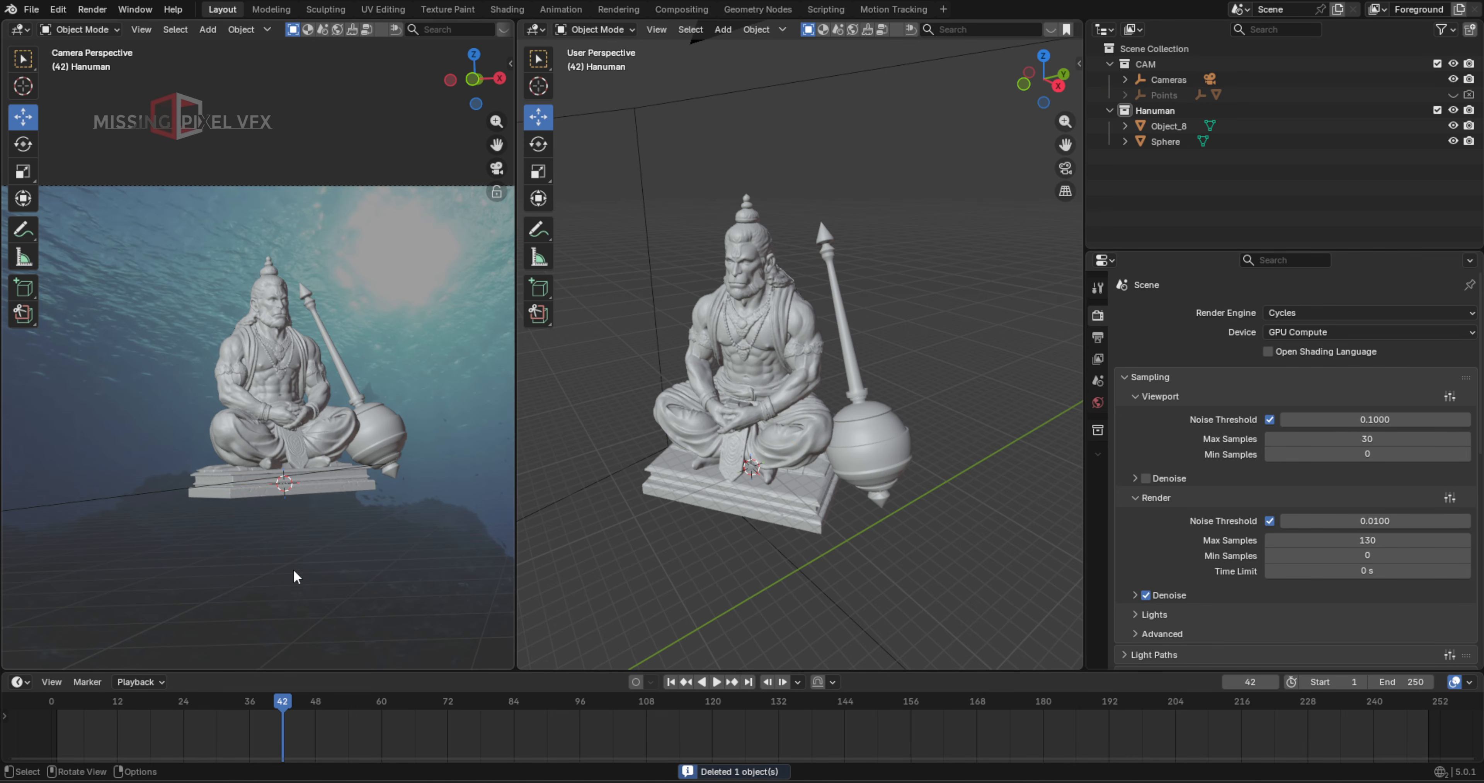
{"action": "left_click", "coordinate": [68, 707]}
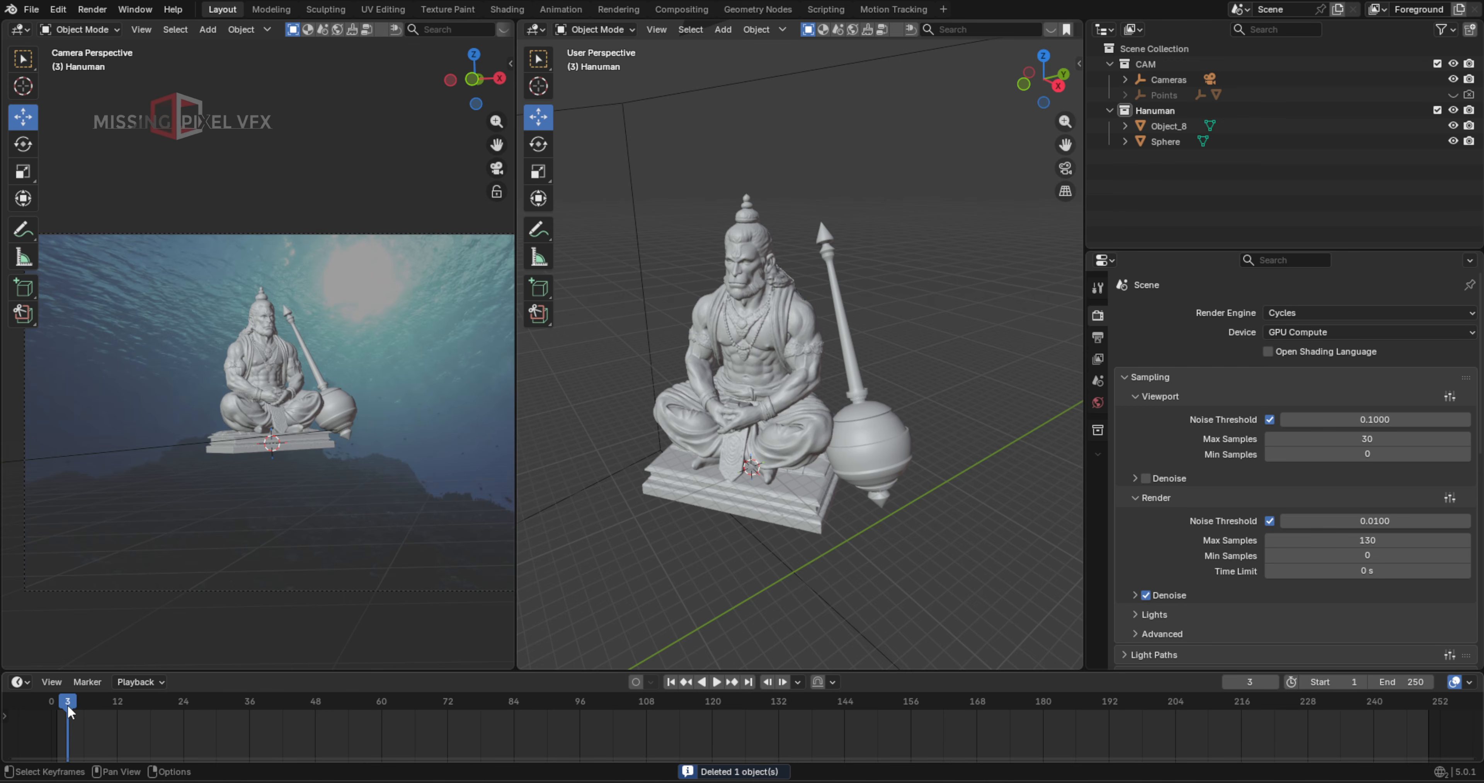
{"action": "left_click_drag", "start_coordinate": [67, 708], "coordinate": [812, 711]}
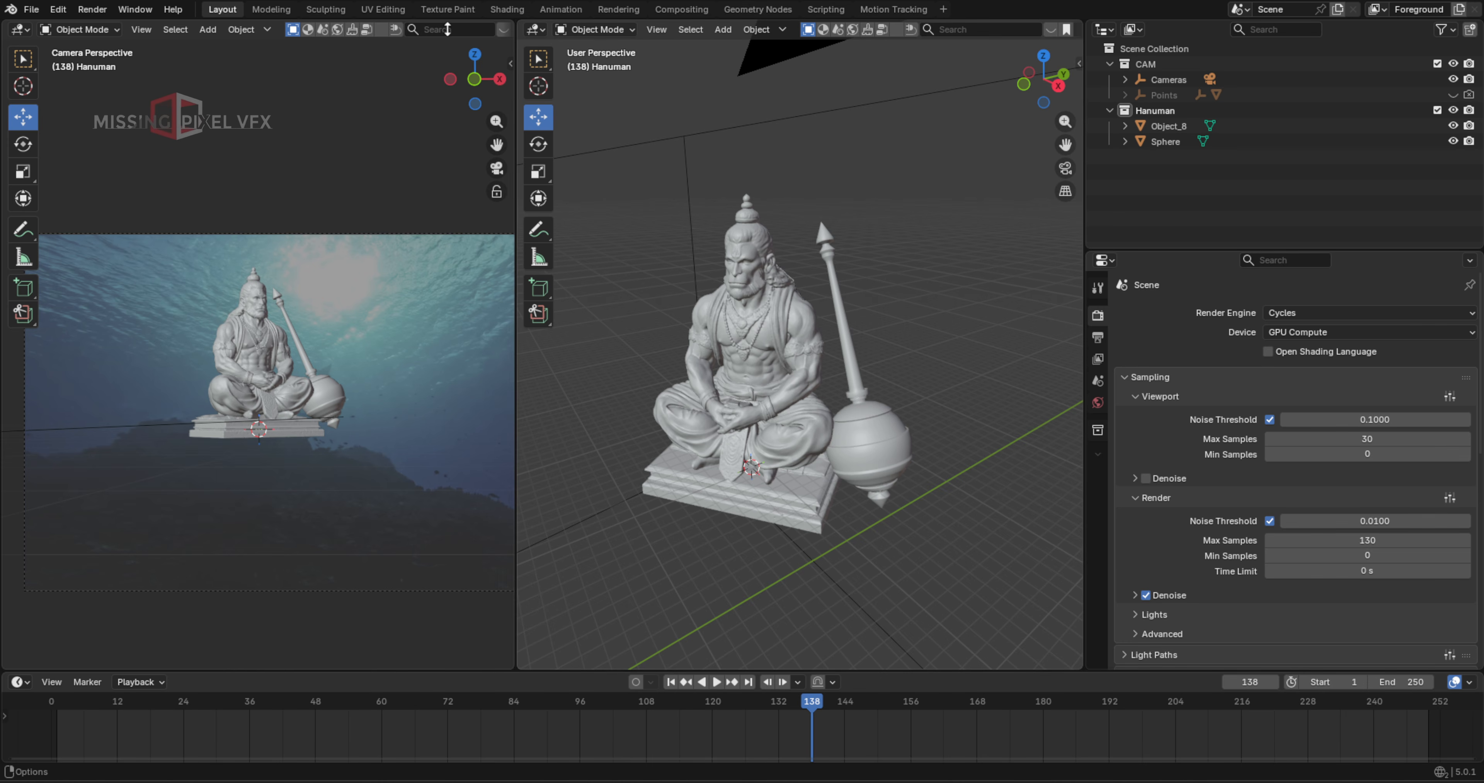
Switch the camera view to rendered shading, show the world's Sky Texture settings, and view the statue's stone material up close
{"action": "mouse_move", "coordinate": [403, 30]}
{"action": "middle_mouse_down"}
{"action": "mouse_move", "coordinate": [221, 29]}
{"action": "mouse_move", "coordinate": [340, 36]}
{"action": "mouse_move", "coordinate": [241, 36]}
{"action": "middle_mouse_up"}
{"action": "left_click", "coordinate": [485, 30]}
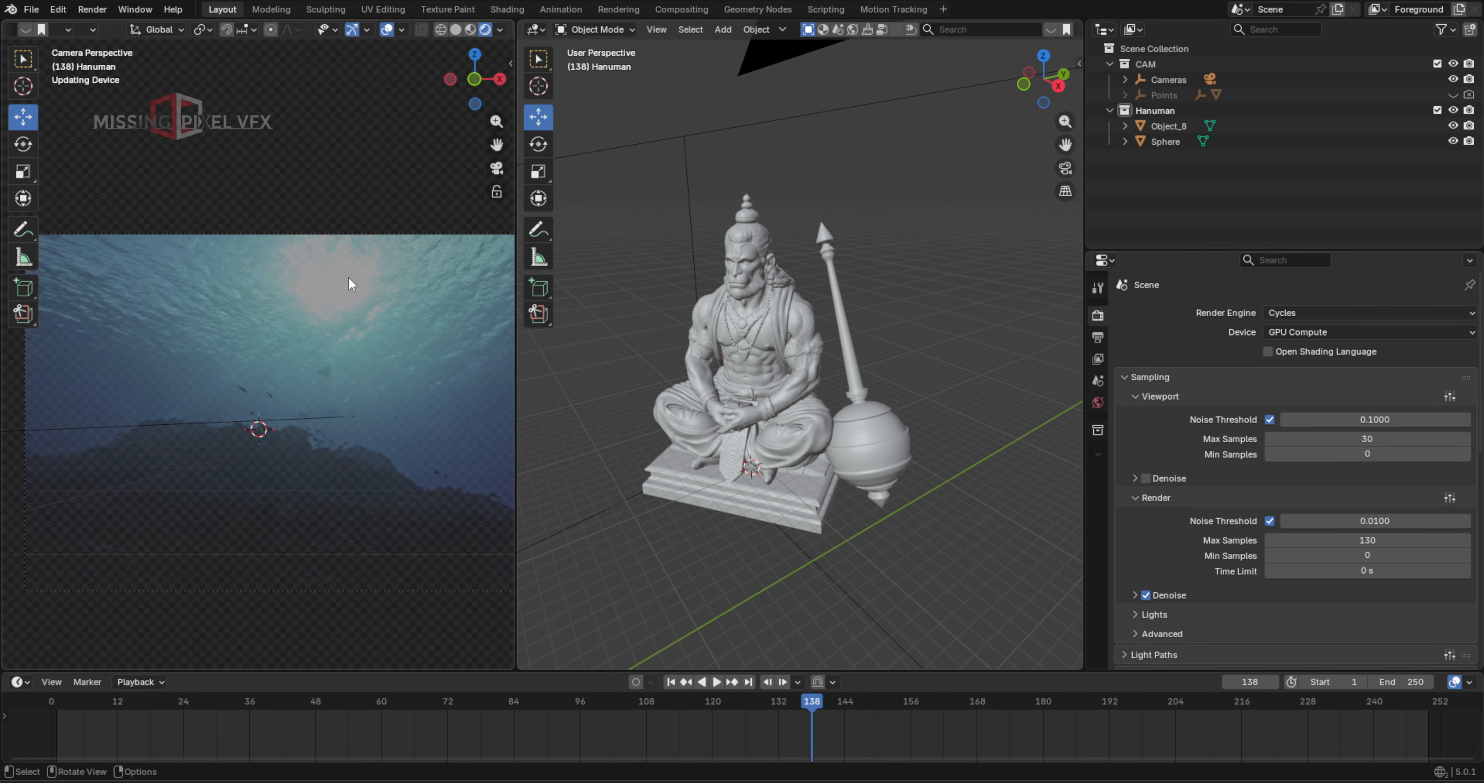
{"action": "left_click", "coordinate": [1098, 402]}
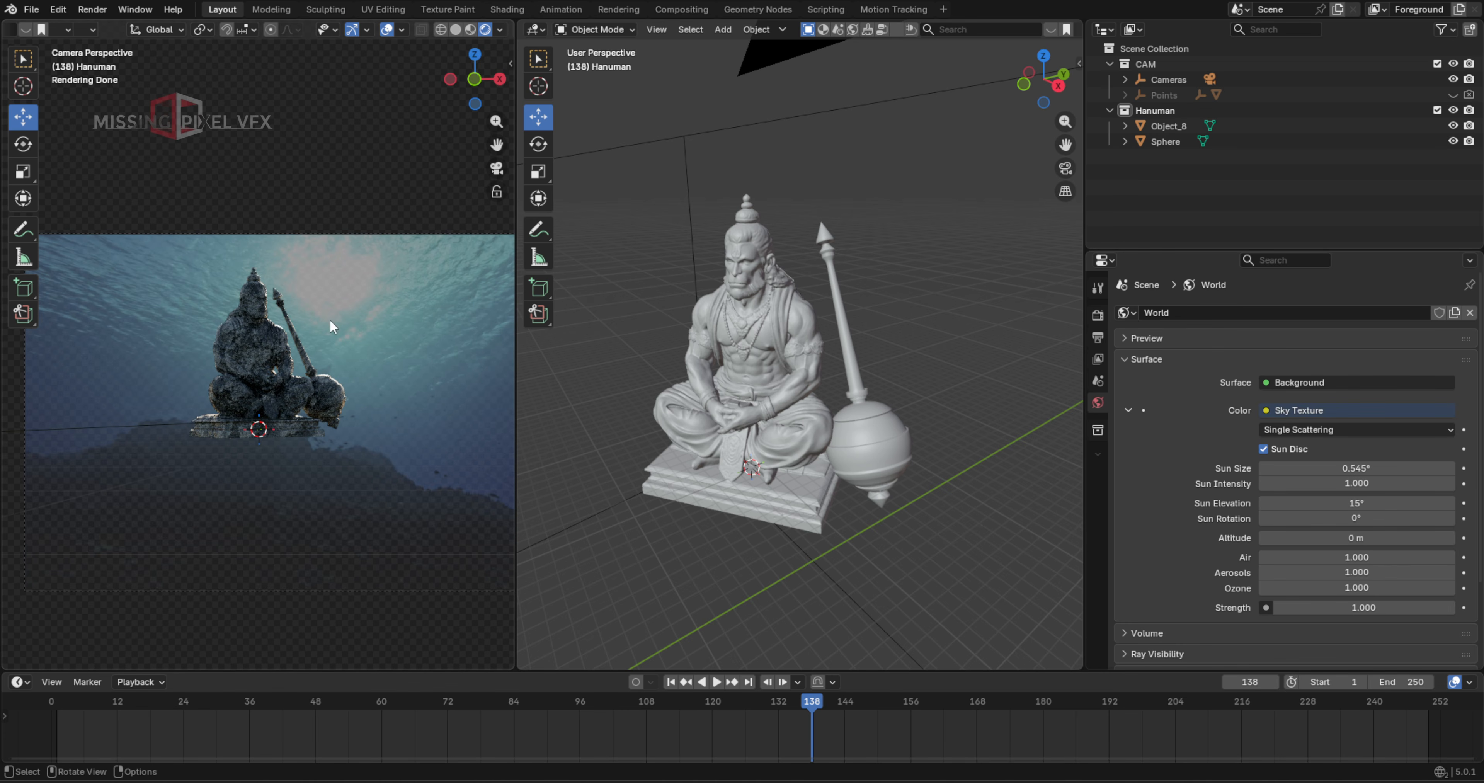
{"action": "scroll", "coordinate": [329, 320], "scroll_direction": "up", "scroll_amount": 8}
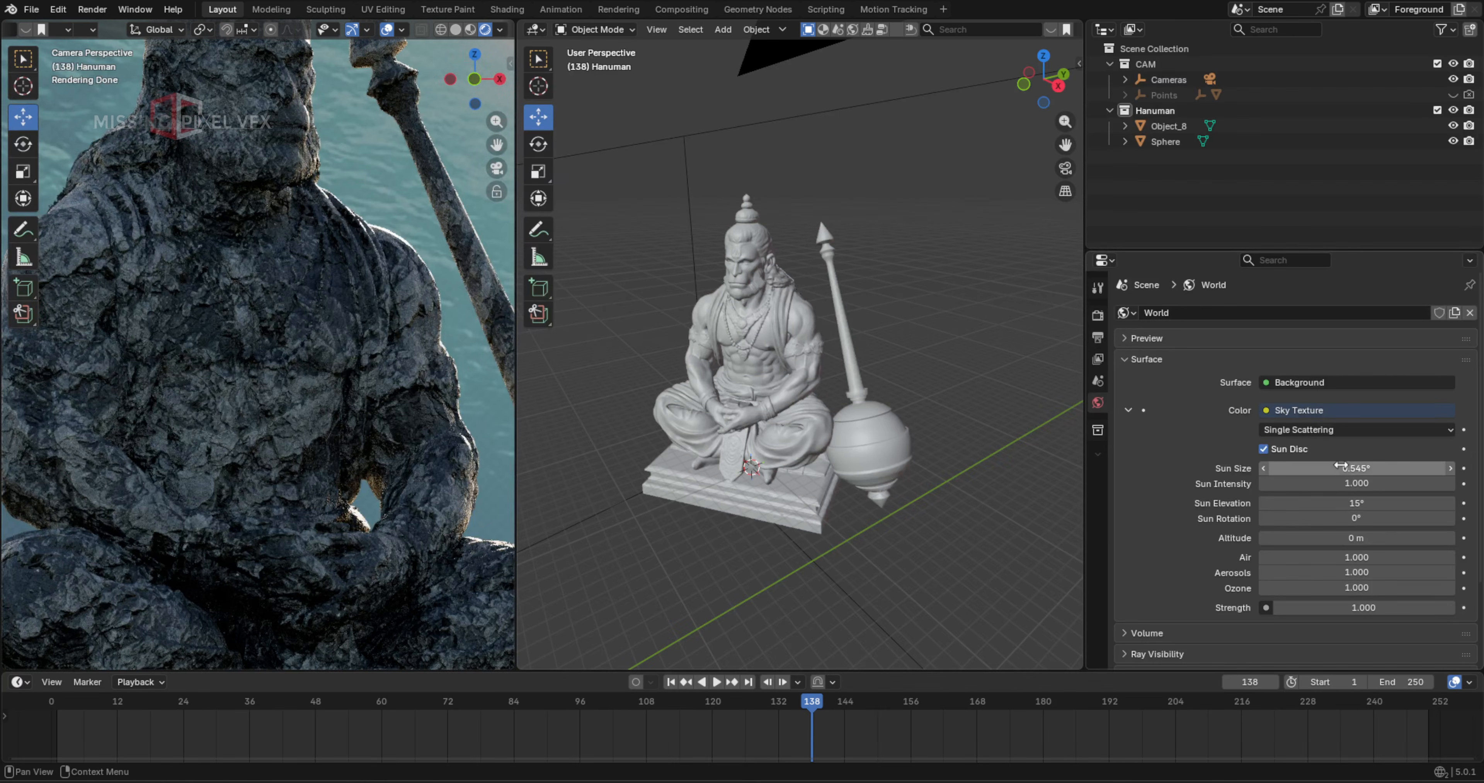
Set the Sky Texture's Sun Size to 2° and the world background Strength to 0.5
{"action": "left_click", "coordinate": [1341, 467]}
{"action": "type", "text": "2"}
{"action": "key", "text": "Return"}
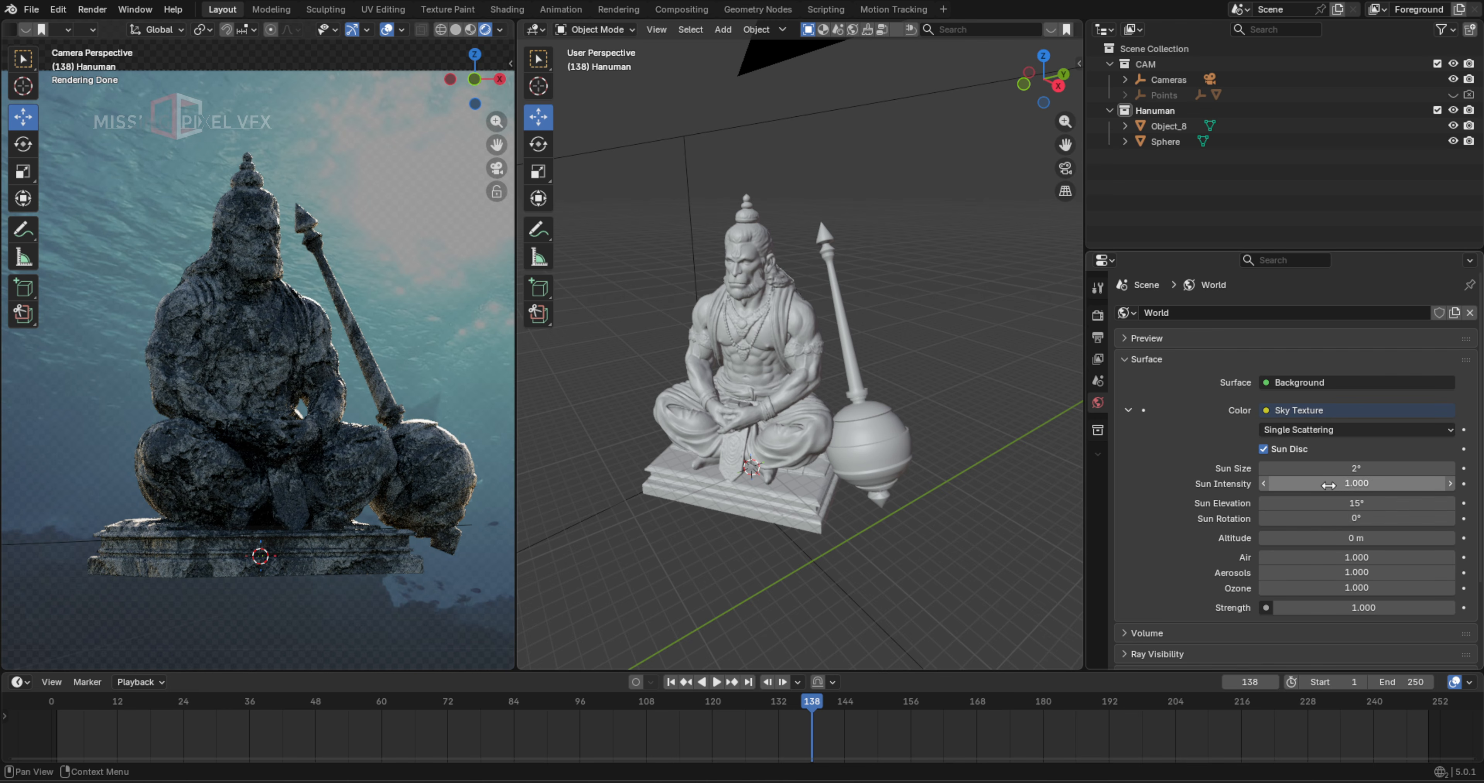
{"action": "left_click", "coordinate": [1366, 609]}
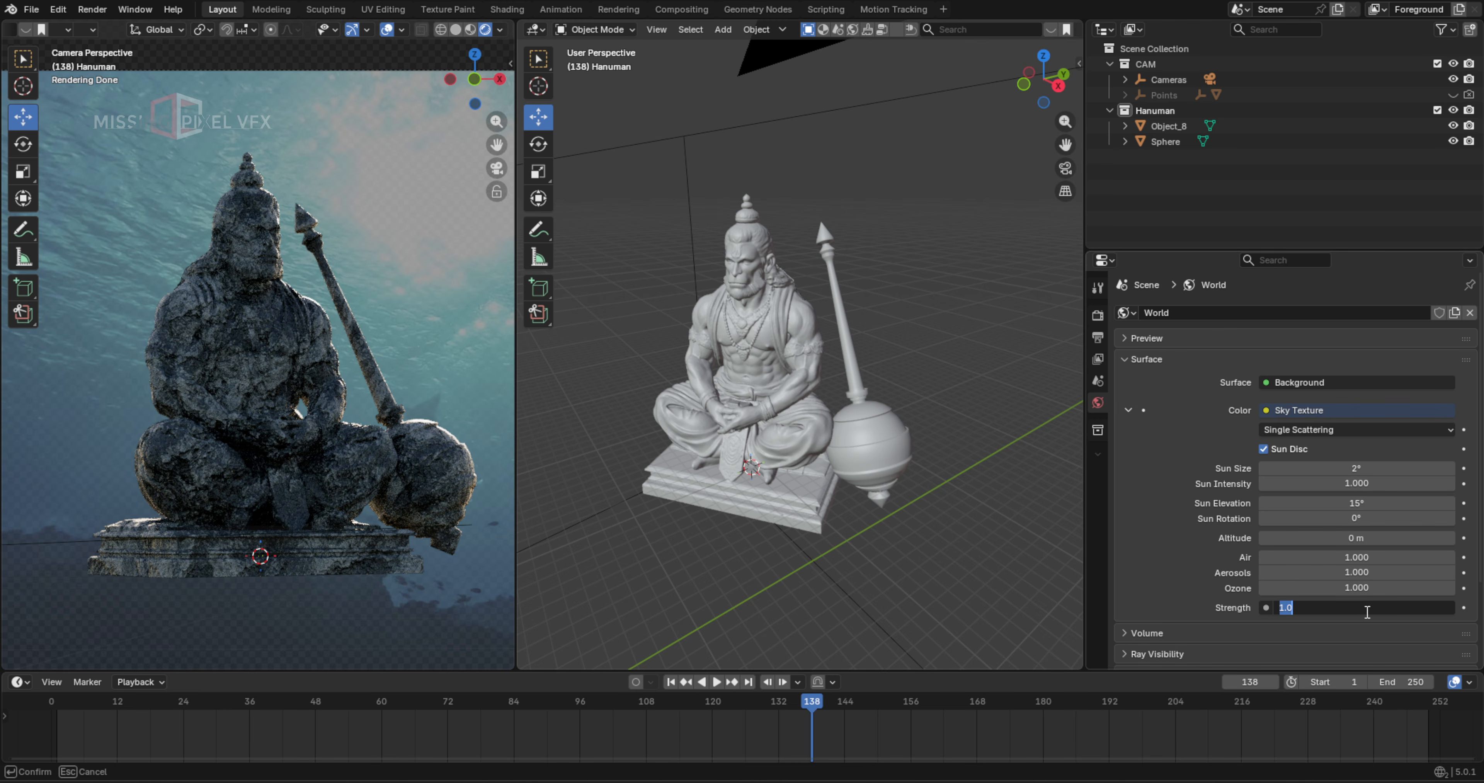
{"action": "type", "text": "0.5"}
{"action": "key", "text": "Return"}
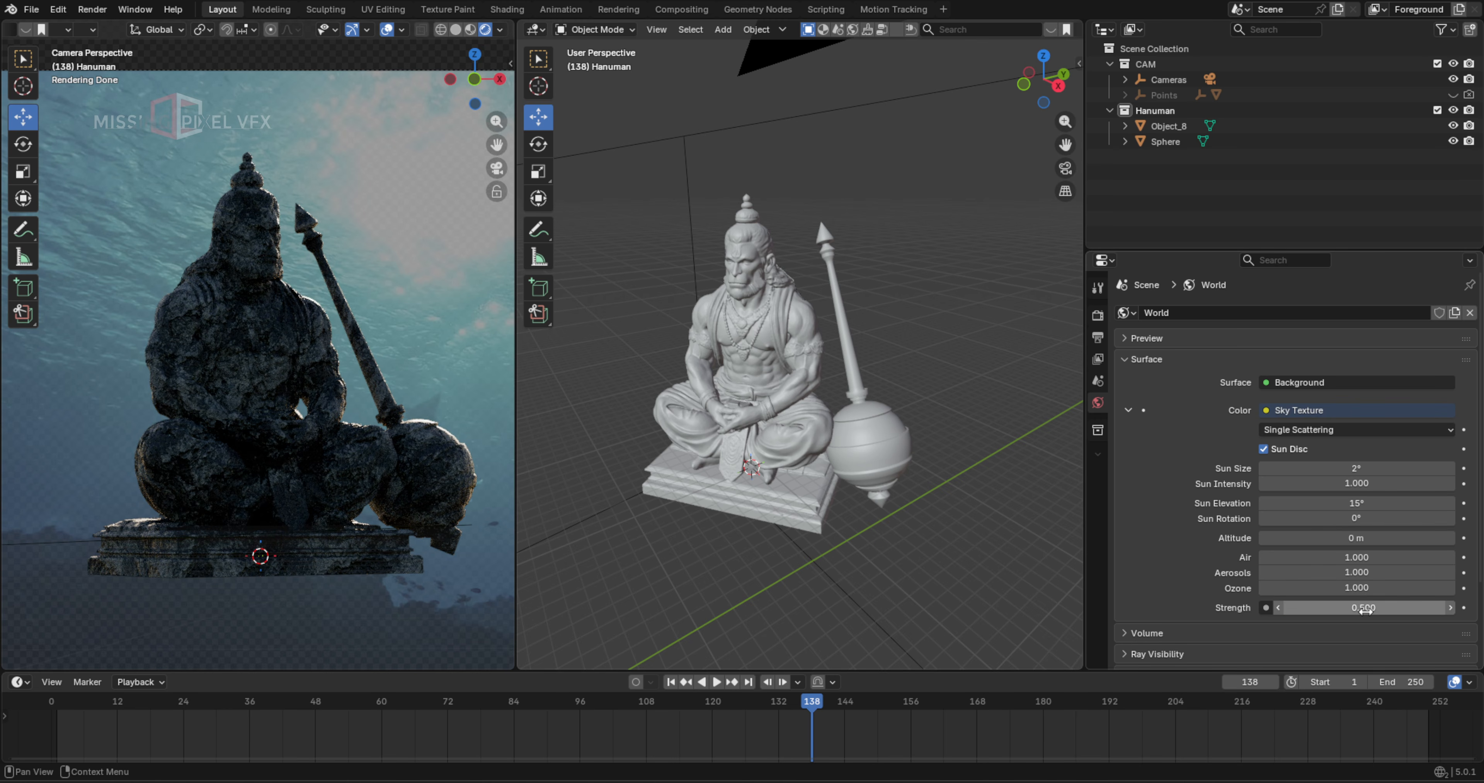
{"action": "scroll", "coordinate": [221, 384], "scroll_direction": "down", "scroll_amount": 2}
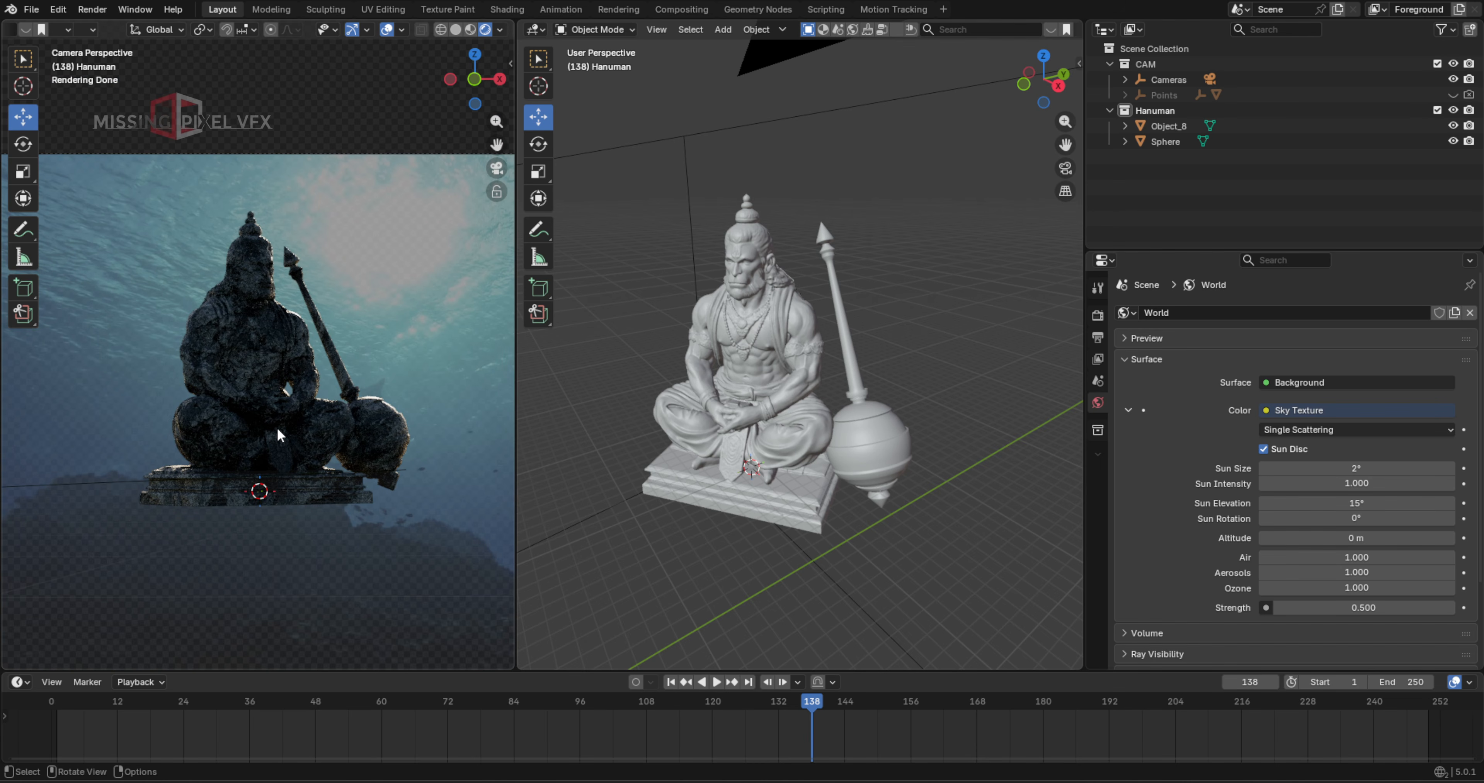
Try a Color Management gamma of 1.5 for the scene and settle on 1.25
{"action": "left_click", "coordinate": [1097, 315]}
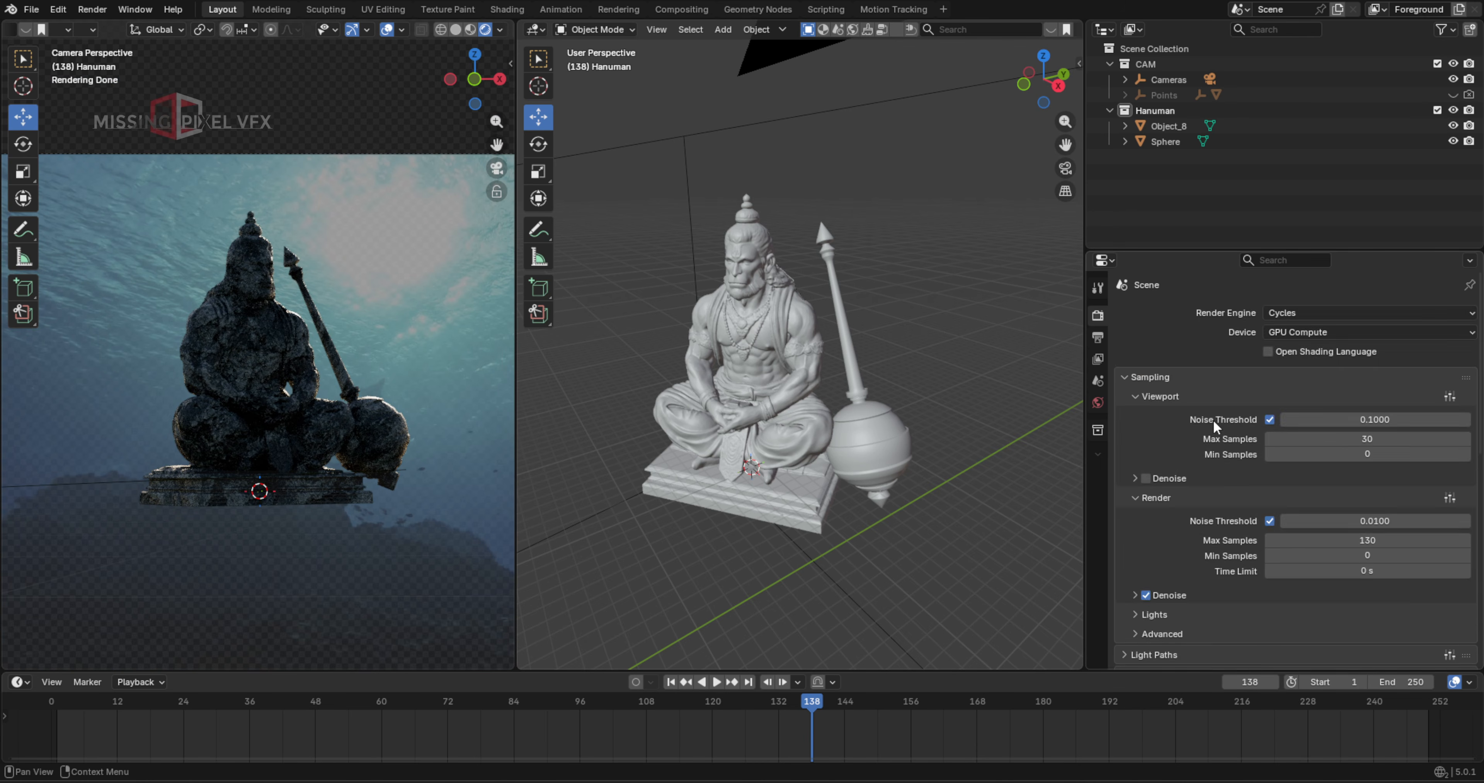
{"action": "scroll", "coordinate": [1218, 487], "scroll_direction": "down", "scroll_amount": 5}
{"action": "scroll", "coordinate": [1201, 592], "scroll_direction": "down", "scroll_amount": 2}
{"action": "left_click", "coordinate": [1310, 529]}
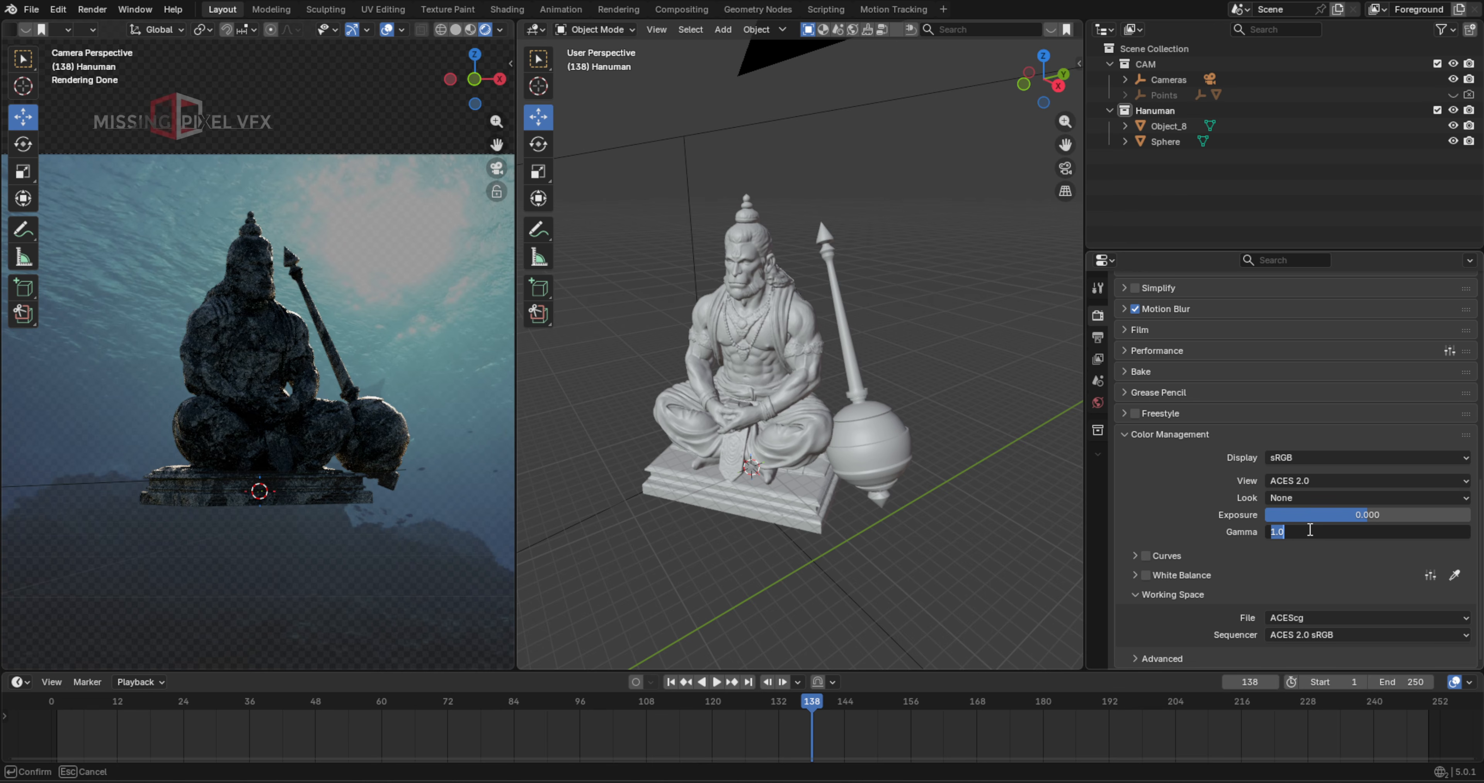
{"action": "type", "text": "1.5"}
{"action": "key", "text": "Return"}
{"action": "left_click", "coordinate": [1310, 532]}
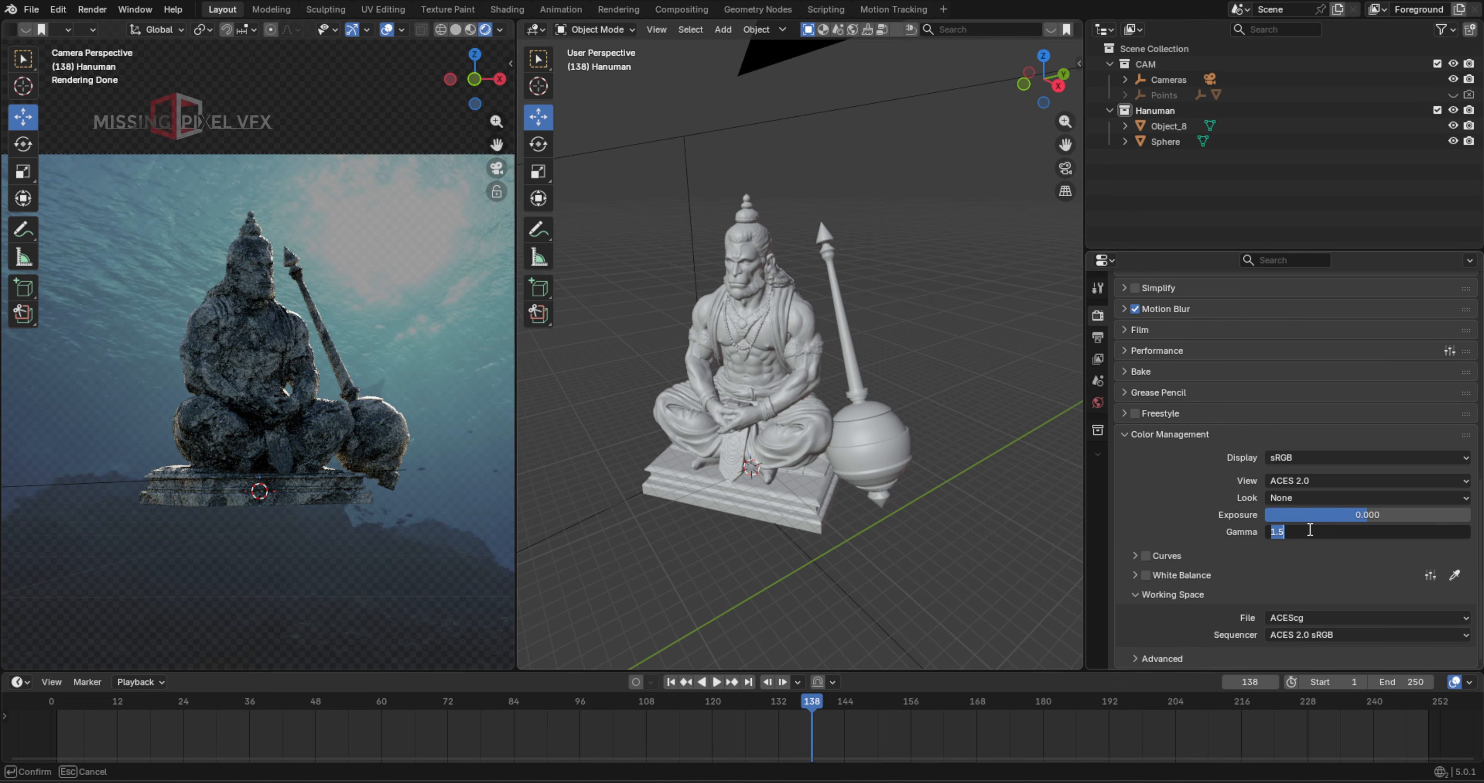
{"action": "key", "text": "Return"}
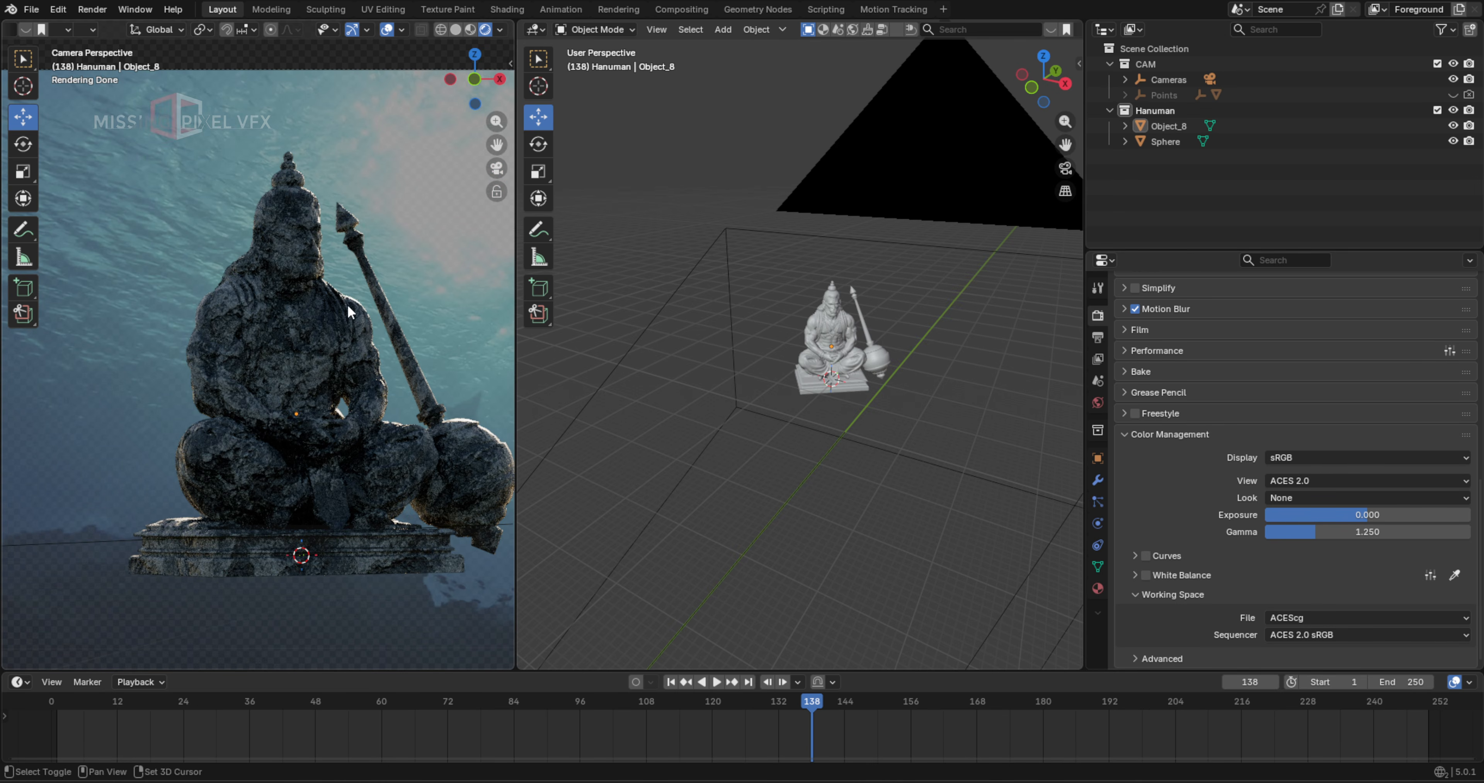
Show the world's shader nodes beside the camera view and move the Background node away from the Sky Texture
{"action": "middle_click_drag", "start_coordinate": [353, 321], "coordinate": [292, 354], "text": "shift"}
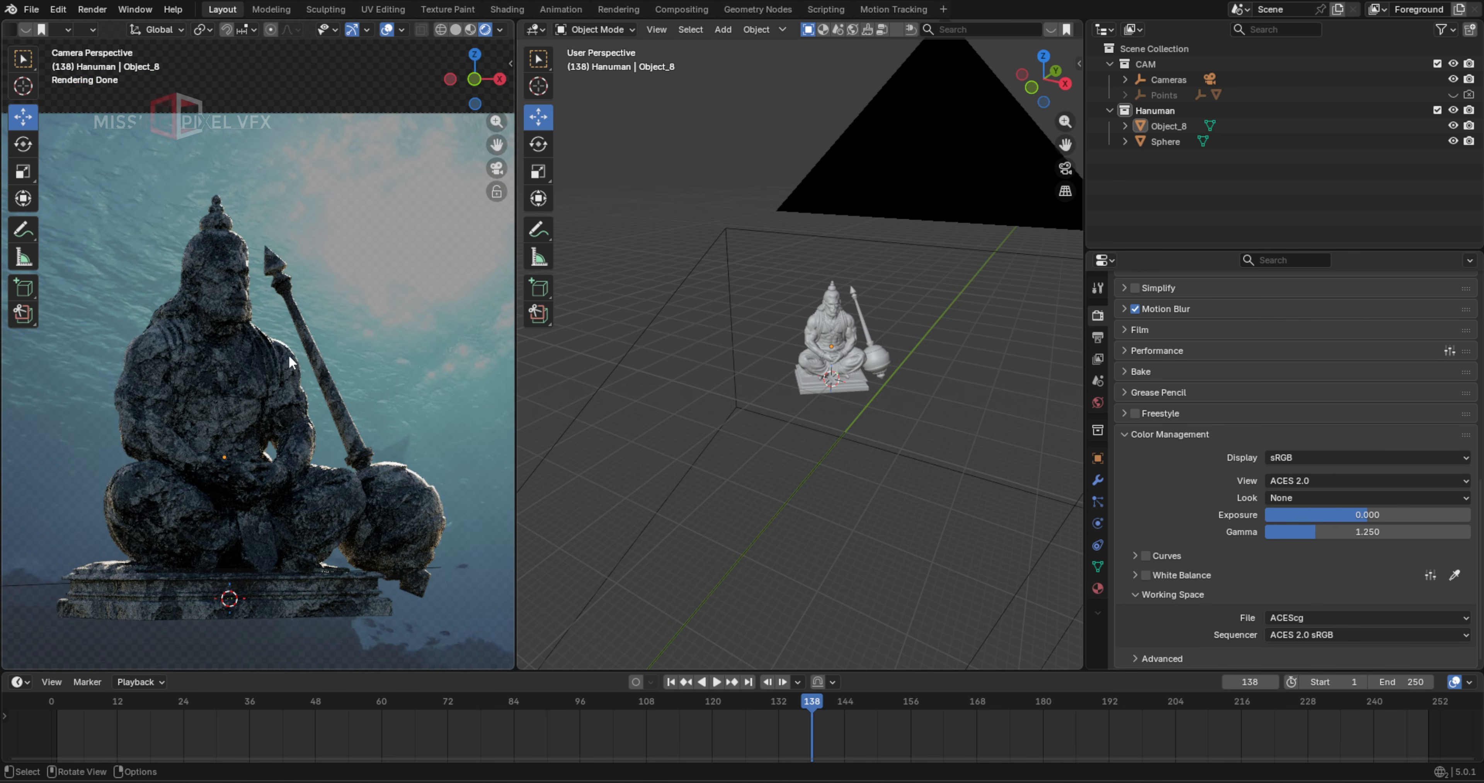
{"action": "left_click", "coordinate": [535, 30]}
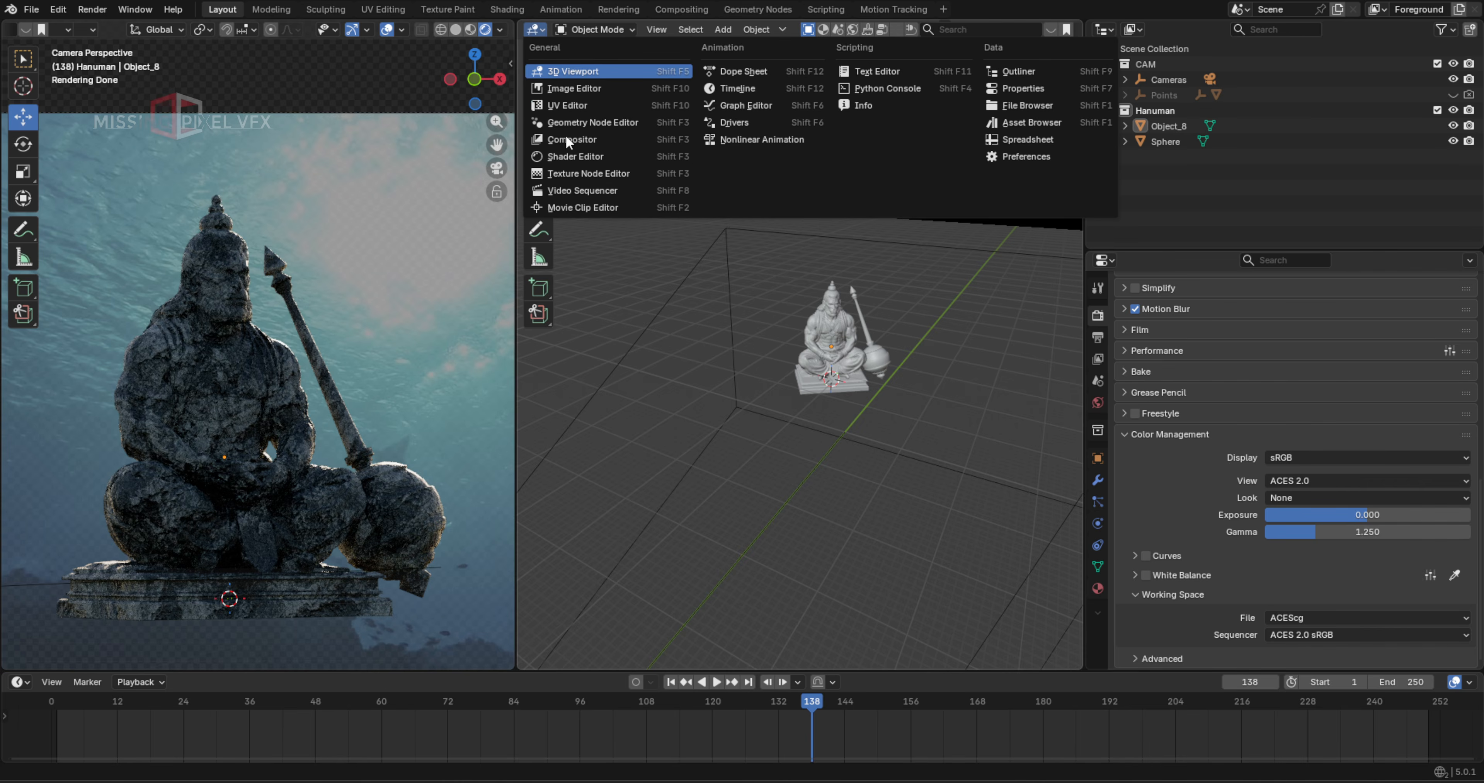
{"action": "left_click", "coordinate": [567, 156]}
{"action": "left_click", "coordinate": [584, 29]}
{"action": "left_click", "coordinate": [582, 57]}
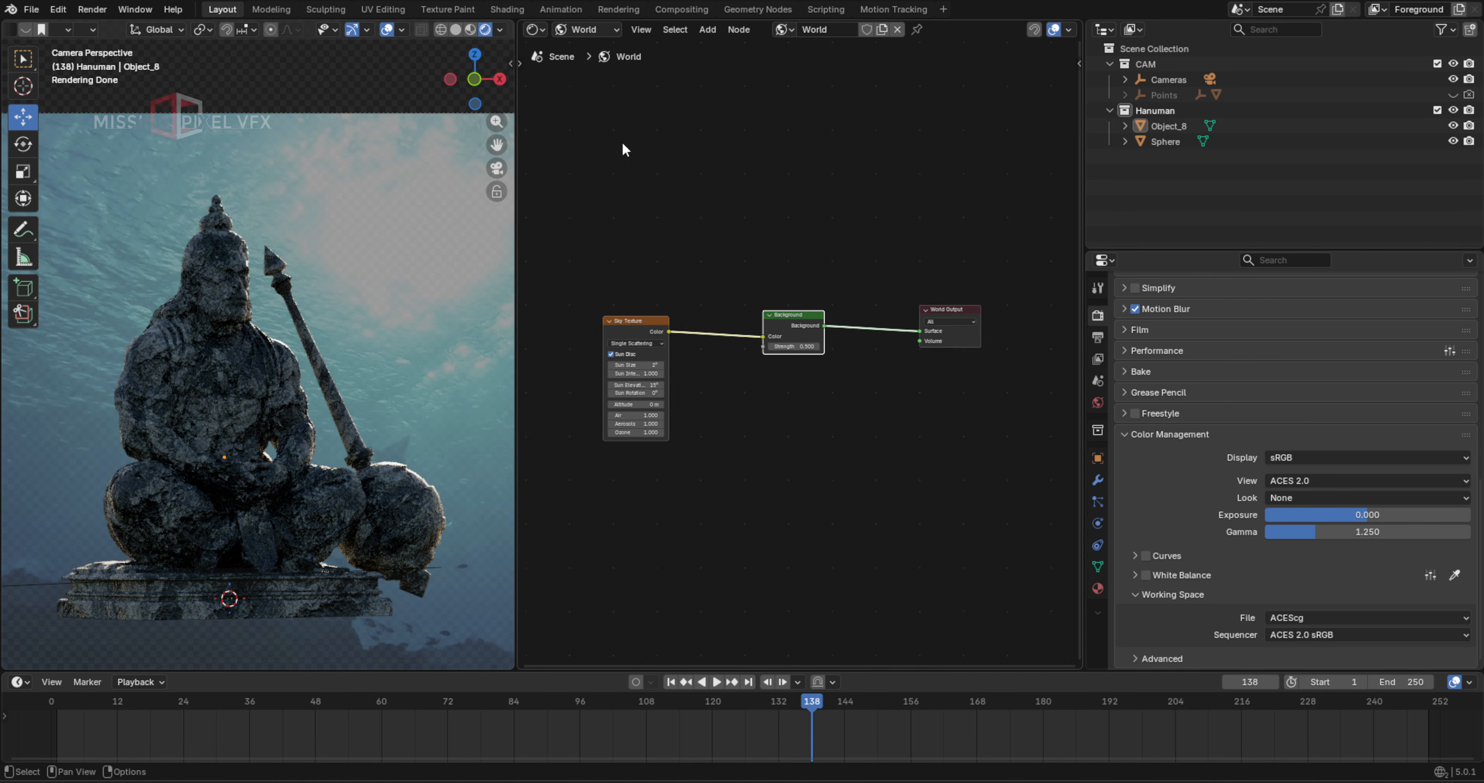
{"action": "scroll", "coordinate": [782, 294], "scroll_direction": "up", "scroll_amount": 2}
{"action": "left_click_drag", "start_coordinate": [790, 295], "coordinate": [850, 283]}
{"action": "left_click", "coordinate": [656, 396]}
Insert a Mix Color node between the Sky Texture and the Background node, leaving space around it
{"action": "key", "text": "shift+a"}
{"action": "left_click", "coordinate": [656, 396]}
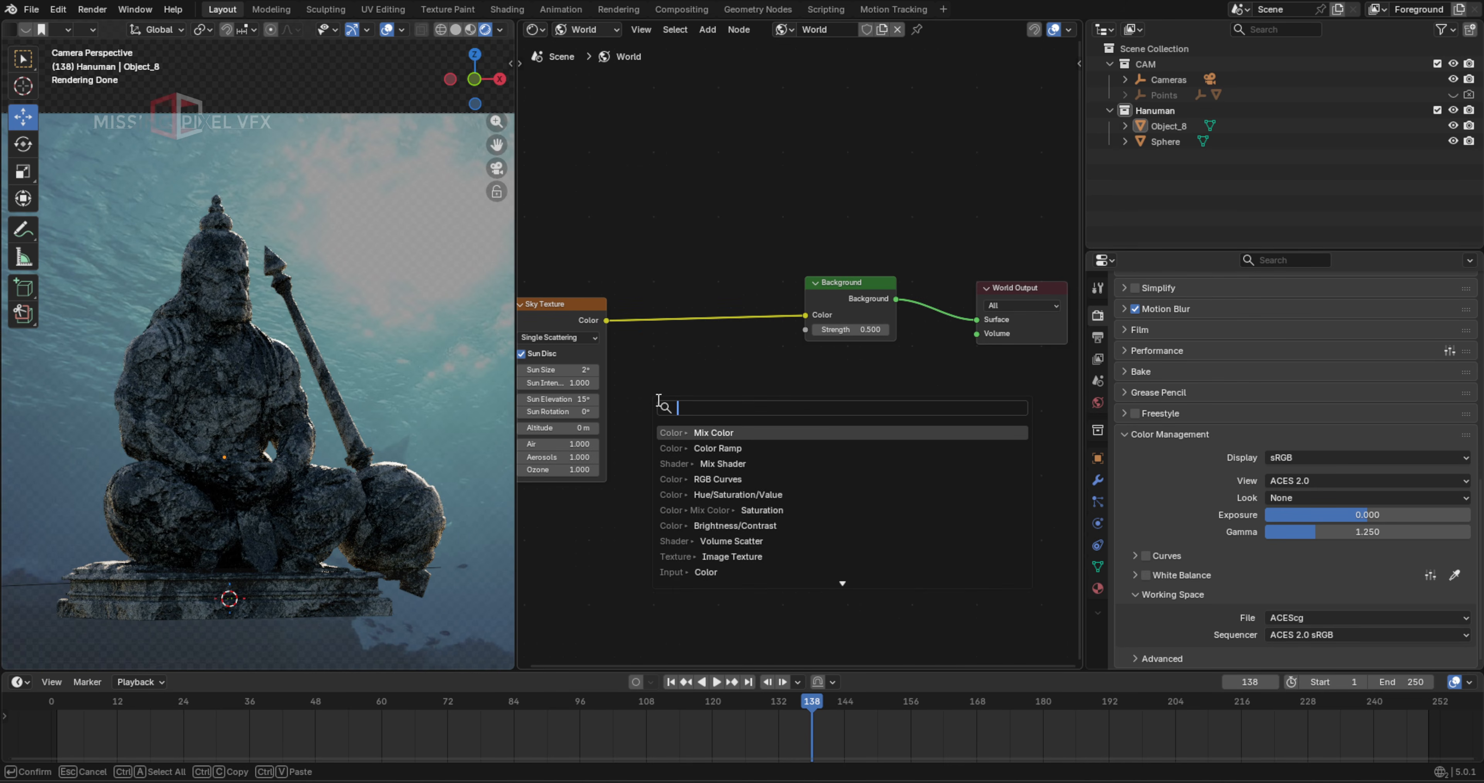
{"action": "left_click", "coordinate": [744, 435]}
{"action": "left_click", "coordinate": [702, 399]}
{"action": "left_click_drag", "start_coordinate": [704, 403], "coordinate": [687, 282]}
{"action": "middle_click_drag", "start_coordinate": [716, 296], "coordinate": [762, 361]}
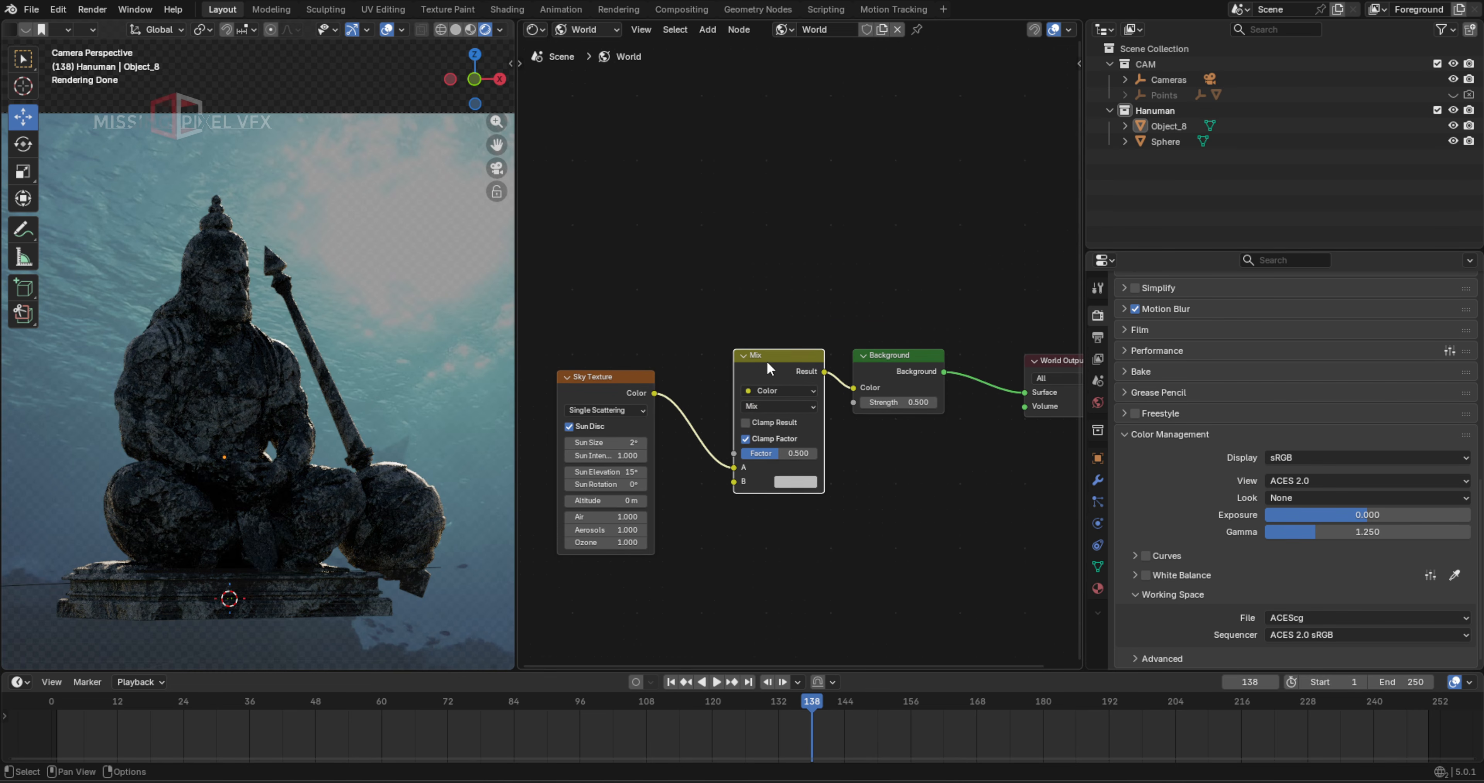
{"action": "left_click_drag", "start_coordinate": [768, 368], "coordinate": [758, 314]}
Sample the Mix node's B colour from the blue water beside the statue and set its blend mode to Multiply
{"action": "left_click", "coordinate": [783, 431]}
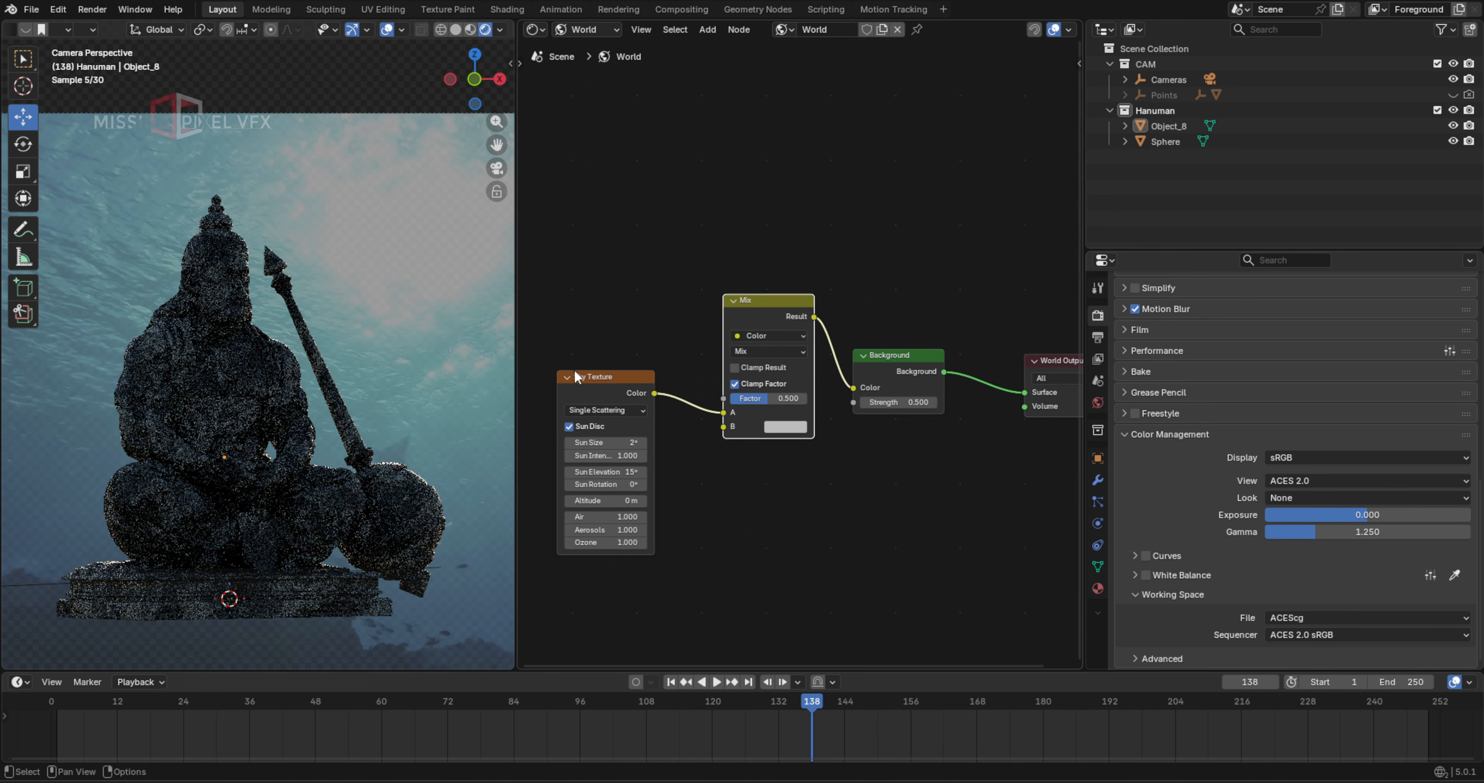
{"action": "left_click", "coordinate": [786, 429]}
{"action": "left_click", "coordinate": [880, 409]}
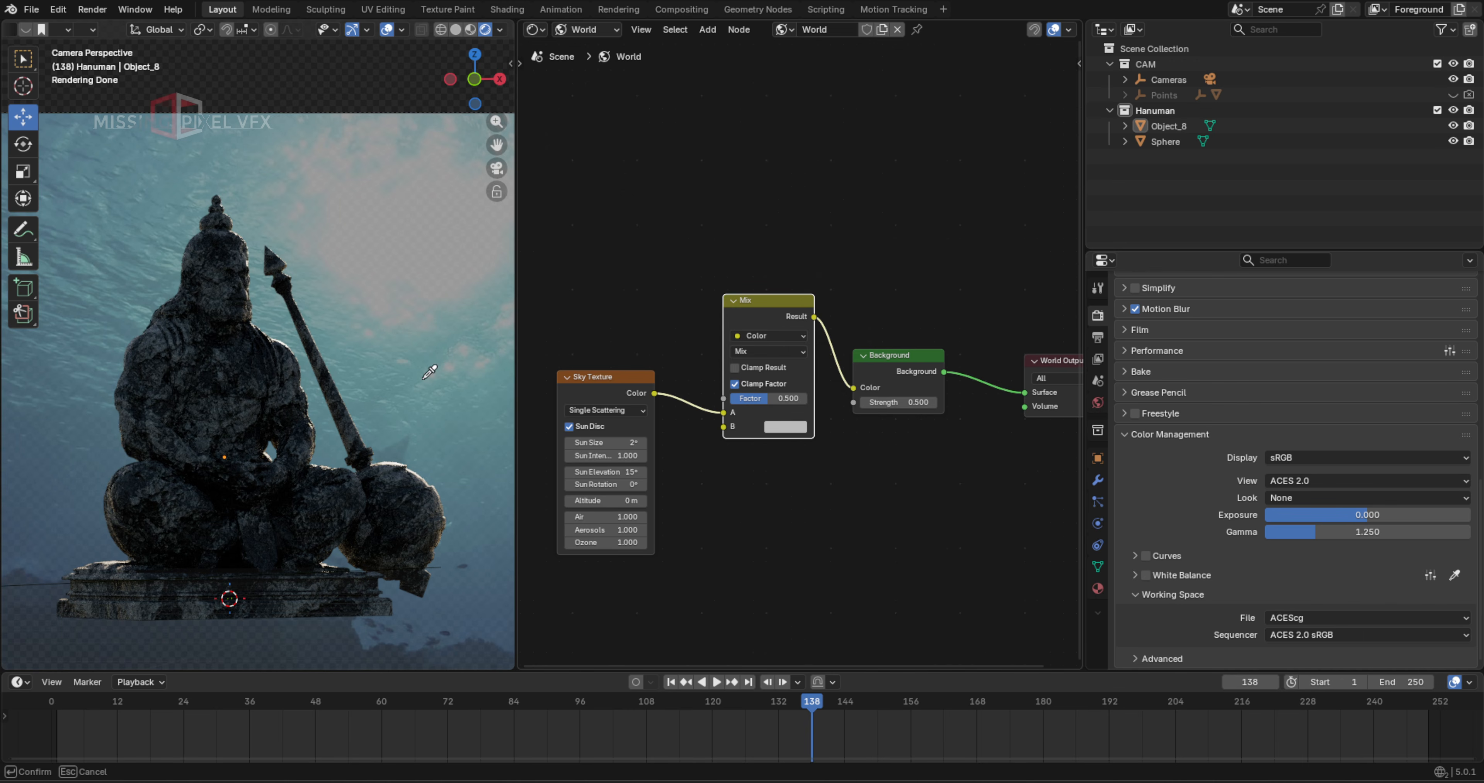
{"action": "left_click", "coordinate": [436, 424]}
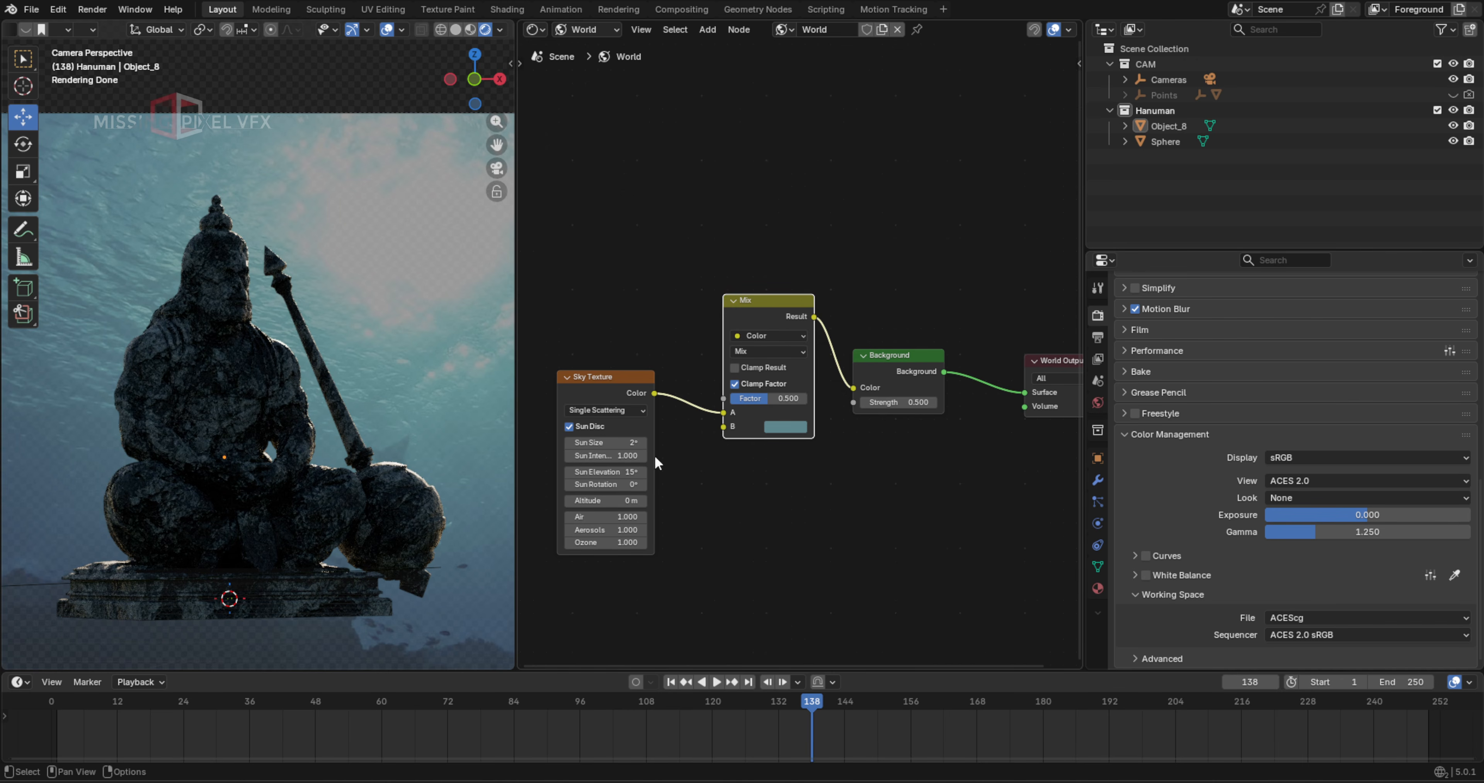
{"action": "left_click", "coordinate": [769, 352]}
{"action": "left_click", "coordinate": [768, 420]}
Set the Multiply node's Factor to 0.642 and inspect the statue's lighting through the camera
{"action": "scroll", "coordinate": [218, 354], "scroll_direction": "up", "scroll_amount": 3}
{"action": "scroll", "coordinate": [219, 354], "scroll_direction": "up", "scroll_amount": 3}
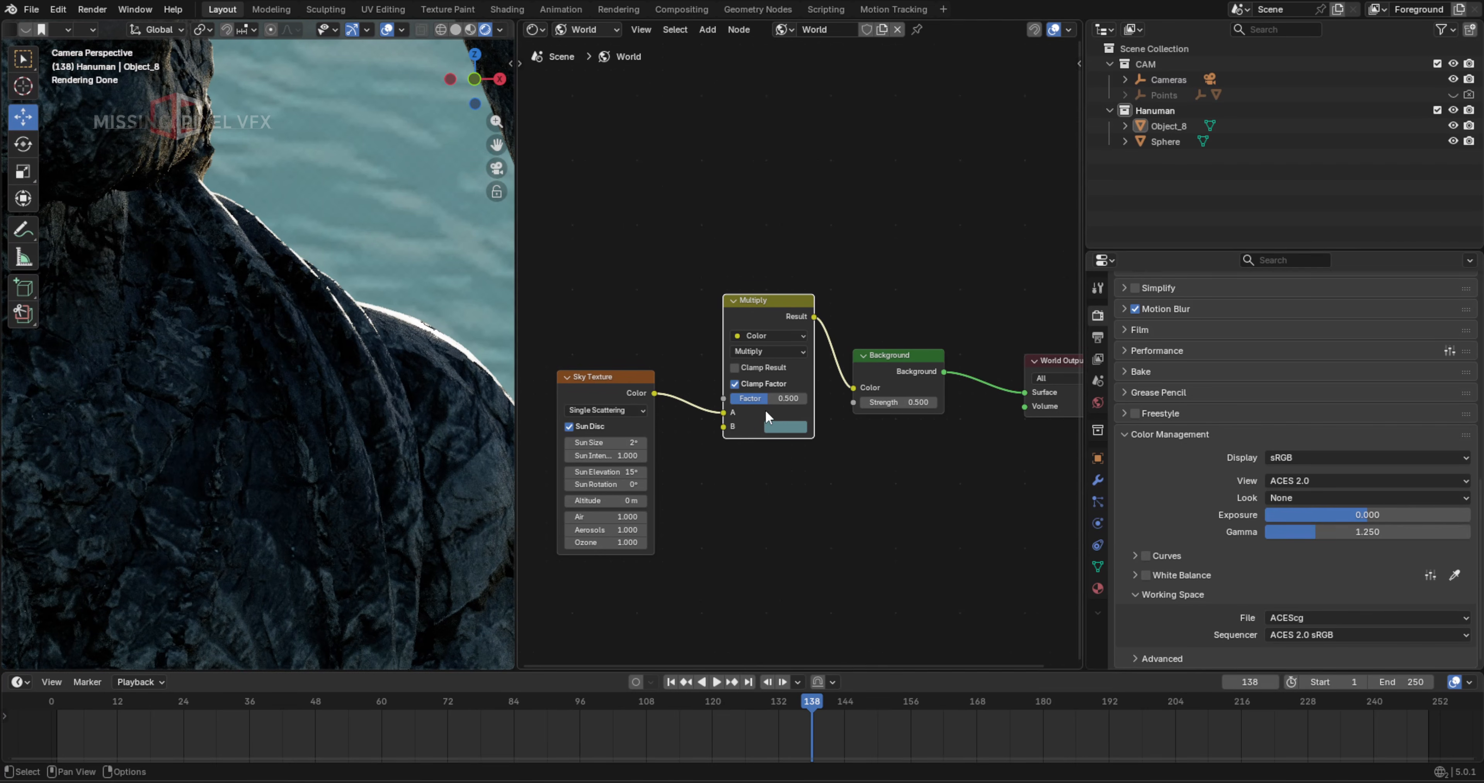
{"action": "left_click_drag", "start_coordinate": [777, 397], "coordinate": [789, 397]}
{"action": "scroll", "coordinate": [283, 356], "scroll_direction": "down", "scroll_amount": 3}
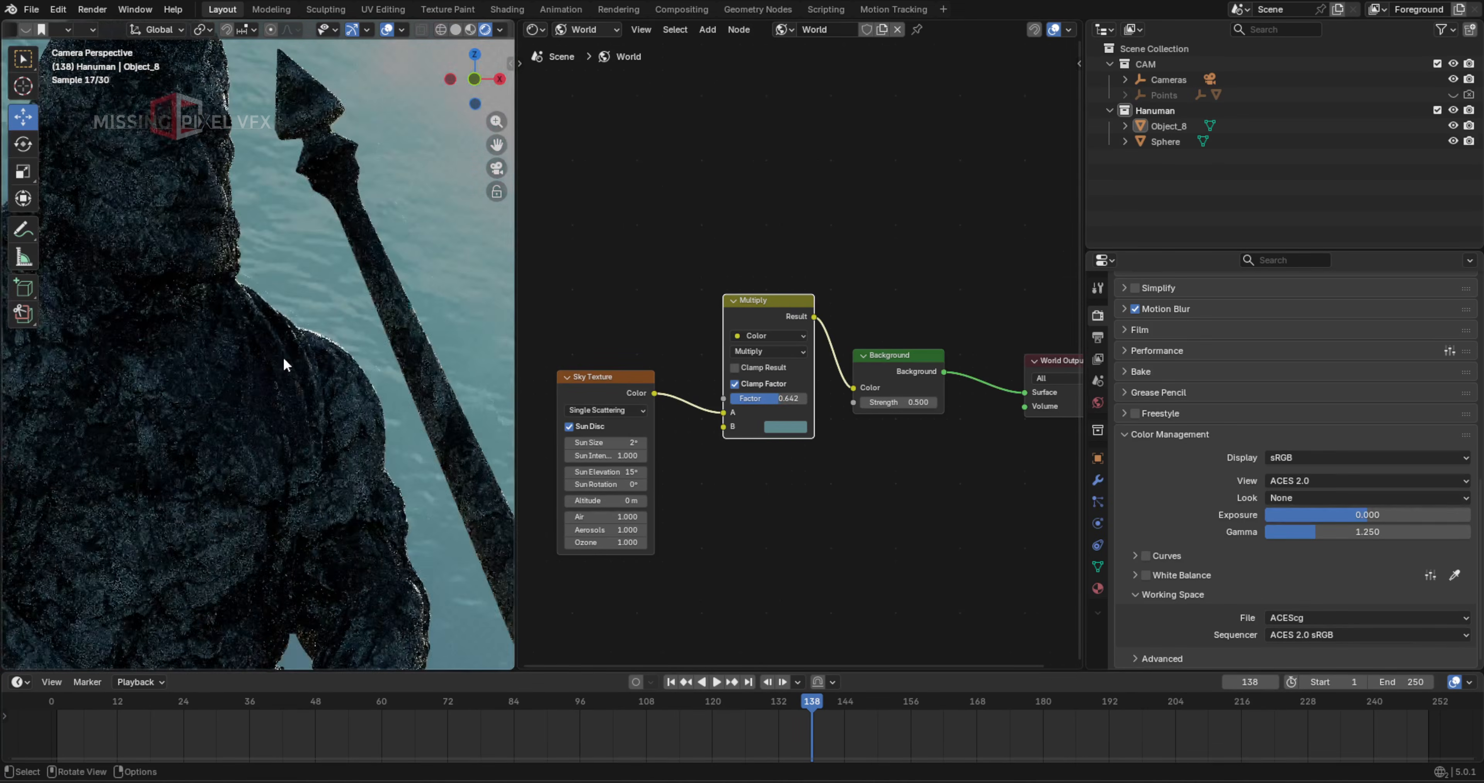
{"action": "middle_click_drag", "start_coordinate": [283, 356], "coordinate": [339, 339]}
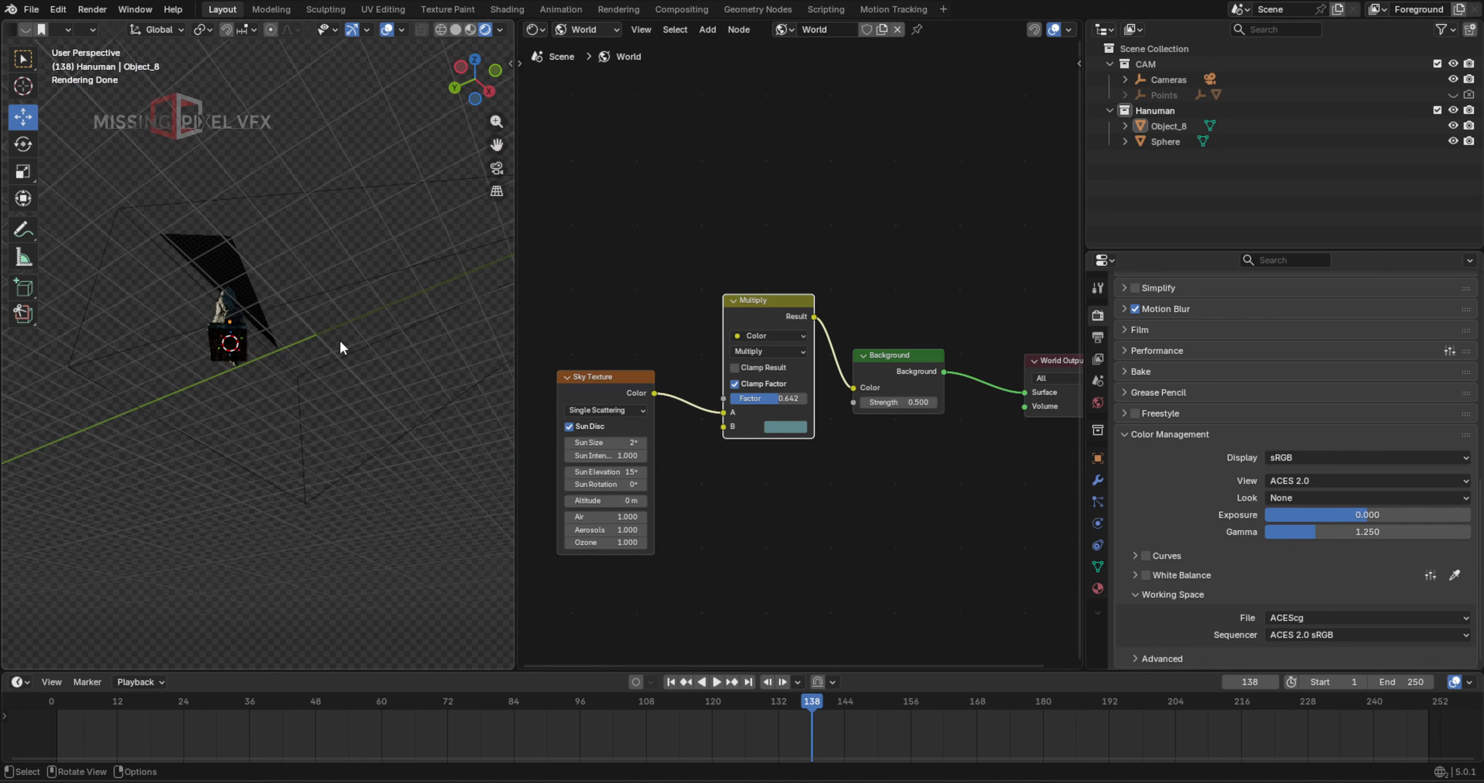
{"action": "key", "text": "KP_0"}
{"action": "scroll", "coordinate": [397, 360], "scroll_direction": "down", "scroll_amount": 2}
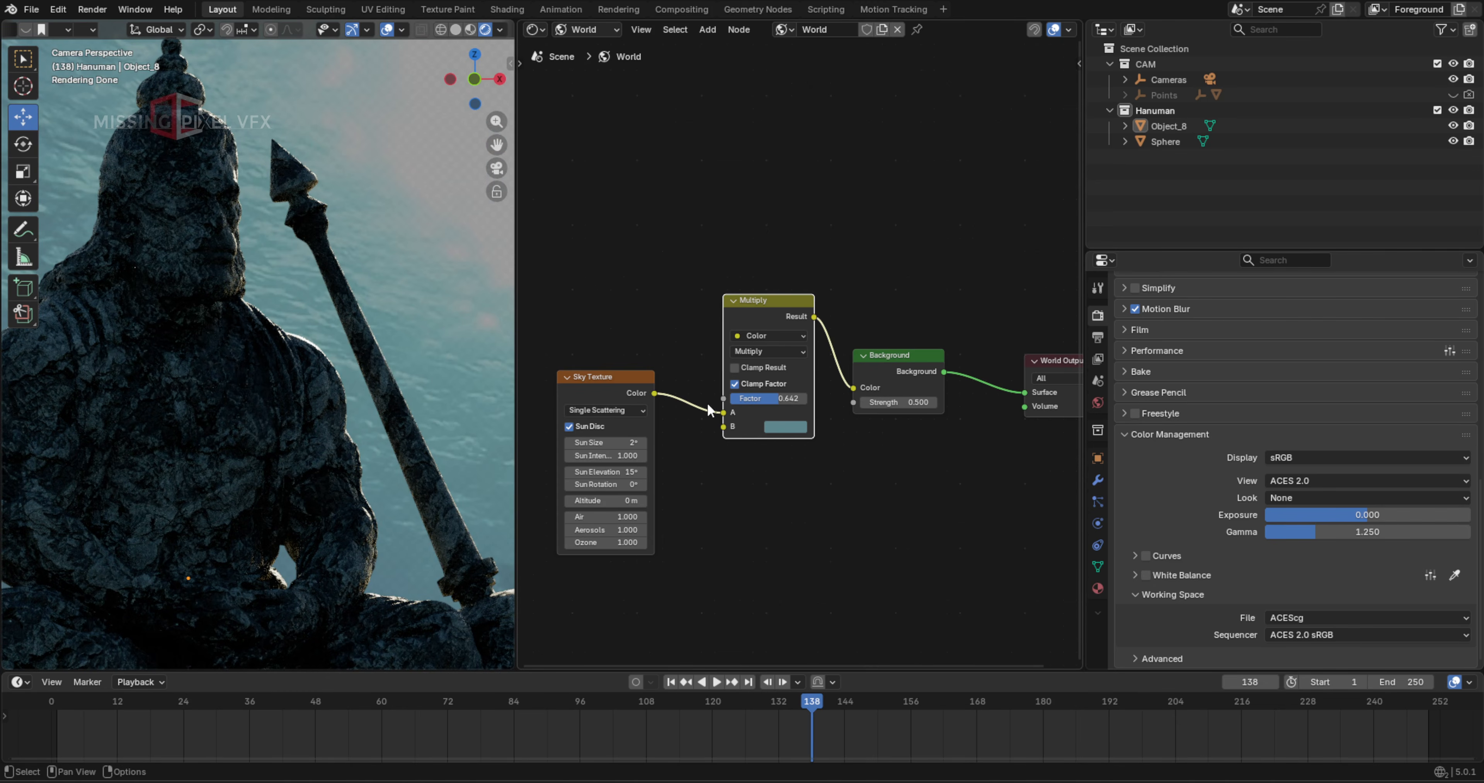
Bypass the Multiply node to compare the lighting without it, and restore its link to the Background node
{"action": "left_click_drag", "start_coordinate": [654, 393], "coordinate": [853, 386]}
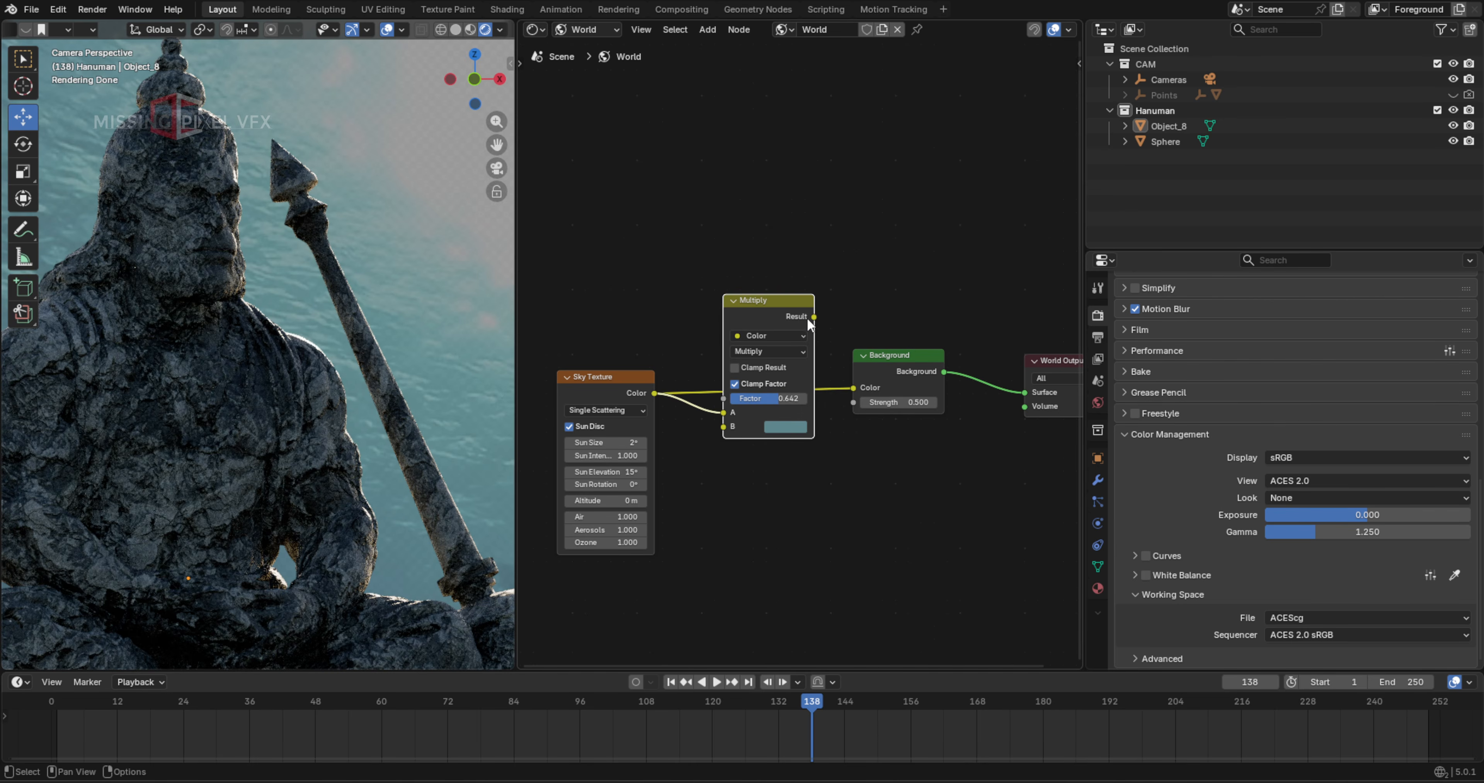
{"action": "left_click_drag", "start_coordinate": [813, 316], "coordinate": [853, 388]}
{"action": "scroll", "coordinate": [289, 337], "scroll_direction": "down", "scroll_amount": 3}
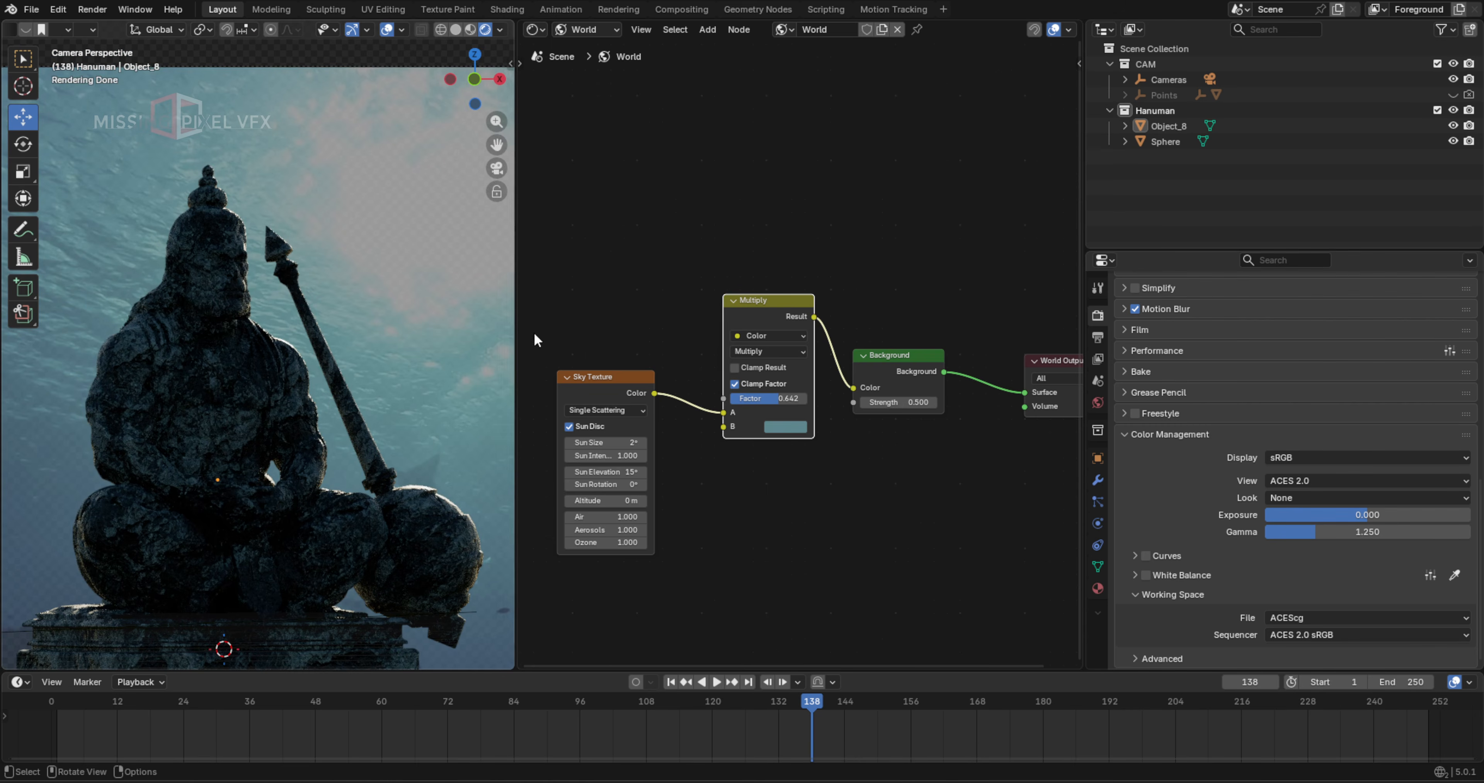
Switch the world node area back to a 3D Viewport and bring the whole statue into the camera view
{"action": "middle_click_drag", "start_coordinate": [1001, 401], "coordinate": [904, 457]}
{"action": "left_click", "coordinate": [534, 29]}
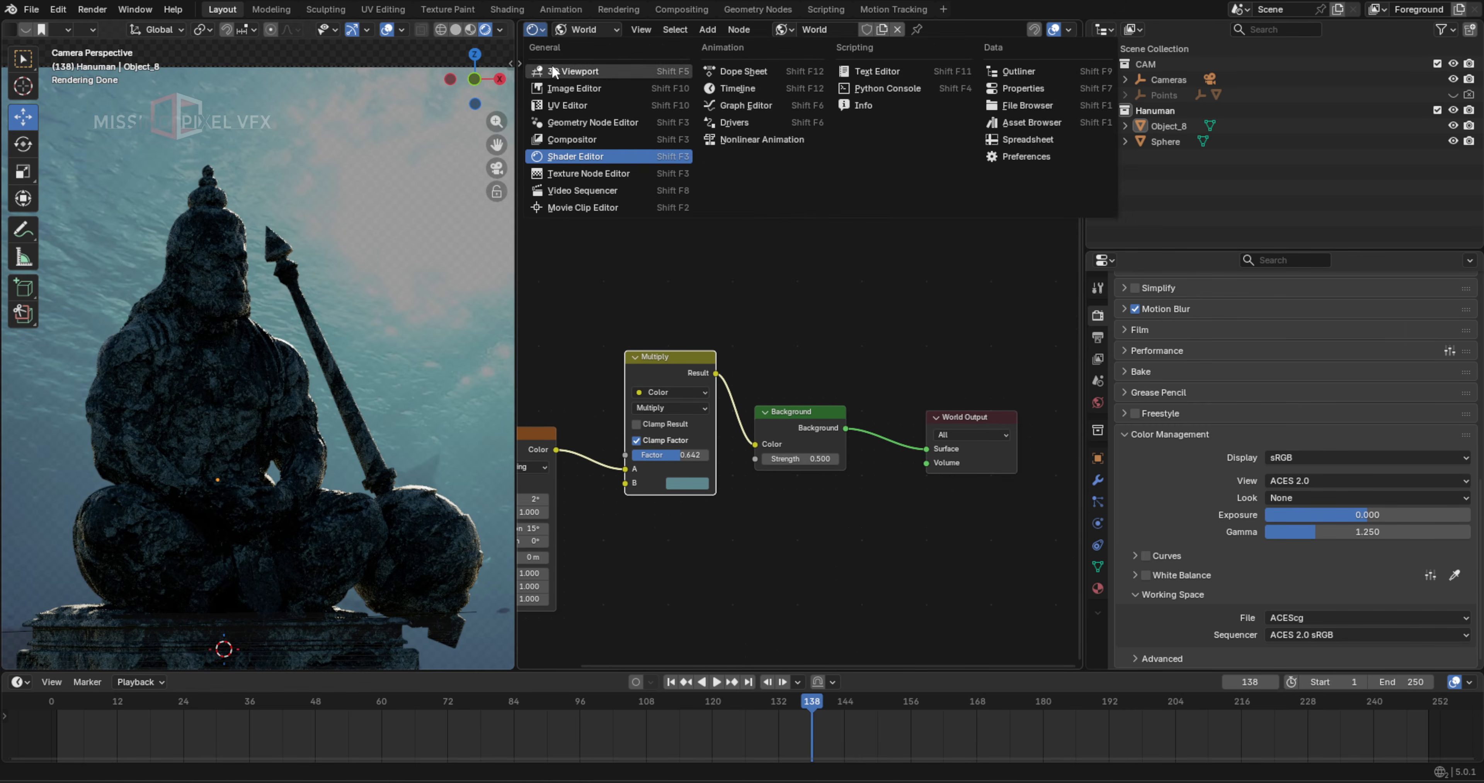
{"action": "left_click", "coordinate": [553, 70]}
{"action": "scroll", "coordinate": [771, 433], "scroll_direction": "down", "scroll_amount": 3}
{"action": "scroll", "coordinate": [285, 381], "scroll_direction": "down", "scroll_amount": 2}
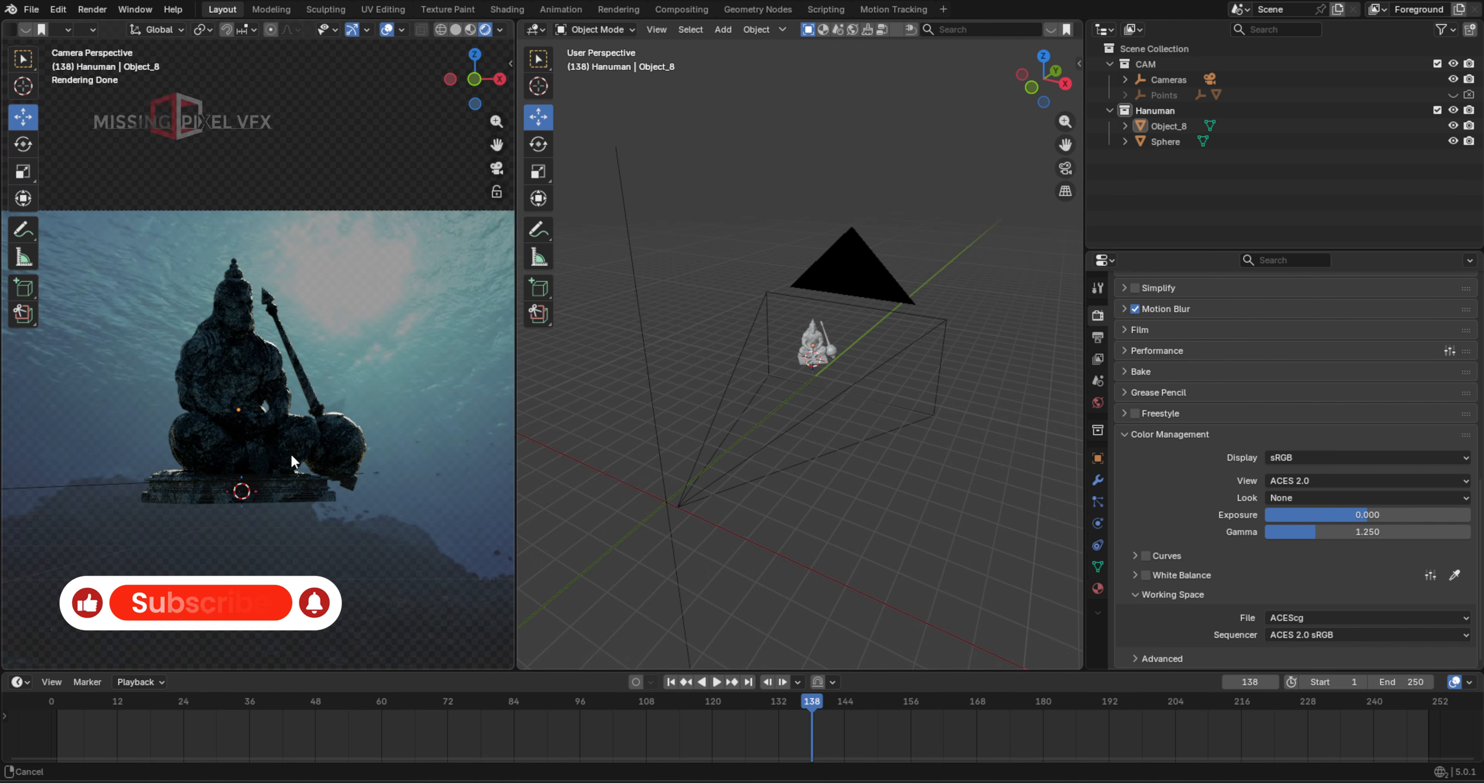
Frame the full shot in the camera view, render frame 138 and close the render result
{"action": "middle_click_drag", "start_coordinate": [291, 452], "coordinate": [363, 395], "text": "shift"}
{"action": "middle_click_drag", "start_coordinate": [363, 395], "coordinate": [380, 404]}
{"action": "key", "text": "KP_0"}
{"action": "scroll", "coordinate": [342, 381], "scroll_direction": "down", "scroll_amount": 3}
{"action": "middle_click_drag", "start_coordinate": [365, 354], "coordinate": [310, 407], "text": "shift"}
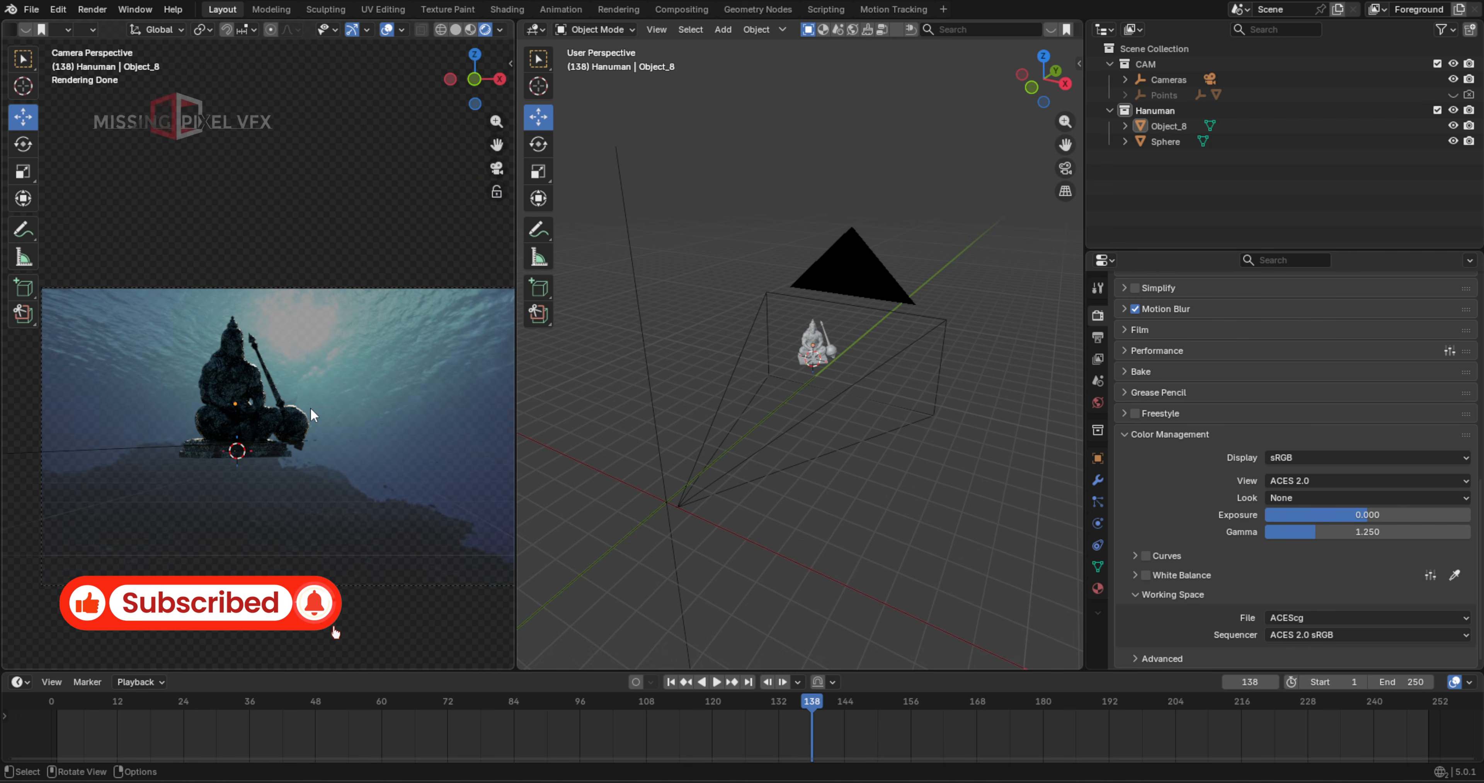
{"action": "key", "text": "F12"}
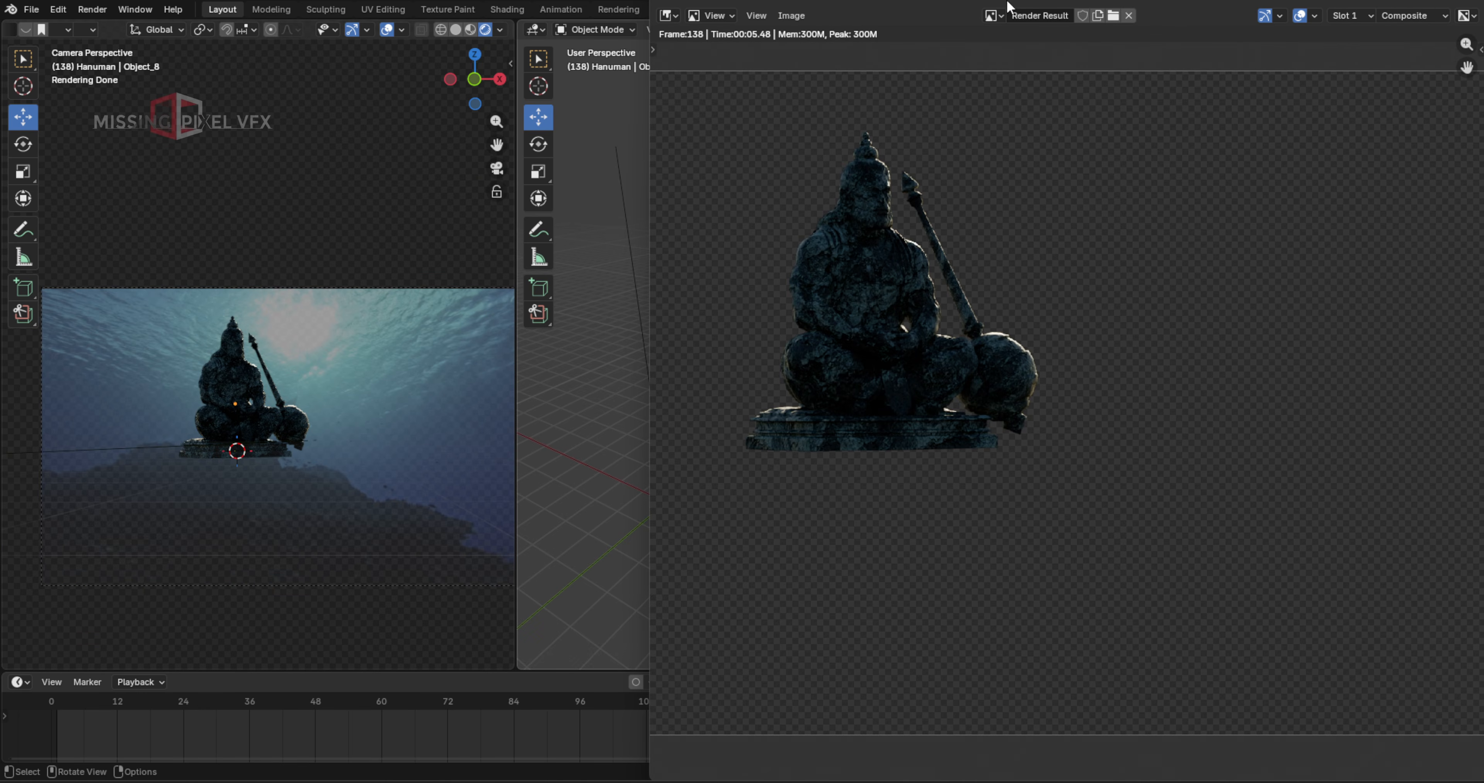
{"action": "key", "text": "Escape"}
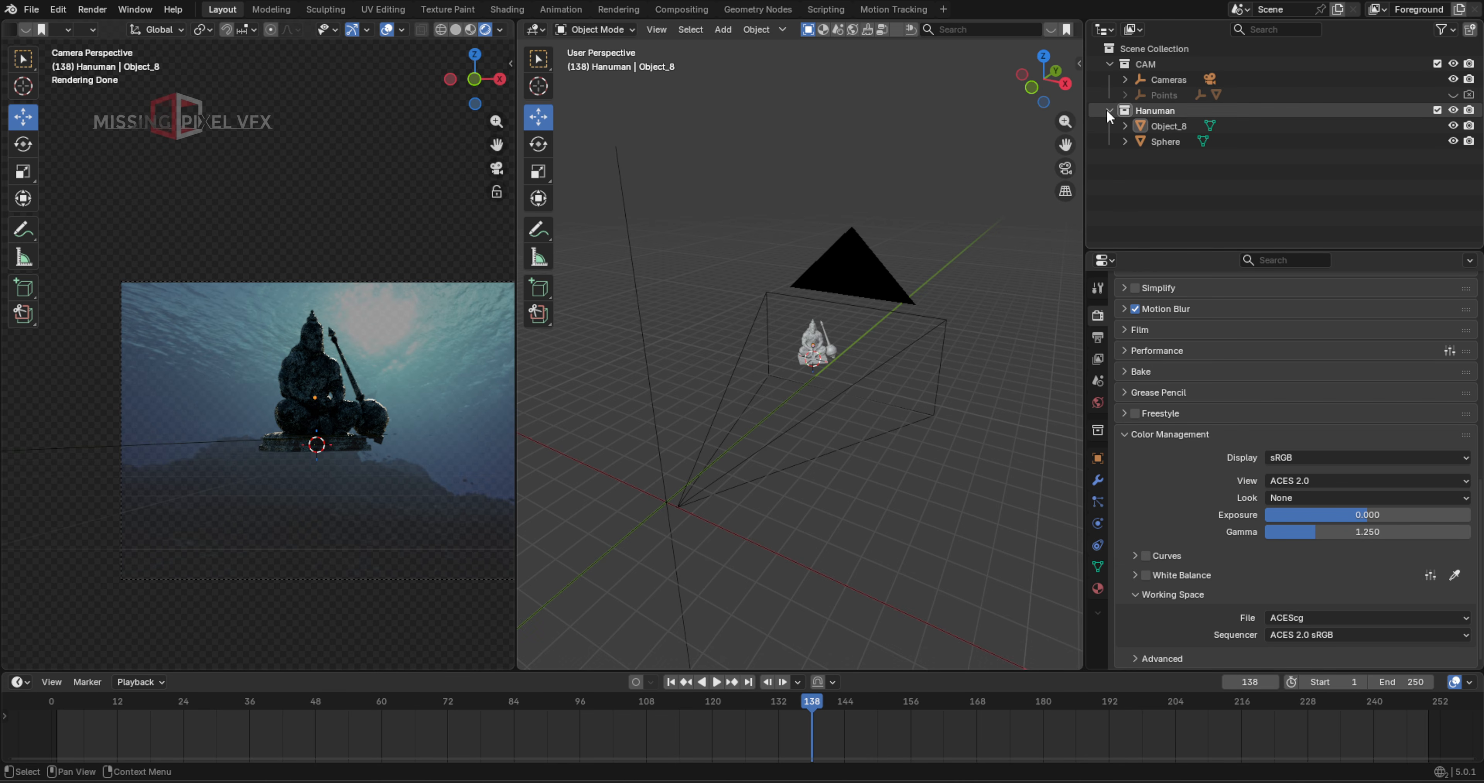
Open the Compositor and delete the Group Output and Viewer nodes, keeping only the Render Layers node
{"action": "left_click", "coordinate": [534, 29]}
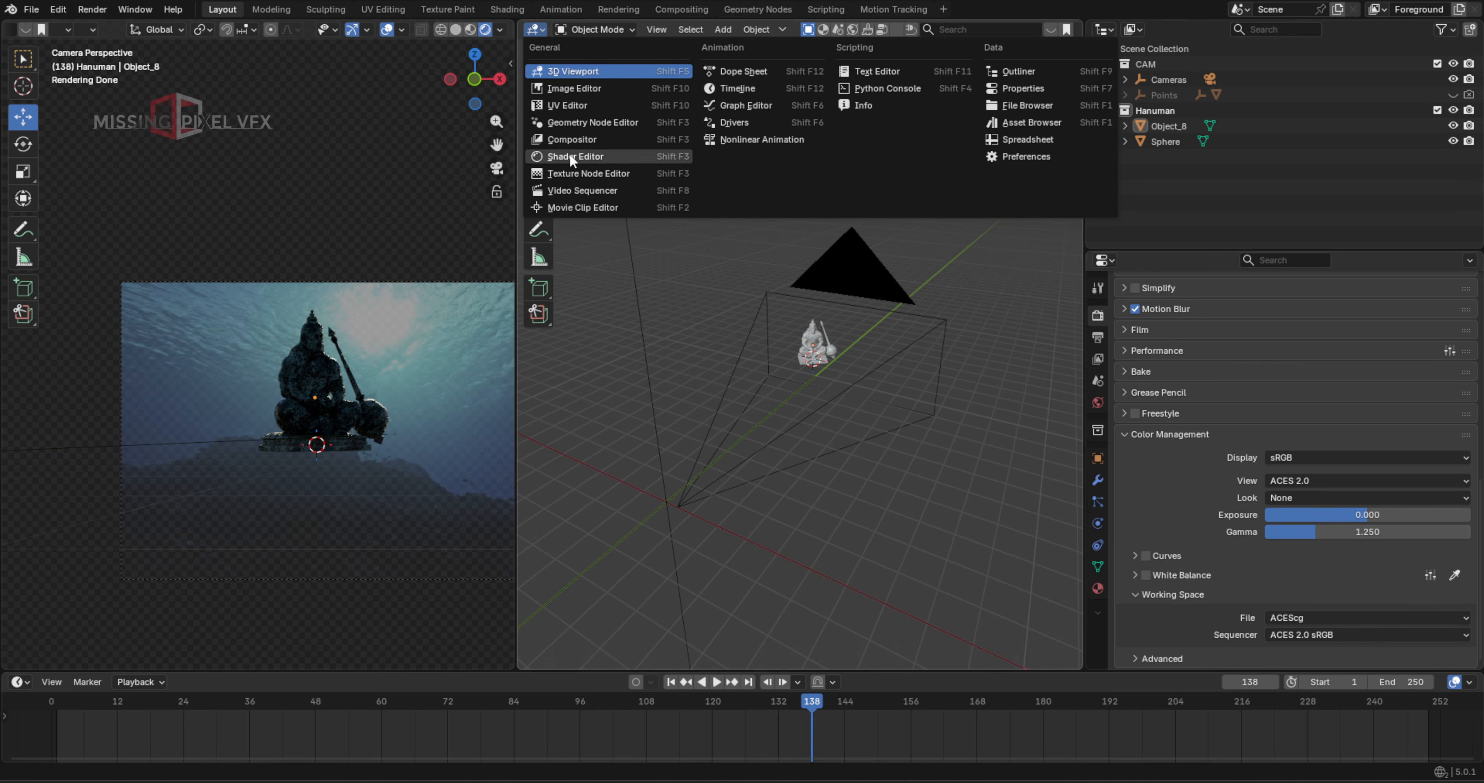
{"action": "left_click", "coordinate": [571, 140]}
{"action": "scroll", "coordinate": [777, 196], "scroll_direction": "down", "scroll_amount": 3}
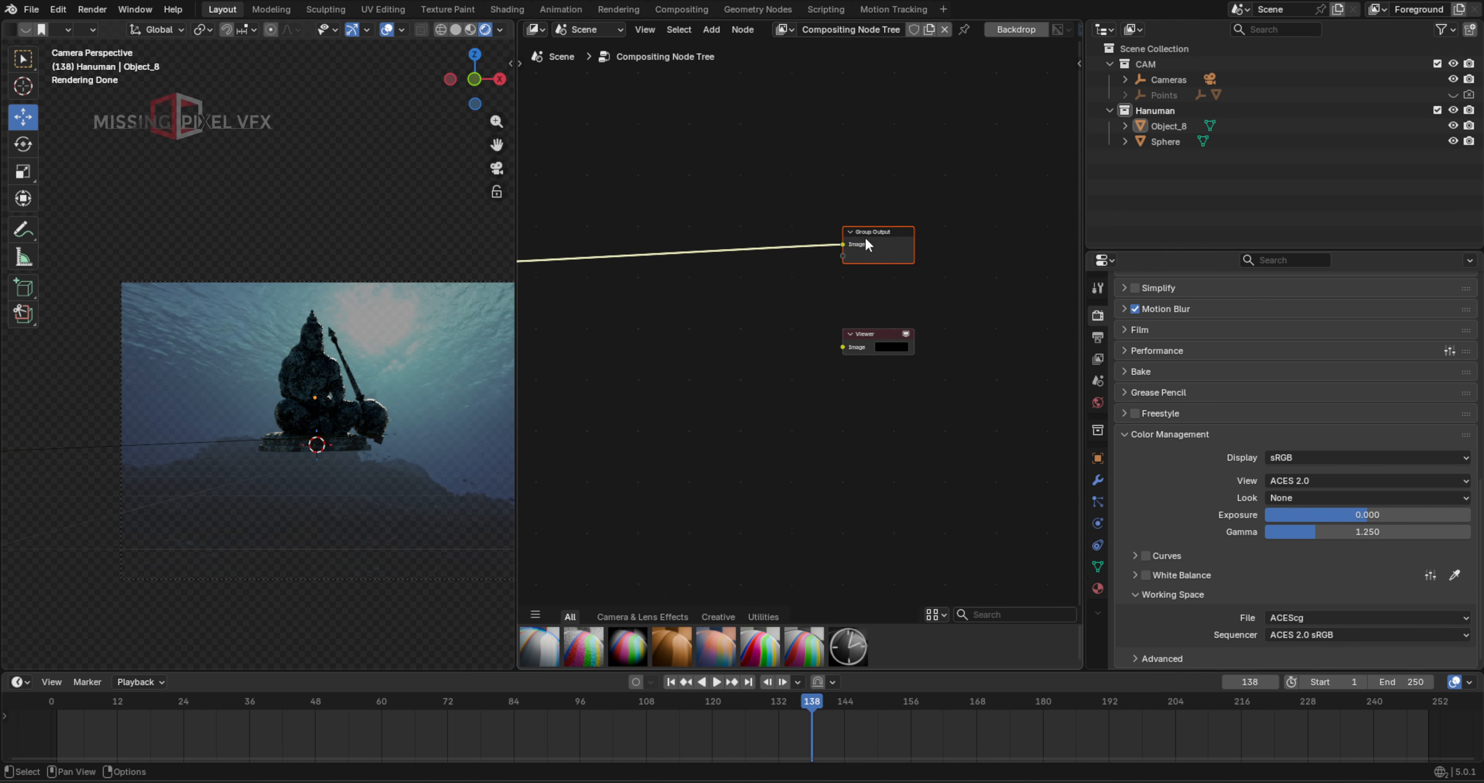
{"action": "left_click_drag", "start_coordinate": [864, 239], "coordinate": [770, 264]}
{"action": "left_click", "coordinate": [885, 334]}
{"action": "key", "text": "x"}
{"action": "scroll", "coordinate": [824, 313], "scroll_direction": "up", "scroll_amount": 4}
{"action": "middle_click_drag", "start_coordinate": [821, 312], "coordinate": [992, 353]}
{"action": "left_click", "coordinate": [609, 307]}
{"action": "scroll", "coordinate": [773, 343], "scroll_direction": "down", "scroll_amount": 3}
{"action": "middle_click_drag", "start_coordinate": [869, 347], "coordinate": [716, 326]}
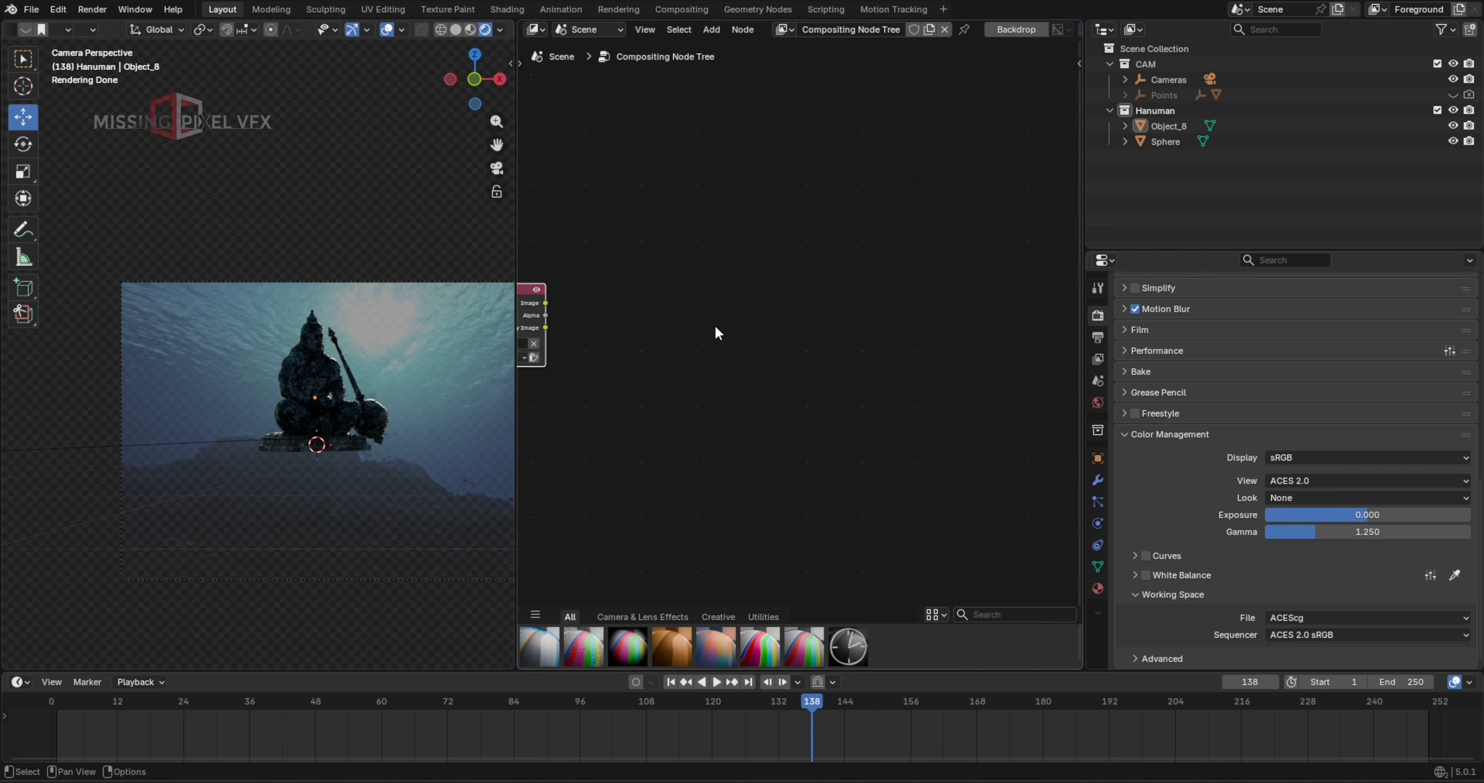
Generate the compositing nodes with the Compositing Setup Helper plugin and maximize the node editor
{"action": "key", "text": "n"}
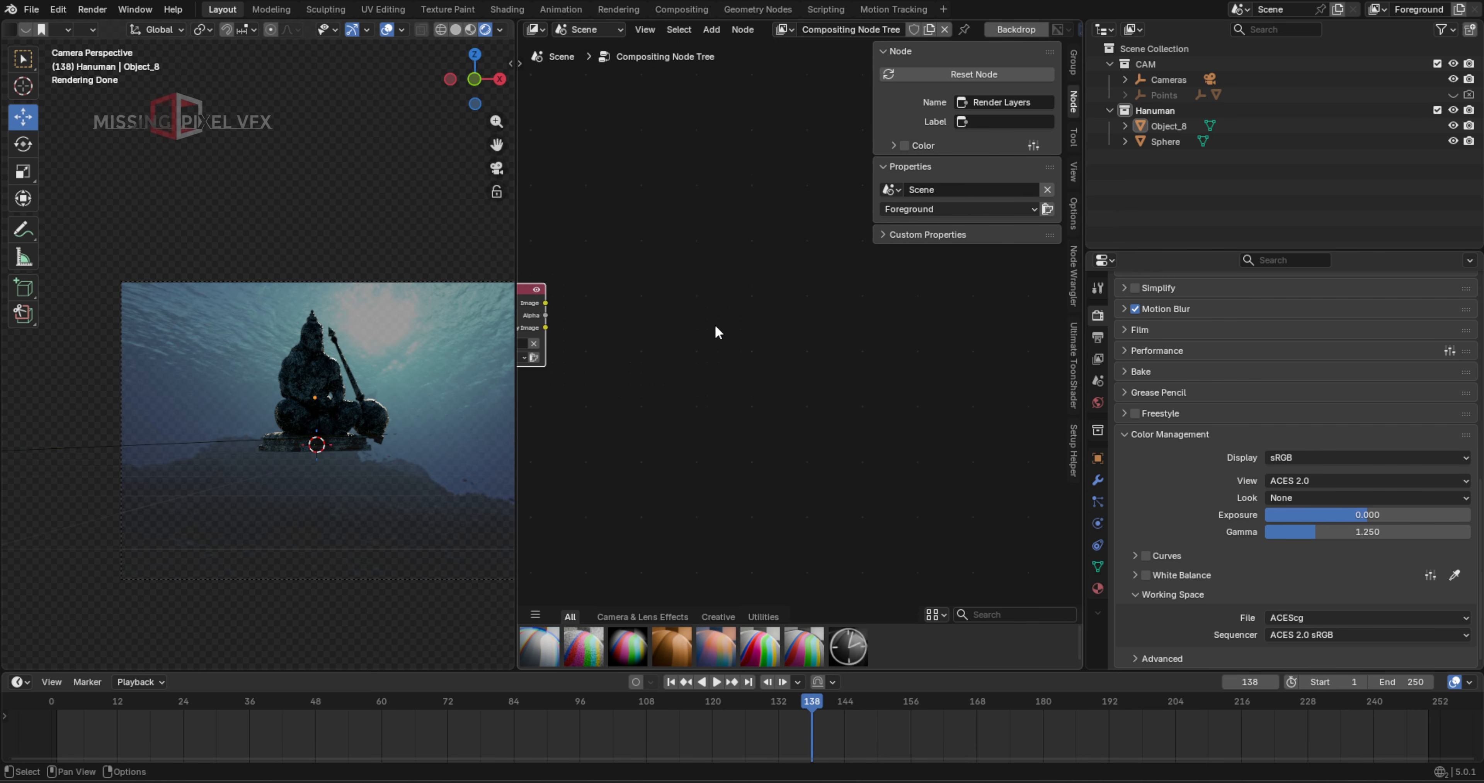
{"action": "left_click", "coordinate": [1073, 442]}
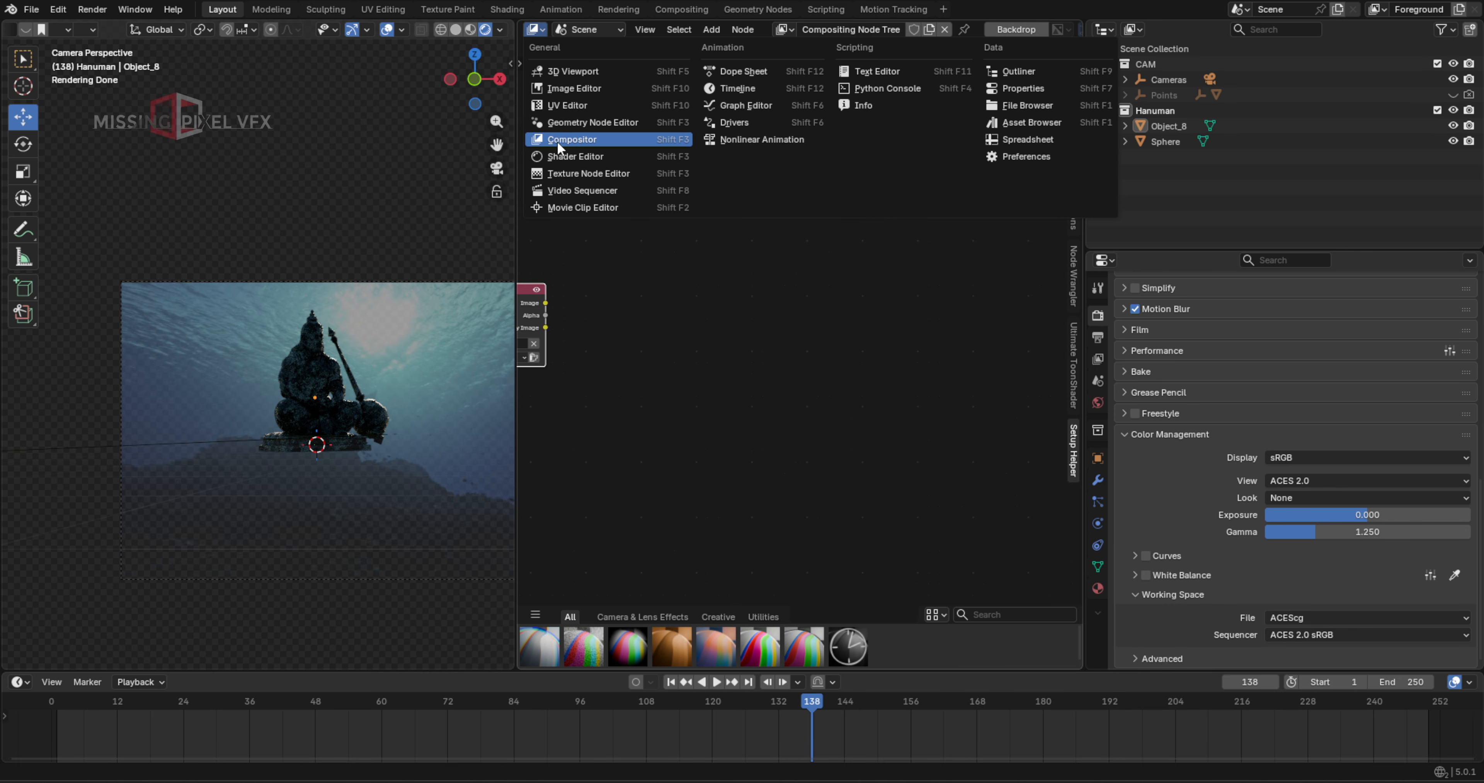
{"action": "left_click", "coordinate": [557, 142]}
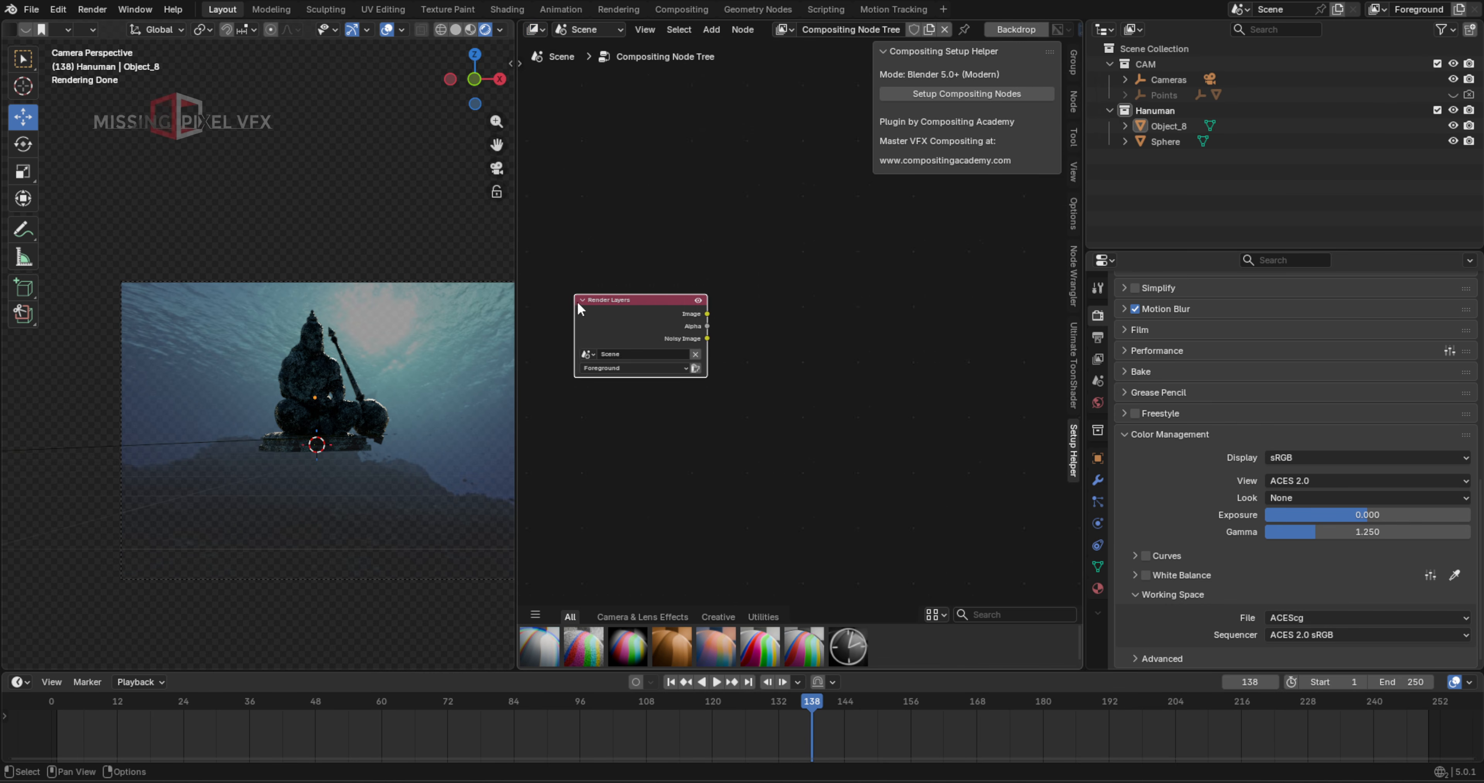
{"action": "scroll", "coordinate": [631, 282], "scroll_direction": "up", "scroll_amount": 1}
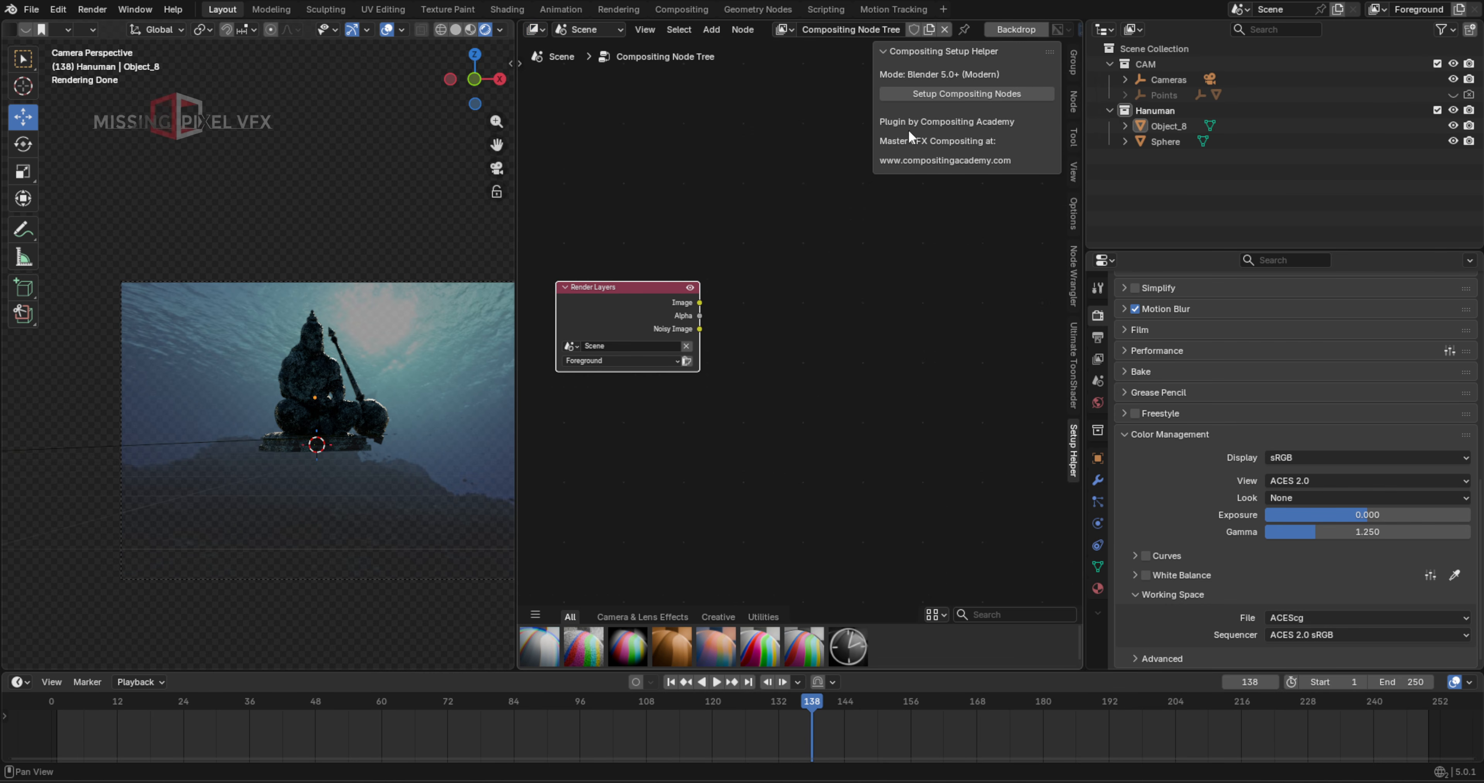
{"action": "left_click", "coordinate": [931, 92]}
{"action": "key", "text": "ctrl+space"}
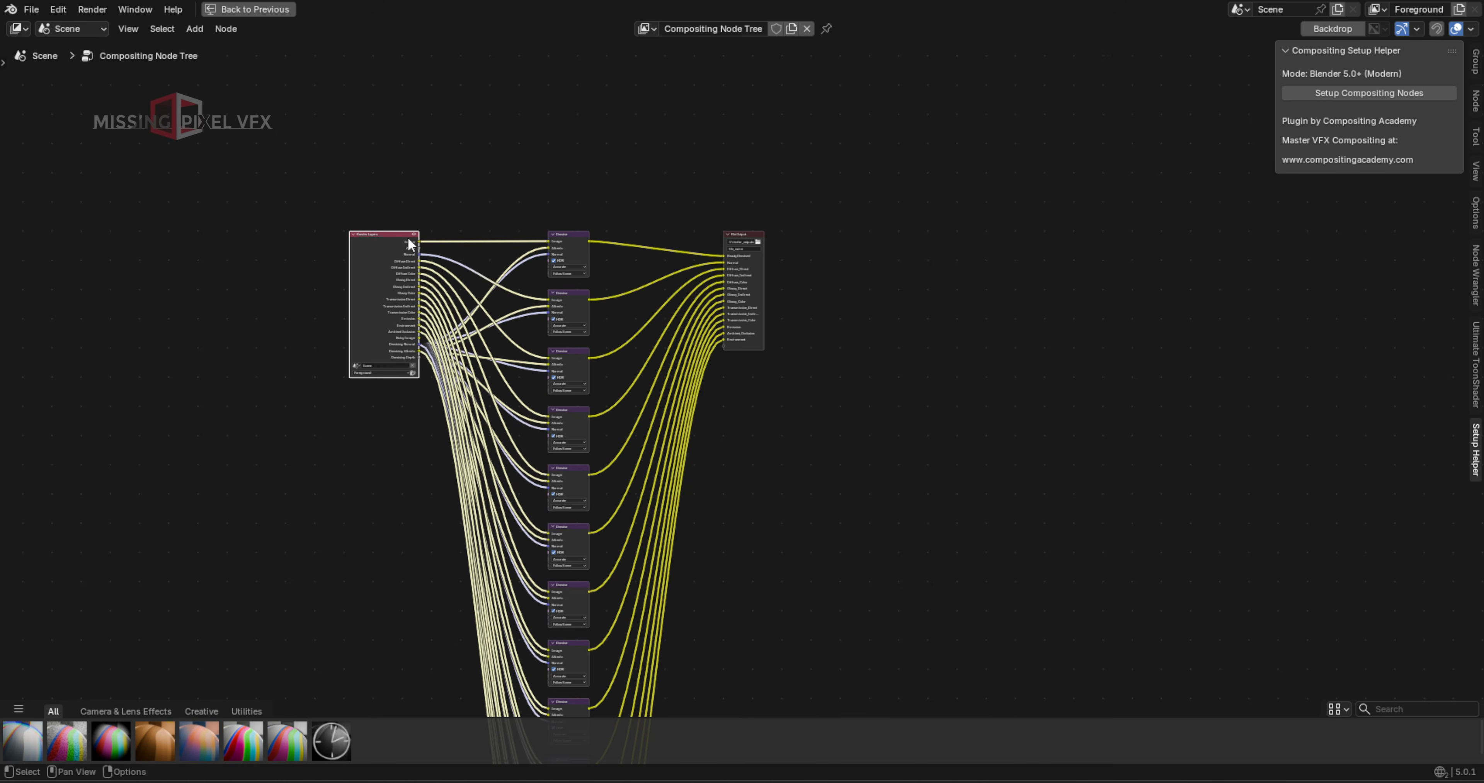
Delete the whole column of Denoise nodes between the Render Layers and File Output nodes
{"action": "scroll", "coordinate": [613, 175], "scroll_direction": "down", "scroll_amount": 5}
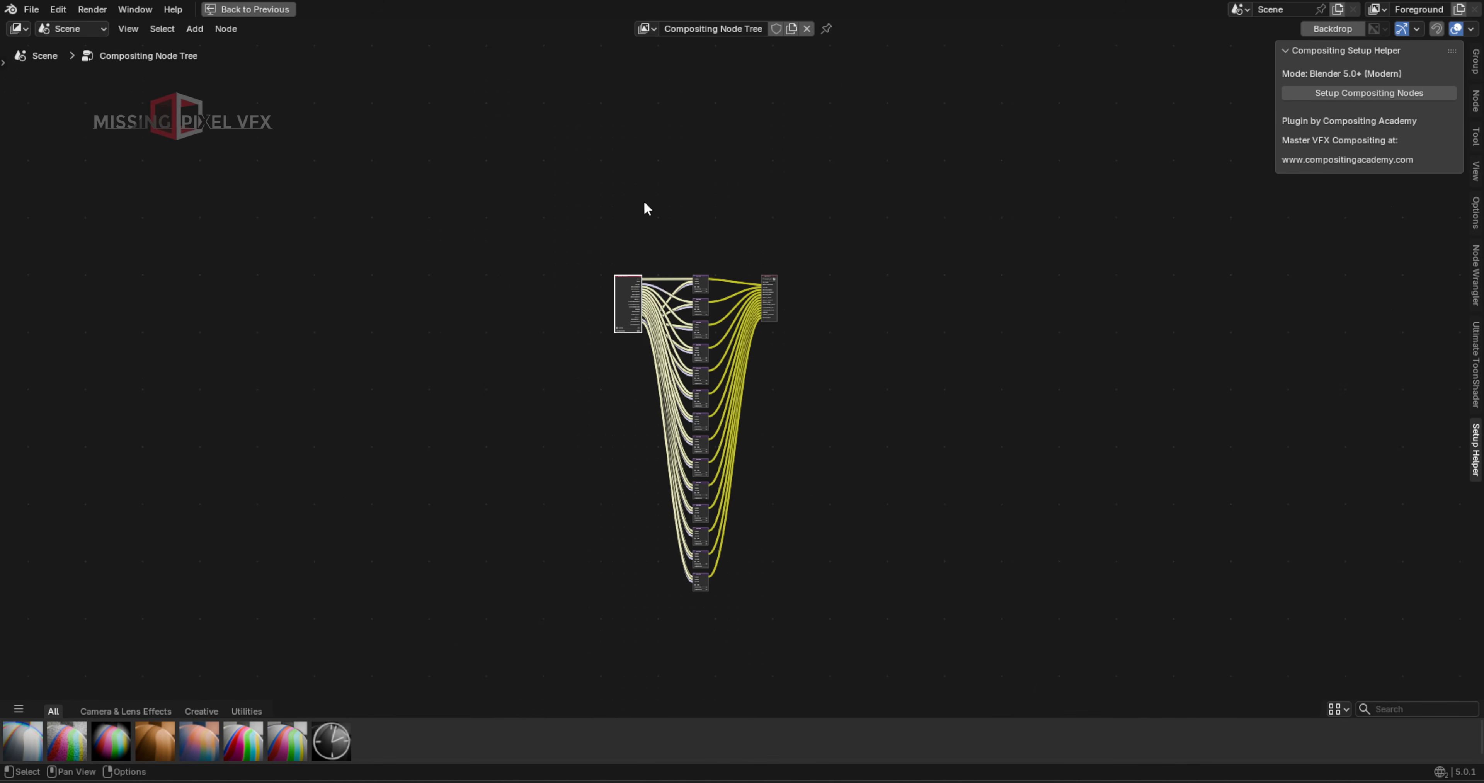
{"action": "left_click_drag", "start_coordinate": [654, 191], "coordinate": [738, 622]}
{"action": "key", "text": "Delete"}
{"action": "scroll", "coordinate": [743, 288], "scroll_direction": "up", "scroll_amount": 3}
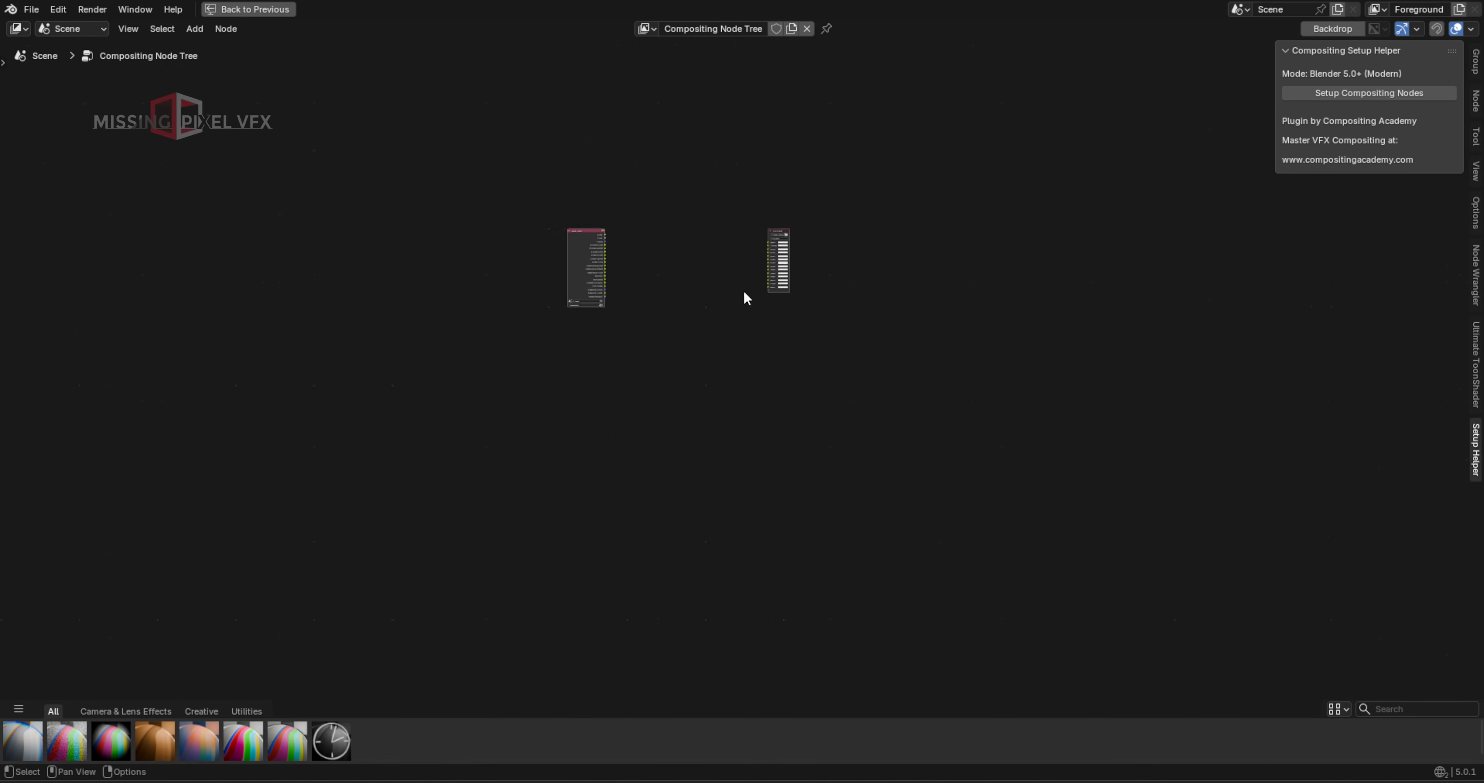
Move the File Output node directly beside the Render Layers node
{"action": "left_click", "coordinate": [780, 189]}
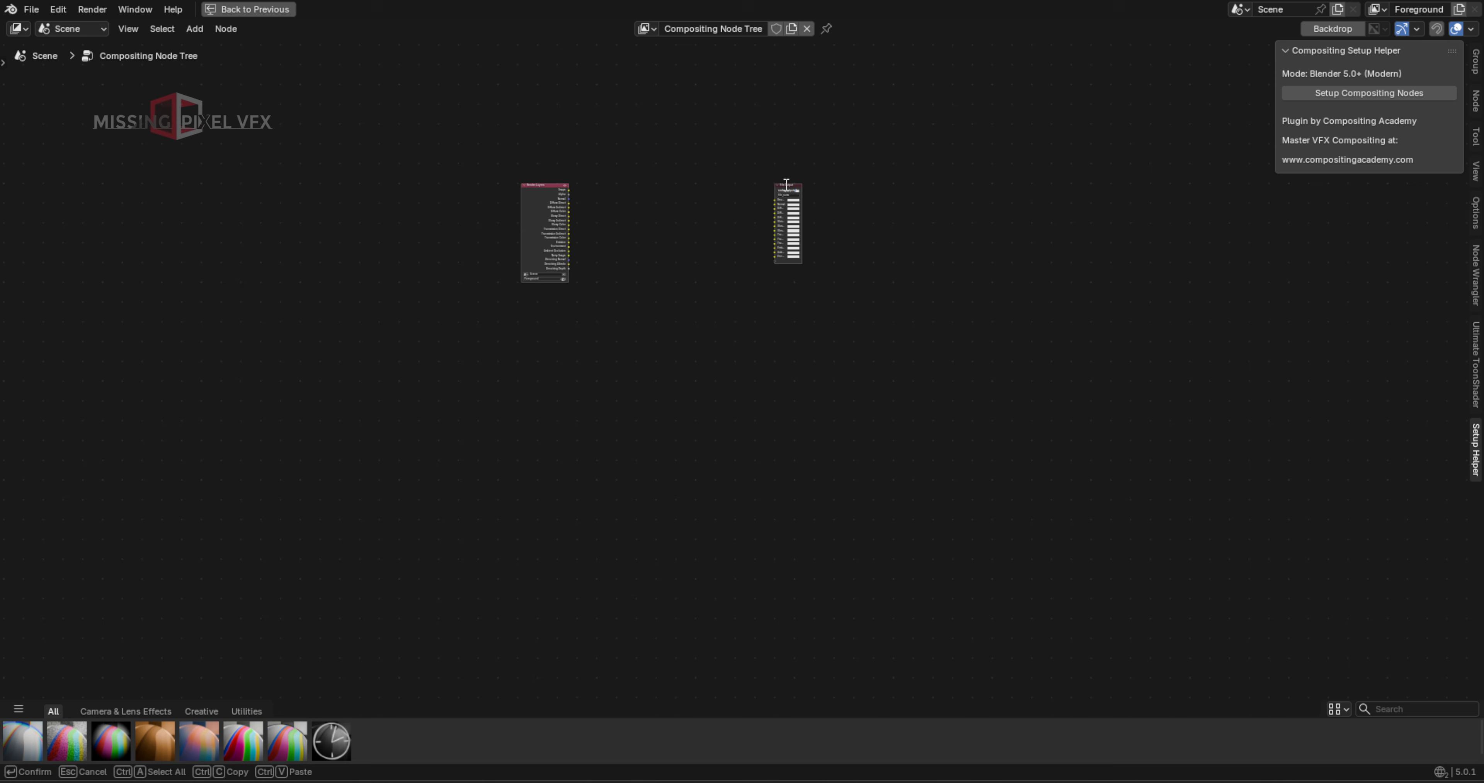
{"action": "key", "text": "Escape"}
{"action": "left_click_drag", "start_coordinate": [786, 184], "coordinate": [596, 179]}
{"action": "scroll", "coordinate": [565, 353], "scroll_direction": "up", "scroll_amount": 3}
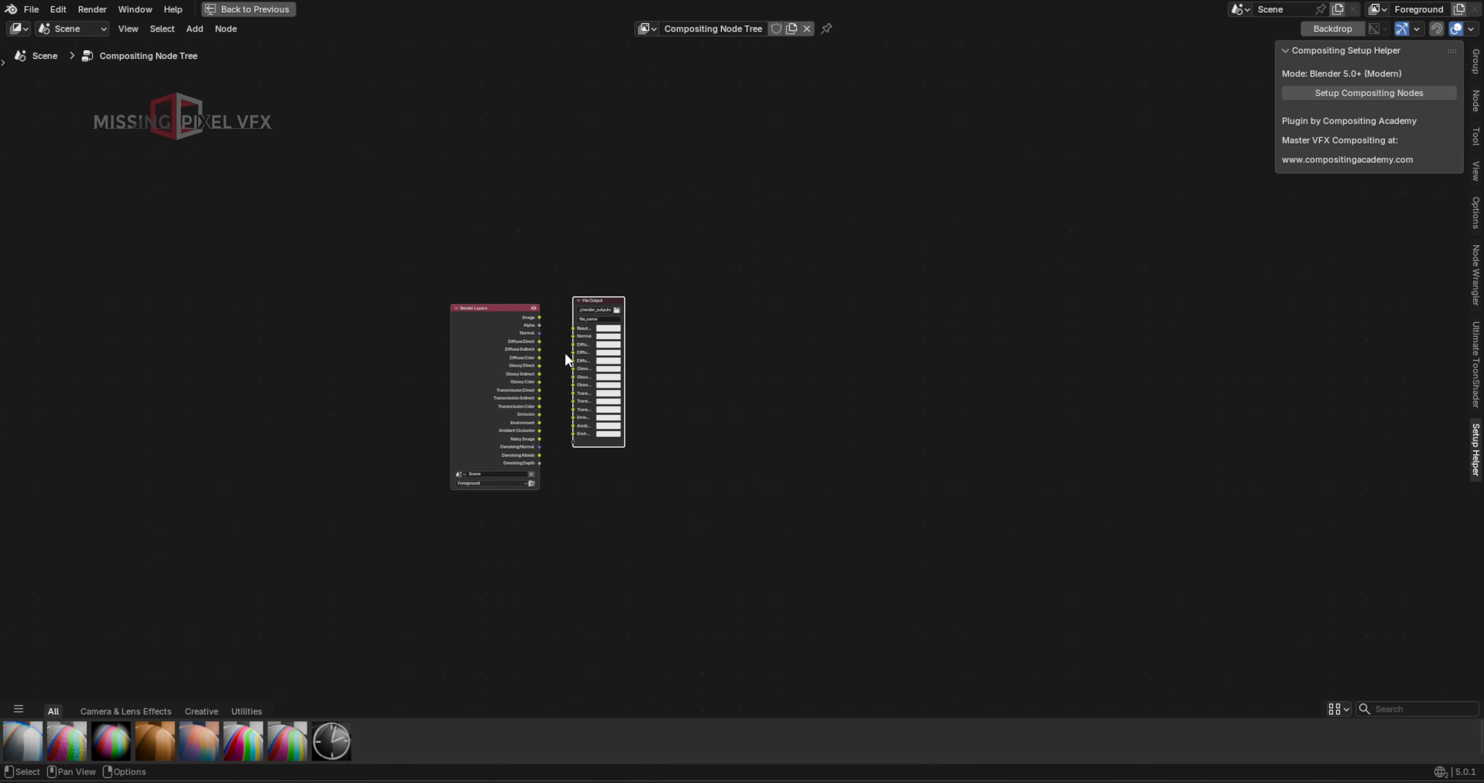
Show the File Output node's properties and remove its Environment layer
{"action": "scroll", "coordinate": [564, 352], "scroll_direction": "up", "scroll_amount": 5}
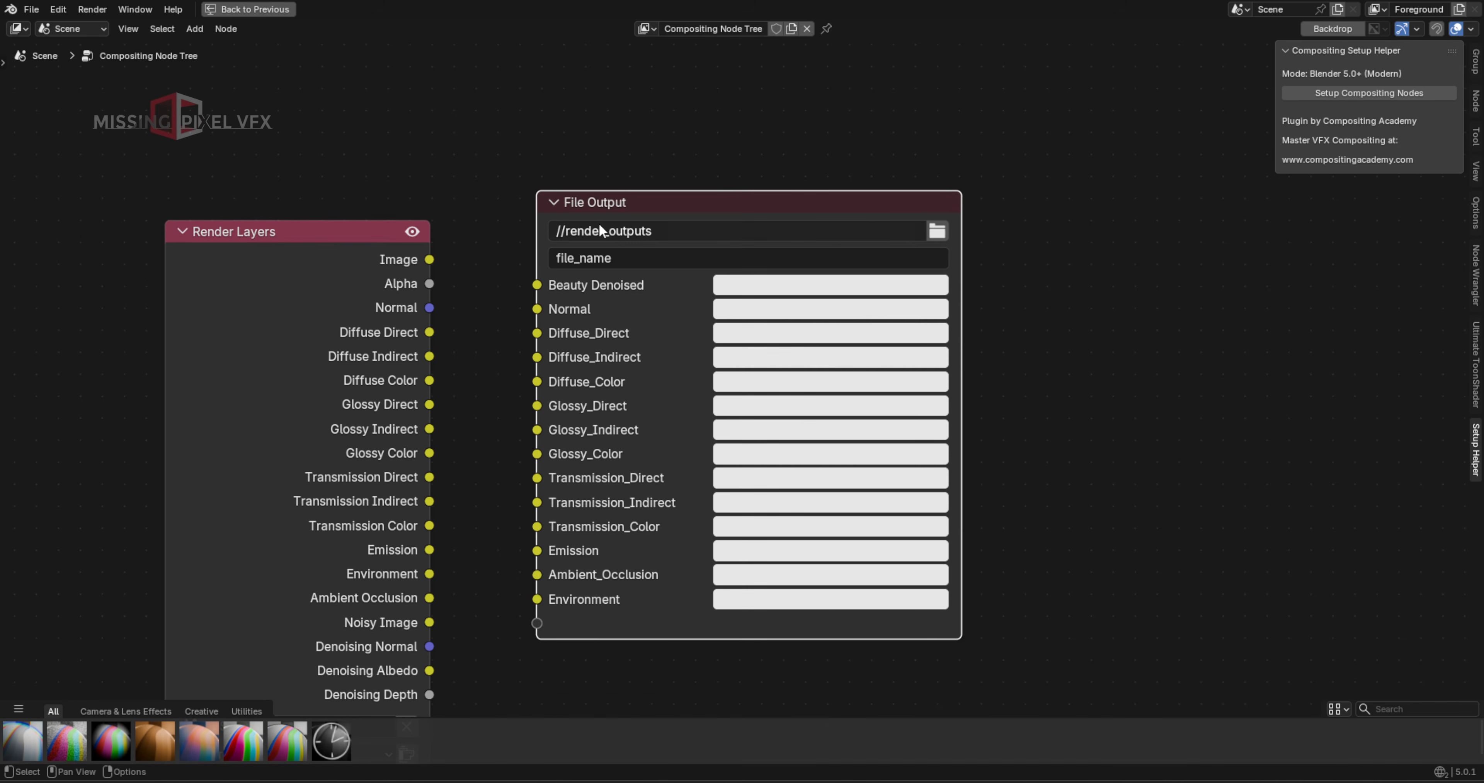
{"action": "scroll", "coordinate": [599, 230], "scroll_direction": "up", "scroll_amount": 1}
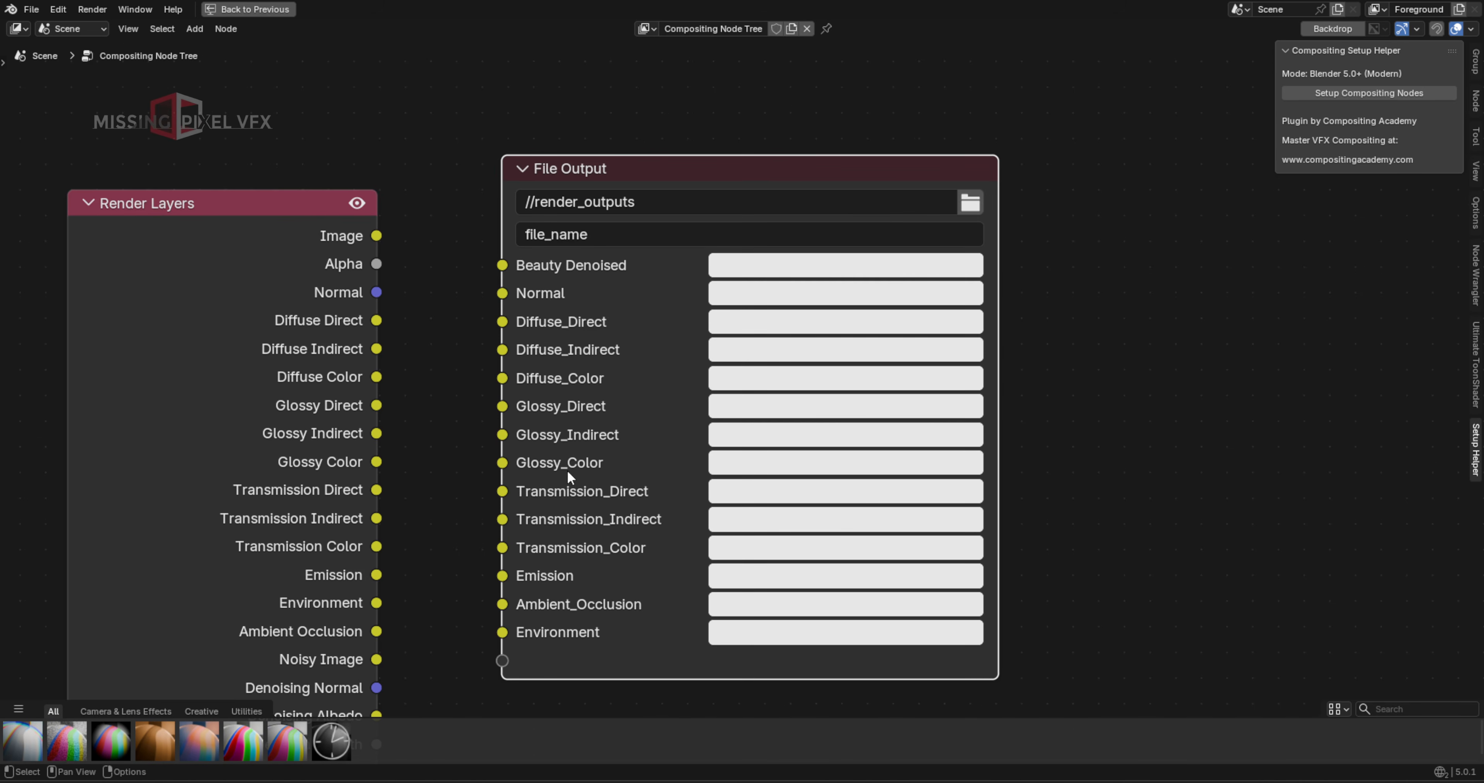
{"action": "scroll", "coordinate": [536, 281], "scroll_direction": "down", "scroll_amount": 2}
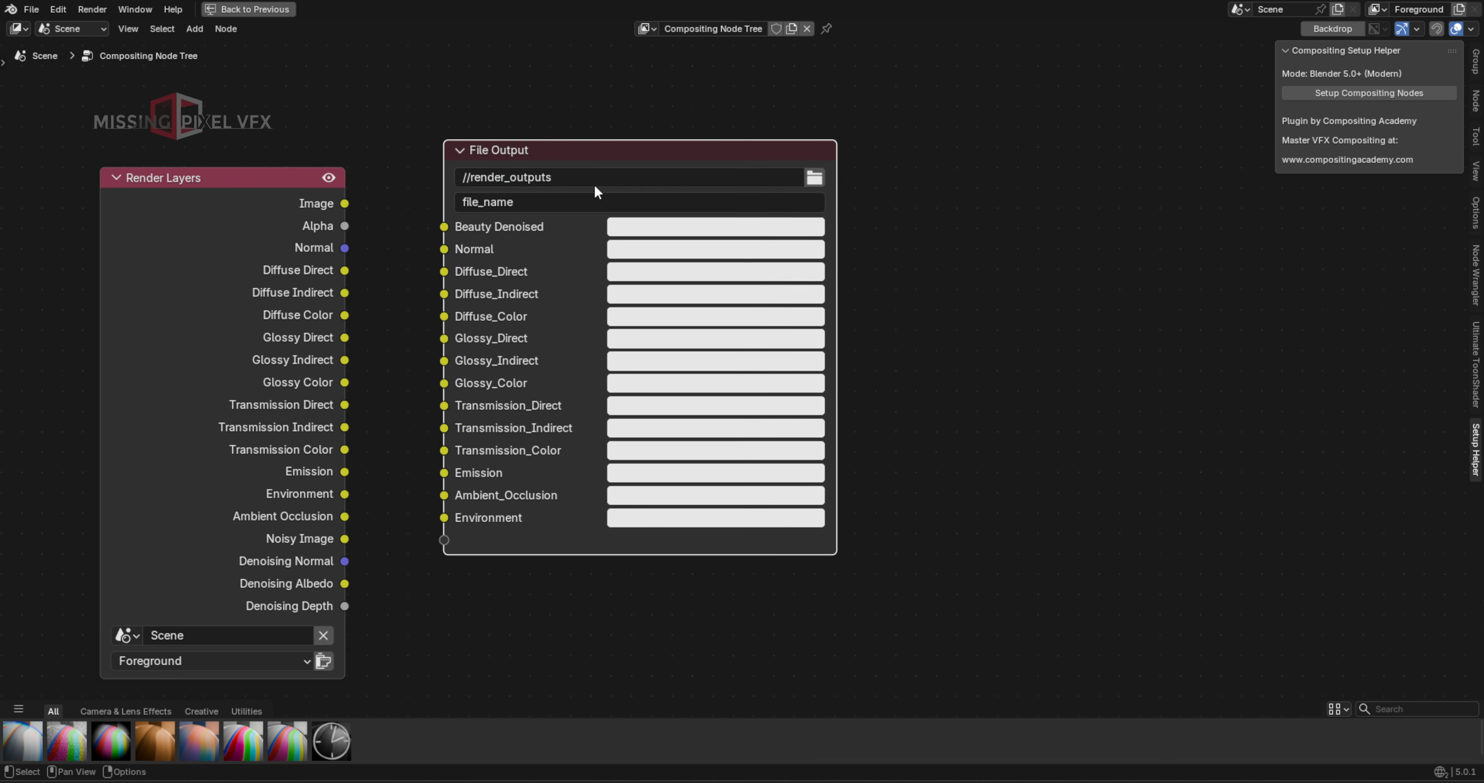
{"action": "key", "text": "n"}
{"action": "key", "text": "n"}
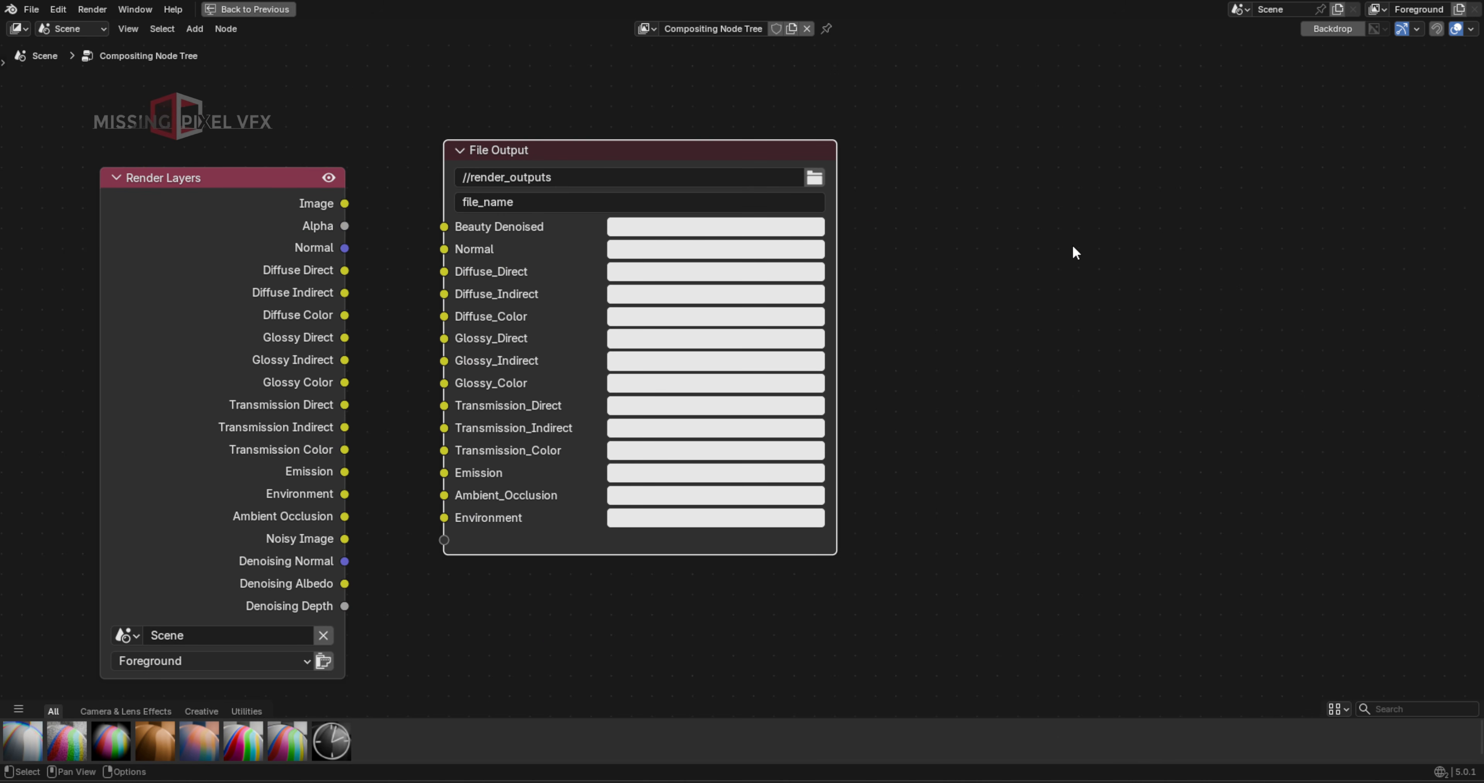
{"action": "left_click", "coordinate": [1475, 101]}
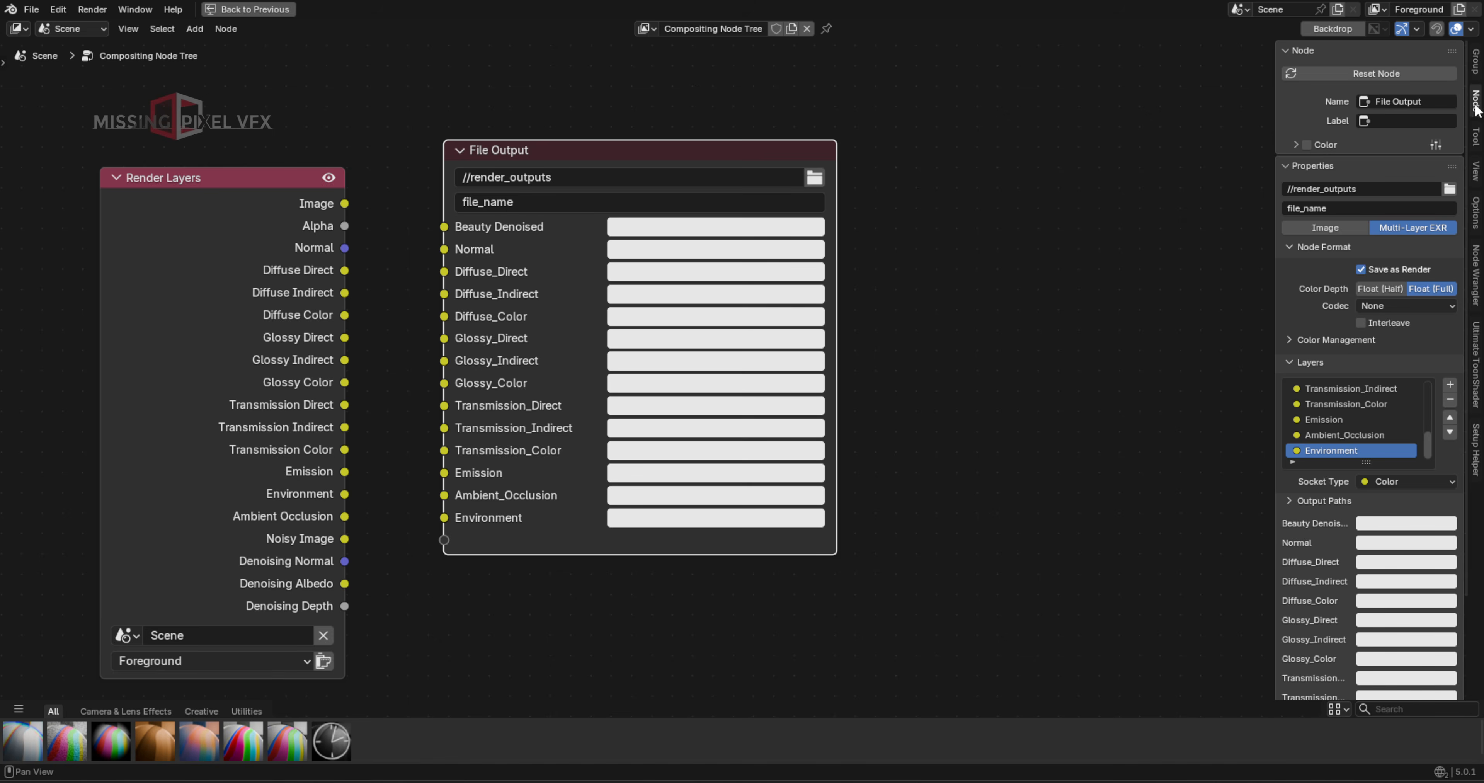
{"action": "left_click", "coordinate": [1450, 400]}
{"action": "scroll", "coordinate": [1335, 397], "scroll_direction": "up", "scroll_amount": 6}
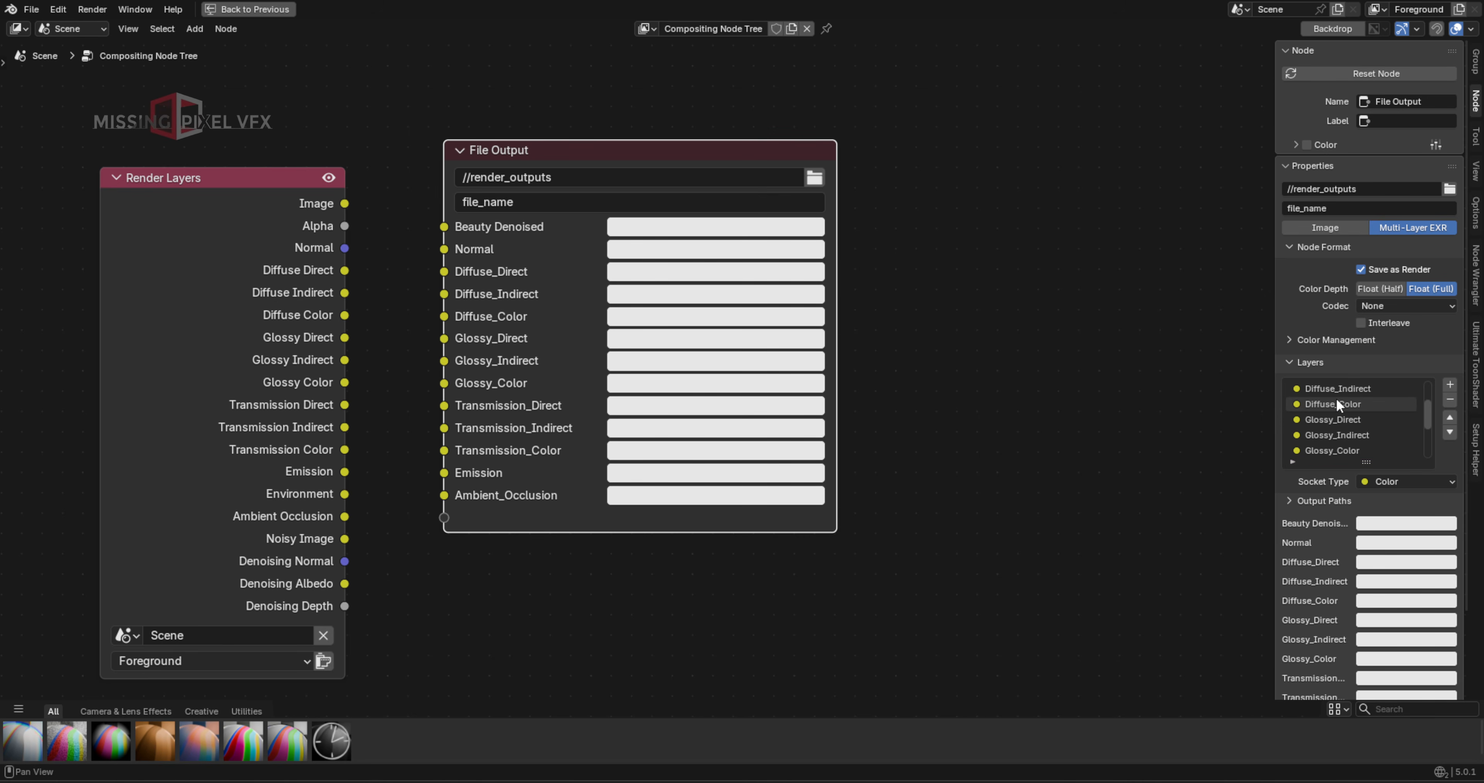
Remove all diffuse, glossy, transmission and emission layers from the File Output node, keeping Beauty Denoised, Normal and Ambient_Occlusion
{"action": "left_click", "coordinate": [1346, 392]}
{"action": "left_click", "coordinate": [1449, 398]}
{"action": "double_click", "coordinate": [1449, 398]}
{"action": "double_click", "coordinate": [1449, 398]}
{"action": "left_click", "coordinate": [1450, 399]}
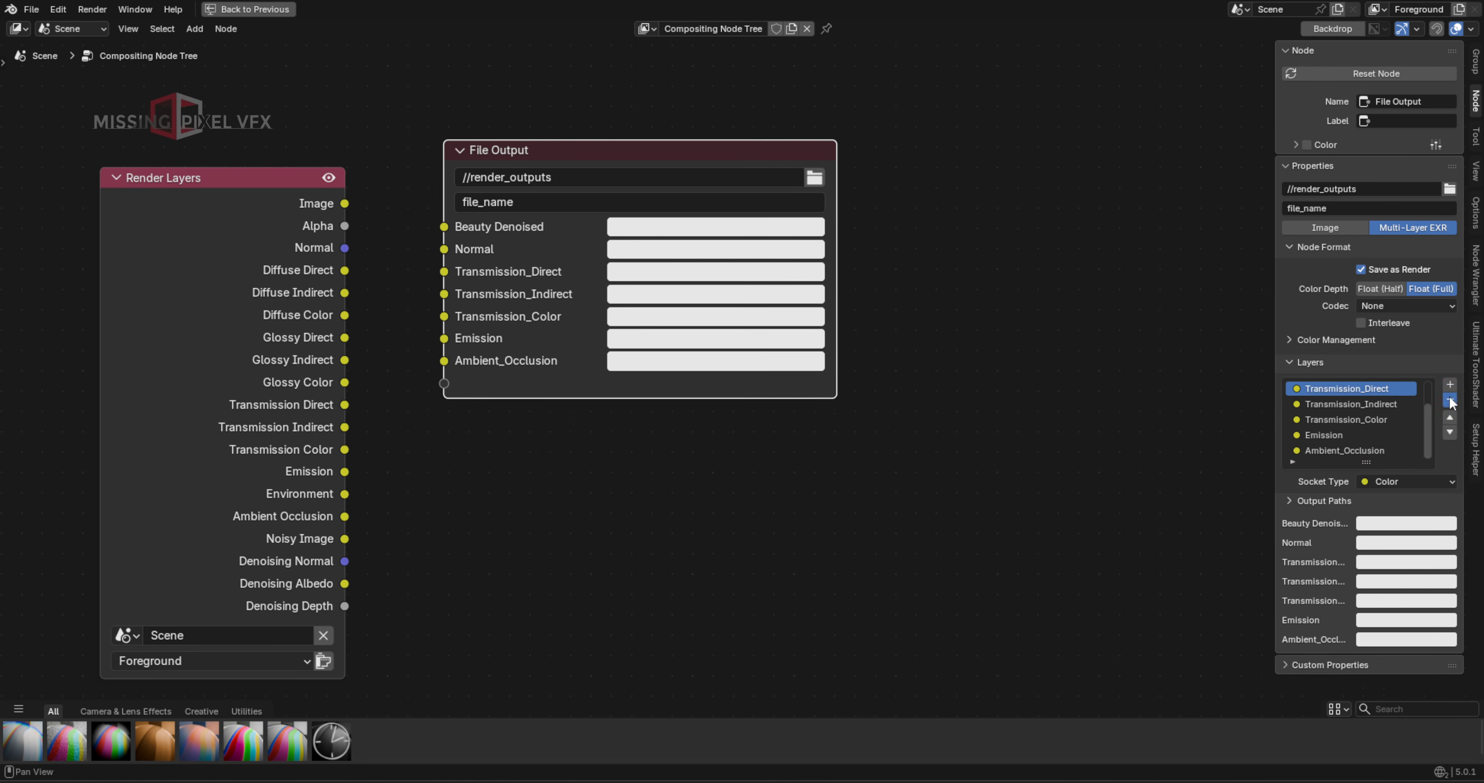
{"action": "double_click", "coordinate": [1449, 399]}
{"action": "left_click", "coordinate": [1449, 399]}
{"action": "left_click", "coordinate": [1449, 398]}
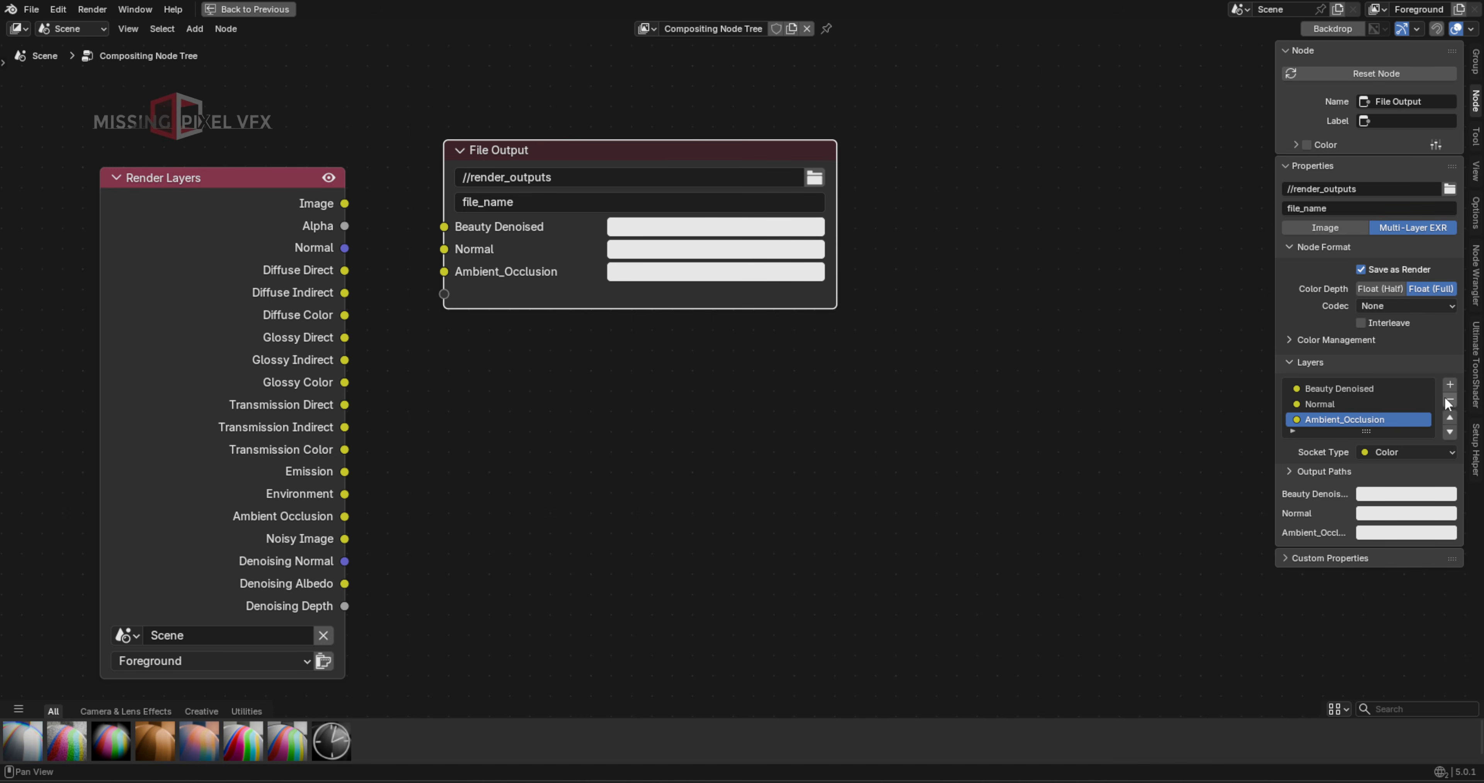
Add a layer named "position" to the File Output node
{"action": "left_click", "coordinate": [1450, 384]}
{"action": "double_click", "coordinate": [1341, 435]}
{"action": "type", "text": "po"}
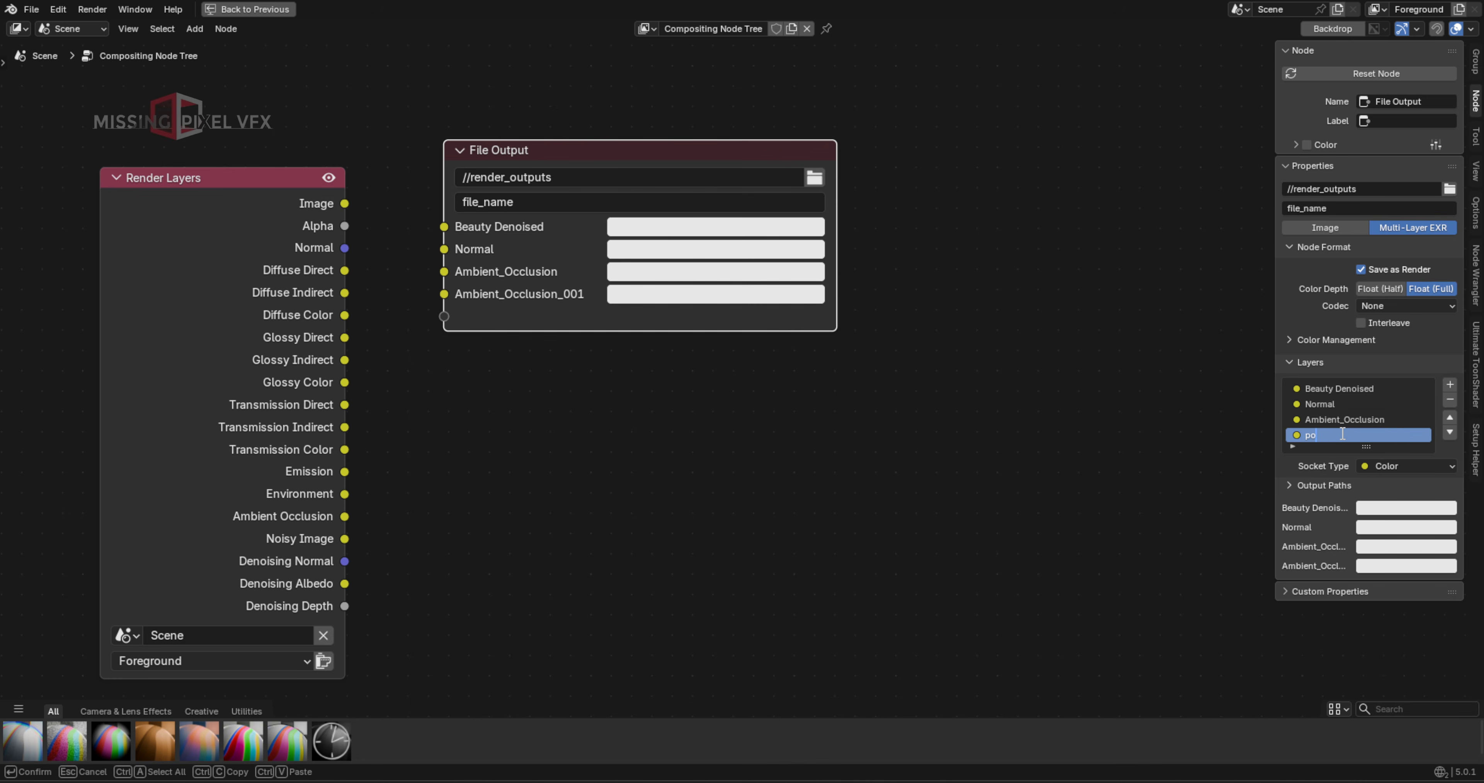
{"action": "type", "text": "sition"}
{"action": "key", "text": "Return"}
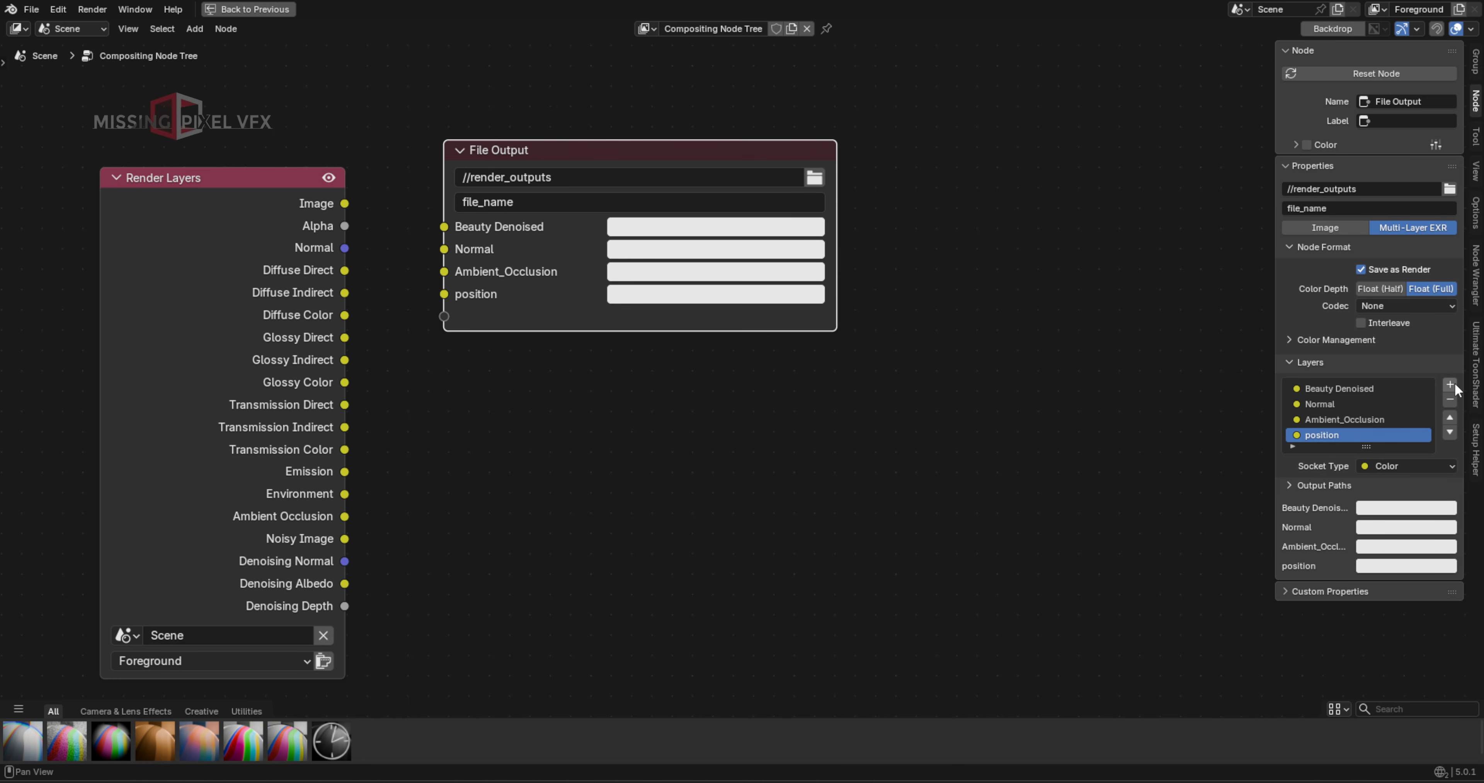
Add another File Output layer and name it "alpha"
{"action": "left_click", "coordinate": [1449, 384]}
{"action": "double_click", "coordinate": [1322, 454]}
{"action": "type", "text": "al"}
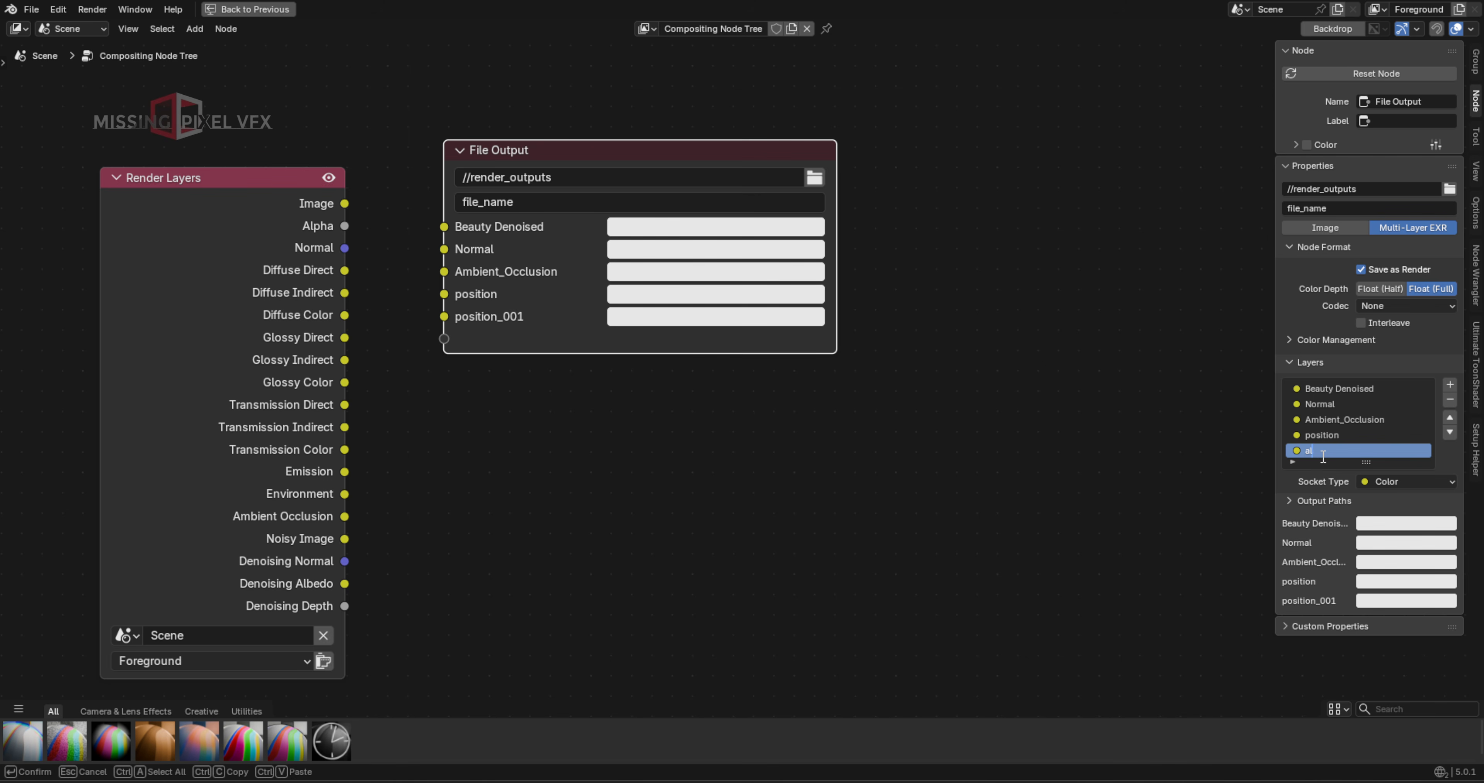
{"action": "type", "text": "pha"}
{"action": "key", "text": "Return"}
Restore the full workspace layout and disable every light pass of the Foreground view layer except Ambient Occlusion
{"action": "left_click", "coordinate": [335, 267]}
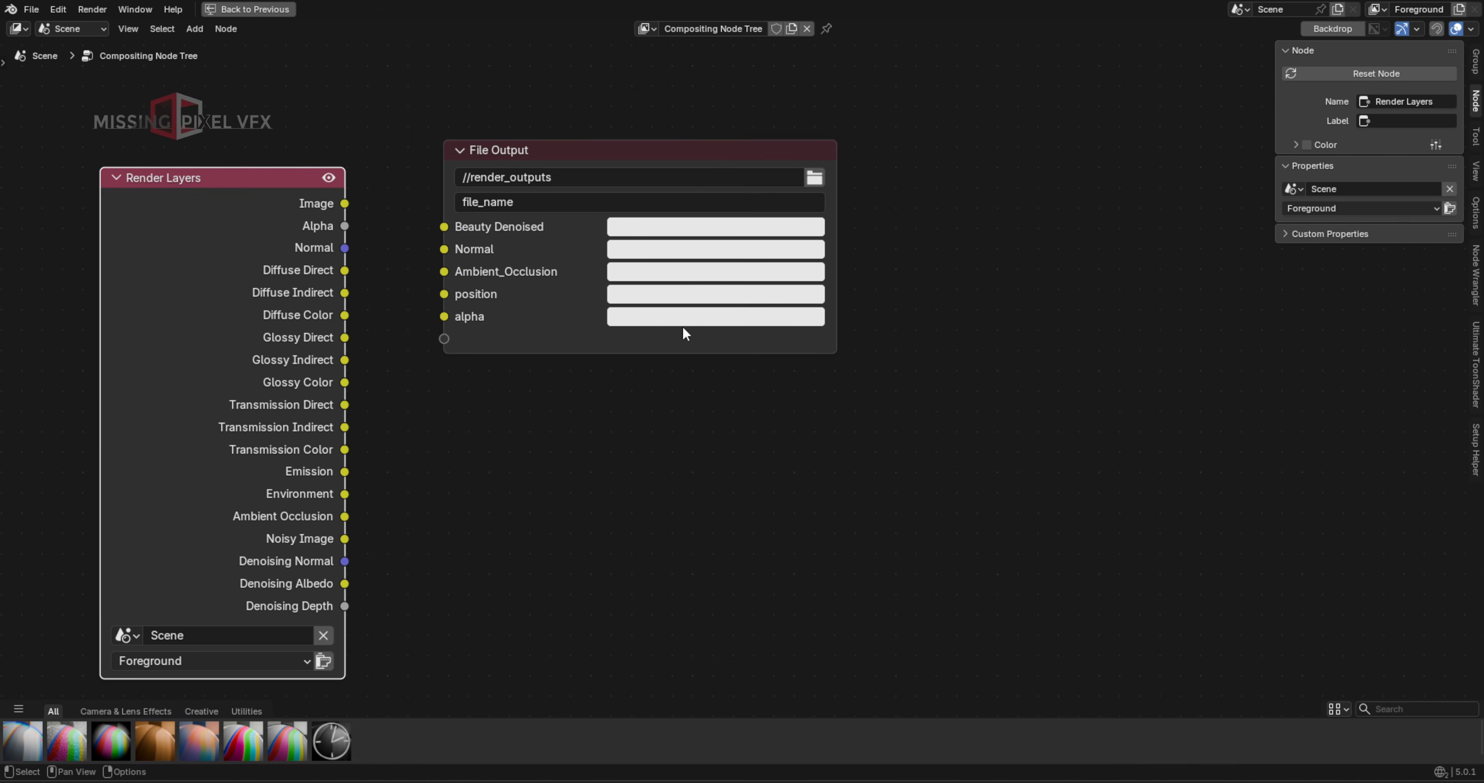
{"action": "key", "text": "ctrl+space"}
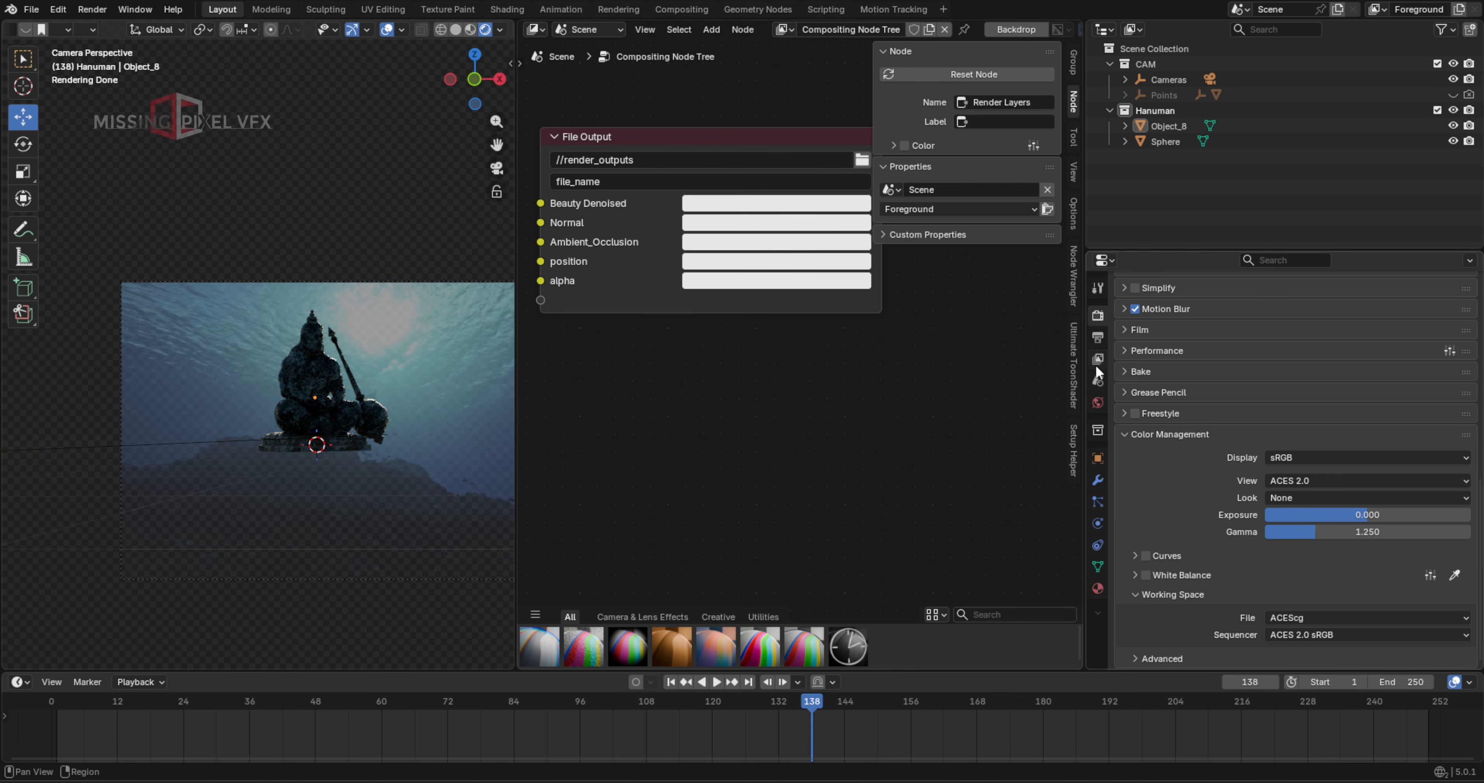
{"action": "scroll", "coordinate": [1231, 411], "scroll_direction": "up", "scroll_amount": 5}
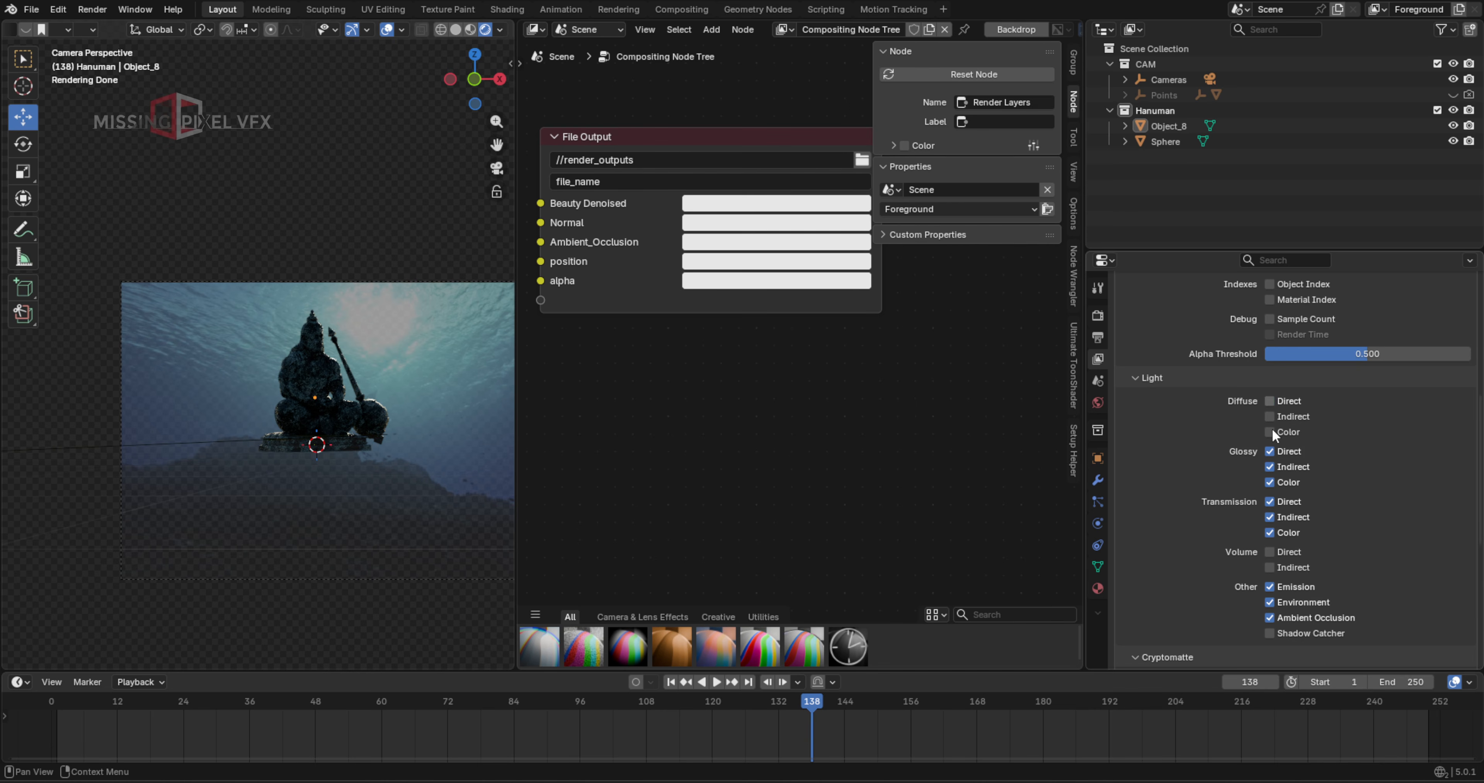
{"action": "scroll", "coordinate": [1272, 586], "scroll_direction": "down", "scroll_amount": 2}
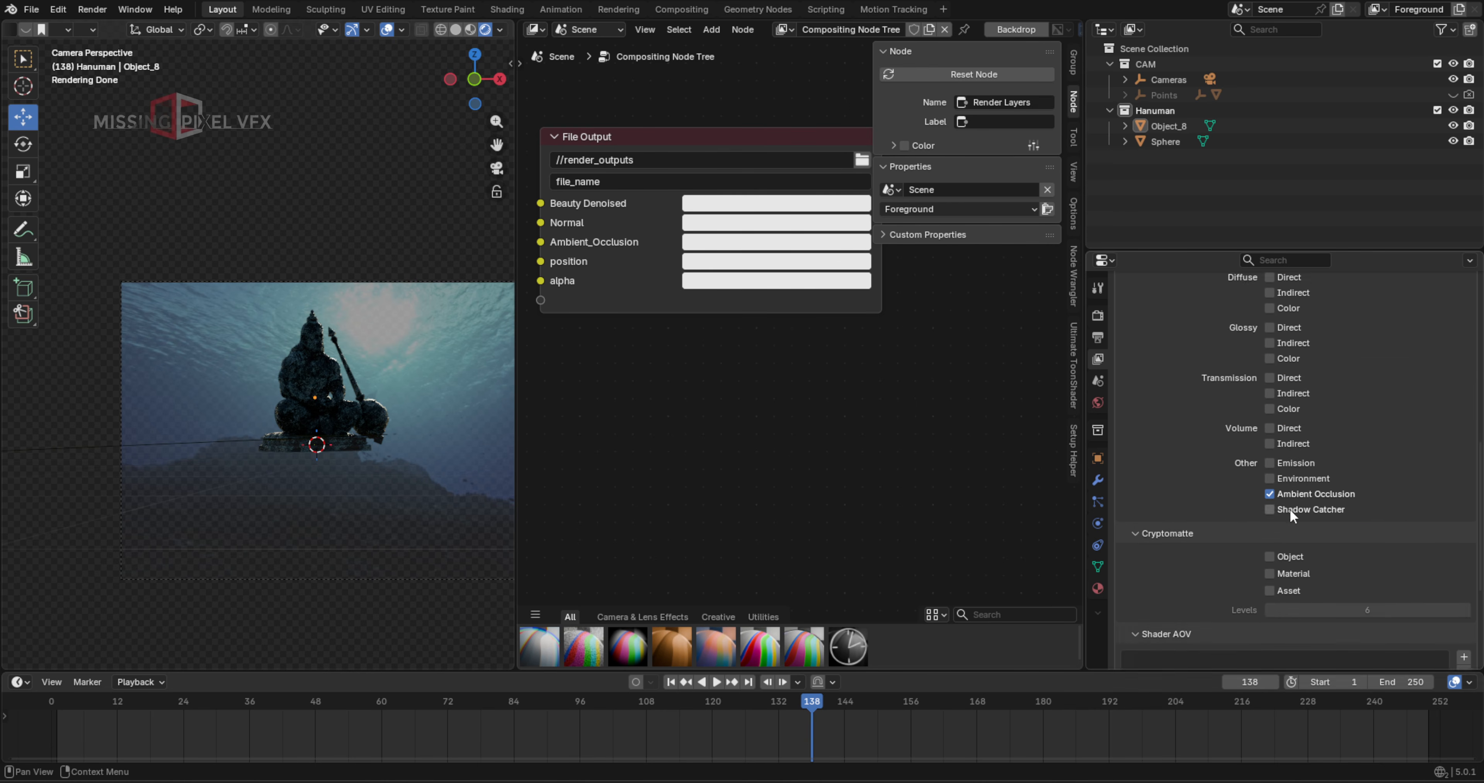
Enable the Position data pass for the Foreground view layer
{"action": "scroll", "coordinate": [1289, 508], "scroll_direction": "up", "scroll_amount": 6}
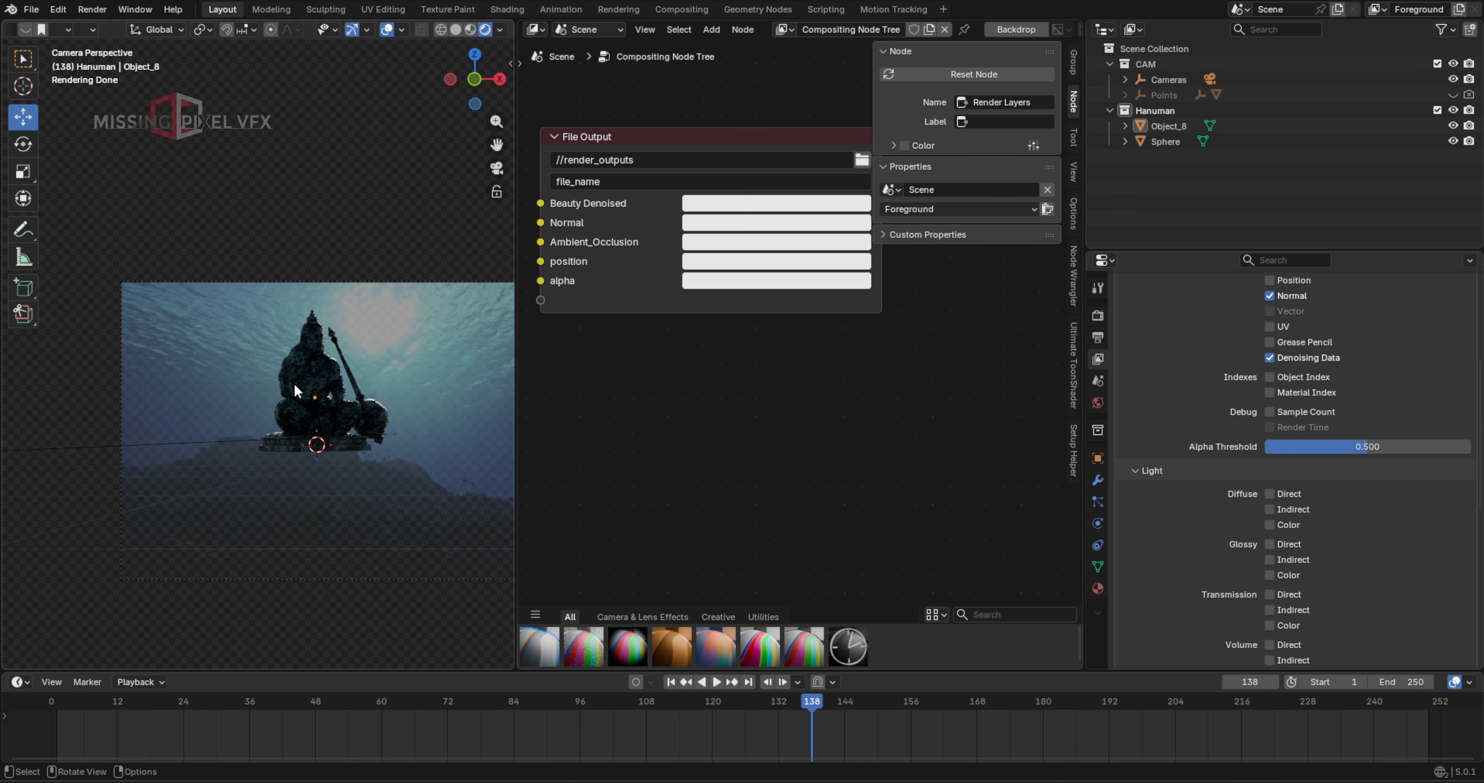
{"action": "scroll", "coordinate": [1305, 423], "scroll_direction": "up", "scroll_amount": 3}
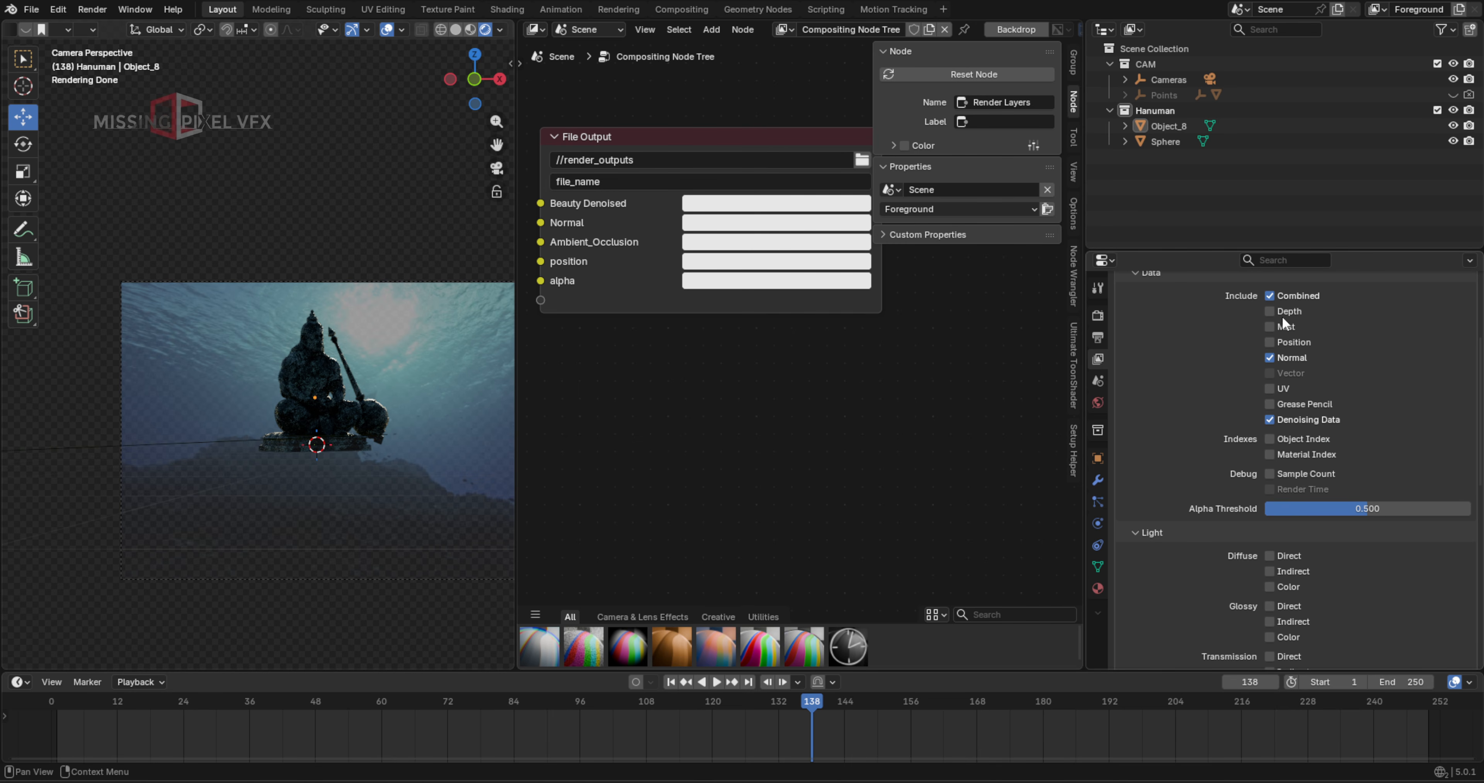
{"action": "left_click", "coordinate": [1270, 342]}
Connect the Render Layers Image output to Beauty Denoised, and Alpha, Position, Normal and Ambient Occlusion to their matching File Output inputs
{"action": "middle_click_drag", "start_coordinate": [727, 421], "coordinate": [951, 592]}
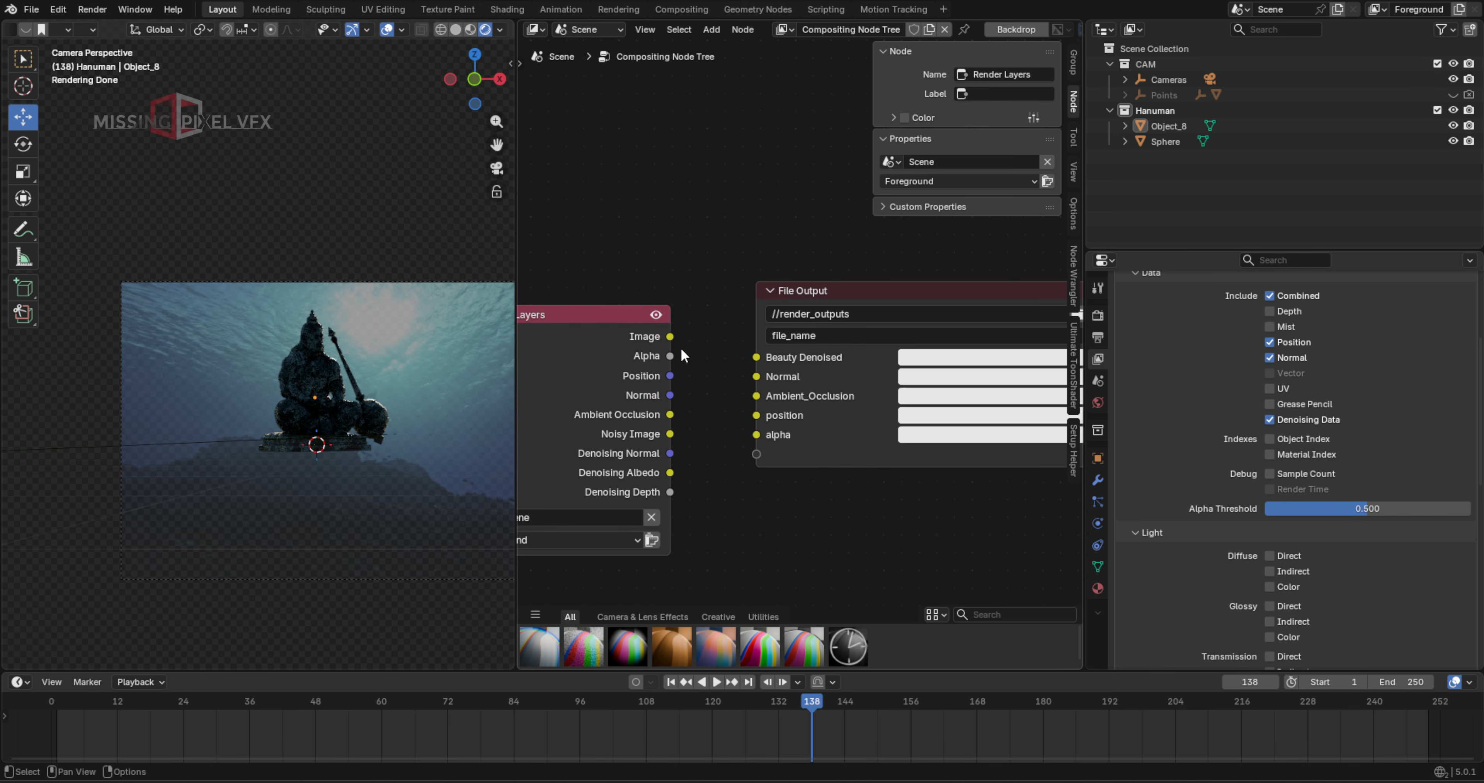
{"action": "scroll", "coordinate": [650, 454], "scroll_direction": "up", "scroll_amount": 2}
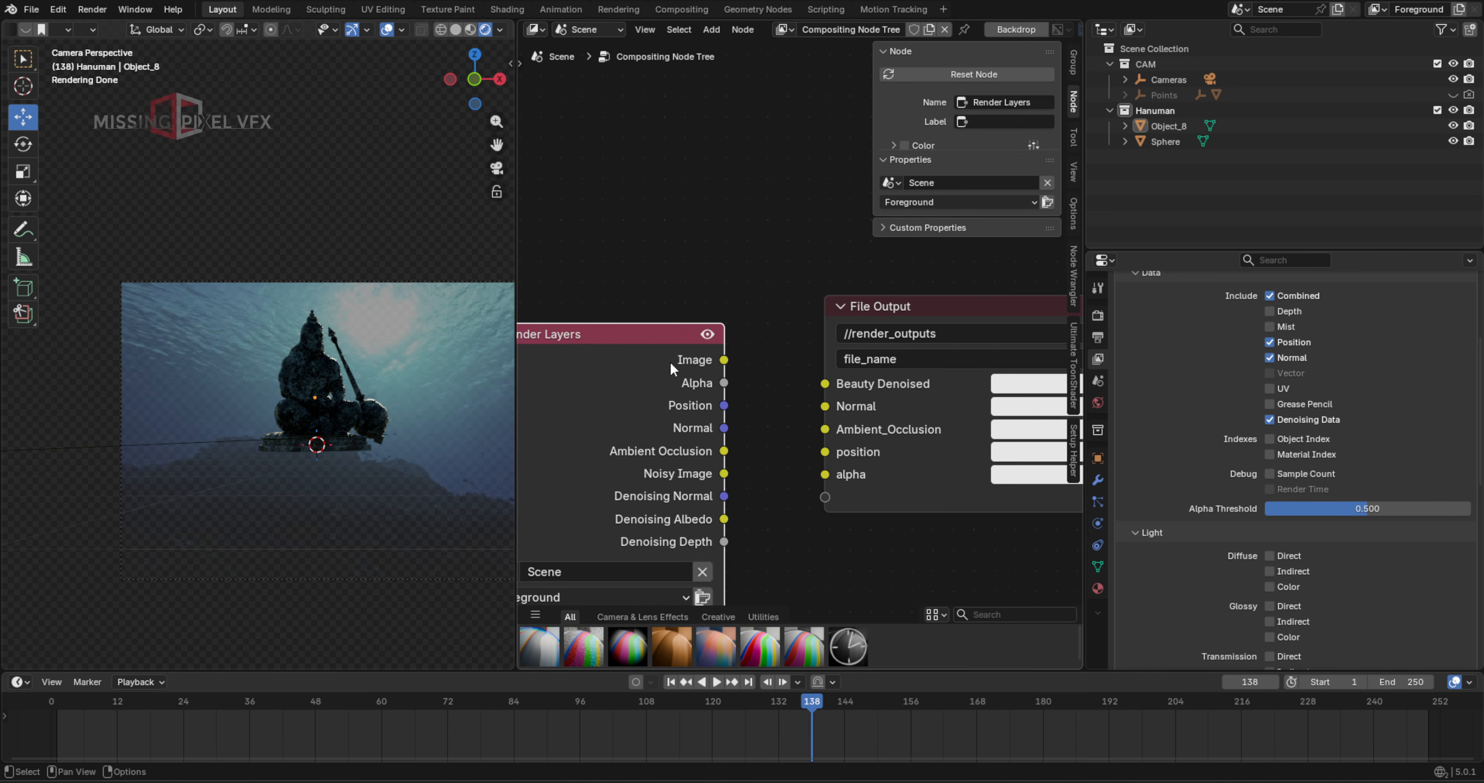
{"action": "left_click_drag", "start_coordinate": [723, 360], "coordinate": [825, 474]}
{"action": "left_click_drag", "start_coordinate": [724, 405], "coordinate": [752, 409]}
{"action": "left_click_drag", "start_coordinate": [812, 450], "coordinate": [824, 451]}
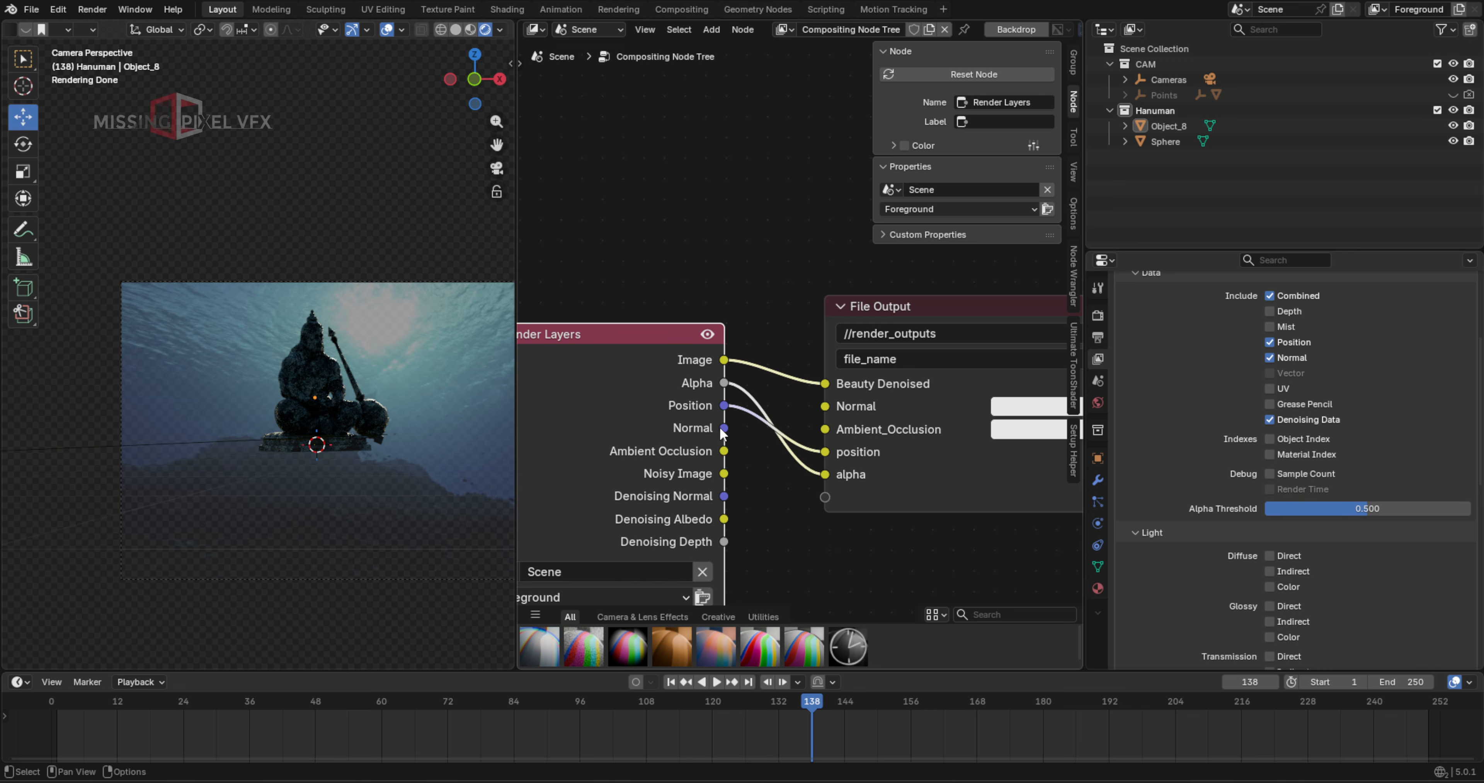
{"action": "left_click_drag", "start_coordinate": [724, 427], "coordinate": [825, 406]}
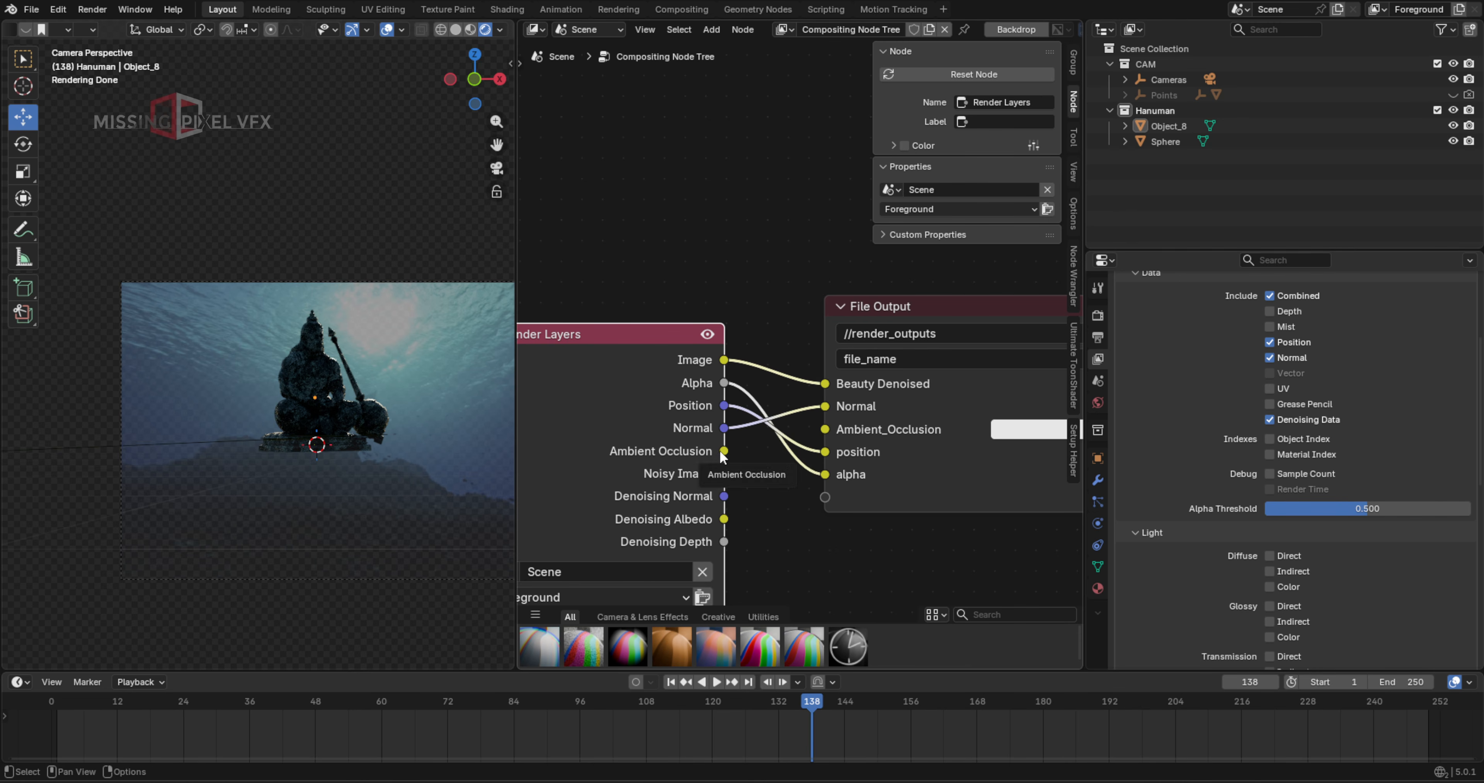
{"action": "left_click_drag", "start_coordinate": [723, 451], "coordinate": [825, 429]}
{"action": "scroll", "coordinate": [828, 404], "scroll_direction": "down", "scroll_amount": 2}
{"action": "scroll", "coordinate": [754, 379], "scroll_direction": "down", "scroll_amount": 1}
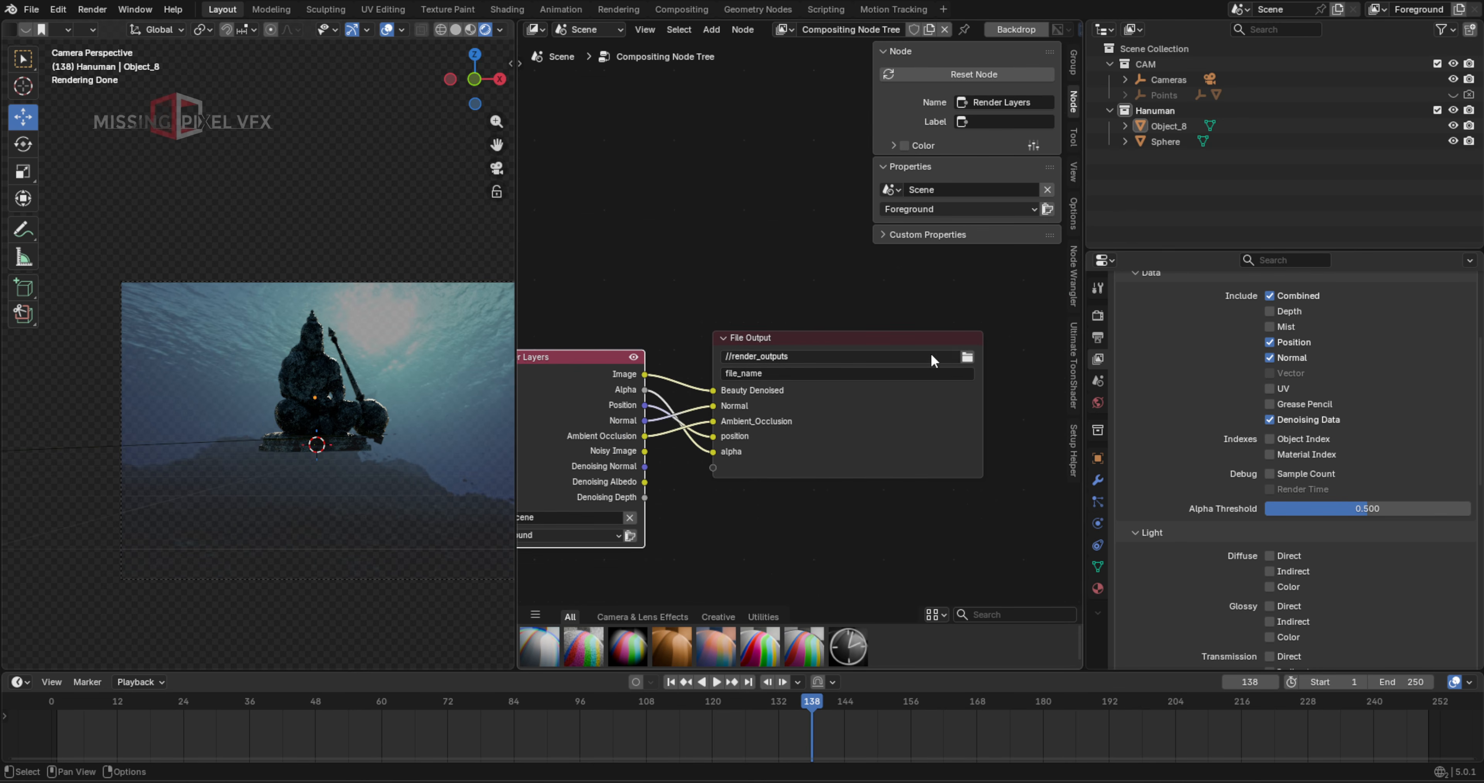
{"action": "scroll", "coordinate": [775, 279], "scroll_direction": "down", "scroll_amount": 1}
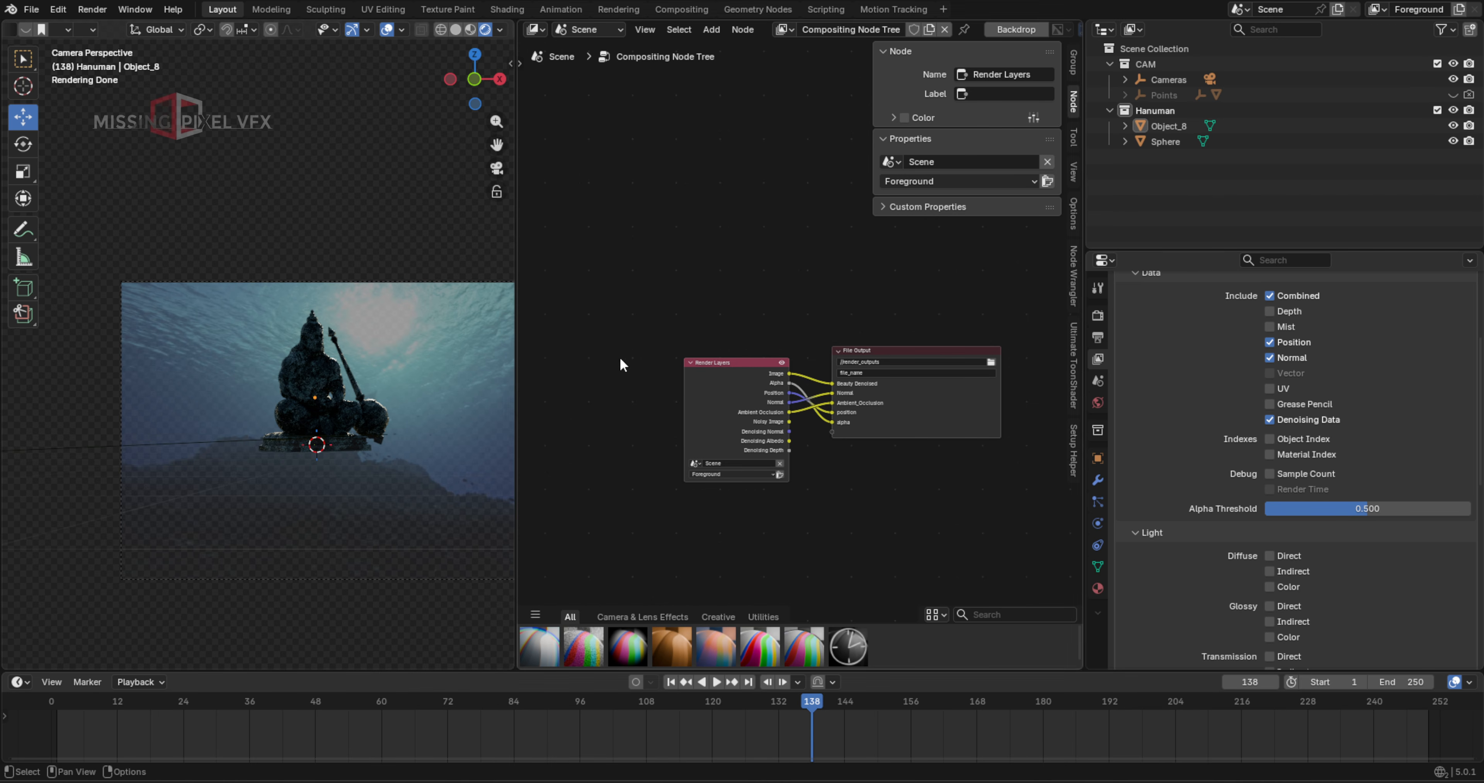
Create a new collection, move it out of Hanuman to the scene's top level, and name it FG
{"action": "left_click", "coordinate": [1175, 109]}
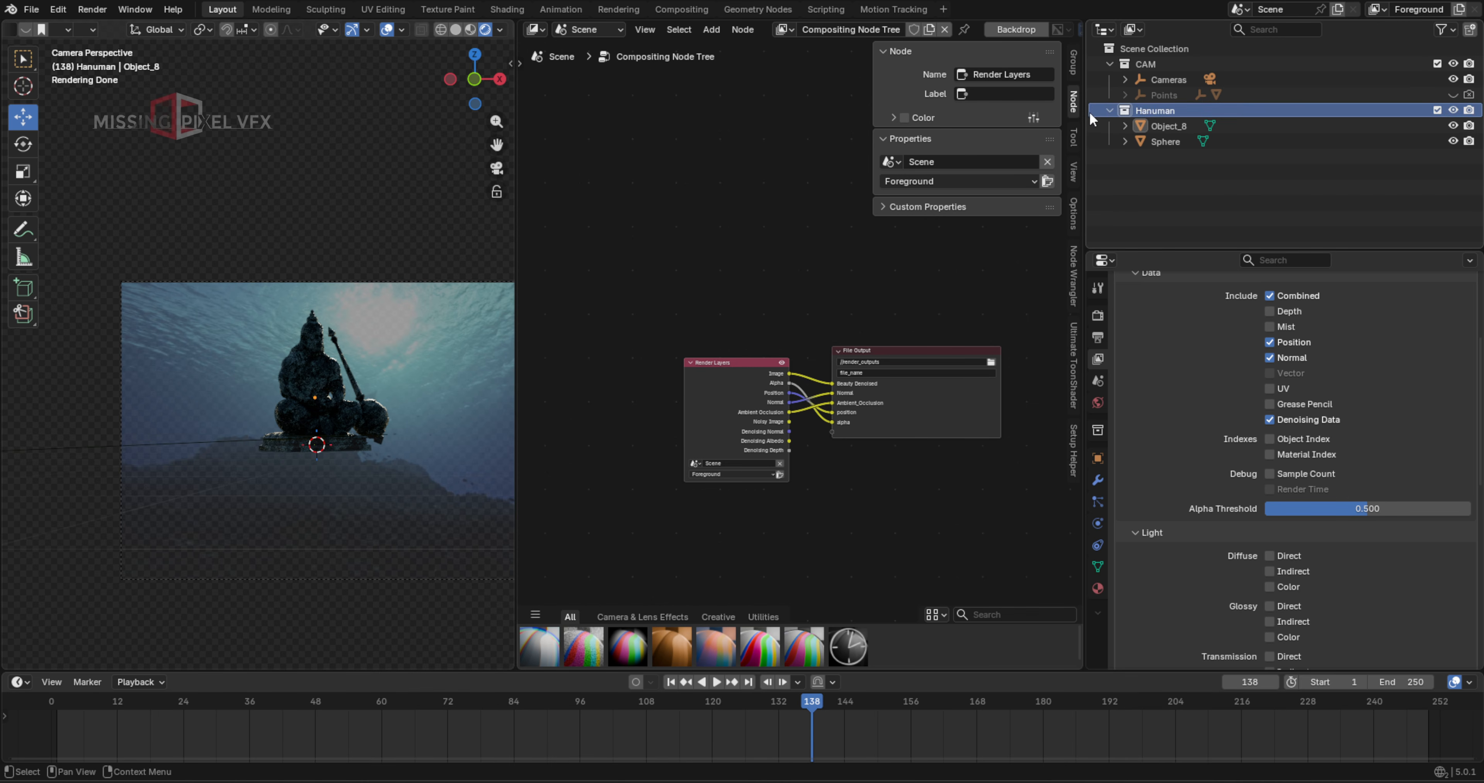
{"action": "left_click", "coordinate": [1110, 110]}
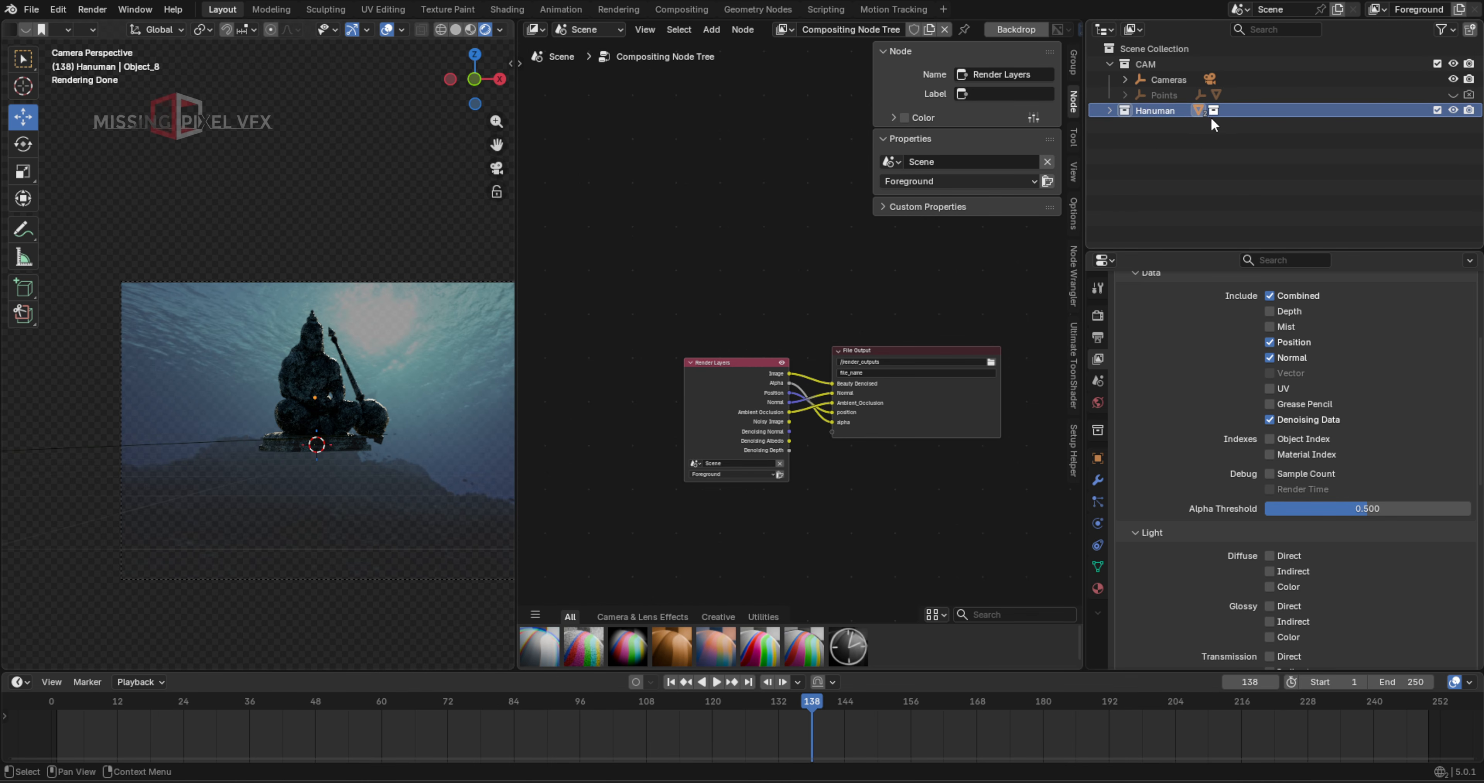
{"action": "left_click", "coordinate": [1110, 110]}
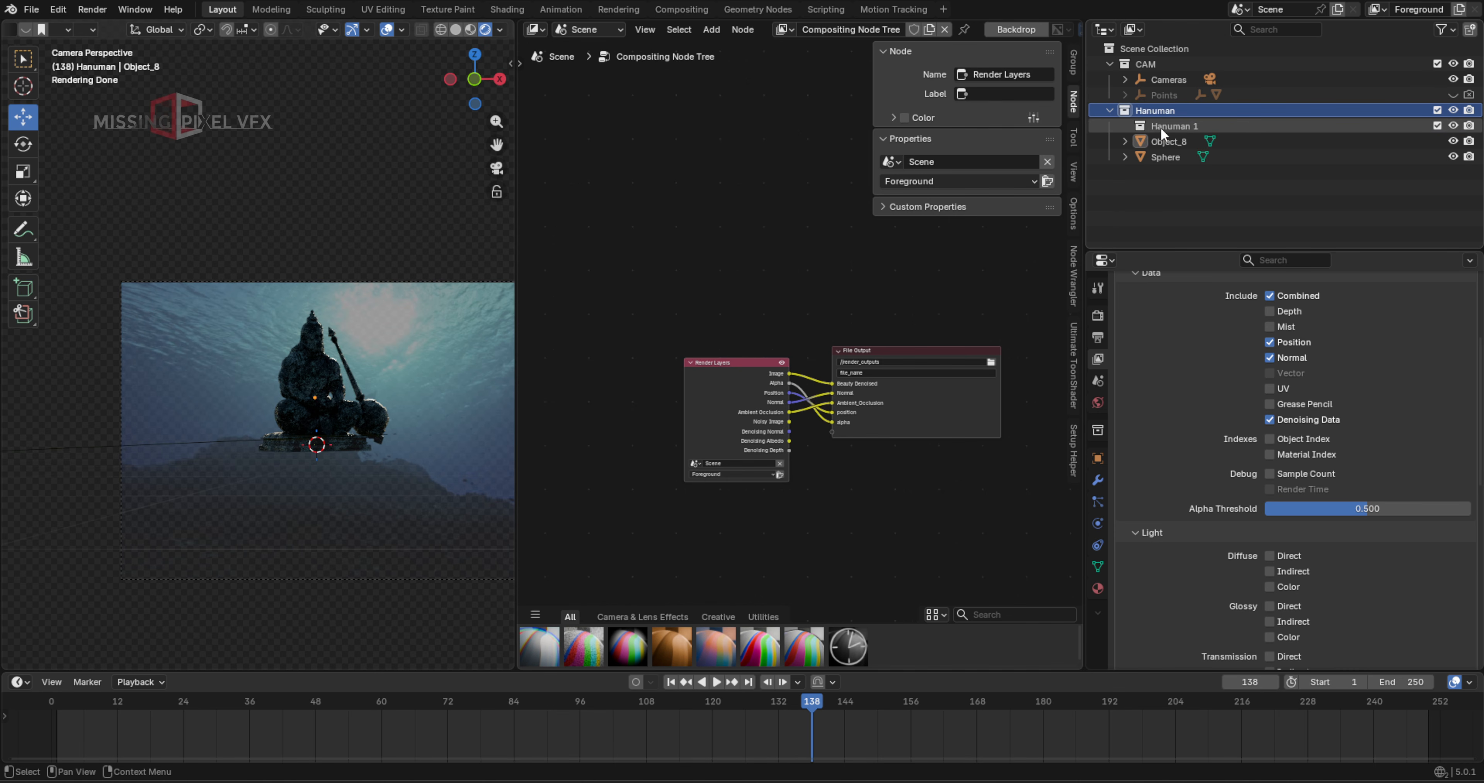
{"action": "left_click_drag", "start_coordinate": [1160, 127], "coordinate": [1156, 183]}
{"action": "left_click", "coordinate": [1110, 108]}
{"action": "double_click", "coordinate": [1149, 124]}
{"action": "key", "text": "ctrl+a"}
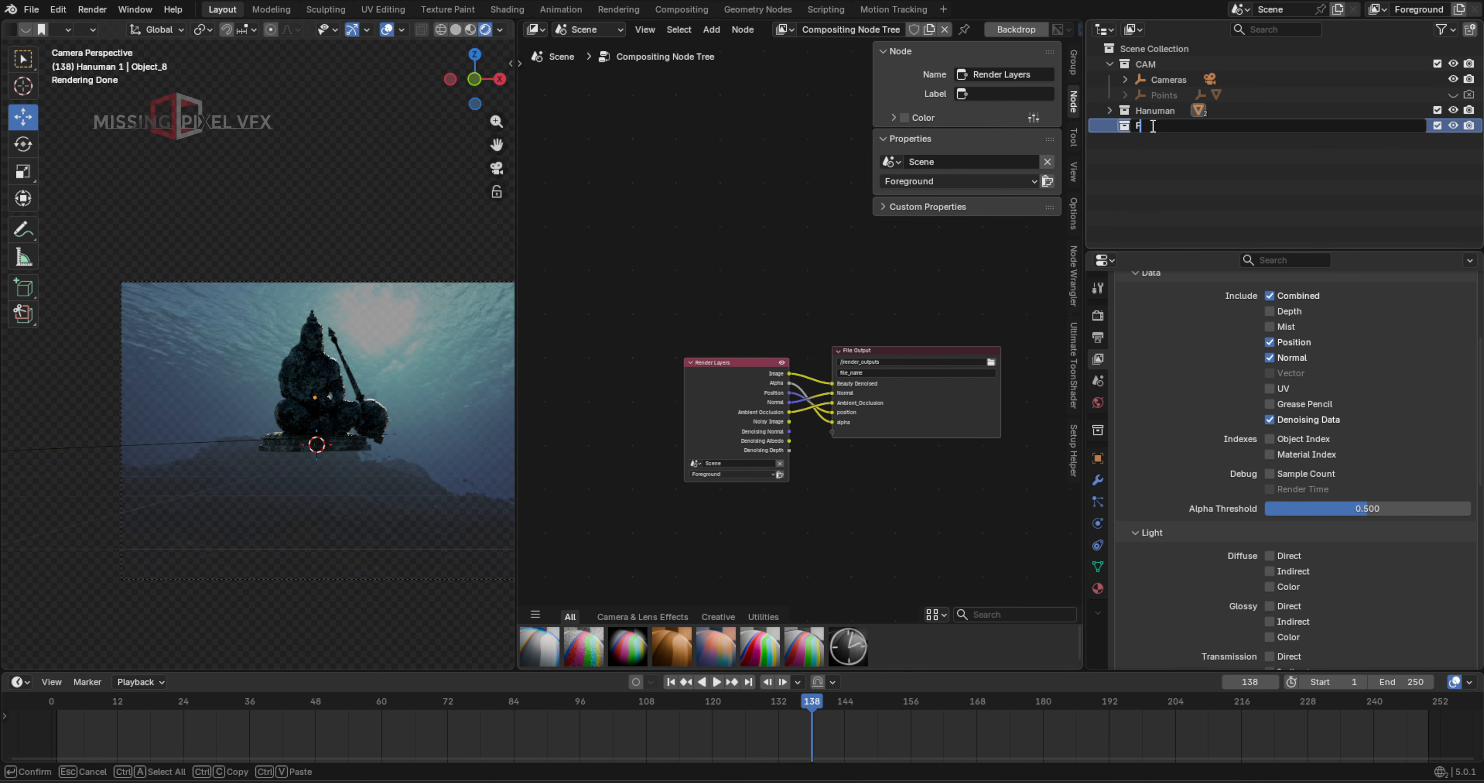
{"action": "type", "text": "FG"}
{"action": "key", "text": "Return"}
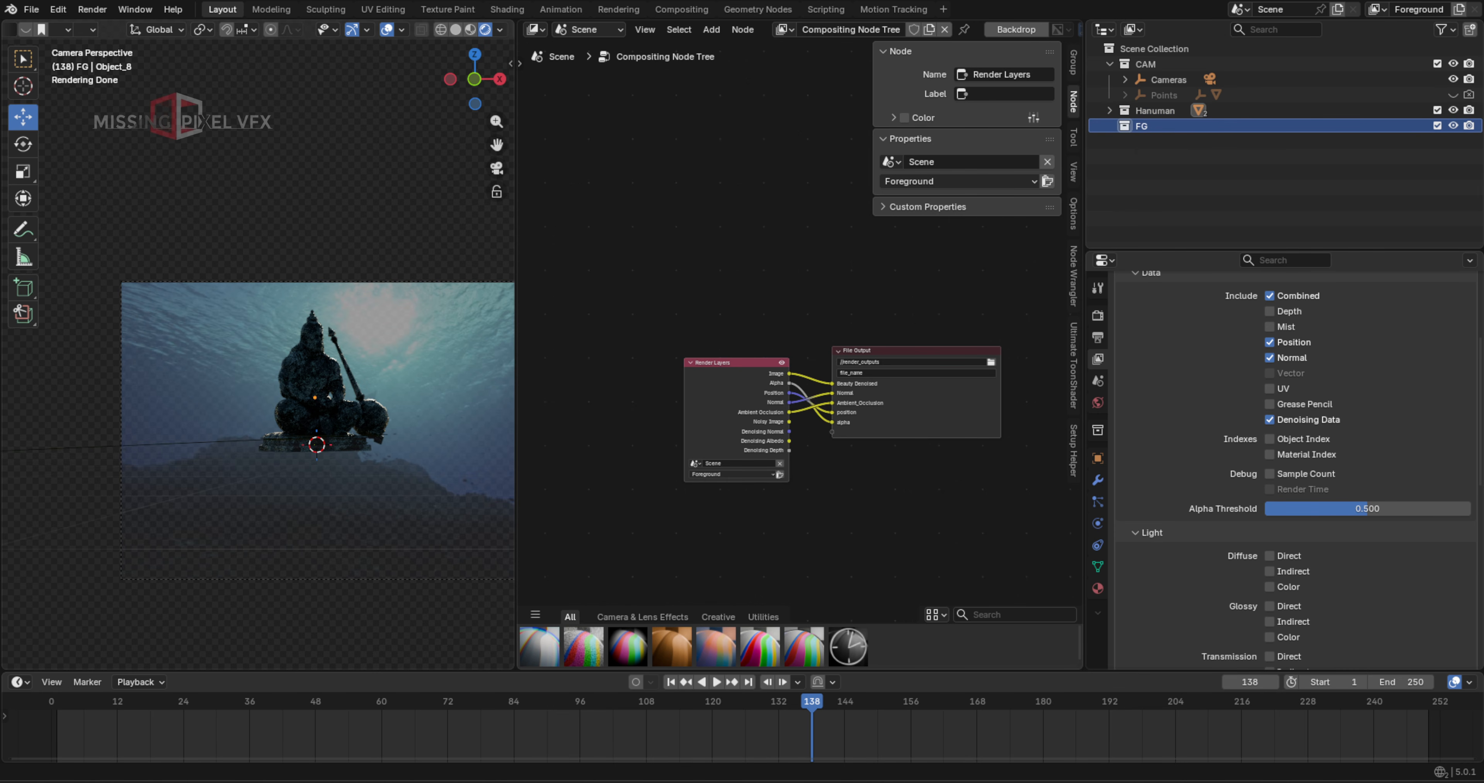
Copy the stone arch from the other Blender window with the assets and paste it into the FG collection
{"action": "mouse_move", "coordinate": [1146, 780]}
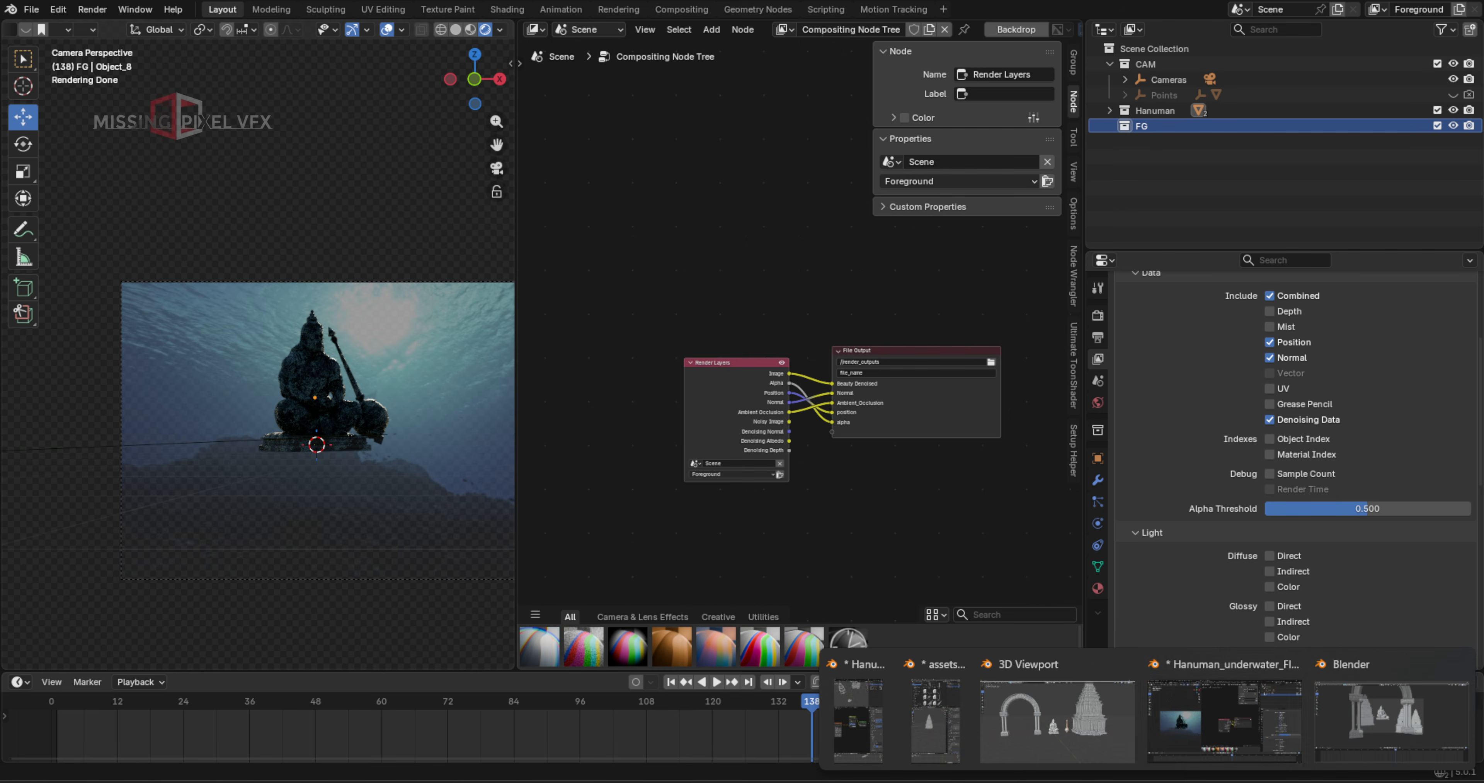
{"action": "left_click", "coordinate": [1059, 719]}
{"action": "left_click", "coordinate": [549, 265]}
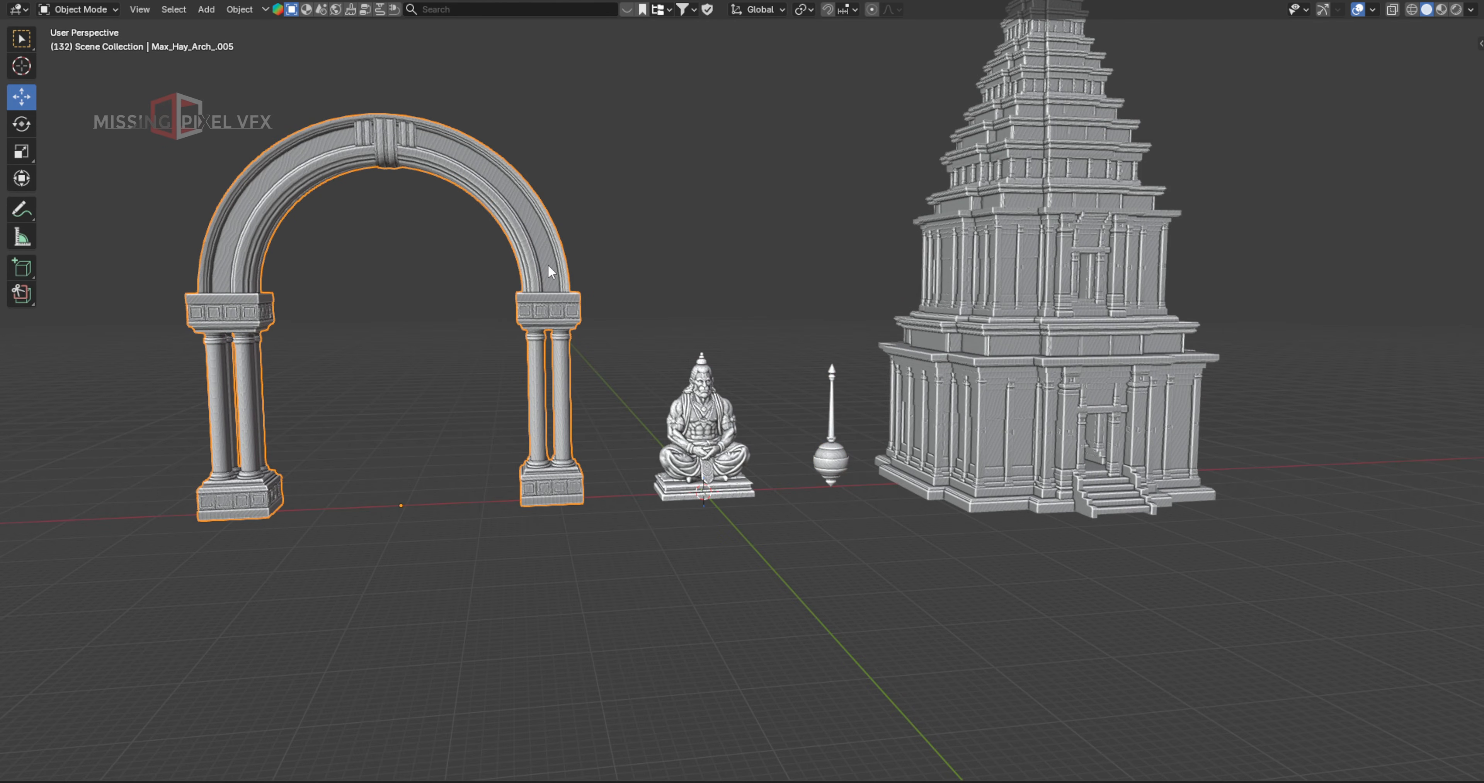
{"action": "left_click", "coordinate": [1196, 766]}
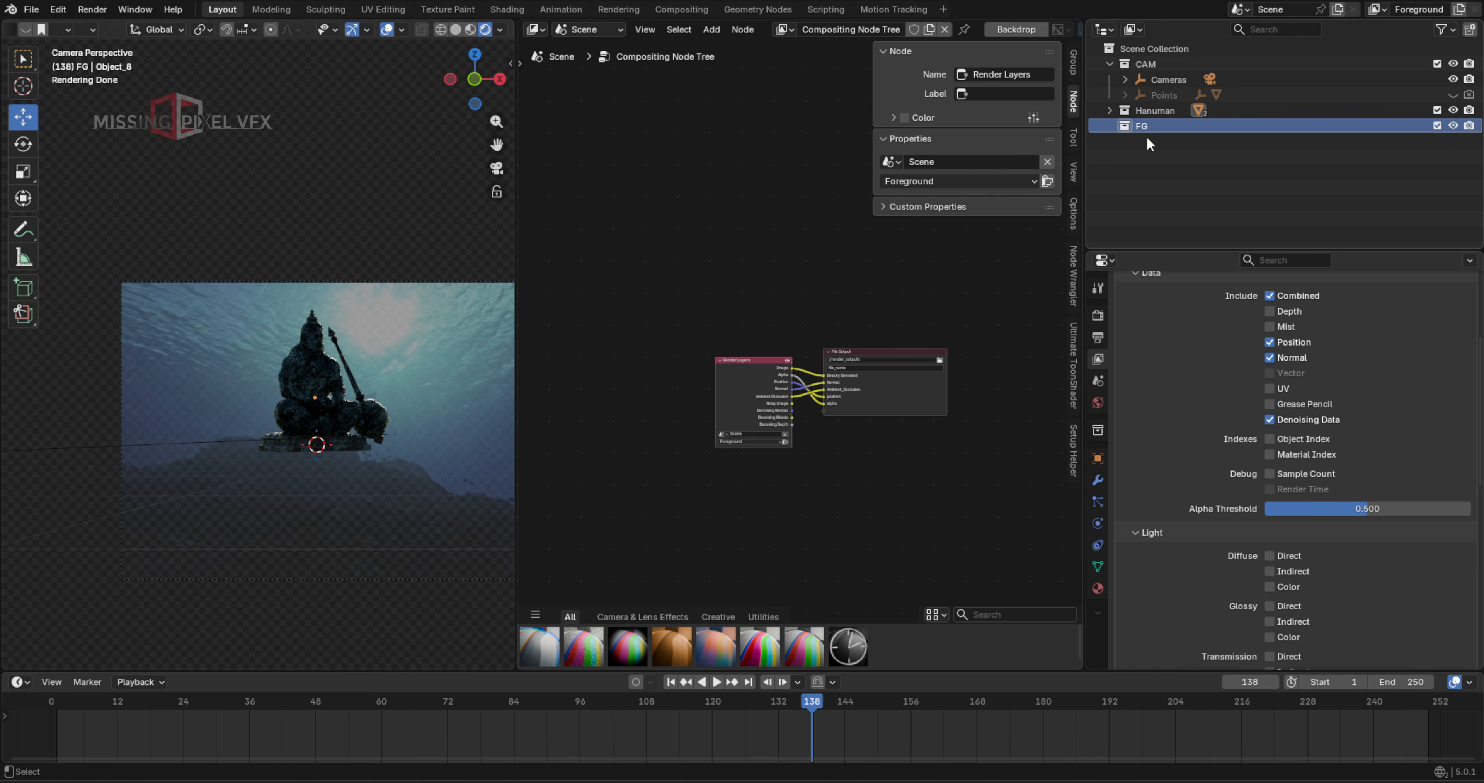
{"action": "key", "text": "ctrl+v"}
Change the compositing node editor to a 3D Viewport showing the arch, camera and statue
{"action": "left_click", "coordinate": [536, 29]}
{"action": "left_click", "coordinate": [556, 51]}
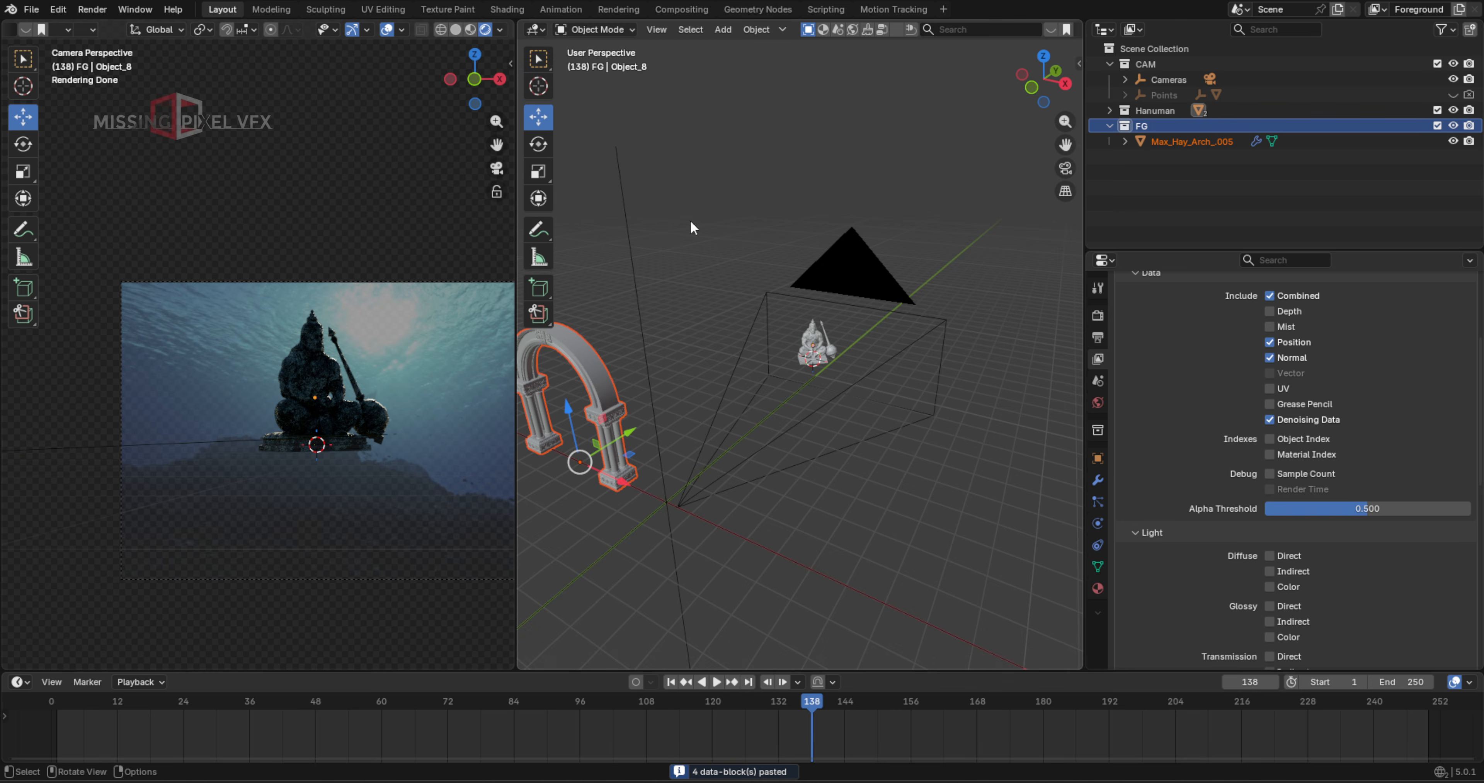
{"action": "middle_click_drag", "start_coordinate": [690, 221], "coordinate": [742, 331]}
{"action": "scroll", "coordinate": [741, 331], "scroll_direction": "down", "scroll_amount": 2}
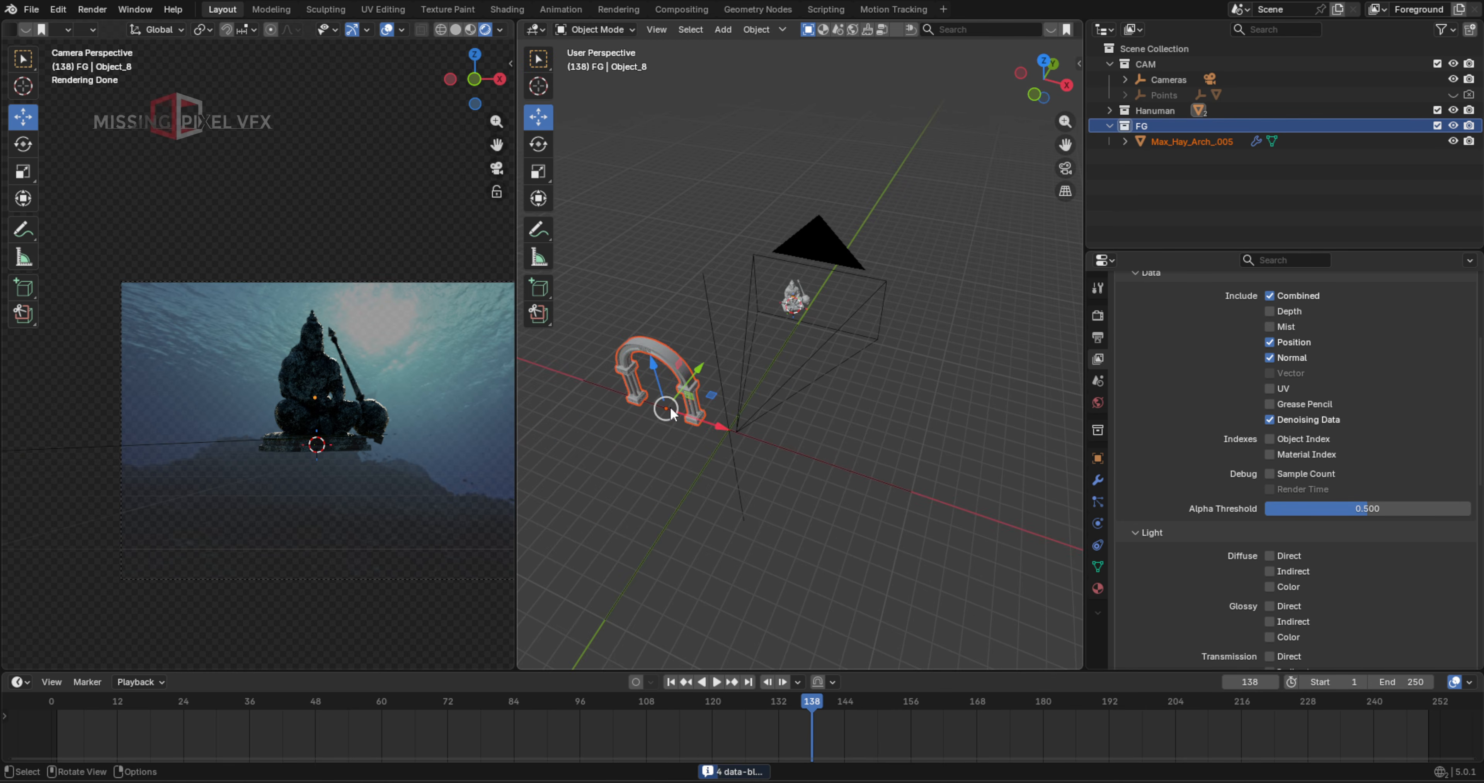
Frame the arch in the viewport and unhide the camera track's Points object
{"action": "key", "text": "KP_Decimal"}
{"action": "scroll", "coordinate": [731, 366], "scroll_direction": "down", "scroll_amount": 5}
{"action": "middle_click_drag", "start_coordinate": [364, 412], "coordinate": [257, 356], "text": "shift"}
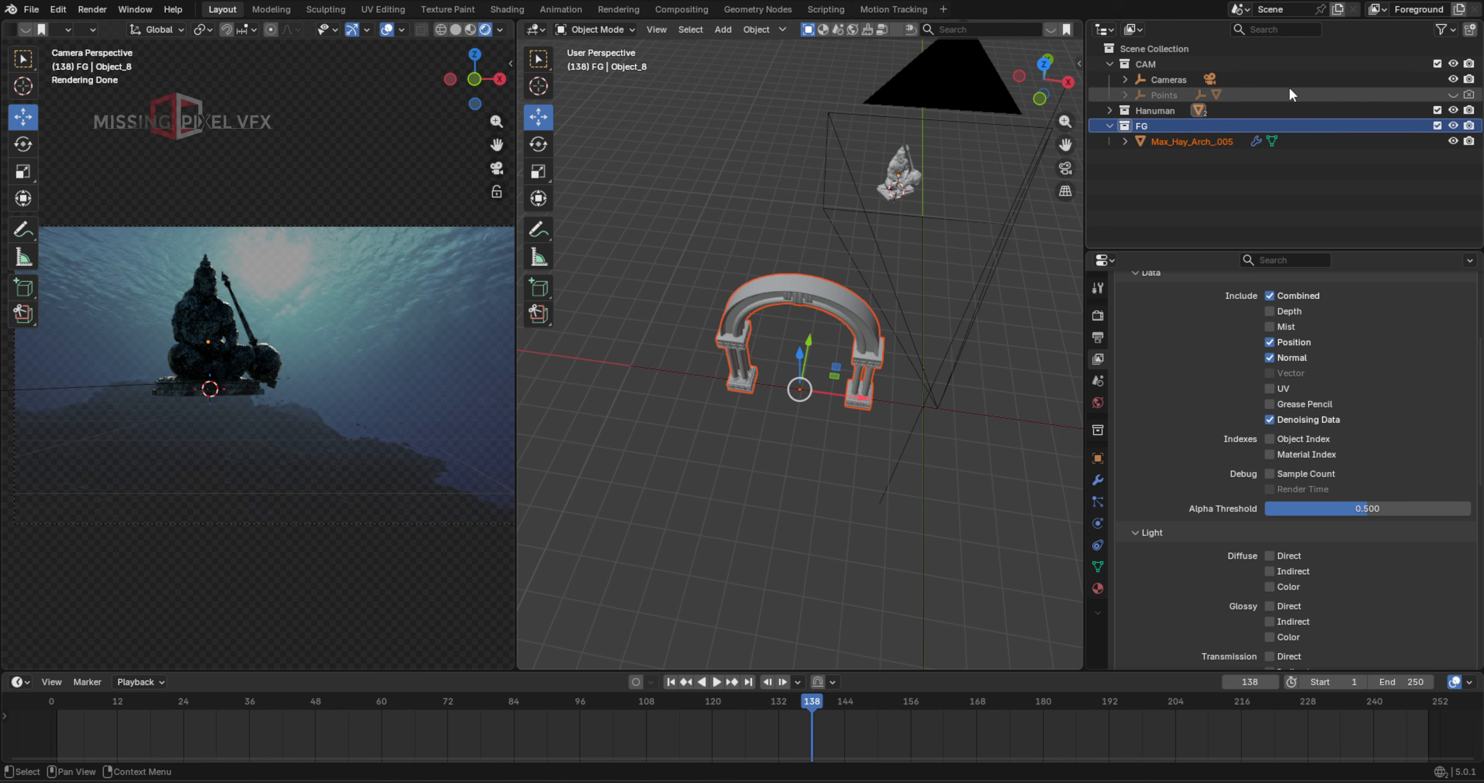
{"action": "left_click", "coordinate": [1452, 94]}
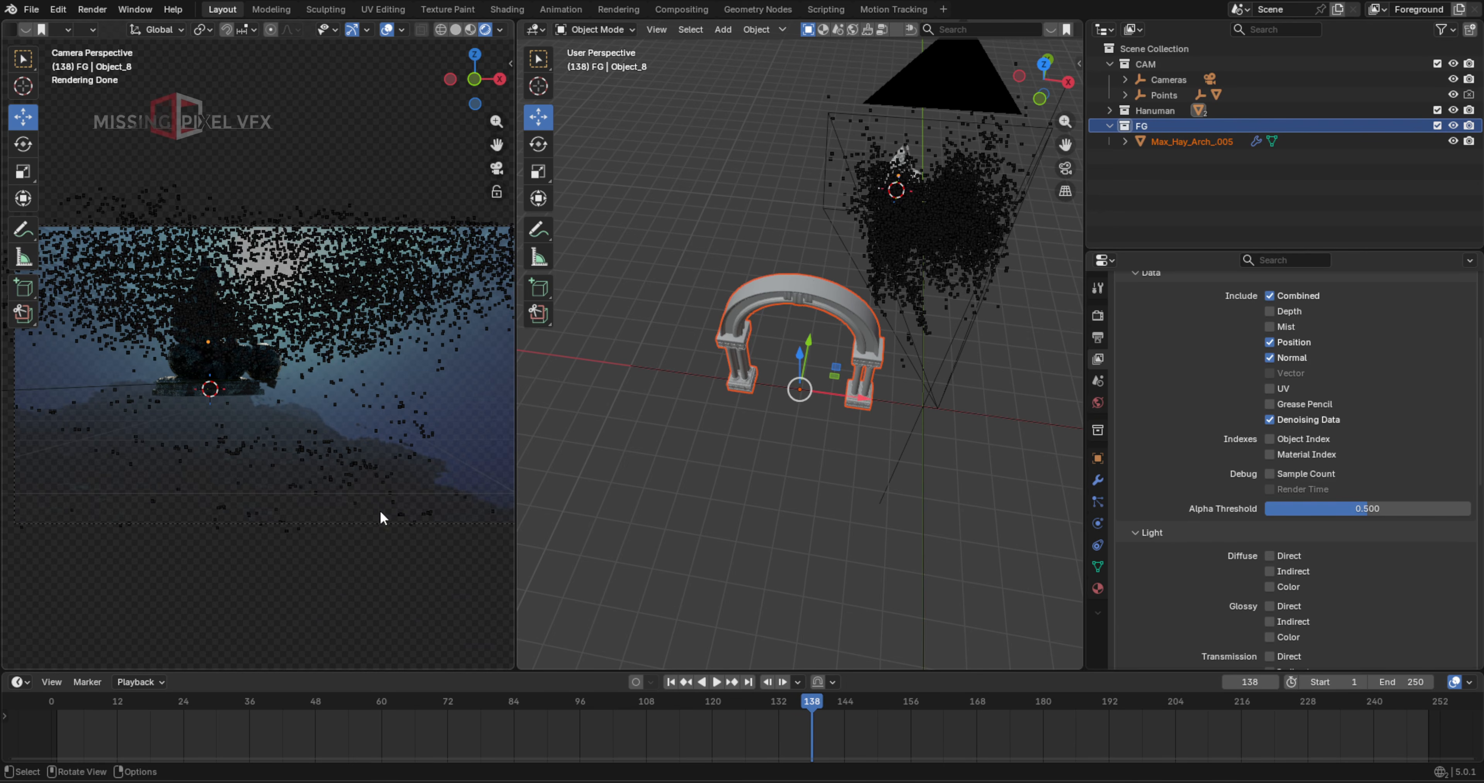
Select a cluster of the Points object's seabed vertices in Edit Mode and snap the 3D cursor to them
{"action": "scroll", "coordinate": [382, 512], "scroll_direction": "up", "scroll_amount": 3}
{"action": "middle_click_drag", "start_coordinate": [415, 521], "coordinate": [265, 371], "text": "shift"}
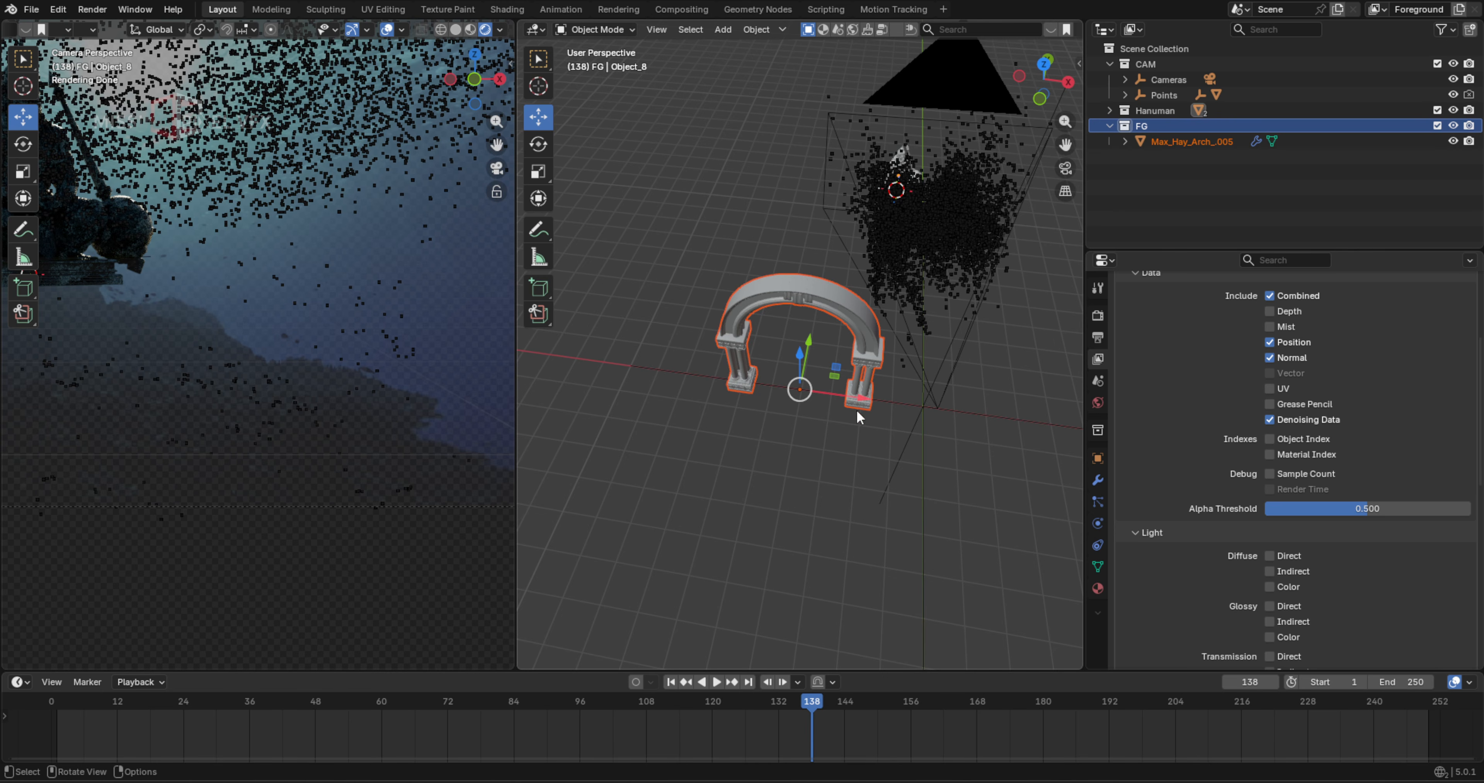
{"action": "left_click", "coordinate": [864, 360]}
{"action": "scroll", "coordinate": [870, 380], "scroll_direction": "up", "scroll_amount": 5}
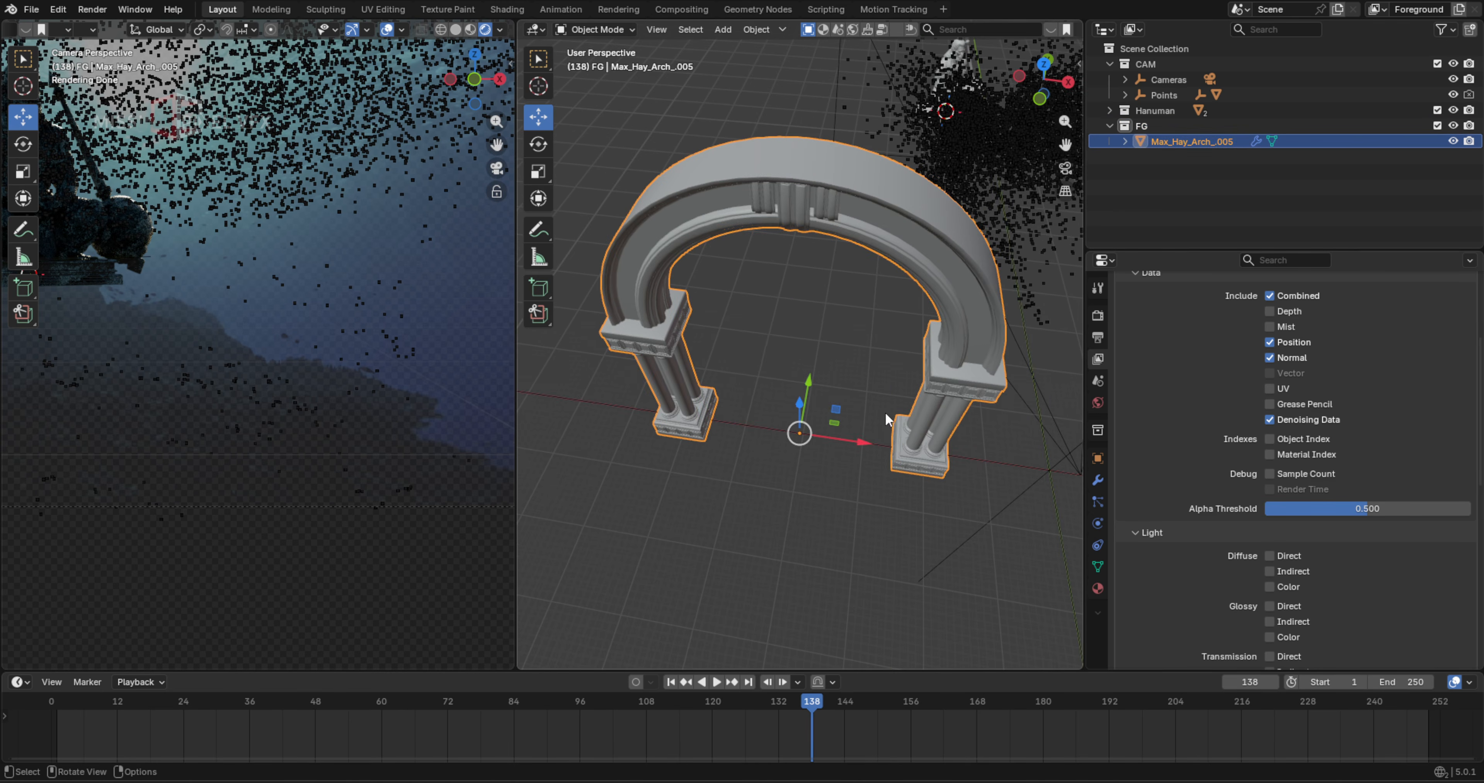
{"action": "left_click", "coordinate": [300, 406]}
{"action": "key", "text": "Tab"}
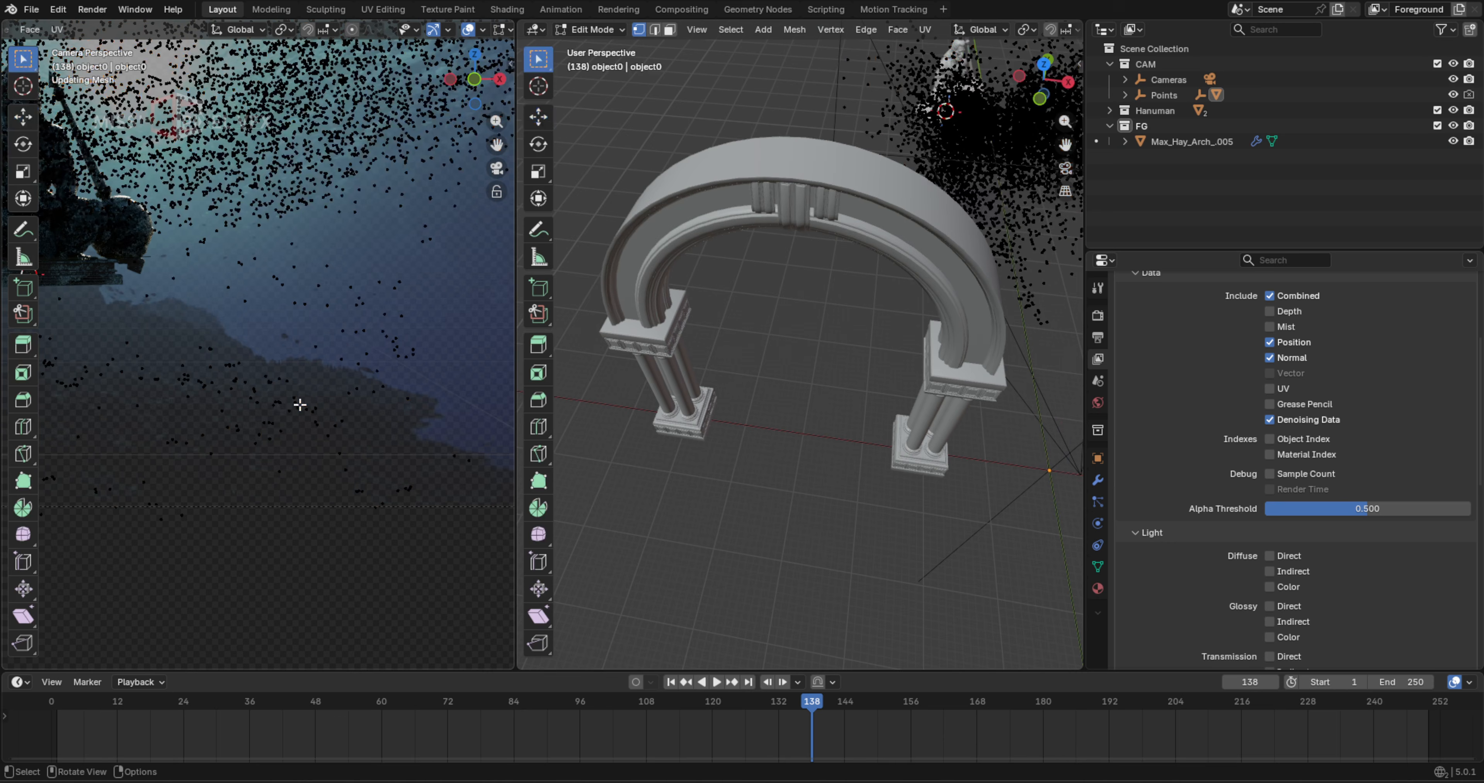
{"action": "left_click_drag", "start_coordinate": [324, 379], "coordinate": [260, 433]}
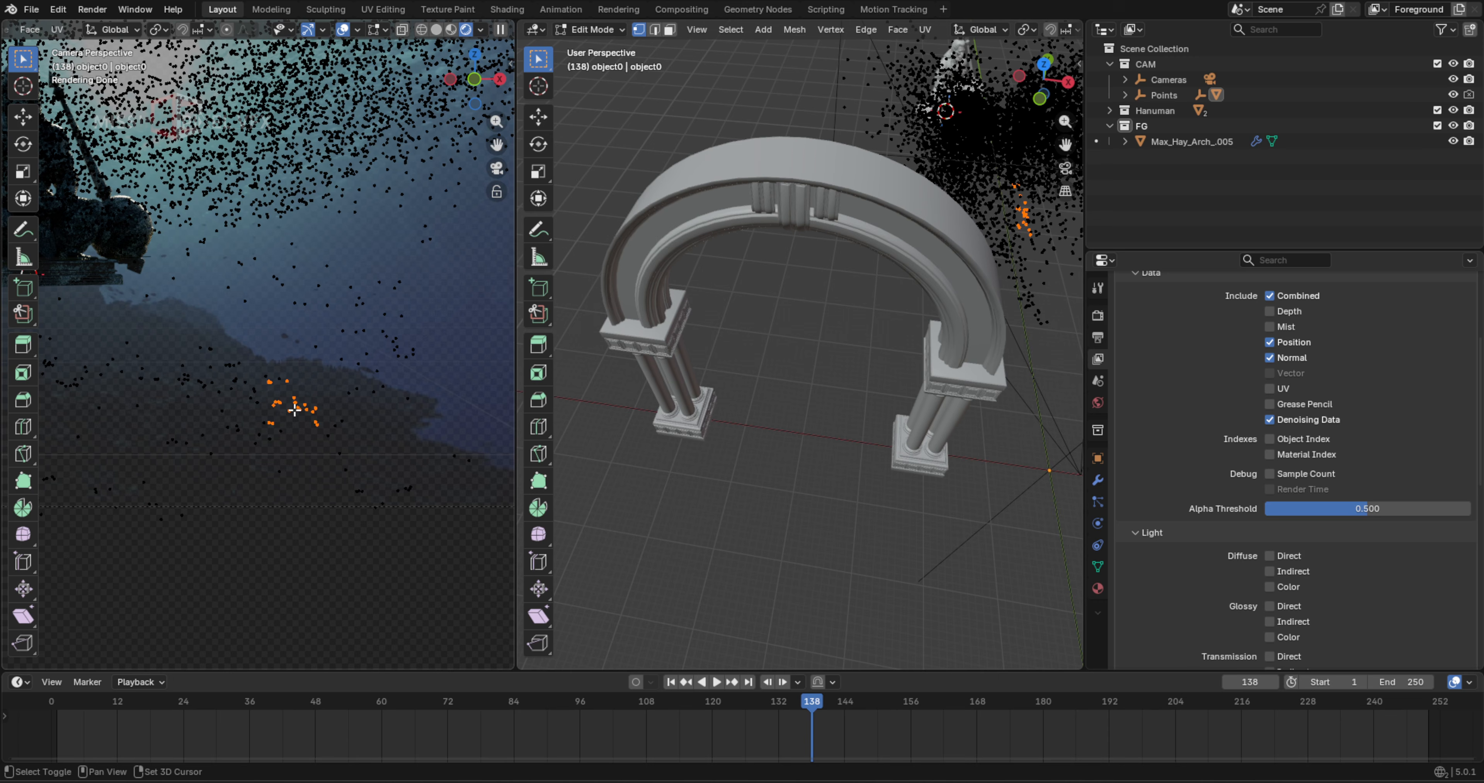
{"action": "key", "text": "shift+s"}
{"action": "left_click", "coordinate": [304, 498]}
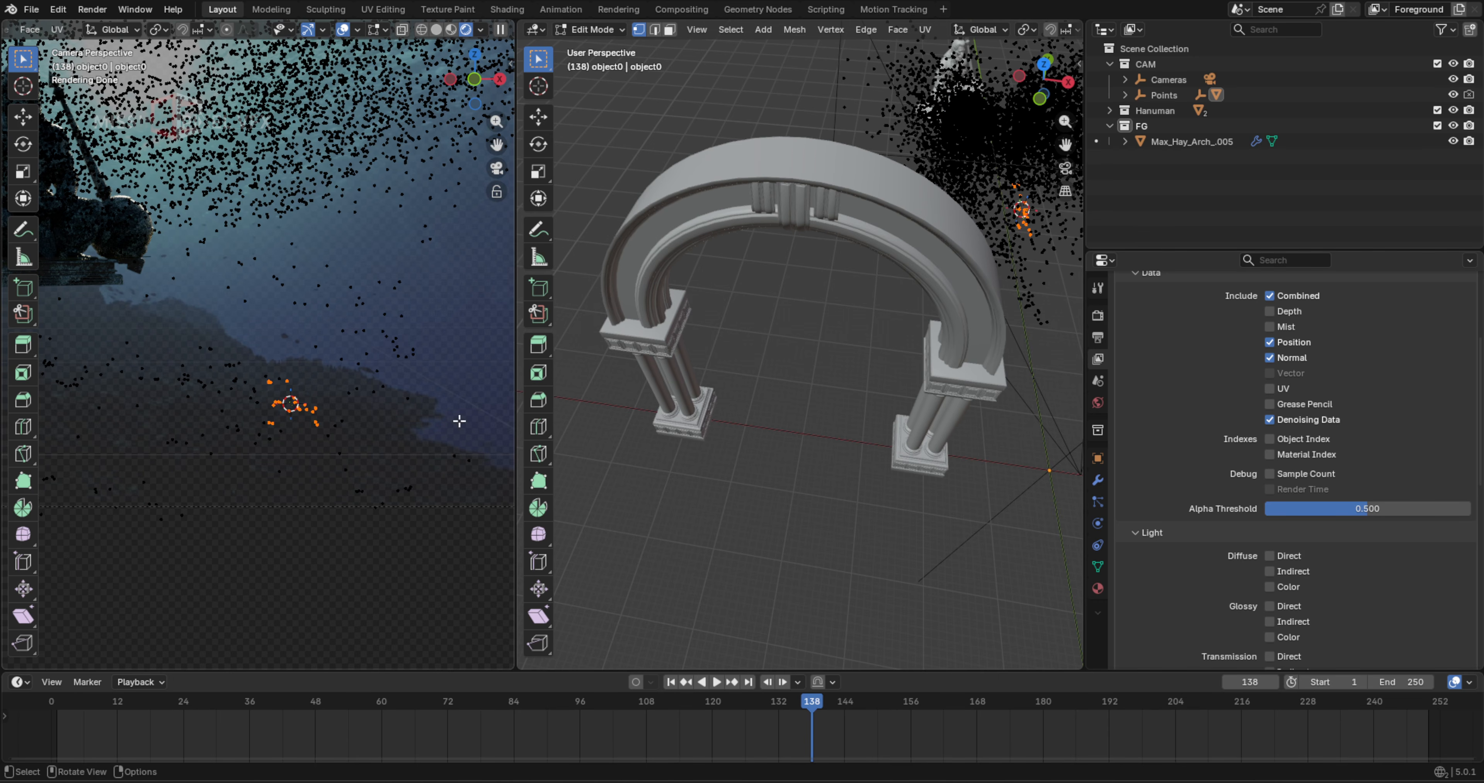
{"action": "key", "text": "Tab"}
Hide the Points object and move the arch in top view to the 3D cursor's depth in front of the camera
{"action": "scroll", "coordinate": [875, 448], "scroll_direction": "down", "scroll_amount": 3}
{"action": "left_click", "coordinate": [870, 361]}
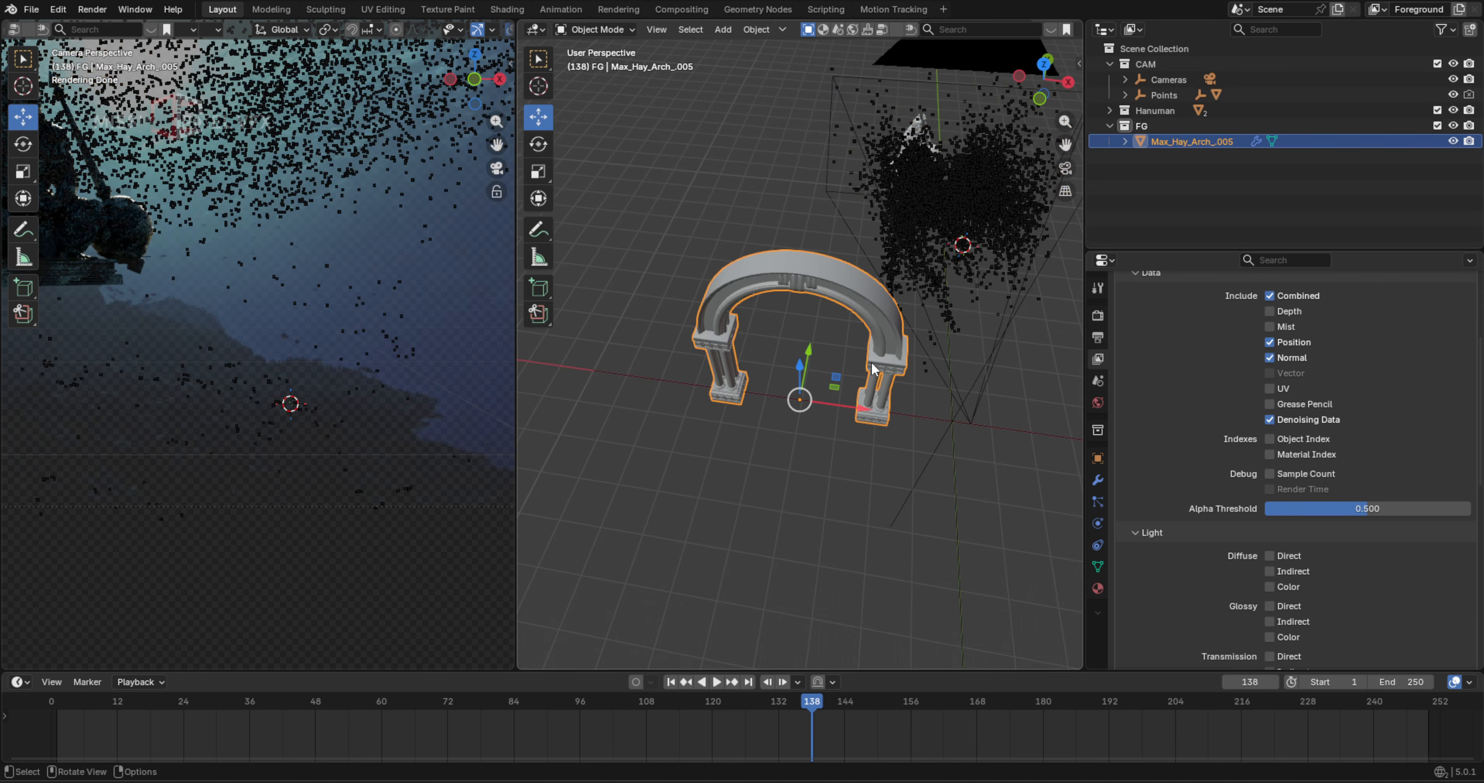
{"action": "scroll", "coordinate": [870, 362], "scroll_direction": "down", "scroll_amount": 2}
{"action": "middle_click_drag", "start_coordinate": [872, 342], "coordinate": [816, 492], "text": "shift"}
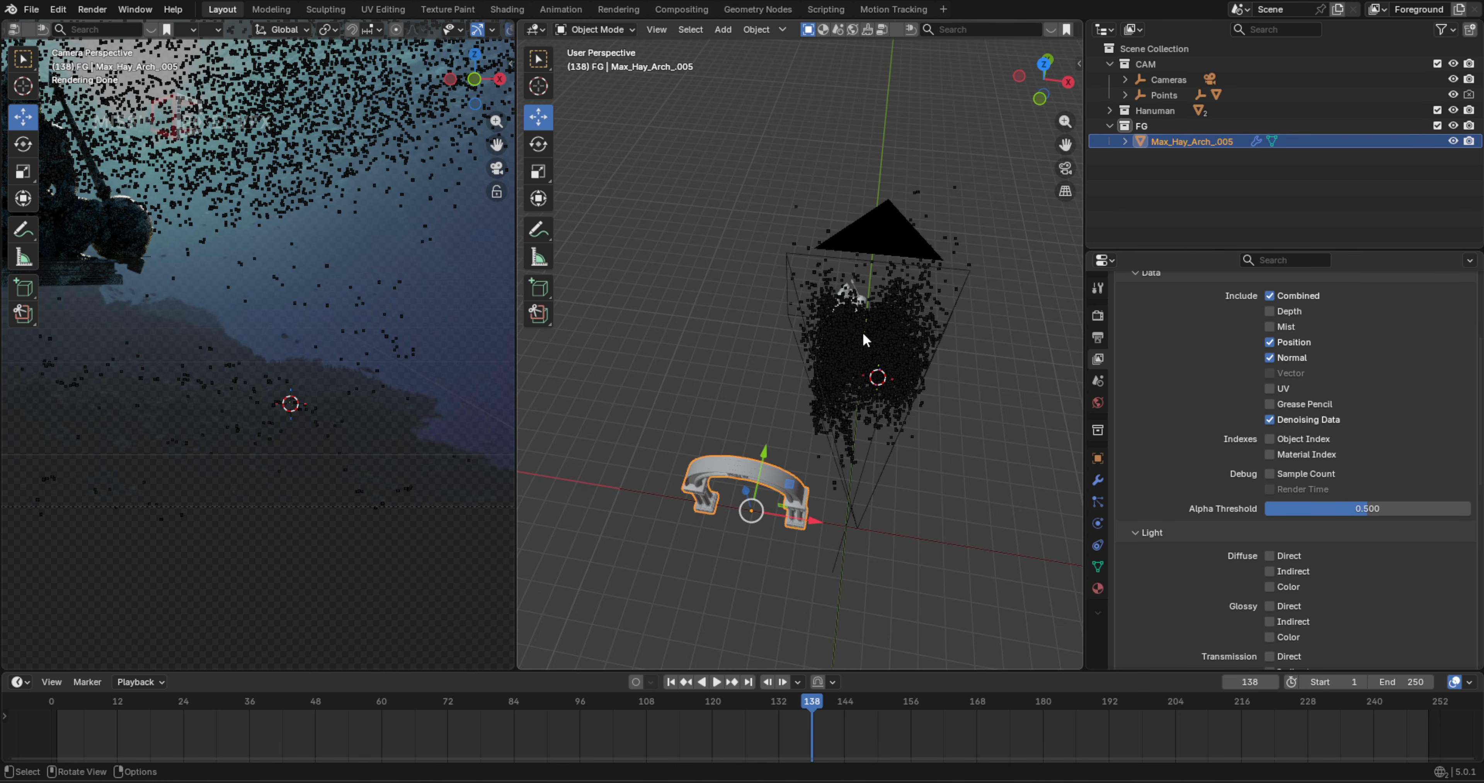
{"action": "key", "text": "KP_7"}
{"action": "left_click", "coordinate": [1452, 94]}
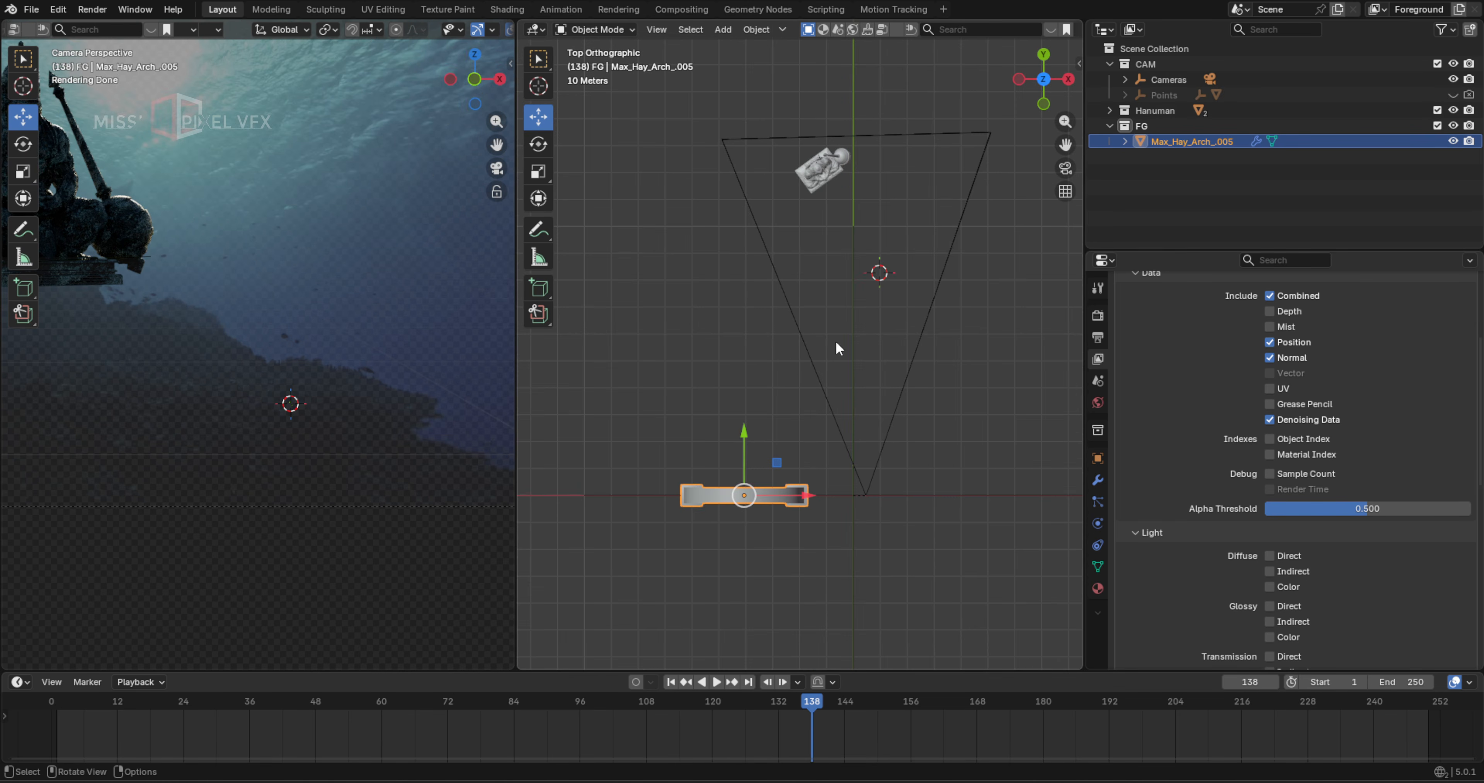
{"action": "left_click_drag", "start_coordinate": [780, 466], "coordinate": [862, 254]}
{"action": "scroll", "coordinate": [885, 269], "scroll_direction": "up", "scroll_amount": 3}
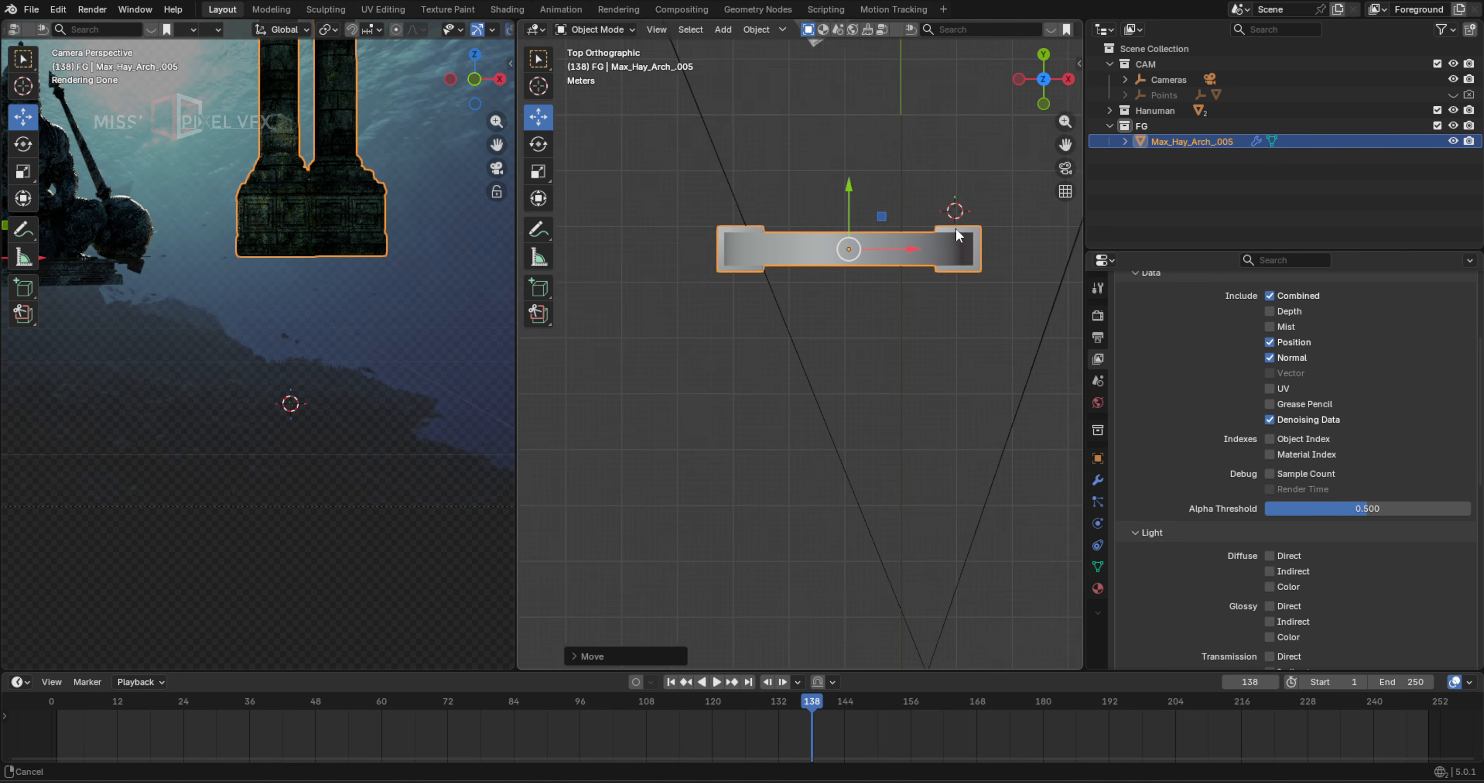
Lower the arch to the 3D cursor's level and shift it about 3.5 m along X so it frames the statue
{"action": "middle_click_drag", "start_coordinate": [854, 354], "coordinate": [834, 198]}
{"action": "left_click_drag", "start_coordinate": [792, 403], "coordinate": [790, 481]}
{"action": "scroll", "coordinate": [346, 345], "scroll_direction": "down", "scroll_amount": 5}
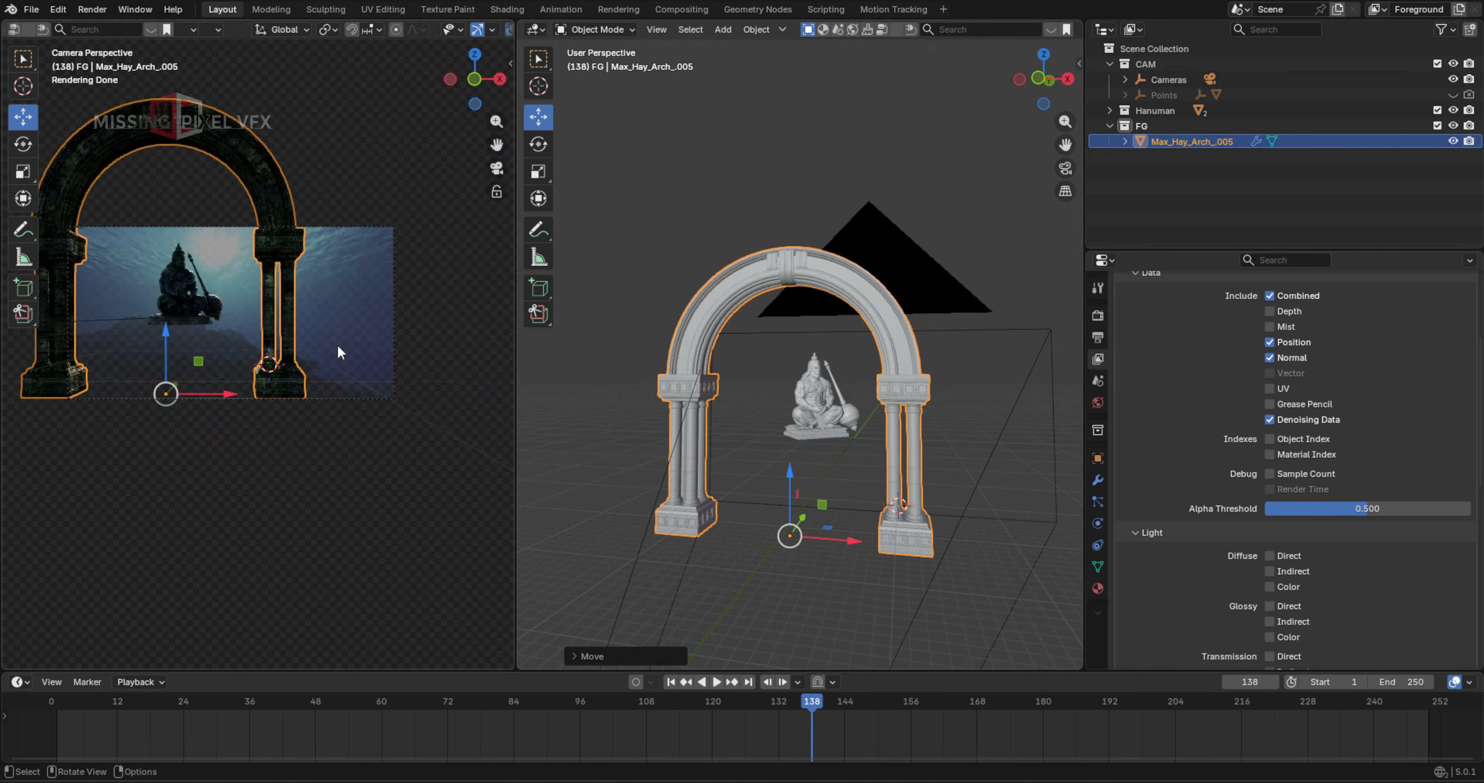
{"action": "middle_click_drag", "start_coordinate": [338, 345], "coordinate": [349, 370], "text": "shift"}
{"action": "left_click_drag", "start_coordinate": [246, 424], "coordinate": [265, 424]}
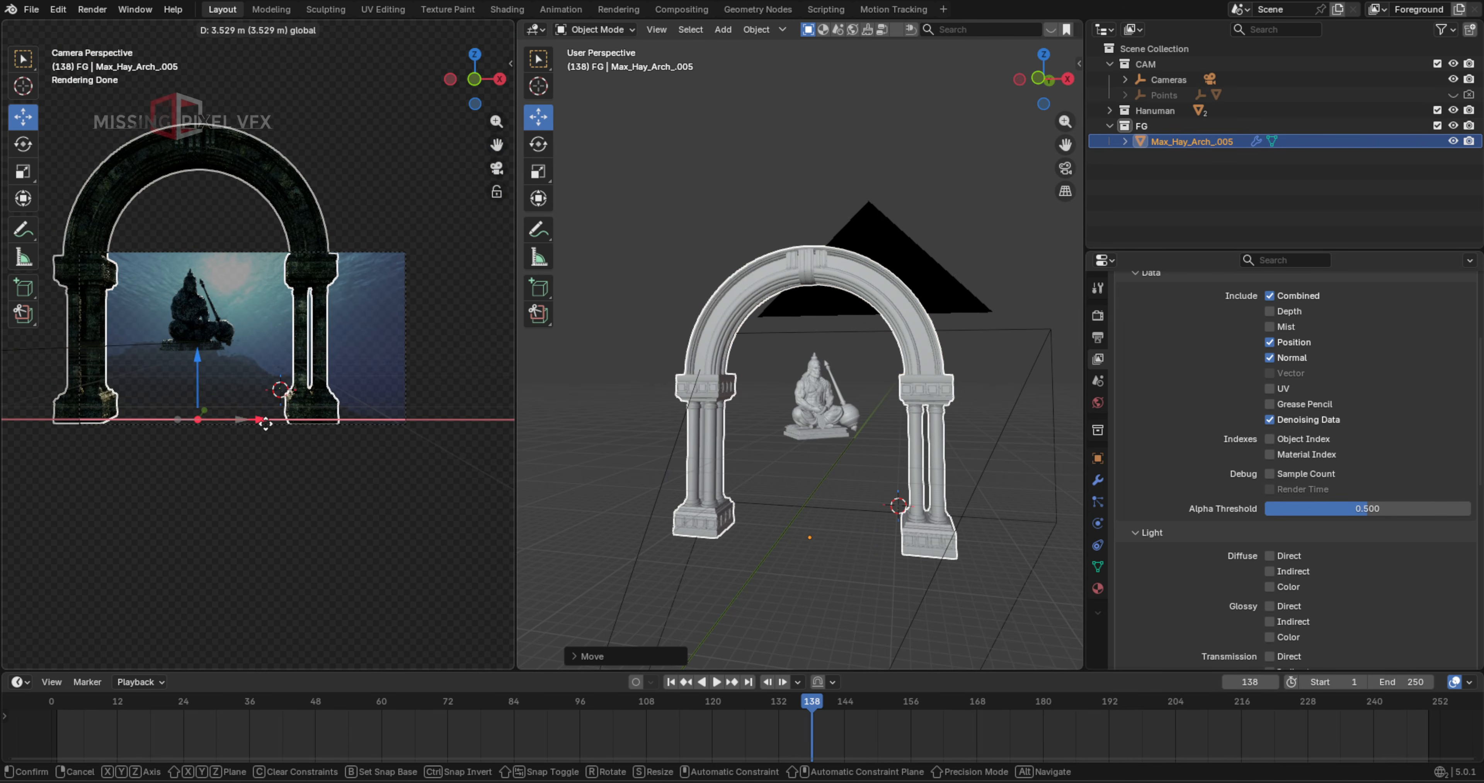
{"action": "middle_click_drag", "start_coordinate": [257, 338], "coordinate": [319, 329], "text": "shift"}
{"action": "scroll", "coordinate": [276, 337], "scroll_direction": "up", "scroll_amount": 1}
{"action": "scroll", "coordinate": [478, 33], "scroll_direction": "down", "scroll_amount": 4}
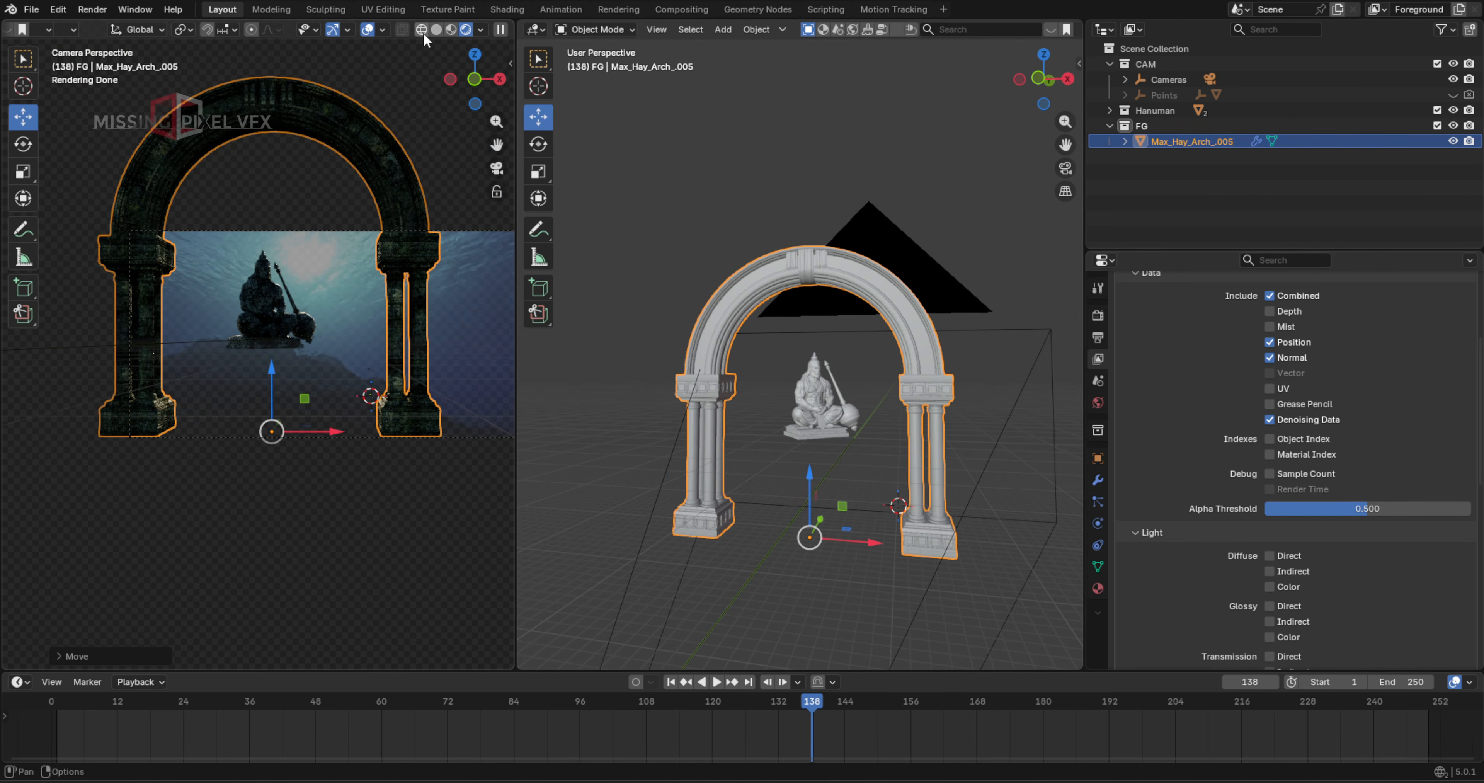
Switch the camera view to Solid shading and go to frame 168
{"action": "left_click", "coordinate": [455, 29]}
{"action": "left_click_drag", "start_coordinate": [803, 713], "coordinate": [977, 719]}
{"action": "middle_click_drag", "start_coordinate": [751, 340], "coordinate": [806, 420]}
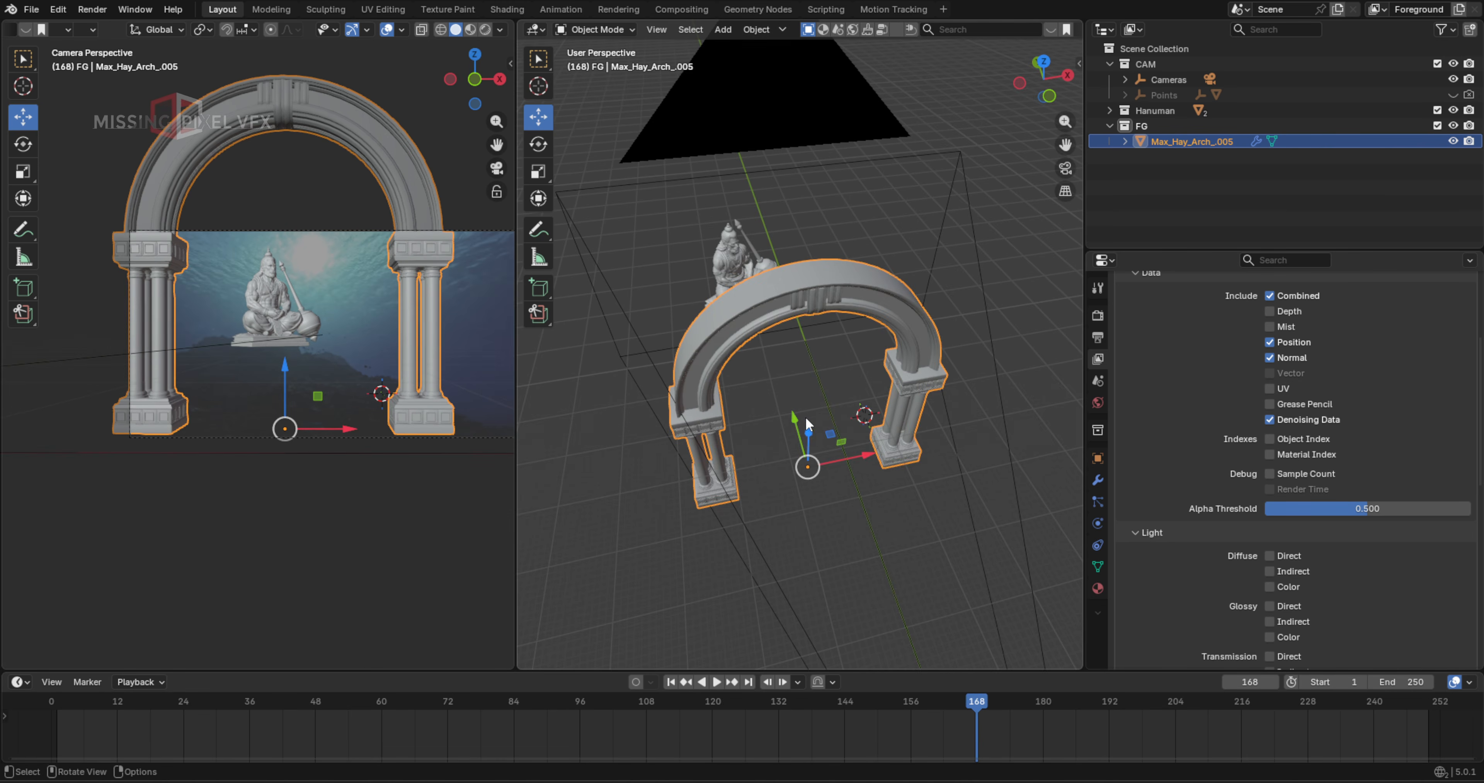
Push the arch slightly deeper along Y, rotate it slightly around Z, and check the framing at frame 205
{"action": "left_click_drag", "start_coordinate": [794, 423], "coordinate": [782, 395]}
{"action": "key", "text": "r"}
{"action": "key", "text": "z"}
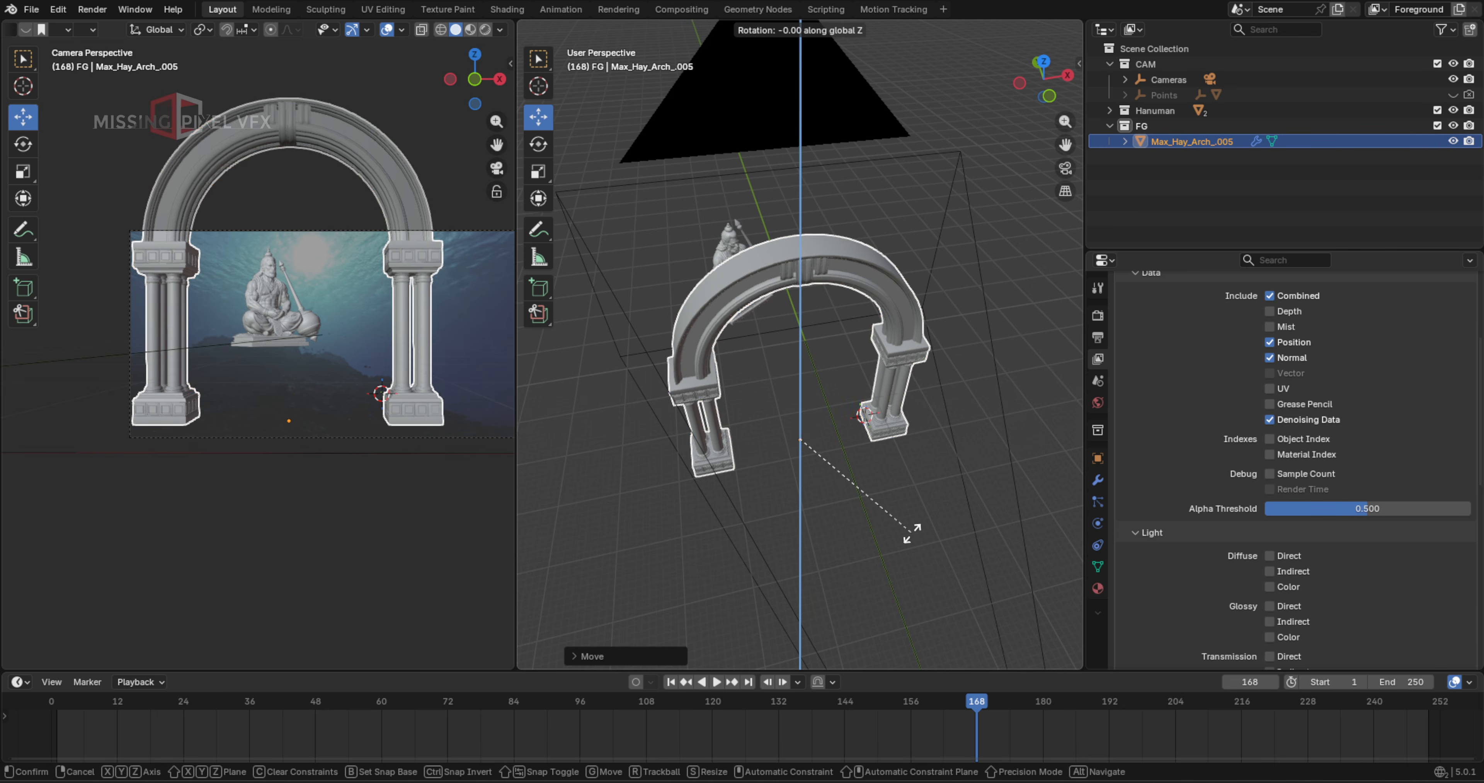
{"action": "left_click", "coordinate": [886, 497]}
{"action": "left_click_drag", "start_coordinate": [975, 704], "coordinate": [1178, 713]}
Try scaling the arch up uniformly to about 1.04 times its size
{"action": "key", "text": "s"}
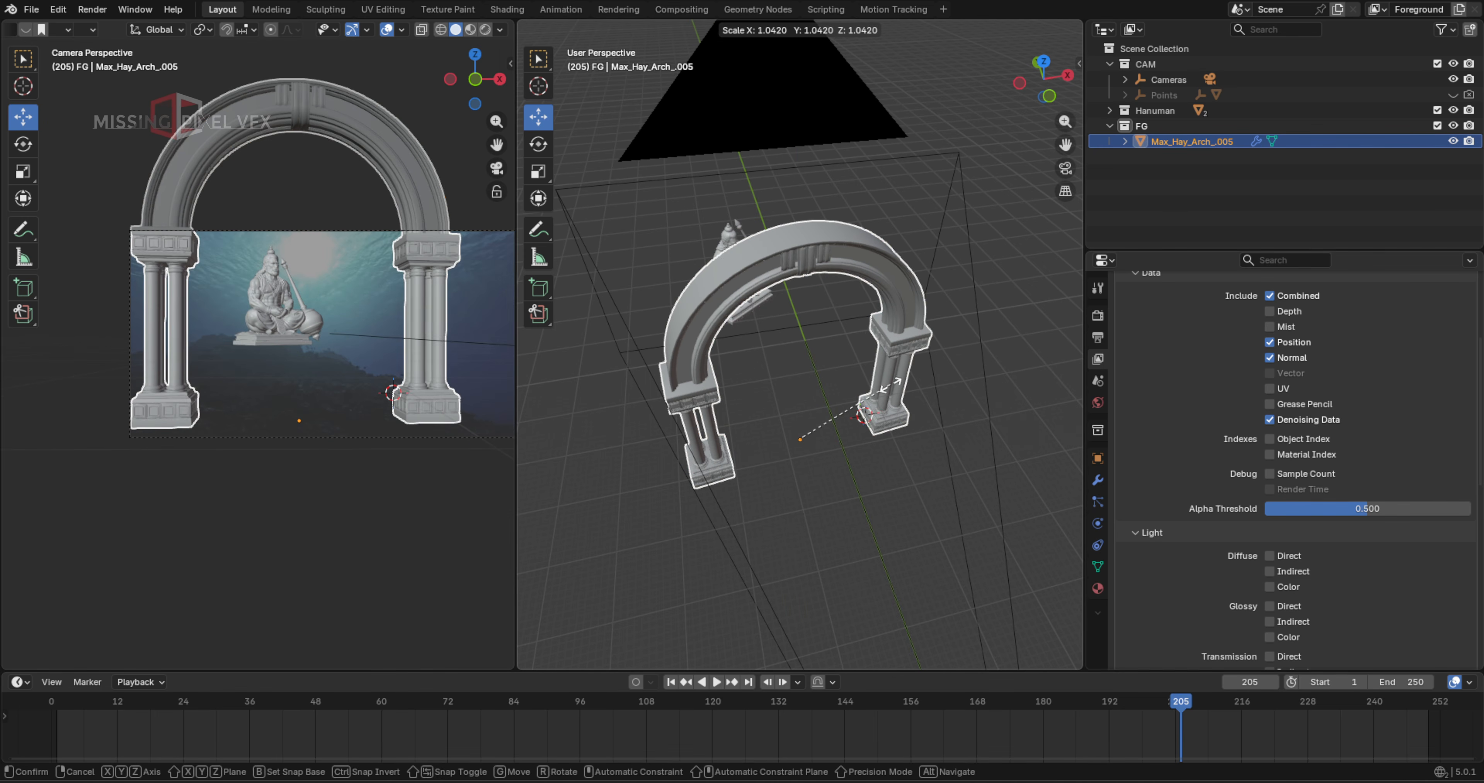
{"action": "left_click", "coordinate": [892, 391]}
{"action": "key", "text": "ctrl+z"}
Shift the arch slightly along negative X and check its framing at frames 176 and 202
{"action": "left_click_drag", "start_coordinate": [853, 430], "coordinate": [833, 435]}
{"action": "left_click_drag", "start_coordinate": [1176, 705], "coordinate": [1020, 703]}
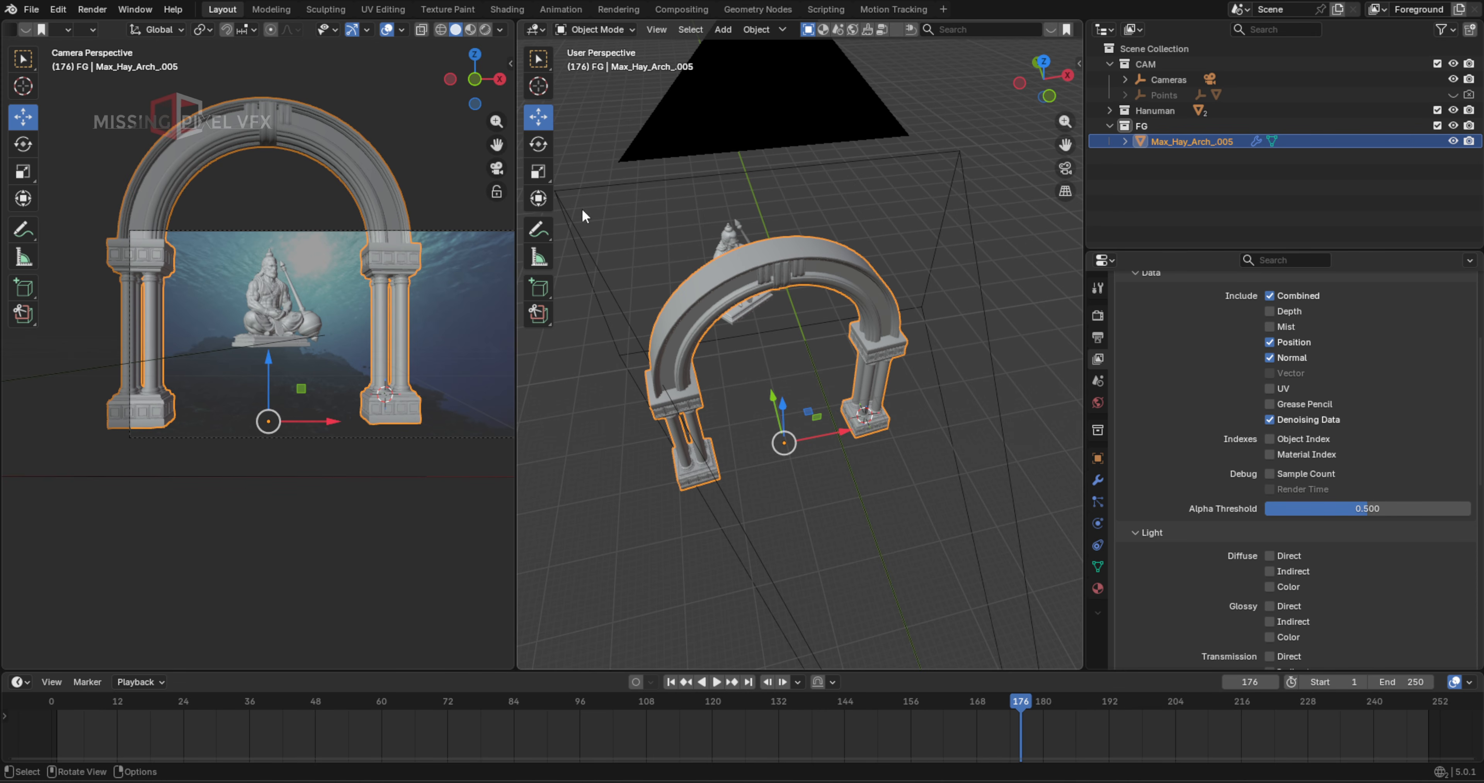
{"action": "key", "text": "Up"}
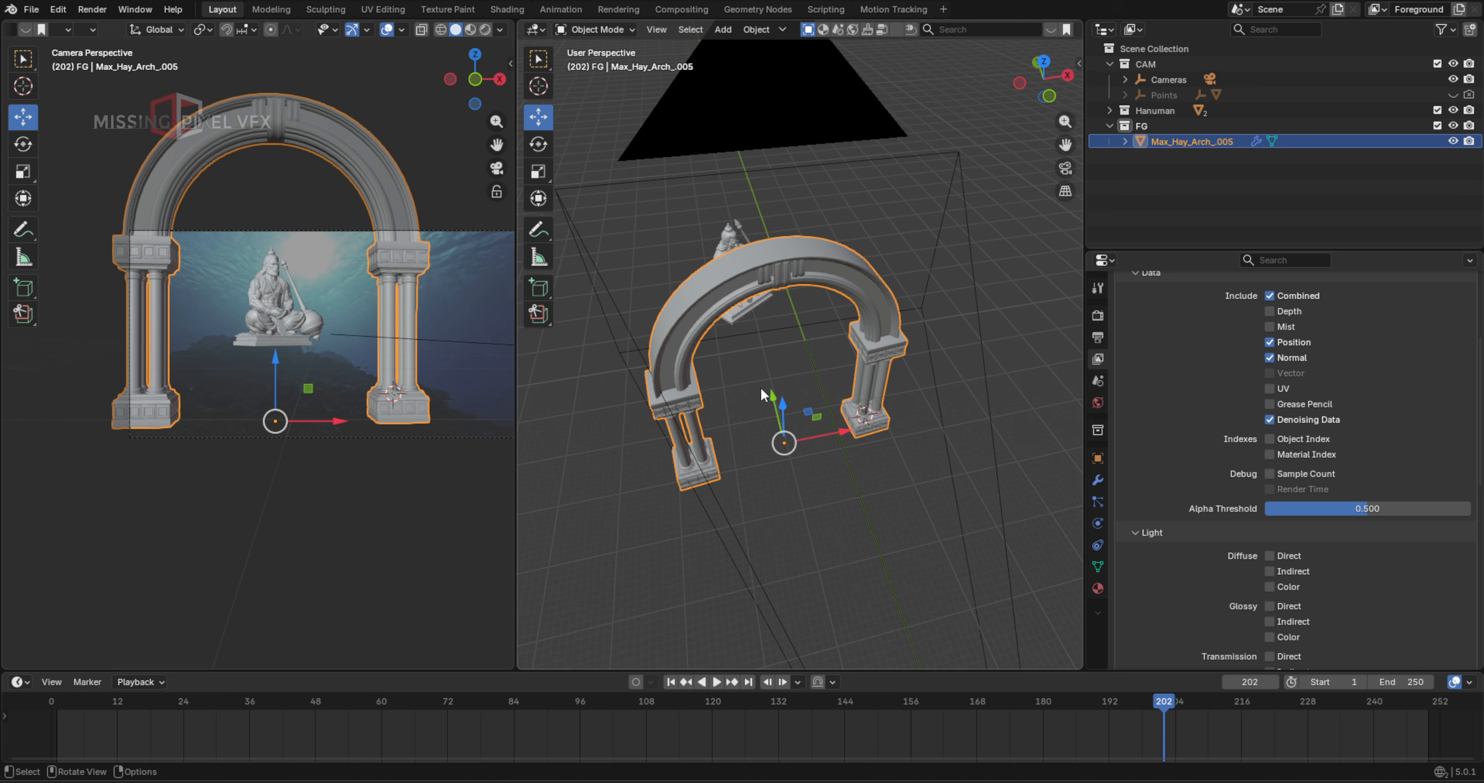
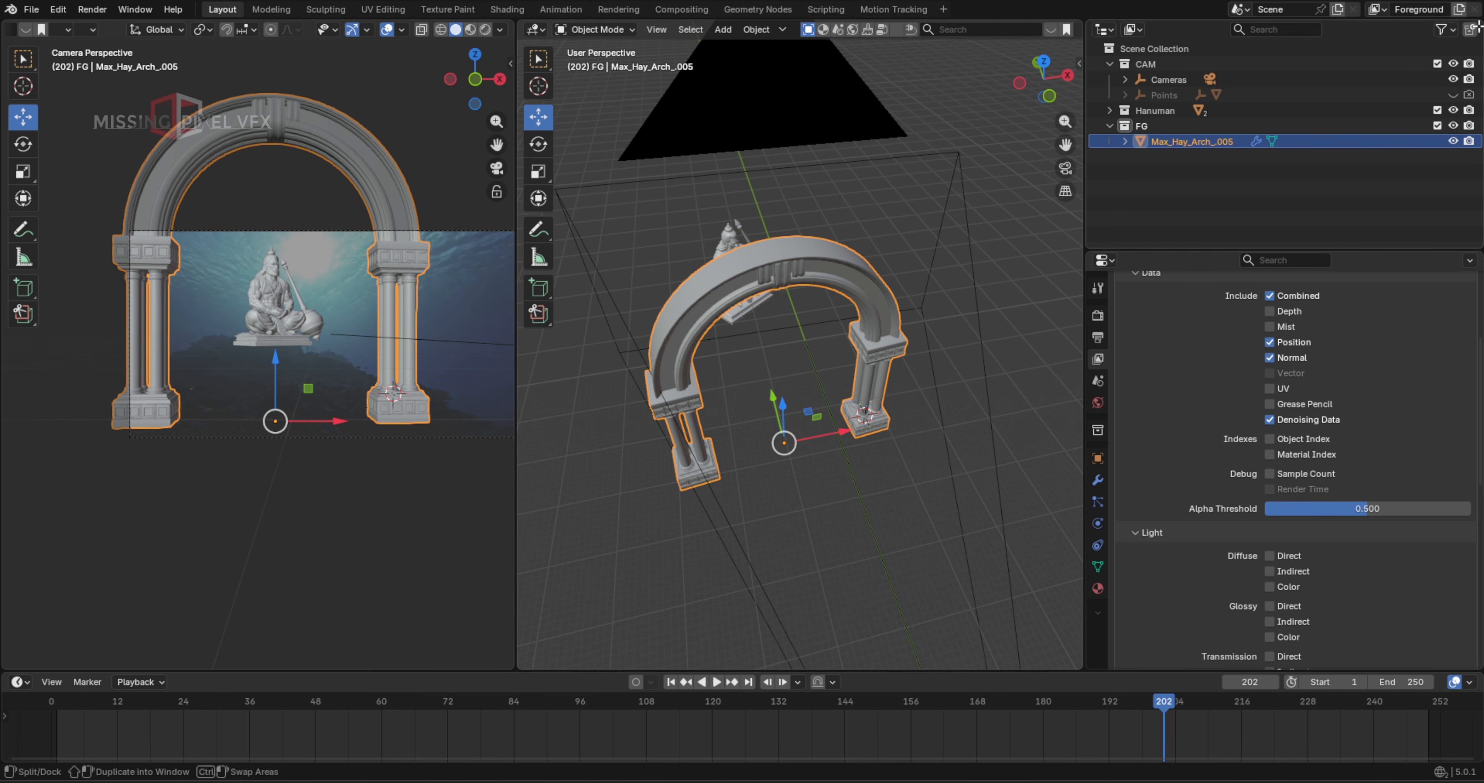
Create a new collection at the scene's top level and name it BG
{"action": "left_click", "coordinate": [1470, 30]}
{"action": "double_click", "coordinate": [1154, 153]}
{"action": "type", "text": "BG"}
{"action": "key", "text": "Return"}
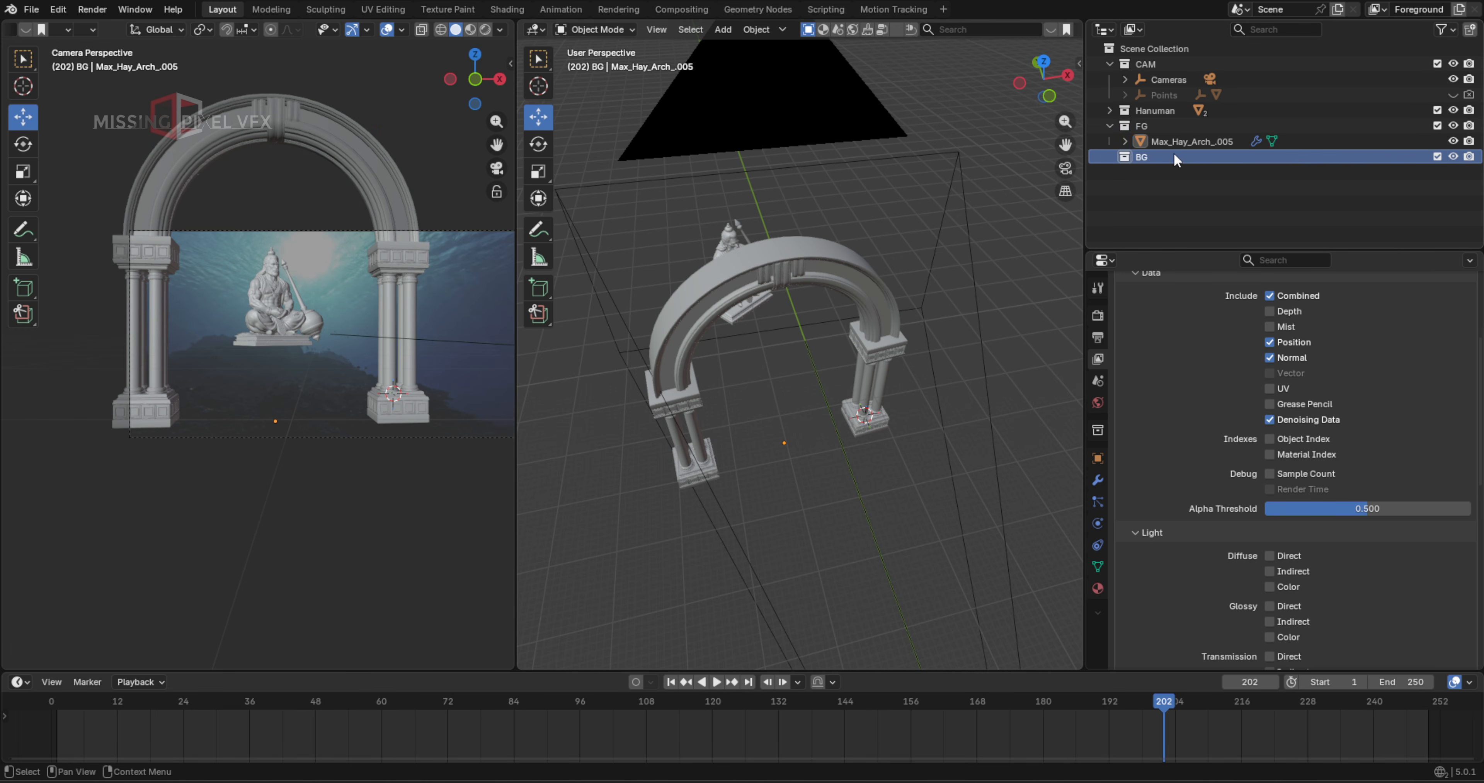
Paste the copied large temple into the BG collection
{"action": "key", "text": "ctrl+v"}
{"action": "scroll", "coordinate": [809, 374], "scroll_direction": "down", "scroll_amount": 3}
{"action": "scroll", "coordinate": [818, 393], "scroll_direction": "down", "scroll_amount": 3}
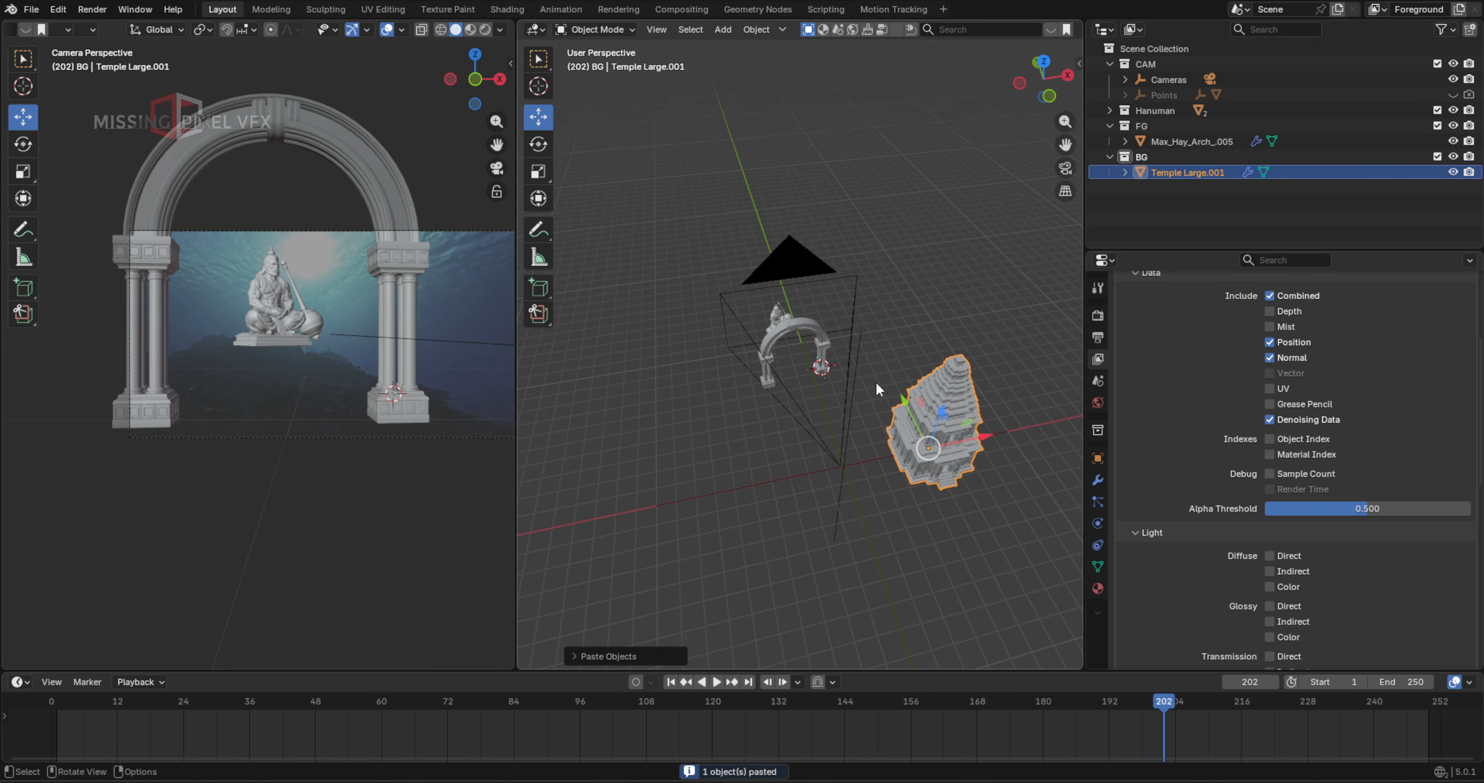
{"action": "middle_click_drag", "start_coordinate": [875, 381], "coordinate": [929, 495]}
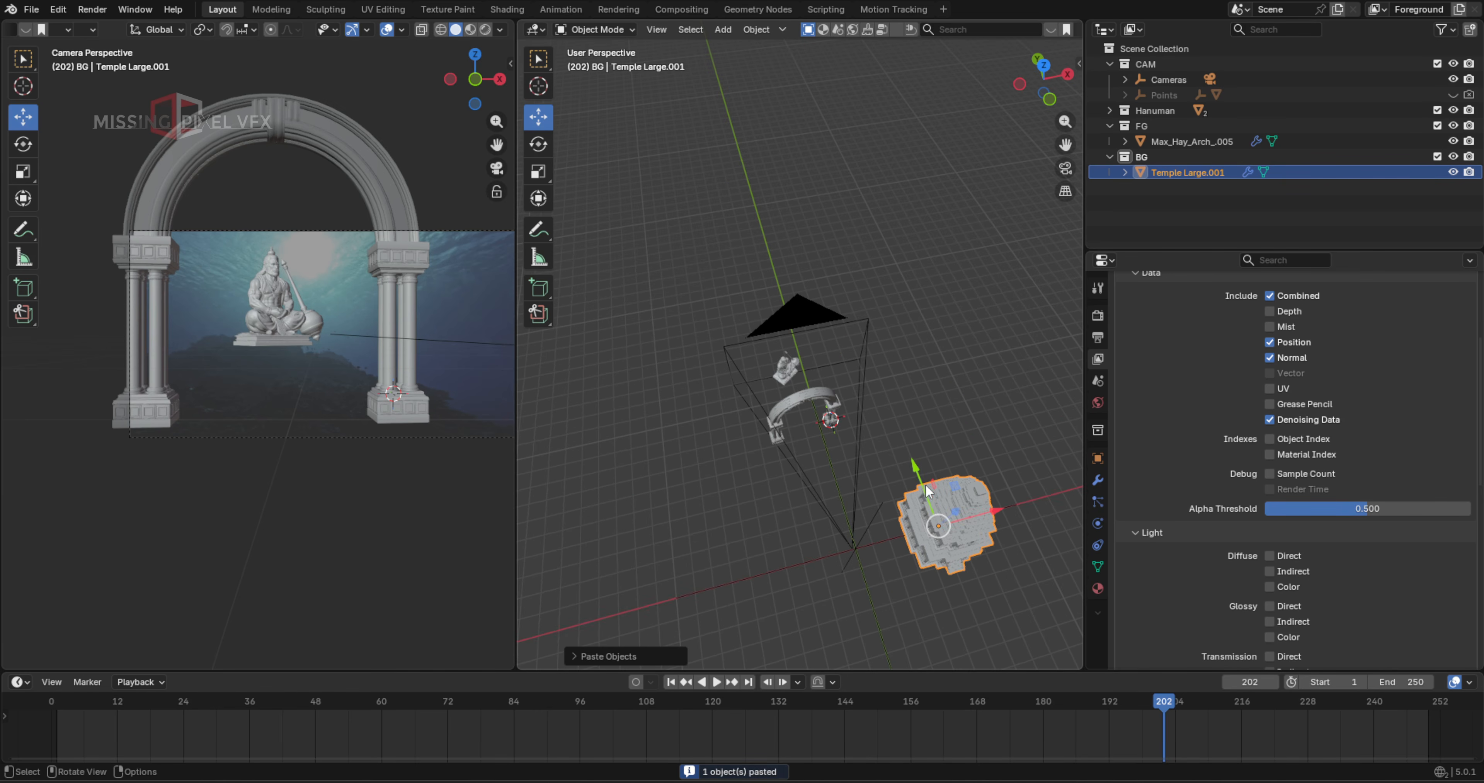
Place the temple far behind the statue on its left side, lower it to the seabed, and preview the animation
{"action": "left_click_drag", "start_coordinate": [926, 485], "coordinate": [799, 251]}
{"action": "left_click_drag", "start_coordinate": [898, 278], "coordinate": [749, 295]}
{"action": "middle_click_drag", "start_coordinate": [749, 295], "coordinate": [723, 268]}
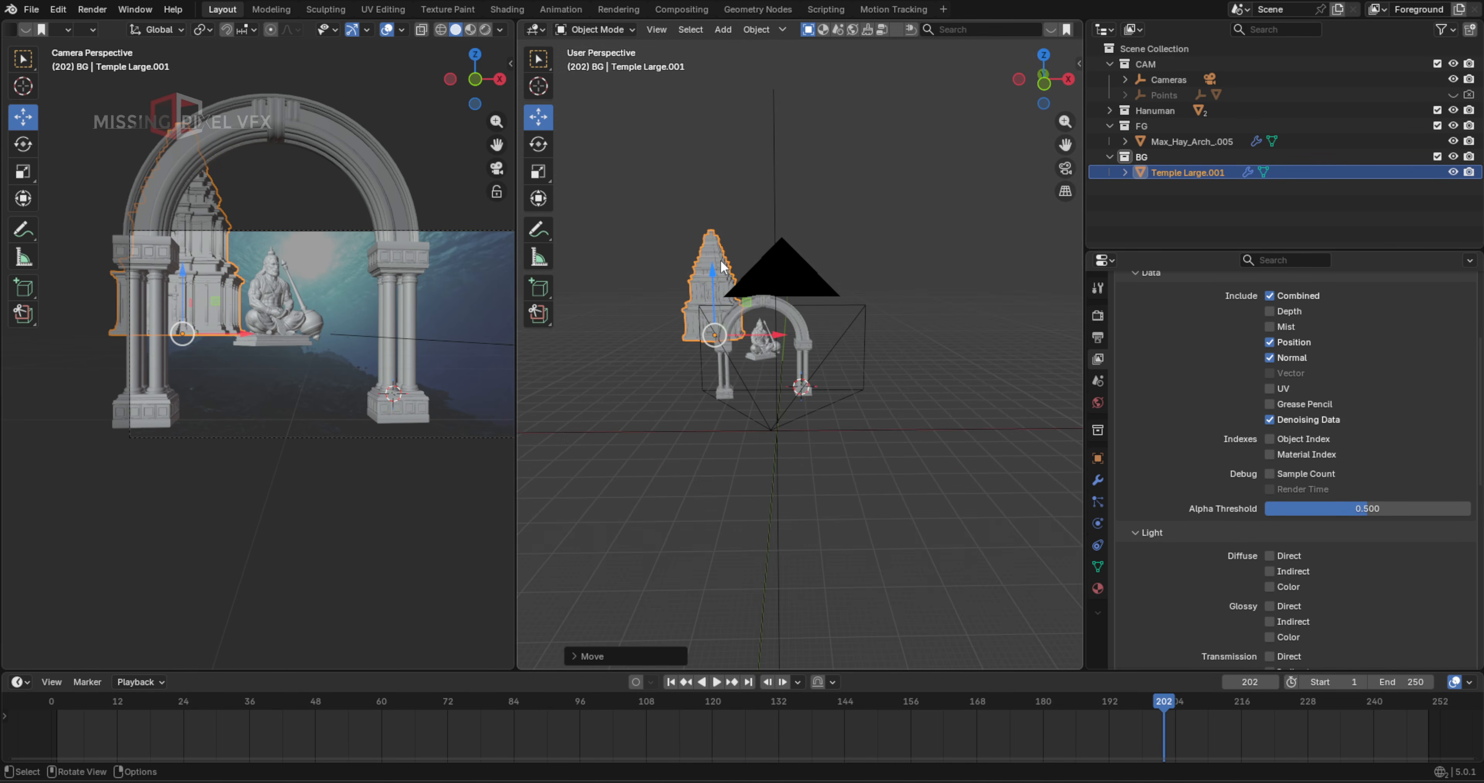
{"action": "left_click_drag", "start_coordinate": [722, 266], "coordinate": [721, 305]}
{"action": "left_click", "coordinate": [196, 714]}
{"action": "key", "text": "space"}
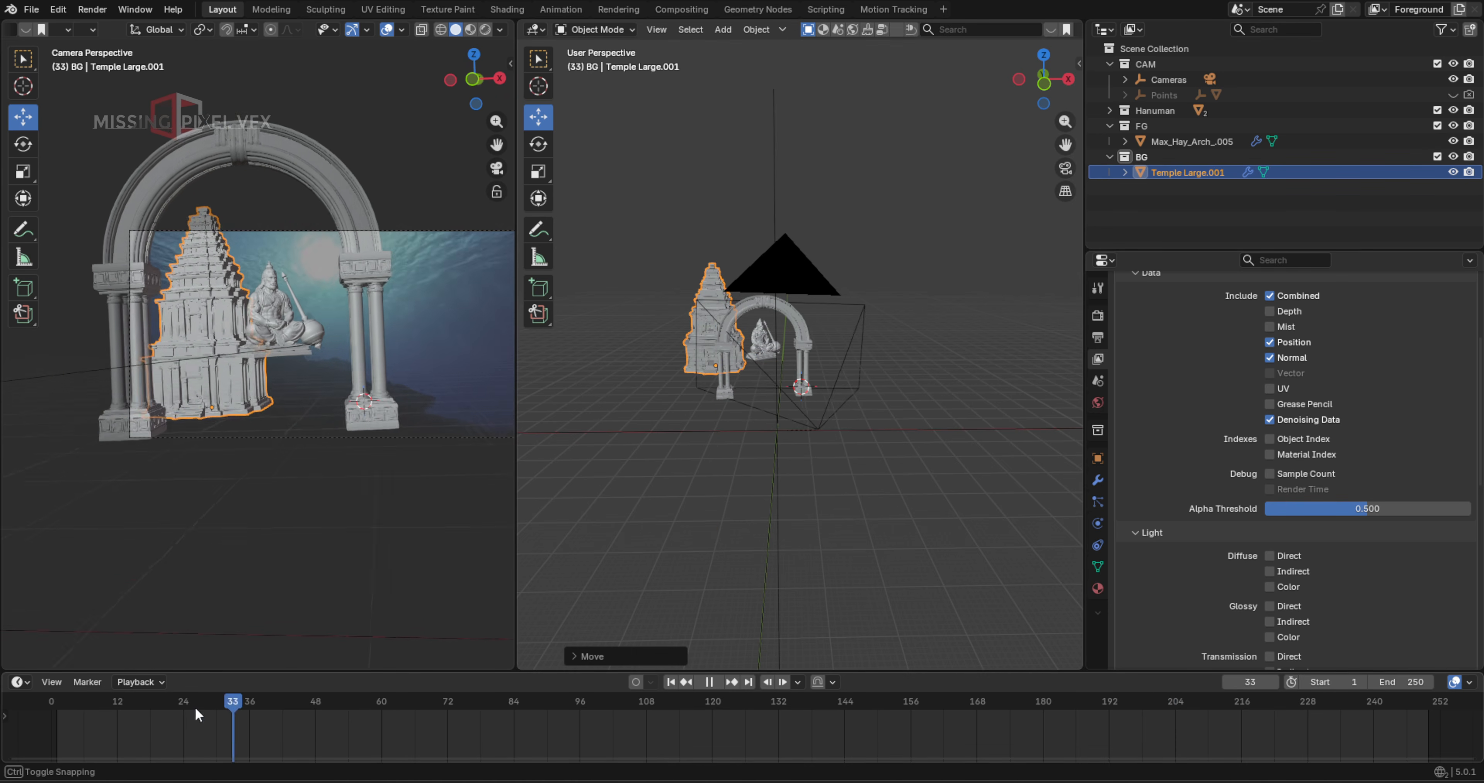
Shift the temple farther along negative X so it sits behind the arch's left column, and replay the shot
{"action": "left_click", "coordinate": [685, 702]}
{"action": "key", "text": "space"}
{"action": "key", "text": "g"}
{"action": "key", "text": "x"}
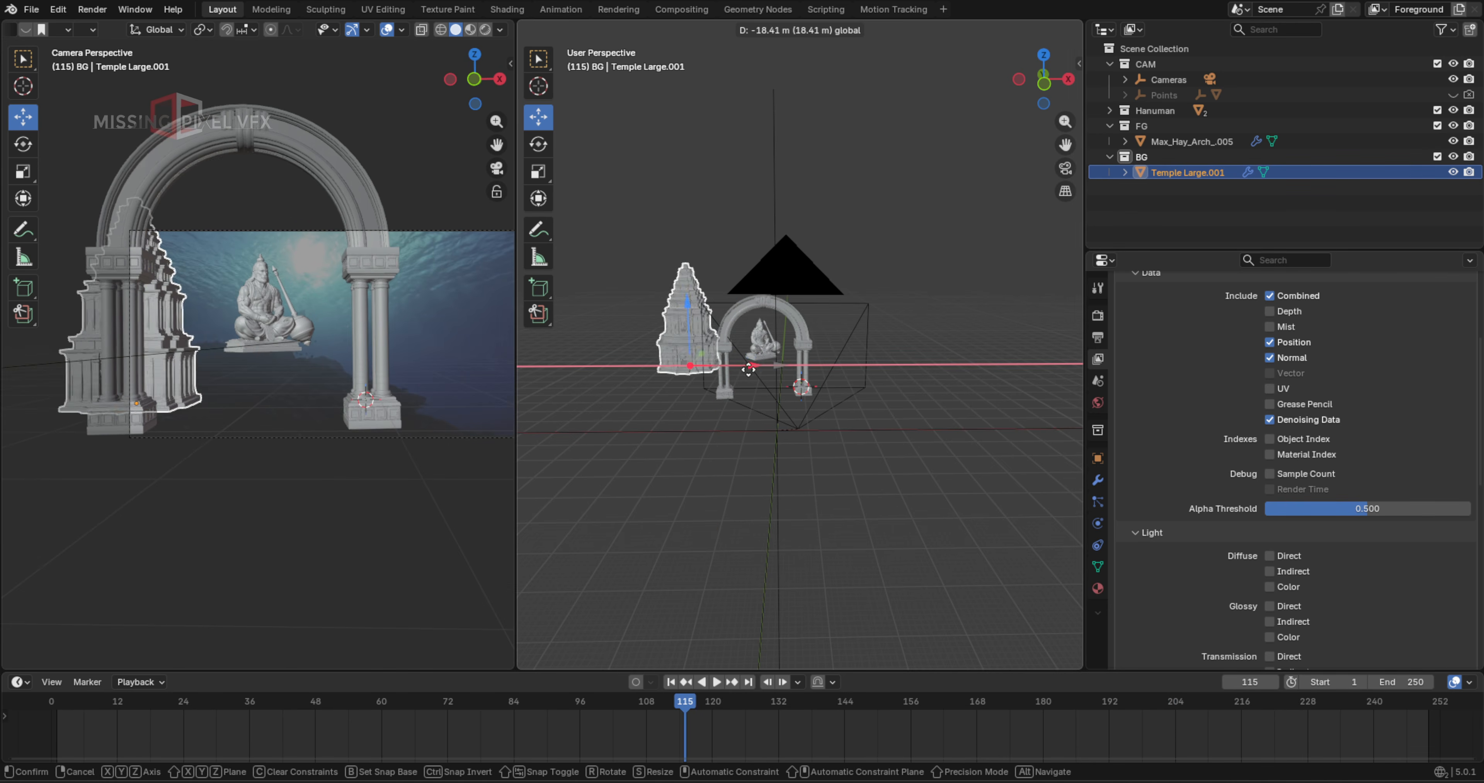
{"action": "left_click", "coordinate": [749, 369]}
{"action": "key", "text": "shift+ctrl+space"}
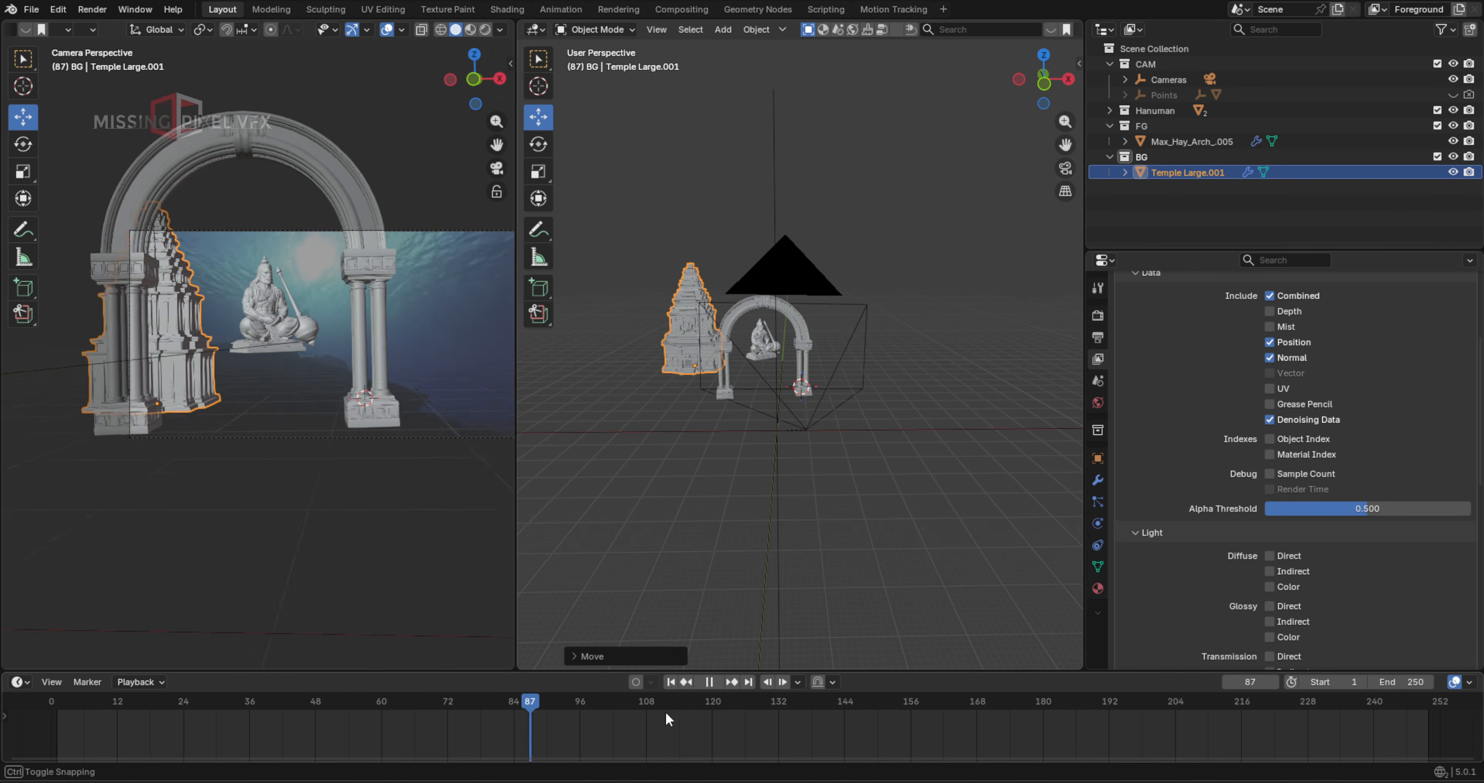
{"action": "left_click_drag", "start_coordinate": [666, 713], "coordinate": [735, 712]}
Create another collection at the scene's top level and name it BG2
{"action": "left_click", "coordinate": [1468, 30]}
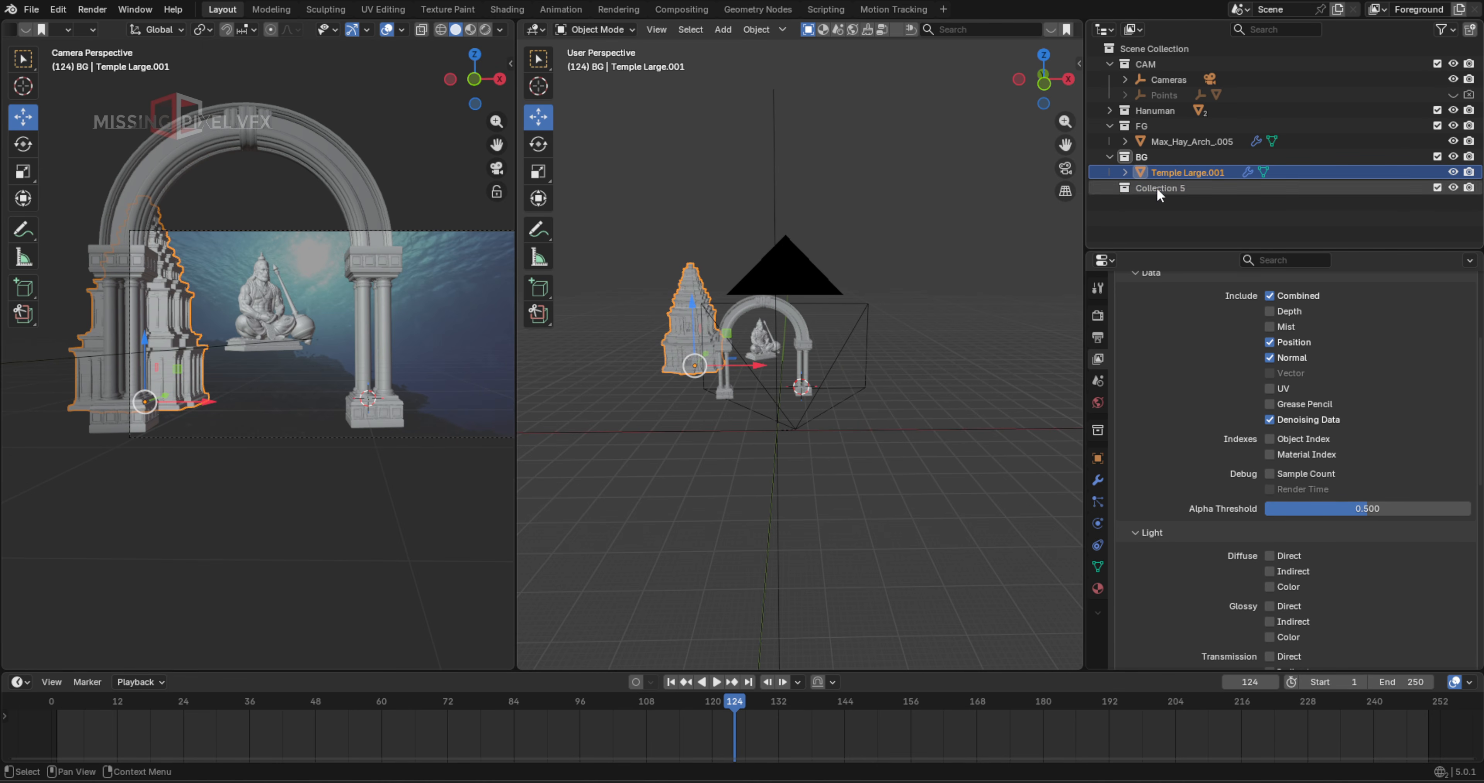
{"action": "double_click", "coordinate": [1159, 188]}
{"action": "type", "text": "BG2"}
{"action": "key", "text": "Return"}
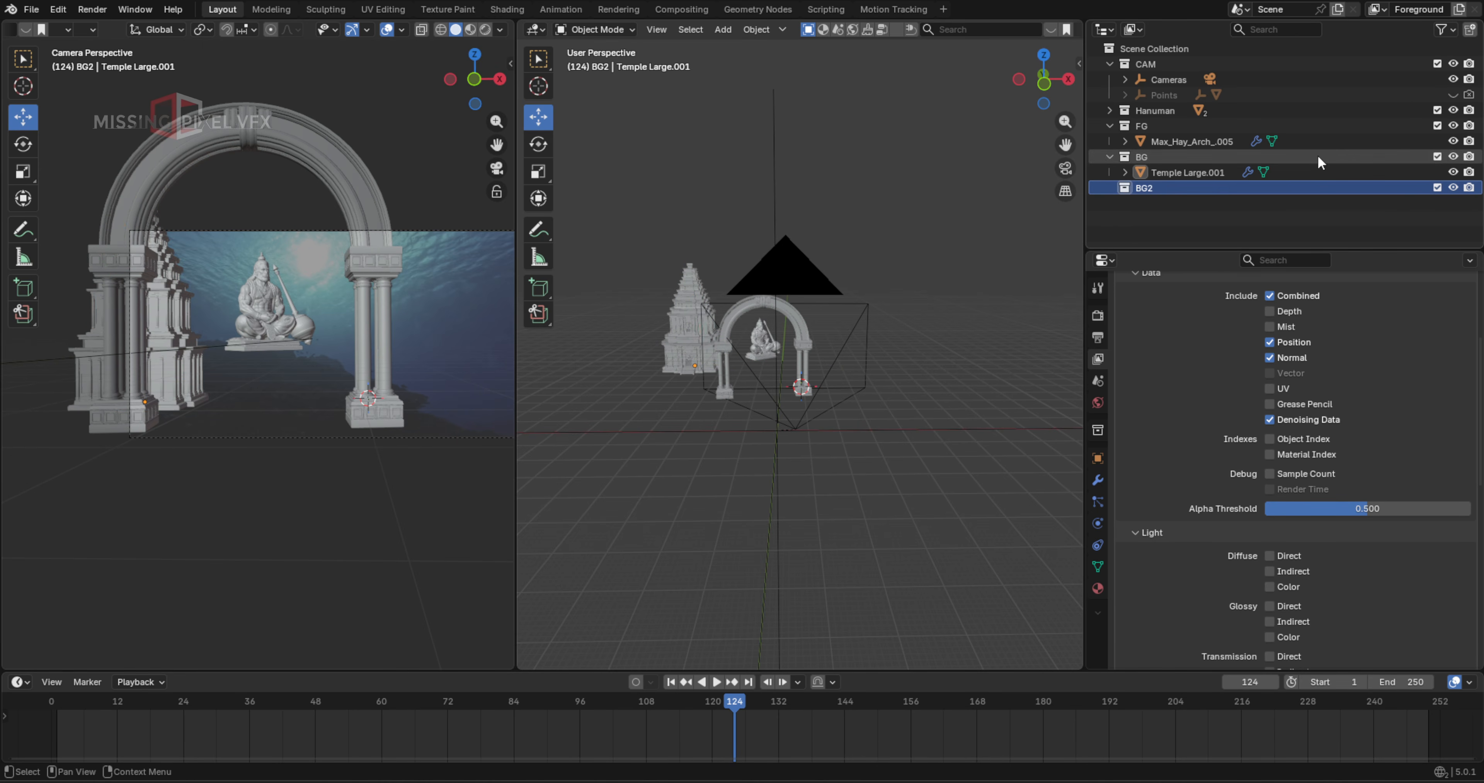
Copy the large temple from BG and paste the copy into the BG2 collection
{"action": "left_click", "coordinate": [674, 315]}
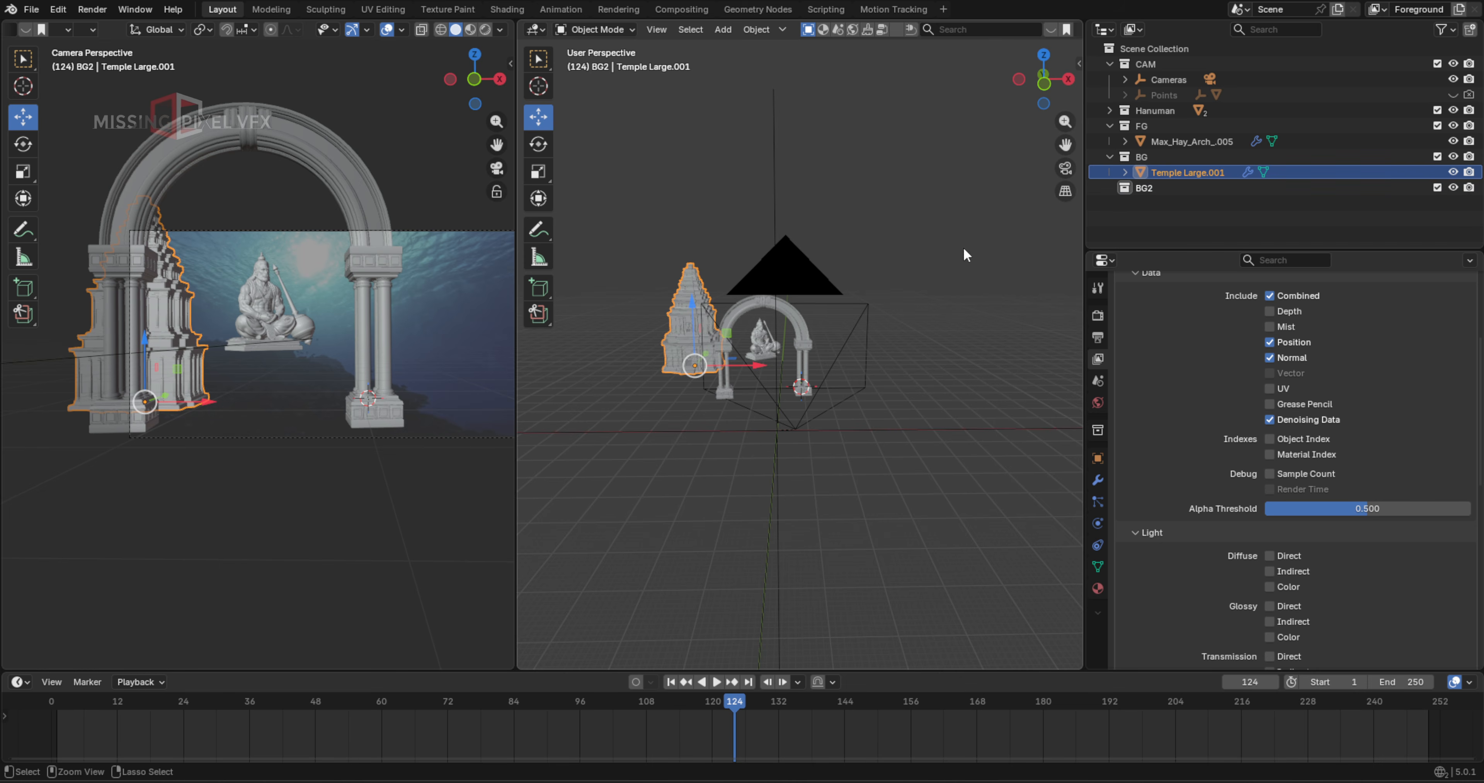
{"action": "key", "text": "ctrl+c"}
{"action": "left_click", "coordinate": [1147, 190]}
{"action": "key", "text": "ctrl+v"}
Move the BG collection's temple to the far right behind the arch and lower it to the seabed
{"action": "middle_click_drag", "start_coordinate": [749, 248], "coordinate": [727, 357]}
{"action": "left_click", "coordinate": [712, 313]}
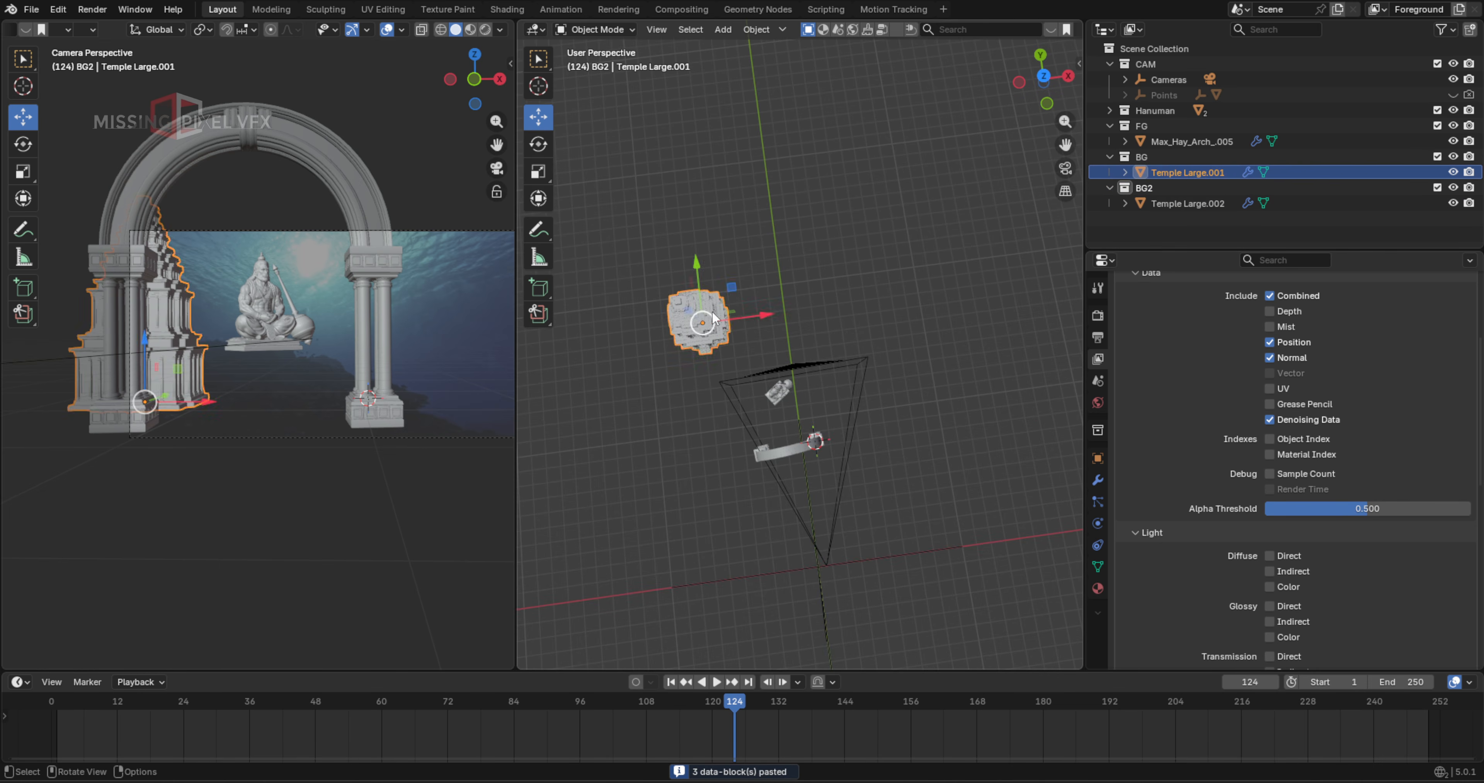
{"action": "left_click_drag", "start_coordinate": [712, 316], "coordinate": [865, 198]}
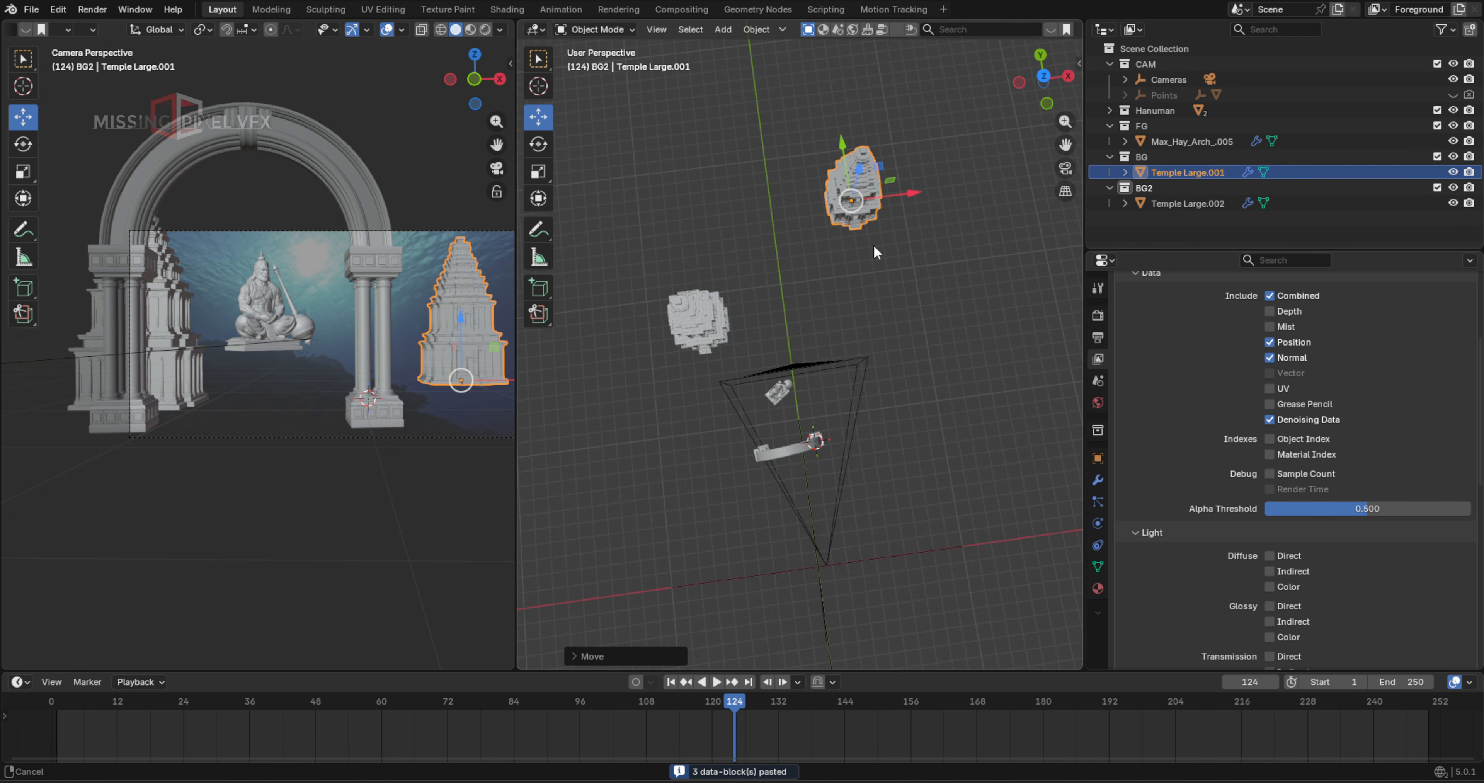
{"action": "middle_click_drag", "start_coordinate": [876, 253], "coordinate": [846, 291]}
{"action": "key", "text": "g"}
{"action": "key", "text": "z"}
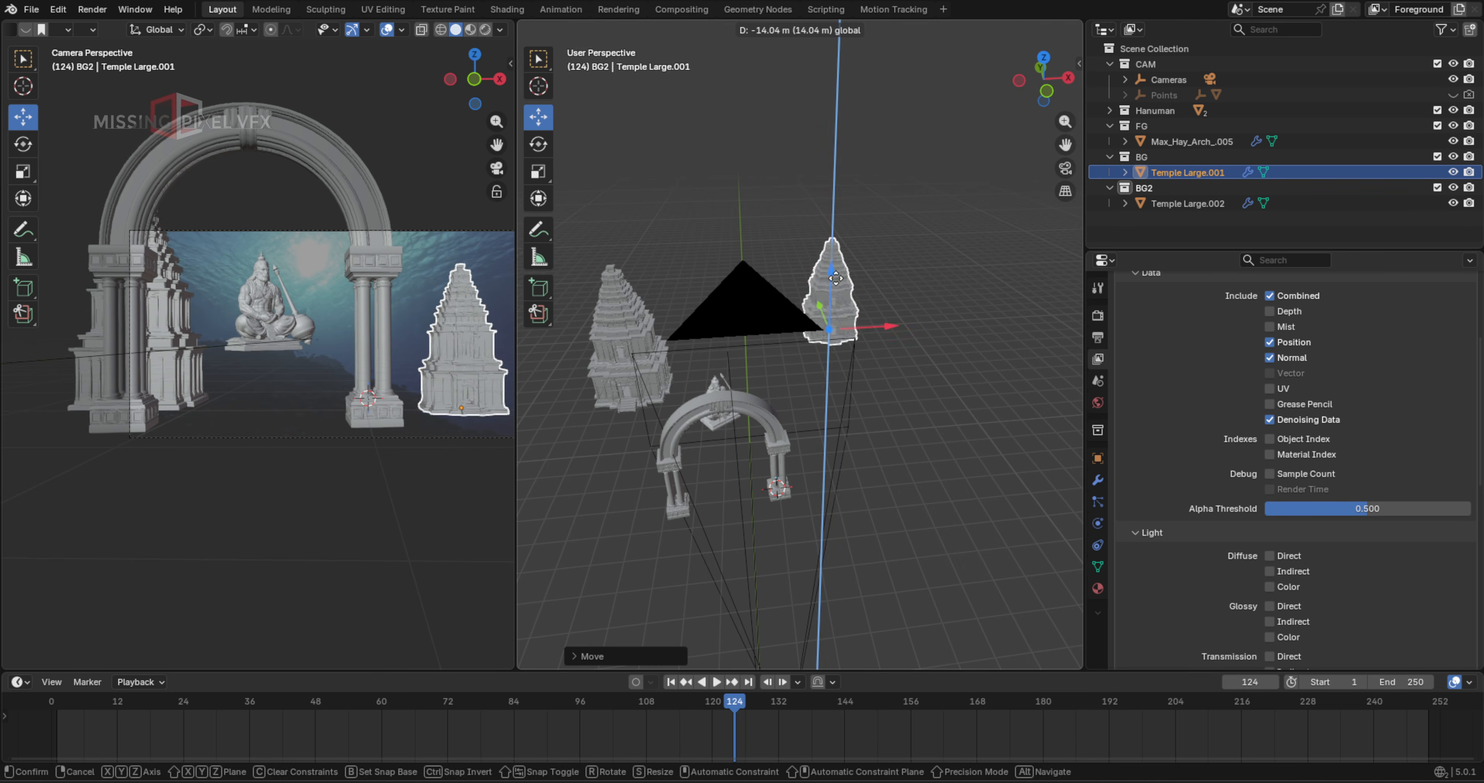
{"action": "key", "text": "Escape"}
Place a linked duplicate of the right-hand temple farther along X and rotate it slightly around Z
{"action": "key", "text": "alt+d"}
{"action": "left_click", "coordinate": [863, 338]}
{"action": "left_click_drag", "start_coordinate": [864, 338], "coordinate": [933, 343]}
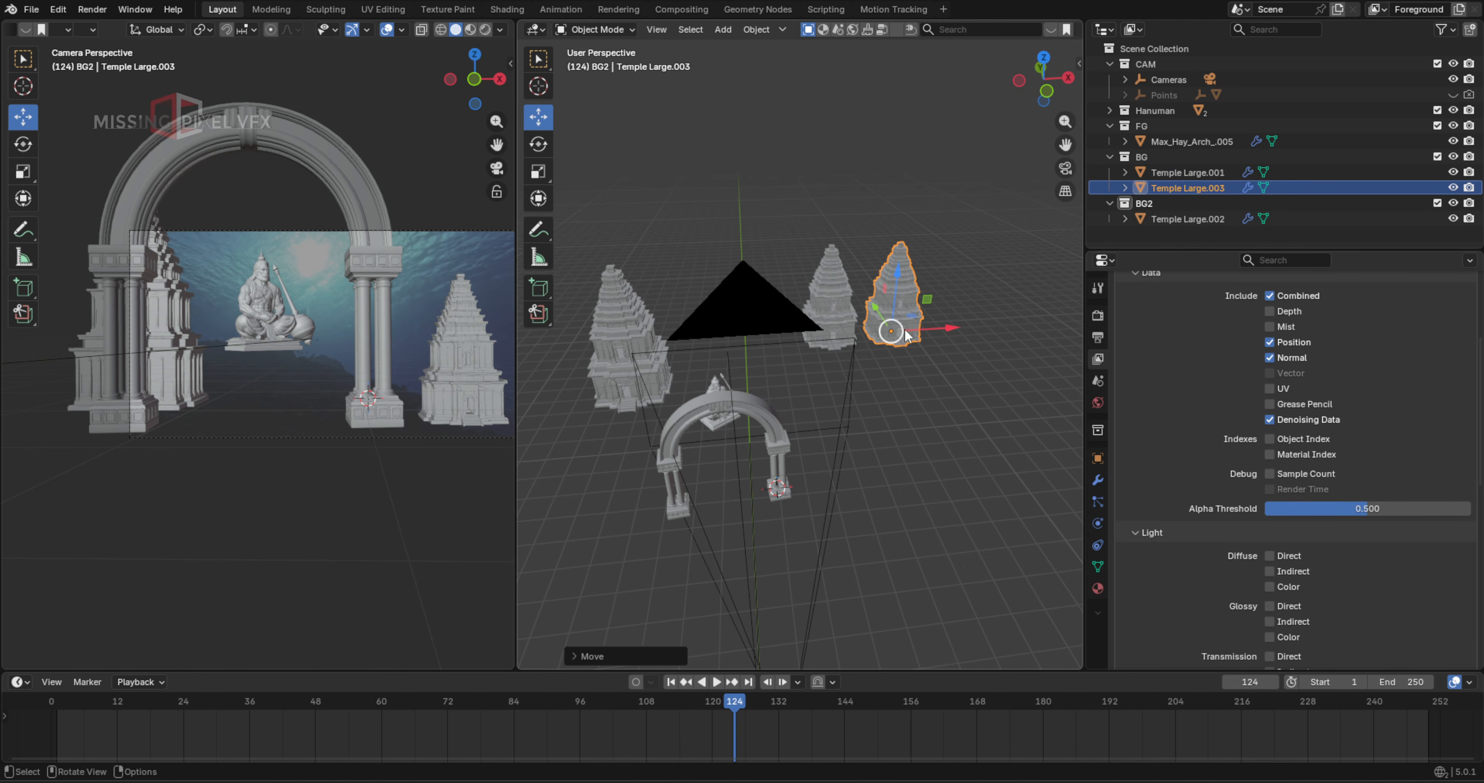
{"action": "key", "text": "r"}
{"action": "key", "text": "z"}
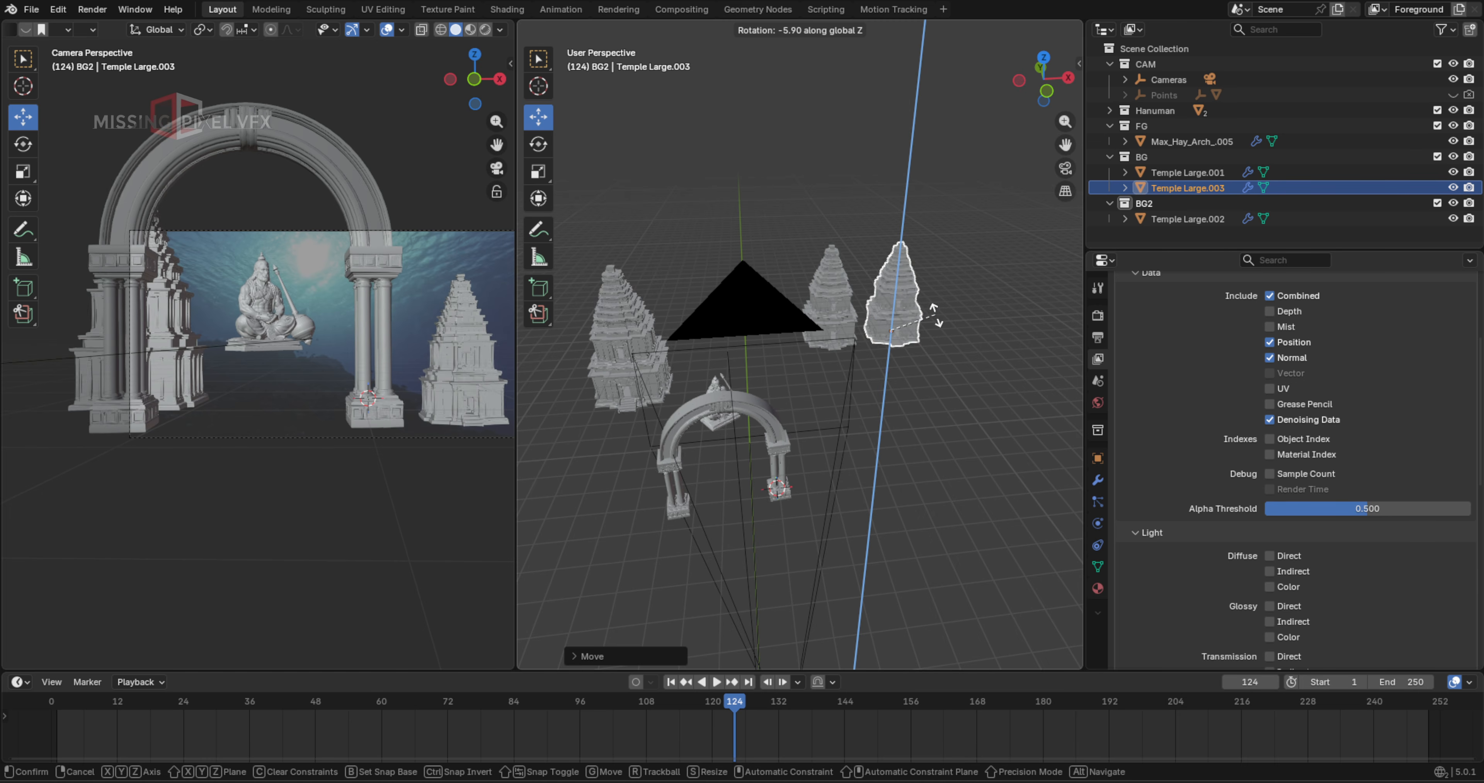
{"action": "key", "text": "Return"}
Rotate the original right-hand temple, Temple Large.001, slightly around Z
{"action": "left_click", "coordinate": [843, 314]}
{"action": "key", "text": "r"}
{"action": "key", "text": "z"}
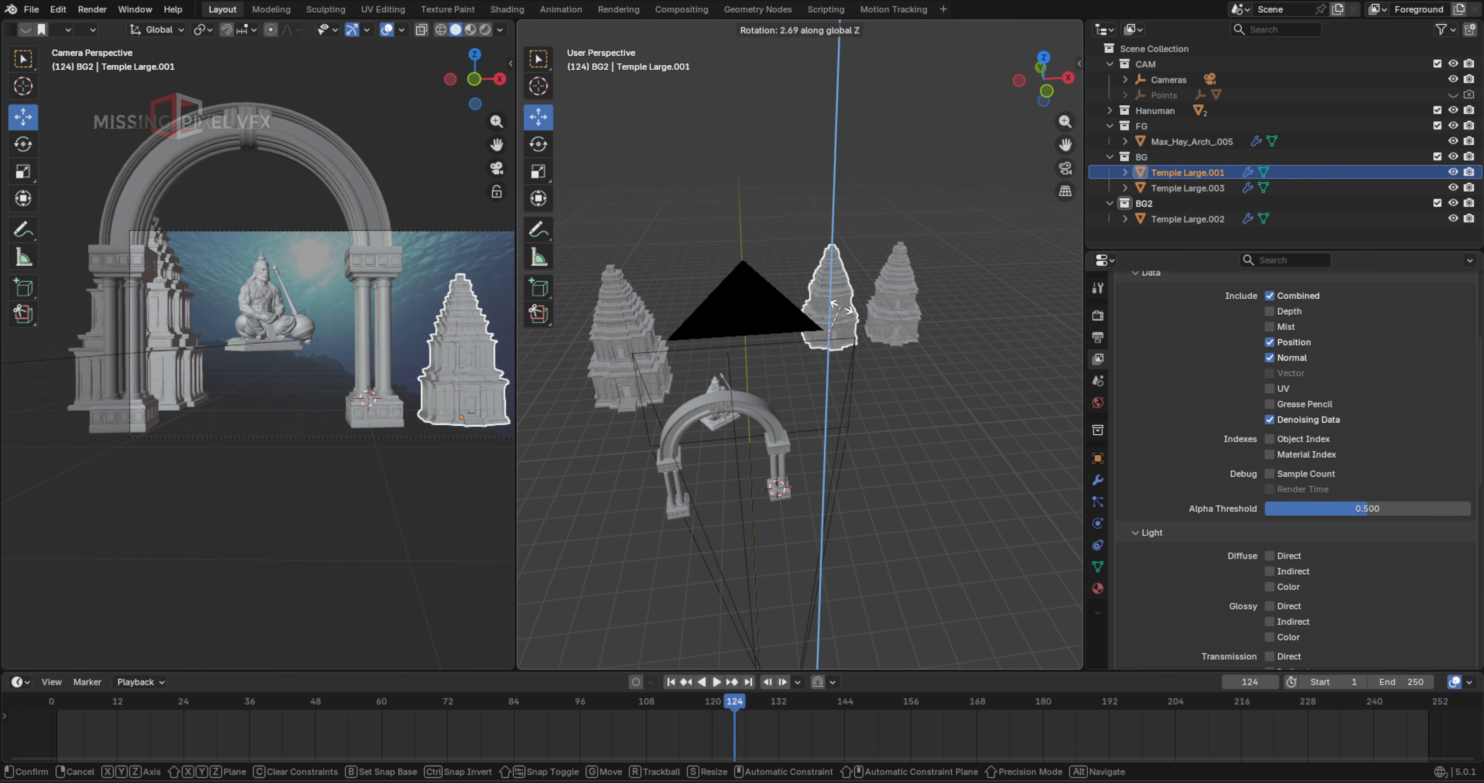
{"action": "left_click", "coordinate": [862, 309]}
{"action": "scroll", "coordinate": [194, 306], "scroll_direction": "up", "scroll_amount": 5}
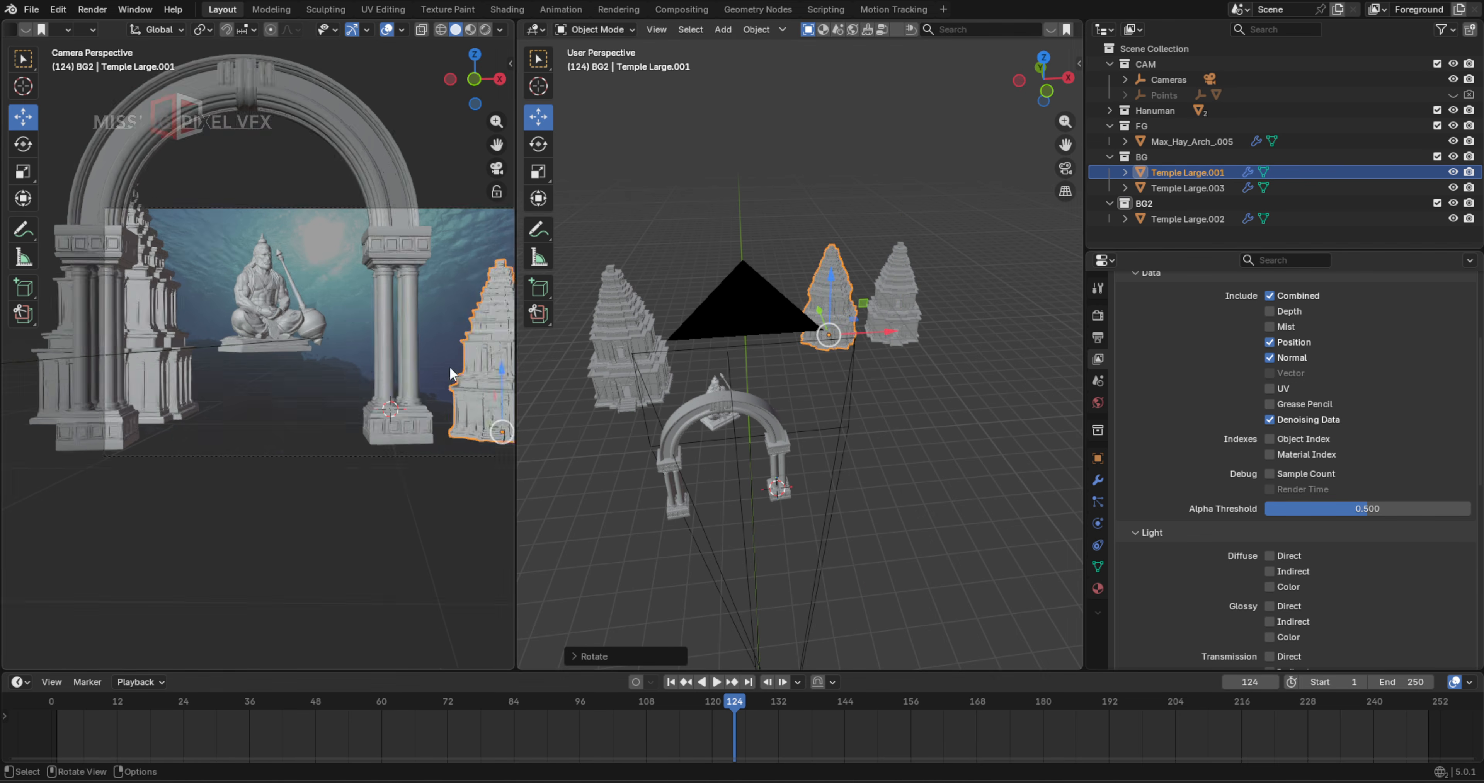
Switch the camera view to rendered shading to preview the right-hand temple's lighting
{"action": "scroll", "coordinate": [346, 205], "scroll_direction": "up", "scroll_amount": 2}
{"action": "scroll", "coordinate": [348, 267], "scroll_direction": "down", "scroll_amount": 4}
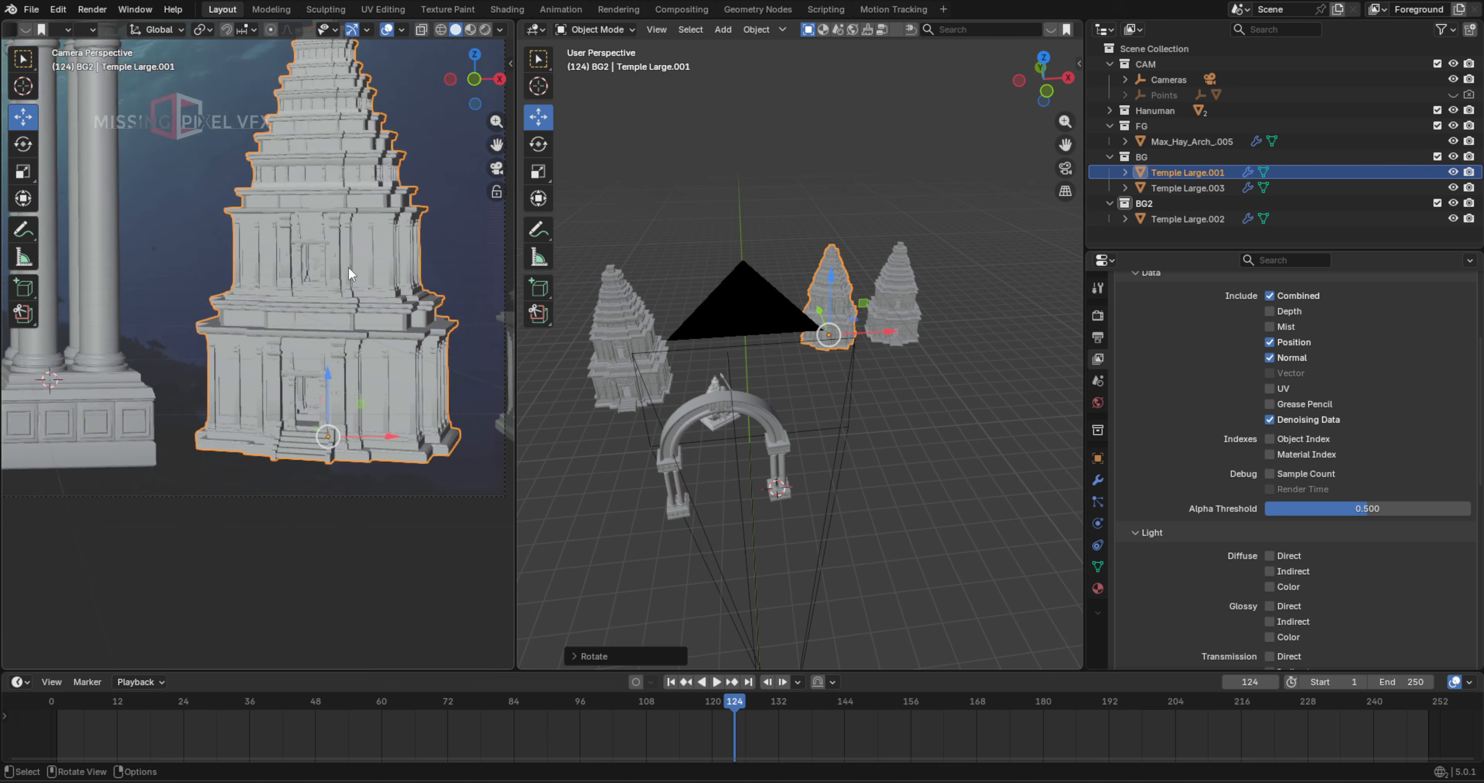
{"action": "key", "text": "shift+z"}
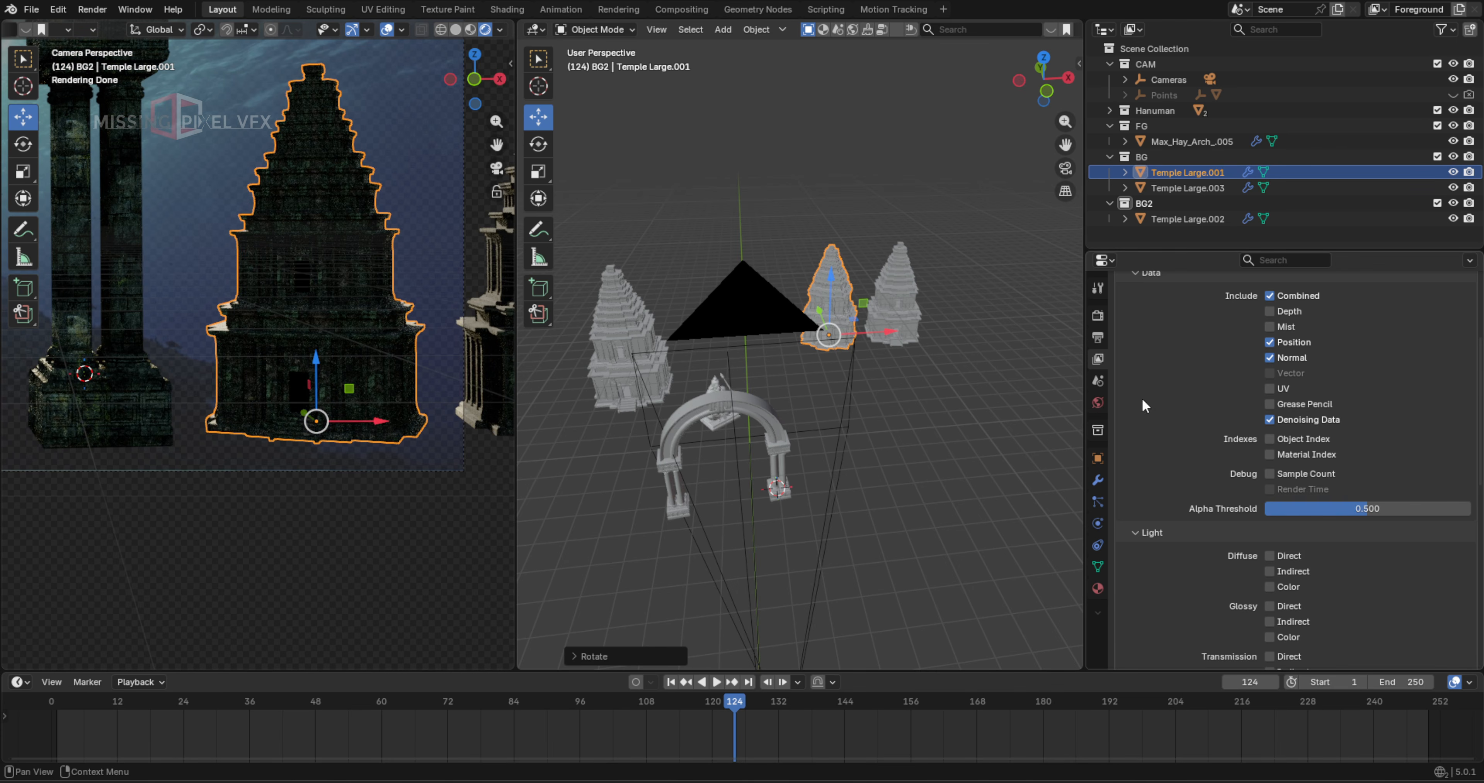
Set Temple Large.001's Z rotation to about -14.35° in its object transform
{"action": "left_click", "coordinate": [1097, 458]}
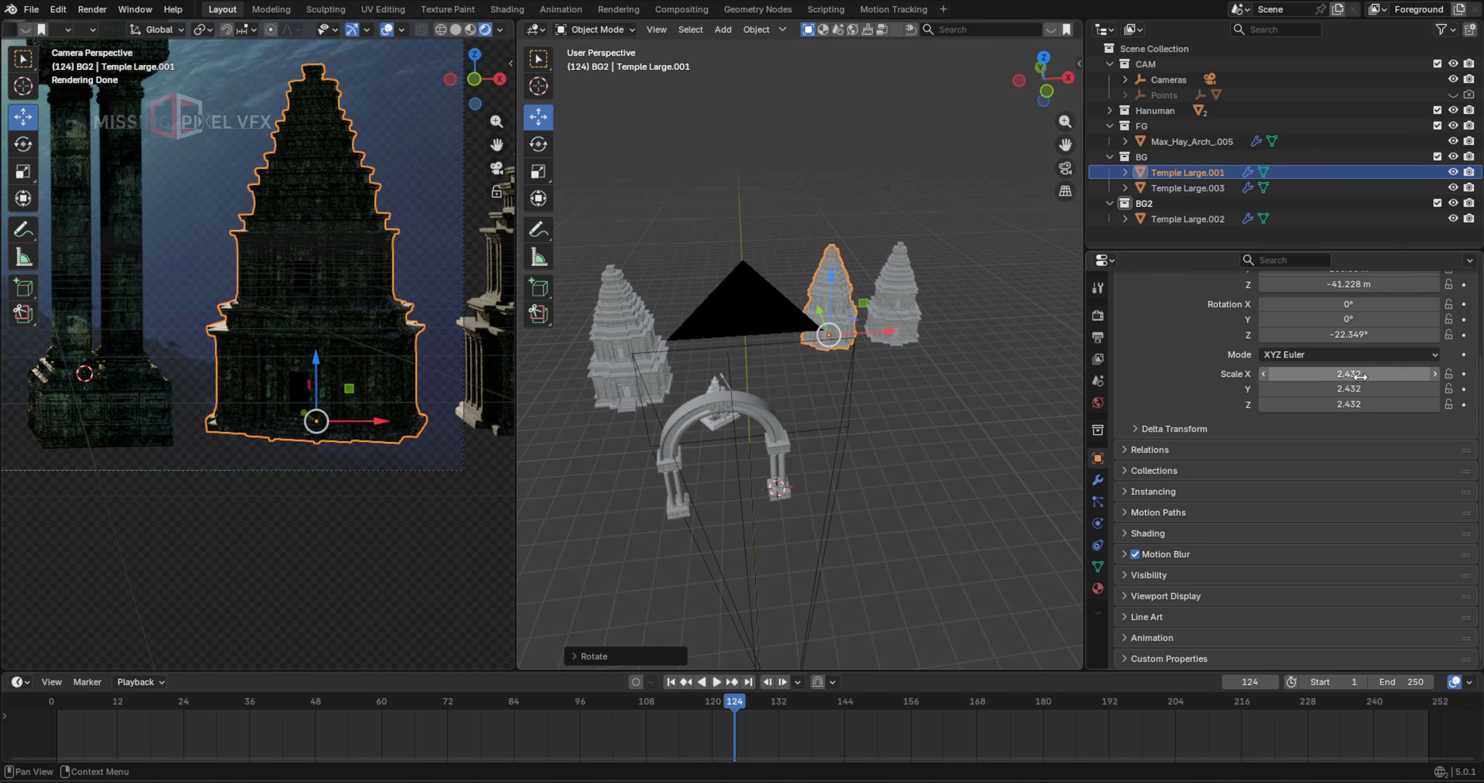
{"action": "scroll", "coordinate": [1346, 350], "scroll_direction": "up", "scroll_amount": 3}
{"action": "mouse_move", "coordinate": [1348, 396]}
{"action": "left_mouse_down"}
{"action": "mouse_move", "coordinate": [1382, 396]}
{"action": "mouse_move", "coordinate": [1347, 396]}
{"action": "left_mouse_up"}
{"action": "scroll", "coordinate": [430, 216], "scroll_direction": "up", "scroll_amount": 3}
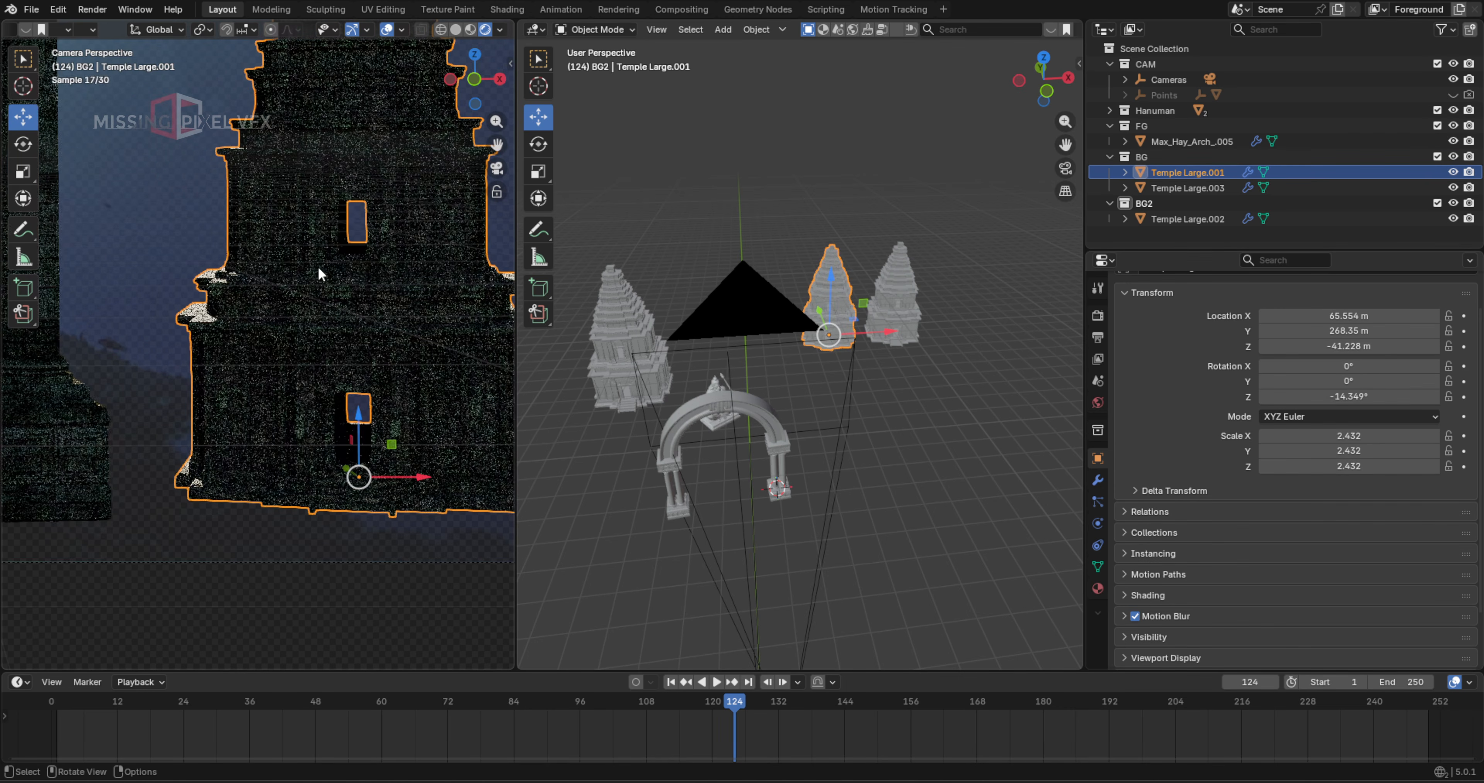
{"action": "scroll", "coordinate": [358, 222], "scroll_direction": "down", "scroll_amount": 3}
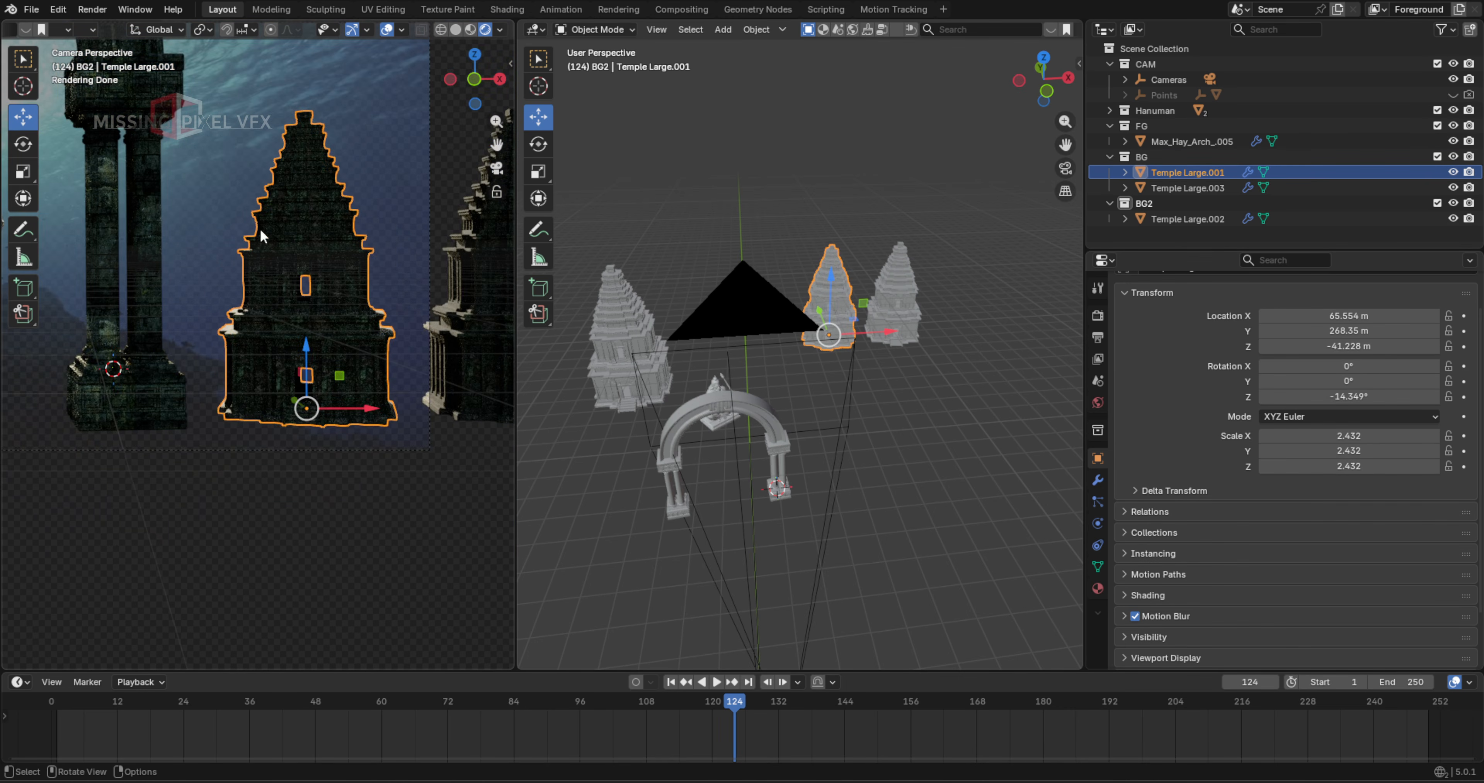
Move Temple Large.001 along X to about 53.4 m and shift Temple Large.003 along X in beside it, closer to the arch
{"action": "left_click", "coordinate": [235, 183]}
{"action": "scroll", "coordinate": [235, 183], "scroll_direction": "down", "scroll_amount": 4}
{"action": "left_click", "coordinate": [288, 283]}
{"action": "left_click_drag", "start_coordinate": [345, 375], "coordinate": [321, 375]}
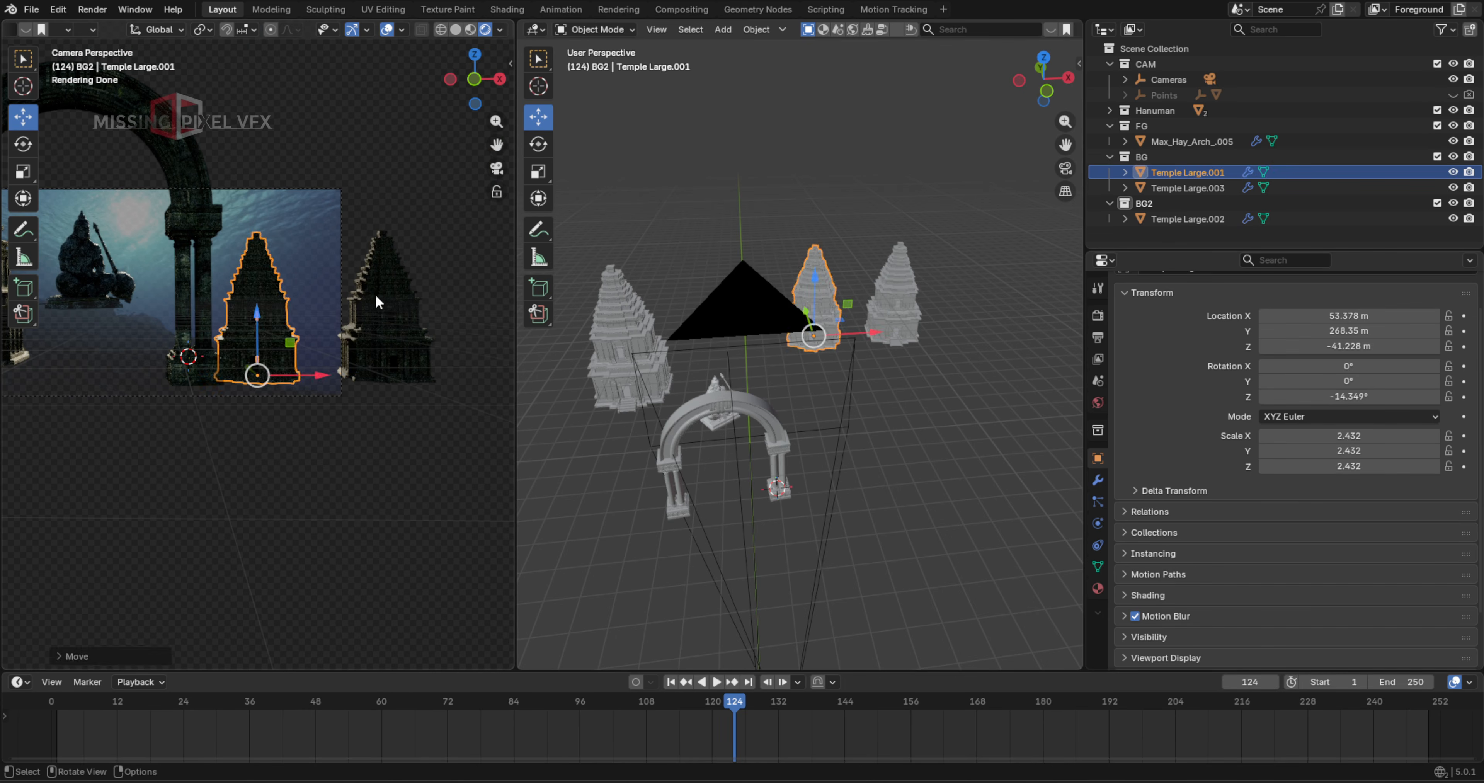
{"action": "left_click", "coordinate": [377, 302]}
{"action": "left_click_drag", "start_coordinate": [433, 374], "coordinate": [380, 374]}
Select Temple Large.001 and set its Z rotation to about -11.35°
{"action": "left_click", "coordinate": [285, 311]}
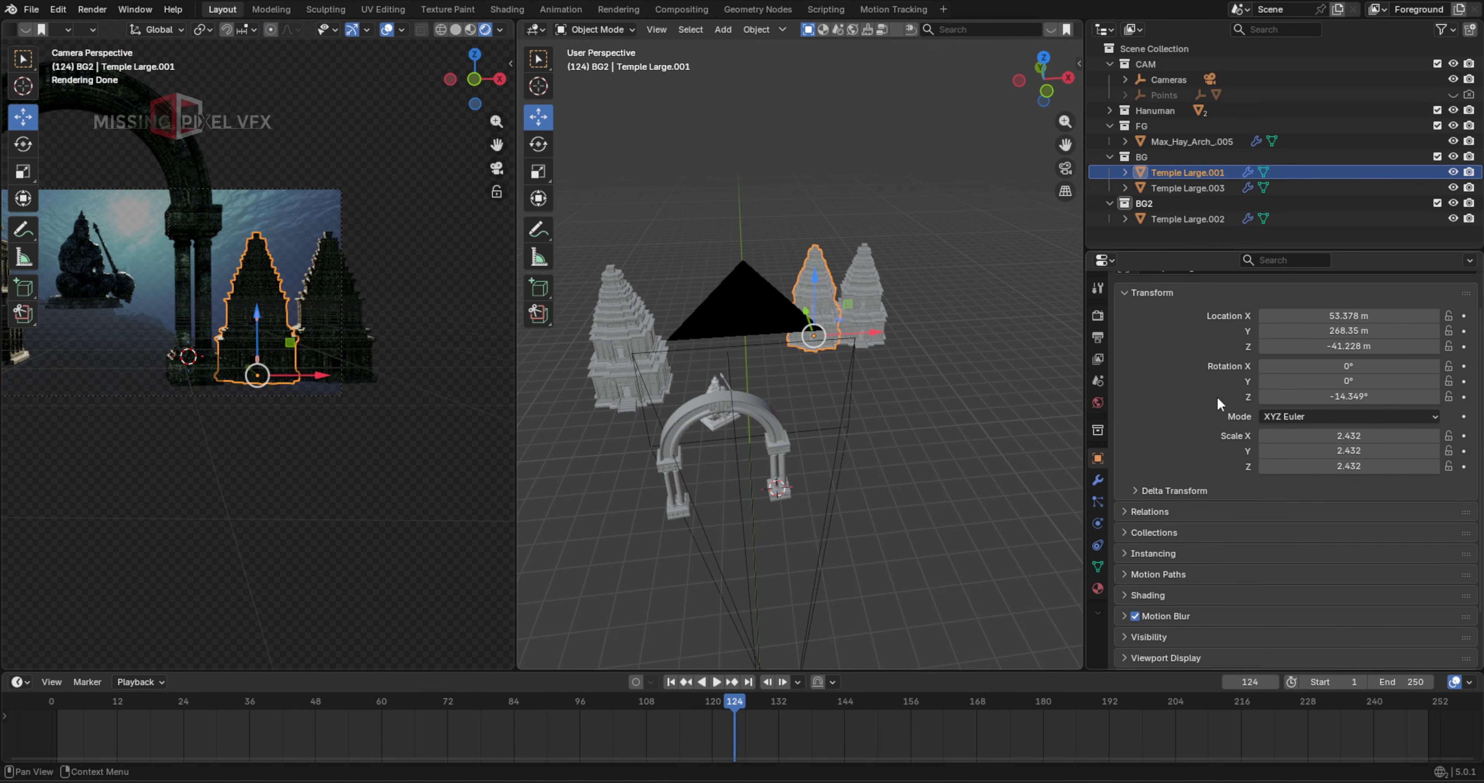
{"action": "mouse_move", "coordinate": [1353, 396]}
{"action": "left_mouse_down"}
{"action": "mouse_move", "coordinate": [1388, 396]}
{"action": "mouse_move", "coordinate": [1371, 396]}
{"action": "left_mouse_up"}
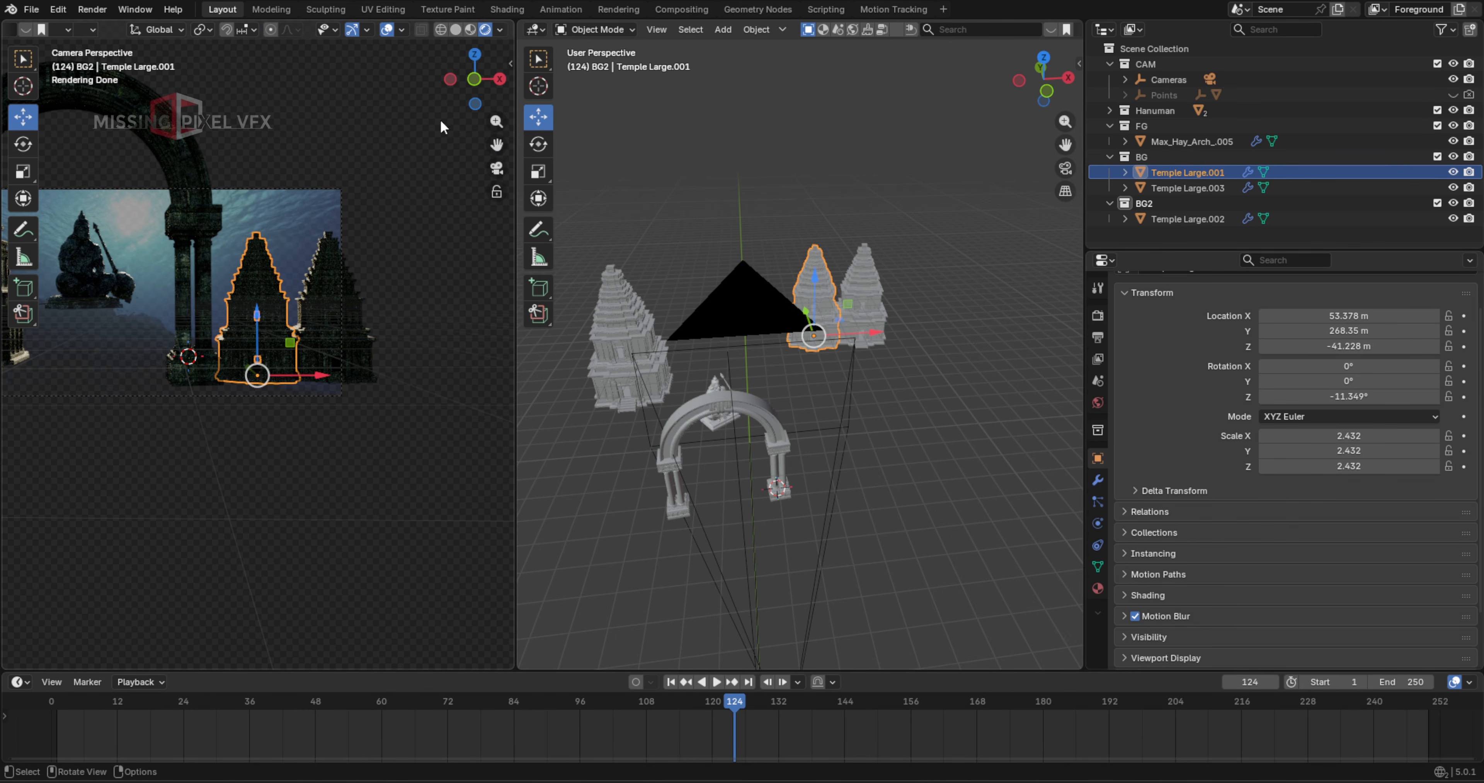
Examine the rendered camera view of the arch, temples and seated statue, including a close-up of the statue and its mace
{"action": "left_click", "coordinate": [296, 214]}
{"action": "scroll", "coordinate": [296, 214], "scroll_direction": "down", "scroll_amount": 3}
{"action": "middle_click_drag", "start_coordinate": [303, 252], "coordinate": [384, 323], "text": "shift"}
{"action": "scroll", "coordinate": [420, 254], "scroll_direction": "up", "scroll_amount": 3}
{"action": "scroll", "coordinate": [383, 323], "scroll_direction": "down", "scroll_amount": 1}
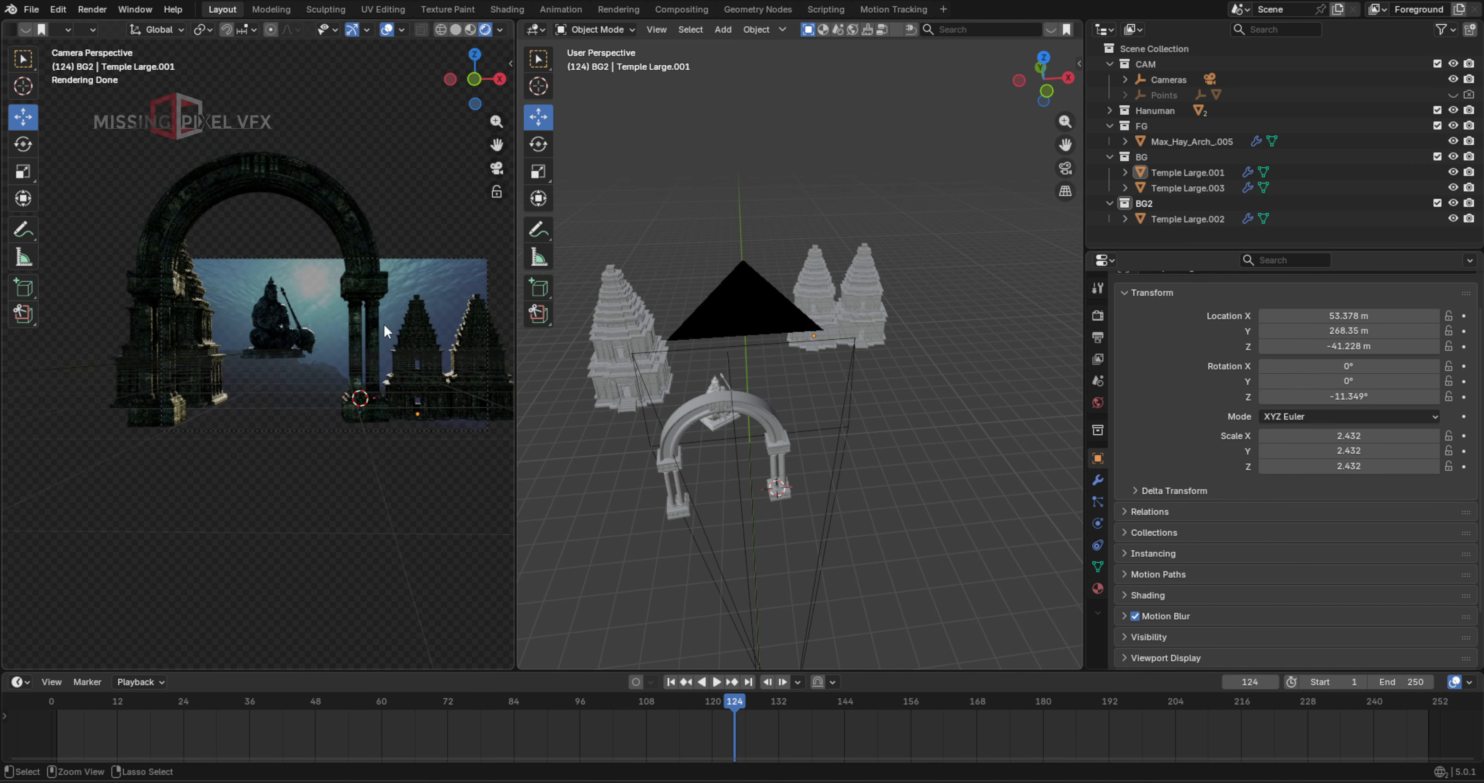
{"action": "key", "text": "ctrl+space"}
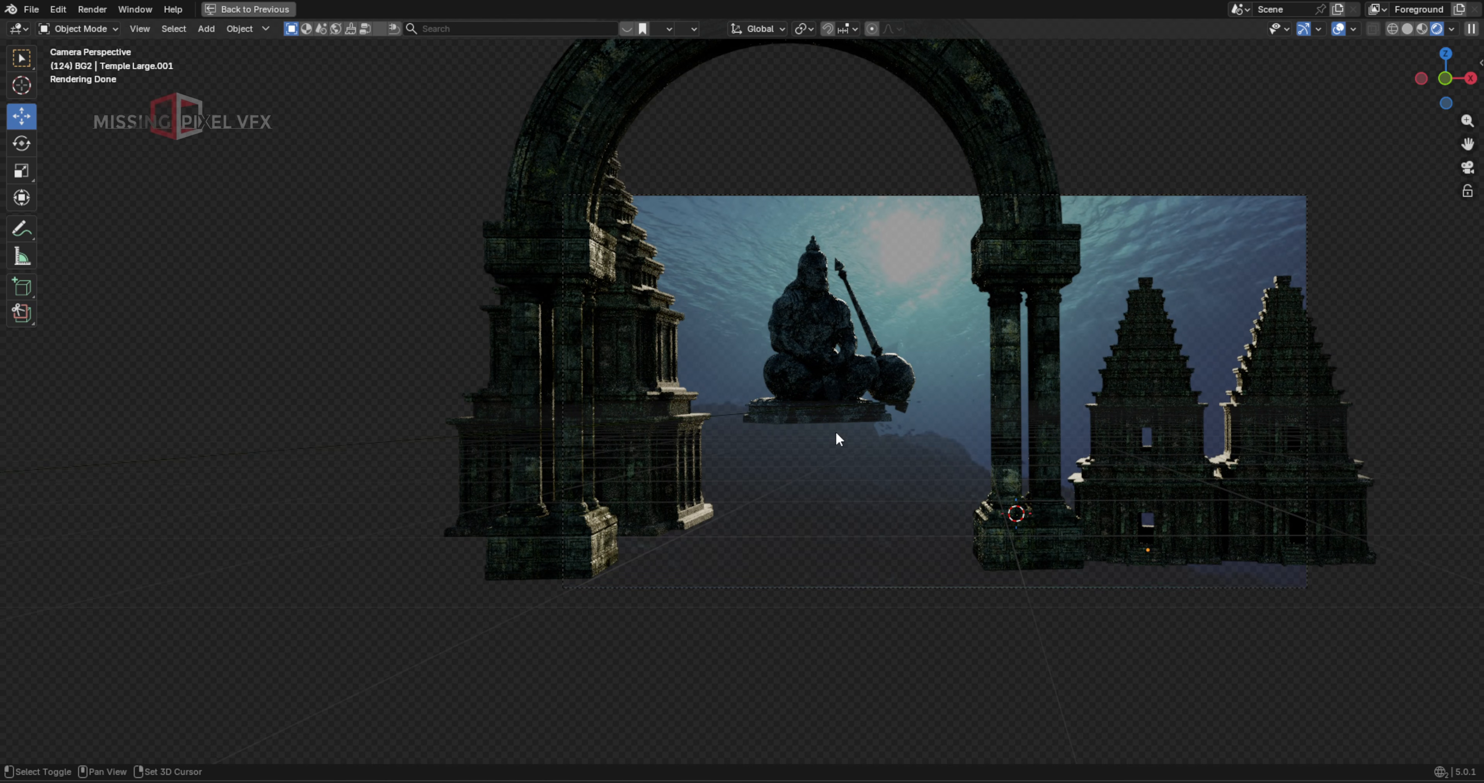
{"action": "middle_click_drag", "start_coordinate": [853, 323], "coordinate": [644, 358], "text": "shift"}
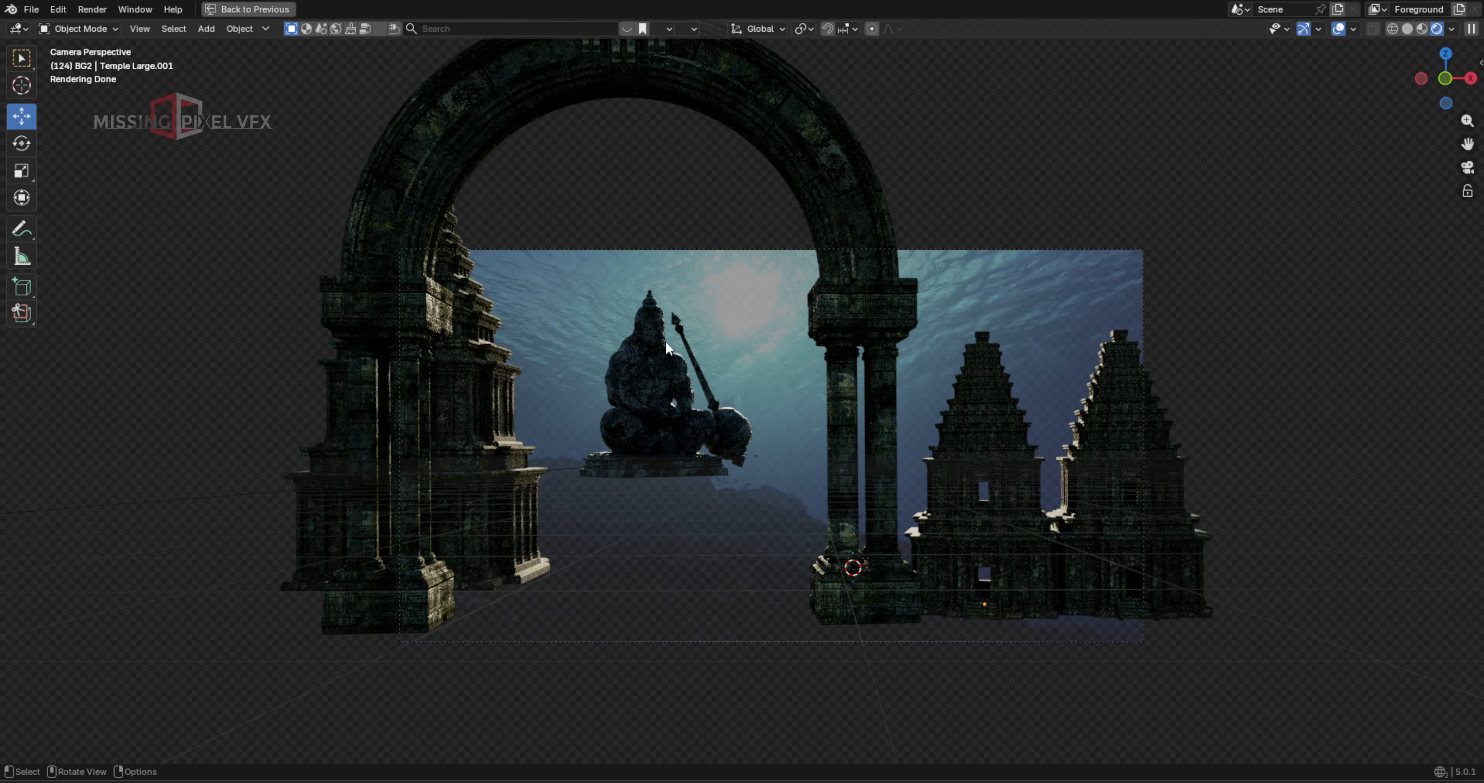
{"action": "scroll", "coordinate": [671, 333], "scroll_direction": "up", "scroll_amount": 8}
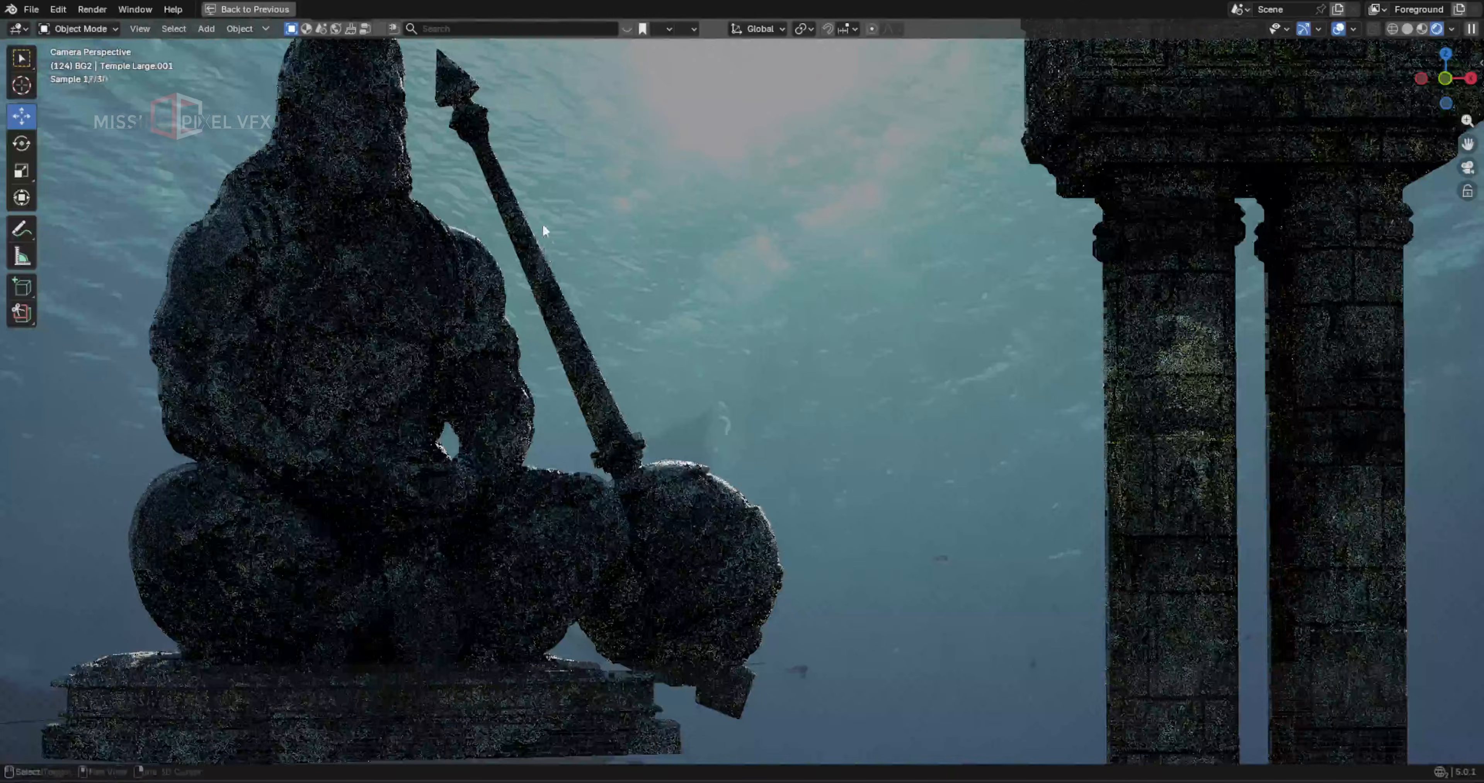
{"action": "middle_click_drag", "start_coordinate": [543, 226], "coordinate": [575, 346], "text": "shift"}
{"action": "scroll", "coordinate": [575, 347], "scroll_direction": "up", "scroll_amount": 4}
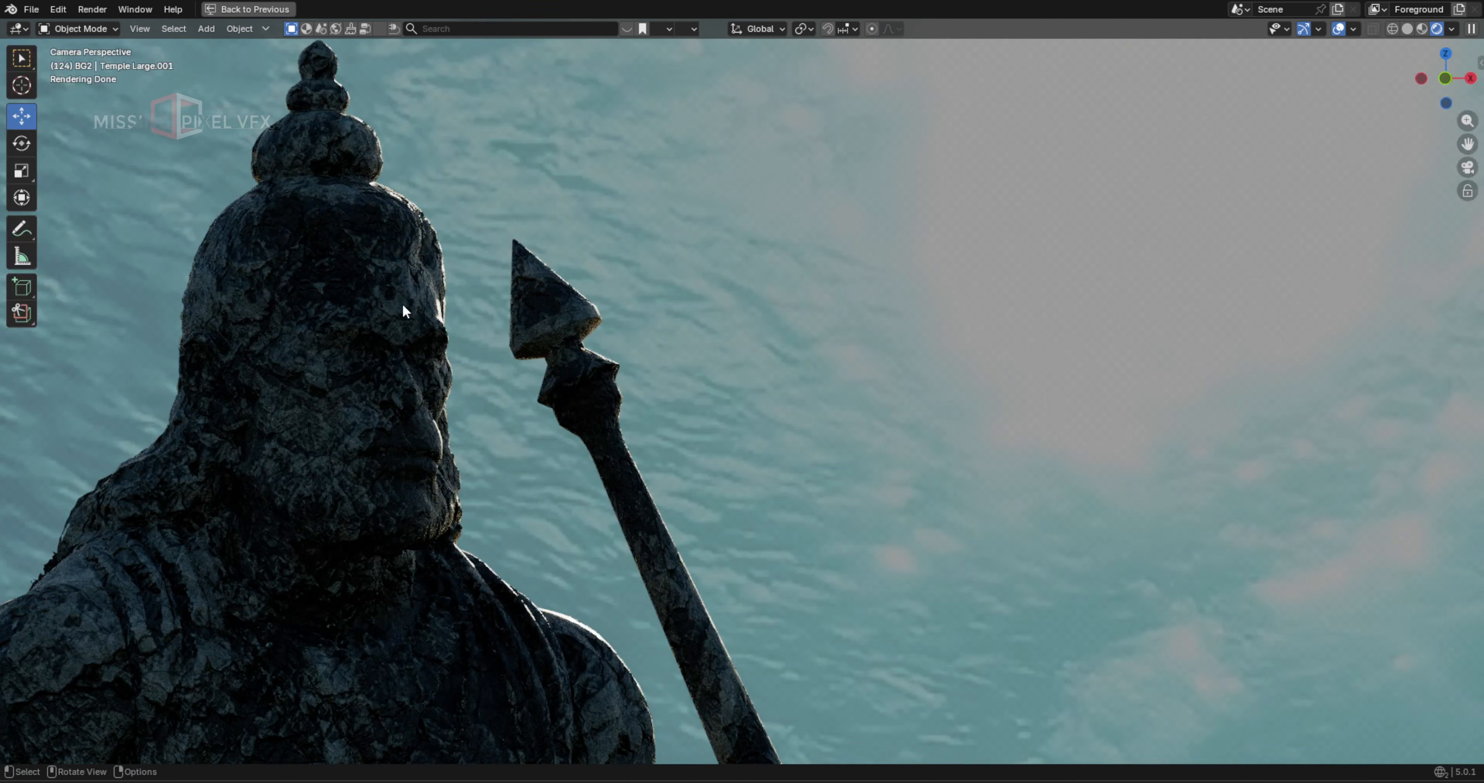
{"action": "left_click", "coordinate": [348, 304]}
{"action": "scroll", "coordinate": [348, 304], "scroll_direction": "down", "scroll_amount": 5}
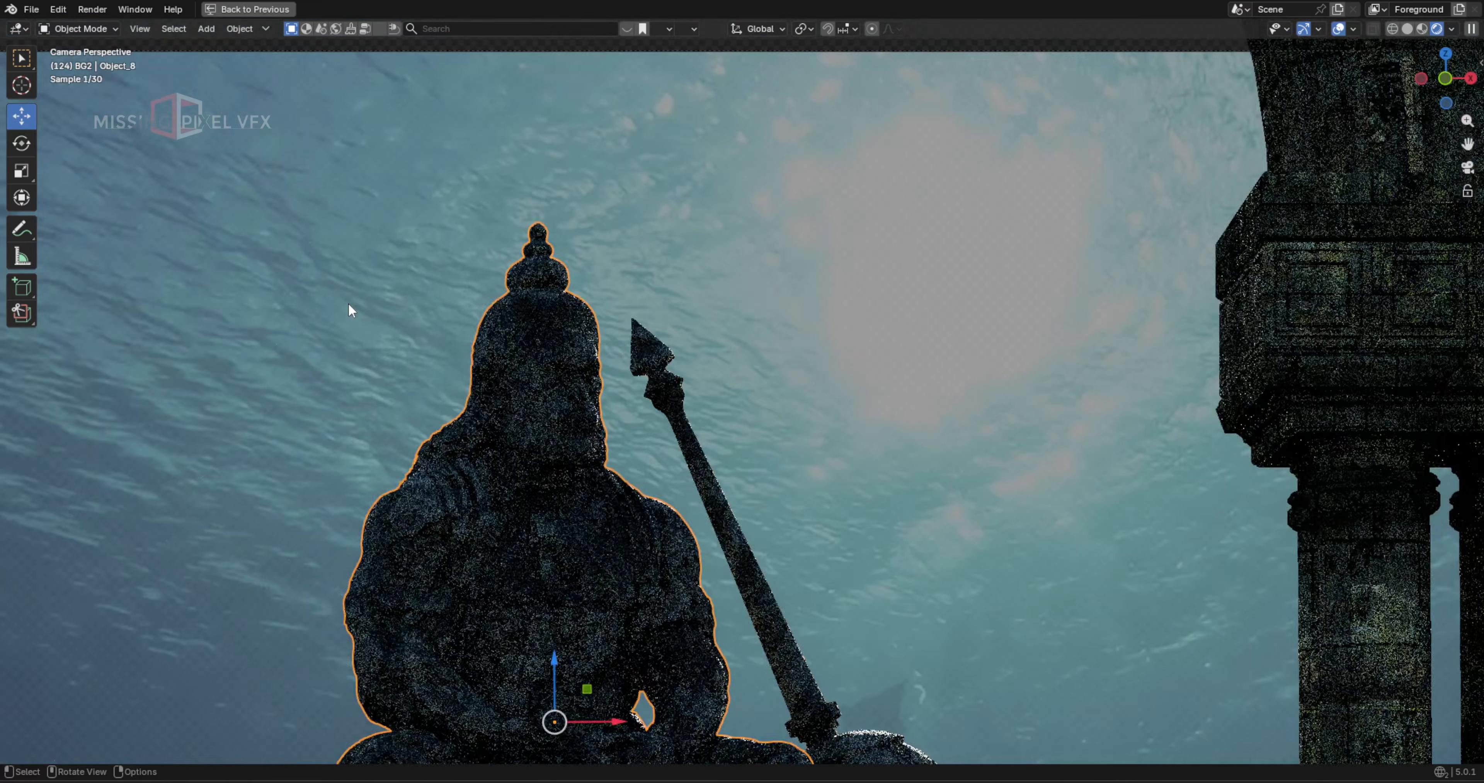
{"action": "scroll", "coordinate": [674, 427], "scroll_direction": "down", "scroll_amount": 7}
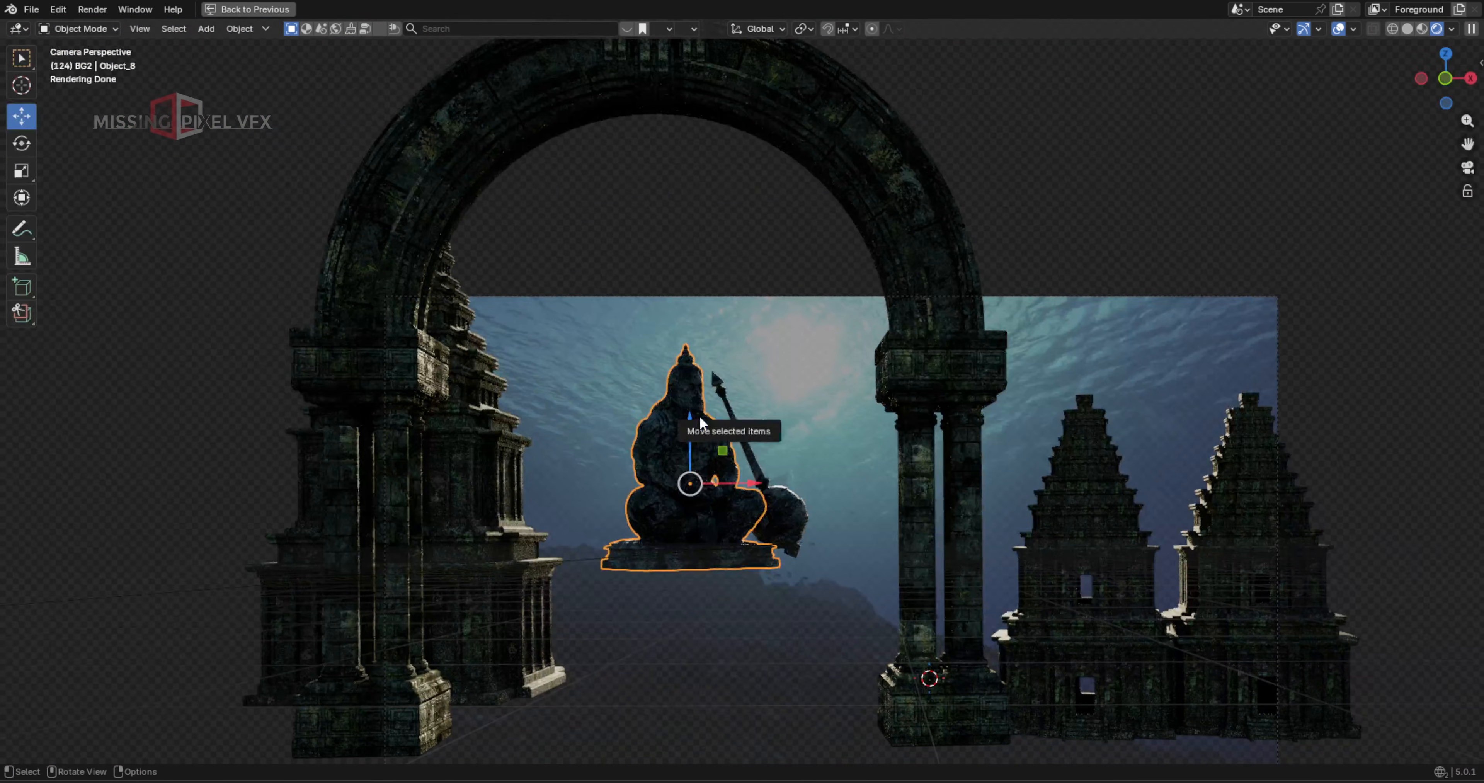
{"action": "scroll", "coordinate": [709, 477], "scroll_direction": "up", "scroll_amount": 5}
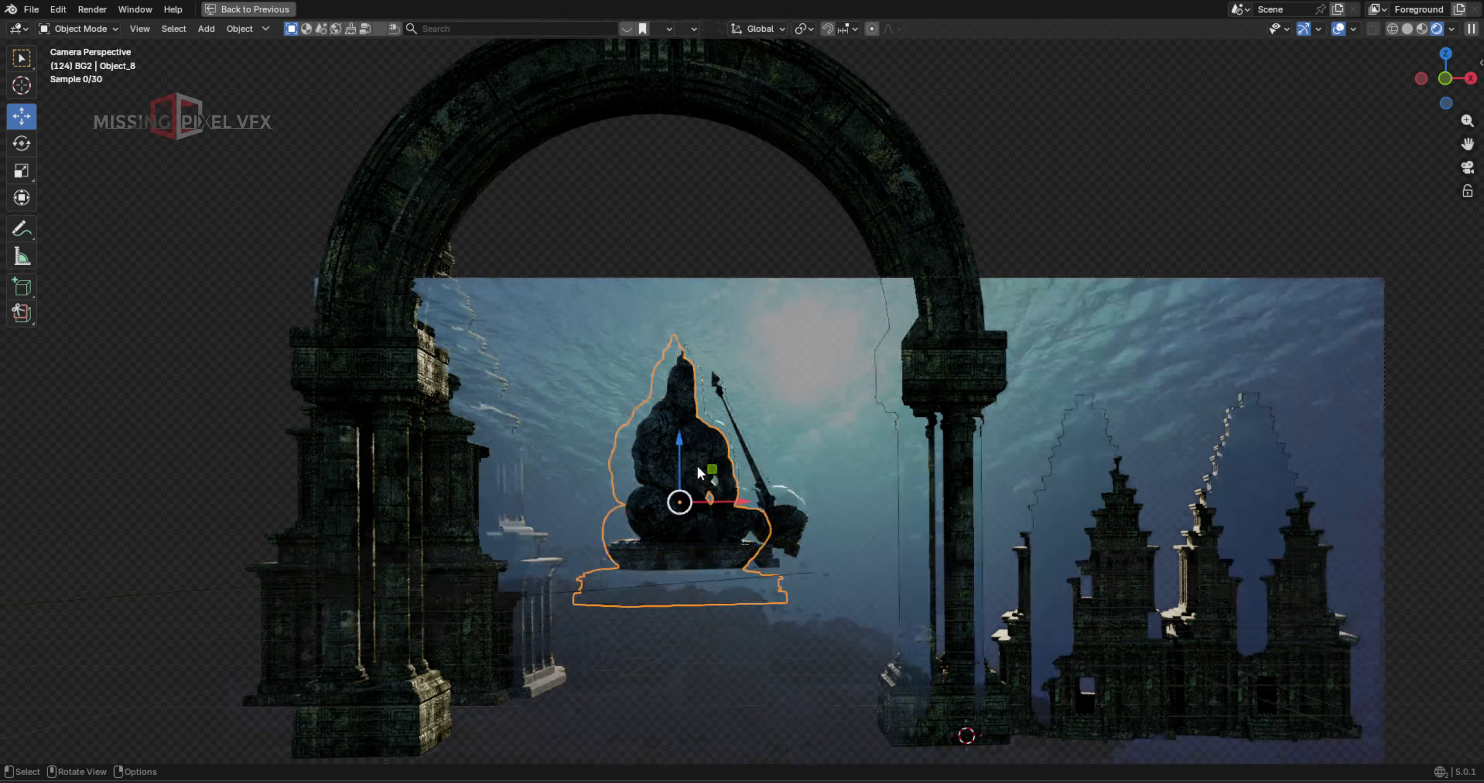
Switch the camera viewport to Material Preview shading and inspect the seated statue and its mace among the arch and temples
{"action": "left_click", "coordinate": [1422, 29]}
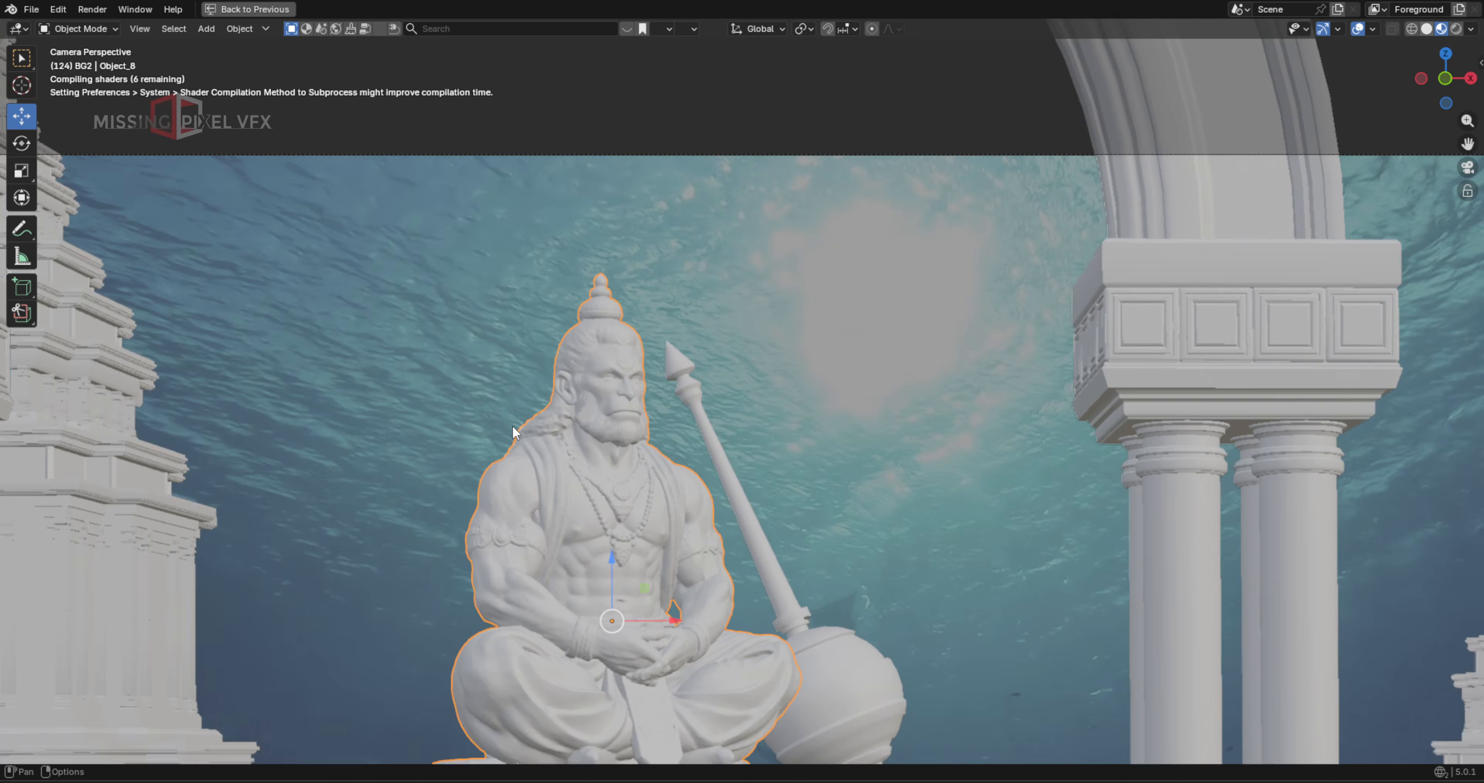
{"action": "middle_click_drag", "start_coordinate": [514, 431], "coordinate": [748, 402]}
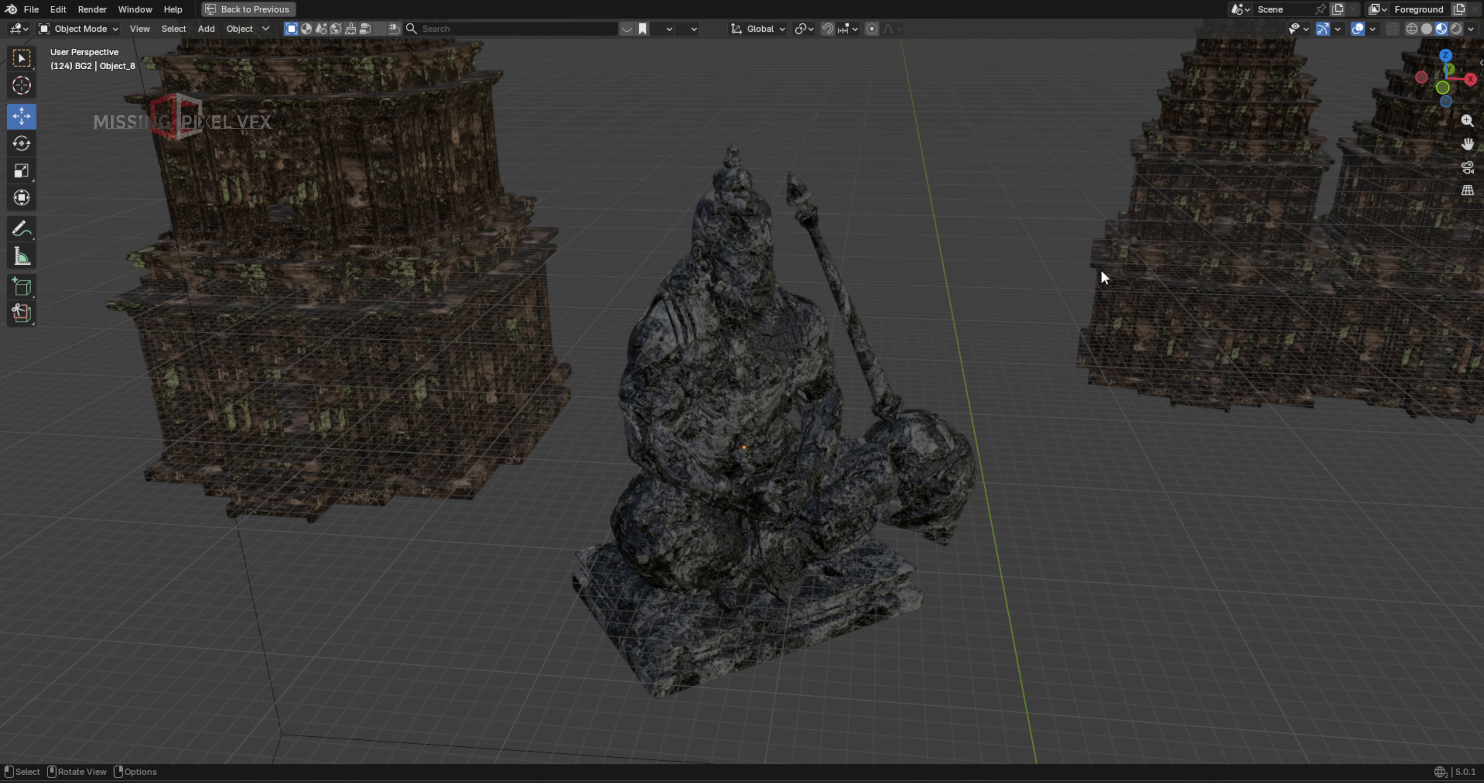
{"action": "left_click", "coordinate": [755, 347]}
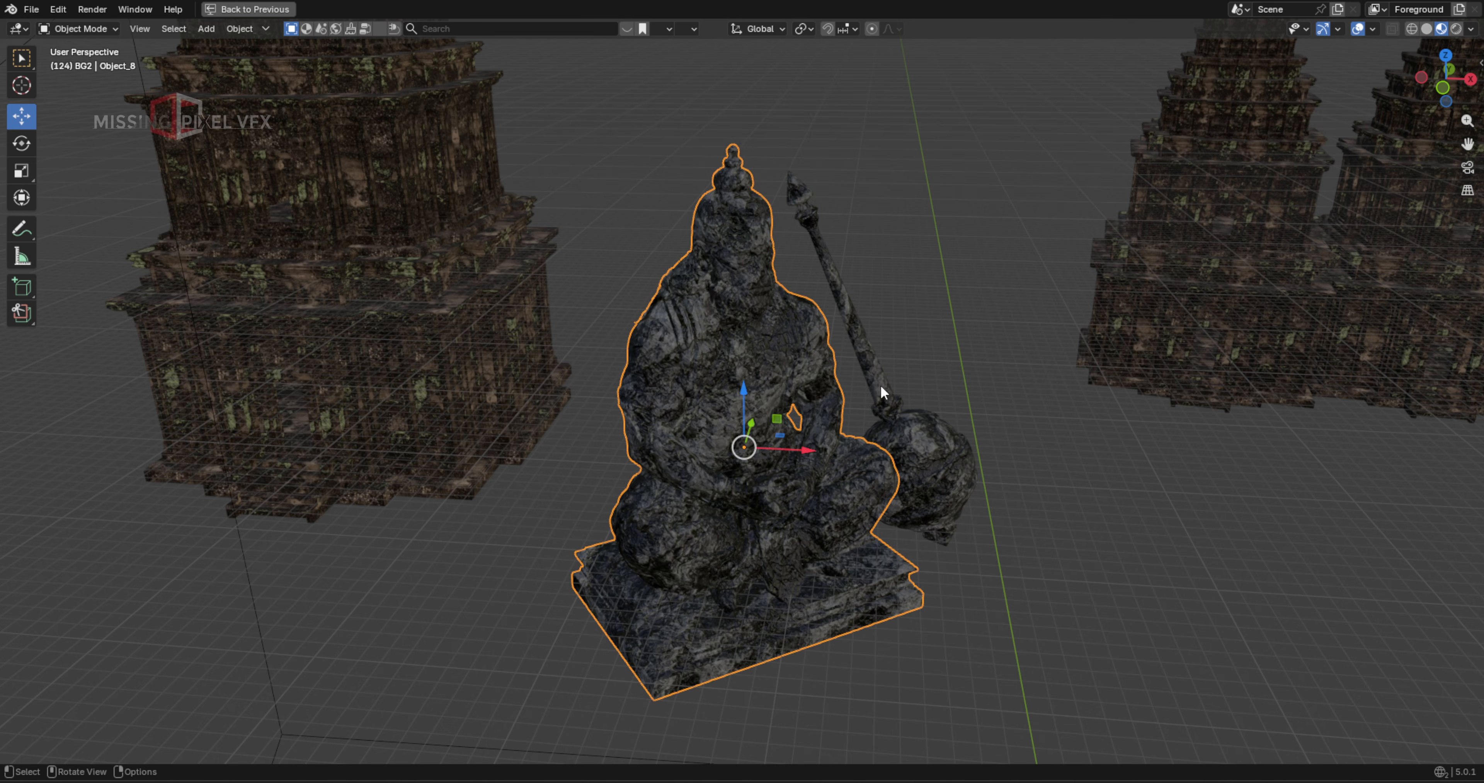
{"action": "left_click", "coordinate": [908, 432], "text": "shift"}
{"action": "scroll", "coordinate": [905, 435], "scroll_direction": "down", "scroll_amount": 5}
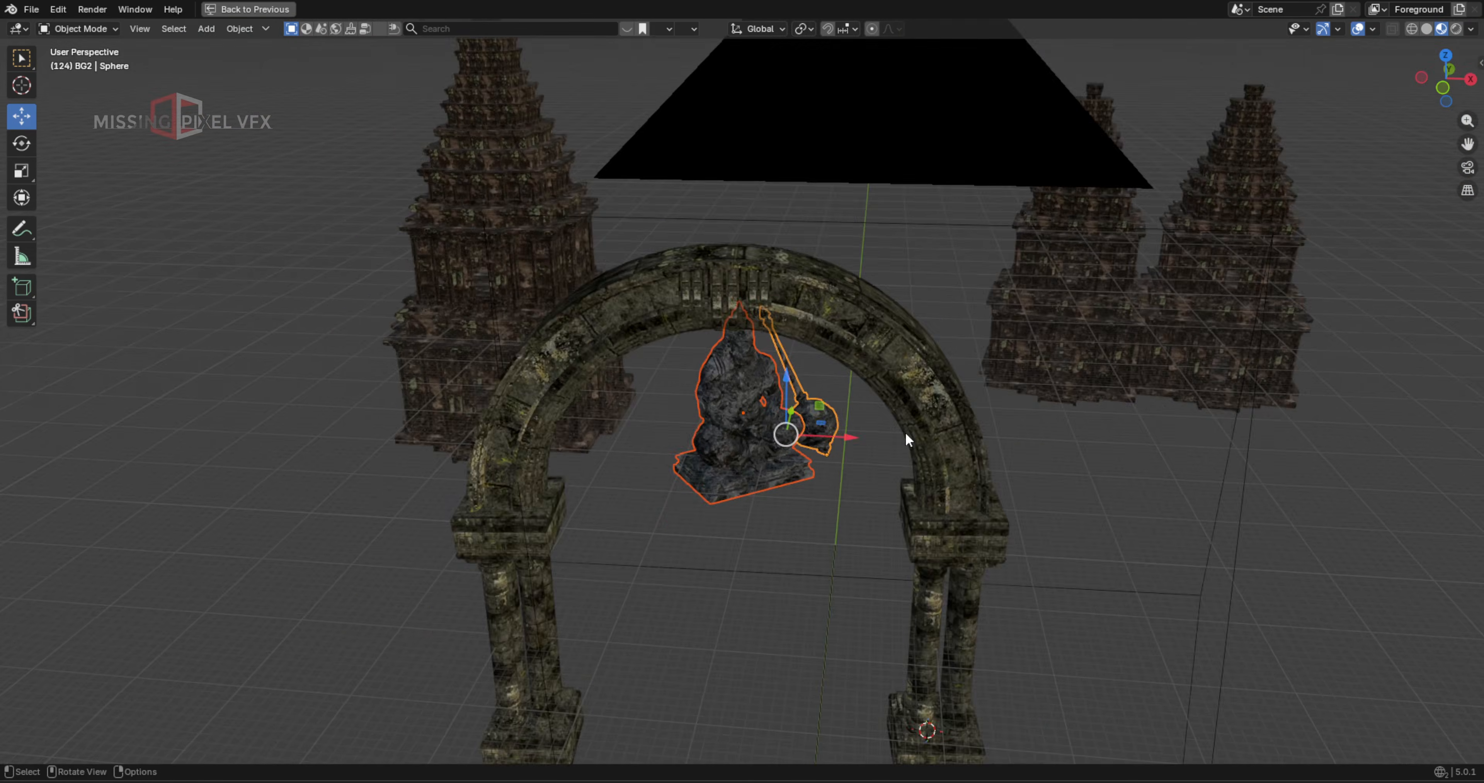
{"action": "key", "text": "KP_0"}
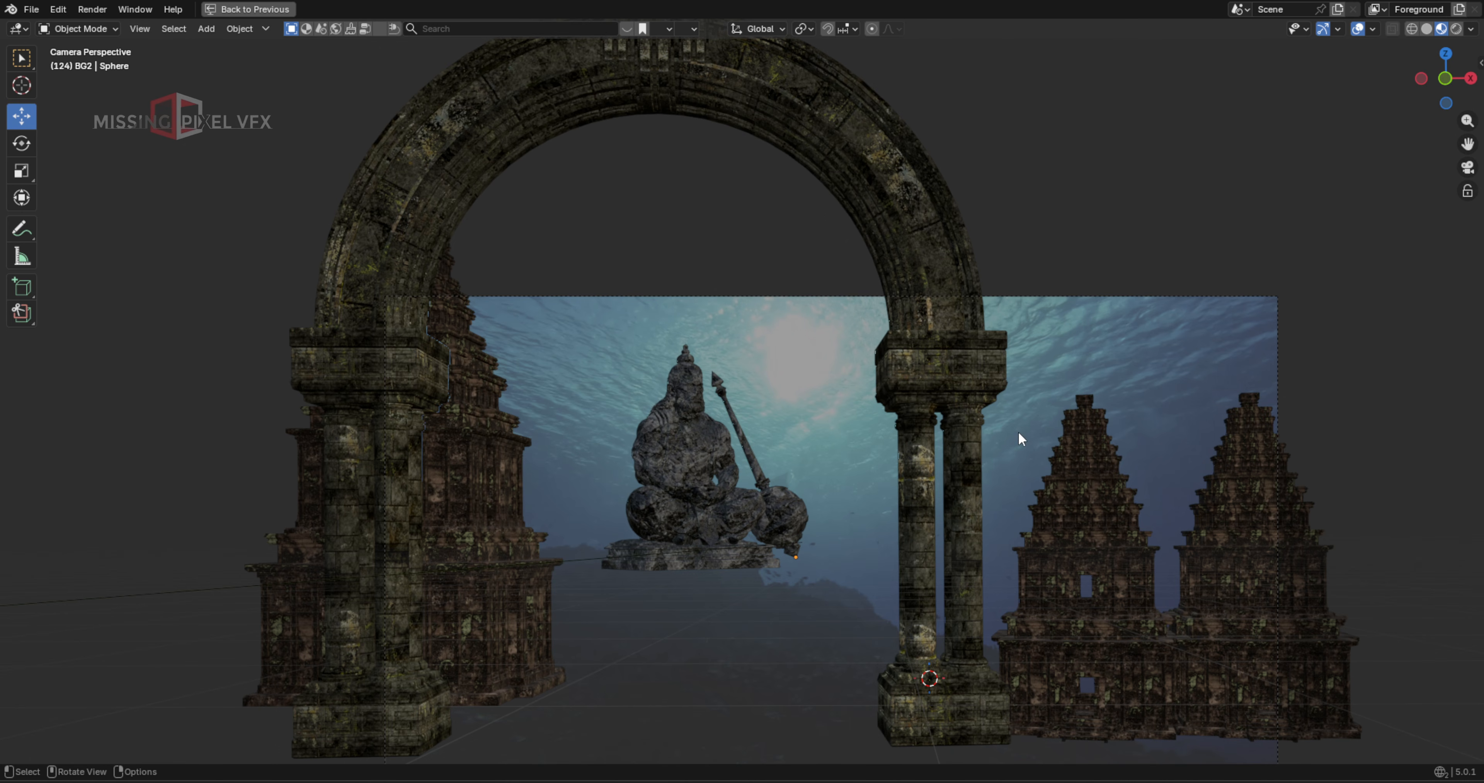
{"action": "key", "text": "ctrl+space"}
Annotate one loop around the foreground arch and a second loop around the seated statue in the perspective viewport
{"action": "middle_click_drag", "start_coordinate": [812, 418], "coordinate": [594, 337]}
{"action": "left_click", "coordinate": [538, 233]}
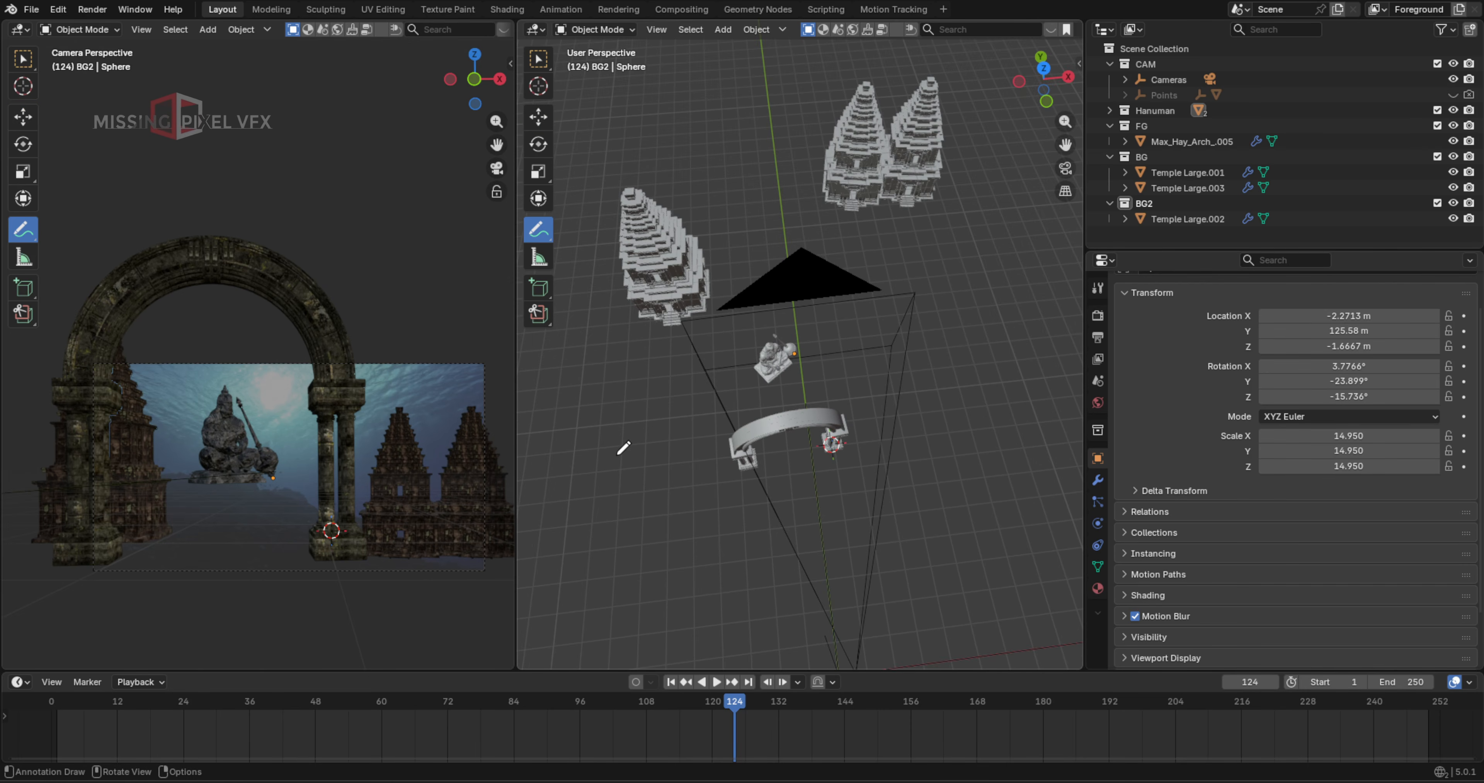
{"action": "mouse_move", "coordinate": [618, 457]}
{"action": "left_mouse_down"}
{"action": "mouse_move", "coordinate": [960, 415]}
{"action": "mouse_move", "coordinate": [620, 469]}
{"action": "left_mouse_up"}
{"action": "left_click_drag", "start_coordinate": [668, 389], "coordinate": [728, 326]}
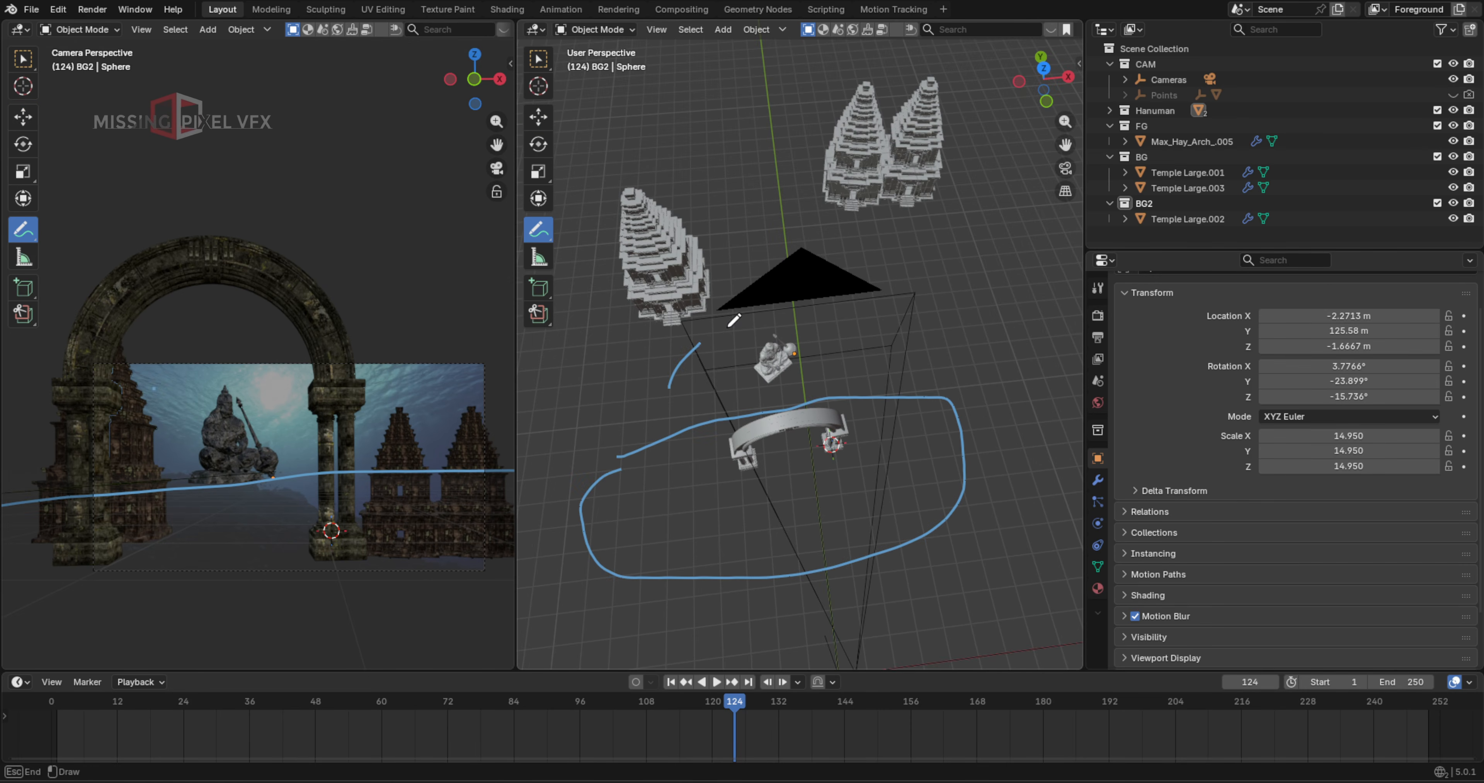
{"action": "left_click_drag", "start_coordinate": [676, 384], "coordinate": [674, 387]}
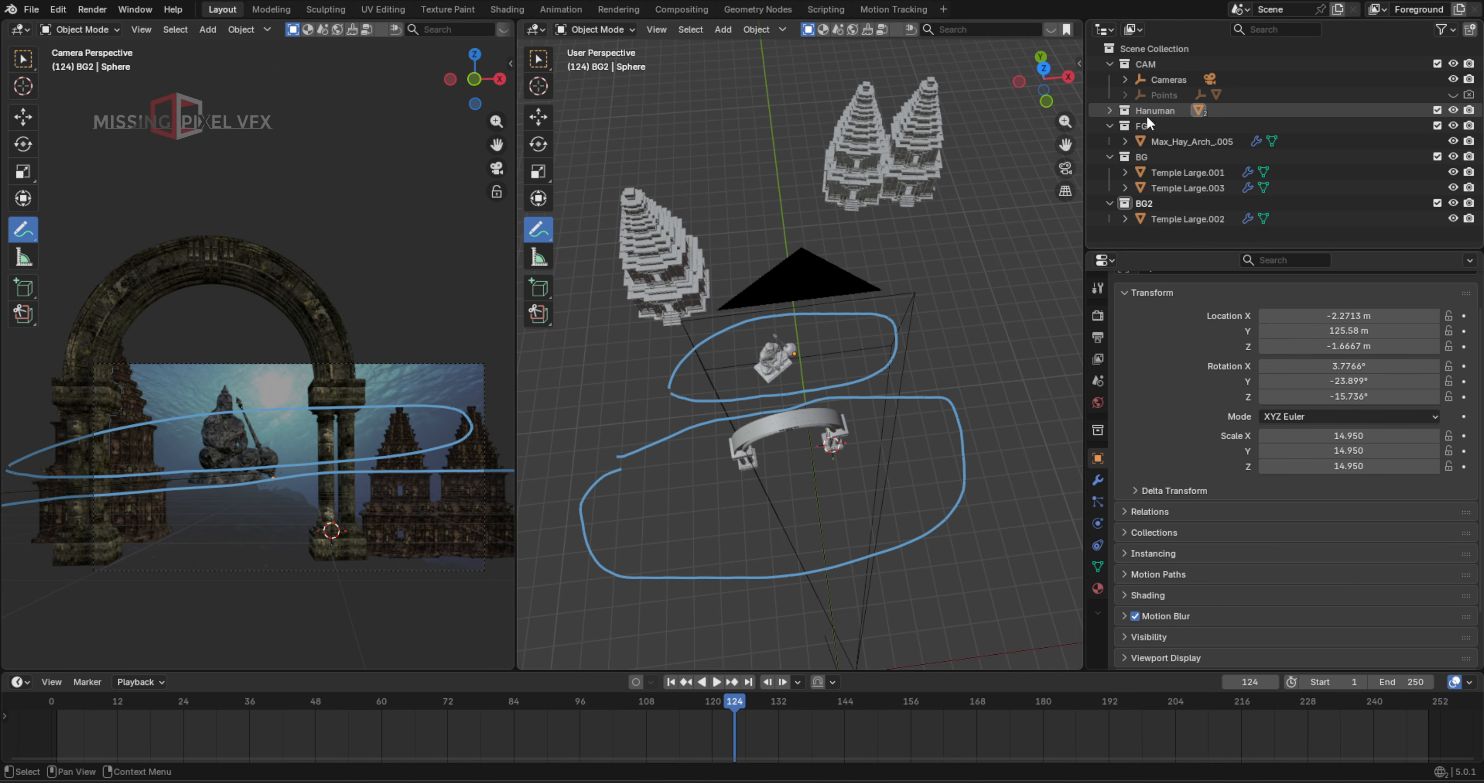
Annotate the background area with loops around the single temple and the pair of temples, then return to the Move tool
{"action": "middle_click_drag", "start_coordinate": [780, 267], "coordinate": [869, 339], "text": "shift"}
{"action": "scroll", "coordinate": [748, 286], "scroll_direction": "down", "scroll_amount": 1}
{"action": "middle_click_drag", "start_coordinate": [754, 279], "coordinate": [751, 340], "text": "shift"}
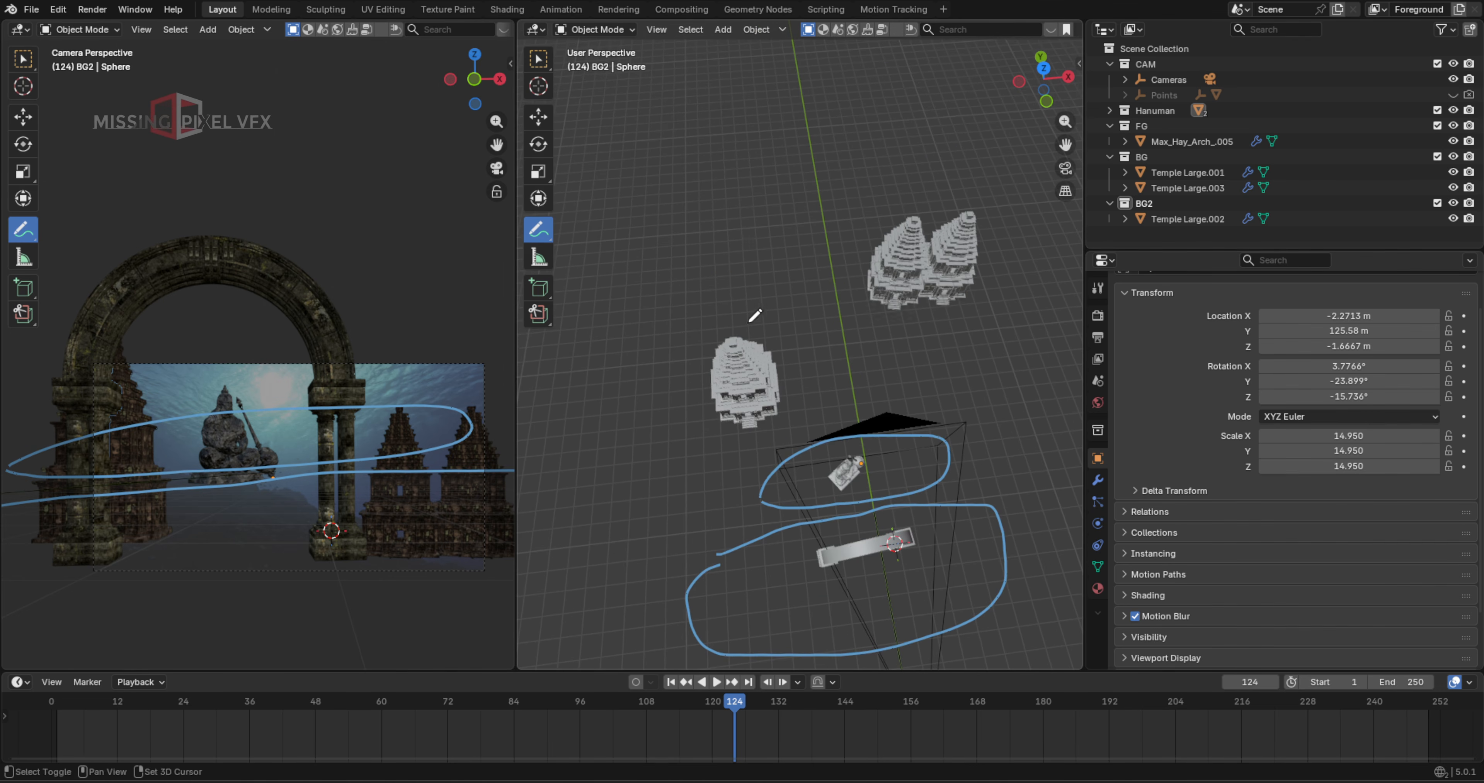
{"action": "left_click_drag", "start_coordinate": [746, 247], "coordinate": [644, 360]}
{"action": "left_click_drag", "start_coordinate": [1054, 258], "coordinate": [1045, 261]}
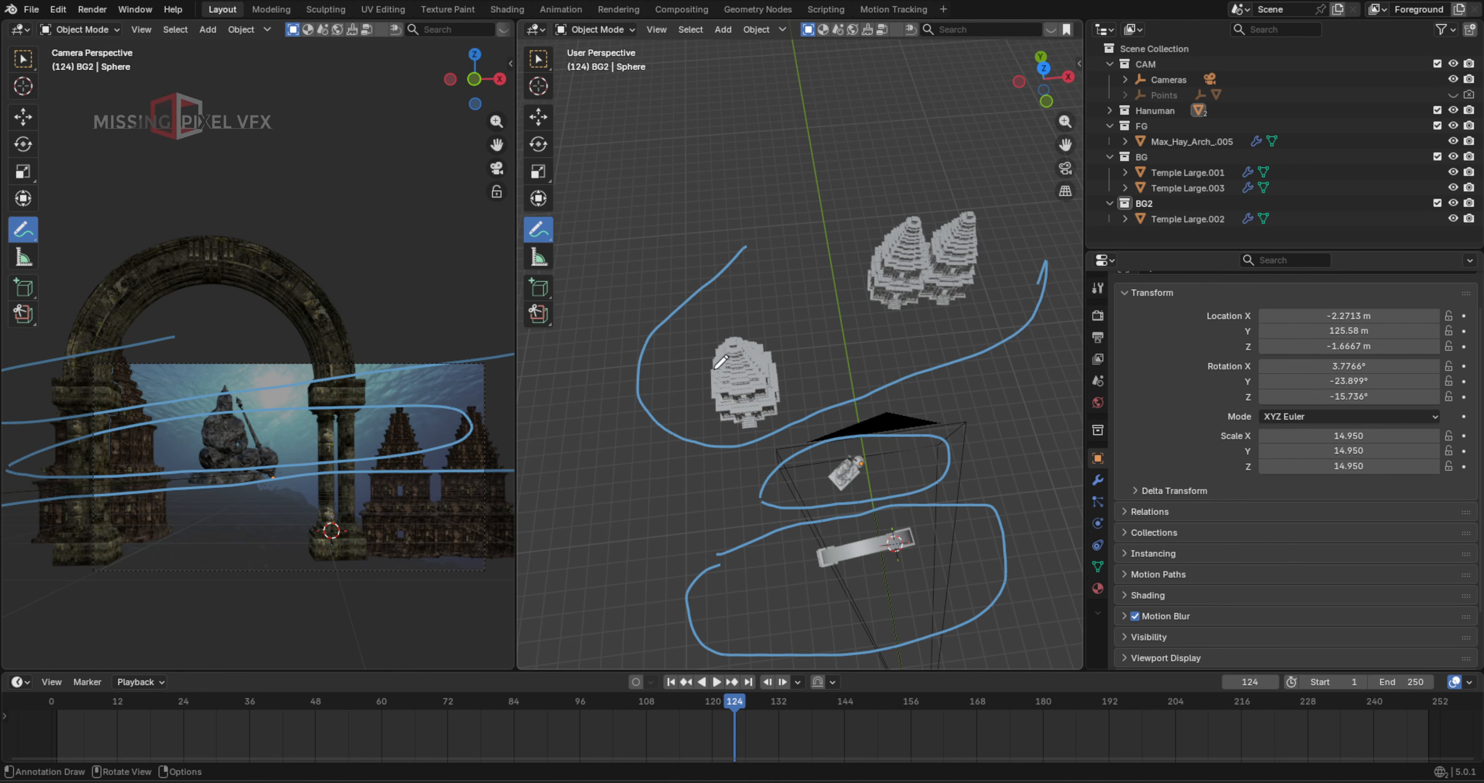
{"action": "mouse_move", "coordinate": [665, 328]}
{"action": "left_mouse_down"}
{"action": "mouse_move", "coordinate": [659, 405]}
{"action": "mouse_move", "coordinate": [690, 397]}
{"action": "left_mouse_up"}
{"action": "left_click_drag", "start_coordinate": [752, 316], "coordinate": [754, 318]}
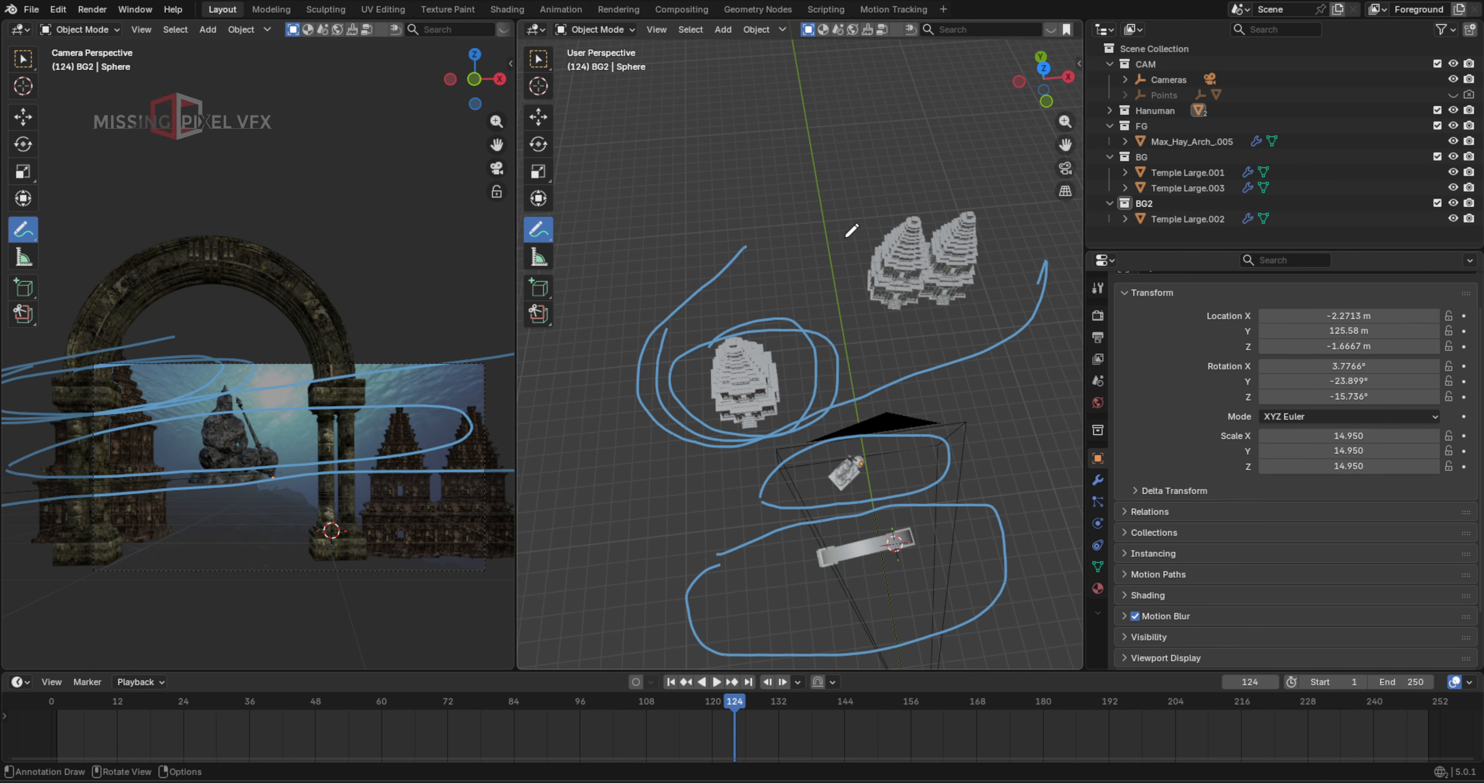
{"action": "mouse_move", "coordinate": [842, 222]}
{"action": "left_mouse_down"}
{"action": "mouse_move", "coordinate": [1018, 207]}
{"action": "mouse_move", "coordinate": [809, 210]}
{"action": "left_mouse_up"}
{"action": "mouse_move", "coordinate": [878, 397]}
{"action": "middle_mouse_down"}
{"action": "mouse_move", "coordinate": [882, 433]}
{"action": "mouse_move", "coordinate": [848, 407]}
{"action": "mouse_move", "coordinate": [835, 345]}
{"action": "mouse_move", "coordinate": [838, 461]}
{"action": "mouse_move", "coordinate": [818, 403]}
{"action": "middle_mouse_up"}
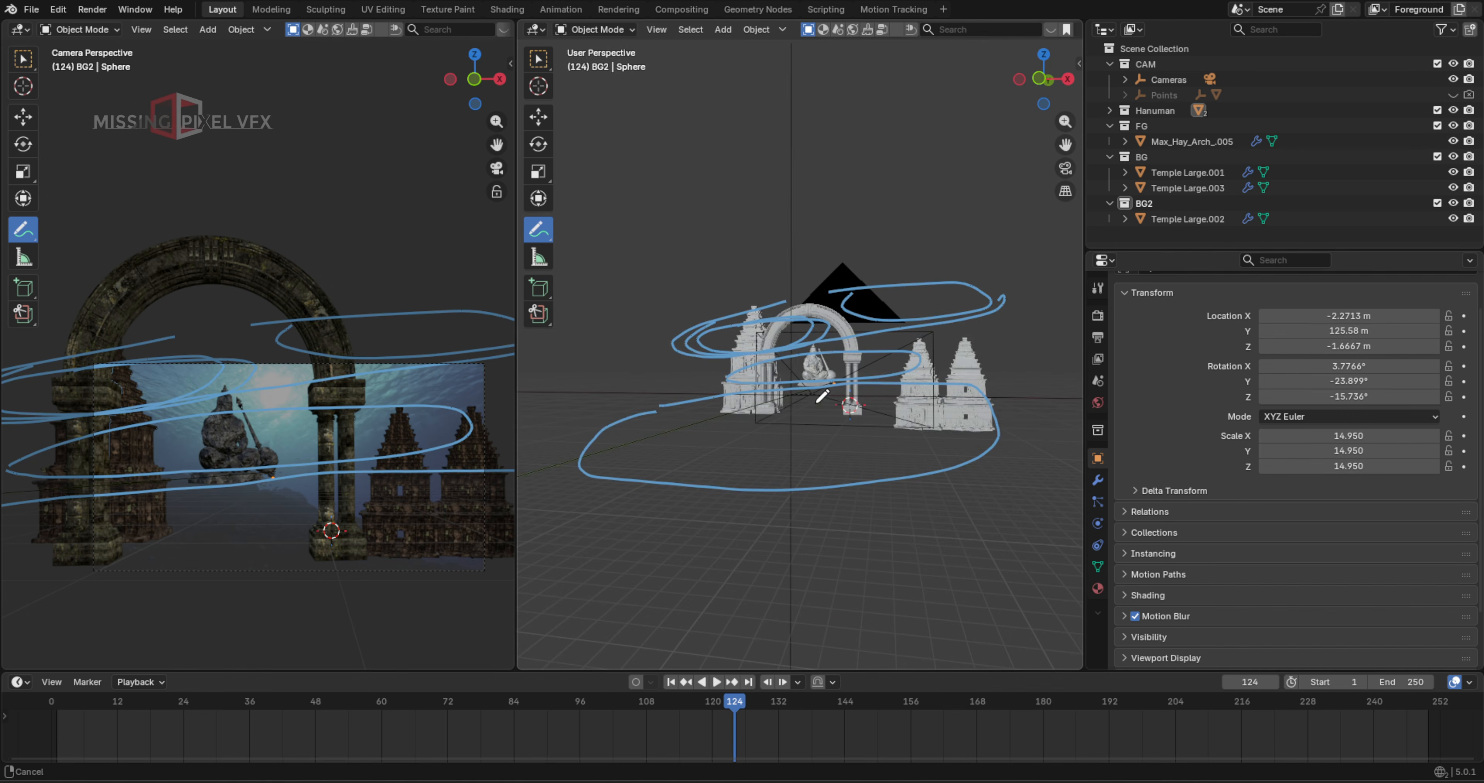
{"action": "left_click", "coordinate": [541, 120]}
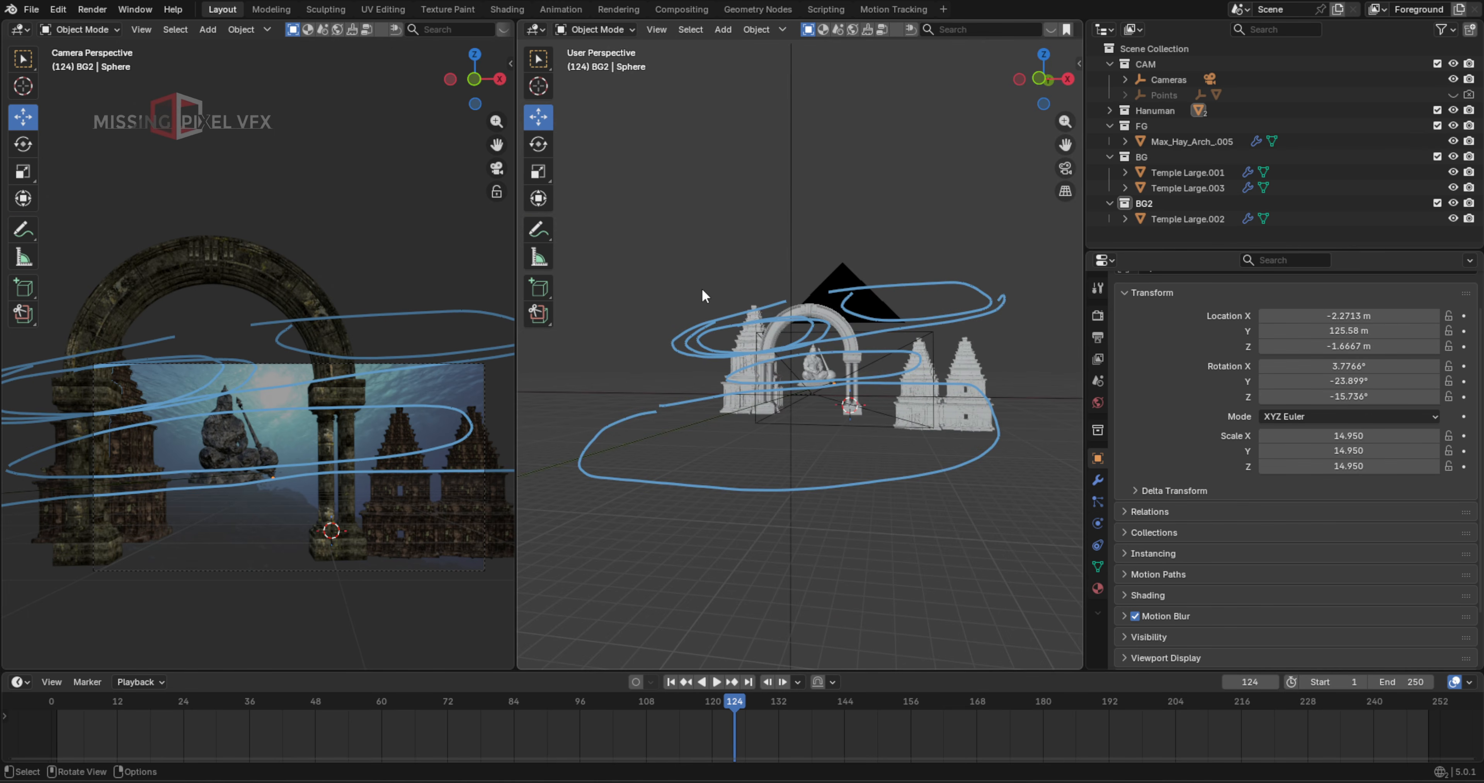
{"action": "middle_click_drag", "start_coordinate": [706, 296], "coordinate": [792, 281]}
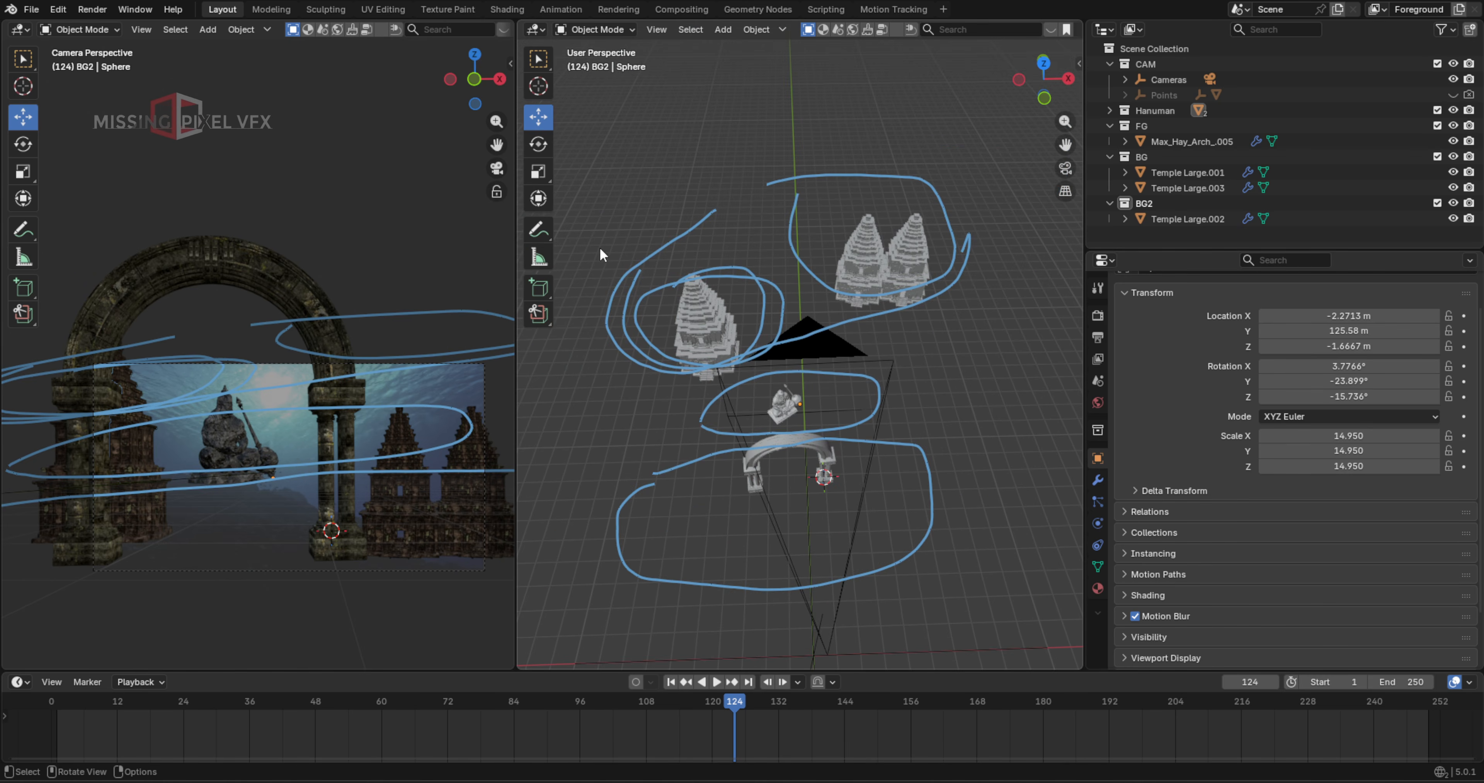
Add a cylinder mesh at the 3D cursor beside the arch base and scale it up until it engulfs most of the arch
{"action": "key", "text": "shift+s"}
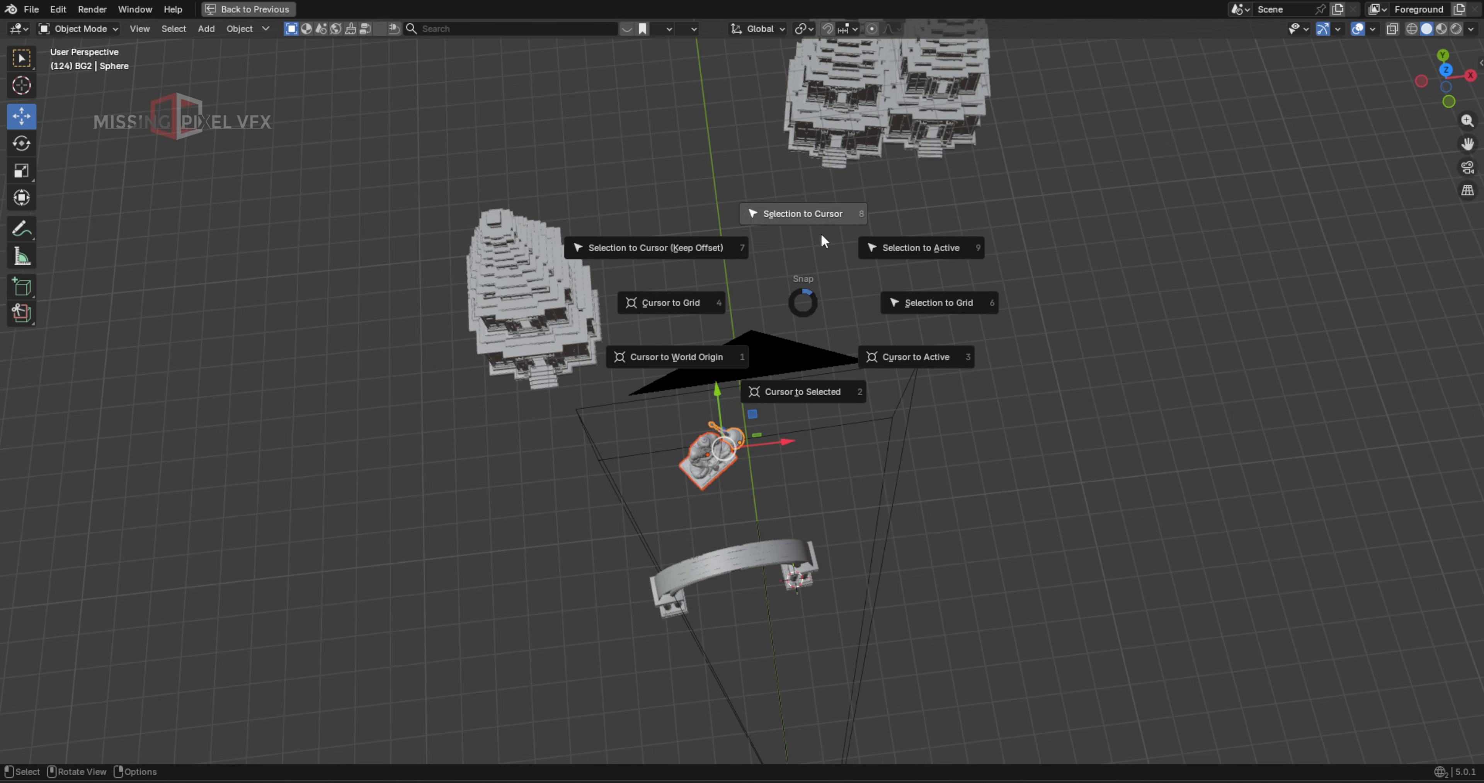
{"action": "key", "text": "Escape"}
{"action": "key", "text": "shift+a"}
{"action": "mouse_move", "coordinate": [691, 298]}
{"action": "left_click", "coordinate": [766, 374]}
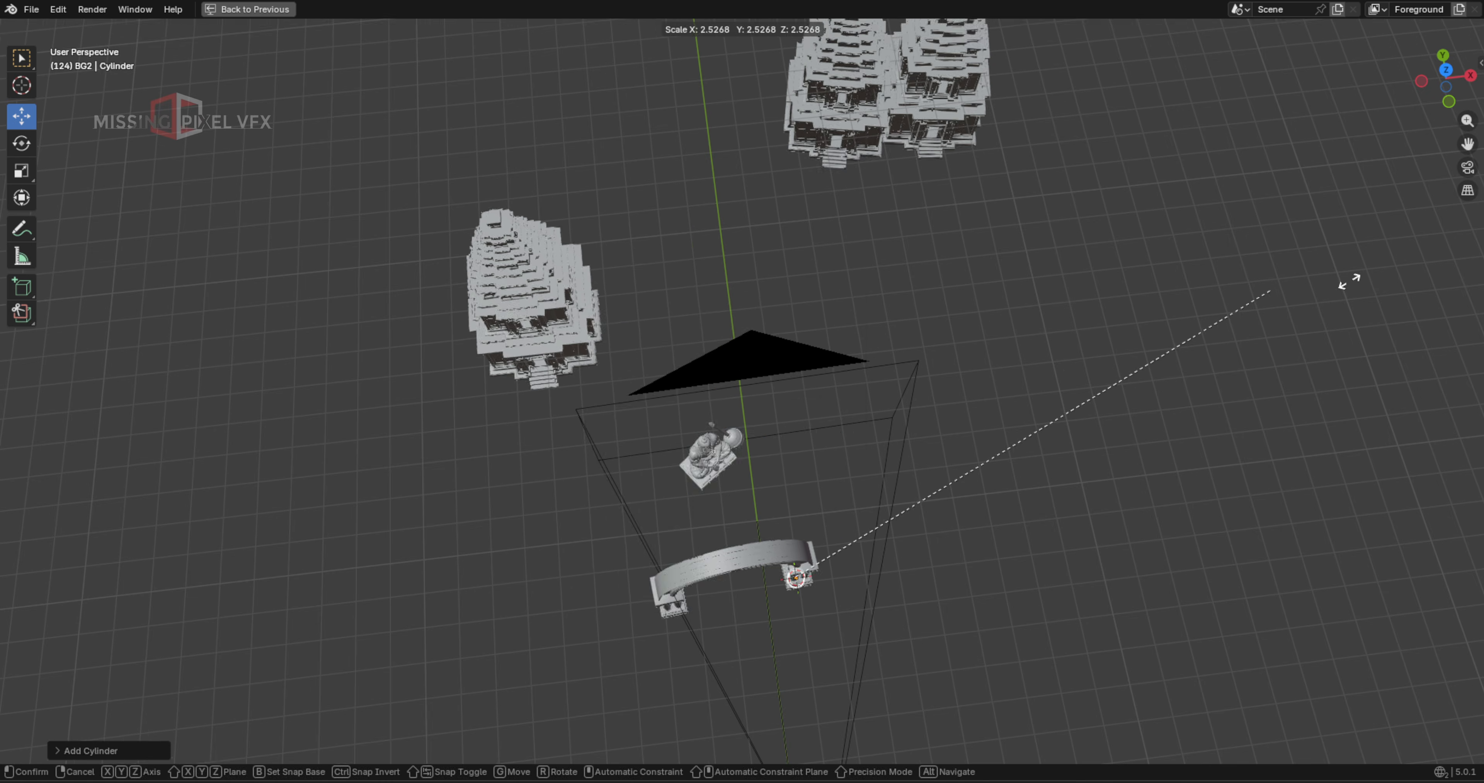
{"action": "middle_click_drag", "start_coordinate": [672, 443], "coordinate": [720, 429]}
Delete the top and bottom cap faces of the cylinder, leaving an open tube
{"action": "key", "text": "Tab"}
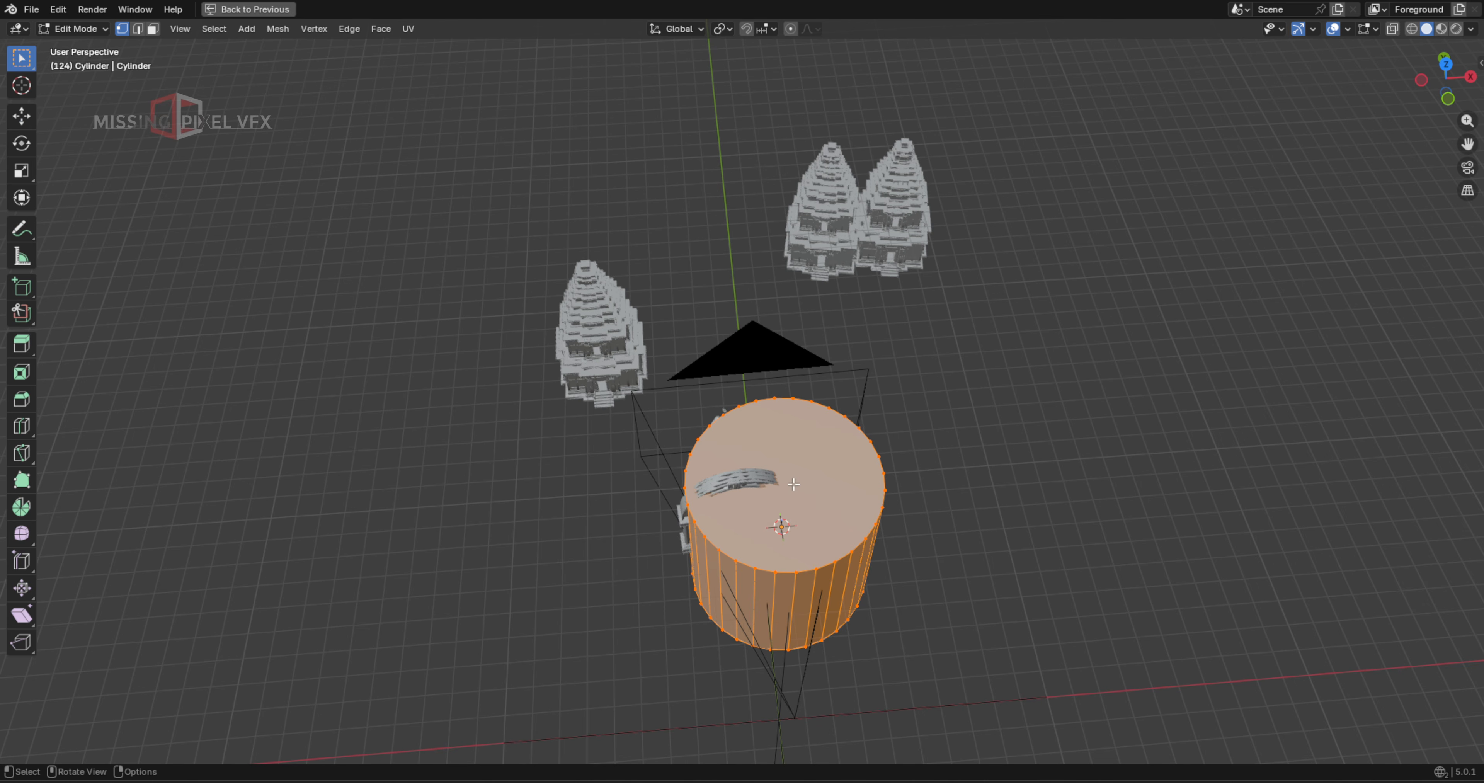
{"action": "key", "text": "3"}
{"action": "middle_click_drag", "start_coordinate": [789, 513], "coordinate": [801, 694]}
{"action": "key", "text": "alt+a"}
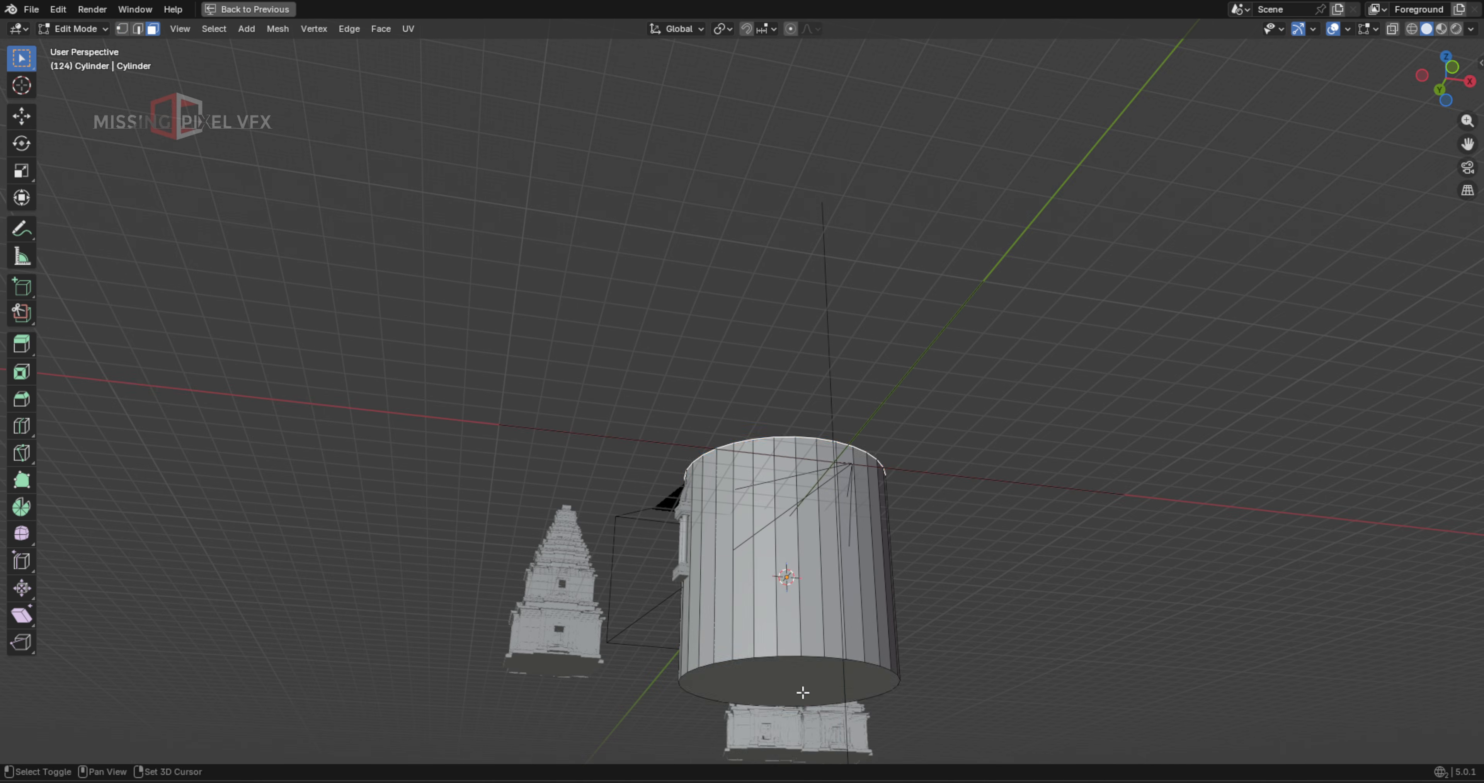
{"action": "left_click", "coordinate": [802, 687]}
{"action": "key", "text": "x"}
{"action": "left_click", "coordinate": [742, 617]}
{"action": "middle_click_drag", "start_coordinate": [743, 617], "coordinate": [741, 441]}
{"action": "key", "text": "Tab"}
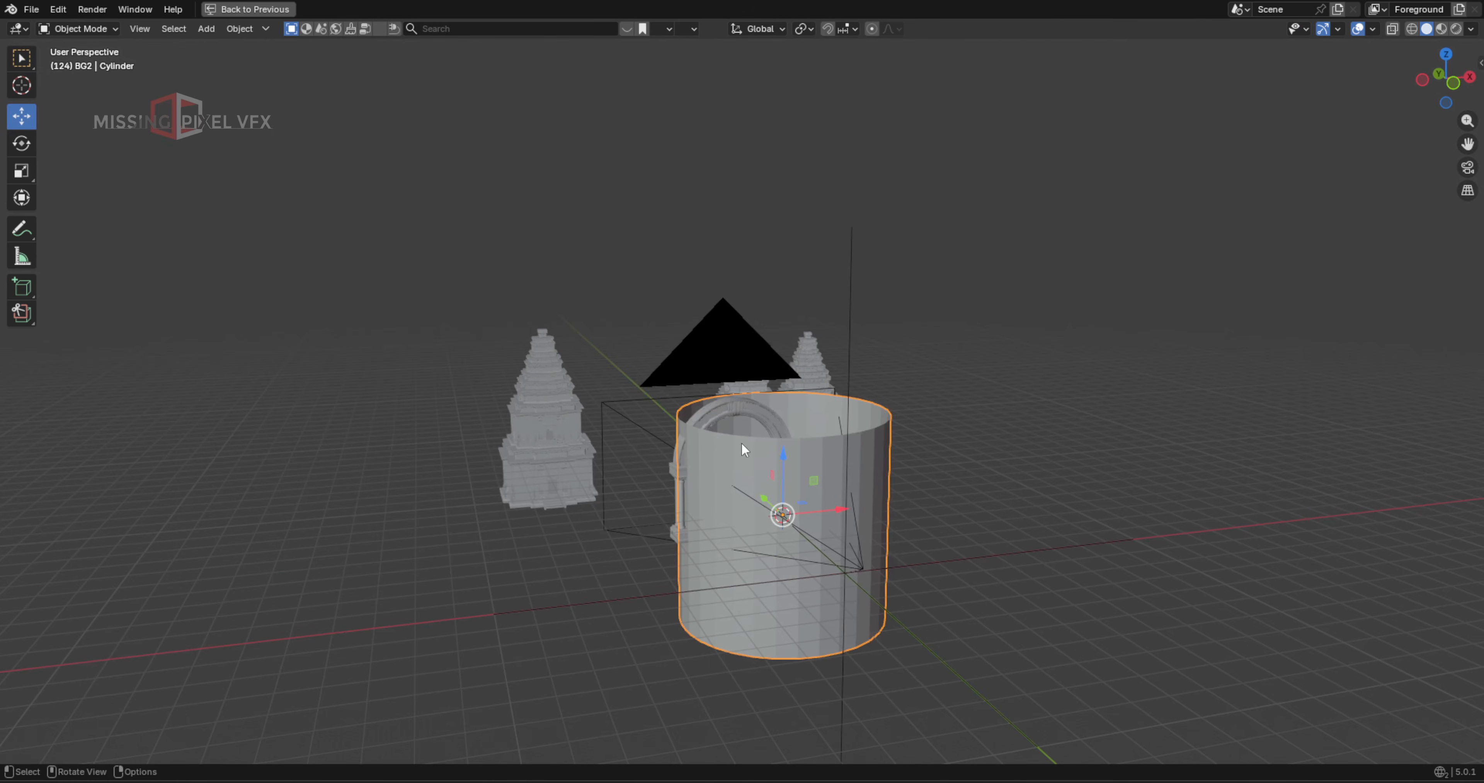
Flatten the open cylinder along Z and enlarge it into a wide, low ring around the arch
{"action": "left_click", "coordinate": [21, 171]}
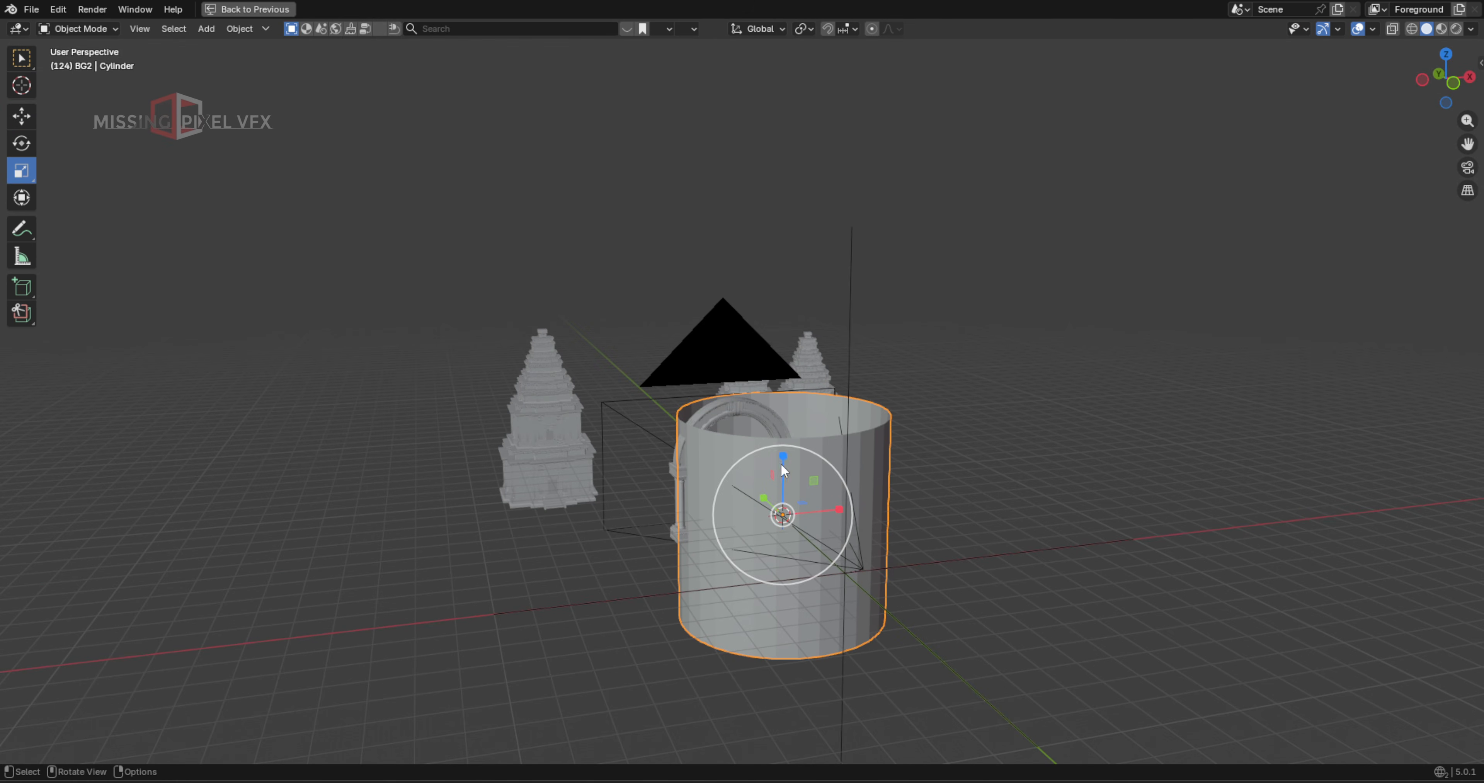
{"action": "left_click_drag", "start_coordinate": [780, 462], "coordinate": [785, 368]}
{"action": "middle_click_drag", "start_coordinate": [806, 380], "coordinate": [812, 465]}
Move the ring to about X 8.9 m, Y 136 m and scale it to about 149 in X and Y, 4.4 in Z, enclosing the whole scene
{"action": "left_click", "coordinate": [21, 116]}
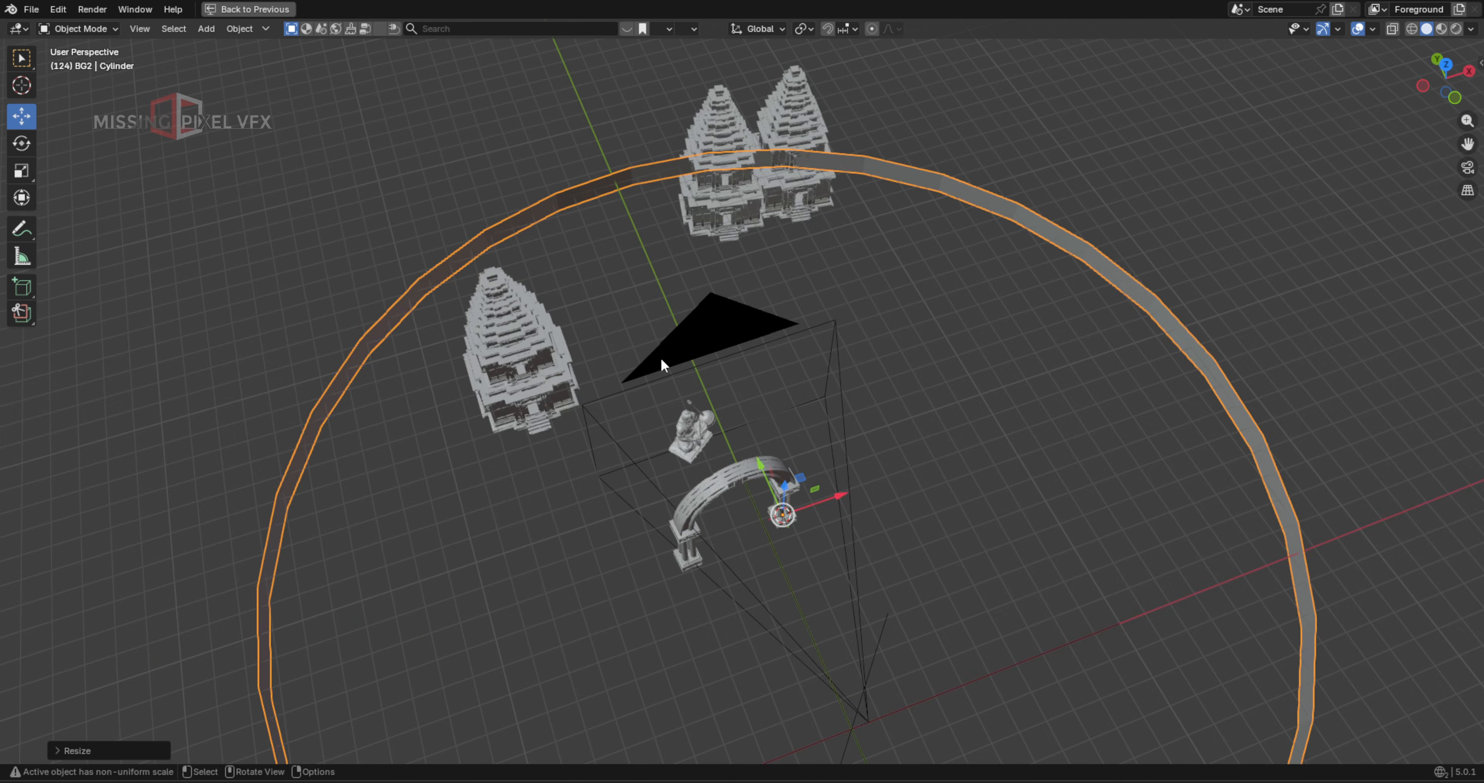
{"action": "middle_click_drag", "start_coordinate": [660, 356], "coordinate": [785, 429]}
{"action": "left_click_drag", "start_coordinate": [784, 429], "coordinate": [730, 306]}
{"action": "key", "text": "s"}
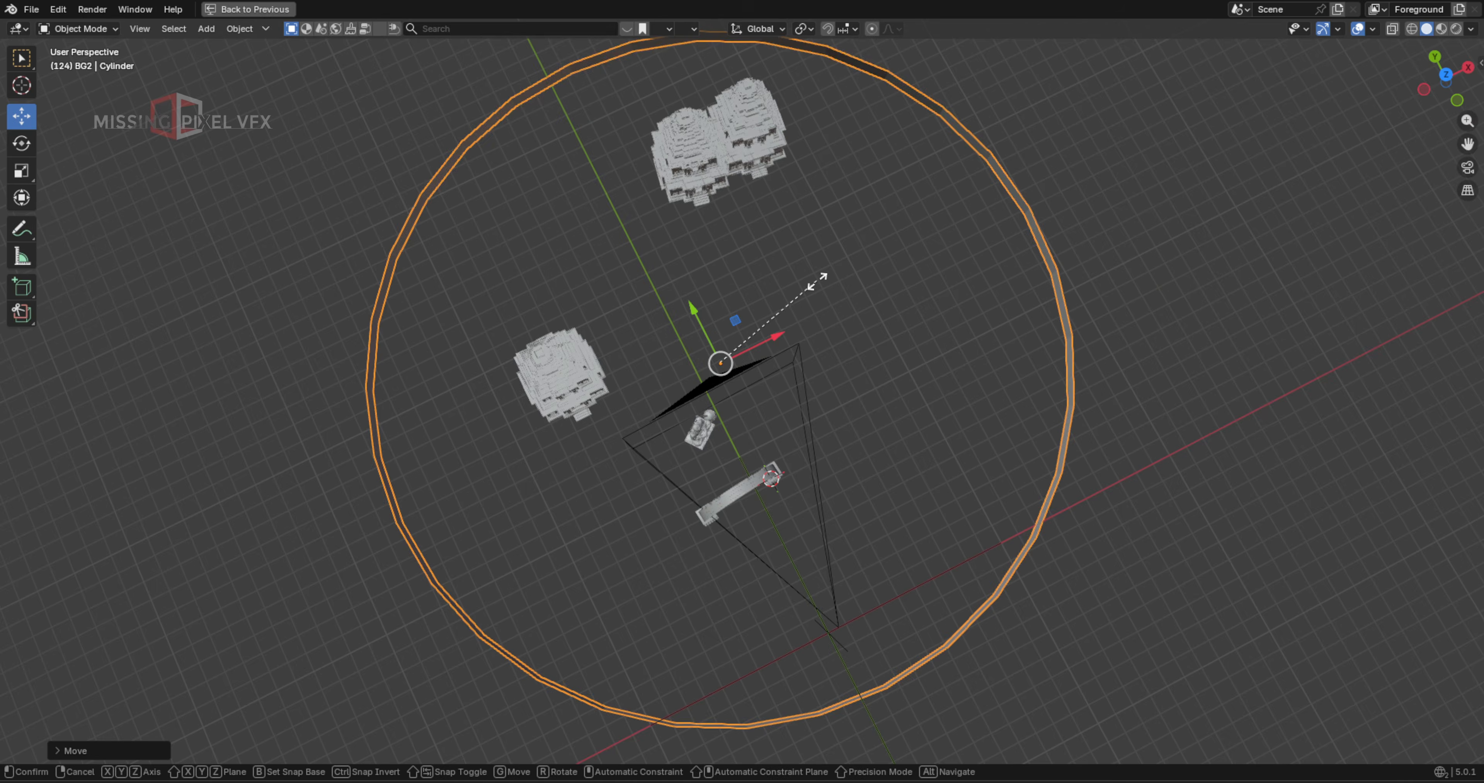
{"action": "left_click", "coordinate": [793, 295]}
{"action": "middle_click_drag", "start_coordinate": [736, 352], "coordinate": [581, 327]}
Select four roughly evenly spaced faces around the ring, one on each side and one each at the front and back
{"action": "key", "text": "Tab"}
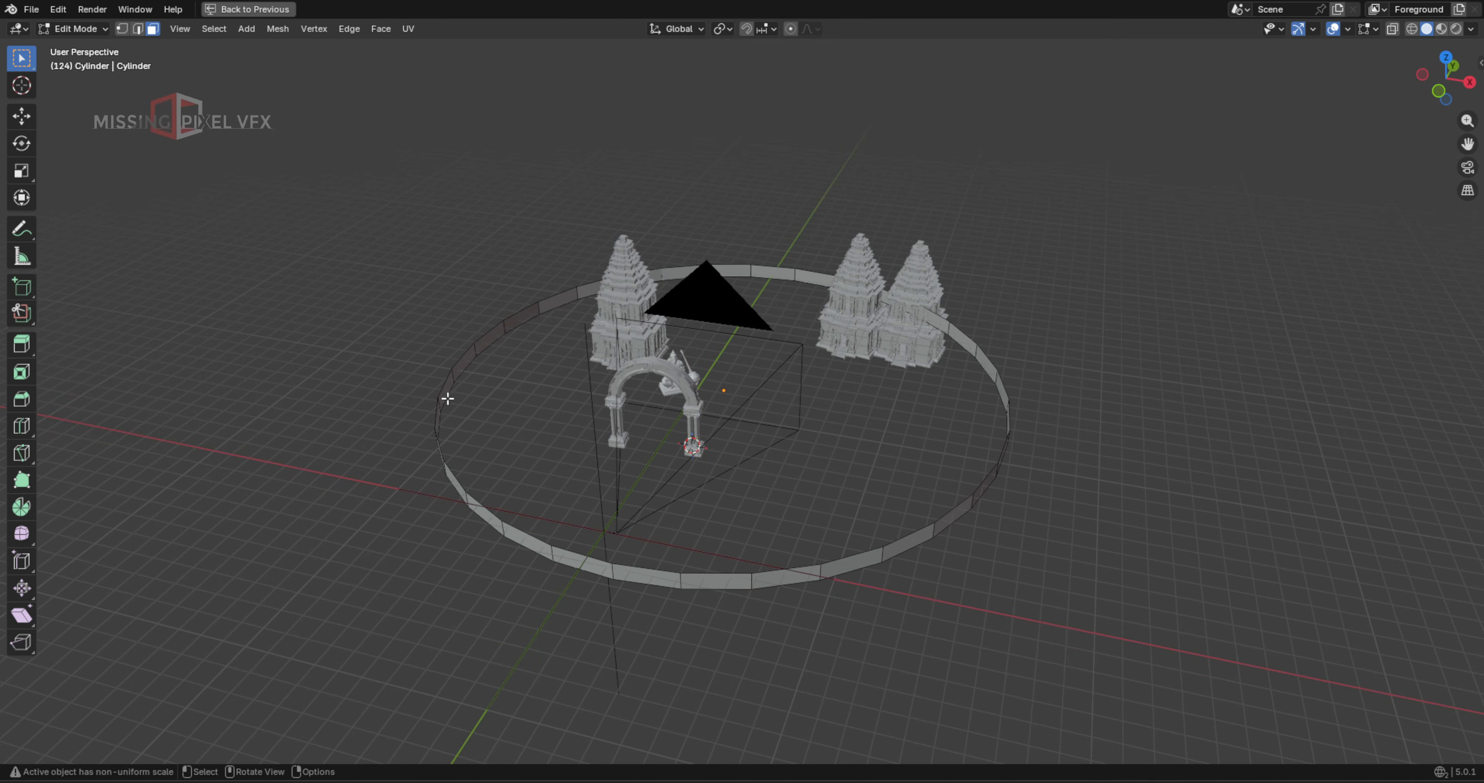
{"action": "left_click", "coordinate": [448, 398]}
{"action": "middle_click_drag", "start_coordinate": [775, 305], "coordinate": [946, 362]}
{"action": "left_click", "coordinate": [998, 343], "text": "shift"}
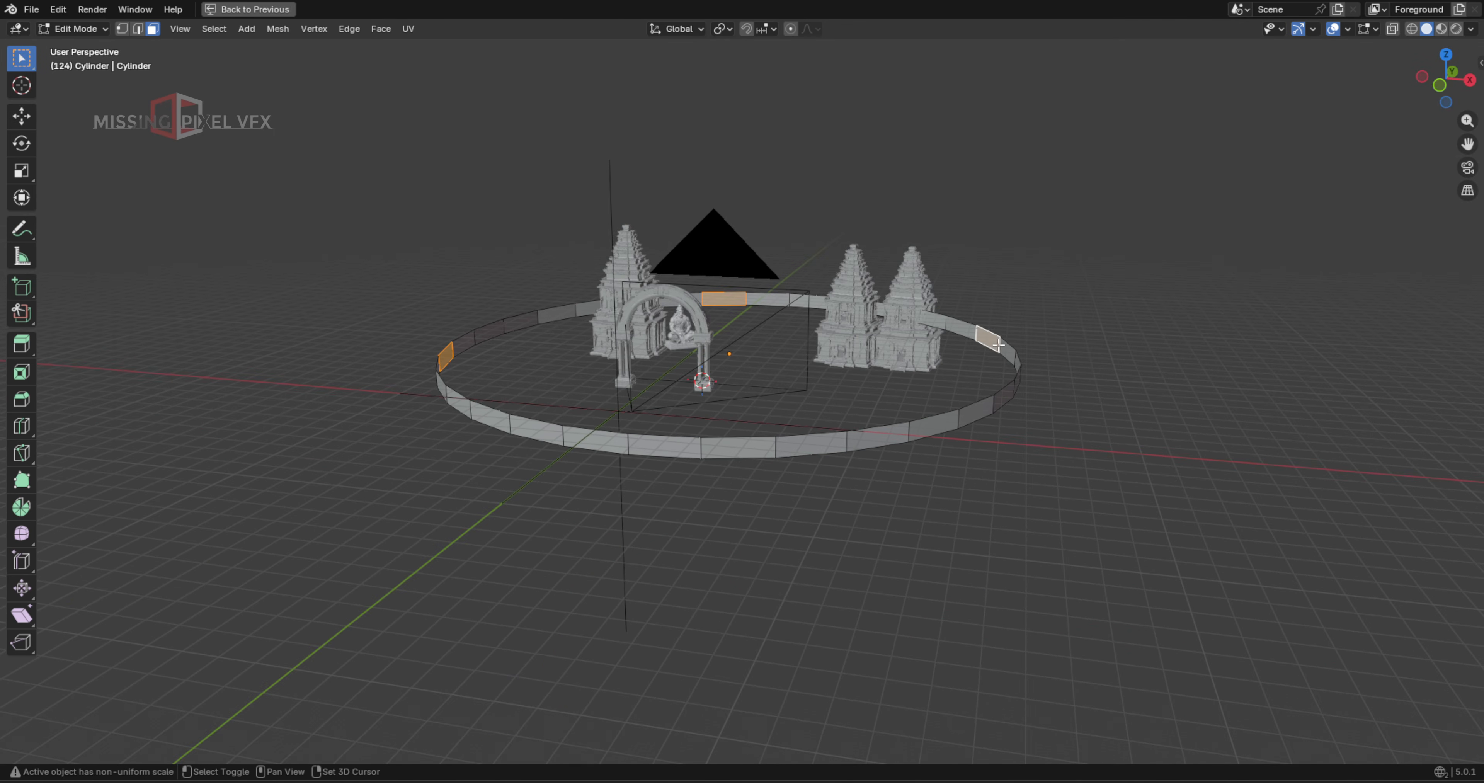
{"action": "left_click", "coordinate": [683, 448], "text": "shift"}
{"action": "key", "text": "Tab"}
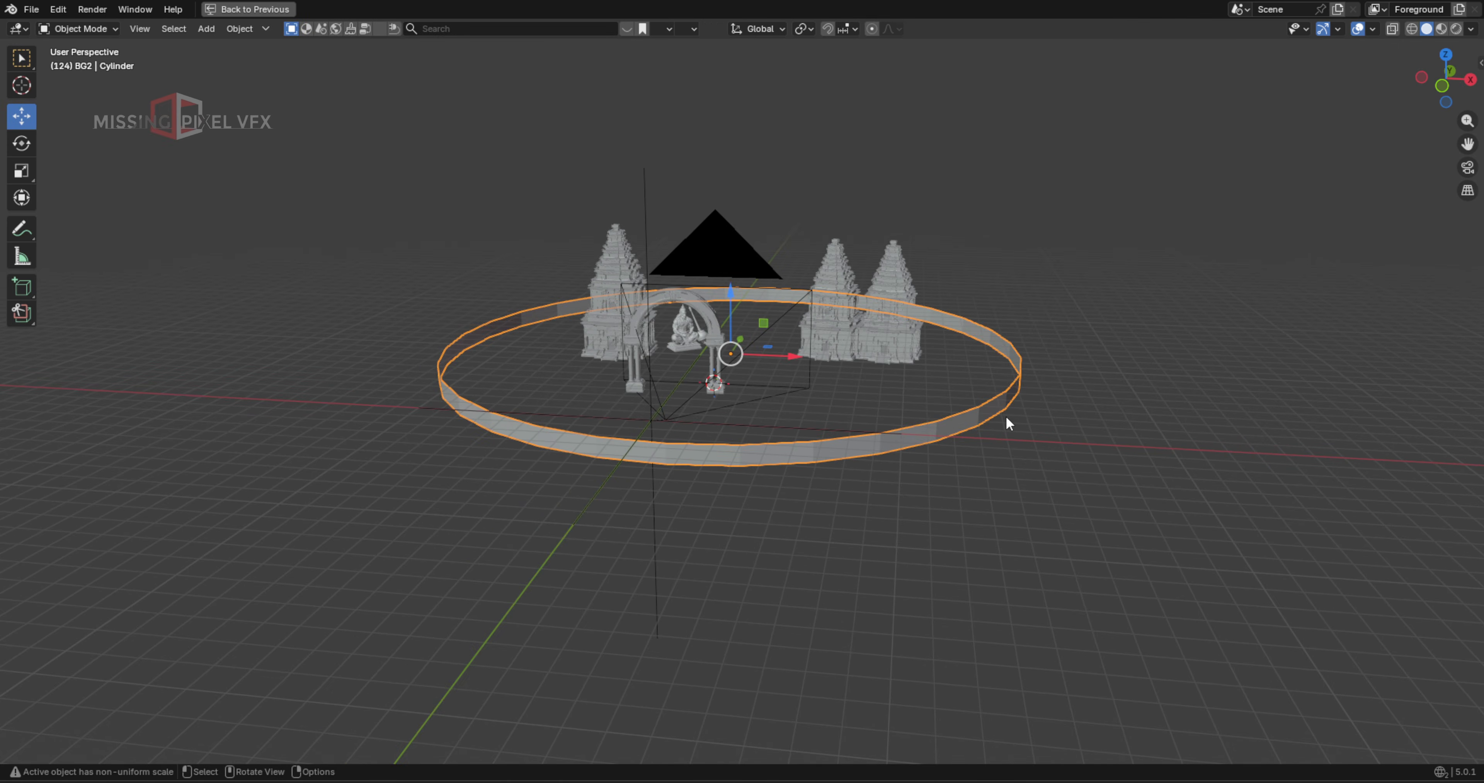
{"action": "key", "text": "Tab"}
Add a vertex group to the ring and assign the four selected faces to it at weight 1.000
{"action": "key", "text": "ctrl+space"}
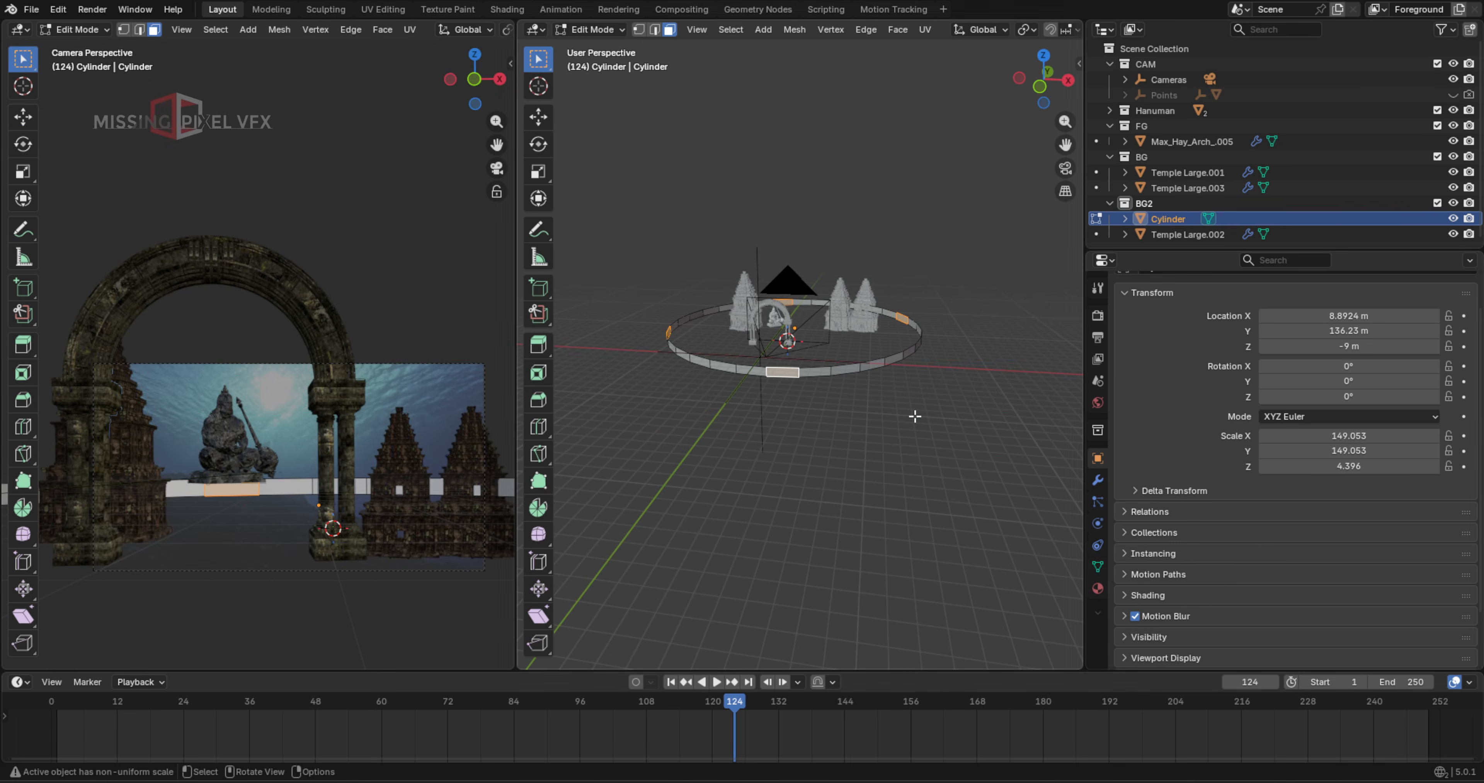
{"action": "left_click", "coordinate": [1096, 561]}
{"action": "left_click", "coordinate": [1463, 317]}
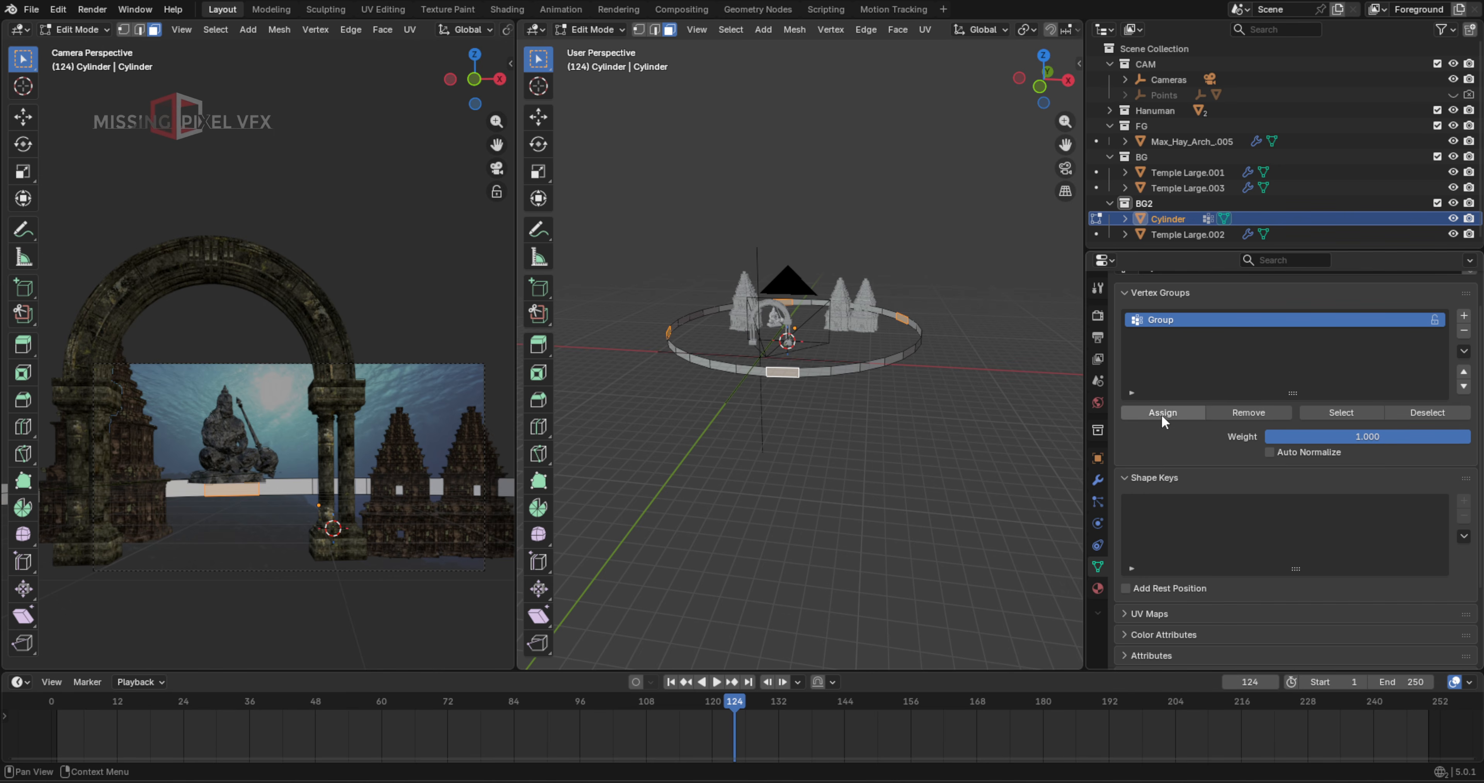
{"action": "key", "text": "Tab"}
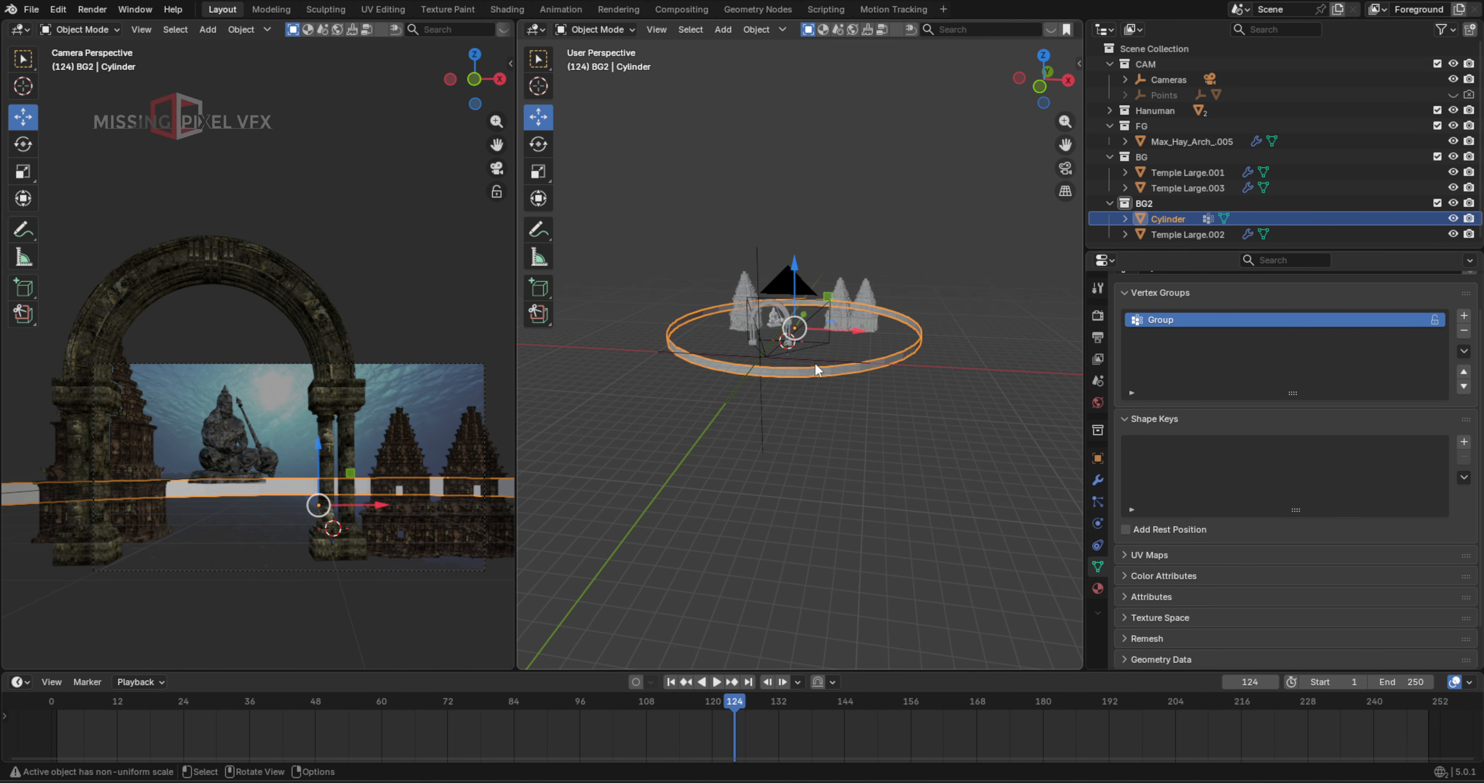
Add an emitter particle system to the cylinder ring and set its emission number to 500
{"action": "middle_click_drag", "start_coordinate": [815, 368], "coordinate": [777, 411], "text": "shift"}
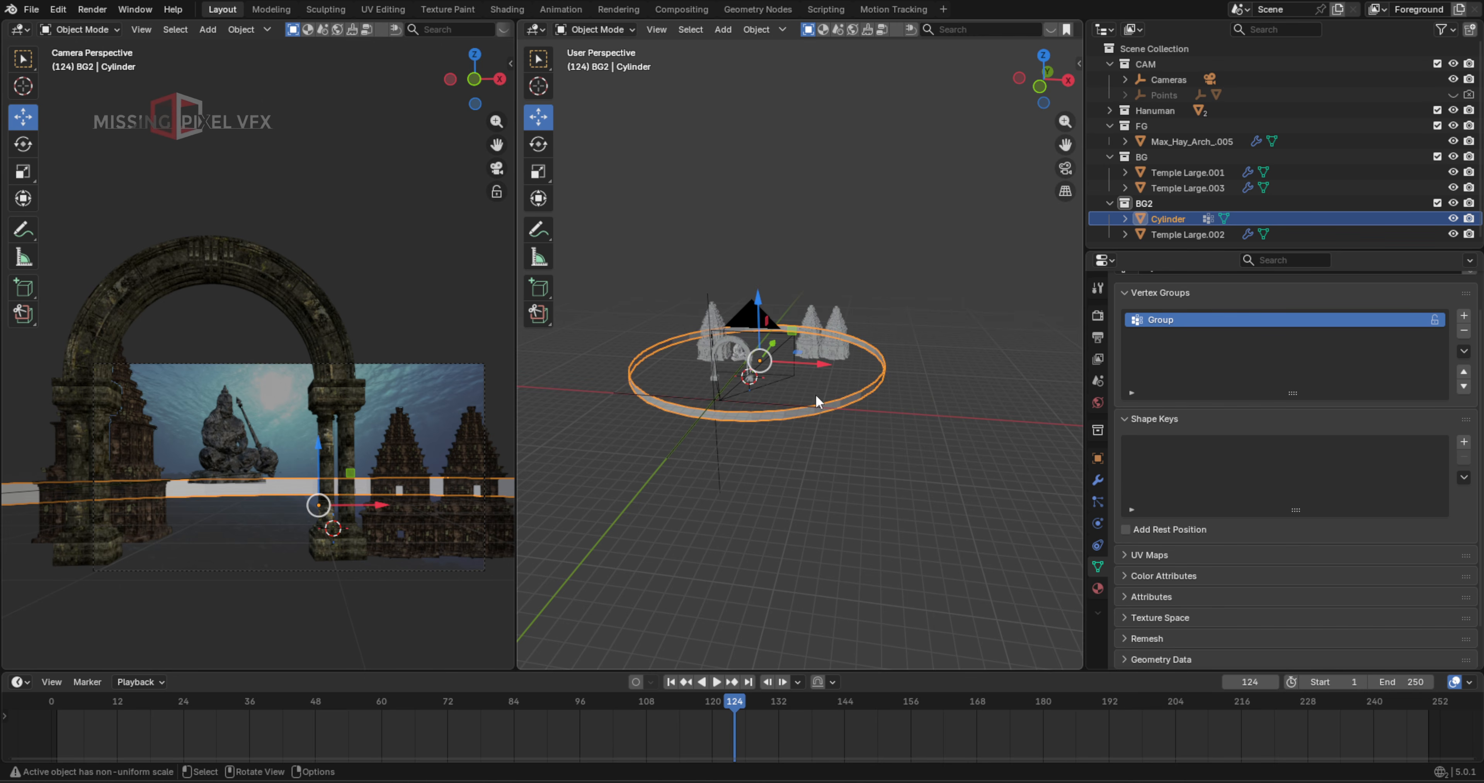
{"action": "left_click", "coordinate": [1097, 502]}
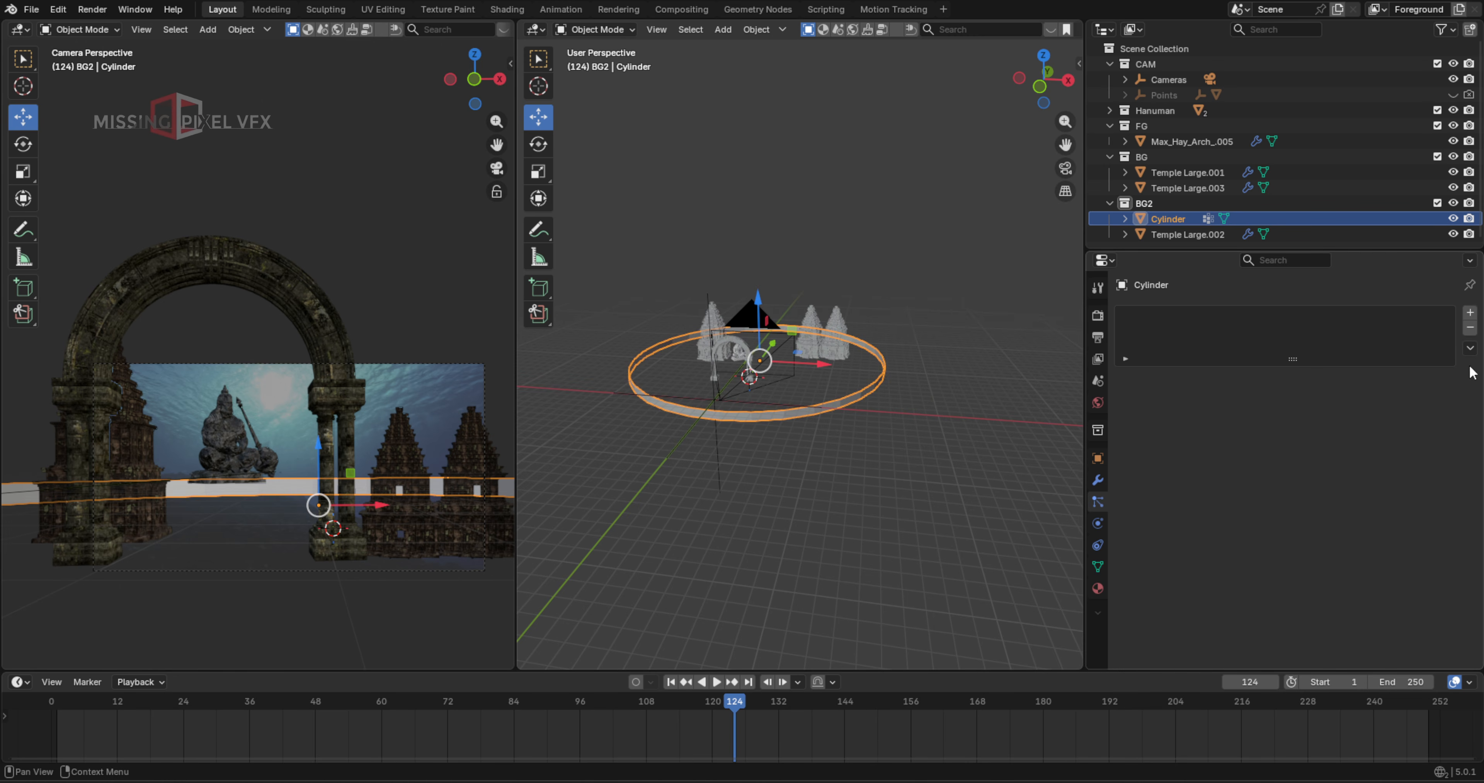
{"action": "left_click", "coordinate": [1470, 311]}
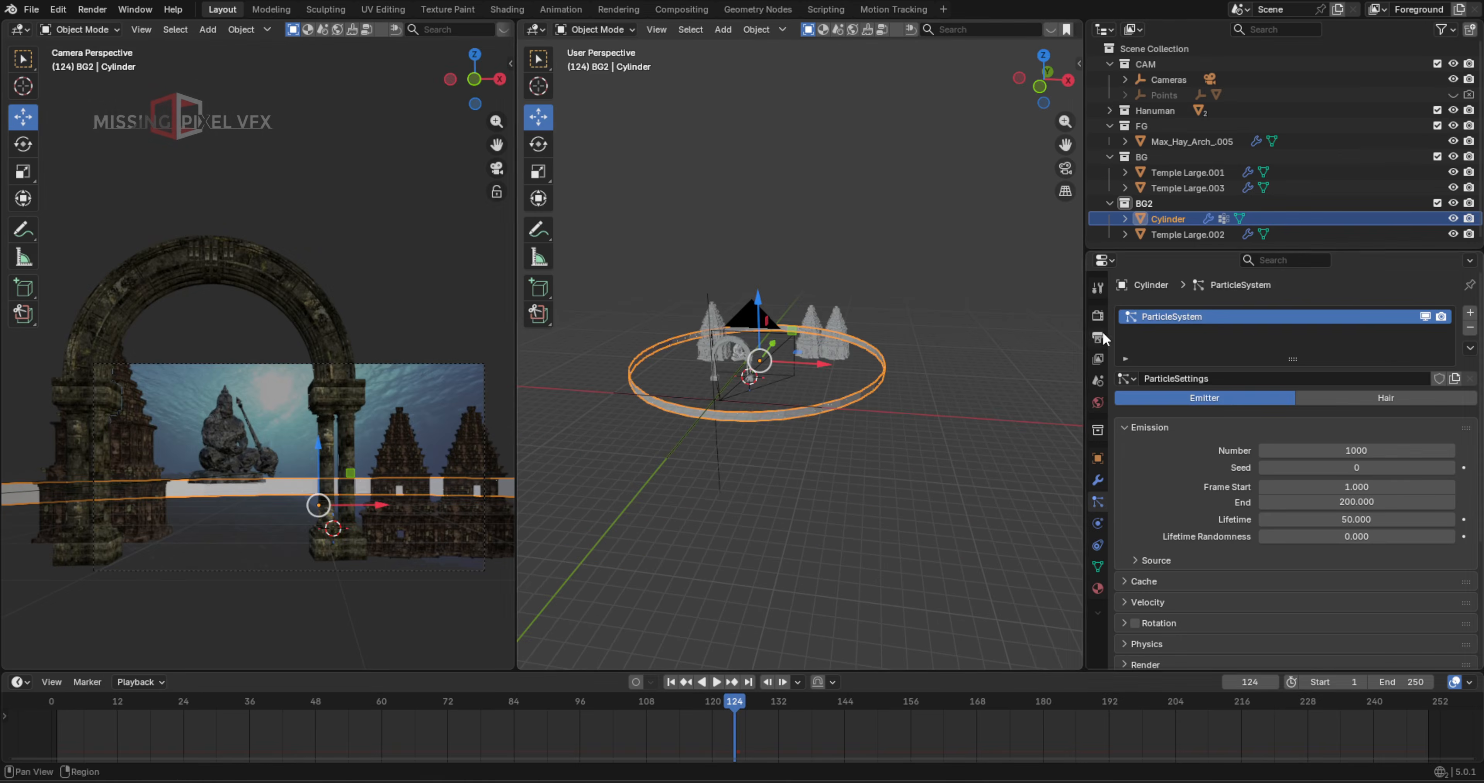
{"action": "left_click_drag", "start_coordinate": [516, 372], "coordinate": [265, 371]}
{"action": "scroll", "coordinate": [619, 401], "scroll_direction": "up", "scroll_amount": 2}
{"action": "middle_click_drag", "start_coordinate": [619, 401], "coordinate": [723, 390], "text": "shift"}
{"action": "left_click", "coordinate": [1353, 452]}
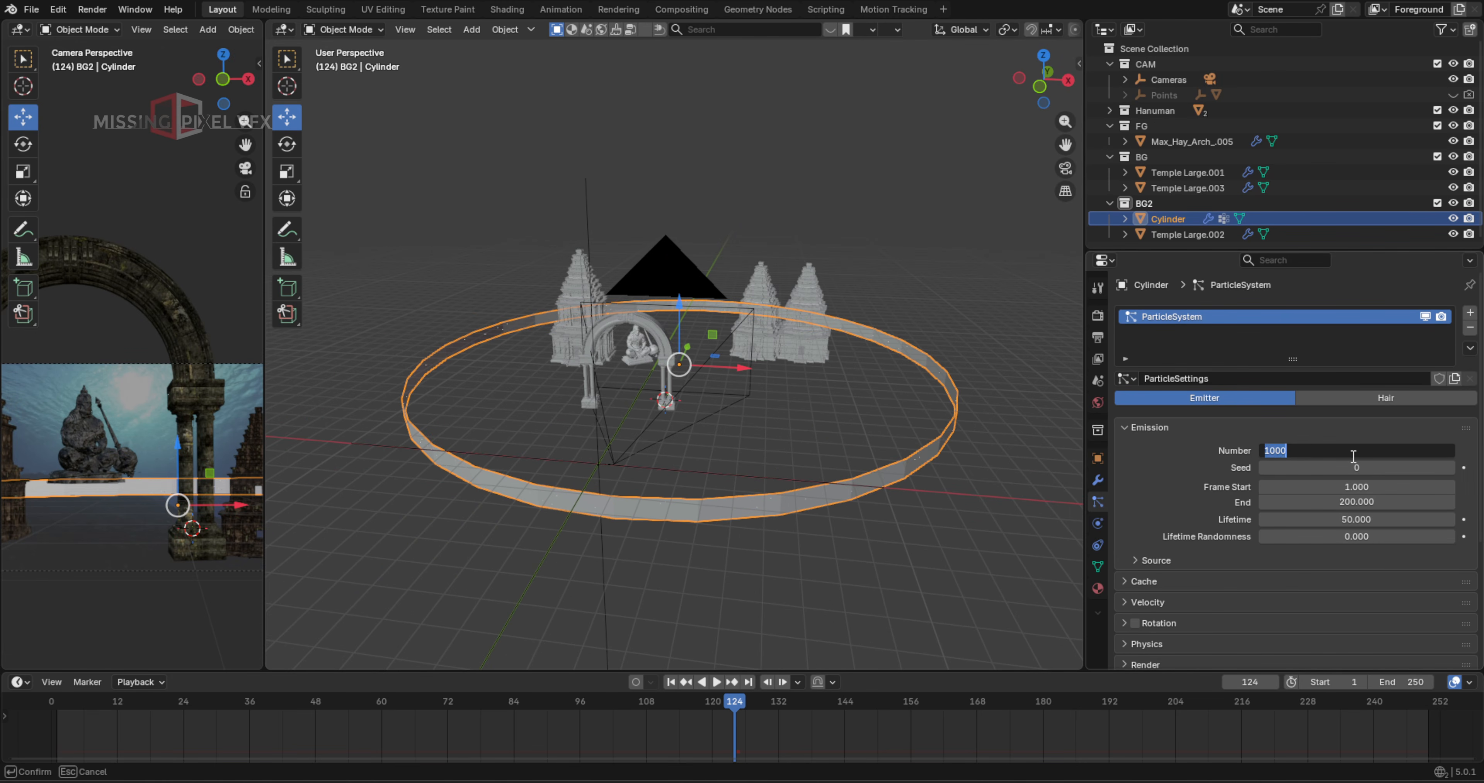
{"action": "key", "text": "Return"}
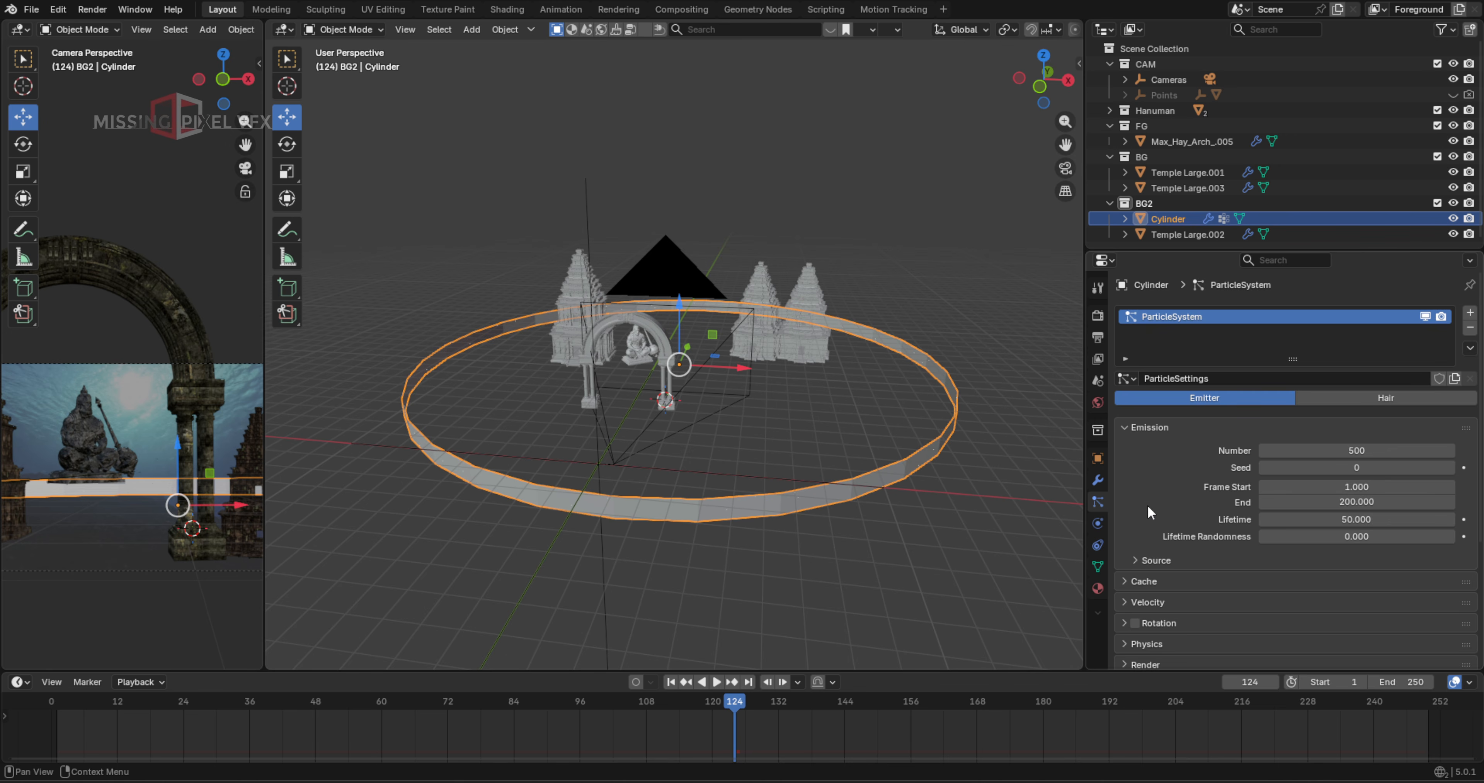
Limit the ring's particle emission by setting the density vertex group to Group
{"action": "scroll", "coordinate": [1146, 502], "scroll_direction": "down", "scroll_amount": 5}
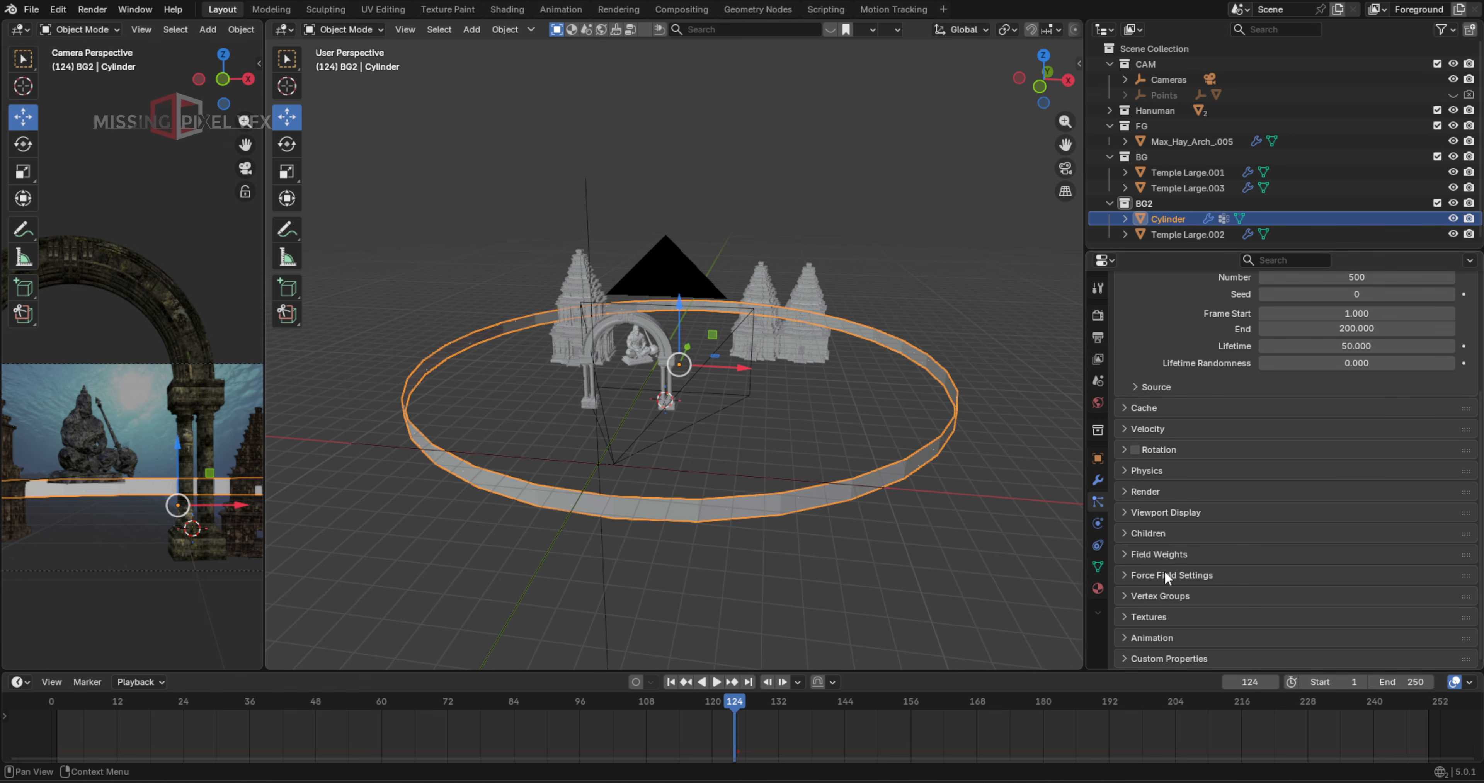
{"action": "left_click", "coordinate": [1164, 571]}
{"action": "left_click", "coordinate": [1164, 570]}
{"action": "left_click", "coordinate": [1172, 555]}
{"action": "left_click", "coordinate": [1166, 550]}
{"action": "left_click", "coordinate": [1169, 595]}
{"action": "scroll", "coordinate": [1235, 507], "scroll_direction": "down", "scroll_amount": 4}
{"action": "left_click", "coordinate": [1296, 473]}
{"action": "left_click", "coordinate": [1302, 498]}
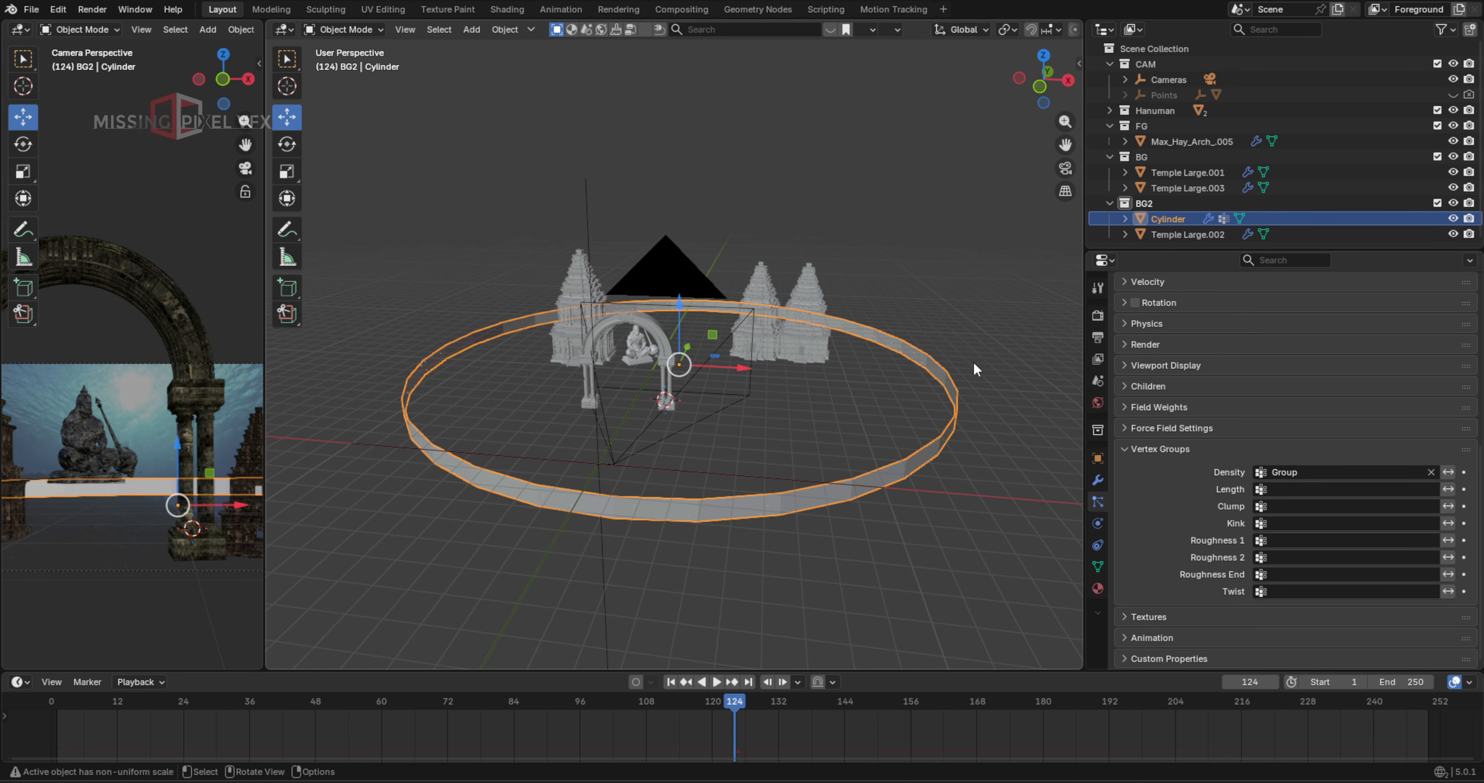
Play the animation from frame 1 to preview the particles emitted by the ring, and stop playback
{"action": "left_click", "coordinate": [670, 682]}
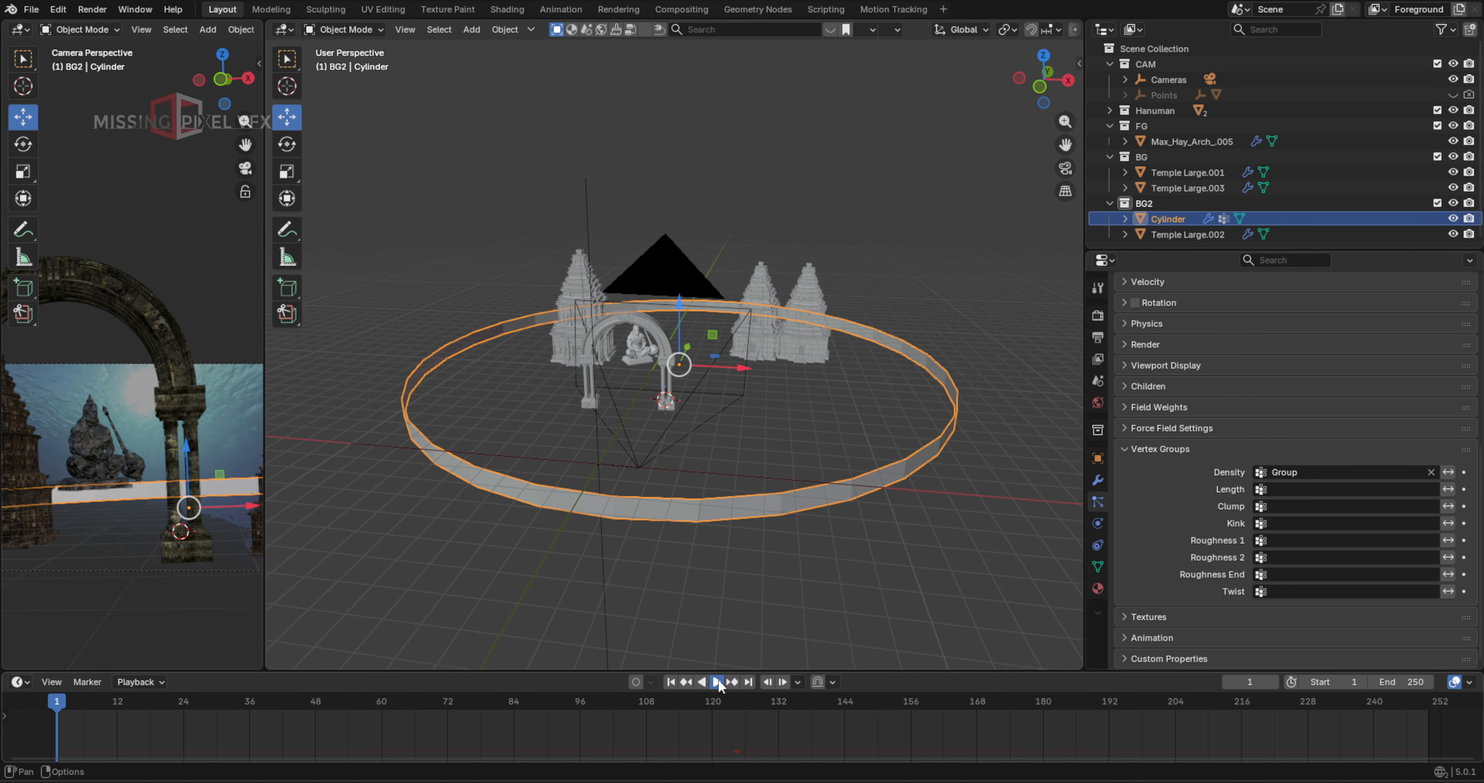
{"action": "left_click", "coordinate": [717, 682]}
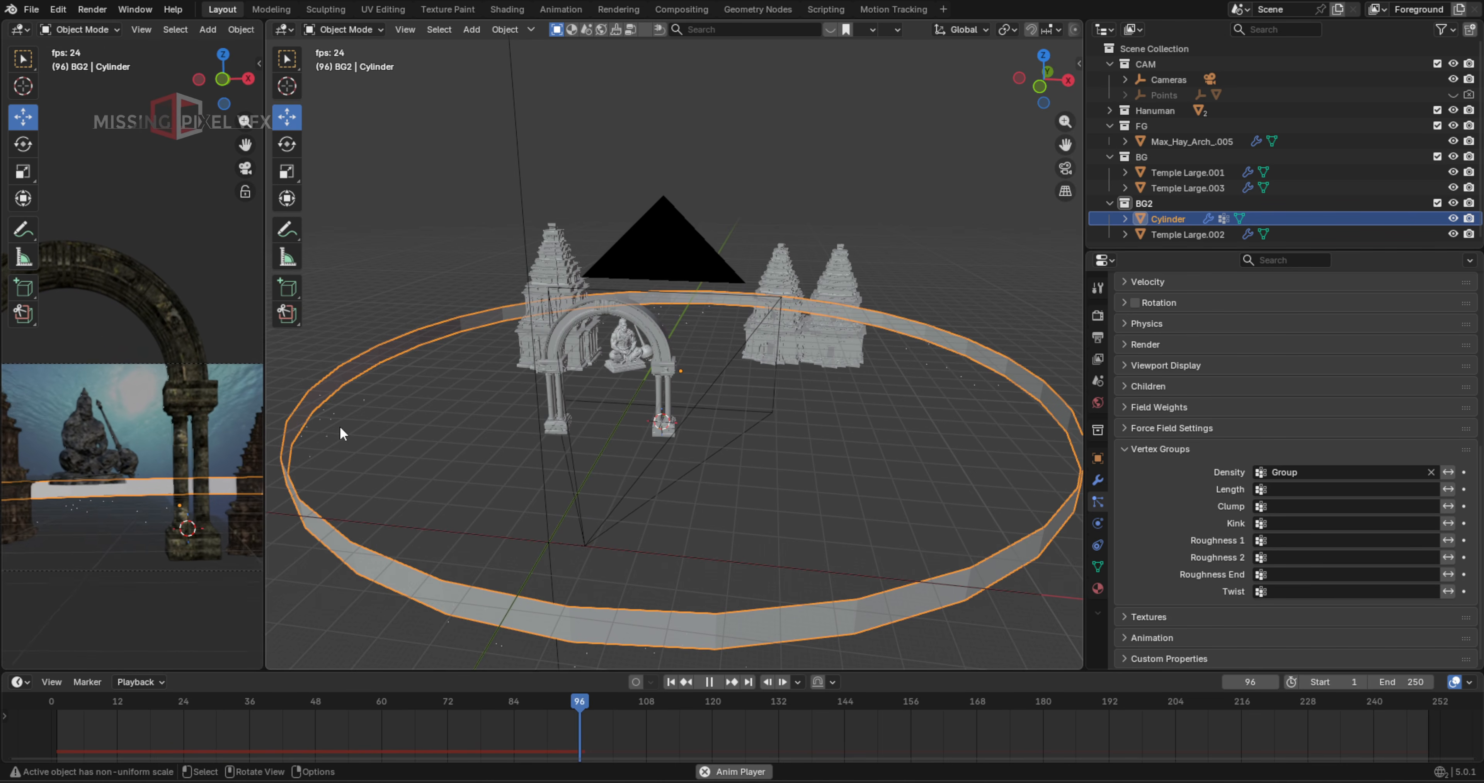
{"action": "key", "text": "space"}
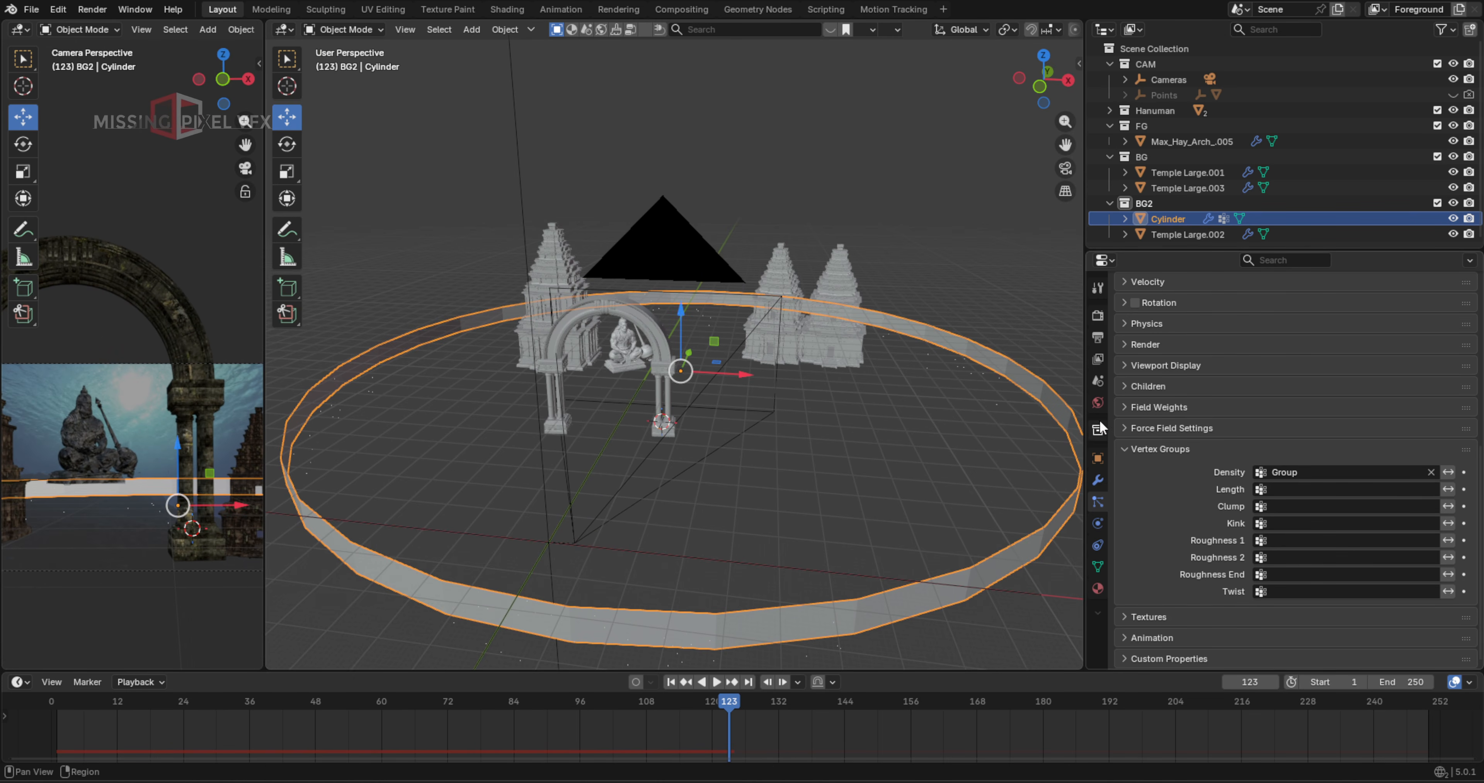
Set the scene's Z gravity to 5 m/s²
{"action": "left_click", "coordinate": [1097, 381]}
{"action": "left_click", "coordinate": [1123, 448]}
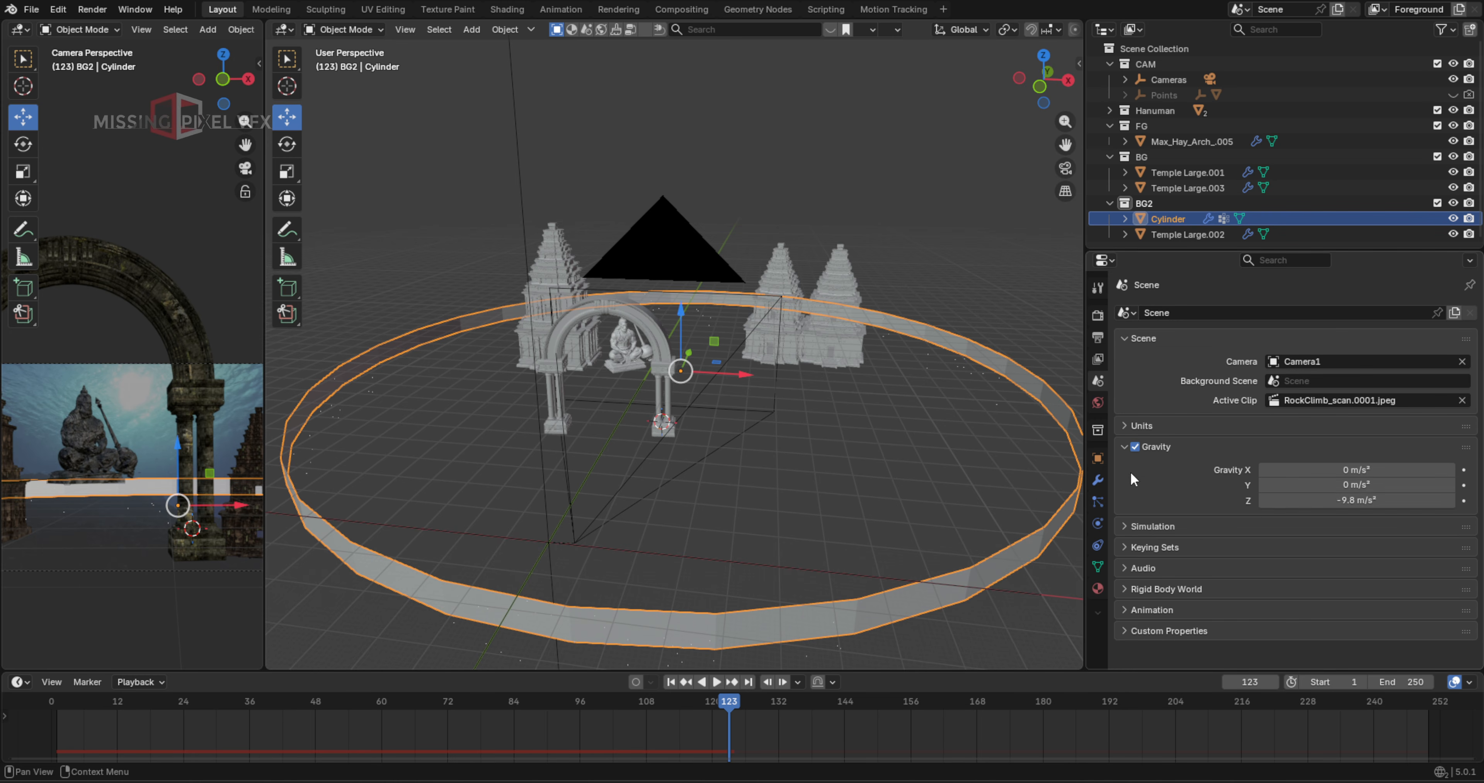
{"action": "left_click", "coordinate": [1294, 500]}
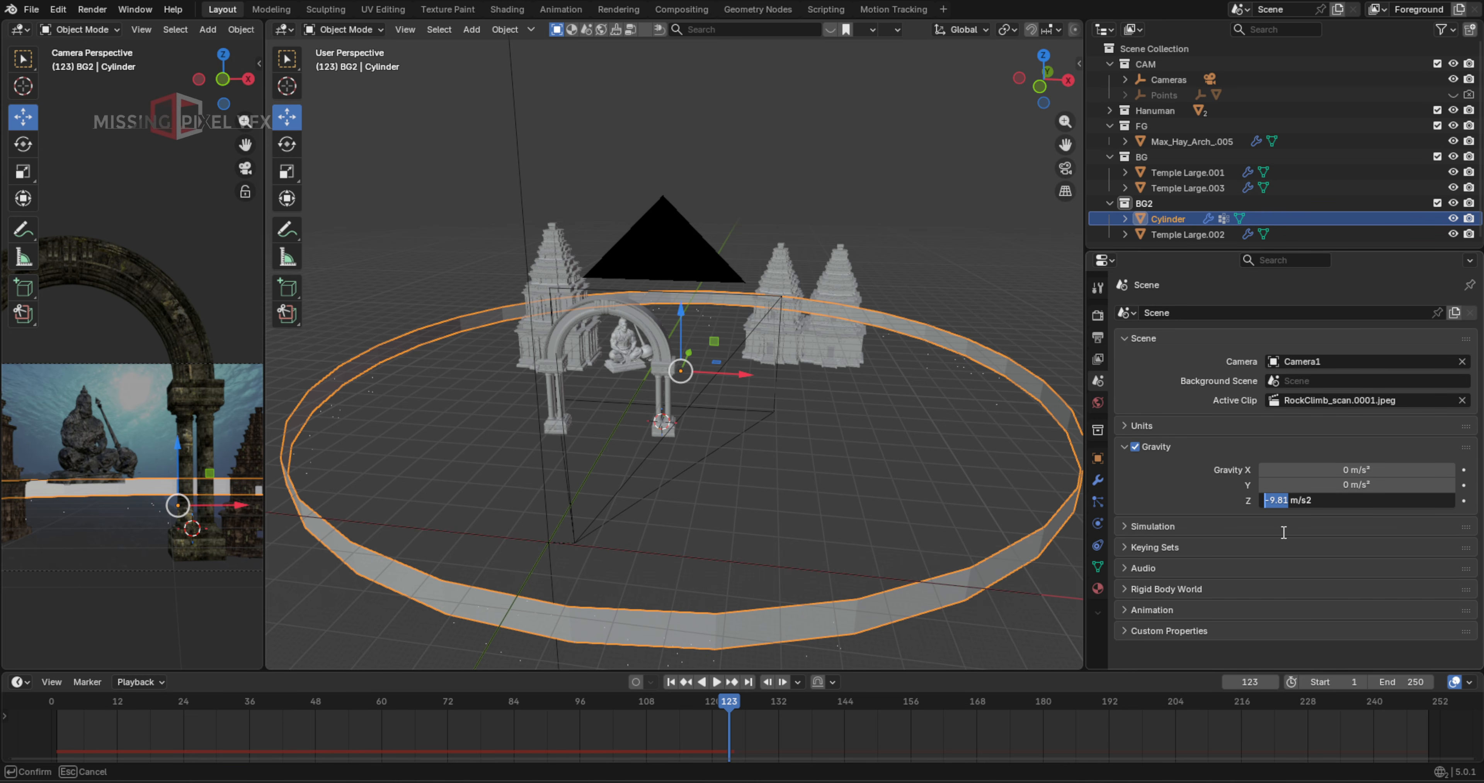
{"action": "type", "text": "5"}
{"action": "key", "text": "Return"}
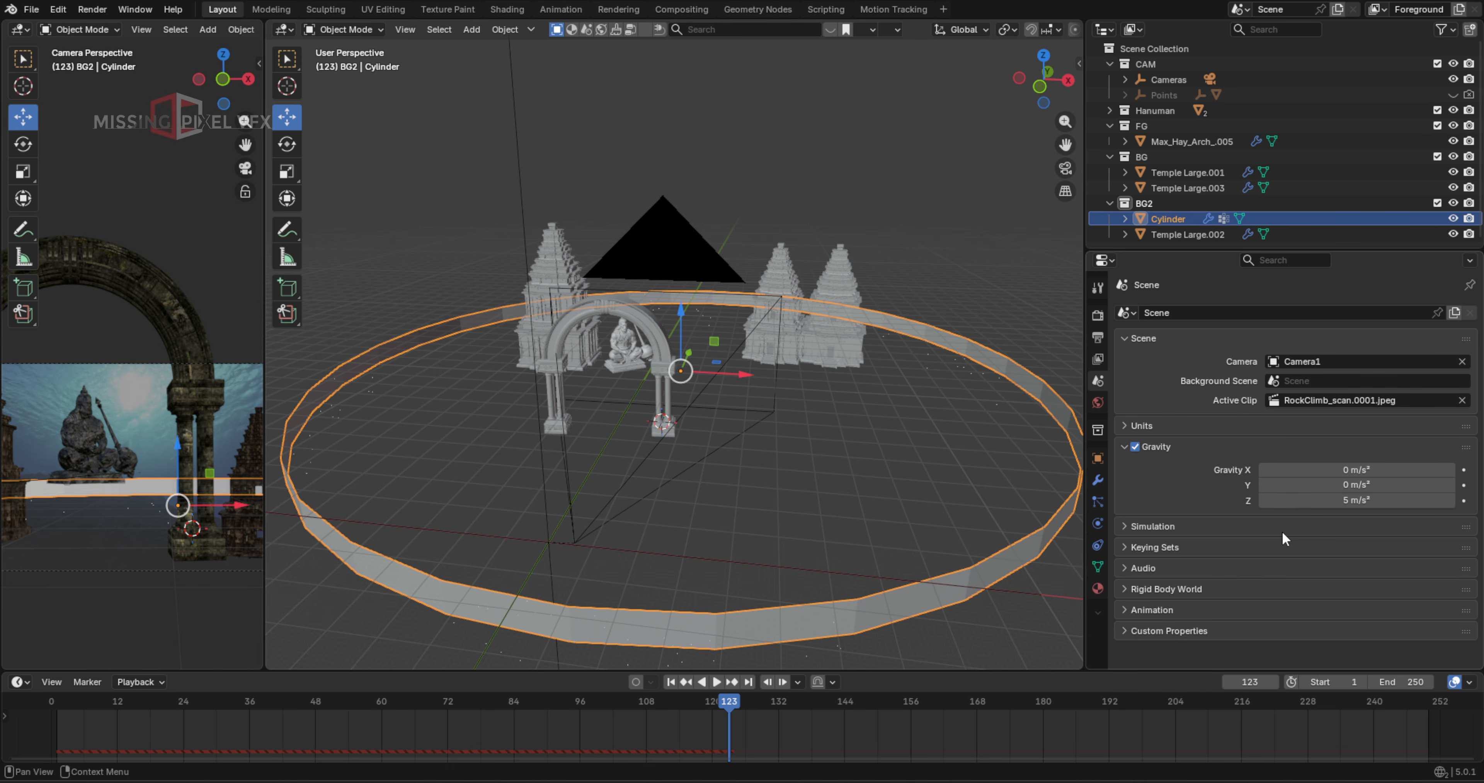
Replay the animation from the first frame to check how the particles move under the changed gravity
{"action": "left_click", "coordinate": [671, 682]}
{"action": "left_click", "coordinate": [716, 683]}
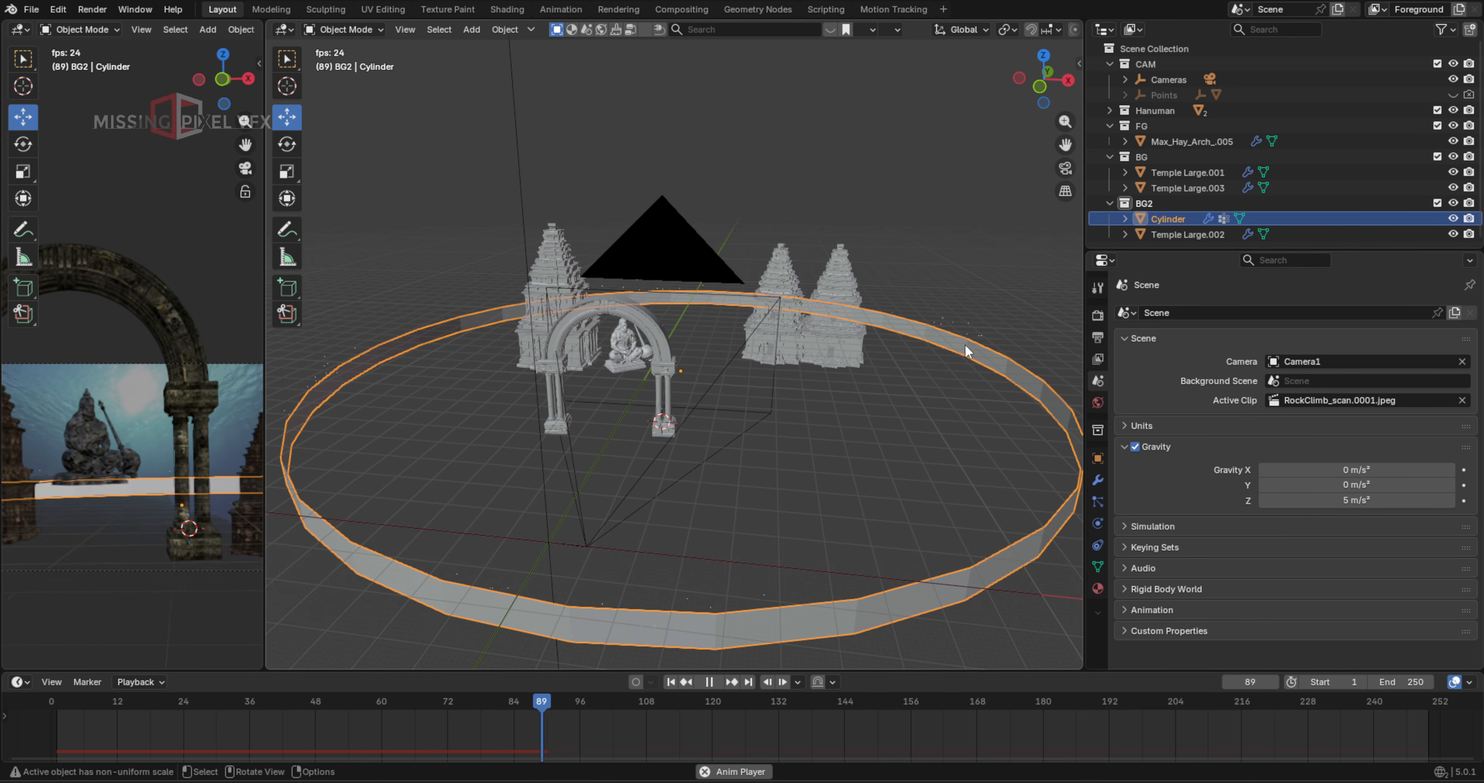
{"action": "key", "text": "space"}
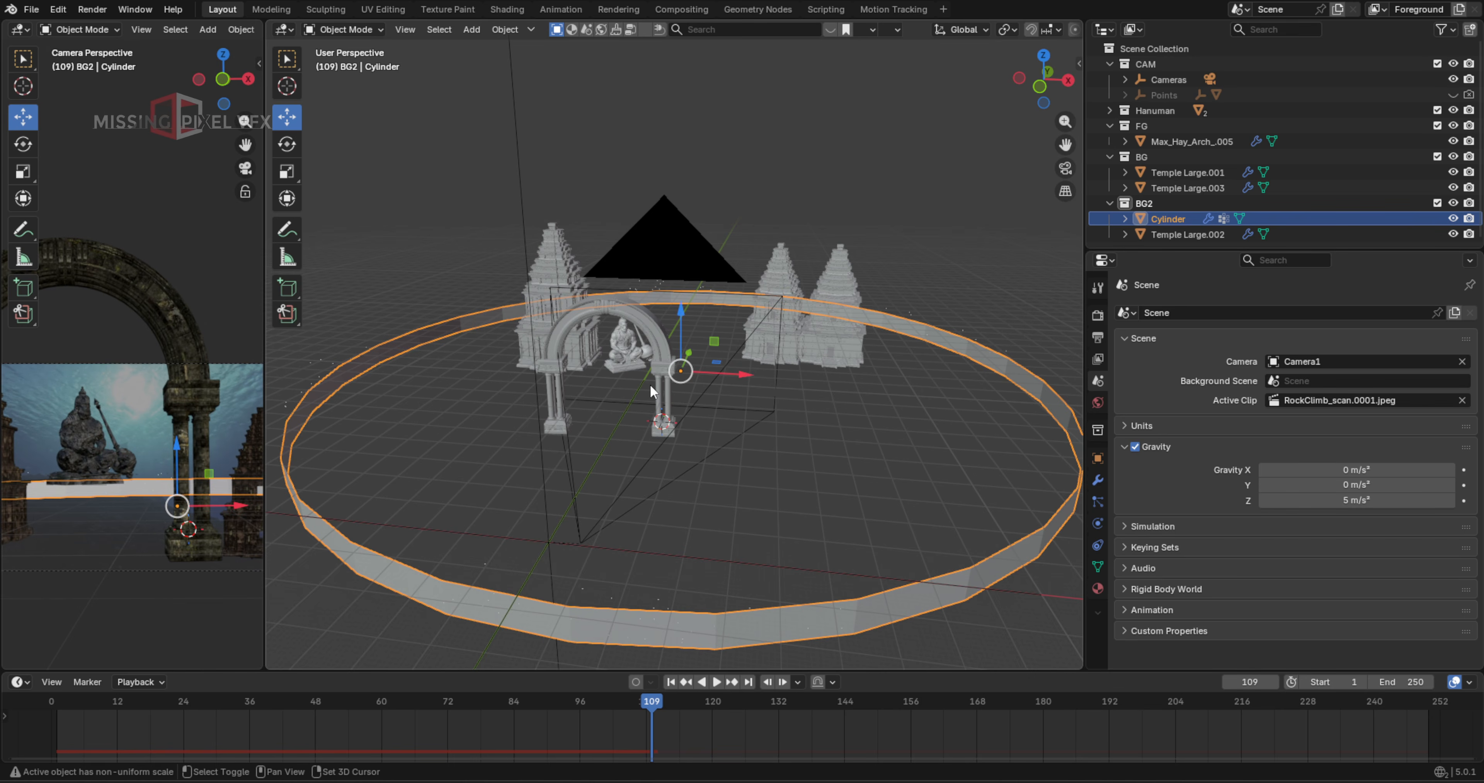
Add a Force type force field to the scene and scale it up well beyond its default size
{"action": "middle_click_drag", "start_coordinate": [651, 391], "coordinate": [662, 444]}
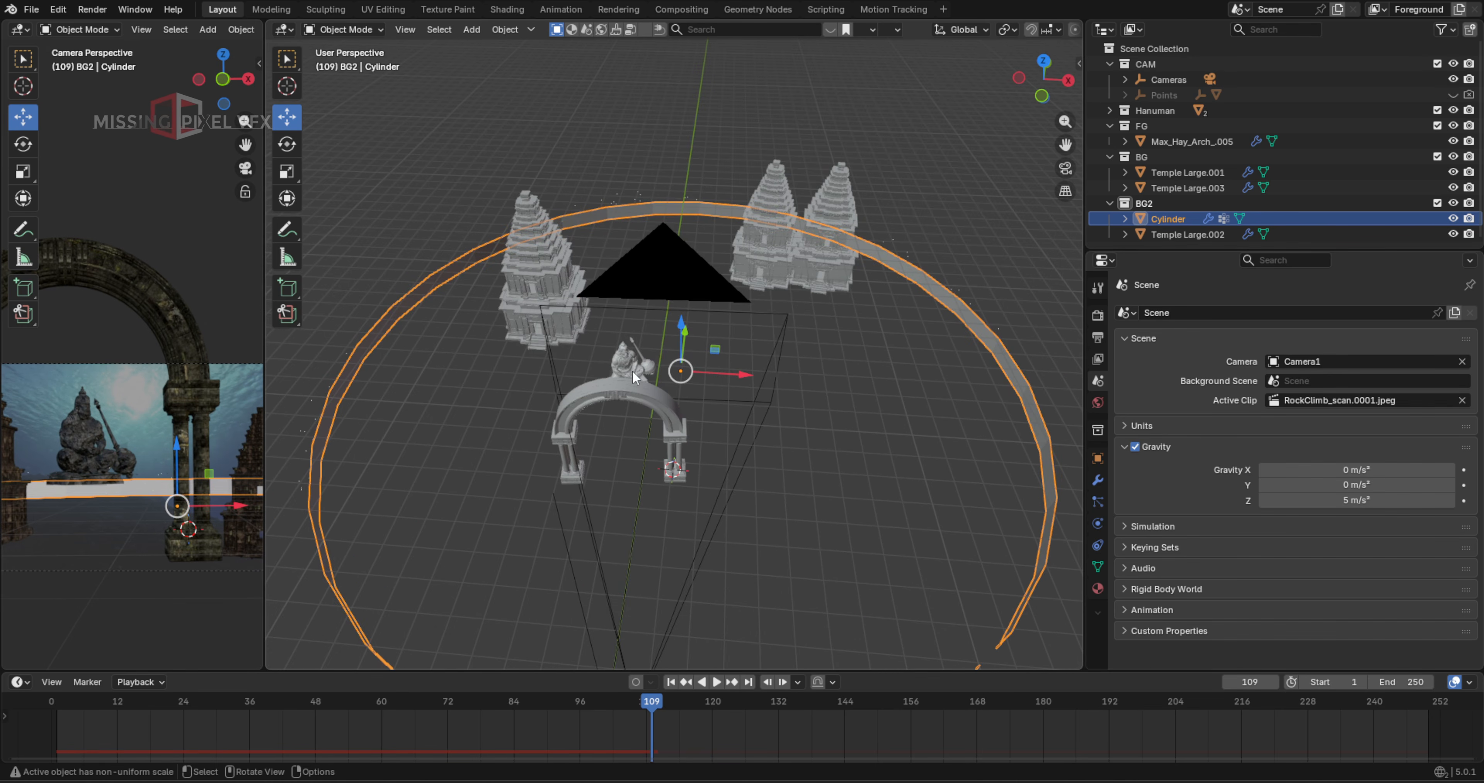
{"action": "key", "text": "shift+a"}
{"action": "mouse_move", "coordinate": [572, 650]}
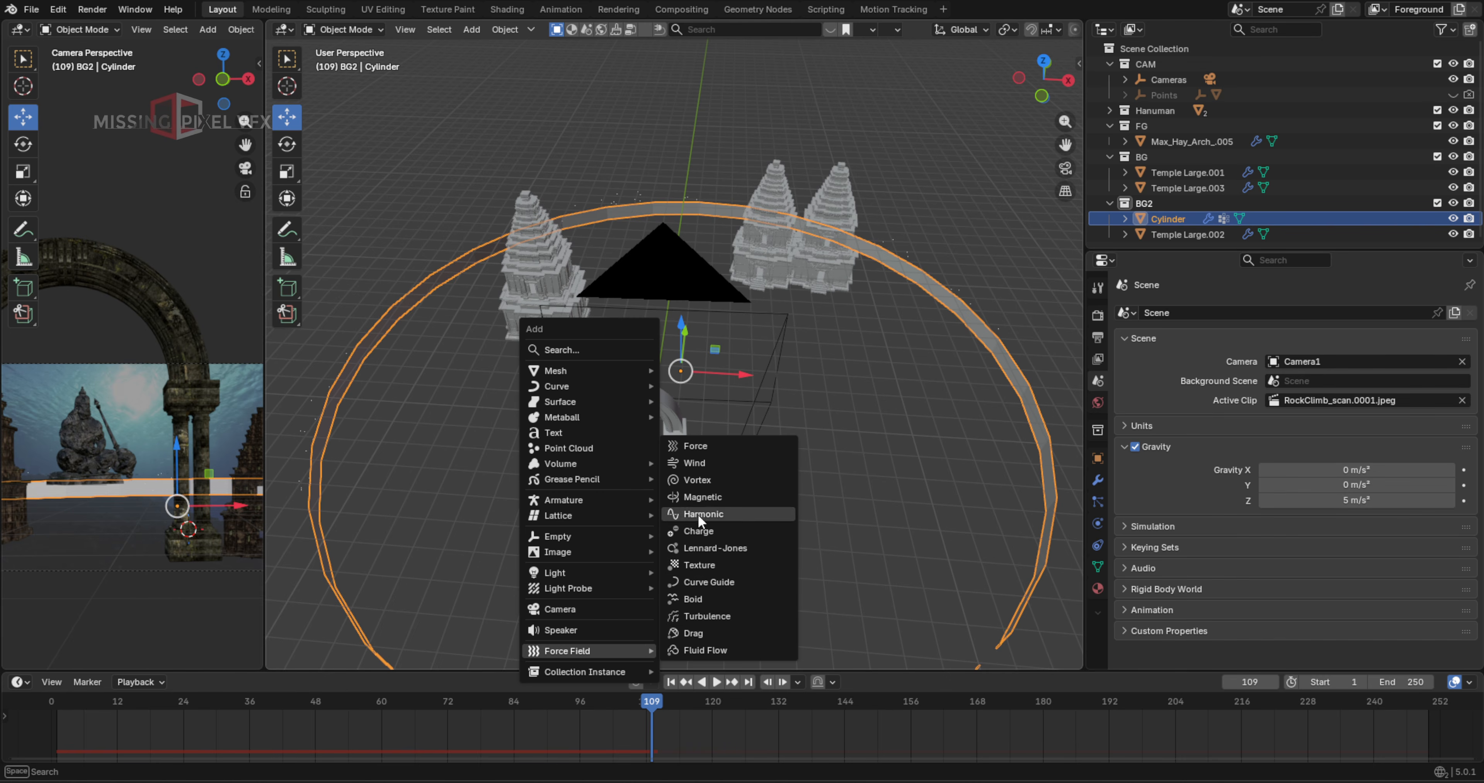
{"action": "left_click", "coordinate": [695, 446]}
{"action": "key", "text": "s"}
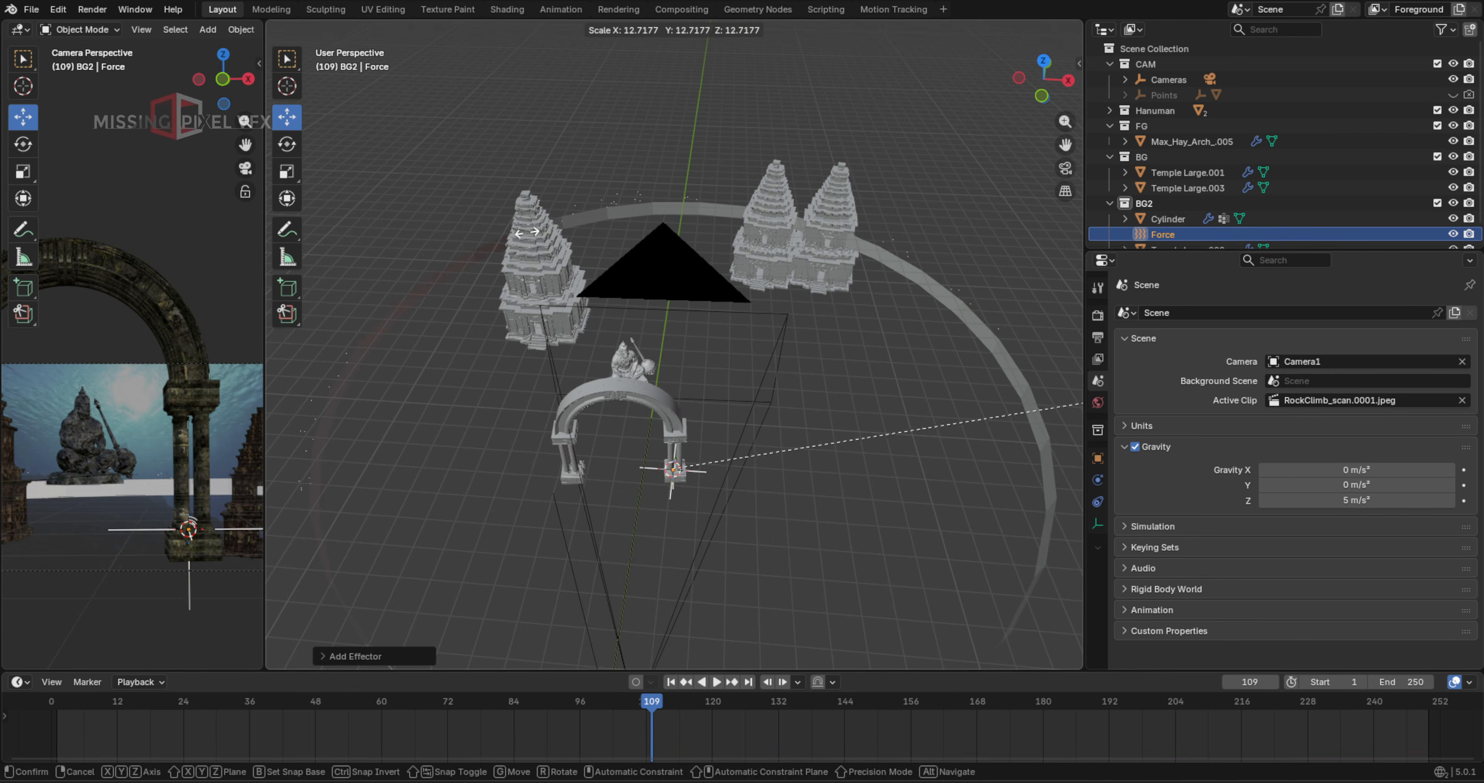
{"action": "left_click", "coordinate": [527, 232]}
Move the force field from the arch's pillar to the statue and raise it to the statue's base
{"action": "middle_click_drag", "start_coordinate": [818, 322], "coordinate": [706, 436]}
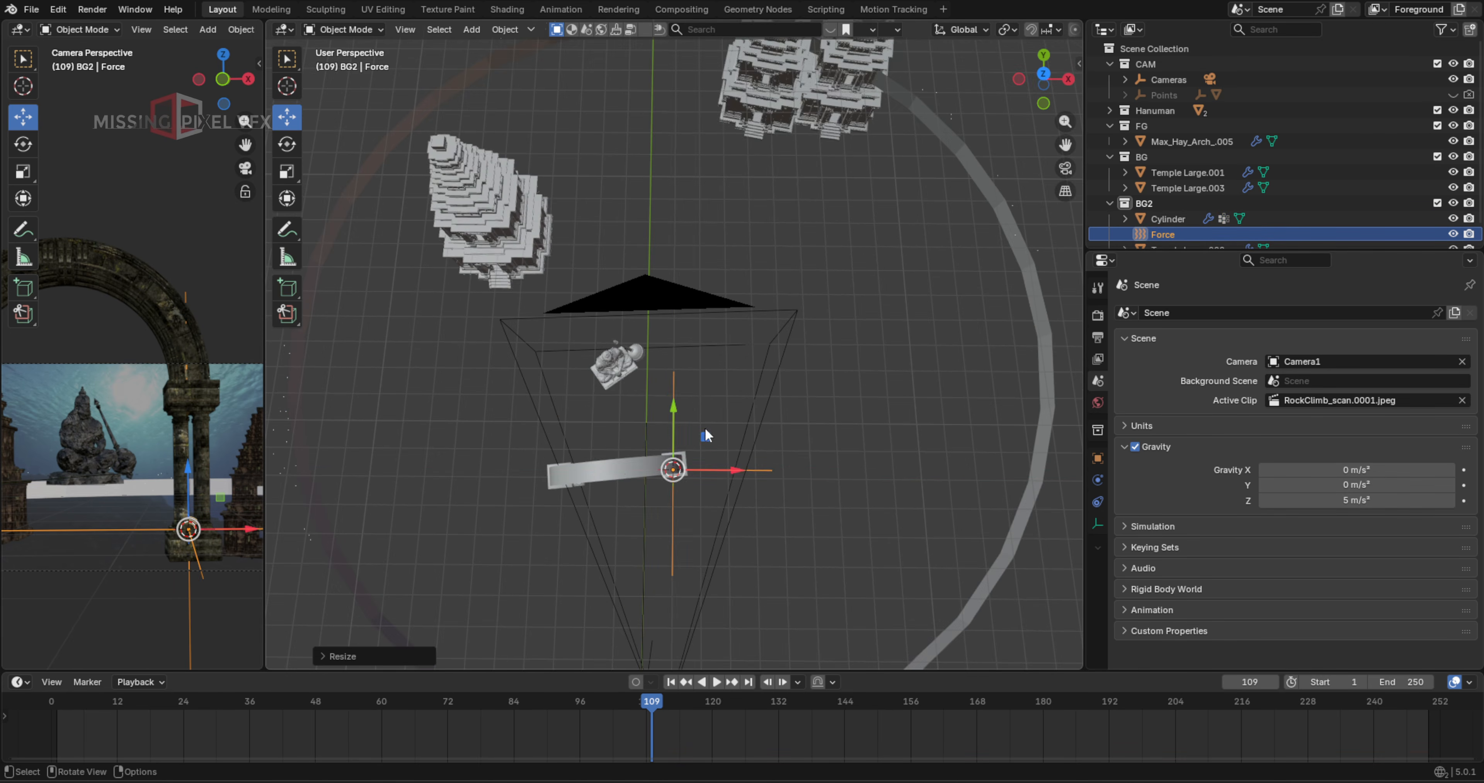
{"action": "key", "text": "g"}
{"action": "left_click", "coordinate": [655, 365]}
{"action": "middle_click_drag", "start_coordinate": [655, 365], "coordinate": [649, 292]}
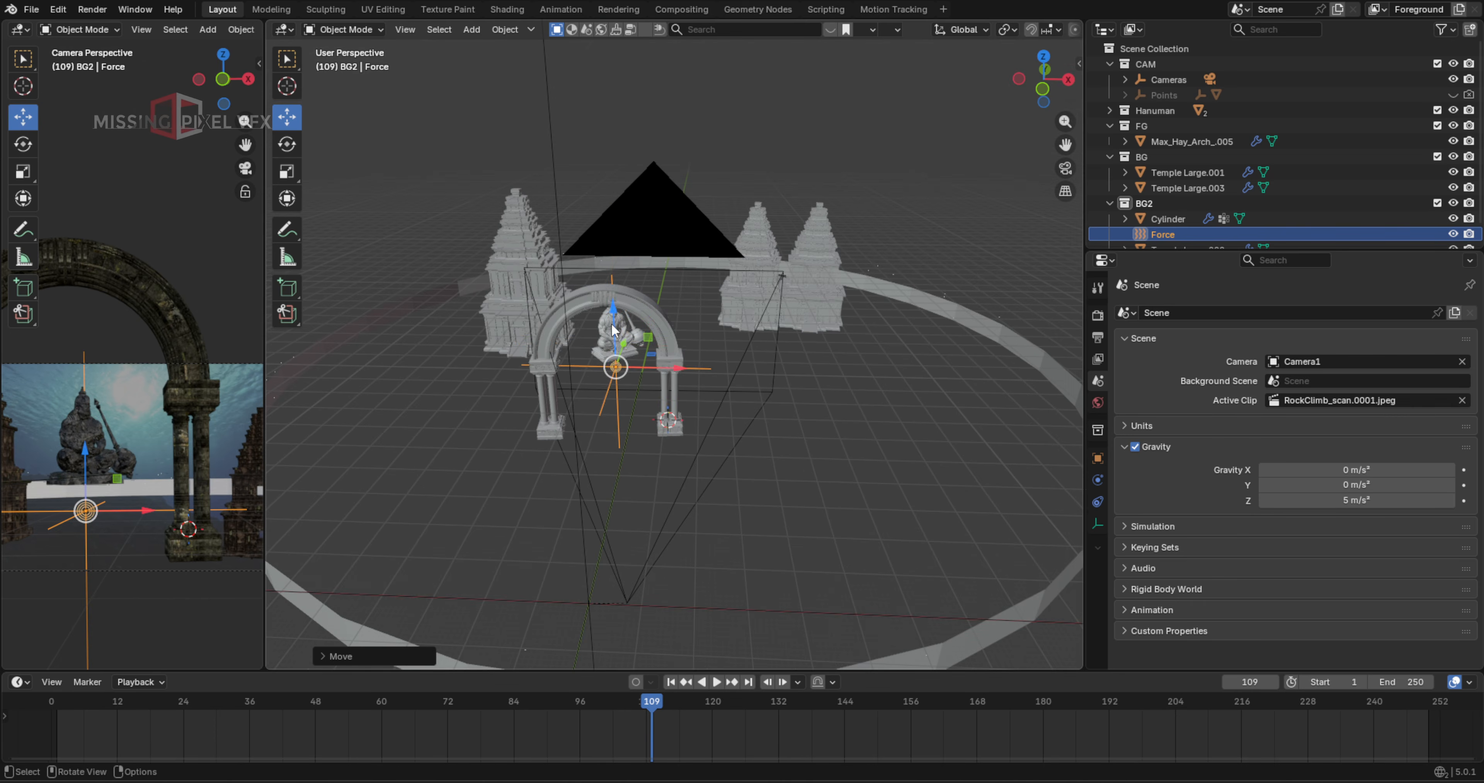
{"action": "left_click_drag", "start_coordinate": [614, 330], "coordinate": [613, 307]}
Set the force field's strength to -500 and its noise amount to 1
{"action": "left_click", "coordinate": [1097, 502]}
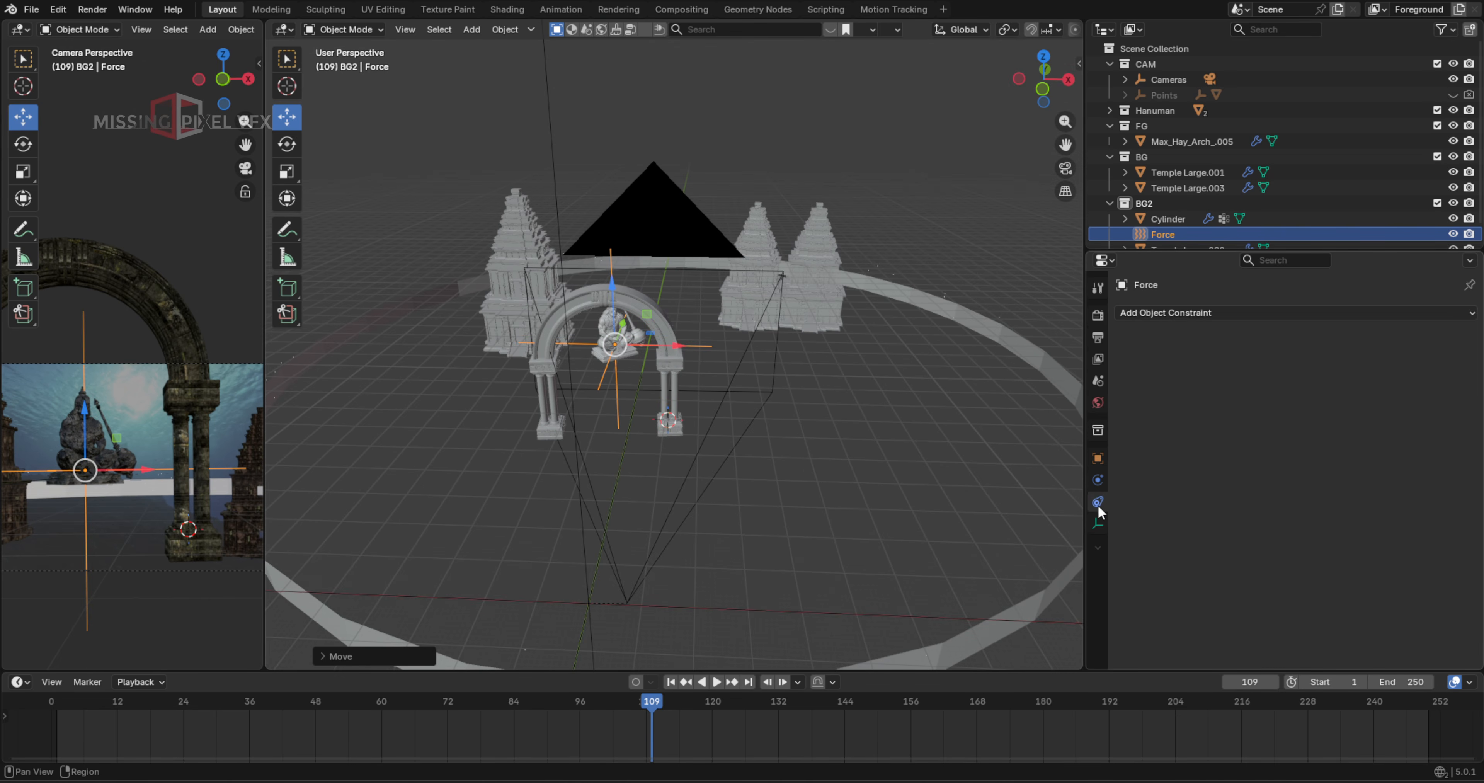
{"action": "left_click", "coordinate": [1097, 481]}
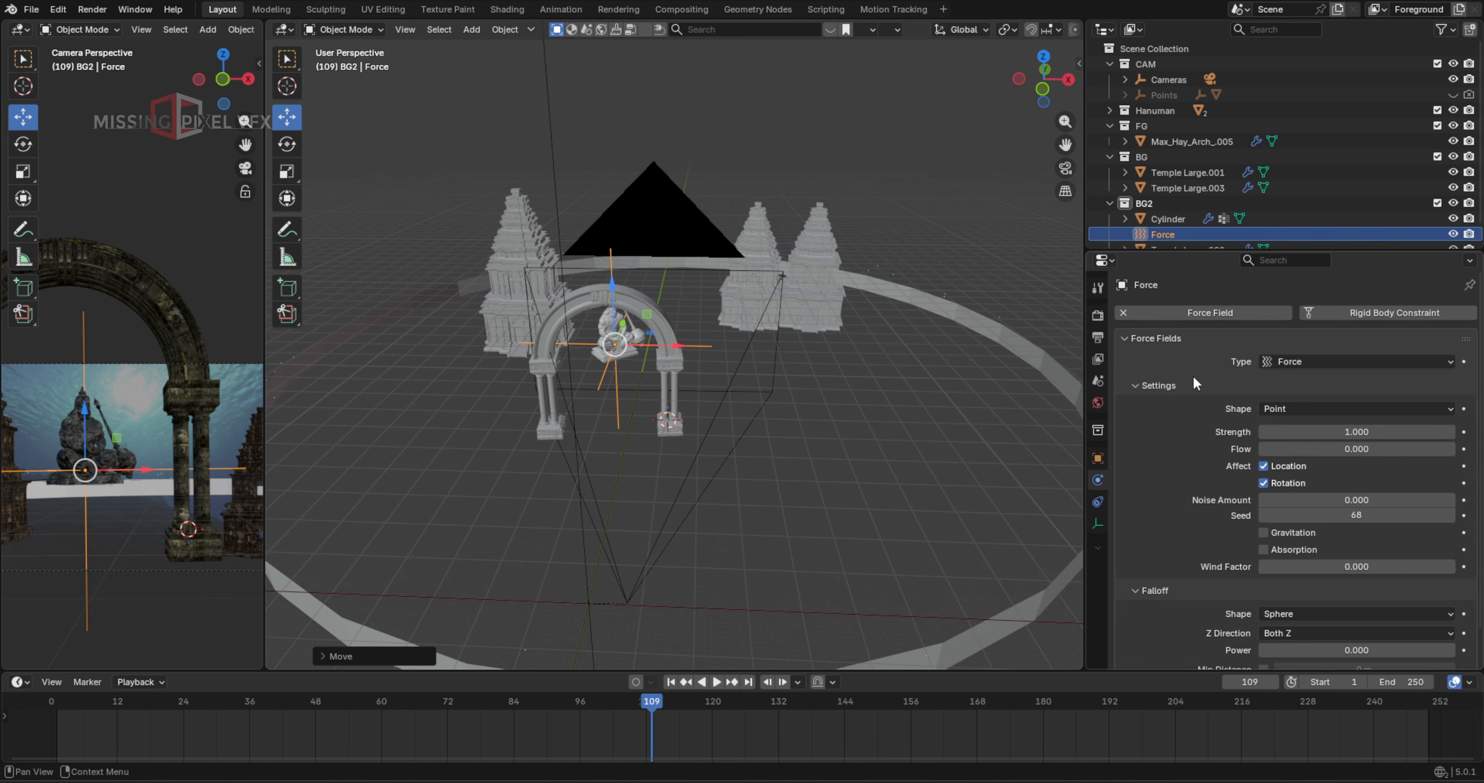
{"action": "left_click", "coordinate": [1354, 432]}
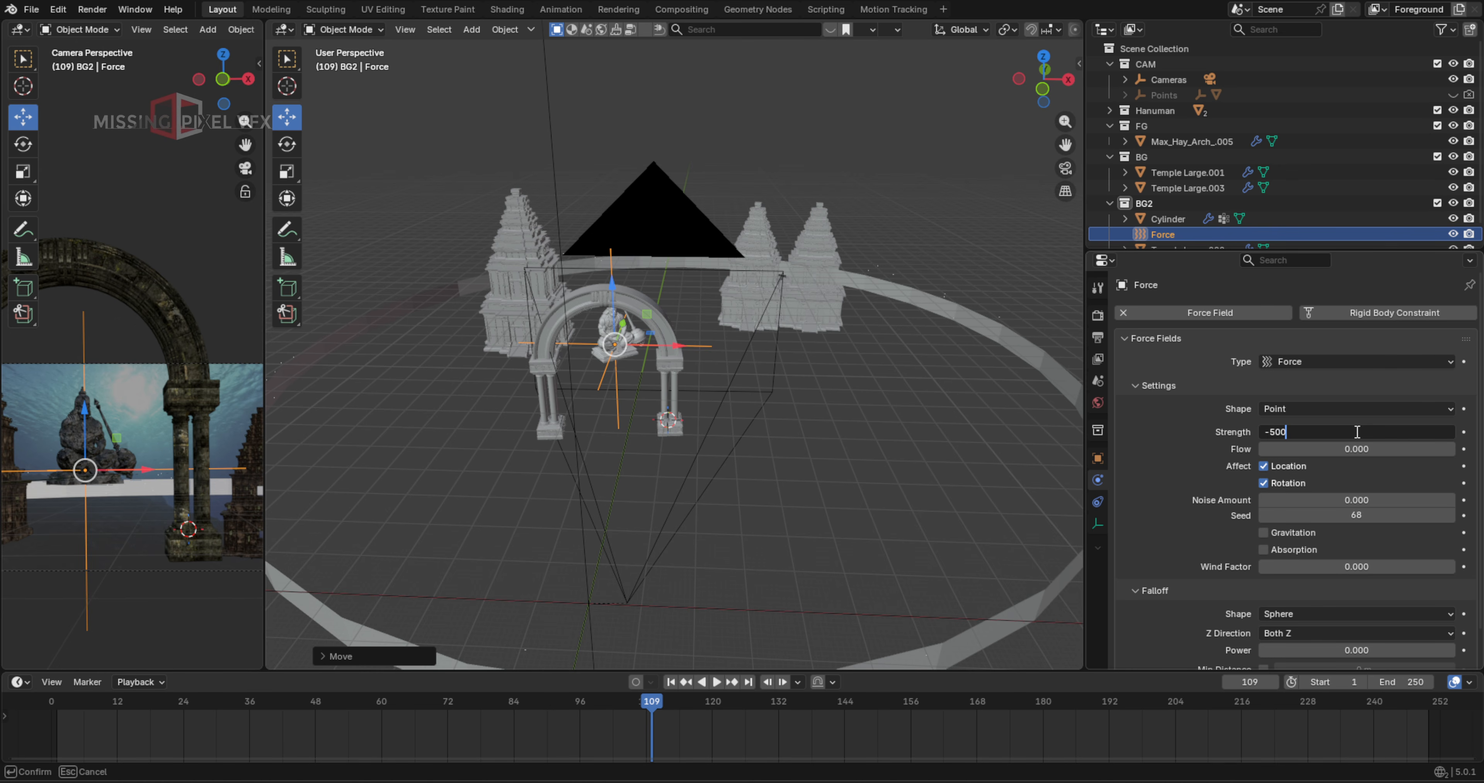
{"action": "key", "text": "Return"}
{"action": "left_click", "coordinate": [1305, 501]}
{"action": "type", "text": "1"}
{"action": "key", "text": "Return"}
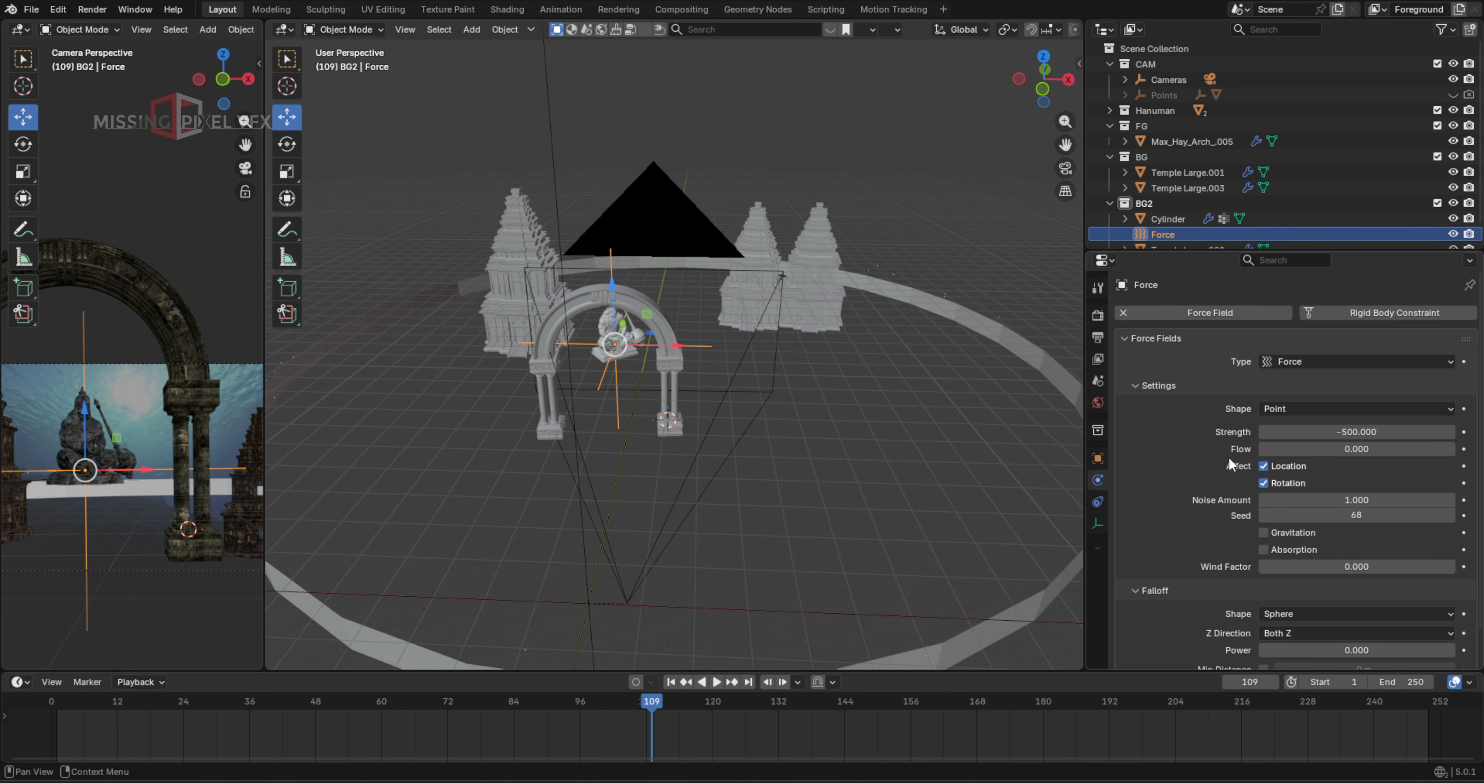
Play the animation from the first frame and examine the particles' motion around the statue, also through the scene camera
{"action": "left_click", "coordinate": [671, 681]}
{"action": "left_click", "coordinate": [716, 682]}
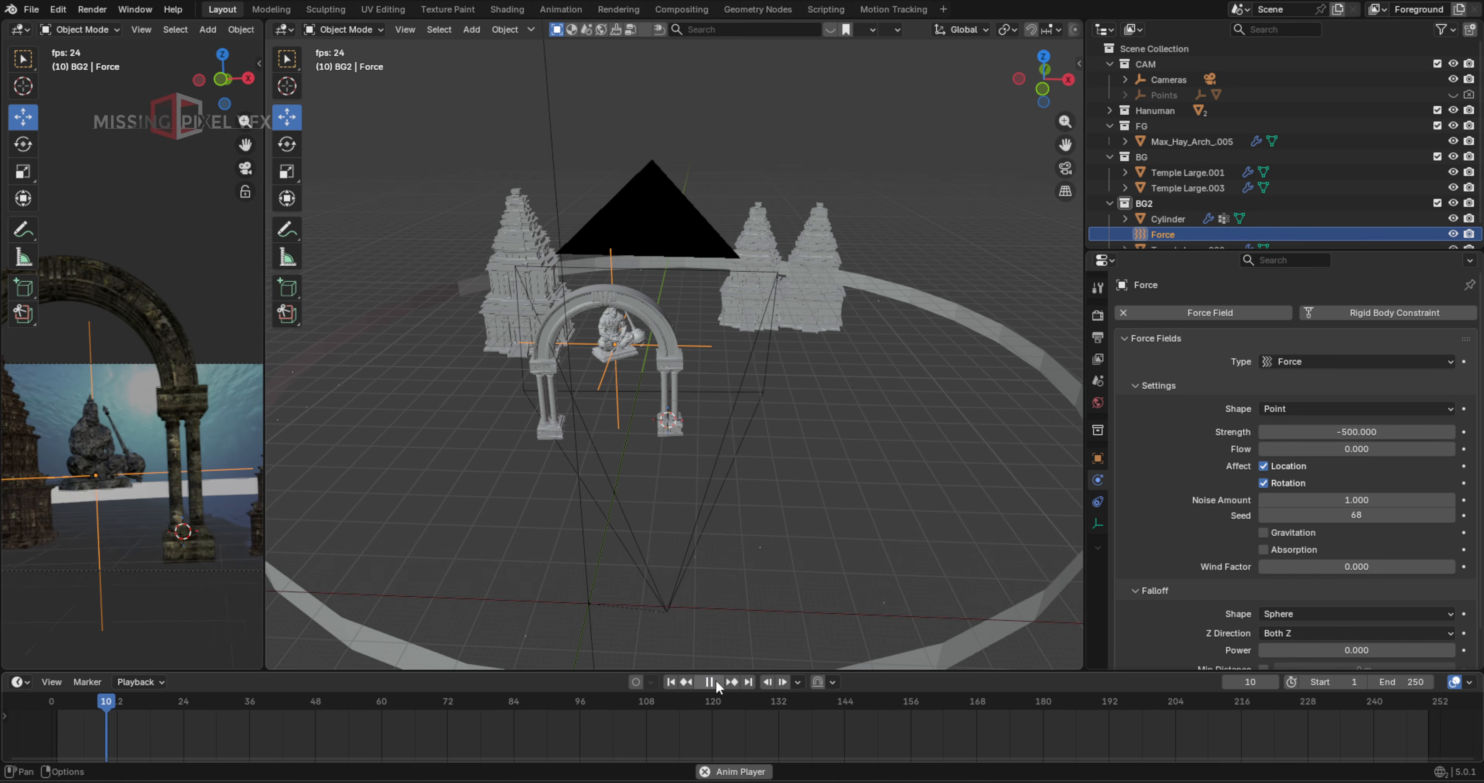
{"action": "scroll", "coordinate": [657, 328], "scroll_direction": "up", "scroll_amount": 3}
{"action": "scroll", "coordinate": [652, 326], "scroll_direction": "down", "scroll_amount": 3}
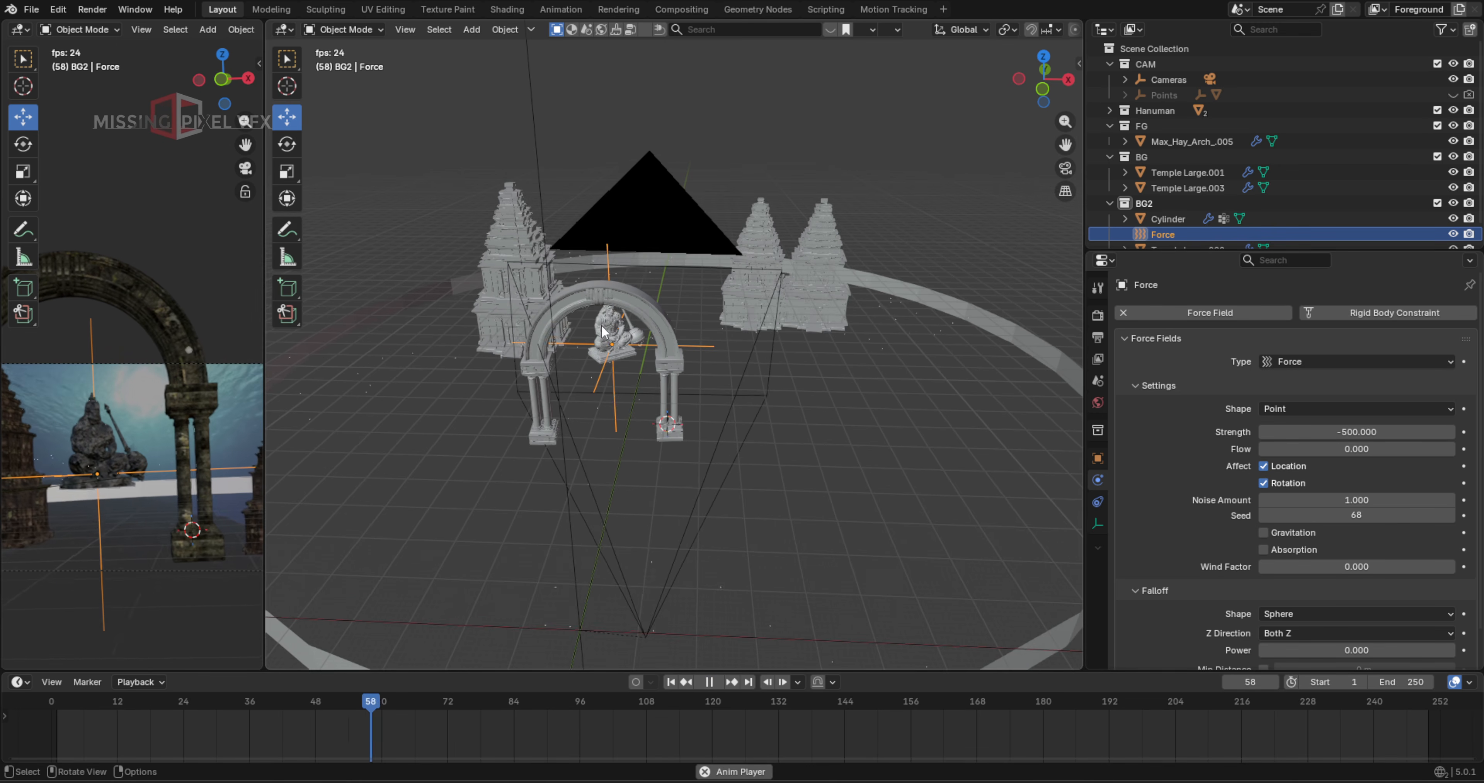
{"action": "middle_click_drag", "start_coordinate": [617, 357], "coordinate": [652, 383], "text": "shift"}
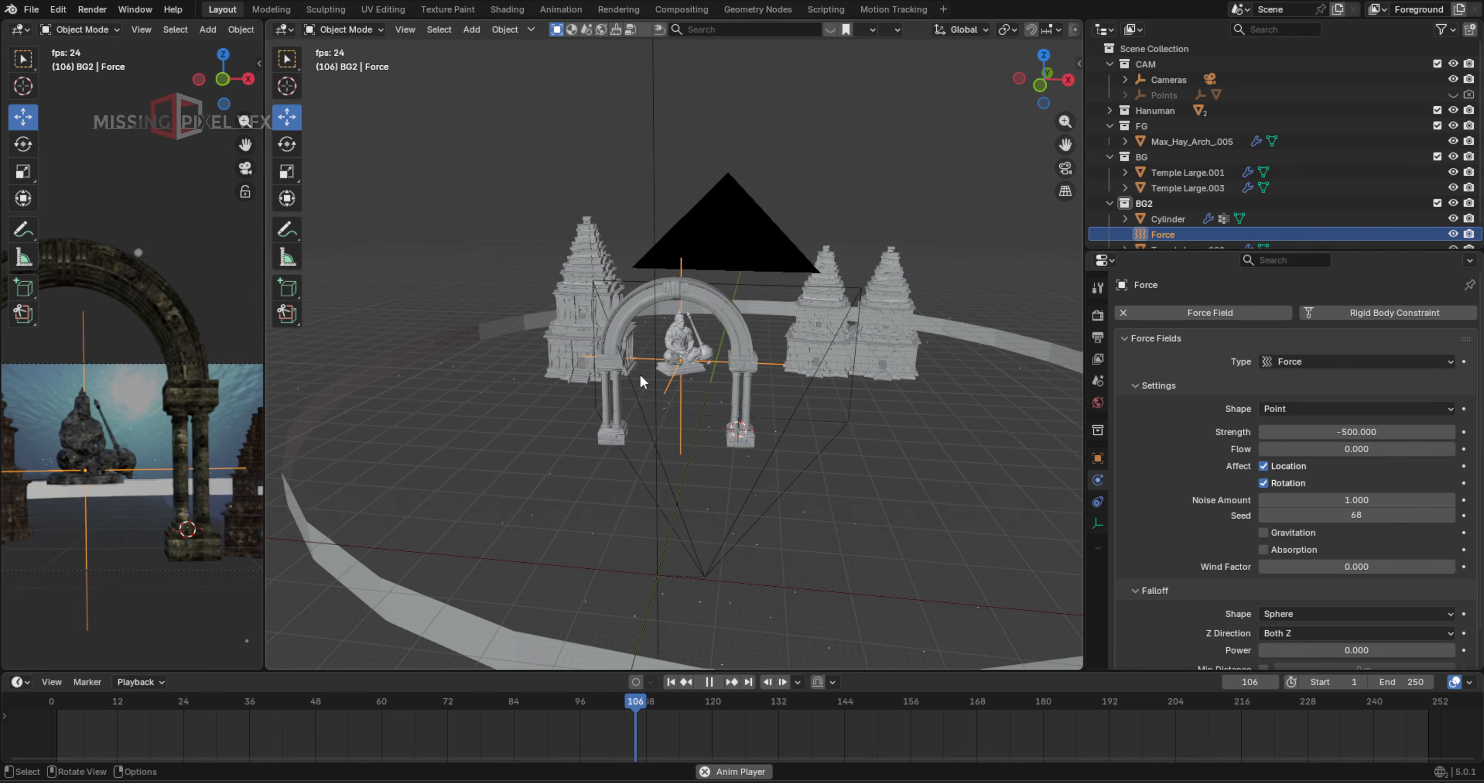
{"action": "scroll", "coordinate": [638, 372], "scroll_direction": "up", "scroll_amount": 1}
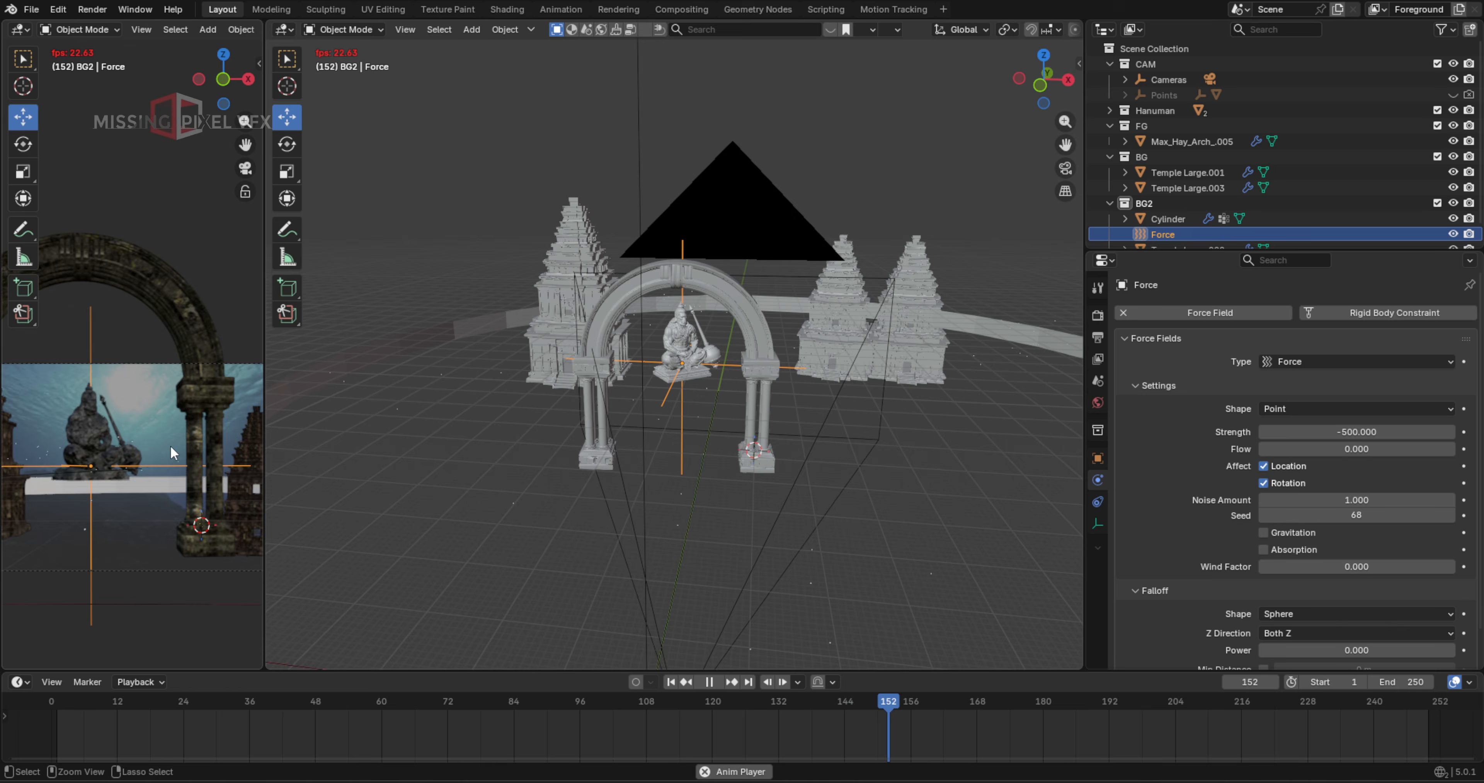
{"action": "key", "text": "KP_0"}
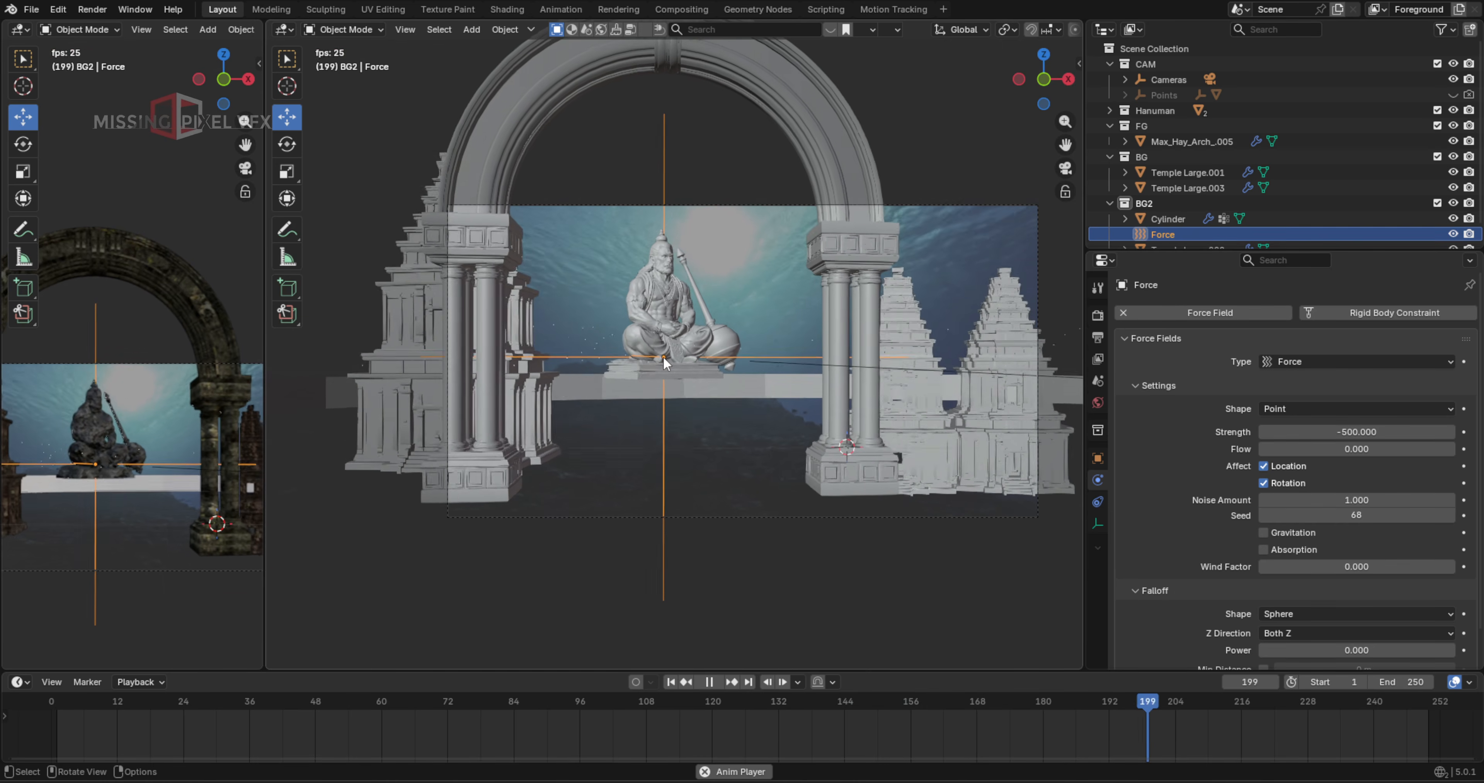
{"action": "key", "text": "space"}
Add a Vortex force field at the arch's pillar base and scale it up
{"action": "middle_click_drag", "start_coordinate": [656, 358], "coordinate": [692, 369]}
{"action": "key", "text": "shift+a"}
{"action": "mouse_move", "coordinate": [693, 374]}
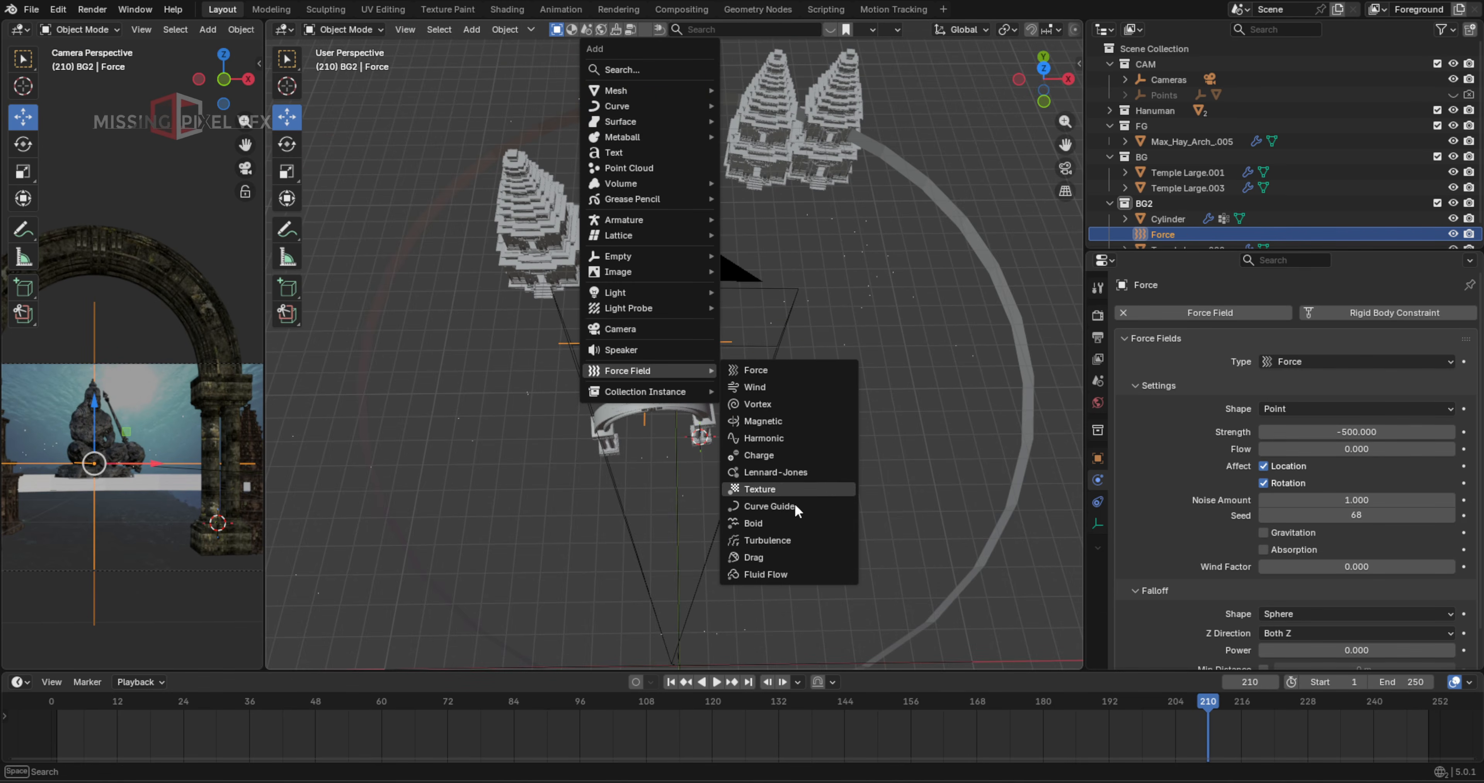
{"action": "left_click", "coordinate": [769, 406]}
{"action": "key", "text": "s"}
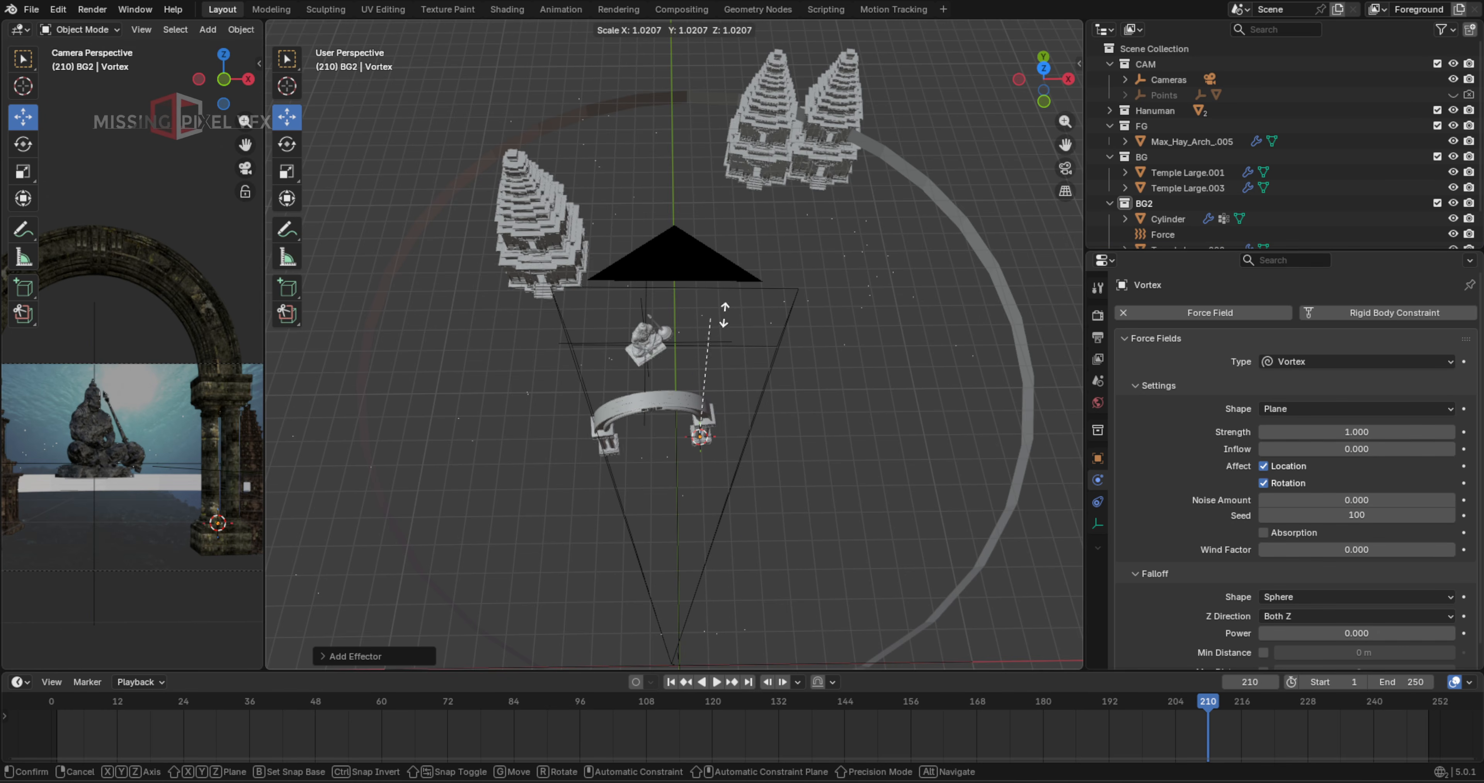
{"action": "left_click", "coordinate": [632, 660]}
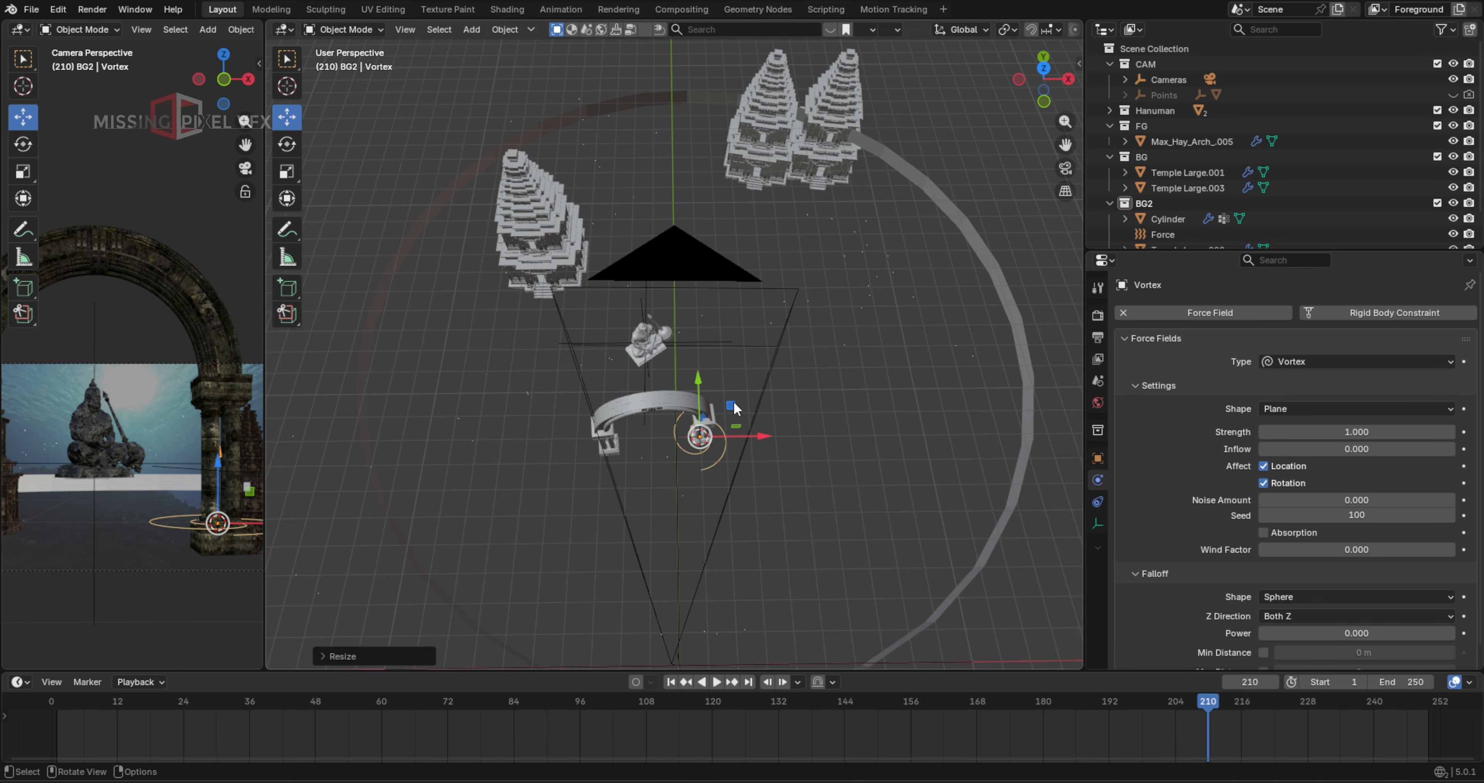
Move the vortex field from the arch's pillar to the statue and raise it to the statue's upper body
{"action": "left_click_drag", "start_coordinate": [733, 407], "coordinate": [679, 312]}
{"action": "key", "text": "KP_Decimal"}
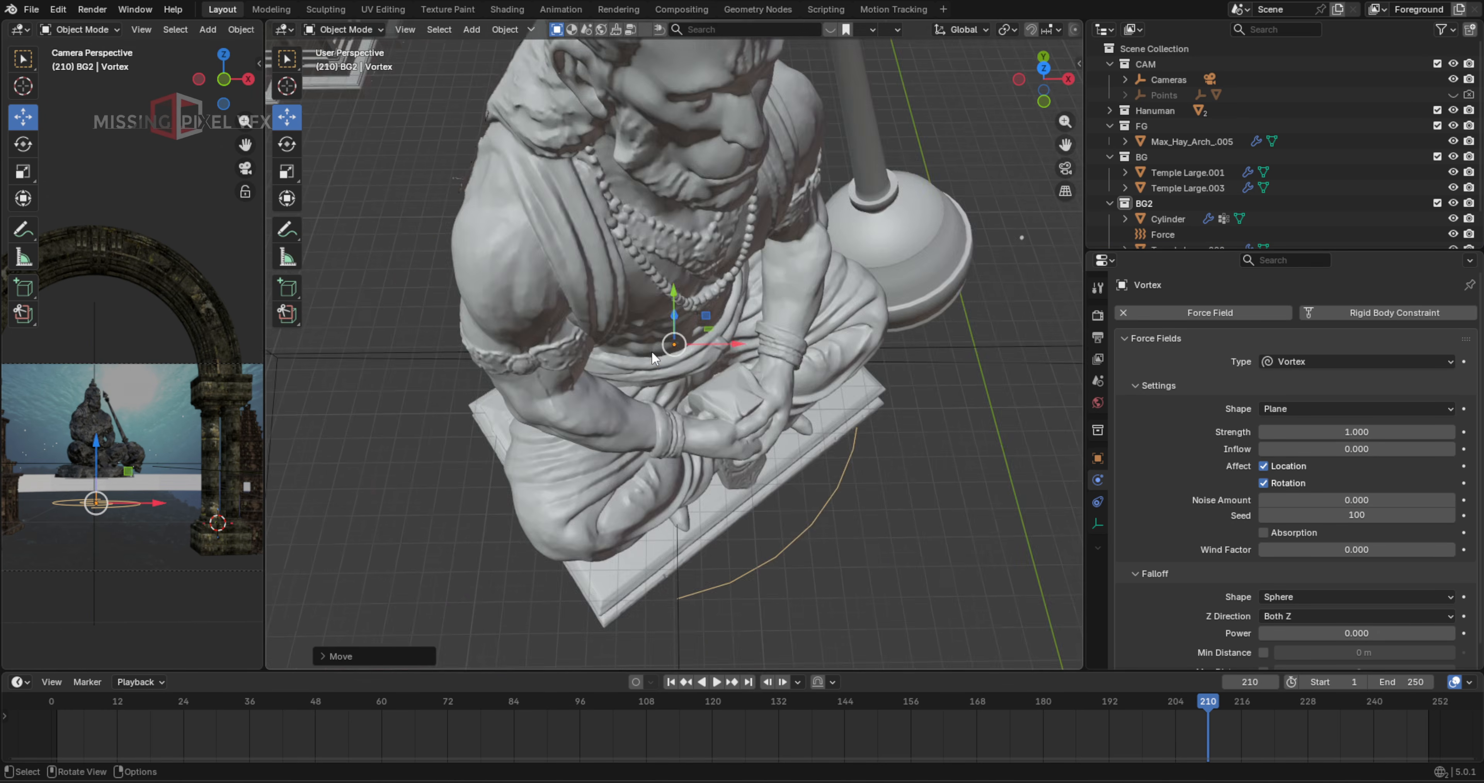
{"action": "scroll", "coordinate": [662, 392], "scroll_direction": "down", "scroll_amount": 5}
{"action": "middle_click_drag", "start_coordinate": [657, 495], "coordinate": [663, 351]}
{"action": "left_click_drag", "start_coordinate": [673, 306], "coordinate": [672, 63]}
{"action": "middle_click_drag", "start_coordinate": [668, 242], "coordinate": [667, 472], "text": "shift"}
{"action": "middle_click_drag", "start_coordinate": [667, 598], "coordinate": [667, 673]}
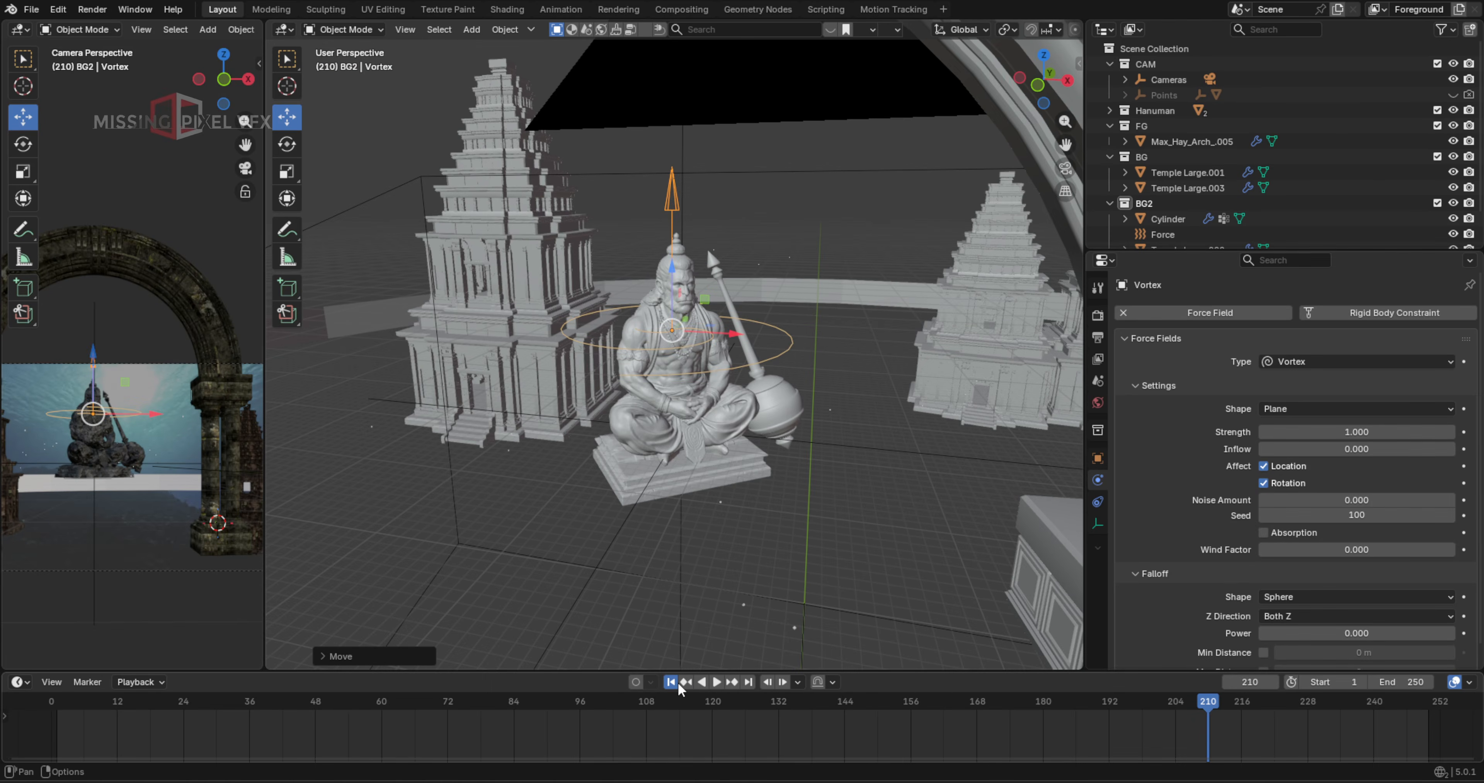
Play the animation from the first frame and examine how the vortex affects the particles around the statue
{"action": "left_click", "coordinate": [672, 682]}
{"action": "left_click", "coordinate": [711, 682]}
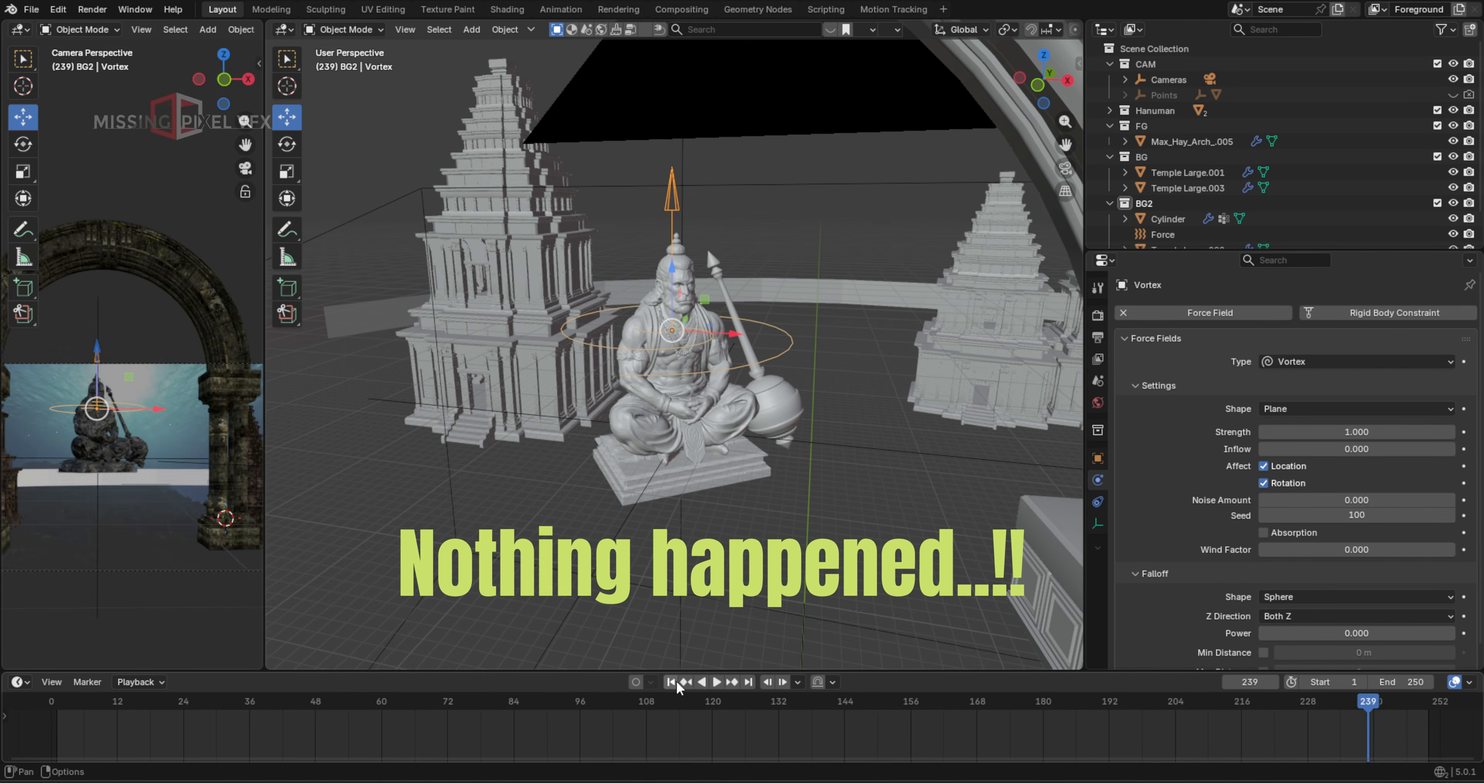
{"action": "left_click", "coordinate": [674, 682]}
{"action": "scroll", "coordinate": [798, 402], "scroll_direction": "down", "scroll_amount": 1}
{"action": "scroll", "coordinate": [803, 415], "scroll_direction": "down", "scroll_amount": 5}
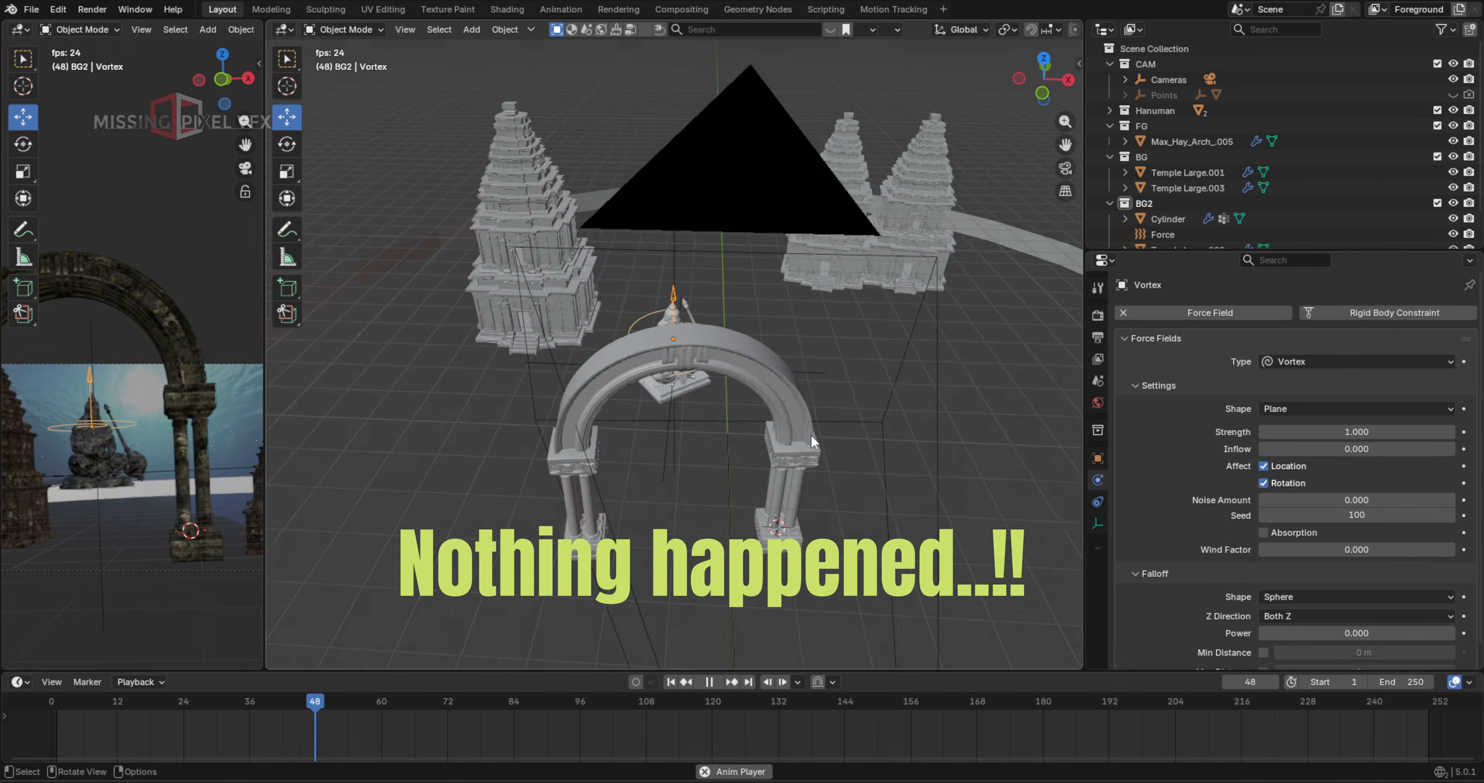
{"action": "key", "text": "space"}
{"action": "middle_click_drag", "start_coordinate": [772, 354], "coordinate": [818, 360]}
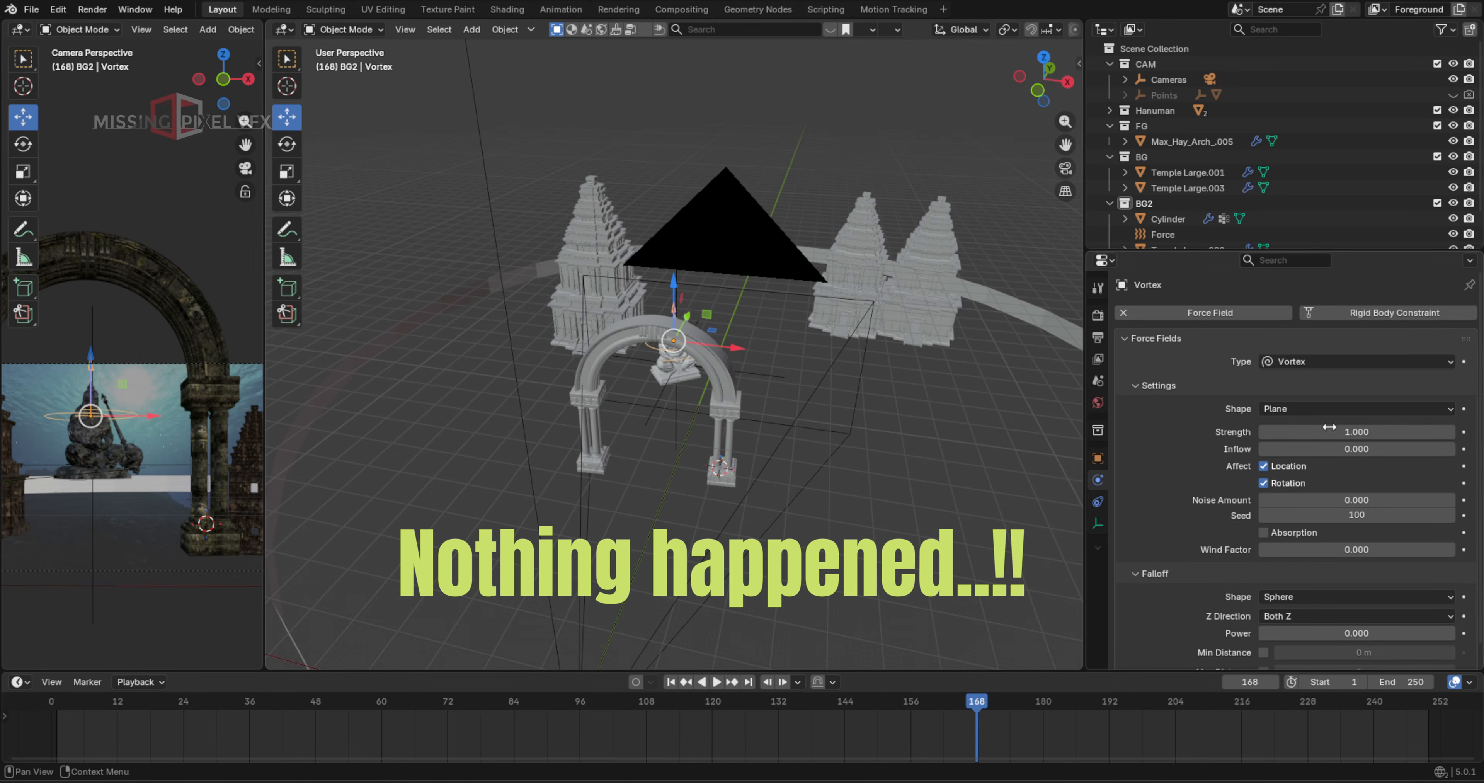
Set the vortex's strength to 0.1 and replay the animation from the first frame through the scene camera
{"action": "double_click", "coordinate": [1343, 432]}
{"action": "key", "text": "Return"}
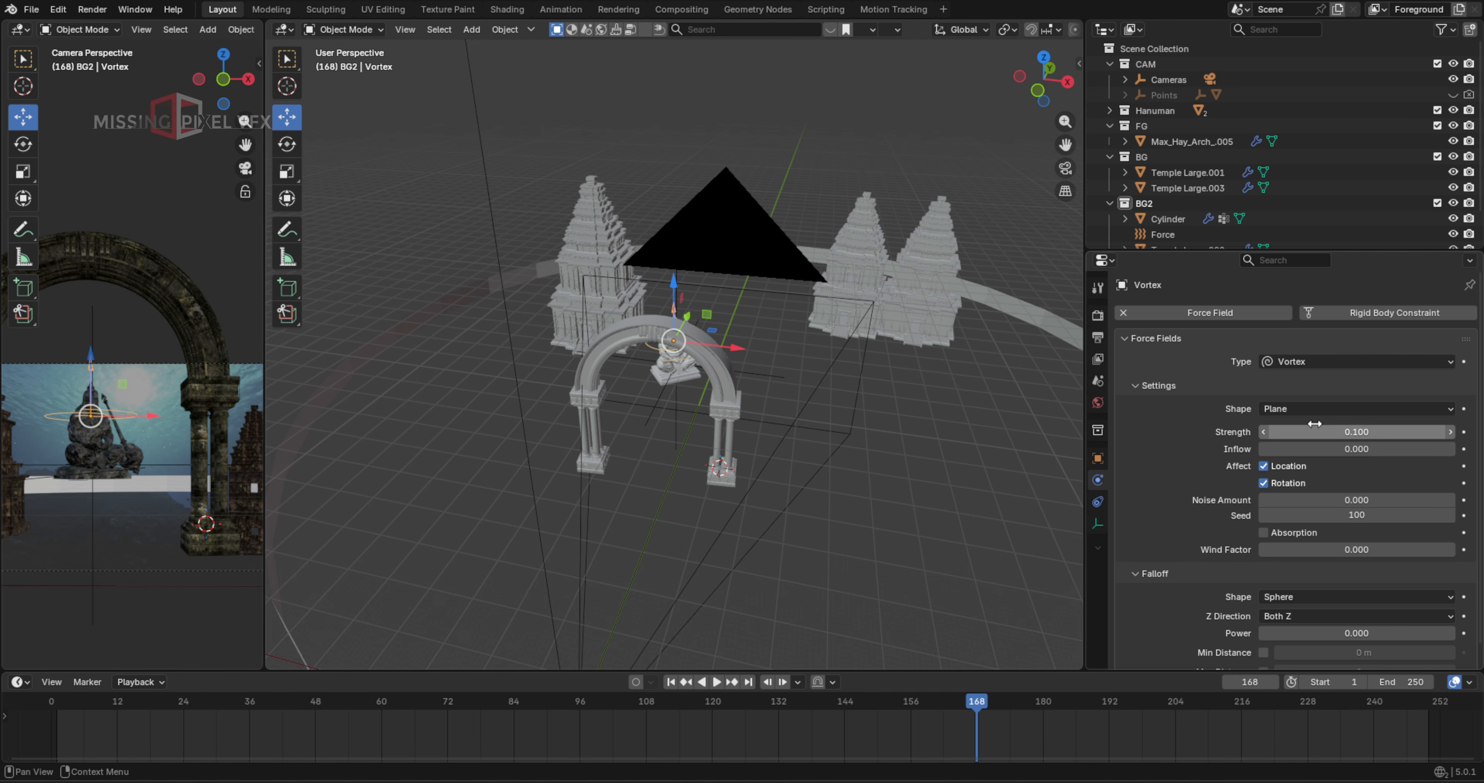
{"action": "left_click", "coordinate": [671, 681]}
{"action": "left_click", "coordinate": [716, 682]}
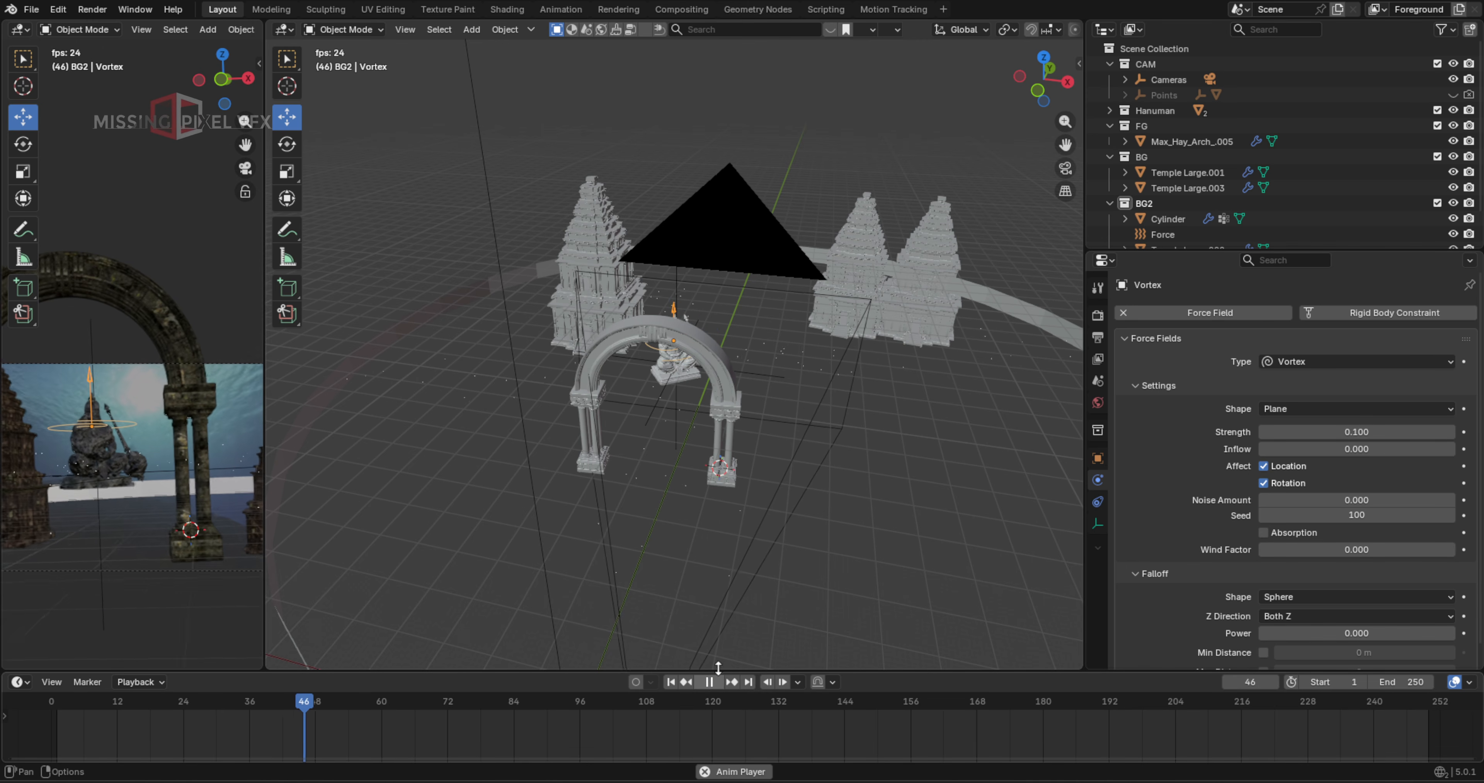
{"action": "key", "text": "KP_0"}
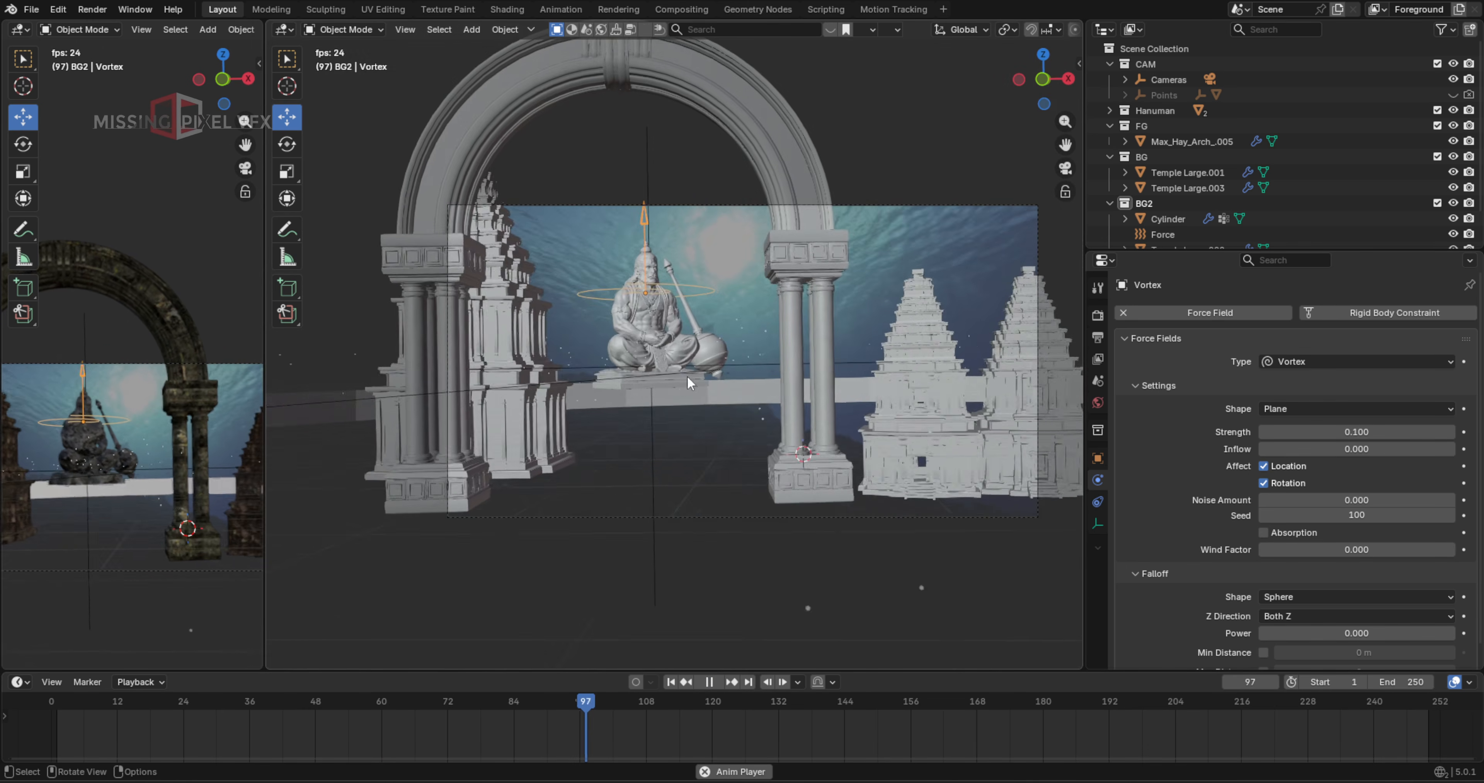
{"action": "key", "text": "space"}
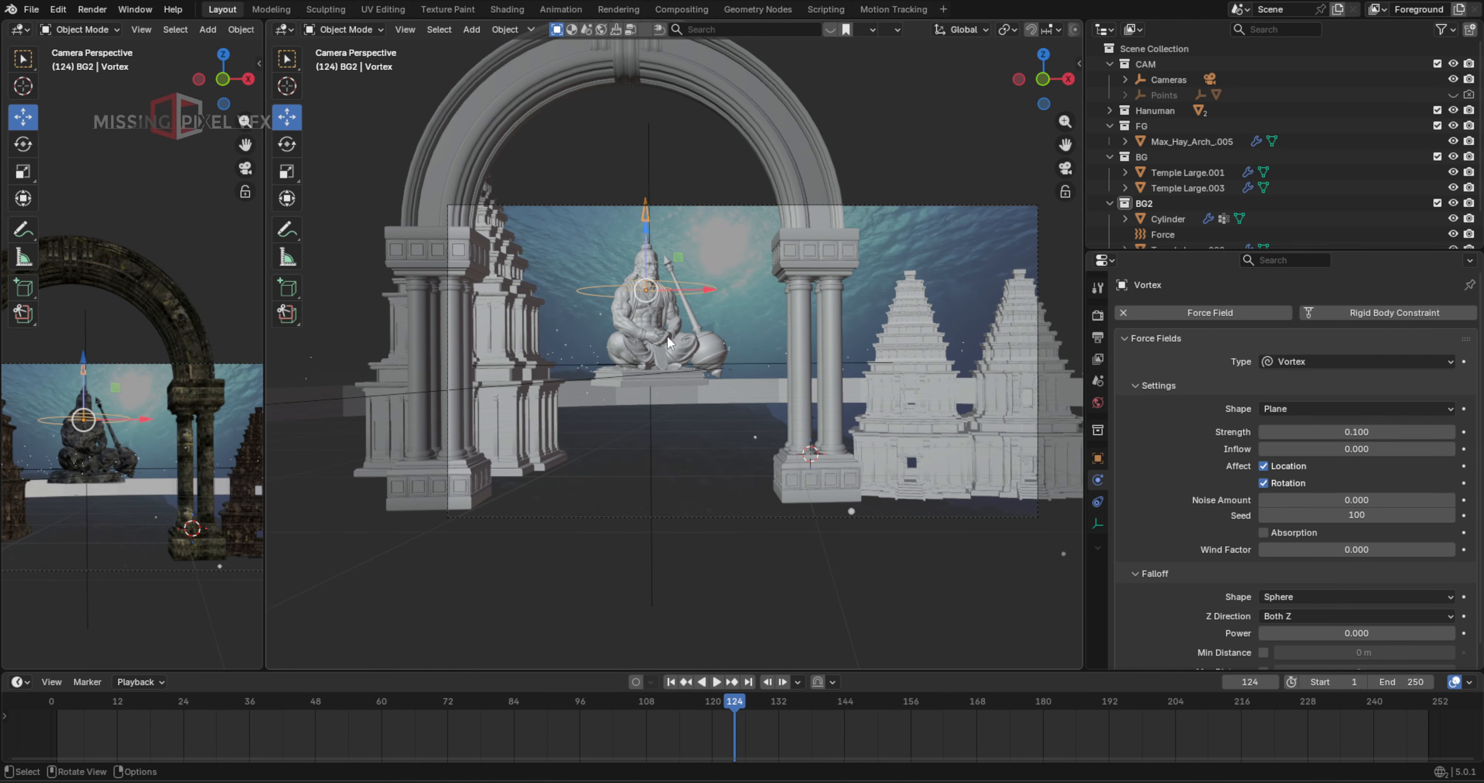
Raise the Force field to the middle of the statue and replay the animation from the first frame
{"action": "left_click", "coordinate": [652, 466]}
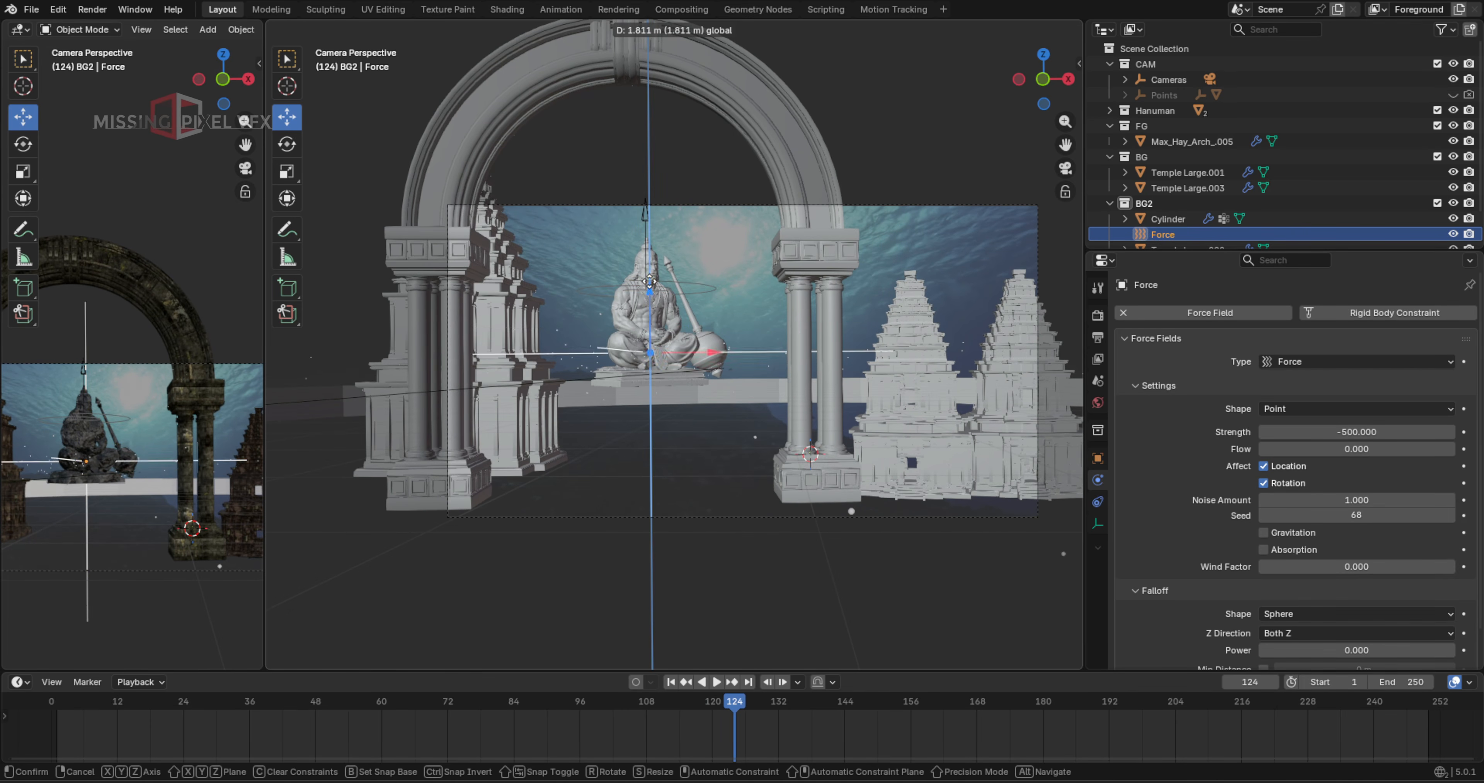
{"action": "left_click", "coordinate": [673, 682]}
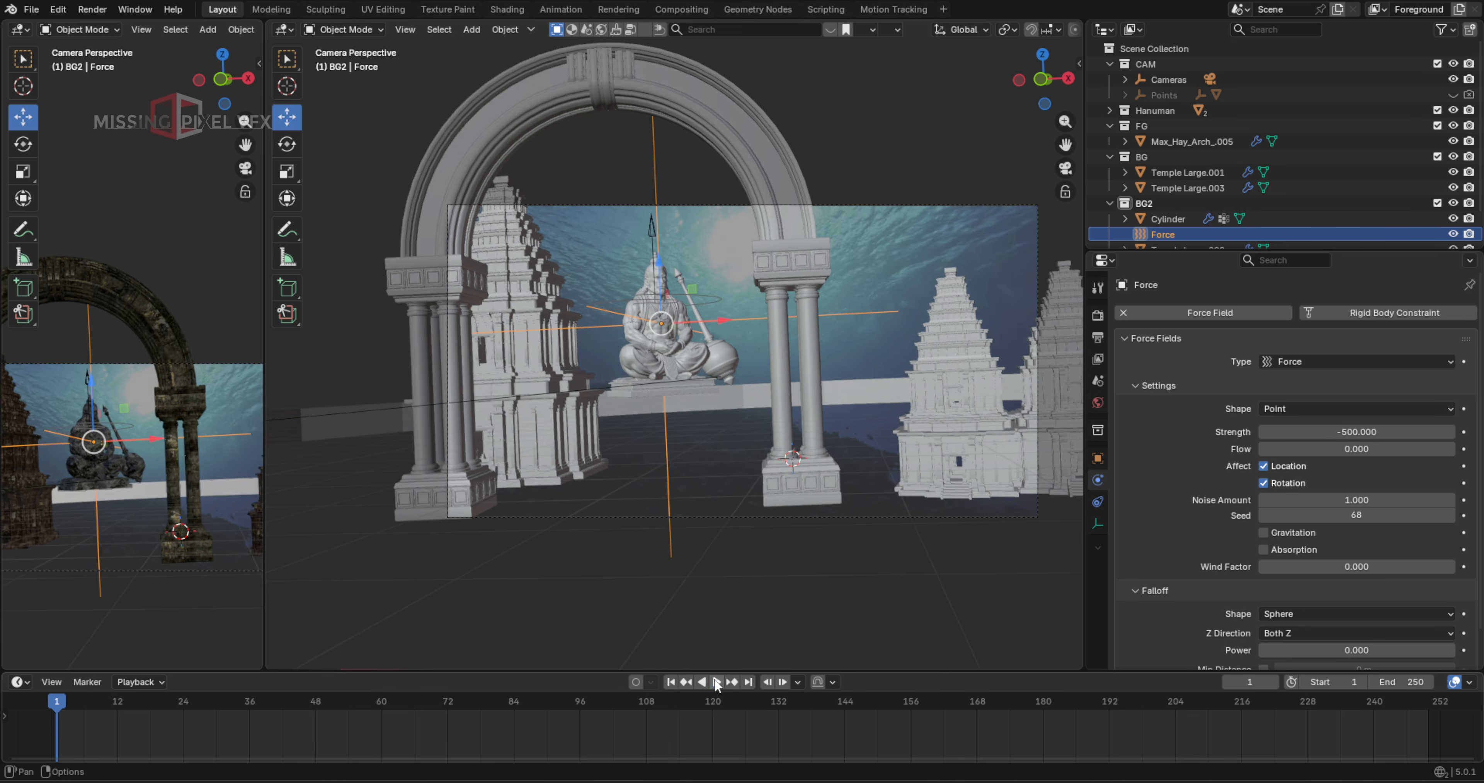
{"action": "left_click", "coordinate": [716, 681]}
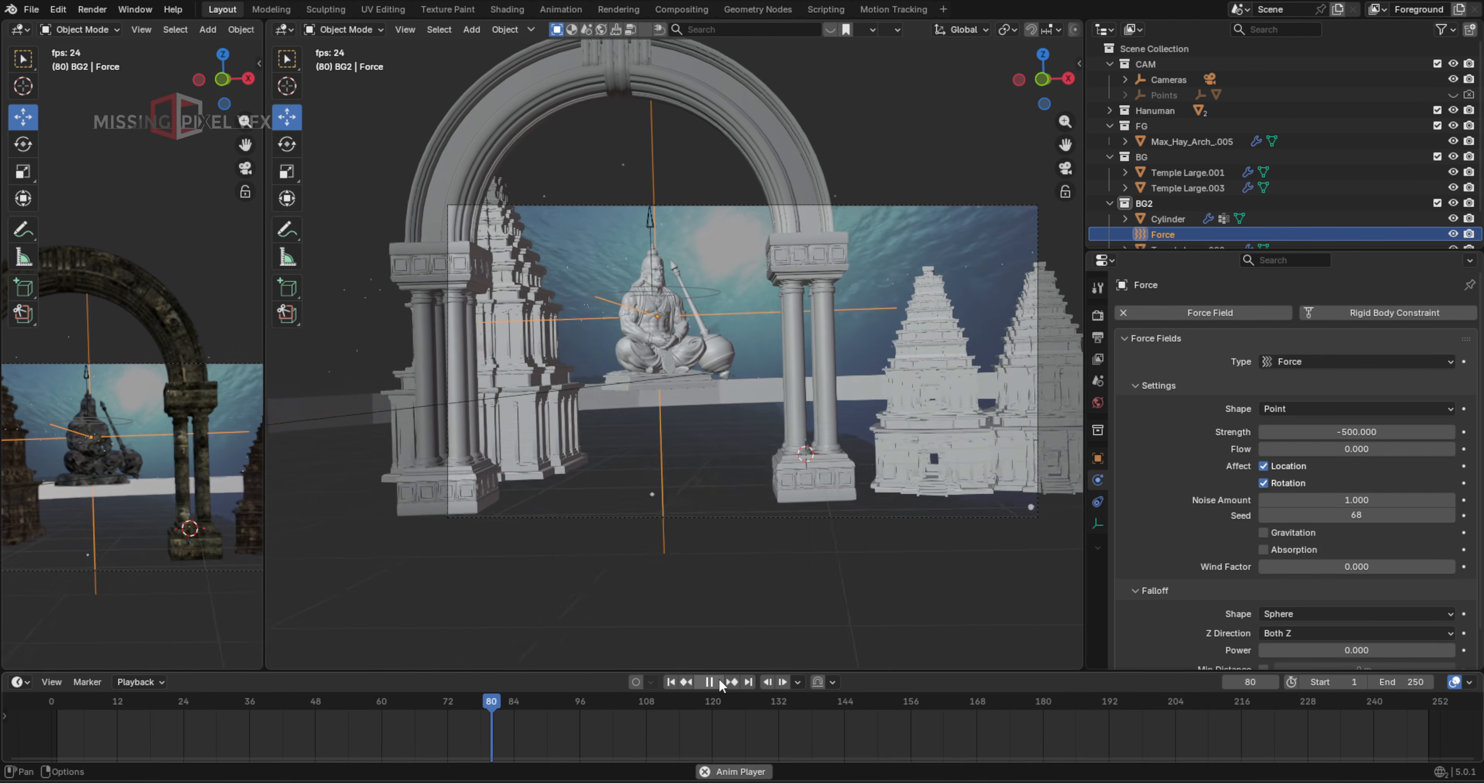
{"action": "key", "text": "space"}
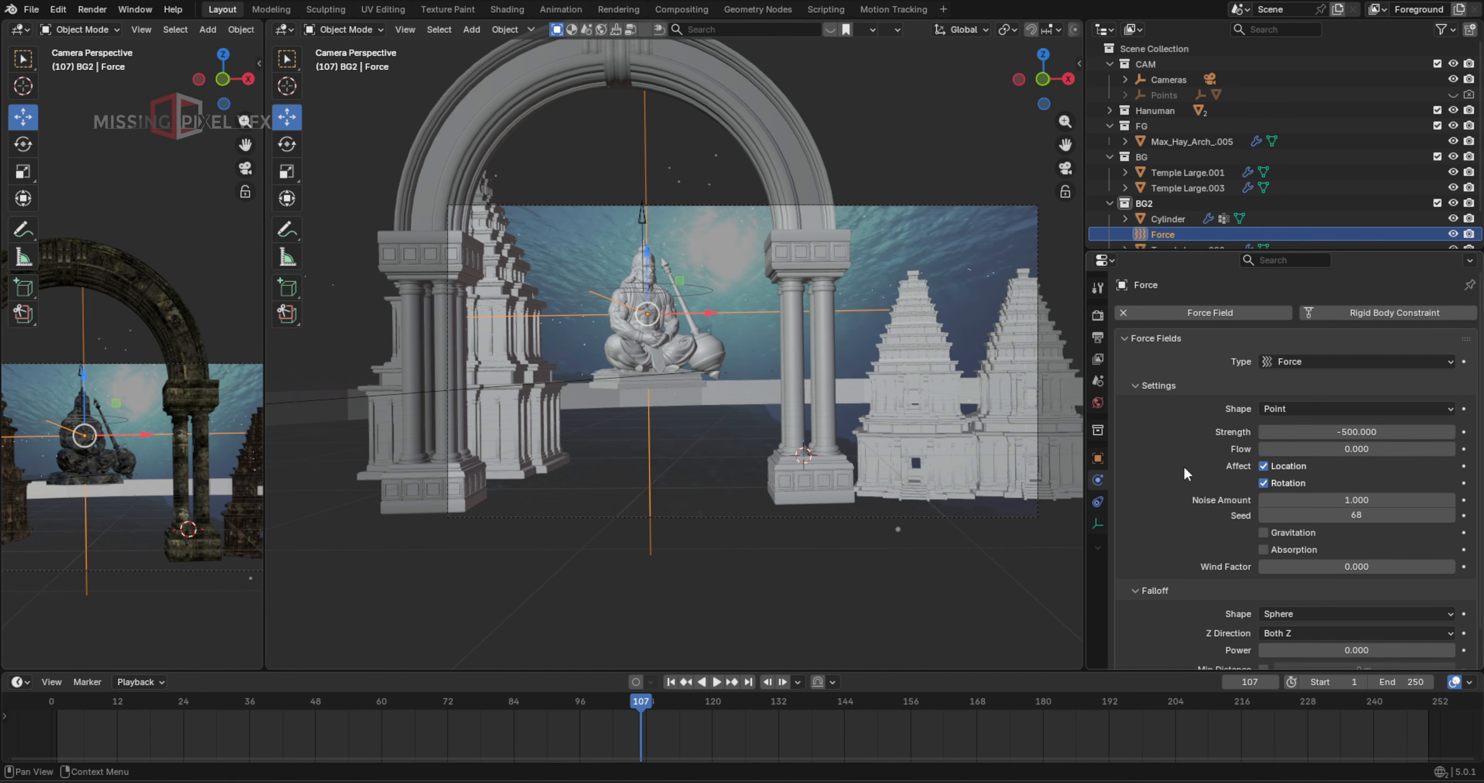
Set the ring's particle emission to end at frame 70 with a lifetime of 100 frames
{"action": "left_click", "coordinate": [1168, 219]}
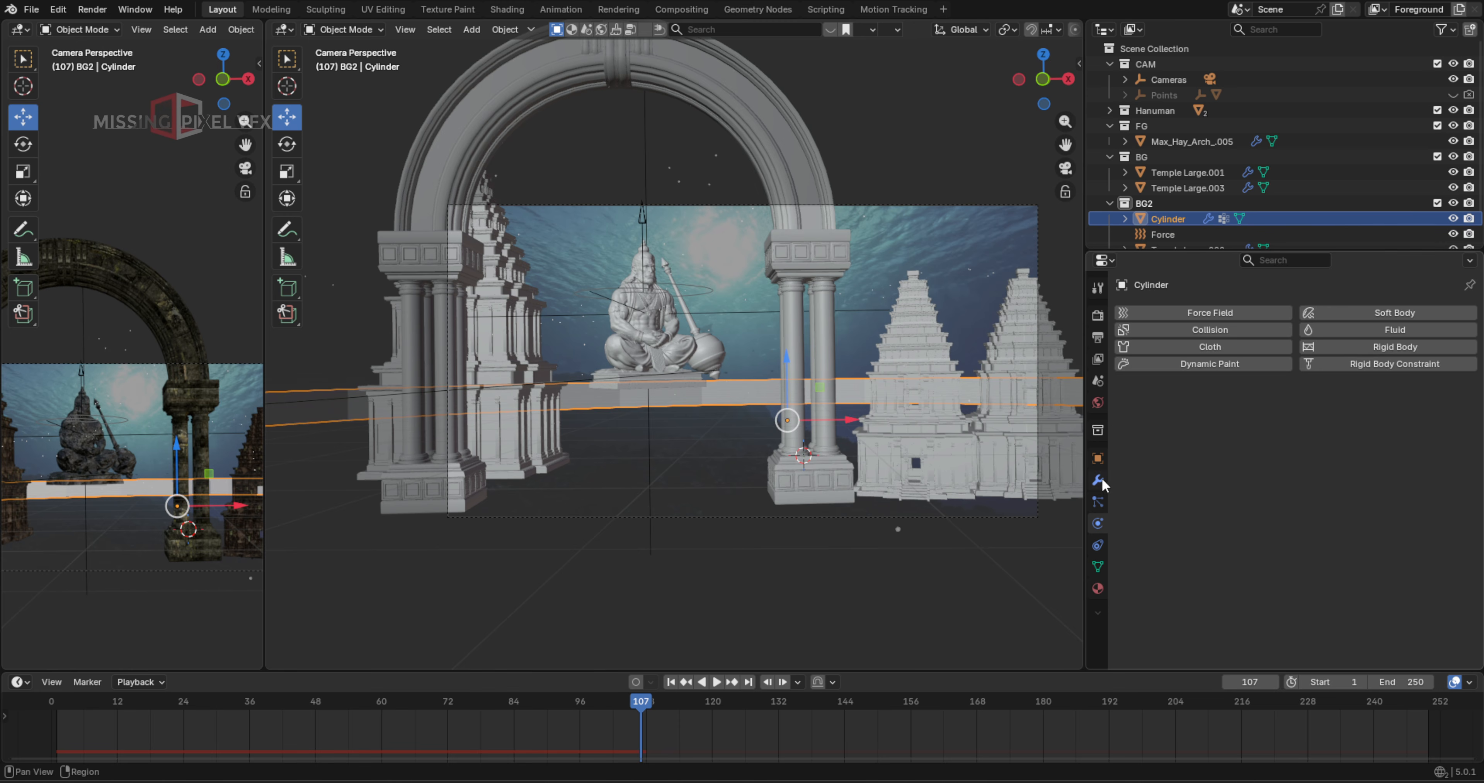
{"action": "left_click", "coordinate": [1097, 501]}
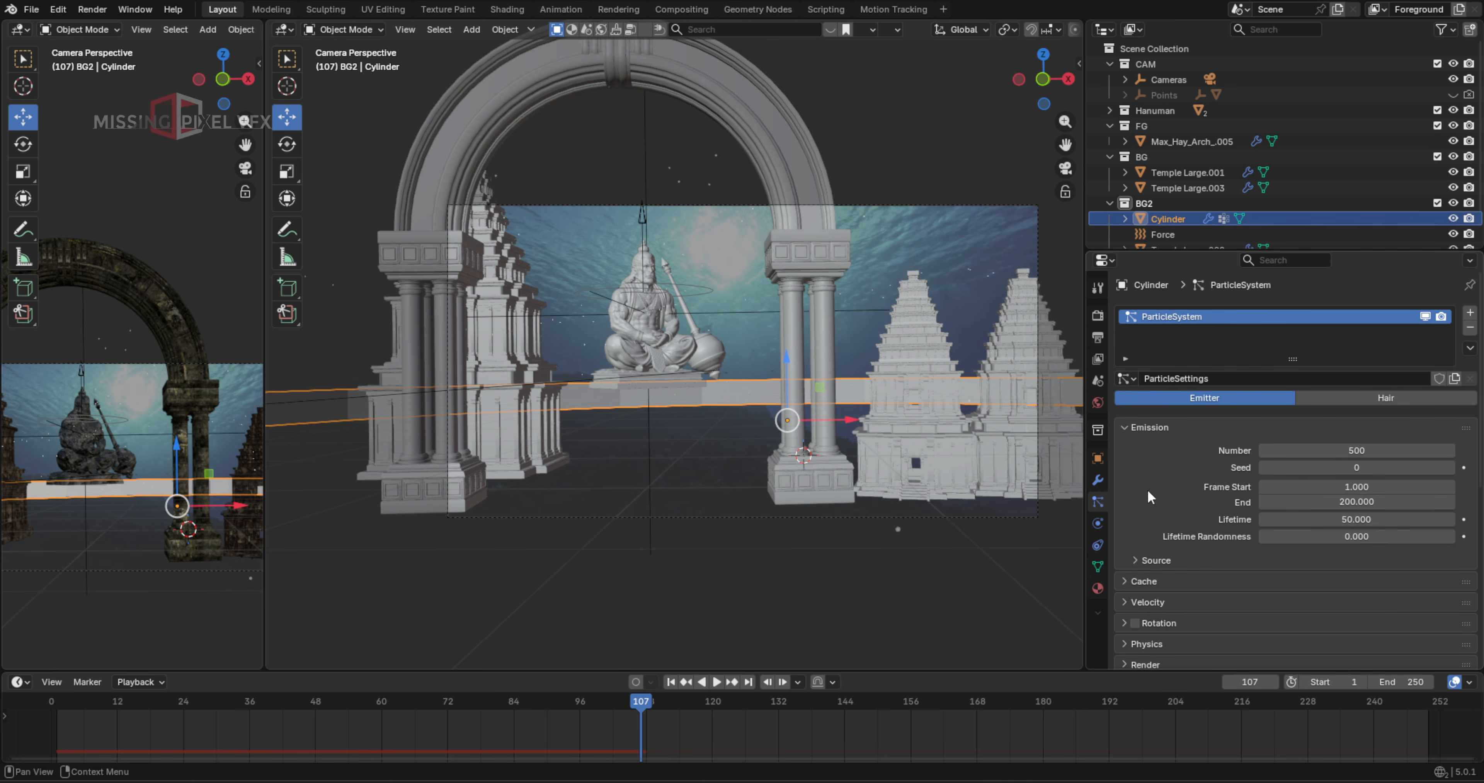
{"action": "left_click", "coordinate": [1362, 505]}
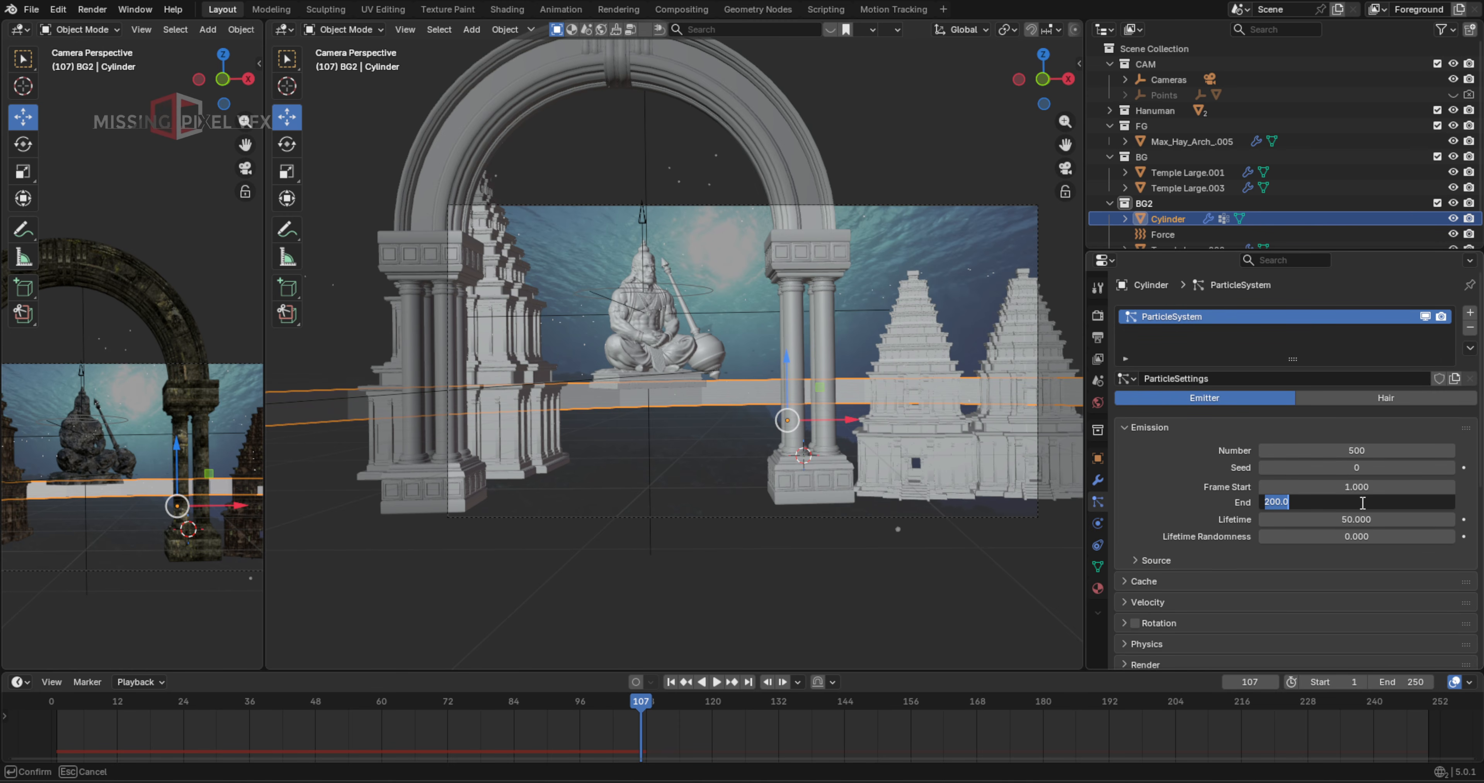
{"action": "key", "text": "Tab"}
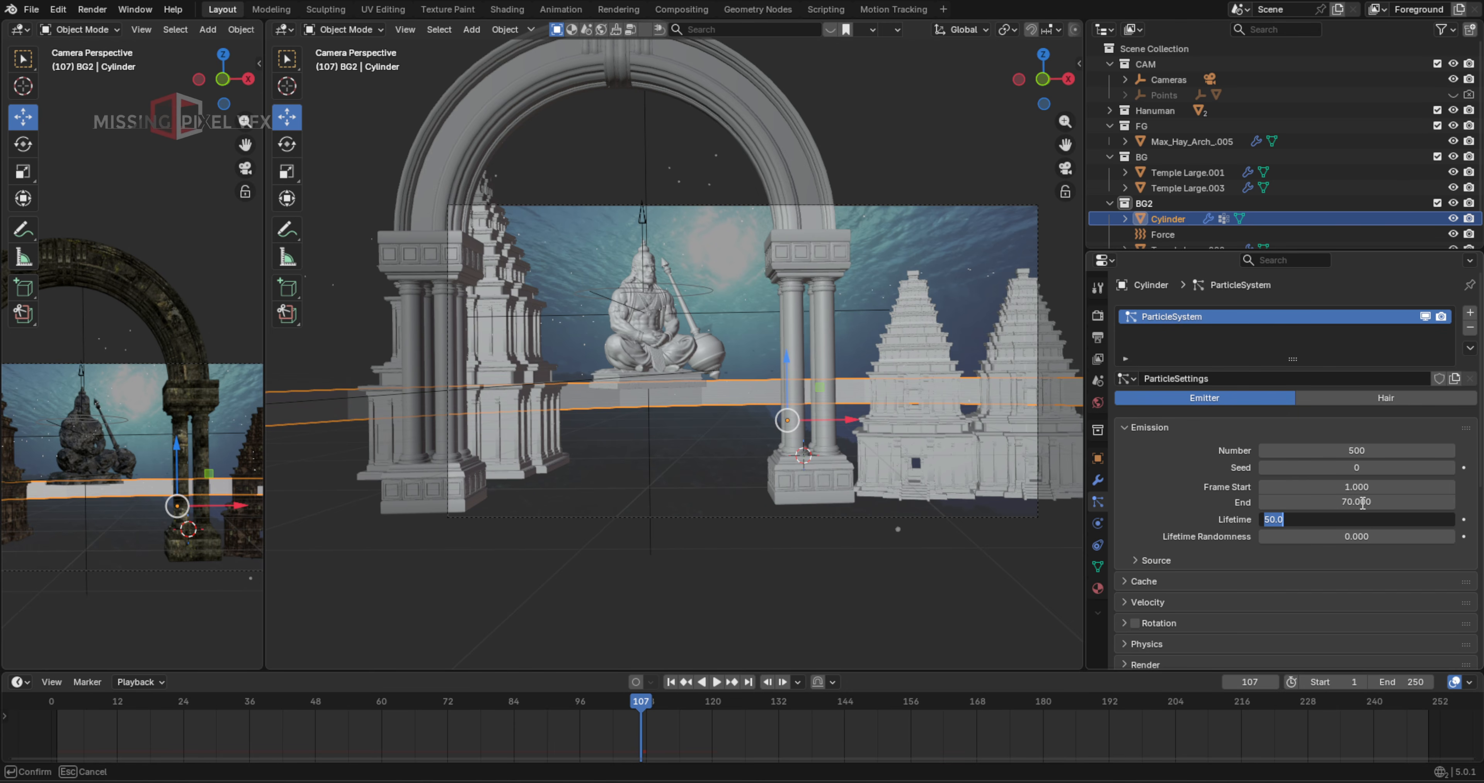
{"action": "key", "text": "Return"}
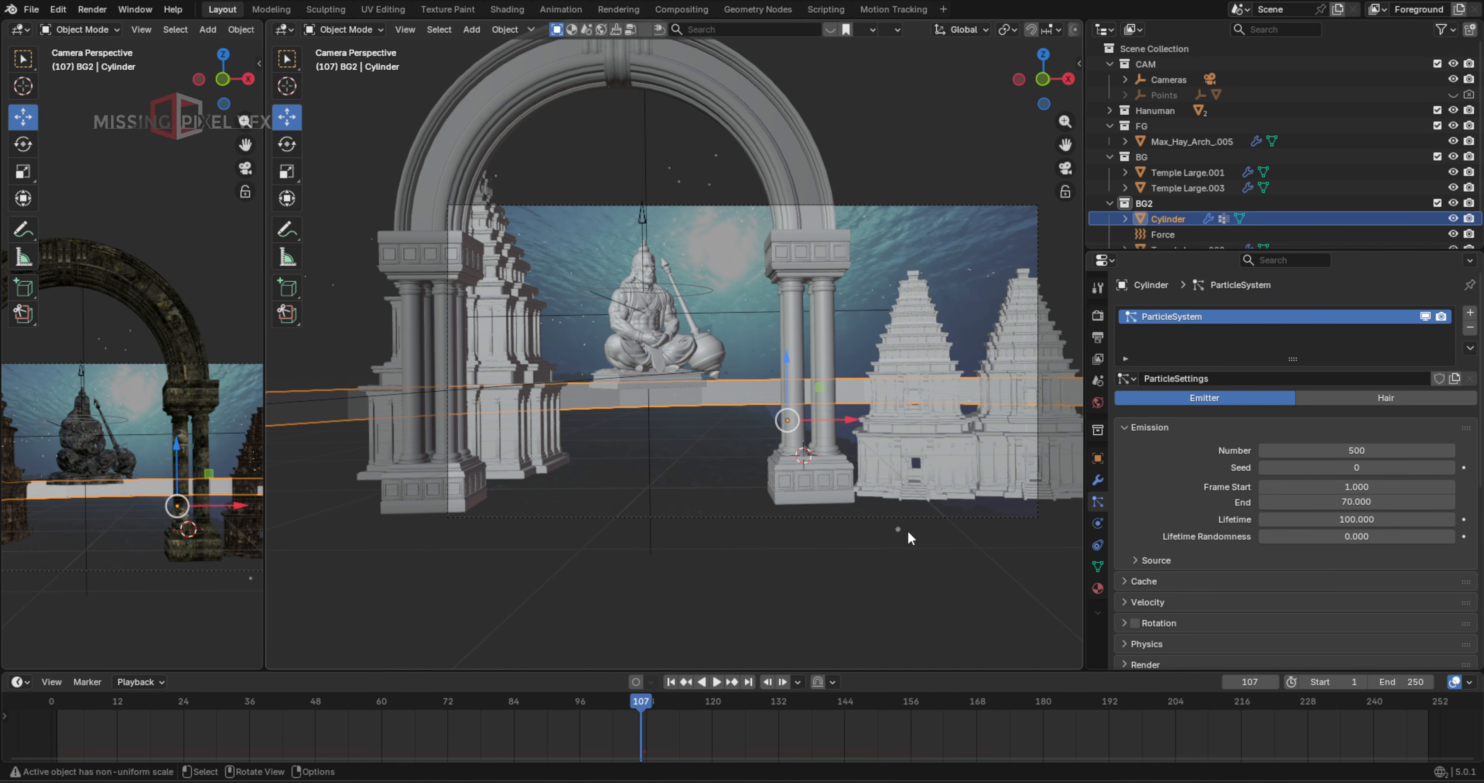
Add an ico sphere at the arch's pillar base, resize it and move it outside the ring
{"action": "scroll", "coordinate": [1244, 540], "scroll_direction": "down", "scroll_amount": 8}
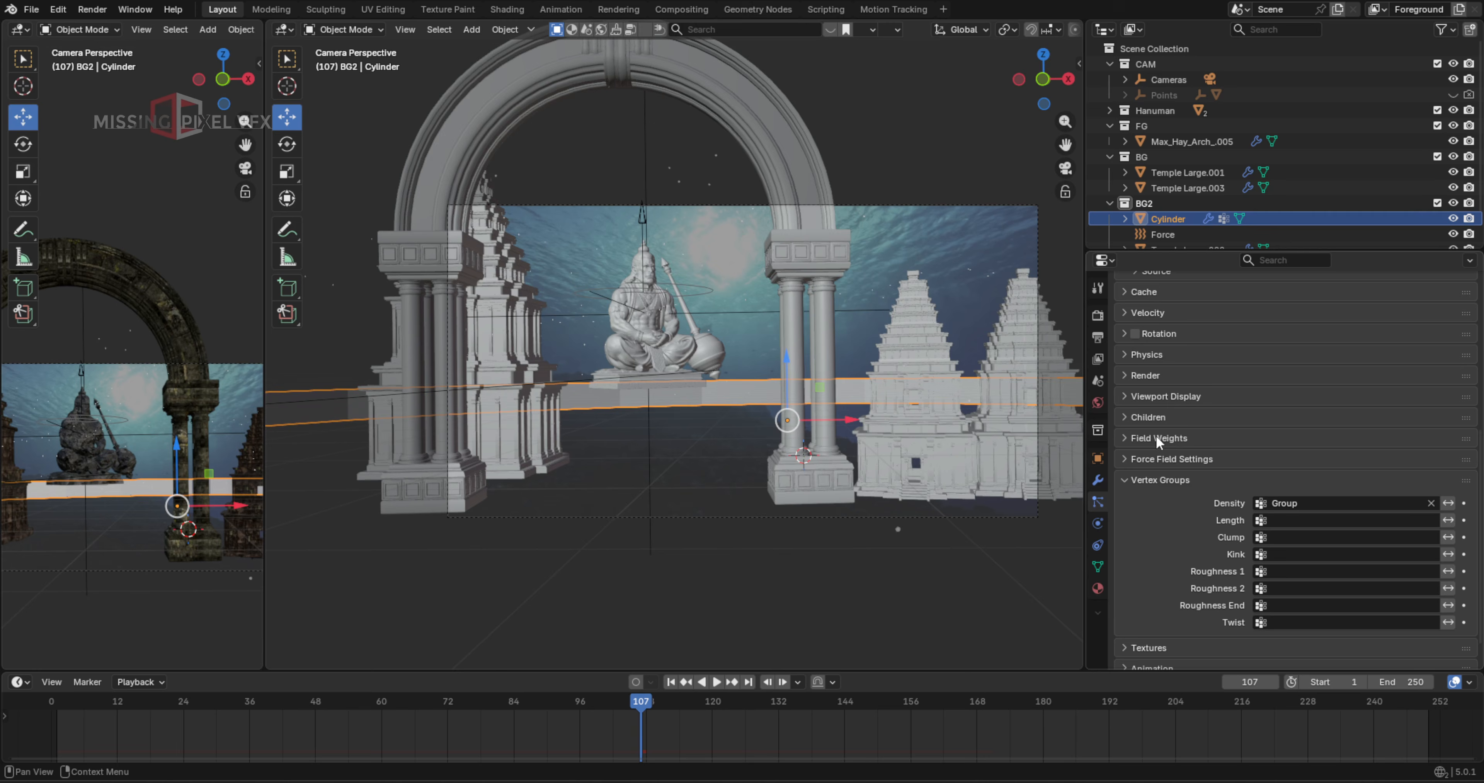
{"action": "left_click", "coordinate": [1163, 455]}
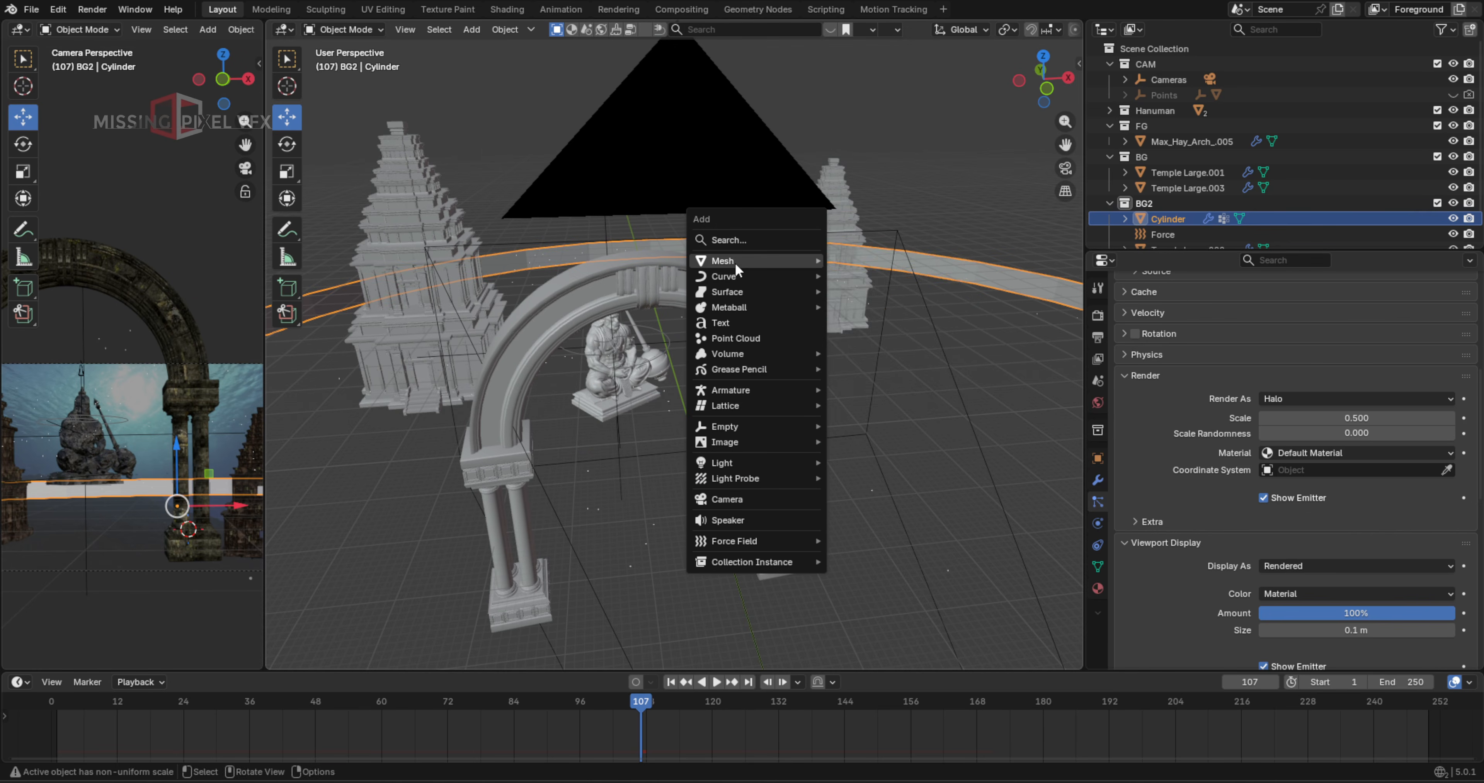
{"action": "mouse_move", "coordinate": [736, 265]}
{"action": "left_click", "coordinate": [866, 322]}
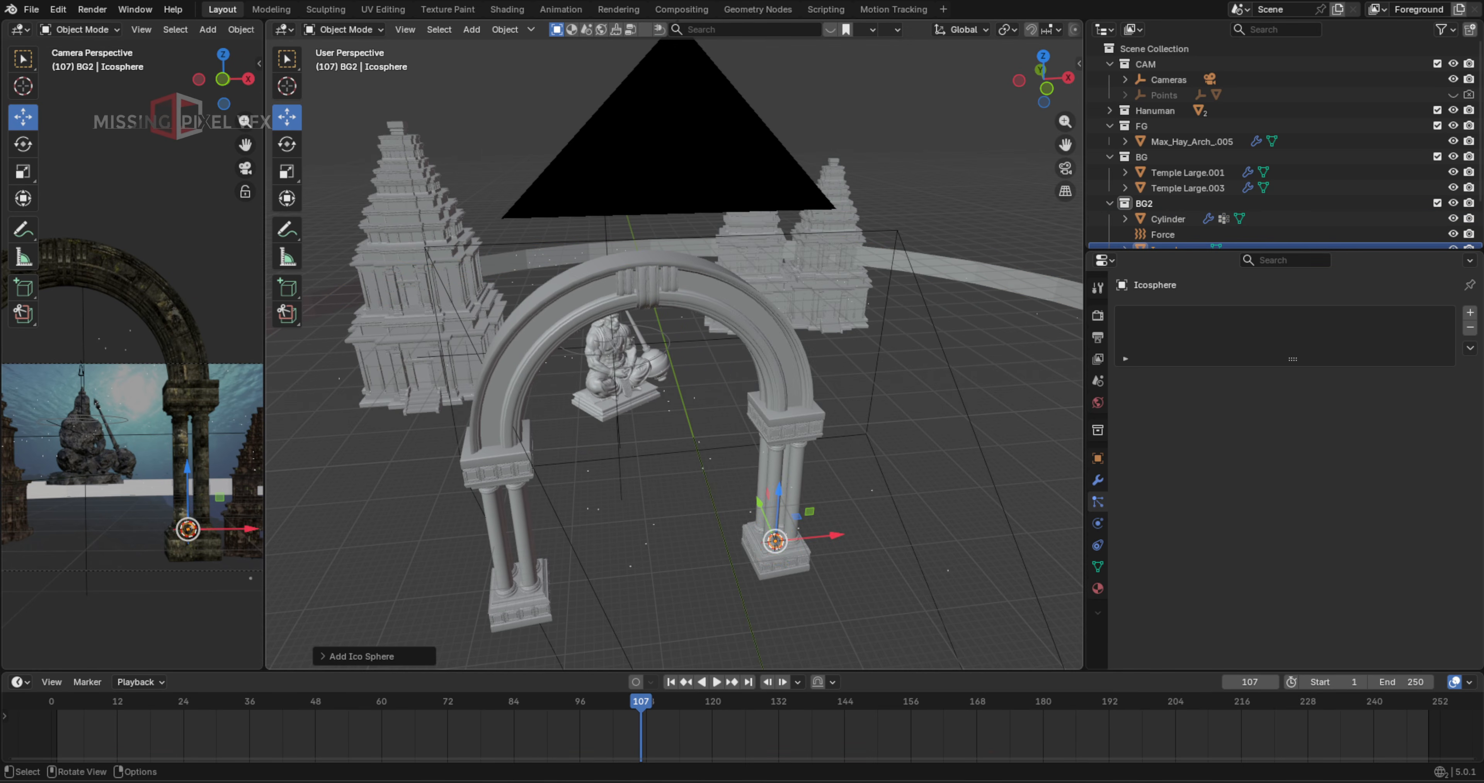
{"action": "key", "text": "s"}
{"action": "left_click", "coordinate": [653, 406]}
{"action": "scroll", "coordinate": [652, 407], "scroll_direction": "down", "scroll_amount": 6}
{"action": "left_click_drag", "start_coordinate": [761, 408], "coordinate": [300, 386]}
Render the ring's particles as an object, using the Icosphere as the instance object
{"action": "left_click", "coordinate": [984, 364]}
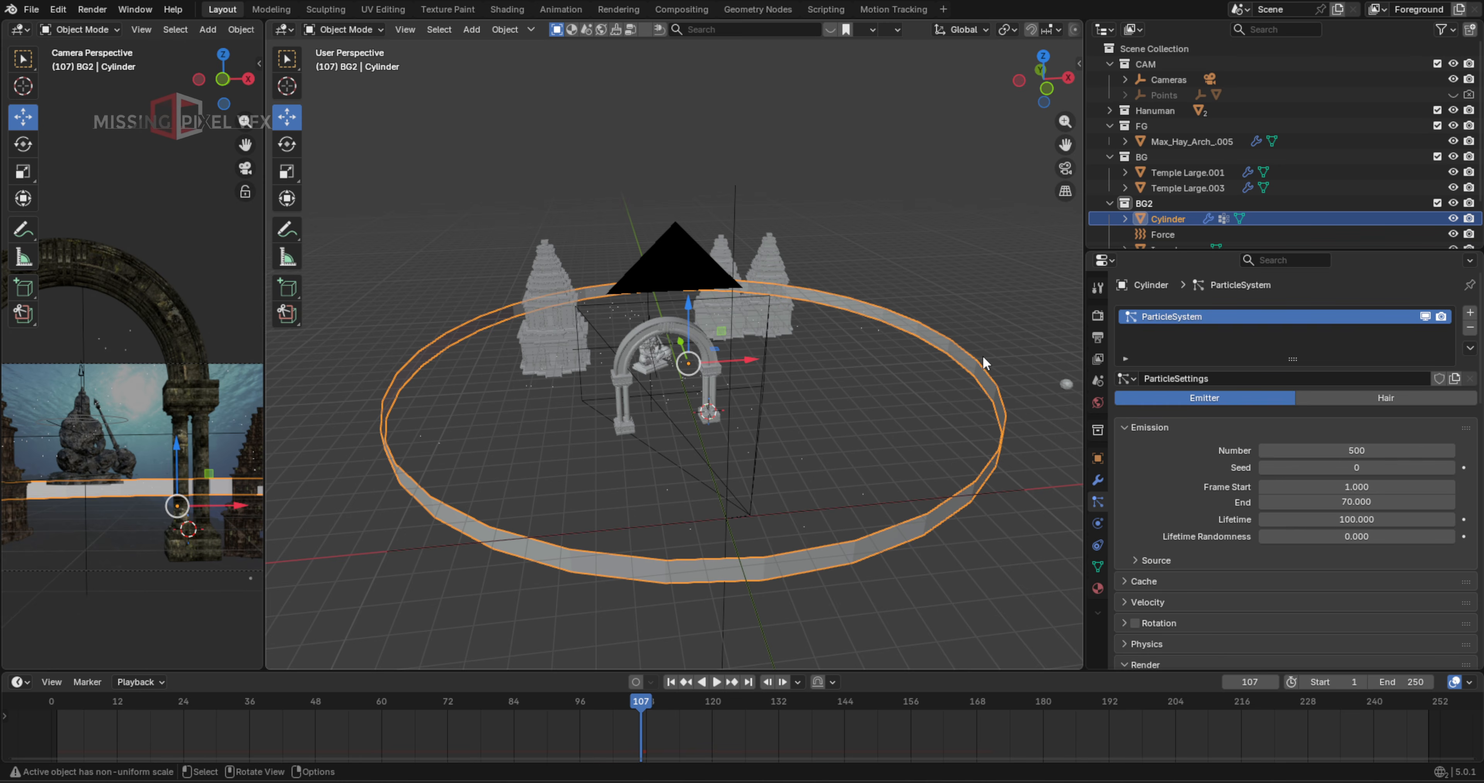
{"action": "scroll", "coordinate": [1324, 552], "scroll_direction": "down", "scroll_amount": 10}
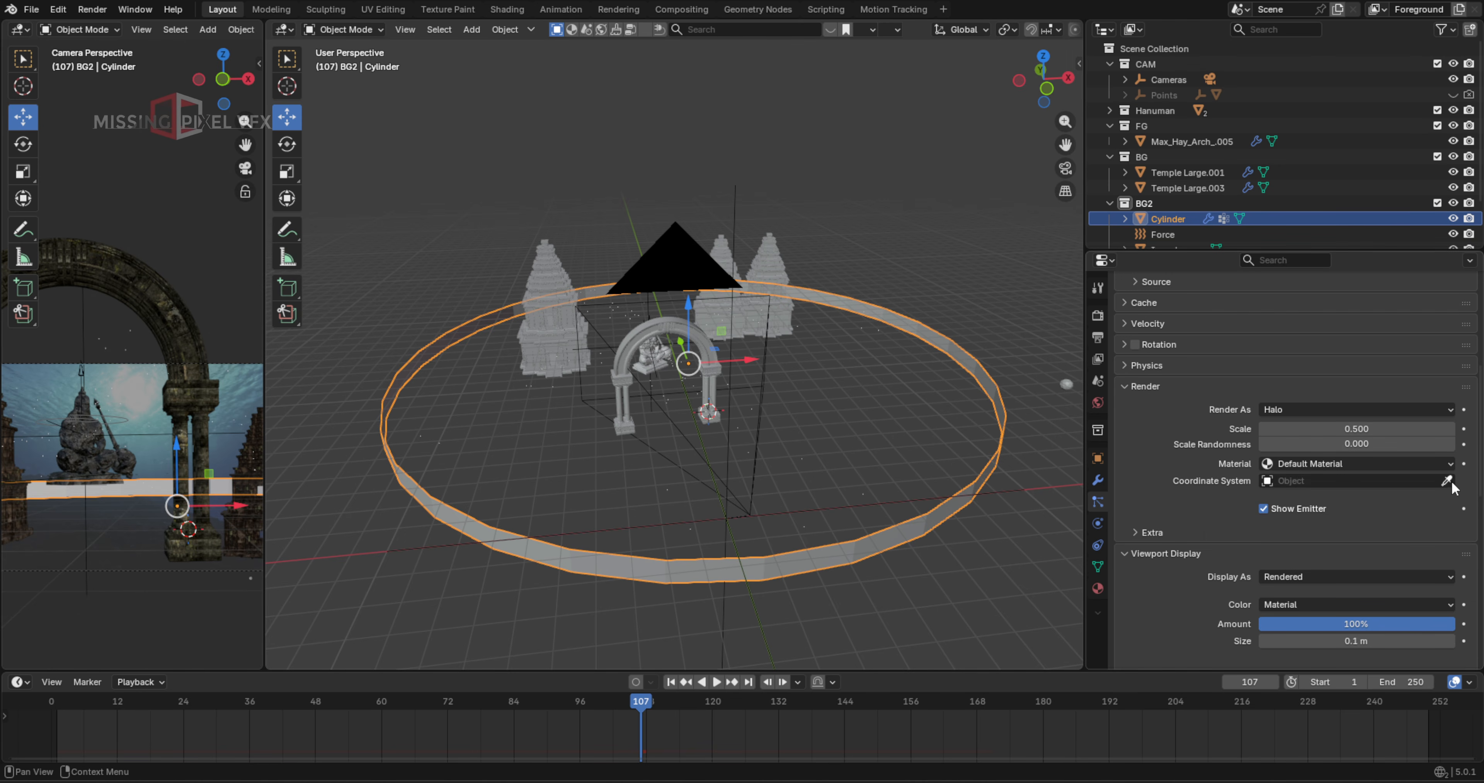
{"action": "left_click", "coordinate": [1066, 383]}
{"action": "left_click", "coordinate": [1358, 410]}
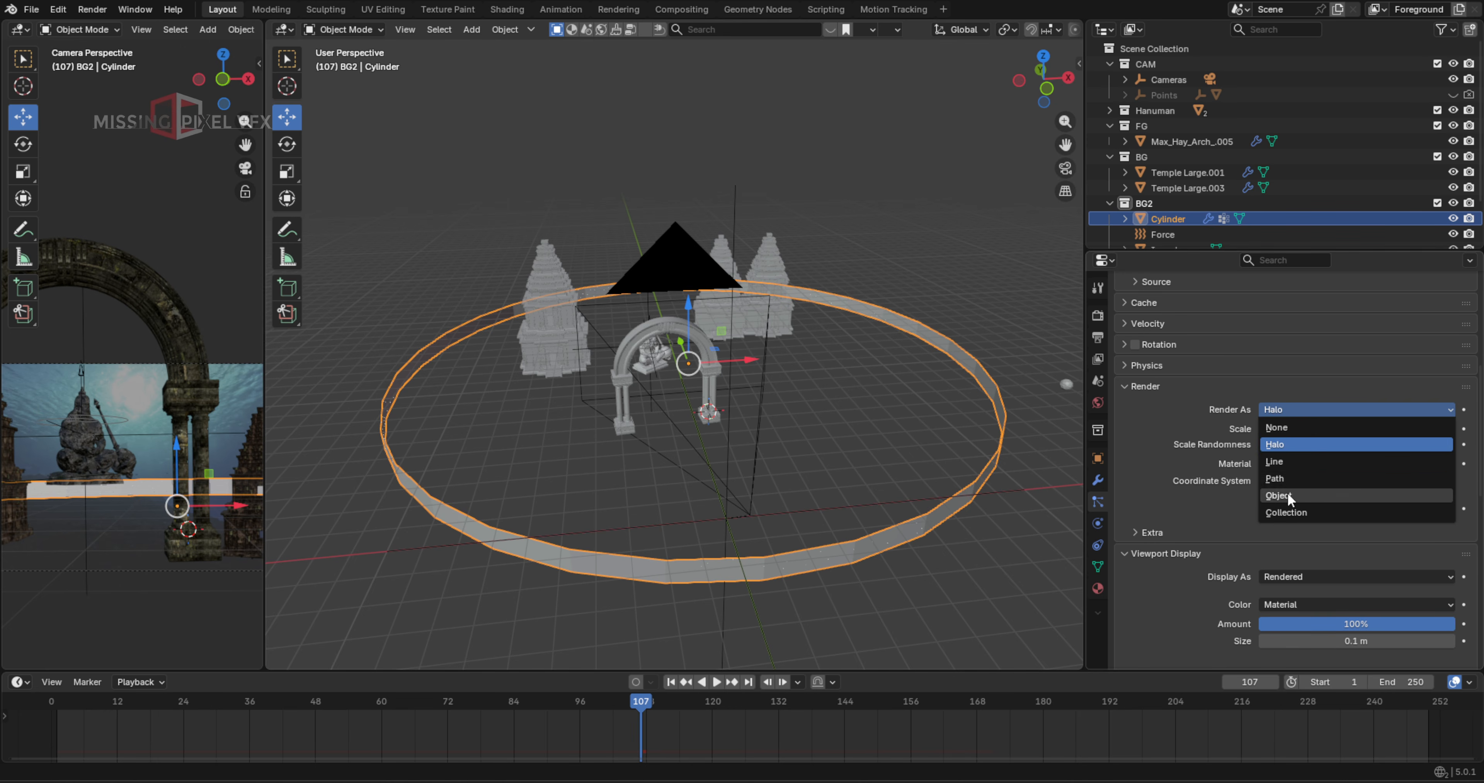
{"action": "left_click", "coordinate": [1431, 486]}
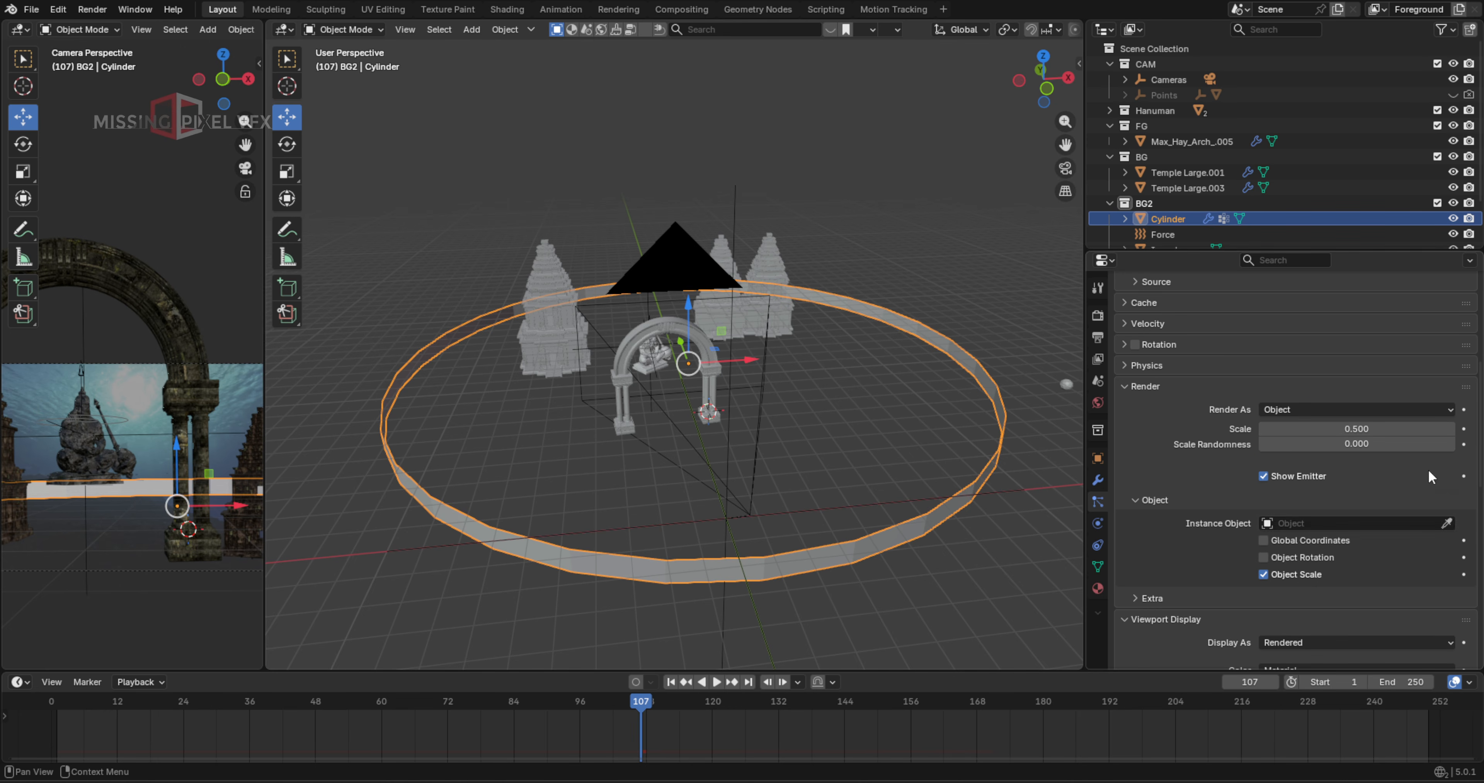
{"action": "left_click", "coordinate": [1066, 383]}
Play the animation from the first frame and examine the sphere particles through the scene camera
{"action": "left_click", "coordinate": [670, 683]}
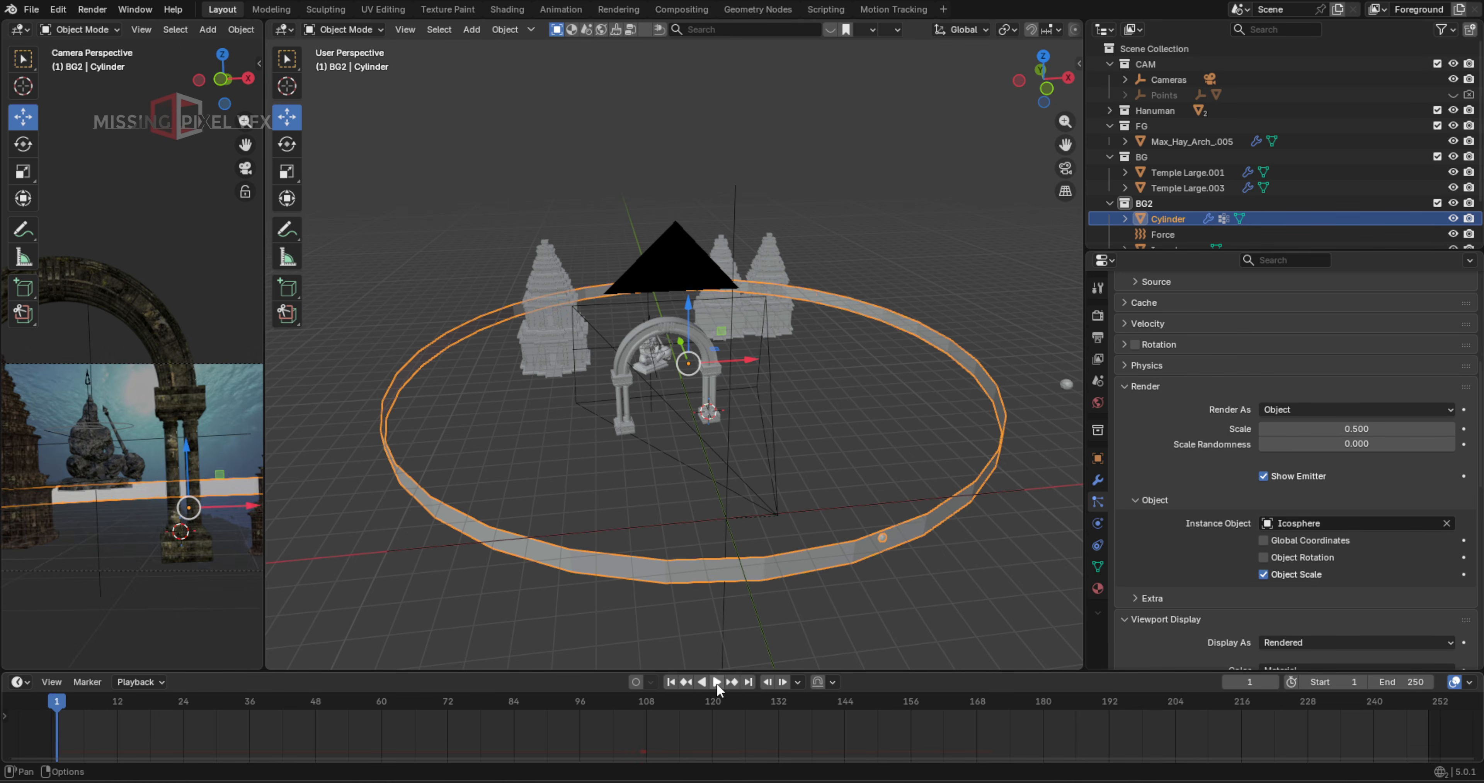
{"action": "left_click", "coordinate": [716, 682]}
{"action": "key", "text": "KP_0"}
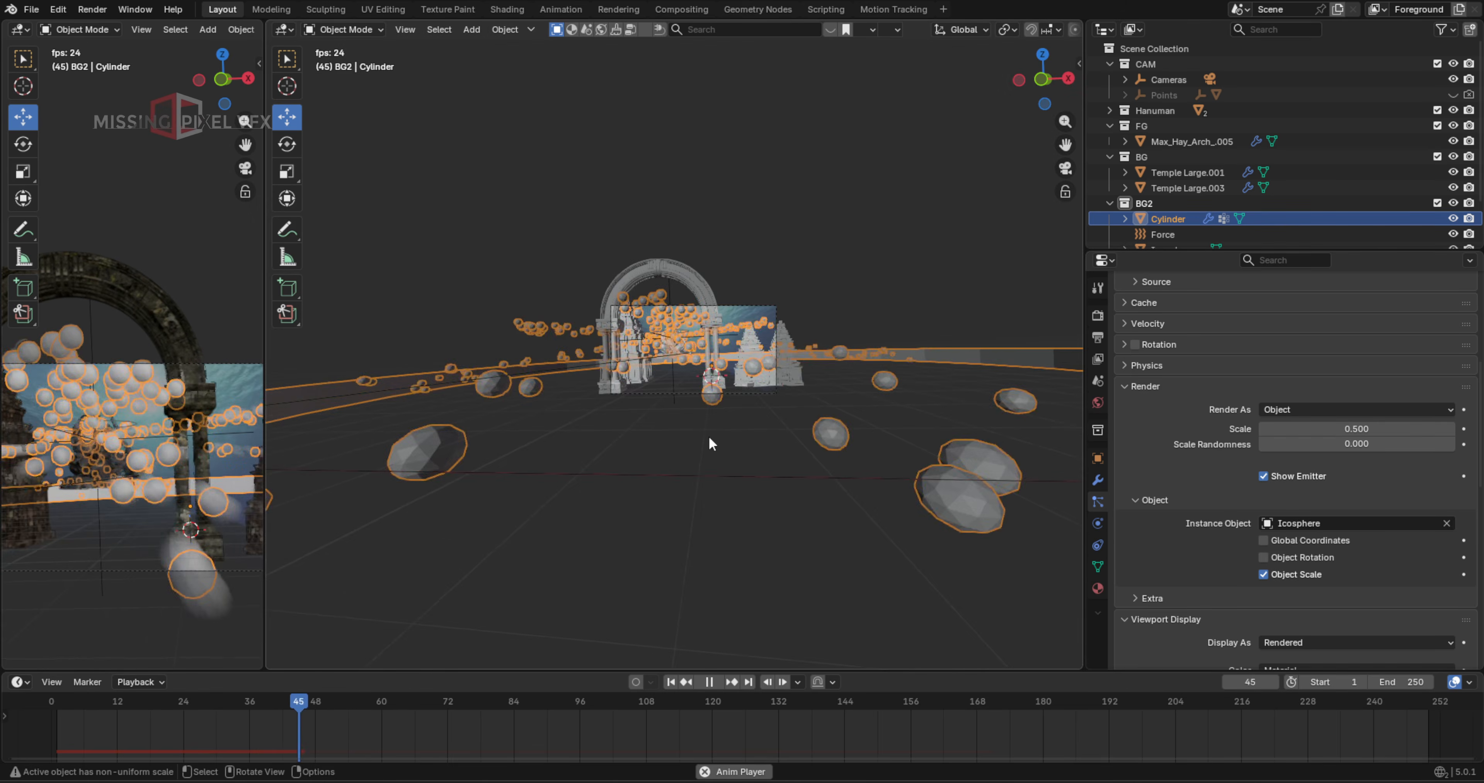
{"action": "scroll", "coordinate": [671, 316], "scroll_direction": "up", "scroll_amount": 7}
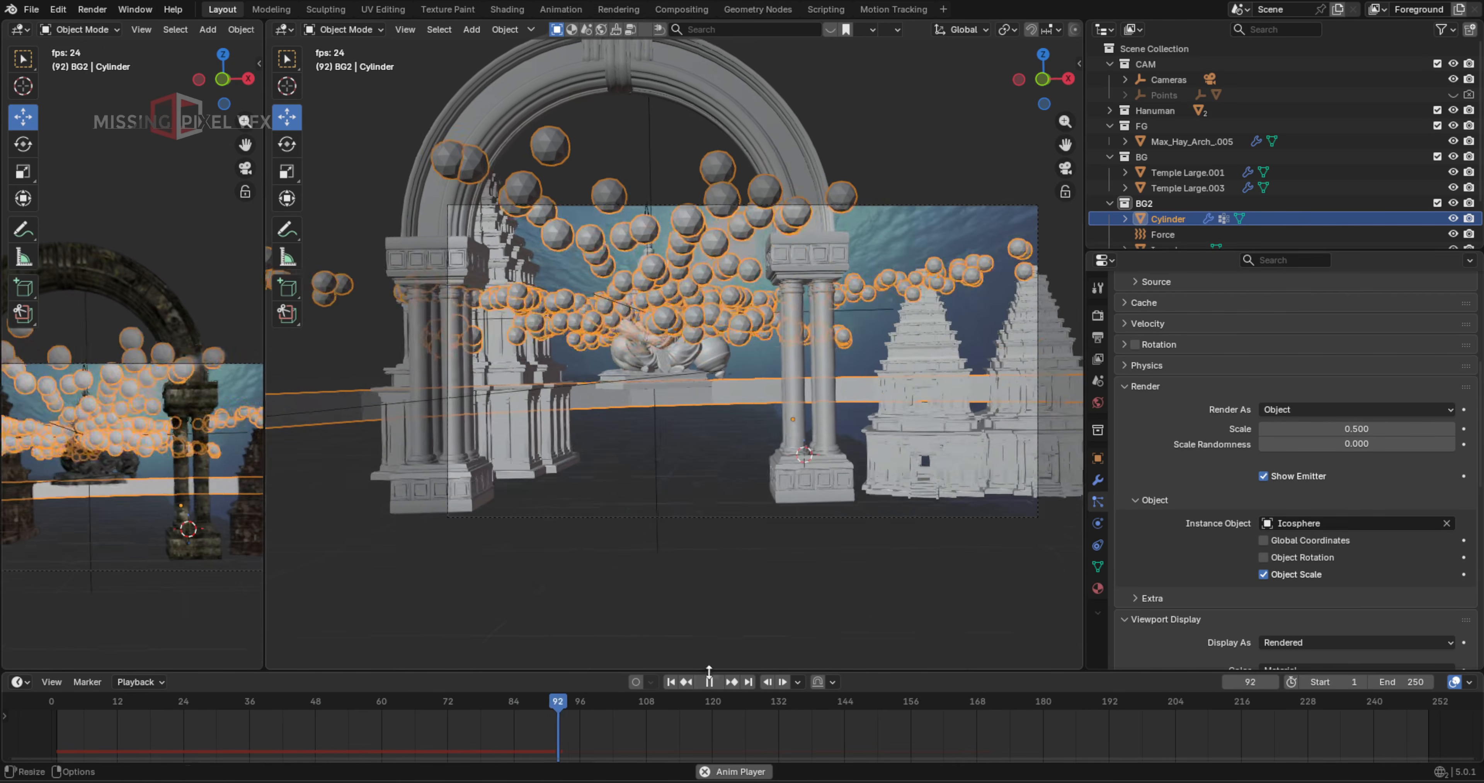
{"action": "left_click", "coordinate": [709, 682]}
Set the particles' render scale to 0.1 and deselect the ring
{"action": "left_click", "coordinate": [1337, 428]}
{"action": "type", "text": "."}
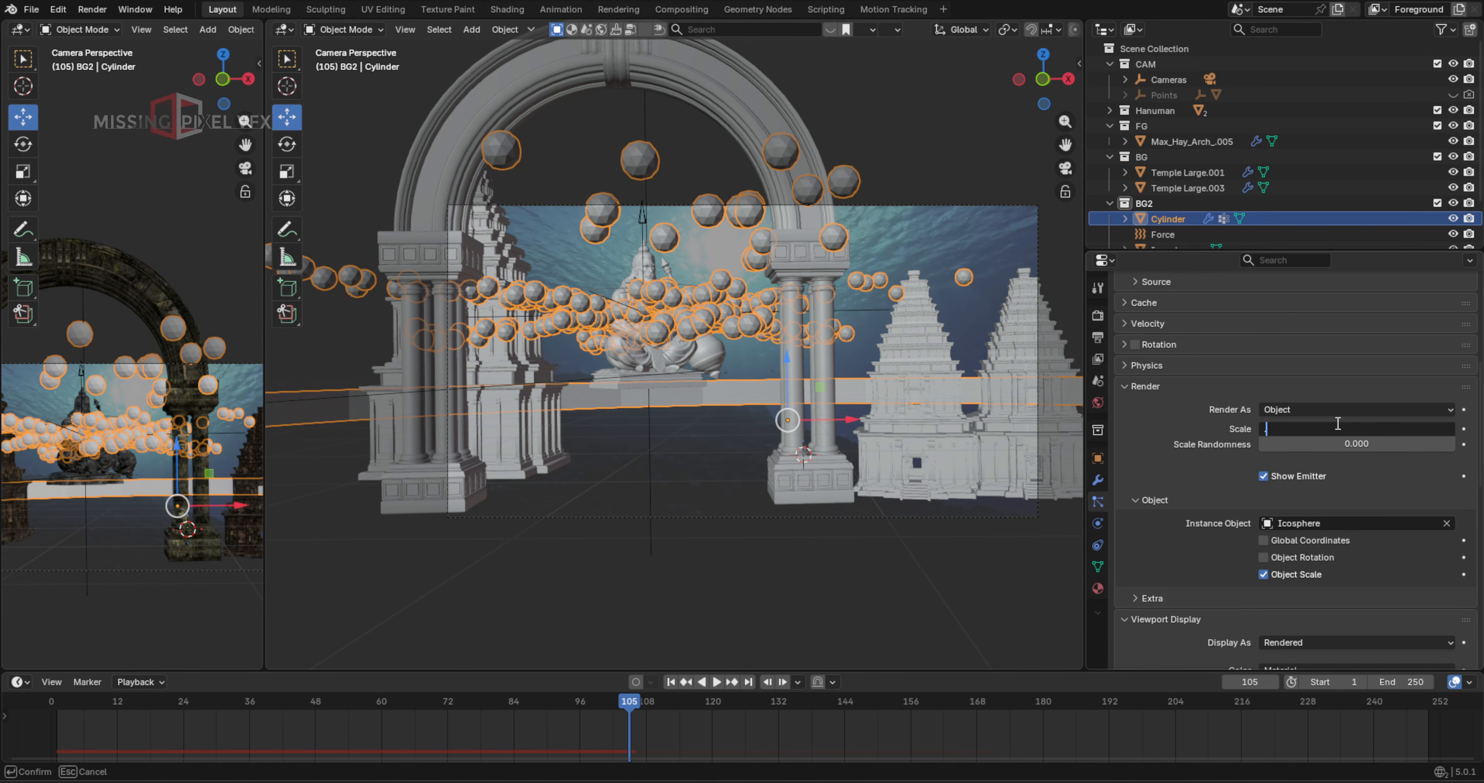
{"action": "type", "text": "1"}
{"action": "key", "text": "Return"}
{"action": "left_click", "coordinate": [773, 210]}
Replay the animation from the first frame to check the particles' size and motion, ending on frame 40
{"action": "left_click", "coordinate": [670, 682]}
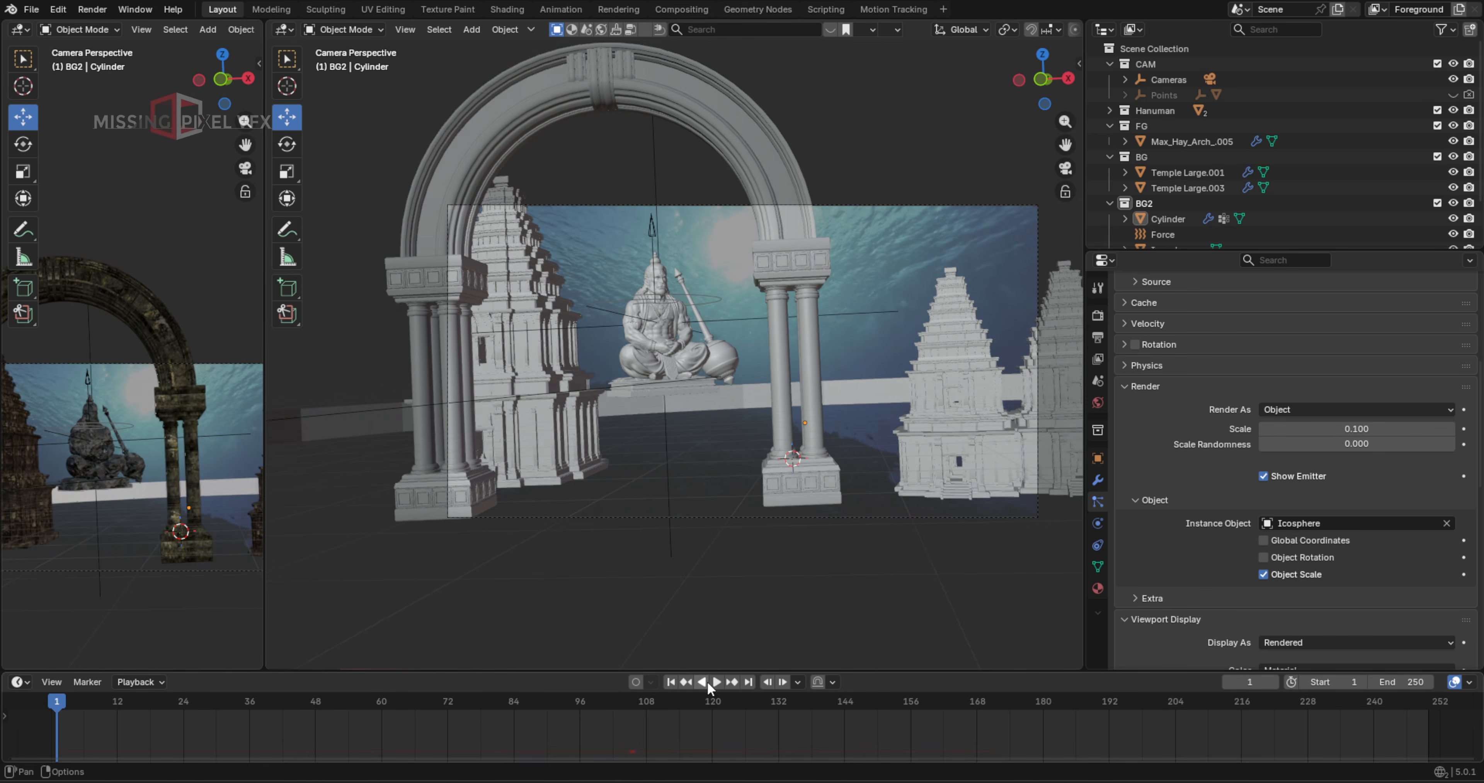
{"action": "left_click", "coordinate": [717, 680]}
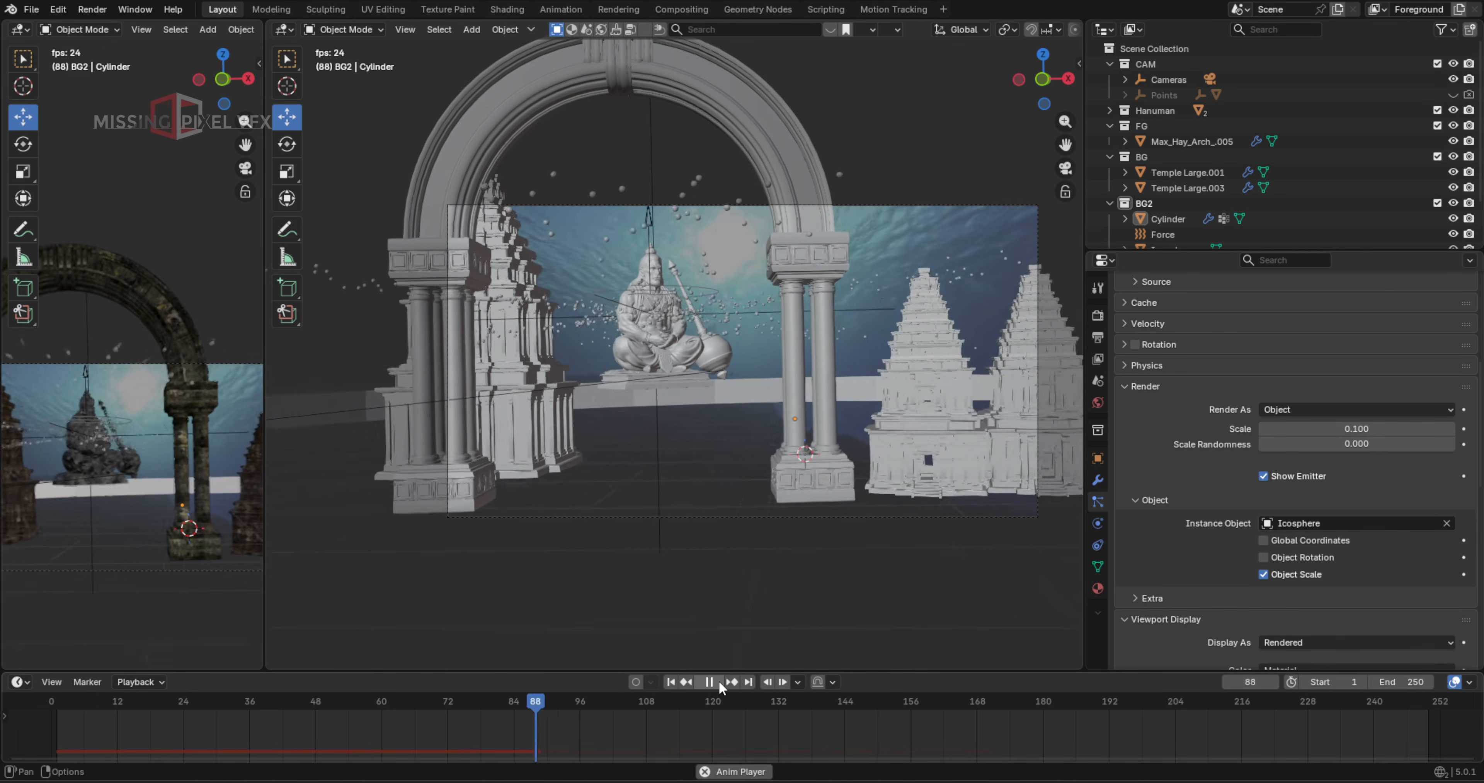
{"action": "left_click", "coordinate": [717, 681]}
{"action": "left_click_drag", "start_coordinate": [645, 713], "coordinate": [269, 707]}
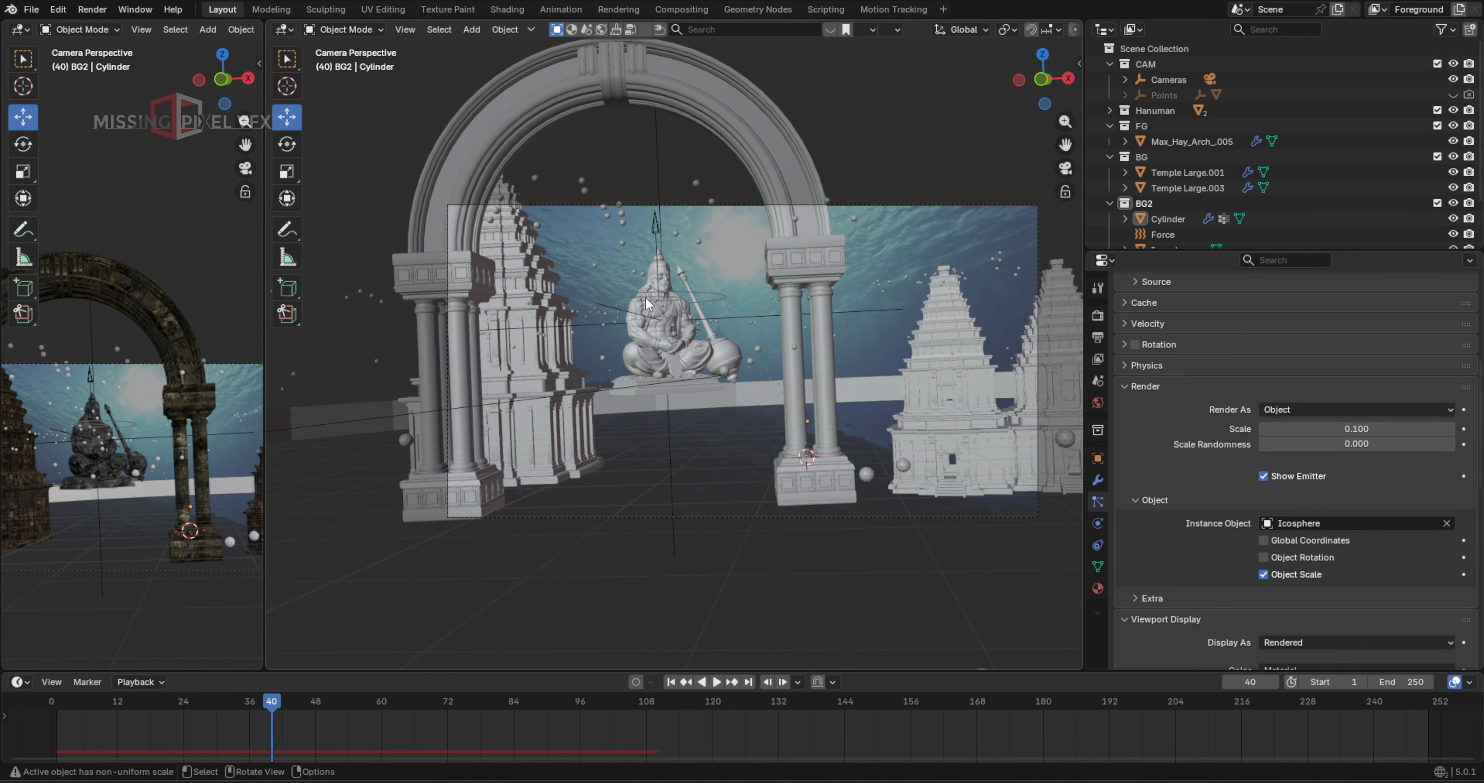
Scale up the emitter ring and rotate it about the Z axis
{"action": "left_click", "coordinate": [756, 408]}
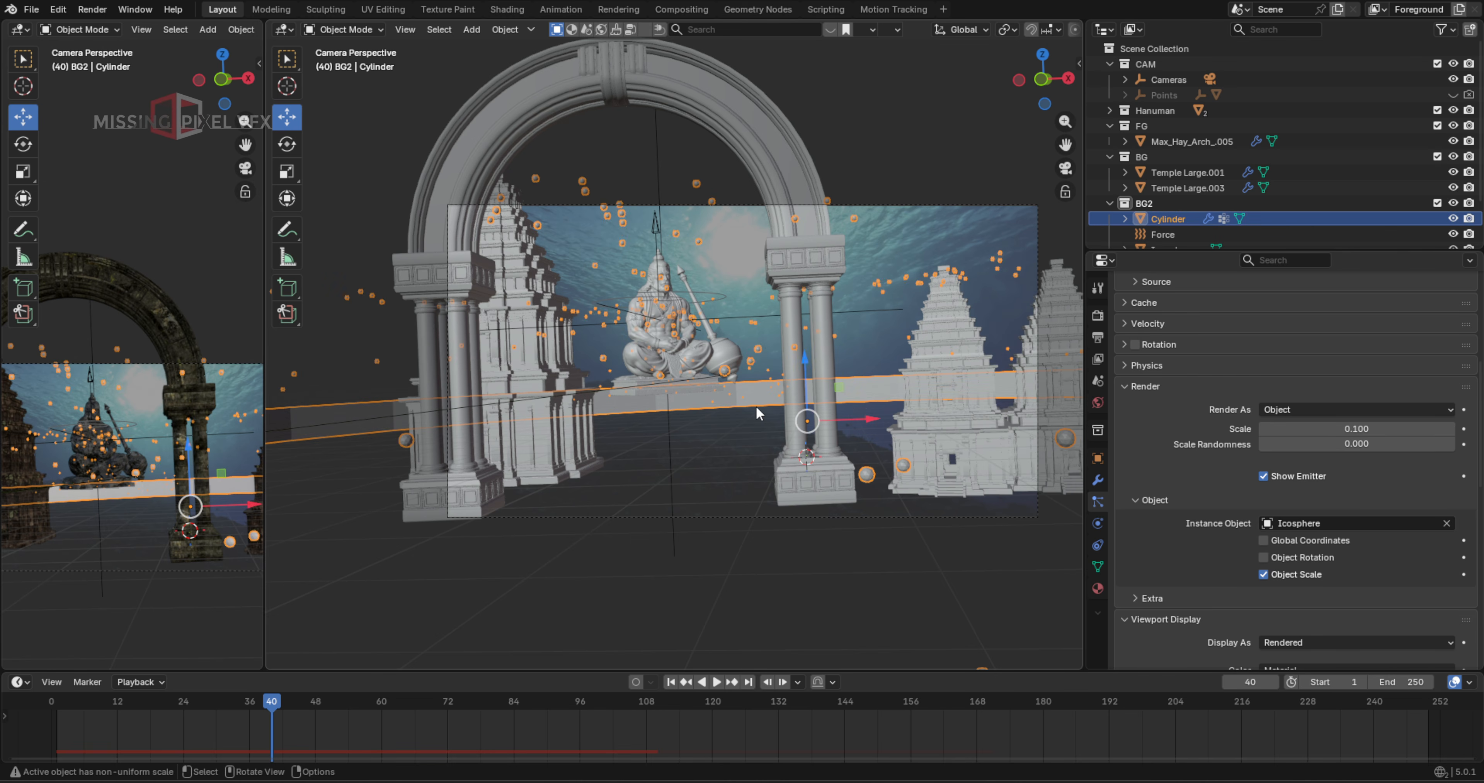
{"action": "key", "text": "s"}
{"action": "left_click", "coordinate": [885, 388]}
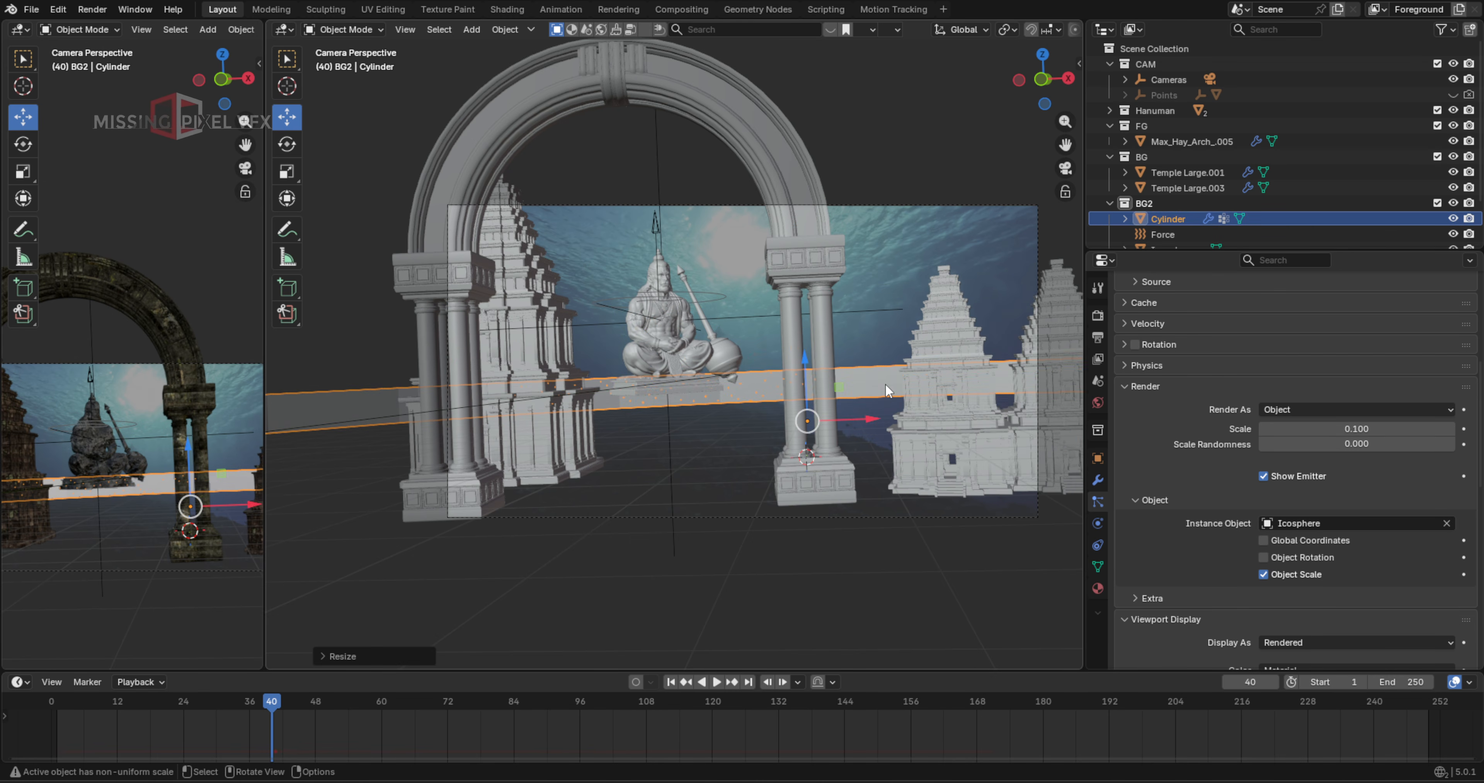
{"action": "key", "text": "r"}
{"action": "key", "text": "z"}
{"action": "left_click", "coordinate": [768, 403]}
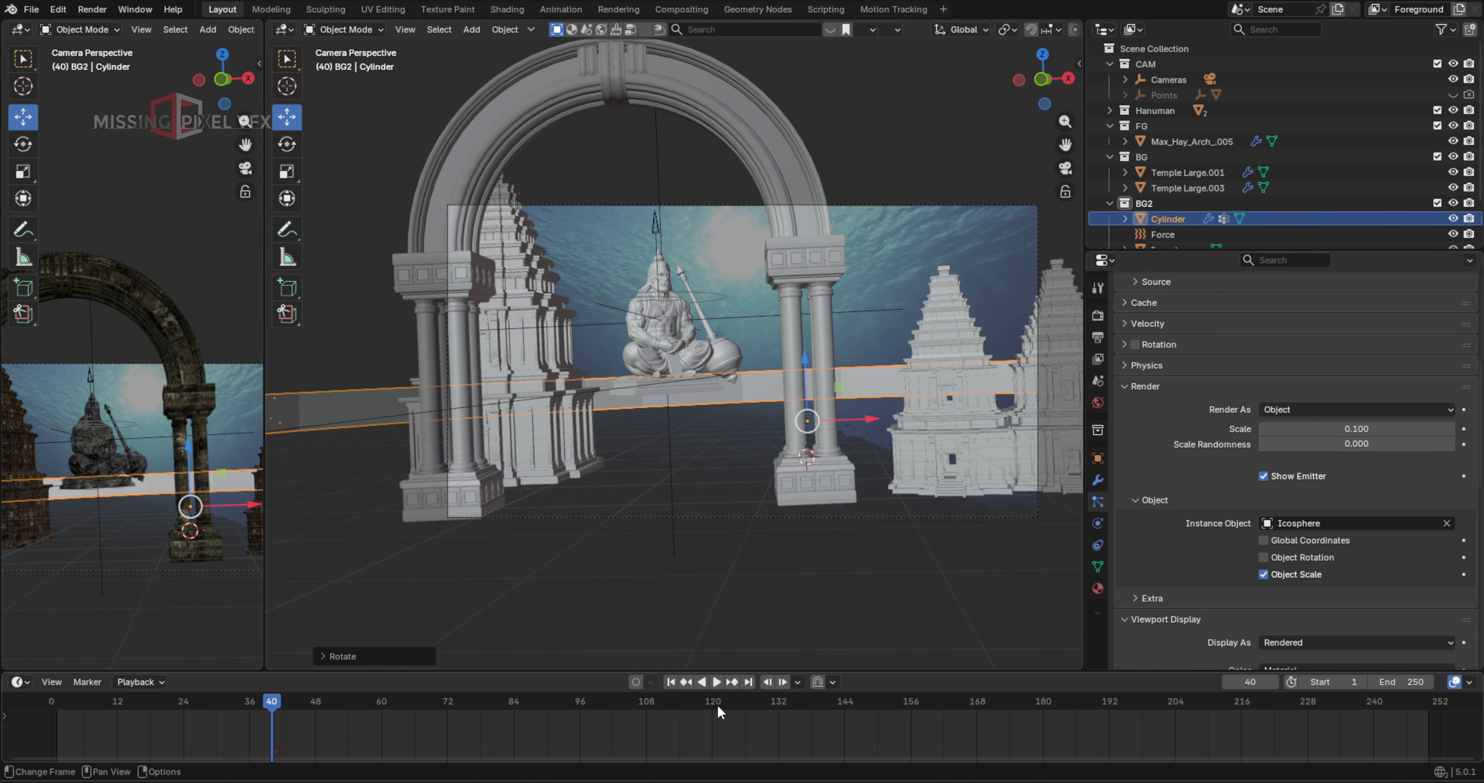
Replay the animation from the first frame and scrub through the frames to check the particle spread around the statue
{"action": "left_click", "coordinate": [670, 682]}
{"action": "left_click", "coordinate": [716, 682]}
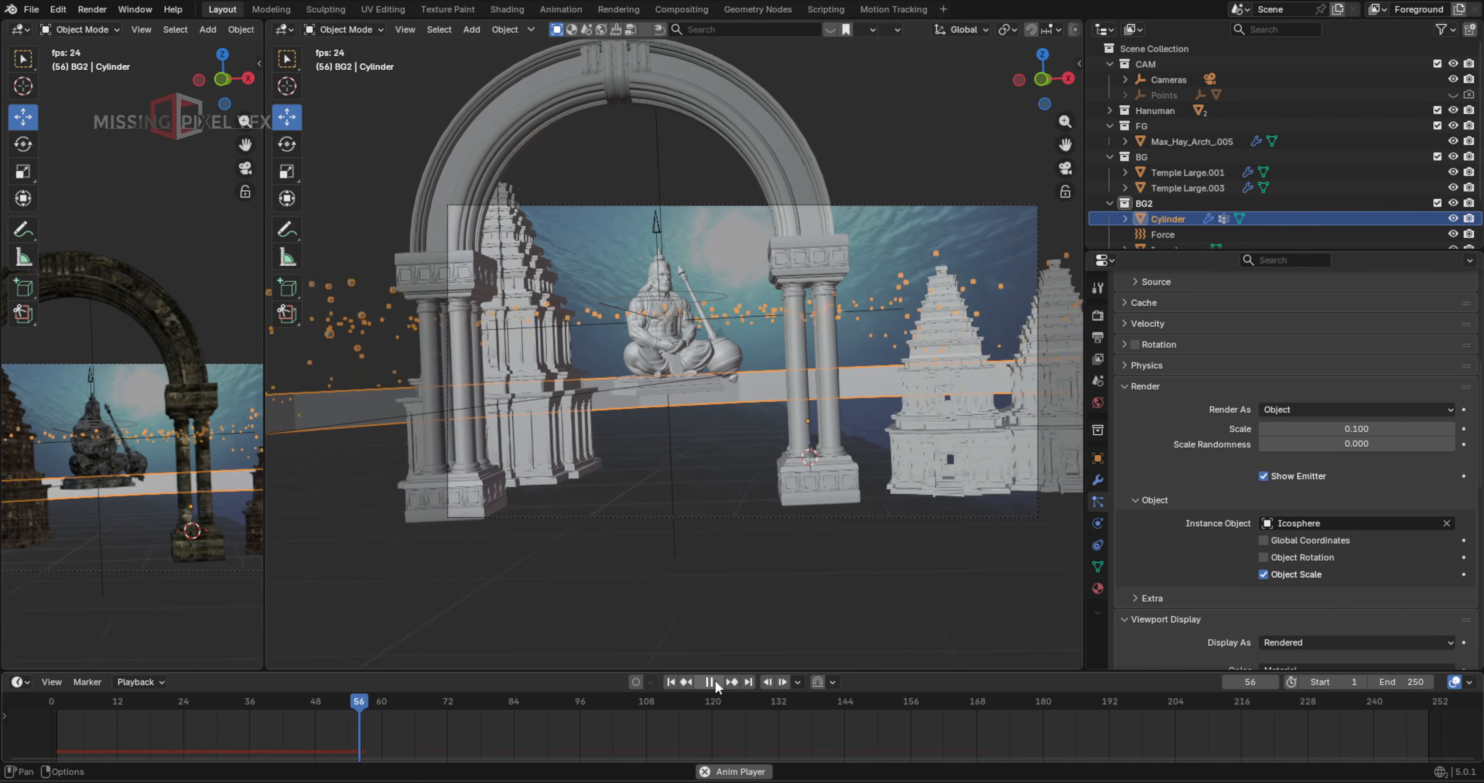
{"action": "left_click", "coordinate": [714, 680]}
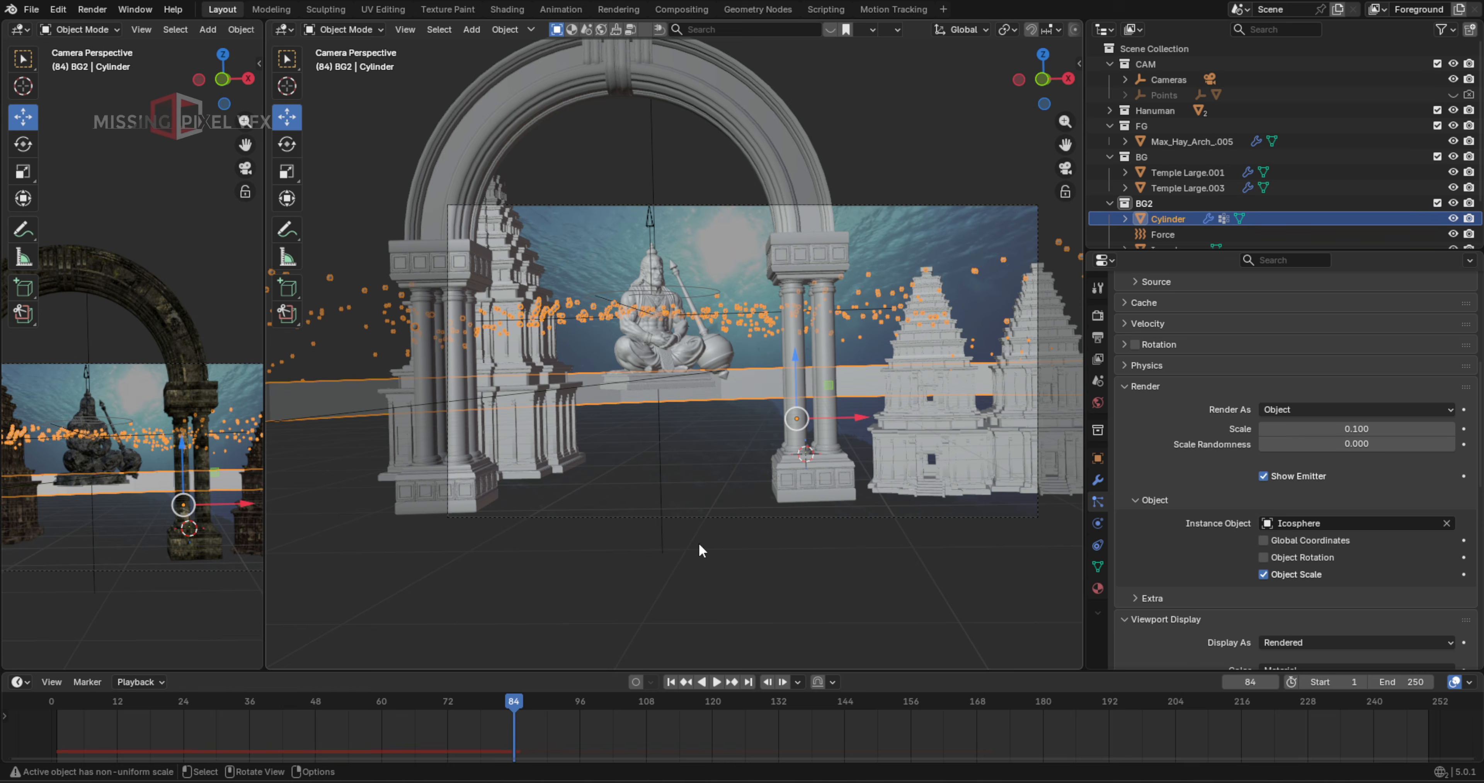
{"action": "left_click_drag", "start_coordinate": [513, 703], "coordinate": [586, 715]}
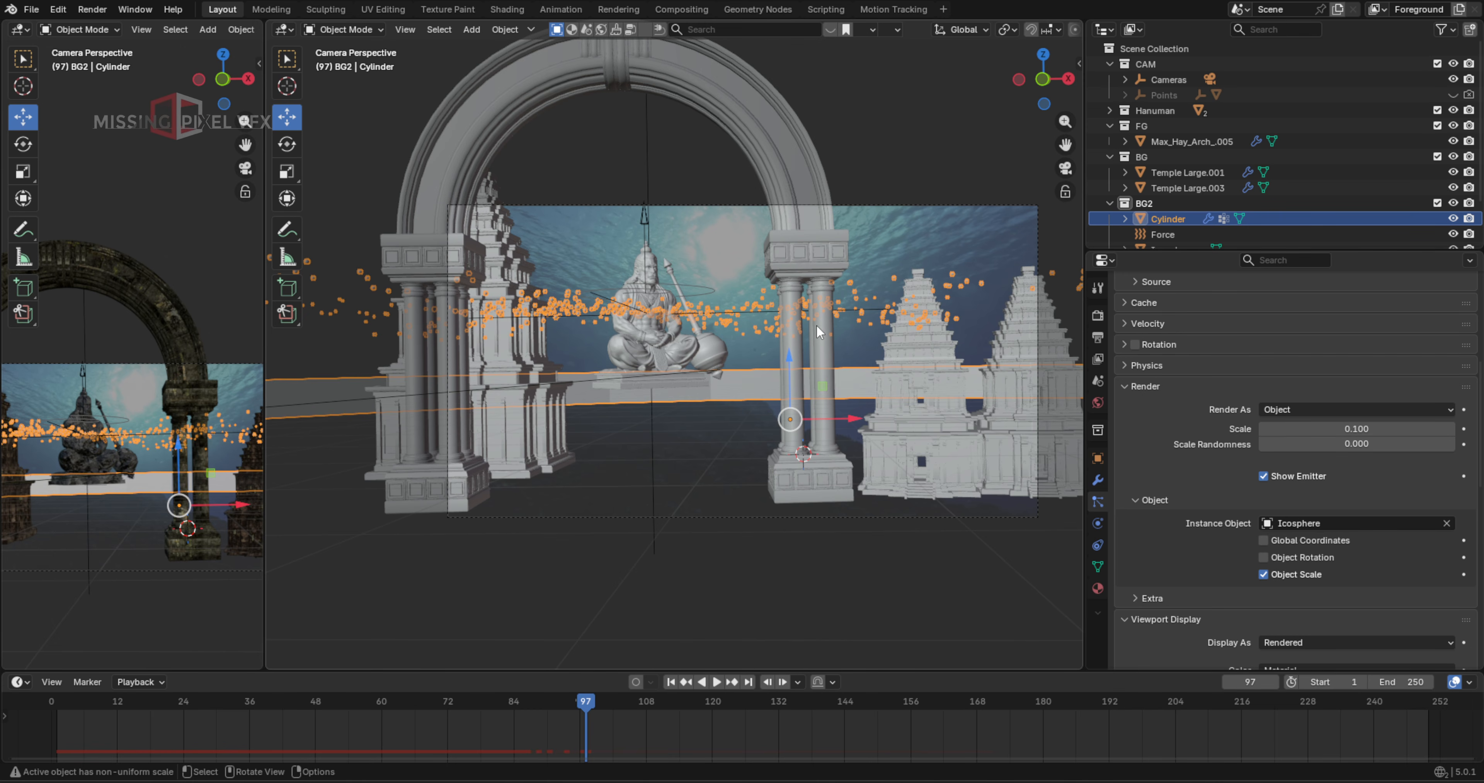
{"action": "left_click_drag", "start_coordinate": [584, 702], "coordinate": [441, 704]}
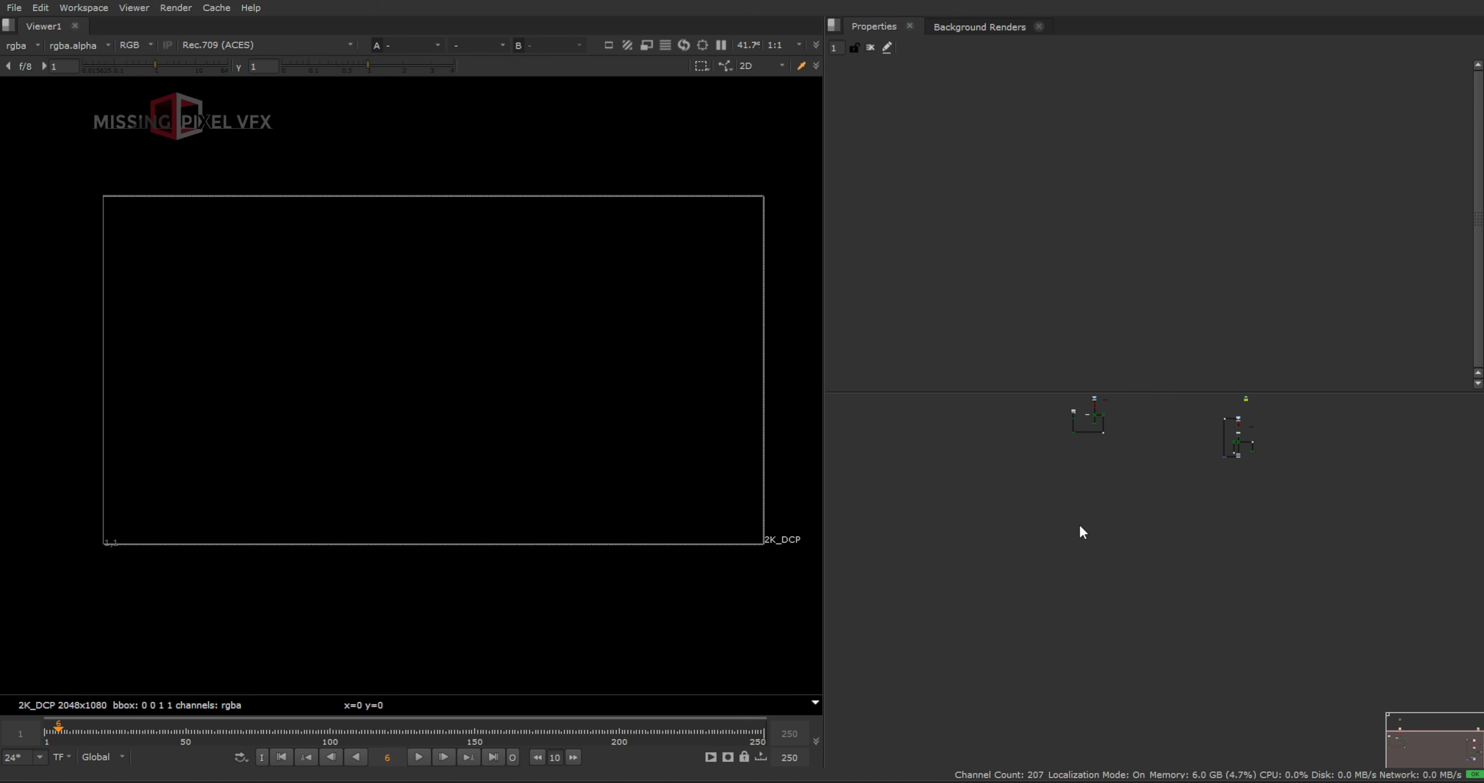
Switch to Nuke and paste the five render Read nodes with their Shuffle nodes into an empty area of the node graph
{"action": "middle_click_drag", "start_coordinate": [1092, 508], "coordinate": [1099, 572]}
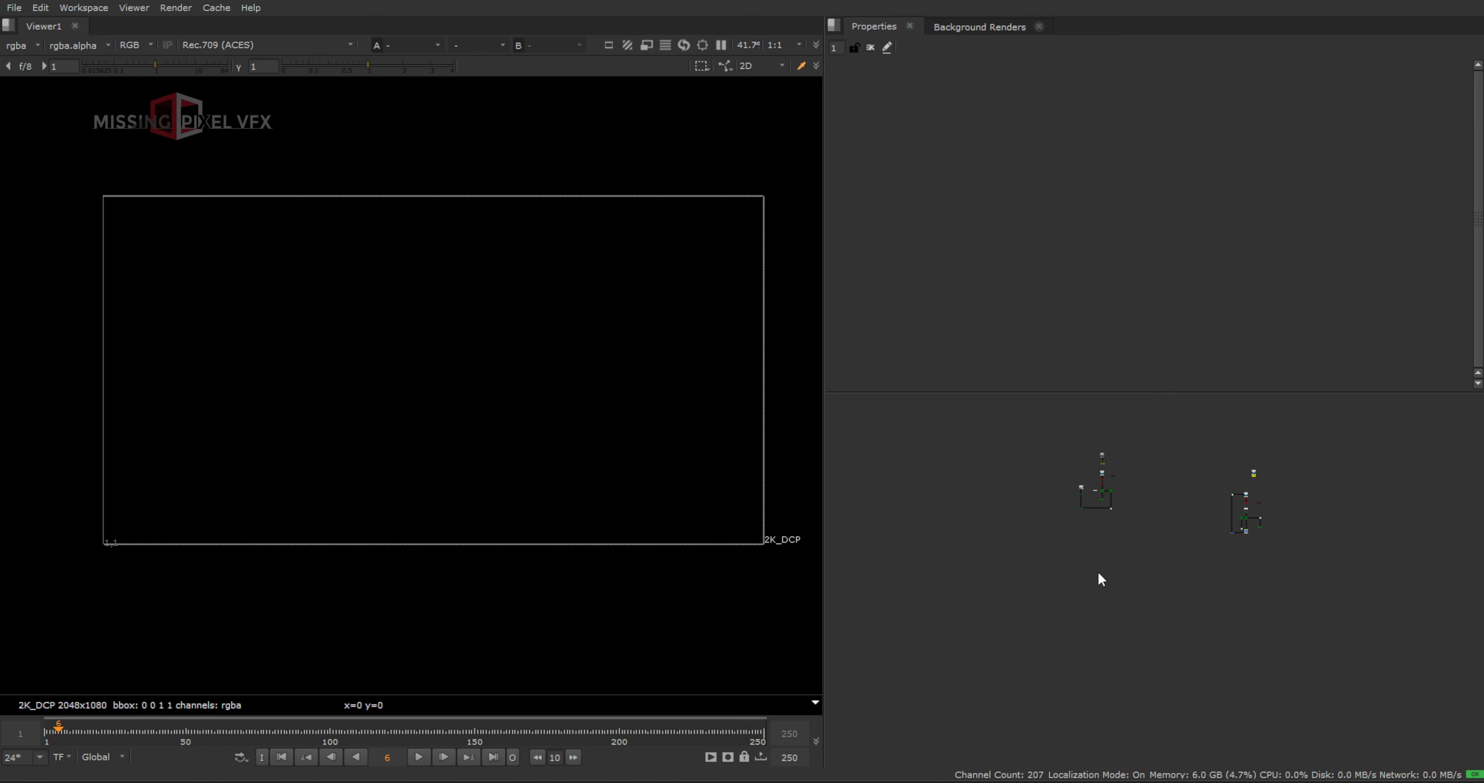
{"action": "scroll", "coordinate": [1099, 518], "scroll_direction": "up", "scroll_amount": 3}
{"action": "key", "text": "ctrl+v"}
{"action": "scroll", "coordinate": [1024, 538], "scroll_direction": "up", "scroll_amount": 2}
{"action": "scroll", "coordinate": [1023, 539], "scroll_direction": "up", "scroll_amount": 5}
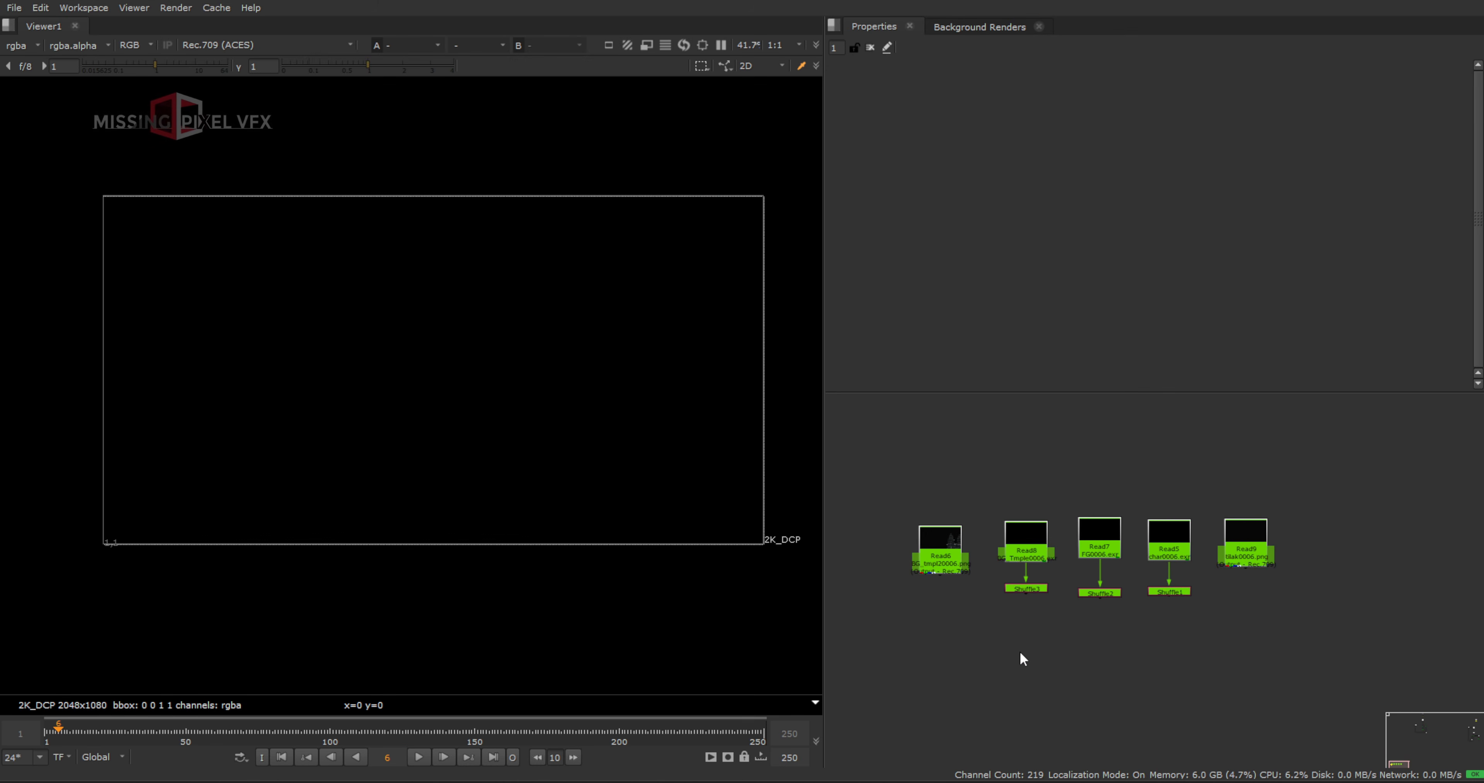
View the Shuffle outputs of the background temple, the foreground pillars and the character one after another
{"action": "scroll", "coordinate": [1034, 586], "scroll_direction": "up", "scroll_amount": 4}
{"action": "left_click", "coordinate": [1029, 602]}
{"action": "scroll", "coordinate": [1048, 572], "scroll_direction": "down", "scroll_amount": 2}
{"action": "left_click", "coordinate": [1031, 587]}
{"action": "key", "text": "1"}
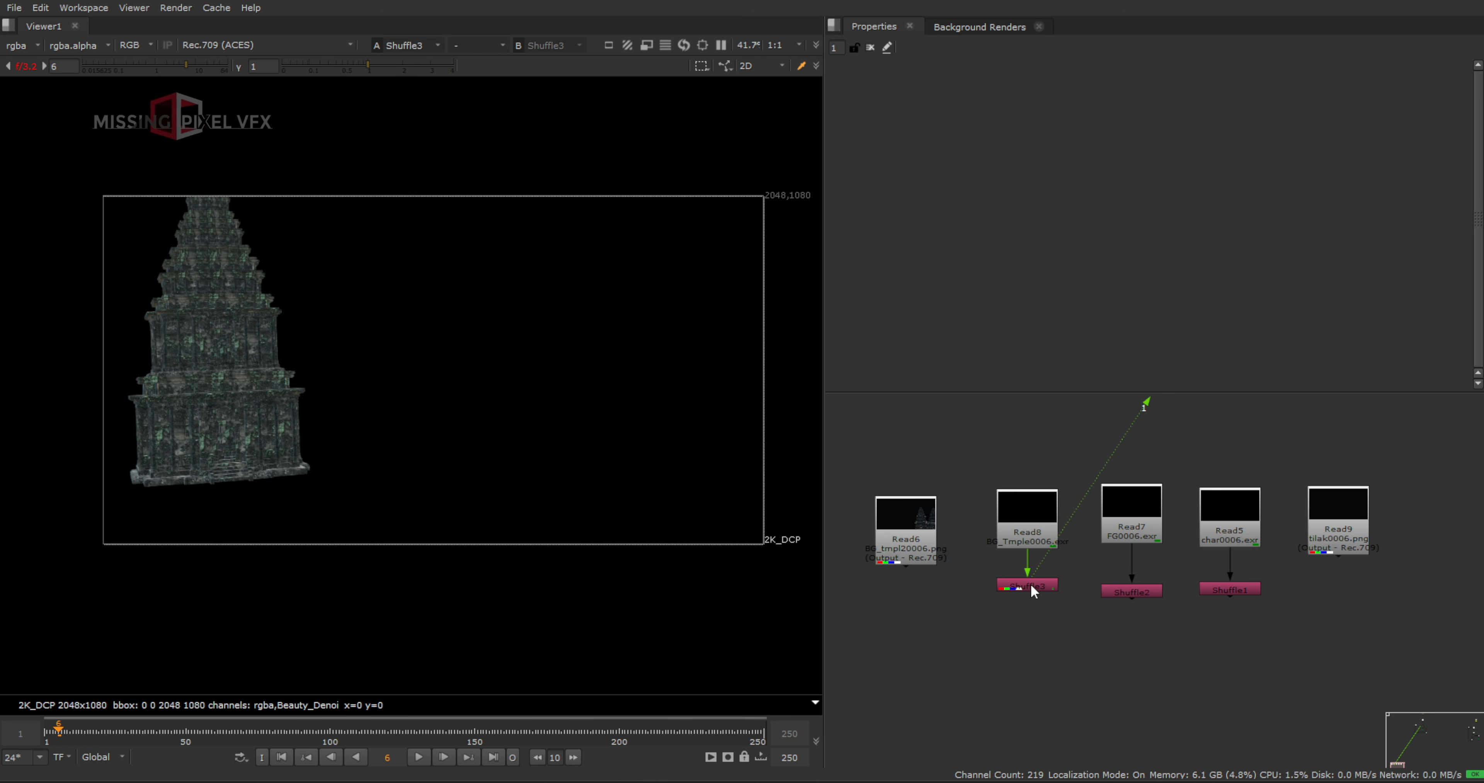
{"action": "left_click", "coordinate": [1135, 590]}
{"action": "key", "text": "1"}
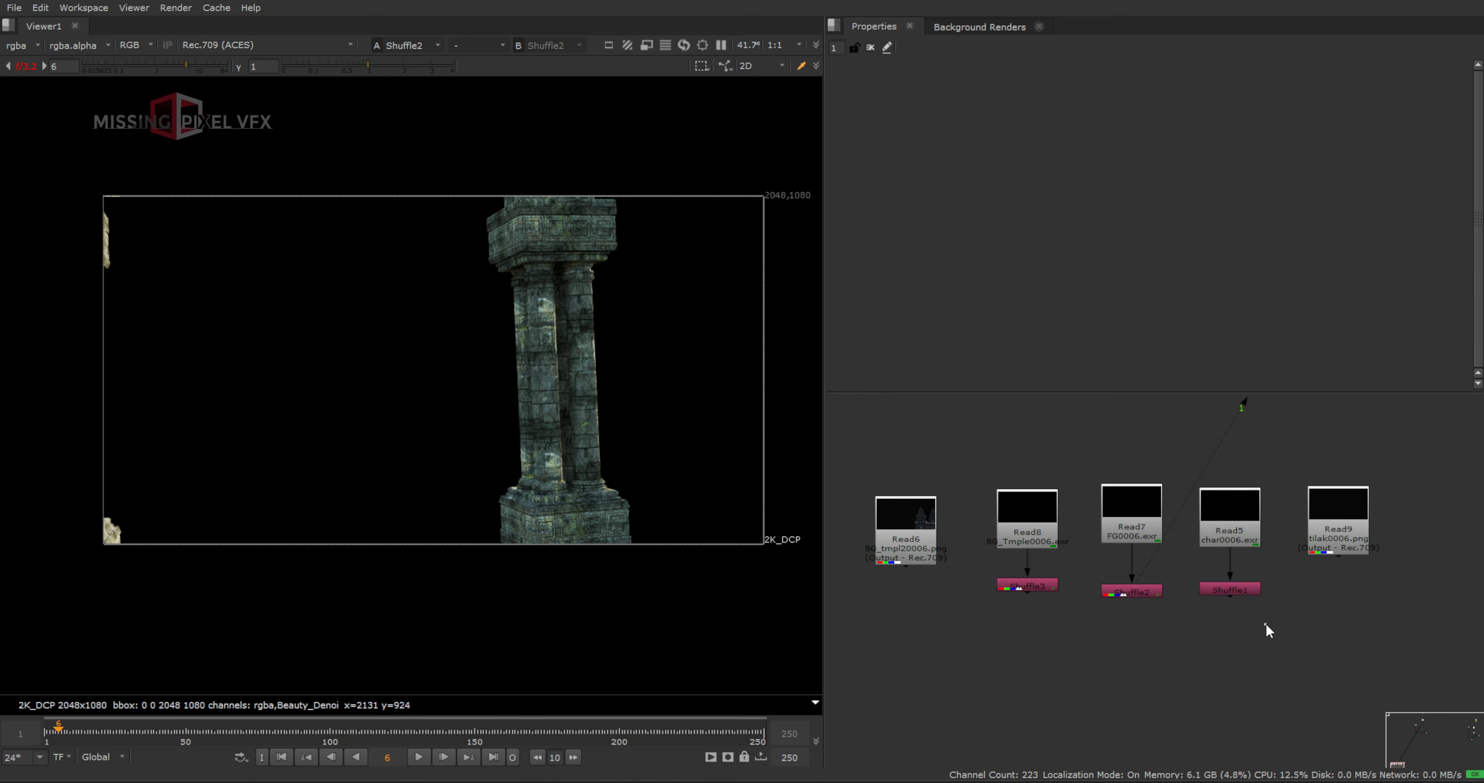
{"action": "left_click", "coordinate": [1238, 588]}
{"action": "key", "text": "1"}
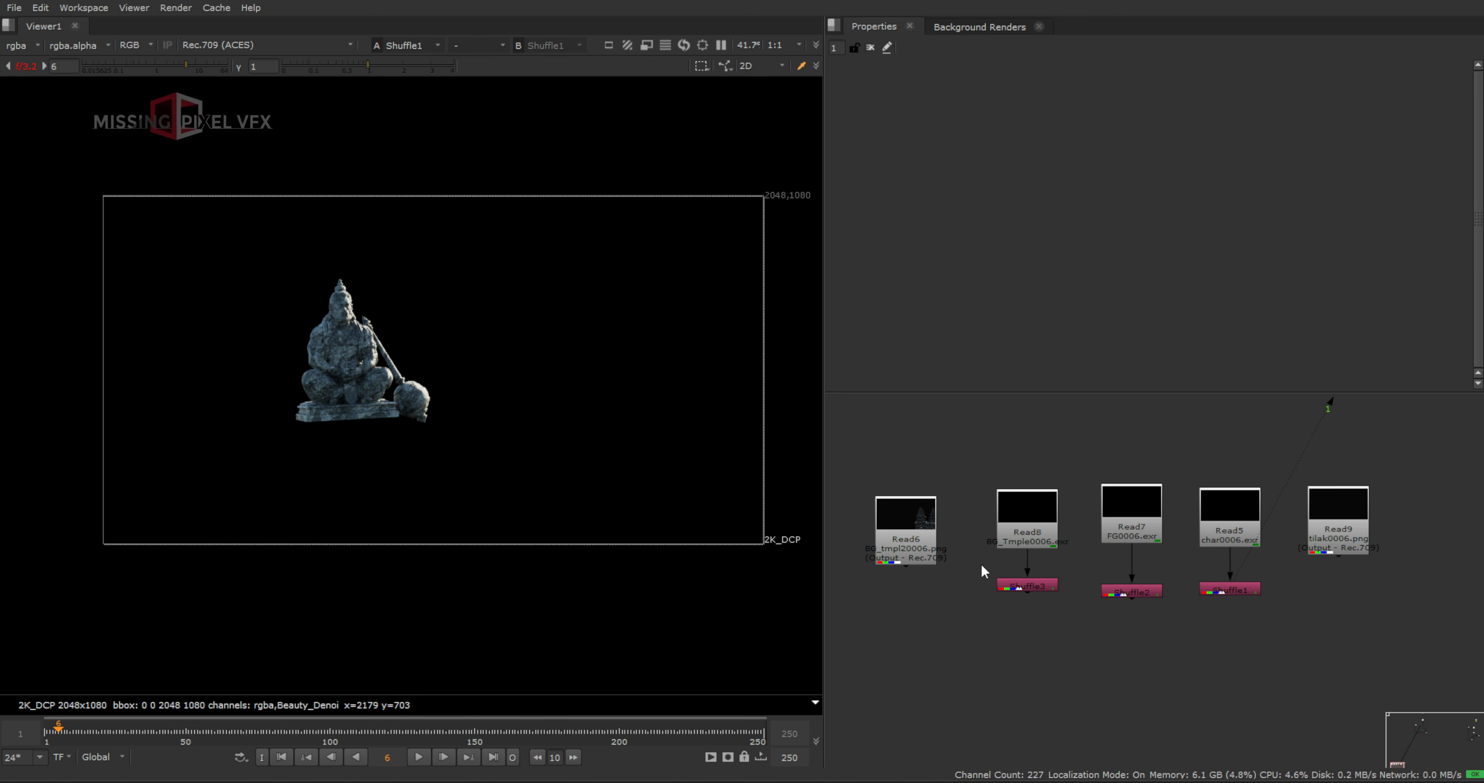
View the second background temple render and reset the viewer gain to 1
{"action": "key", "text": "1"}
{"action": "left_click", "coordinate": [891, 569]}
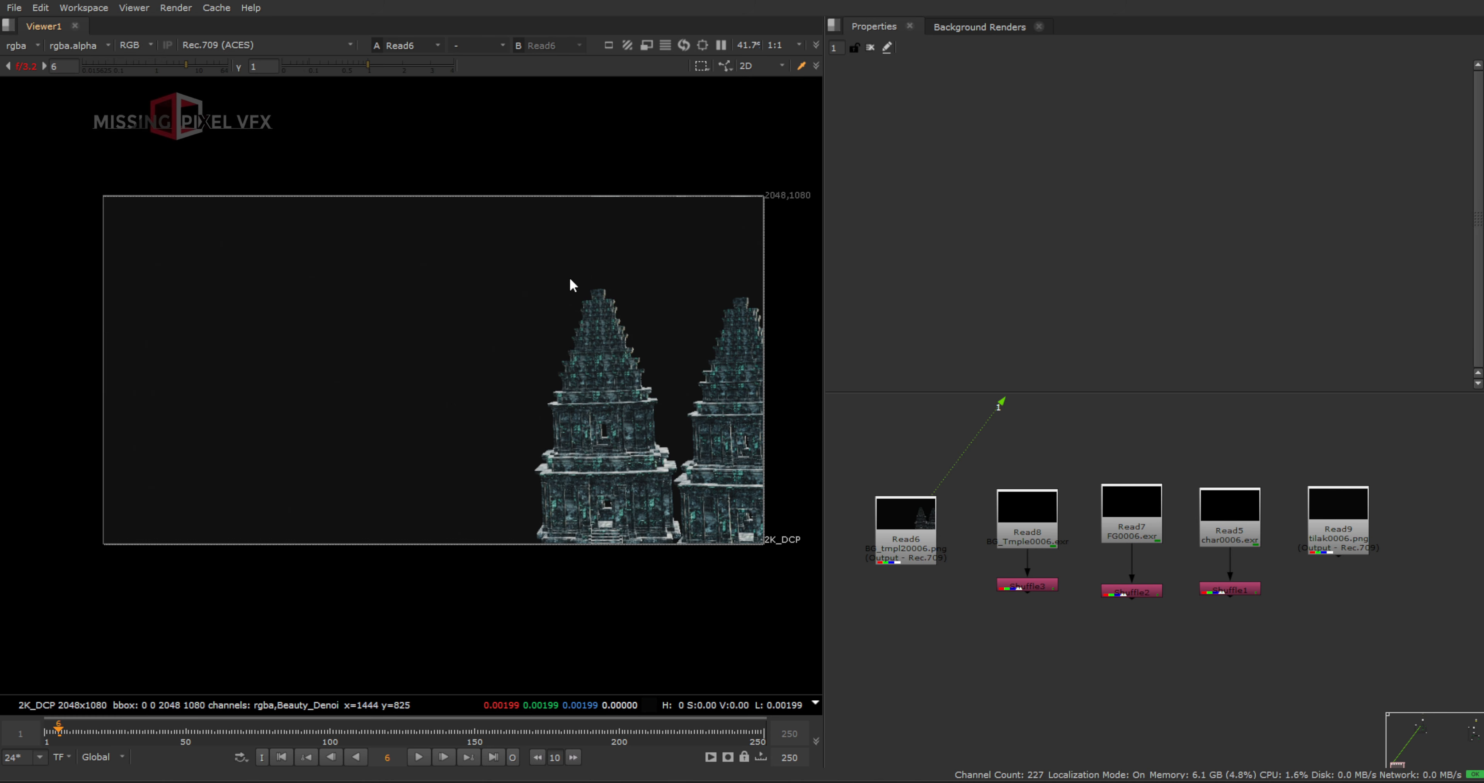
{"action": "left_click", "coordinate": [189, 68], "text": "ctrl"}
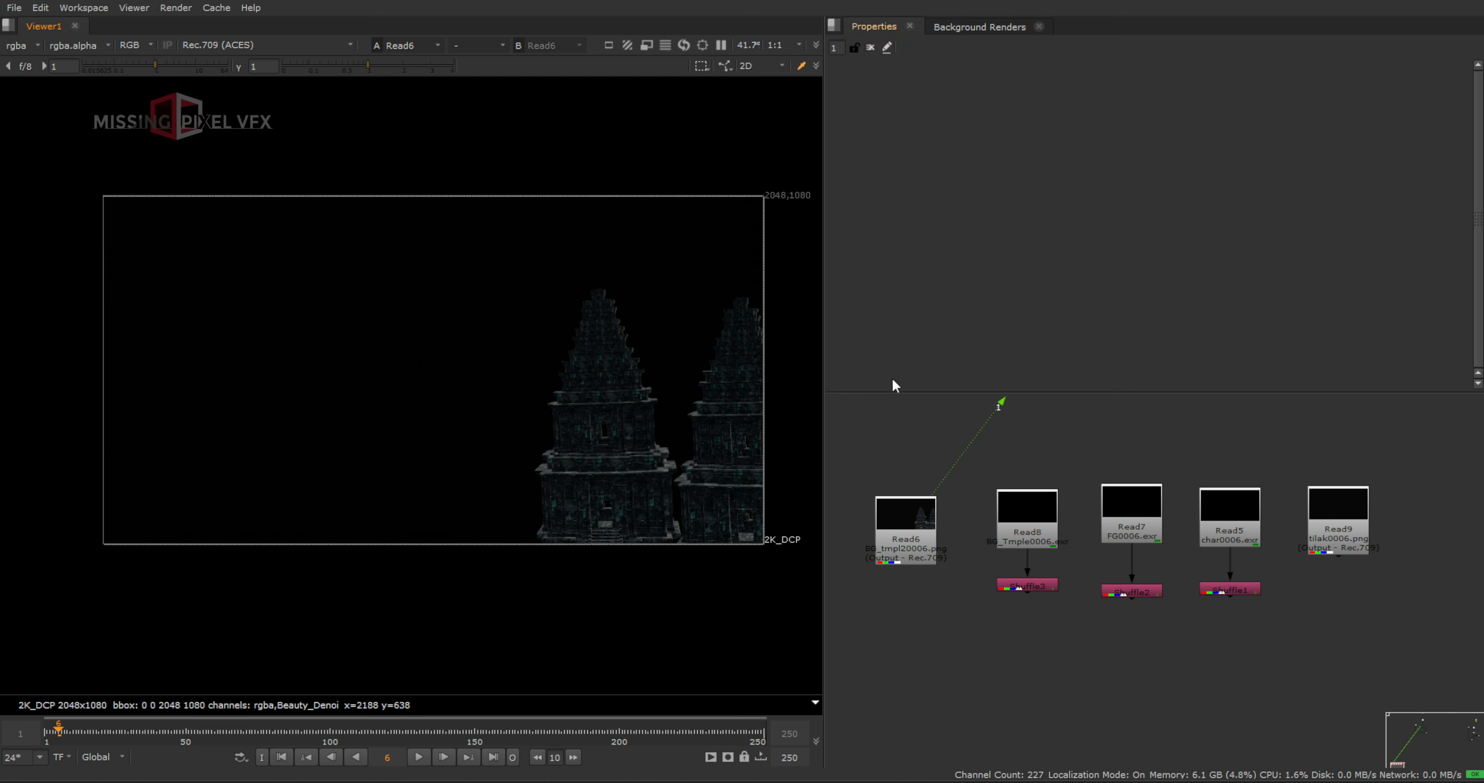
View the tilak render up close and check its alpha channel
{"action": "key", "text": "1"}
{"action": "scroll", "coordinate": [322, 339], "scroll_direction": "up", "scroll_amount": 10}
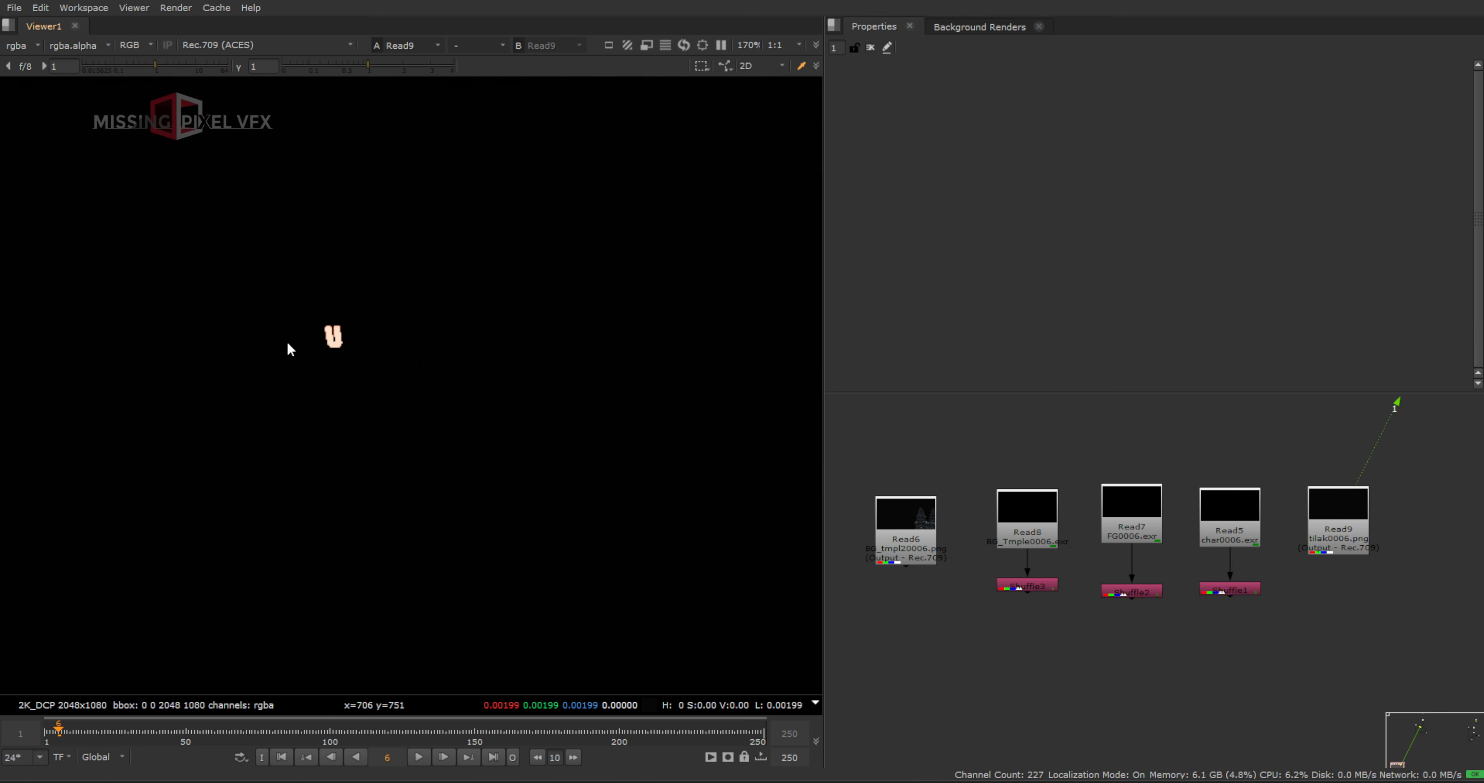
{"action": "key", "text": "a"}
{"action": "key", "text": "a"}
{"action": "scroll", "coordinate": [1105, 615], "scroll_direction": "down", "scroll_amount": 3}
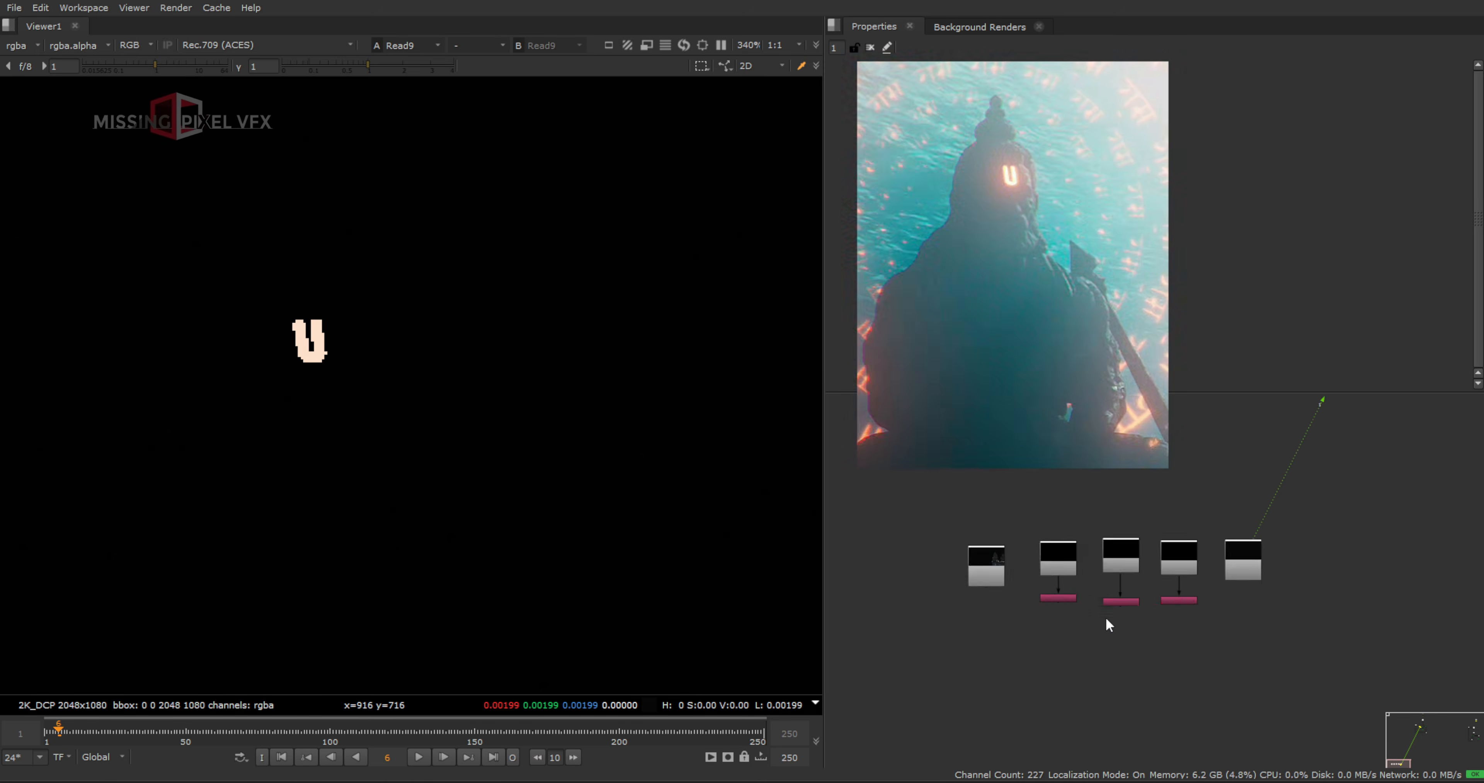
Move the character Read and its Shuffle node away from the other layers, open the Shuffle's properties and view its output
{"action": "scroll", "coordinate": [1142, 530], "scroll_direction": "down", "scroll_amount": 5}
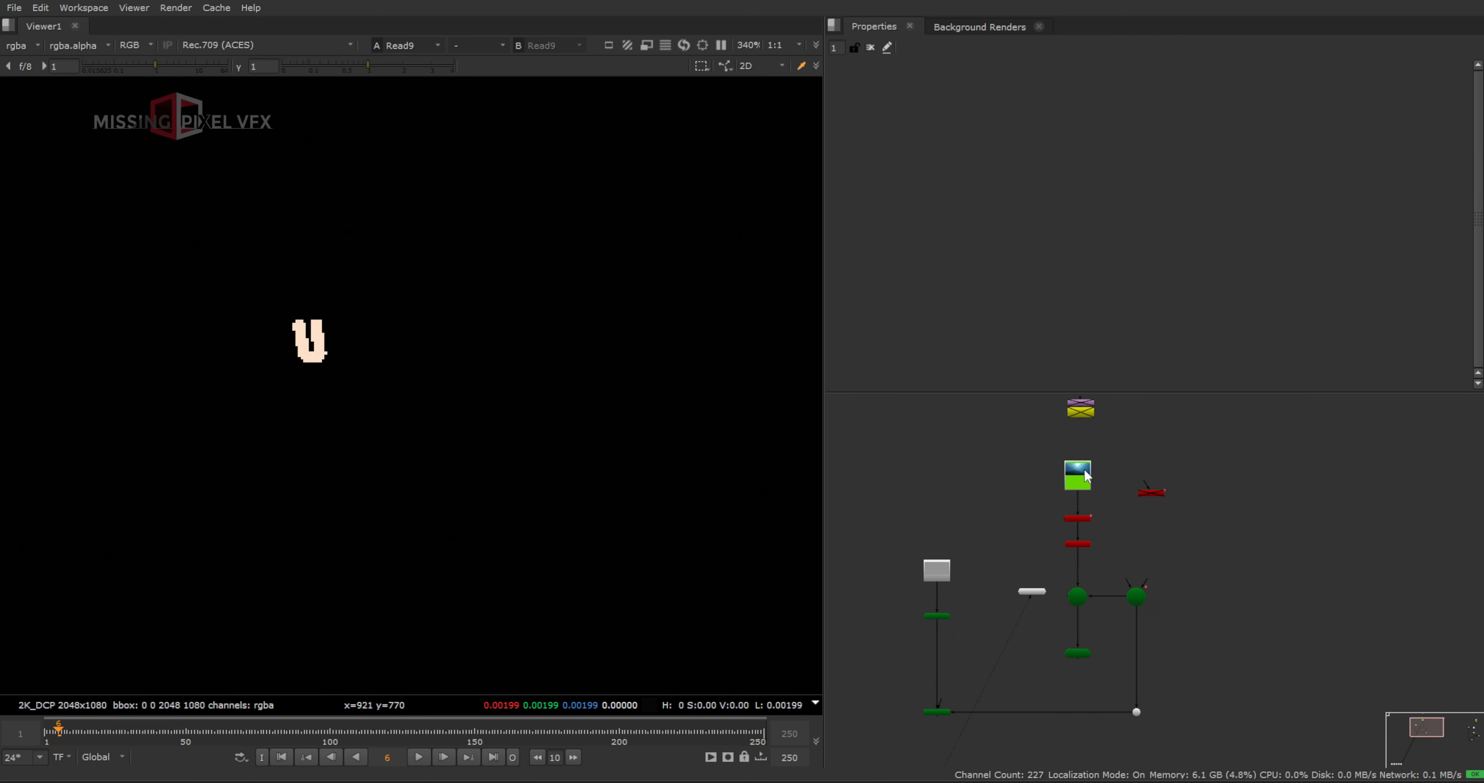
{"action": "scroll", "coordinate": [1107, 525], "scroll_direction": "down", "scroll_amount": 5}
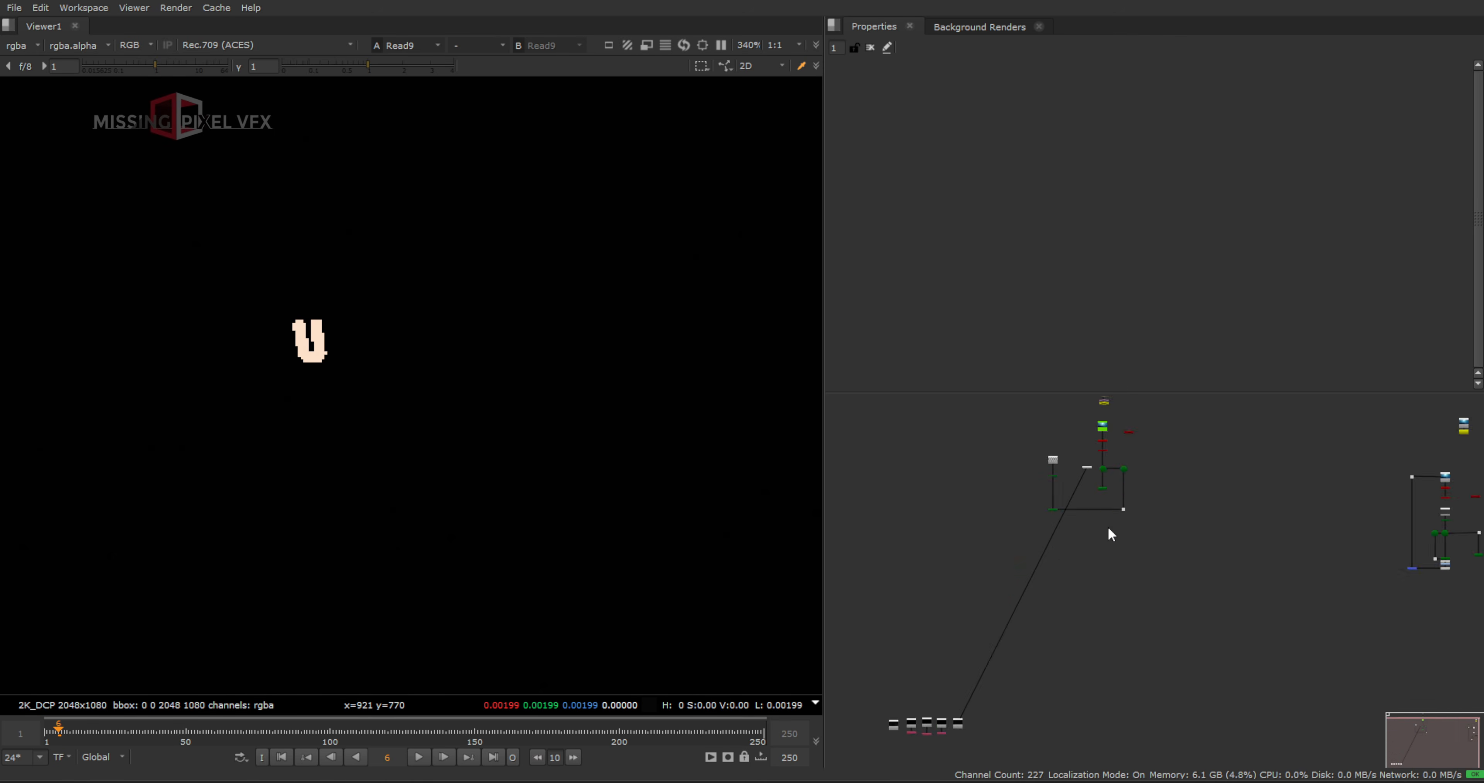
{"action": "middle_click_drag", "start_coordinate": [1076, 733], "coordinate": [1154, 545]}
{"action": "scroll", "coordinate": [1152, 481], "scroll_direction": "up", "scroll_amount": 5}
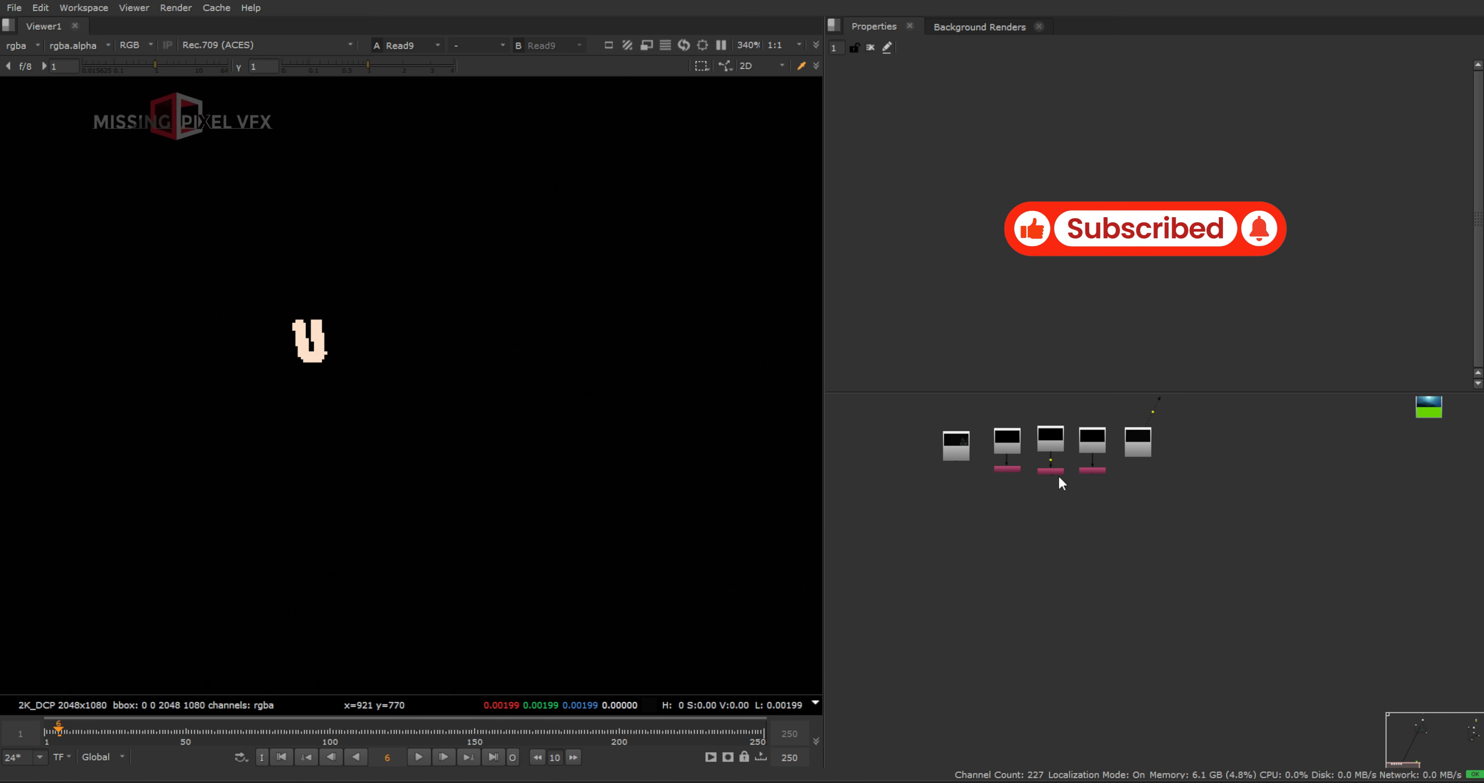
{"action": "left_click", "coordinate": [1051, 471]}
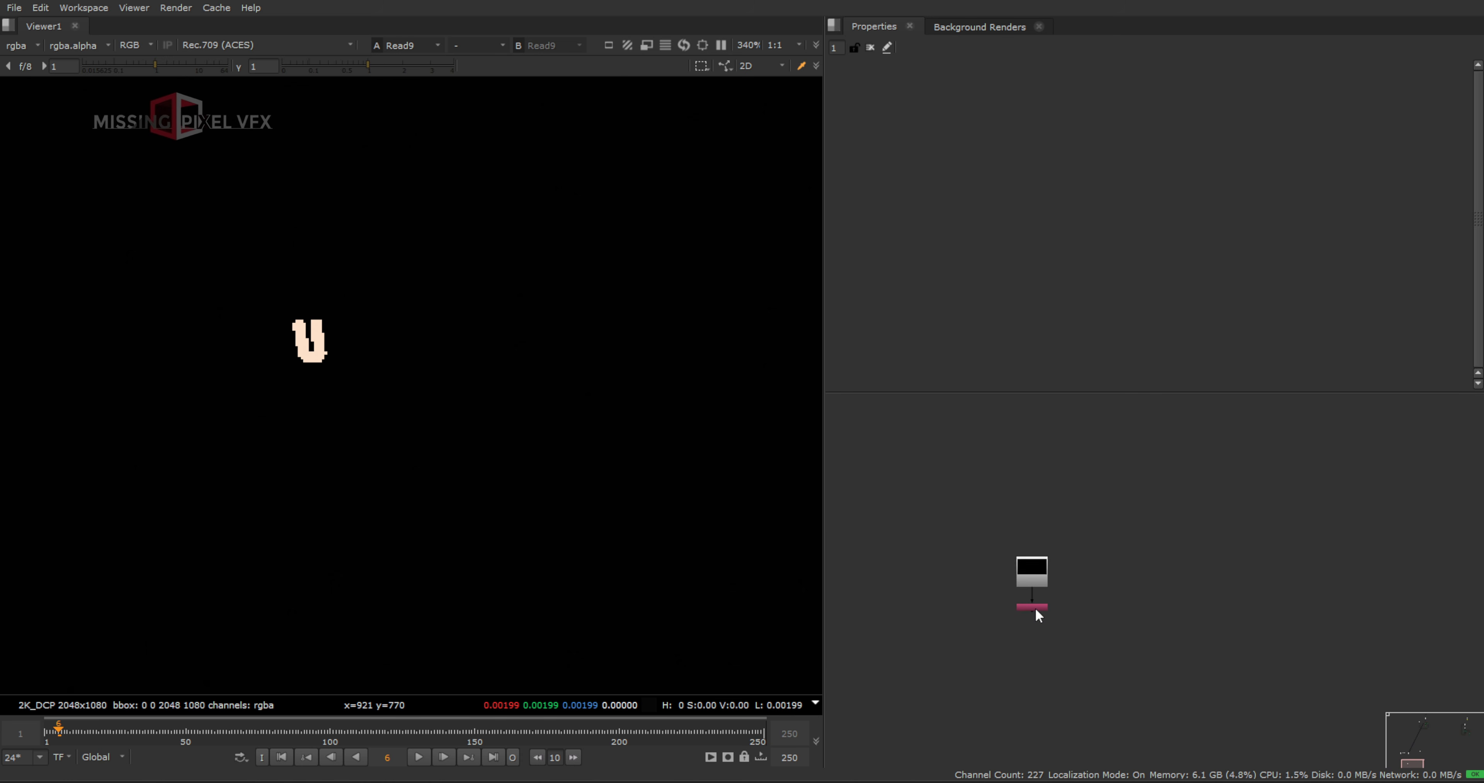
{"action": "scroll", "coordinate": [1038, 615], "scroll_direction": "up", "scroll_amount": 3}
{"action": "double_click", "coordinate": [1028, 600]}
{"action": "key", "text": "1"}
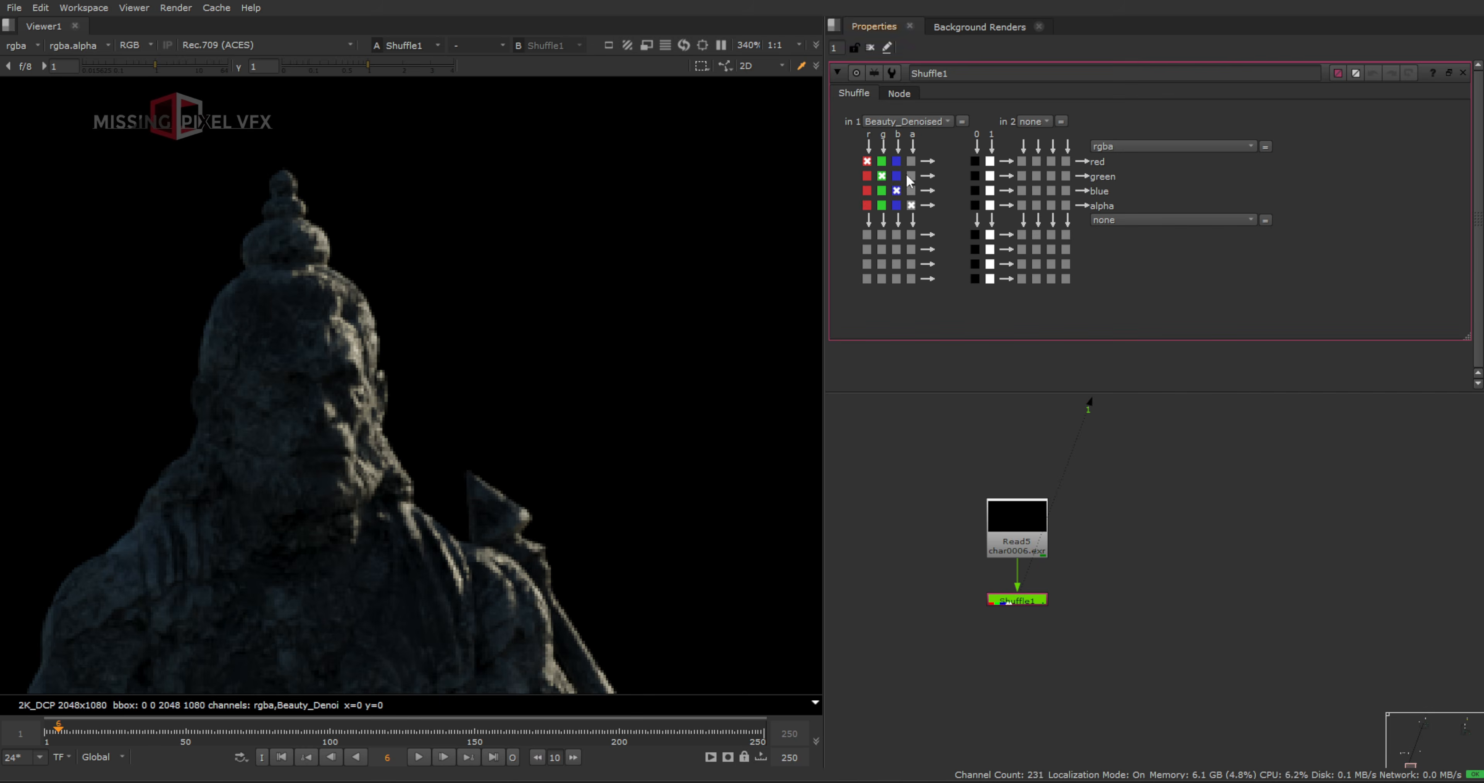
Preview the character's Normal and Pos passes through Shuffle1, ending with the input layer on rgba
{"action": "left_click", "coordinate": [890, 120]}
{"action": "left_click", "coordinate": [911, 225]}
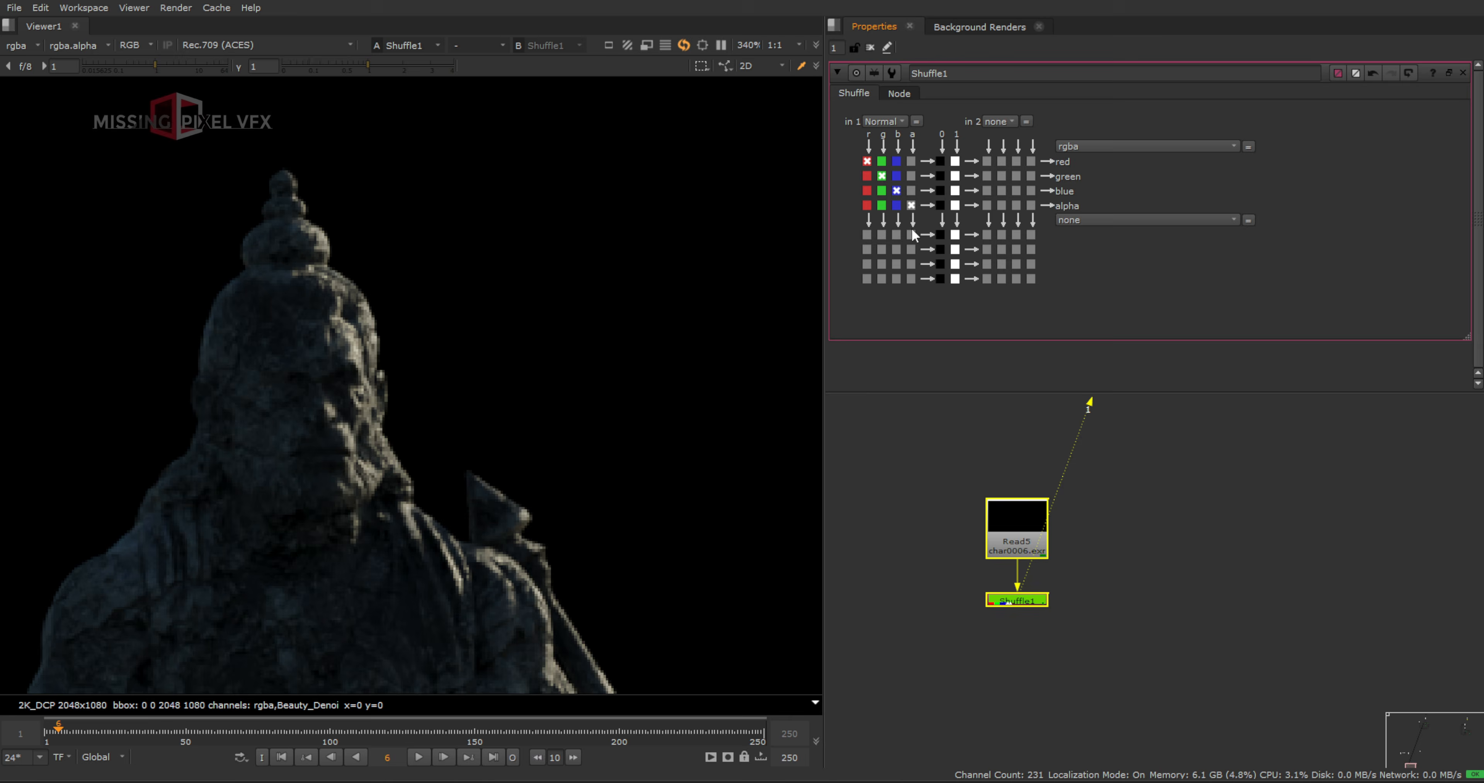
{"action": "left_click", "coordinate": [887, 120]}
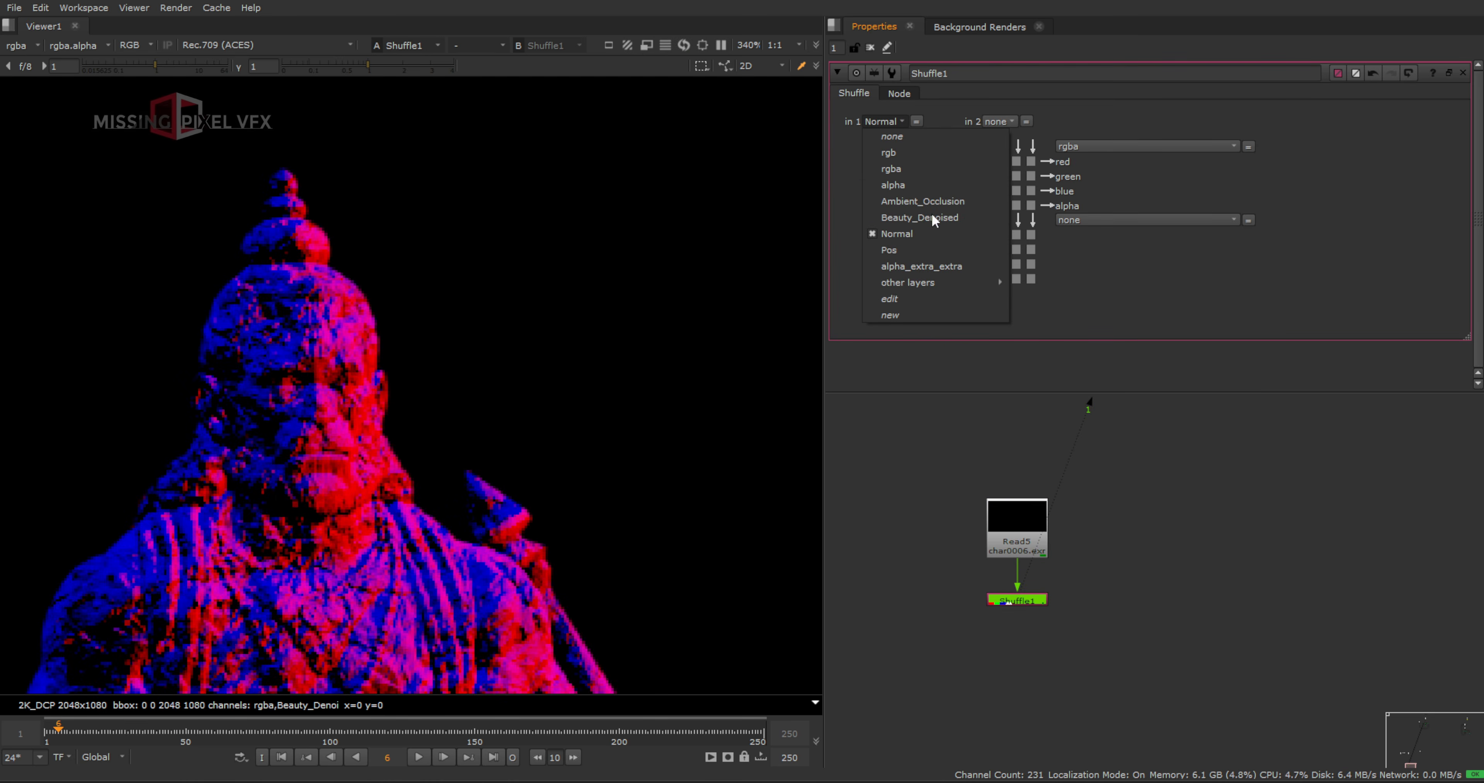
{"action": "left_click", "coordinate": [913, 248]}
{"action": "left_click", "coordinate": [875, 122]}
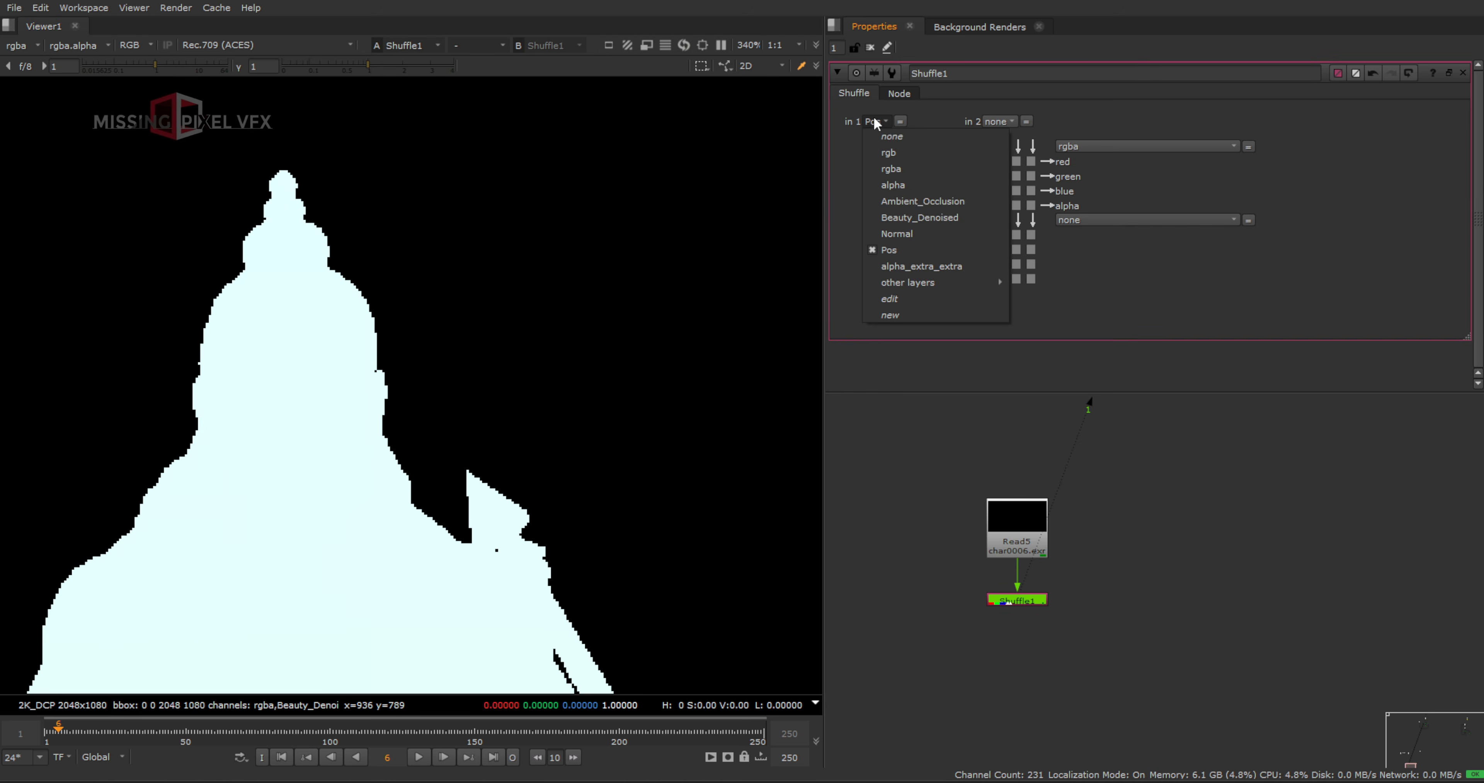
{"action": "left_click", "coordinate": [890, 168]}
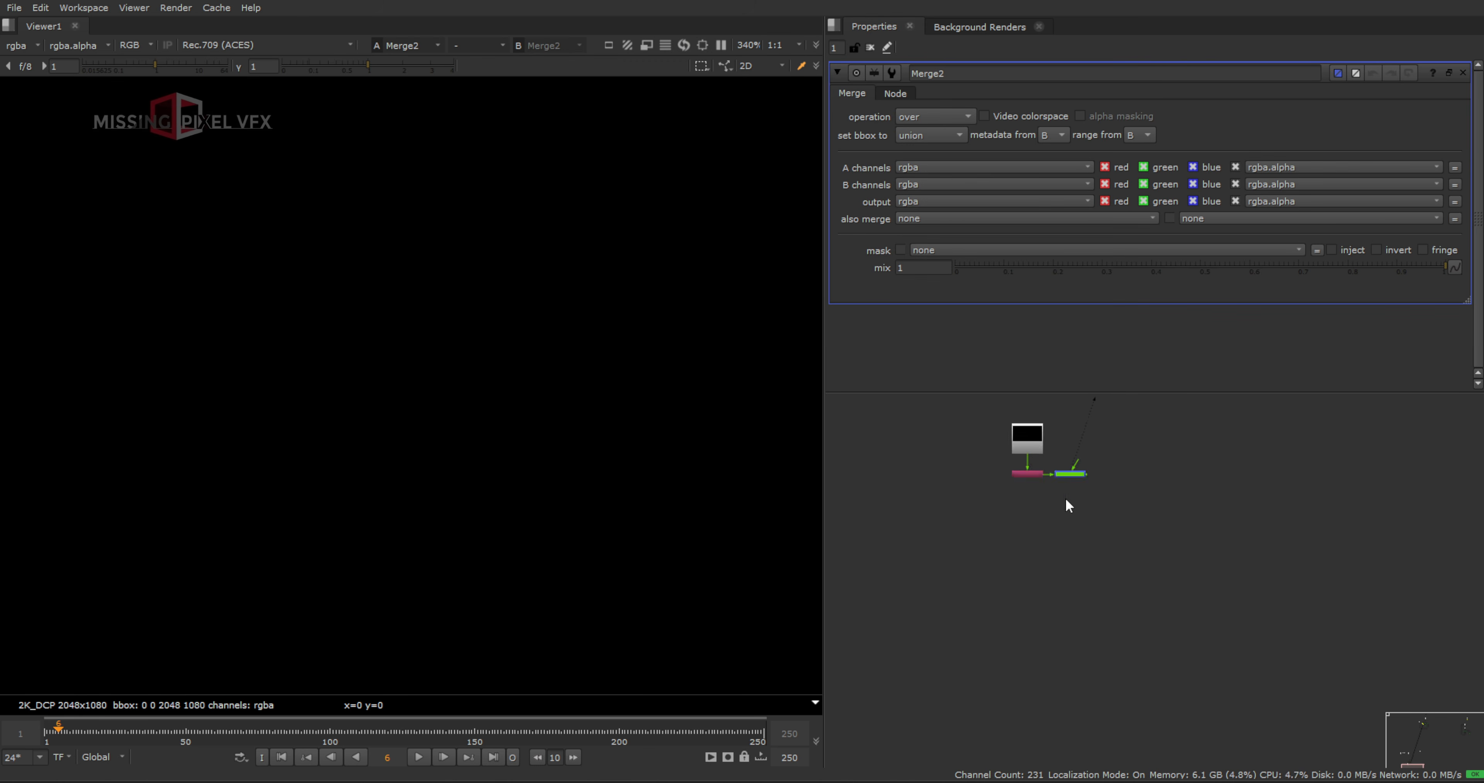
Merge the character's Shuffle output over the underwater background image, using the background as the B input
{"action": "left_click_drag", "start_coordinate": [1071, 488], "coordinate": [1176, 558]}
{"action": "middle_click_drag", "start_coordinate": [1184, 503], "coordinate": [1098, 639]}
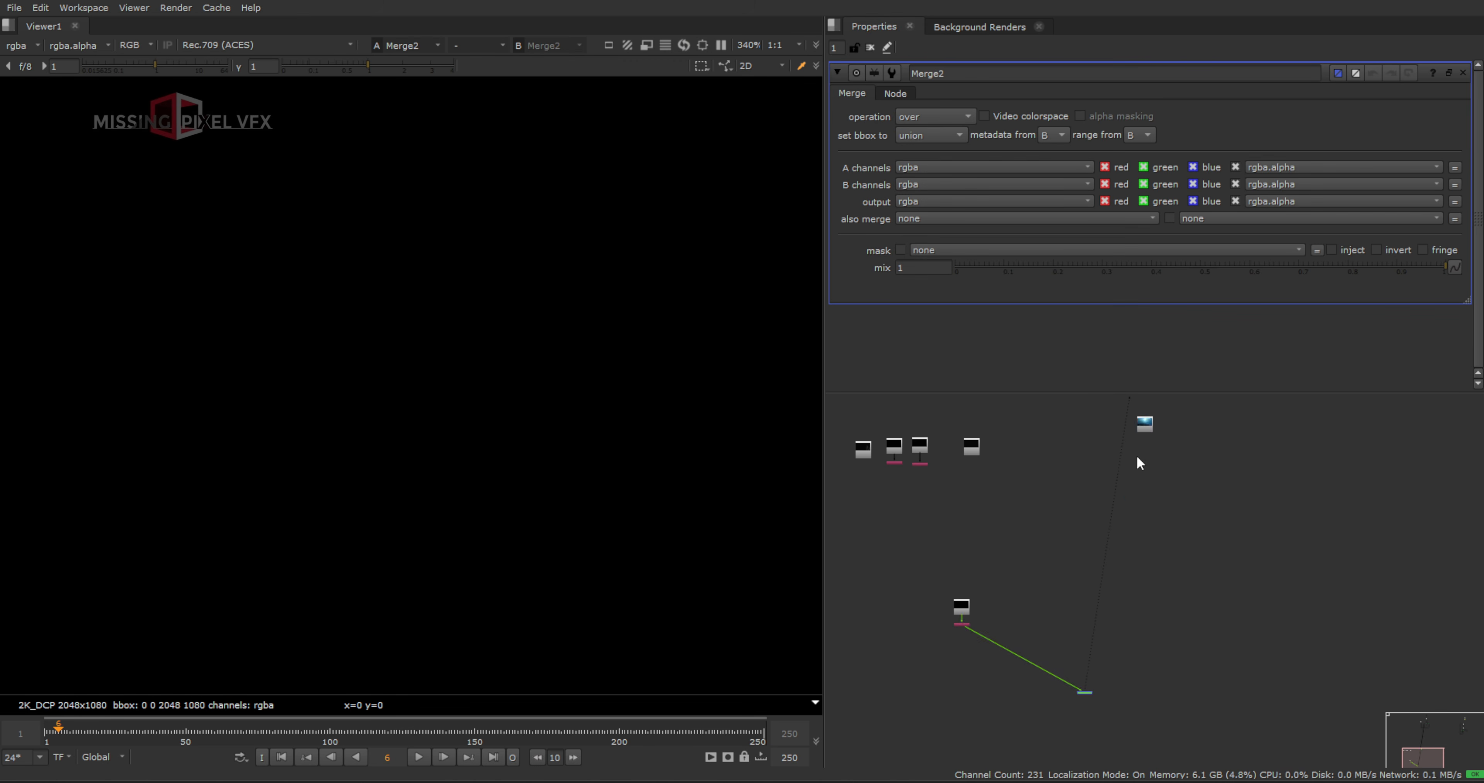
{"action": "left_click", "coordinate": [1137, 461]}
{"action": "scroll", "coordinate": [1108, 679], "scroll_direction": "up", "scroll_amount": 3}
{"action": "left_click_drag", "start_coordinate": [1076, 694], "coordinate": [1139, 481]}
{"action": "middle_click_drag", "start_coordinate": [1073, 766], "coordinate": [1092, 649]}
{"action": "scroll", "coordinate": [1090, 674], "scroll_direction": "up", "scroll_amount": 4}
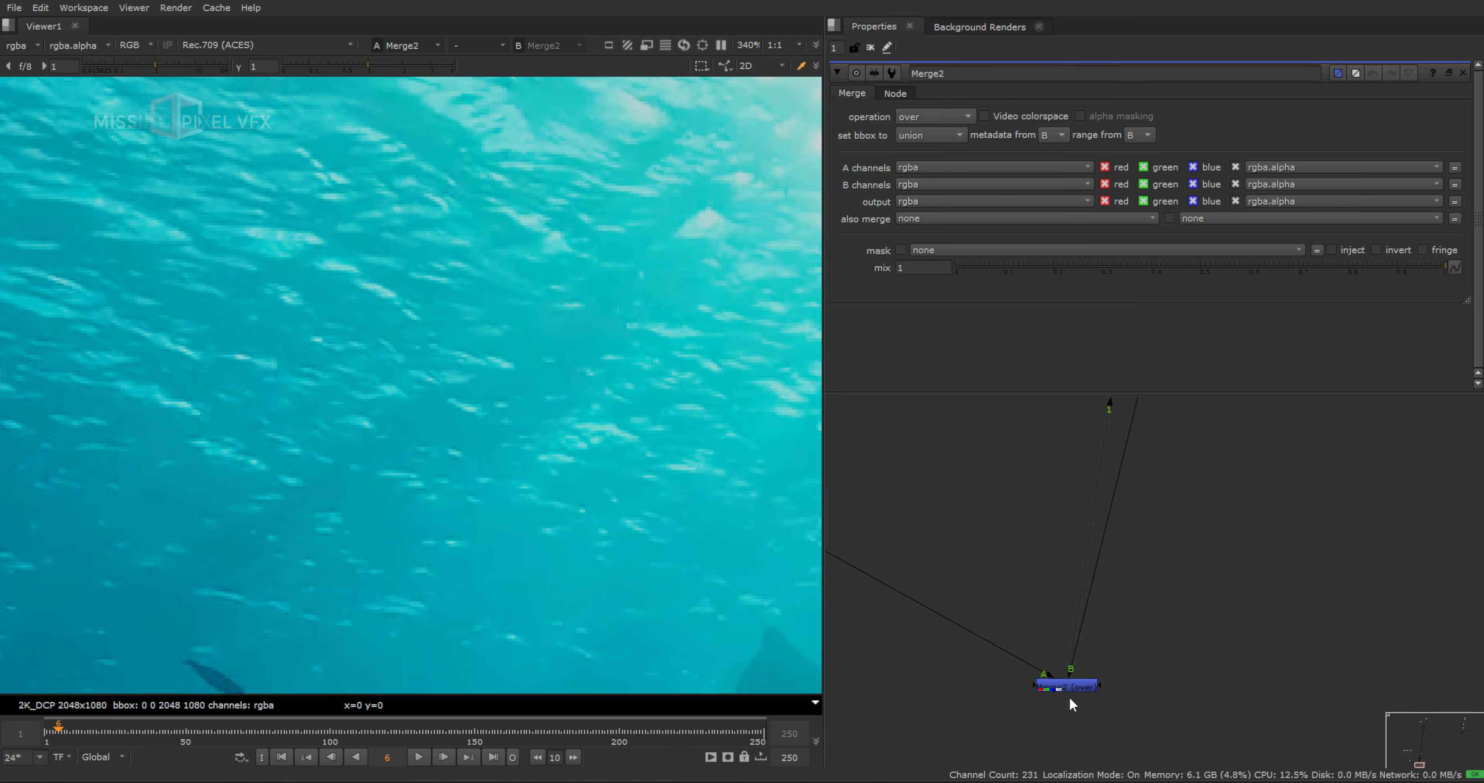
Align the Merge node straight below the background image and route the character's connection to it through a corner Dot
{"action": "middle_click_drag", "start_coordinate": [973, 618], "coordinate": [1243, 565]}
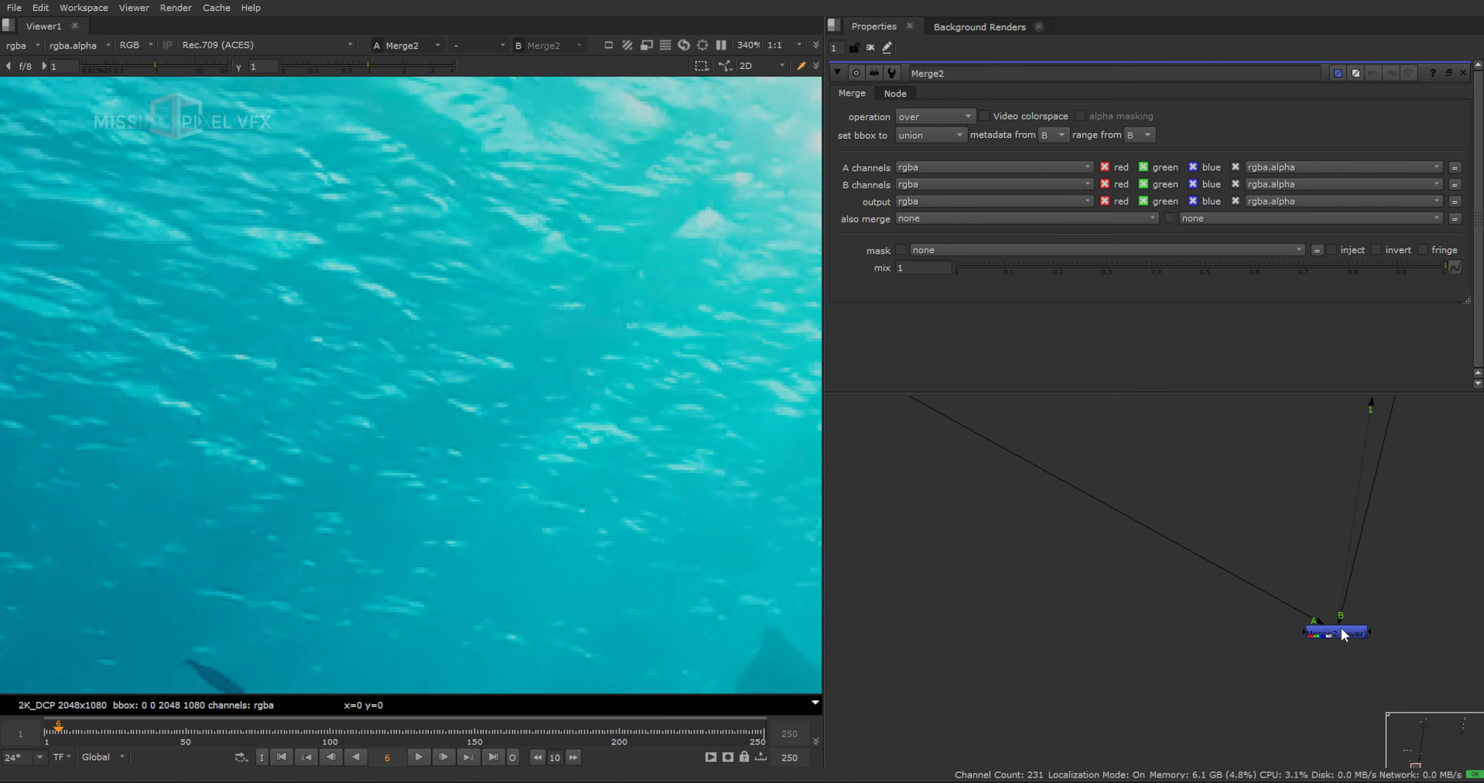
{"action": "scroll", "coordinate": [1340, 628], "scroll_direction": "down", "scroll_amount": 3}
{"action": "middle_click_drag", "start_coordinate": [1341, 628], "coordinate": [1239, 655]}
{"action": "left_click_drag", "start_coordinate": [1240, 655], "coordinate": [1354, 596]}
{"action": "left_click_drag", "start_coordinate": [1139, 543], "coordinate": [938, 586], "text": "ctrl"}
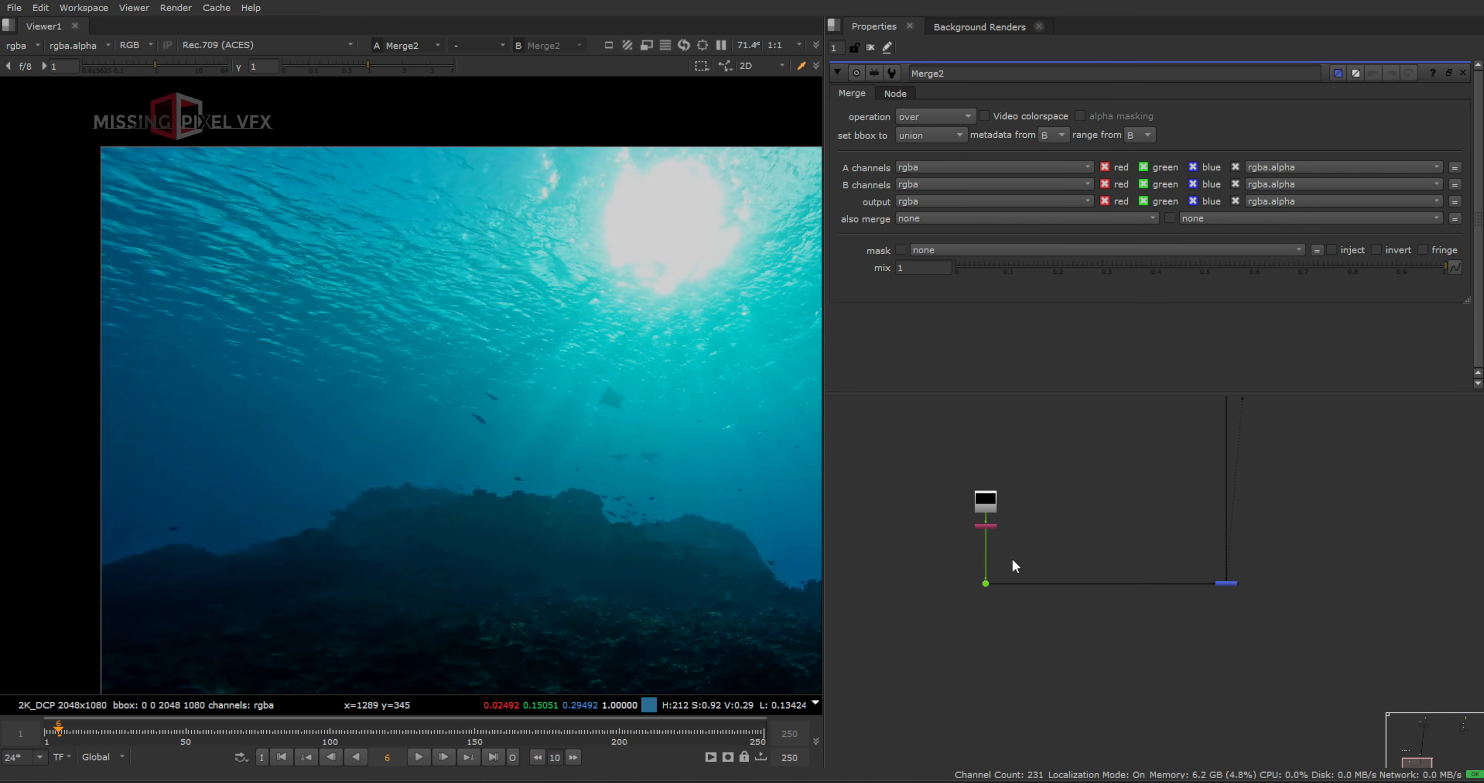
{"action": "middle_click_drag", "start_coordinate": [1200, 553], "coordinate": [1190, 599]}
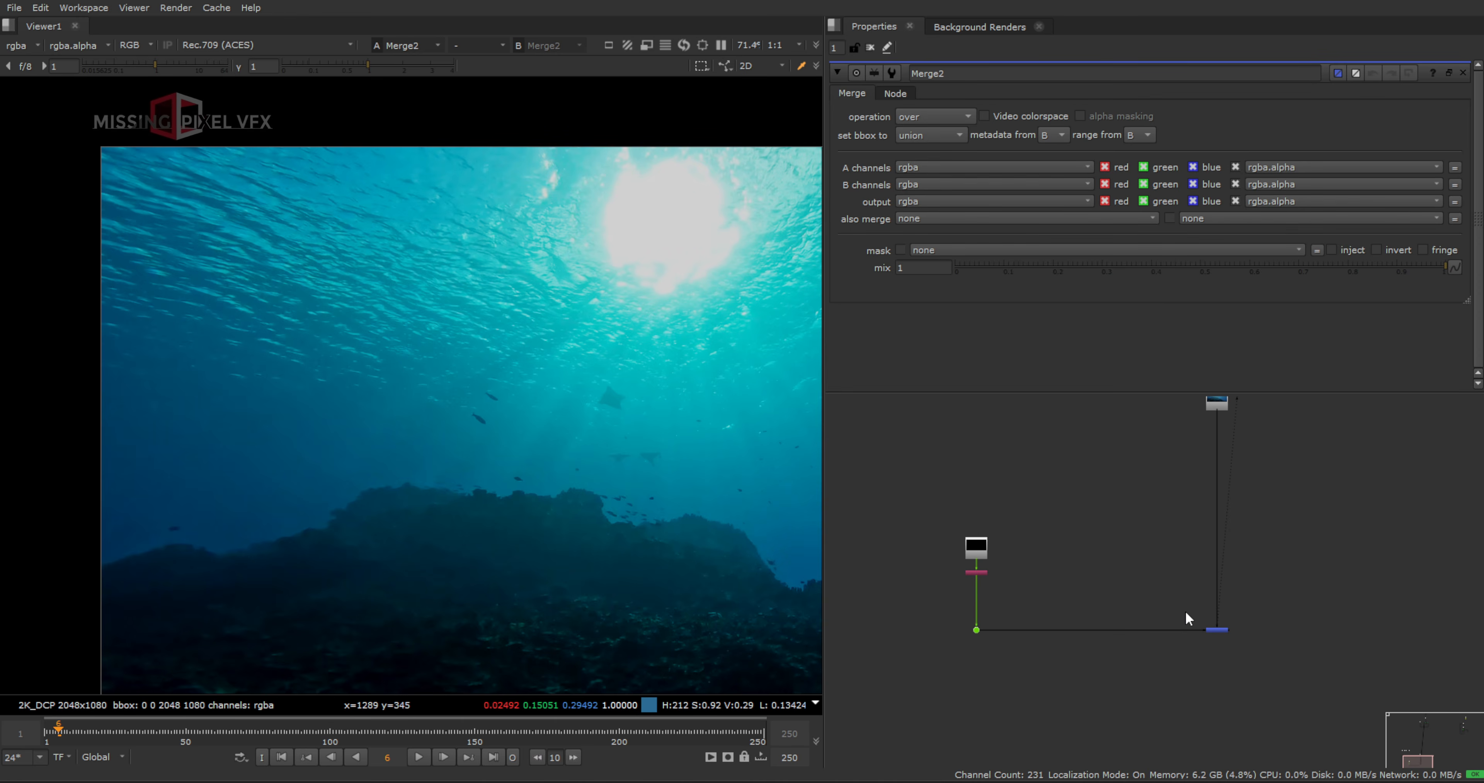
{"action": "left_click_drag", "start_coordinate": [1170, 612], "coordinate": [1243, 724]}
{"action": "left_click_drag", "start_coordinate": [1216, 629], "coordinate": [1223, 685]}
{"action": "middle_click_drag", "start_coordinate": [1223, 686], "coordinate": [1072, 567]}
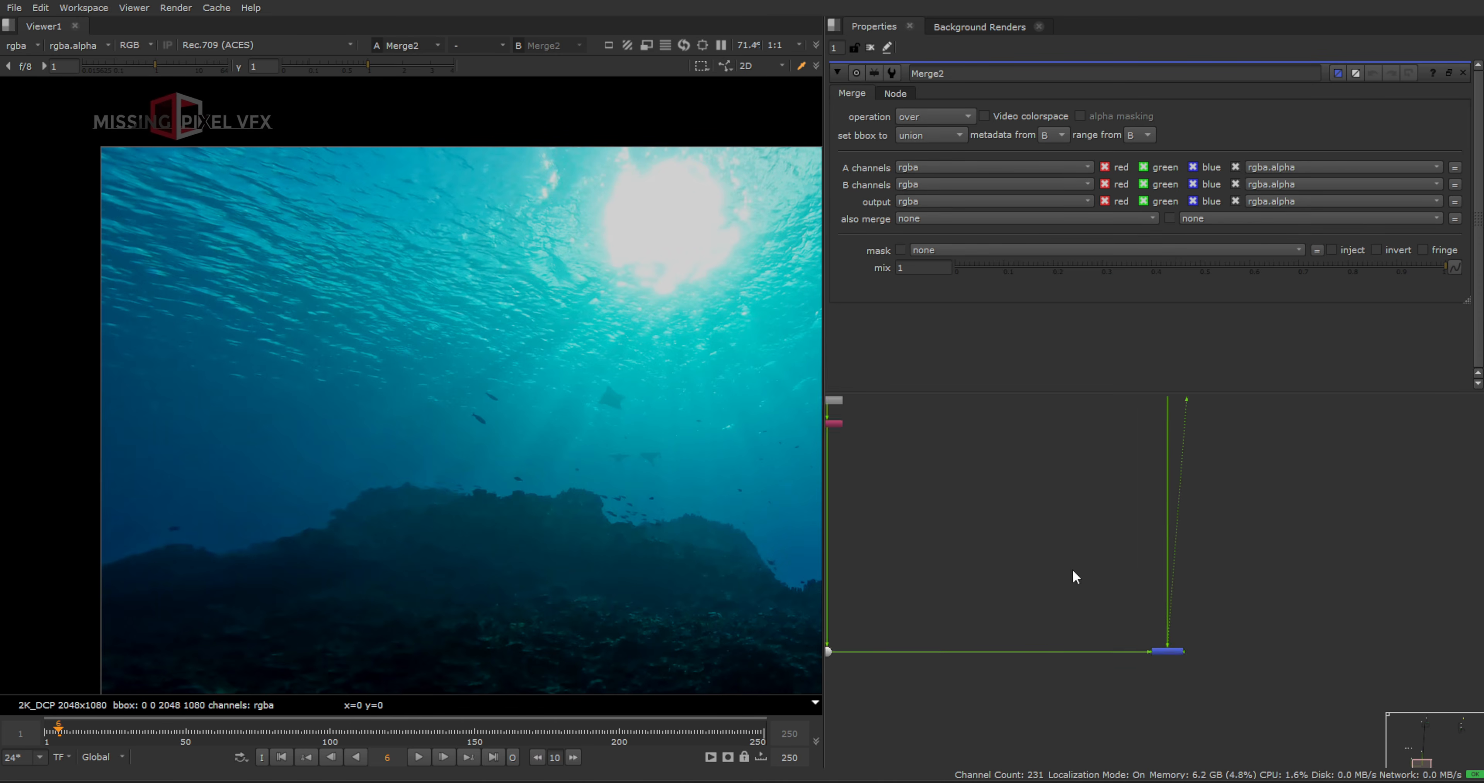
Set the input layer of the character's Shuffle1 node to Beauty_Denoised
{"action": "scroll", "coordinate": [1118, 612], "scroll_direction": "up", "scroll_amount": 5}
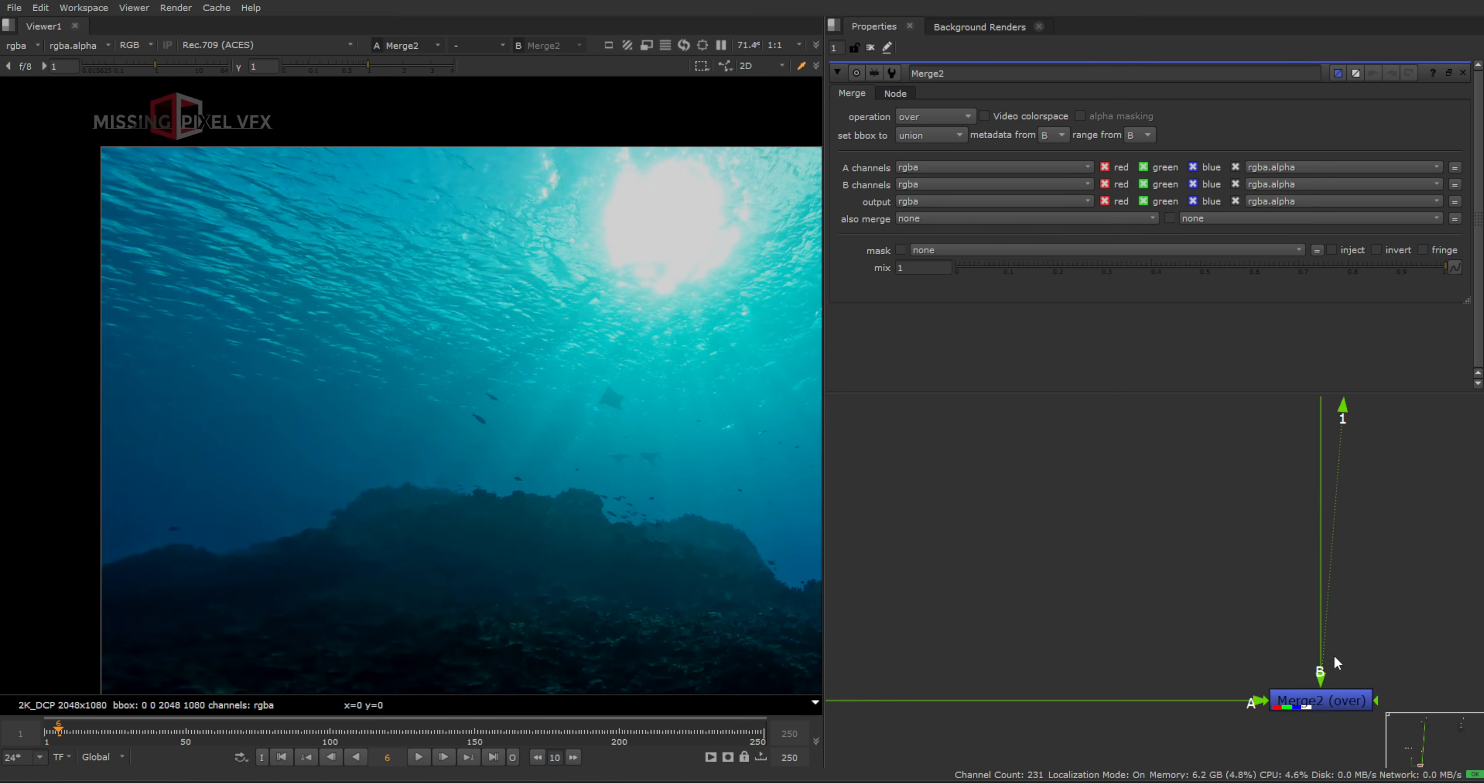
{"action": "scroll", "coordinate": [1061, 618], "scroll_direction": "down", "scroll_amount": 5}
{"action": "scroll", "coordinate": [1010, 529], "scroll_direction": "up", "scroll_amount": 5}
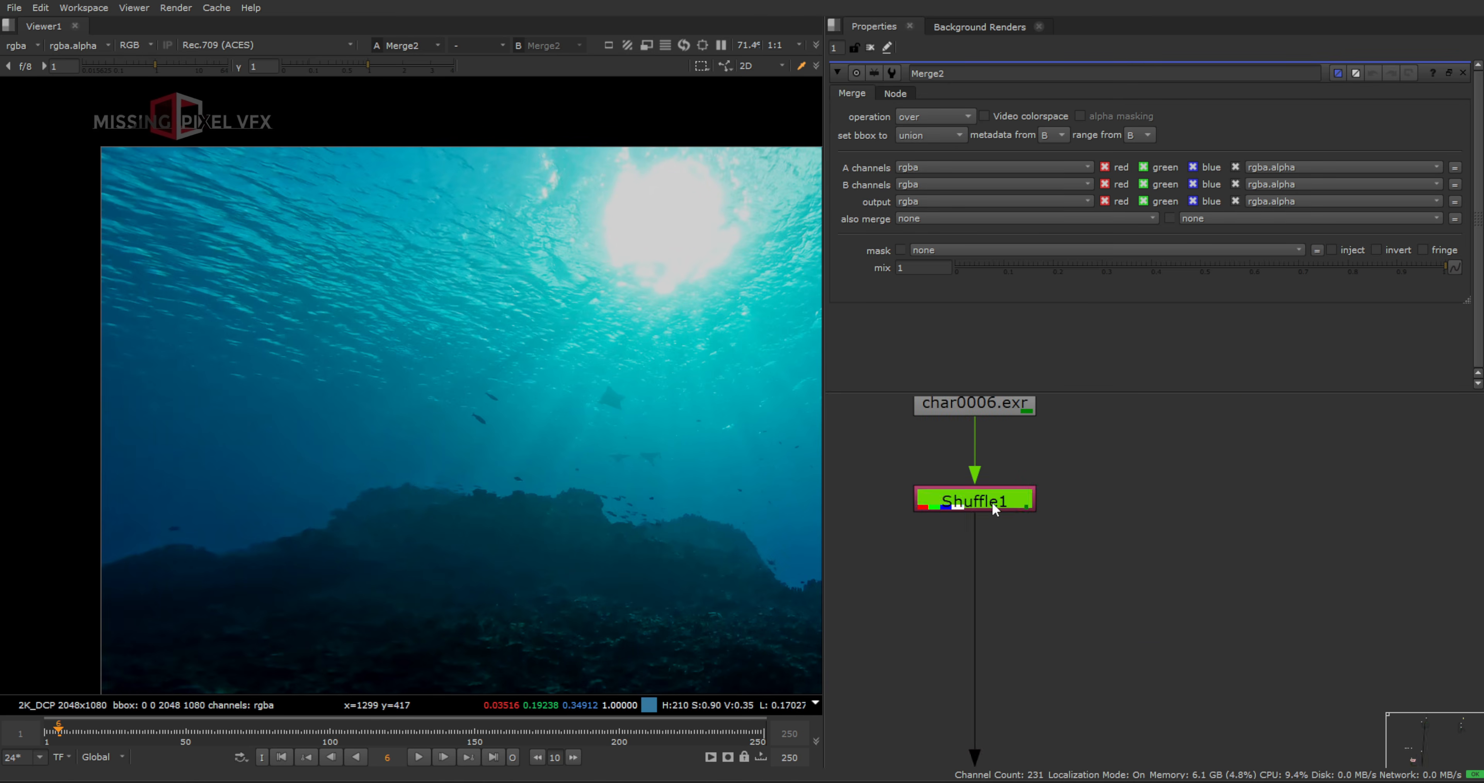
{"action": "double_click", "coordinate": [991, 501]}
{"action": "left_click", "coordinate": [878, 121]}
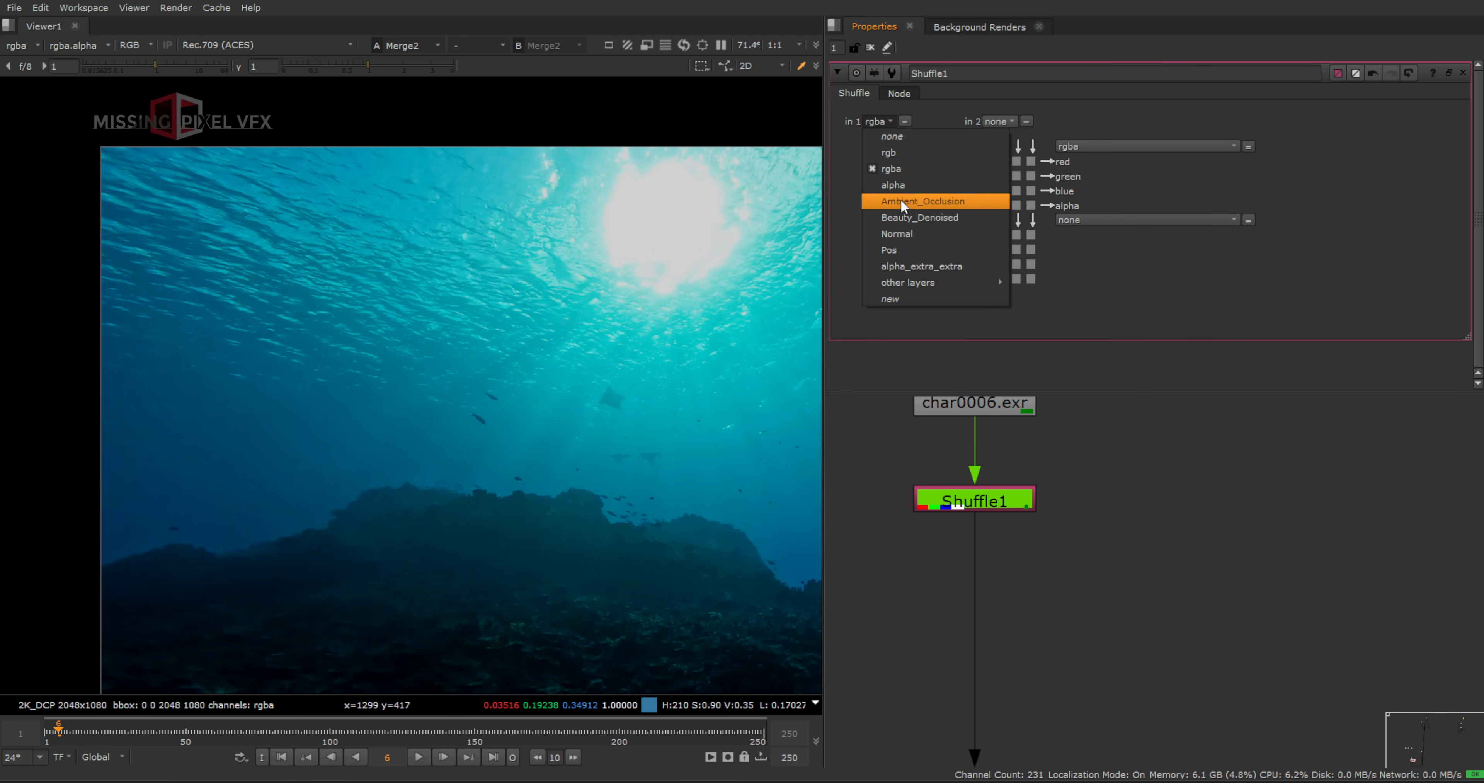
{"action": "left_click", "coordinate": [900, 221]}
{"action": "scroll", "coordinate": [541, 397], "scroll_direction": "down", "scroll_amount": 4}
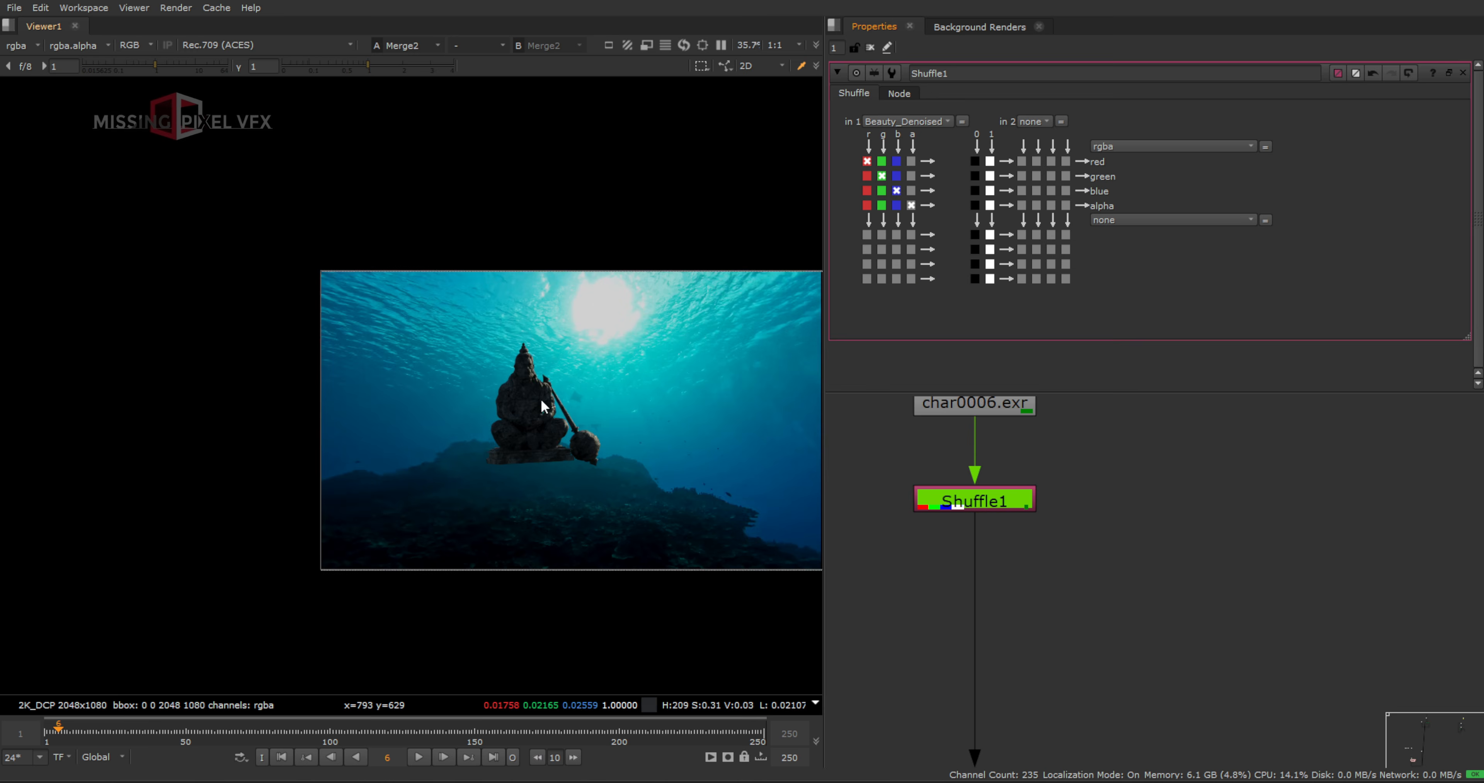
Examine the statue composited over the underwater background together with its Merge setup in the node graph
{"action": "scroll", "coordinate": [1335, 671], "scroll_direction": "down", "scroll_amount": 2}
{"action": "middle_click_drag", "start_coordinate": [1335, 671], "coordinate": [1229, 588]}
{"action": "middle_click_drag", "start_coordinate": [509, 367], "coordinate": [498, 314]}
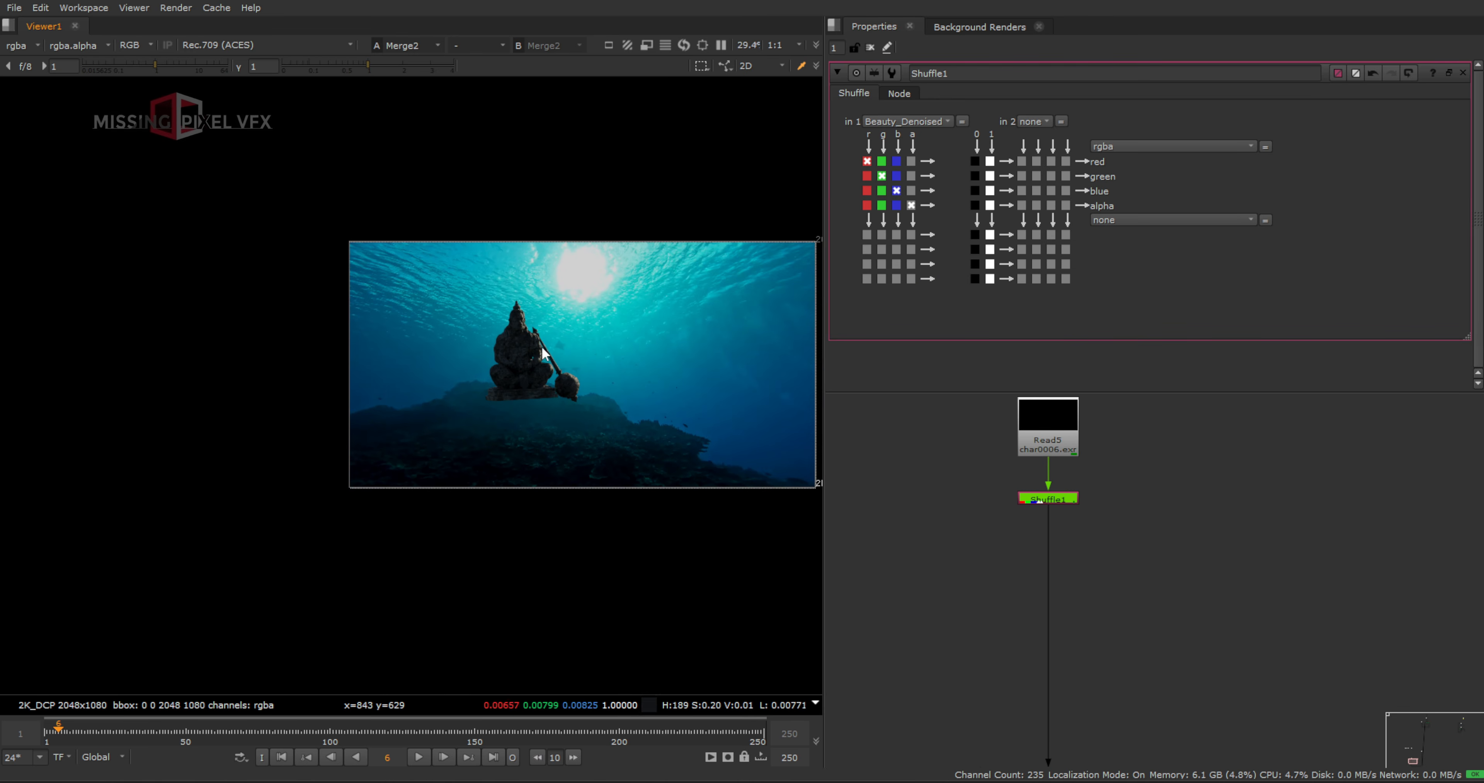
{"action": "left_click_drag", "start_coordinate": [470, 330], "coordinate": [641, 471]}
{"action": "scroll", "coordinate": [1166, 639], "scroll_direction": "down", "scroll_amount": 3}
{"action": "middle_click_drag", "start_coordinate": [1166, 639], "coordinate": [1093, 562]}
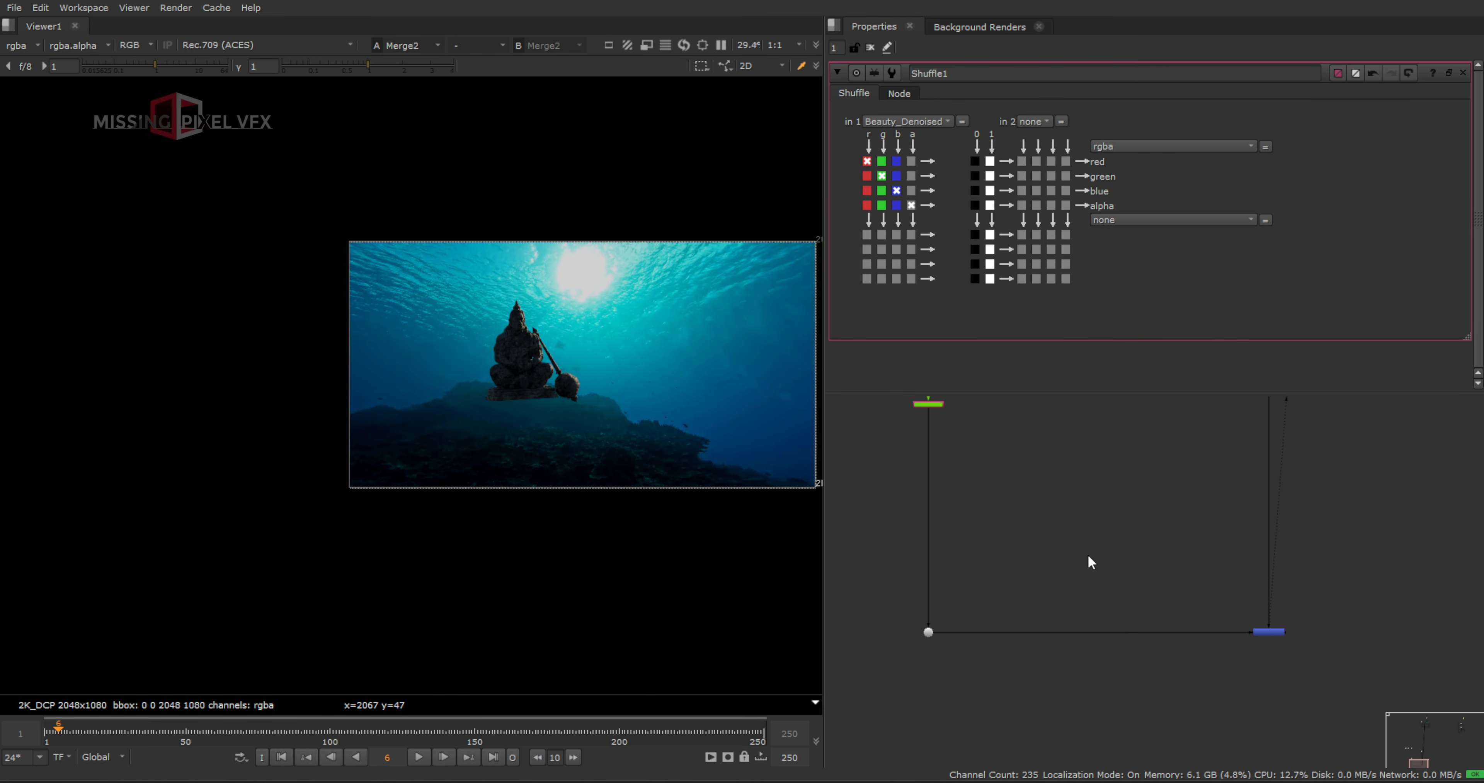
{"action": "scroll", "coordinate": [1093, 562], "scroll_direction": "down", "scroll_amount": 1}
{"action": "left_click_drag", "start_coordinate": [1083, 538], "coordinate": [1207, 645]}
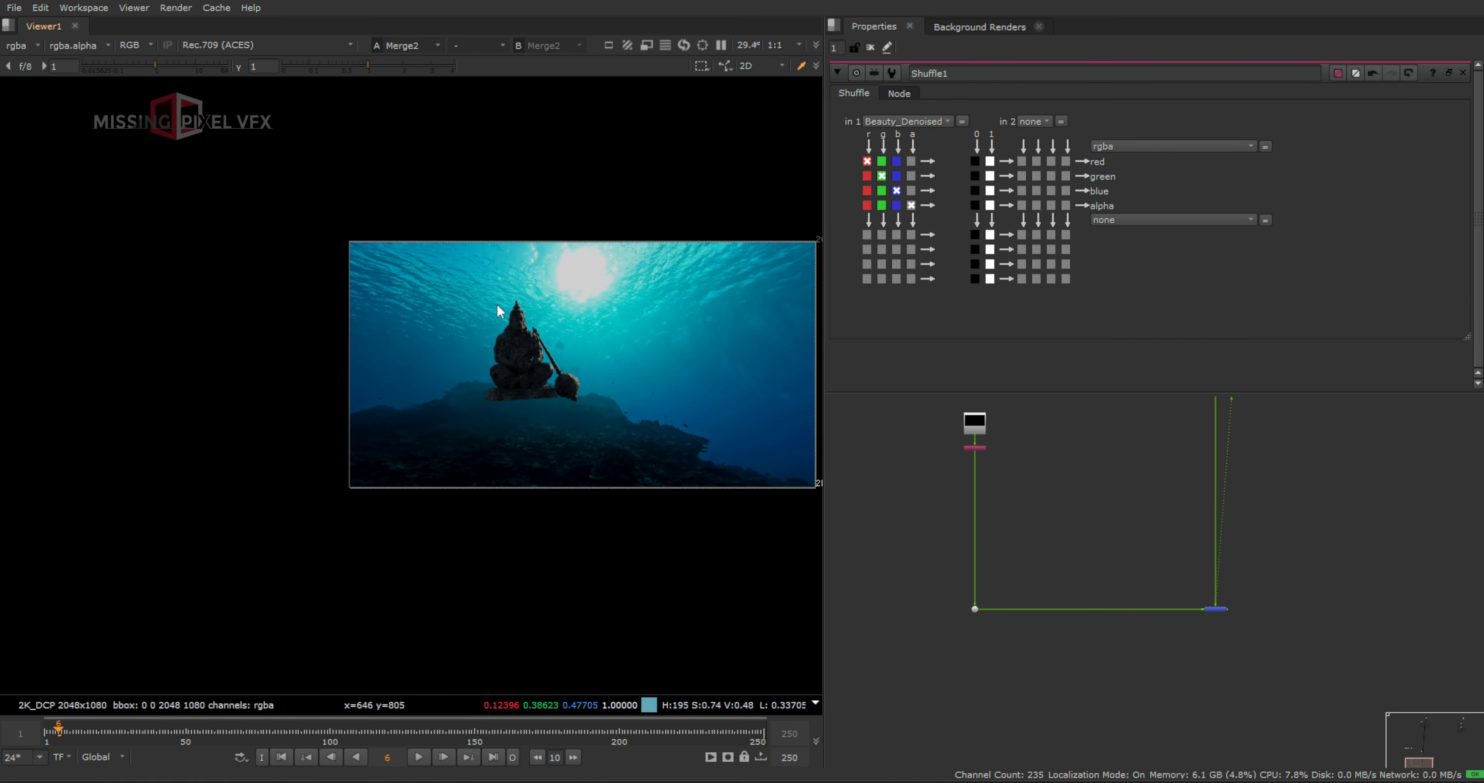
Add an Unpremult node after the character's Shuffle1, followed by a Premult node placed well below it to leave room between them
{"action": "left_click_drag", "start_coordinate": [445, 262], "coordinate": [624, 432]}
{"action": "scroll", "coordinate": [983, 454], "scroll_direction": "up", "scroll_amount": 5}
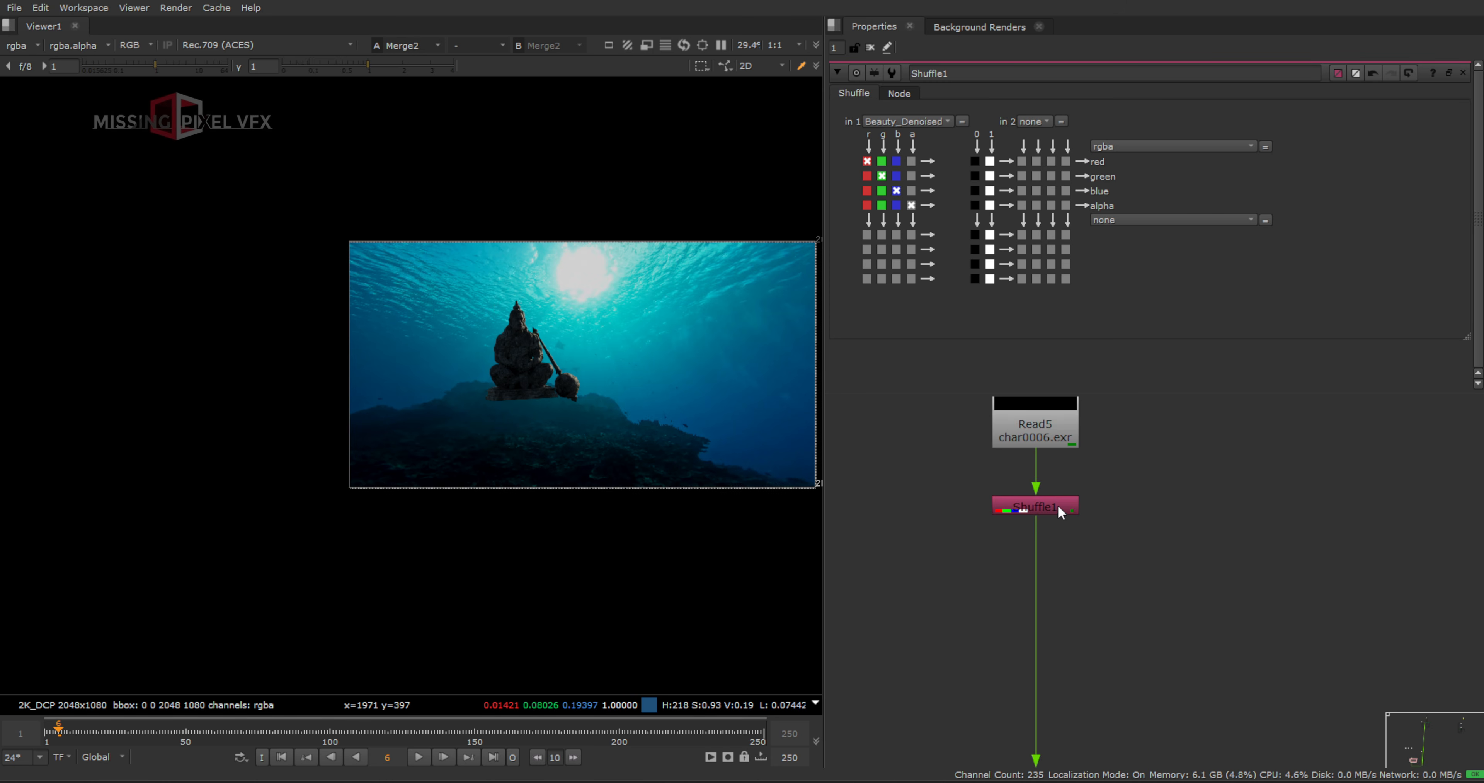
{"action": "key", "text": "Tab"}
{"action": "type", "text": "un"}
{"action": "key", "text": "Return"}
{"action": "key", "text": "Tab"}
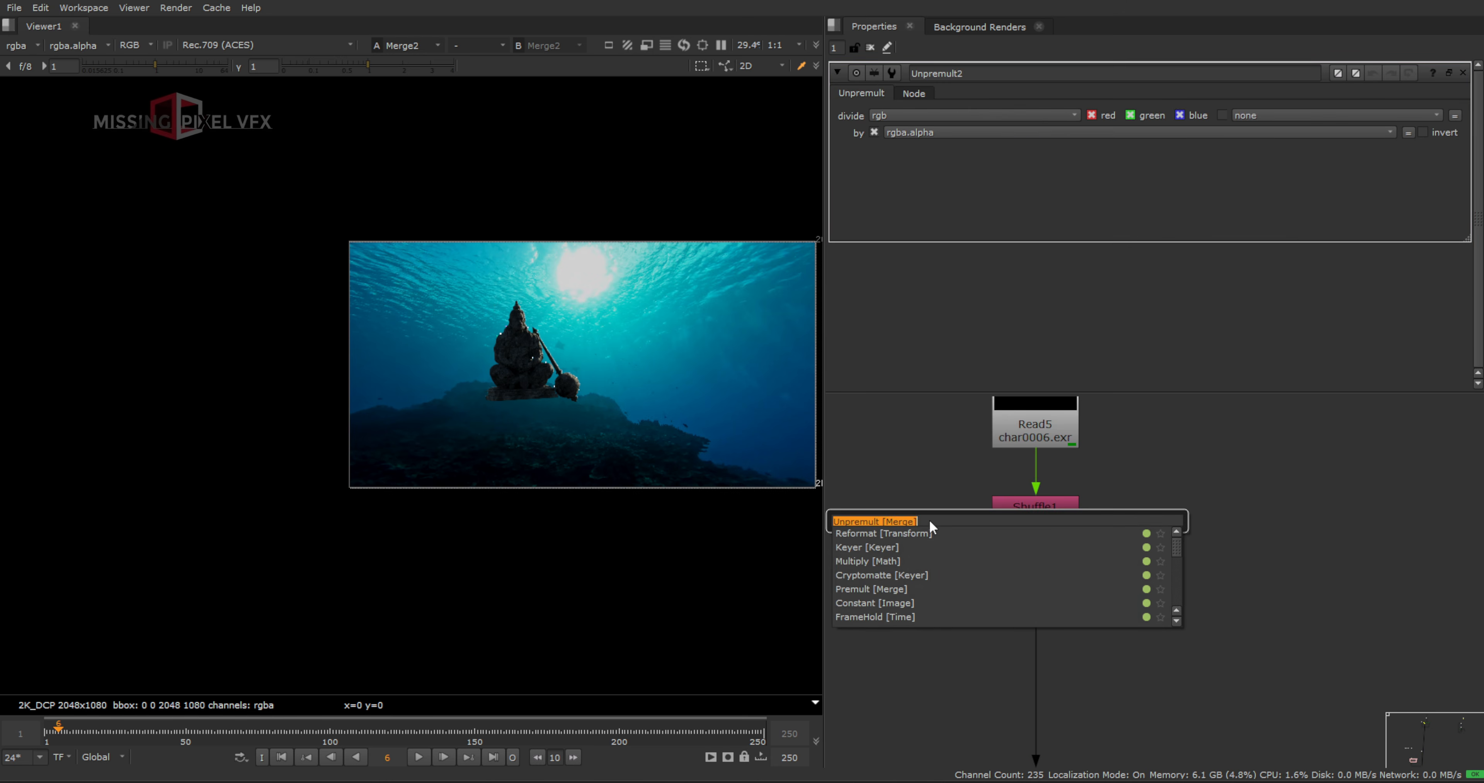
{"action": "type", "text": "prem"}
{"action": "key", "text": "Return"}
{"action": "left_click_drag", "start_coordinate": [1031, 559], "coordinate": [1031, 728]}
Insert a Grade between the Unpremult and Premult, sampling its blackpoint from the darkest part of the statue's mace
{"action": "left_click", "coordinate": [1072, 685]}
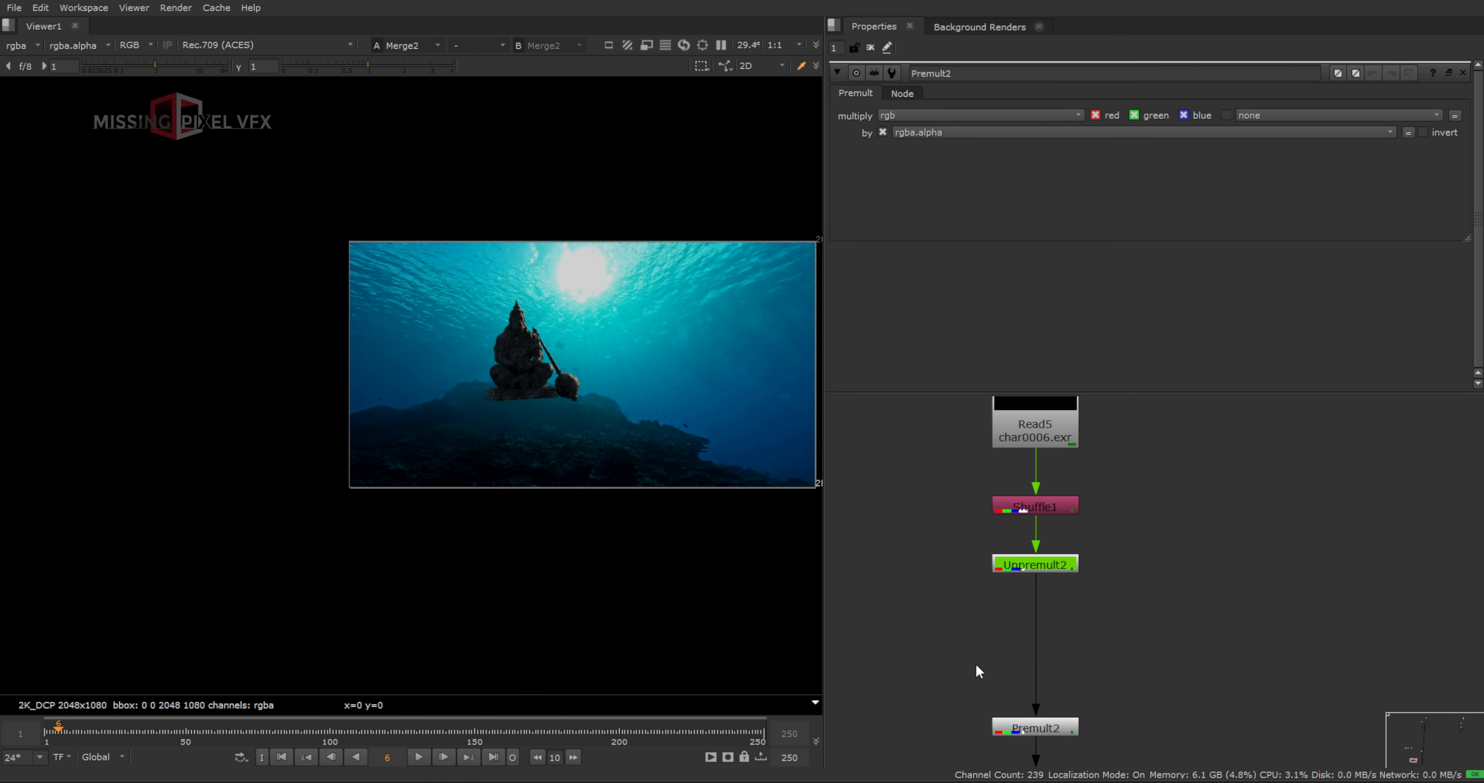
{"action": "key", "text": "g"}
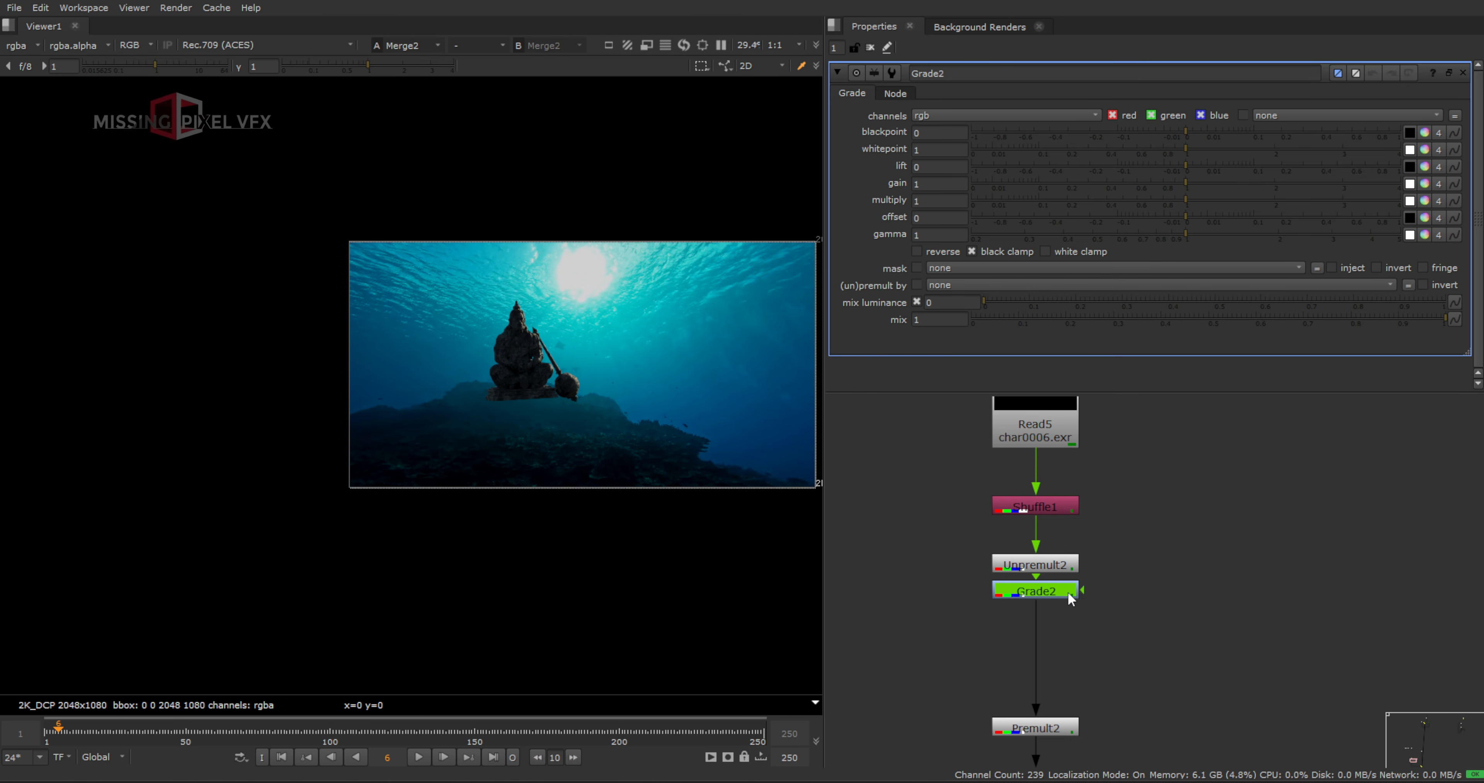
{"action": "left_click", "coordinate": [1409, 134]}
{"action": "scroll", "coordinate": [606, 461], "scroll_direction": "up", "scroll_amount": 10}
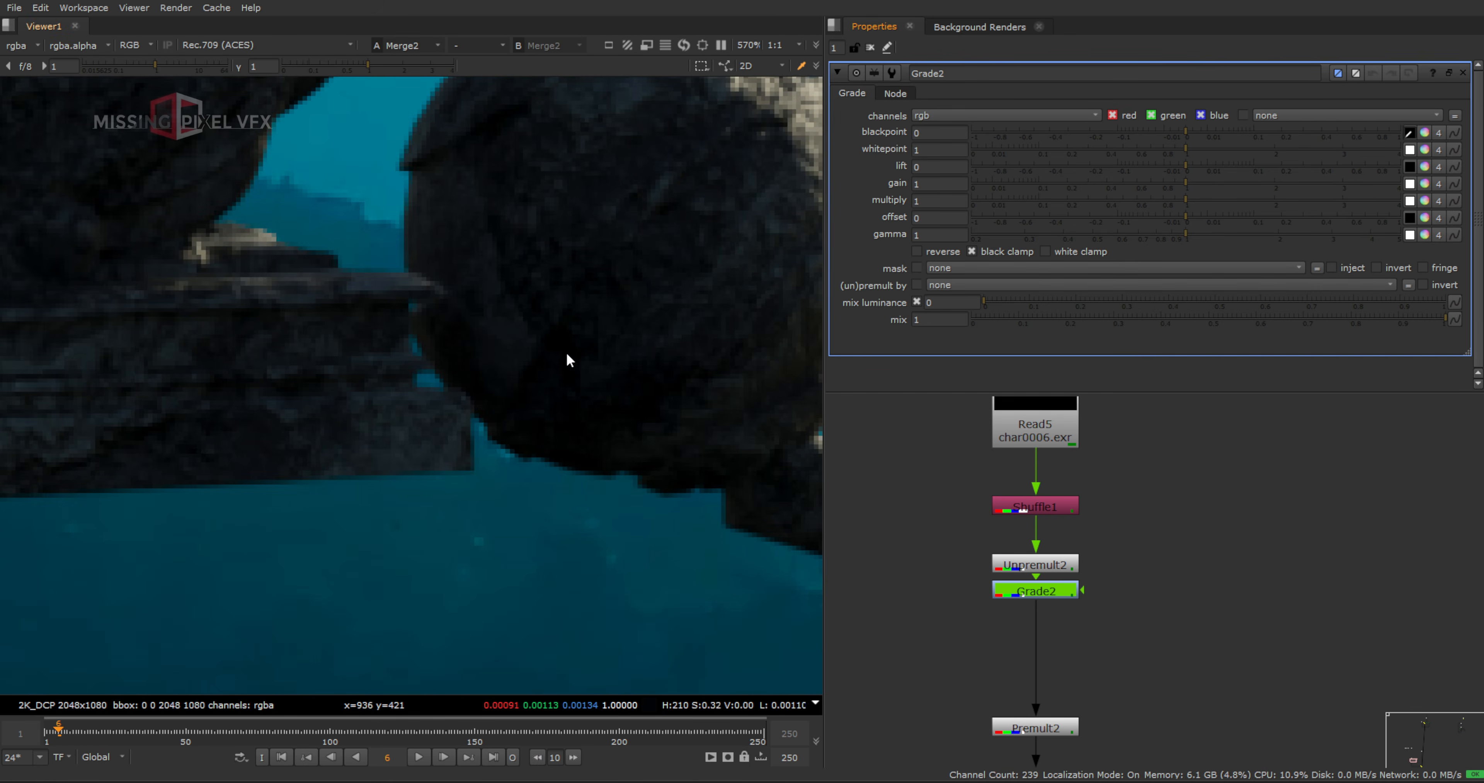
{"action": "left_click_drag", "start_coordinate": [554, 346], "coordinate": [579, 366], "text": "ctrl+shift"}
{"action": "scroll", "coordinate": [578, 370], "scroll_direction": "down", "scroll_amount": 4}
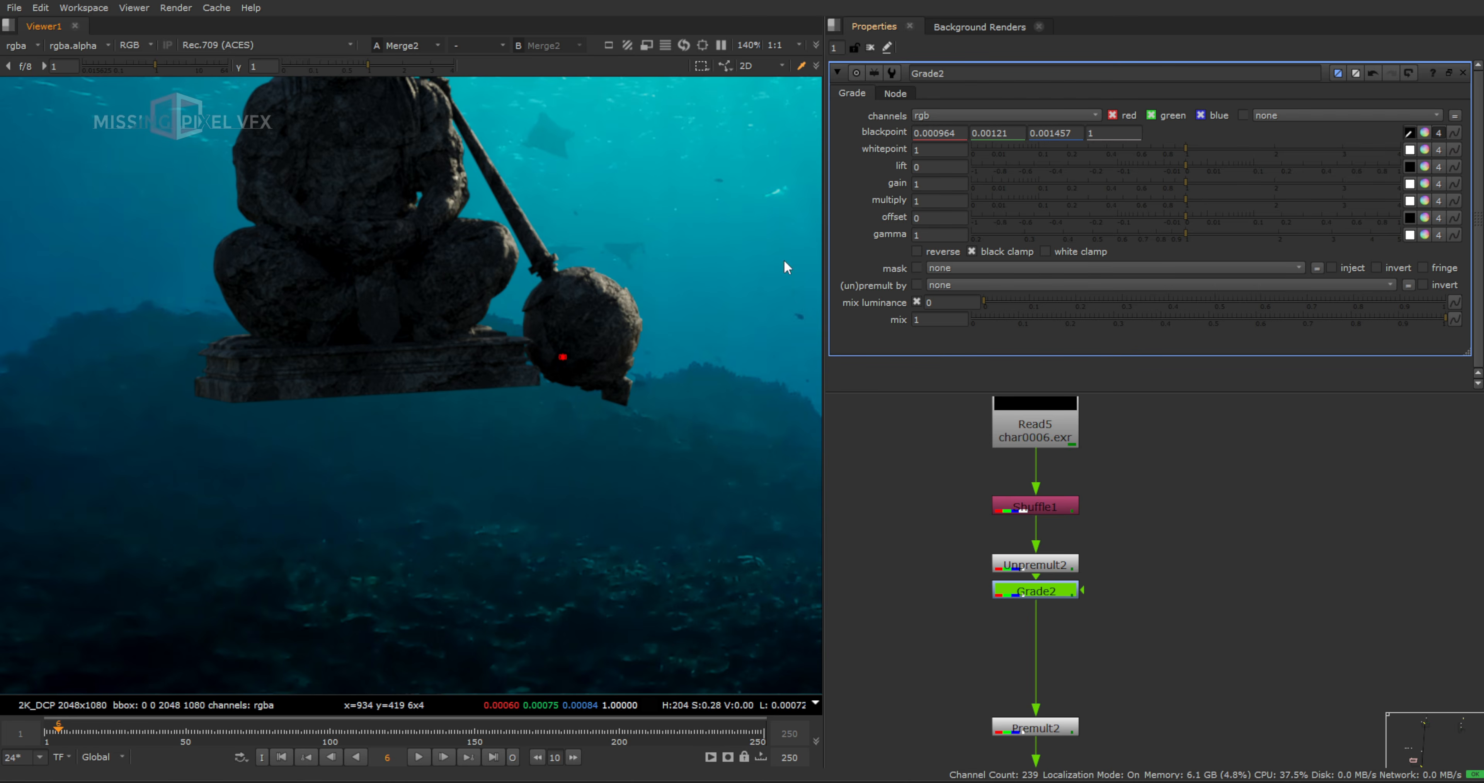
{"action": "middle_click_drag", "start_coordinate": [535, 346], "coordinate": [580, 410]}
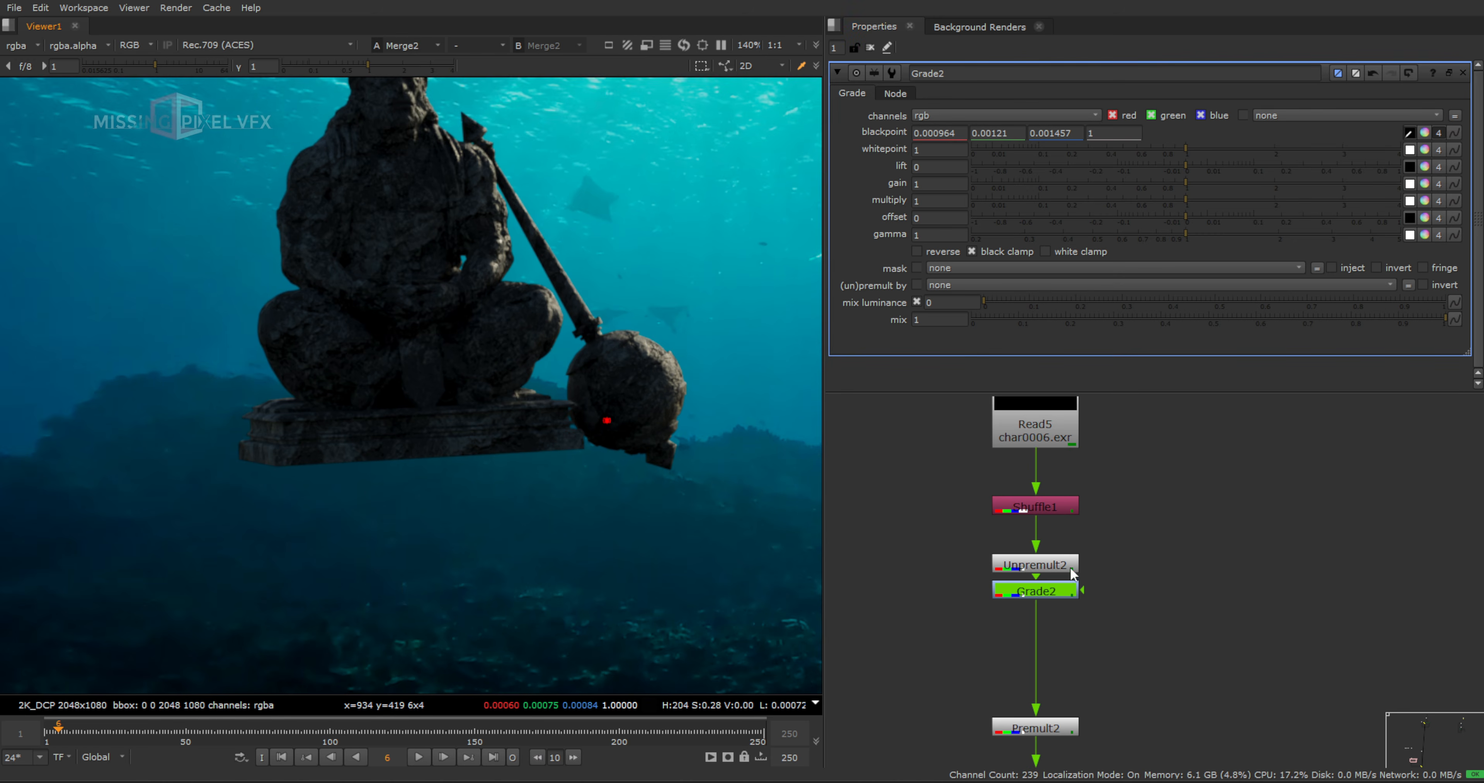
Sample the Grade's lift from the dark blue water beside the corner of the statue's pedestal
{"action": "left_click", "coordinate": [1070, 566]}
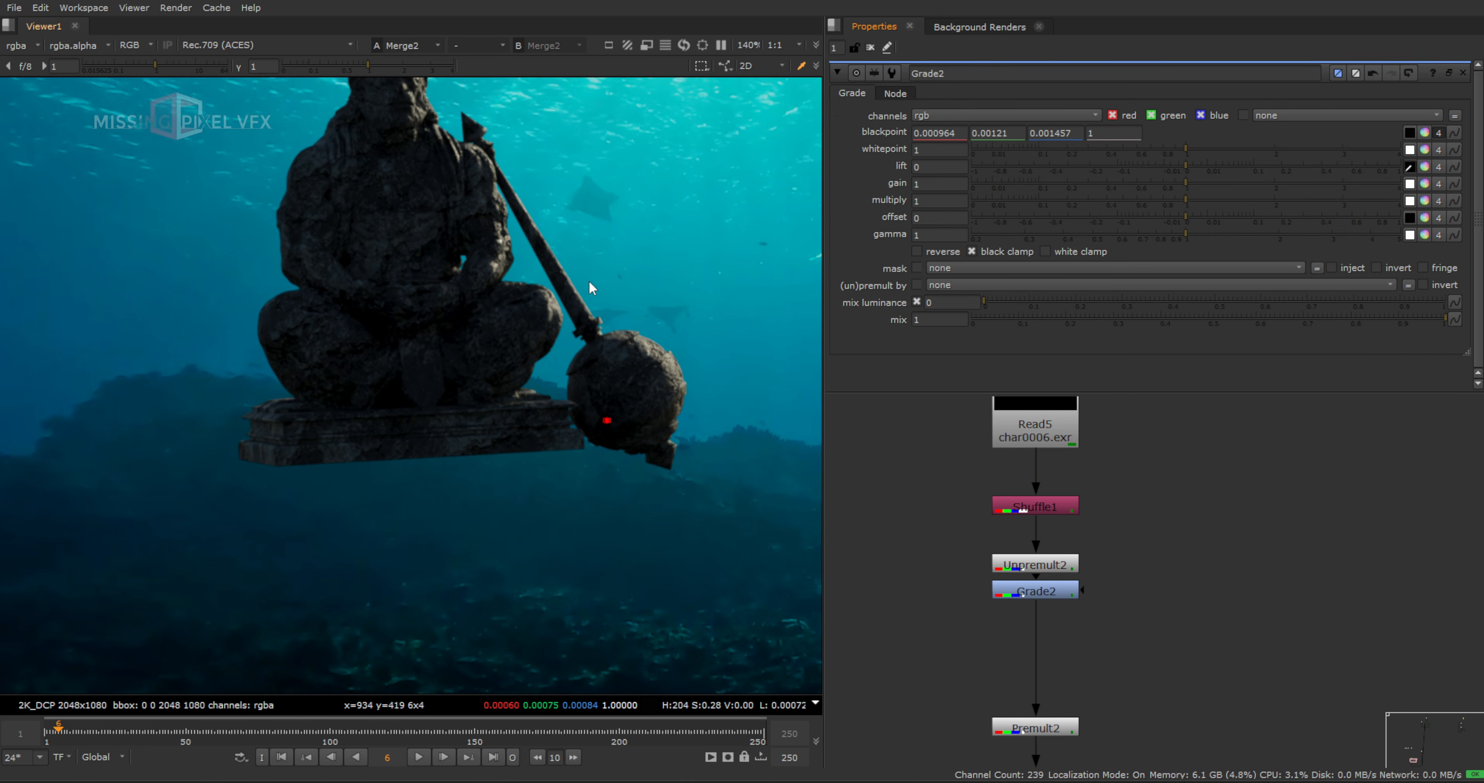
{"action": "scroll", "coordinate": [596, 490], "scroll_direction": "up", "scroll_amount": 5}
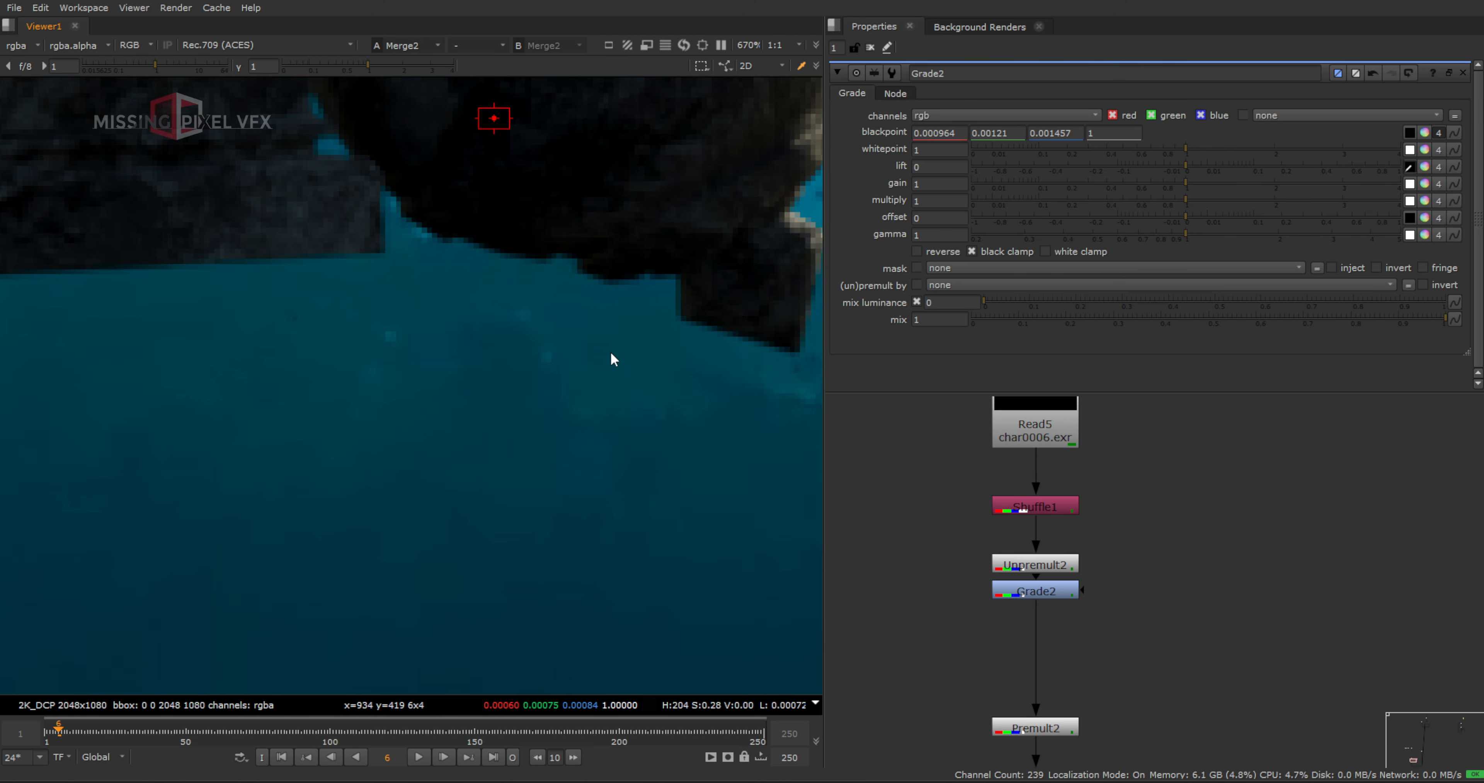
{"action": "scroll", "coordinate": [617, 303], "scroll_direction": "down", "scroll_amount": 3}
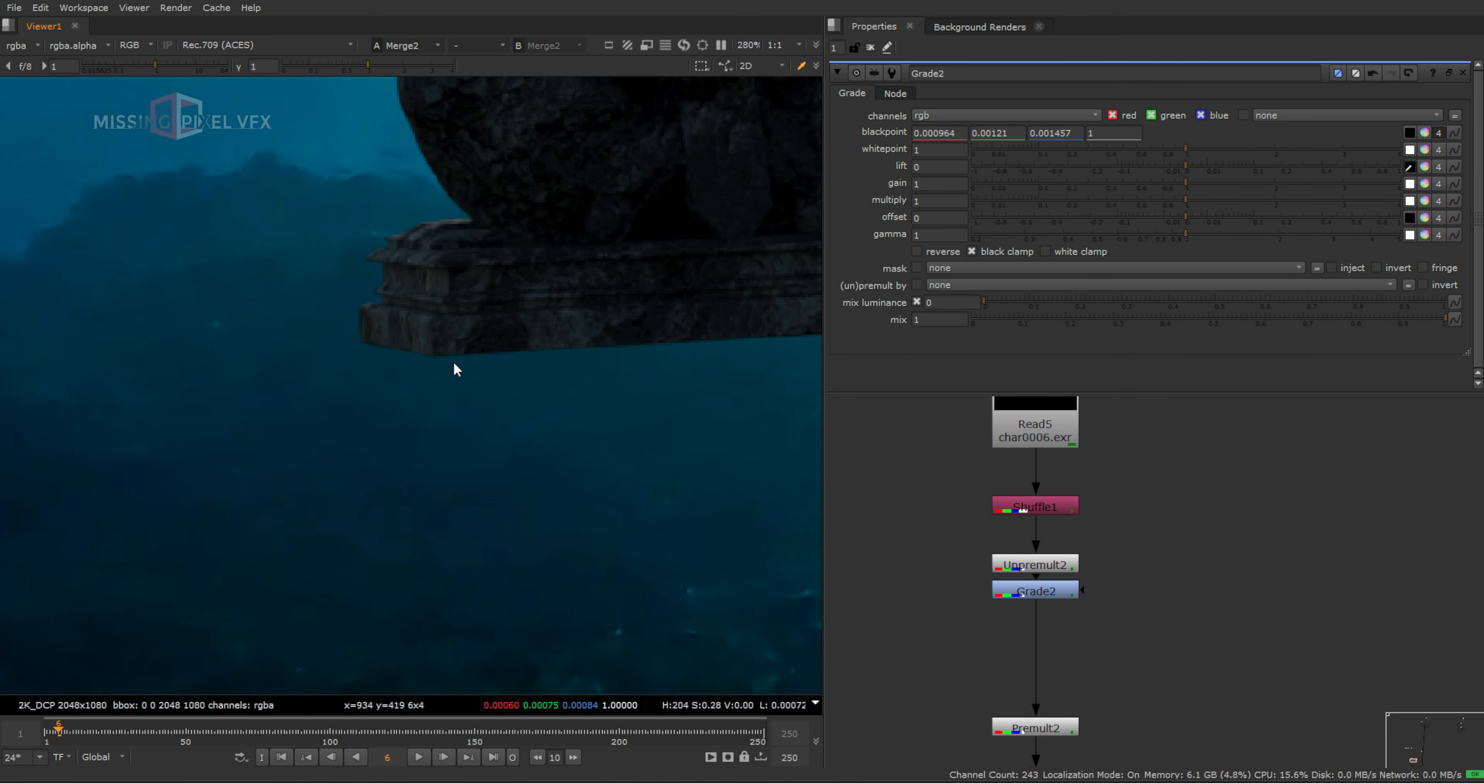
{"action": "scroll", "coordinate": [403, 333], "scroll_direction": "up", "scroll_amount": 2}
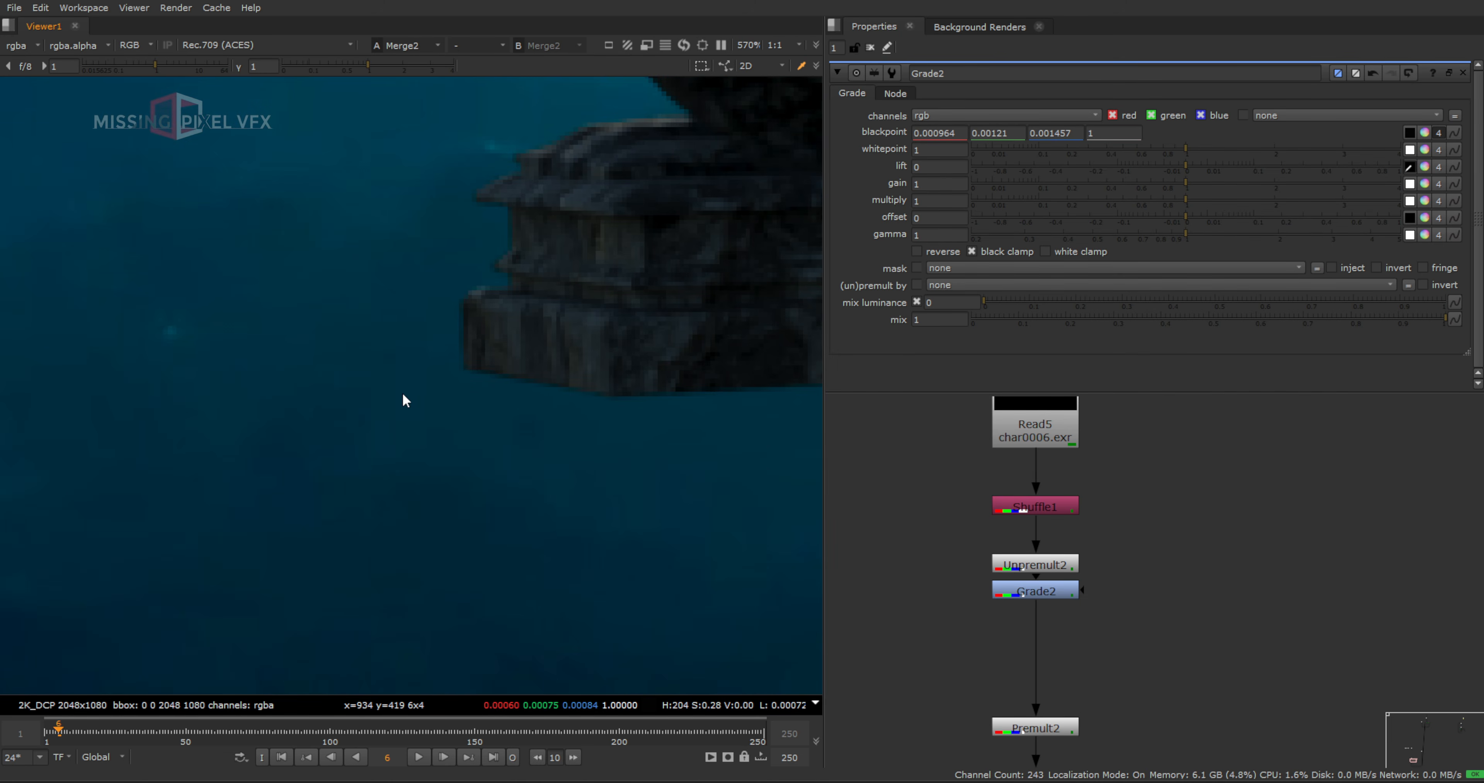
{"action": "left_click", "coordinate": [427, 385], "text": "ctrl"}
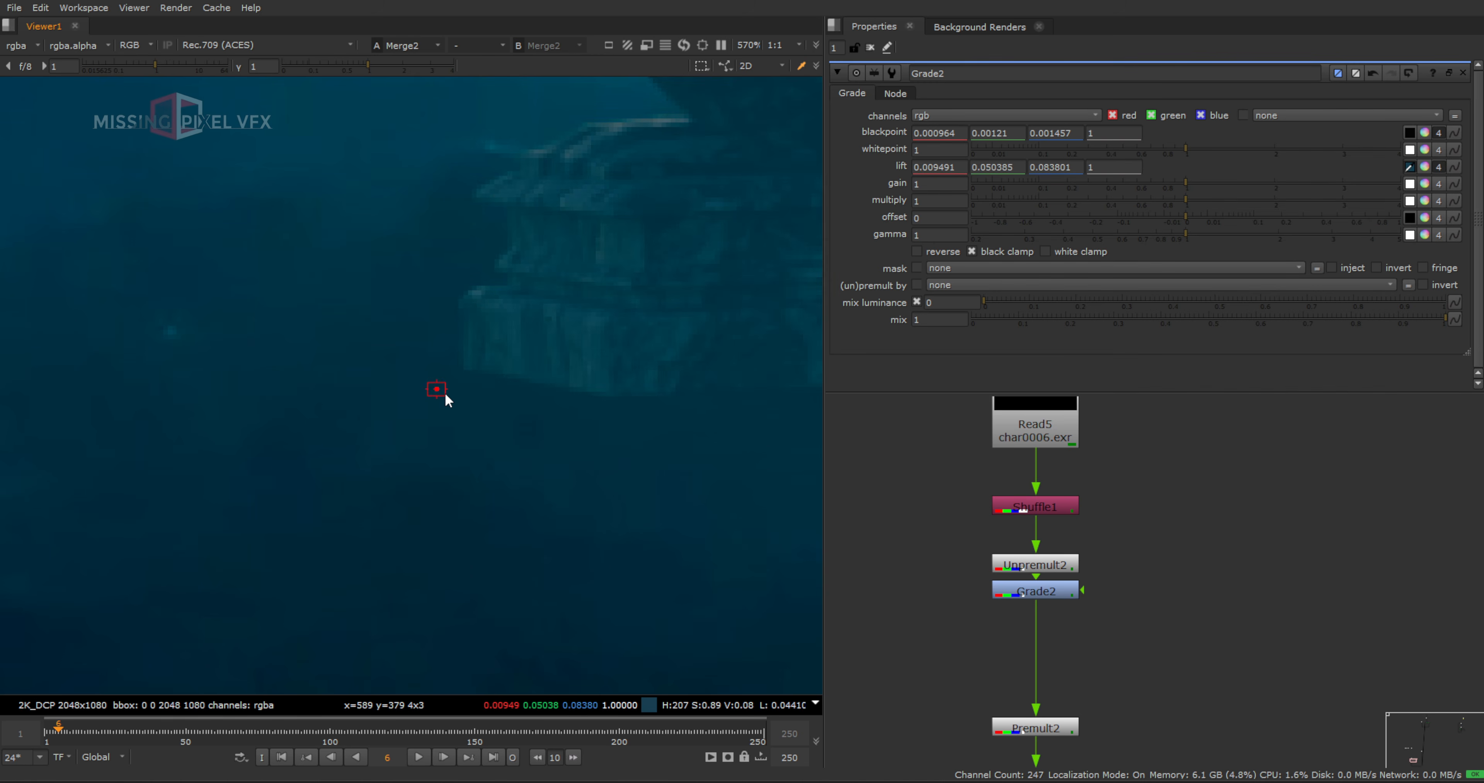
{"action": "scroll", "coordinate": [444, 388], "scroll_direction": "down", "scroll_amount": 3}
{"action": "scroll", "coordinate": [593, 318], "scroll_direction": "down", "scroll_amount": 3}
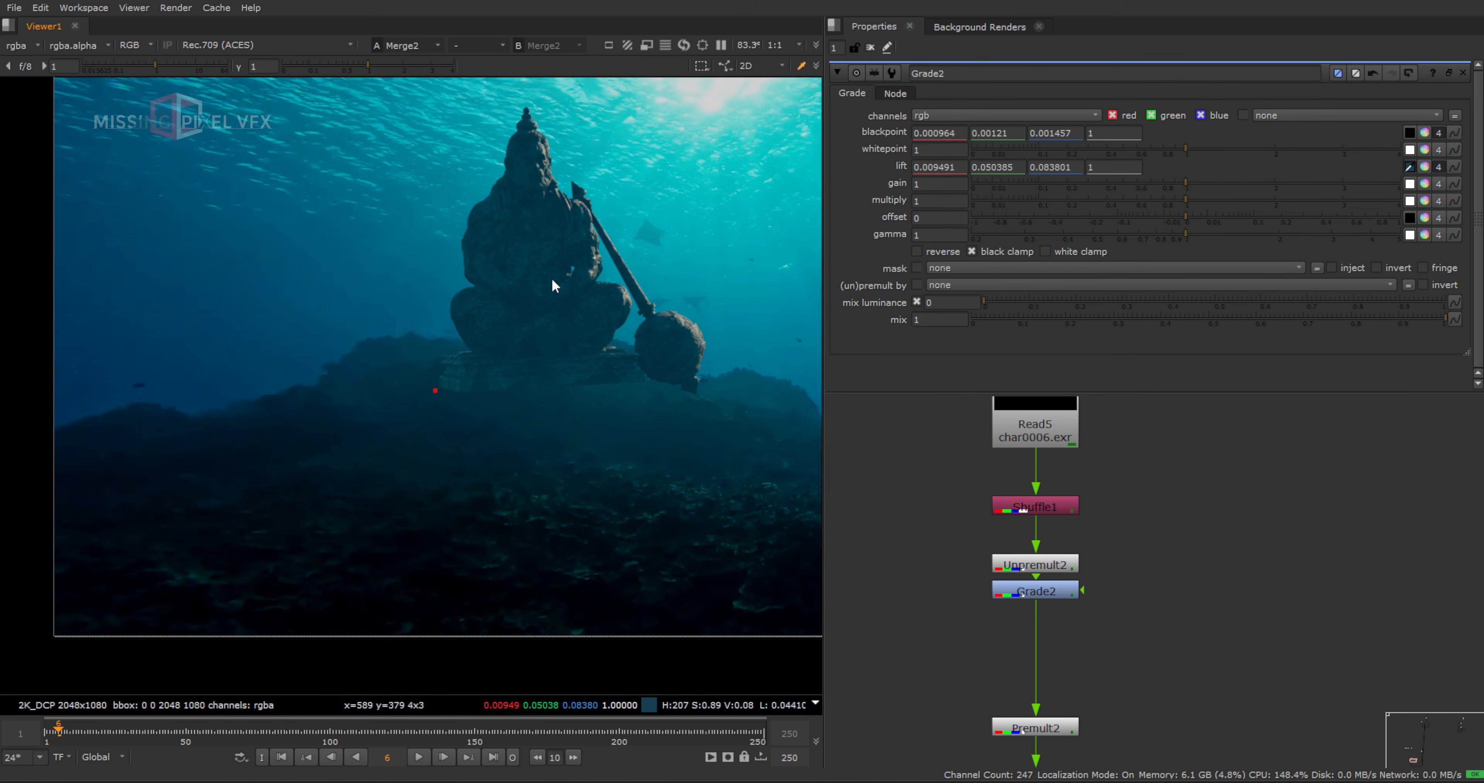
Reduce the Grade's mix to 0.878 and close all open node properties
{"action": "scroll", "coordinate": [633, 403], "scroll_direction": "up", "scroll_amount": 4}
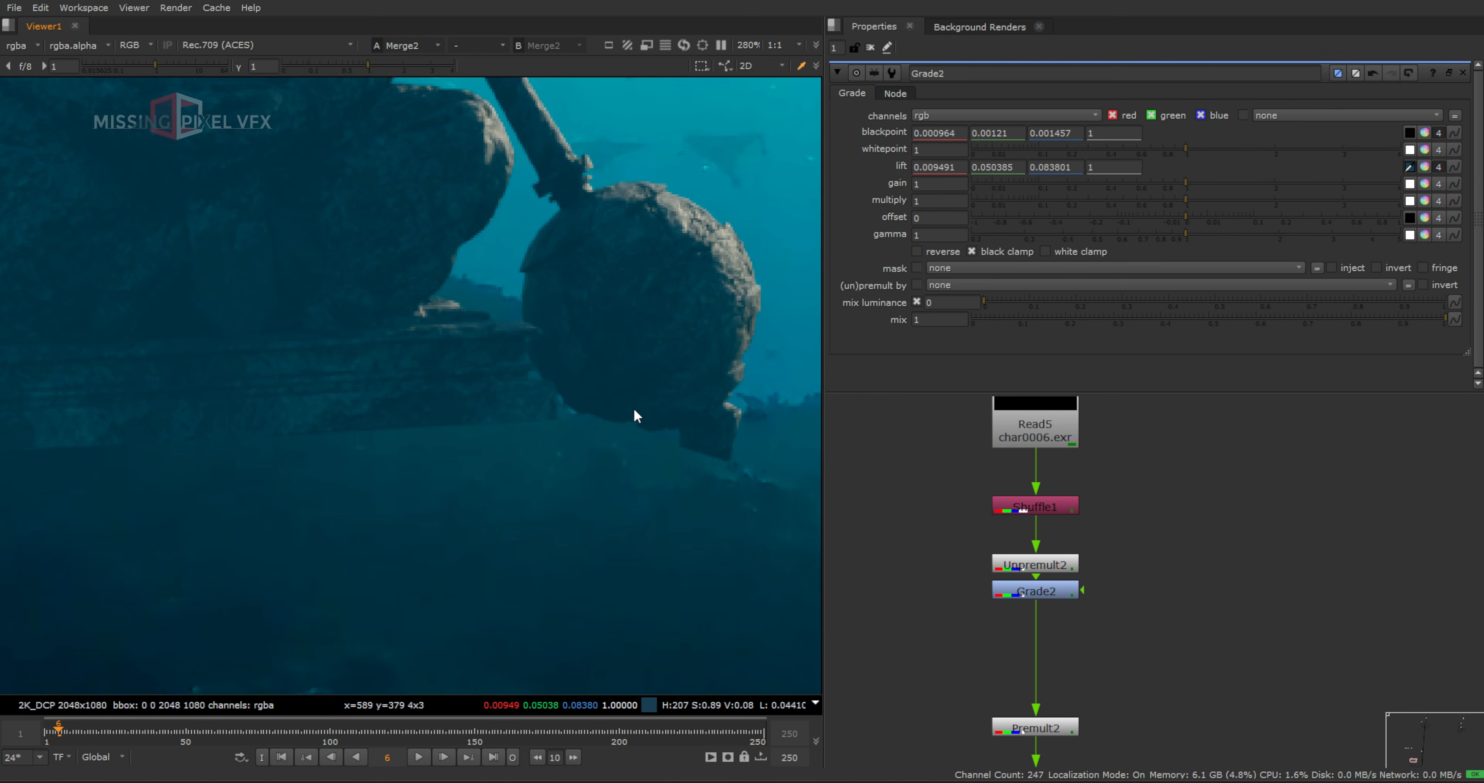
{"action": "scroll", "coordinate": [517, 352], "scroll_direction": "down", "scroll_amount": 2}
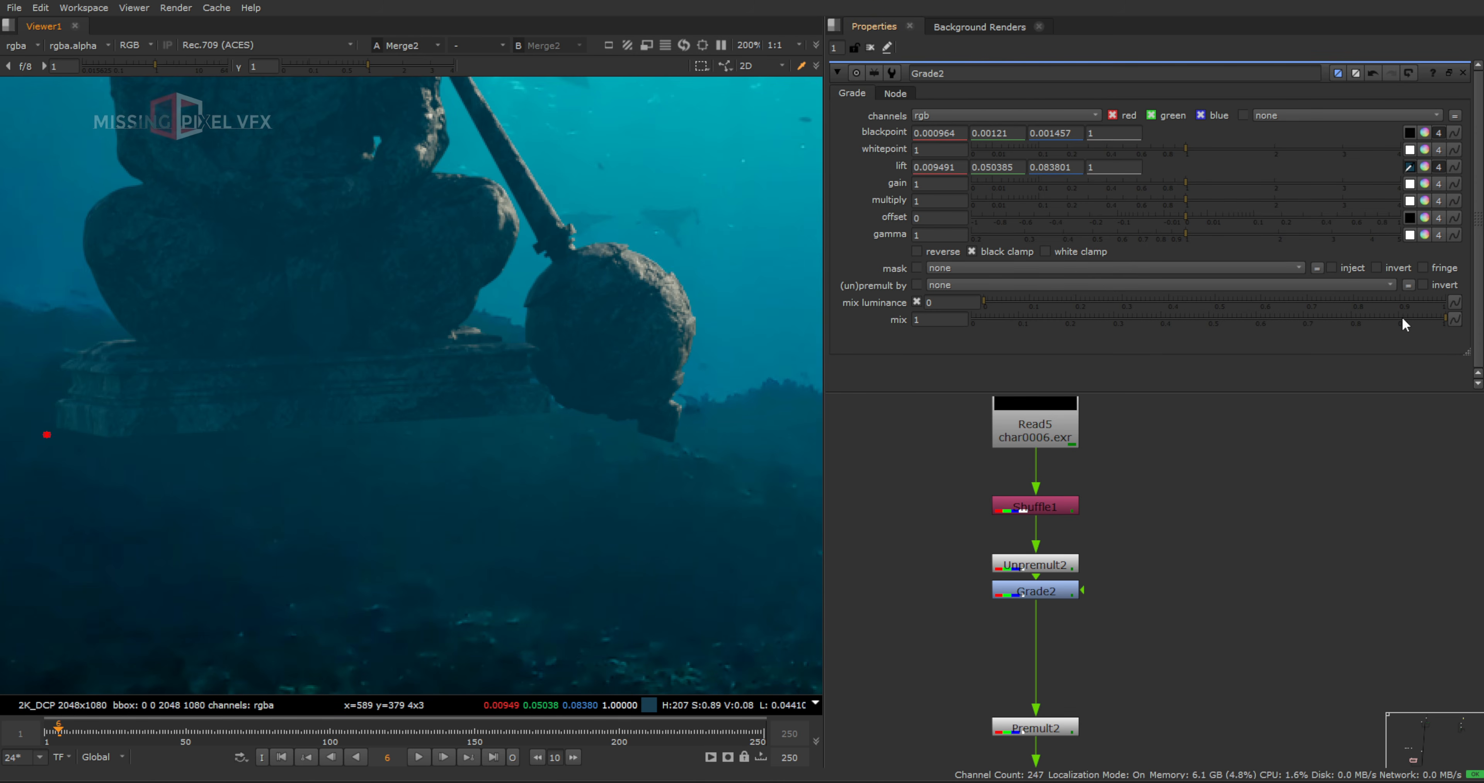
{"action": "left_click_drag", "start_coordinate": [1404, 320], "coordinate": [1387, 320]}
{"action": "scroll", "coordinate": [508, 334], "scroll_direction": "down", "scroll_amount": 2}
{"action": "scroll", "coordinate": [1182, 619], "scroll_direction": "down", "scroll_amount": 5}
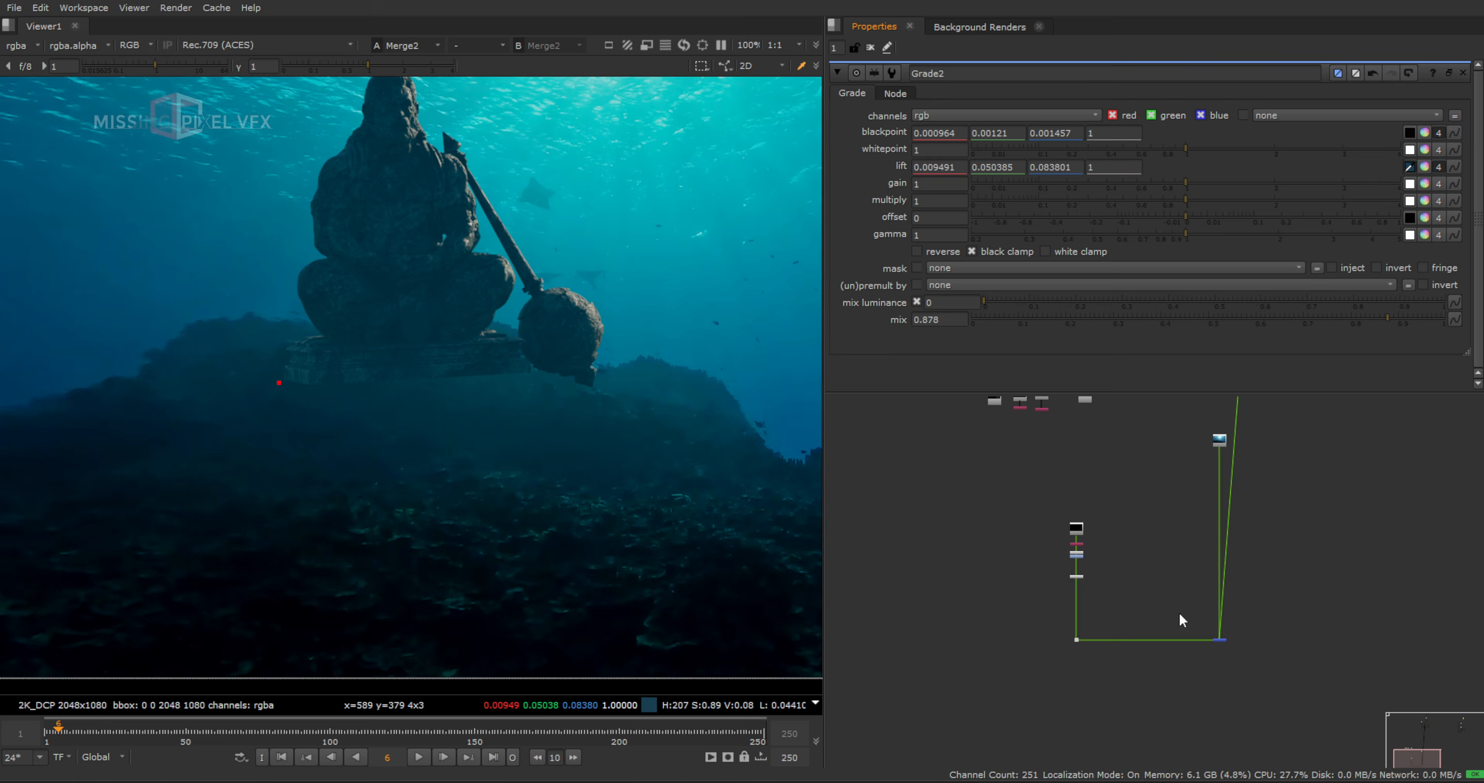
{"action": "scroll", "coordinate": [550, 267], "scroll_direction": "down", "scroll_amount": 3}
{"action": "left_click", "coordinate": [869, 47]}
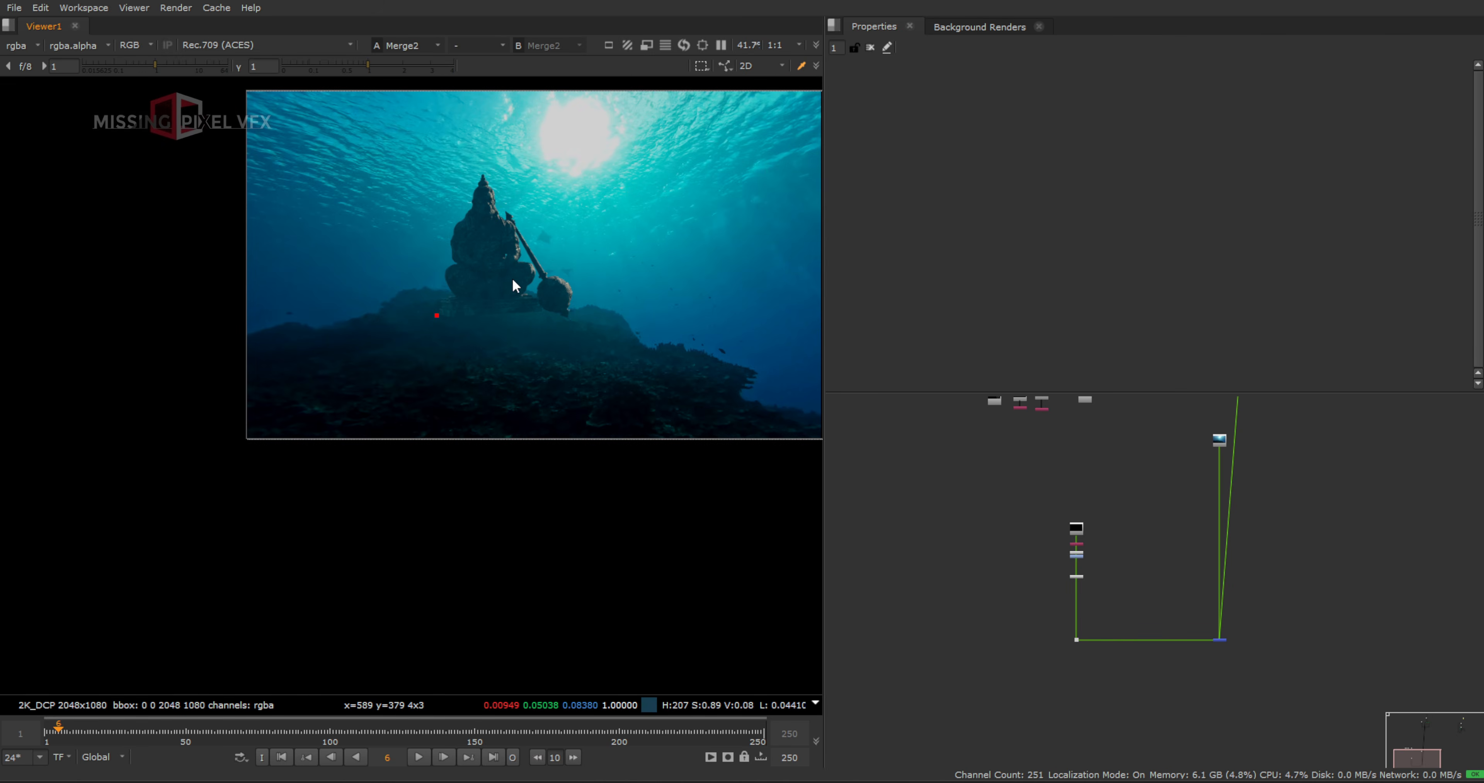
Examine how the graded statue and its pedestal blend with the reef and surrounding water
{"action": "scroll", "coordinate": [496, 311], "scroll_direction": "up", "scroll_amount": 3}
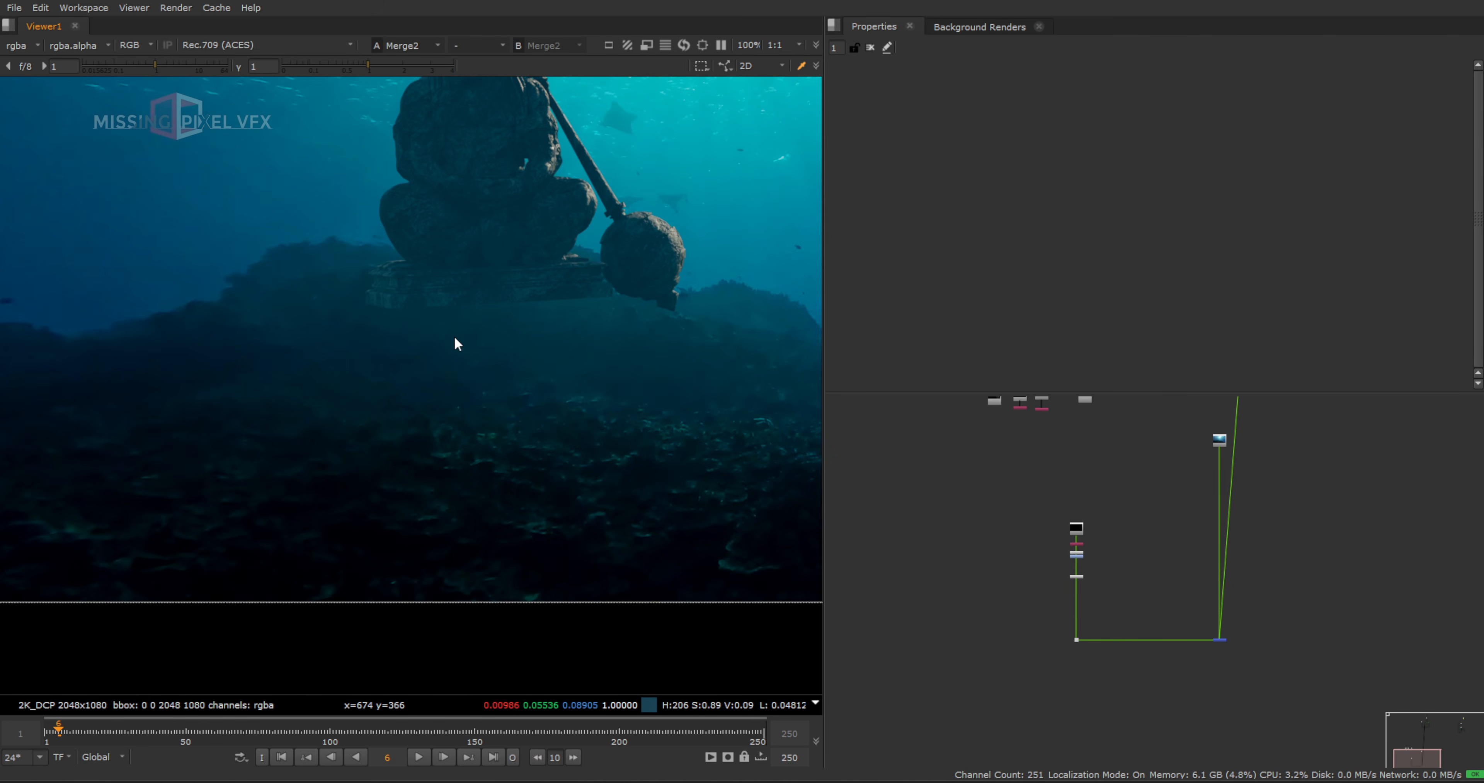
{"action": "middle_click_drag", "start_coordinate": [451, 259], "coordinate": [520, 341]}
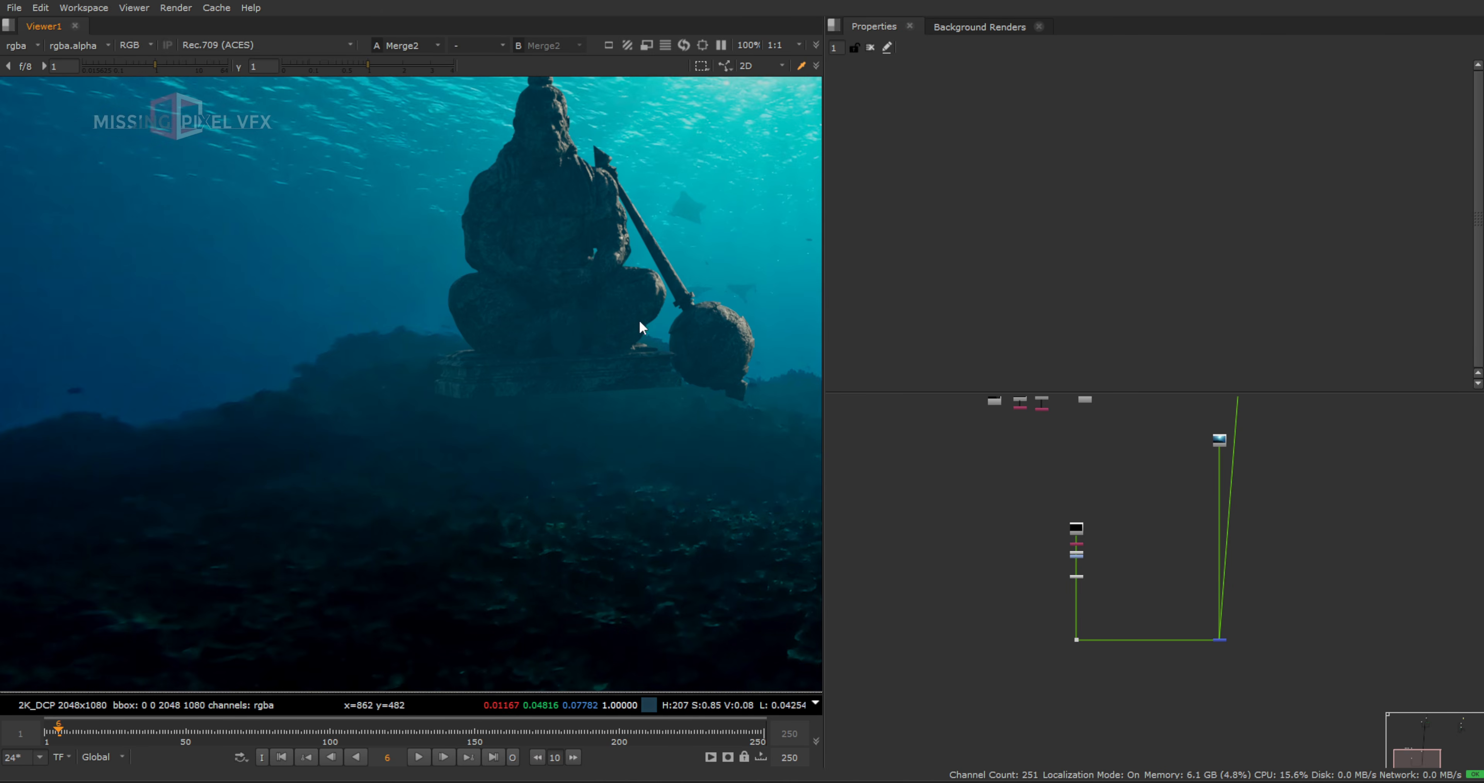
{"action": "scroll", "coordinate": [501, 323], "scroll_direction": "down", "scroll_amount": 3}
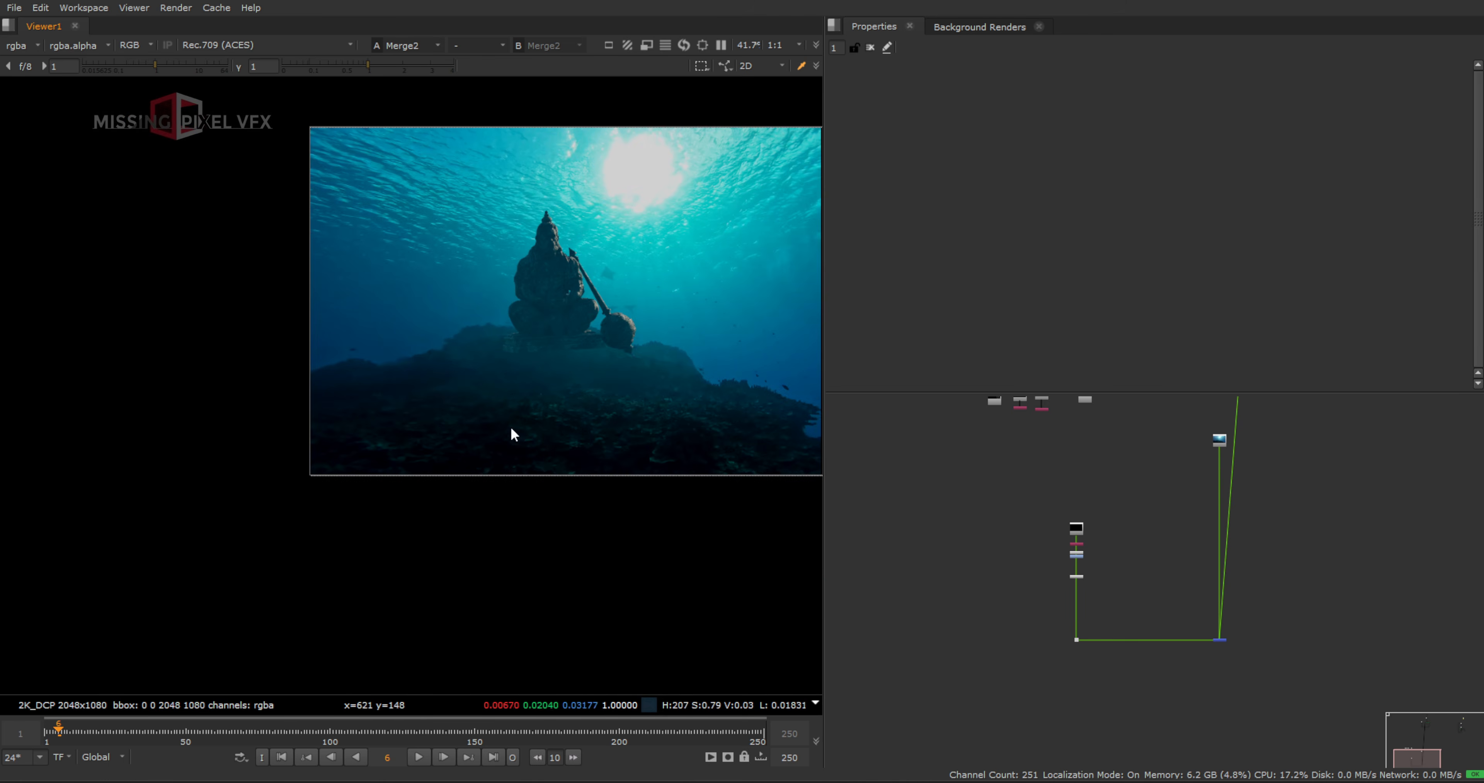
{"action": "scroll", "coordinate": [487, 439], "scroll_direction": "up", "scroll_amount": 4}
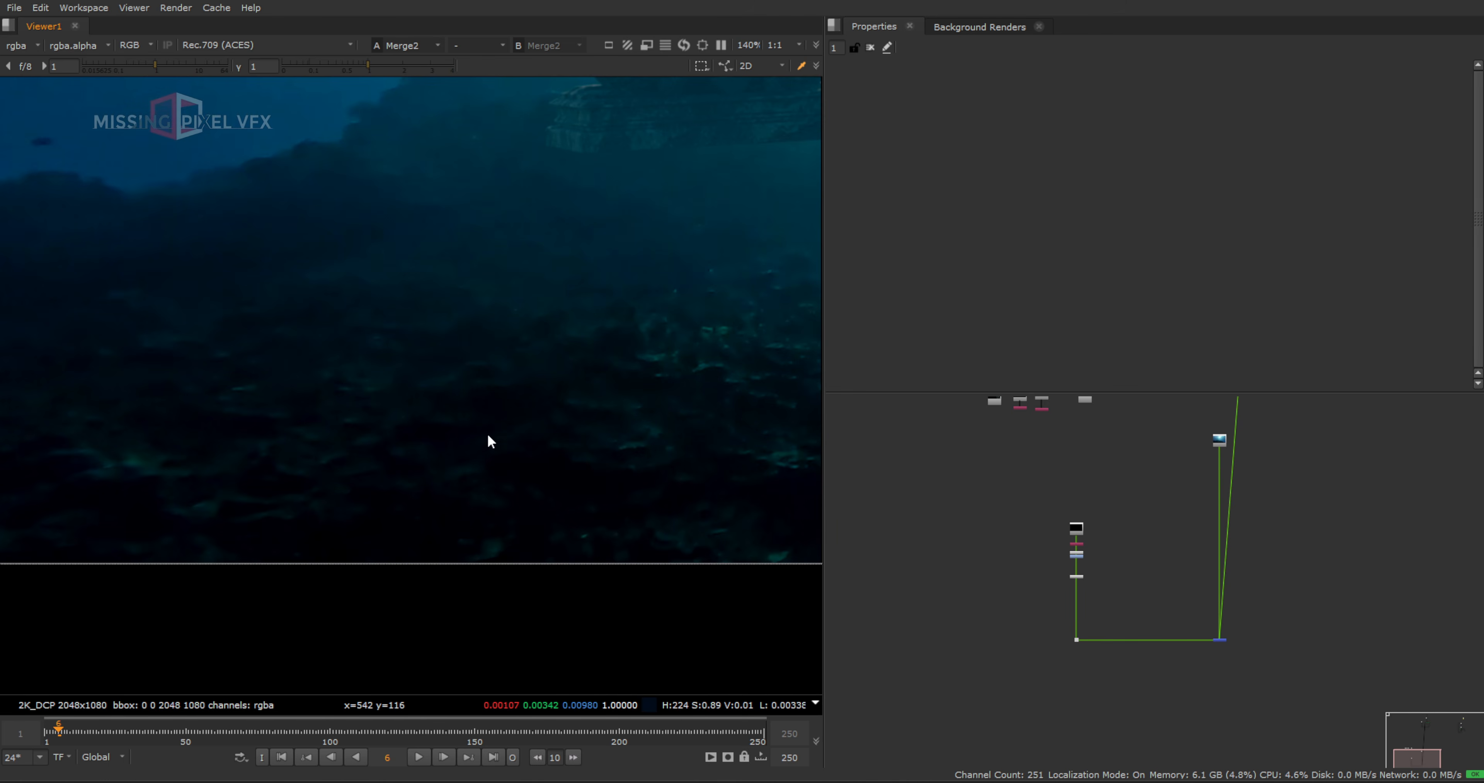
{"action": "scroll", "coordinate": [495, 410], "scroll_direction": "down", "scroll_amount": 2}
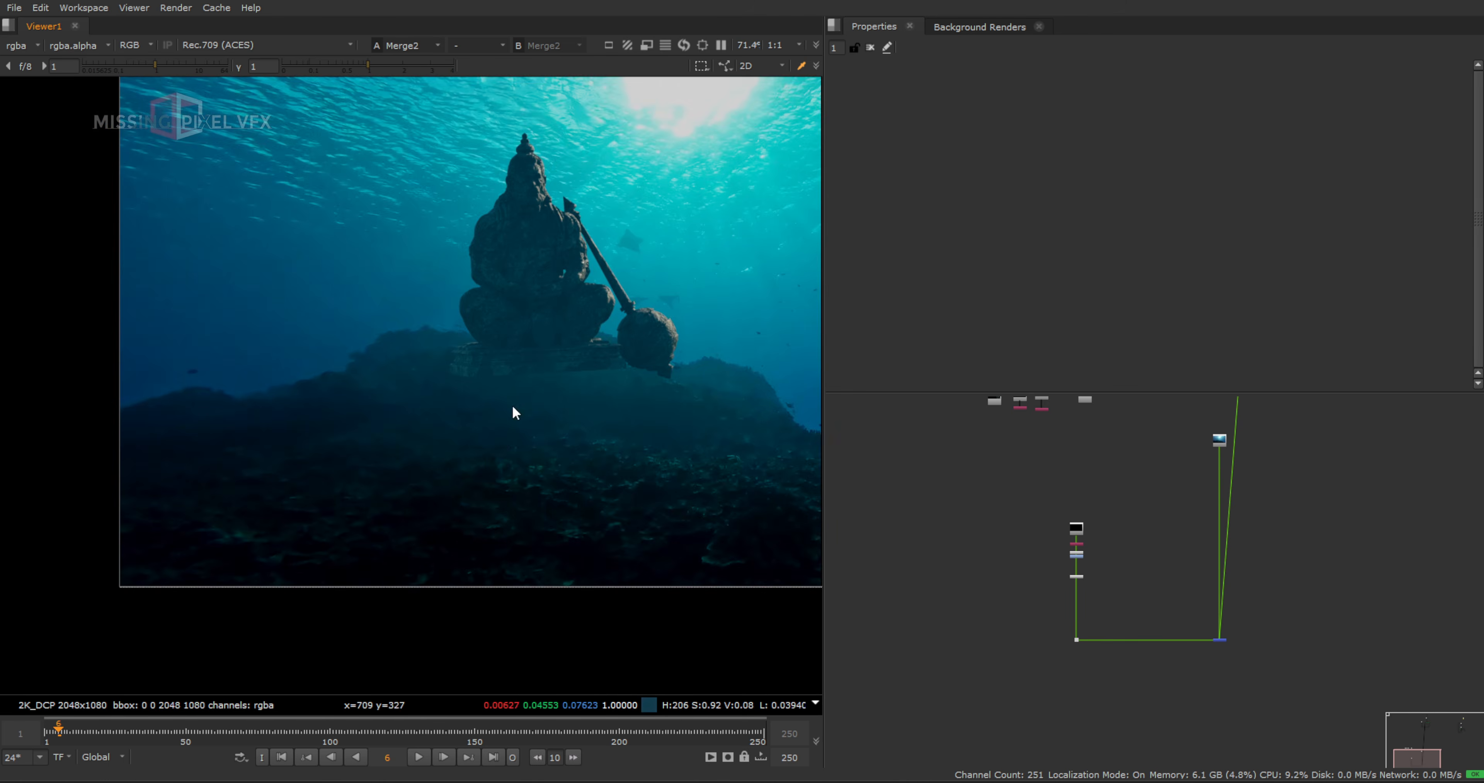
{"action": "middle_click_drag", "start_coordinate": [574, 244], "coordinate": [538, 322]}
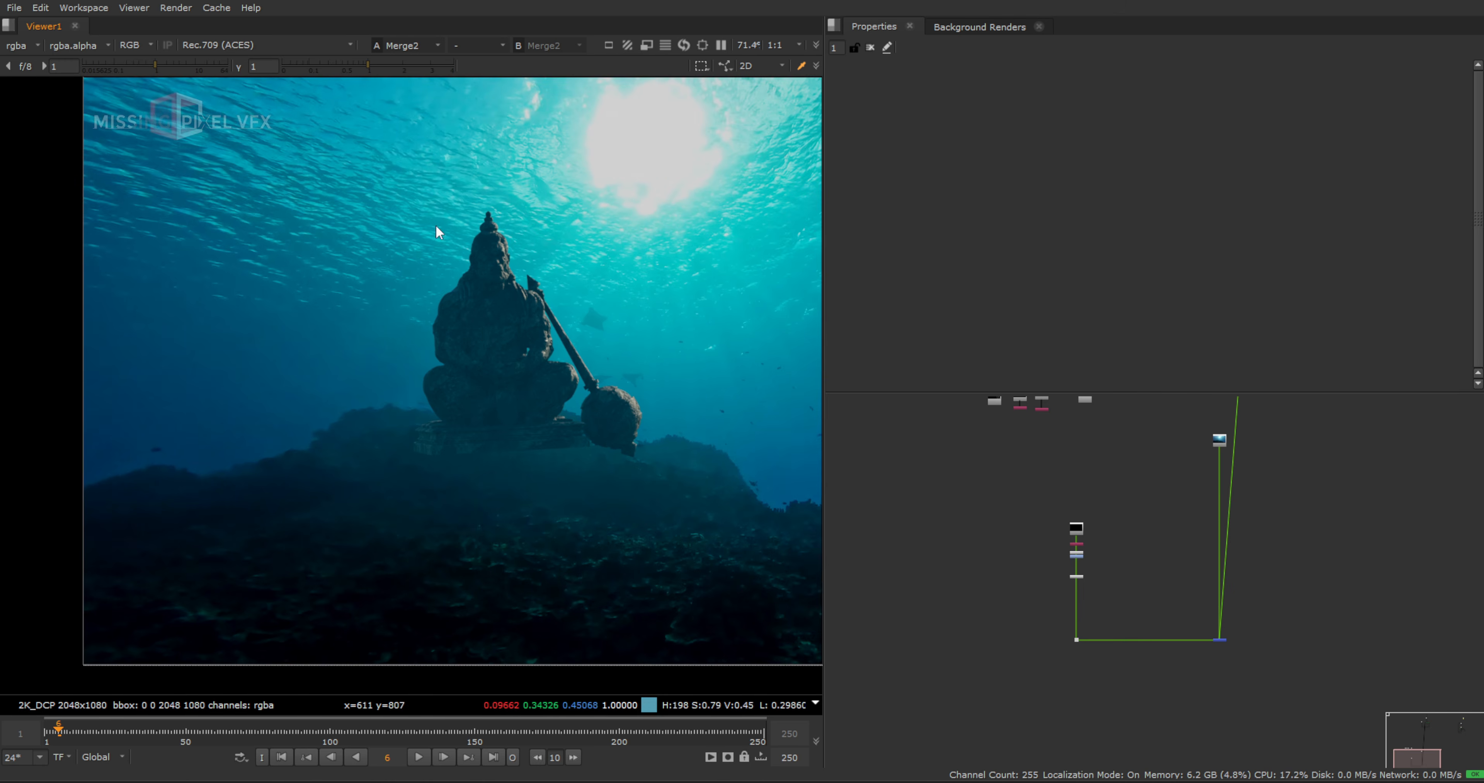
Add a second Merge straight below the character's Merge, with that Merge's output as its B input
{"action": "middle_click_drag", "start_coordinate": [1194, 626], "coordinate": [1127, 553]}
{"action": "scroll", "coordinate": [1161, 594], "scroll_direction": "up", "scroll_amount": 5}
{"action": "left_click", "coordinate": [1152, 587]}
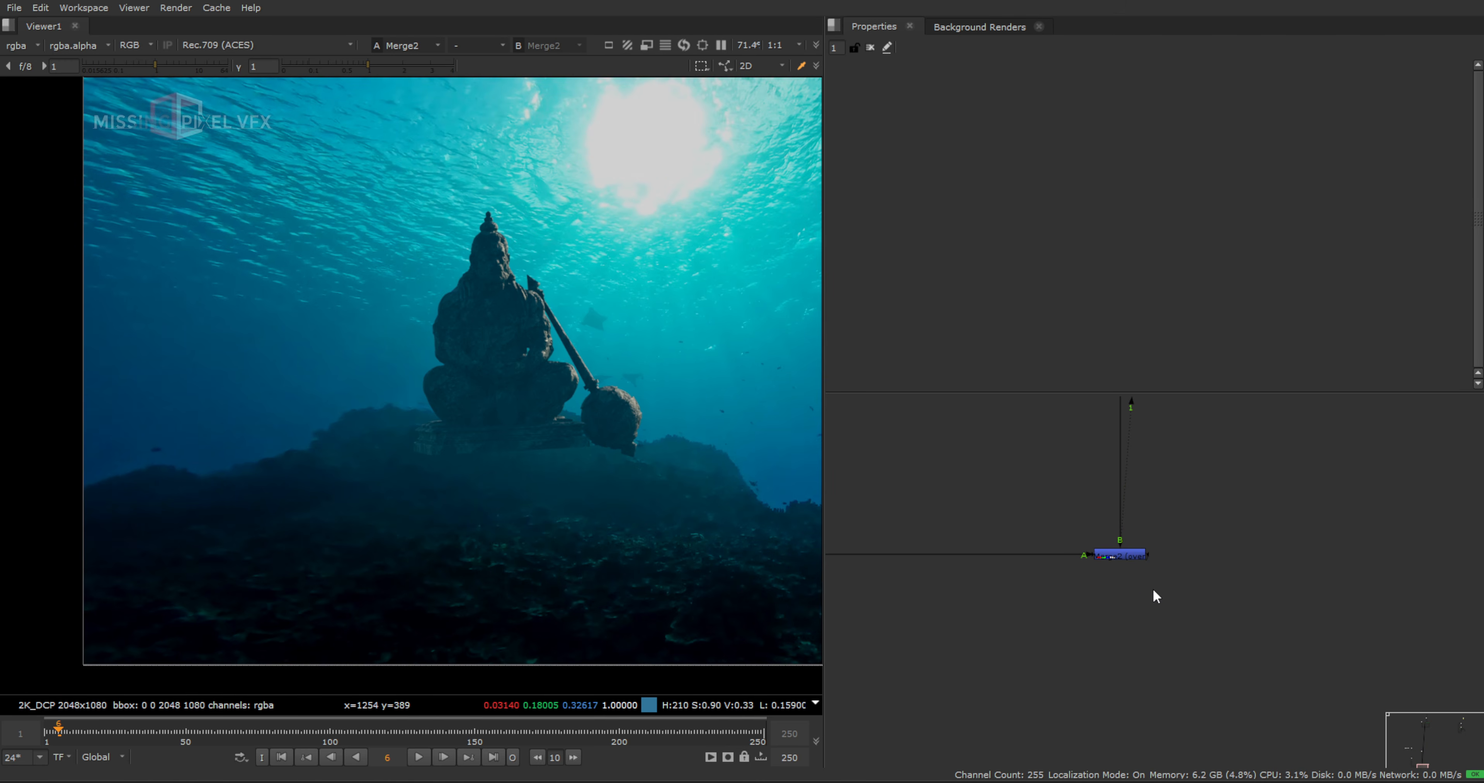
{"action": "key", "text": "m"}
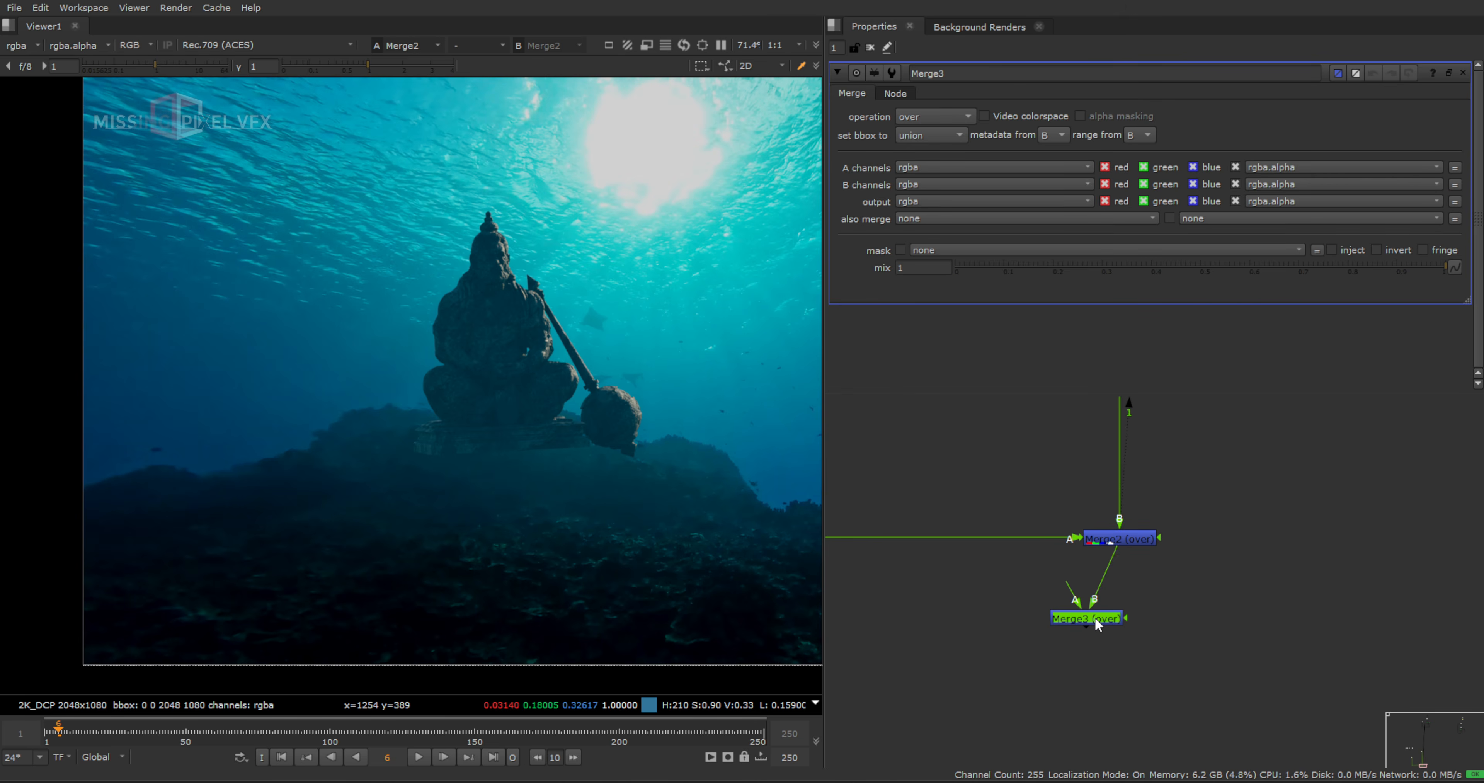
{"action": "left_click_drag", "start_coordinate": [1094, 616], "coordinate": [1130, 684]}
{"action": "left_click", "coordinate": [1262, 638]}
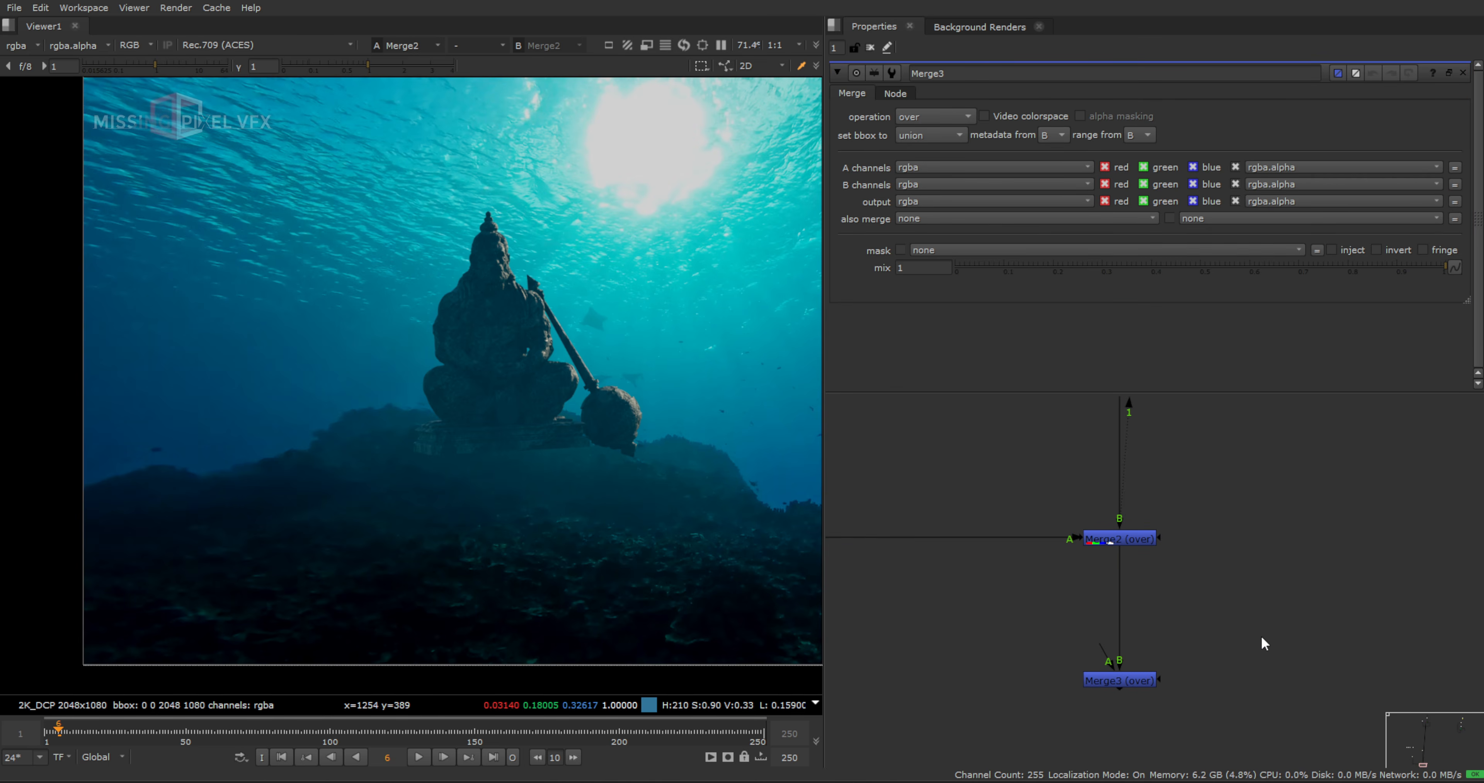
Create a Blur node beside the two Merges and connect its input to the underwater background image
{"action": "key", "text": "b"}
{"action": "middle_click_drag", "start_coordinate": [1143, 618], "coordinate": [1130, 618]}
{"action": "scroll", "coordinate": [1173, 614], "scroll_direction": "down", "scroll_amount": 3}
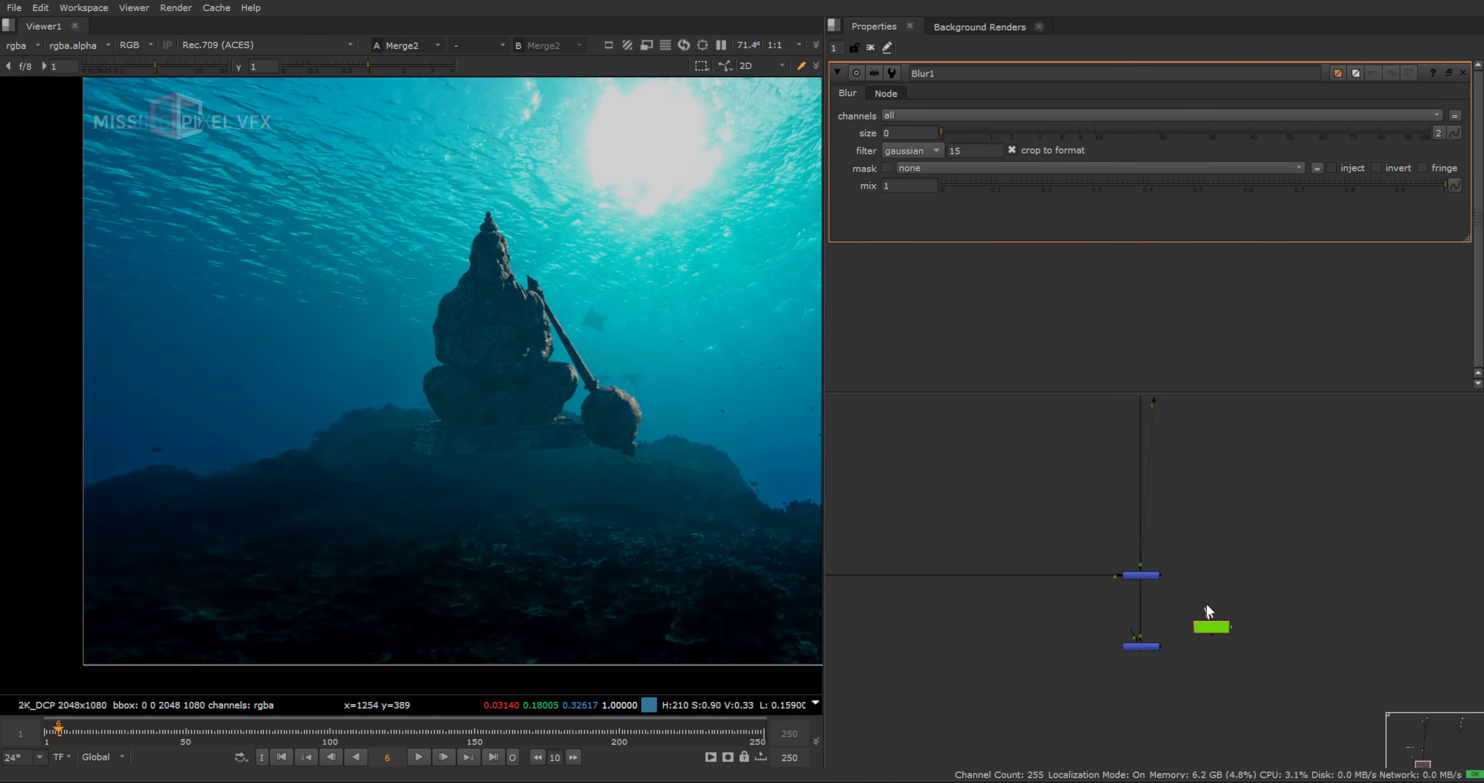
{"action": "left_click_drag", "start_coordinate": [1208, 612], "coordinate": [1181, 425]}
{"action": "middle_click_drag", "start_coordinate": [1181, 426], "coordinate": [1157, 619]}
{"action": "left_click_drag", "start_coordinate": [1156, 618], "coordinate": [1158, 466]}
{"action": "middle_click_drag", "start_coordinate": [1157, 465], "coordinate": [1139, 668]}
{"action": "left_click_drag", "start_coordinate": [1140, 669], "coordinate": [1093, 419]}
{"action": "scroll", "coordinate": [1093, 418], "scroll_direction": "down", "scroll_amount": 4}
{"action": "scroll", "coordinate": [1106, 578], "scroll_direction": "up", "scroll_amount": 4}
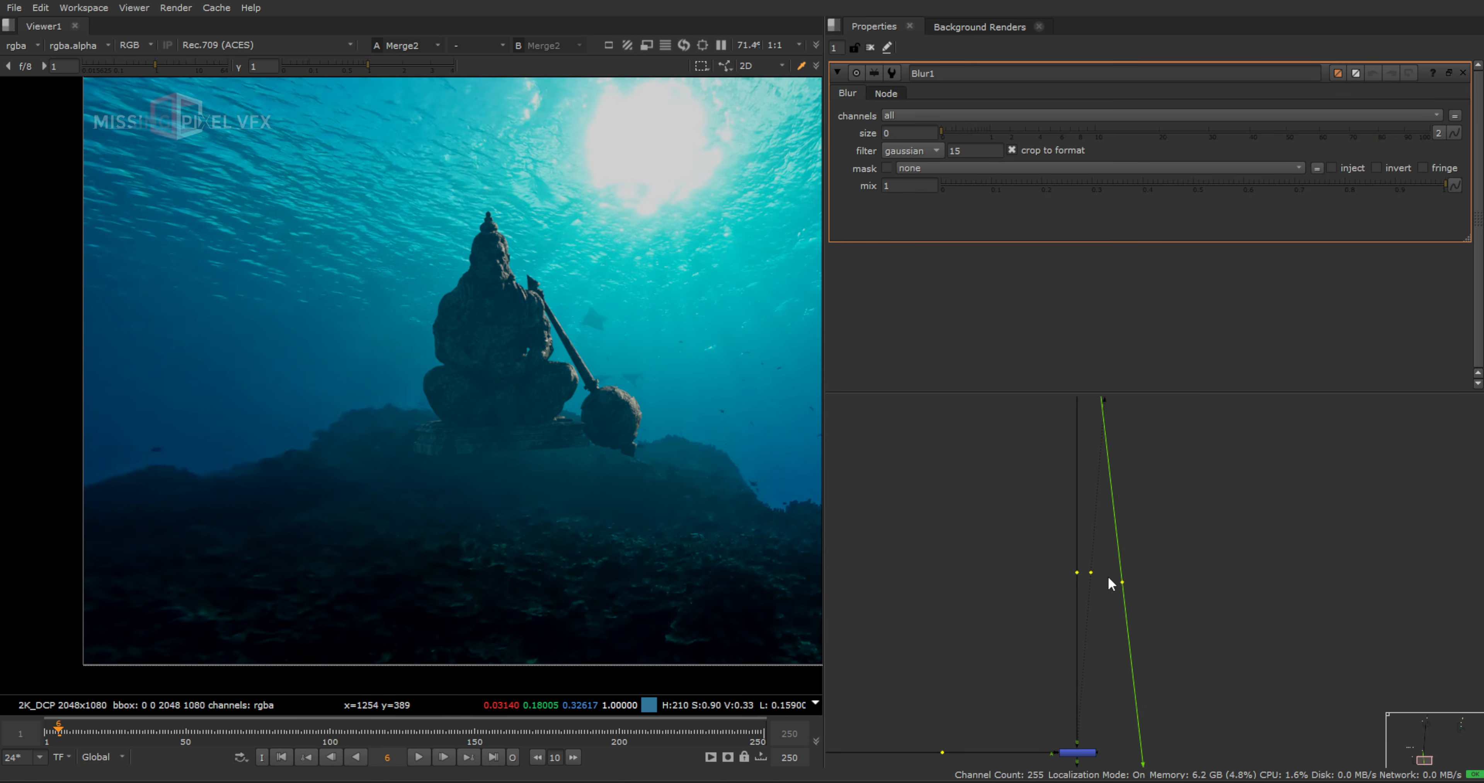
Insert a Dot in the background's main line and reroute the Blur's input to it through a second corner Dot
{"action": "left_click", "coordinate": [1076, 574], "text": "ctrl"}
{"action": "middle_click_drag", "start_coordinate": [1092, 523], "coordinate": [1056, 461]}
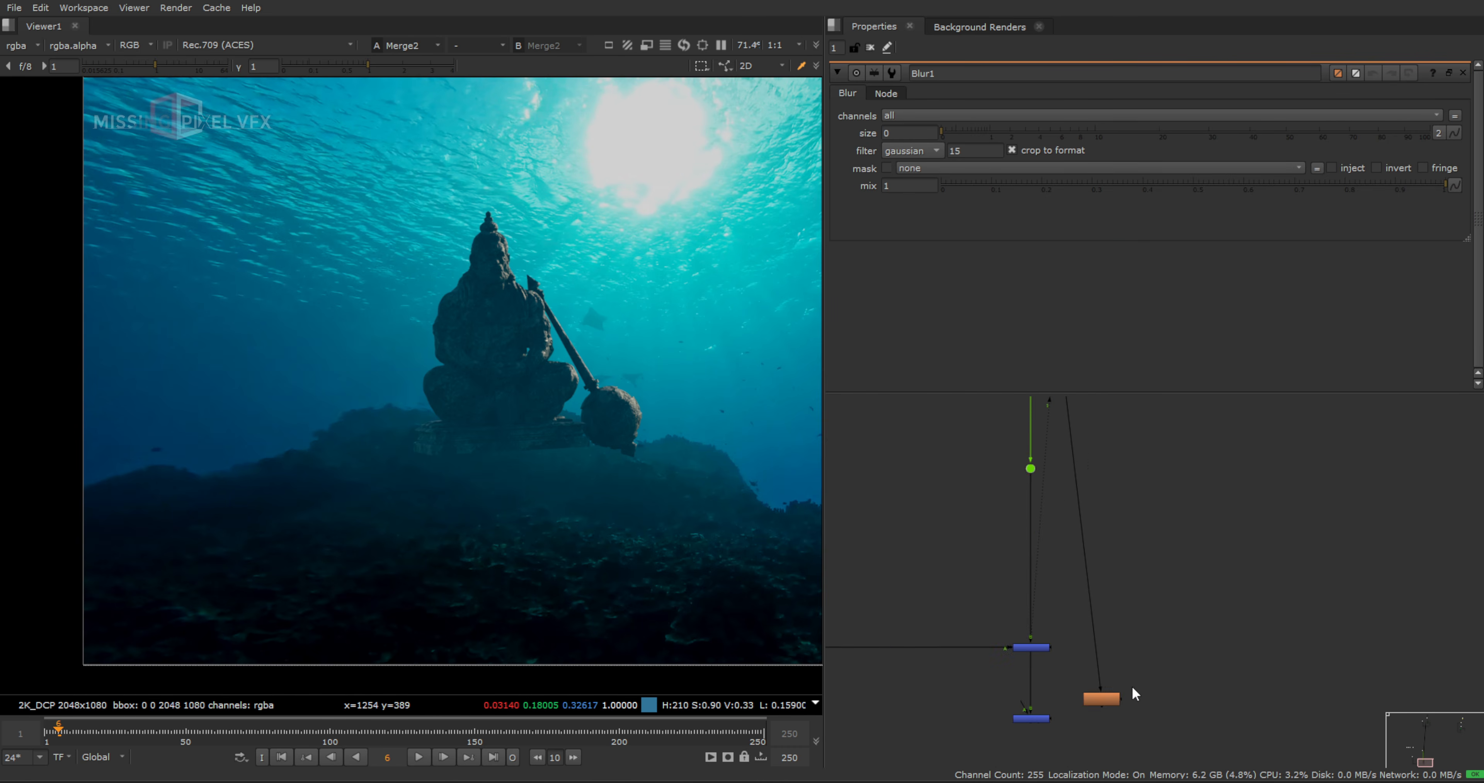
{"action": "left_click_drag", "start_coordinate": [1099, 696], "coordinate": [1116, 549]}
{"action": "scroll", "coordinate": [1116, 549], "scroll_direction": "up", "scroll_amount": 3}
{"action": "left_click_drag", "start_coordinate": [1116, 541], "coordinate": [995, 437]}
{"action": "left_click_drag", "start_coordinate": [1056, 492], "coordinate": [1118, 446], "text": "ctrl"}
View the Blur1 output and set its blur size to 200
{"action": "left_click", "coordinate": [1116, 550]}
{"action": "key", "text": "1"}
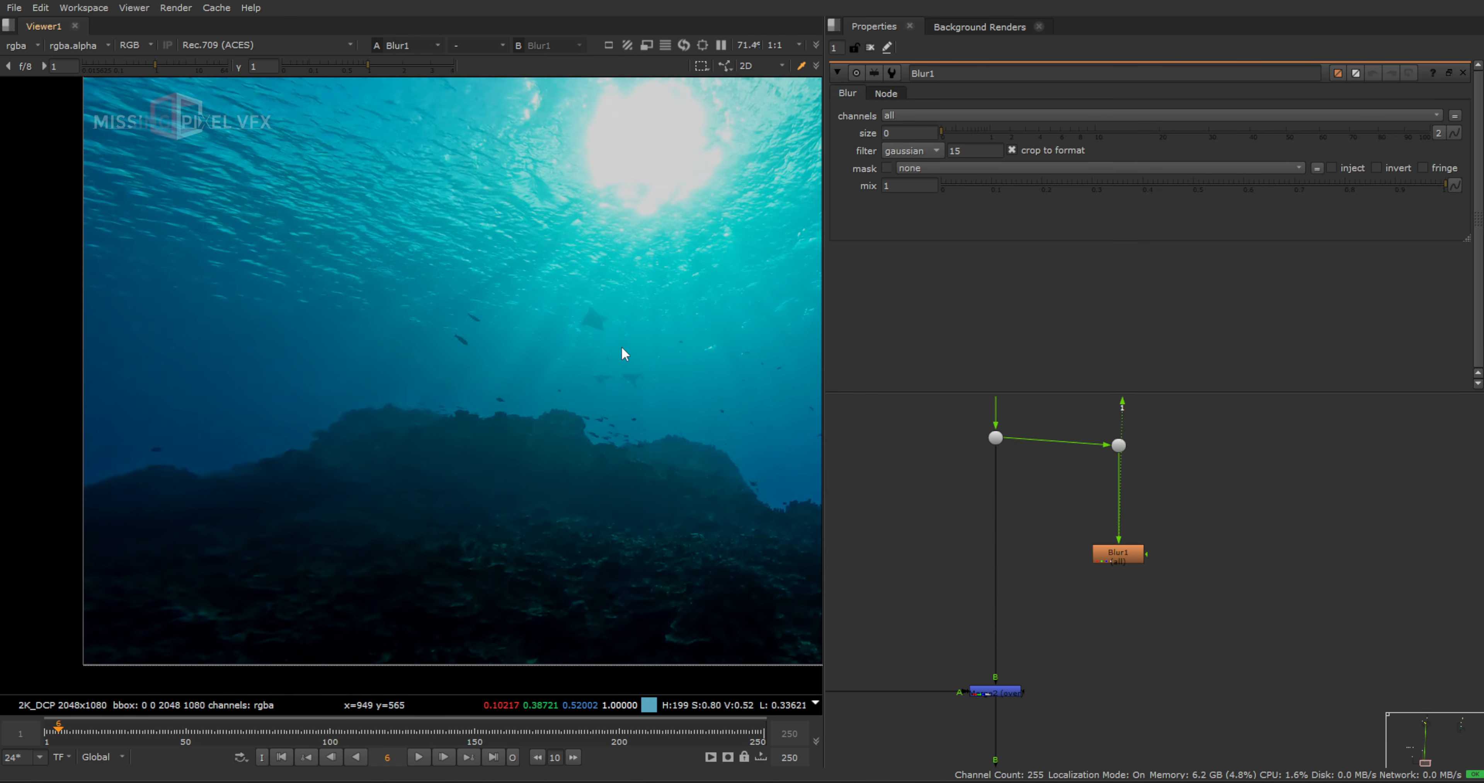
{"action": "left_click", "coordinate": [910, 132]}
{"action": "type", "text": "200"}
{"action": "key", "text": "Return"}
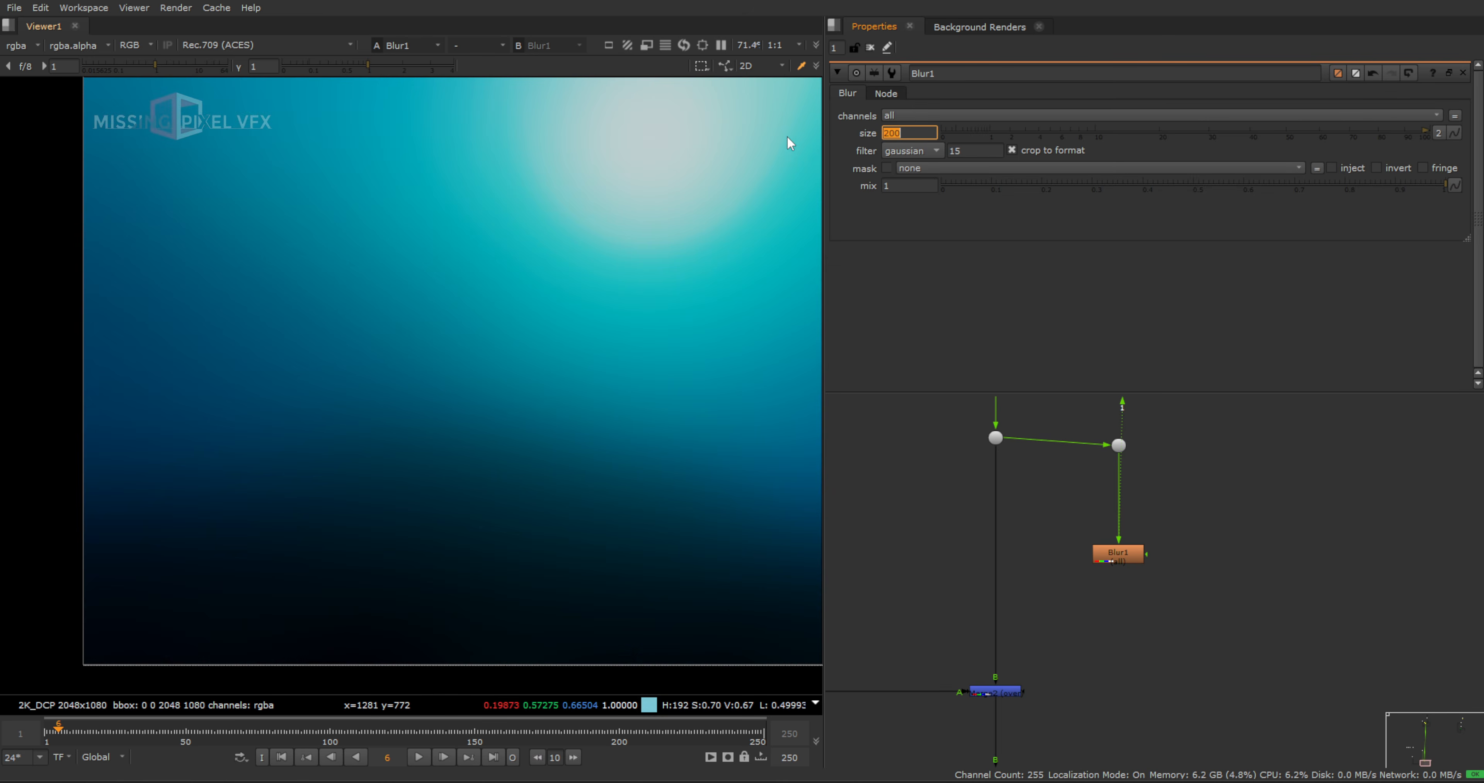
Place Blur1 level with the lower Merge as its A input and view the Merge3 result
{"action": "scroll", "coordinate": [704, 200], "scroll_direction": "down", "scroll_amount": 2}
{"action": "middle_click_drag", "start_coordinate": [1085, 648], "coordinate": [1054, 533]}
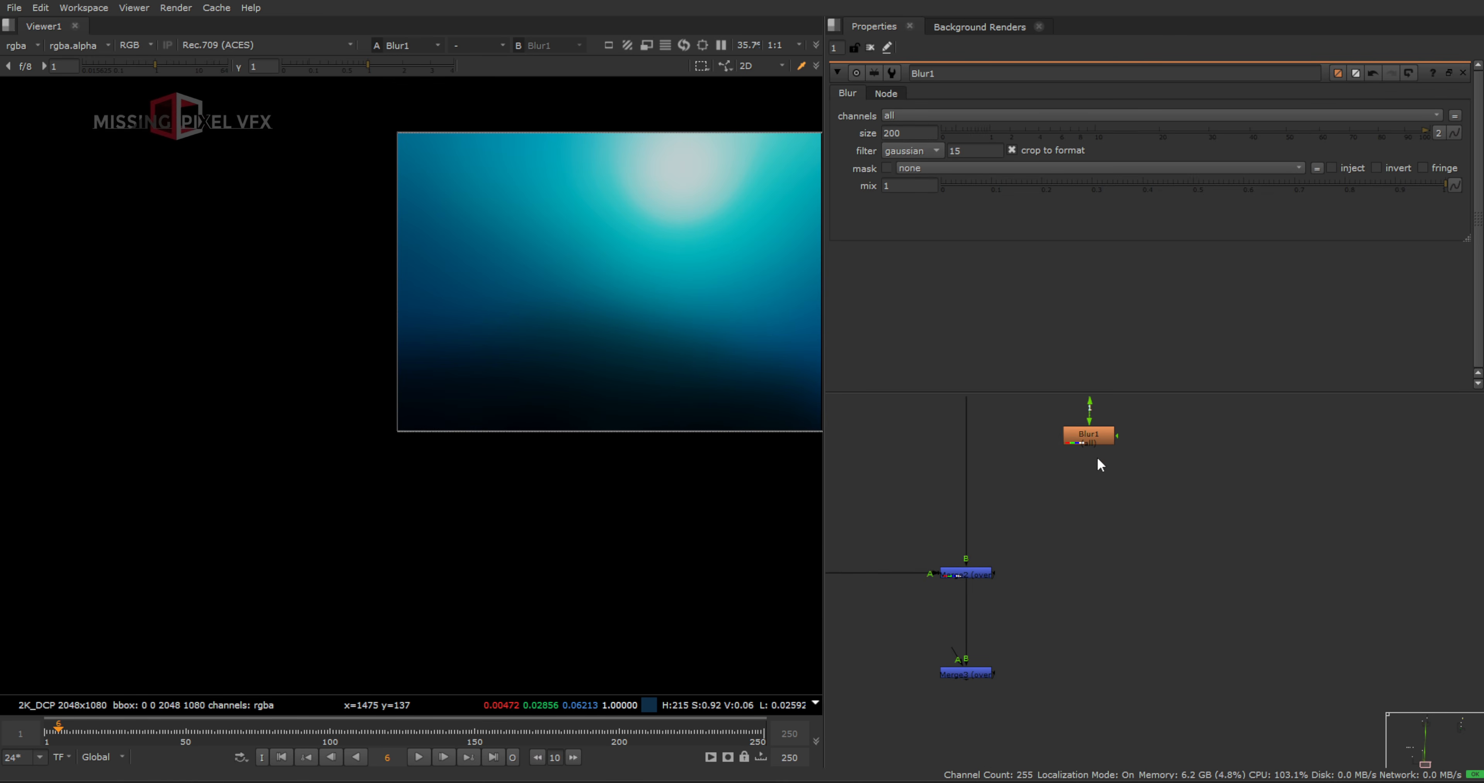
{"action": "scroll", "coordinate": [973, 653], "scroll_direction": "up", "scroll_amount": 1}
{"action": "left_click", "coordinate": [956, 556]}
{"action": "left_click_drag", "start_coordinate": [1092, 439], "coordinate": [1109, 684]}
{"action": "key", "text": "1"}
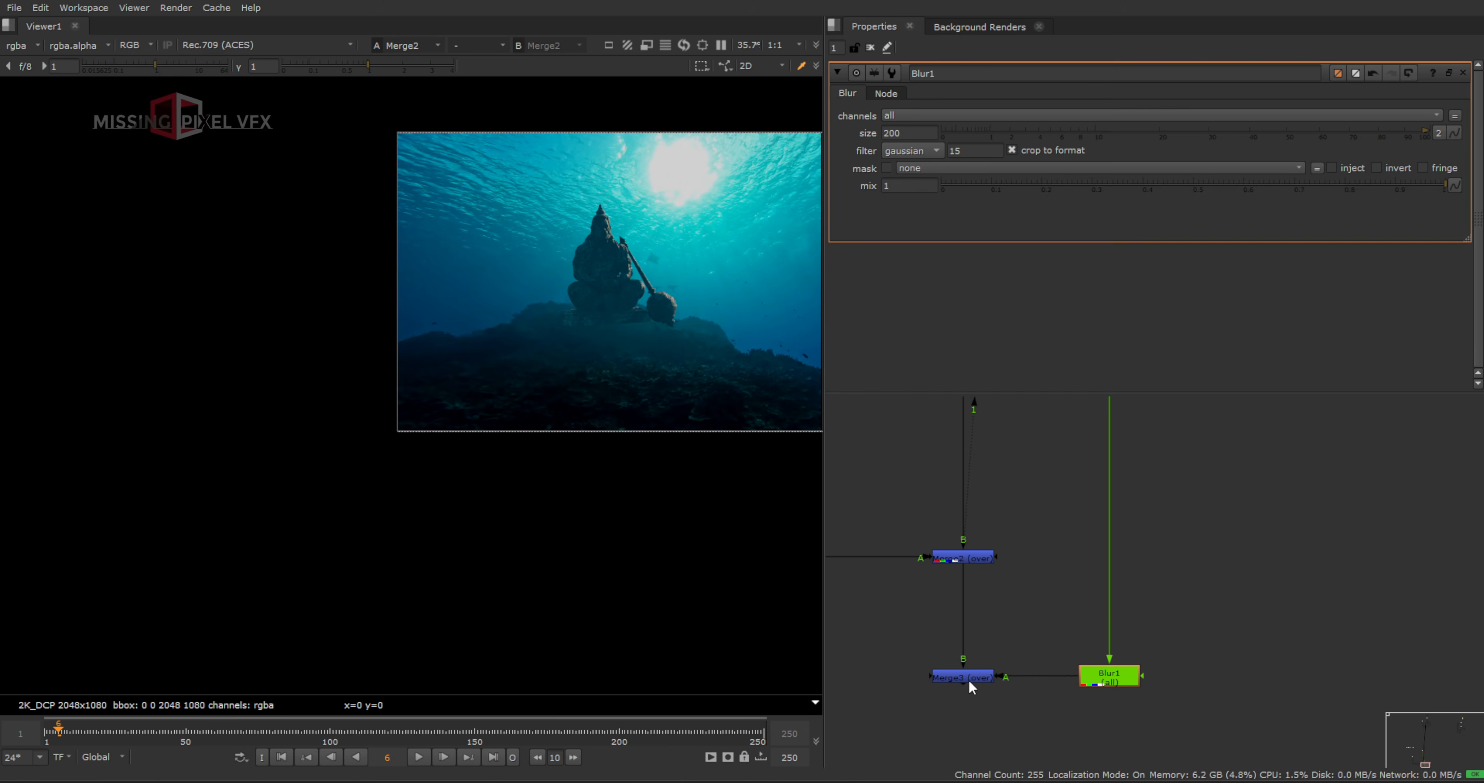
{"action": "left_click", "coordinate": [968, 681]}
{"action": "key", "text": "1"}
Connect Merge3's mask input to the Dot on the statue render's branch
{"action": "left_click", "coordinate": [887, 568]}
{"action": "middle_click_drag", "start_coordinate": [951, 605], "coordinate": [1155, 571]}
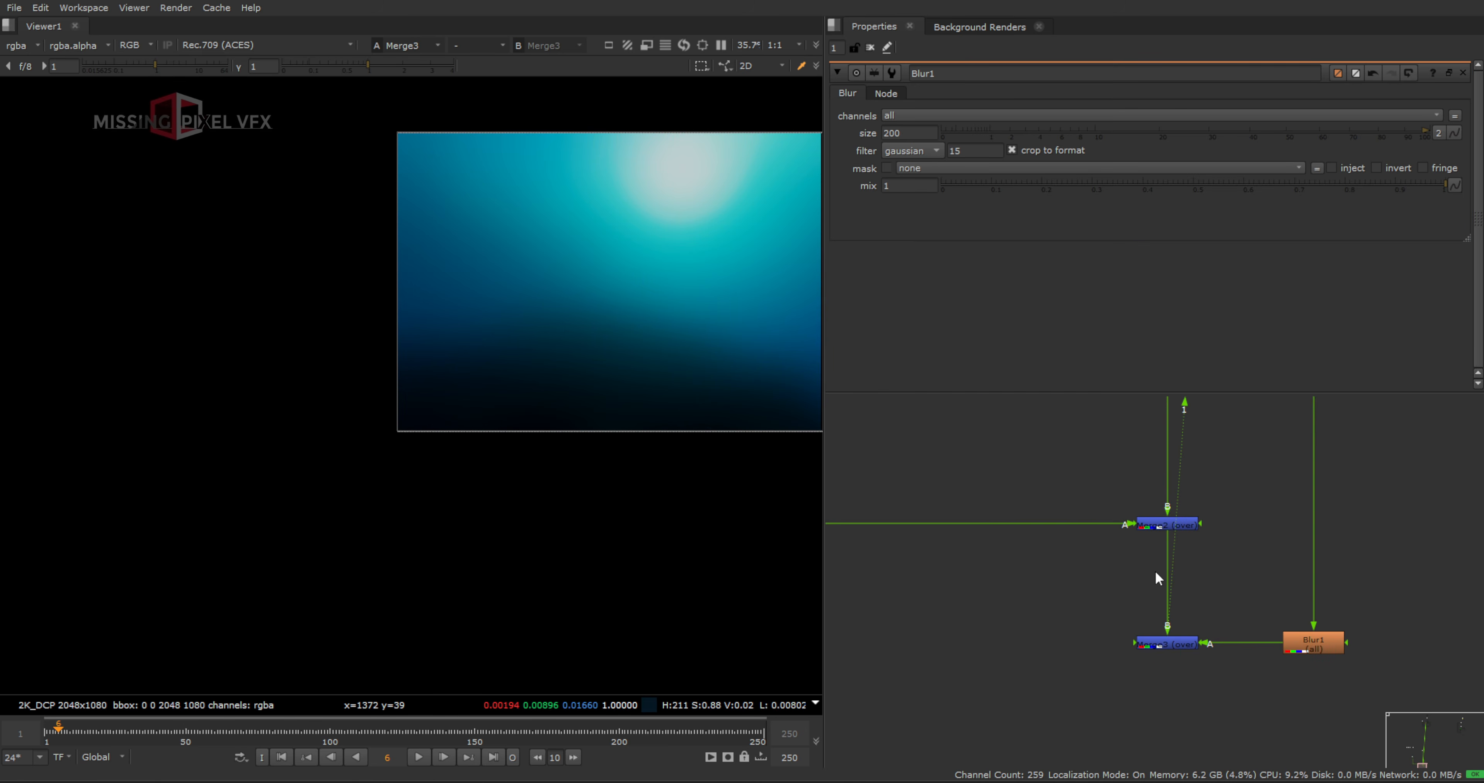
{"action": "left_click_drag", "start_coordinate": [1173, 643], "coordinate": [1011, 620]}
{"action": "middle_click_drag", "start_coordinate": [991, 614], "coordinate": [1230, 572]}
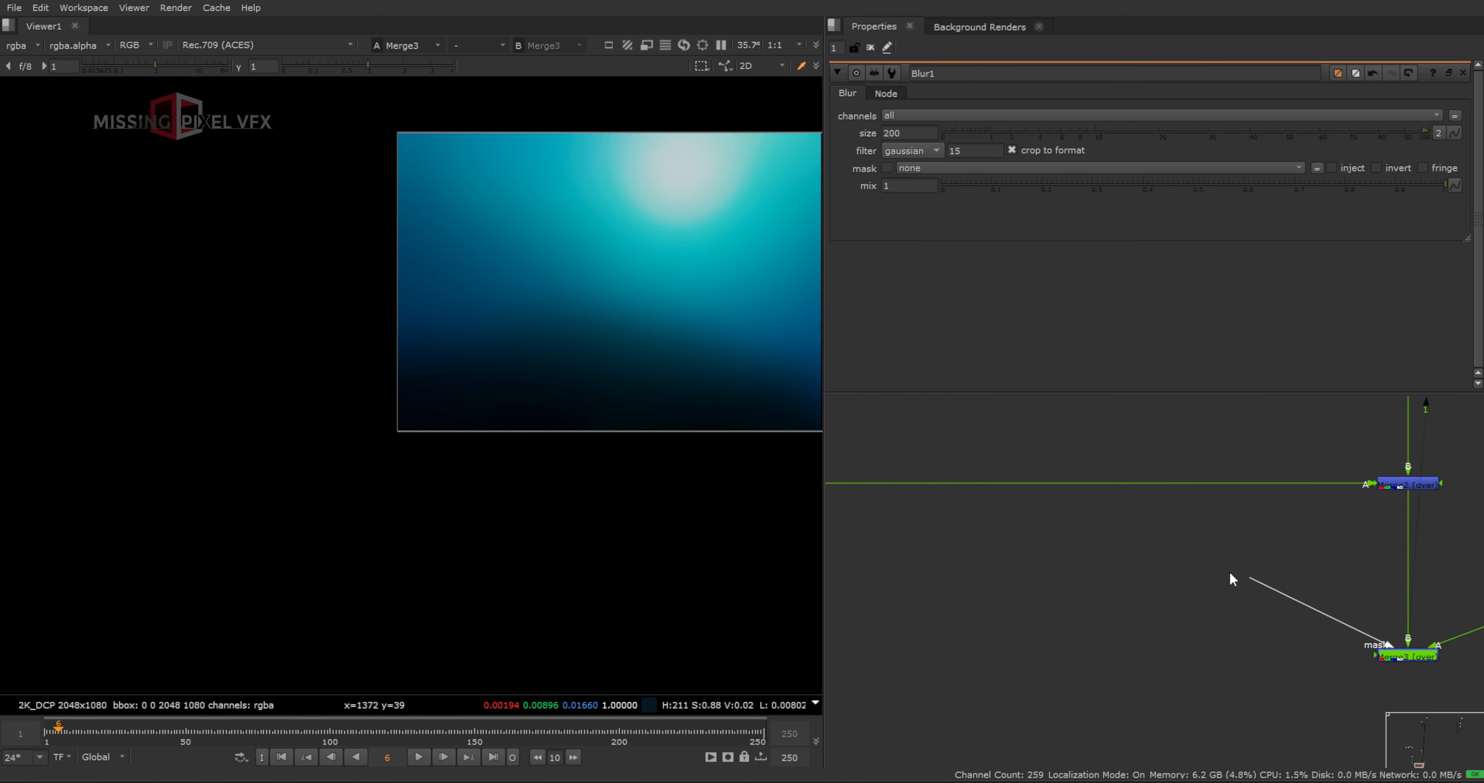
{"action": "left_click_drag", "start_coordinate": [1230, 573], "coordinate": [834, 481]}
{"action": "middle_click_drag", "start_coordinate": [835, 480], "coordinate": [1026, 523]}
{"action": "left_click_drag", "start_coordinate": [1026, 523], "coordinate": [970, 527]}
View the statue branch's Dot output and check its alpha channel
{"action": "left_click", "coordinate": [971, 526]}
{"action": "key", "text": "1"}
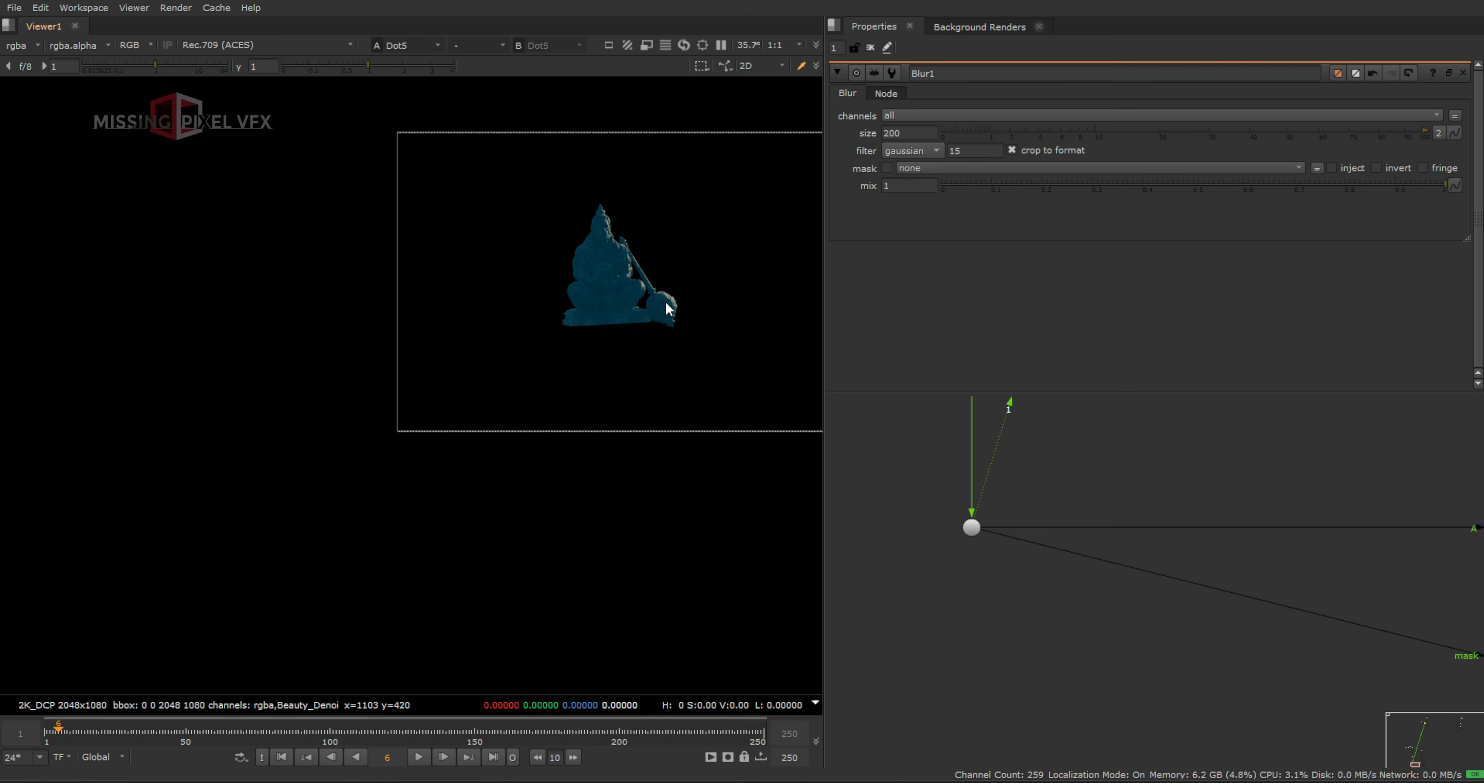
{"action": "middle_click_drag", "start_coordinate": [616, 268], "coordinate": [547, 304]}
{"action": "key", "text": "a"}
{"action": "key", "text": "a"}
Compare the Merge2 output with the masked Merge3 output in the viewer
{"action": "scroll", "coordinate": [1037, 581], "scroll_direction": "down", "scroll_amount": 3}
{"action": "middle_click_drag", "start_coordinate": [1353, 719], "coordinate": [1118, 671]}
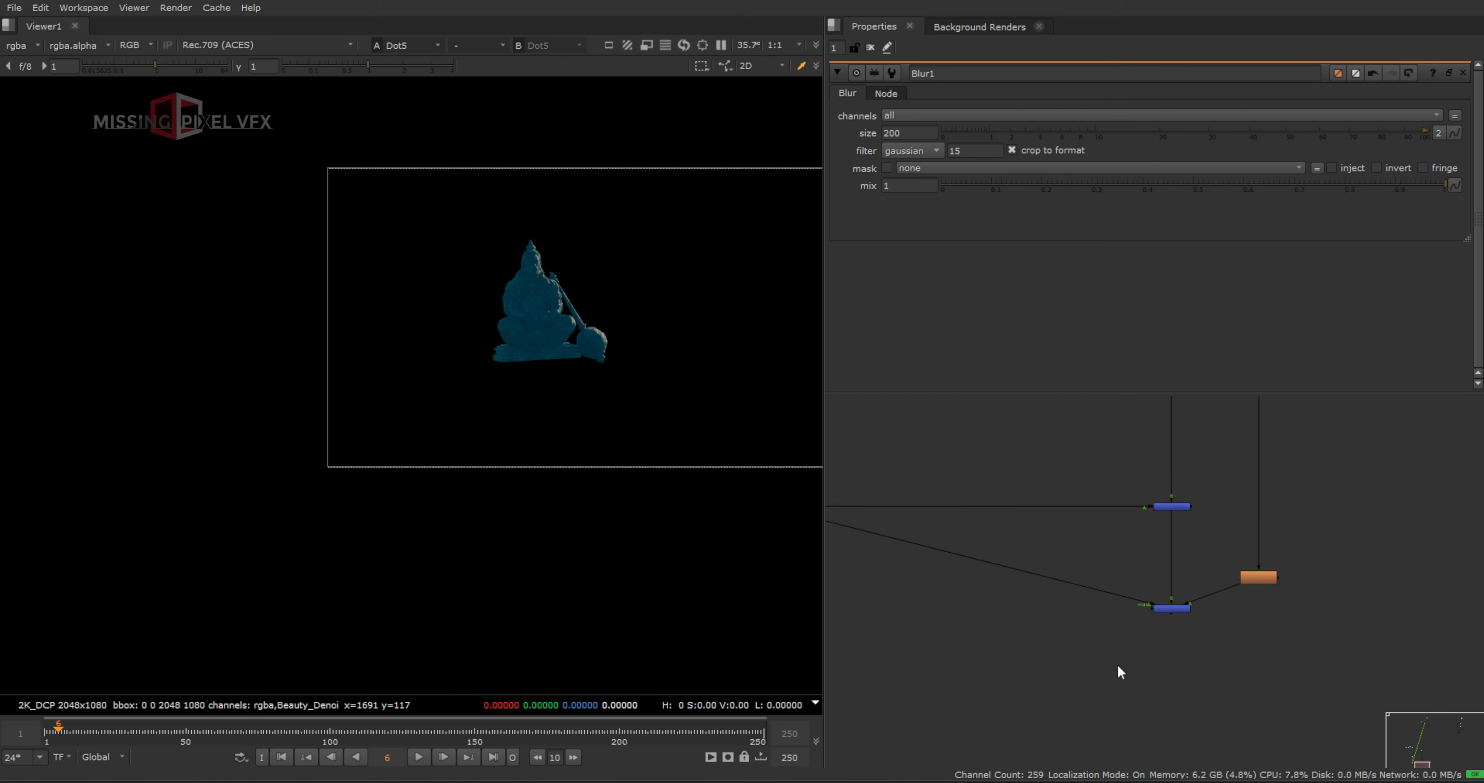
{"action": "scroll", "coordinate": [1221, 626], "scroll_direction": "up", "scroll_amount": 3}
{"action": "middle_click_drag", "start_coordinate": [1123, 576], "coordinate": [1106, 618]}
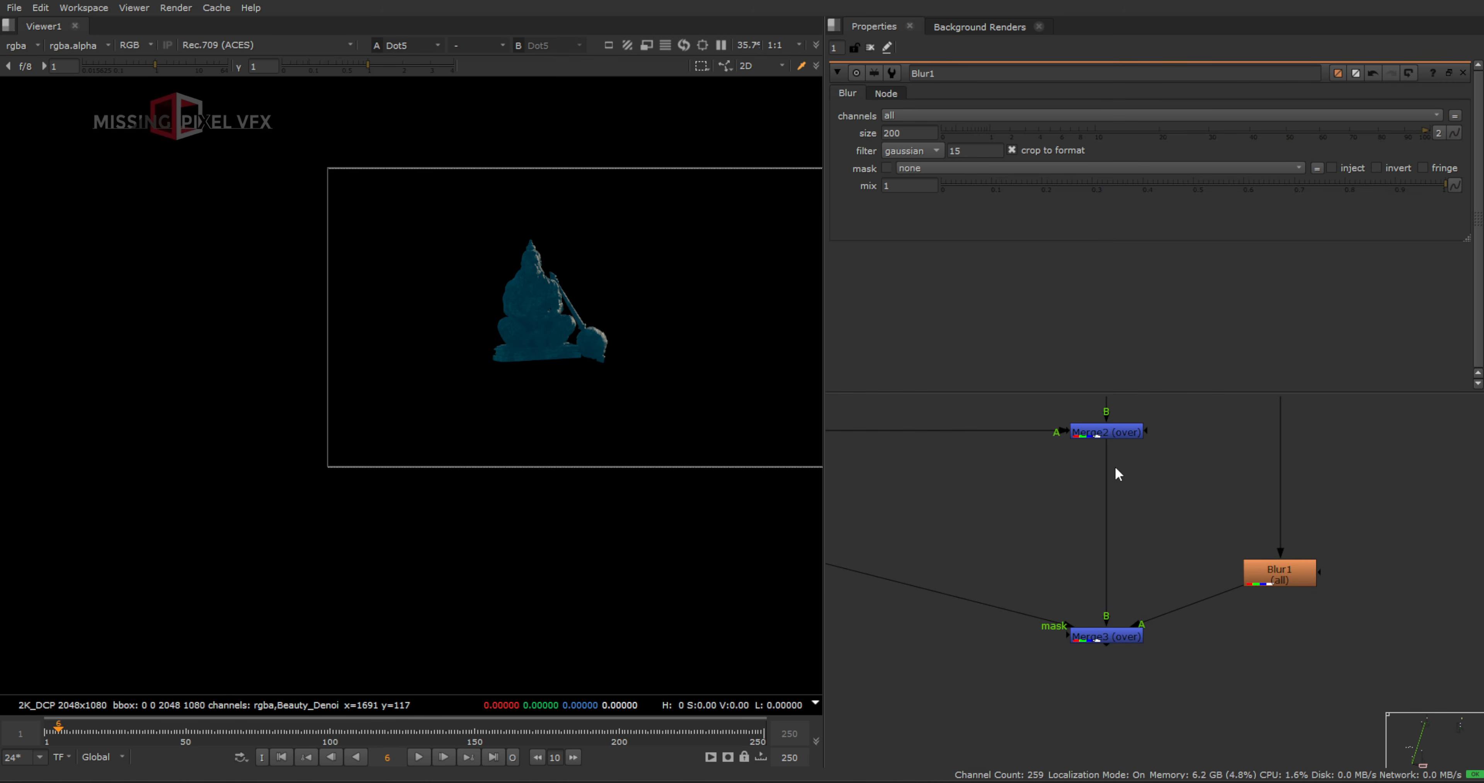
{"action": "left_click", "coordinate": [1110, 436]}
{"action": "key", "text": "1"}
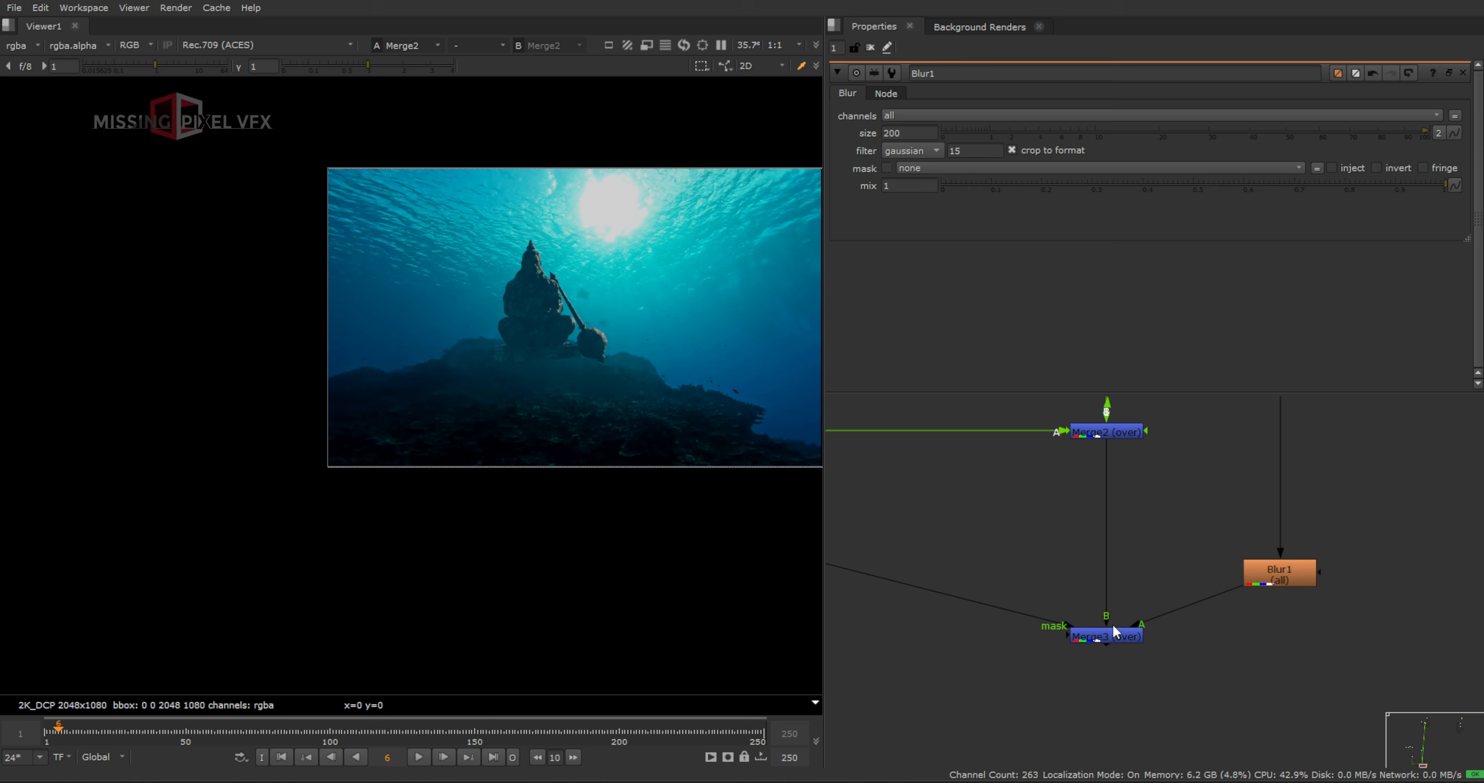
{"action": "left_click", "coordinate": [1105, 639]}
{"action": "key", "text": "1"}
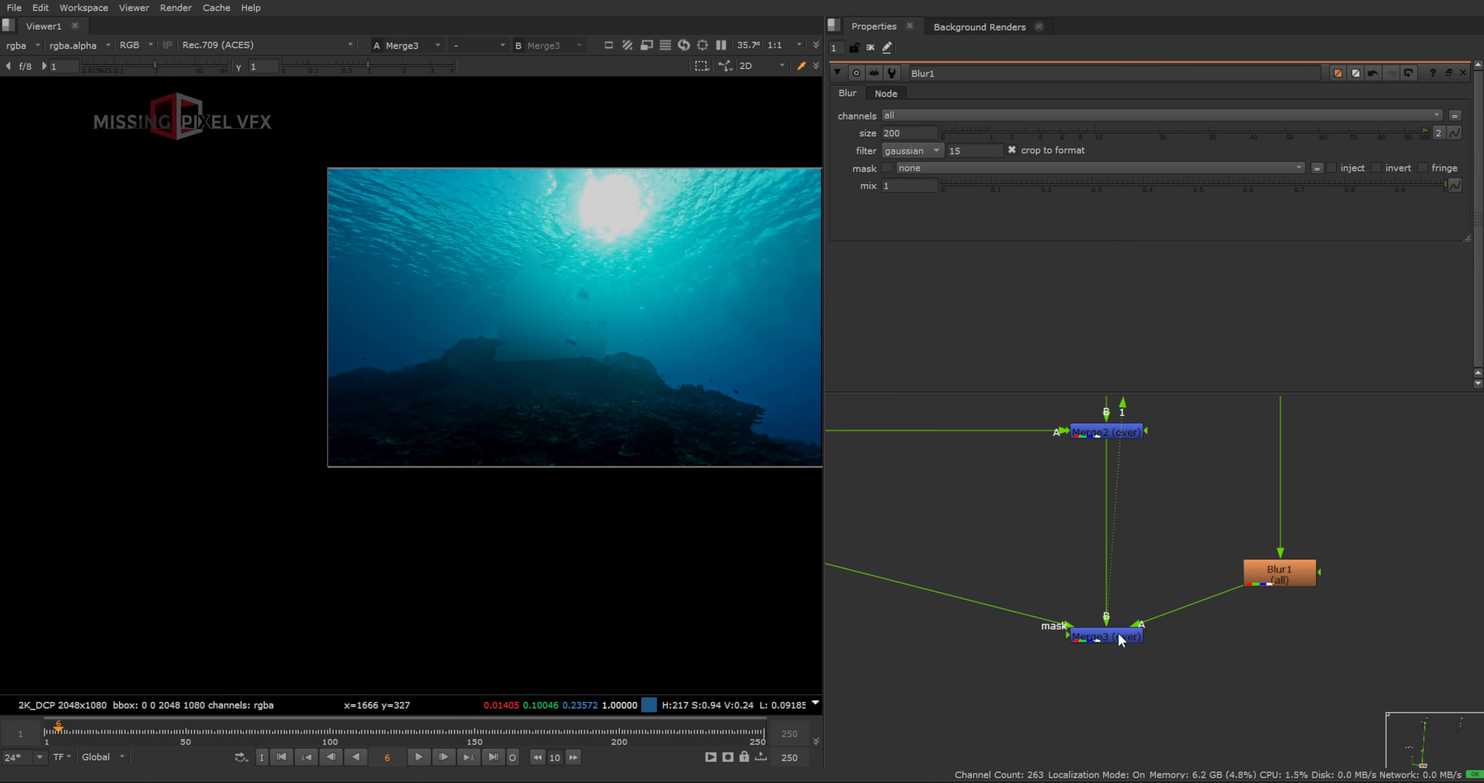
Set Merge3's operation to average and lower its mix to about 0.252
{"action": "left_click", "coordinate": [1106, 636]}
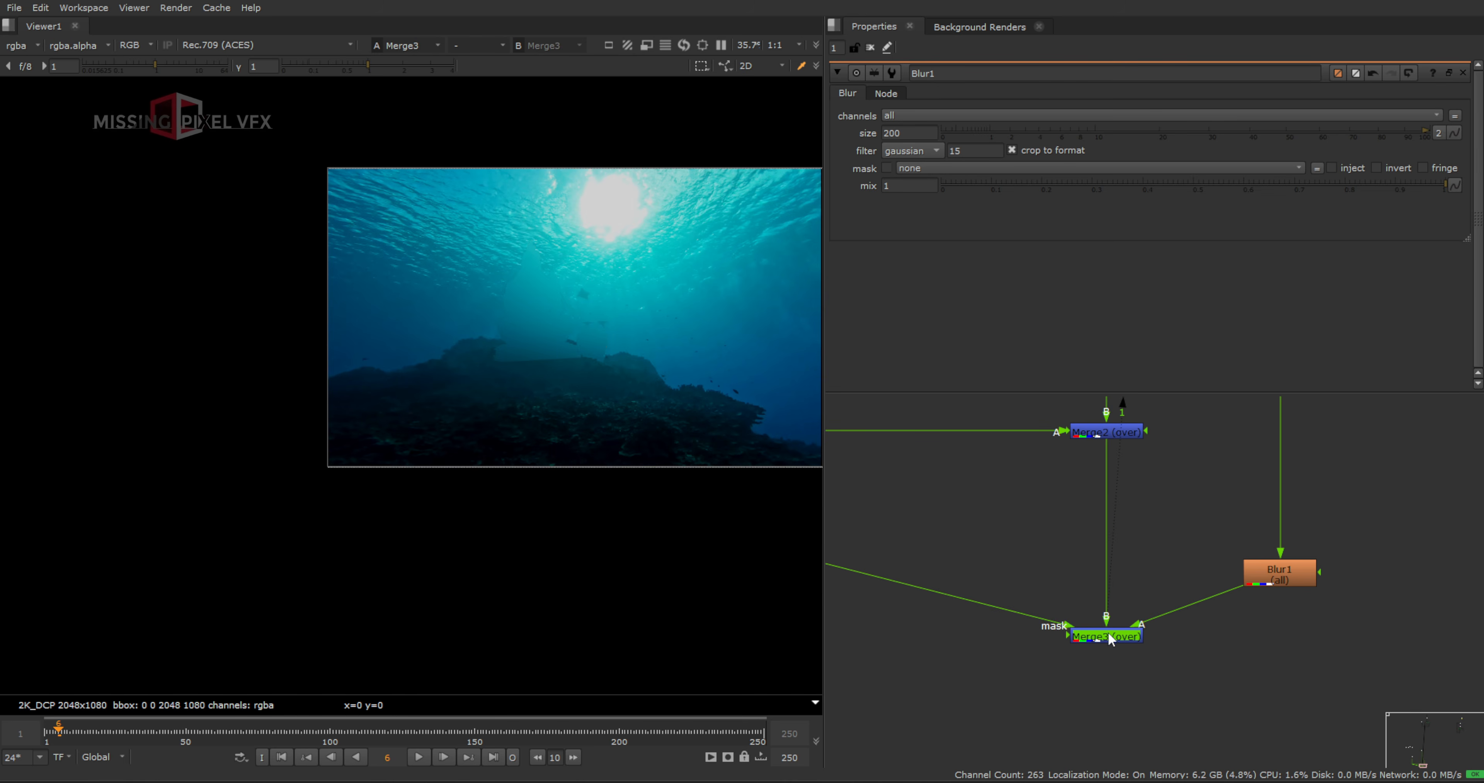
{"action": "double_click", "coordinate": [1110, 637]}
{"action": "left_click", "coordinate": [910, 114]}
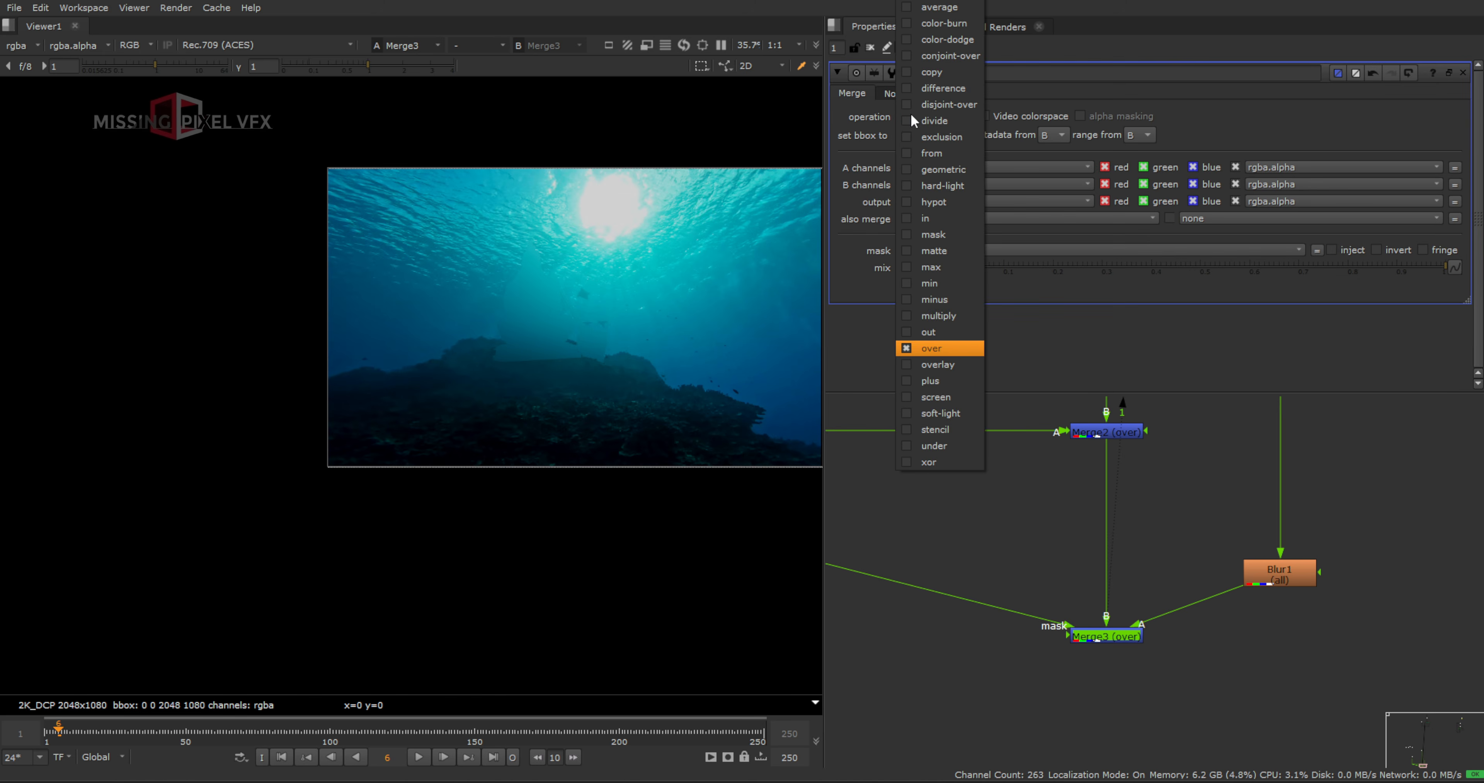
{"action": "left_click", "coordinate": [942, 9]}
{"action": "scroll", "coordinate": [535, 282], "scroll_direction": "up", "scroll_amount": 6}
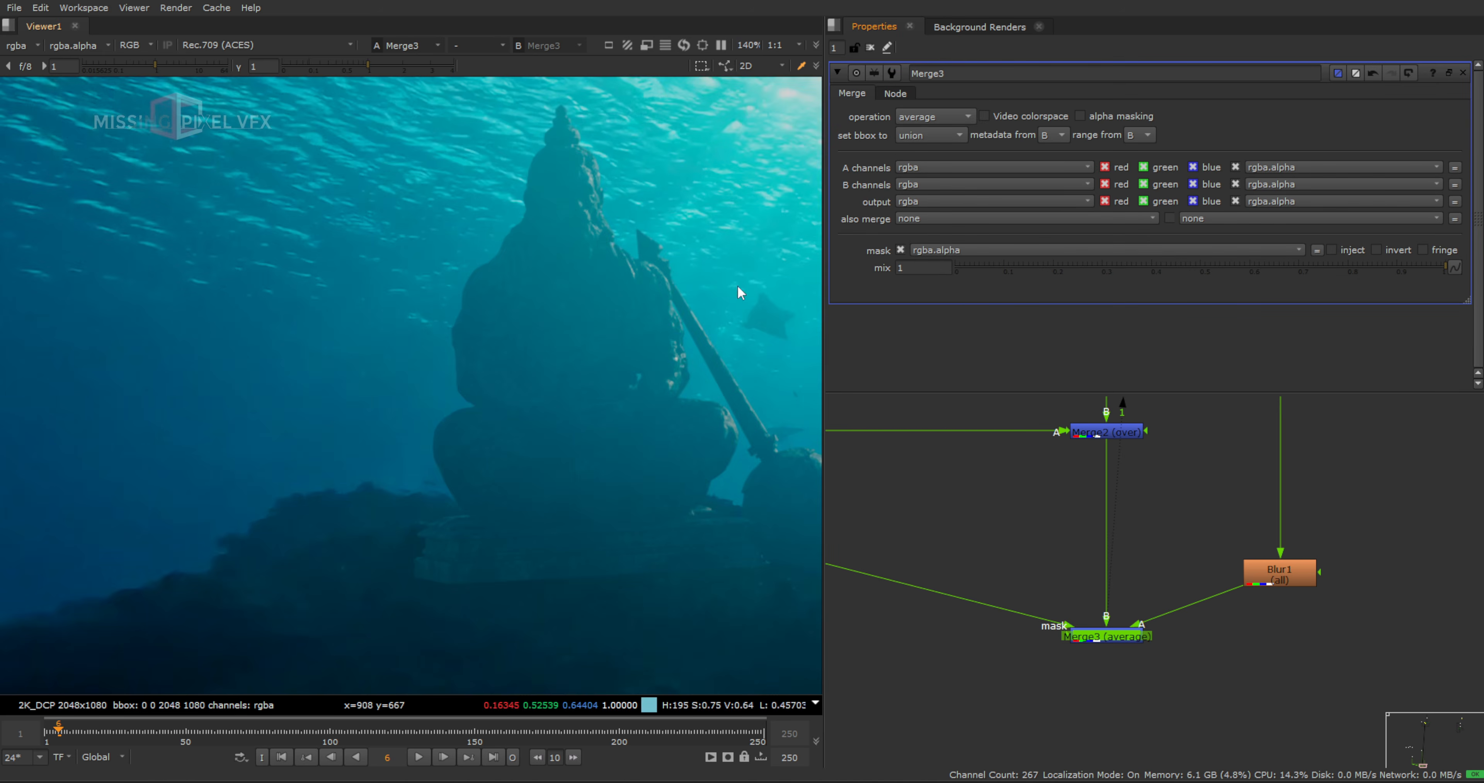
{"action": "left_click_drag", "start_coordinate": [1173, 267], "coordinate": [1078, 267]}
{"action": "scroll", "coordinate": [549, 298], "scroll_direction": "down", "scroll_amount": 3}
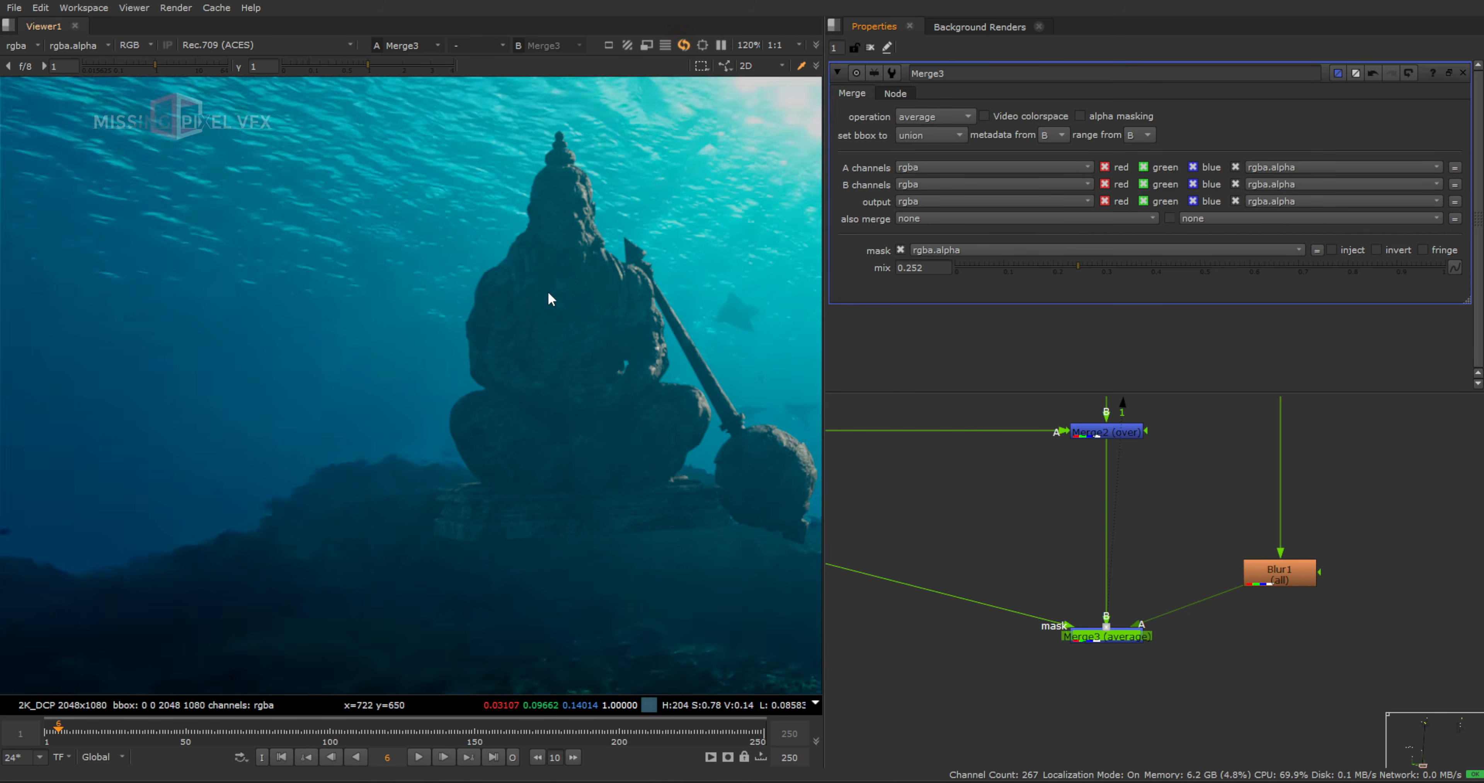
Disable and re-enable Merge3 repeatedly to compare the statue with and without the blurred-background blend
{"action": "middle_click_drag", "start_coordinate": [550, 299], "coordinate": [500, 338]}
{"action": "key", "text": "d"}
{"action": "key", "text": "d"}
{"action": "key", "text": "d"}
{"action": "key", "text": "d"}
{"action": "key", "text": "d"}
{"action": "key", "text": "d"}
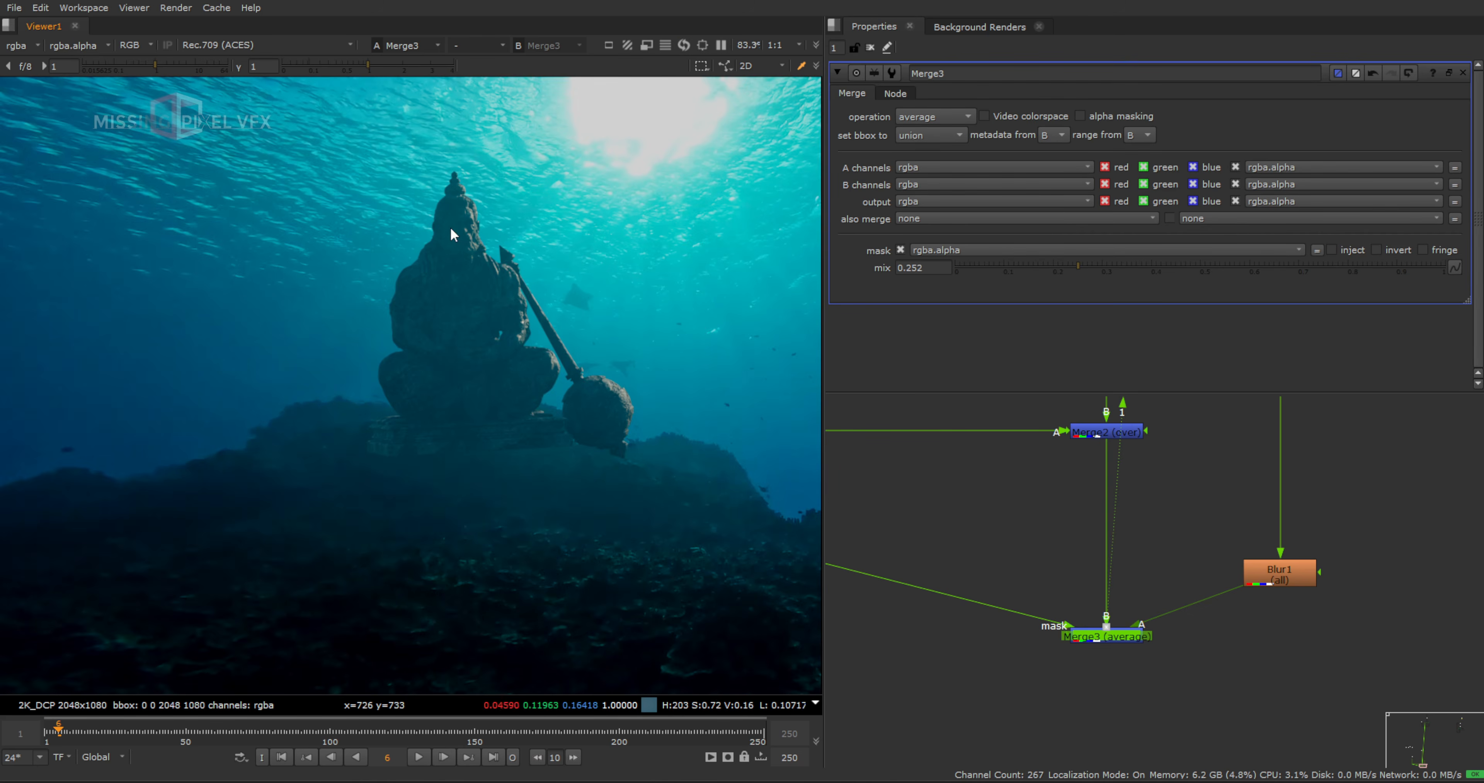
{"action": "scroll", "coordinate": [611, 433], "scroll_direction": "down", "scroll_amount": 3}
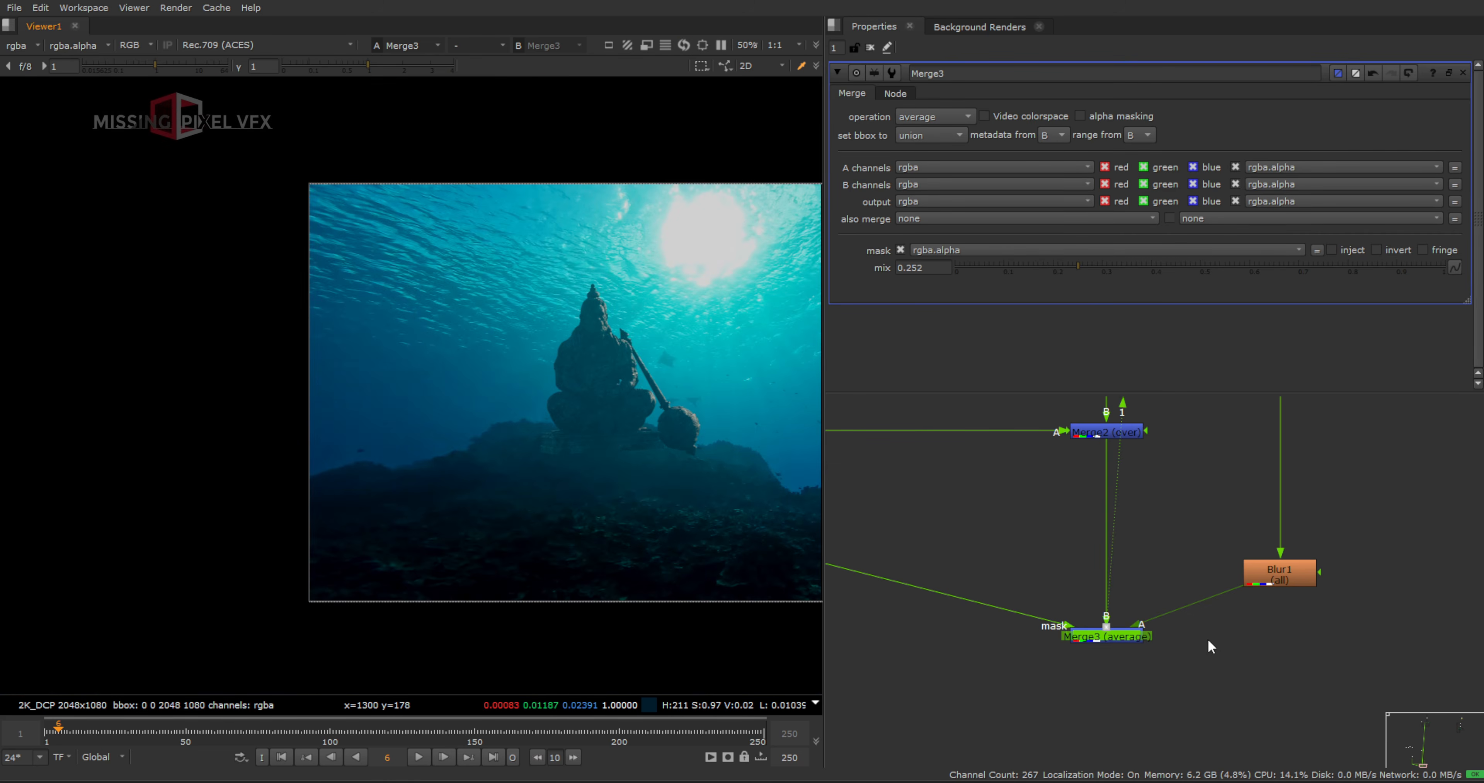
Align Blur1 level with Merge3 and insert a corner Dot to square off Merge3's mask connection
{"action": "left_click_drag", "start_coordinate": [1293, 578], "coordinate": [1292, 634]}
{"action": "scroll", "coordinate": [719, 400], "scroll_direction": "up", "scroll_amount": 8}
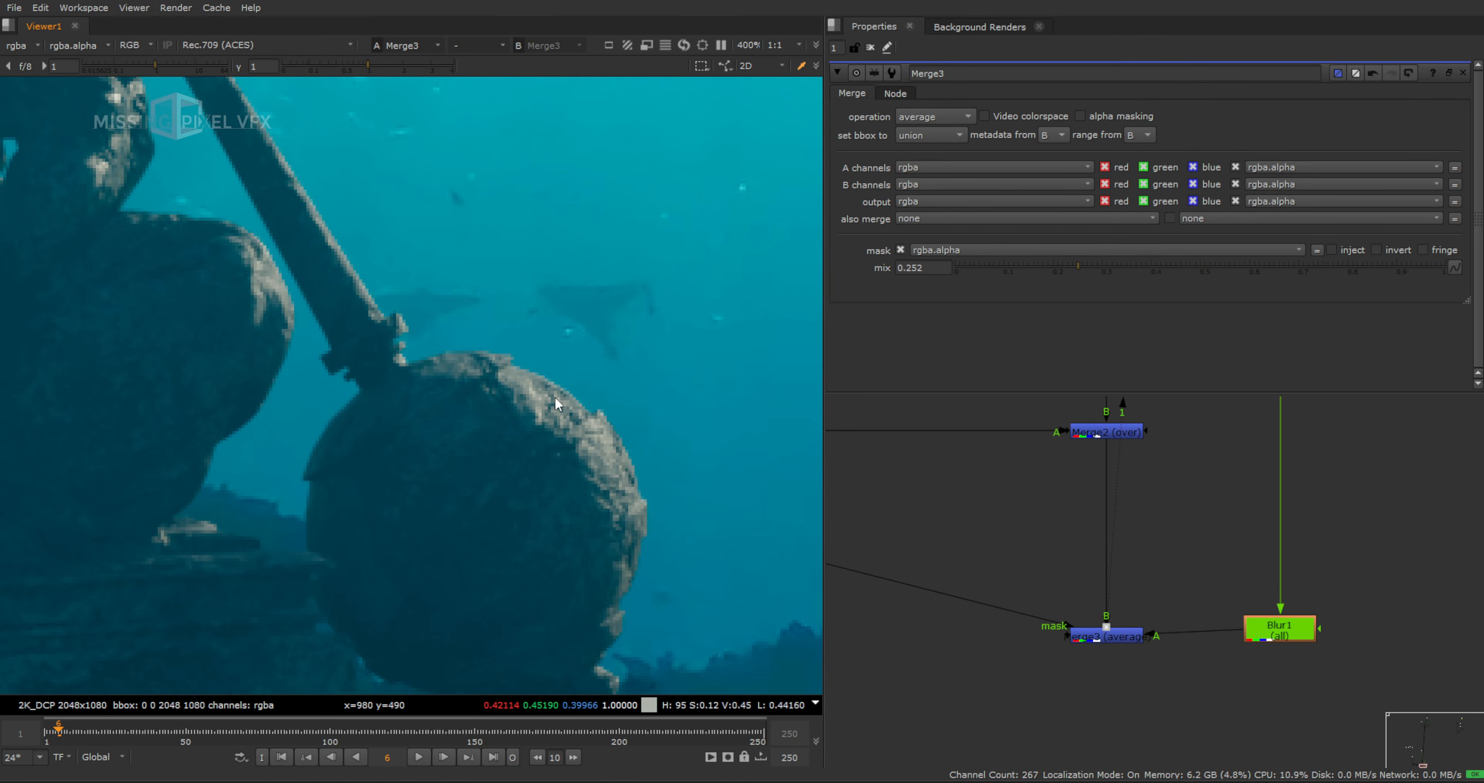
{"action": "scroll", "coordinate": [1098, 630], "scroll_direction": "down", "scroll_amount": 5}
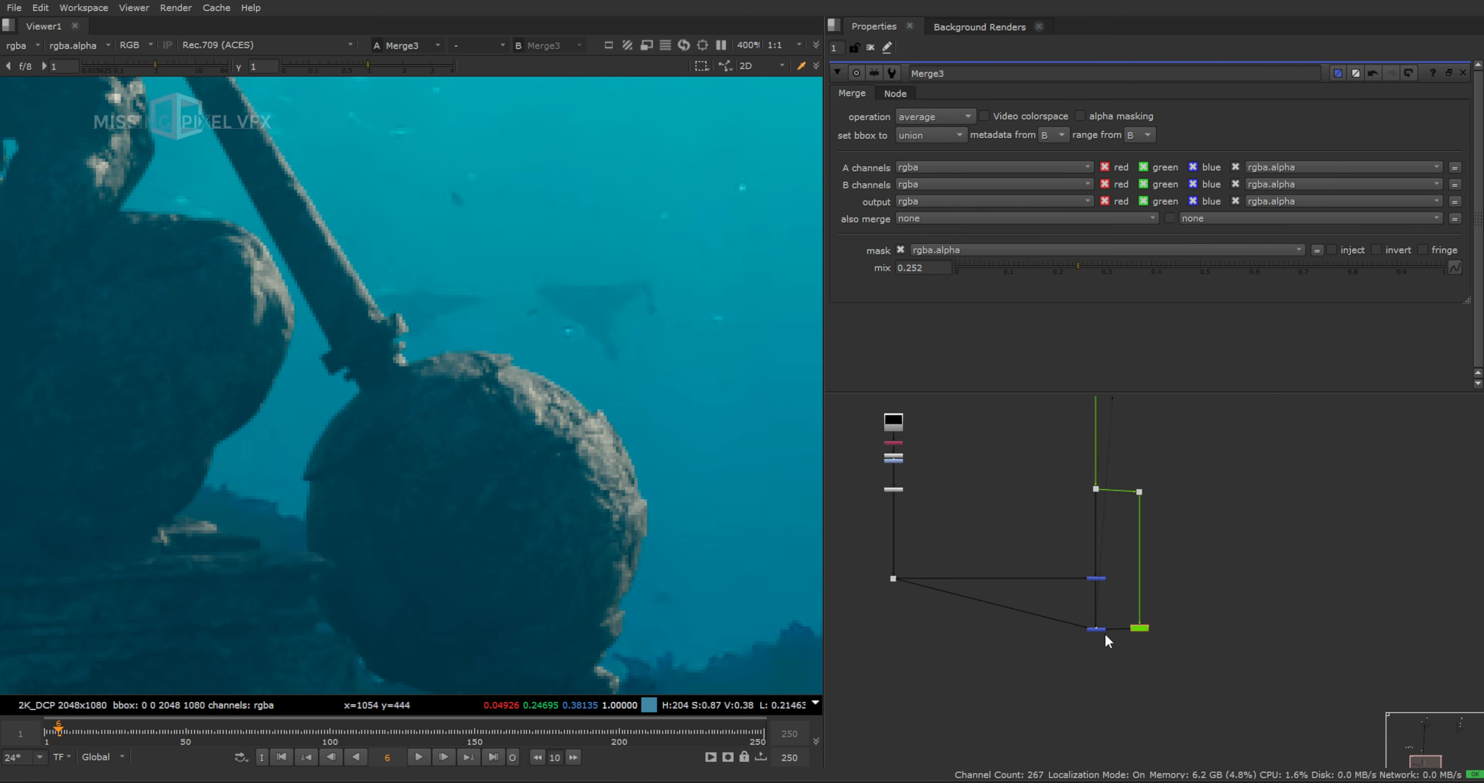
{"action": "left_click", "coordinate": [1176, 607], "text": "ctrl"}
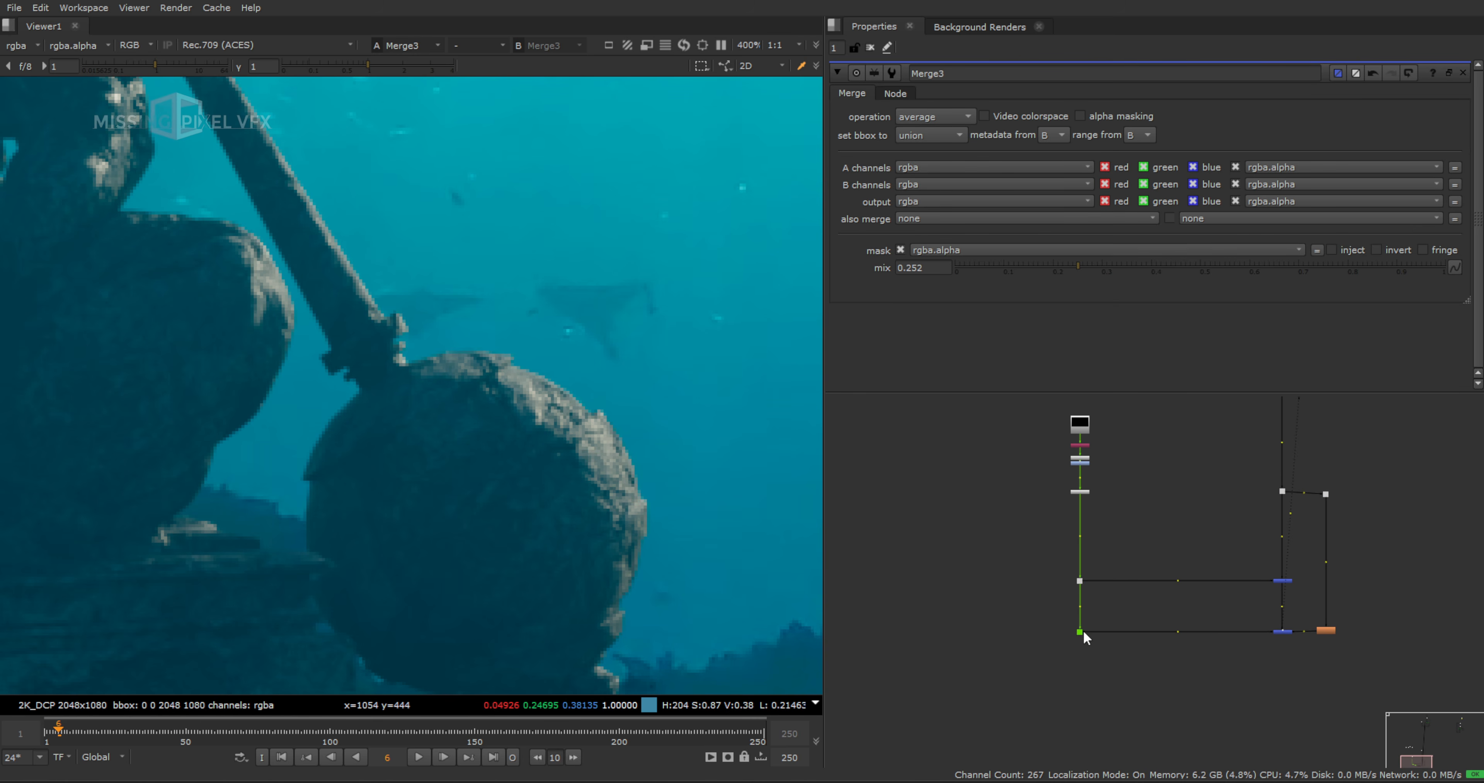
Create a Keyer node beside the statue's Grade2, connect its input to Shuffle1 and view its output
{"action": "scroll", "coordinate": [1058, 581], "scroll_direction": "up", "scroll_amount": 5}
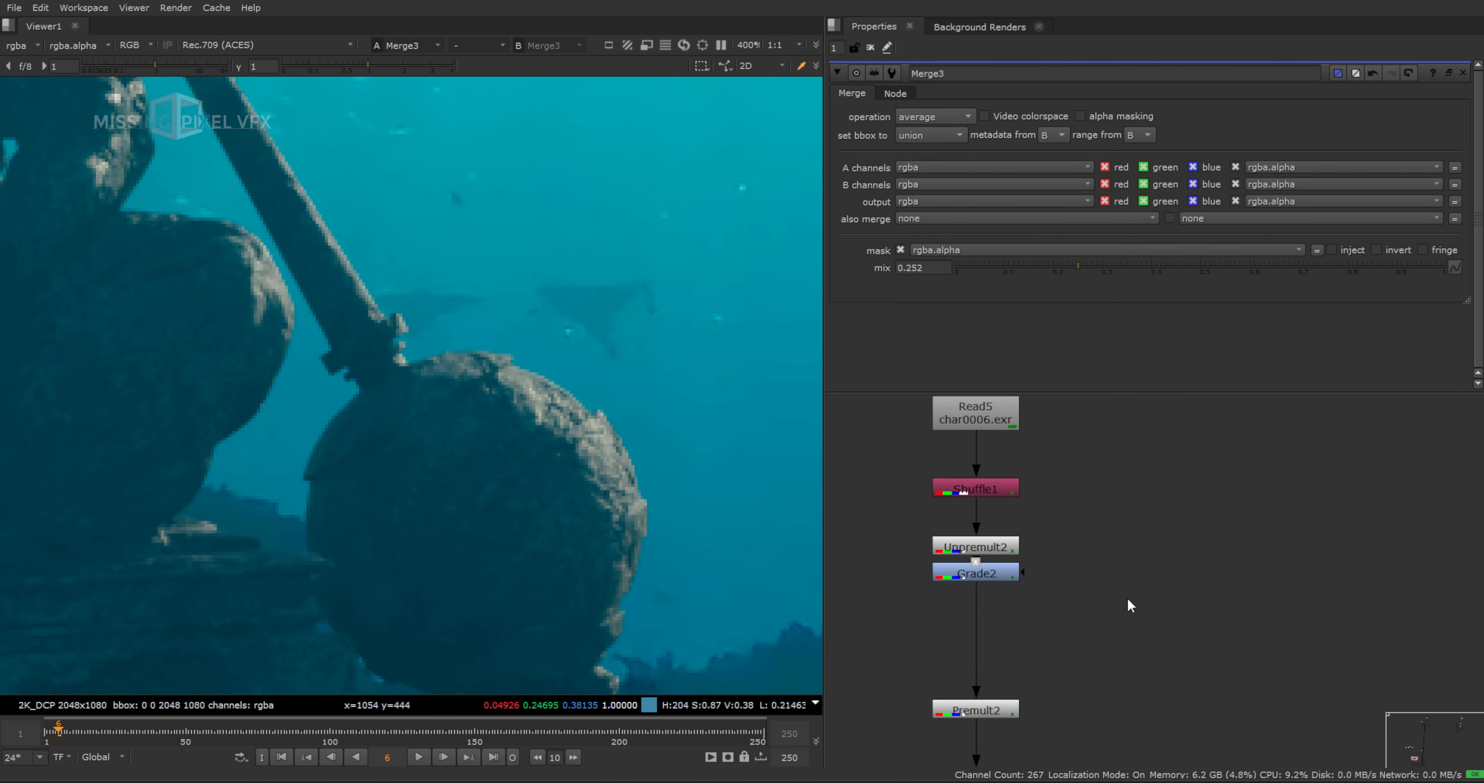
{"action": "key", "text": "Tab"}
{"action": "type", "text": "key"}
{"action": "left_click", "coordinate": [1031, 609]}
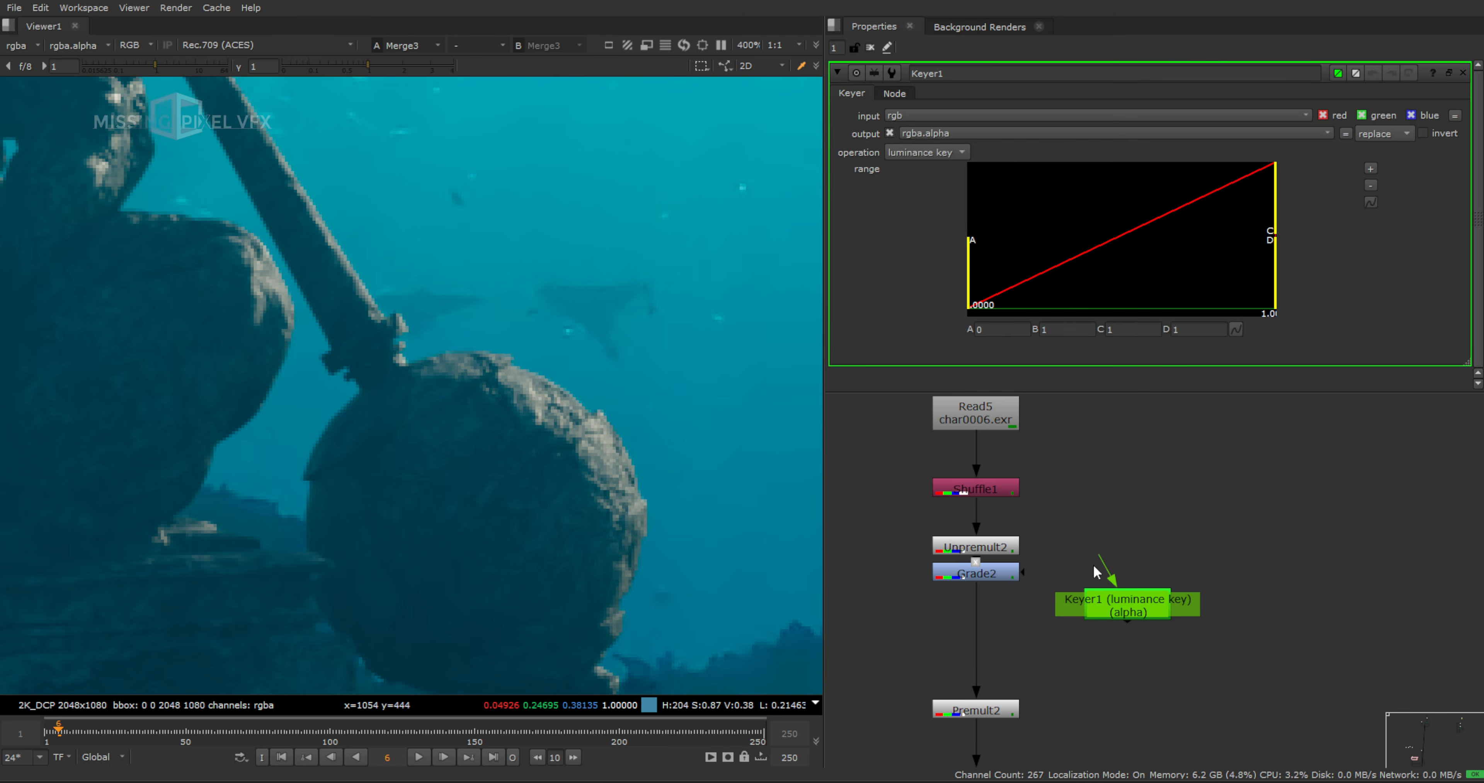
{"action": "left_click_drag", "start_coordinate": [1101, 572], "coordinate": [989, 487]}
{"action": "key", "text": "1"}
{"action": "scroll", "coordinate": [580, 353], "scroll_direction": "down", "scroll_amount": 1}
{"action": "scroll", "coordinate": [580, 359], "scroll_direction": "down", "scroll_amount": 3}
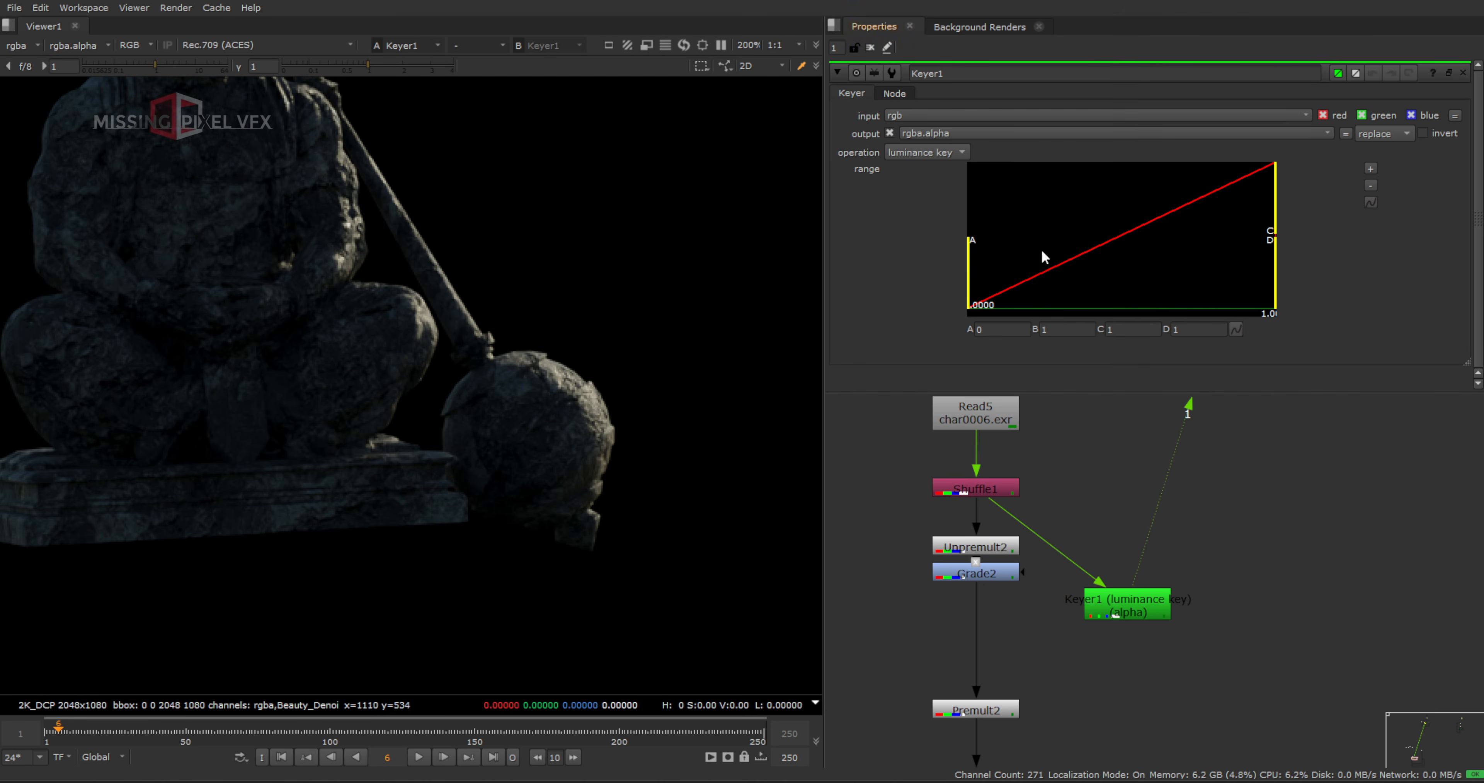
Narrow Keyer1's luminance range to A about 0.047 and B about 0.382 while viewing its alpha
{"action": "scroll", "coordinate": [561, 383], "scroll_direction": "down", "scroll_amount": 3}
{"action": "key", "text": "a"}
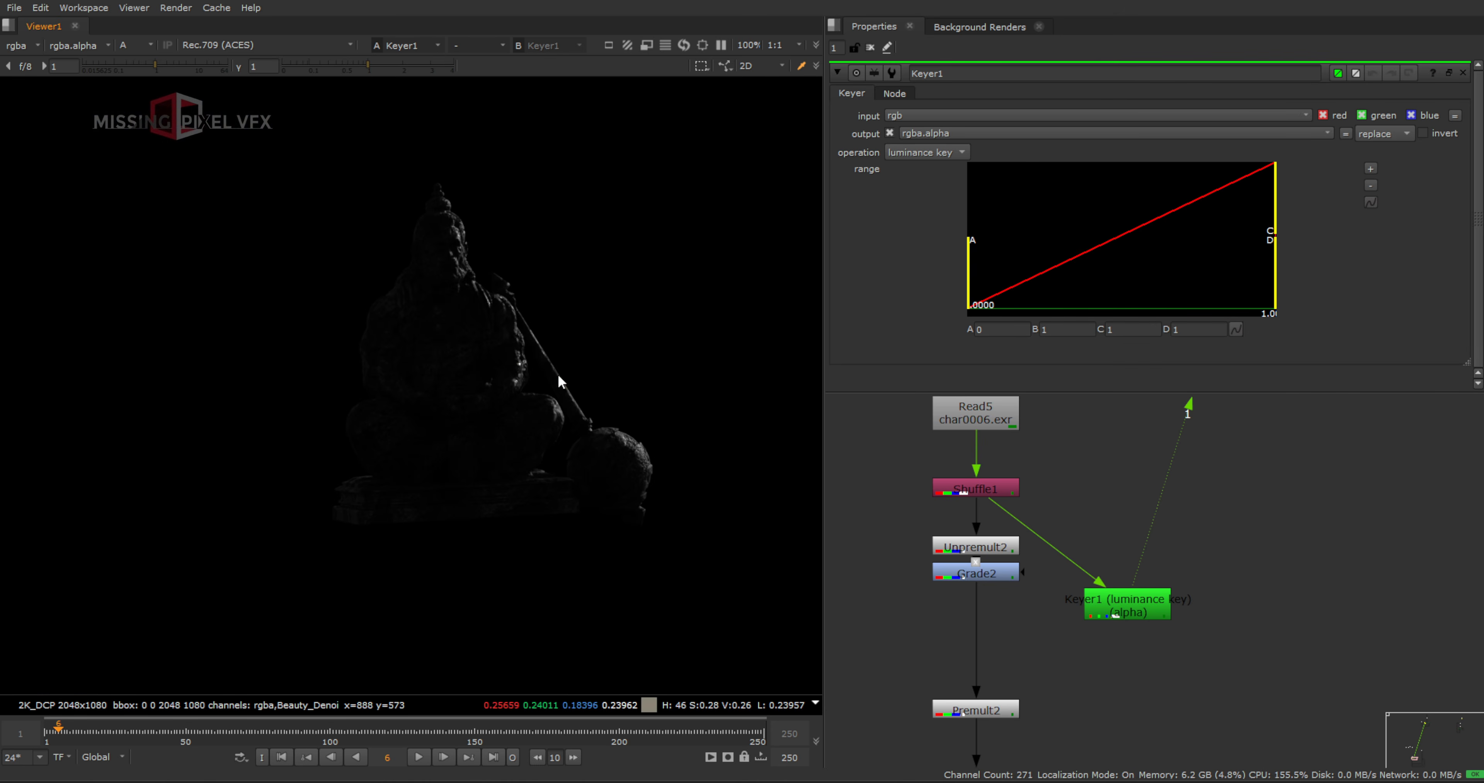
{"action": "left_click_drag", "start_coordinate": [971, 298], "coordinate": [1036, 290]}
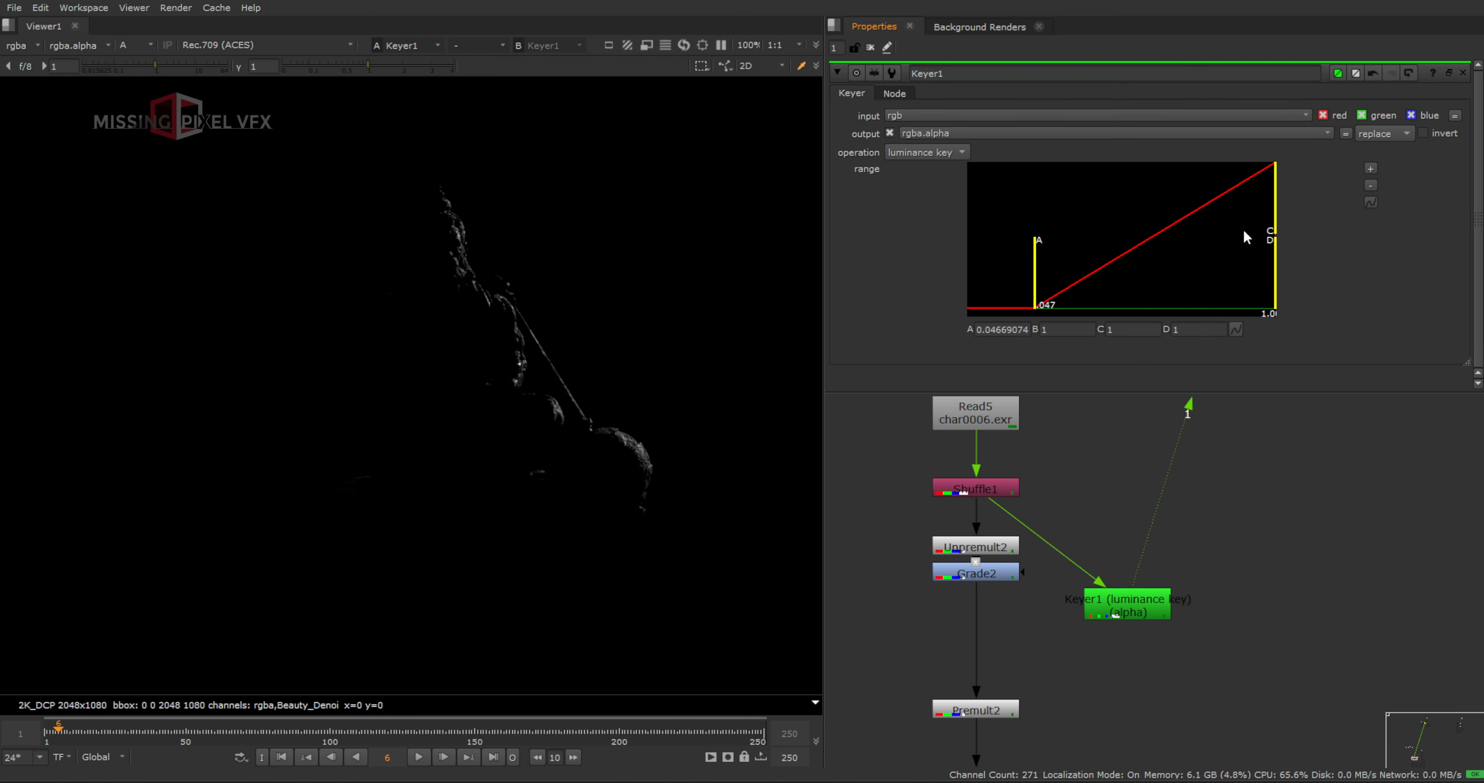
{"action": "left_click_drag", "start_coordinate": [1275, 227], "coordinate": [1154, 227]}
{"action": "scroll", "coordinate": [995, 587], "scroll_direction": "up", "scroll_amount": 3}
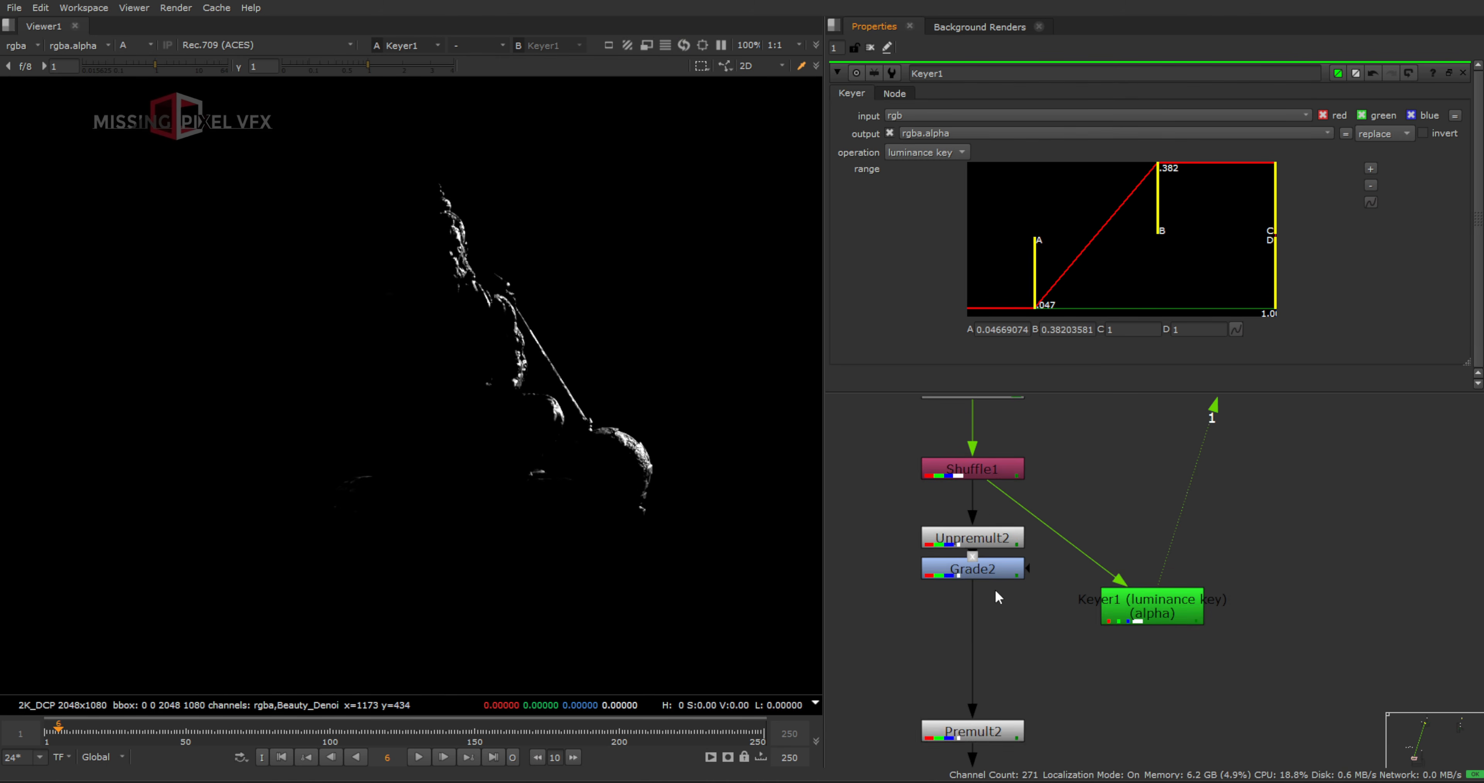
View Premult2 in colour, insert a Grade node below Grade2 and connect its mask input to Keyer1
{"action": "scroll", "coordinate": [1014, 685], "scroll_direction": "down", "scroll_amount": 3}
{"action": "left_click", "coordinate": [986, 726]}
{"action": "key", "text": "1"}
{"action": "key", "text": "a"}
{"action": "scroll", "coordinate": [478, 348], "scroll_direction": "up", "scroll_amount": 4}
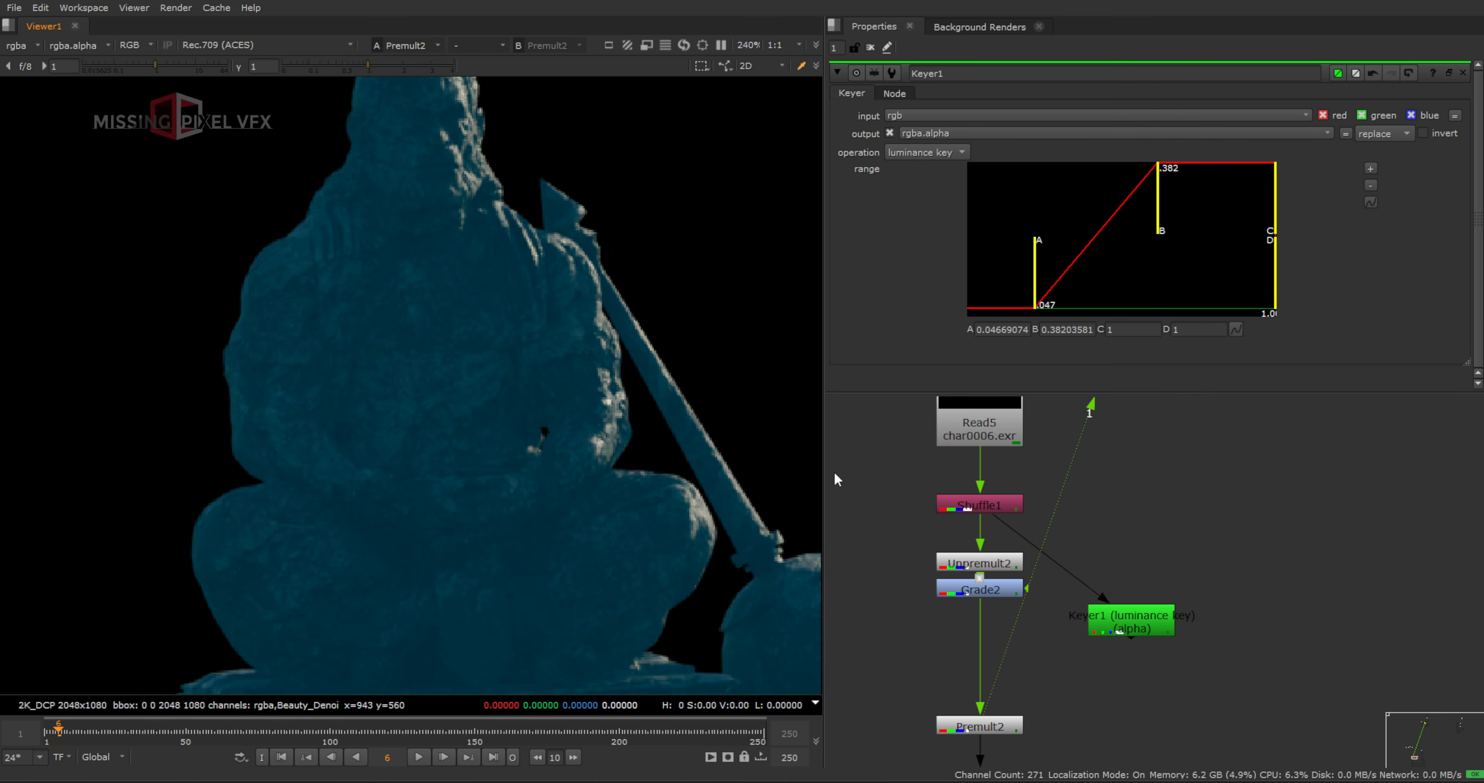
{"action": "left_click", "coordinate": [991, 588]}
{"action": "key", "text": "g"}
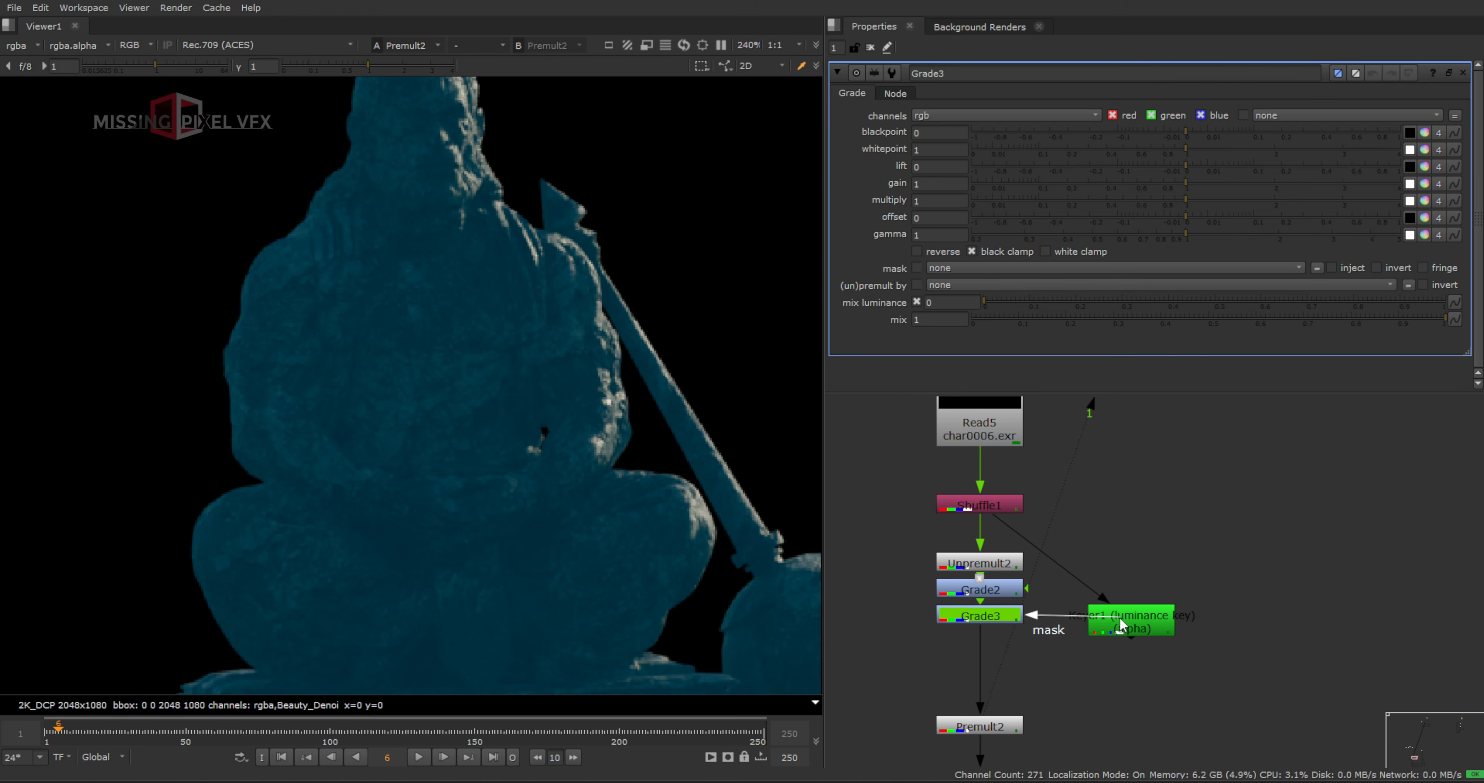
{"action": "left_click_drag", "start_coordinate": [1119, 616], "coordinate": [1119, 617]}
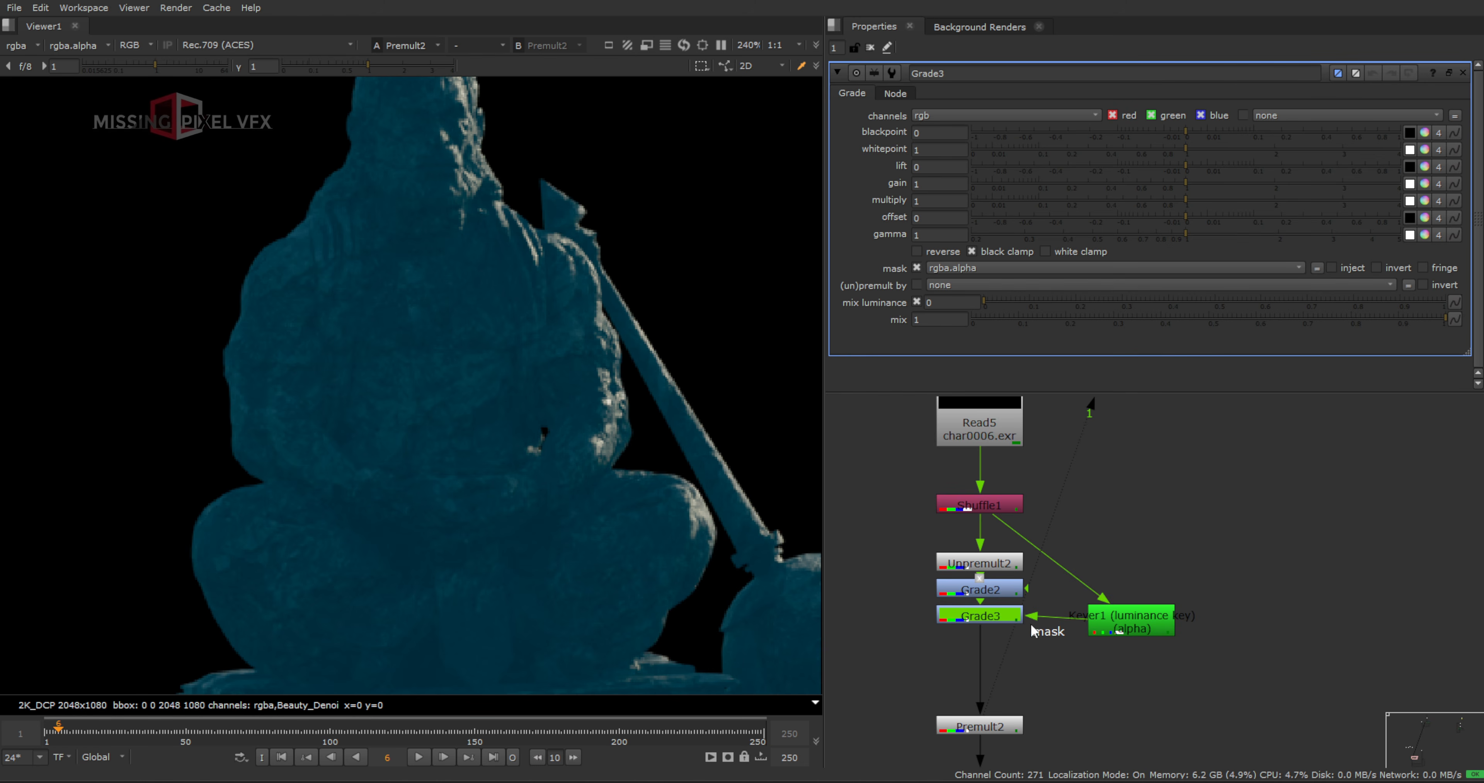
View Keyer1's colour and alpha, then inspect the highlights on the mace in the Premult2 output
{"action": "left_click", "coordinate": [1137, 627]}
{"action": "key", "text": "1"}
{"action": "key", "text": "a"}
{"action": "key", "text": "a"}
{"action": "middle_click_drag", "start_coordinate": [1008, 727], "coordinate": [976, 610]}
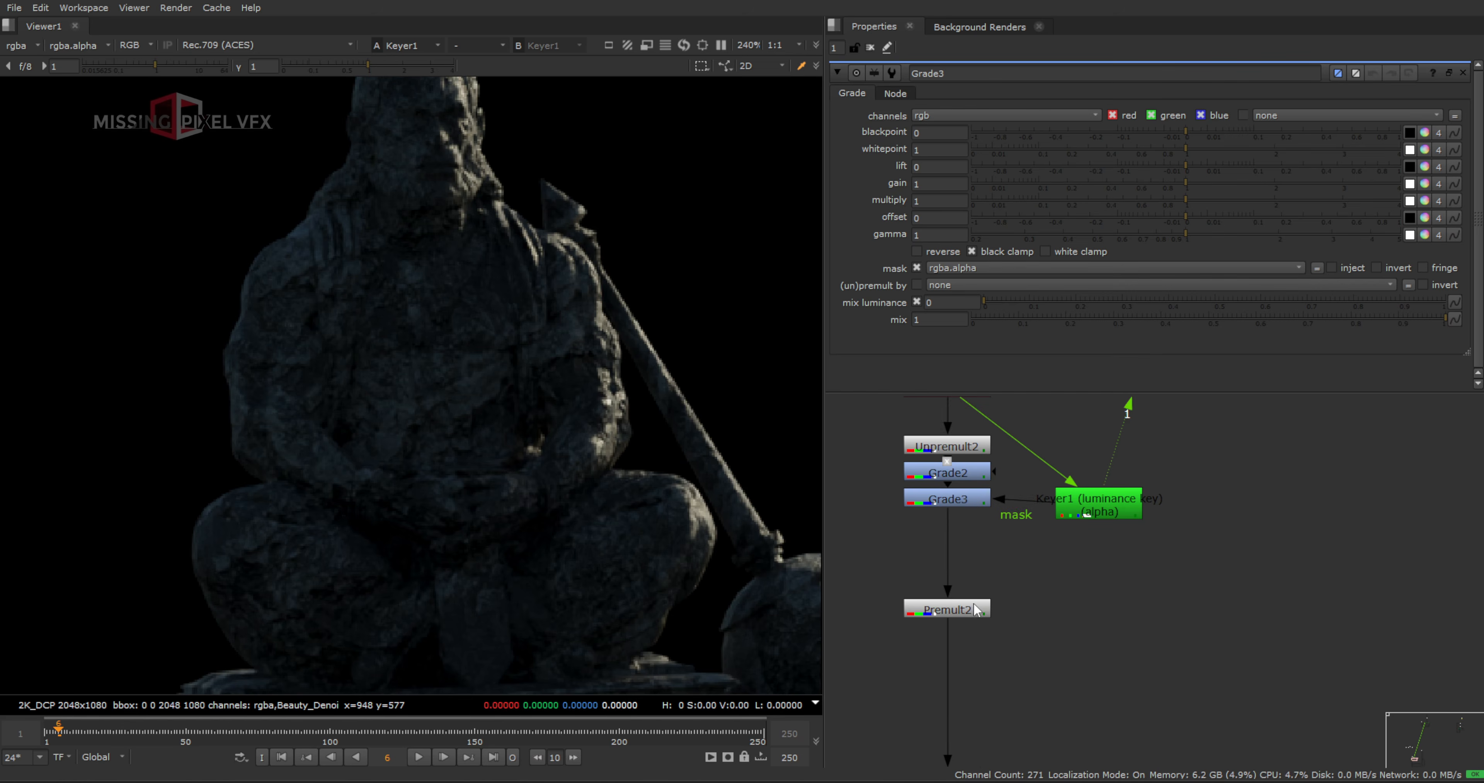
{"action": "left_click", "coordinate": [975, 610]}
{"action": "key", "text": "1"}
{"action": "scroll", "coordinate": [220, 195], "scroll_direction": "up", "scroll_amount": 2}
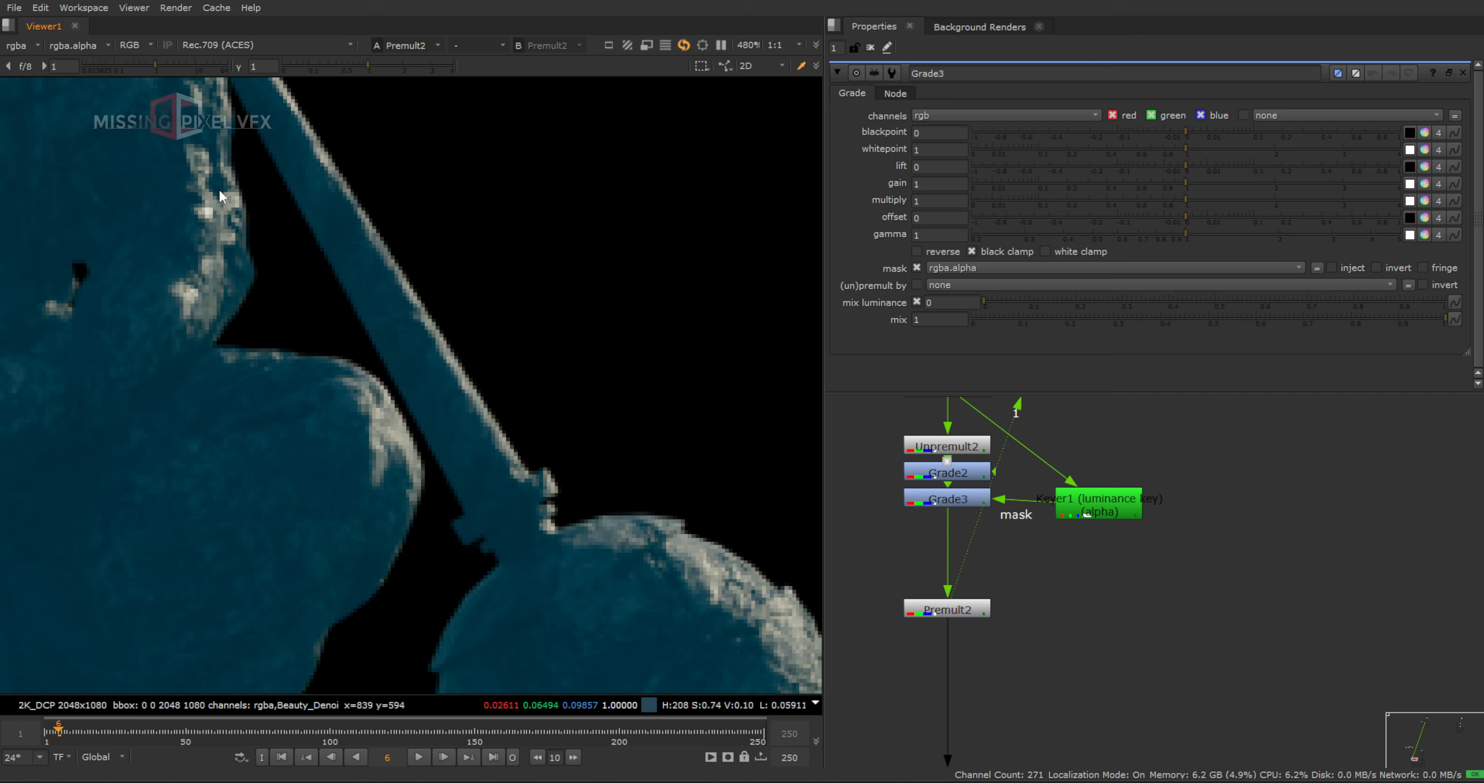
{"action": "scroll", "coordinate": [573, 530], "scroll_direction": "up", "scroll_amount": 1}
{"action": "middle_click_drag", "start_coordinate": [573, 530], "coordinate": [340, 289]}
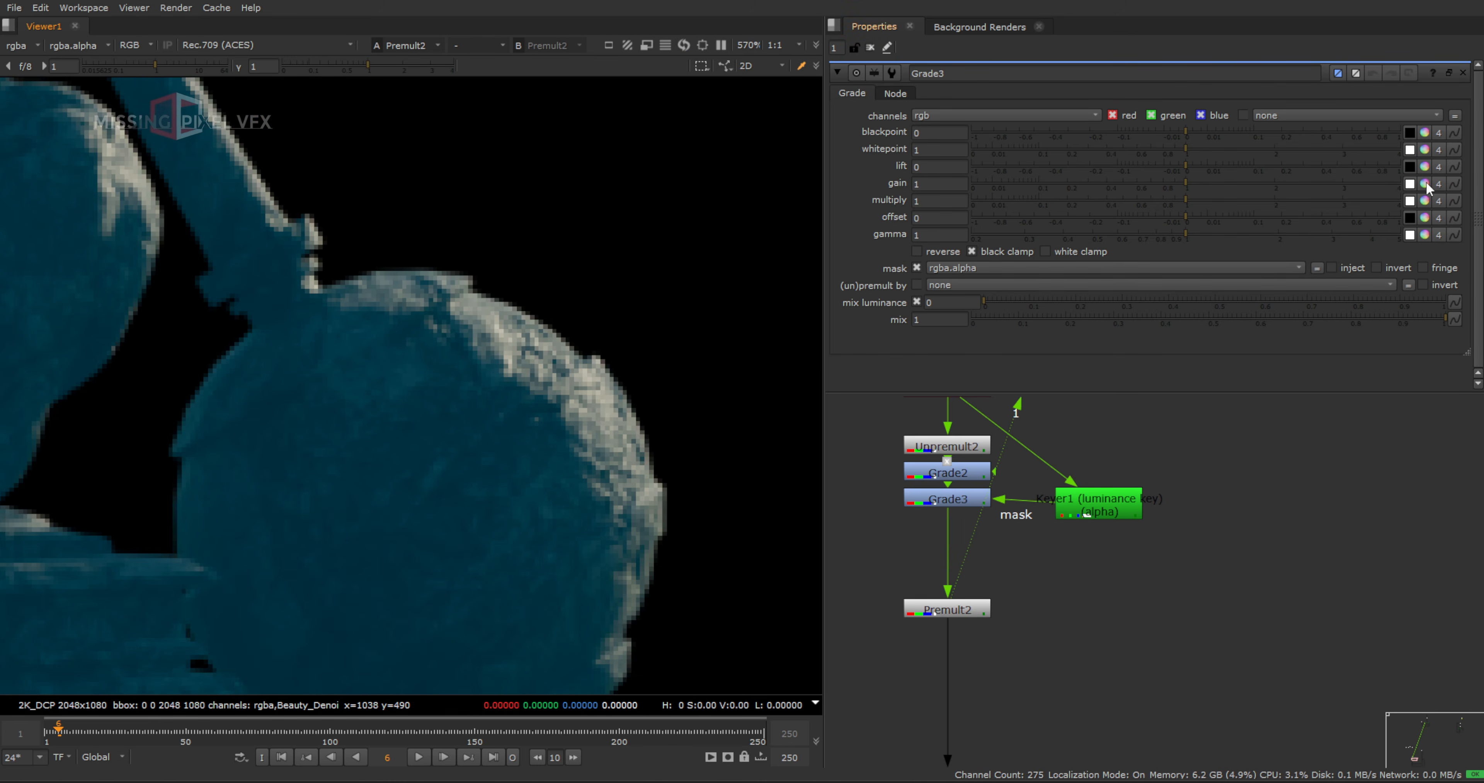
View the Merge3 composite to check the mace highlights against the underwater background
{"action": "scroll", "coordinate": [1054, 520], "scroll_direction": "down", "scroll_amount": 10}
{"action": "scroll", "coordinate": [1131, 579], "scroll_direction": "up", "scroll_amount": 6}
{"action": "left_click_drag", "start_coordinate": [1165, 549], "coordinate": [1060, 650]}
{"action": "key", "text": "1"}
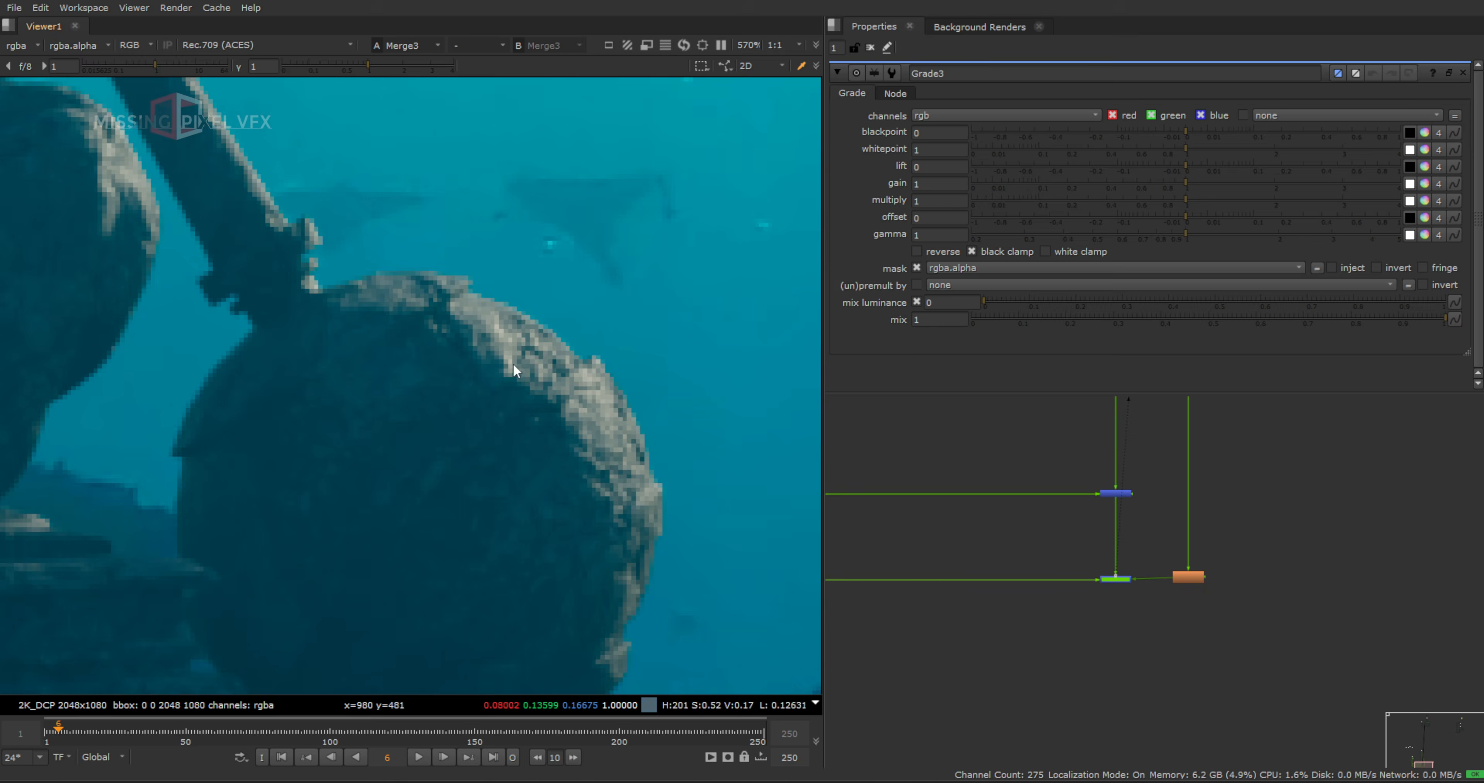
Cool the statue's highlights by setting Grade3's gain to 0.85 red and 1.34 blue
{"action": "scroll", "coordinate": [507, 345], "scroll_direction": "up", "scroll_amount": 4}
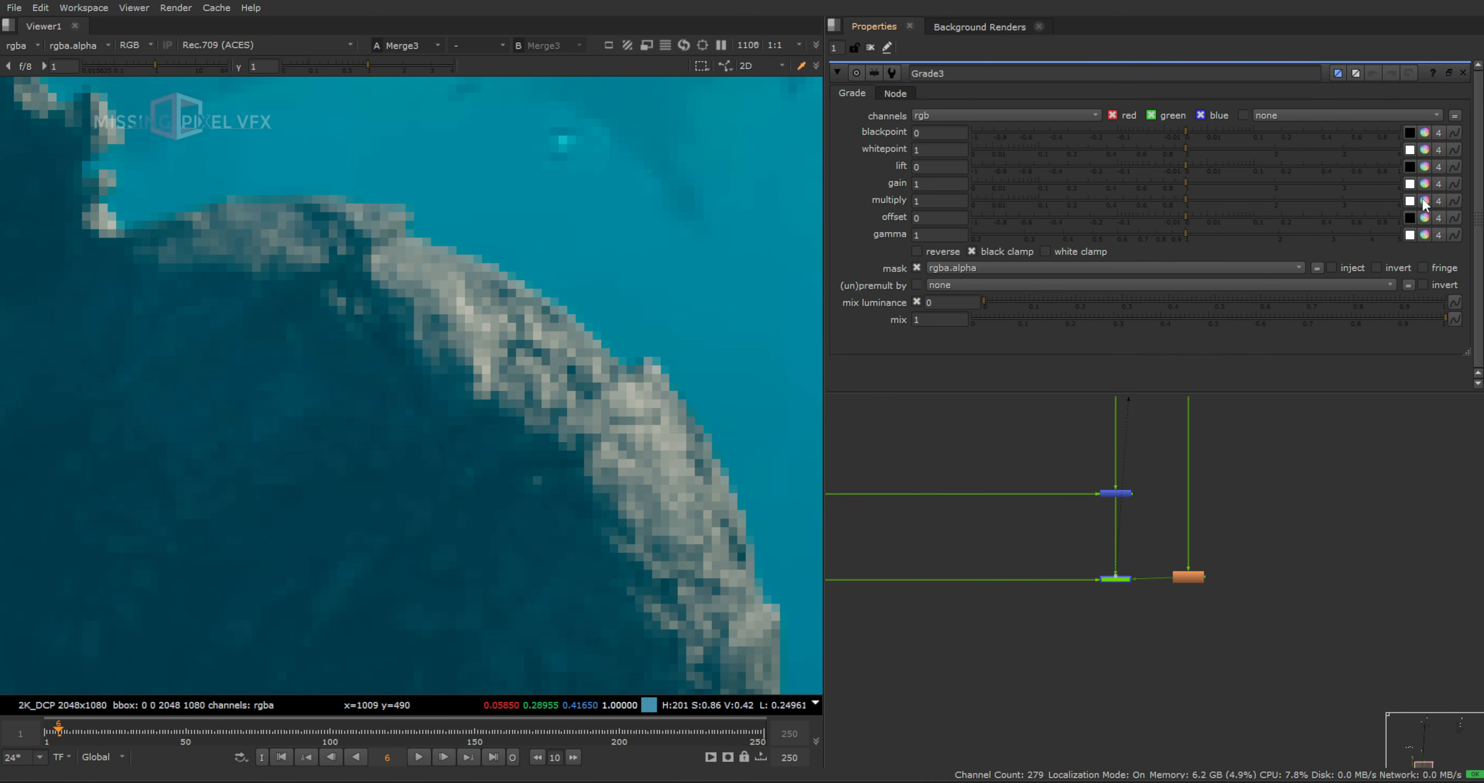
{"action": "left_click", "coordinate": [1424, 184]}
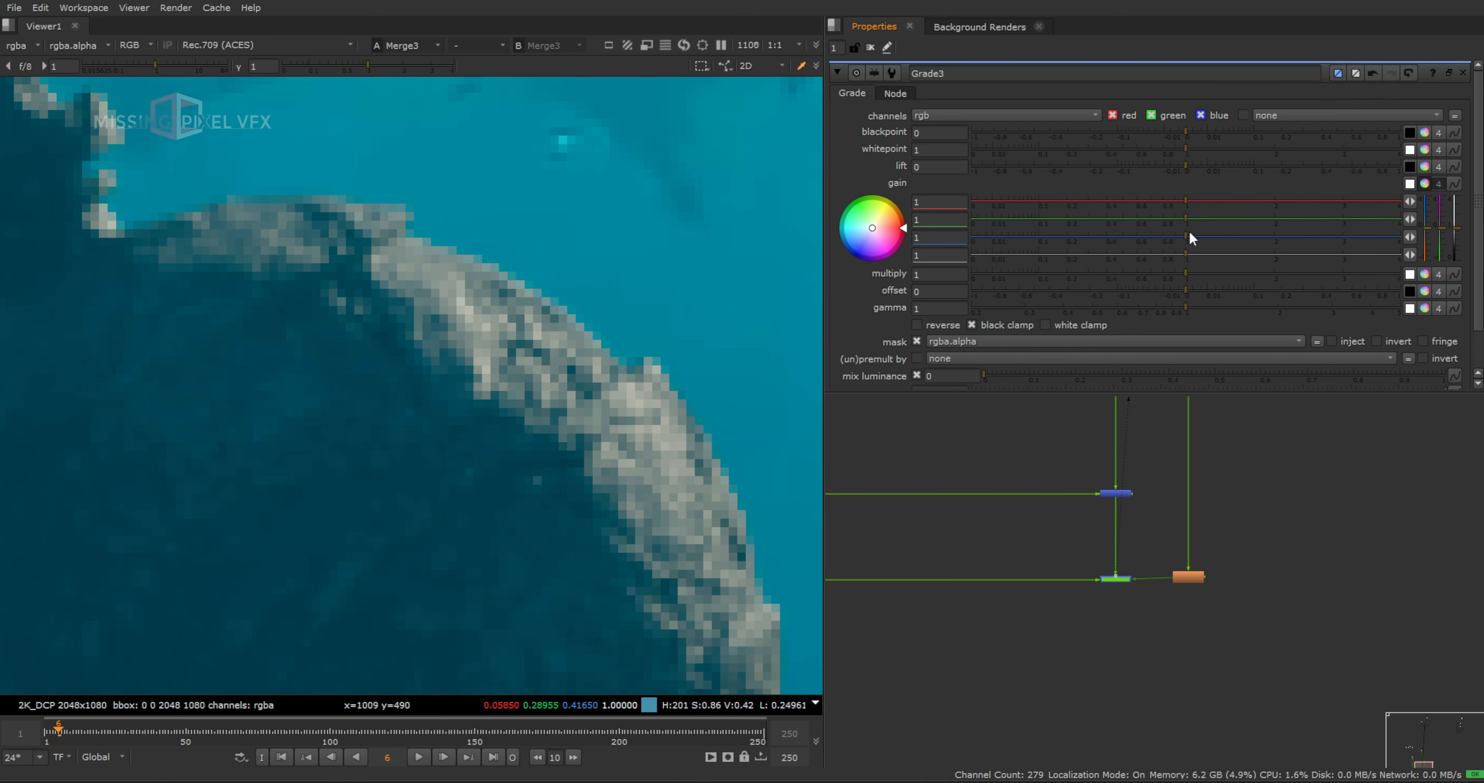
{"action": "left_click_drag", "start_coordinate": [1194, 235], "coordinate": [1207, 235]}
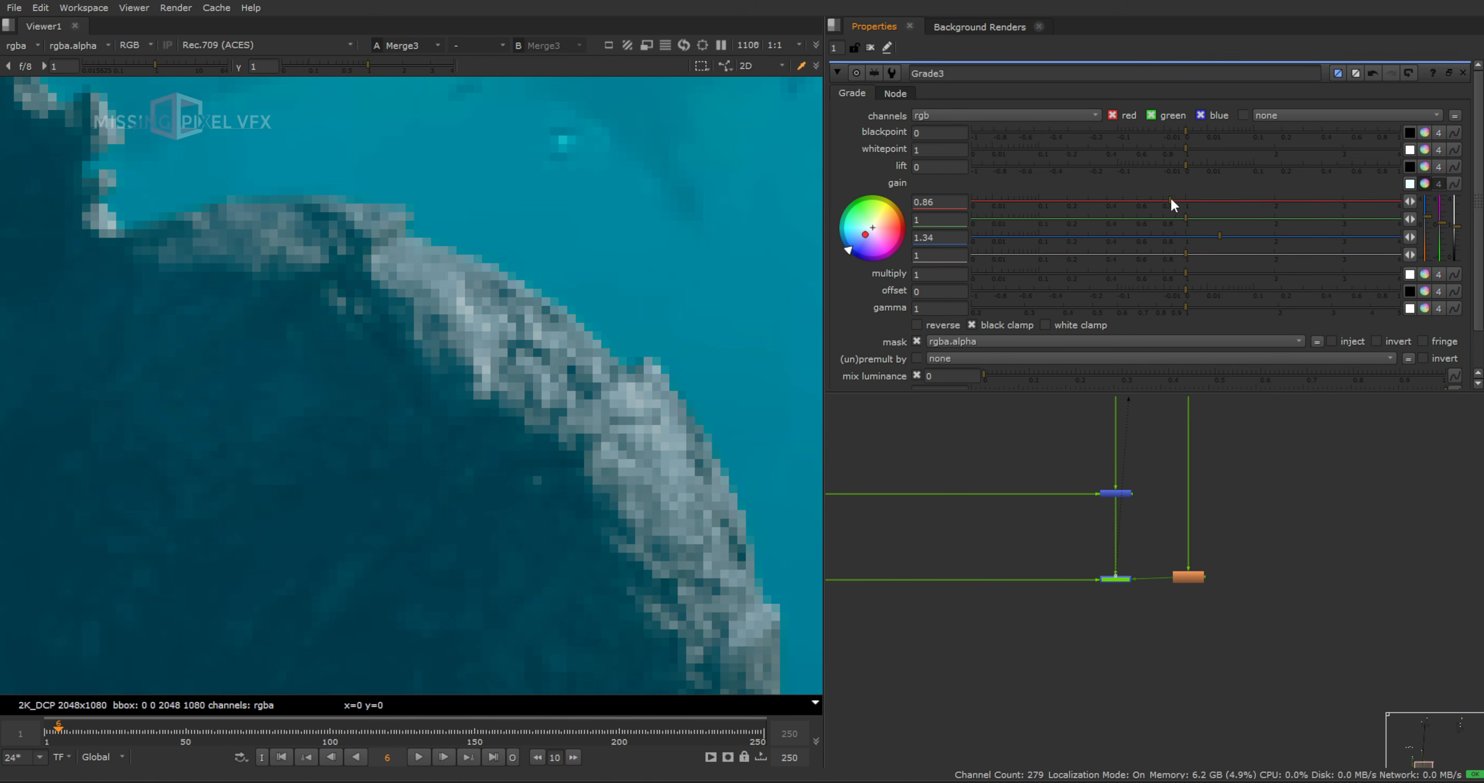
{"action": "left_click_drag", "start_coordinate": [1171, 198], "coordinate": [1168, 198]}
{"action": "scroll", "coordinate": [613, 281], "scroll_direction": "down", "scroll_amount": 5}
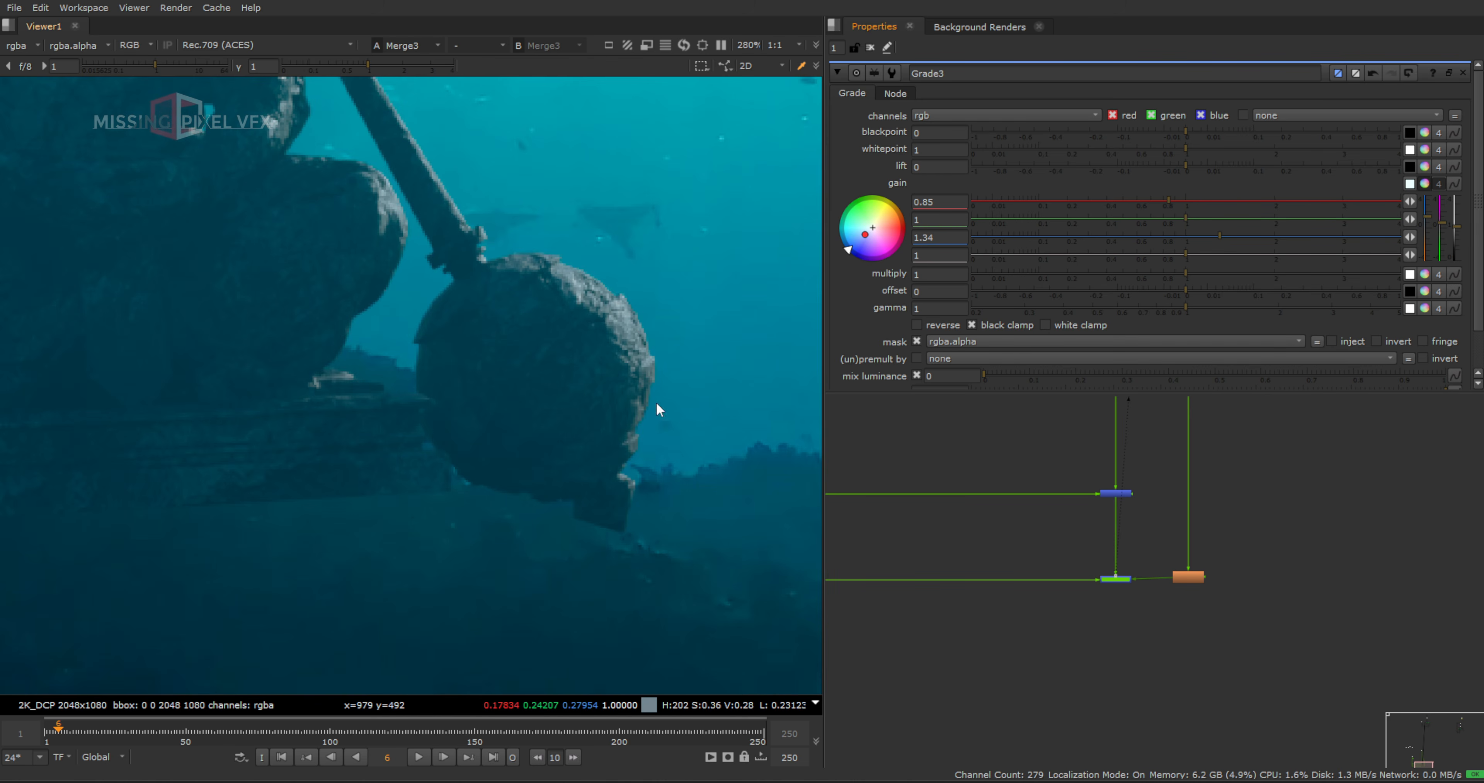
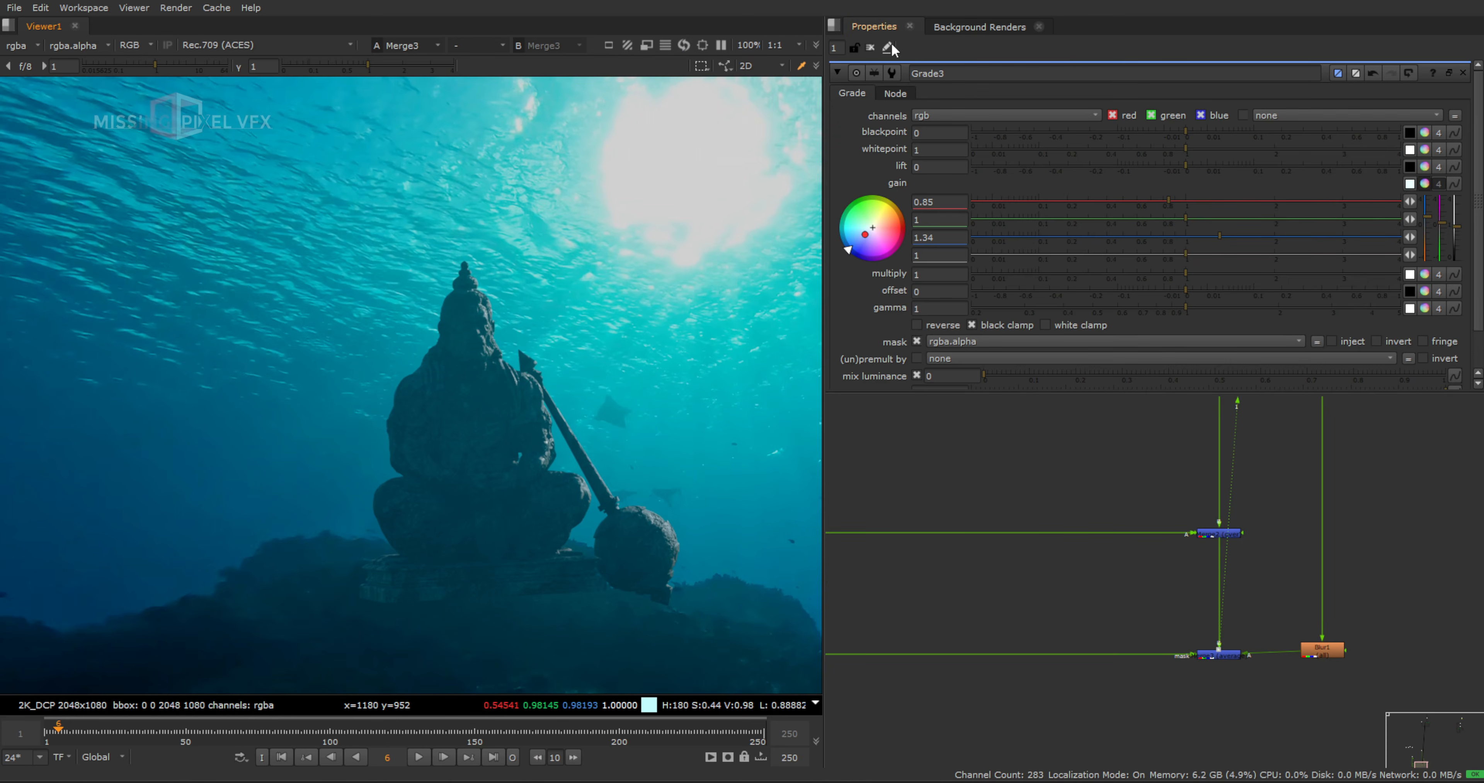
Close all open node property panels and fit the whole Merge3 composite in the viewer
{"action": "left_click", "coordinate": [870, 47]}
{"action": "scroll", "coordinate": [563, 443], "scroll_direction": "down", "scroll_amount": 3}
{"action": "key", "text": "f"}
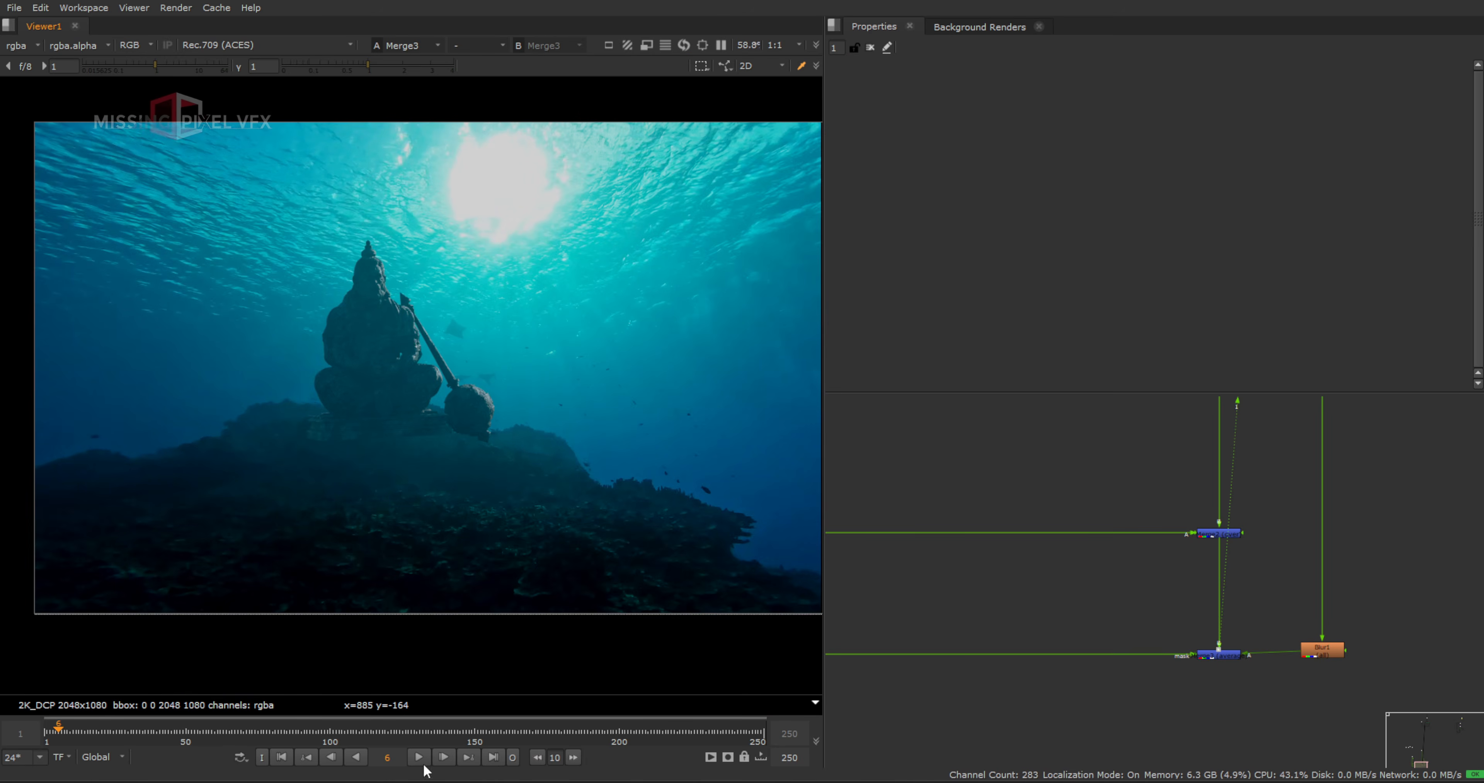
Check the Merge3 composite at frames 100 and 150, then return to the first frame and inspect the statue
{"action": "left_click", "coordinate": [332, 734]}
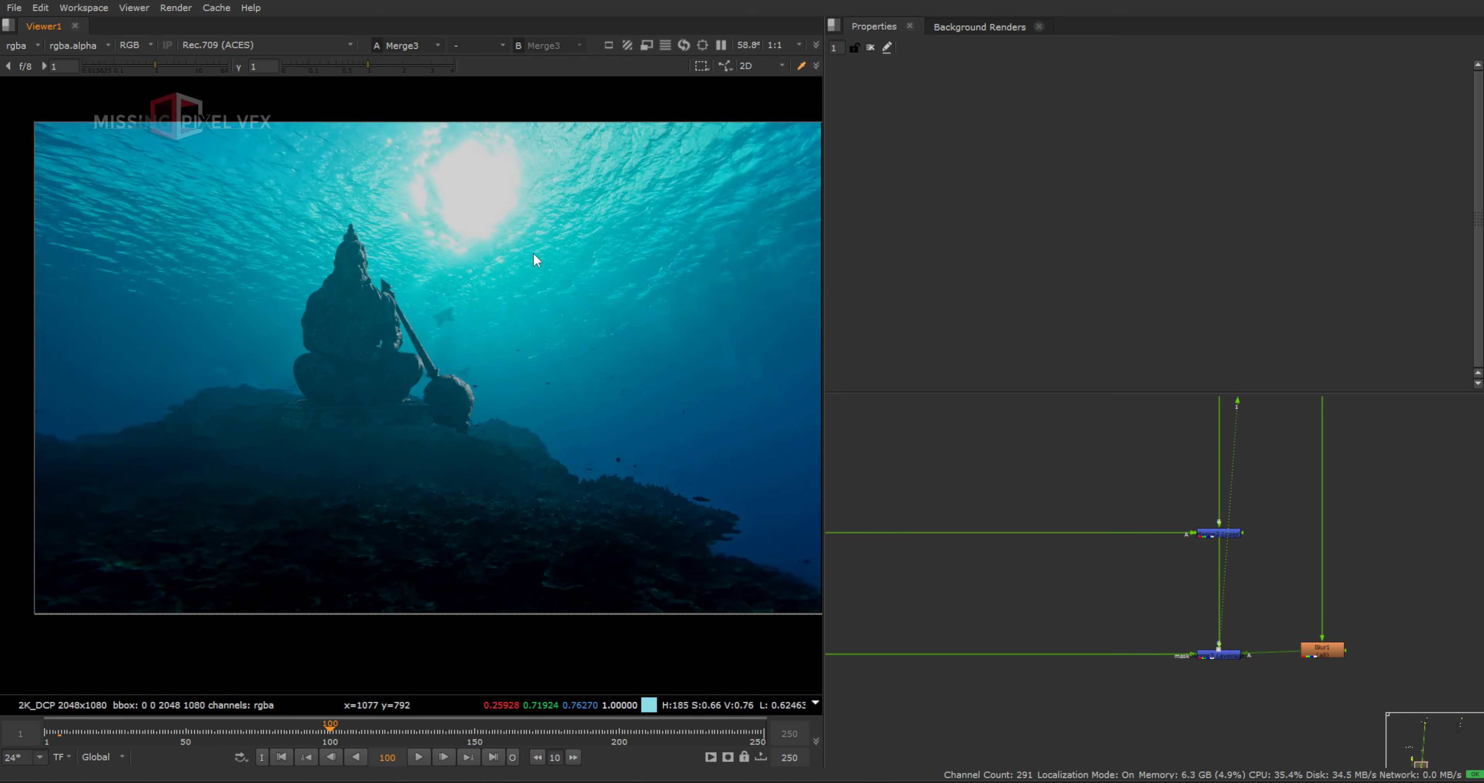
{"action": "left_click", "coordinate": [474, 734]}
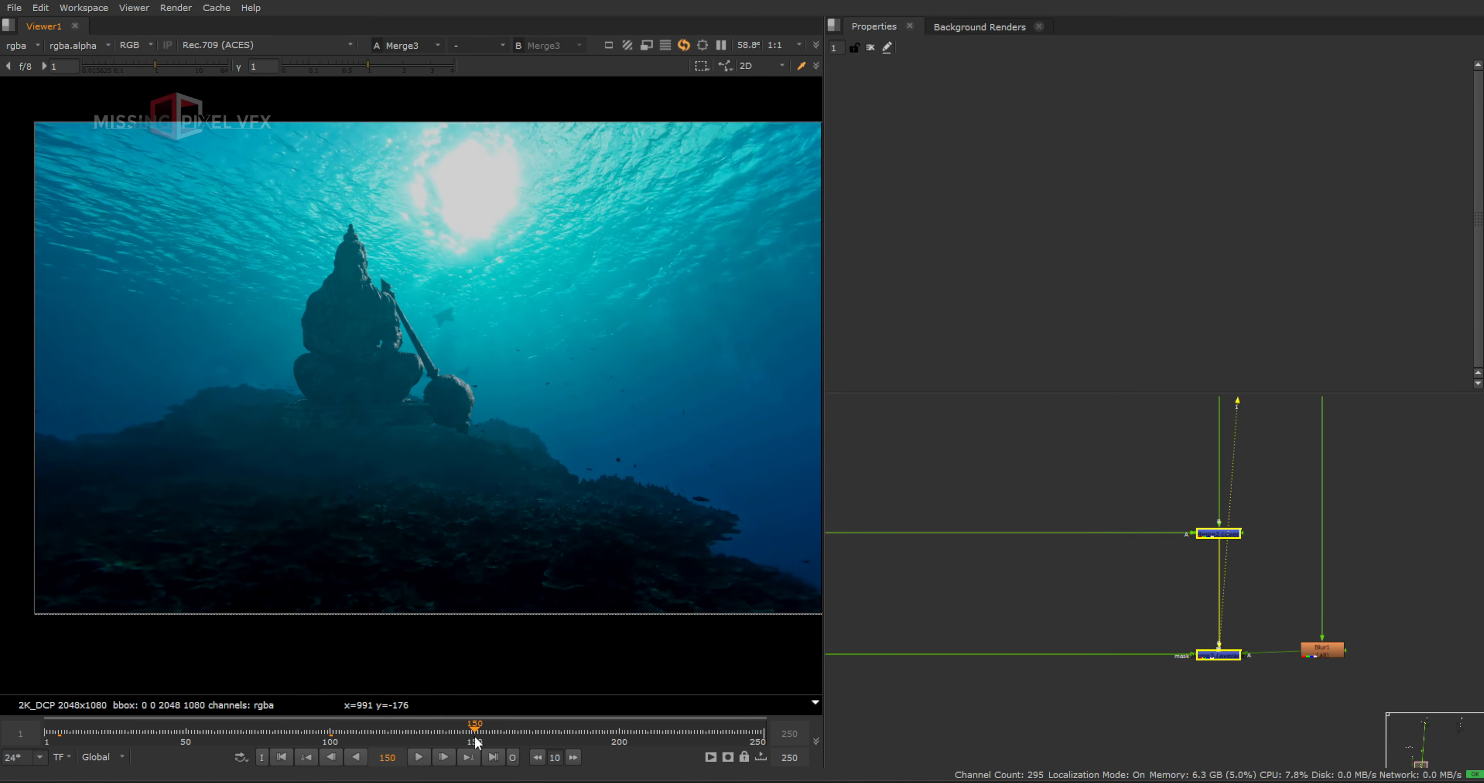
{"action": "left_click", "coordinate": [282, 756]}
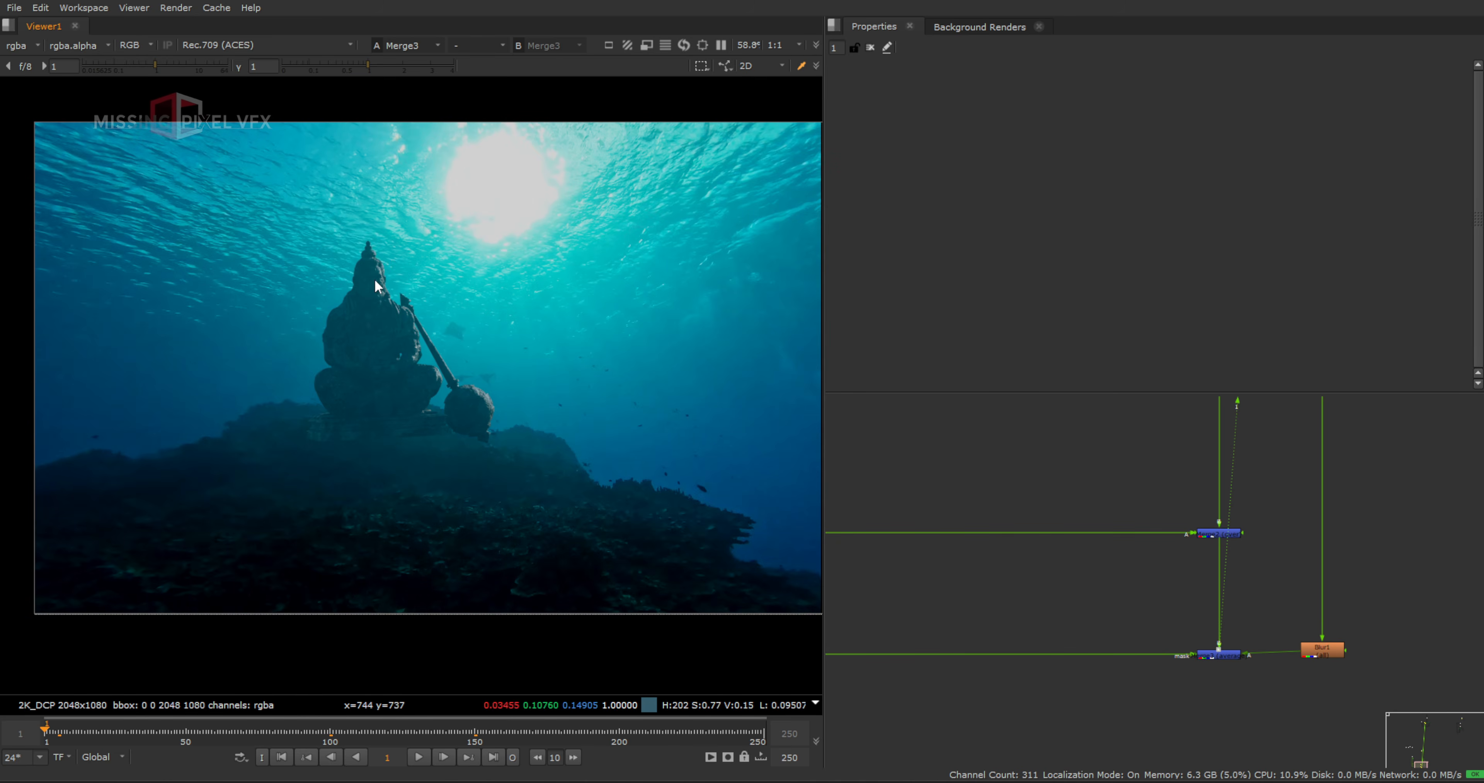
{"action": "scroll", "coordinate": [374, 280], "scroll_direction": "up", "scroll_amount": 3}
{"action": "scroll", "coordinate": [465, 383], "scroll_direction": "down", "scroll_amount": 2}
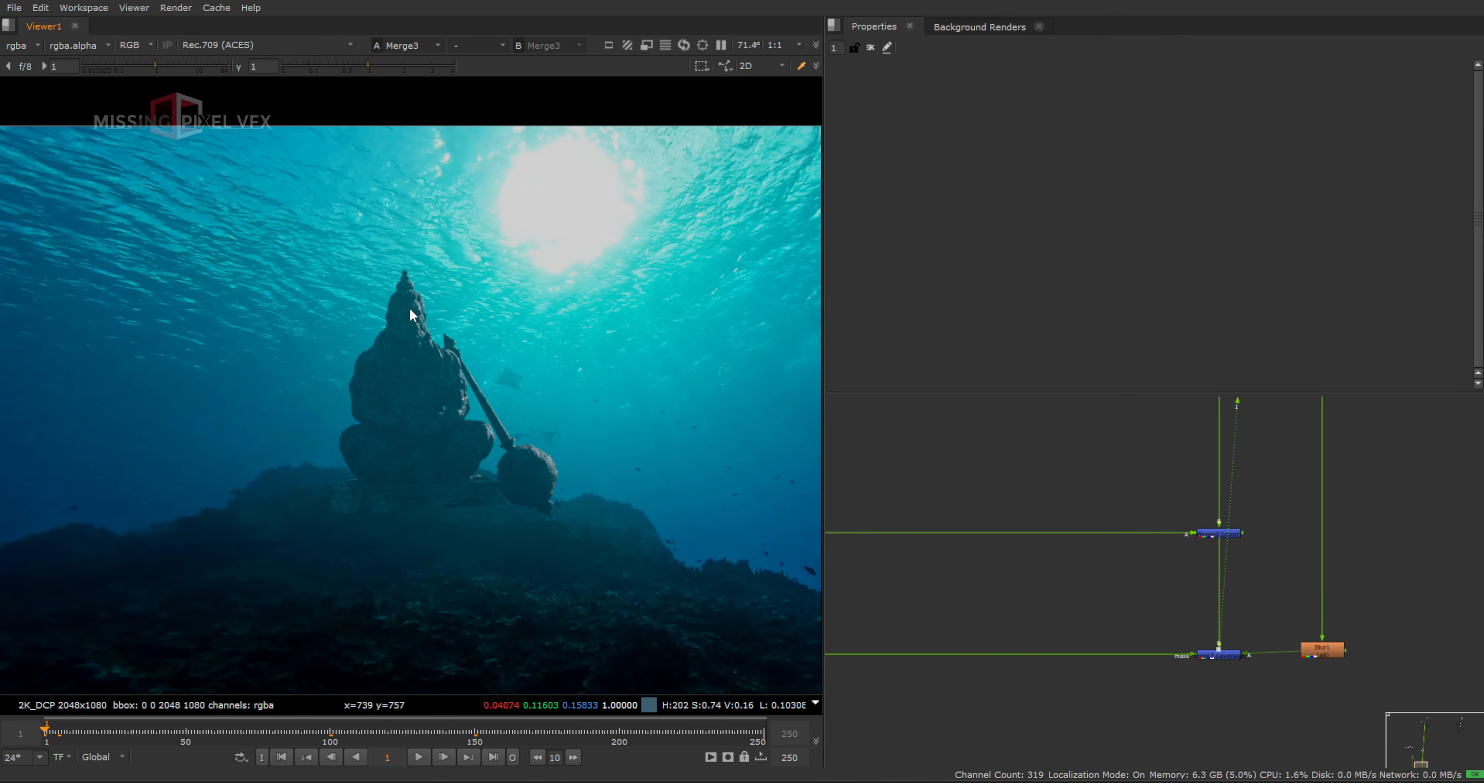
Duplicate the light-wrap Merge and Blur1 below the originals and connect the copied Merge's B input to Merge3
{"action": "middle_click_drag", "start_coordinate": [1273, 666], "coordinate": [1198, 565]}
{"action": "scroll", "coordinate": [1171, 546], "scroll_direction": "up", "scroll_amount": 2}
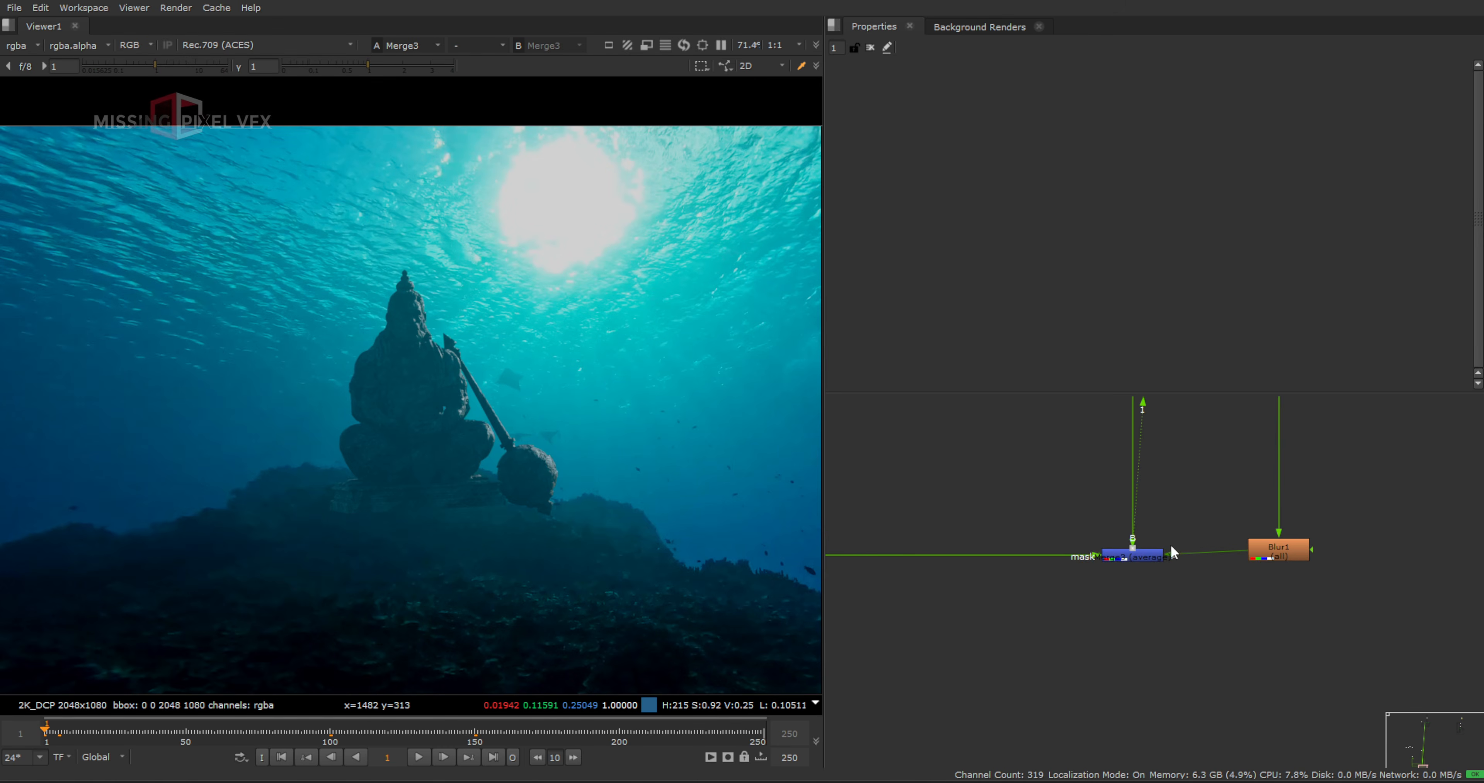
{"action": "left_click_drag", "start_coordinate": [1036, 495], "coordinate": [1361, 643]}
{"action": "left_click", "coordinate": [1207, 614]}
{"action": "left_click_drag", "start_coordinate": [1192, 621], "coordinate": [1250, 652]}
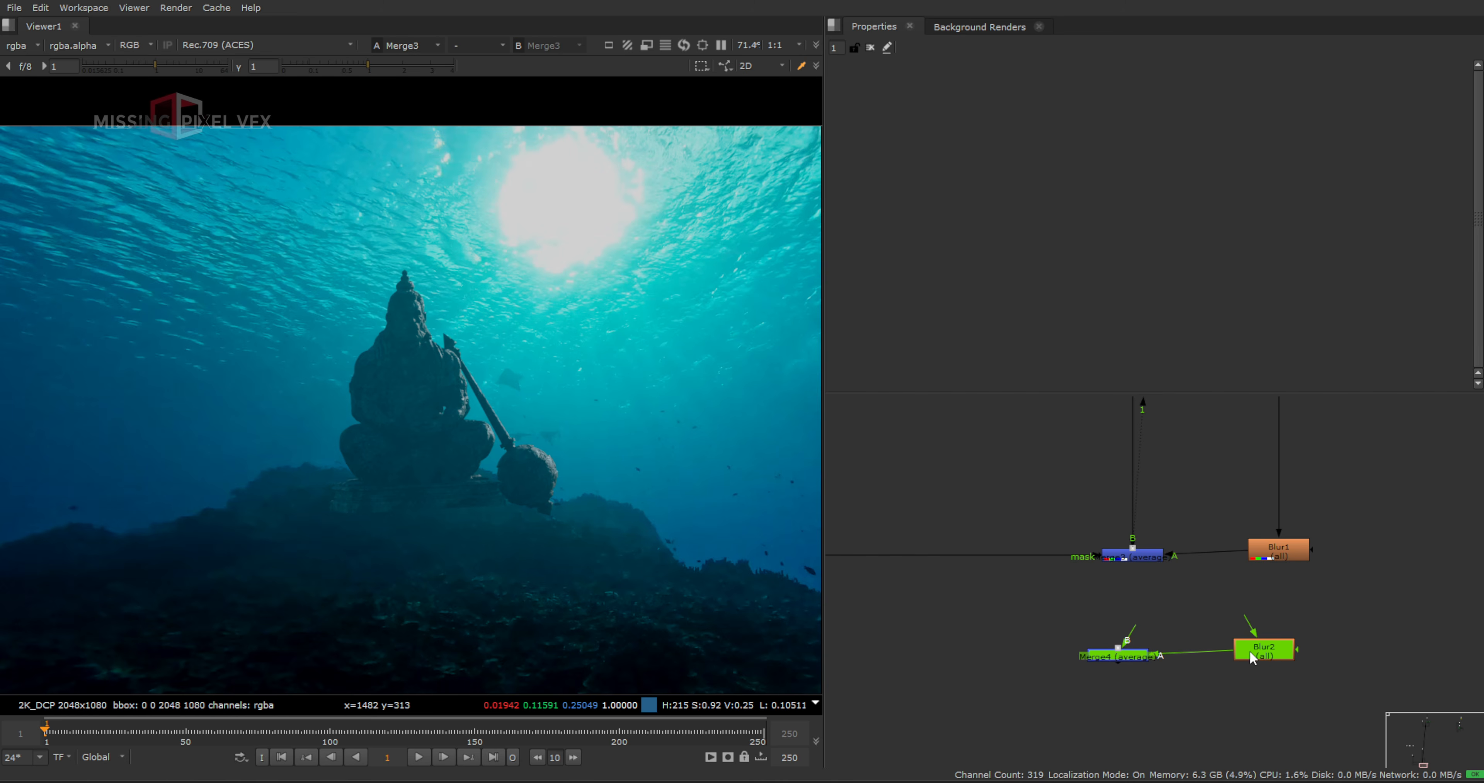
{"action": "left_click_drag", "start_coordinate": [1129, 636], "coordinate": [1127, 571]}
{"action": "left_click_drag", "start_coordinate": [1132, 654], "coordinate": [1165, 662]}
Delete the duplicated Blur and feed the new Merge's A input from Blur1 through a Dot
{"action": "left_click", "coordinate": [1244, 631]}
{"action": "left_click", "coordinate": [1246, 640]}
{"action": "left_click", "coordinate": [1271, 651]}
{"action": "key", "text": "Delete"}
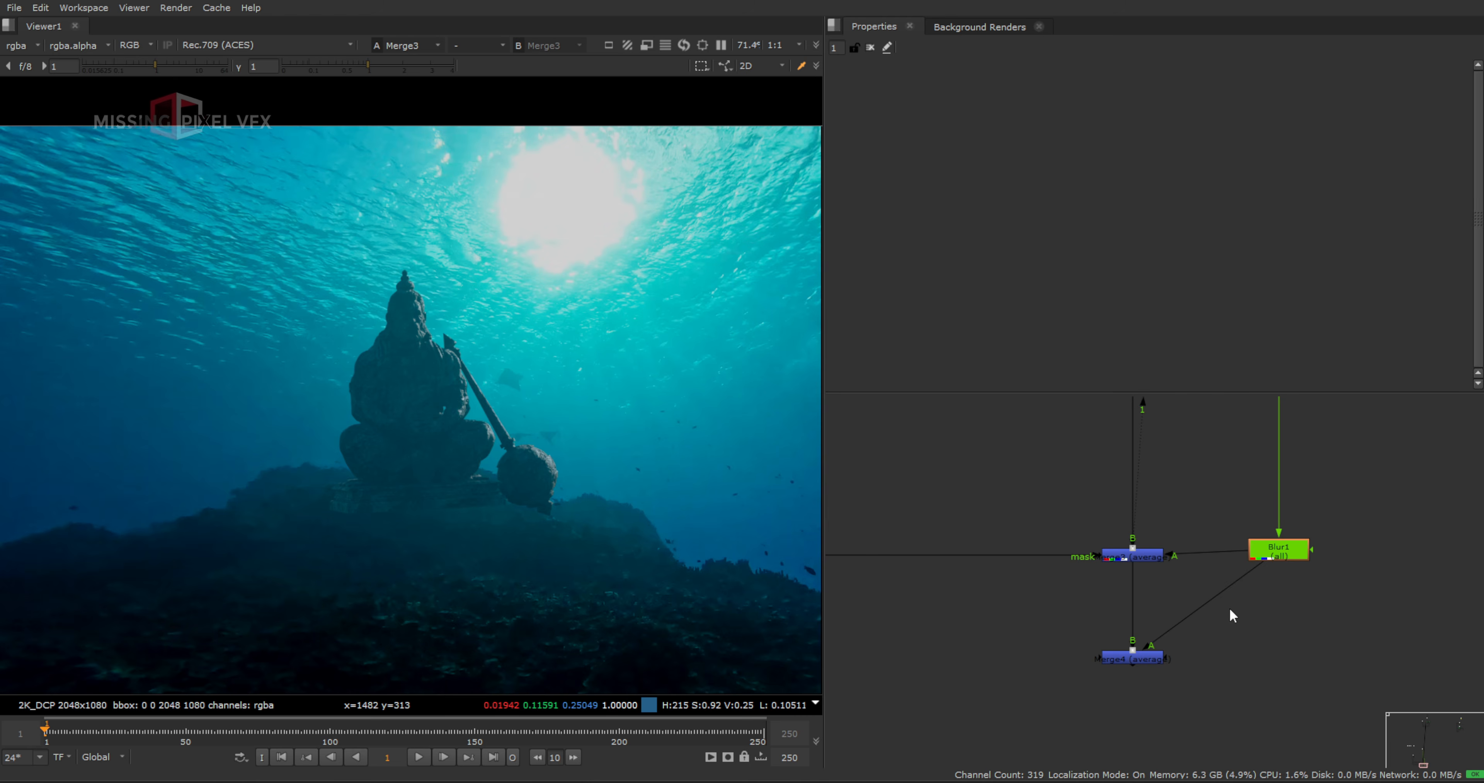
{"action": "left_click_drag", "start_coordinate": [1203, 606], "coordinate": [1272, 661], "text": "ctrl"}
{"action": "middle_click_drag", "start_coordinate": [1258, 662], "coordinate": [1306, 669]}
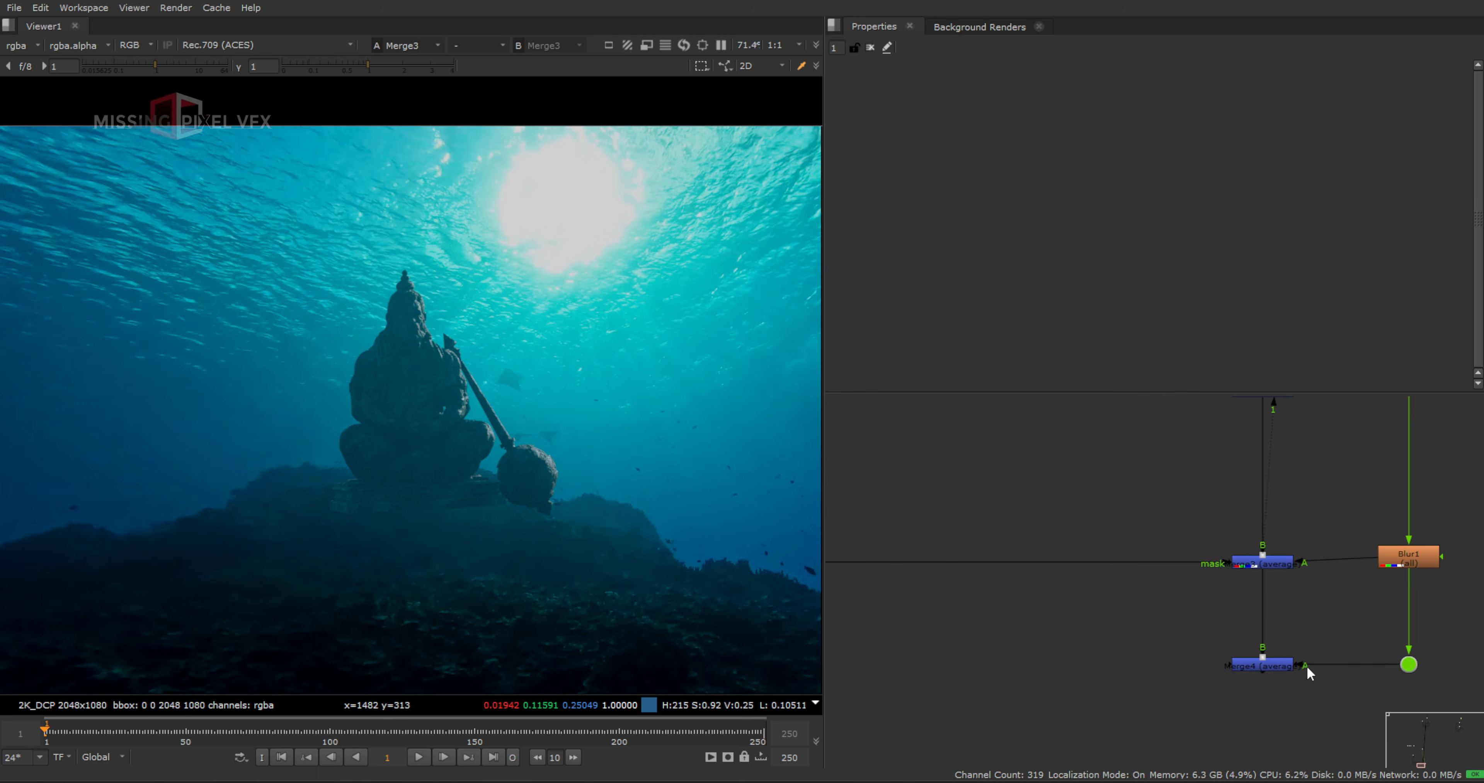
Connect Merge4's mask input to the statue's matte branch through a Dot and view Merge4
{"action": "left_click_drag", "start_coordinate": [1290, 669], "coordinate": [1016, 569]}
{"action": "scroll", "coordinate": [1169, 588], "scroll_direction": "down", "scroll_amount": 2}
{"action": "left_click_drag", "start_coordinate": [1209, 599], "coordinate": [1026, 632]}
{"action": "middle_click_drag", "start_coordinate": [1236, 581], "coordinate": [953, 561]}
{"action": "left_click", "coordinate": [1140, 595]}
{"action": "key", "text": "1"}
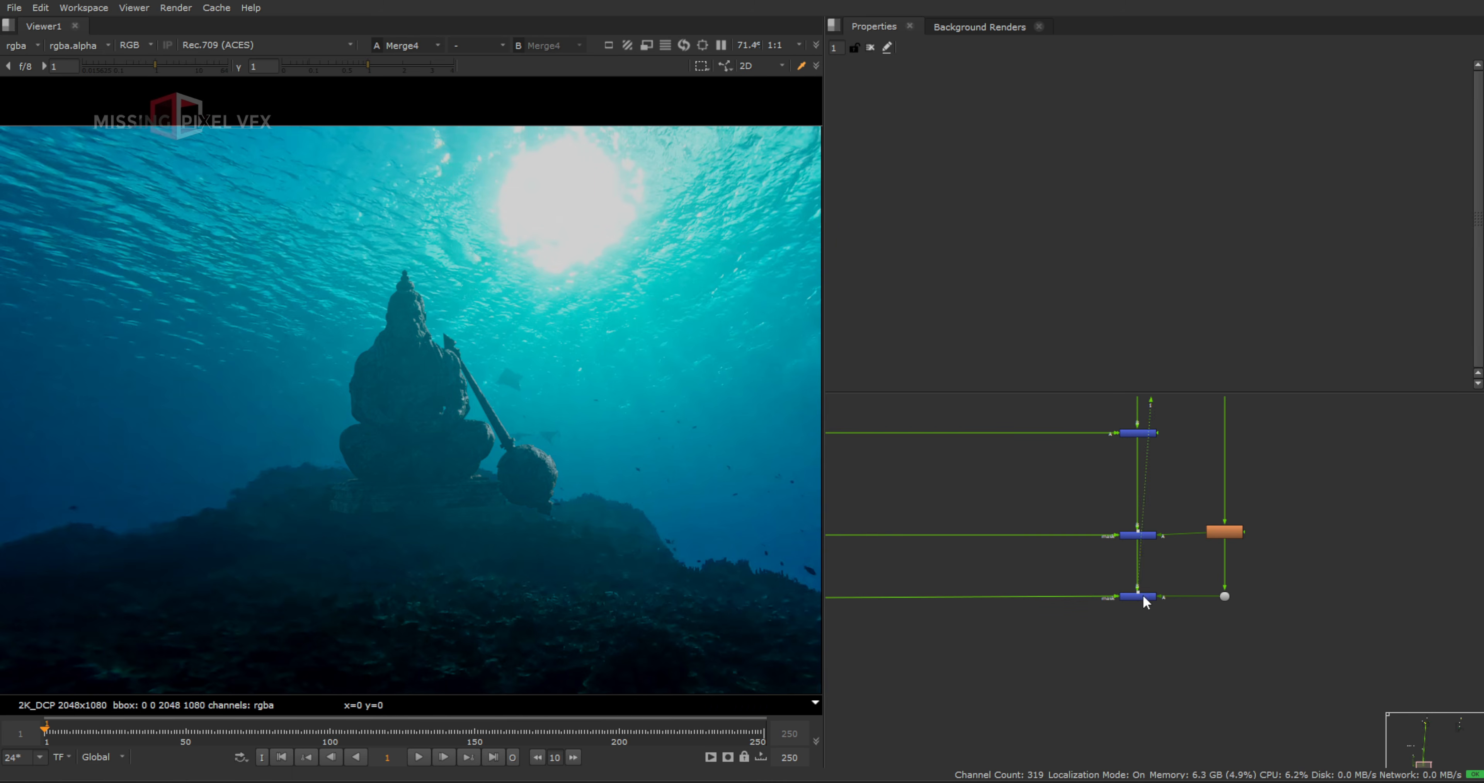
Set Merge4's mix to 0.28 and check the softened statue in the full frame
{"action": "scroll", "coordinate": [481, 362], "scroll_direction": "up", "scroll_amount": 2}
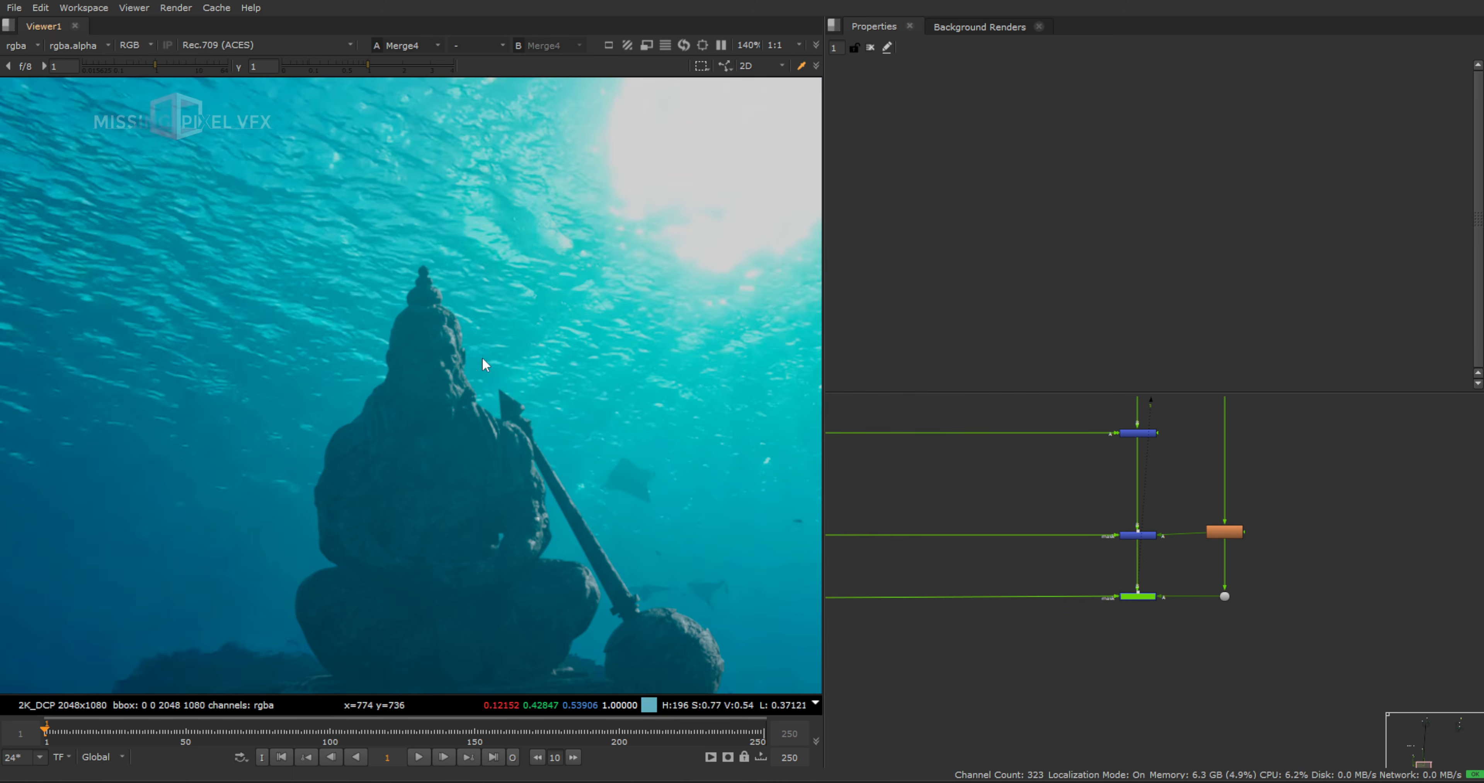
{"action": "double_click", "coordinate": [1138, 596]}
{"action": "left_click", "coordinate": [1092, 266]}
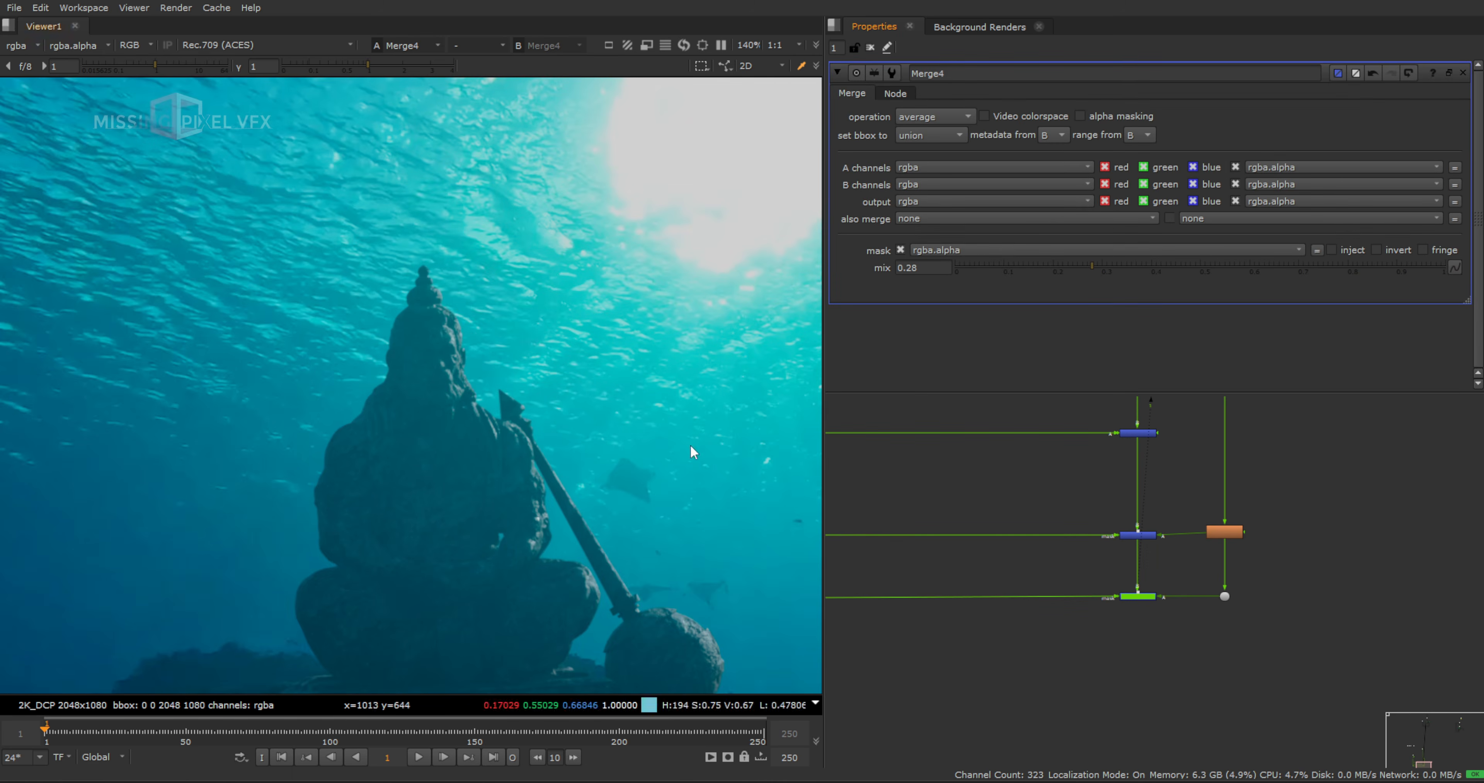
{"action": "key", "text": "f"}
{"action": "left_click_drag", "start_coordinate": [496, 478], "coordinate": [596, 550], "text": "ctrl+shift"}
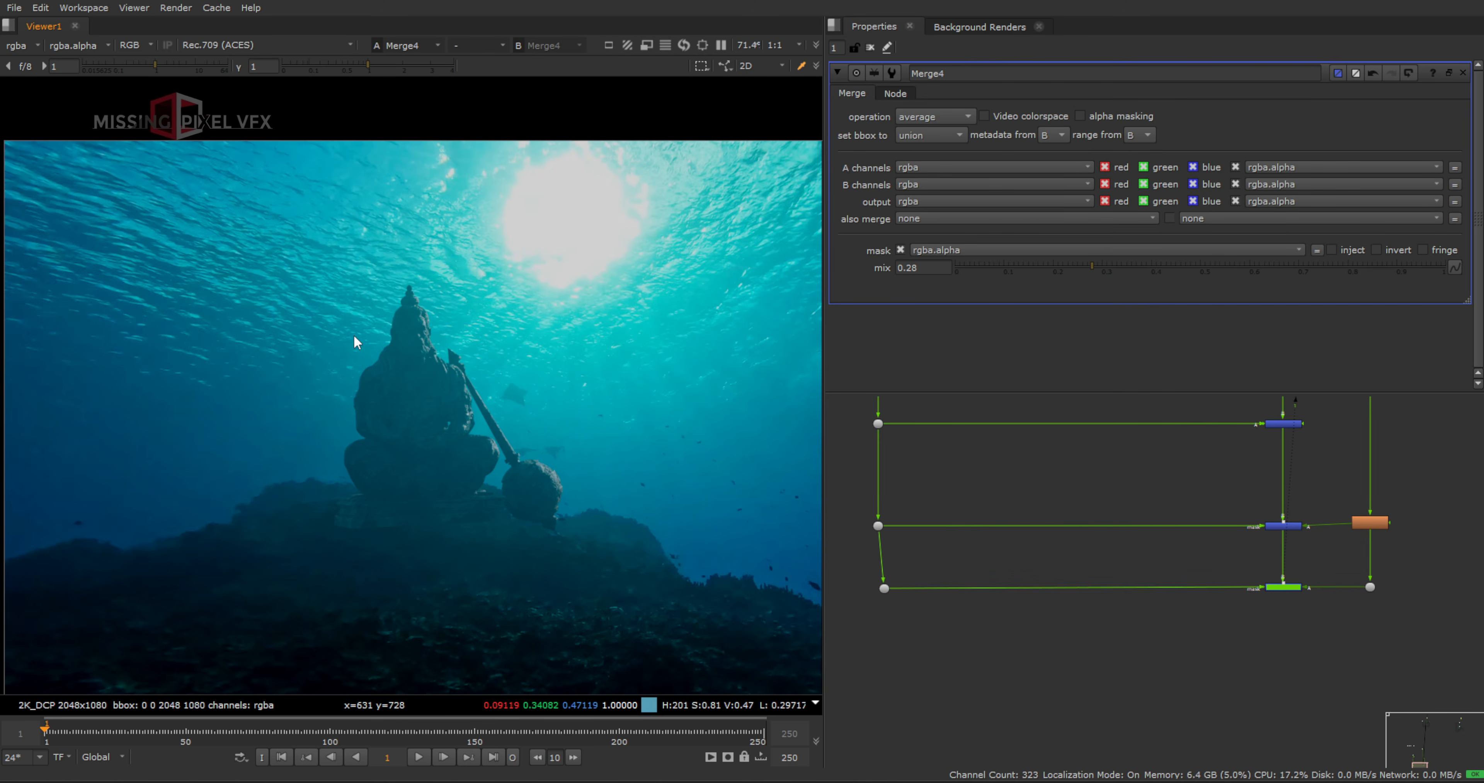
{"action": "left_click_drag", "start_coordinate": [306, 251], "coordinate": [585, 545], "text": "ctrl+shift"}
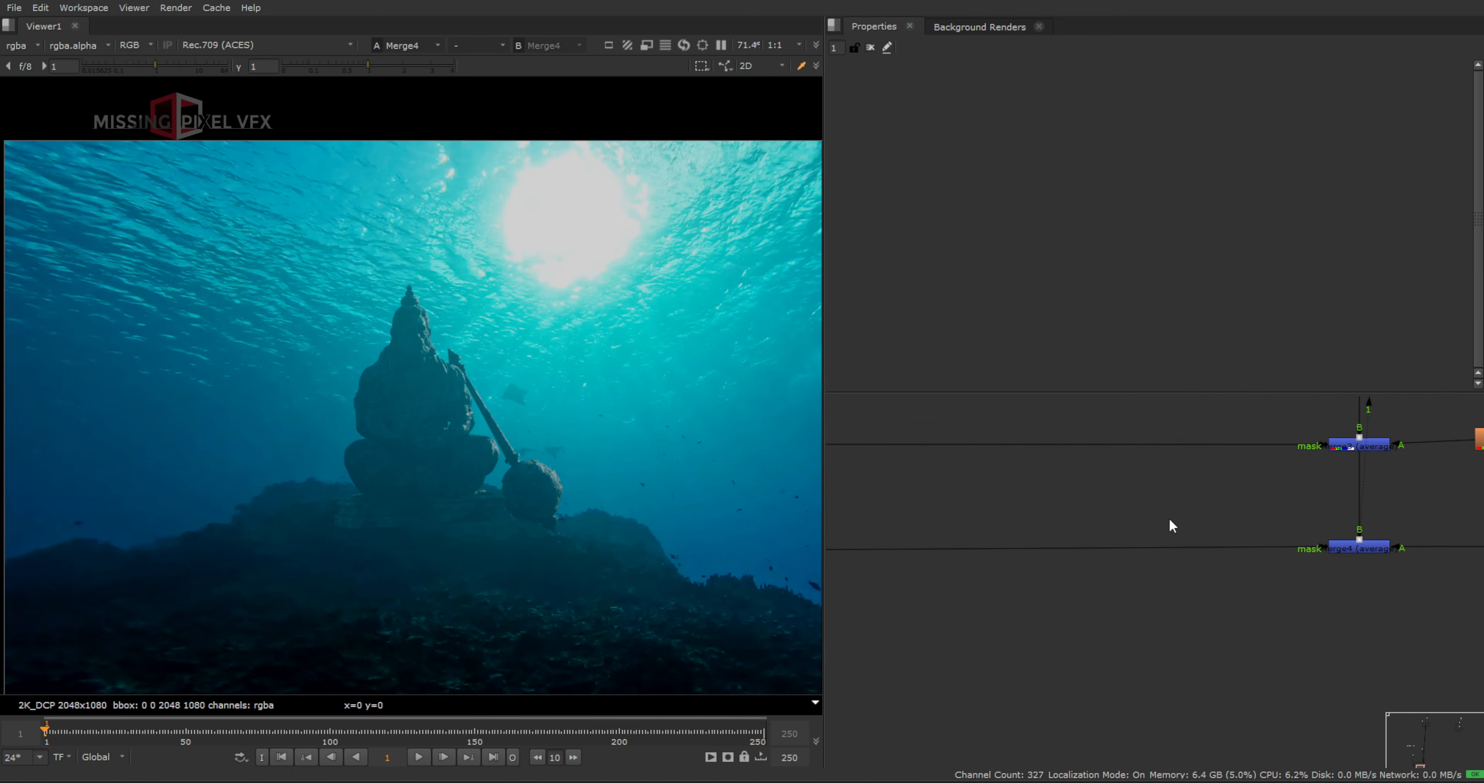
Insert a Merge node on Merge4's mask connection and set its operation to mask
{"action": "key", "text": "m"}
{"action": "left_click_drag", "start_coordinate": [1169, 521], "coordinate": [1157, 558]}
{"action": "left_click", "coordinate": [945, 116]}
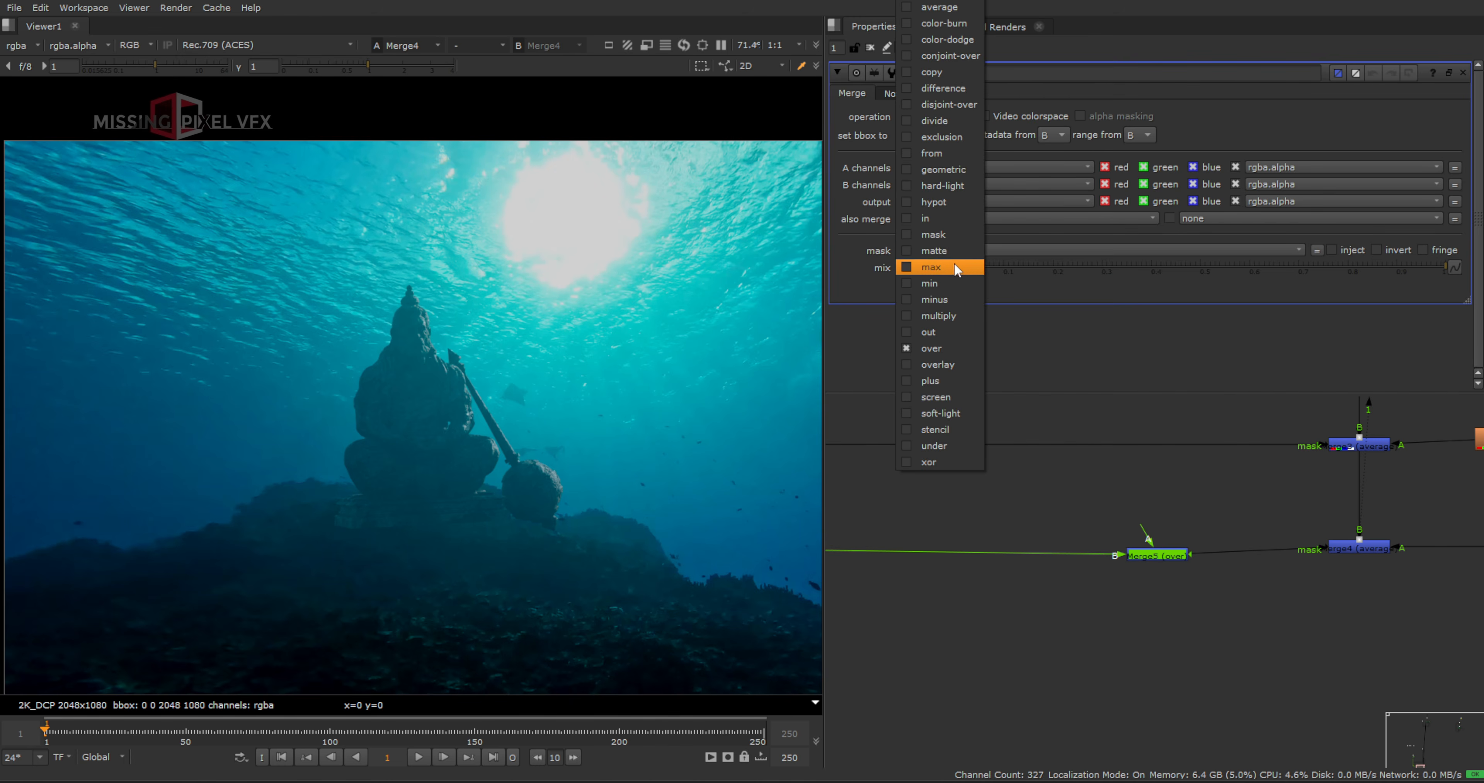
{"action": "left_click", "coordinate": [922, 235]}
{"action": "left_click", "coordinate": [1149, 496]}
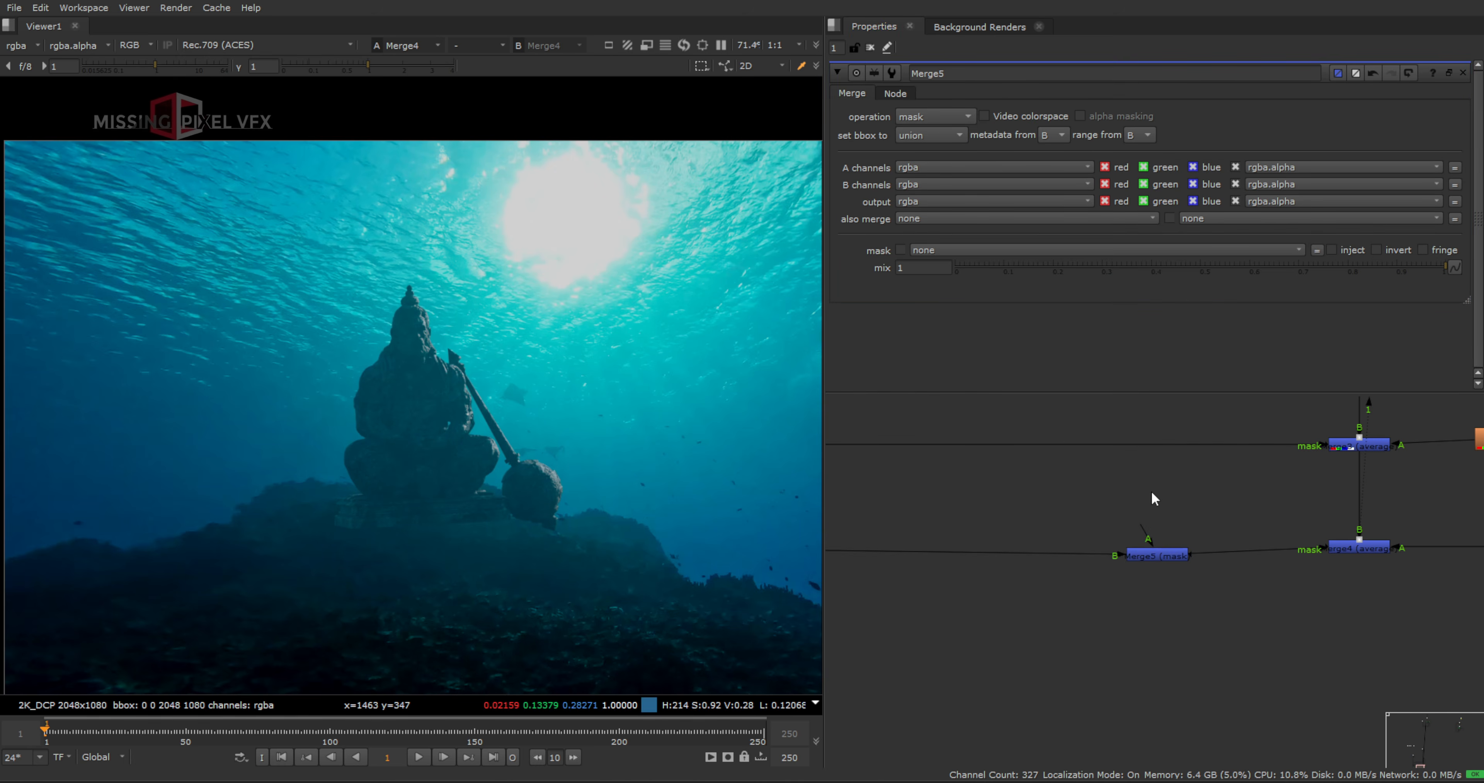
Connect a Roto node to Merge5's A input and draw a closed Bezier around the sunlit side of the statue
{"action": "key", "text": "o"}
{"action": "left_click_drag", "start_coordinate": [1144, 527], "coordinate": [1162, 496]}
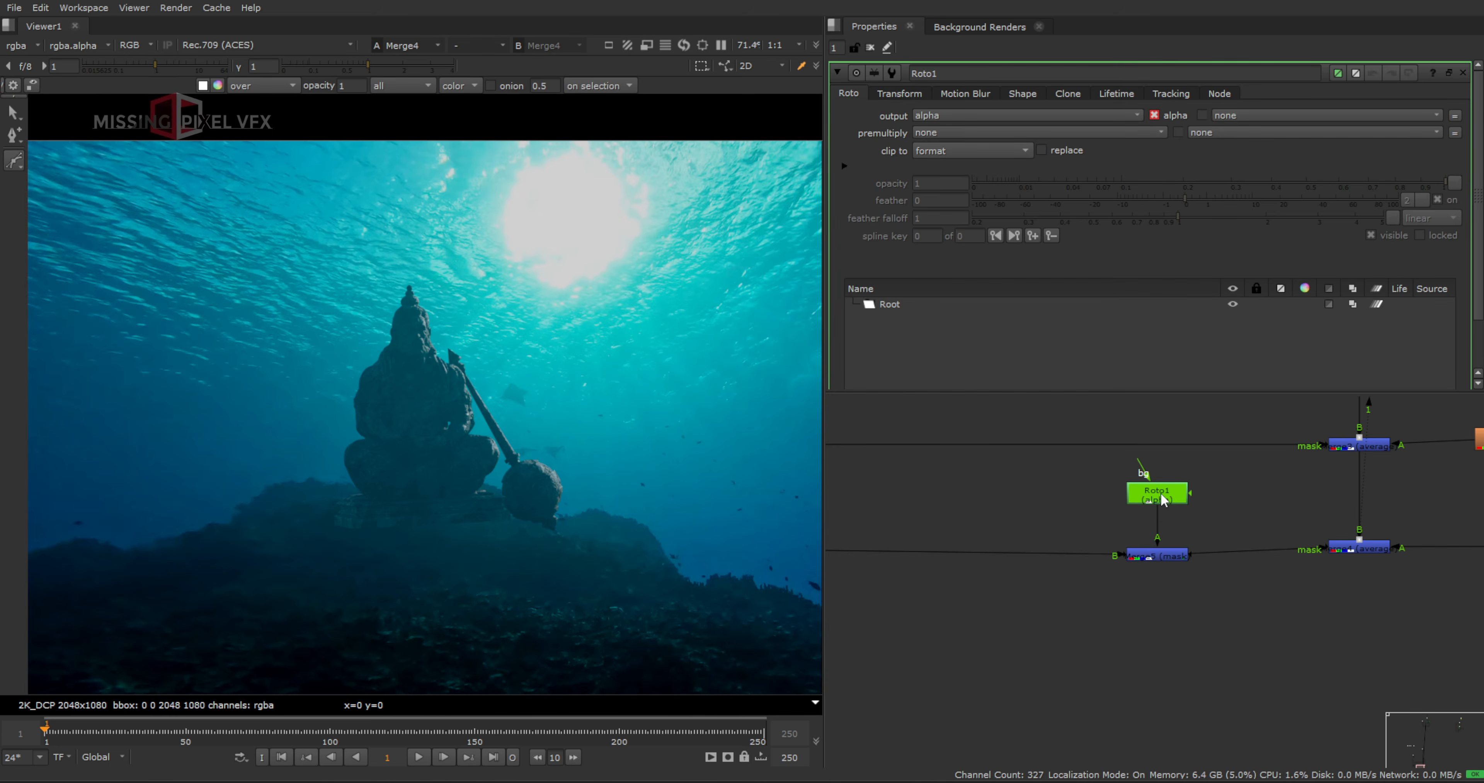
{"action": "left_click_drag", "start_coordinate": [400, 240], "coordinate": [394, 283]}
{"action": "left_click", "coordinate": [396, 316]}
{"action": "left_click", "coordinate": [467, 417]}
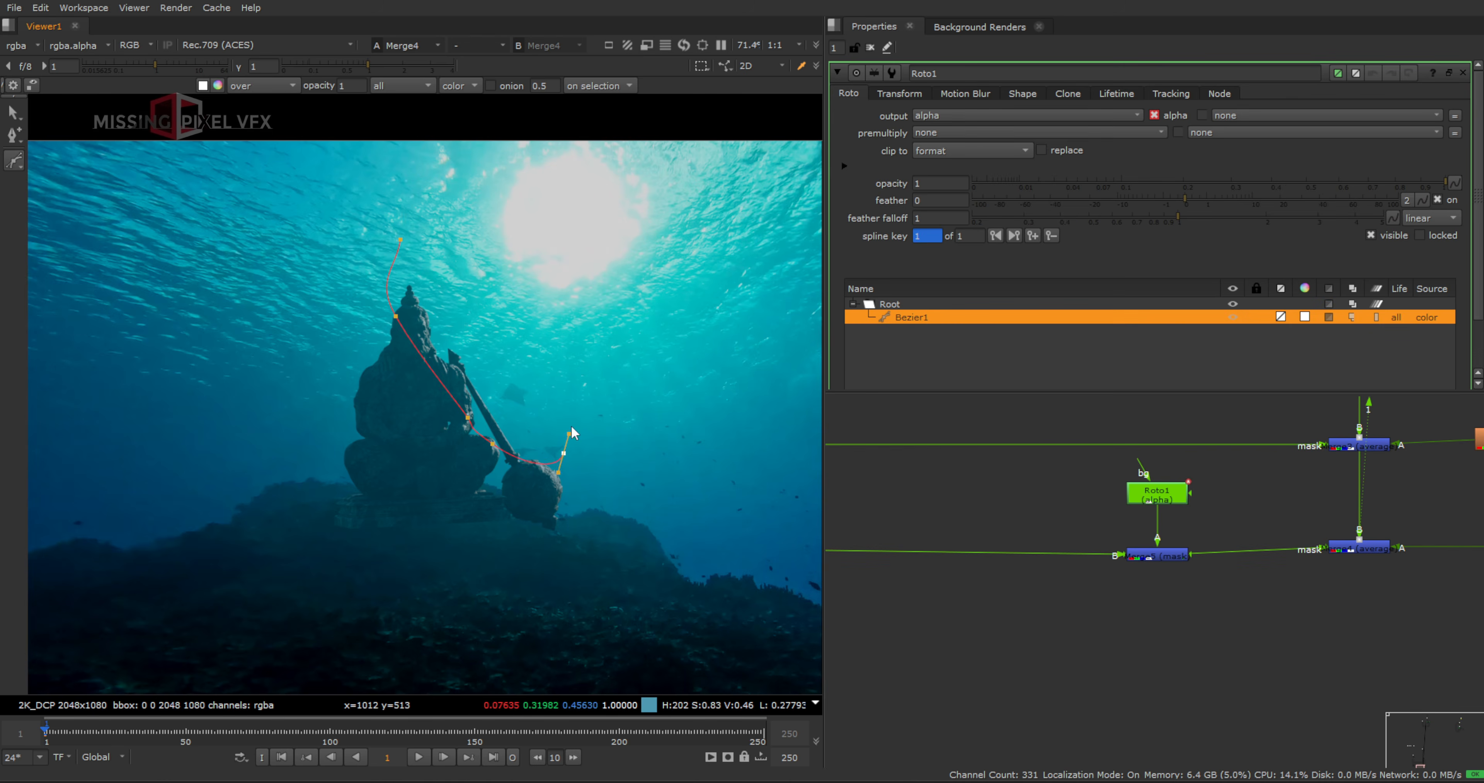
{"action": "left_click", "coordinate": [400, 241]}
Shift the whole Bezier upward, feather its edge well outward, and close the open property panels
{"action": "key", "text": "ctrl+a"}
{"action": "key", "text": "z"}
{"action": "left_click_drag", "start_coordinate": [494, 357], "coordinate": [503, 305]}
{"action": "key", "text": "e"}
{"action": "key", "text": "e"}
{"action": "key", "text": "e"}
{"action": "key", "text": "e"}
{"action": "key", "text": "e"}
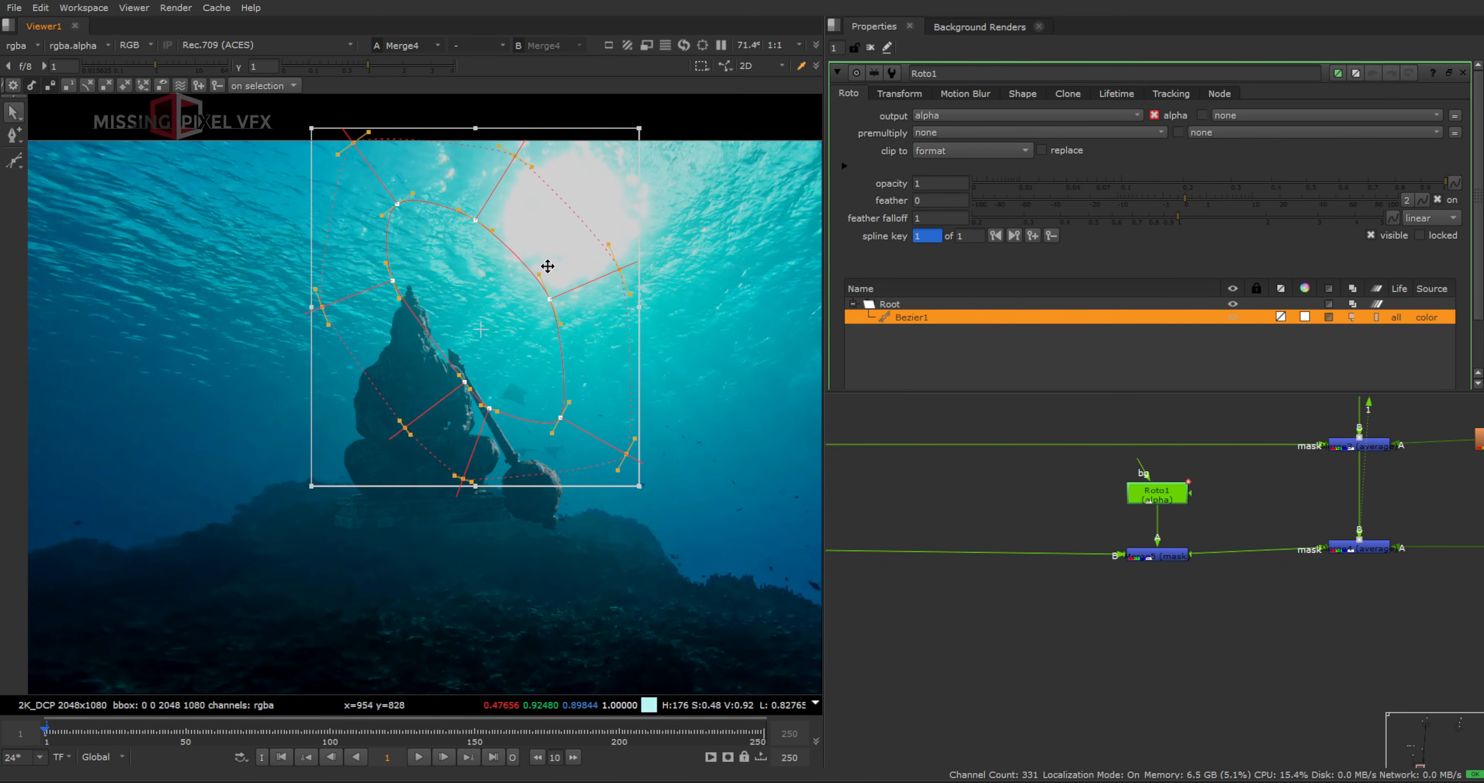
{"action": "left_click", "coordinate": [870, 47]}
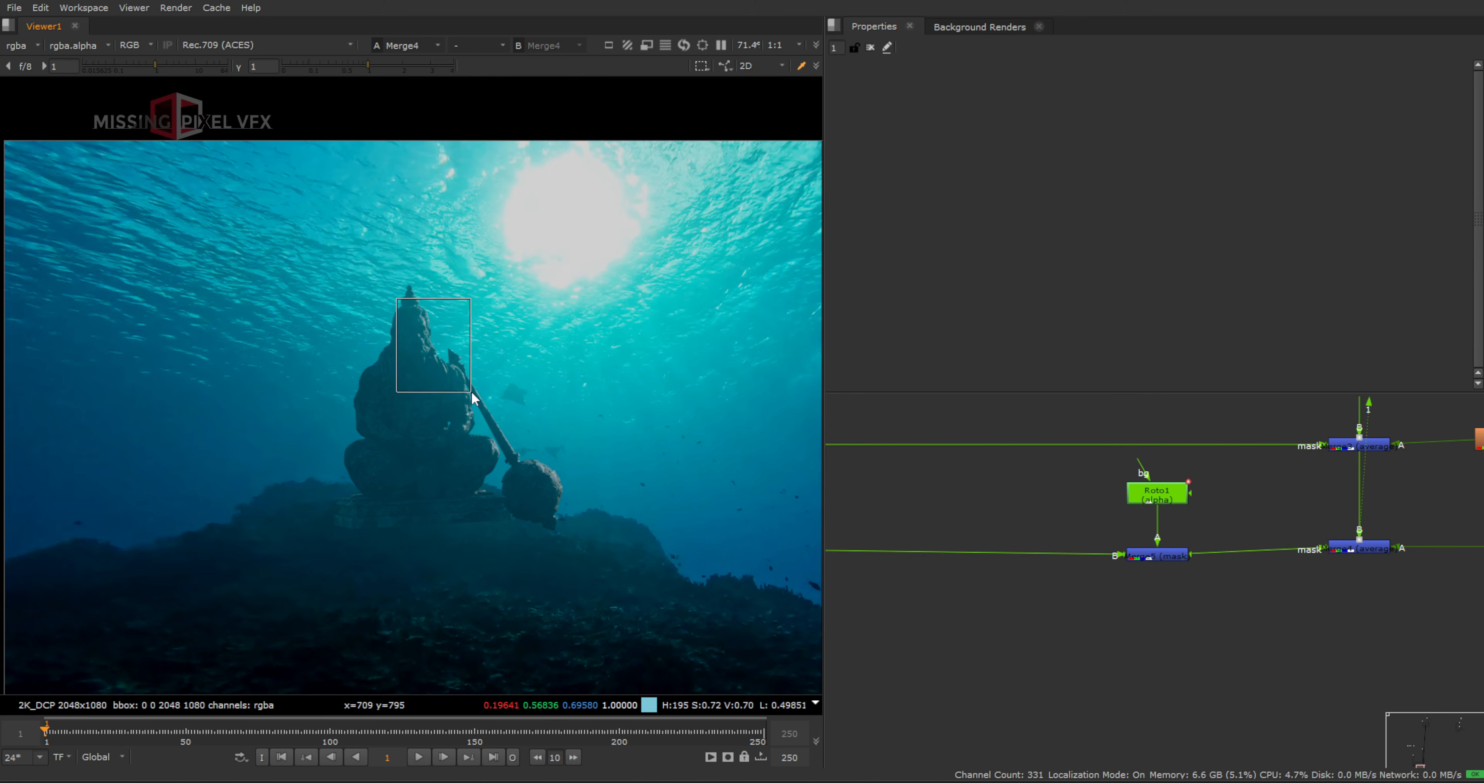
View the clean background plate through Dot7 and examine the reef's top edge
{"action": "left_click_drag", "start_coordinate": [471, 391], "coordinate": [471, 392]}
{"action": "scroll", "coordinate": [553, 552], "scroll_direction": "up", "scroll_amount": 3}
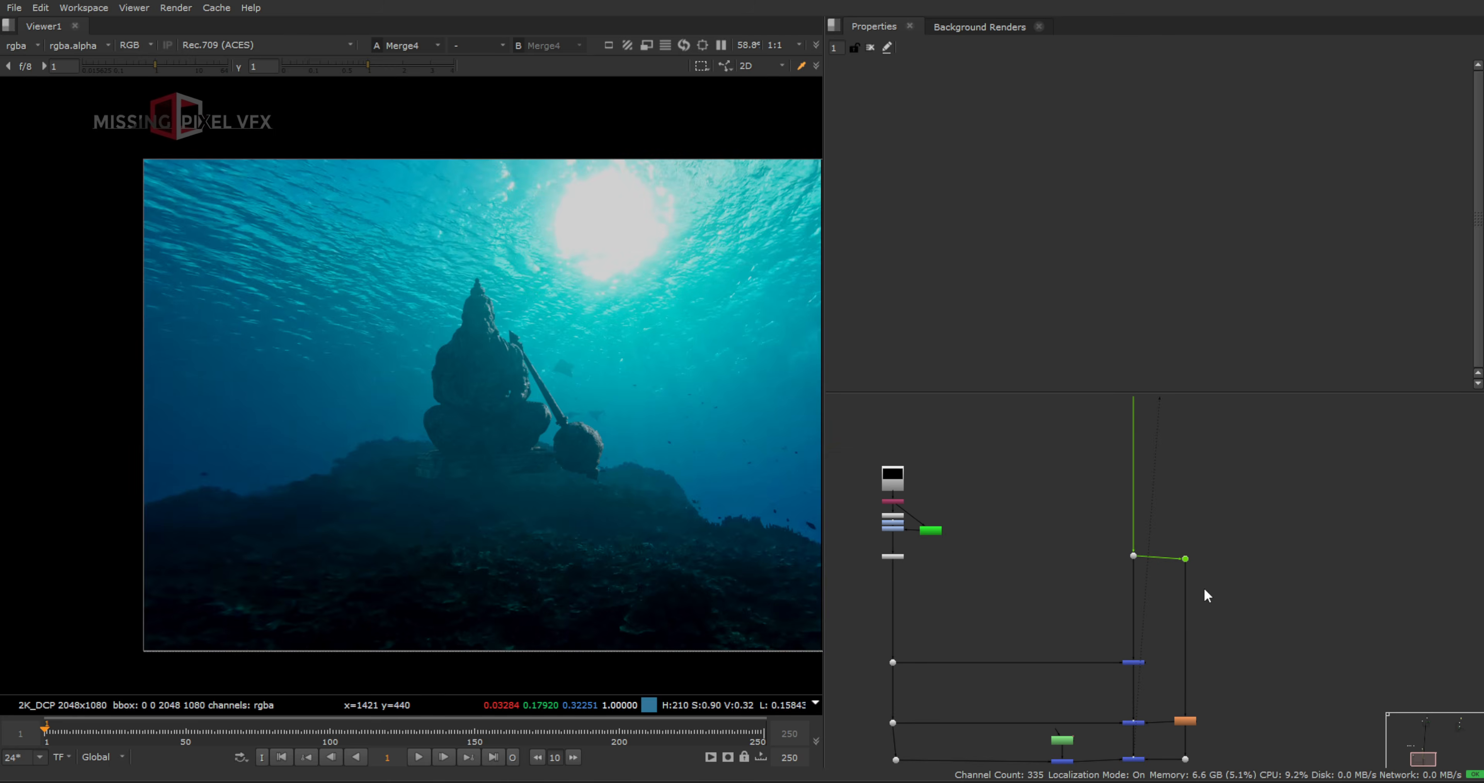
{"action": "left_click_drag", "start_coordinate": [1236, 523], "coordinate": [1169, 606]}
{"action": "key", "text": "1"}
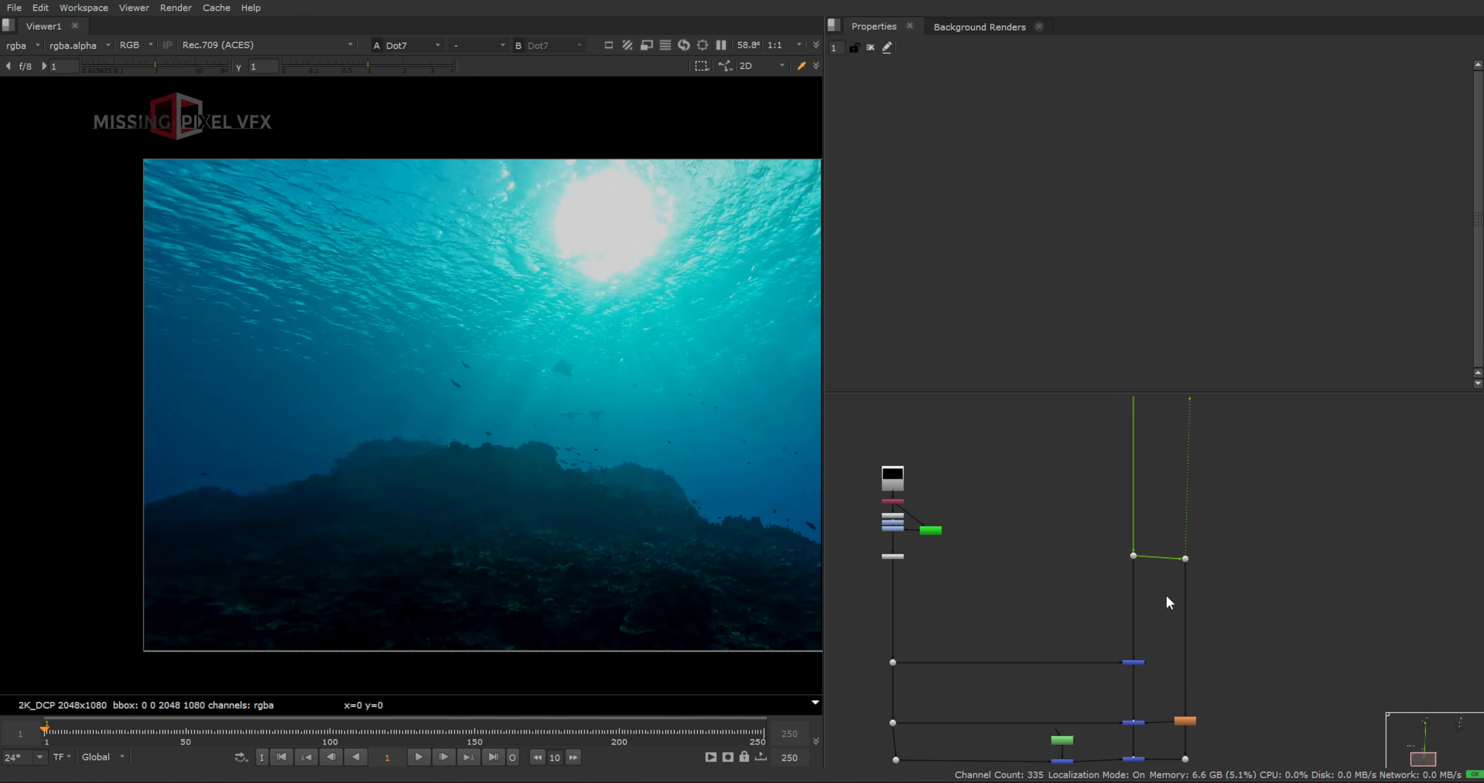
{"action": "scroll", "coordinate": [533, 473], "scroll_direction": "up", "scroll_amount": 2}
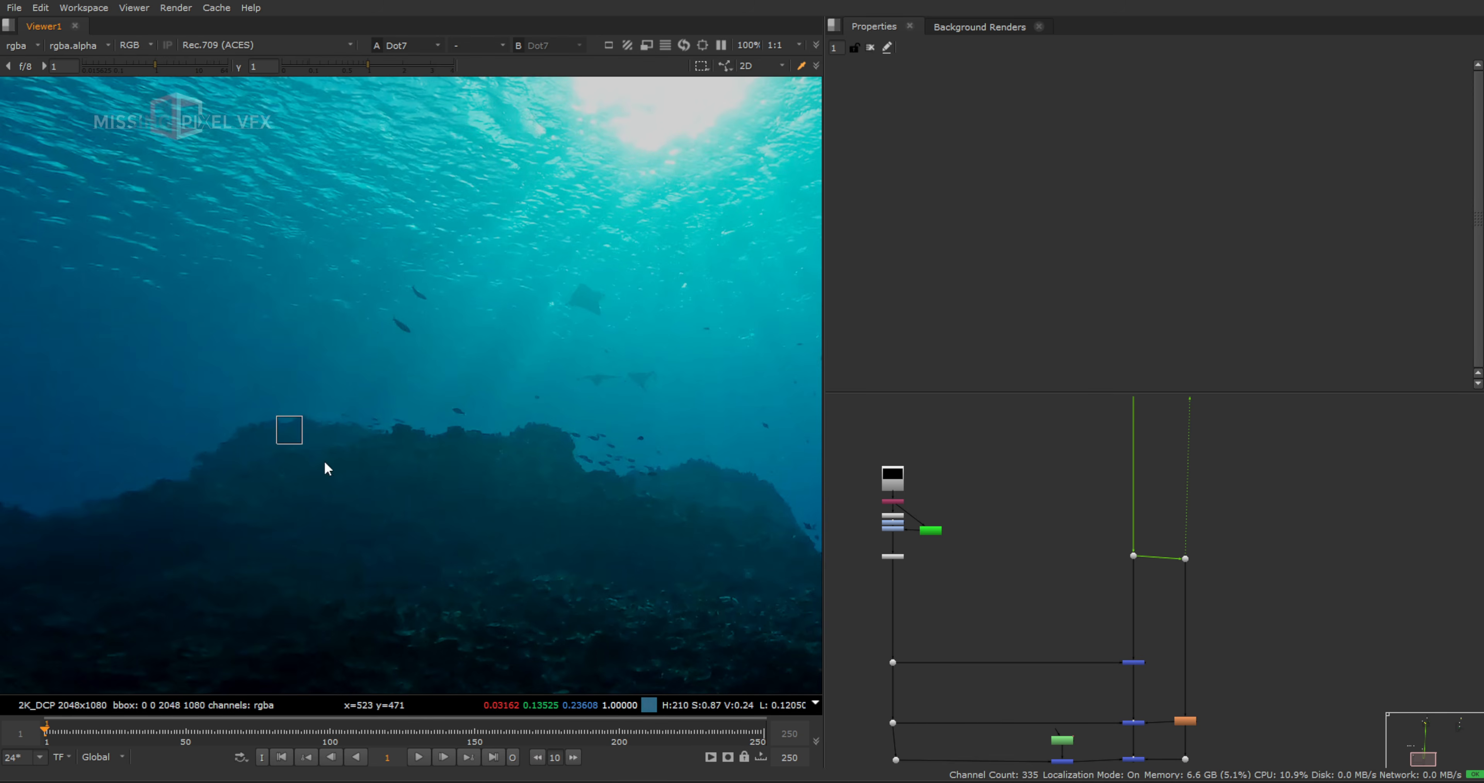
{"action": "scroll", "coordinate": [1126, 593], "scroll_direction": "down", "scroll_amount": 2}
Return the viewer to Merge4, check Roto1's shape over the statue, and close the property panels
{"action": "middle_click_drag", "start_coordinate": [1150, 656], "coordinate": [1146, 519]}
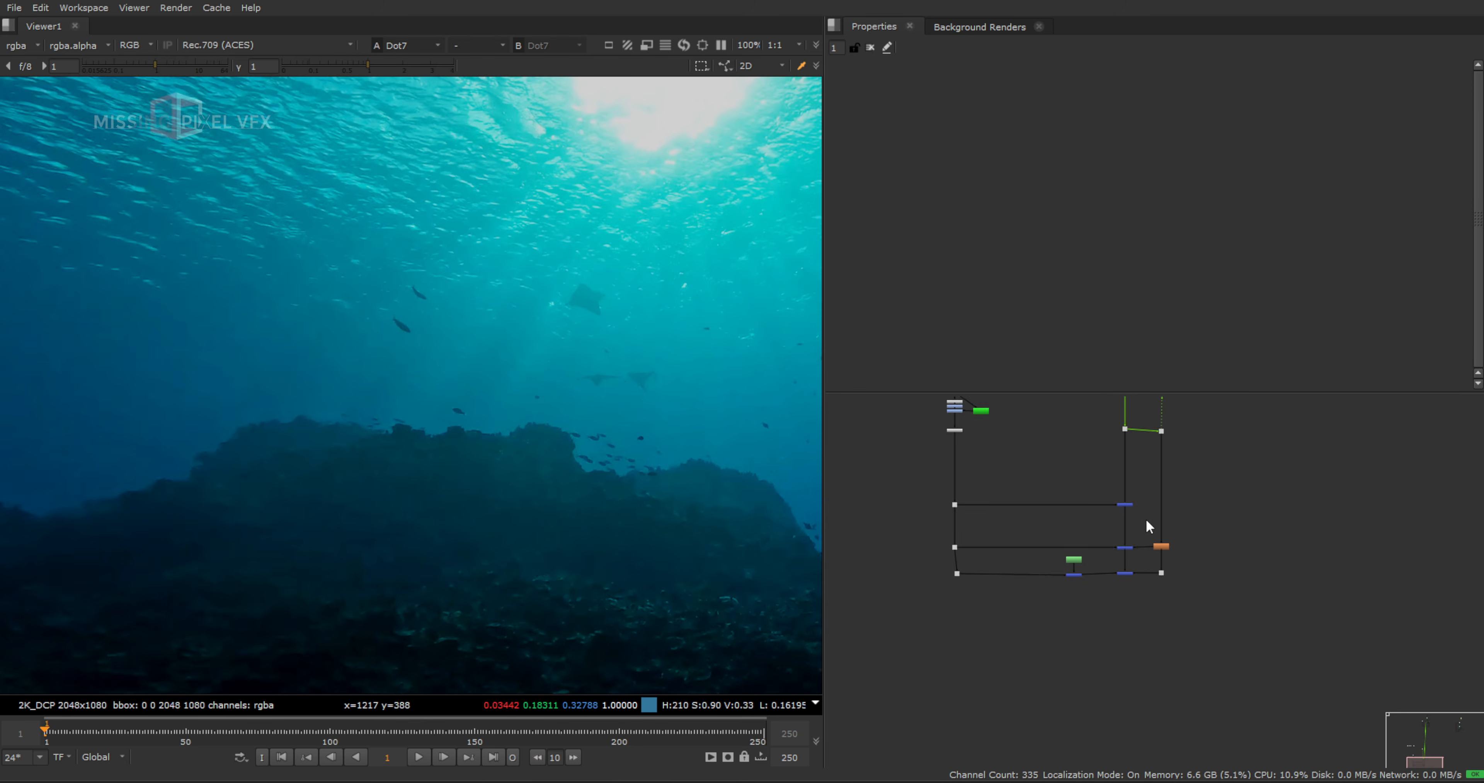
{"action": "scroll", "coordinate": [1141, 561], "scroll_direction": "up", "scroll_amount": 4}
{"action": "double_click", "coordinate": [1111, 588]}
{"action": "key", "text": "1"}
{"action": "scroll", "coordinate": [531, 316], "scroll_direction": "down", "scroll_amount": 1}
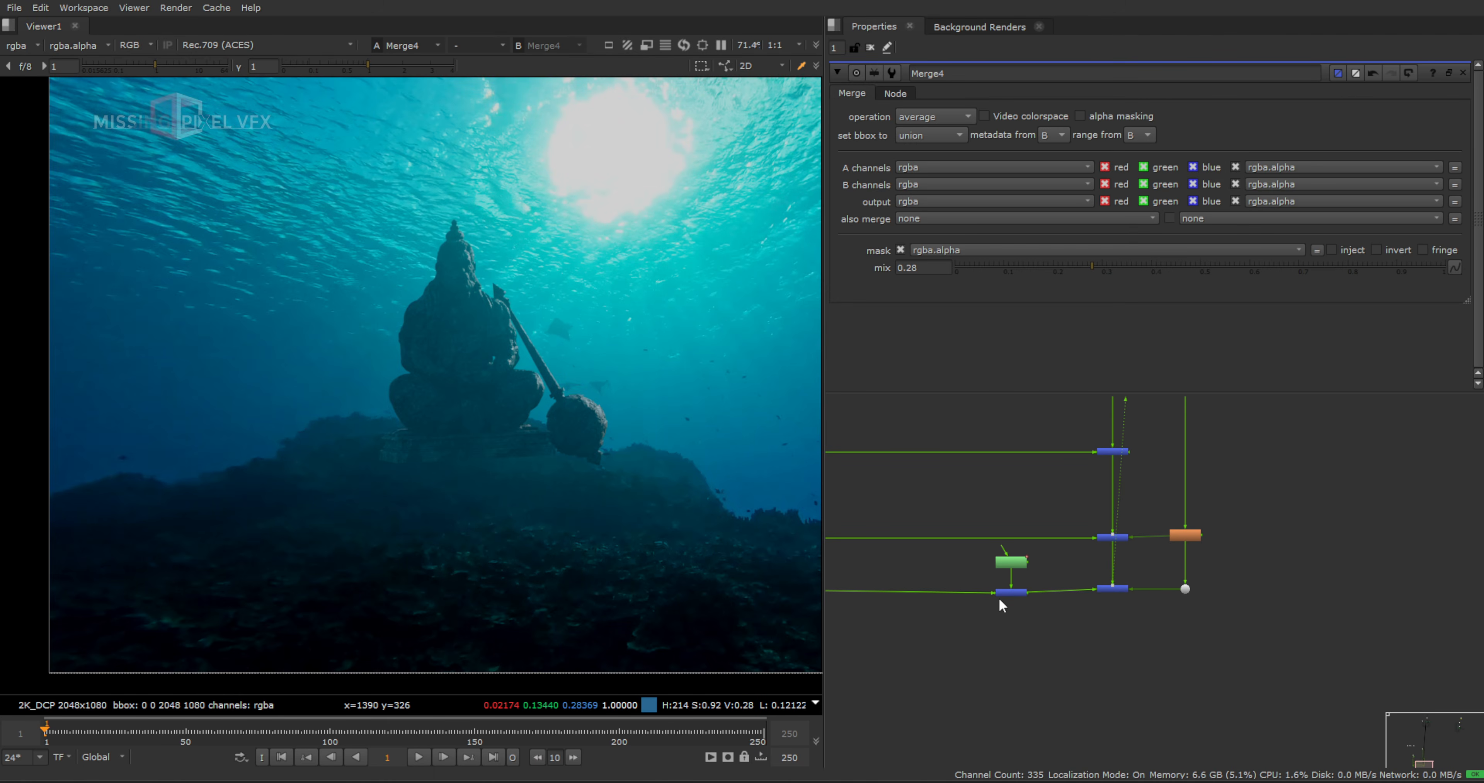
{"action": "left_click", "coordinate": [1010, 592]}
{"action": "middle_click_drag", "start_coordinate": [1017, 581], "coordinate": [1096, 588]}
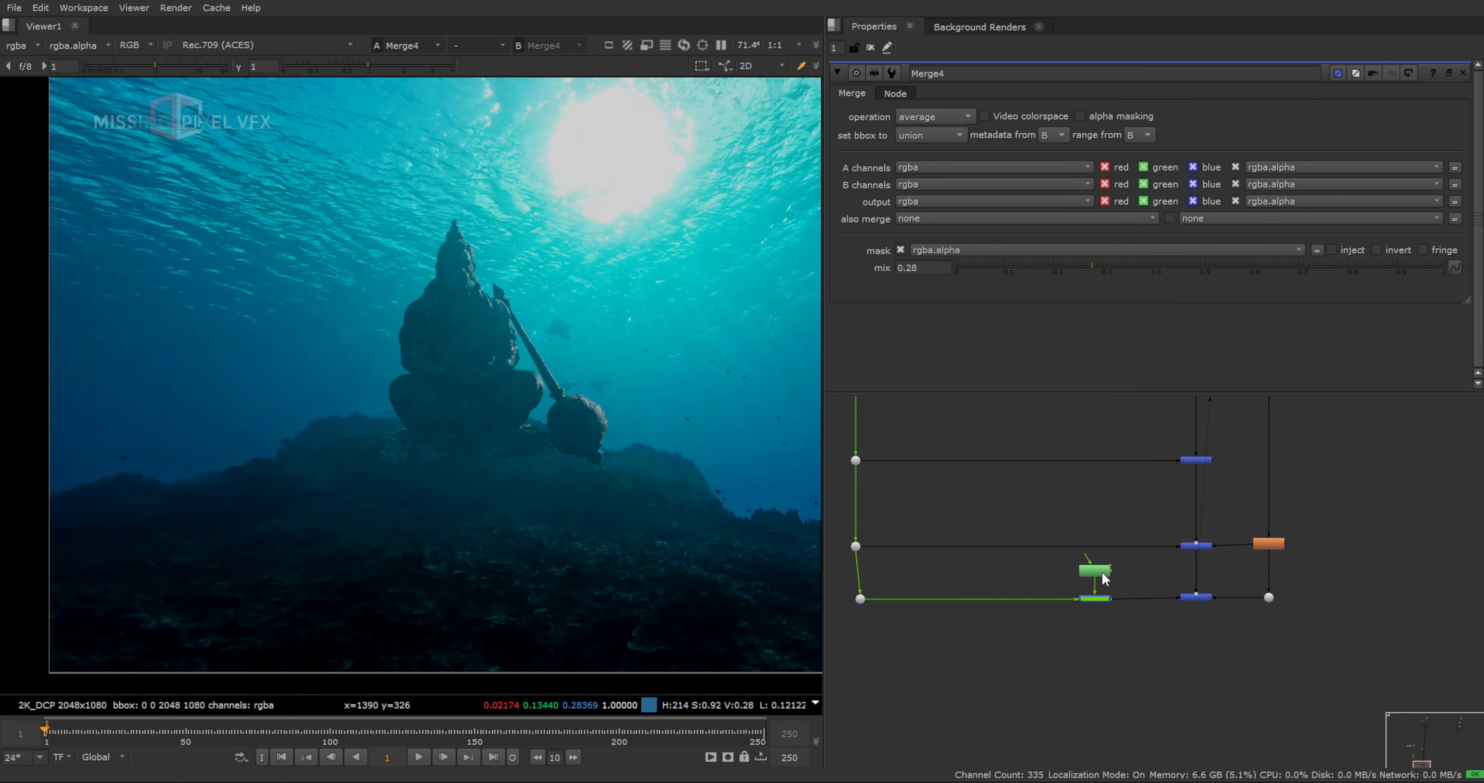
{"action": "double_click", "coordinate": [1099, 572]}
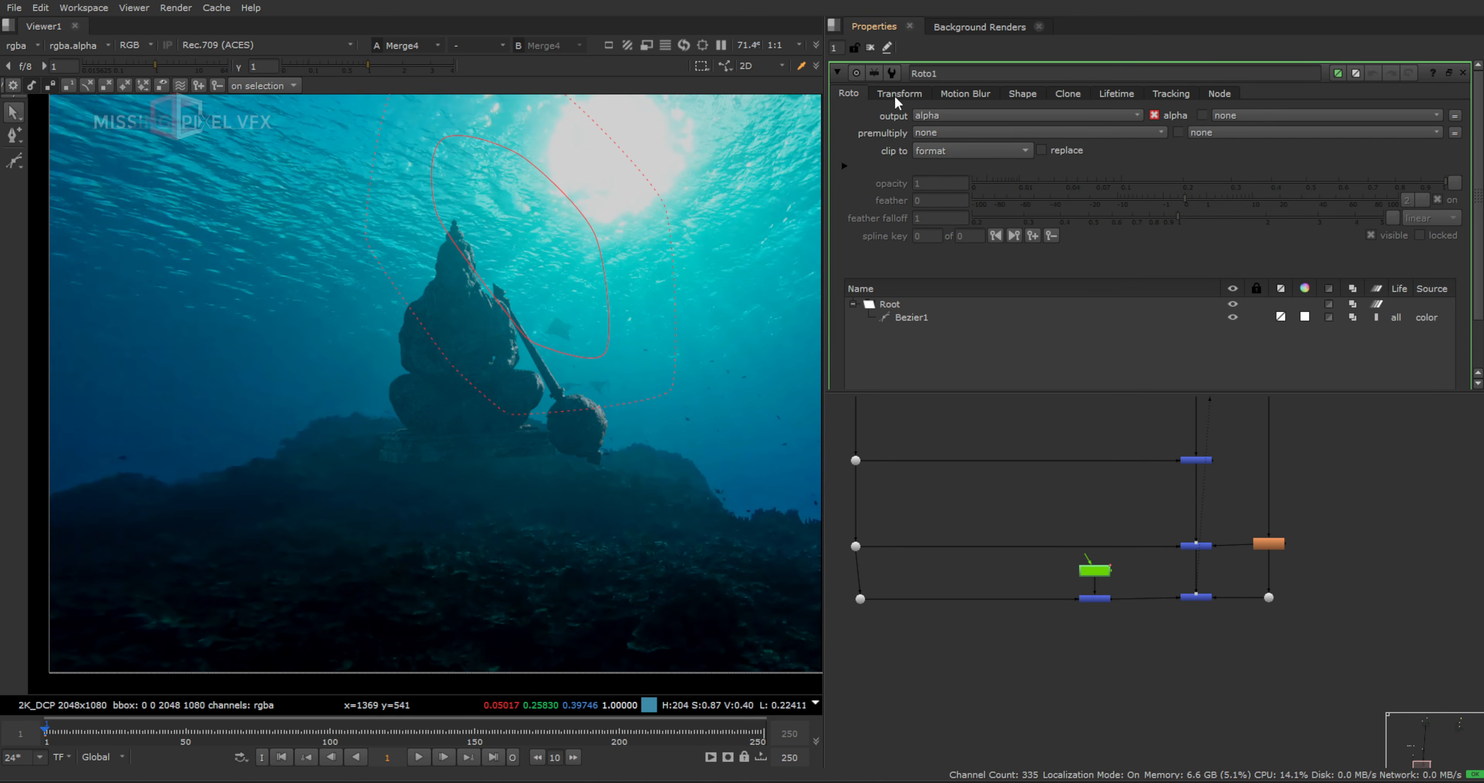
{"action": "left_click", "coordinate": [872, 49]}
Examine where the statue's stone base meets the reef in the Merge4 composite
{"action": "scroll", "coordinate": [1159, 525], "scroll_direction": "down", "scroll_amount": 3}
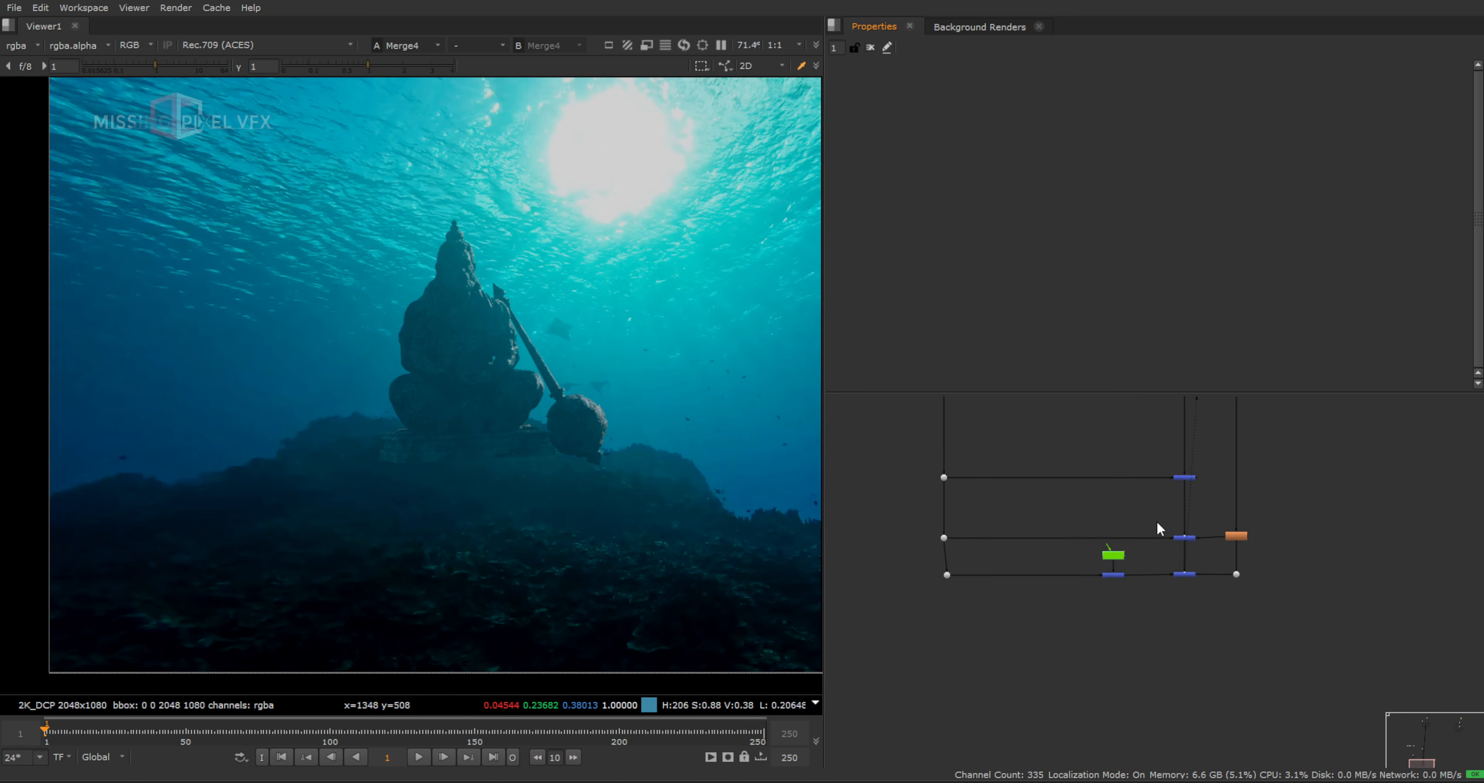
{"action": "scroll", "coordinate": [383, 450], "scroll_direction": "up", "scroll_amount": 3}
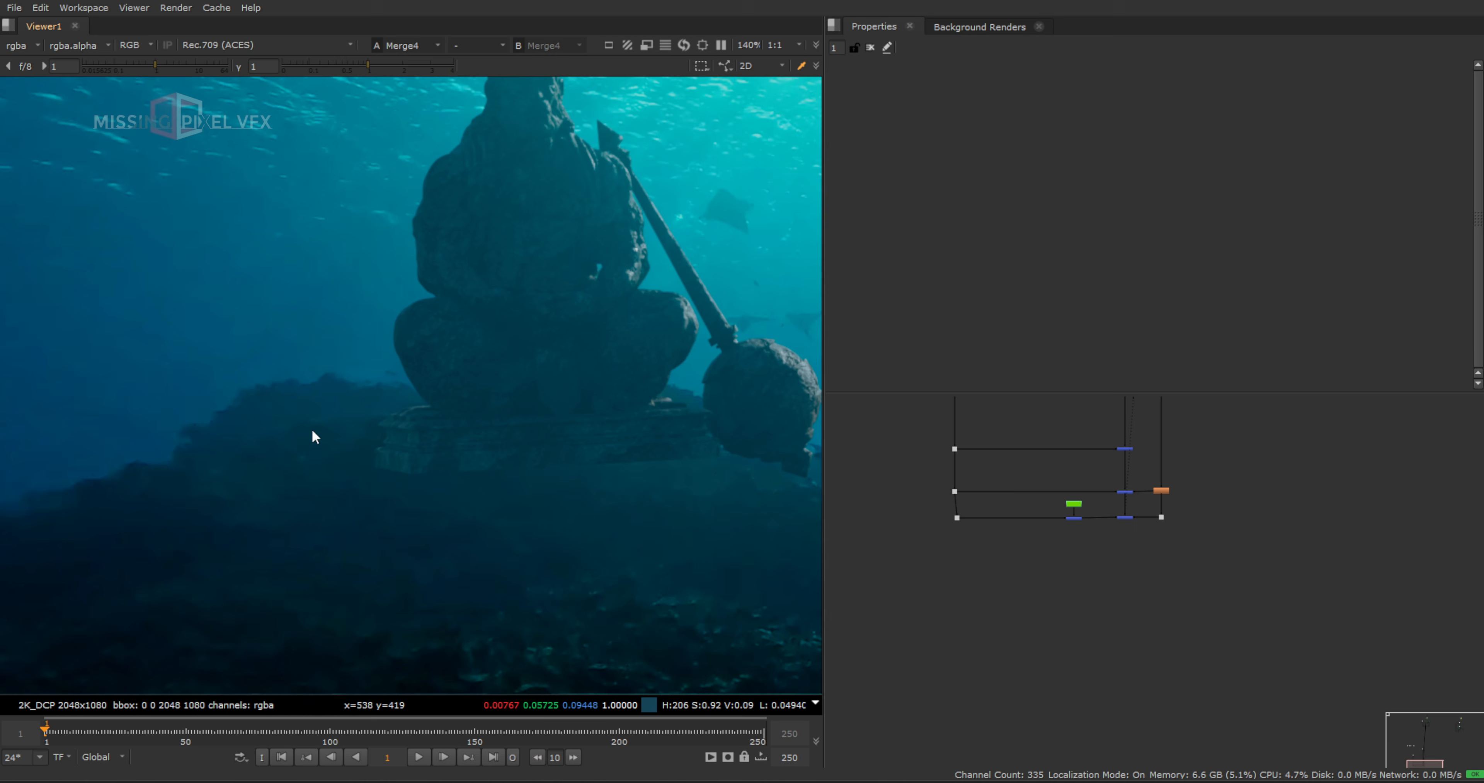
{"action": "left_click_drag", "start_coordinate": [310, 428], "coordinate": [448, 447]}
{"action": "left_click_drag", "start_coordinate": [351, 415], "coordinate": [466, 485]}
Add a Merge node at the end of the main branch, below Merge4
{"action": "middle_click_drag", "start_coordinate": [1161, 518], "coordinate": [1082, 611]}
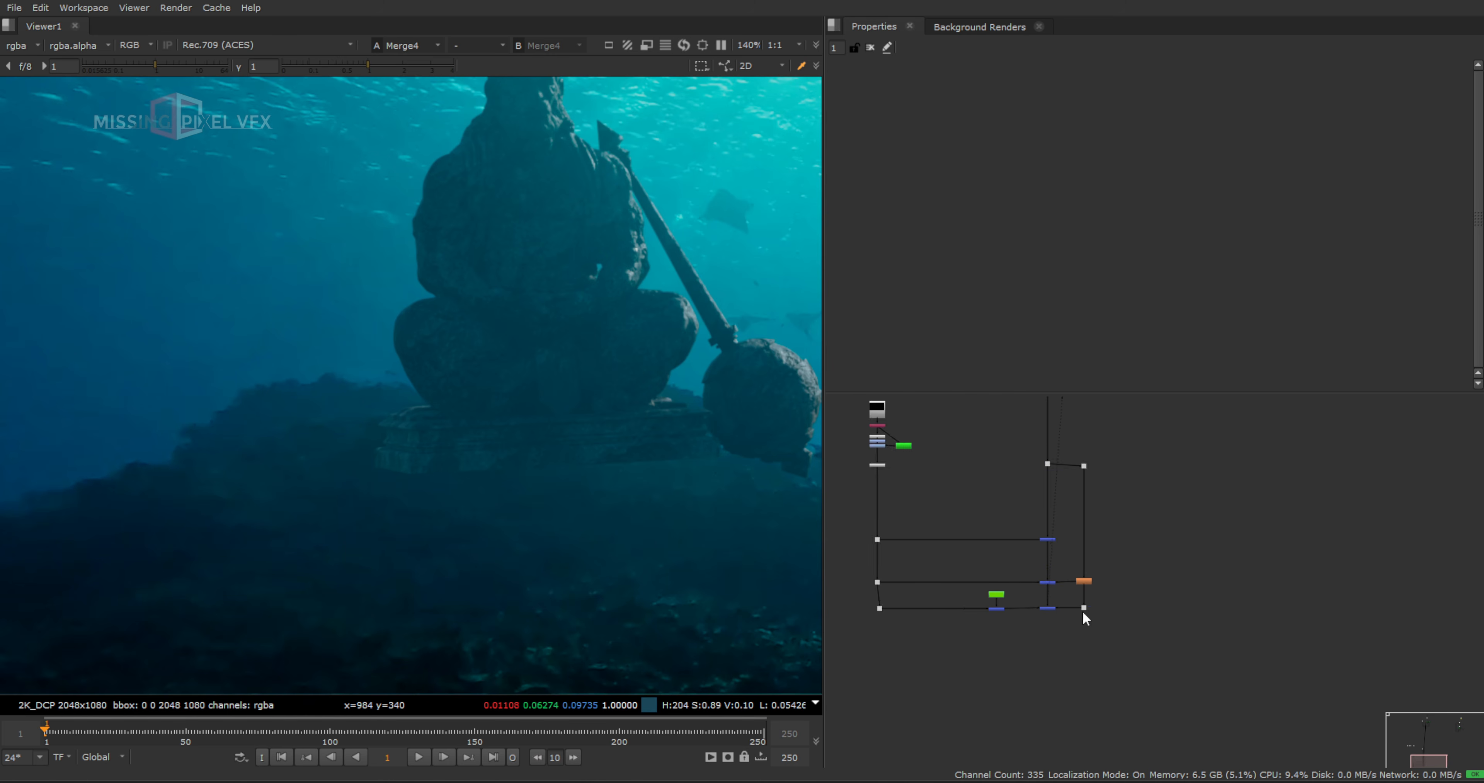
{"action": "scroll", "coordinate": [1059, 613], "scroll_direction": "up", "scroll_amount": 3}
{"action": "left_click", "coordinate": [1149, 663]}
{"action": "key", "text": "m"}
{"action": "left_click_drag", "start_coordinate": [1149, 663], "coordinate": [1048, 602]}
{"action": "left_click_drag", "start_coordinate": [1061, 672], "coordinate": [1054, 685]}
Route the clean background plate from Dot7 into Merge6's A input through two new Dots
{"action": "left_click", "coordinate": [1180, 666]}
{"action": "key", "text": "period"}
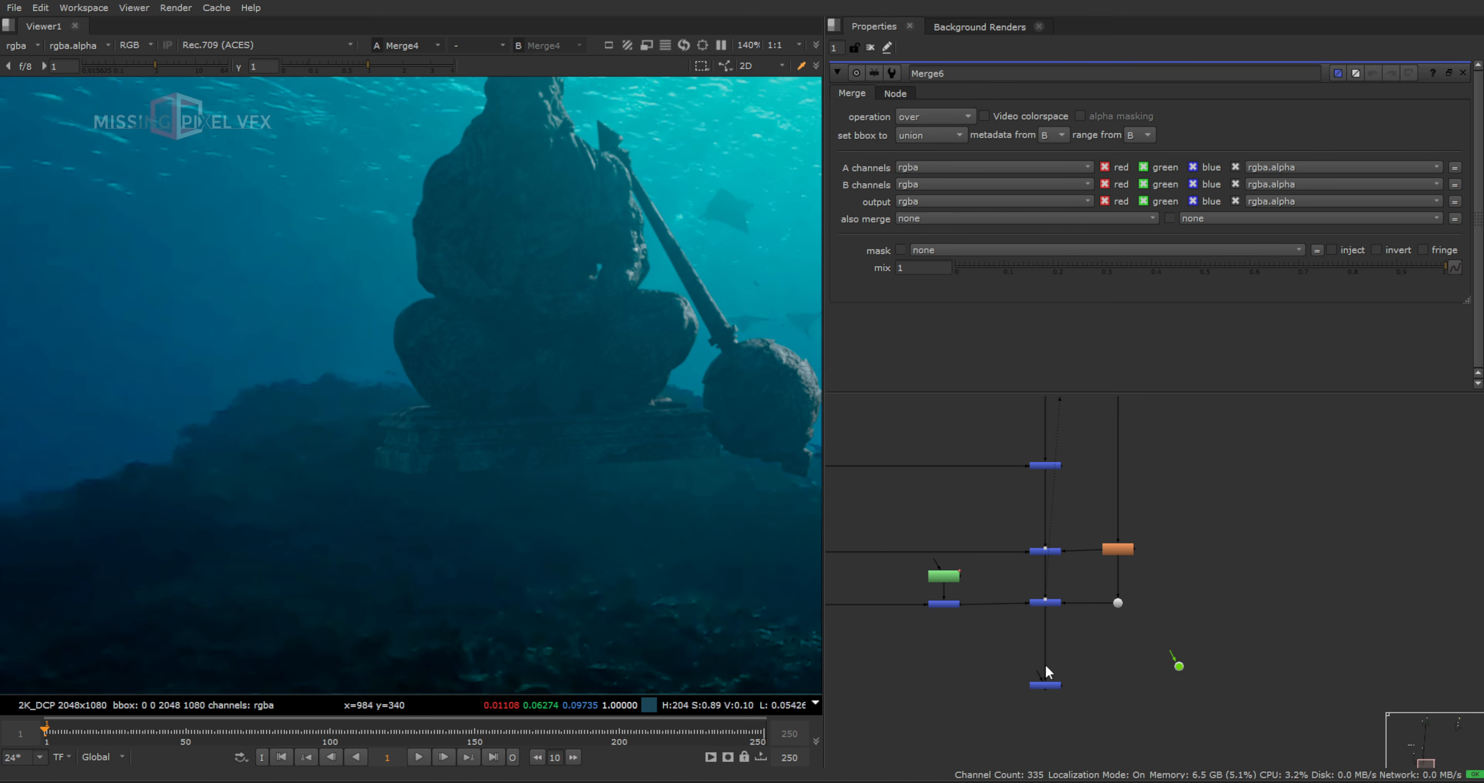
{"action": "left_click_drag", "start_coordinate": [1173, 670], "coordinate": [1179, 666]}
{"action": "left_click_drag", "start_coordinate": [1179, 667], "coordinate": [1188, 478]}
{"action": "middle_click_drag", "start_coordinate": [1188, 477], "coordinate": [1162, 684]}
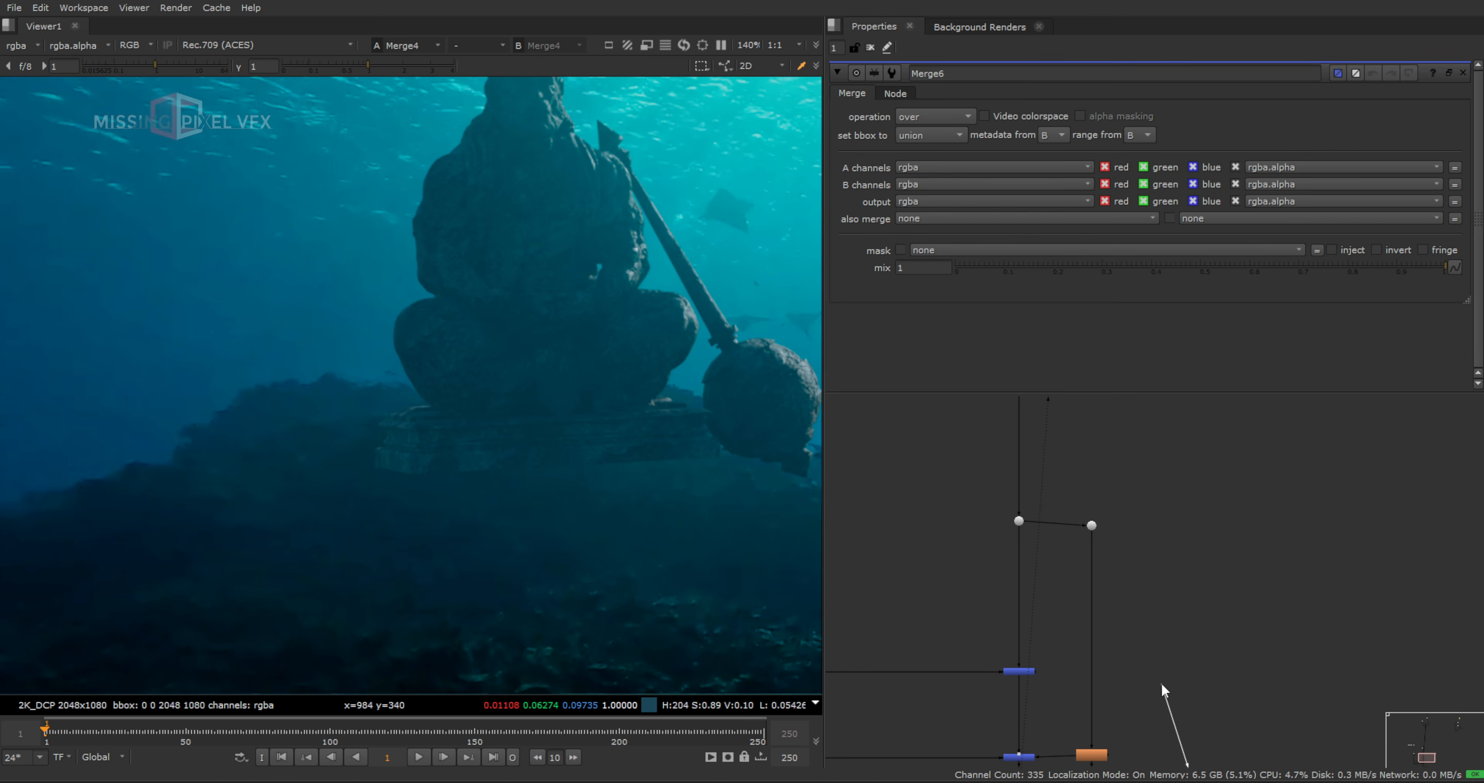
{"action": "left_click_drag", "start_coordinate": [1162, 684], "coordinate": [1094, 528]}
{"action": "scroll", "coordinate": [1094, 528], "scroll_direction": "down", "scroll_amount": 2}
{"action": "left_click_drag", "start_coordinate": [1138, 648], "coordinate": [1189, 527], "text": "ctrl"}
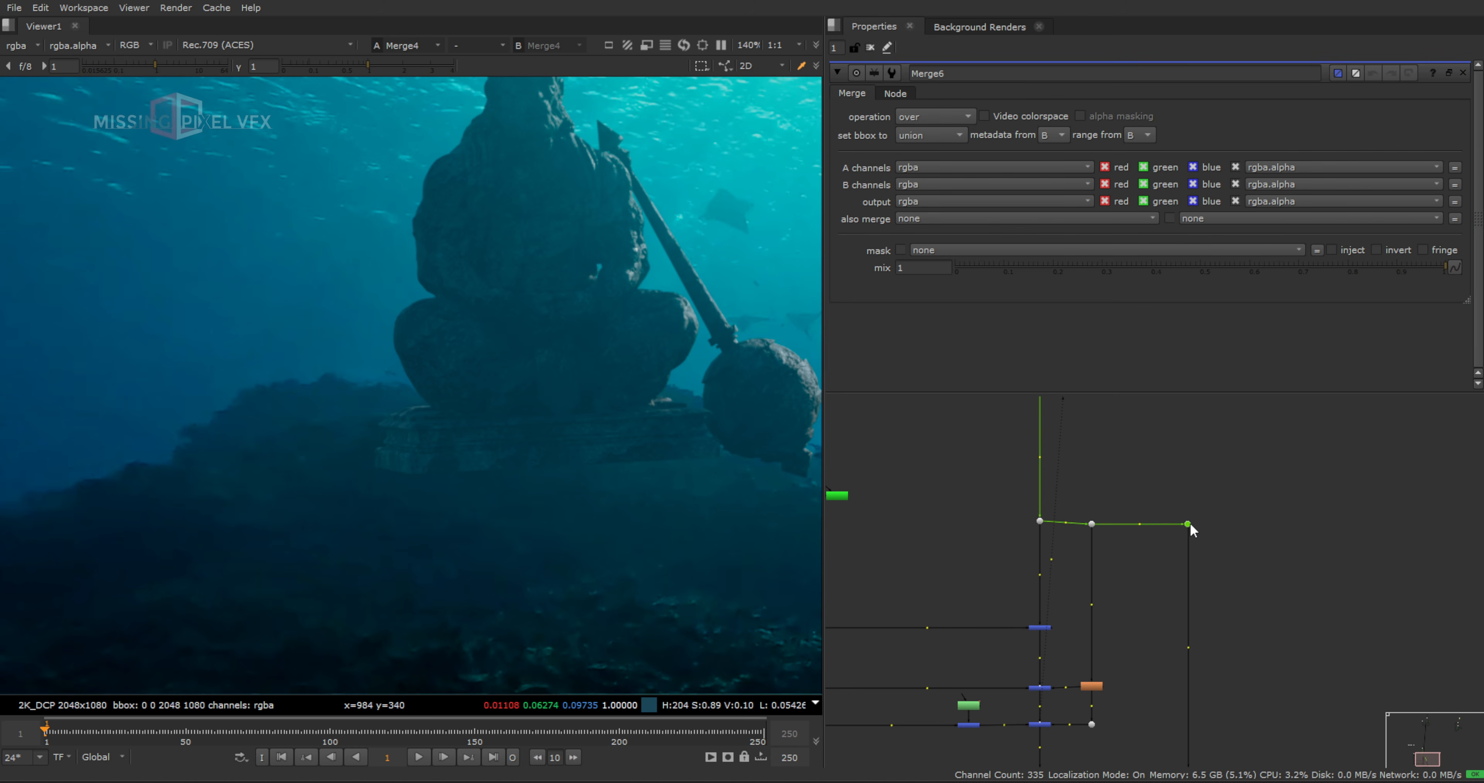
View Merge6 and inspect the background plate placed over the statue composite
{"action": "middle_click_drag", "start_coordinate": [1192, 568], "coordinate": [1191, 335]}
{"action": "scroll", "coordinate": [1080, 556], "scroll_direction": "up", "scroll_amount": 4}
{"action": "left_click", "coordinate": [1008, 545]}
{"action": "key", "text": "1"}
{"action": "scroll", "coordinate": [516, 319], "scroll_direction": "down", "scroll_amount": 3}
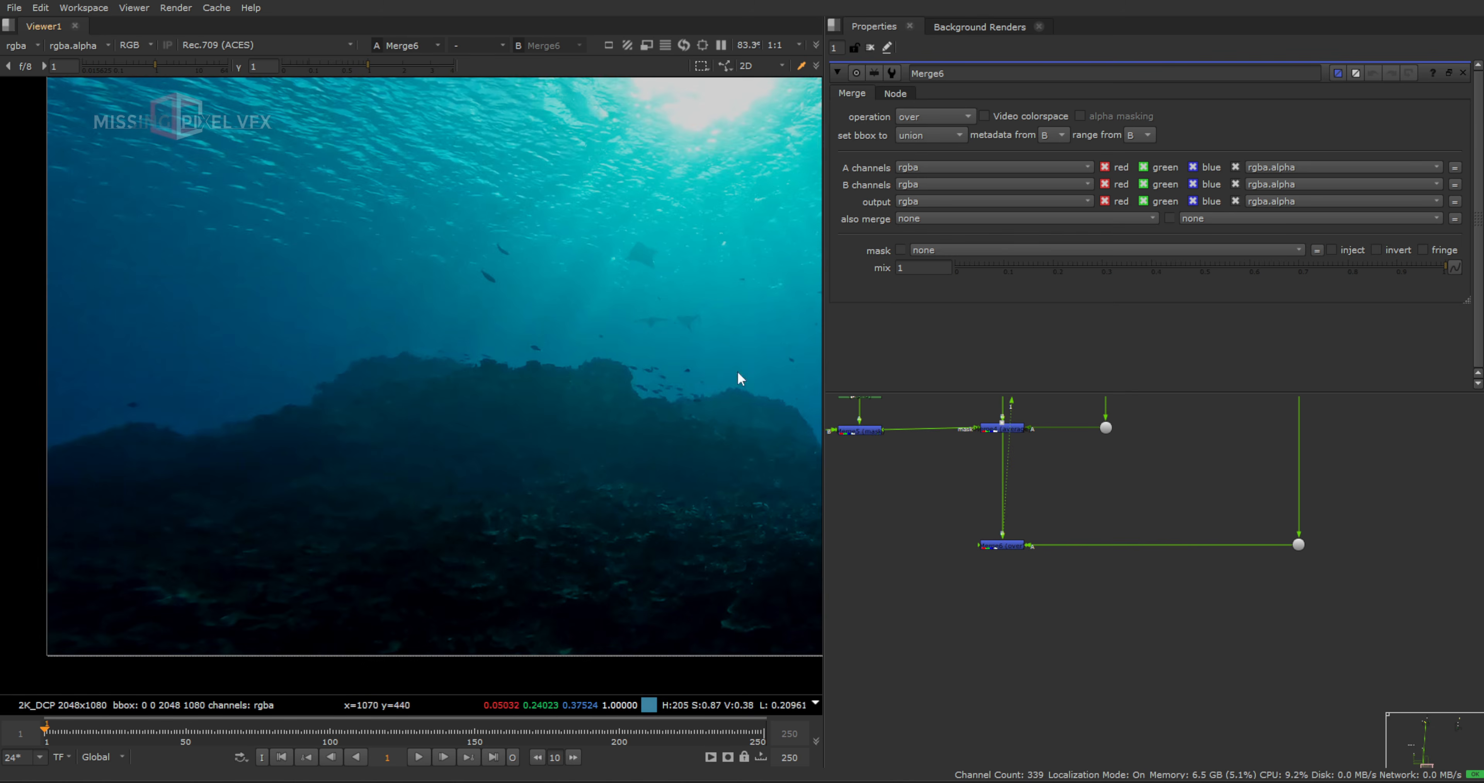
Insert a Merge node on the plate branch feeding Merge6 and set its operation to mask
{"action": "middle_click_drag", "start_coordinate": [1183, 514], "coordinate": [1131, 565]}
{"action": "key", "text": "m"}
{"action": "left_click_drag", "start_coordinate": [1158, 555], "coordinate": [1250, 547]}
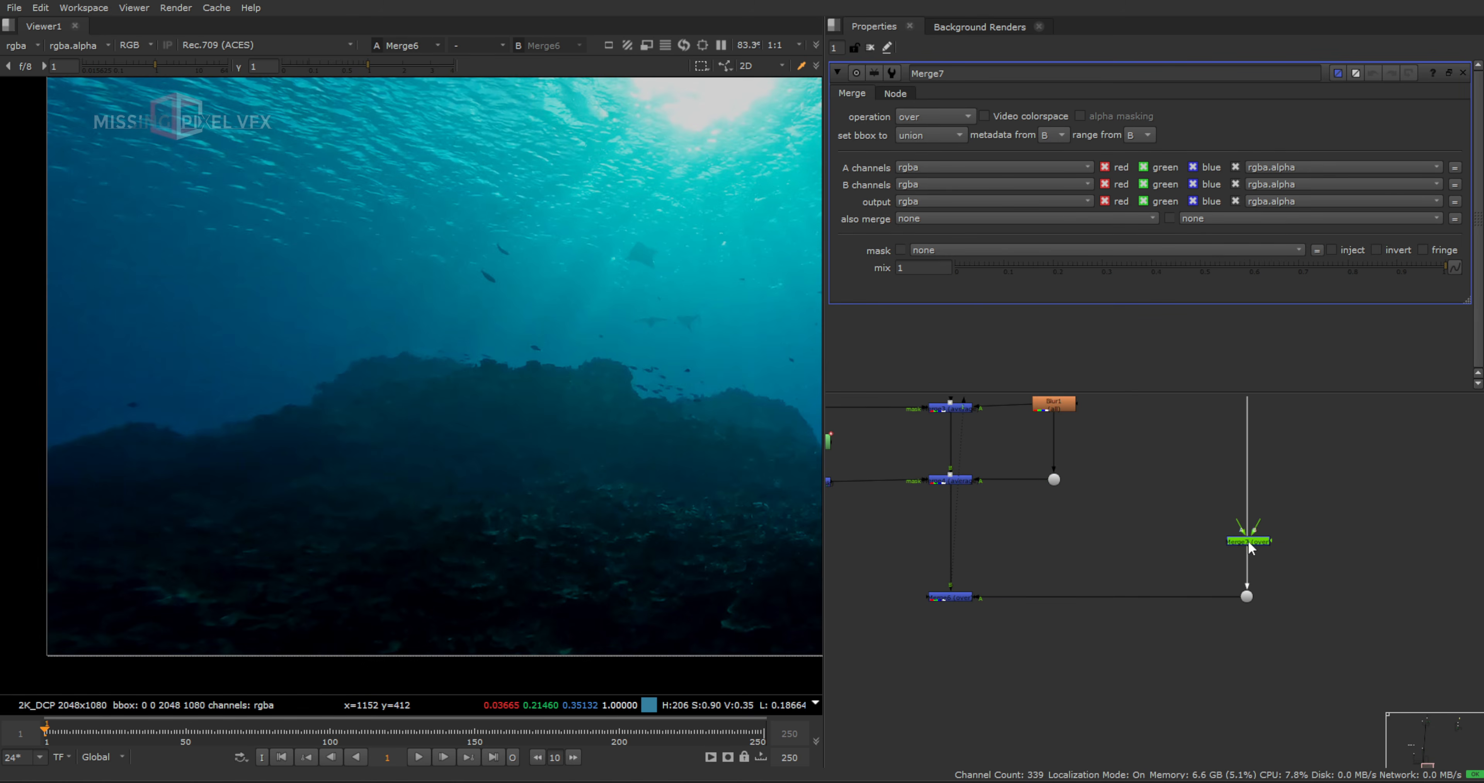
{"action": "left_click", "coordinate": [933, 116]}
{"action": "left_click", "coordinate": [947, 236]}
{"action": "left_click", "coordinate": [1319, 516]}
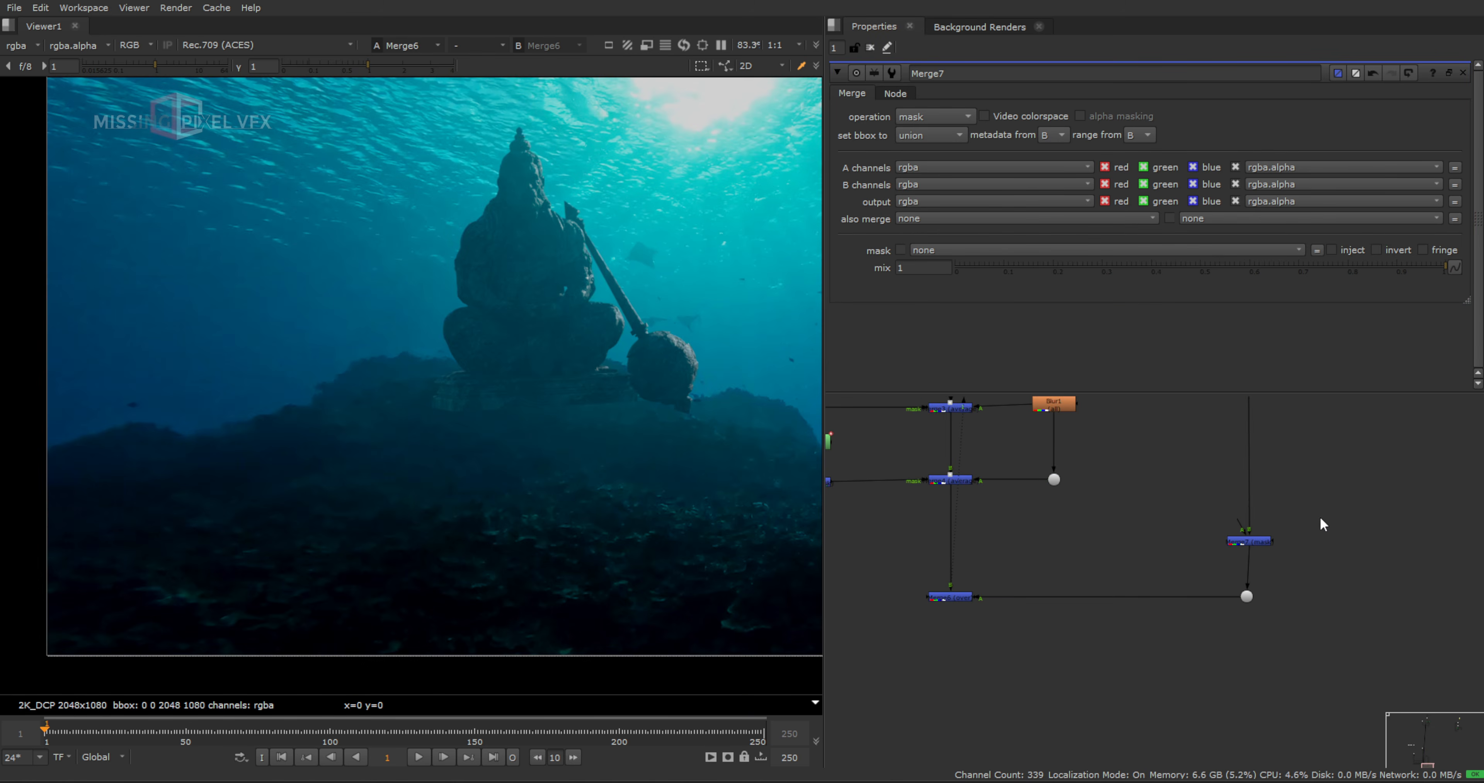
Add a Roto node and connect it to Merge7's A input on the plate branch
{"action": "key", "text": "o"}
{"action": "left_click_drag", "start_coordinate": [1239, 525], "coordinate": [1336, 529]}
{"action": "scroll", "coordinate": [1336, 530], "scroll_direction": "up", "scroll_amount": 3}
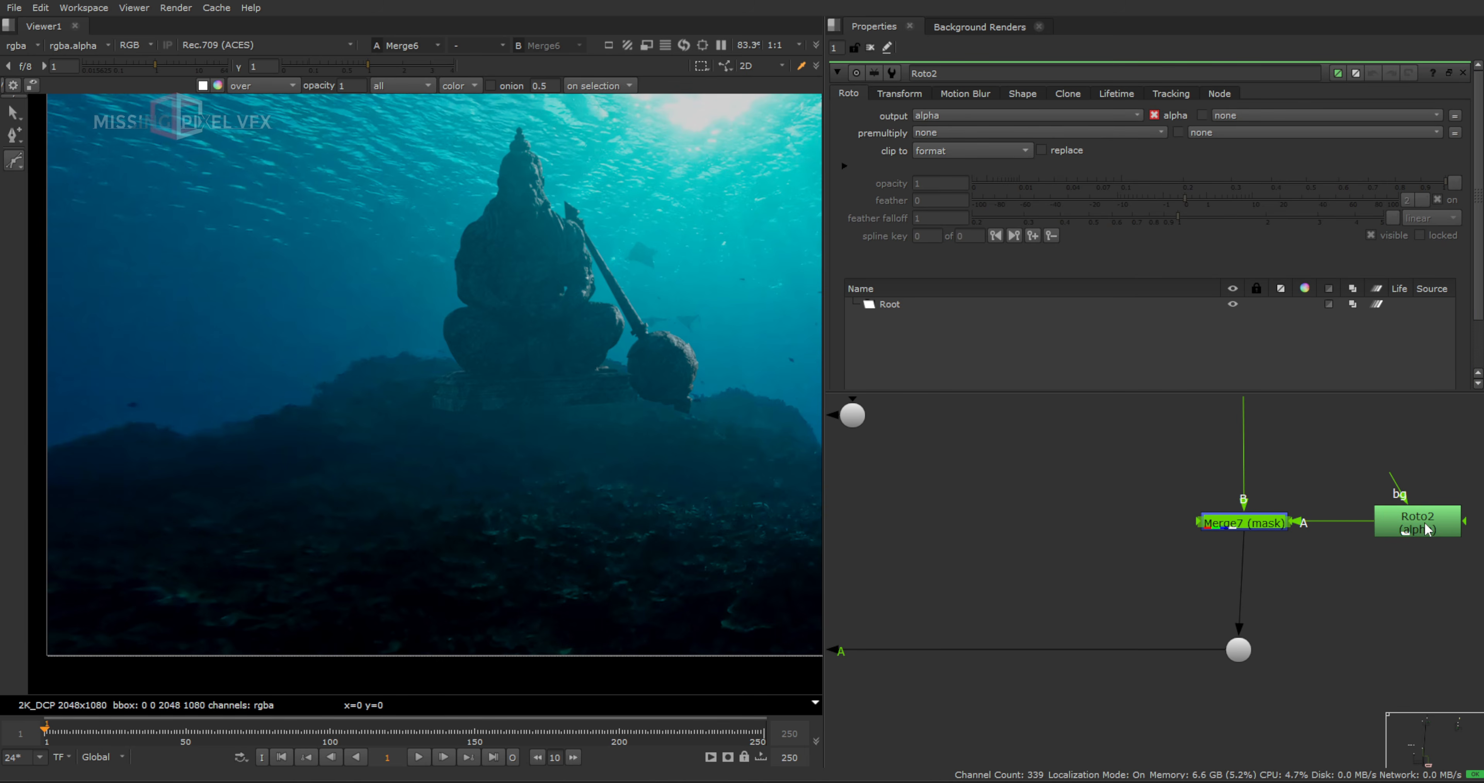
{"action": "scroll", "coordinate": [789, 391], "scroll_direction": "up", "scroll_amount": 3}
{"action": "scroll", "coordinate": [1209, 513], "scroll_direction": "down", "scroll_amount": 5}
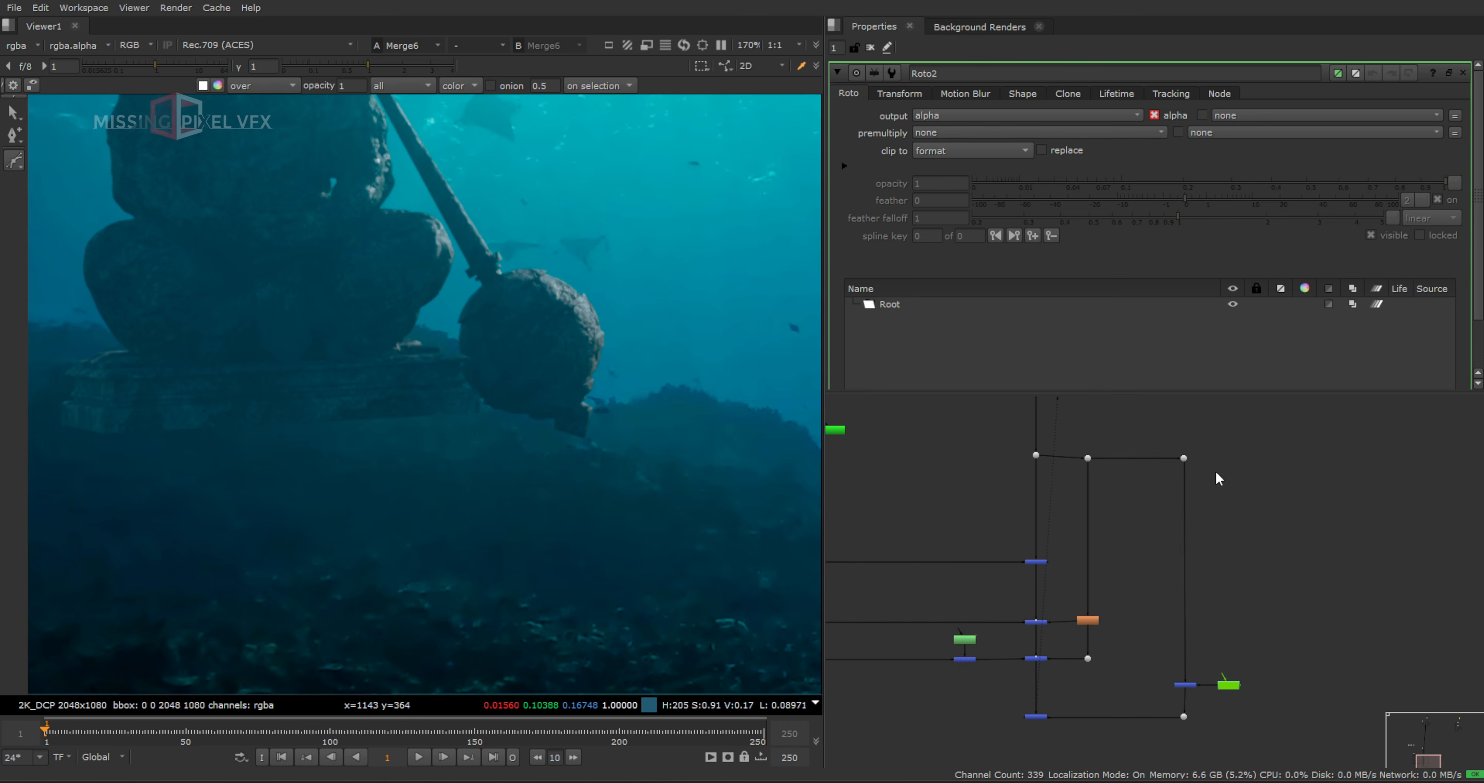
Using the clean plate as reference, draw a closed Bezier in Roto2 across the statue's base and around the reef slope below it
{"action": "left_click_drag", "start_coordinate": [1206, 437], "coordinate": [1161, 482]}
{"action": "key", "text": "1"}
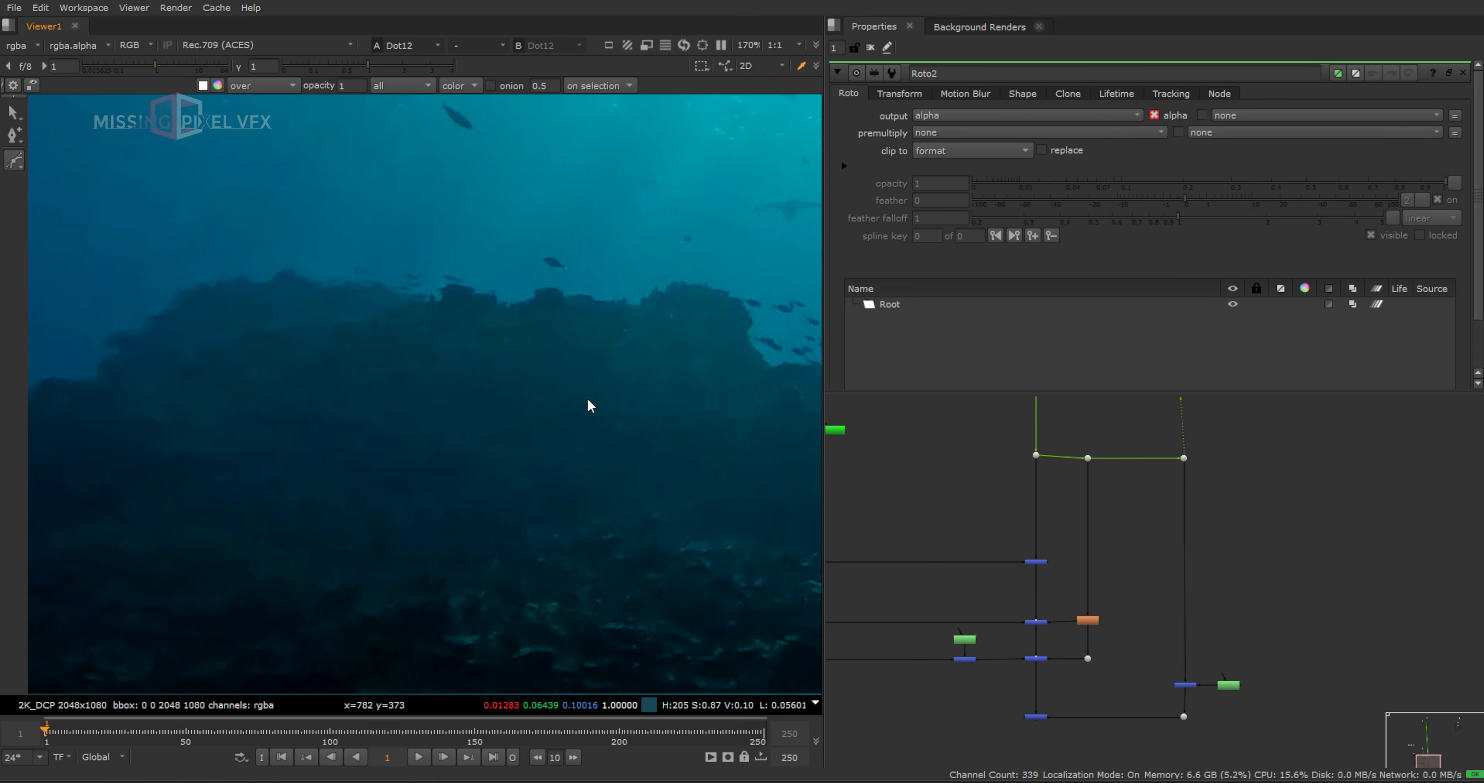
{"action": "left_click_drag", "start_coordinate": [1087, 685], "coordinate": [1020, 729]}
{"action": "key", "text": "1"}
{"action": "left_click", "coordinate": [301, 349]}
{"action": "left_click", "coordinate": [323, 327]}
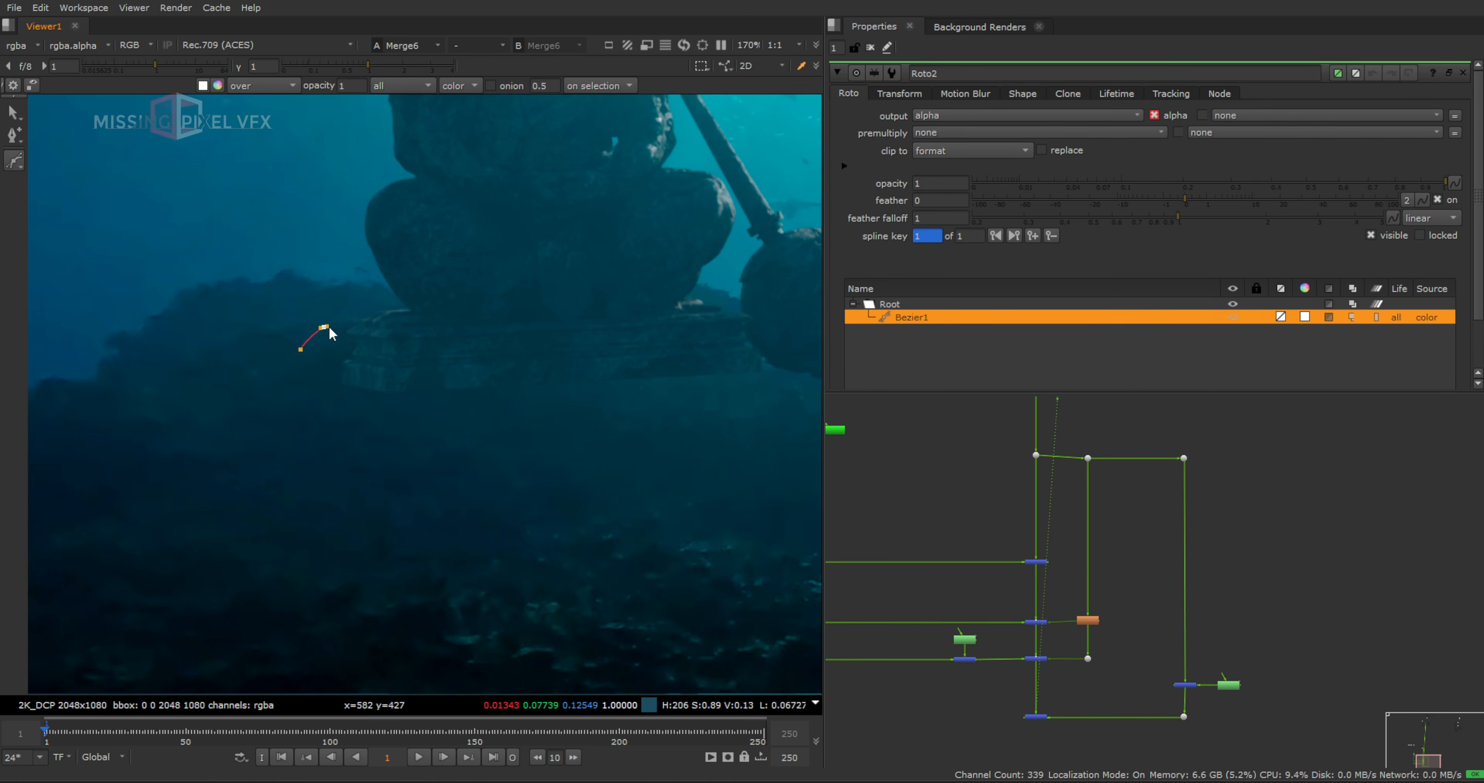
{"action": "left_click", "coordinate": [352, 325]}
{"action": "left_click", "coordinate": [371, 325]}
{"action": "left_click", "coordinate": [424, 325]}
{"action": "left_click", "coordinate": [454, 317]}
{"action": "left_click", "coordinate": [476, 330]}
{"action": "left_click", "coordinate": [497, 331]}
{"action": "left_click", "coordinate": [592, 347]}
{"action": "left_click", "coordinate": [643, 340]}
{"action": "left_click", "coordinate": [702, 342]}
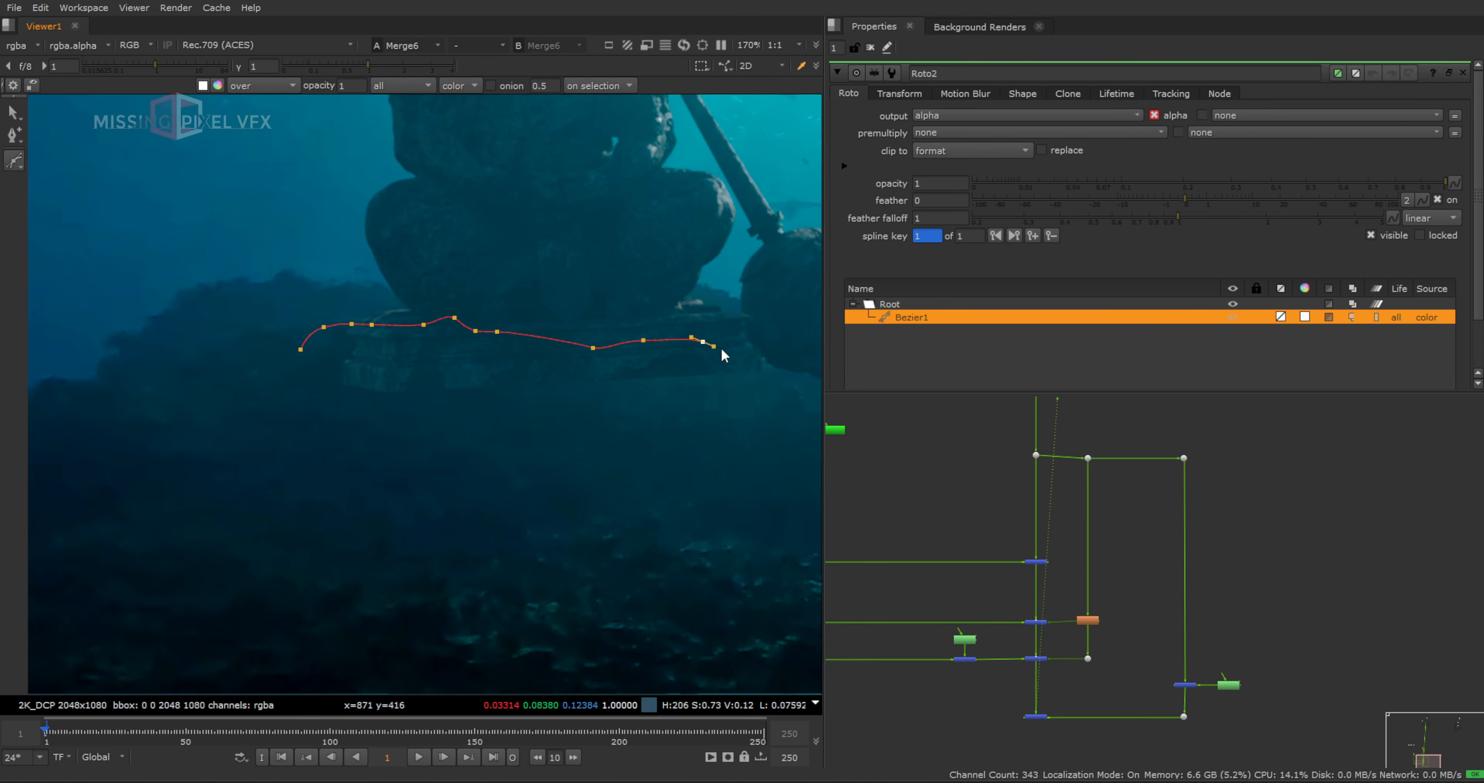
{"action": "left_click", "coordinate": [773, 363]}
{"action": "left_click", "coordinate": [750, 494]}
{"action": "left_click", "coordinate": [353, 544]}
{"action": "left_click", "coordinate": [257, 464]}
{"action": "left_click_drag", "start_coordinate": [258, 382], "coordinate": [270, 366]}
{"action": "left_click", "coordinate": [301, 348]}
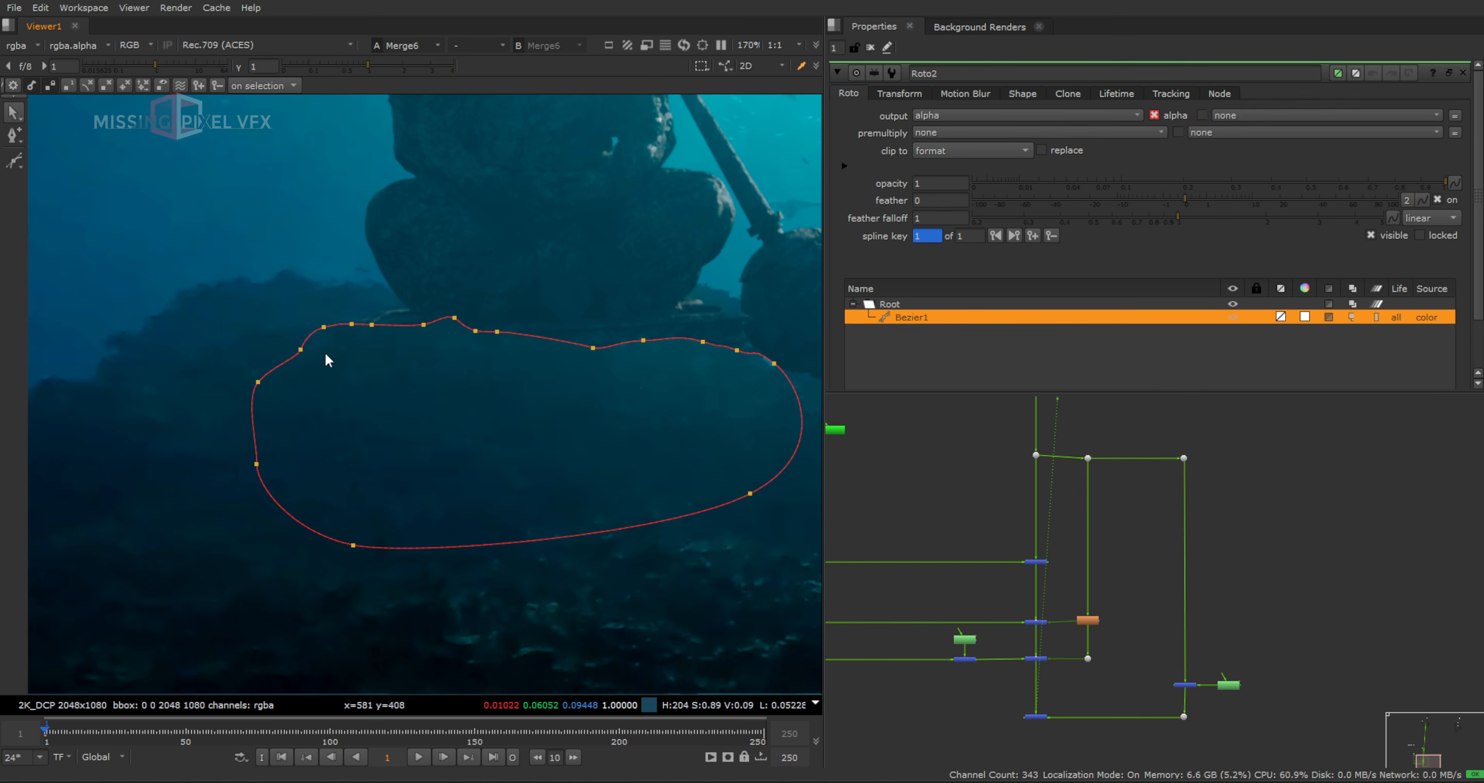
{"action": "left_click", "coordinate": [870, 47]}
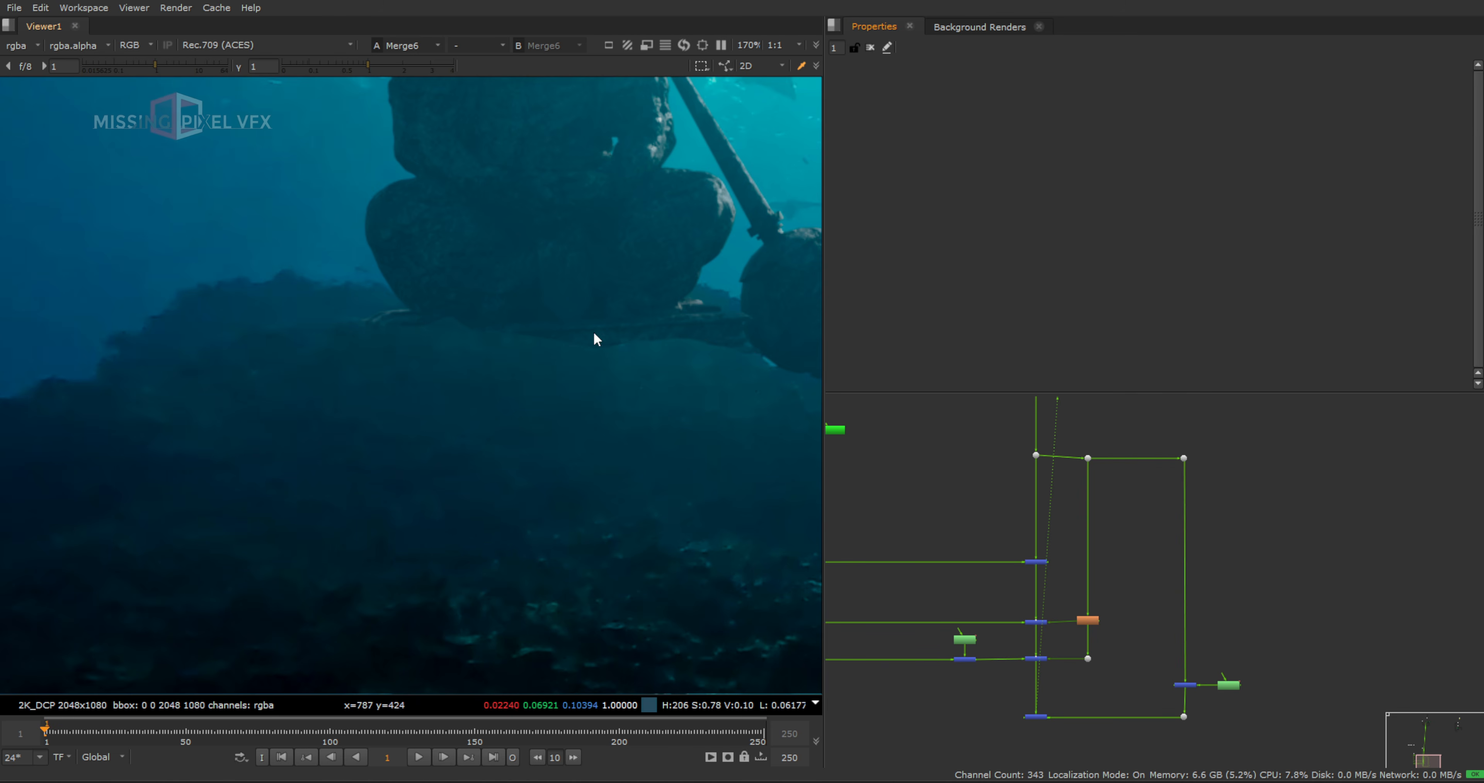
Add a Blur node after Roto2 and increase its size to soften the reef mask's edge
{"action": "left_click", "coordinate": [1230, 685]}
{"action": "key", "text": "b"}
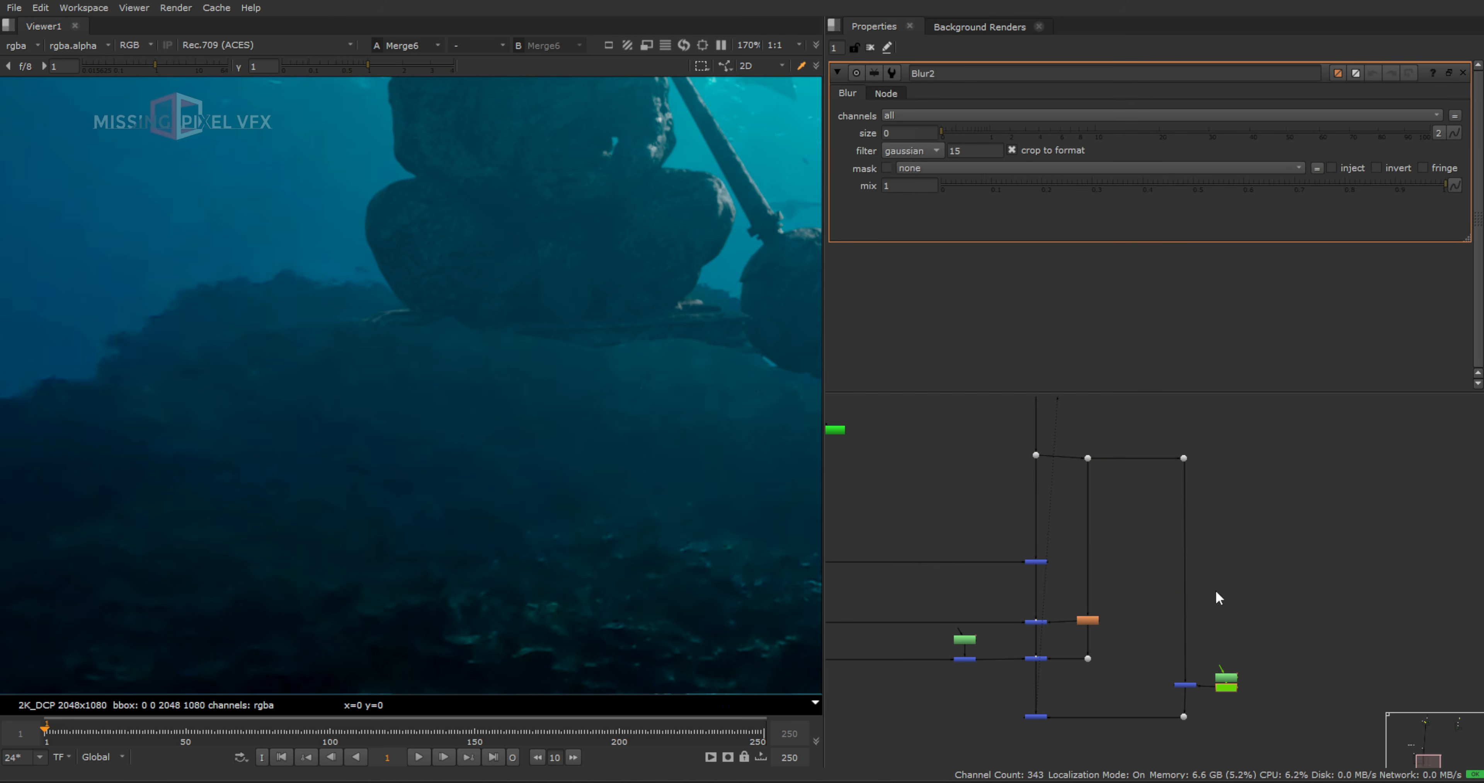
{"action": "left_click", "coordinate": [906, 131]}
{"action": "scroll", "coordinate": [348, 370], "scroll_direction": "down", "scroll_amount": 5}
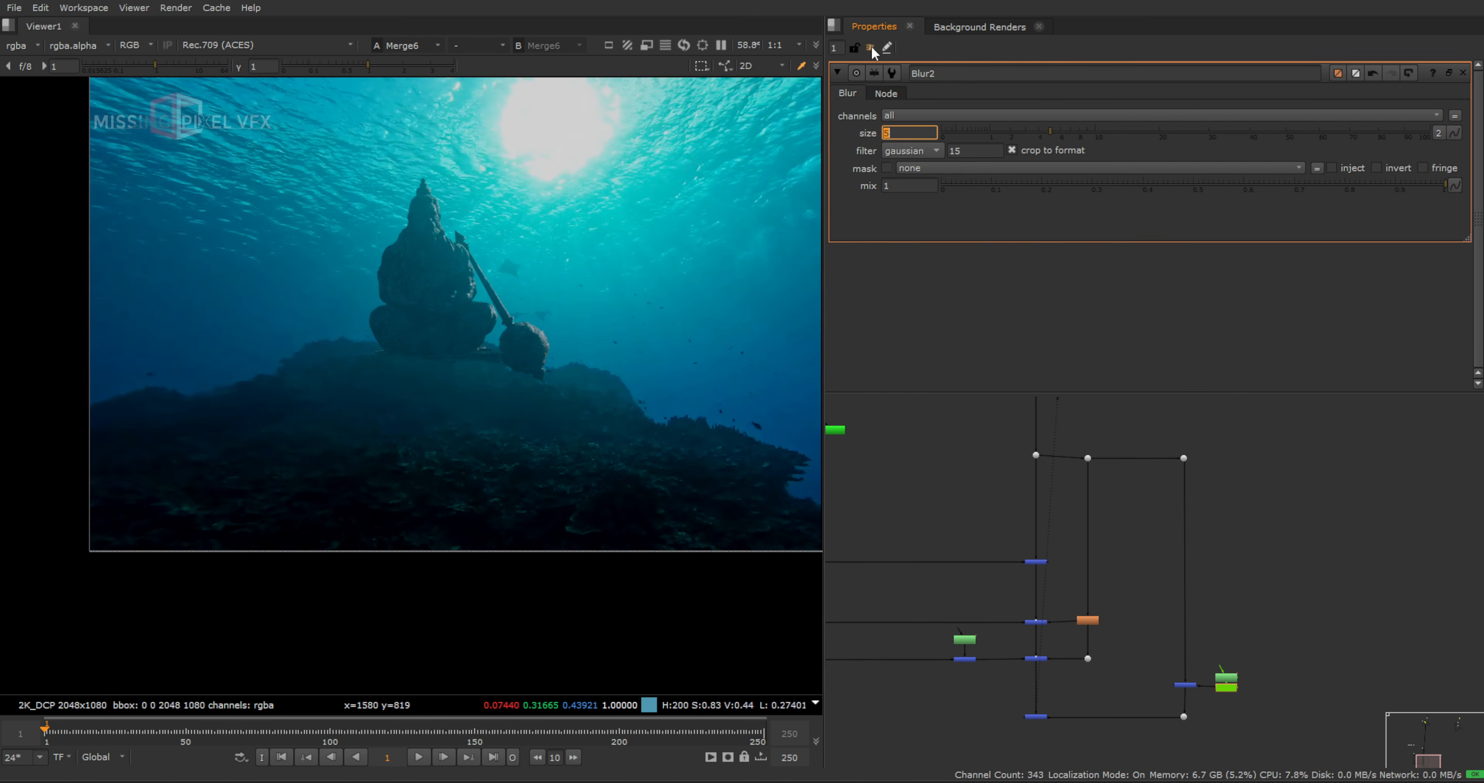
{"action": "left_click", "coordinate": [871, 49]}
{"action": "scroll", "coordinate": [469, 346], "scroll_direction": "up", "scroll_amount": 5}
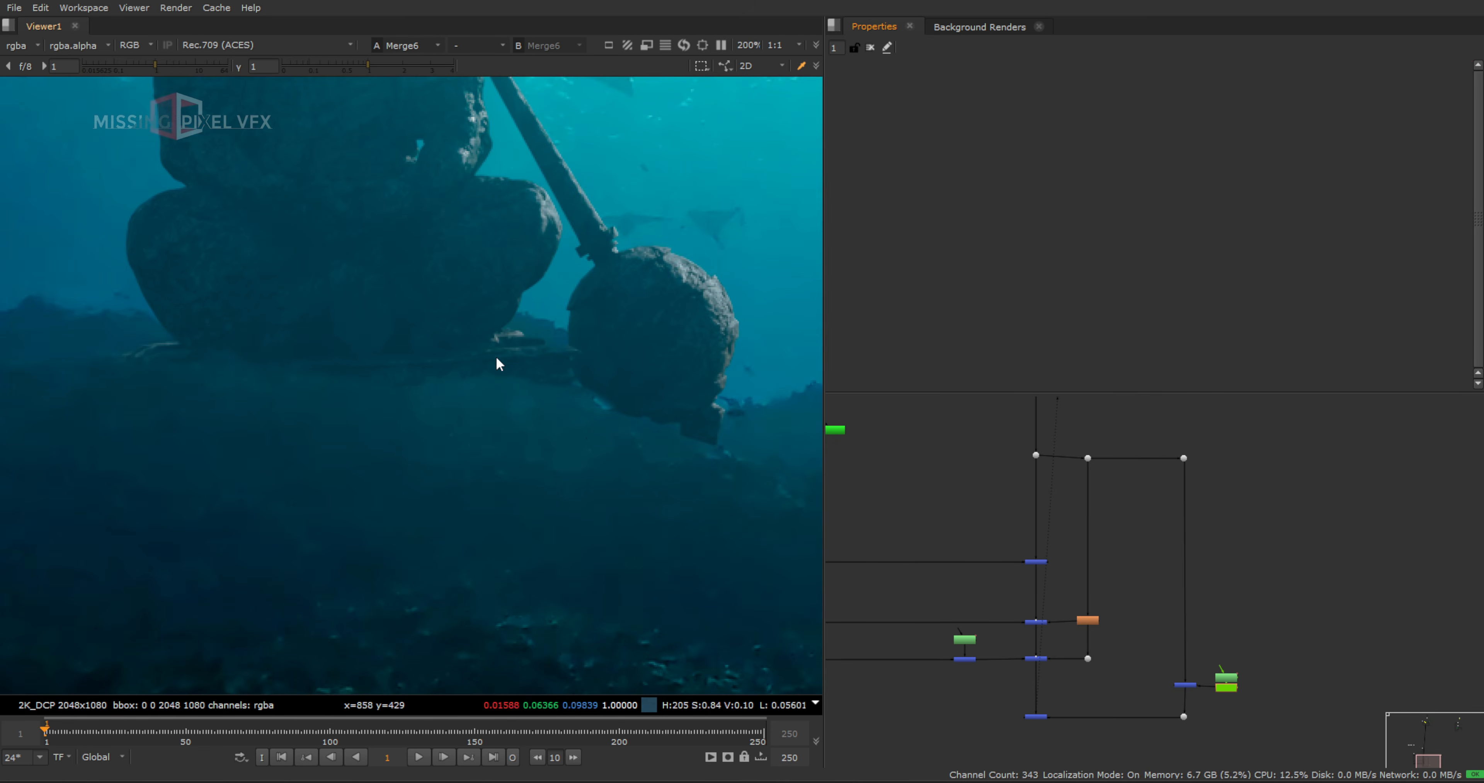
{"action": "scroll", "coordinate": [1026, 583], "scroll_direction": "down", "scroll_amount": 3}
{"action": "scroll", "coordinate": [1027, 619], "scroll_direction": "up", "scroll_amount": 4}
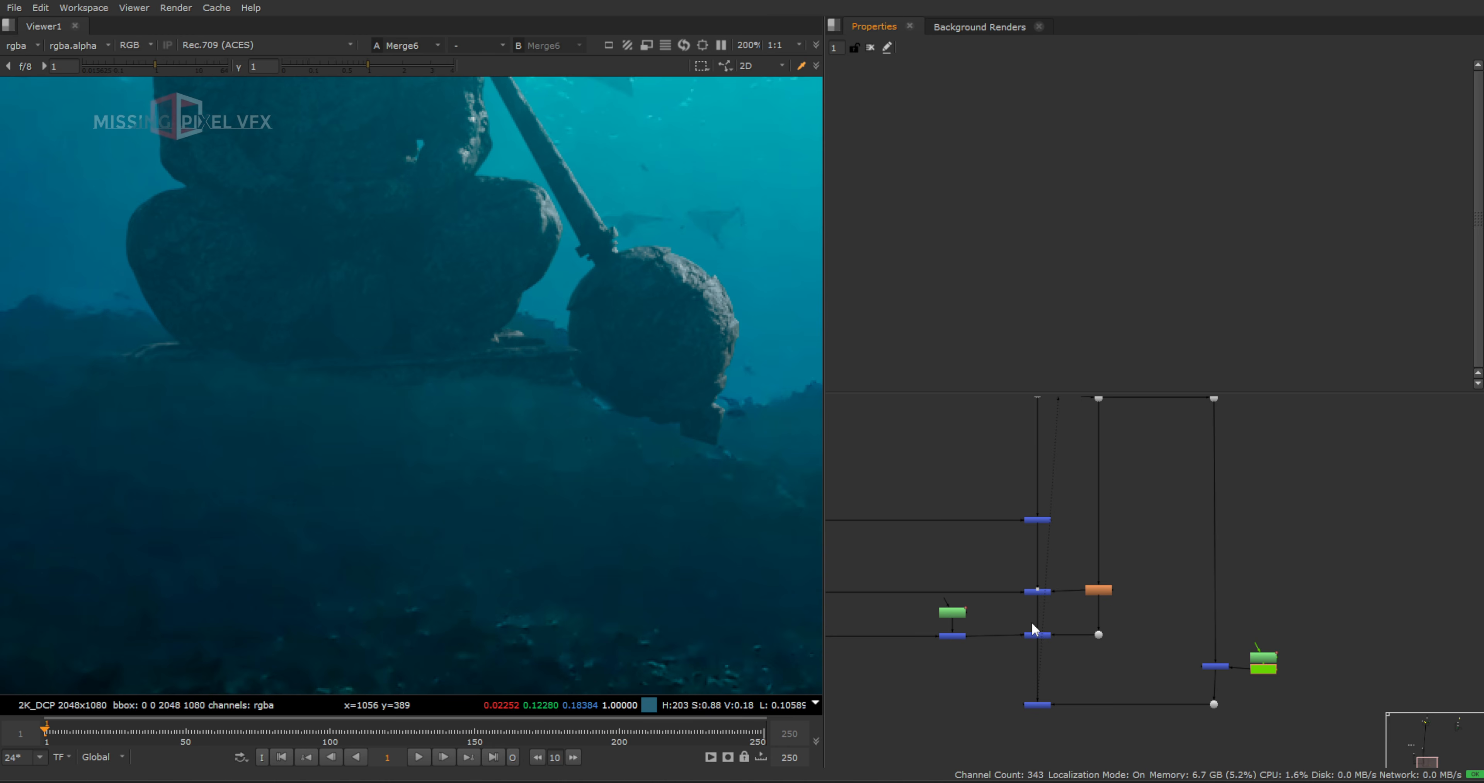
Duplicate Grade2 and insert the copy between Grade3 and Premult2 on the statue branch
{"action": "middle_click_drag", "start_coordinate": [1031, 623], "coordinate": [1156, 698]}
{"action": "middle_click_drag", "start_coordinate": [888, 501], "coordinate": [957, 593]}
{"action": "scroll", "coordinate": [926, 519], "scroll_direction": "up", "scroll_amount": 4}
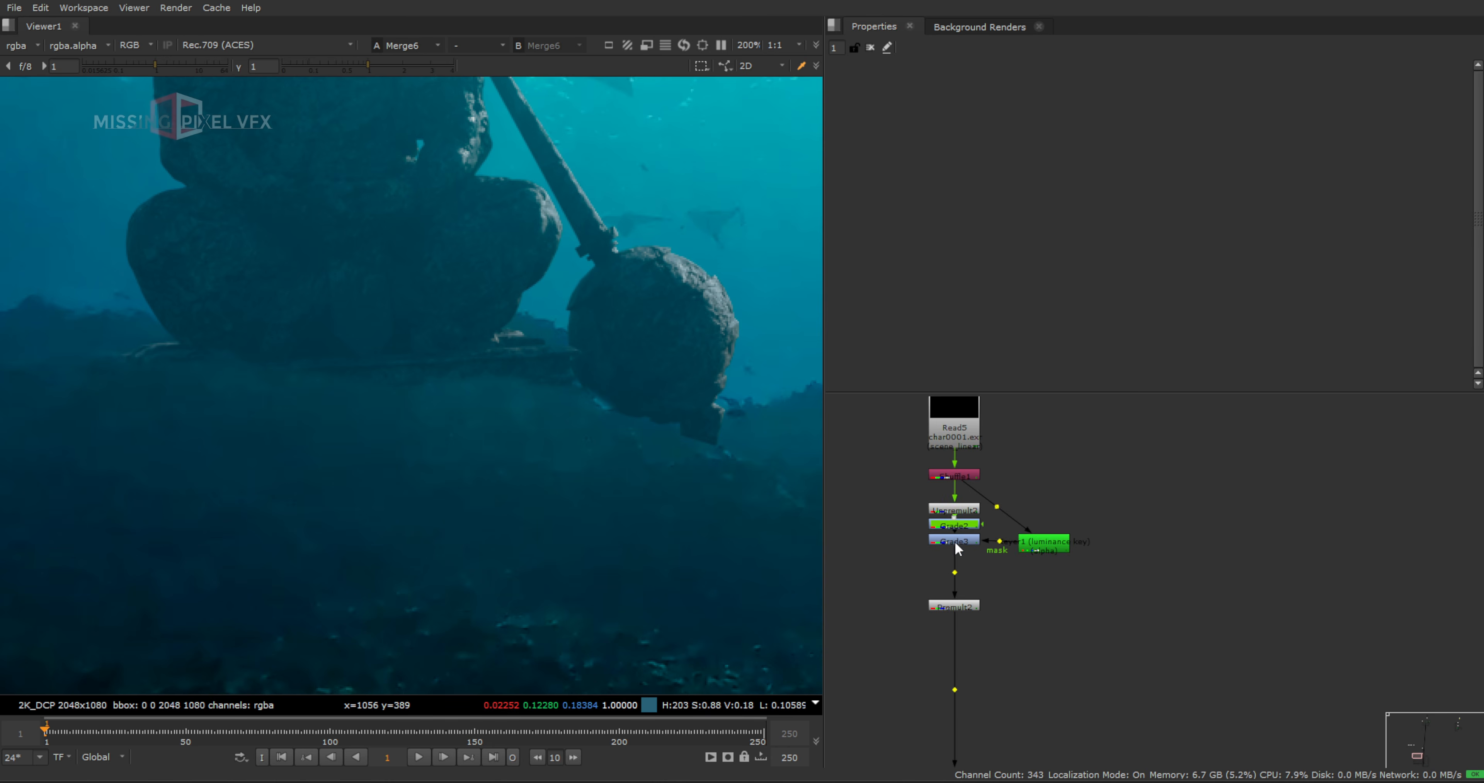
{"action": "scroll", "coordinate": [956, 542], "scroll_direction": "up", "scroll_amount": 3}
{"action": "key", "text": "ctrl+c"}
{"action": "left_click", "coordinate": [921, 574]}
{"action": "key", "text": "ctrl+v"}
{"action": "left_click_drag", "start_coordinate": [925, 577], "coordinate": [951, 605]}
{"action": "double_click", "coordinate": [960, 601]}
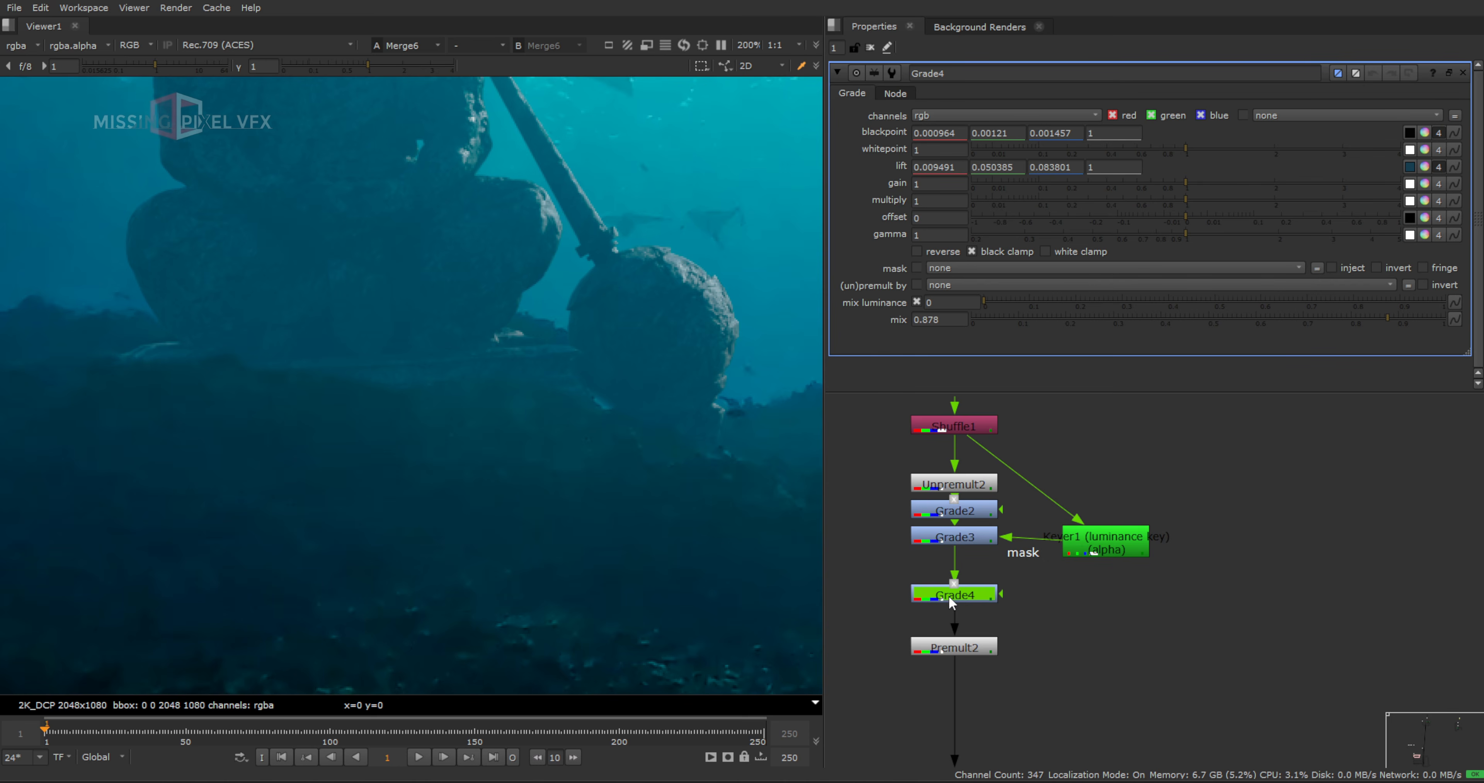
Set Grade4's green lift to 0.058385 and lower its blue lift
{"action": "left_click", "coordinate": [987, 170]}
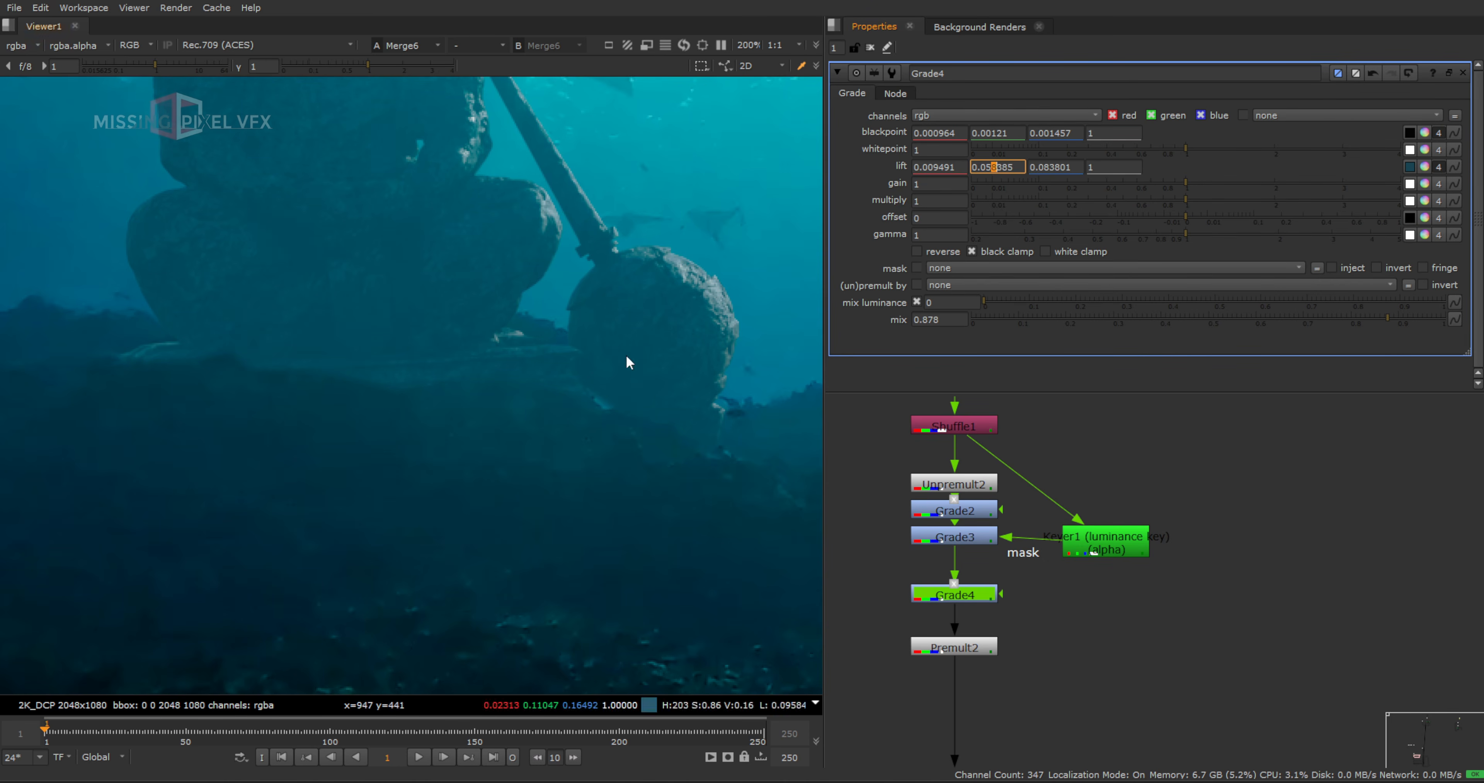
{"action": "left_click", "coordinate": [1050, 167]}
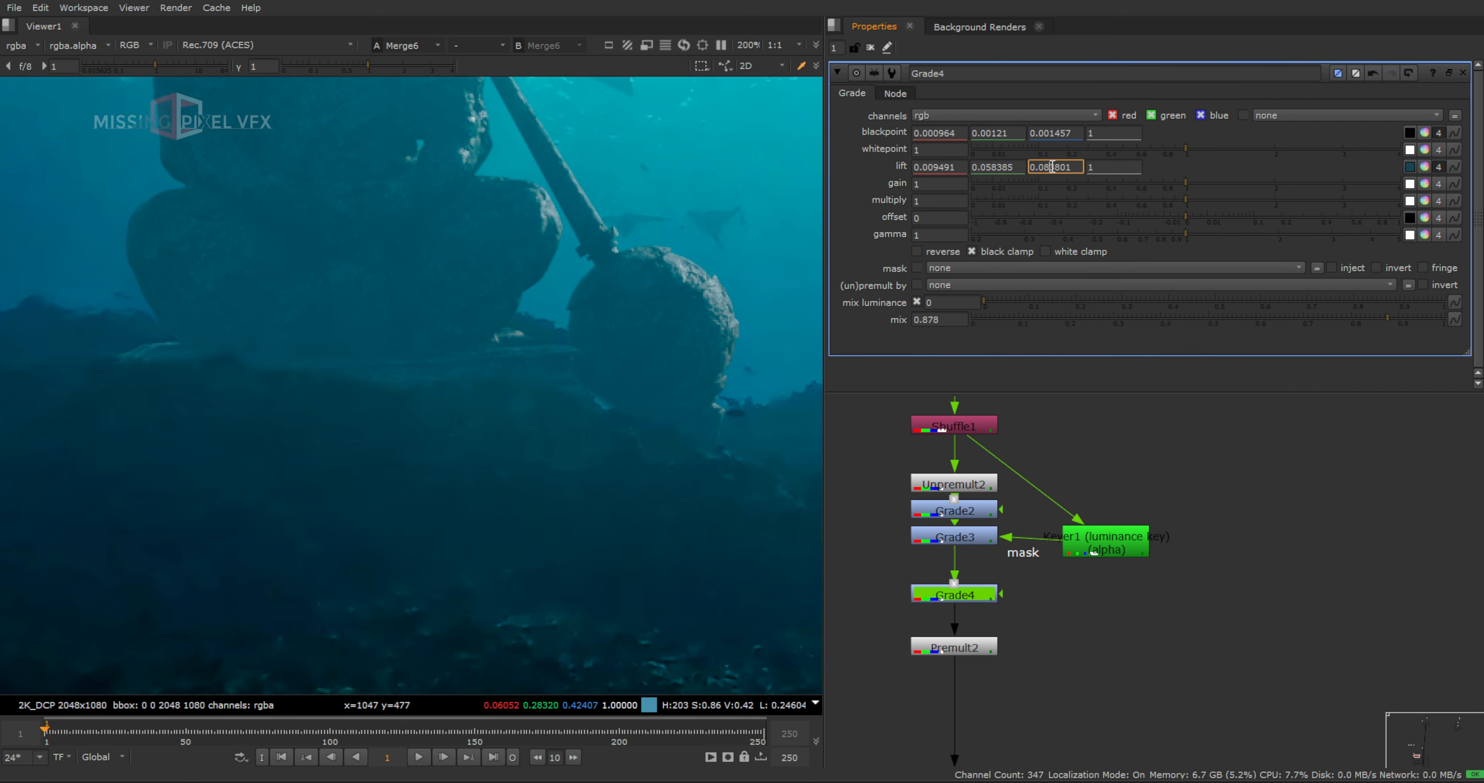
{"action": "key", "text": "Down"}
{"action": "key", "text": "Down"}
{"action": "key", "text": "Down"}
{"action": "key", "text": "Down"}
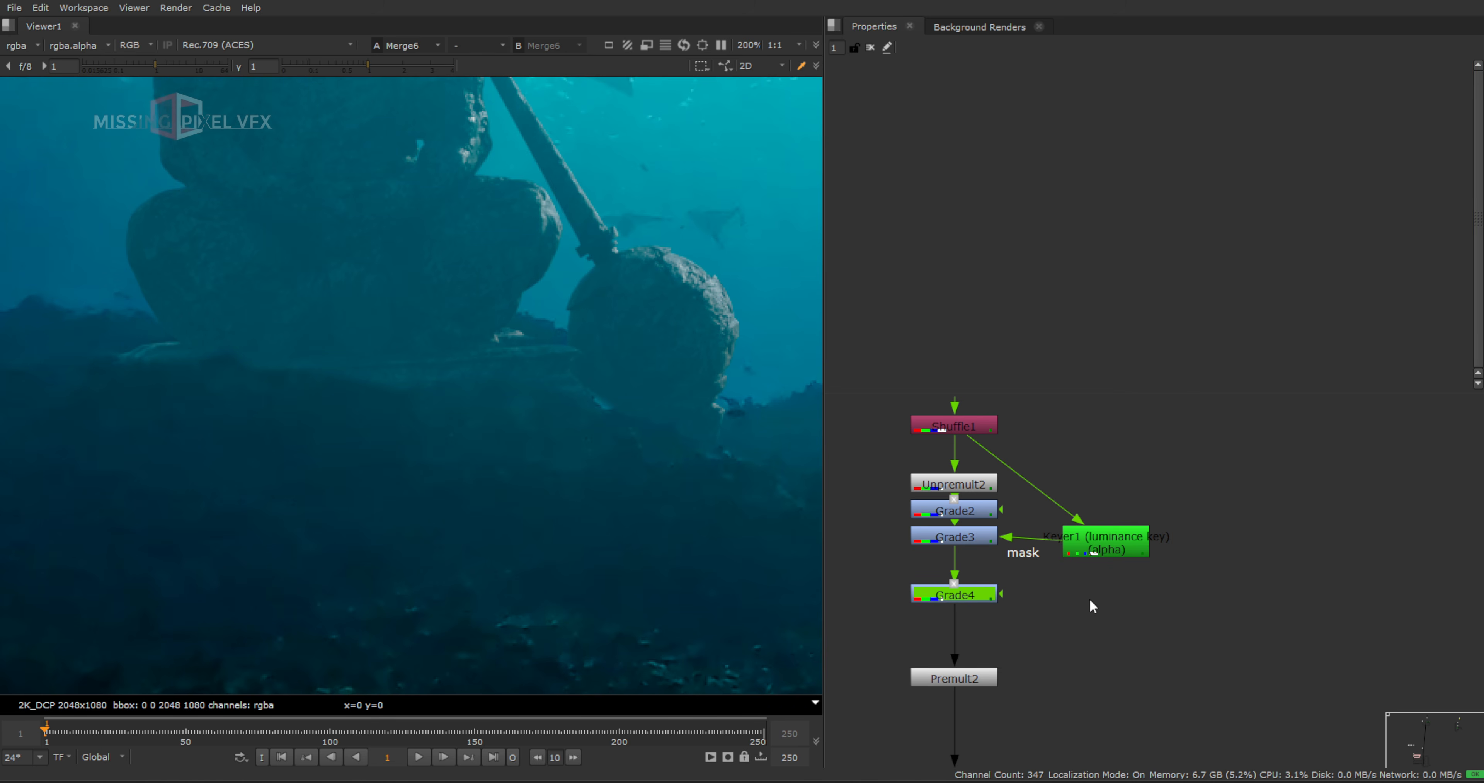
Add a Roto node beside Grade4 and connect it to Grade4's mask input
{"action": "left_click", "coordinate": [1090, 596]}
{"action": "key", "text": "o"}
{"action": "left_click_drag", "start_coordinate": [1001, 596], "coordinate": [1066, 601]}
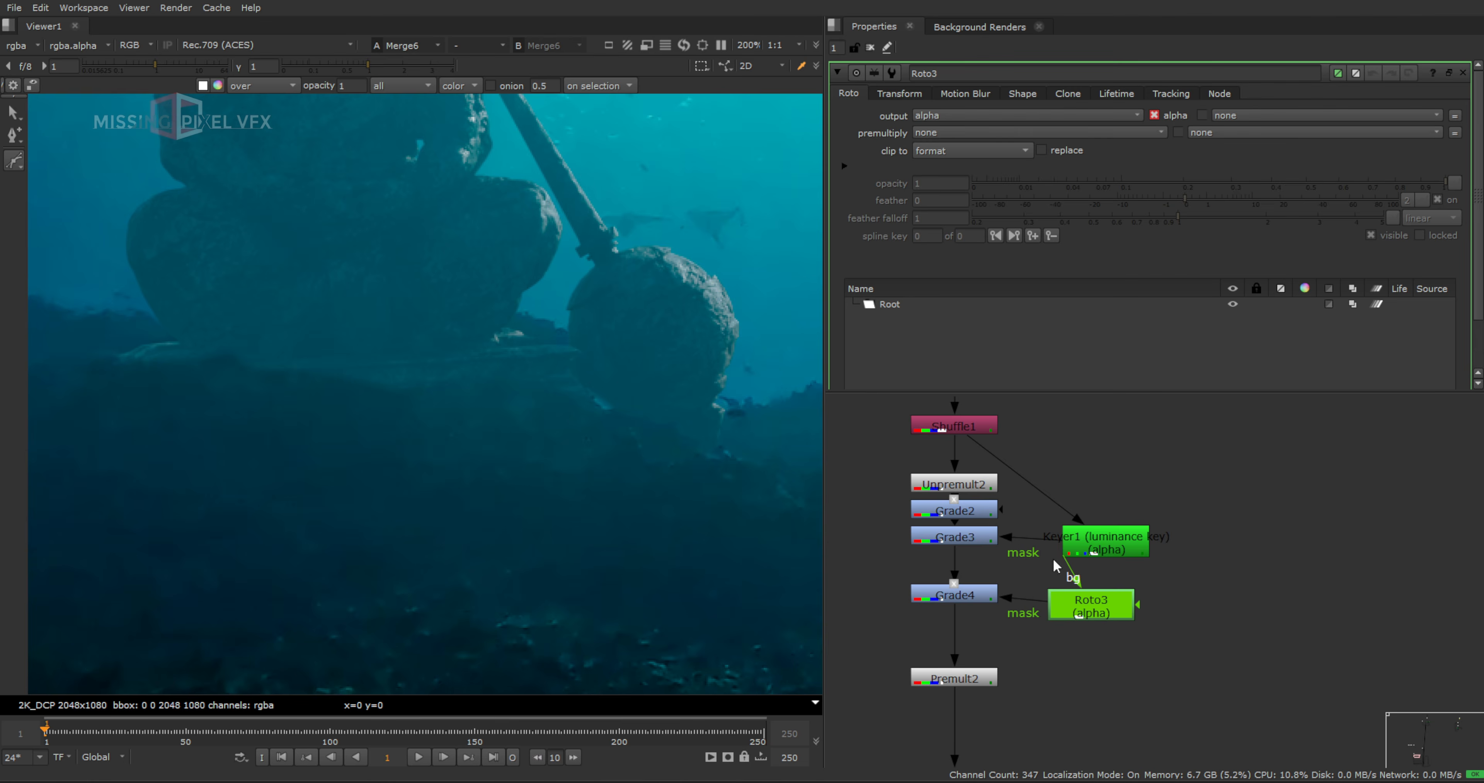
Draw a closed Bezier in Roto3 around the statue's base and the mace head
{"action": "scroll", "coordinate": [470, 181], "scroll_direction": "down", "scroll_amount": 2}
{"action": "left_click", "coordinate": [308, 333]}
{"action": "left_click_drag", "start_coordinate": [349, 314], "coordinate": [414, 327]}
{"action": "left_click_drag", "start_coordinate": [472, 291], "coordinate": [520, 269]}
{"action": "left_click_drag", "start_coordinate": [563, 226], "coordinate": [596, 204]}
{"action": "left_click_drag", "start_coordinate": [652, 201], "coordinate": [670, 221]}
{"action": "left_click_drag", "start_coordinate": [750, 379], "coordinate": [731, 434]}
{"action": "left_click_drag", "start_coordinate": [525, 488], "coordinate": [446, 485]}
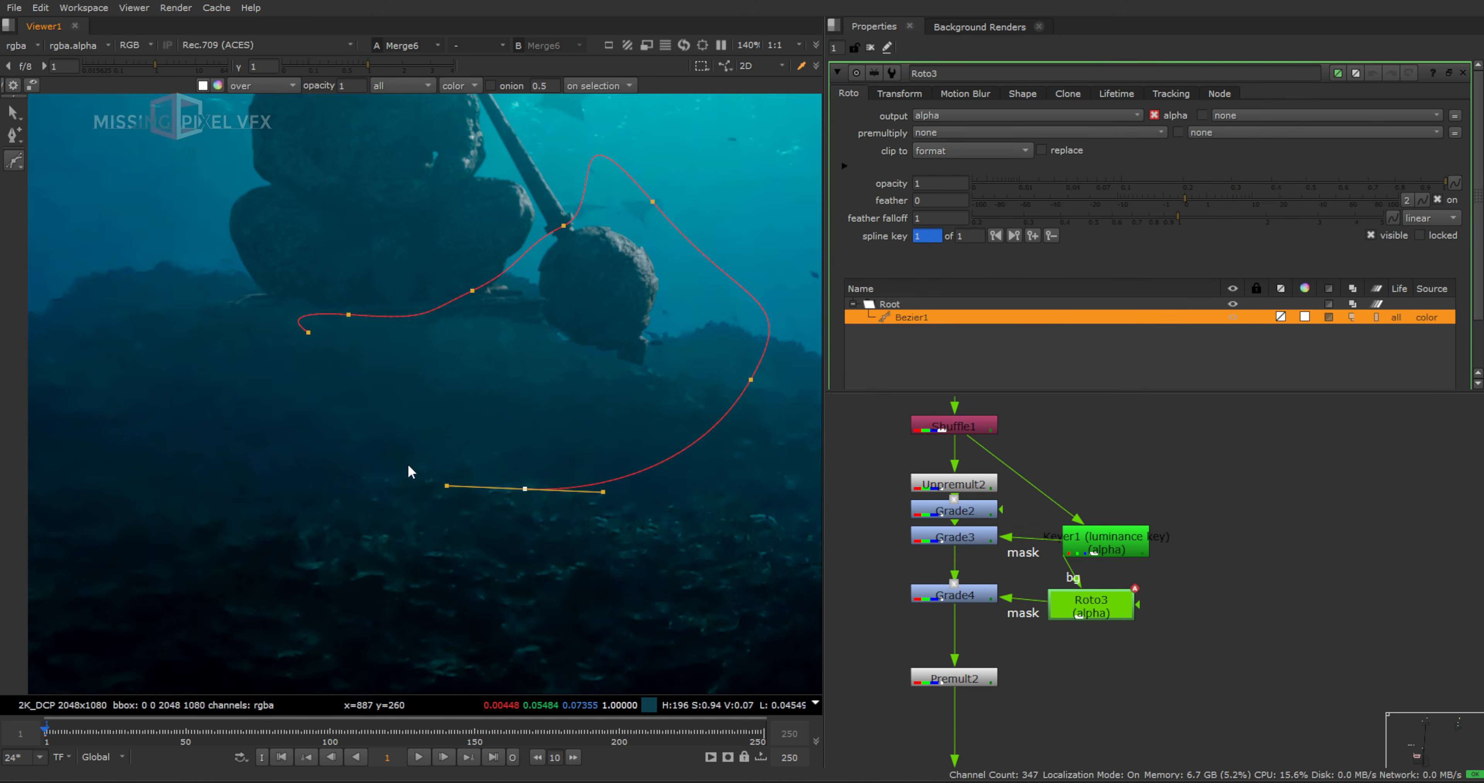
{"action": "left_click_drag", "start_coordinate": [385, 440], "coordinate": [365, 400]}
{"action": "left_click", "coordinate": [308, 332]}
{"action": "key", "text": "z"}
Move the Roto3 shape lower and expand its feather outward all around
{"action": "left_click_drag", "start_coordinate": [433, 345], "coordinate": [437, 419]}
{"action": "key", "text": "e"}
{"action": "key", "text": "e"}
{"action": "key", "text": "e"}
{"action": "scroll", "coordinate": [541, 238], "scroll_direction": "down", "scroll_amount": 2}
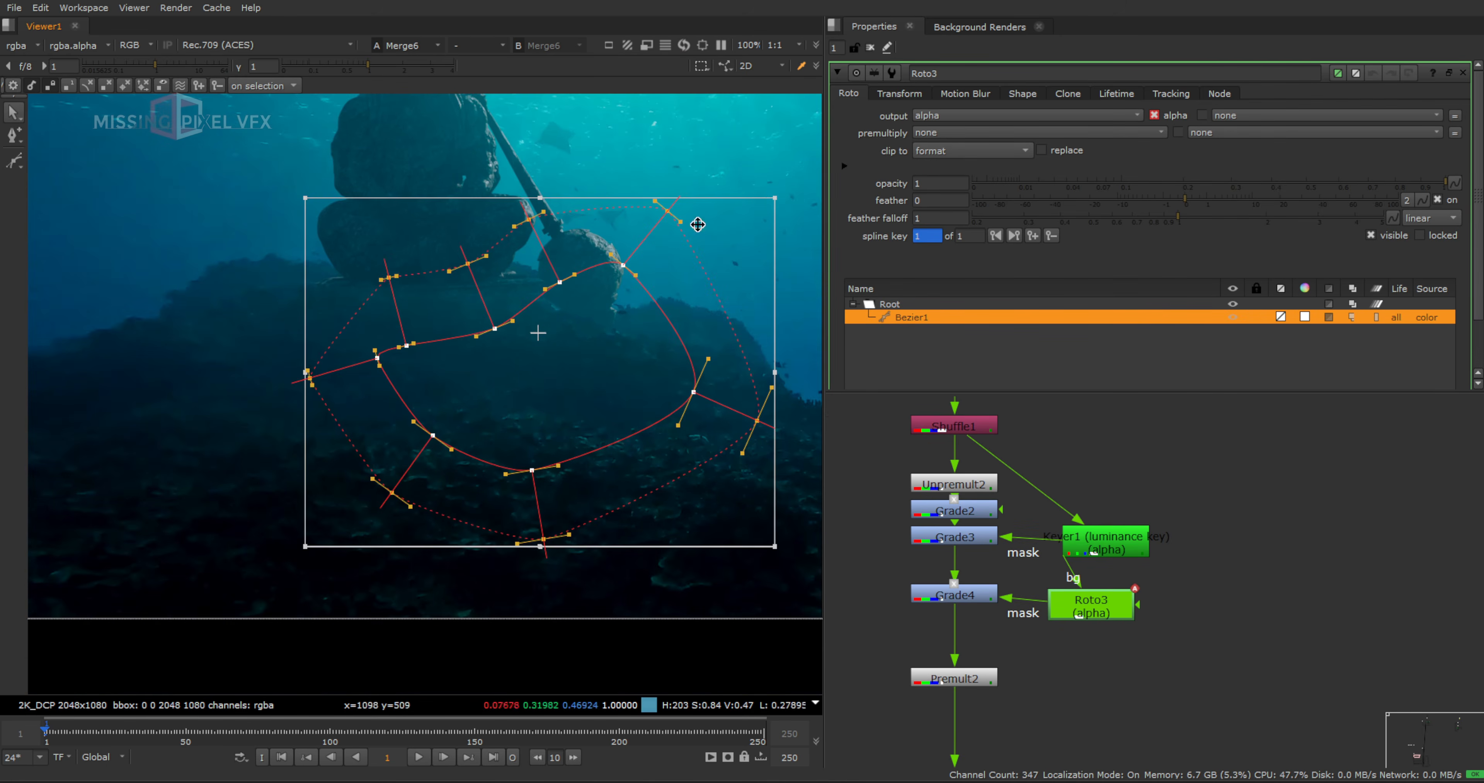
Rotate the Roto3 shape clockwise to follow the statue's base and pull in one upper feather point
{"action": "left_click_drag", "start_coordinate": [760, 201], "coordinate": [816, 334]}
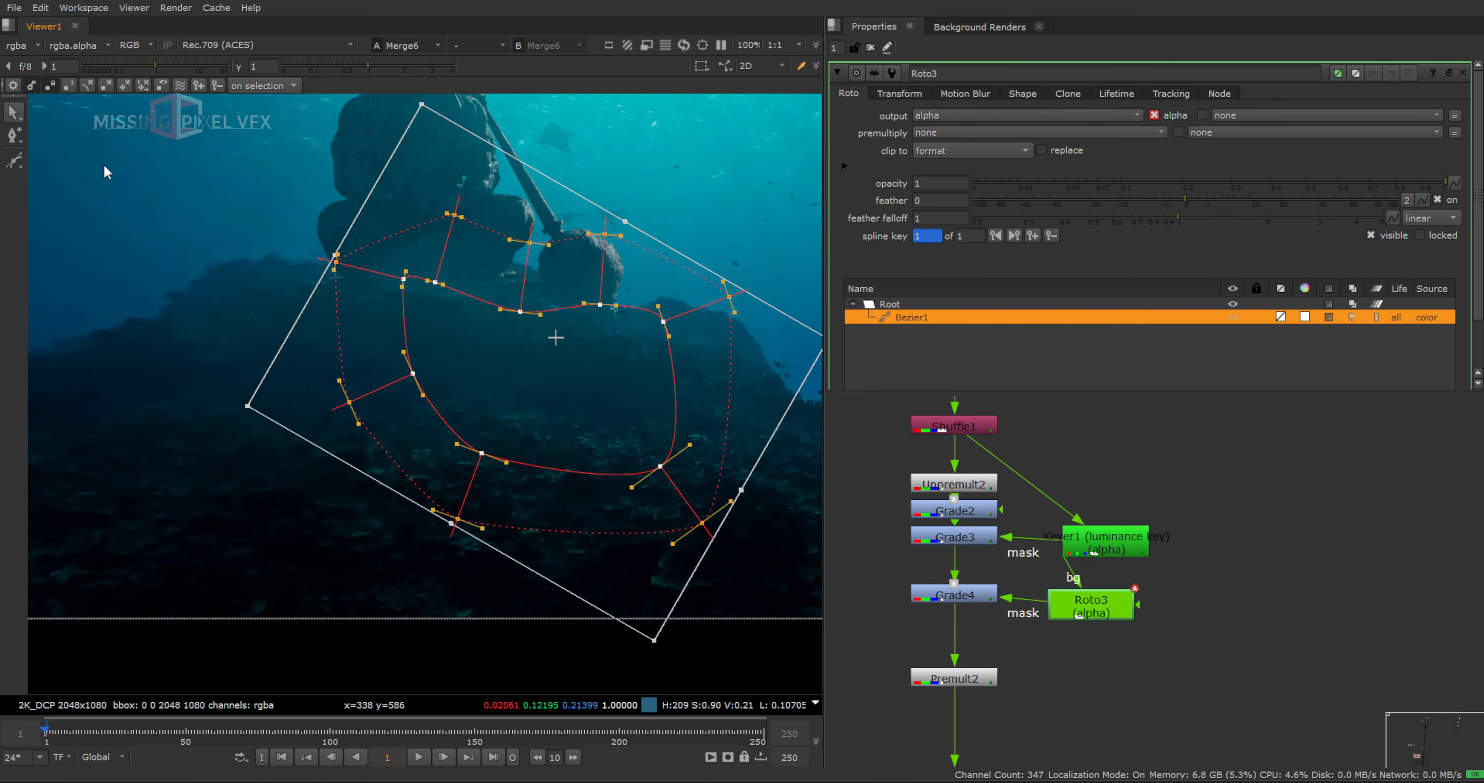
{"action": "left_click", "coordinate": [104, 166]}
{"action": "left_click_drag", "start_coordinate": [454, 215], "coordinate": [475, 272]}
{"action": "key", "text": "Escape"}
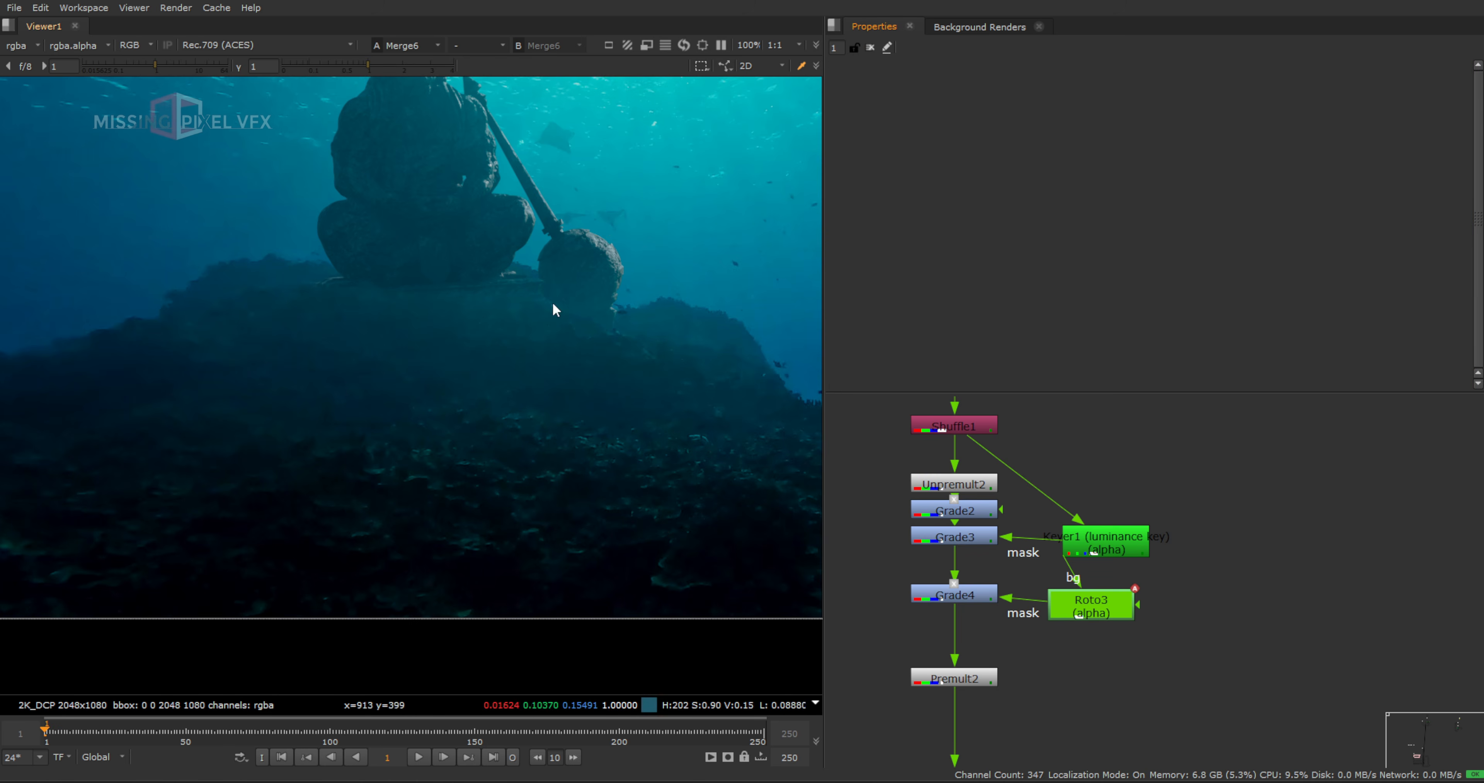
{"action": "scroll", "coordinate": [390, 361], "scroll_direction": "down", "scroll_amount": 4}
{"action": "scroll", "coordinate": [804, 348], "scroll_direction": "down", "scroll_amount": 1}
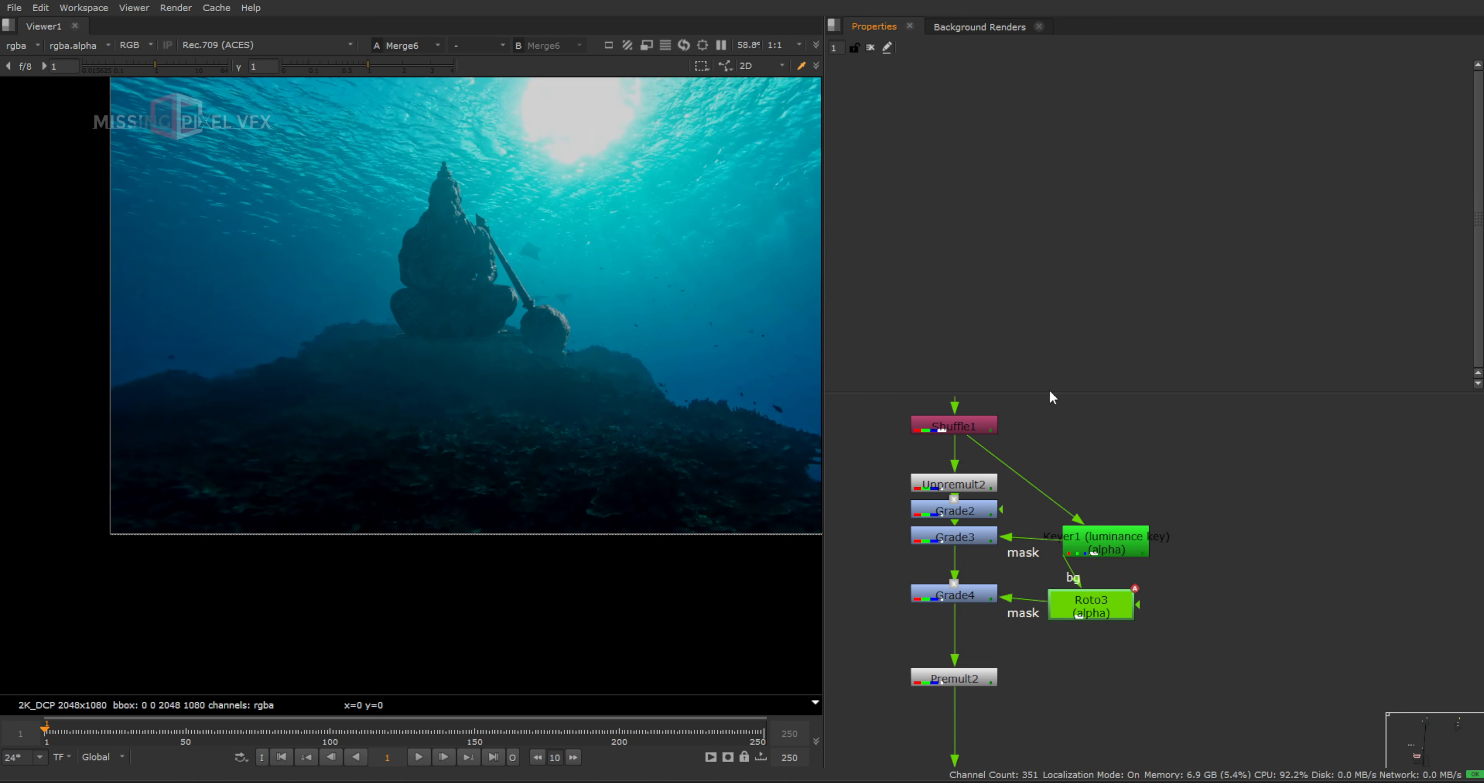
Add a Merge node placing the ungraded statue from Shuffle1 over the background plate and view it for comparison
{"action": "scroll", "coordinate": [1061, 445], "scroll_direction": "down", "scroll_amount": 5}
{"action": "scroll", "coordinate": [1103, 471], "scroll_direction": "down", "scroll_amount": 3}
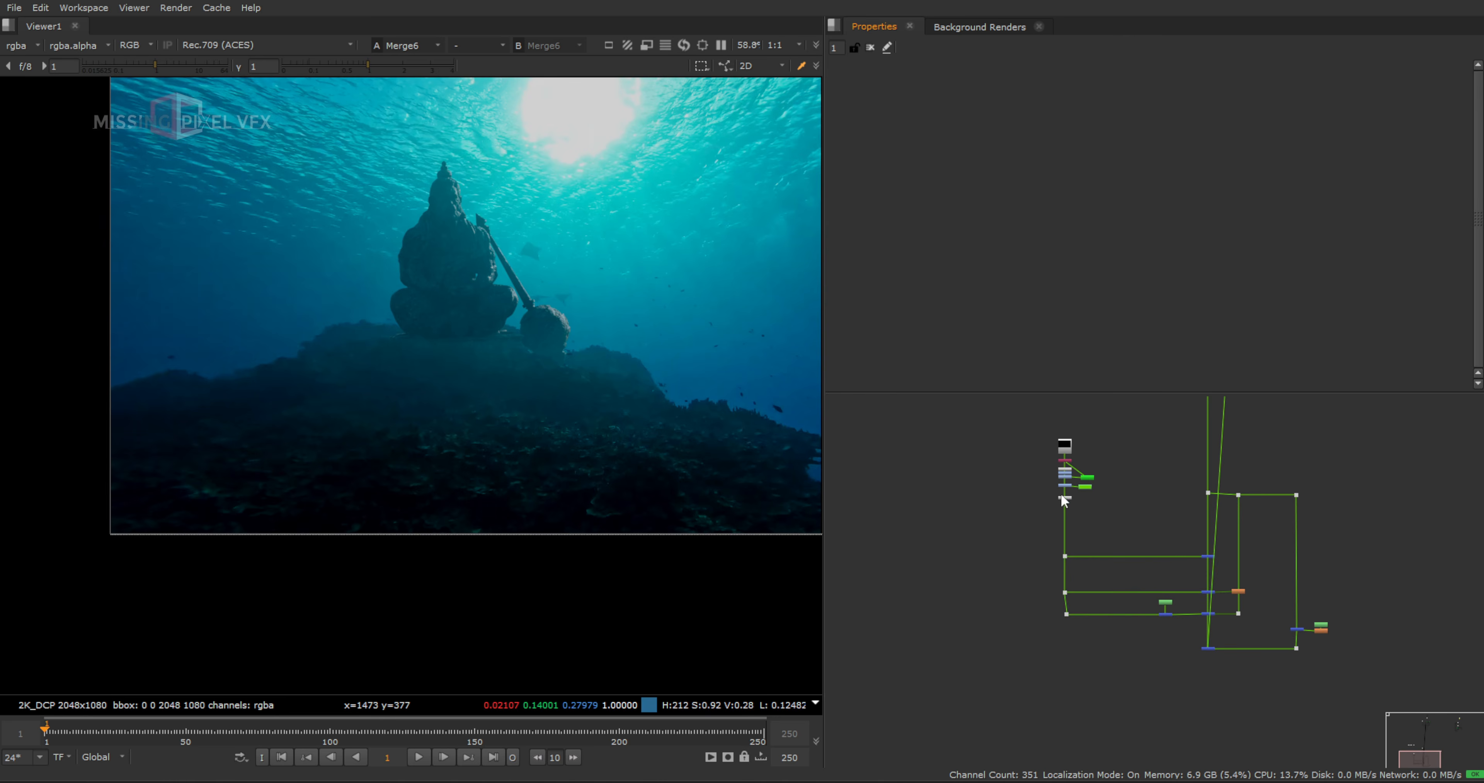
{"action": "scroll", "coordinate": [1063, 500], "scroll_direction": "up", "scroll_amount": 5}
{"action": "key", "text": "m"}
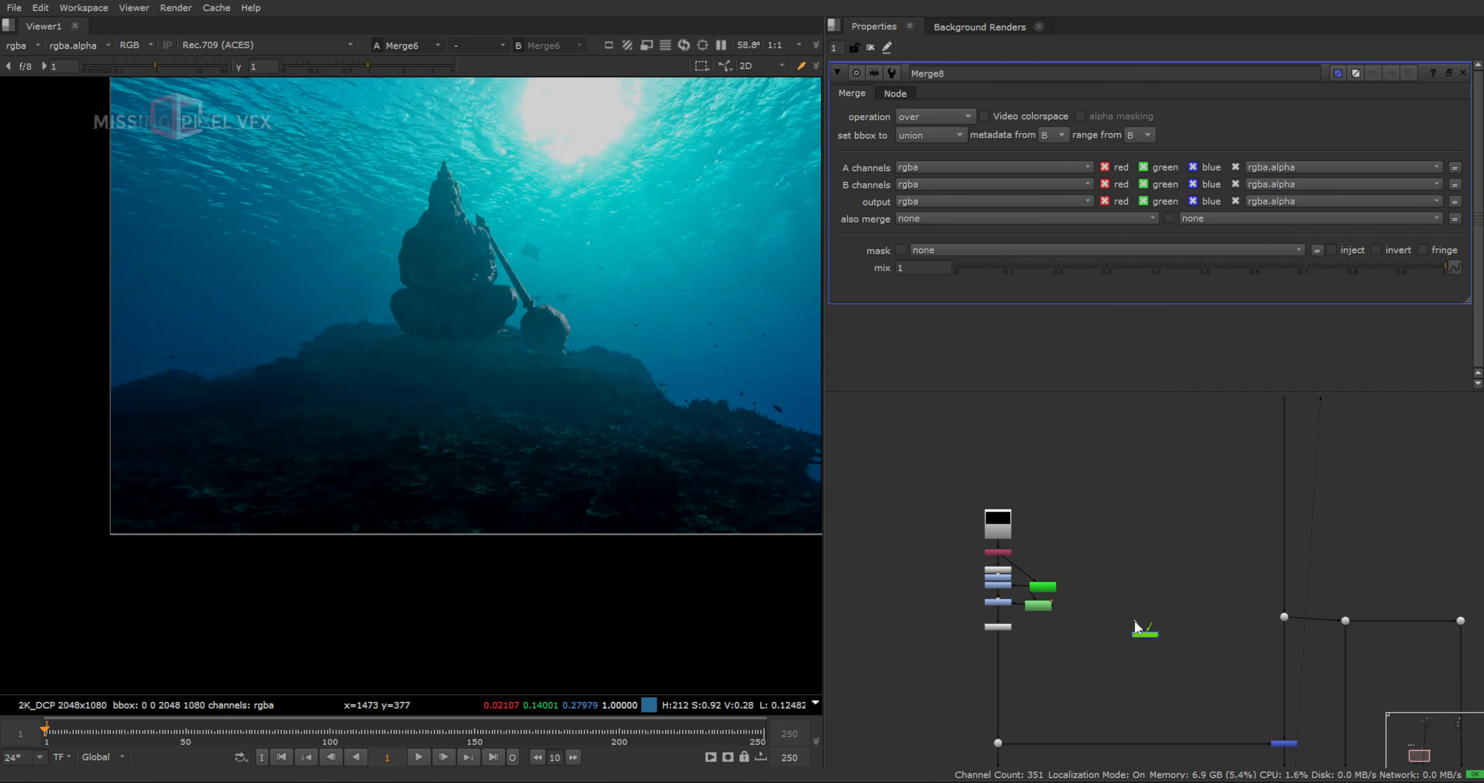
{"action": "left_click_drag", "start_coordinate": [1134, 621], "coordinate": [1002, 555]}
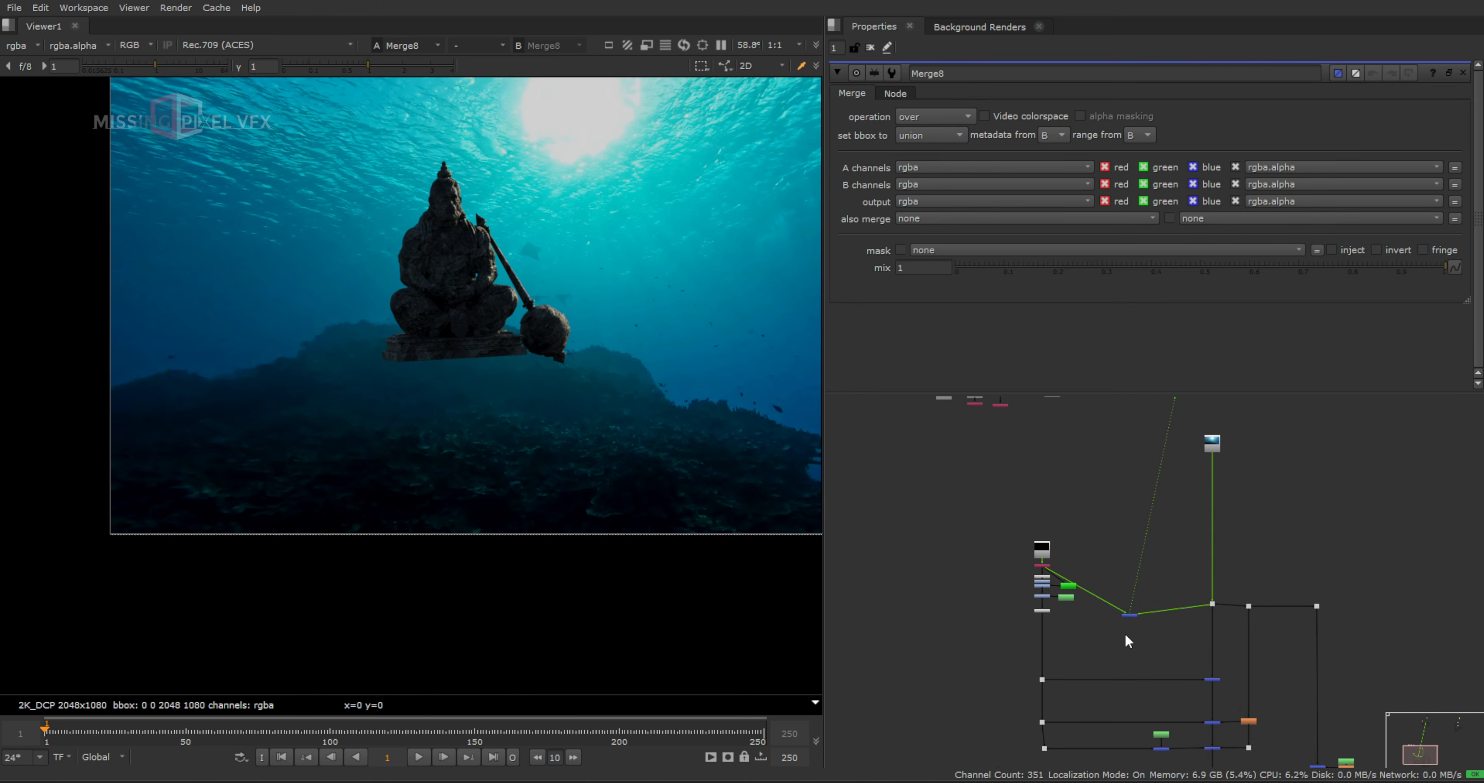
Compare the graded composite at Merge6 with the ungraded merge, and check Merge6's alpha channel
{"action": "middle_click_drag", "start_coordinate": [1124, 639], "coordinate": [1117, 520]}
{"action": "scroll", "coordinate": [1215, 674], "scroll_direction": "up", "scroll_amount": 3}
{"action": "left_click", "coordinate": [1205, 669]}
{"action": "key", "text": "1"}
{"action": "key", "text": "a"}
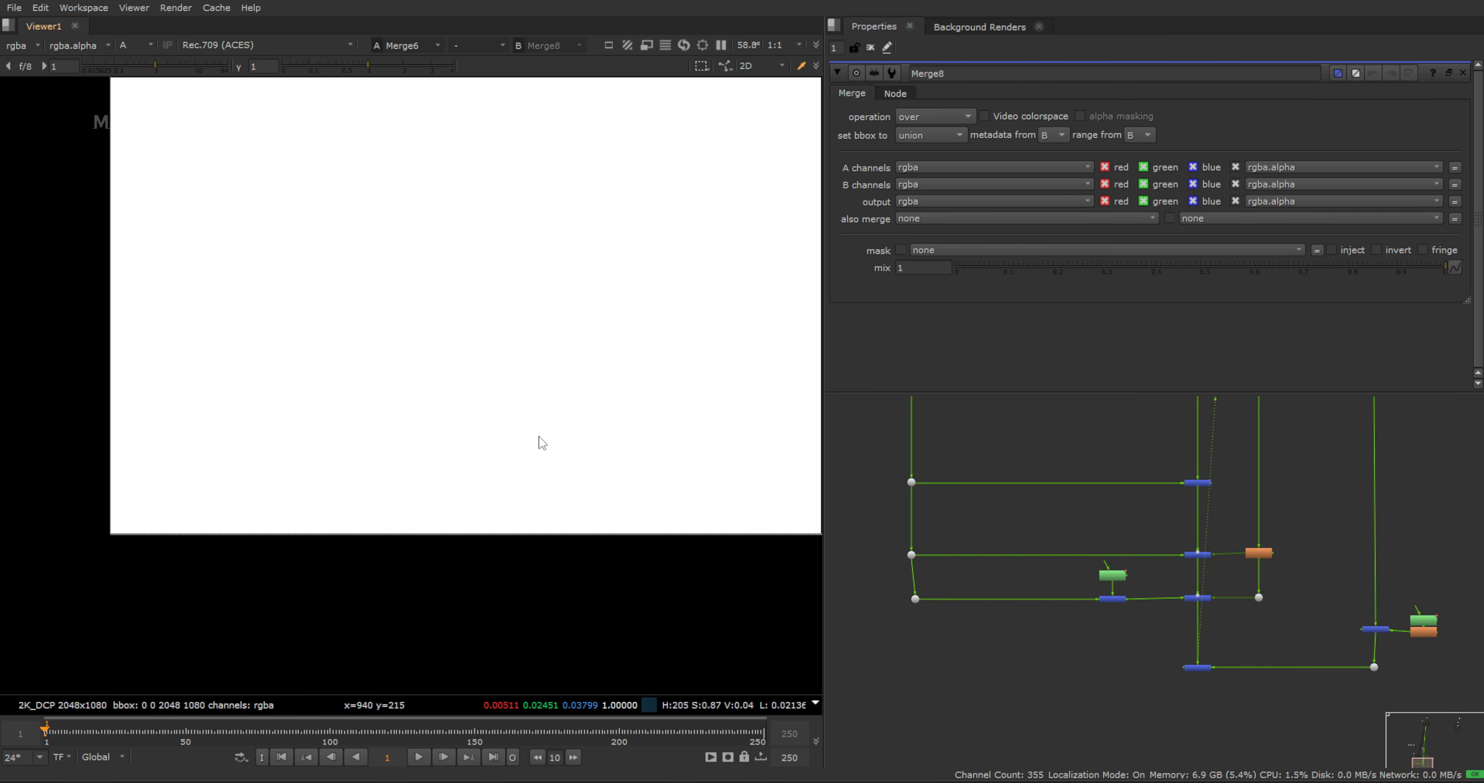
{"action": "key", "text": "a"}
{"action": "key", "text": "2"}
{"action": "key", "text": "1"}
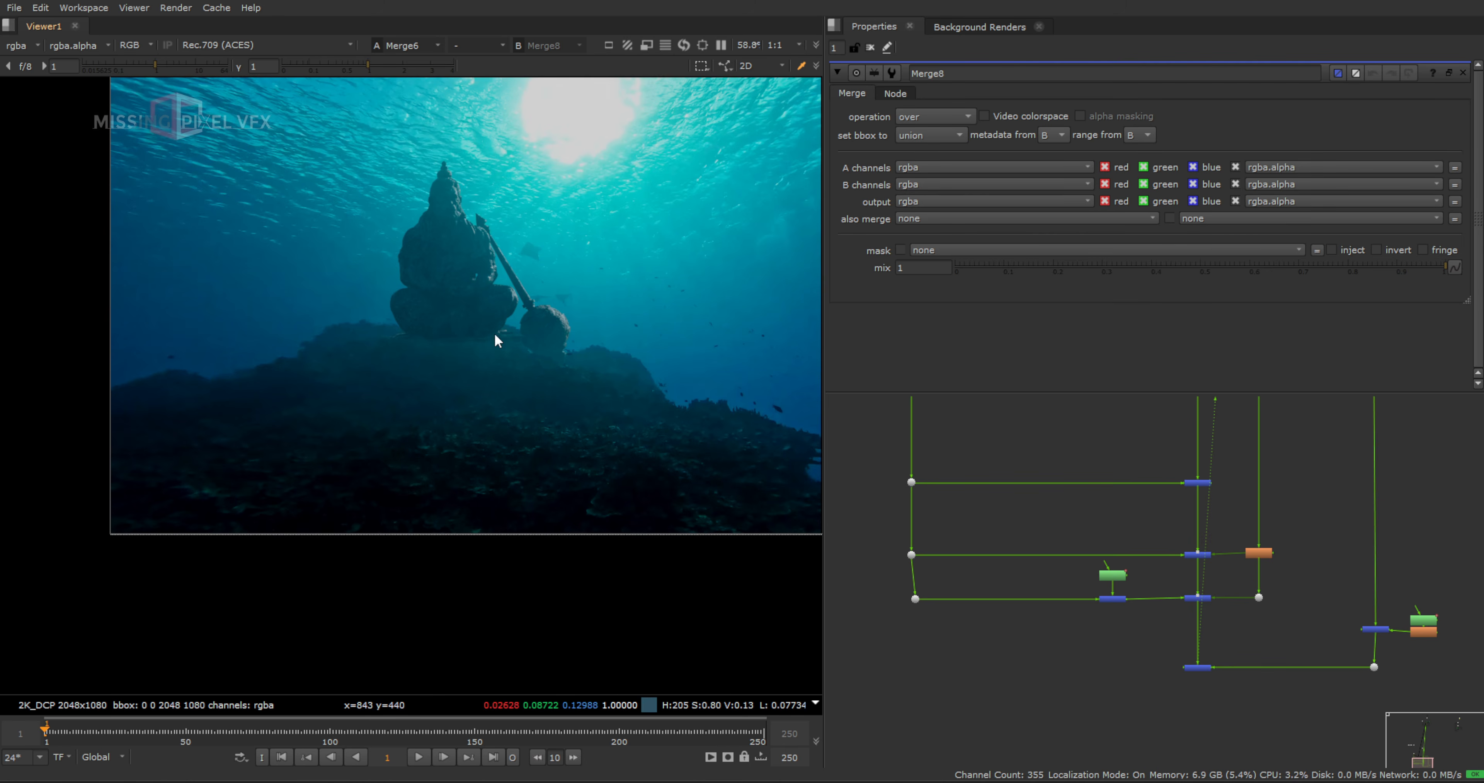
{"action": "key", "text": "2"}
{"action": "key", "text": "1"}
{"action": "scroll", "coordinate": [521, 322], "scroll_direction": "down", "scroll_amount": 3}
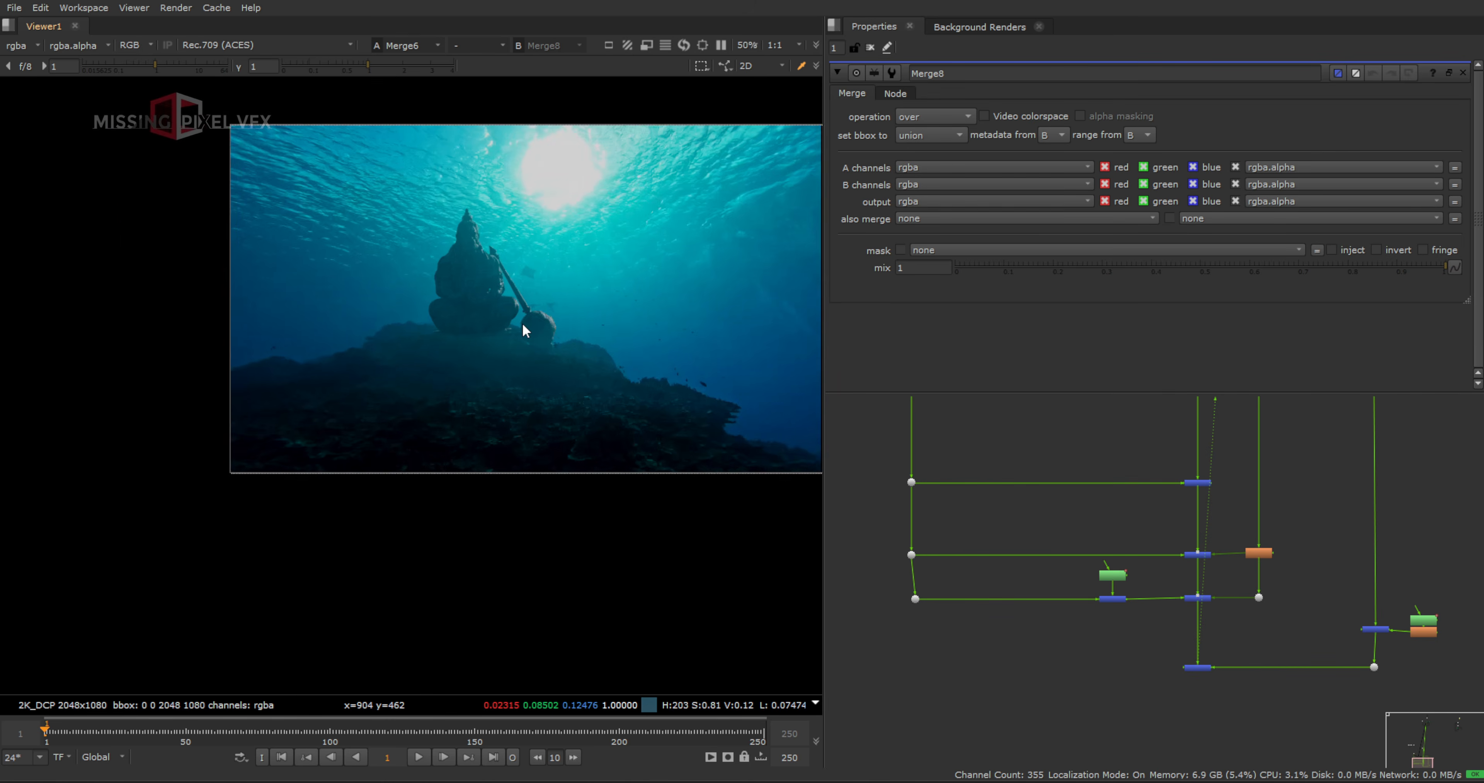
{"action": "key", "text": "2"}
{"action": "key", "text": "1"}
Inspect the reef edge, the mace and the statue's base at close range in the Merge6 composite
{"action": "scroll", "coordinate": [589, 349], "scroll_direction": "up", "scroll_amount": 15}
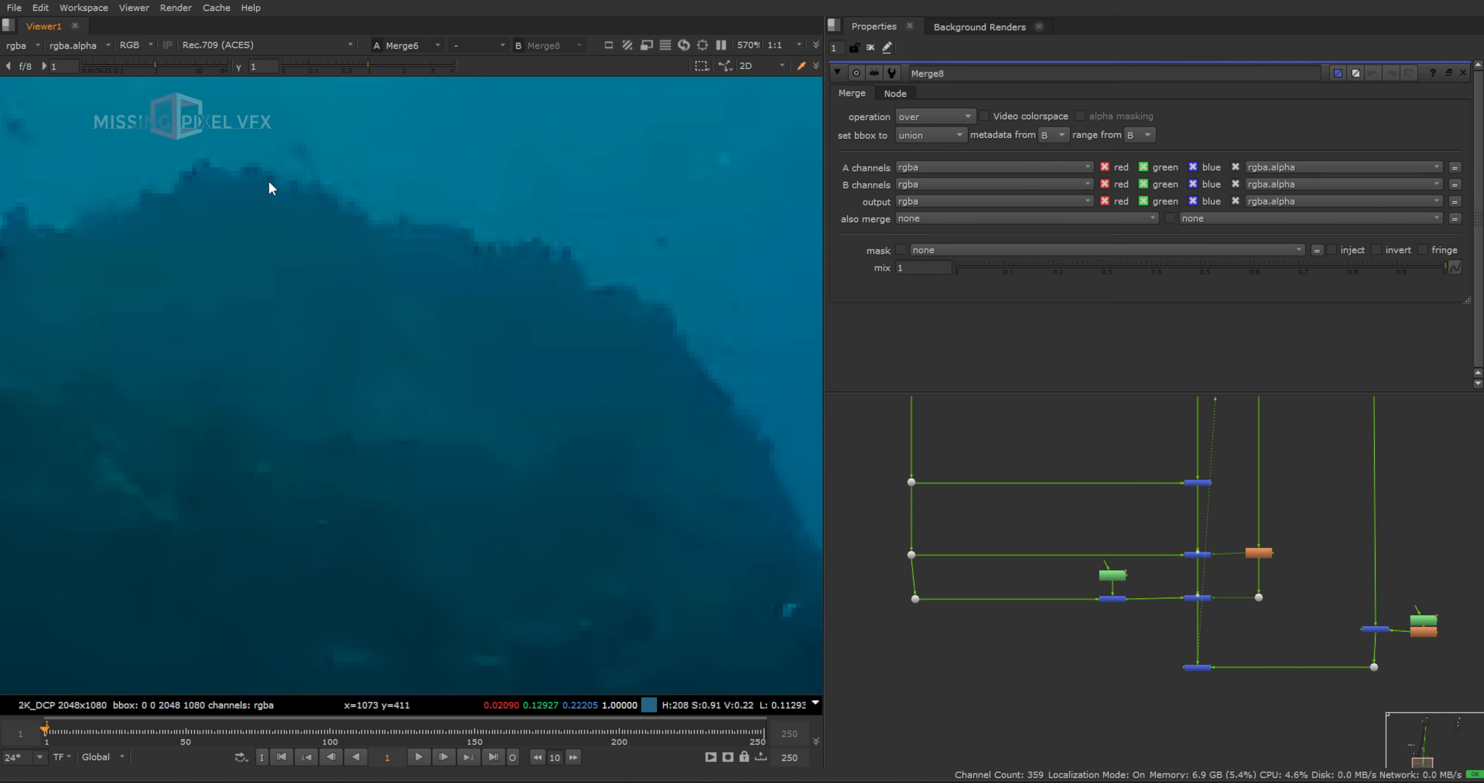
{"action": "scroll", "coordinate": [276, 198], "scroll_direction": "down", "scroll_amount": 5}
{"action": "scroll", "coordinate": [287, 242], "scroll_direction": "up", "scroll_amount": 3}
{"action": "scroll", "coordinate": [308, 282], "scroll_direction": "down", "scroll_amount": 3}
{"action": "middle_click_drag", "start_coordinate": [307, 282], "coordinate": [563, 437]}
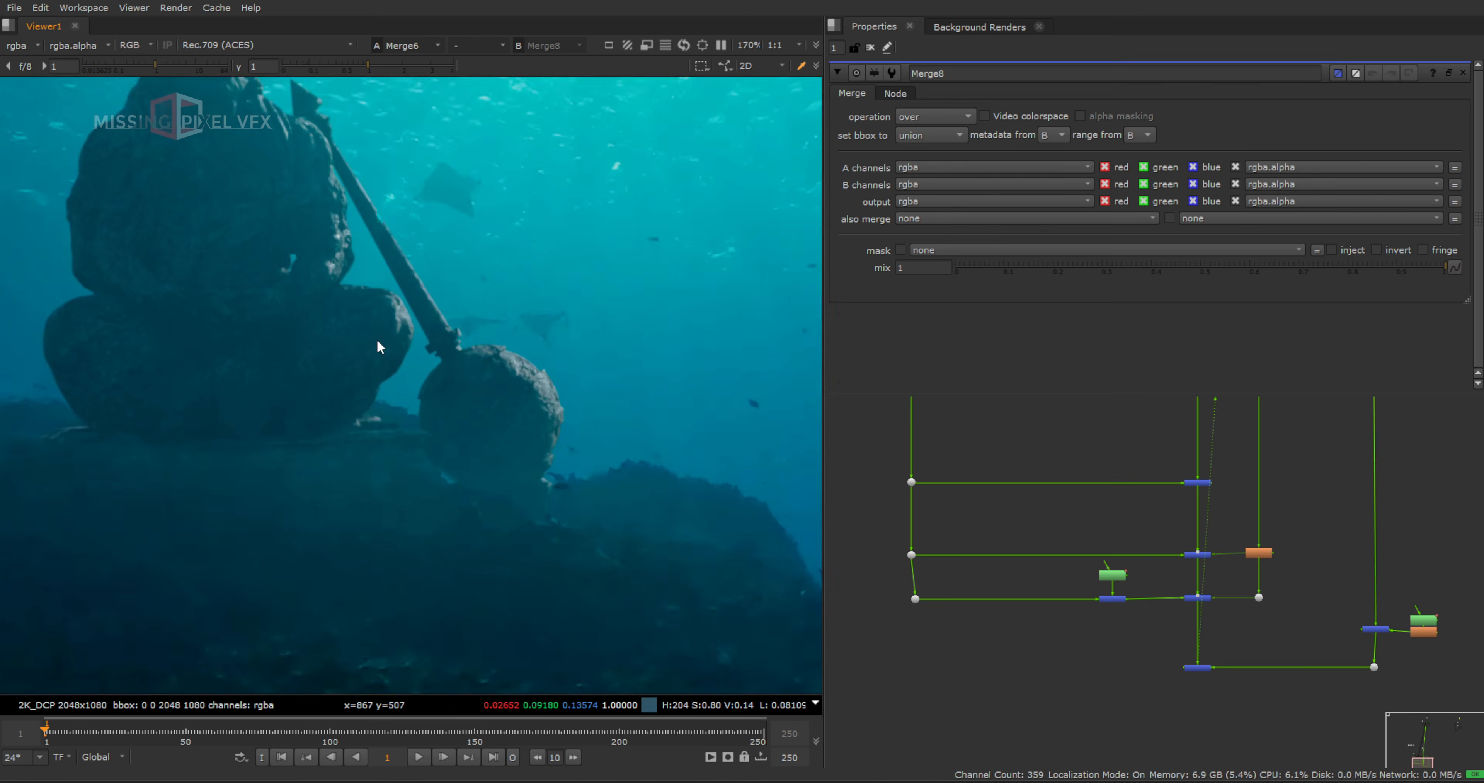
{"action": "middle_click_drag", "start_coordinate": [378, 338], "coordinate": [455, 425]}
{"action": "scroll", "coordinate": [347, 299], "scroll_direction": "up", "scroll_amount": 2}
{"action": "scroll", "coordinate": [1157, 527], "scroll_direction": "up", "scroll_amount": 3}
{"action": "scroll", "coordinate": [1156, 525], "scroll_direction": "down", "scroll_amount": 4}
Delete the comparison node Merge8 from the node graph
{"action": "middle_click_drag", "start_coordinate": [1156, 518], "coordinate": [1155, 732]}
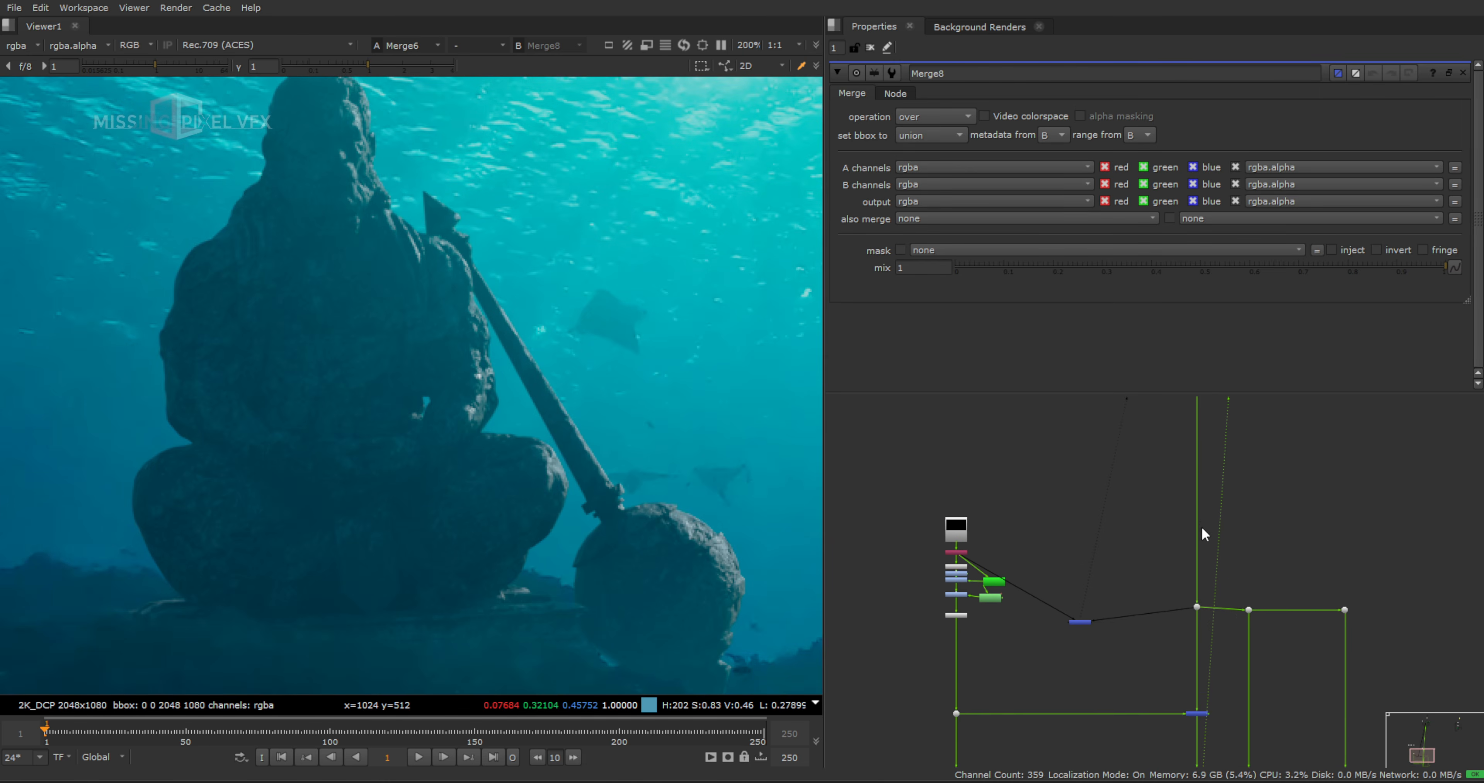
{"action": "middle_click_drag", "start_coordinate": [1146, 426], "coordinate": [1216, 469]}
{"action": "scroll", "coordinate": [1216, 468], "scroll_direction": "down", "scroll_amount": 1}
{"action": "scroll", "coordinate": [1033, 657], "scroll_direction": "up", "scroll_amount": 7}
{"action": "middle_click_drag", "start_coordinate": [1300, 525], "coordinate": [1054, 589]}
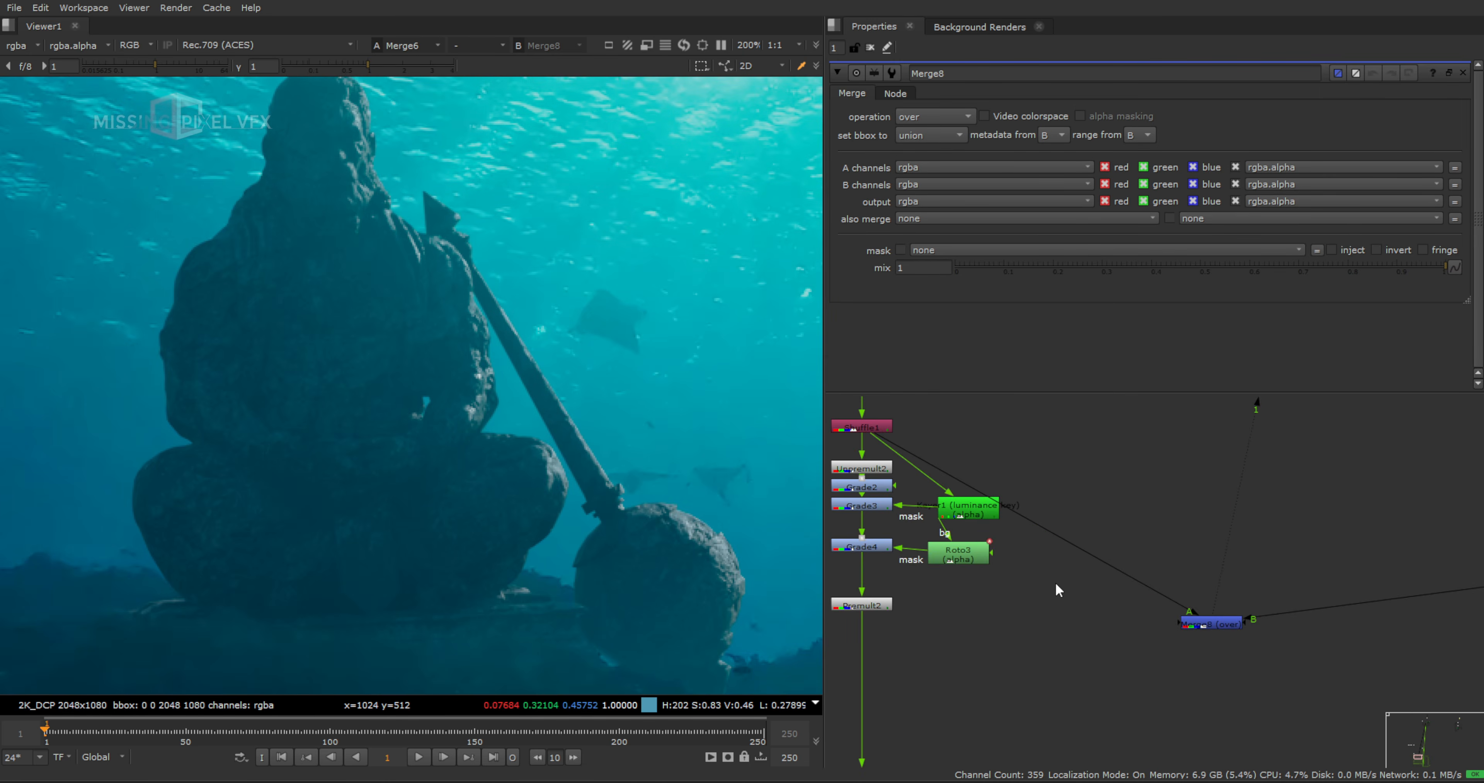
{"action": "left_click_drag", "start_coordinate": [1103, 537], "coordinate": [1272, 722]}
{"action": "key", "text": "Delete"}
Add a Transform node below Premult2 in the statue branch and set its channels to rgba
{"action": "scroll", "coordinate": [1134, 637], "scroll_direction": "up", "scroll_amount": 3}
{"action": "key", "text": "Tab"}
{"action": "type", "text": "tra"}
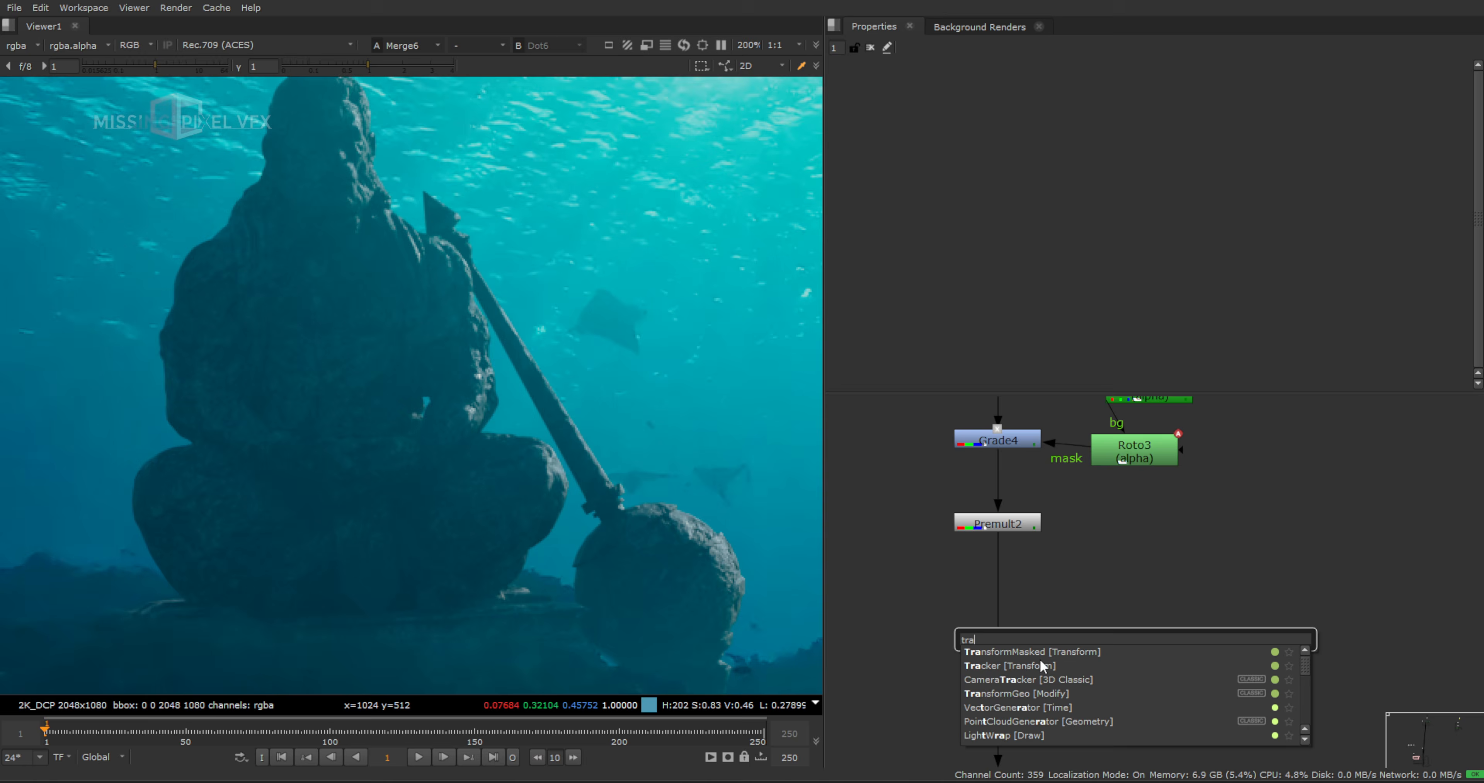
{"action": "left_click", "coordinate": [1039, 655]}
{"action": "left_click_drag", "start_coordinate": [1142, 642], "coordinate": [1004, 621]}
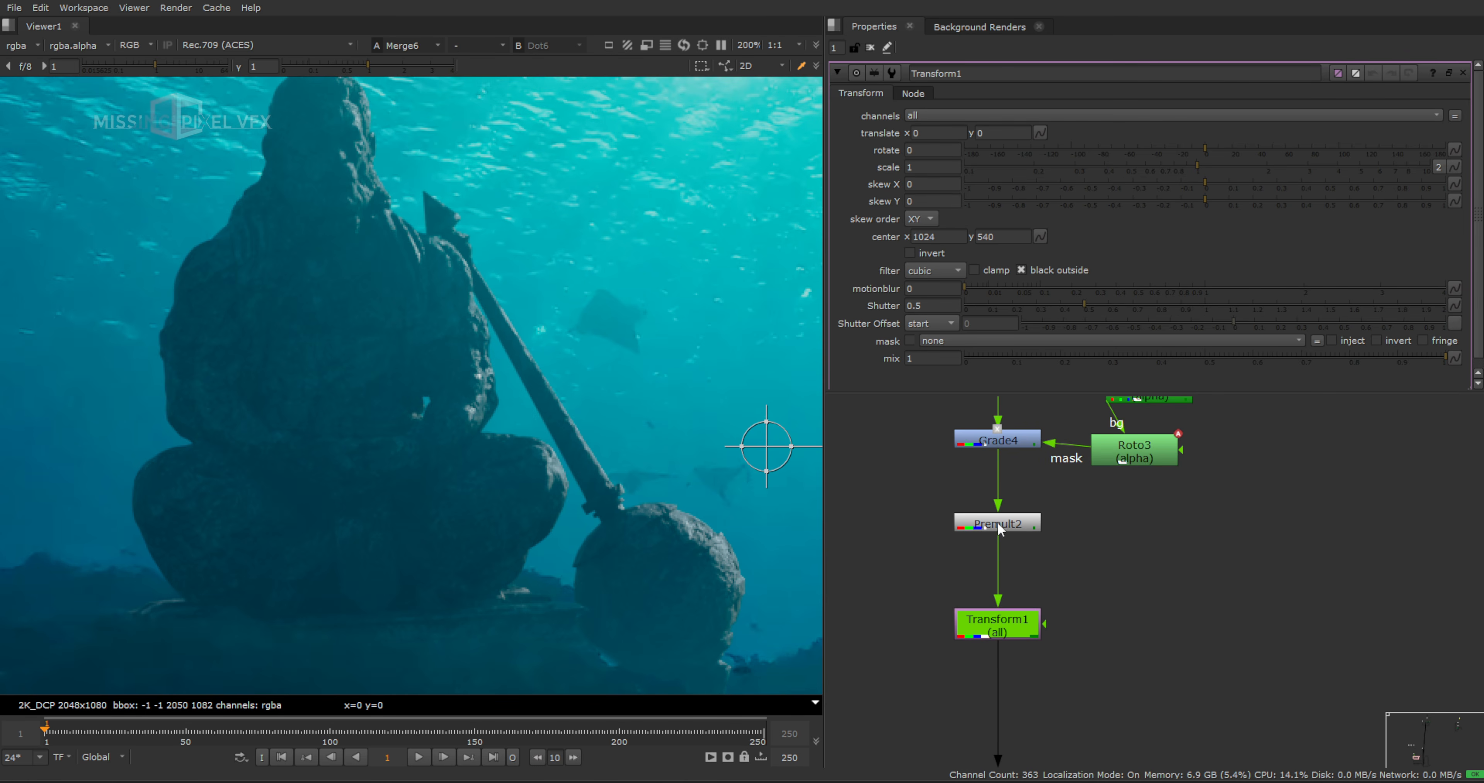
{"action": "left_click", "coordinate": [931, 115]}
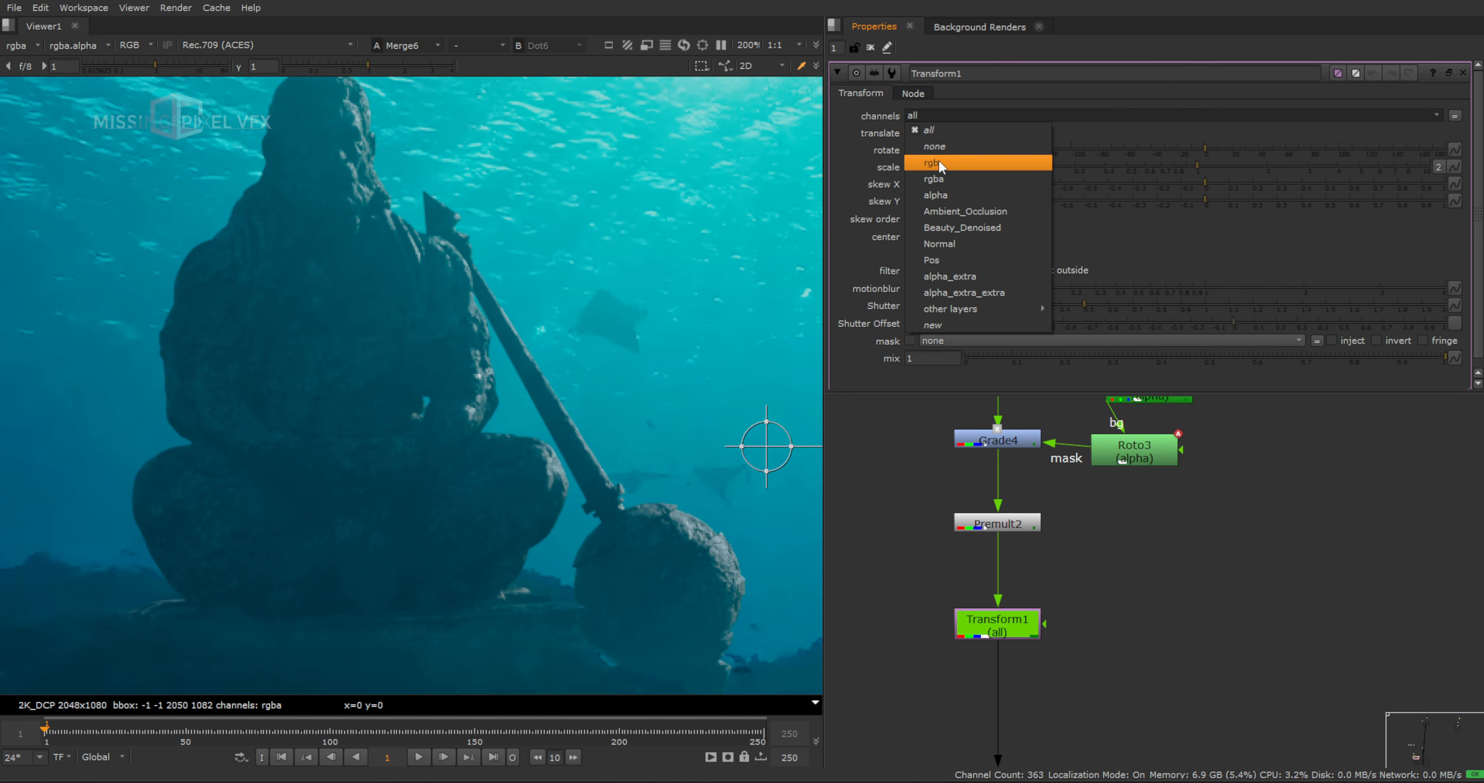
{"action": "left_click", "coordinate": [939, 180]}
Exclude the green channel from Transform1 and set its scale to 1.002, checking the statue's edge up close
{"action": "scroll", "coordinate": [502, 382], "scroll_direction": "up", "scroll_amount": 3}
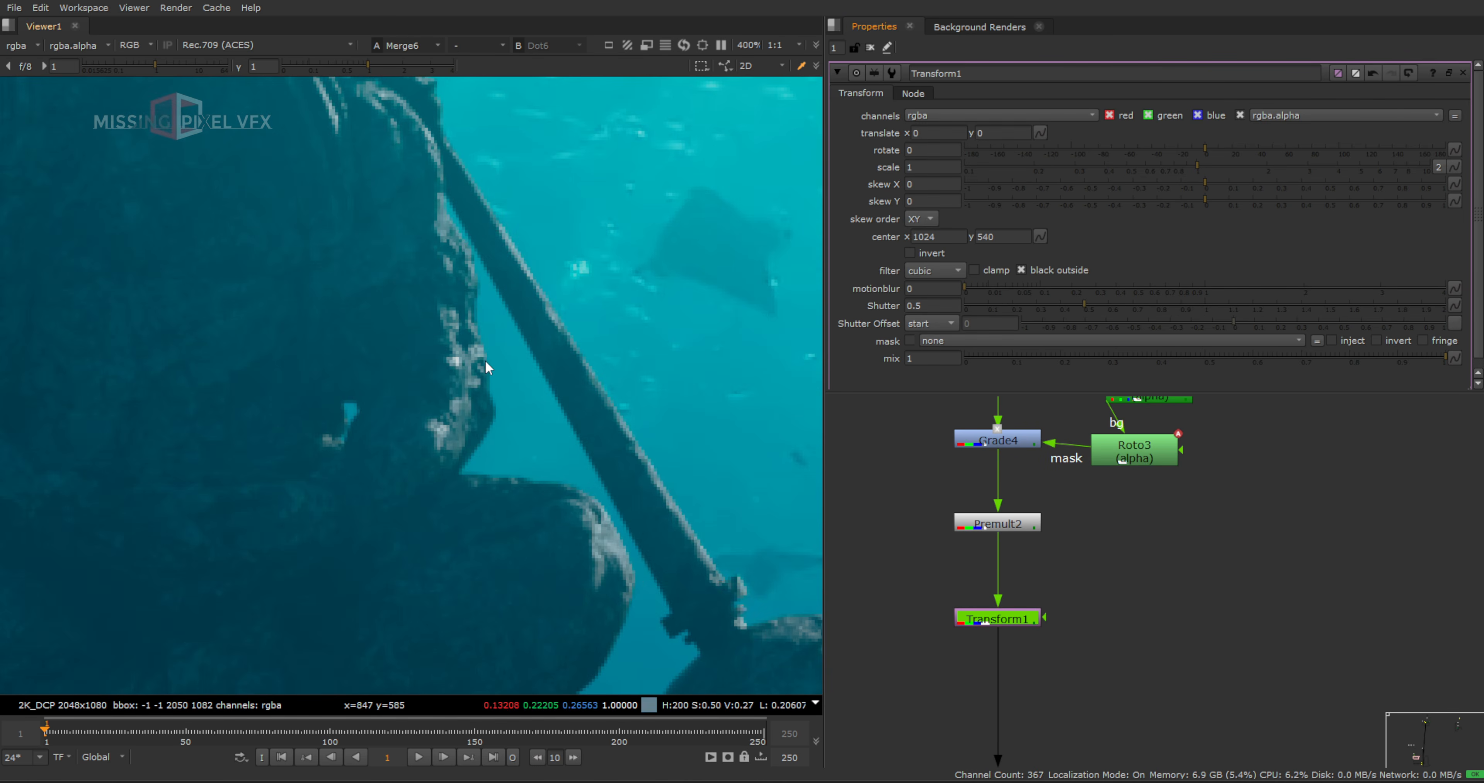
{"action": "left_click", "coordinate": [1148, 116]}
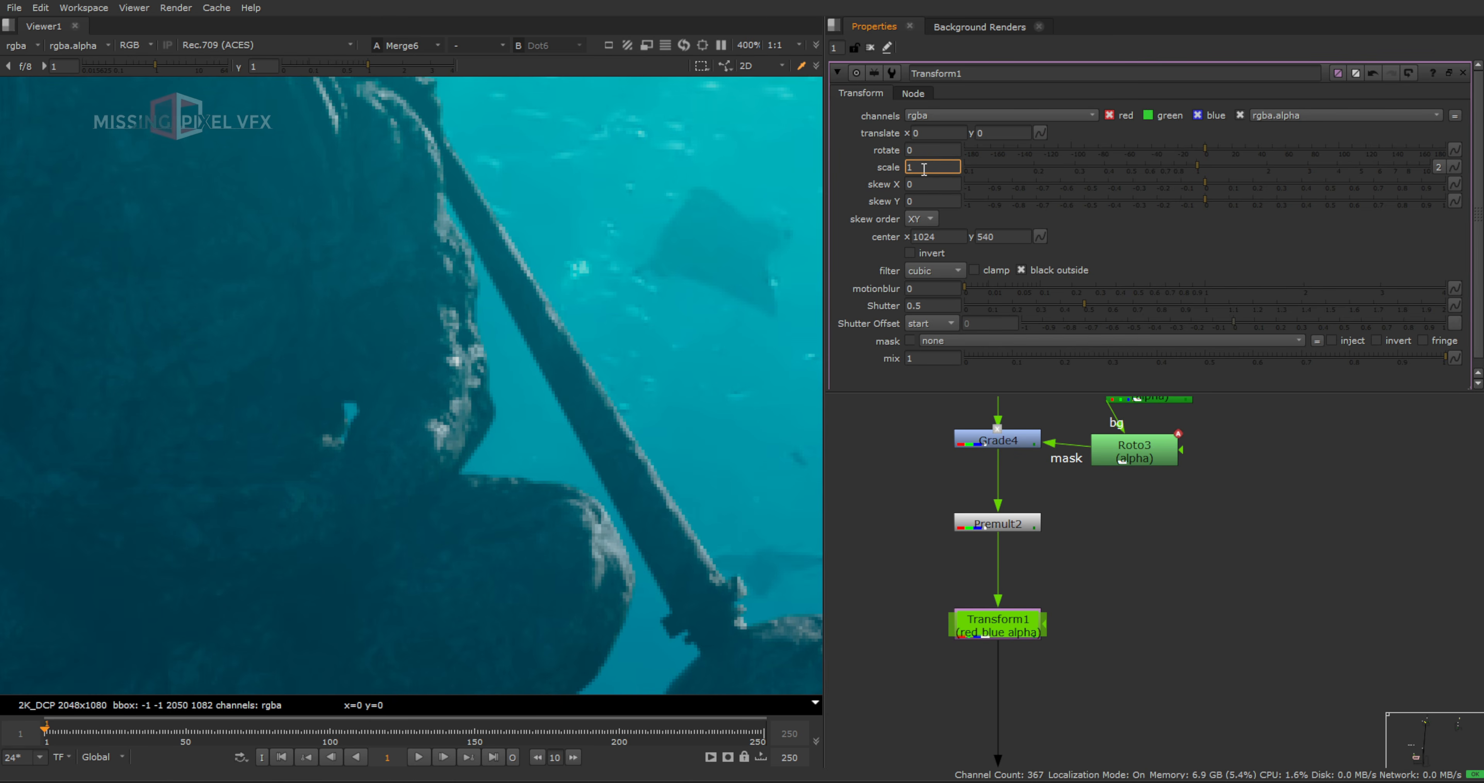
{"action": "type", "text": ".002"}
{"action": "scroll", "coordinate": [578, 403], "scroll_direction": "up", "scroll_amount": 3}
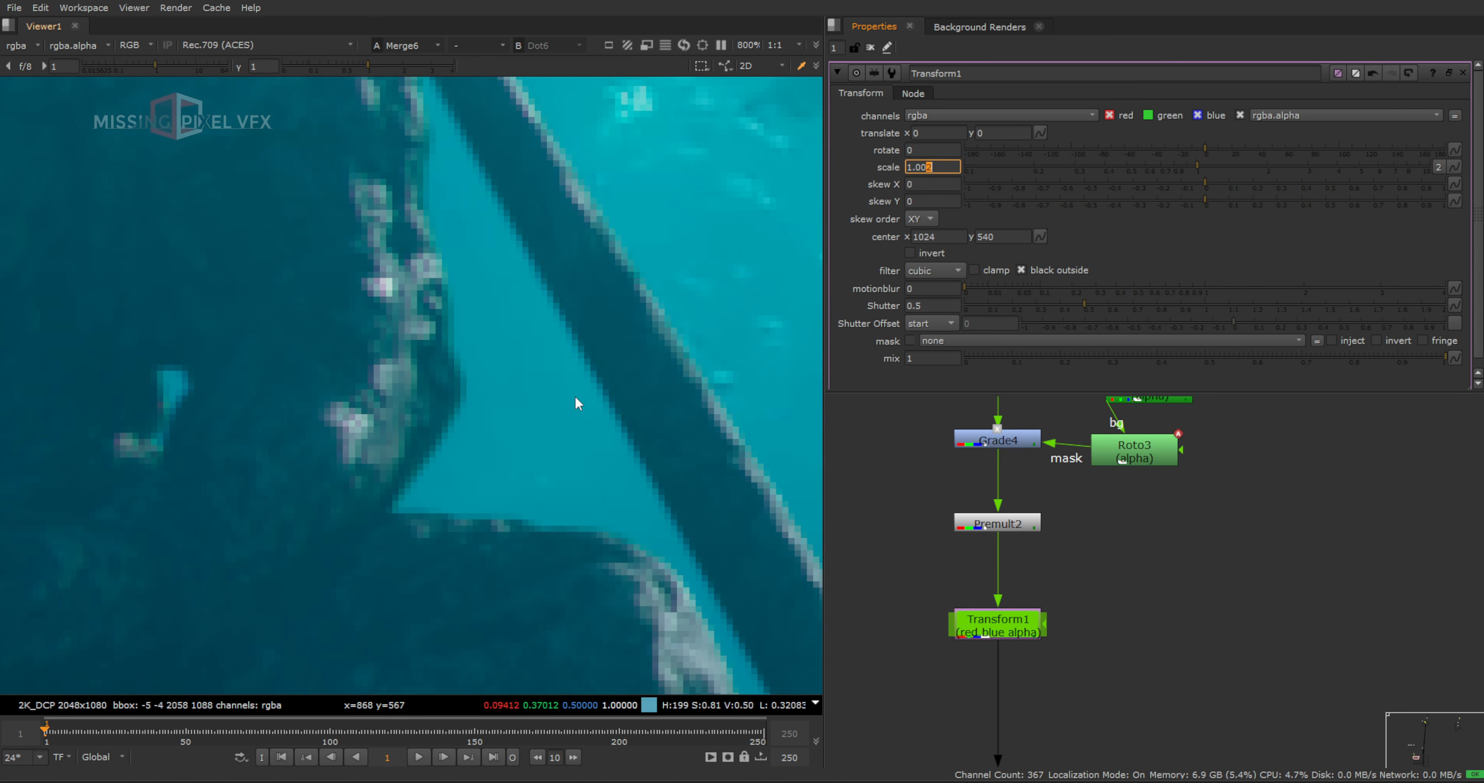
Exclude the red channel from Transform1 as well and set its scale to 1.004
{"action": "left_click", "coordinate": [1109, 116]}
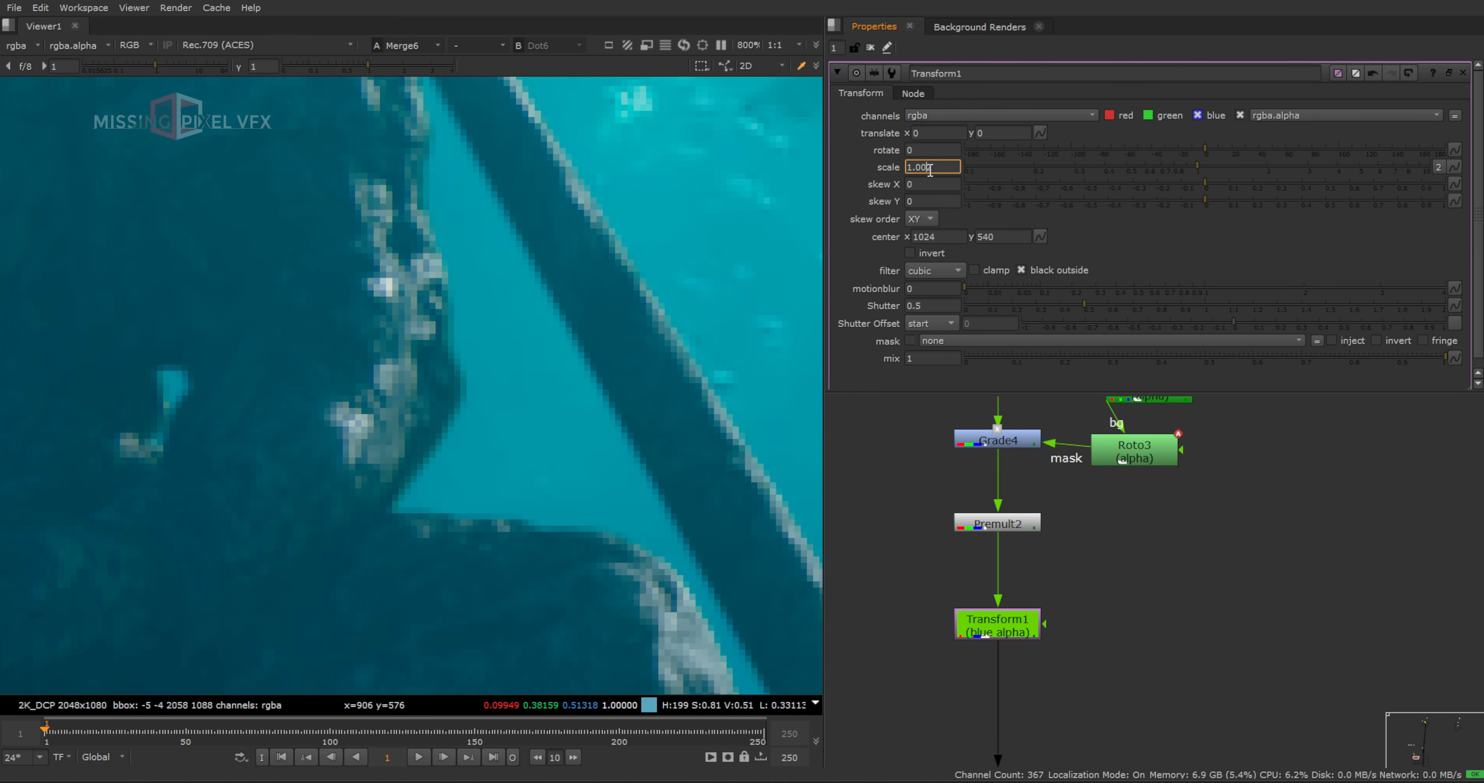
{"action": "type", "text": "4"}
{"action": "key", "text": "Return"}
Disable Transform1 to compare the colour fringing along the mace's edge at close range
{"action": "scroll", "coordinate": [596, 242], "scroll_direction": "up", "scroll_amount": 3}
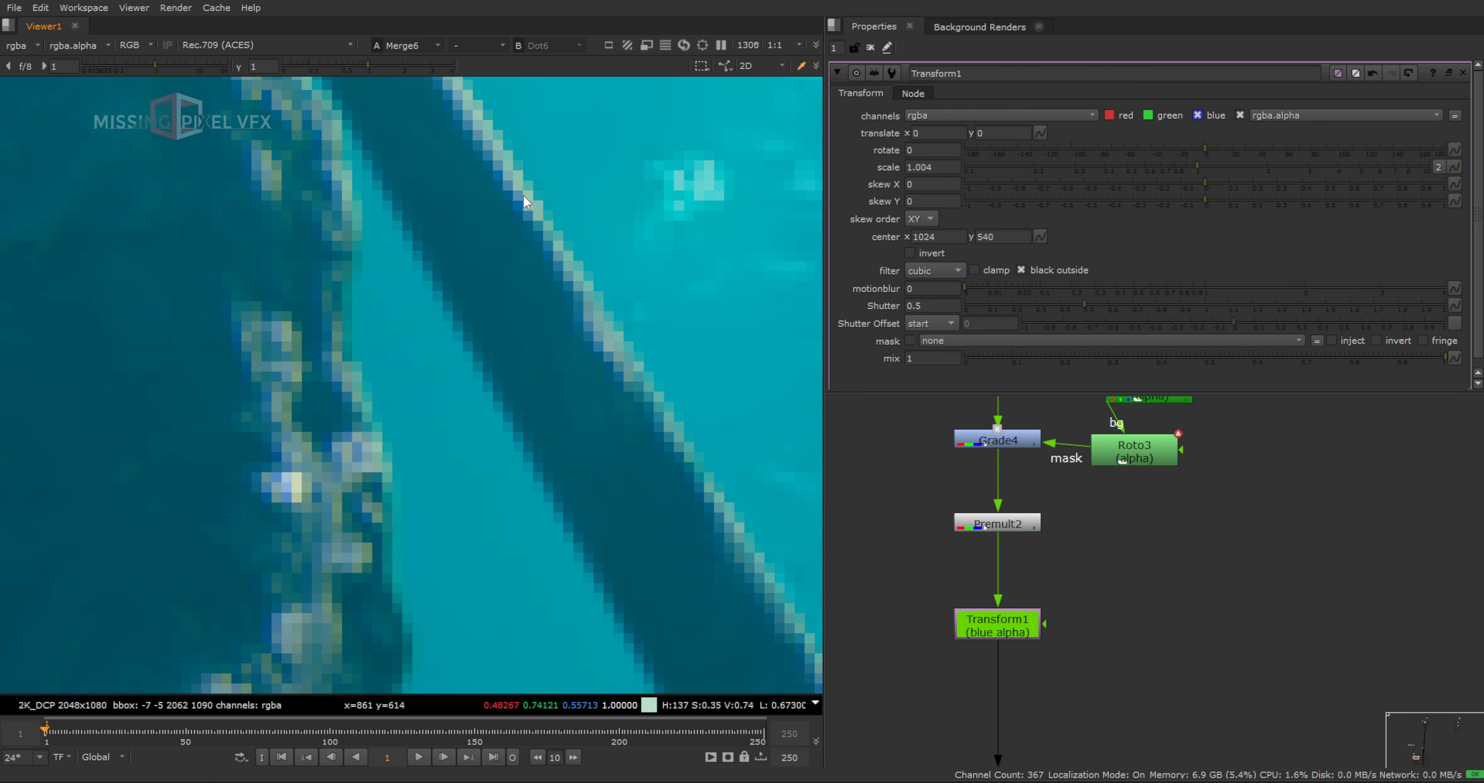
{"action": "key", "text": "d"}
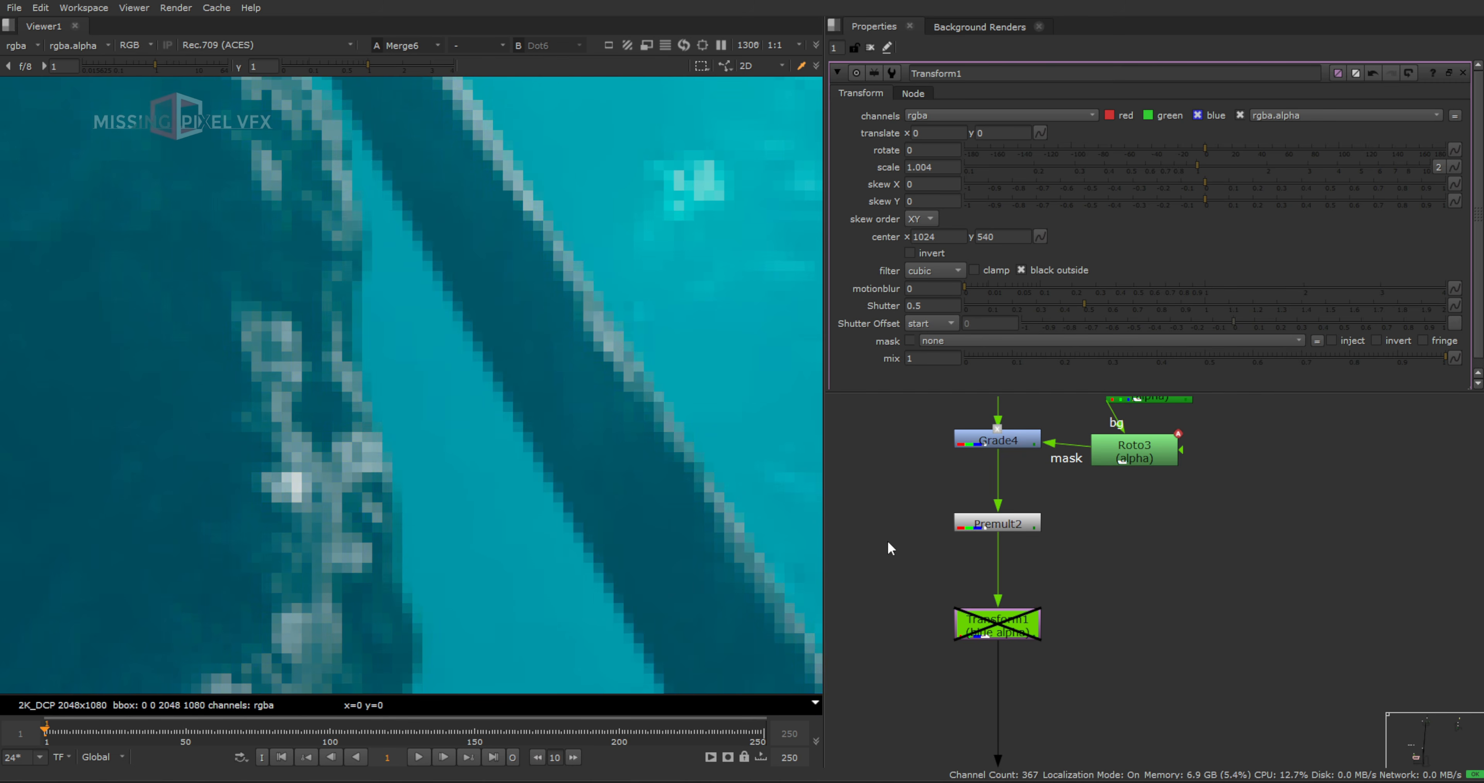
Toggle Transform1 off and on to compare the statue's edges, leaving the node enabled
{"action": "key", "text": "d"}
{"action": "key", "text": "d"}
{"action": "key", "text": "d"}
{"action": "scroll", "coordinate": [513, 293], "scroll_direction": "down", "scroll_amount": 4}
{"action": "scroll", "coordinate": [507, 300], "scroll_direction": "down", "scroll_amount": 2}
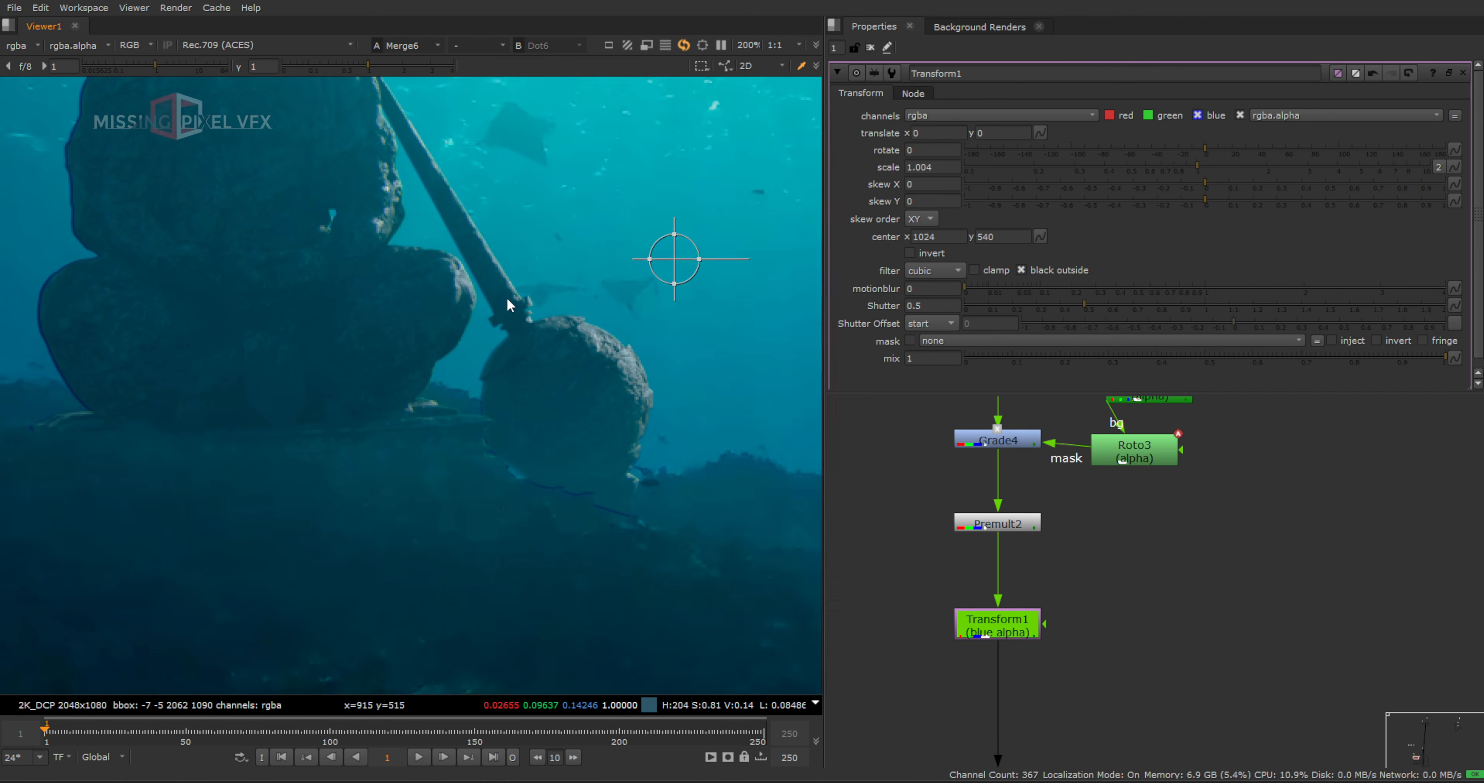
{"action": "scroll", "coordinate": [609, 381], "scroll_direction": "down", "scroll_amount": 1}
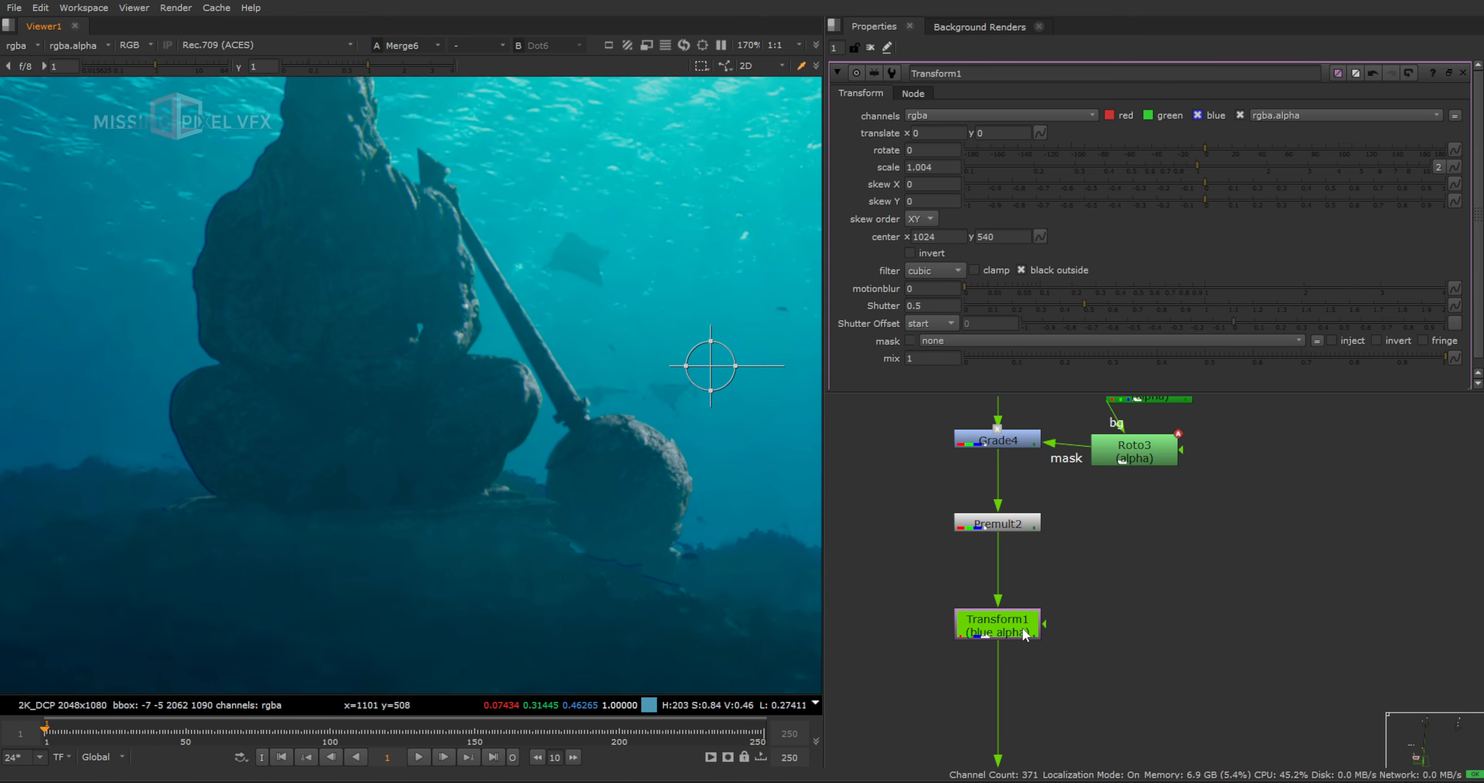
Add a Roto node and connect it to the mask input of Transform1
{"action": "left_click", "coordinate": [1116, 624]}
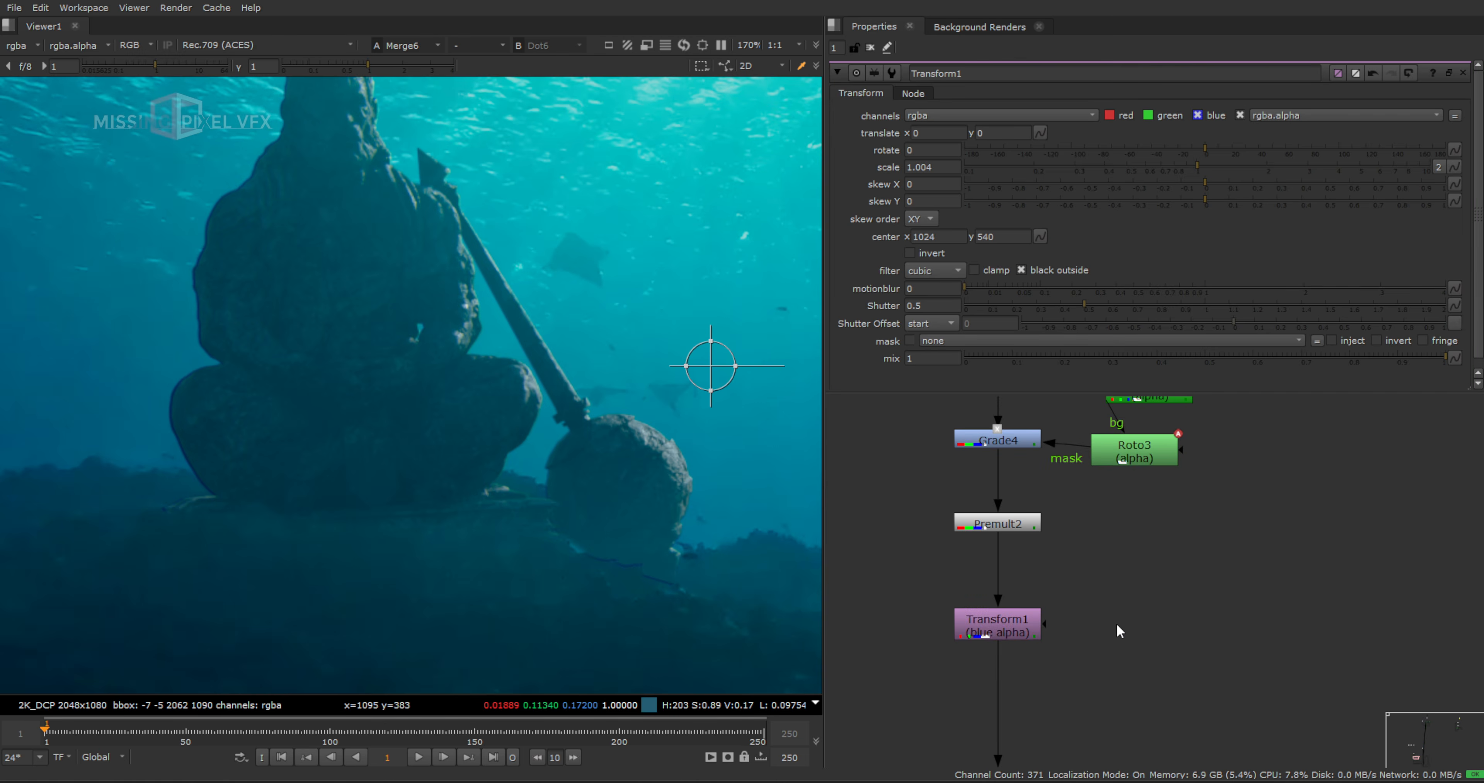
{"action": "key", "text": "o"}
{"action": "mouse_move", "coordinate": [1037, 623]}
{"action": "left_mouse_down"}
{"action": "mouse_move", "coordinate": [1090, 630]}
{"action": "mouse_move", "coordinate": [1025, 629]}
{"action": "left_mouse_up"}
Draw a smooth closed Bezier around the statue's upper body and mace, feather its edge outward, and close the node's settings
{"action": "scroll", "coordinate": [478, 372], "scroll_direction": "down", "scroll_amount": 5}
{"action": "left_click", "coordinate": [518, 156]}
{"action": "left_click_drag", "start_coordinate": [623, 335], "coordinate": [592, 389]}
{"action": "left_click_drag", "start_coordinate": [537, 398], "coordinate": [469, 398]}
{"action": "left_click_drag", "start_coordinate": [374, 361], "coordinate": [351, 334]}
{"action": "left_click", "coordinate": [323, 275]}
{"action": "left_click_drag", "start_coordinate": [348, 180], "coordinate": [427, 167]}
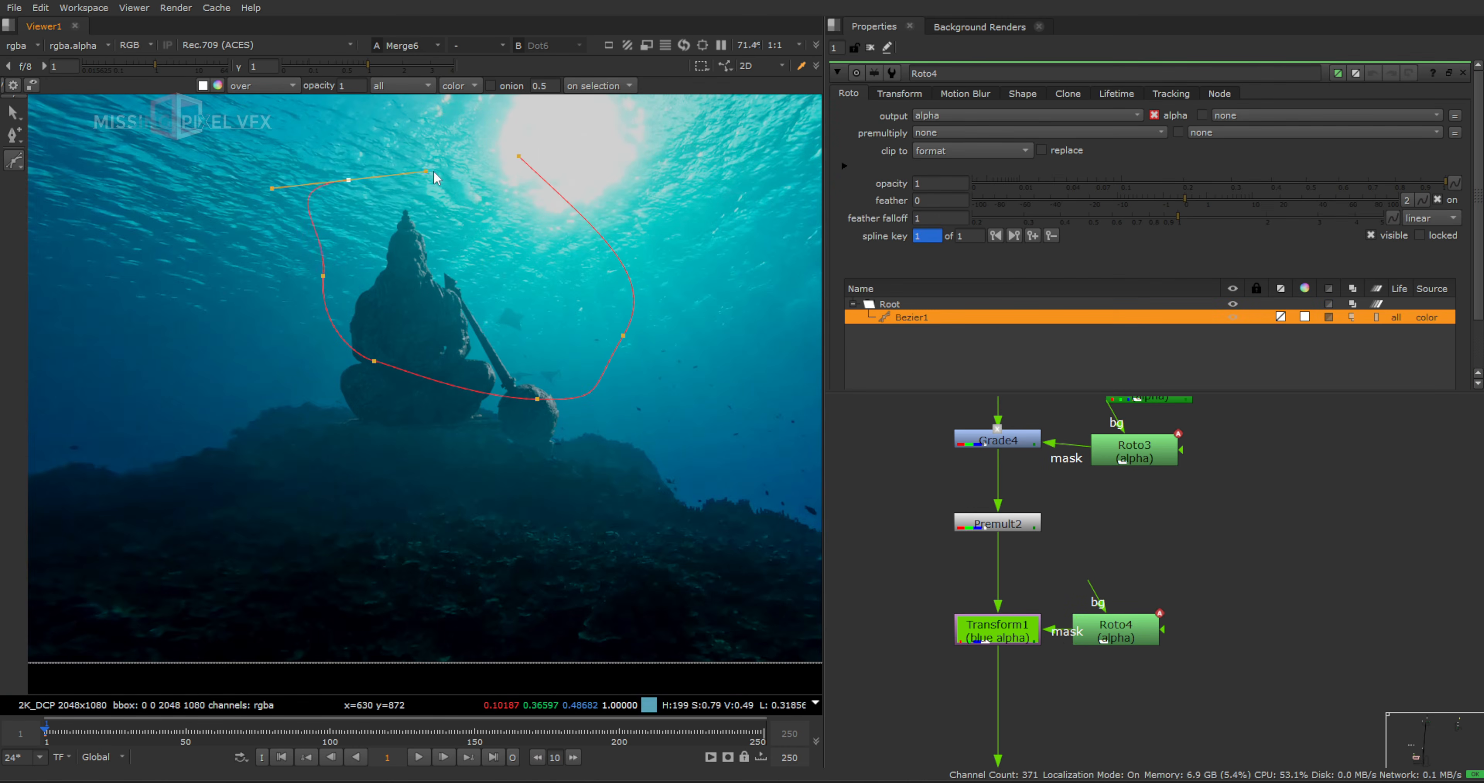
{"action": "left_click", "coordinate": [519, 156]}
{"action": "key", "text": "z"}
{"action": "left_click_drag", "start_coordinate": [539, 420], "coordinate": [542, 446]}
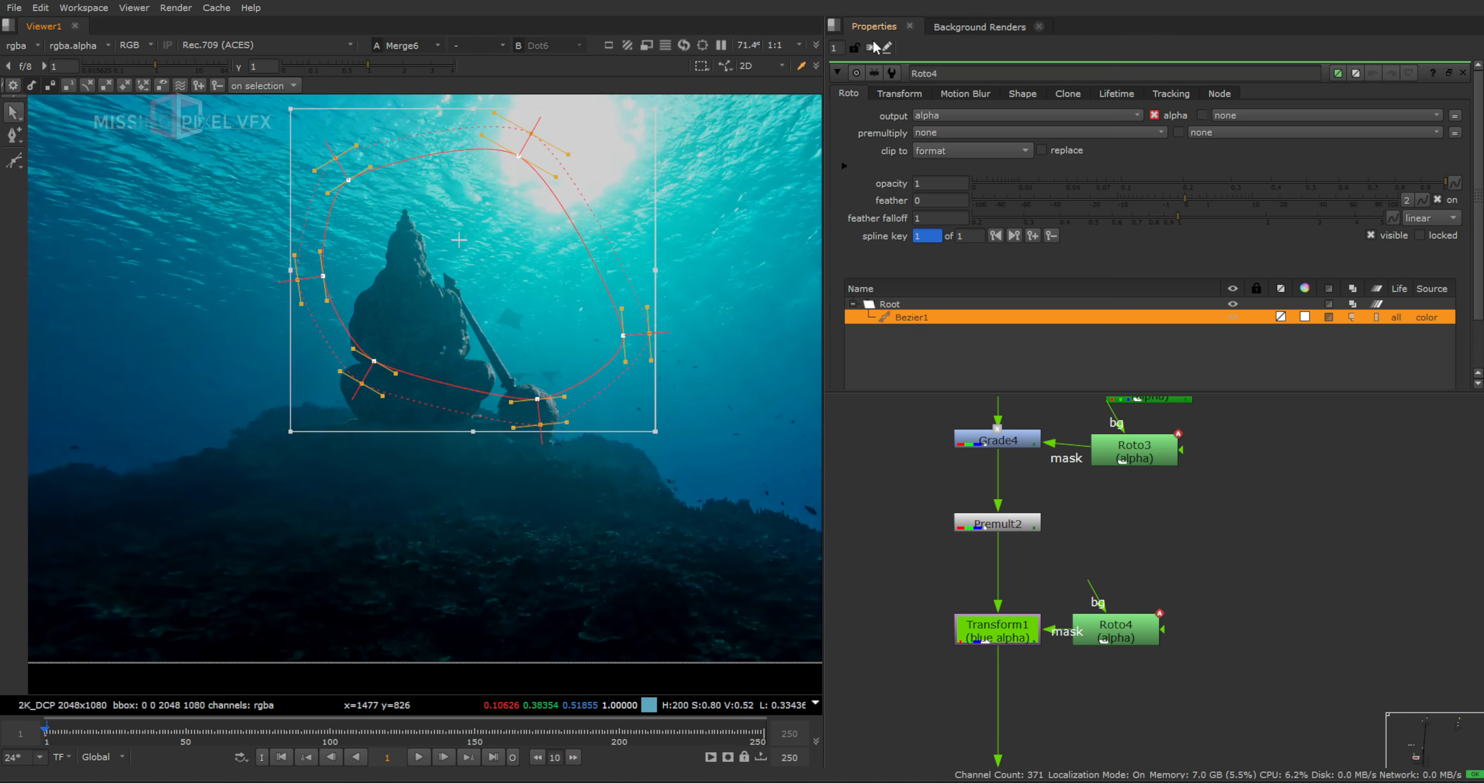
{"action": "left_click", "coordinate": [870, 48]}
Examine the statue's edges and the overall composite with the masked Transform1 applied, and review that node's settings
{"action": "scroll", "coordinate": [418, 253], "scroll_direction": "up", "scroll_amount": 8}
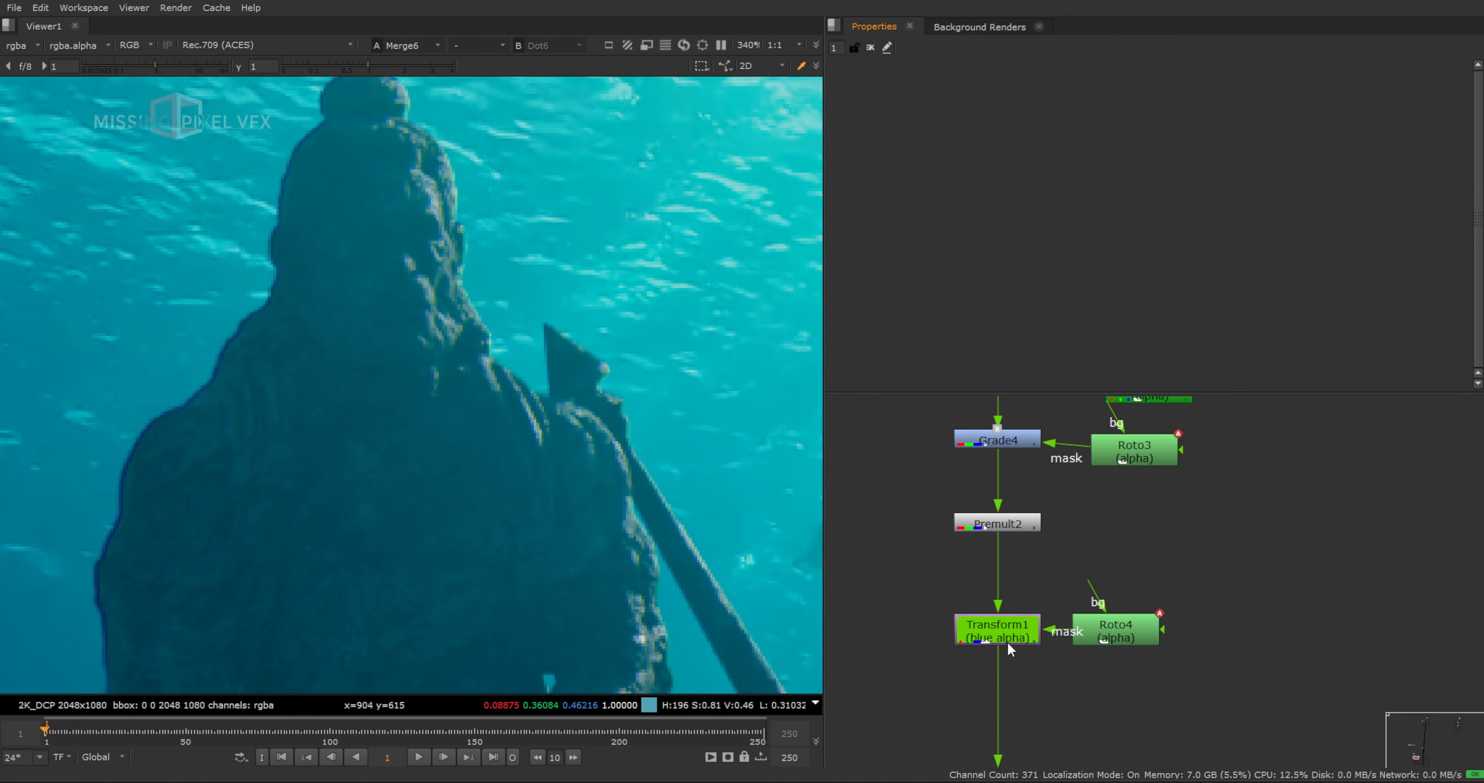
{"action": "scroll", "coordinate": [409, 215], "scroll_direction": "down", "scroll_amount": 6}
{"action": "scroll", "coordinate": [552, 270], "scroll_direction": "up", "scroll_amount": 10}
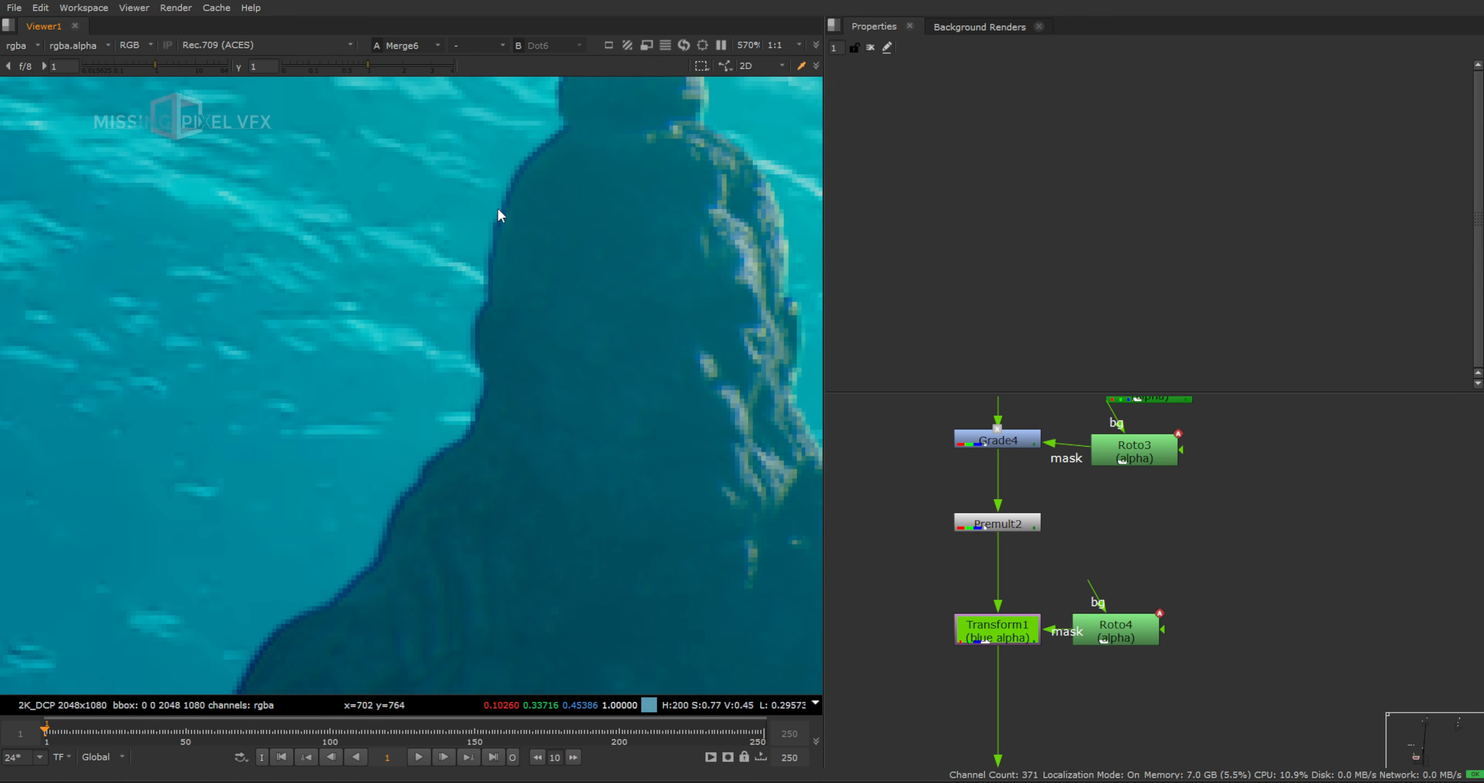
{"action": "double_click", "coordinate": [1001, 638]}
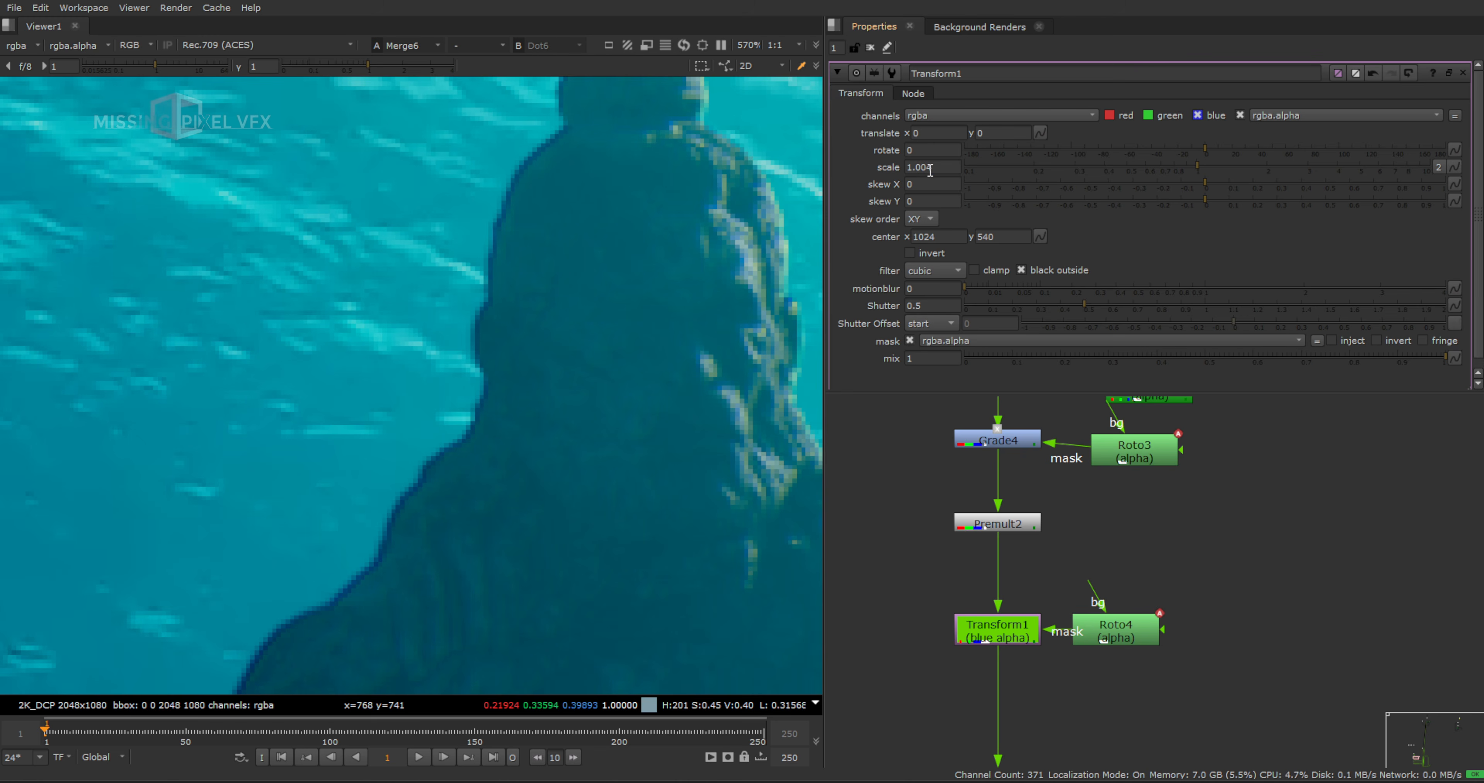
{"action": "scroll", "coordinate": [411, 386], "scroll_direction": "down", "scroll_amount": 5}
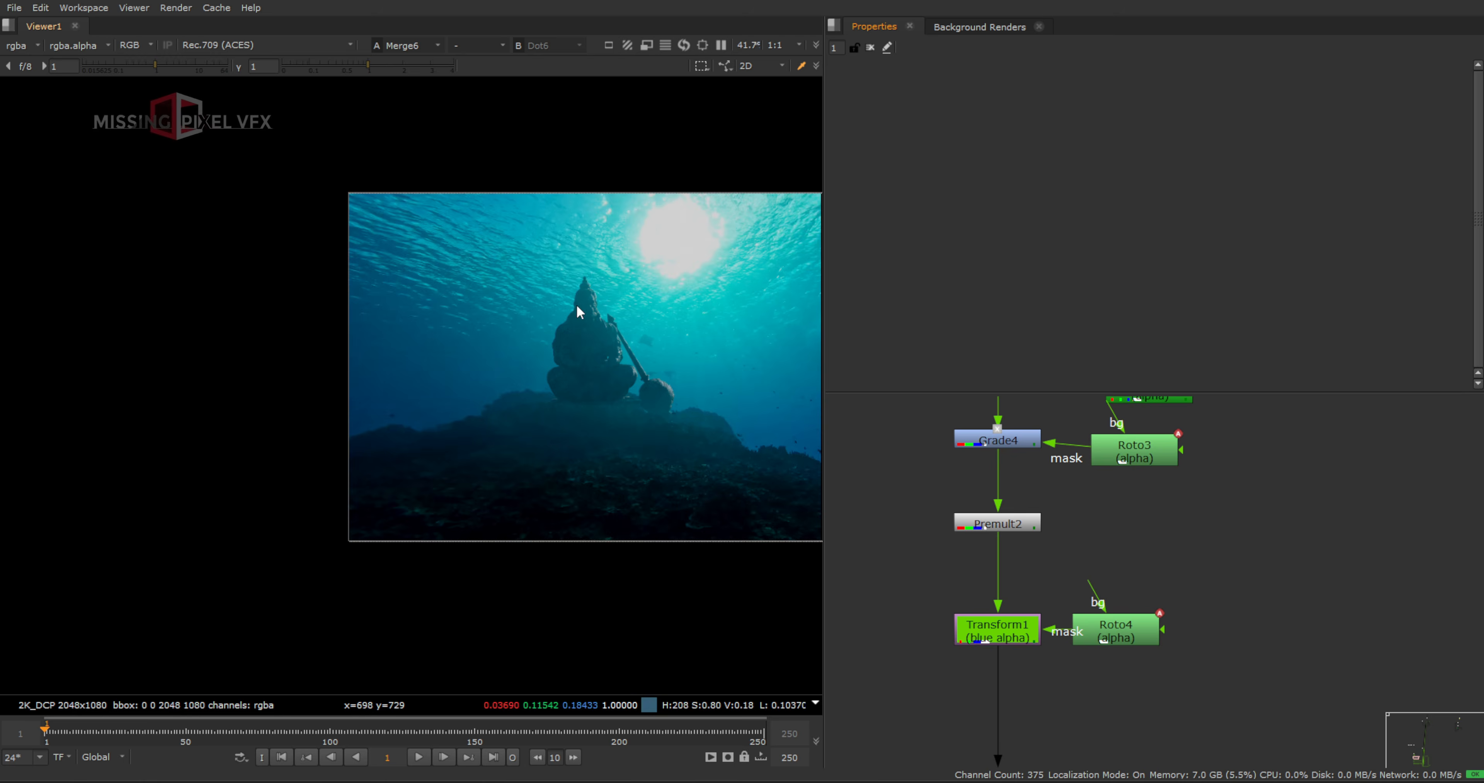
{"action": "scroll", "coordinate": [576, 307], "scroll_direction": "up", "scroll_amount": 6}
{"action": "scroll", "coordinate": [586, 303], "scroll_direction": "down", "scroll_amount": 5}
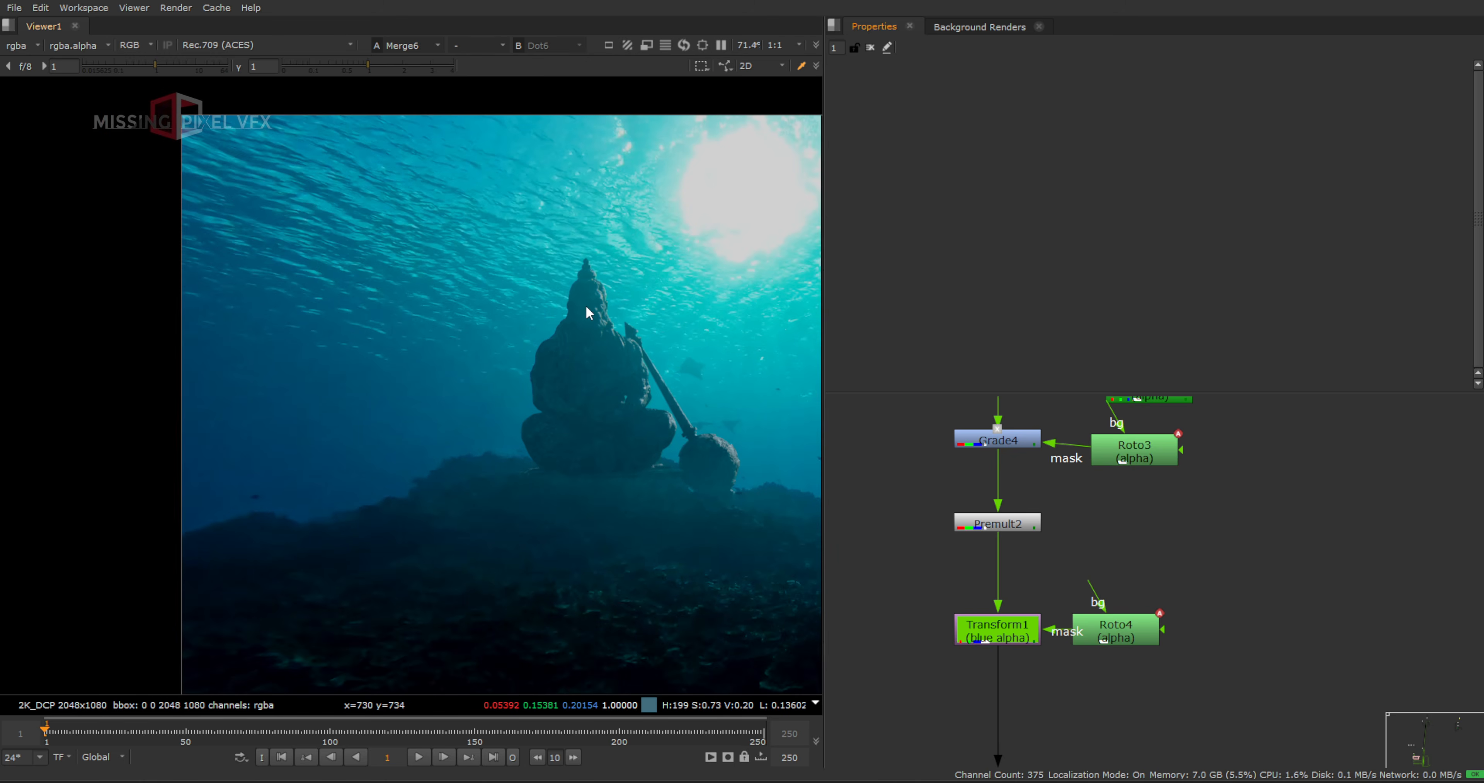
{"action": "scroll", "coordinate": [506, 348], "scroll_direction": "down", "scroll_amount": 4}
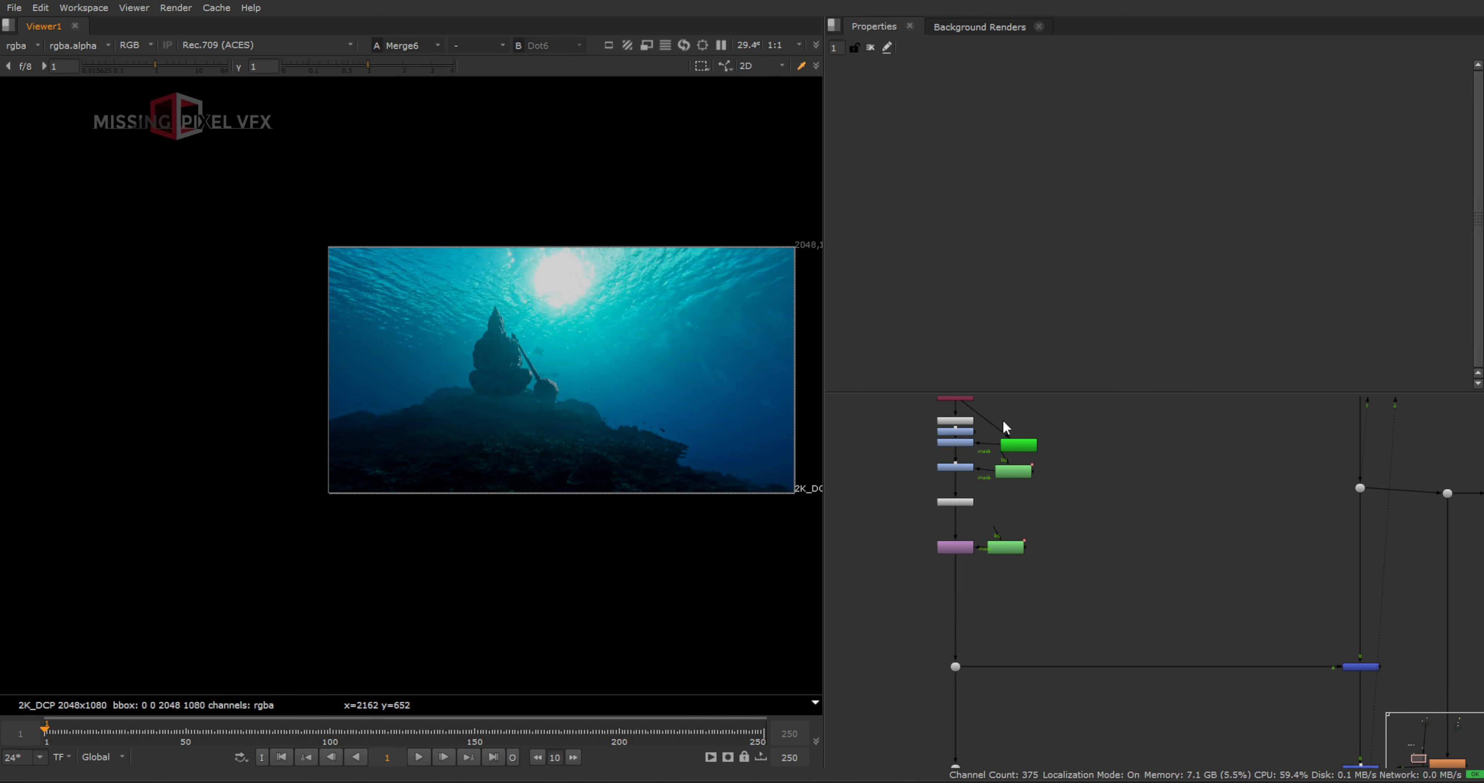
Move the FG0001.exr Read node together with its Shuffle down to below the main composite
{"action": "scroll", "coordinate": [1109, 528], "scroll_direction": "down", "scroll_amount": 5}
{"action": "scroll", "coordinate": [1062, 602], "scroll_direction": "up", "scroll_amount": 8}
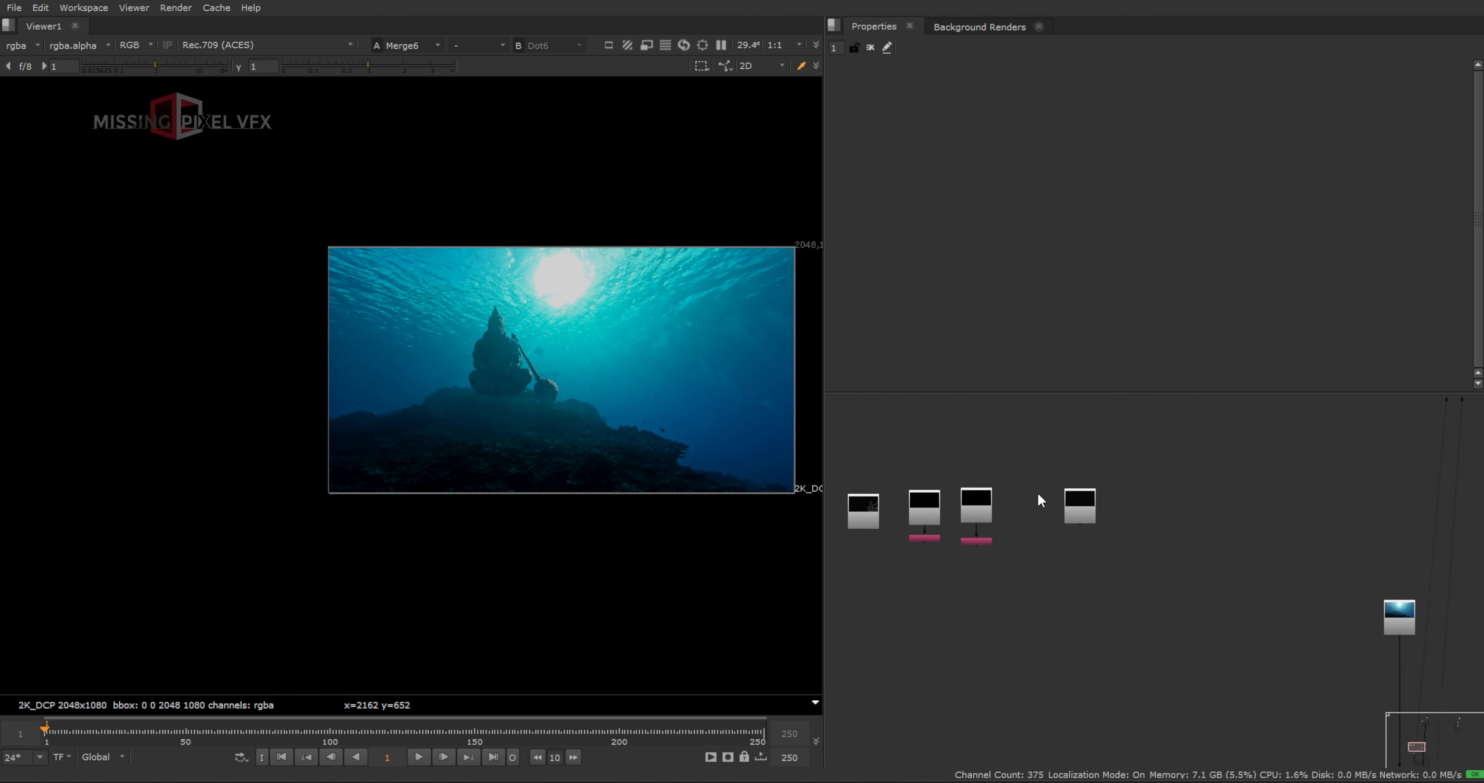
{"action": "left_click", "coordinate": [972, 551], "text": "ctrl"}
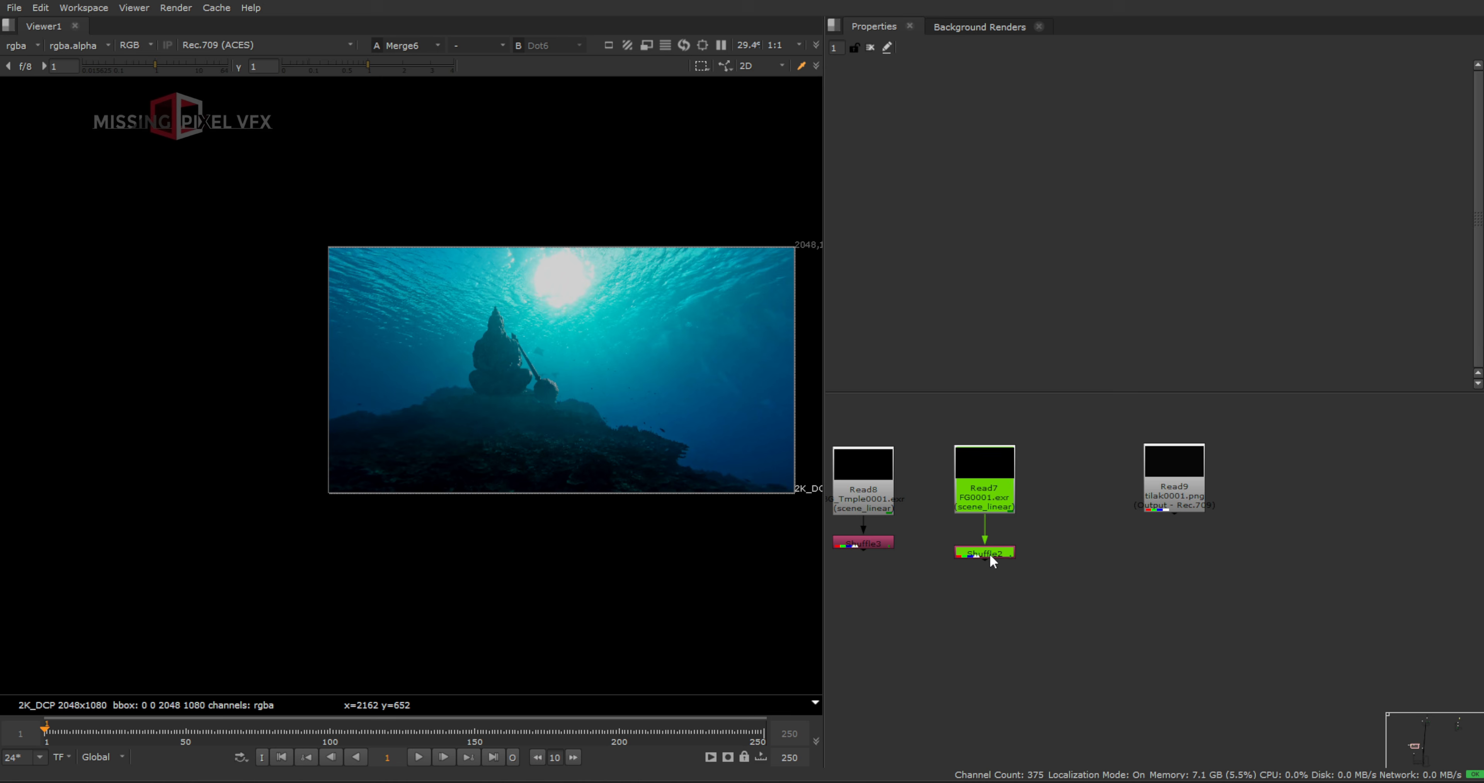
{"action": "scroll", "coordinate": [993, 554], "scroll_direction": "down", "scroll_amount": 6}
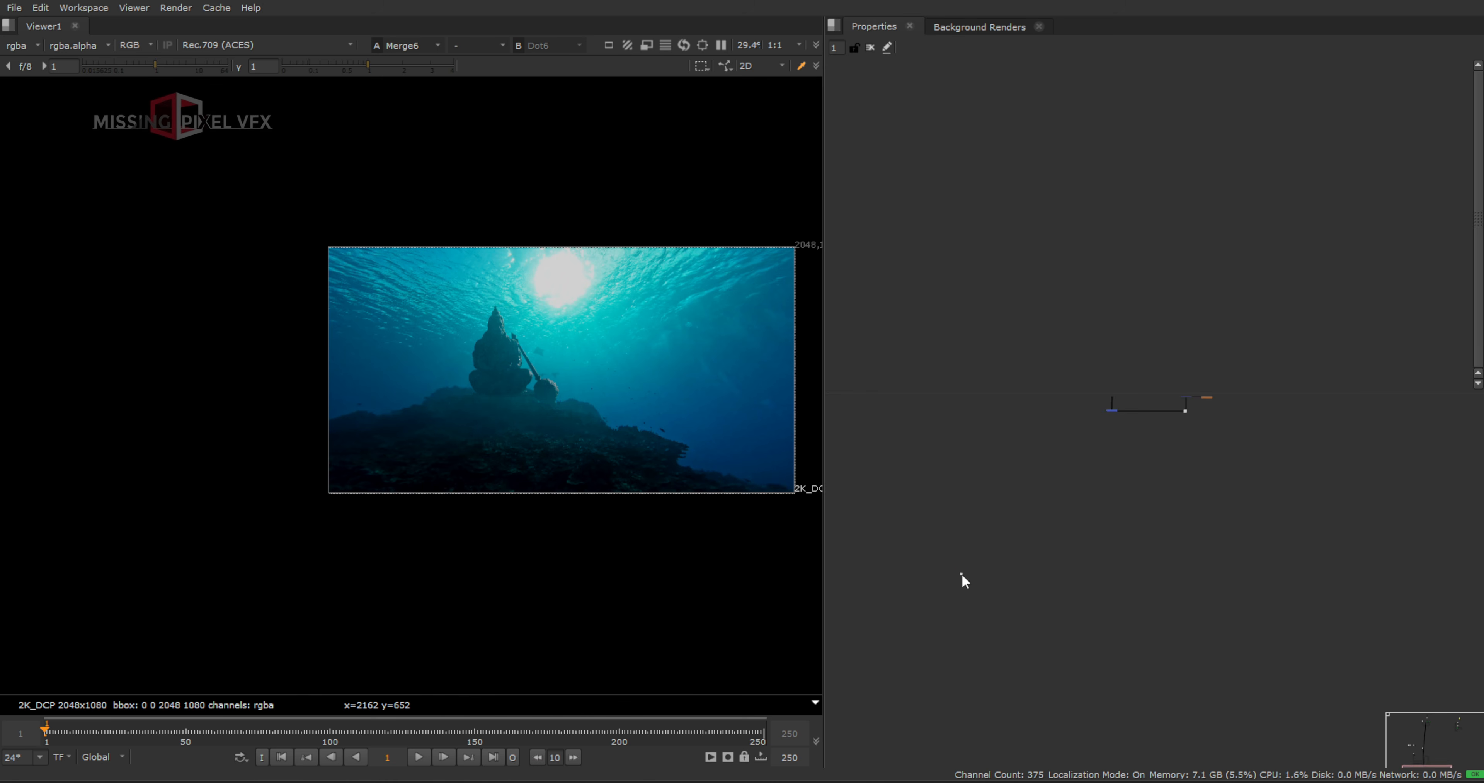
Merge the FG Shuffle over the main composite's last merge and view the combined result
{"action": "key", "text": "m"}
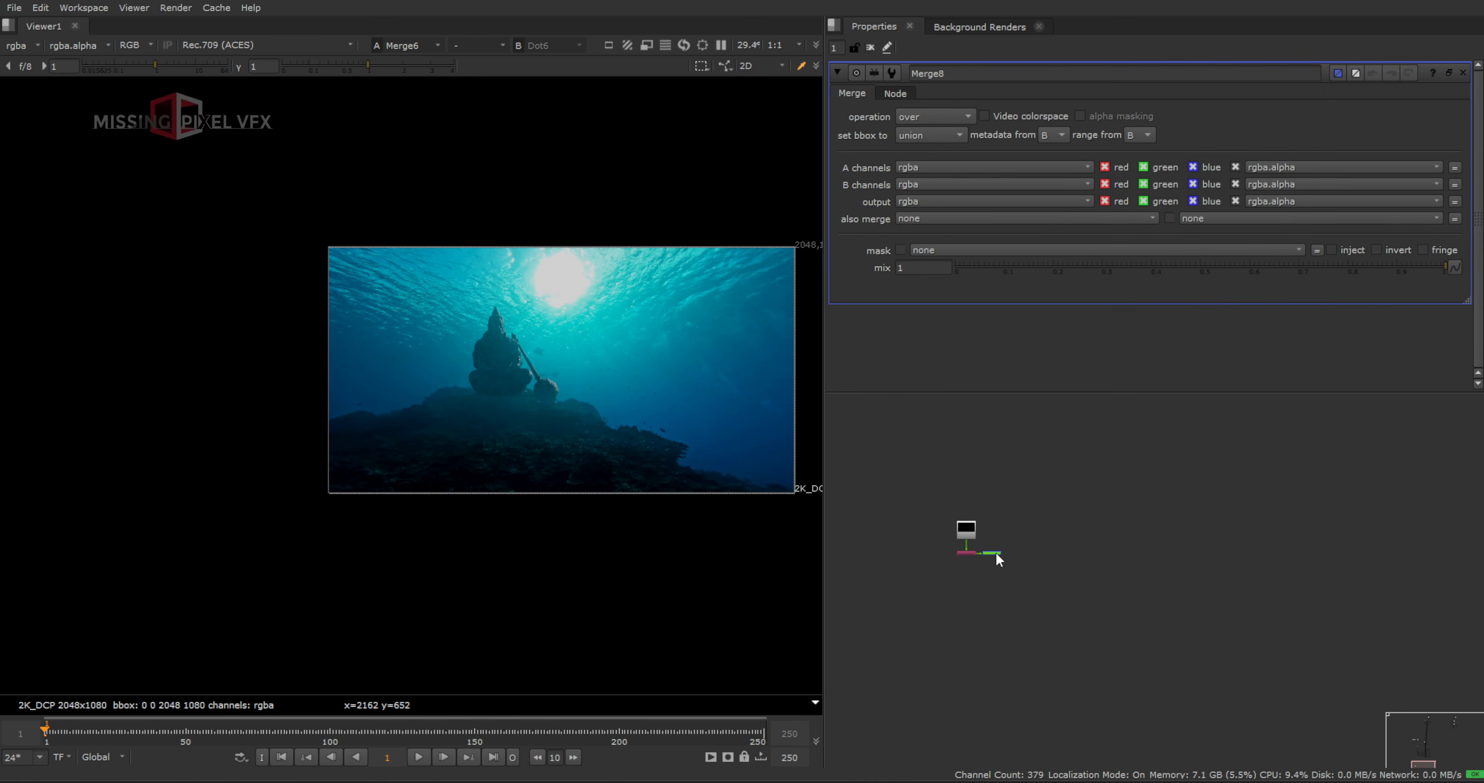
{"action": "left_click_drag", "start_coordinate": [998, 560], "coordinate": [1229, 542]}
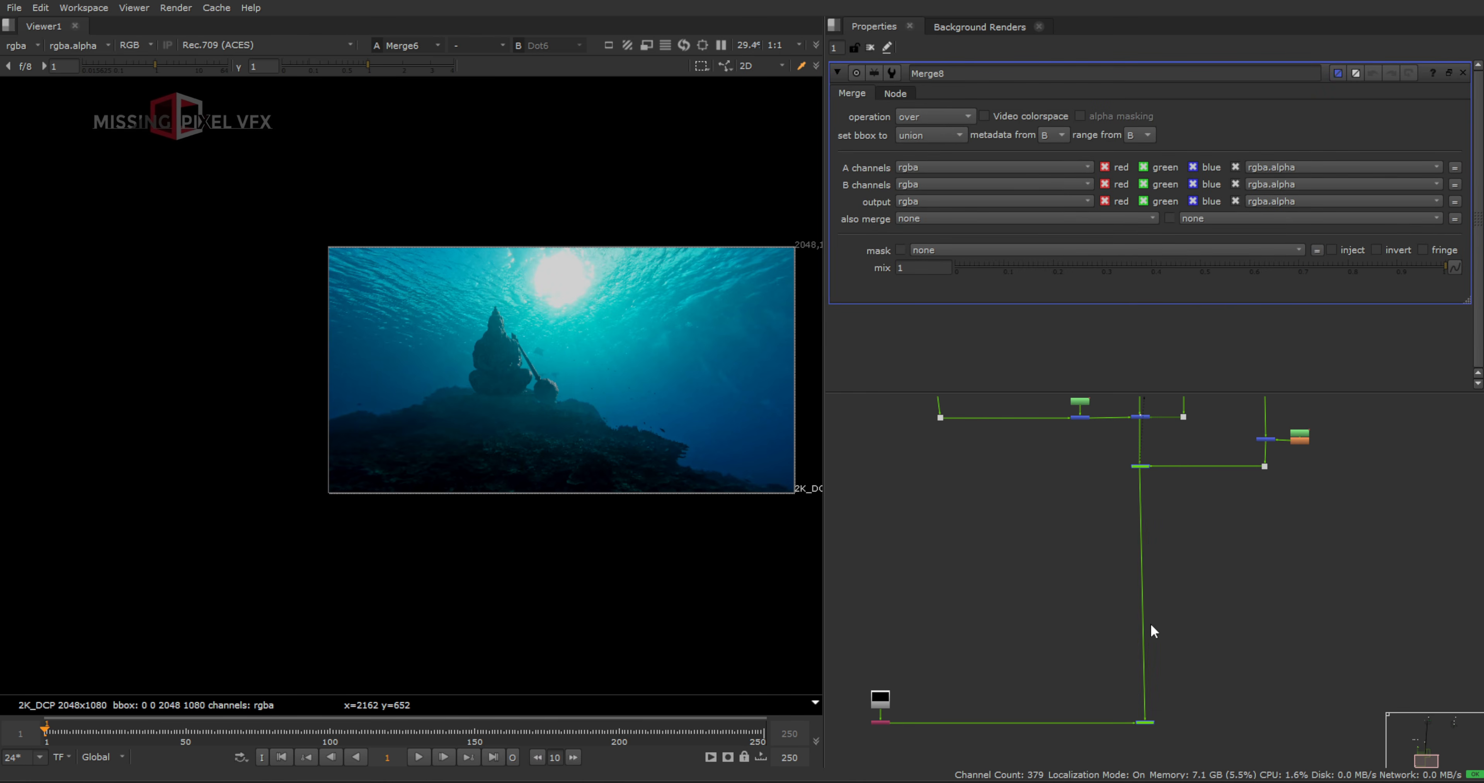
{"action": "key", "text": "1"}
{"action": "scroll", "coordinate": [641, 458], "scroll_direction": "up", "scroll_amount": 3}
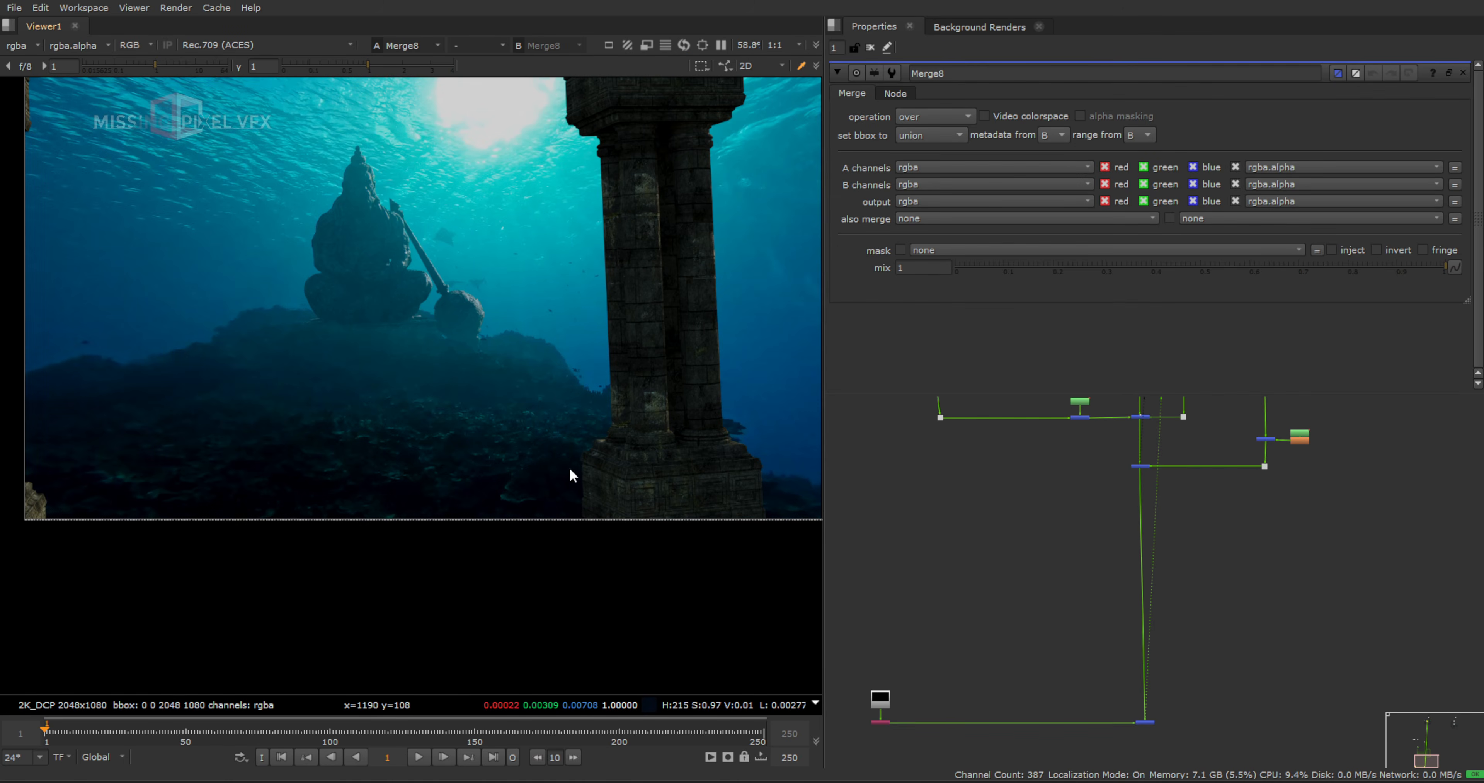
Tidy the foreground branch by aligning Merge8 under the main stream and adding a Dot as an elbow below the Shuffle
{"action": "middle_click_drag", "start_coordinate": [1040, 666], "coordinate": [1159, 609]}
{"action": "scroll", "coordinate": [1059, 648], "scroll_direction": "up", "scroll_amount": 4}
{"action": "middle_click_drag", "start_coordinate": [1066, 647], "coordinate": [926, 480]}
{"action": "scroll", "coordinate": [926, 480], "scroll_direction": "down", "scroll_amount": 2}
{"action": "left_click_drag", "start_coordinate": [1213, 504], "coordinate": [1207, 674]}
{"action": "middle_click_drag", "start_coordinate": [946, 572], "coordinate": [1096, 544]}
{"action": "left_click_drag", "start_coordinate": [1176, 555], "coordinate": [994, 640], "text": "ctrl"}
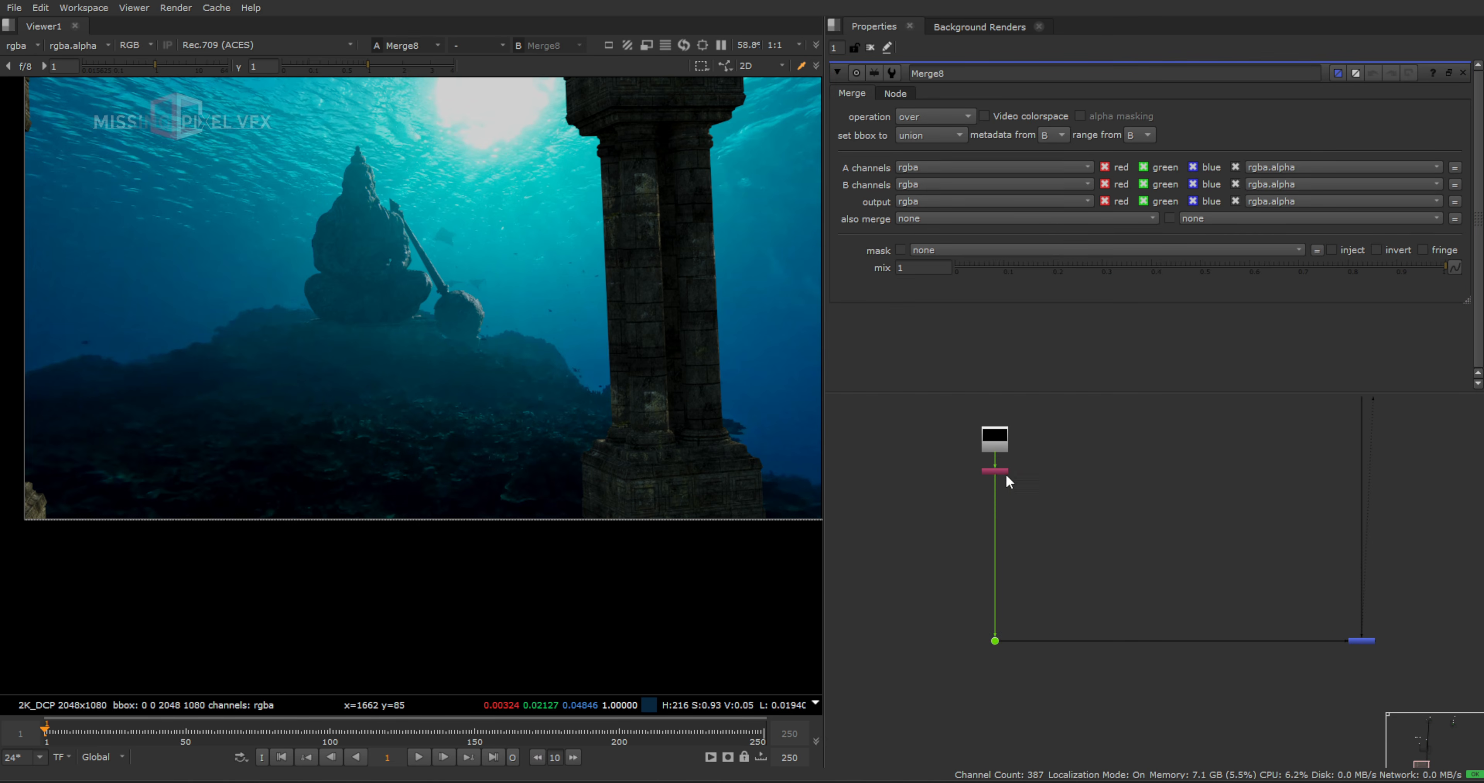
Insert an Unpremult node followed by a Premult node after the foreground Shuffle
{"action": "key", "text": "Tab"}
{"action": "type", "text": "unp"}
{"action": "key", "text": "Return"}
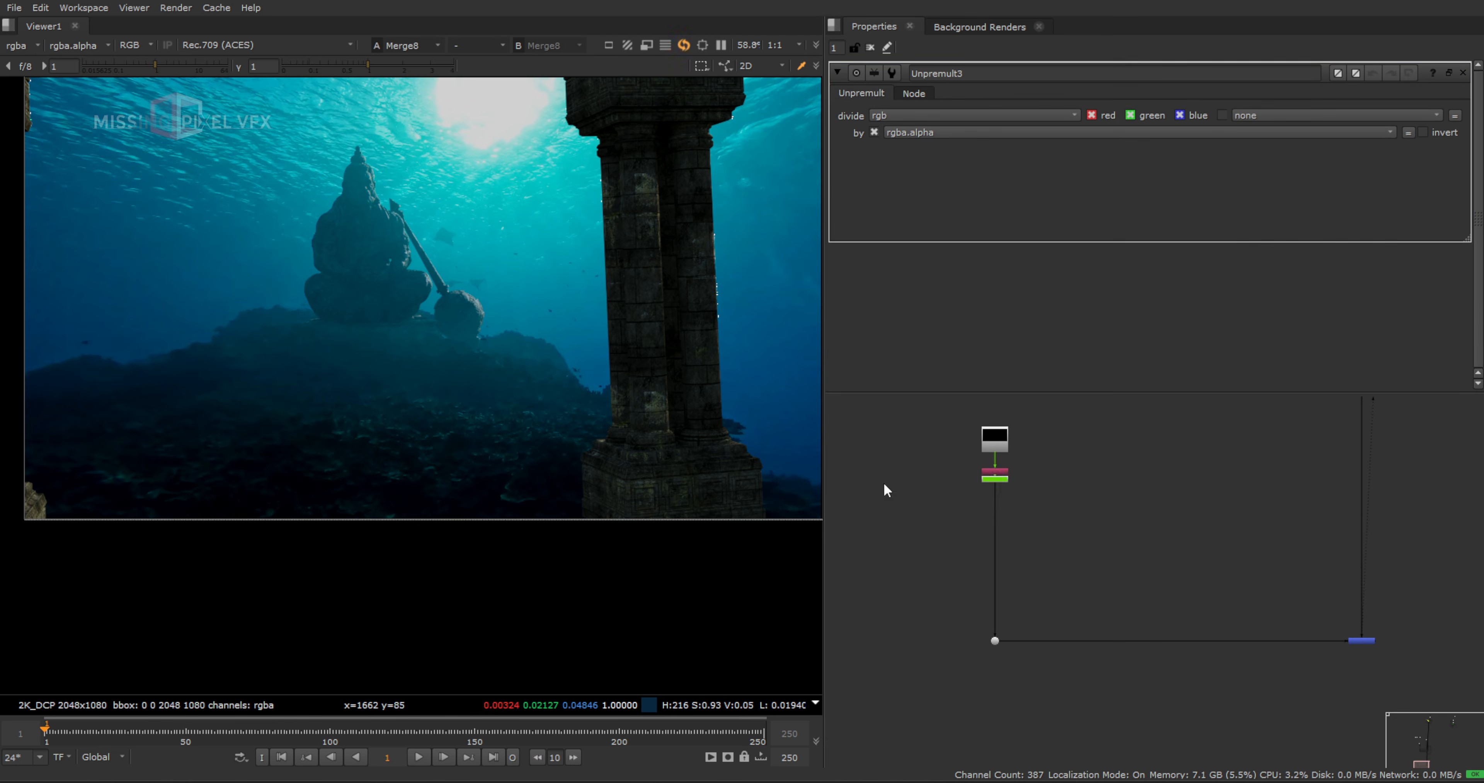
{"action": "key", "text": "Tab"}
{"action": "type", "text": "prem"}
{"action": "key", "text": "Return"}
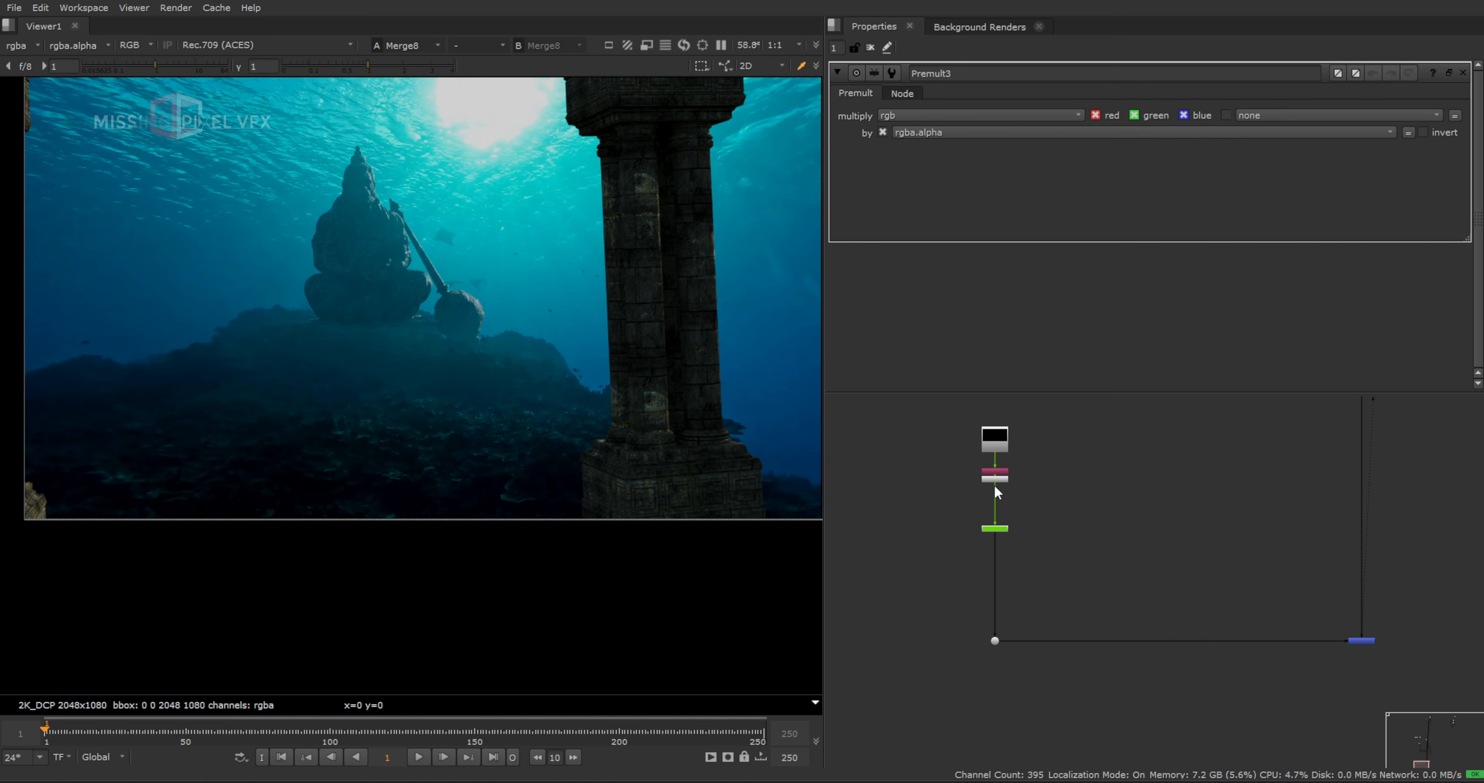
Add a ColorCorrect between Unpremult3 and Premult3 with master saturation 0.61 and a blue master gain of 1.17
{"action": "key", "text": "c"}
{"action": "scroll", "coordinate": [599, 453], "scroll_direction": "up", "scroll_amount": 2}
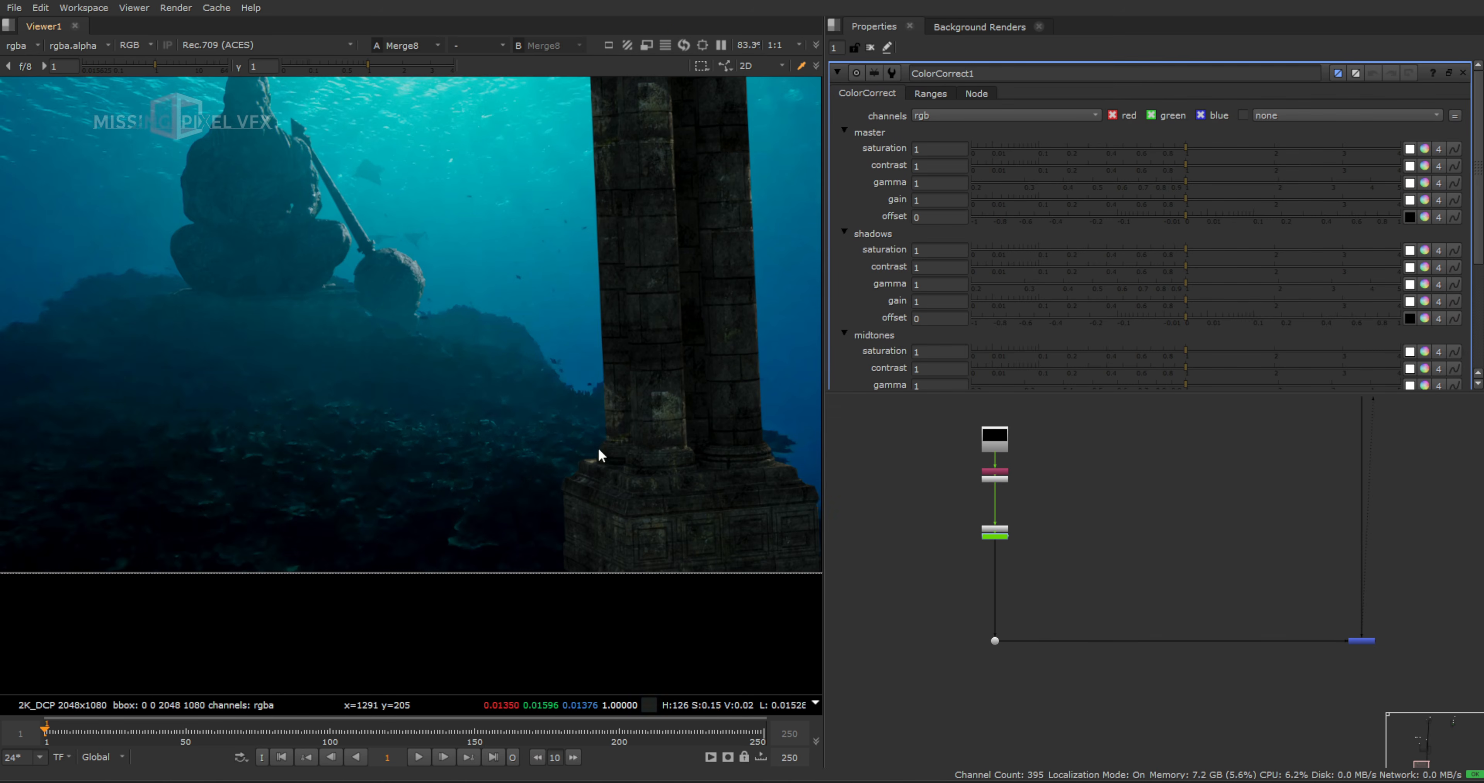
{"action": "left_click_drag", "start_coordinate": [1147, 156], "coordinate": [1145, 156]}
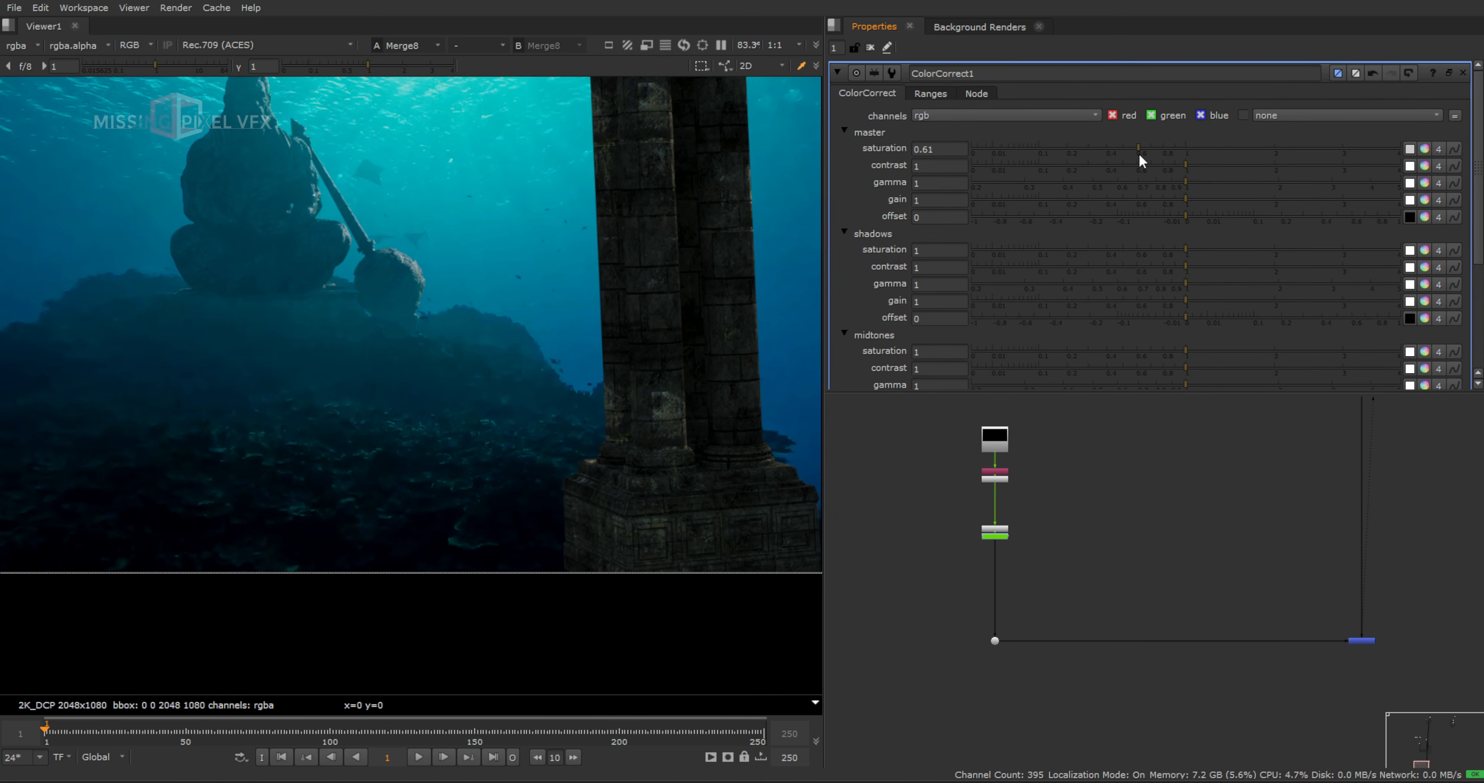
{"action": "left_click", "coordinate": [1424, 200]}
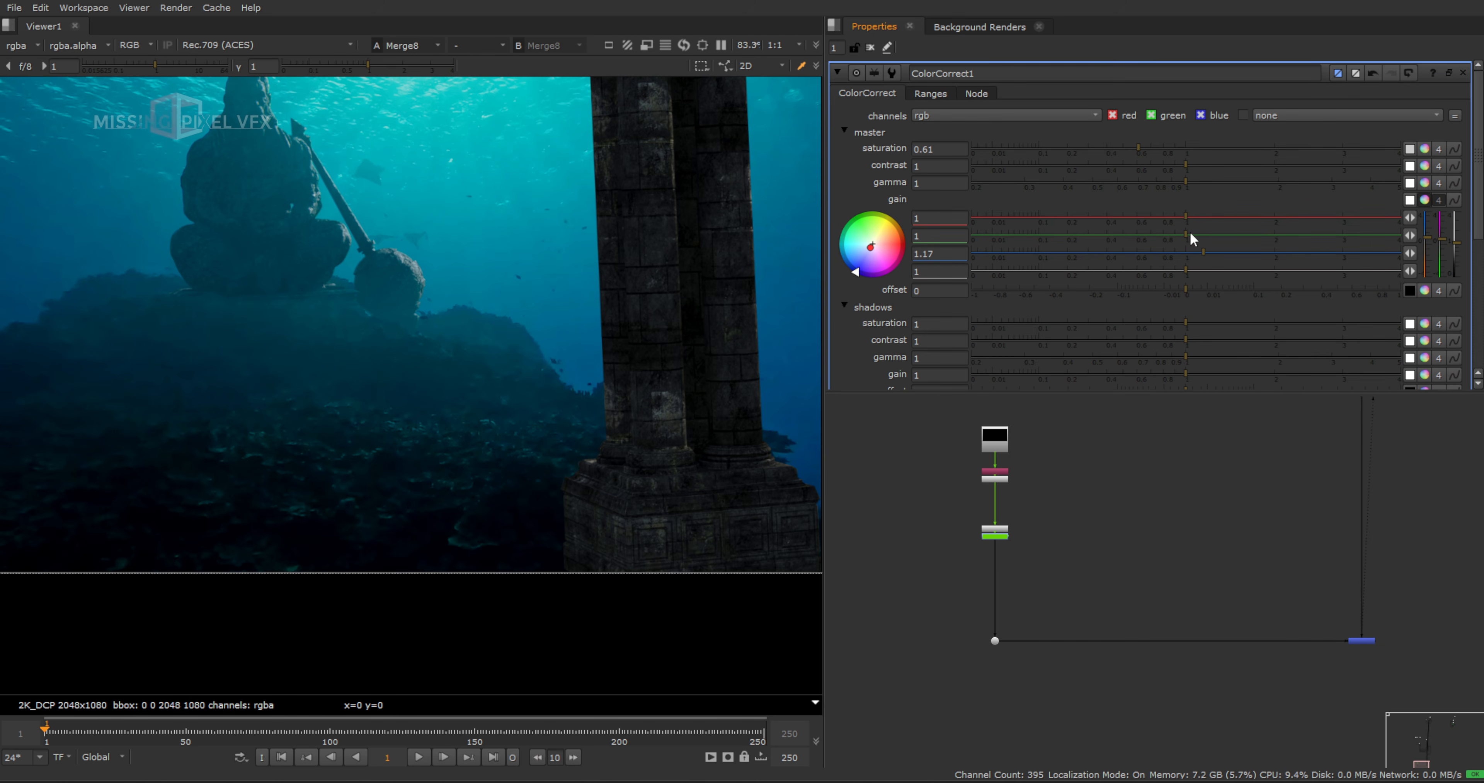
Insert a Grade between Unpremult3 and ColorCorrect1, and sample its blackpoint from the darkest area of the pillar
{"action": "scroll", "coordinate": [992, 541], "scroll_direction": "up", "scroll_amount": 4}
{"action": "key", "text": "g"}
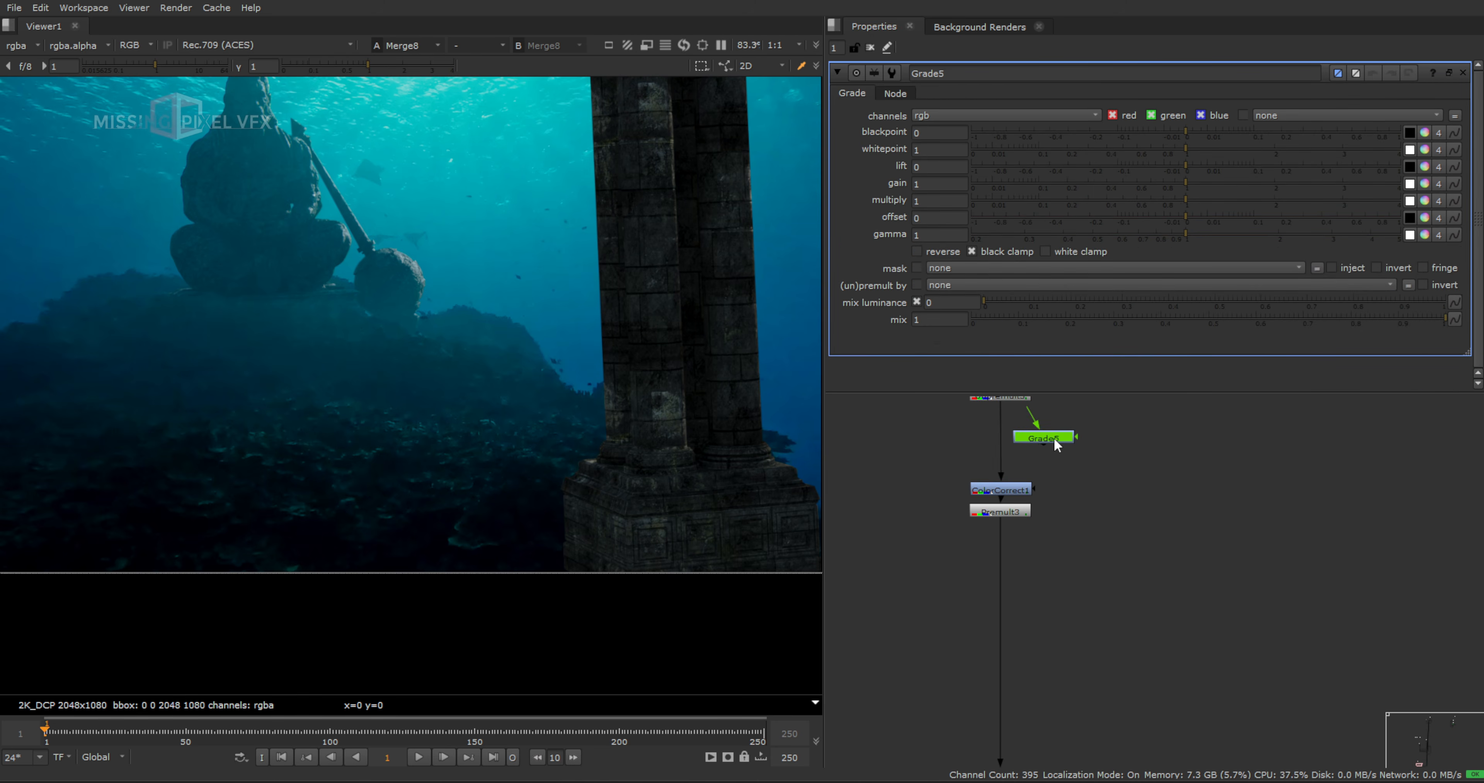
{"action": "scroll", "coordinate": [668, 430], "scroll_direction": "up", "scroll_amount": 6}
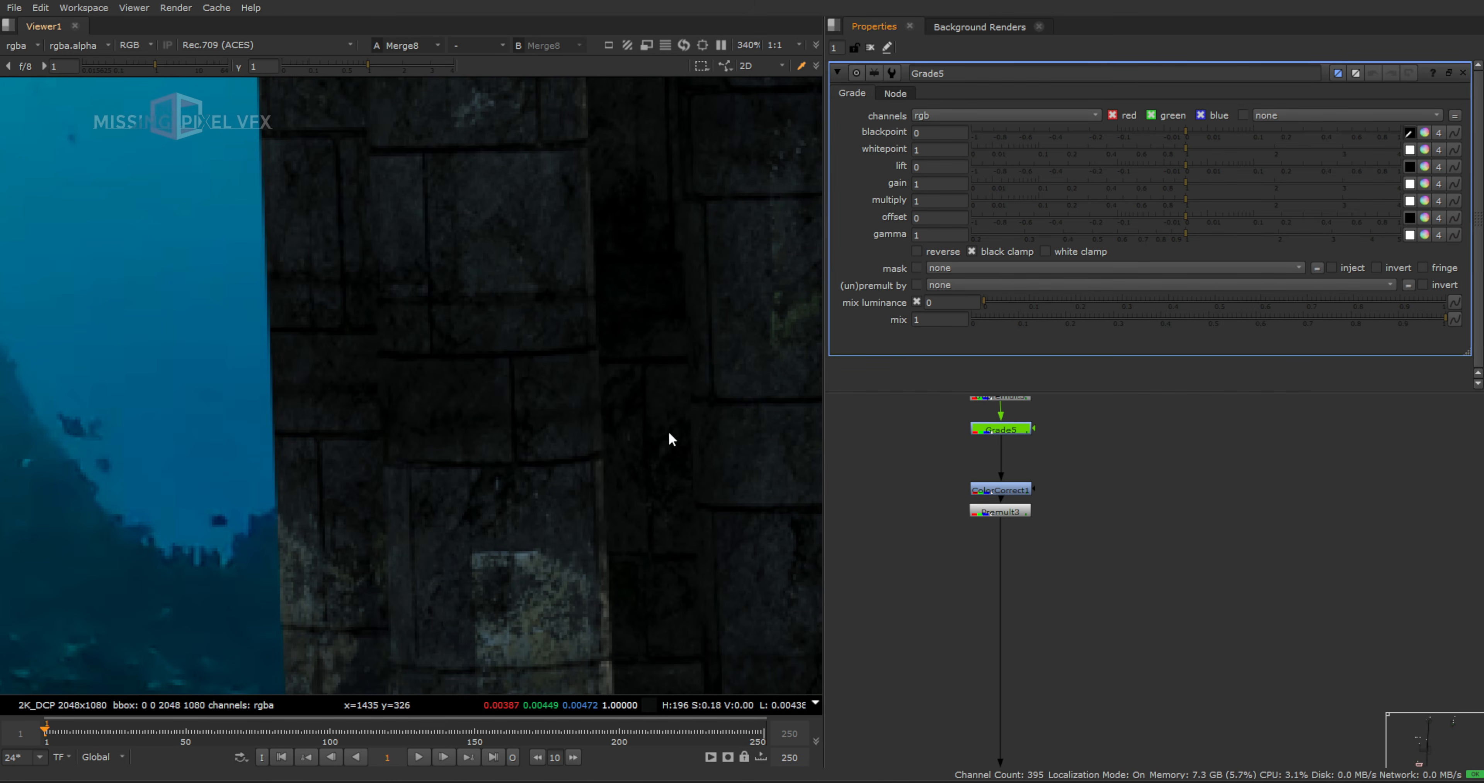
{"action": "left_click_drag", "start_coordinate": [650, 277], "coordinate": [658, 289], "text": "ctrl+shift"}
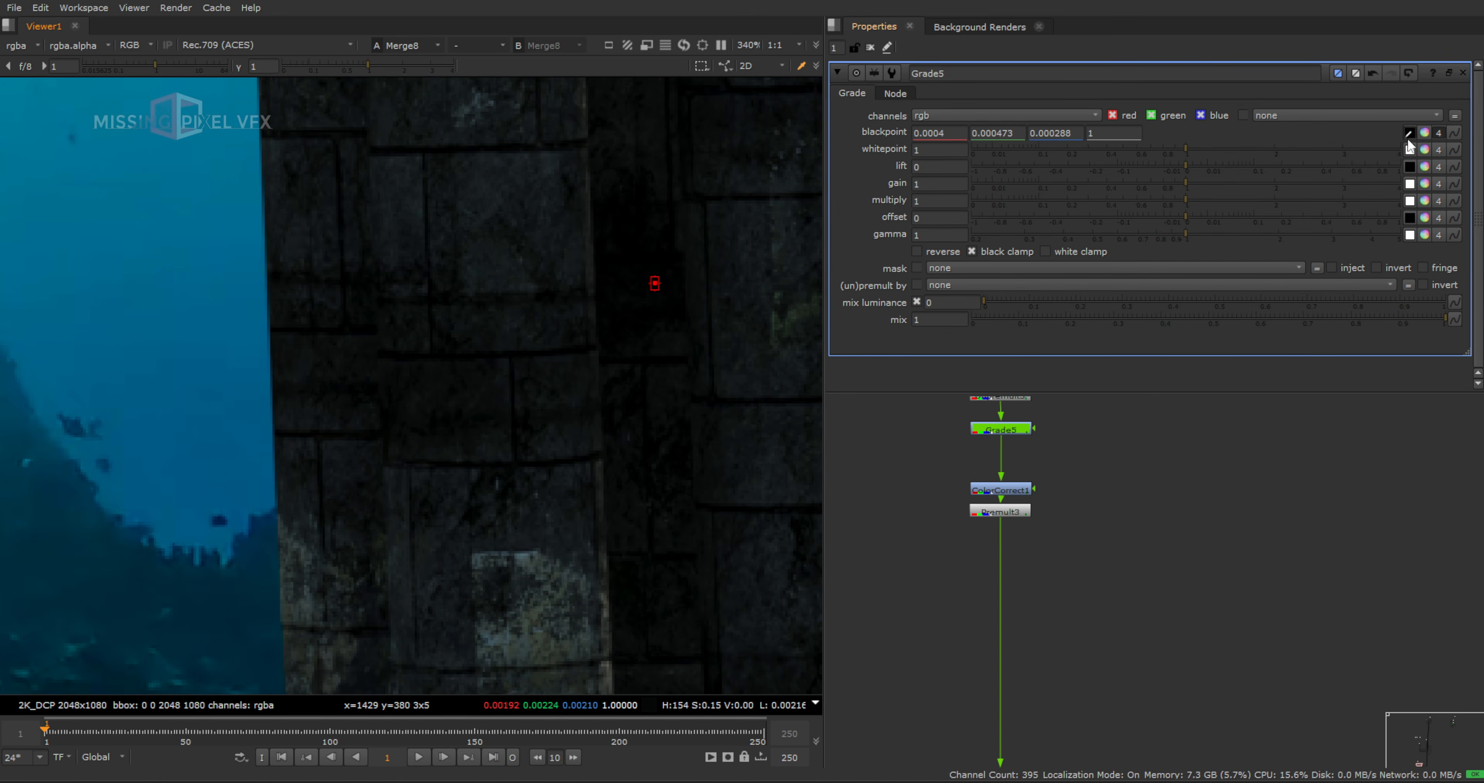
Sample Grade5's lift from the dark seabed beside the pillar's base
{"action": "left_click", "coordinate": [1409, 166]}
{"action": "scroll", "coordinate": [468, 258], "scroll_direction": "down", "scroll_amount": 5}
{"action": "middle_click_drag", "start_coordinate": [428, 375], "coordinate": [541, 259]}
{"action": "scroll", "coordinate": [498, 307], "scroll_direction": "up", "scroll_amount": 4}
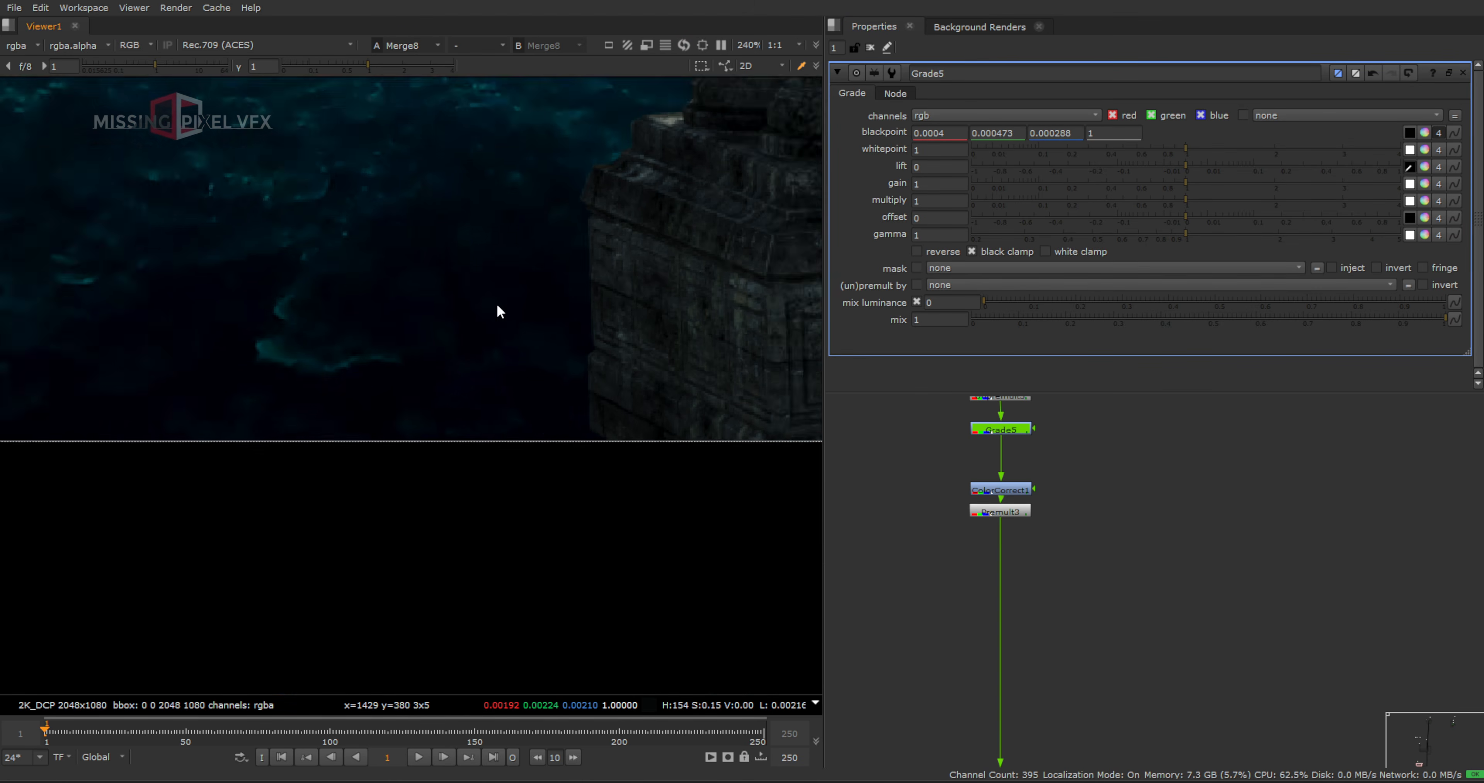
{"action": "scroll", "coordinate": [499, 311], "scroll_direction": "up", "scroll_amount": 1}
{"action": "left_click_drag", "start_coordinate": [596, 127], "coordinate": [598, 127], "text": "ctrl+shift"}
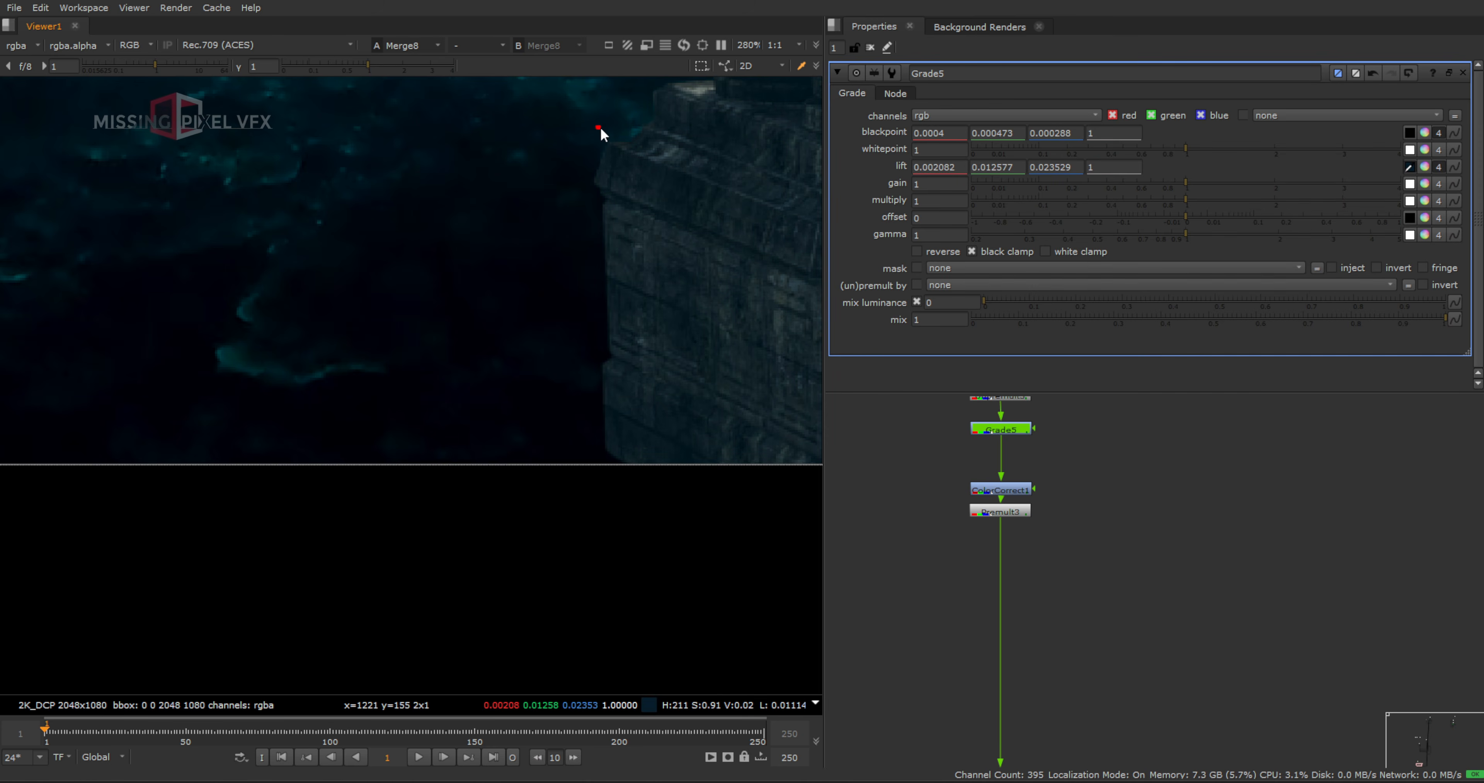
Add another Grade directly below Grade5 and adjust its gamma
{"action": "scroll", "coordinate": [572, 268], "scroll_direction": "down", "scroll_amount": 12}
{"action": "middle_click_drag", "start_coordinate": [665, 147], "coordinate": [651, 251]}
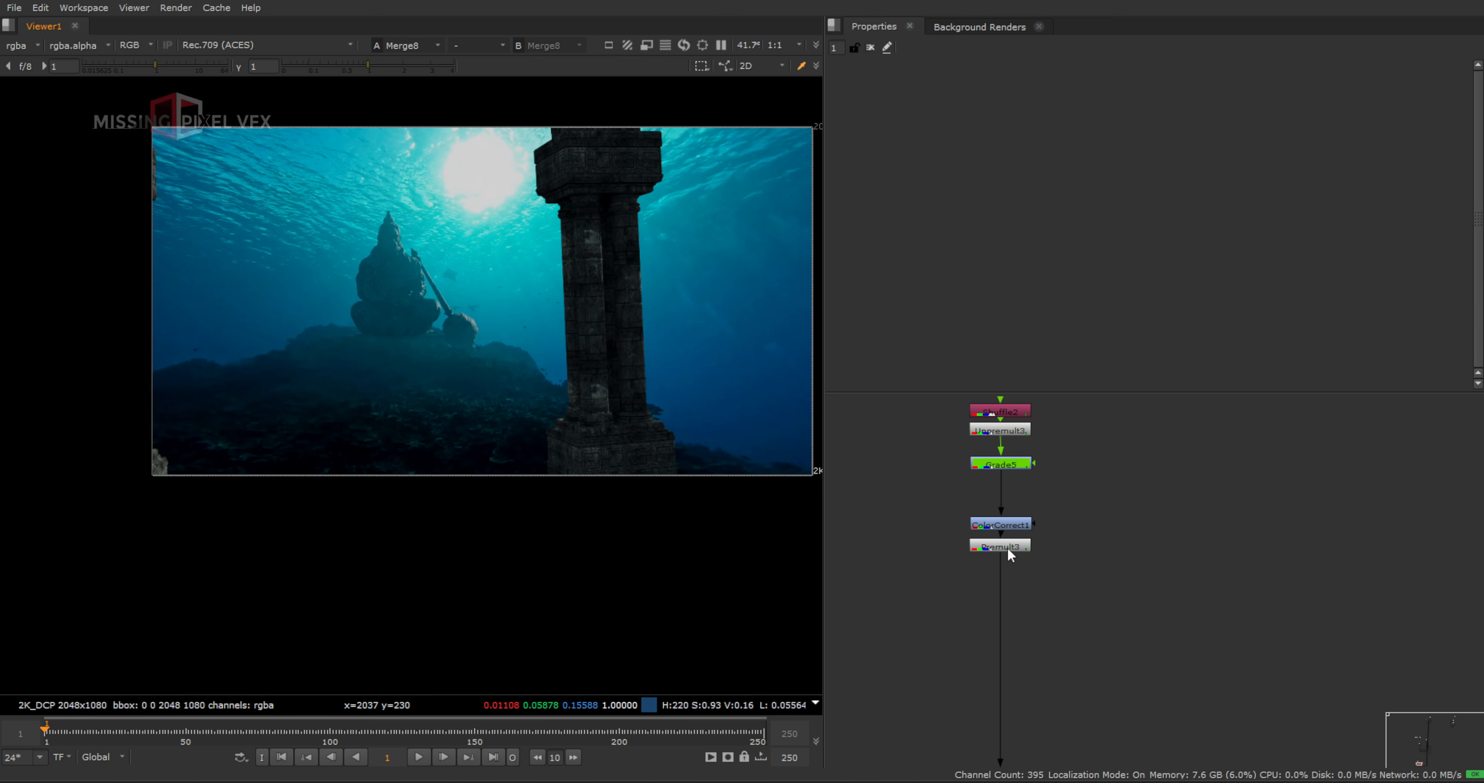
{"action": "key", "text": "g"}
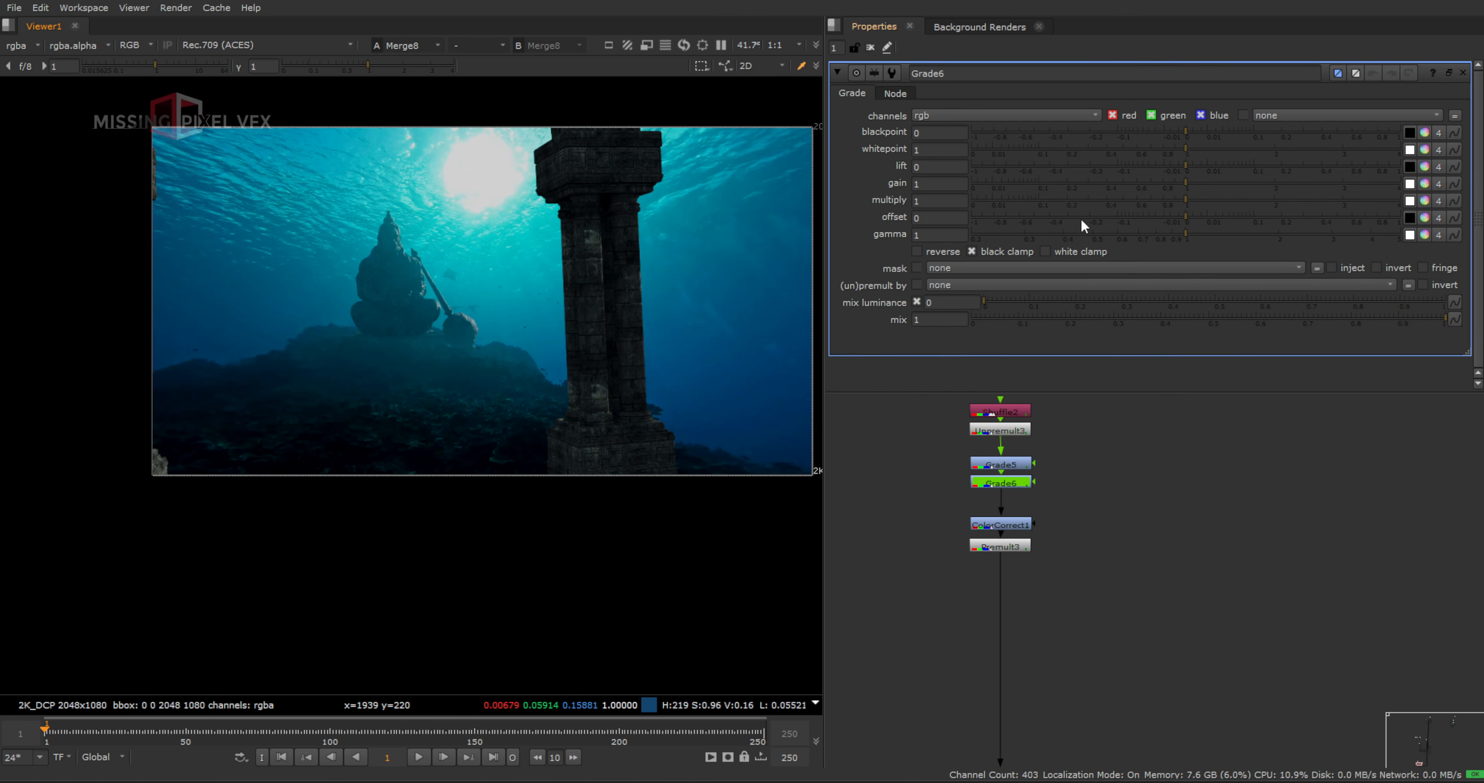
{"action": "left_click_drag", "start_coordinate": [1147, 236], "coordinate": [1178, 210]}
Mask Grade6 with a new Roto node holding a closed Bezier around the pillar's base, feathered widely outward
{"action": "key", "text": "o"}
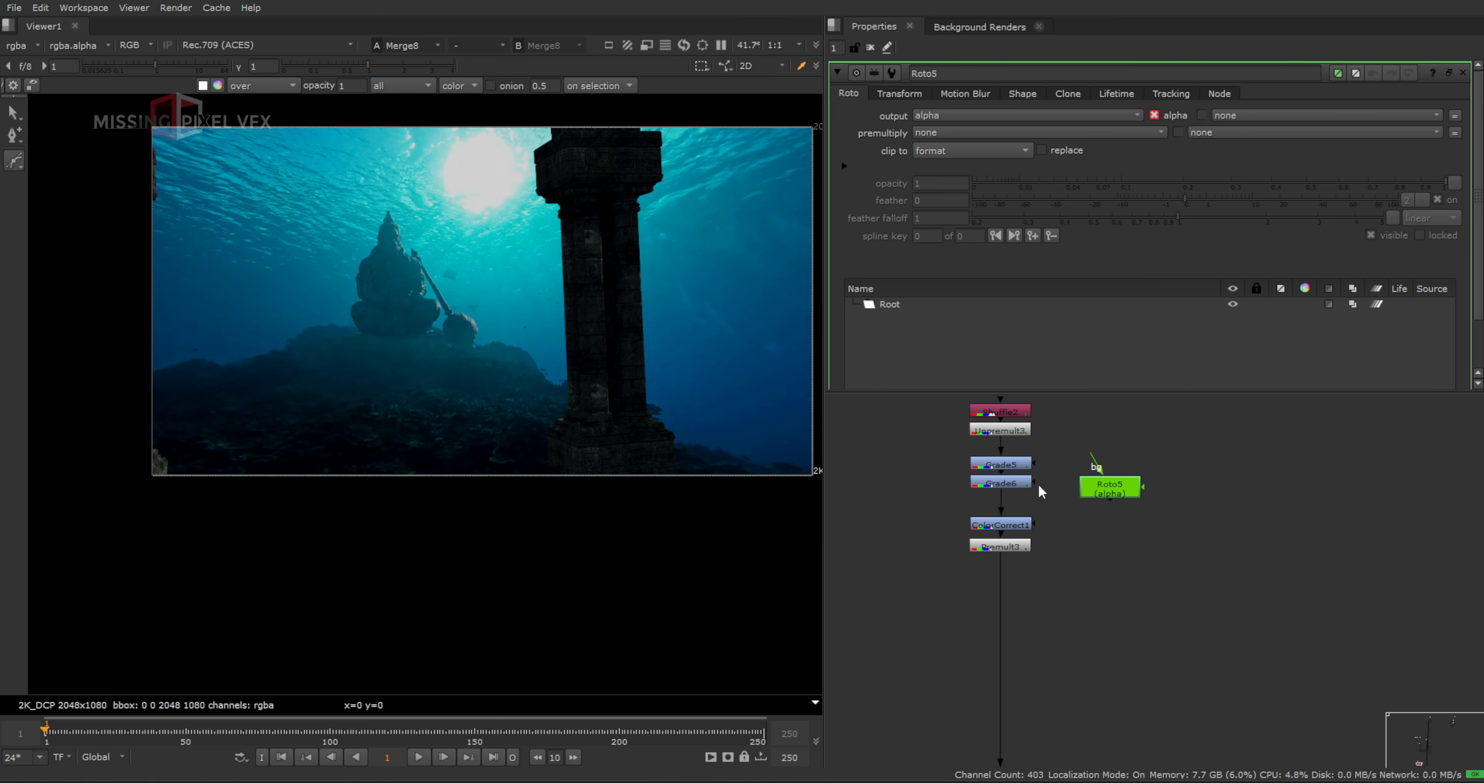
{"action": "left_click", "coordinate": [384, 446]}
{"action": "left_click", "coordinate": [605, 412]}
{"action": "left_click", "coordinate": [710, 458]}
{"action": "left_click", "coordinate": [647, 563]}
{"action": "left_click", "coordinate": [371, 545]}
{"action": "left_click", "coordinate": [384, 447]}
{"action": "key", "text": "e"}
{"action": "key", "text": "e"}
{"action": "key", "text": "e"}
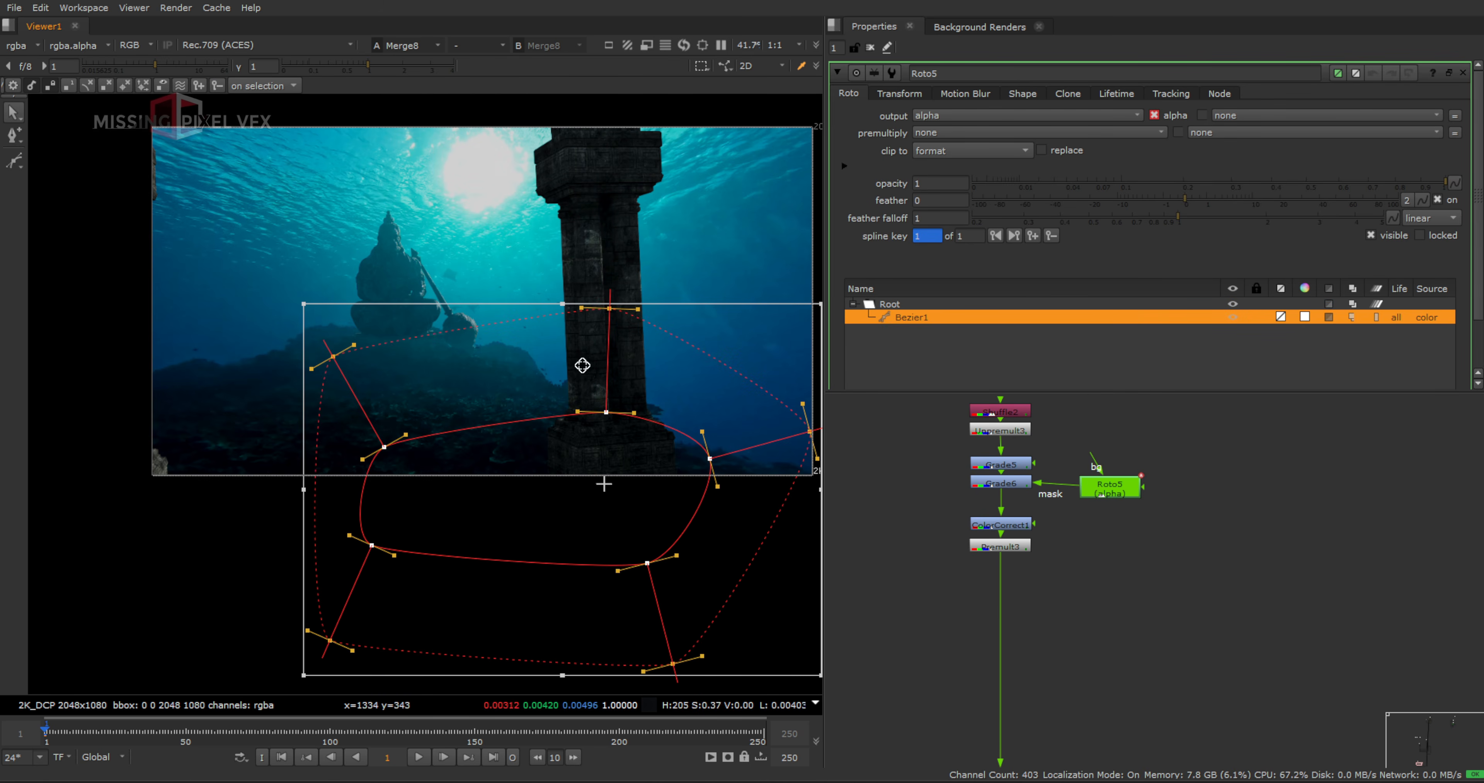
Draw a second closed Bezier in Roto5 around the stone in the image's lower-left corner and feather it outward
{"action": "left_click", "coordinate": [14, 162]}
{"action": "middle_click_drag", "start_coordinate": [248, 412], "coordinate": [379, 369]}
{"action": "left_click_drag", "start_coordinate": [270, 375], "coordinate": [340, 390]}
{"action": "left_click_drag", "start_coordinate": [353, 437], "coordinate": [307, 505]}
{"action": "left_click_drag", "start_coordinate": [219, 530], "coordinate": [170, 491]}
{"action": "left_click_drag", "start_coordinate": [153, 432], "coordinate": [176, 409]}
{"action": "left_click_drag", "start_coordinate": [233, 389], "coordinate": [242, 383]}
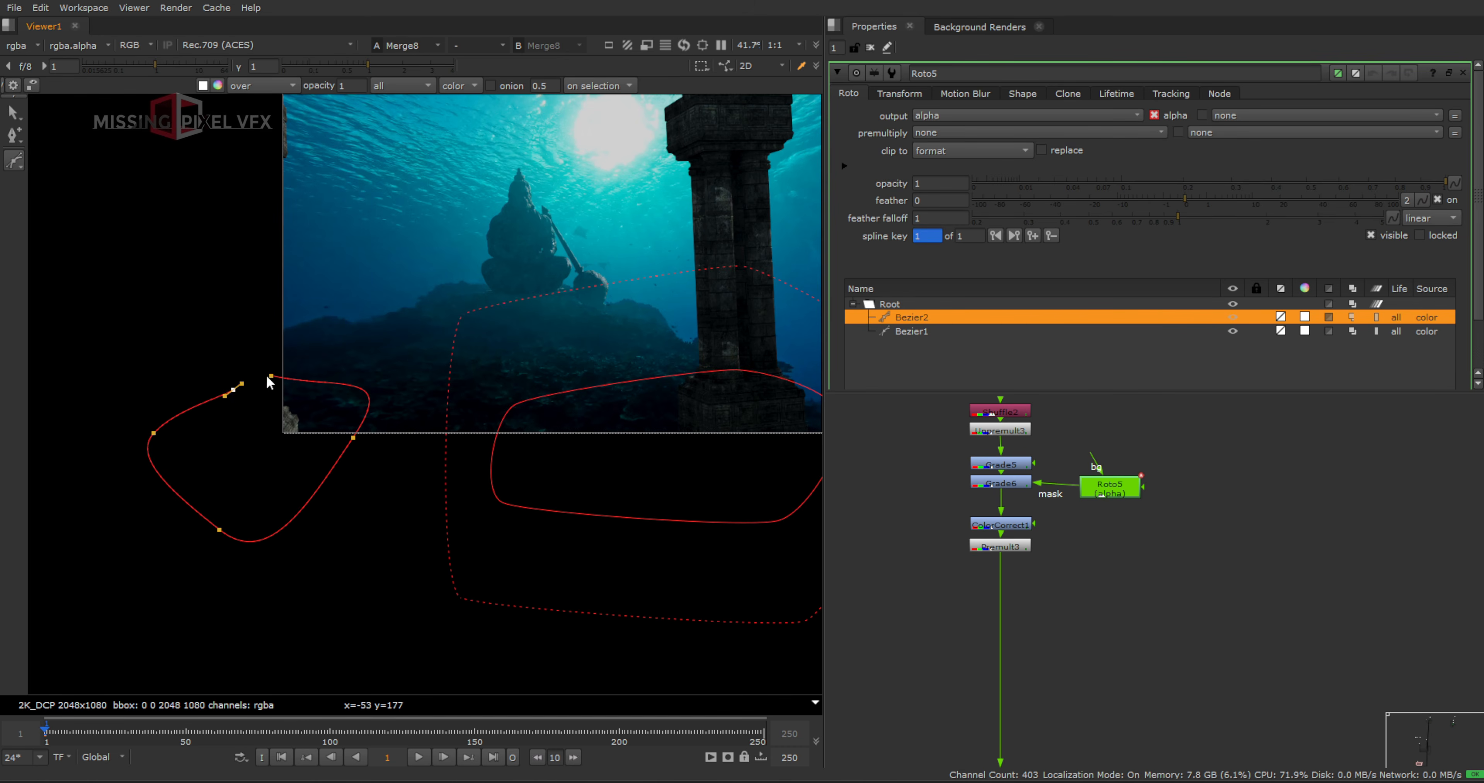
{"action": "left_click", "coordinate": [271, 375]}
{"action": "key", "text": "e"}
{"action": "key", "text": "e"}
{"action": "key", "text": "e"}
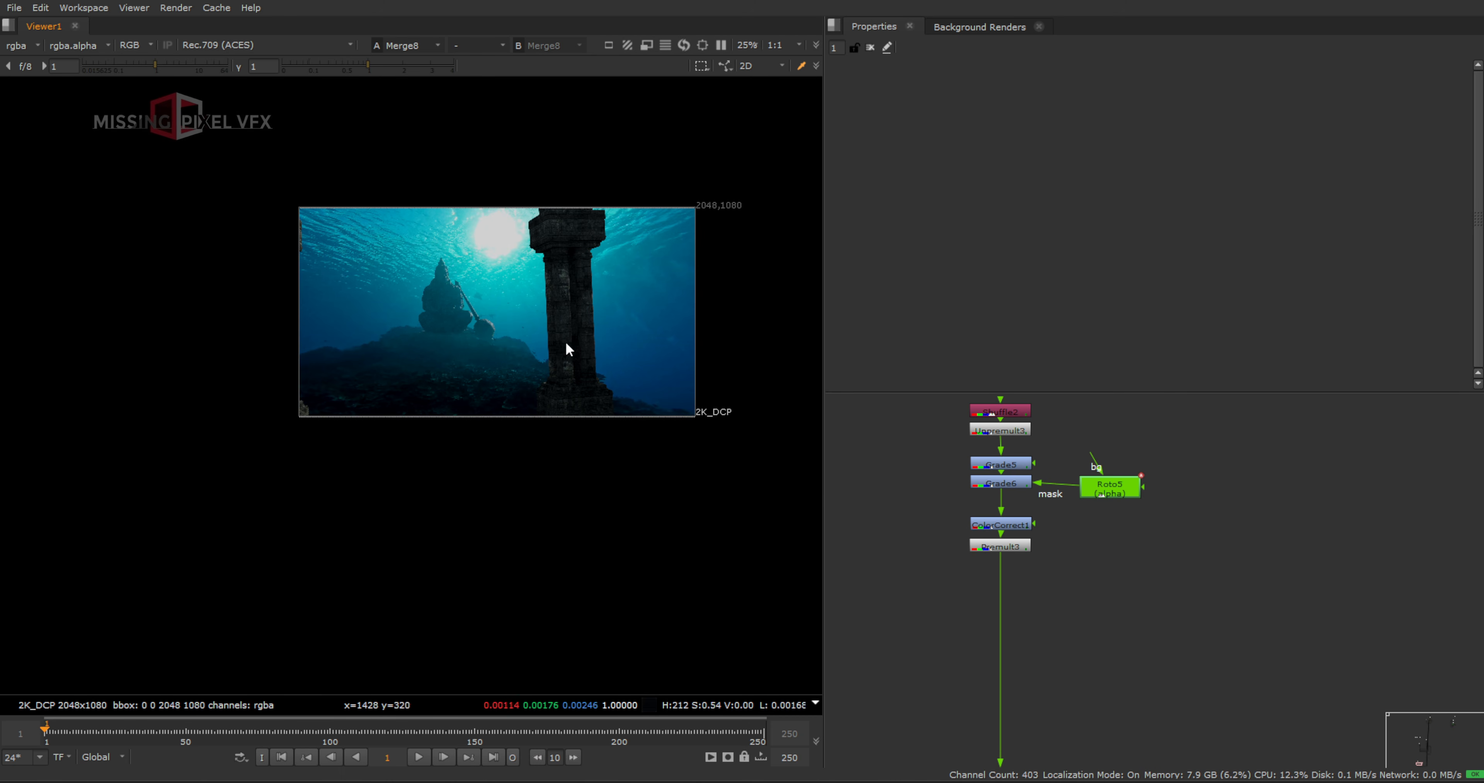
{"action": "scroll", "coordinate": [1036, 554], "scroll_direction": "down", "scroll_amount": 4}
{"action": "middle_click_drag", "start_coordinate": [1200, 649], "coordinate": [903, 590]}
{"action": "scroll", "coordinate": [1083, 576], "scroll_direction": "down", "scroll_amount": 5}
{"action": "middle_click_drag", "start_coordinate": [1094, 501], "coordinate": [1052, 665]}
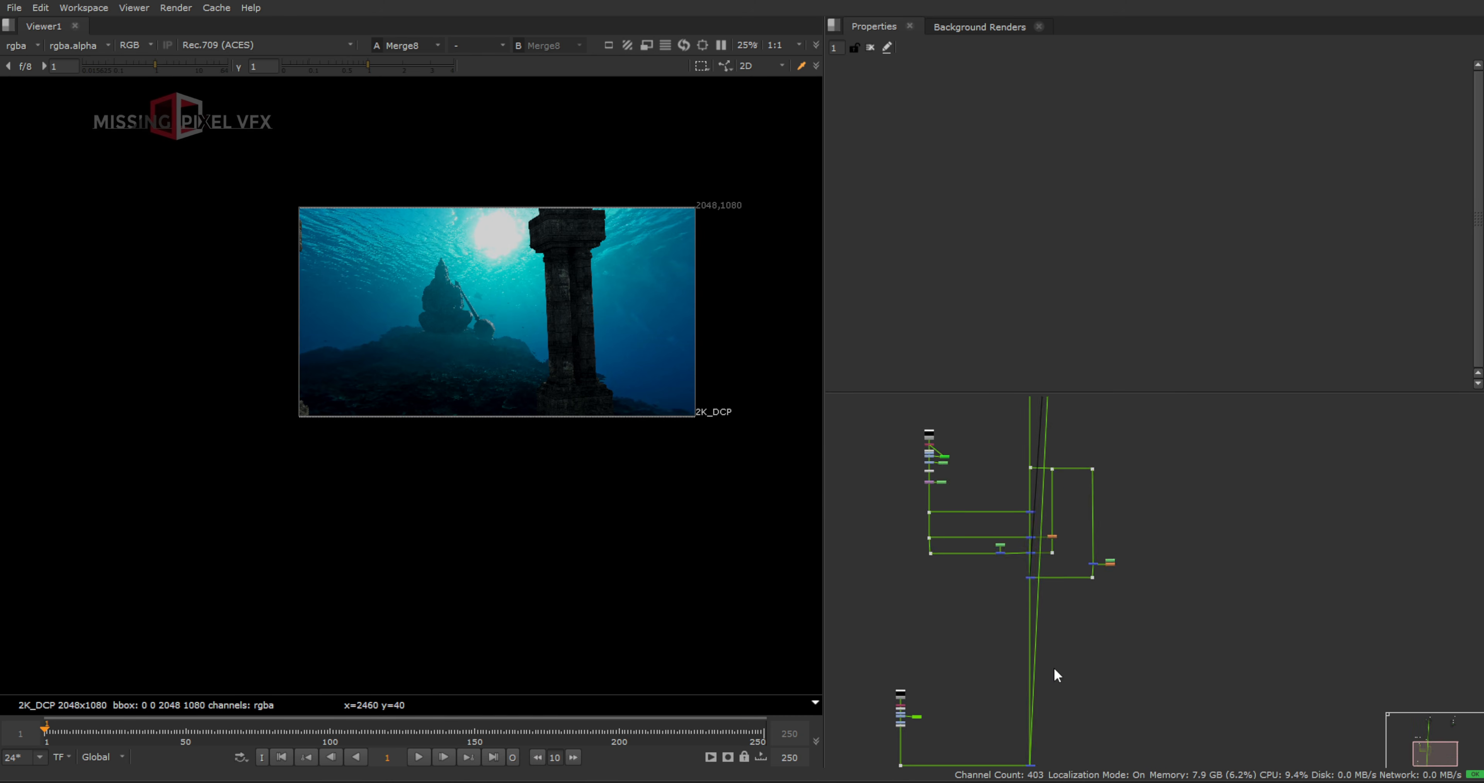
Duplicate the statue branch's Blur and average Merge nodes and insert the copies in the main pipe below Merge8
{"action": "scroll", "coordinate": [1049, 589], "scroll_direction": "up", "scroll_amount": 5}
{"action": "scroll", "coordinate": [1042, 567], "scroll_direction": "up", "scroll_amount": 3}
{"action": "scroll", "coordinate": [1025, 518], "scroll_direction": "down", "scroll_amount": 3}
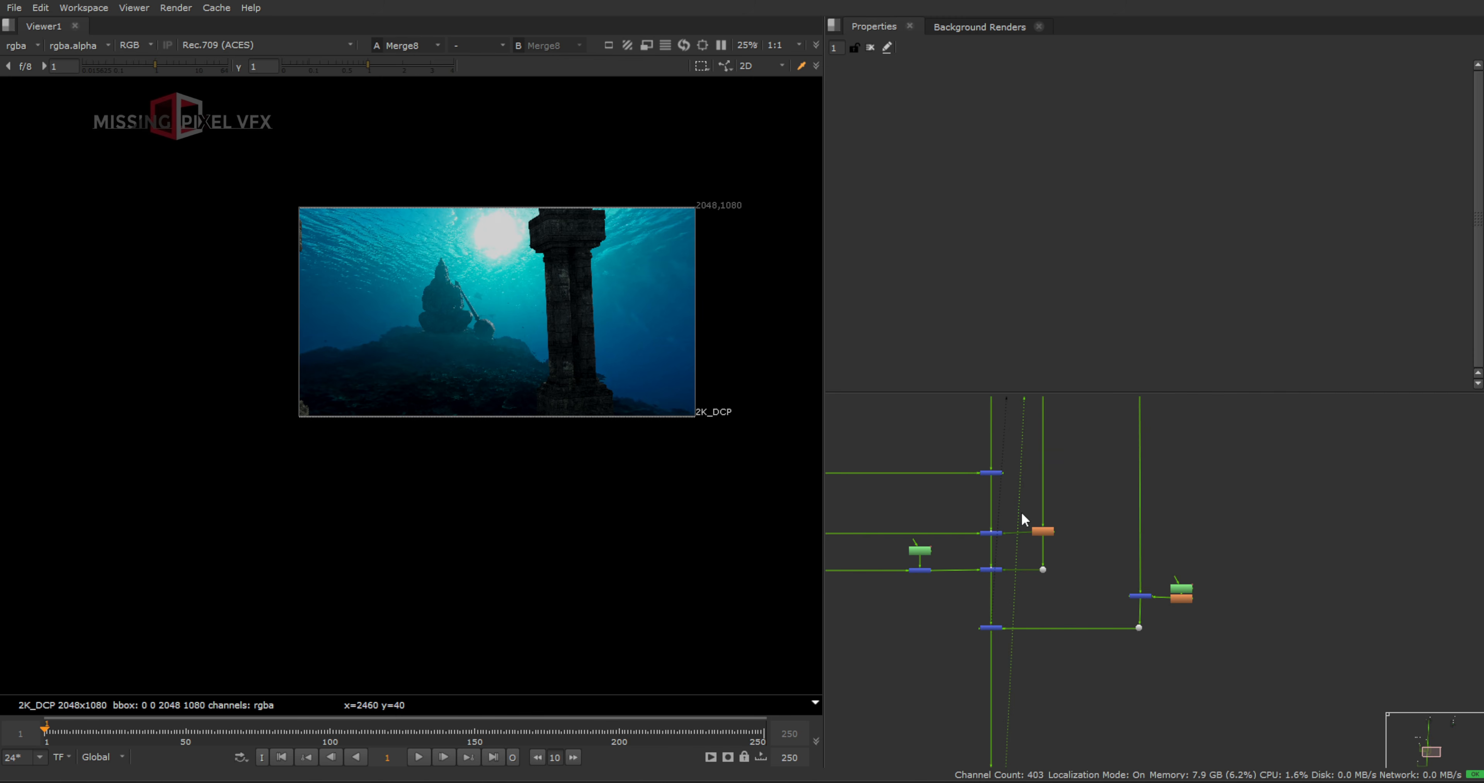
{"action": "left_click", "coordinate": [1017, 498]}
{"action": "middle_click_drag", "start_coordinate": [1031, 496], "coordinate": [1039, 603]}
{"action": "left_click", "coordinate": [1048, 637]}
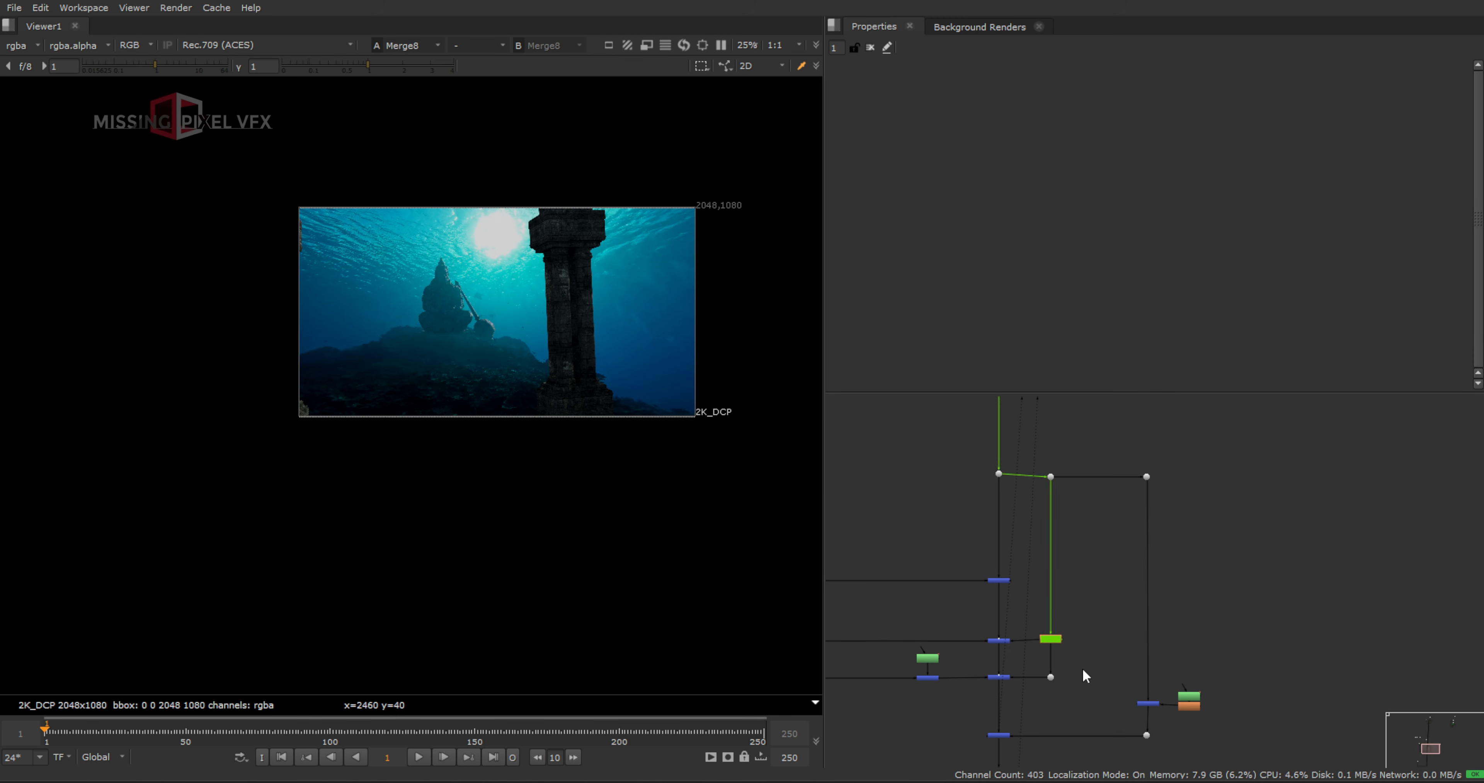
{"action": "left_click_drag", "start_coordinate": [964, 617], "coordinate": [1078, 662]}
{"action": "key", "text": "ctrl+c"}
{"action": "scroll", "coordinate": [1054, 627], "scroll_direction": "down", "scroll_amount": 3}
{"action": "middle_click_drag", "start_coordinate": [1054, 628], "coordinate": [1057, 437]}
{"action": "scroll", "coordinate": [1059, 603], "scroll_direction": "up", "scroll_amount": 6}
{"action": "key", "text": "ctrl+v"}
{"action": "left_click_drag", "start_coordinate": [989, 607], "coordinate": [913, 632]}
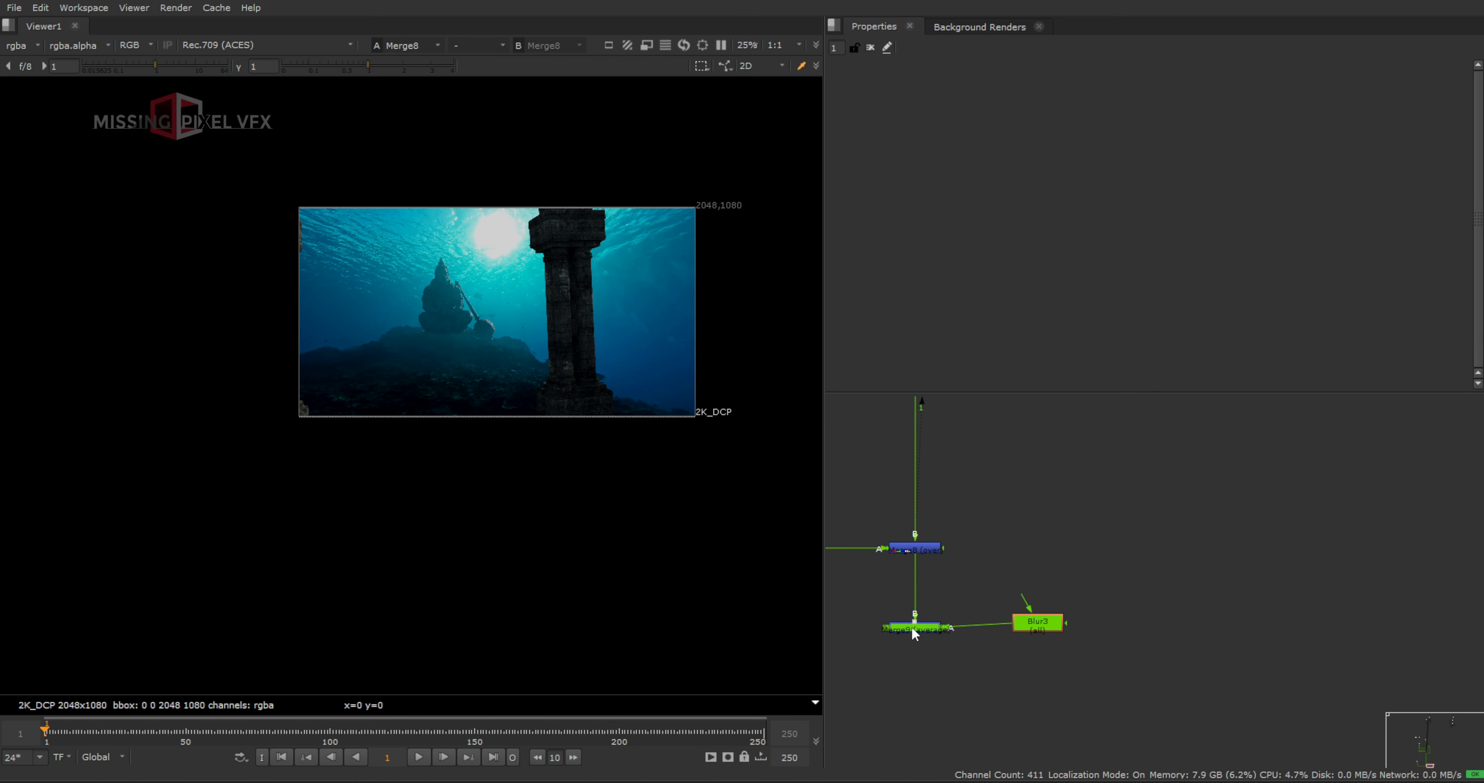
Feed Blur3 from the background Dot at the head of the statue branch, route it through a new Dot, and view Blur3
{"action": "left_click", "coordinate": [1038, 626]}
{"action": "scroll", "coordinate": [1041, 626], "scroll_direction": "down", "scroll_amount": 6}
{"action": "middle_click_drag", "start_coordinate": [1036, 443], "coordinate": [1014, 644]}
{"action": "left_click_drag", "start_coordinate": [1033, 434], "coordinate": [995, 473], "text": "shift"}
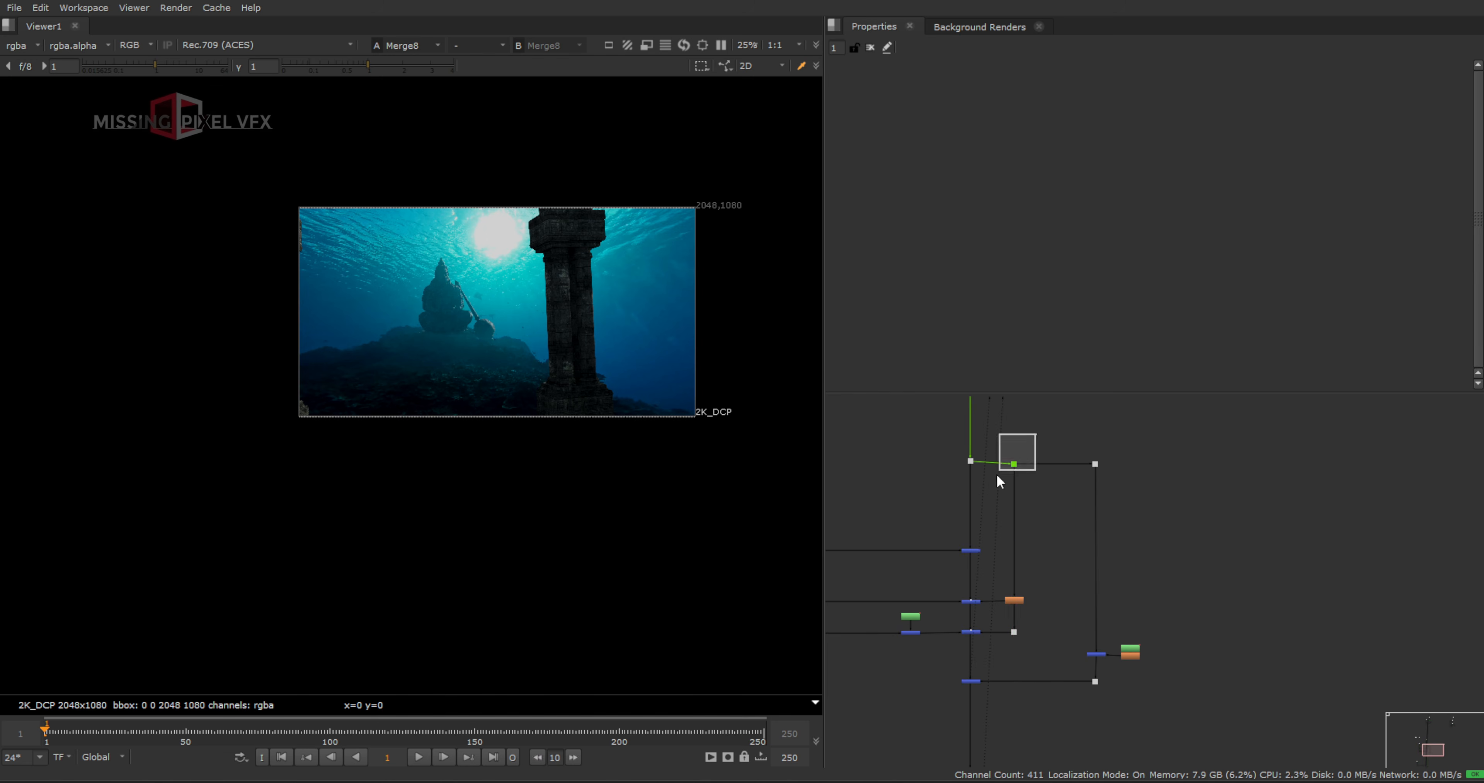
{"action": "key", "text": "y"}
{"action": "middle_click_drag", "start_coordinate": [1031, 748], "coordinate": [1066, 527]}
{"action": "left_click", "coordinate": [1066, 527]}
{"action": "scroll", "coordinate": [1060, 494], "scroll_direction": "up", "scroll_amount": 7}
{"action": "double_click", "coordinate": [1030, 484]}
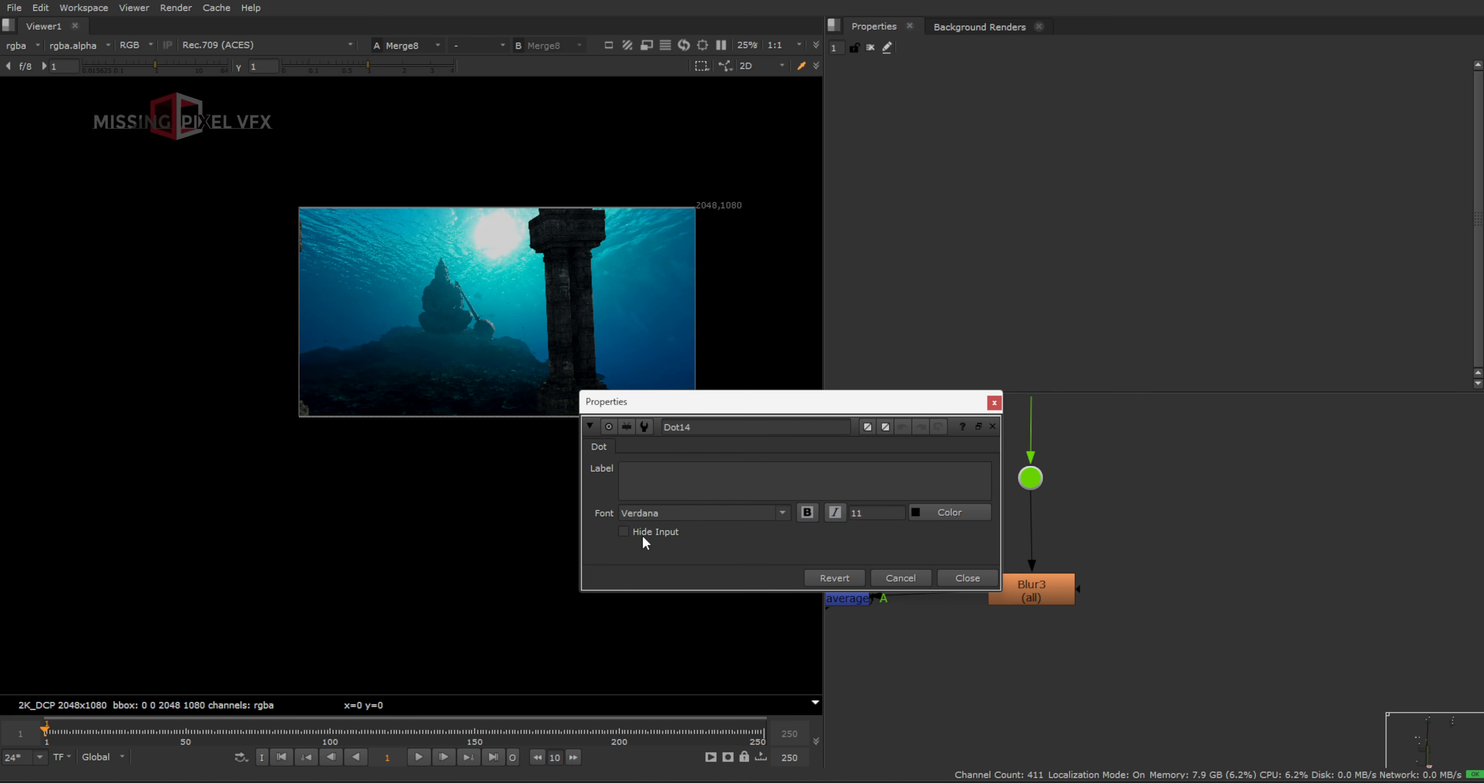
{"action": "left_click", "coordinate": [975, 576]}
{"action": "scroll", "coordinate": [1063, 546], "scroll_direction": "down", "scroll_amount": 8}
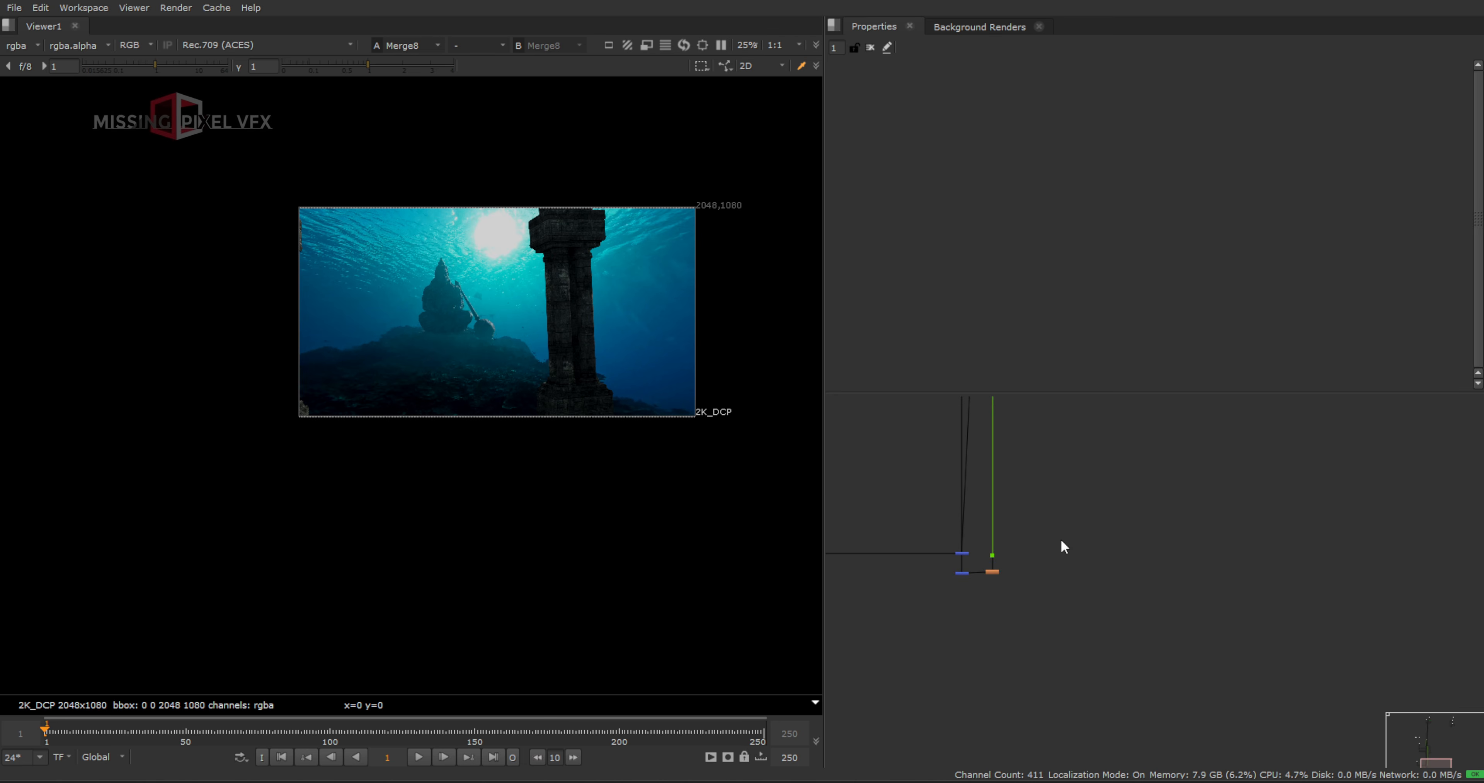
{"action": "scroll", "coordinate": [941, 575], "scroll_direction": "up", "scroll_amount": 6}
{"action": "left_click", "coordinate": [1084, 580]}
{"action": "key", "text": "1"}
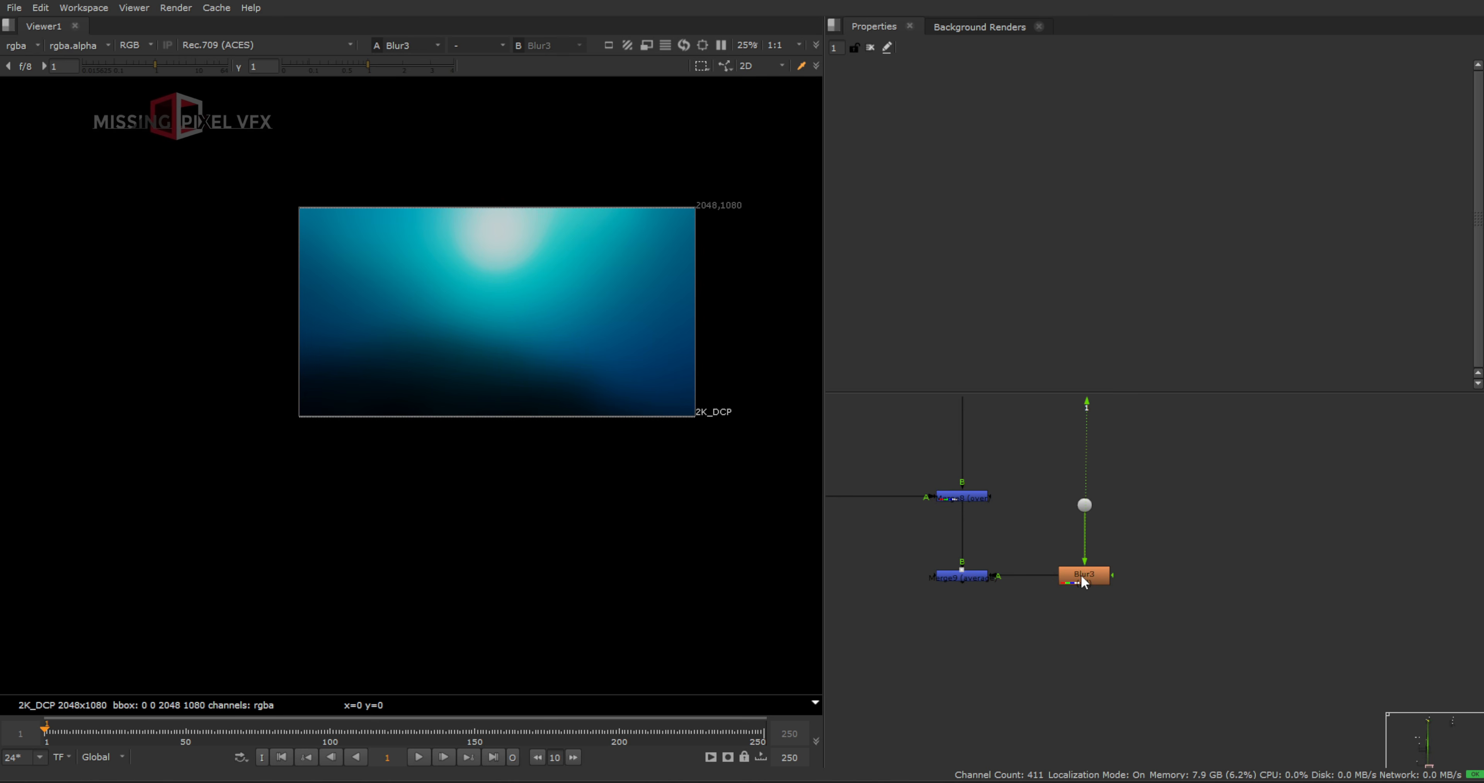
View Merge9, connect its mask to the Dot of the foreground pillar branch, and insert a Dot to straighten the mask pipe
{"action": "scroll", "coordinate": [961, 575], "scroll_direction": "up", "scroll_amount": 3}
{"action": "left_click", "coordinate": [963, 575]}
{"action": "key", "text": "1"}
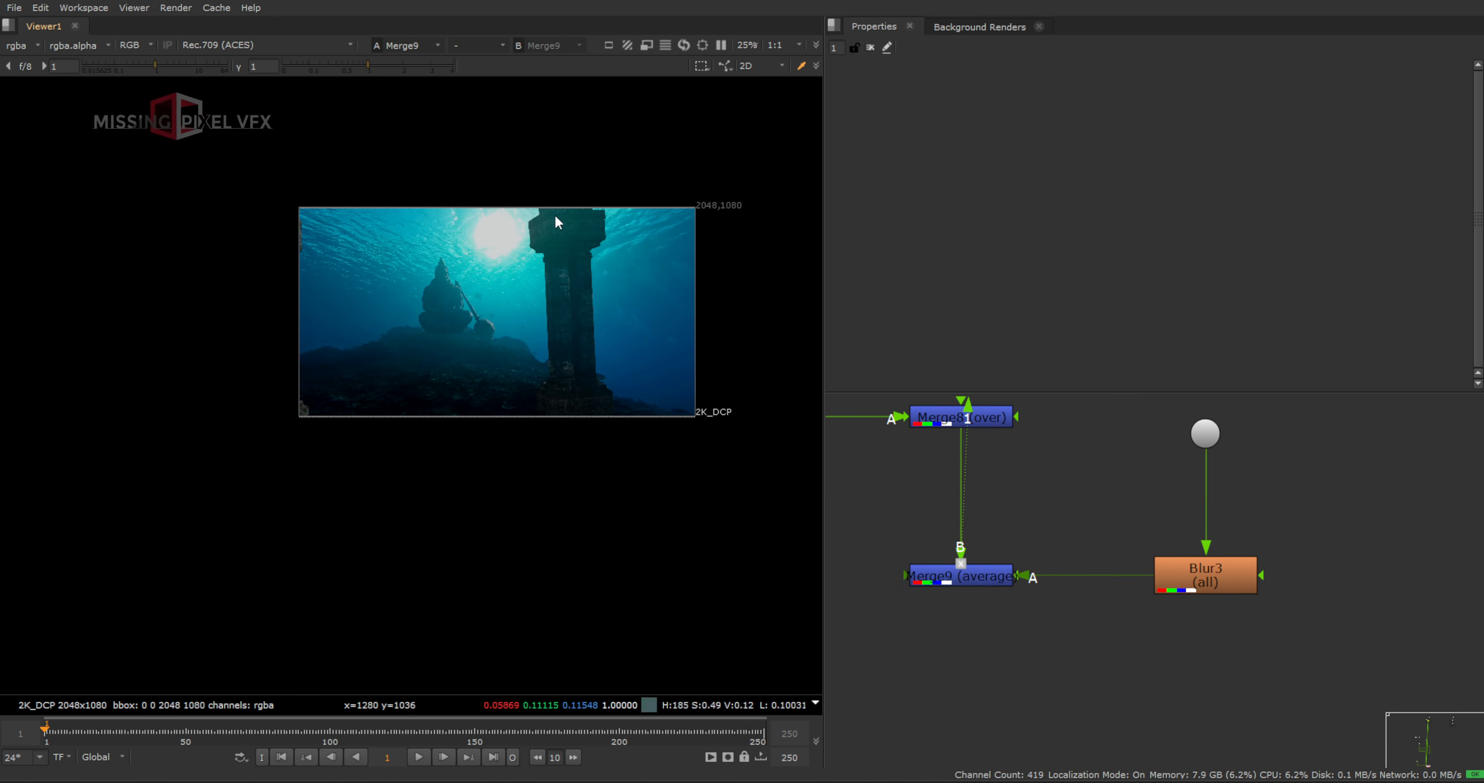
{"action": "middle_click_drag", "start_coordinate": [975, 562], "coordinate": [1040, 568]}
{"action": "left_click_drag", "start_coordinate": [1041, 585], "coordinate": [1257, 609]}
{"action": "middle_click_drag", "start_coordinate": [907, 613], "coordinate": [1257, 610]}
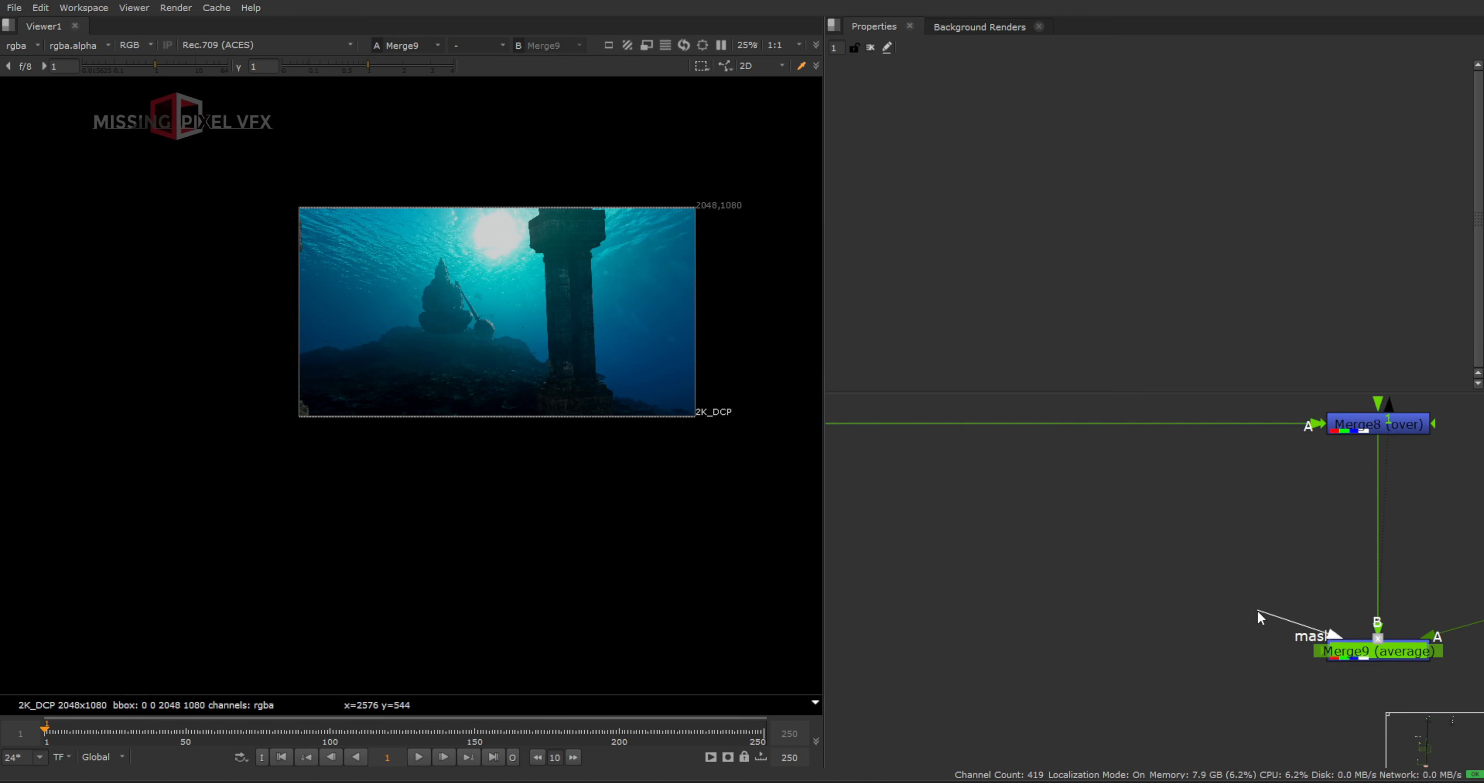
{"action": "left_click_drag", "start_coordinate": [1257, 610], "coordinate": [1222, 600]}
{"action": "middle_click_drag", "start_coordinate": [896, 474], "coordinate": [1222, 599]}
{"action": "left_click_drag", "start_coordinate": [1222, 599], "coordinate": [1038, 547]}
{"action": "middle_click_drag", "start_coordinate": [1222, 600], "coordinate": [1250, 611]}
{"action": "left_click_drag", "start_coordinate": [1038, 548], "coordinate": [1149, 579]}
{"action": "middle_click_drag", "start_coordinate": [927, 570], "coordinate": [1149, 578]}
{"action": "left_click_drag", "start_coordinate": [1149, 579], "coordinate": [1025, 562]}
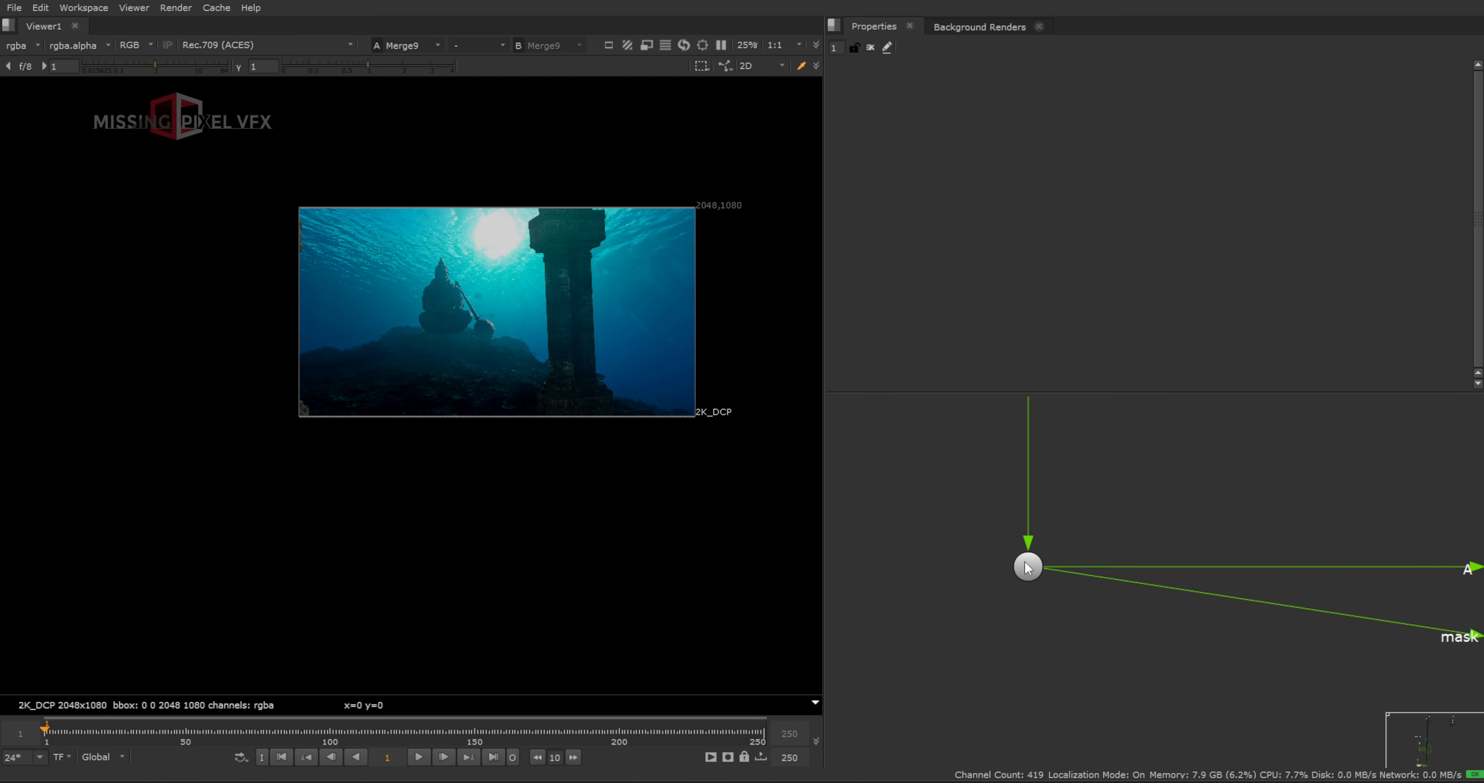
{"action": "scroll", "coordinate": [1025, 561], "scroll_direction": "down", "scroll_amount": 5}
{"action": "middle_click_drag", "start_coordinate": [1257, 609], "coordinate": [1077, 593]}
{"action": "scroll", "coordinate": [1113, 615], "scroll_direction": "down", "scroll_amount": 2}
{"action": "left_click_drag", "start_coordinate": [1139, 601], "coordinate": [929, 637], "text": "ctrl"}
{"action": "scroll", "coordinate": [1440, 623], "scroll_direction": "up", "scroll_amount": 3}
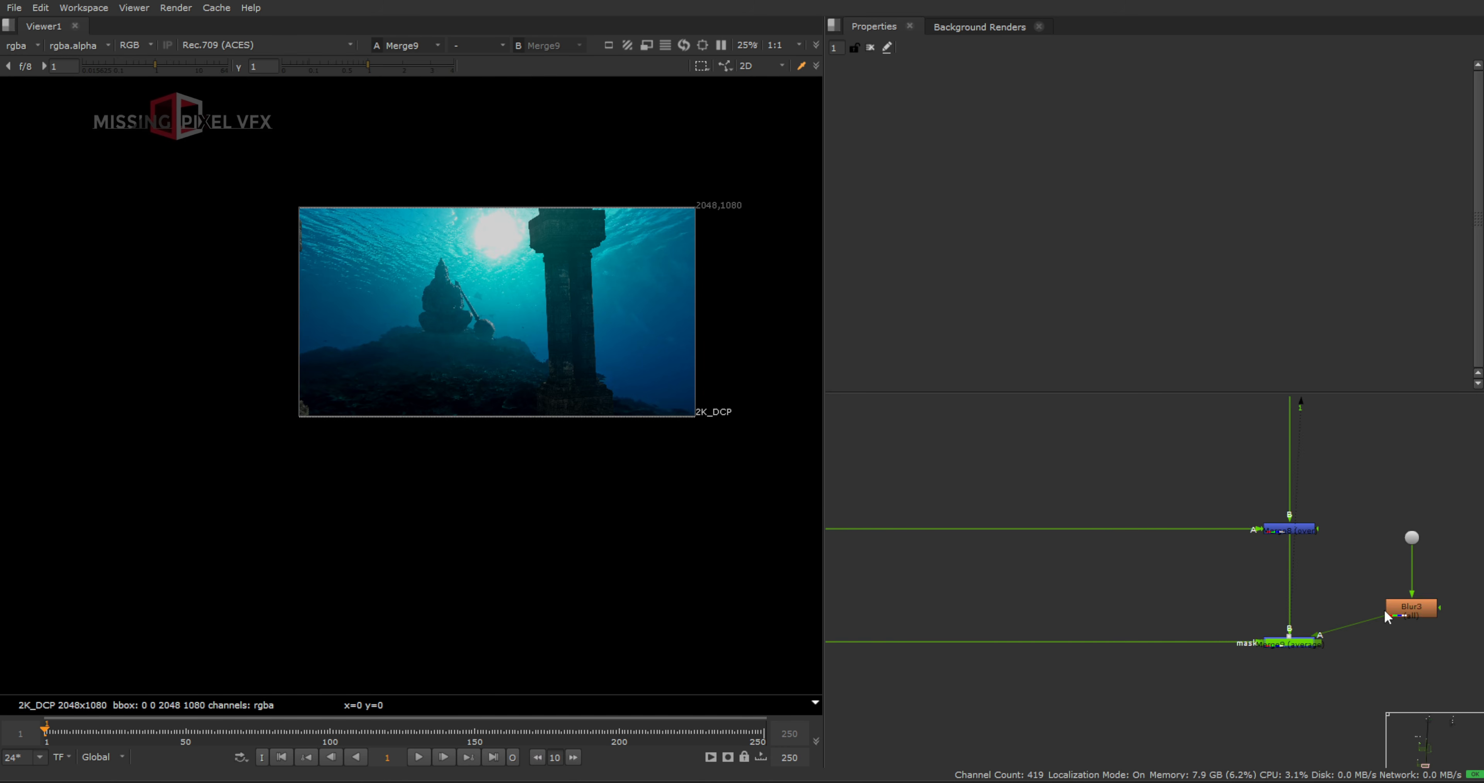
Align Blur3 beside Merge9, open Merge9's settings, and check the pillar's blend against the surrounding water
{"action": "left_click_drag", "start_coordinate": [1386, 615], "coordinate": [1386, 639]}
{"action": "double_click", "coordinate": [1282, 641]}
{"action": "scroll", "coordinate": [513, 288], "scroll_direction": "up", "scroll_amount": 2}
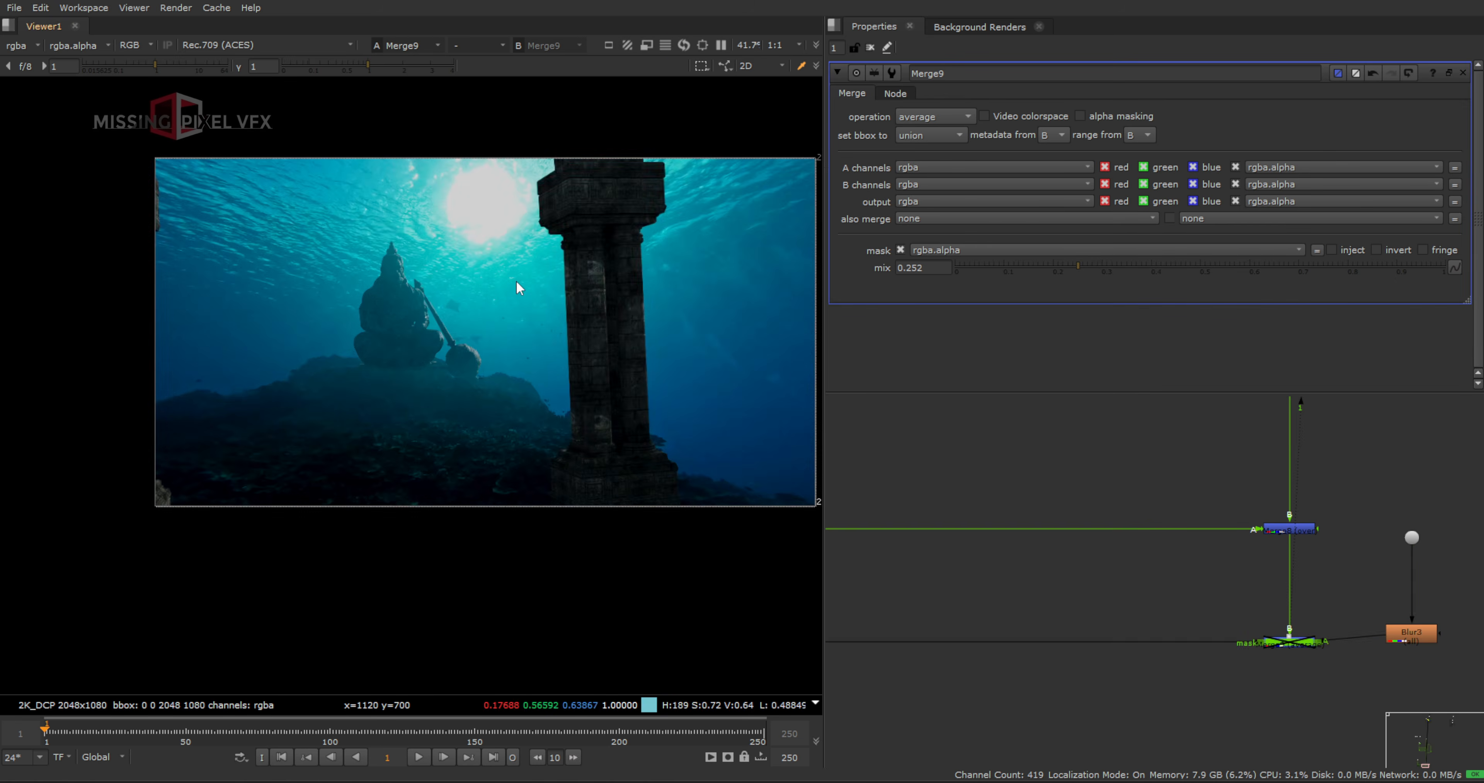
{"action": "scroll", "coordinate": [606, 347], "scroll_direction": "down", "scroll_amount": 2}
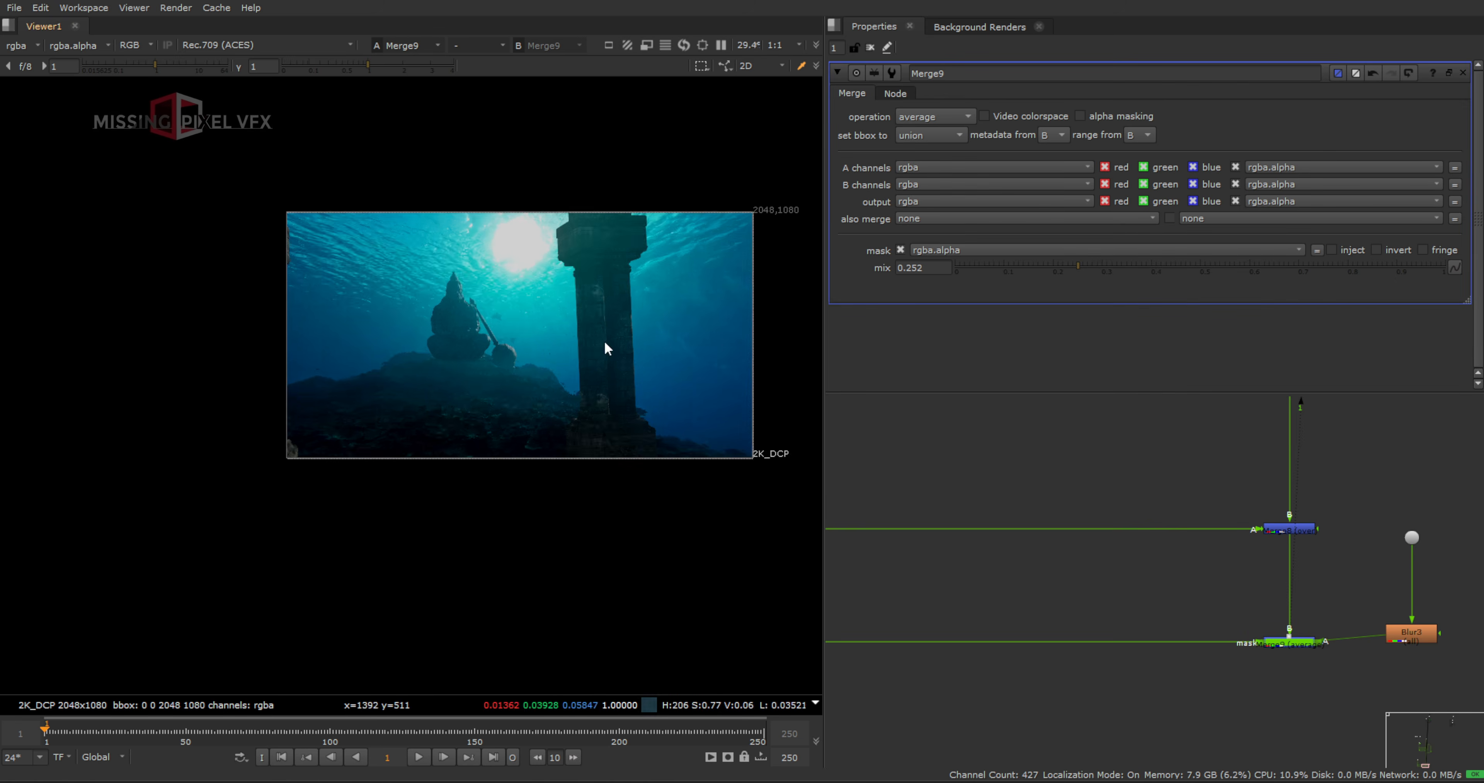
{"action": "left_click", "coordinate": [870, 48]}
{"action": "scroll", "coordinate": [636, 244], "scroll_direction": "down", "scroll_amount": 2}
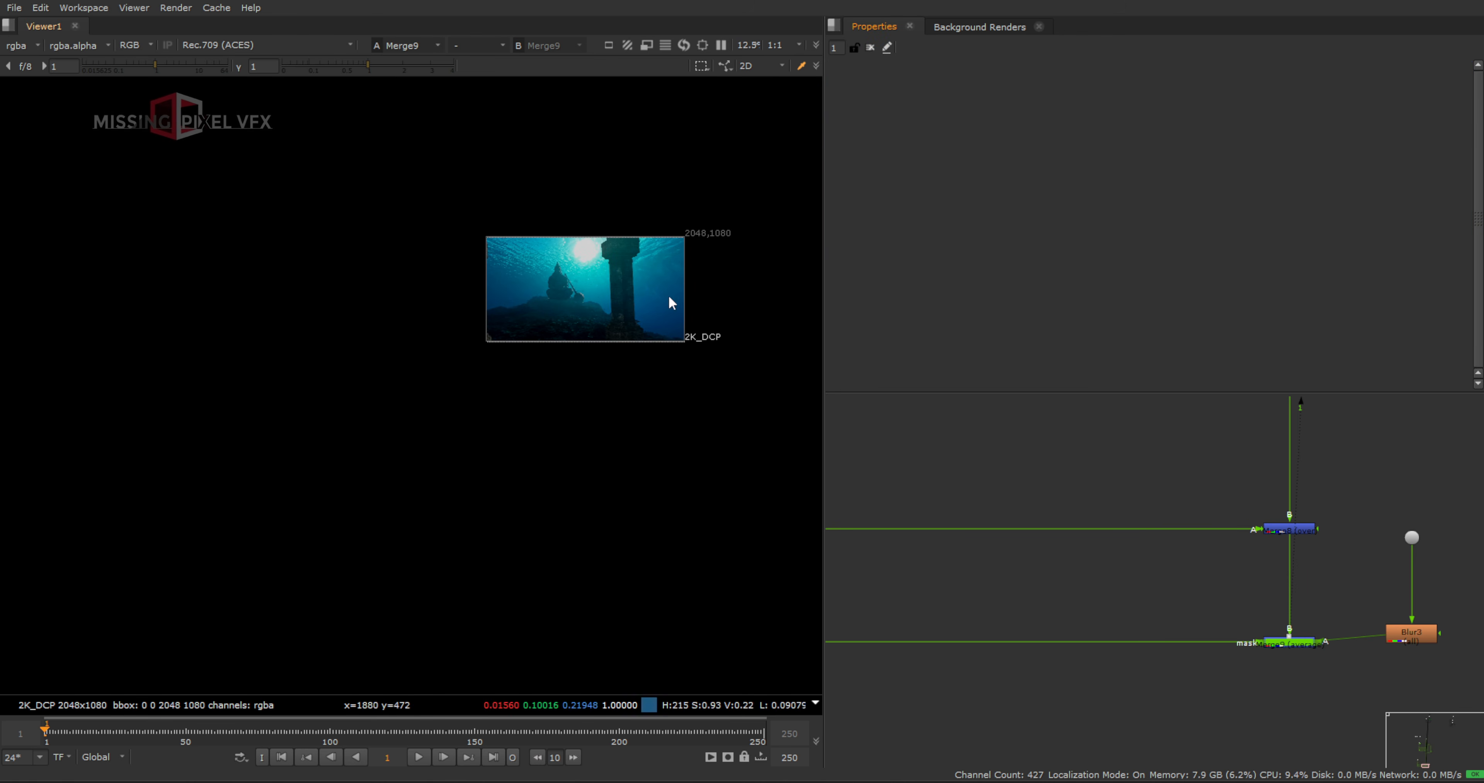
{"action": "left_click_drag", "start_coordinate": [491, 242], "coordinate": [529, 312], "text": "ctrl+shift"}
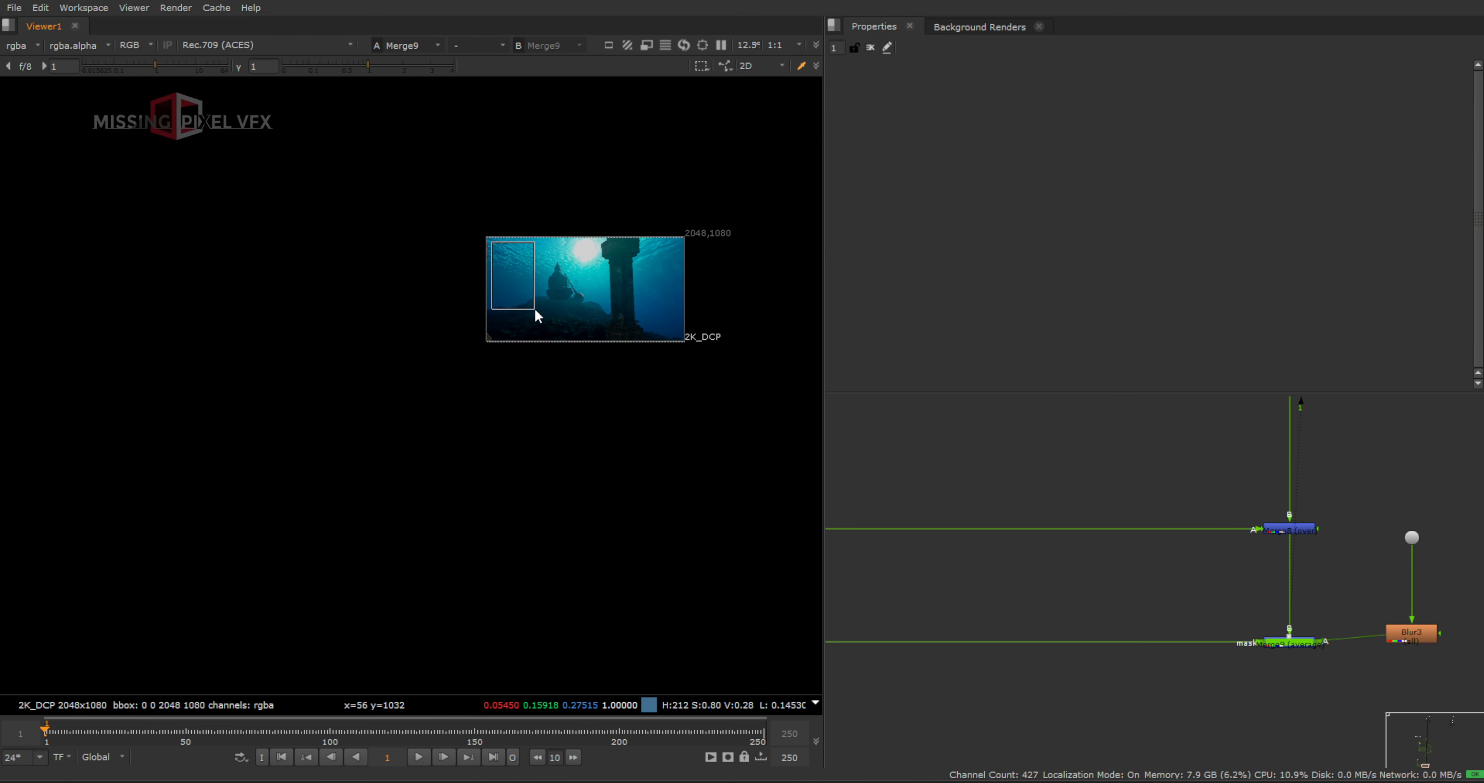
Move the temple's Read8 and Shuffle nodes past Read9, closer to the main pipe
{"action": "scroll", "coordinate": [1215, 578], "scroll_direction": "down", "scroll_amount": 8}
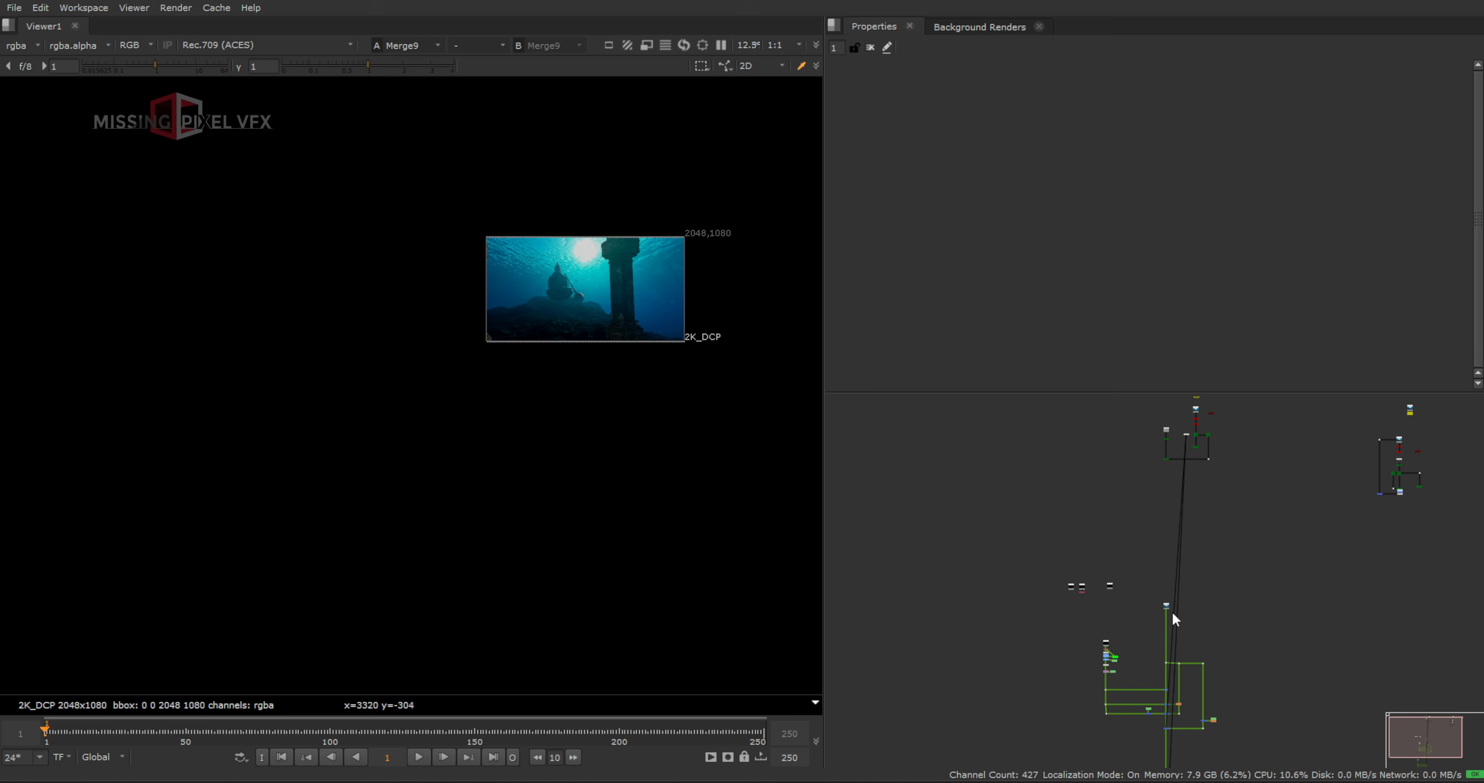
{"action": "scroll", "coordinate": [1165, 607], "scroll_direction": "up", "scroll_amount": 5}
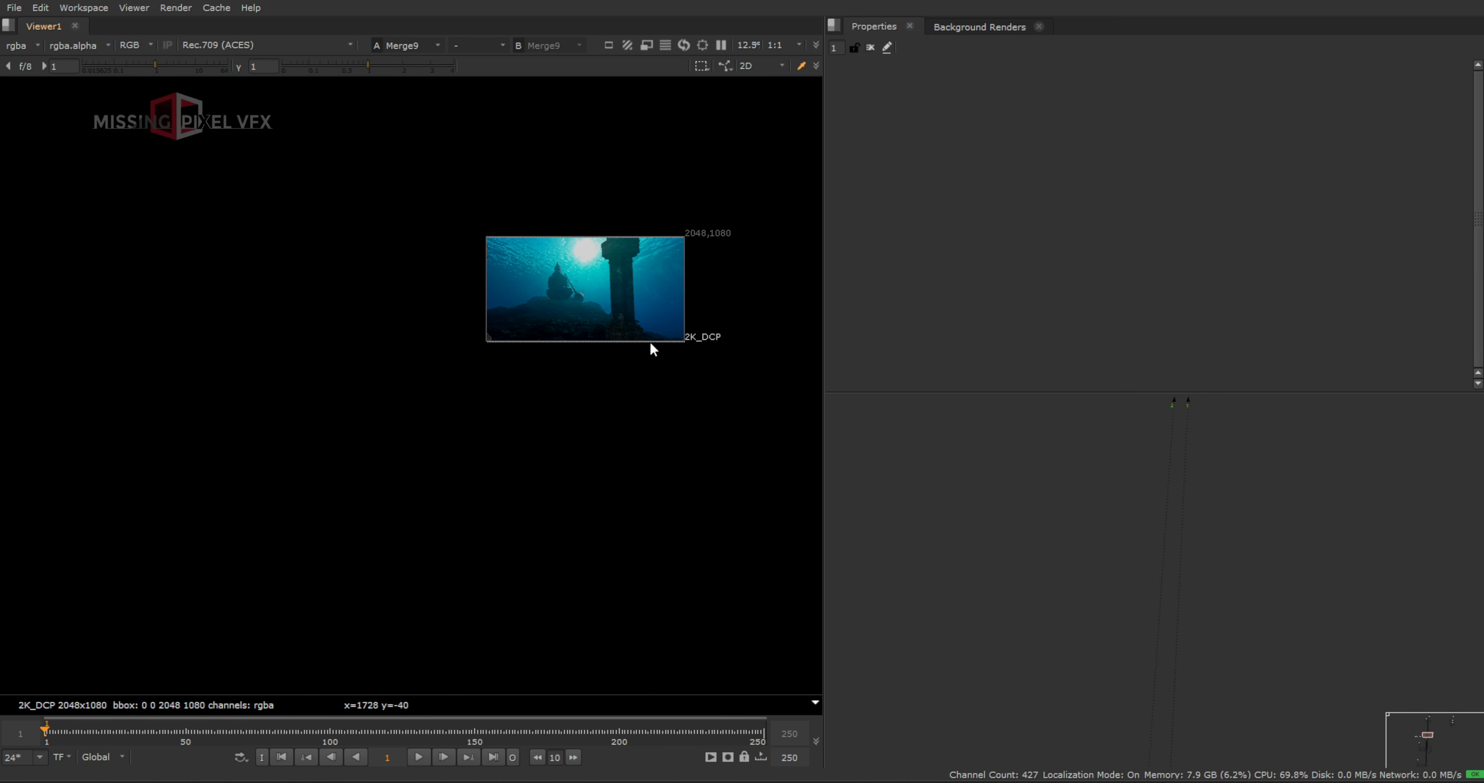
{"action": "middle_click_drag", "start_coordinate": [1109, 713], "coordinate": [1140, 604]}
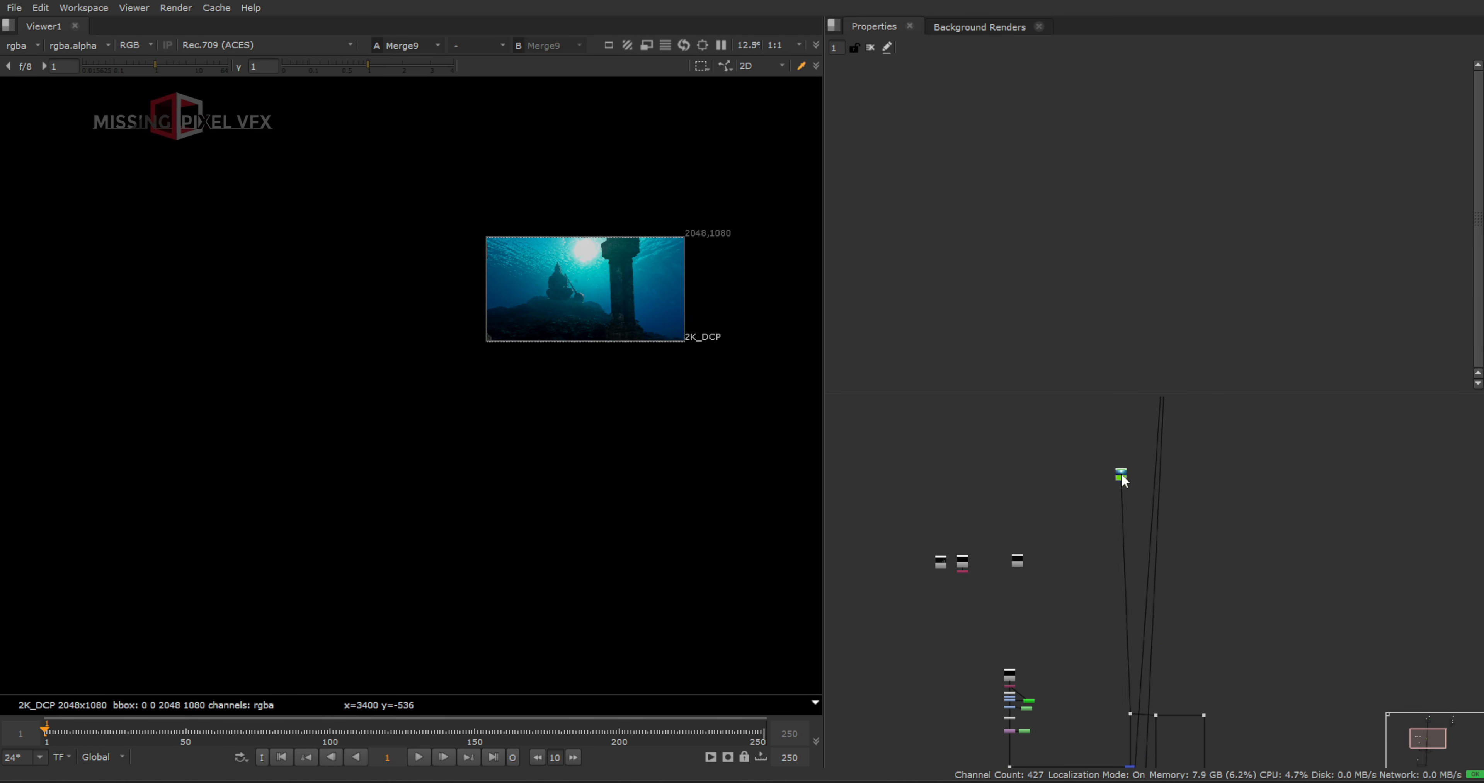
{"action": "scroll", "coordinate": [1024, 546], "scroll_direction": "up", "scroll_amount": 8}
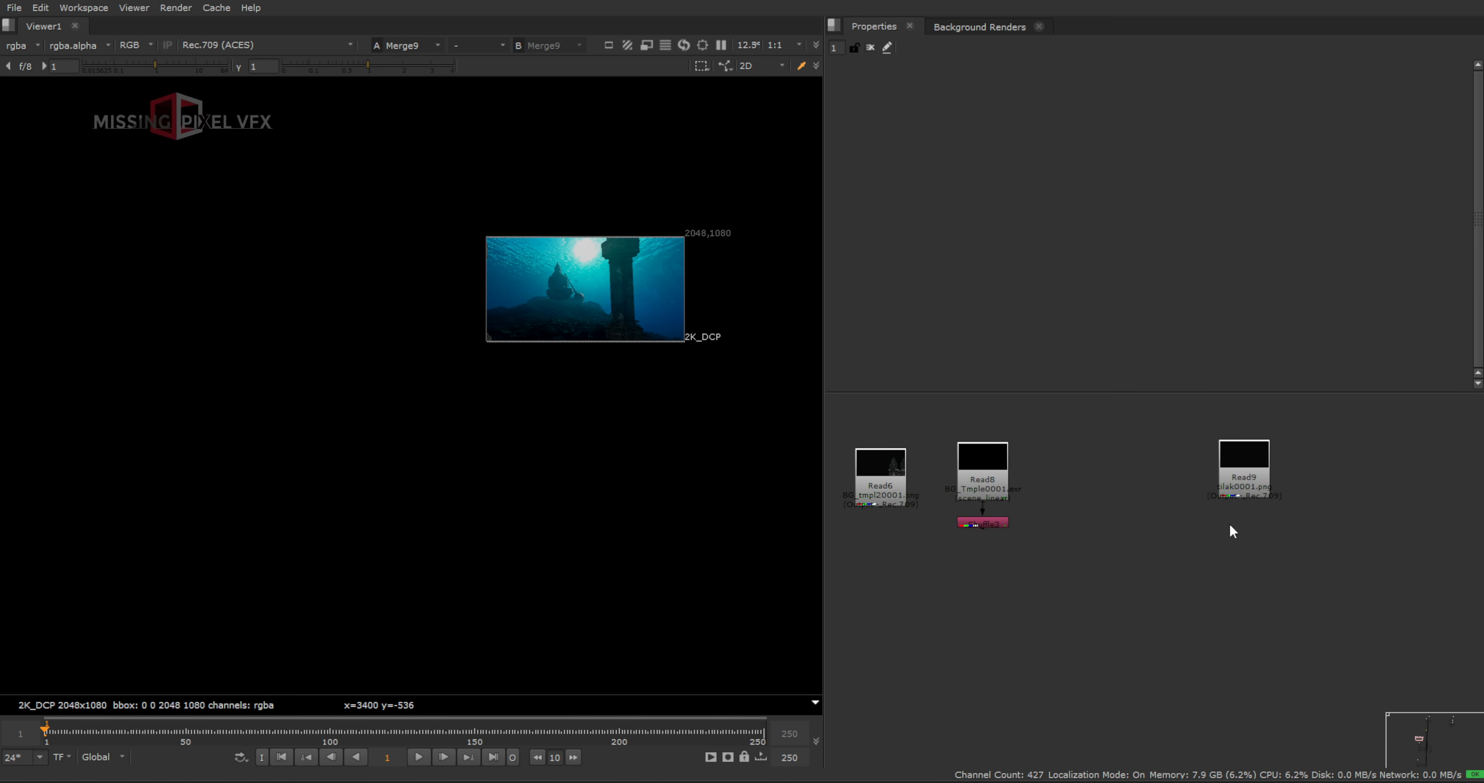
{"action": "scroll", "coordinate": [969, 523], "scroll_direction": "down", "scroll_amount": 4}
{"action": "left_click_drag", "start_coordinate": [970, 523], "coordinate": [1178, 502], "text": "ctrl"}
{"action": "scroll", "coordinate": [1178, 501], "scroll_direction": "up", "scroll_amount": 4}
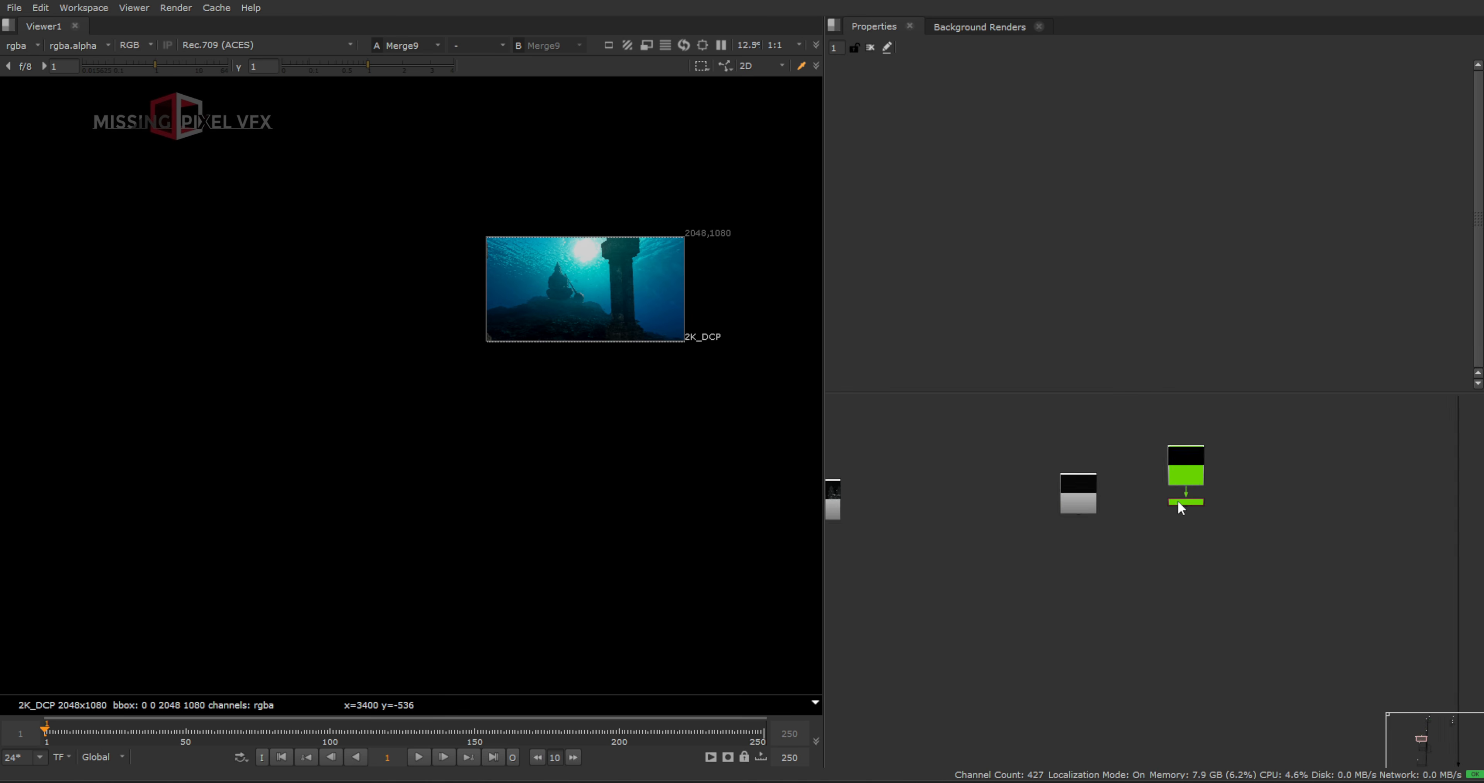
Add a Merge node set to over that places the temple's Shuffle output onto the main background pipe
{"action": "left_click", "coordinate": [1180, 501]}
{"action": "key", "text": "m"}
{"action": "scroll", "coordinate": [1099, 530], "scroll_direction": "down", "scroll_amount": 2}
{"action": "left_click_drag", "start_coordinate": [1099, 530], "coordinate": [1313, 624]}
{"action": "scroll", "coordinate": [576, 283], "scroll_direction": "up", "scroll_amount": 3}
{"action": "scroll", "coordinate": [1032, 538], "scroll_direction": "up", "scroll_amount": 2}
Add Unpremult and Premult nodes below the temple's Shuffle and insert a Grade between them
{"action": "left_click", "coordinate": [997, 513]}
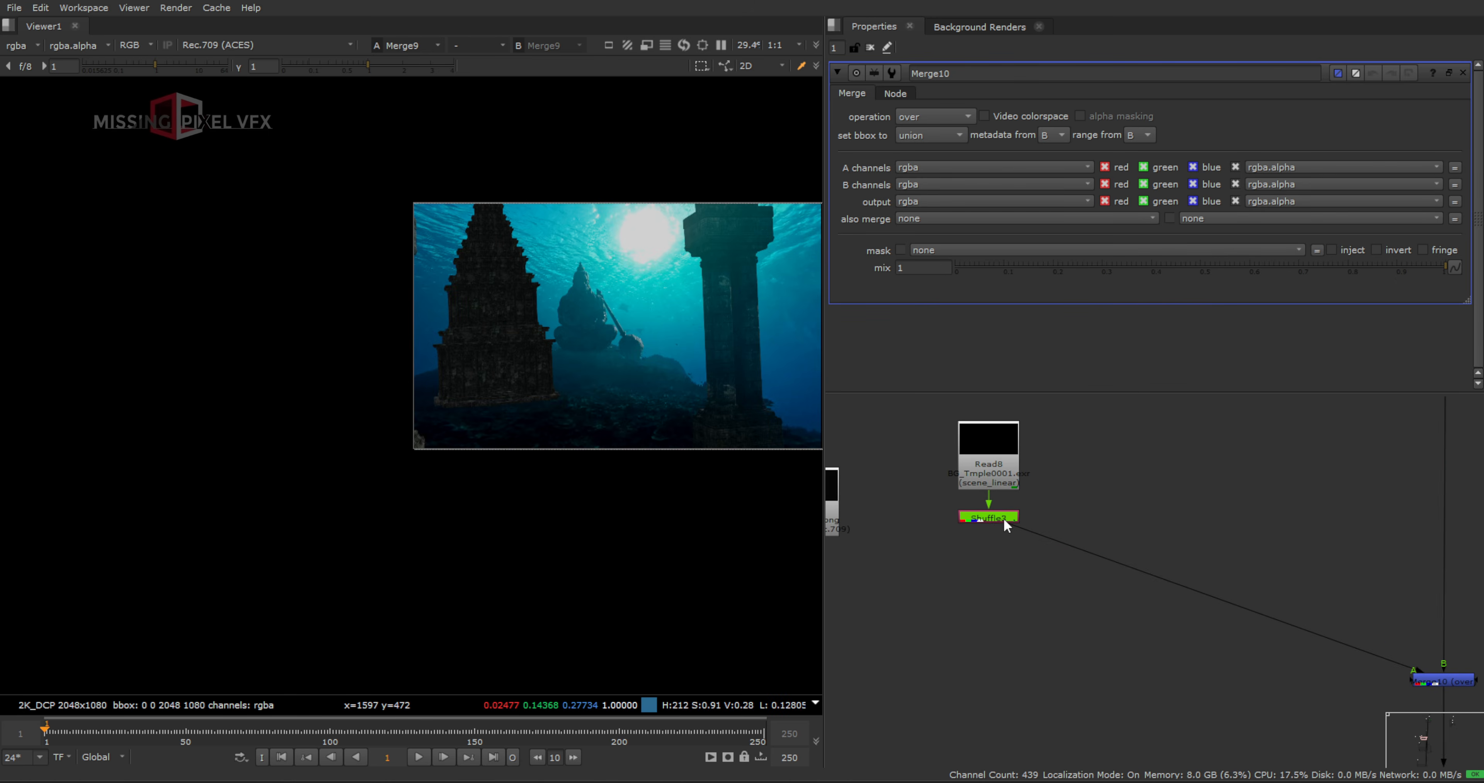
{"action": "key", "text": "Tab"}
{"action": "type", "text": "unp"}
{"action": "key", "text": "Return"}
{"action": "key", "text": "Tab"}
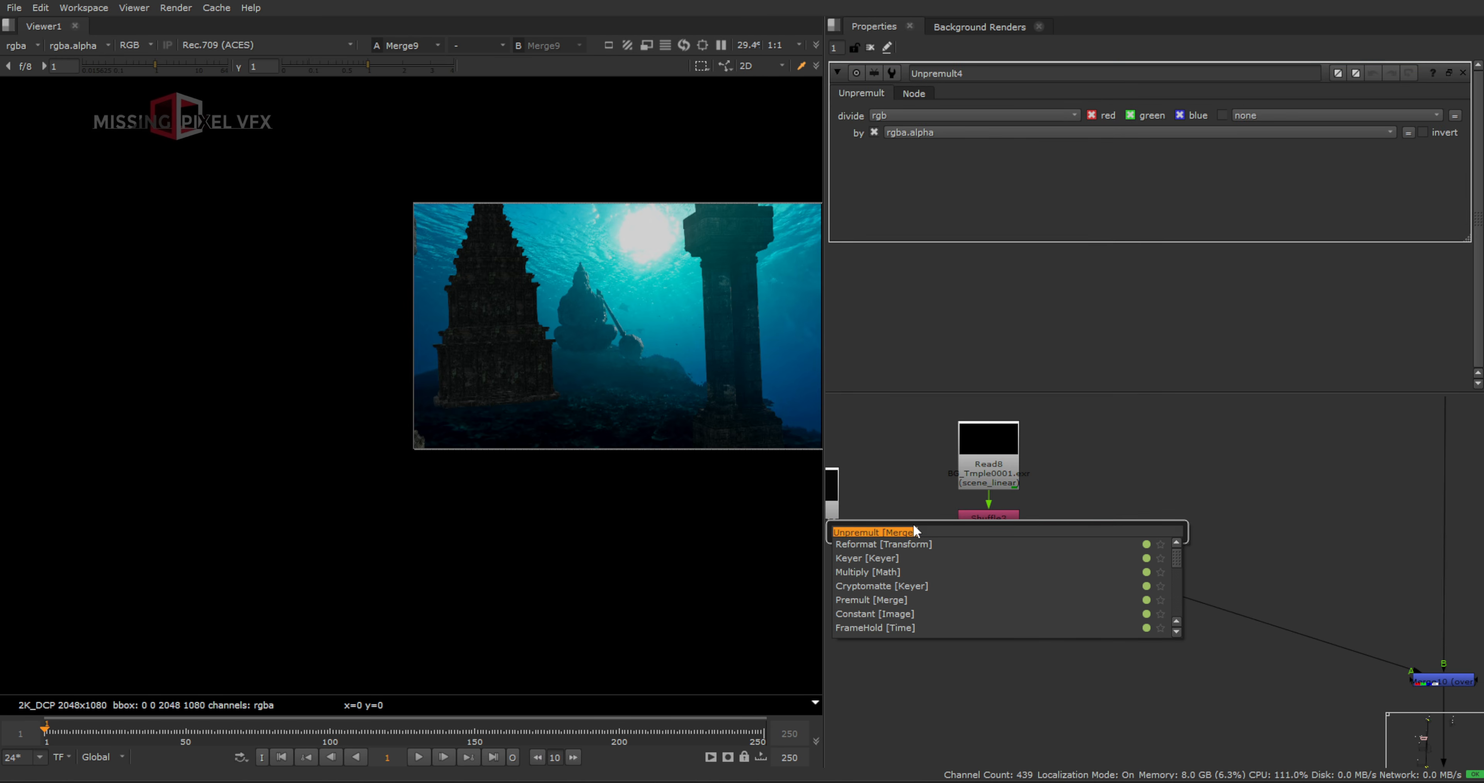
{"action": "key", "text": "Return"}
{"action": "middle_click_drag", "start_coordinate": [913, 524], "coordinate": [944, 540]}
{"action": "left_click_drag", "start_coordinate": [1025, 571], "coordinate": [1025, 697]}
{"action": "left_click", "coordinate": [1037, 554]}
{"action": "key", "text": "g"}
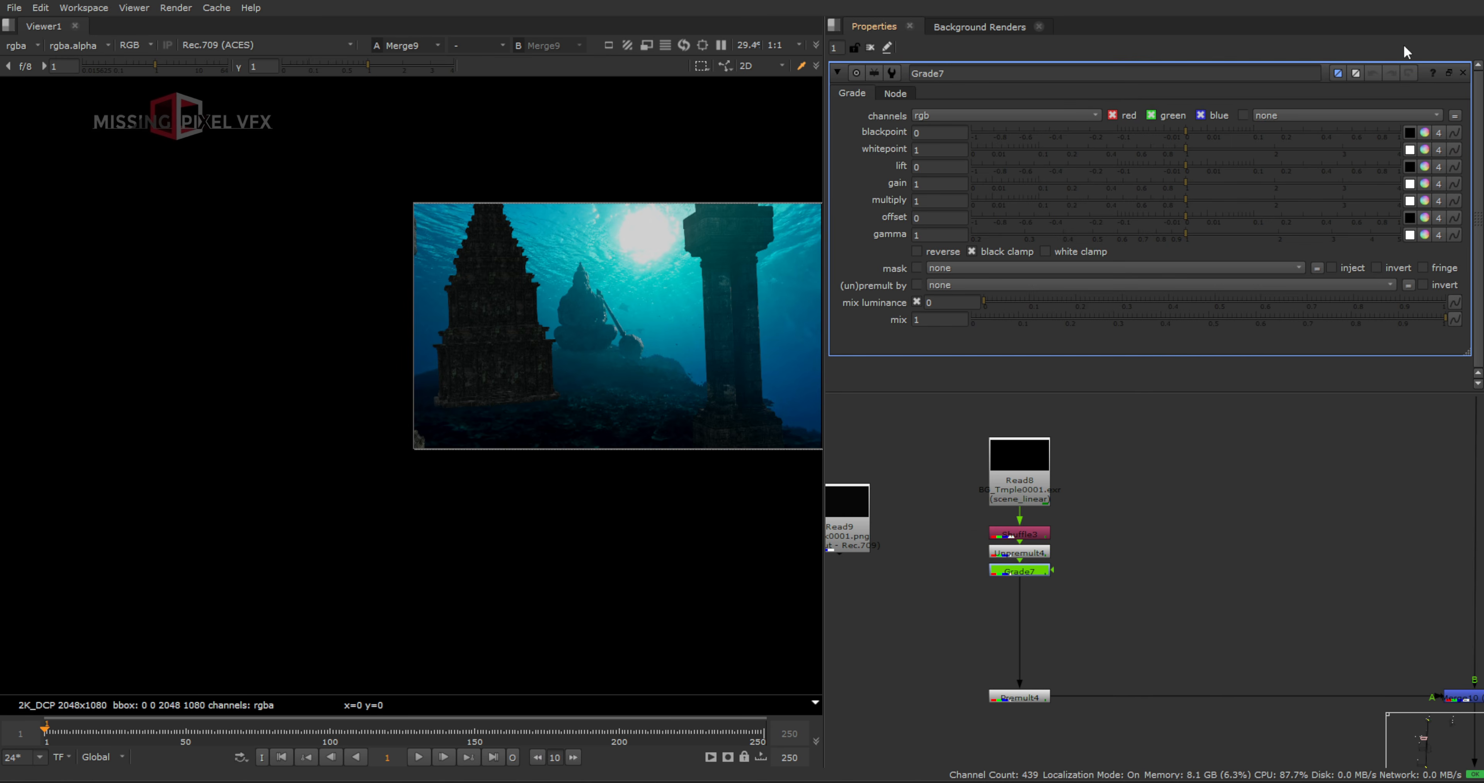
Sample Grade7's blackpoint from the temple's dark stone and its lift from the blue water beside the temple
{"action": "left_click", "coordinate": [1407, 134]}
{"action": "scroll", "coordinate": [513, 294], "scroll_direction": "up", "scroll_amount": 8}
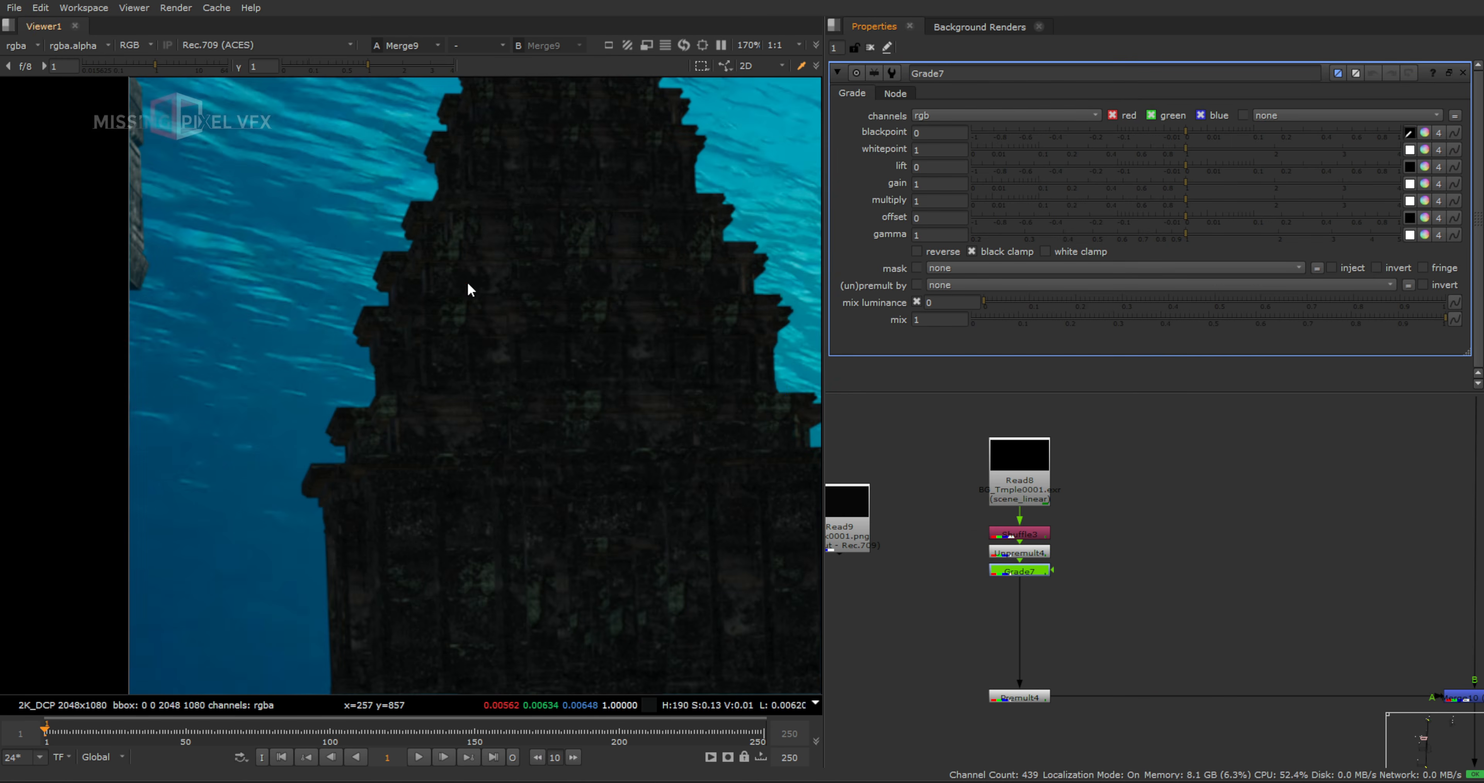
{"action": "left_click", "coordinate": [480, 283], "text": "ctrl"}
{"action": "left_click", "coordinate": [1409, 167]}
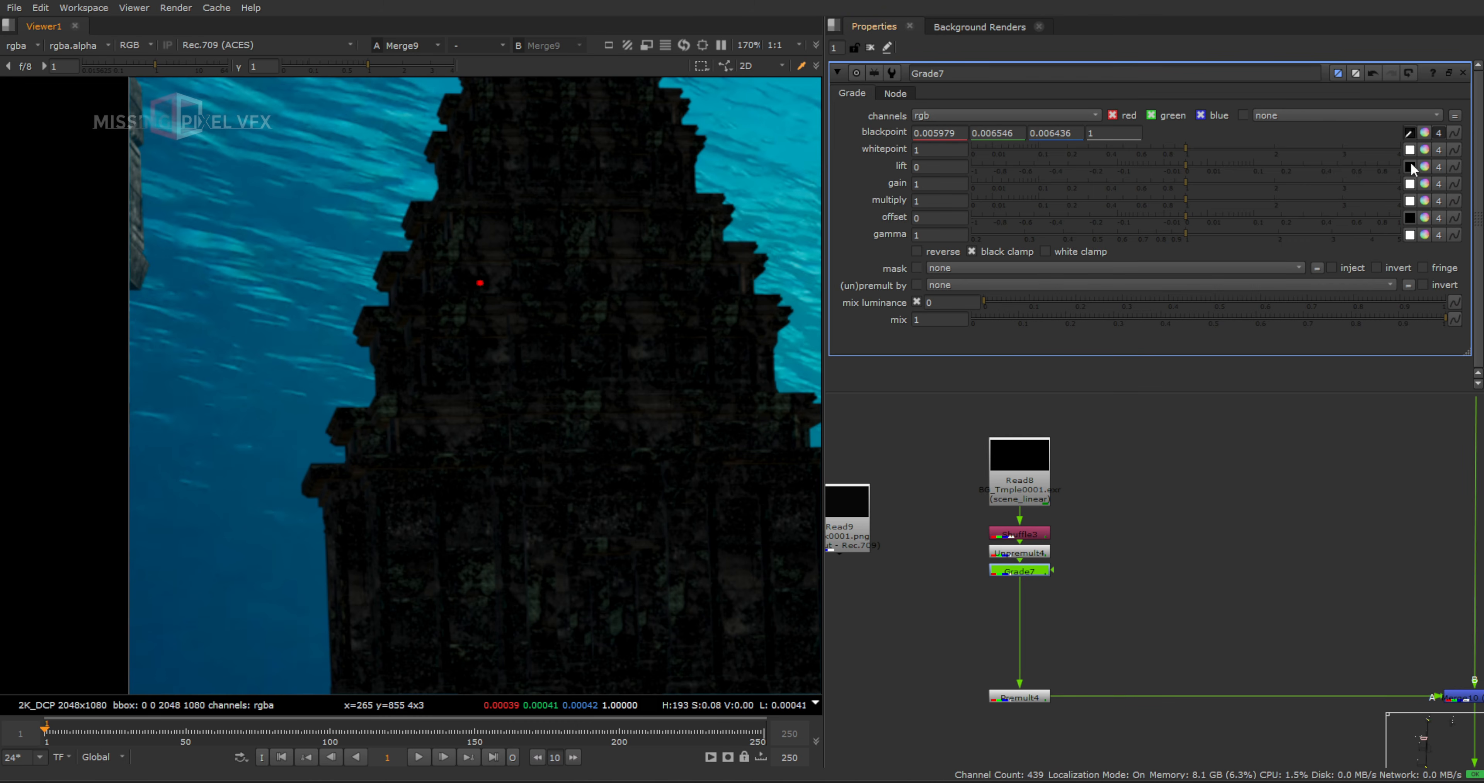
{"action": "scroll", "coordinate": [267, 311], "scroll_direction": "down", "scroll_amount": 3}
{"action": "middle_click_drag", "start_coordinate": [306, 397], "coordinate": [456, 175]}
{"action": "scroll", "coordinate": [410, 406], "scroll_direction": "up", "scroll_amount": 3}
{"action": "left_click", "coordinate": [413, 400], "text": "ctrl"}
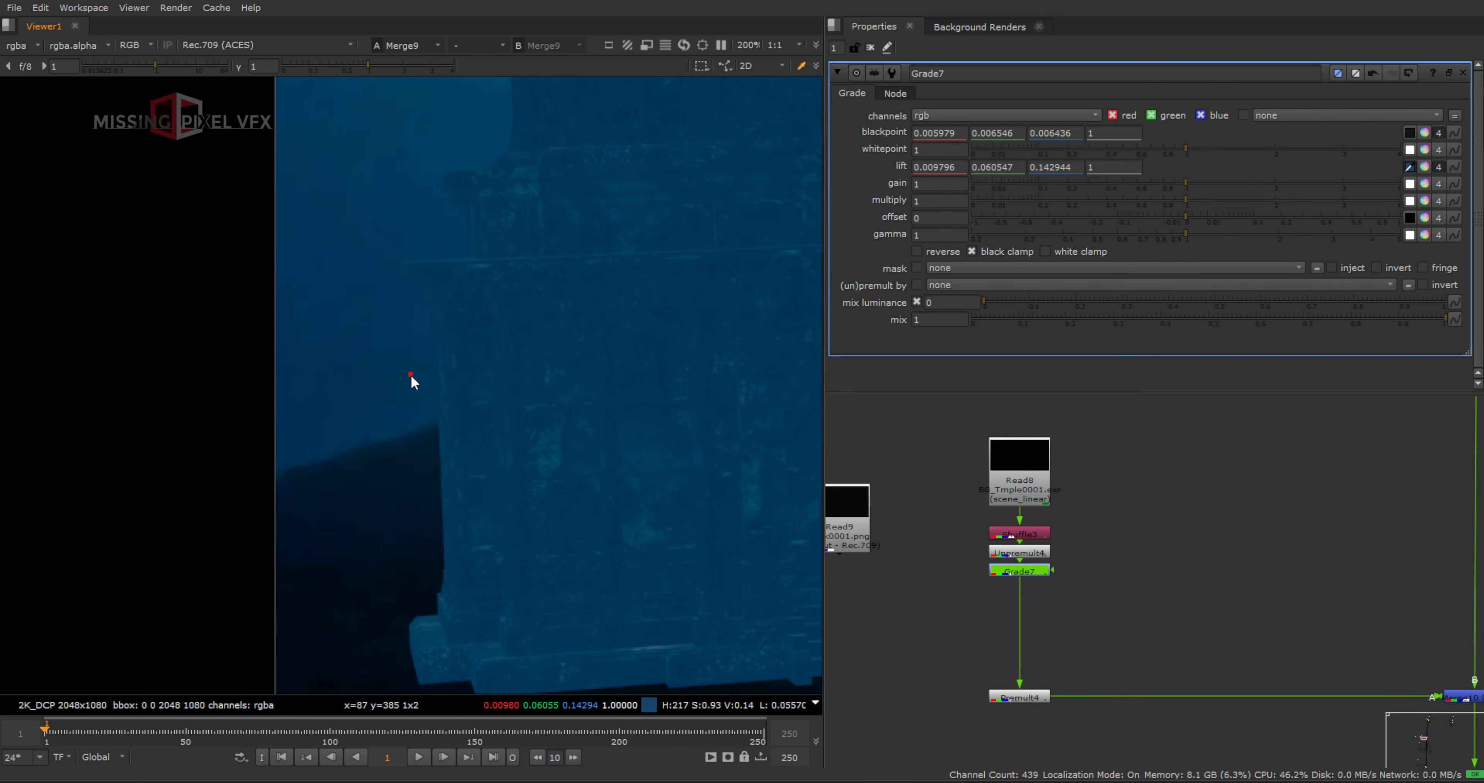
{"action": "scroll", "coordinate": [418, 379], "scroll_direction": "down", "scroll_amount": 5}
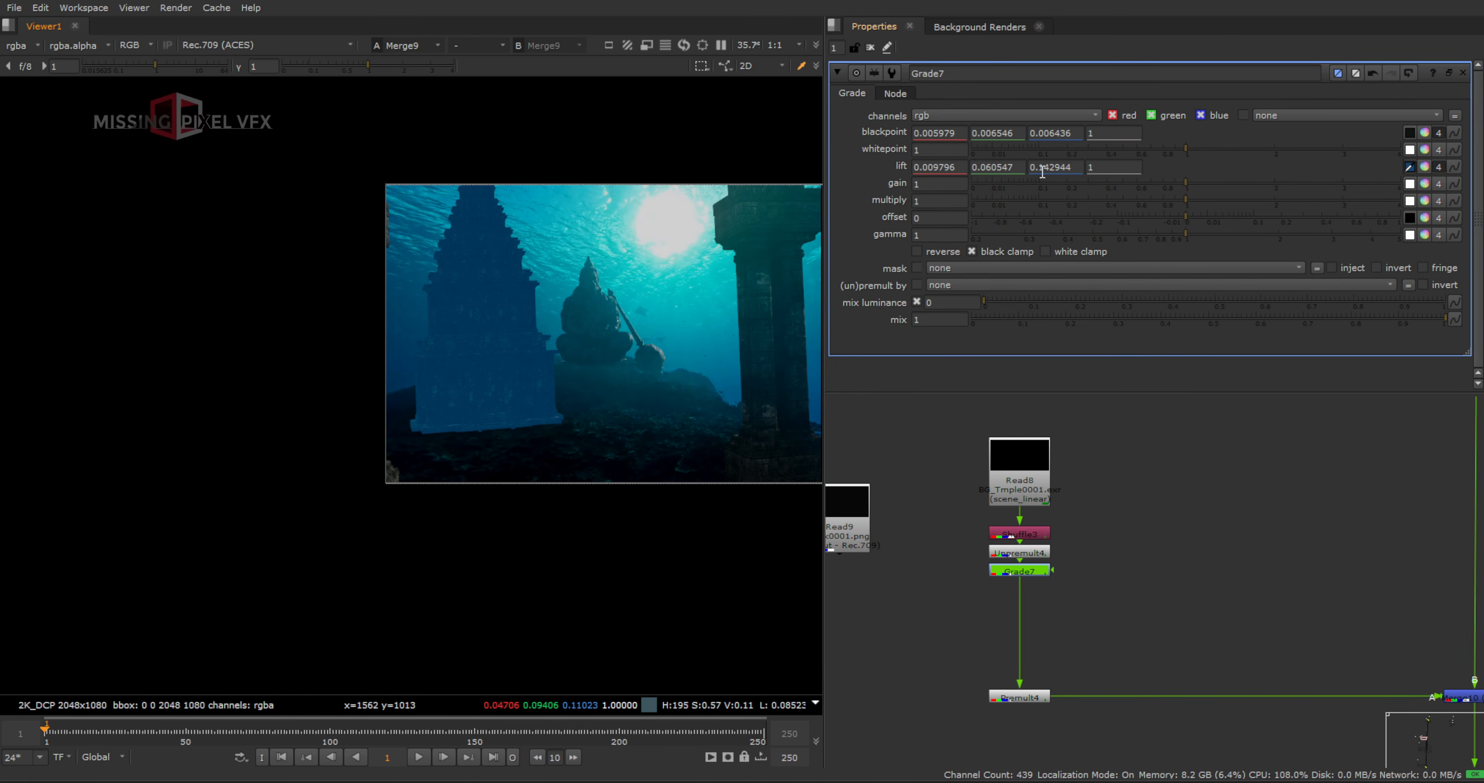
Lower the blue channel of Grade7's lift to 0.122944 and close its settings
{"action": "scroll", "coordinate": [480, 321], "scroll_direction": "up", "scroll_amount": 3}
{"action": "left_click", "coordinate": [1043, 167]}
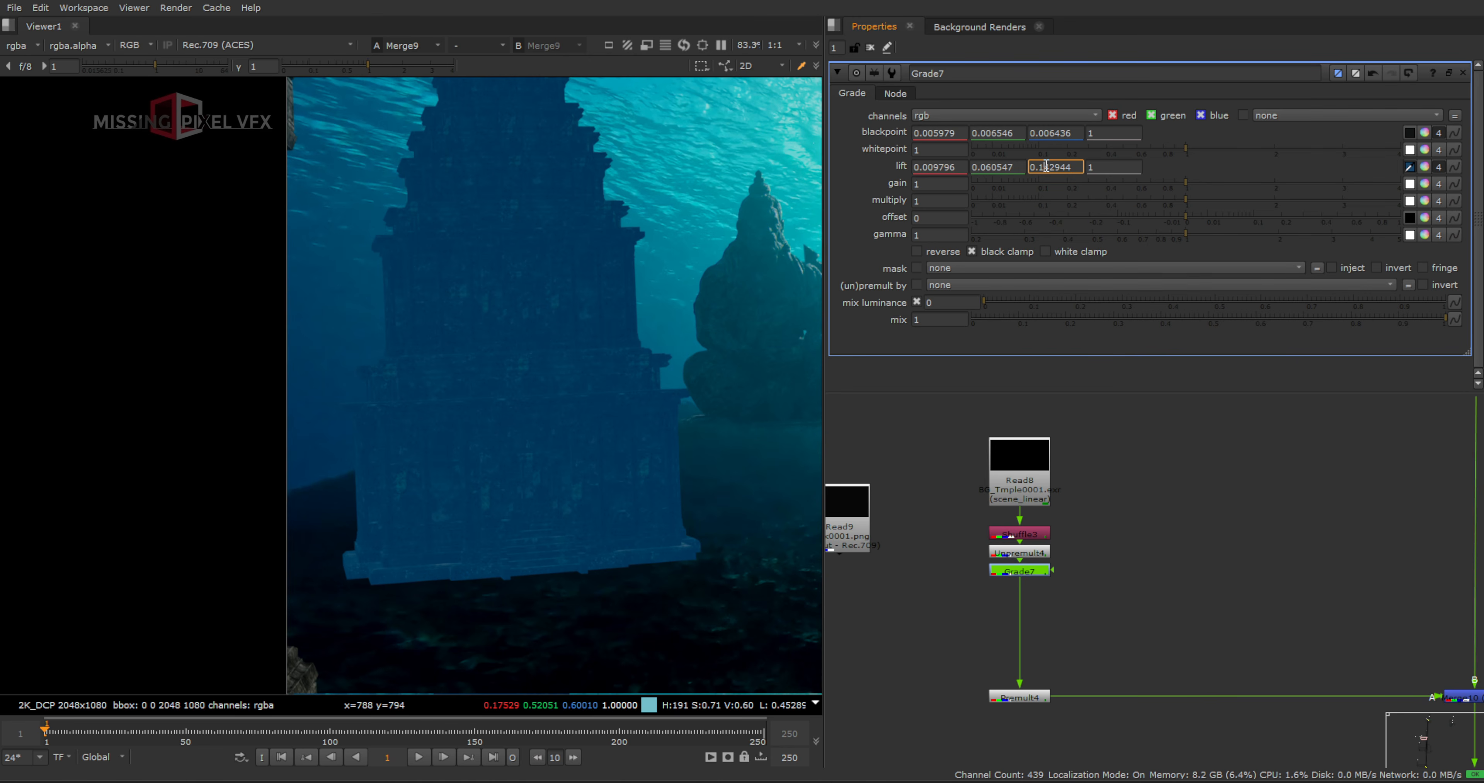
{"action": "key", "text": "Down"}
{"action": "key", "text": "Down"}
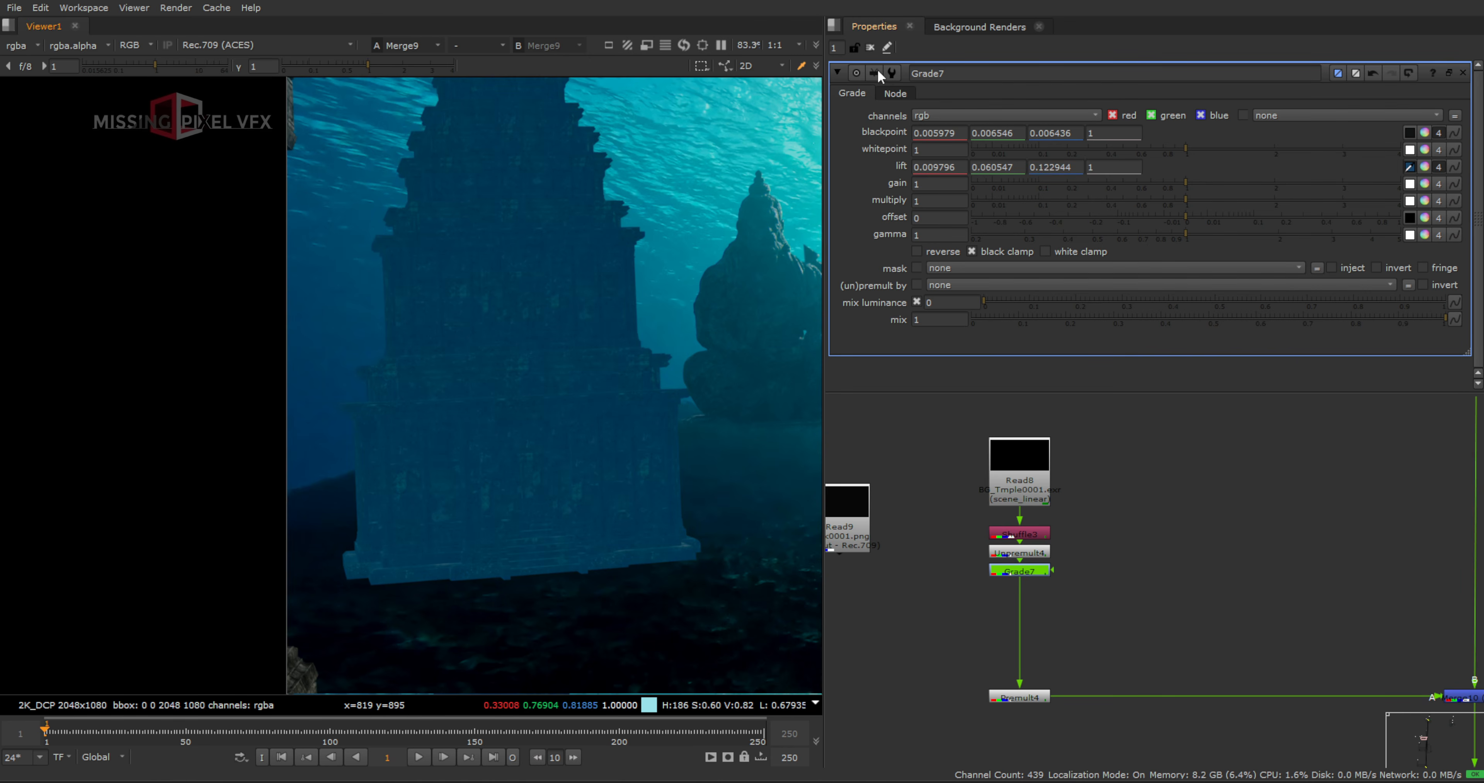
{"action": "left_click", "coordinate": [871, 46]}
Duplicate the statue branch's Blur and average Merge pair and insert the copy in the main pipe below Merge10
{"action": "scroll", "coordinate": [620, 263], "scroll_direction": "down", "scroll_amount": 3}
{"action": "scroll", "coordinate": [1103, 569], "scroll_direction": "down", "scroll_amount": 3}
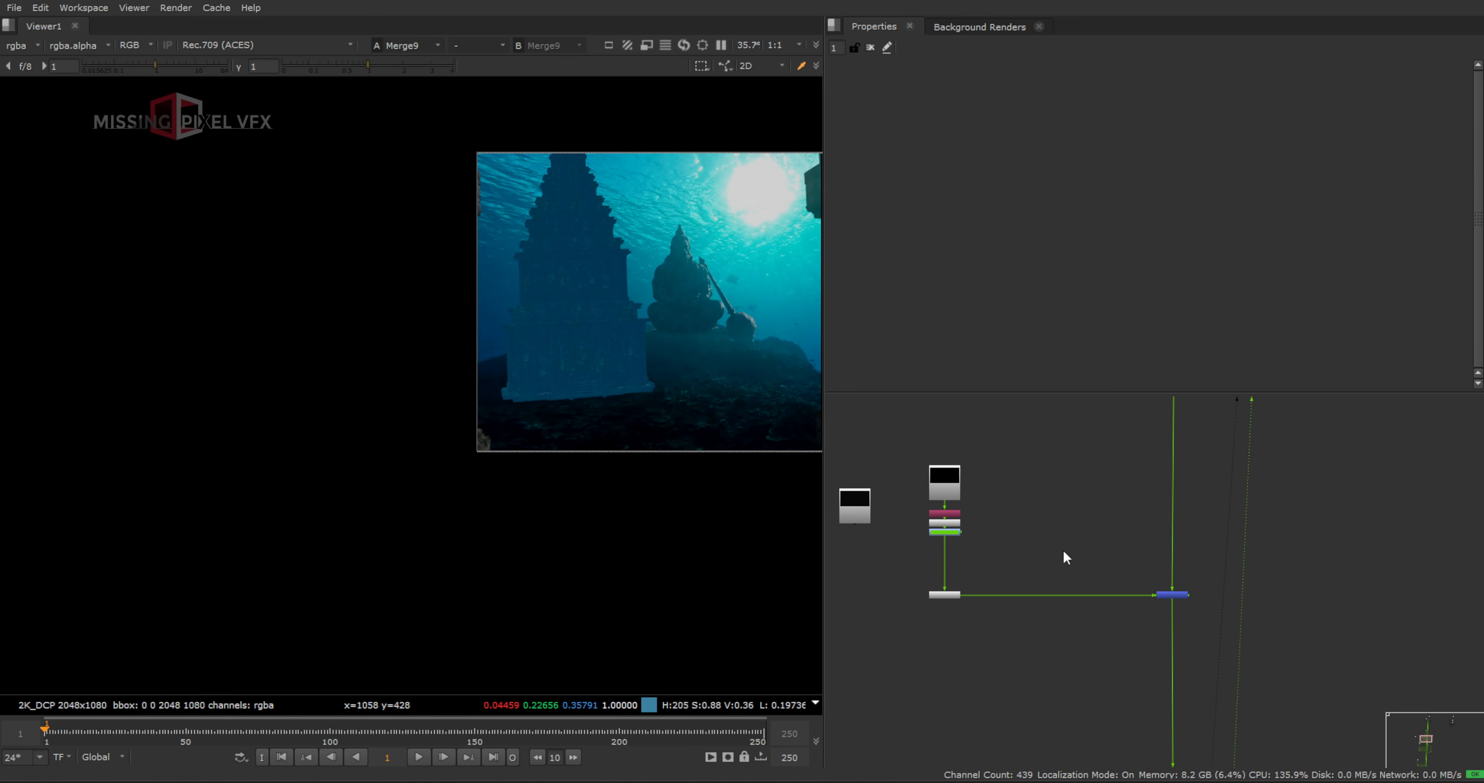
{"action": "middle_click_drag", "start_coordinate": [1143, 581], "coordinate": [1030, 487]}
{"action": "scroll", "coordinate": [1066, 509], "scroll_direction": "down", "scroll_amount": 5}
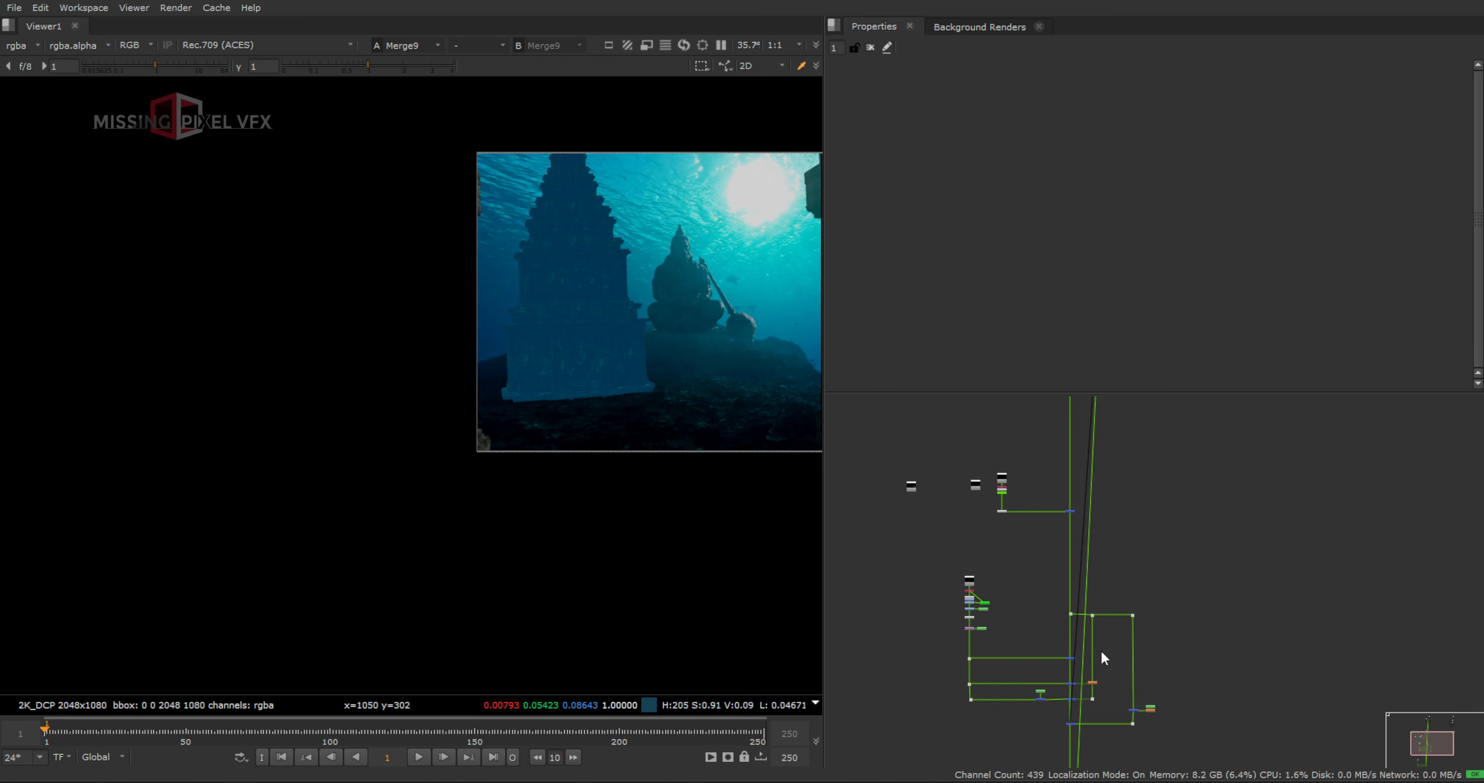
{"action": "scroll", "coordinate": [1091, 682], "scroll_direction": "up", "scroll_amount": 6}
{"action": "left_click_drag", "start_coordinate": [975, 672], "coordinate": [1124, 727]}
{"action": "scroll", "coordinate": [1083, 579], "scroll_direction": "down", "scroll_amount": 3}
{"action": "scroll", "coordinate": [1077, 562], "scroll_direction": "up", "scroll_amount": 6}
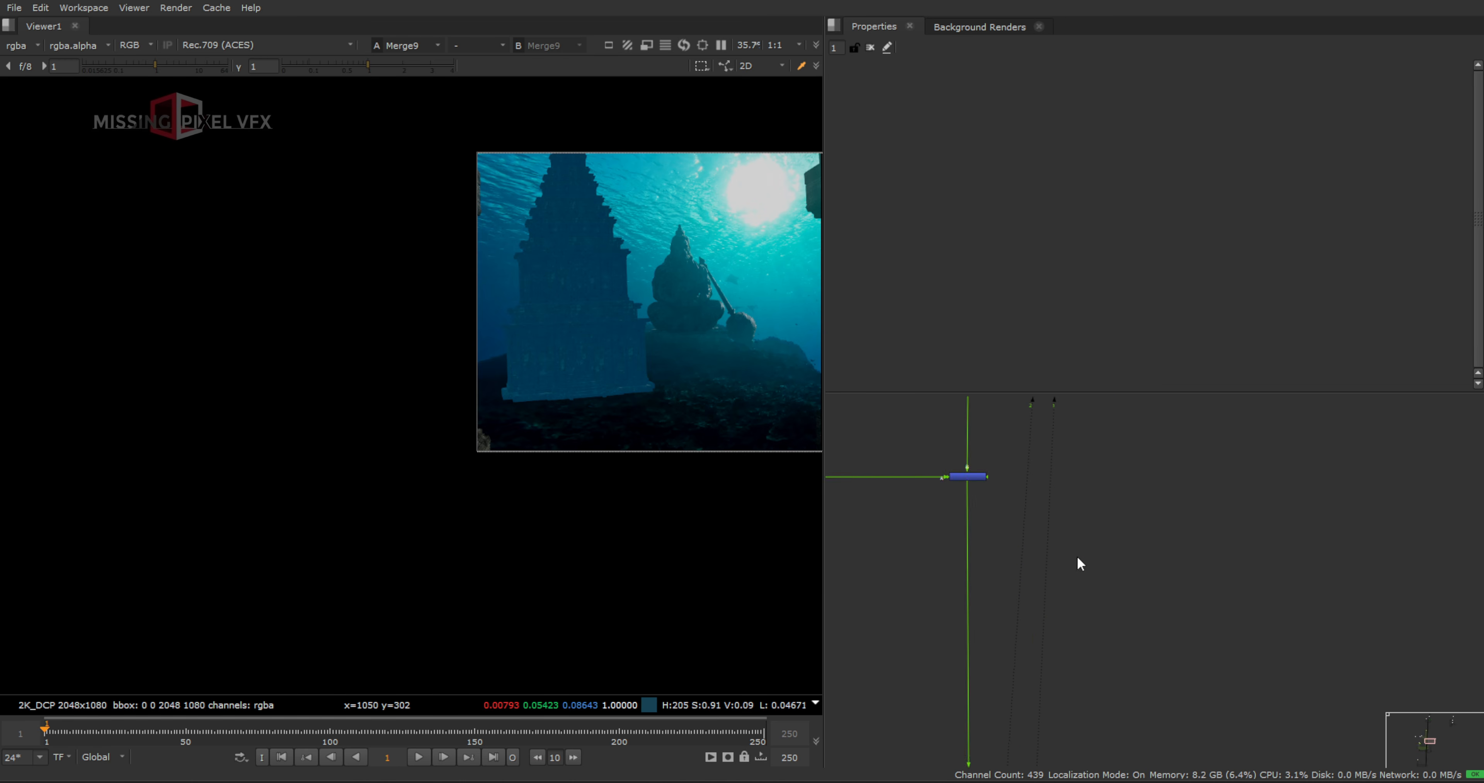
{"action": "scroll", "coordinate": [1081, 563], "scroll_direction": "up", "scroll_amount": 1}
{"action": "scroll", "coordinate": [1050, 477], "scroll_direction": "down", "scroll_amount": 3}
{"action": "left_click_drag", "start_coordinate": [1039, 521], "coordinate": [993, 648]}
Bring the background into Blur4 through a Dot and view the output of Merge11
{"action": "scroll", "coordinate": [993, 648], "scroll_direction": "down", "scroll_amount": 4}
{"action": "middle_click_drag", "start_coordinate": [996, 655], "coordinate": [970, 437]}
{"action": "left_click_drag", "start_coordinate": [1000, 559], "coordinate": [1048, 477], "text": "ctrl"}
{"action": "left_click", "coordinate": [960, 637]}
{"action": "scroll", "coordinate": [959, 636], "scroll_direction": "up", "scroll_amount": 6}
{"action": "key", "text": "1"}
{"action": "middle_click_drag", "start_coordinate": [959, 637], "coordinate": [1076, 604]}
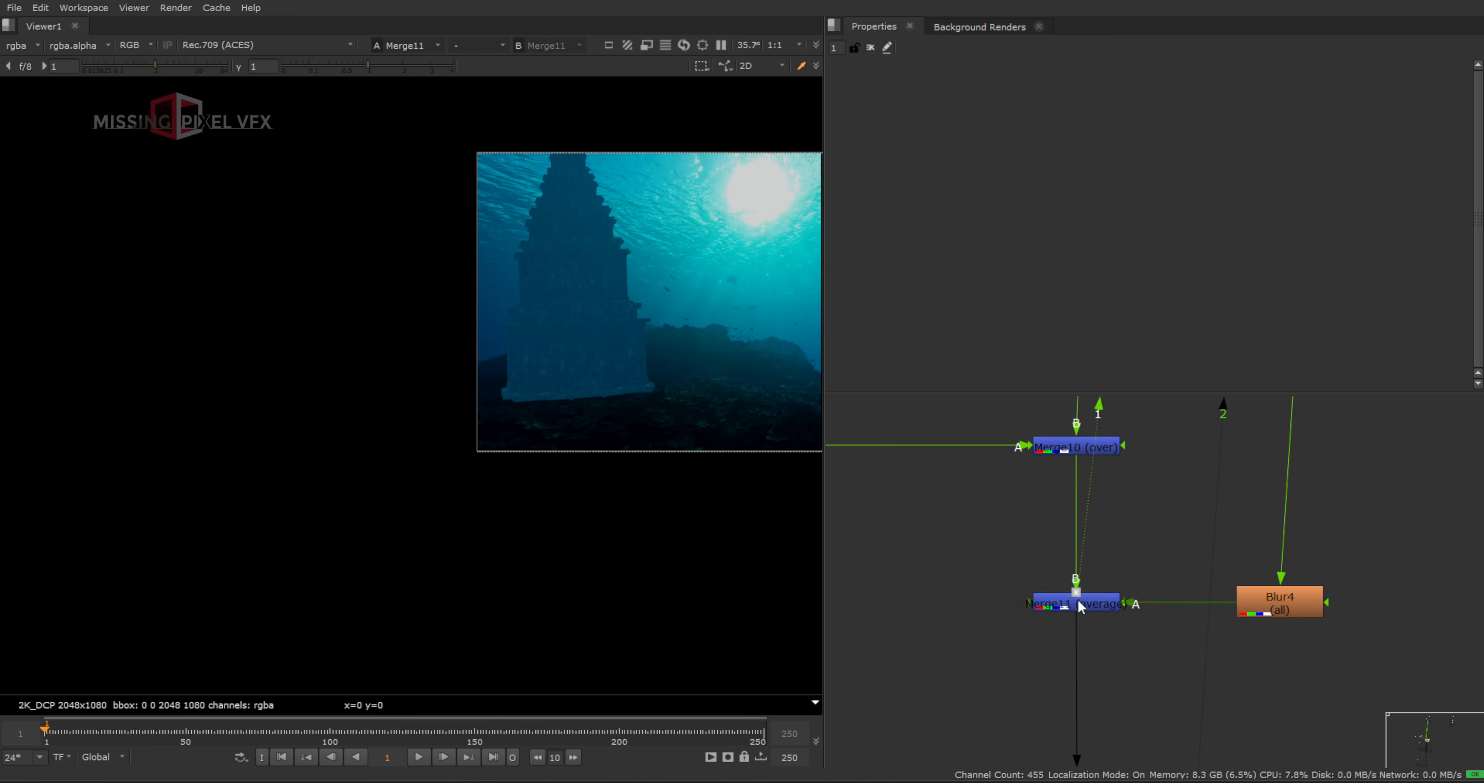
Connect Merge11's mask to the temple branch and insert a Dot to straighten the mask pipe
{"action": "left_click_drag", "start_coordinate": [1078, 602], "coordinate": [970, 591]}
{"action": "middle_click_drag", "start_coordinate": [969, 591], "coordinate": [1421, 722]}
{"action": "left_click_drag", "start_coordinate": [1421, 721], "coordinate": [1101, 582]}
{"action": "middle_click_drag", "start_coordinate": [1391, 663], "coordinate": [1238, 603]}
{"action": "left_click_drag", "start_coordinate": [1244, 602], "coordinate": [983, 678], "text": "ctrl"}
{"action": "scroll", "coordinate": [1300, 561], "scroll_direction": "down", "scroll_amount": 3}
{"action": "middle_click_drag", "start_coordinate": [1301, 561], "coordinate": [923, 543]}
Align Blur4 with Merge11, set Merge11's mix to 0.416, and view the full composite at Merge9
{"action": "left_click_drag", "start_coordinate": [1175, 598], "coordinate": [1216, 618]}
{"action": "double_click", "coordinate": [1086, 619]}
{"action": "left_click_drag", "start_coordinate": [1215, 270], "coordinate": [1159, 271]}
{"action": "scroll", "coordinate": [1086, 563], "scroll_direction": "down", "scroll_amount": 10}
{"action": "middle_click_drag", "start_coordinate": [1071, 600], "coordinate": [1070, 414]}
{"action": "scroll", "coordinate": [1071, 437], "scroll_direction": "up", "scroll_amount": 2}
{"action": "key", "text": "2"}
{"action": "scroll", "coordinate": [556, 357], "scroll_direction": "down", "scroll_amount": 3}
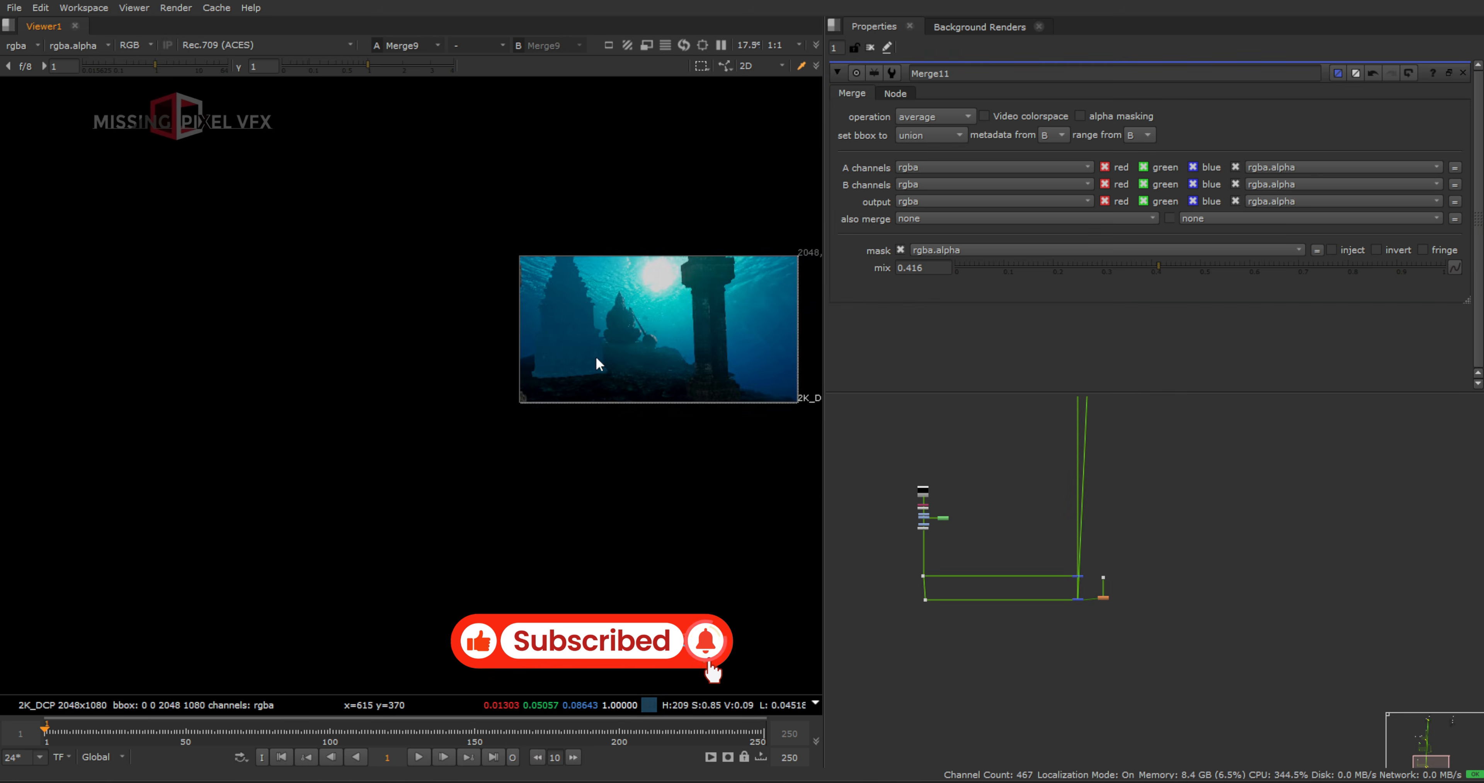
{"action": "scroll", "coordinate": [598, 358], "scroll_direction": "up", "scroll_amount": 3}
{"action": "middle_click_drag", "start_coordinate": [597, 358], "coordinate": [556, 458]}
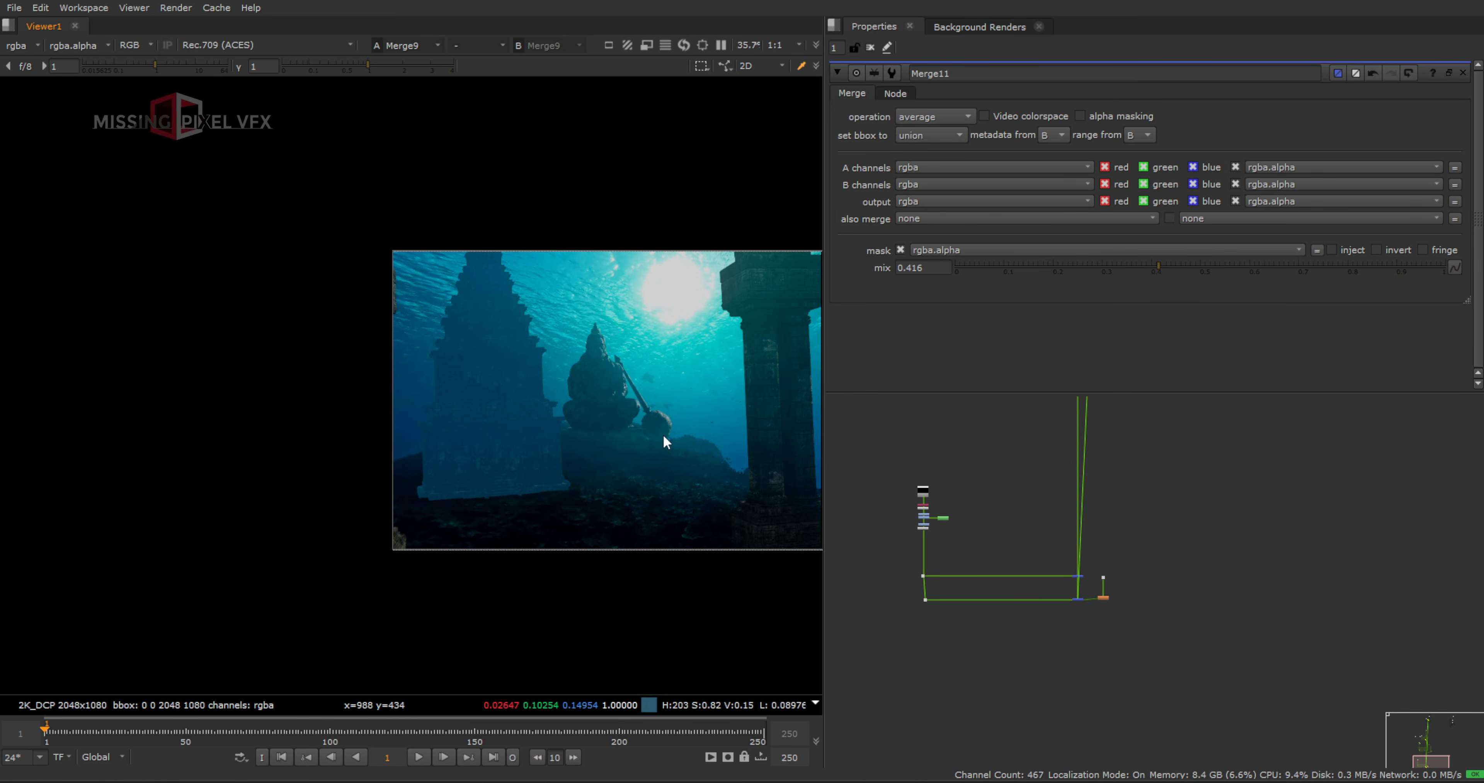
Add a Keyer node beside the main pipe above Merge10 and feed it the background through a Dot
{"action": "scroll", "coordinate": [1090, 559], "scroll_direction": "down", "scroll_amount": 5}
{"action": "middle_click_drag", "start_coordinate": [1078, 507], "coordinate": [1068, 620]}
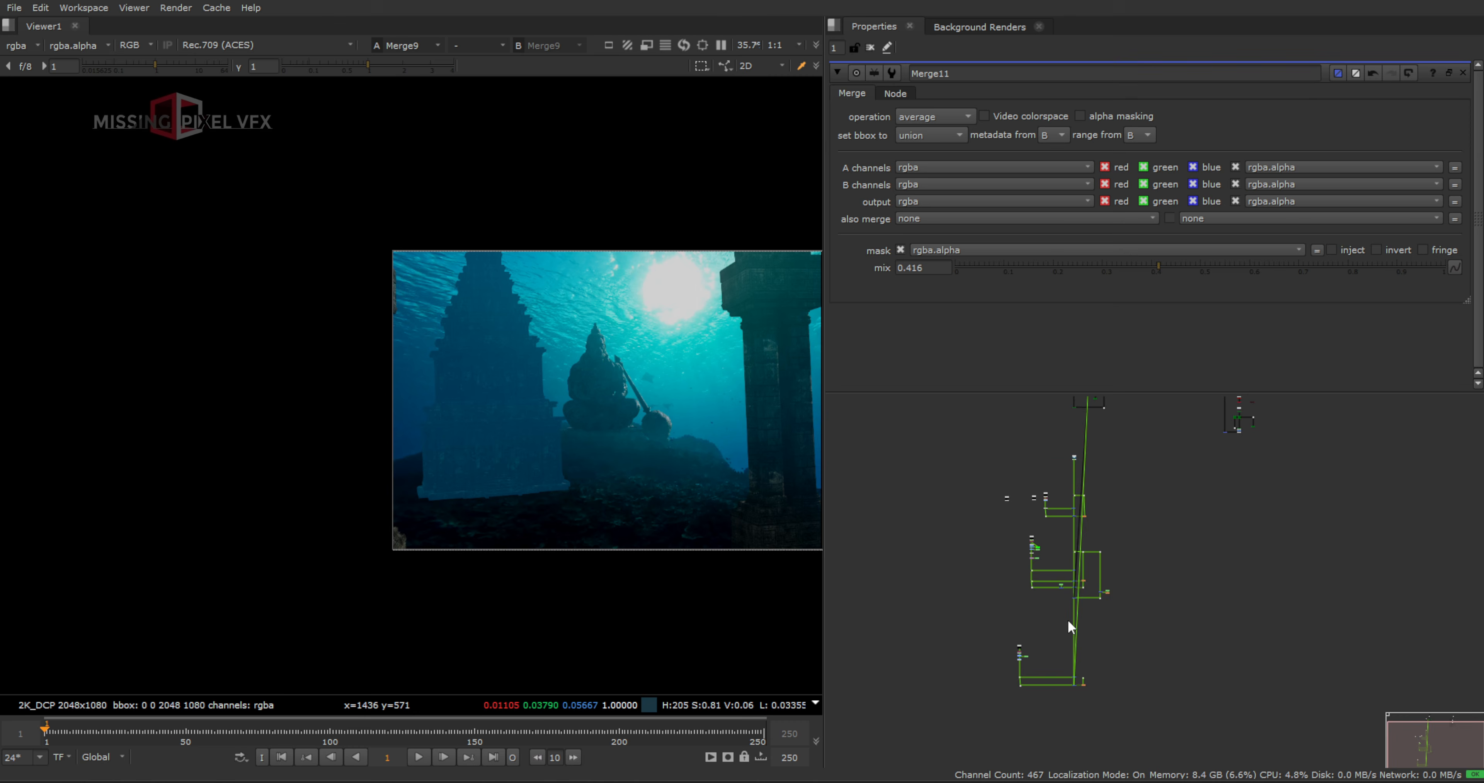
{"action": "scroll", "coordinate": [1059, 543], "scroll_direction": "up", "scroll_amount": 5}
{"action": "middle_click_drag", "start_coordinate": [1100, 468], "coordinate": [1069, 613]}
{"action": "scroll", "coordinate": [1069, 609], "scroll_direction": "up", "scroll_amount": 5}
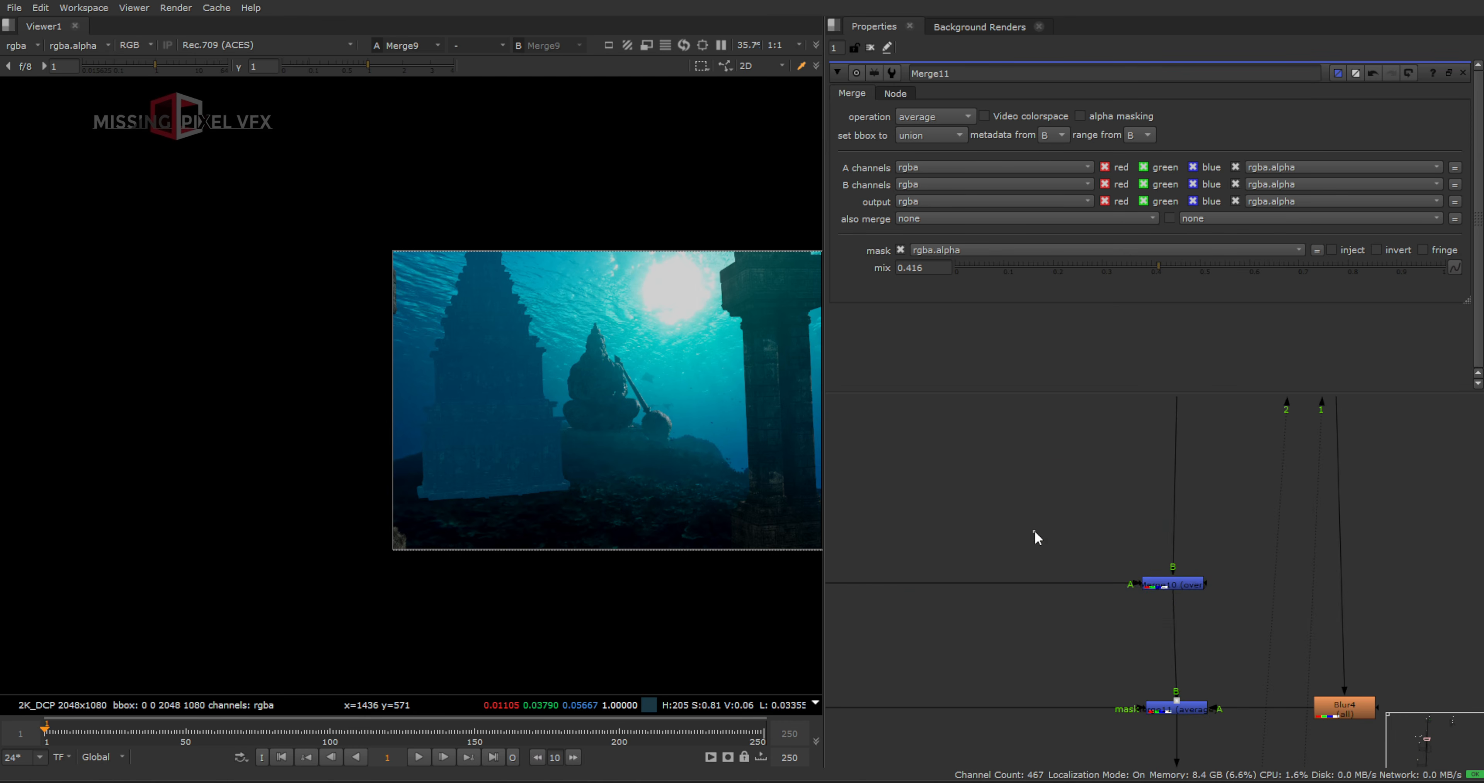
{"action": "key", "text": "Tab"}
{"action": "type", "text": "k"}
{"action": "key", "text": "Return"}
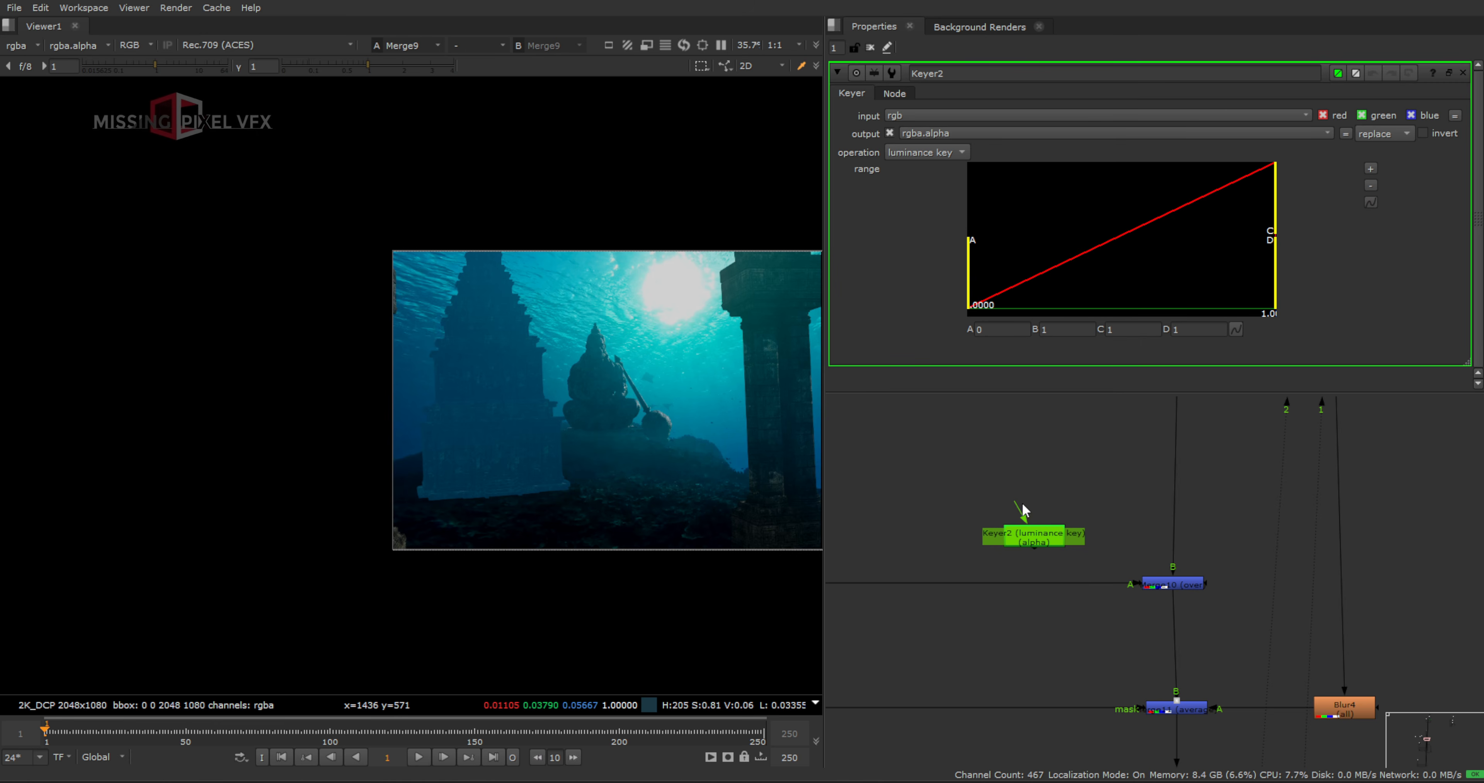
{"action": "left_click_drag", "start_coordinate": [1022, 501], "coordinate": [1143, 515]}
{"action": "left_click_drag", "start_coordinate": [1071, 607], "coordinate": [989, 520]}
{"action": "left_click_drag", "start_coordinate": [1005, 686], "coordinate": [990, 669]}
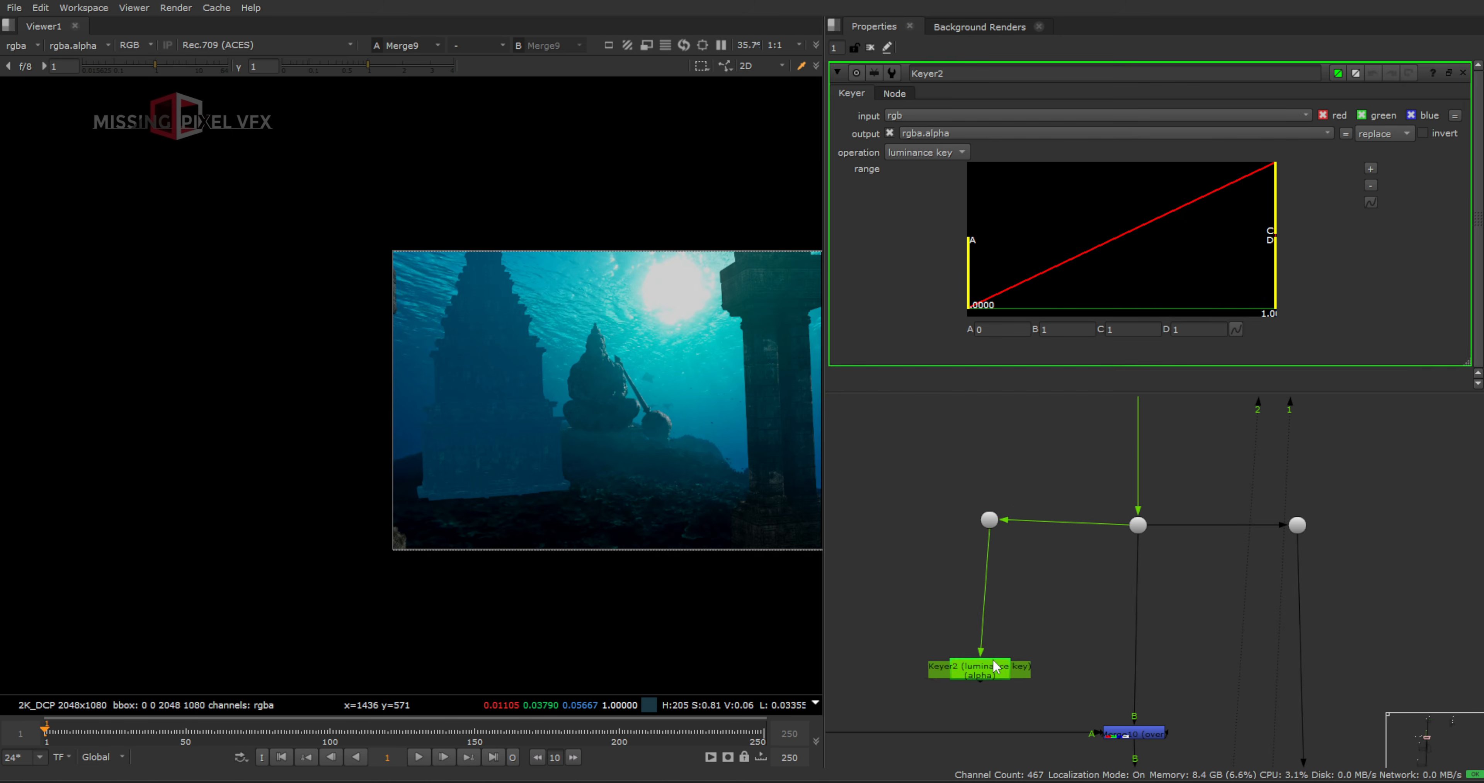
View the Keyer's output, set its operation to bluescreen, and display the alpha channel
{"action": "key", "text": "1"}
{"action": "left_click", "coordinate": [927, 152]}
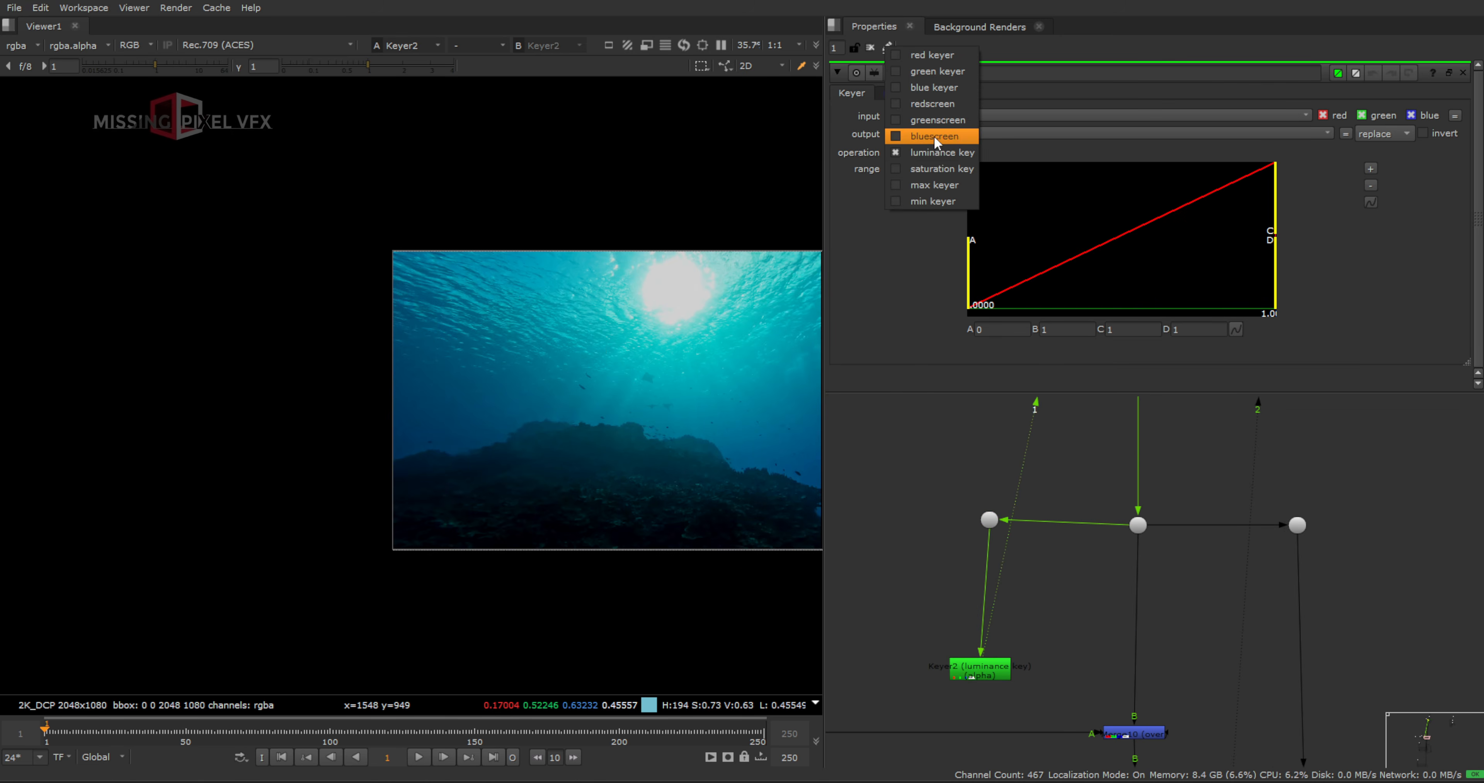
{"action": "left_click", "coordinate": [927, 133]}
{"action": "middle_click_drag", "start_coordinate": [696, 397], "coordinate": [574, 375]}
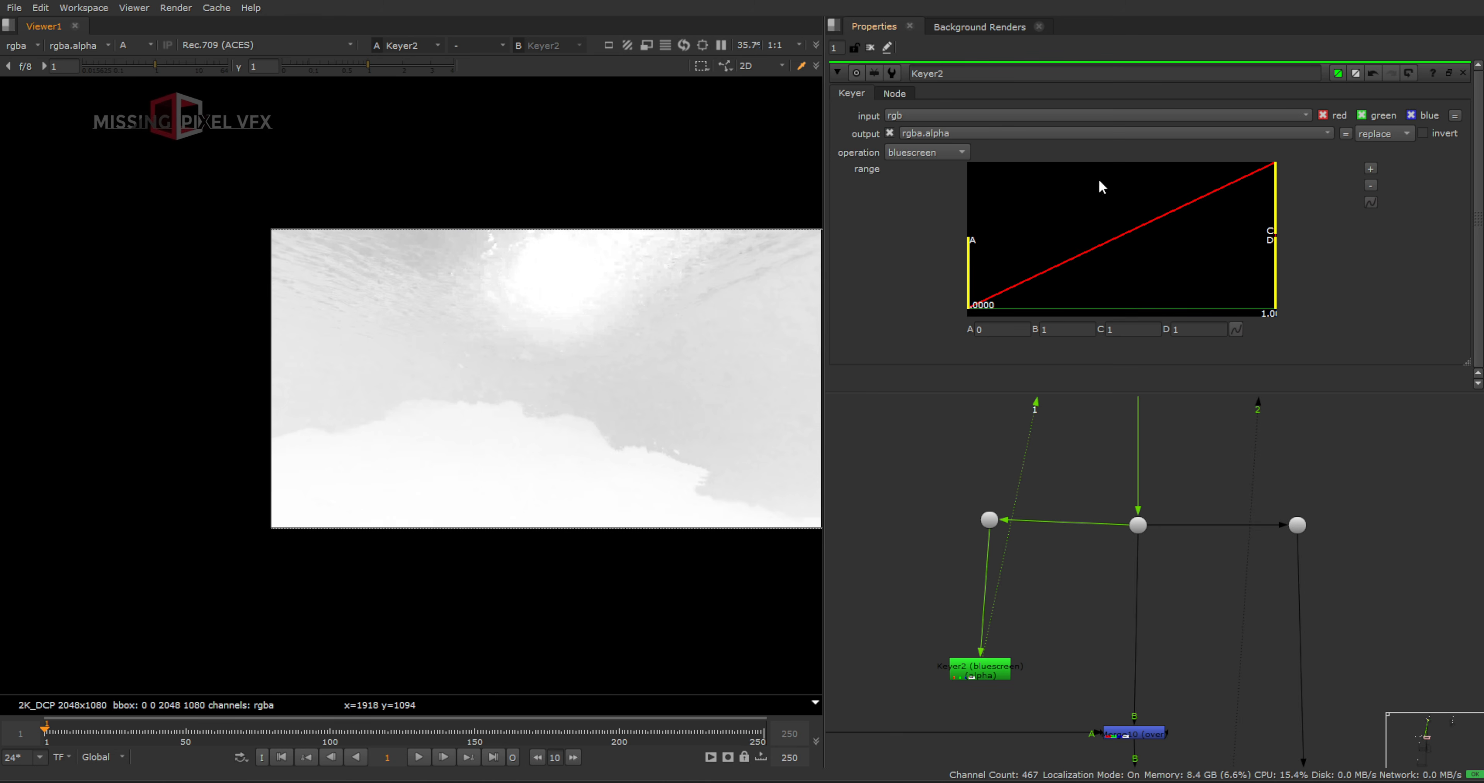
Tighten the Keyer's range to A 0.91159314 and B 0.95528522, leaving the key non-inverted, to isolate the rocky seabed
{"action": "left_click", "coordinate": [1421, 134]}
{"action": "mouse_move", "coordinate": [1272, 211]}
{"action": "left_mouse_down"}
{"action": "mouse_move", "coordinate": [1185, 221]}
{"action": "mouse_move", "coordinate": [1277, 221]}
{"action": "left_mouse_up"}
{"action": "left_click_drag", "start_coordinate": [969, 284], "coordinate": [1227, 271]}
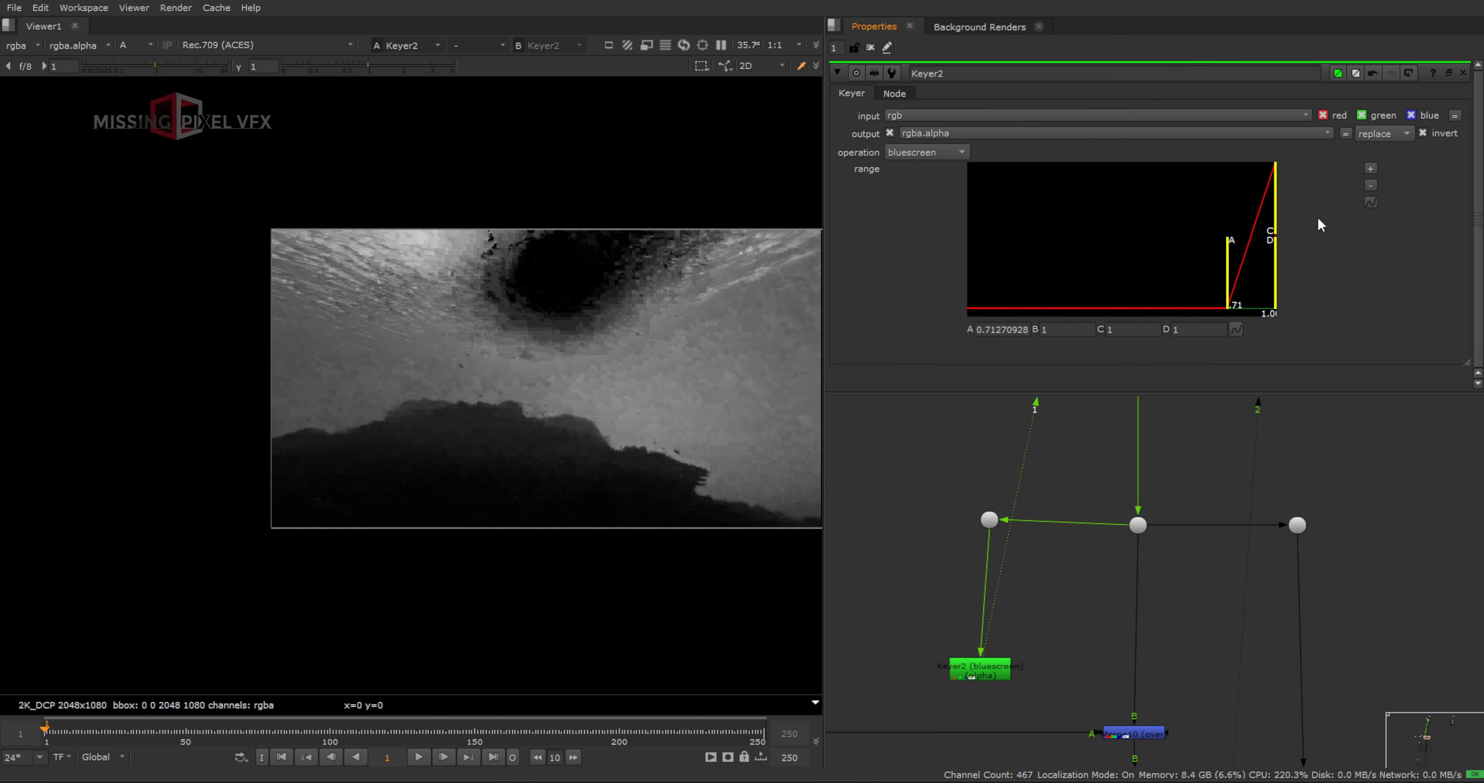
{"action": "left_click", "coordinate": [1429, 129]}
{"action": "left_click_drag", "start_coordinate": [1275, 215], "coordinate": [1273, 217]}
{"action": "left_click_drag", "start_coordinate": [1227, 271], "coordinate": [1261, 274]}
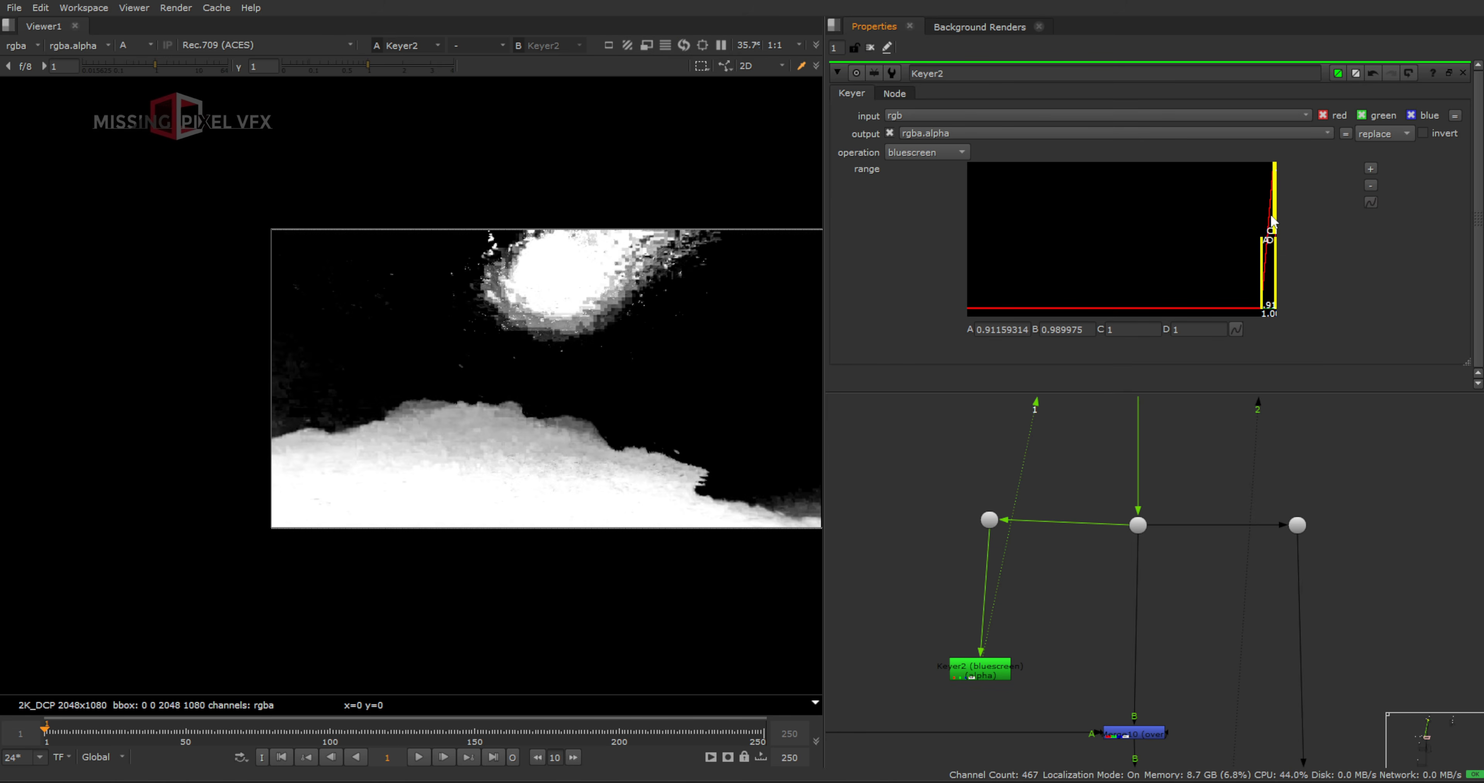
{"action": "left_click_drag", "start_coordinate": [1271, 221], "coordinate": [1267, 221]}
{"action": "scroll", "coordinate": [356, 442], "scroll_direction": "up", "scroll_amount": 1}
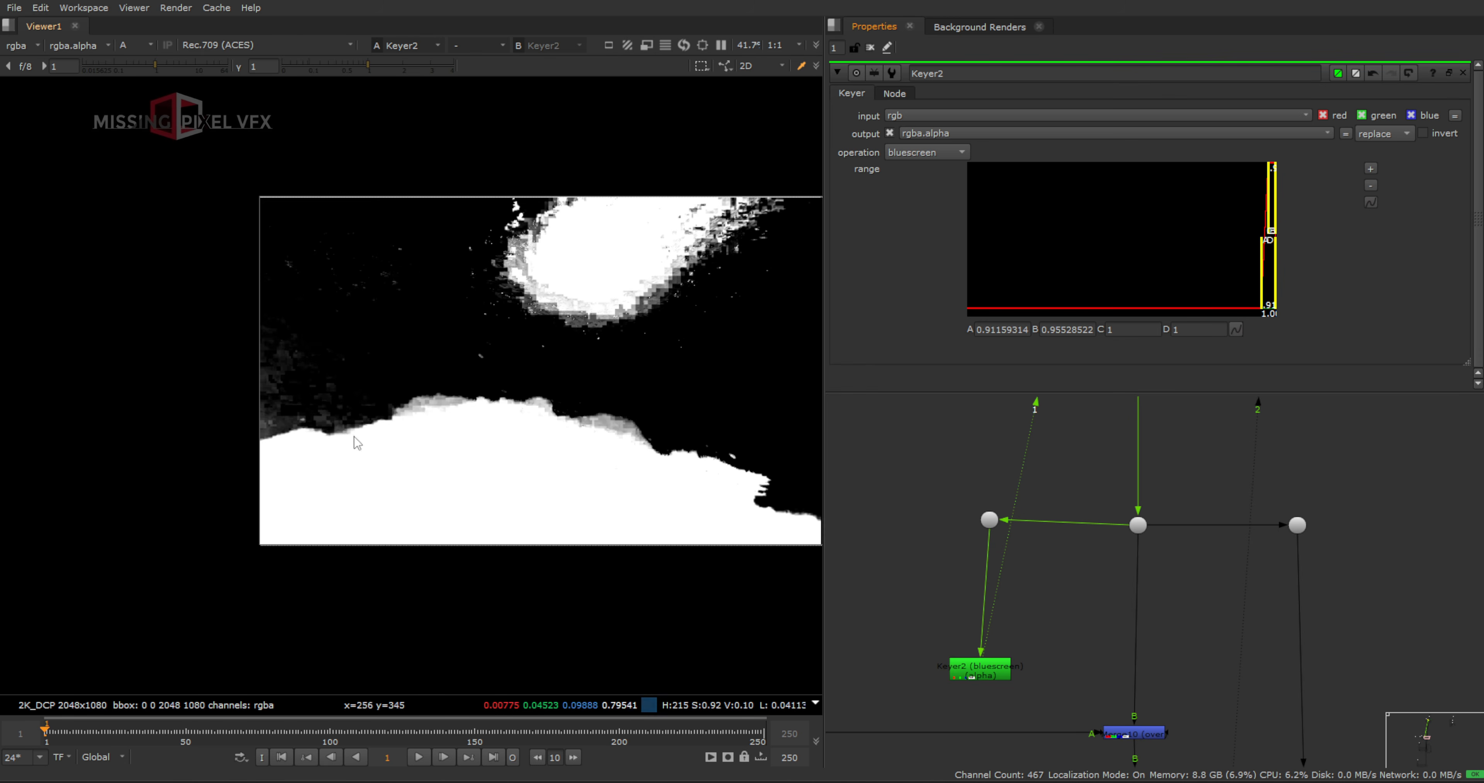
Move the Keyer down near Merge10 and add a Multiply node beneath it
{"action": "middle_click_drag", "start_coordinate": [970, 635], "coordinate": [972, 527]}
{"action": "scroll", "coordinate": [978, 559], "scroll_direction": "down", "scroll_amount": 1}
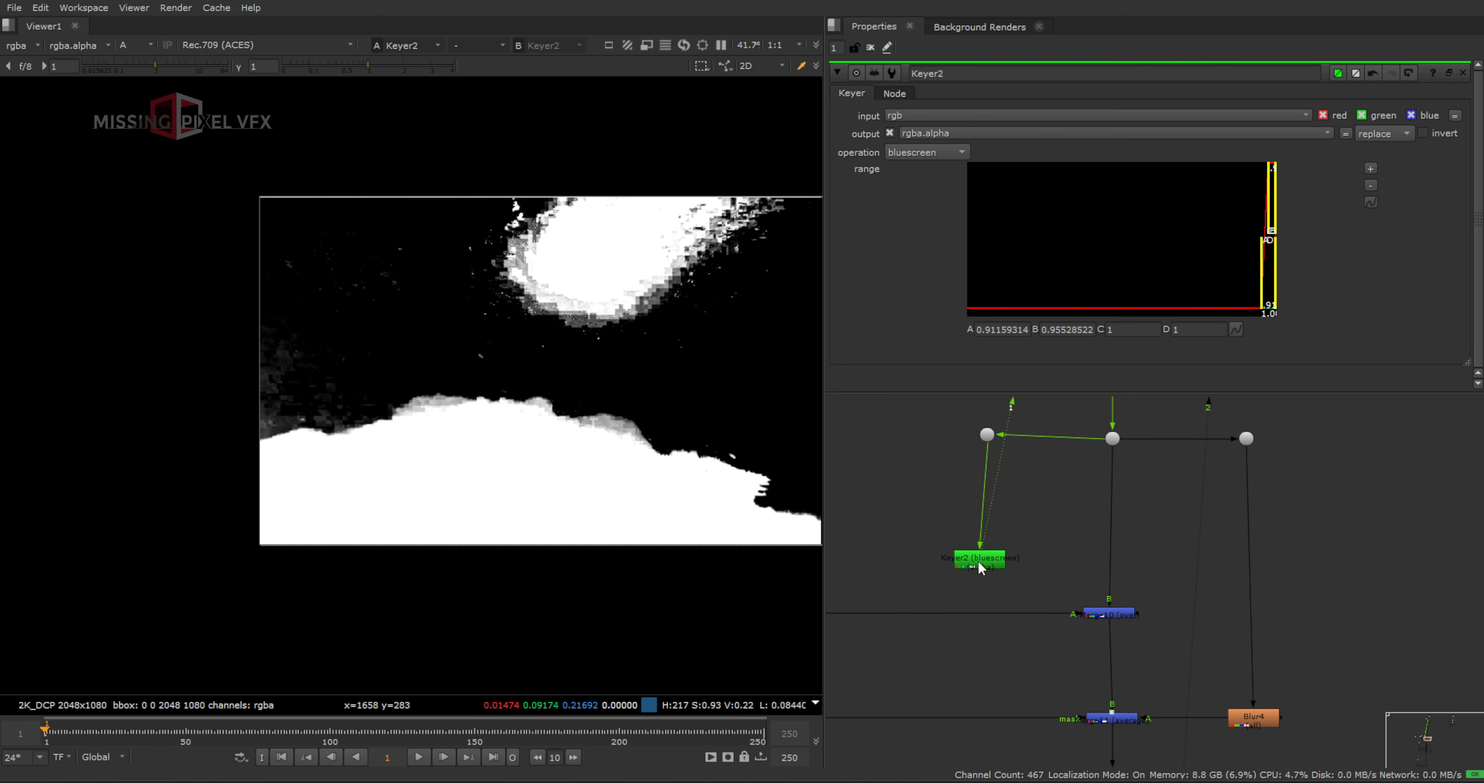
{"action": "left_click_drag", "start_coordinate": [979, 560], "coordinate": [984, 656]}
{"action": "key", "text": "Tab"}
{"action": "type", "text": "mult"}
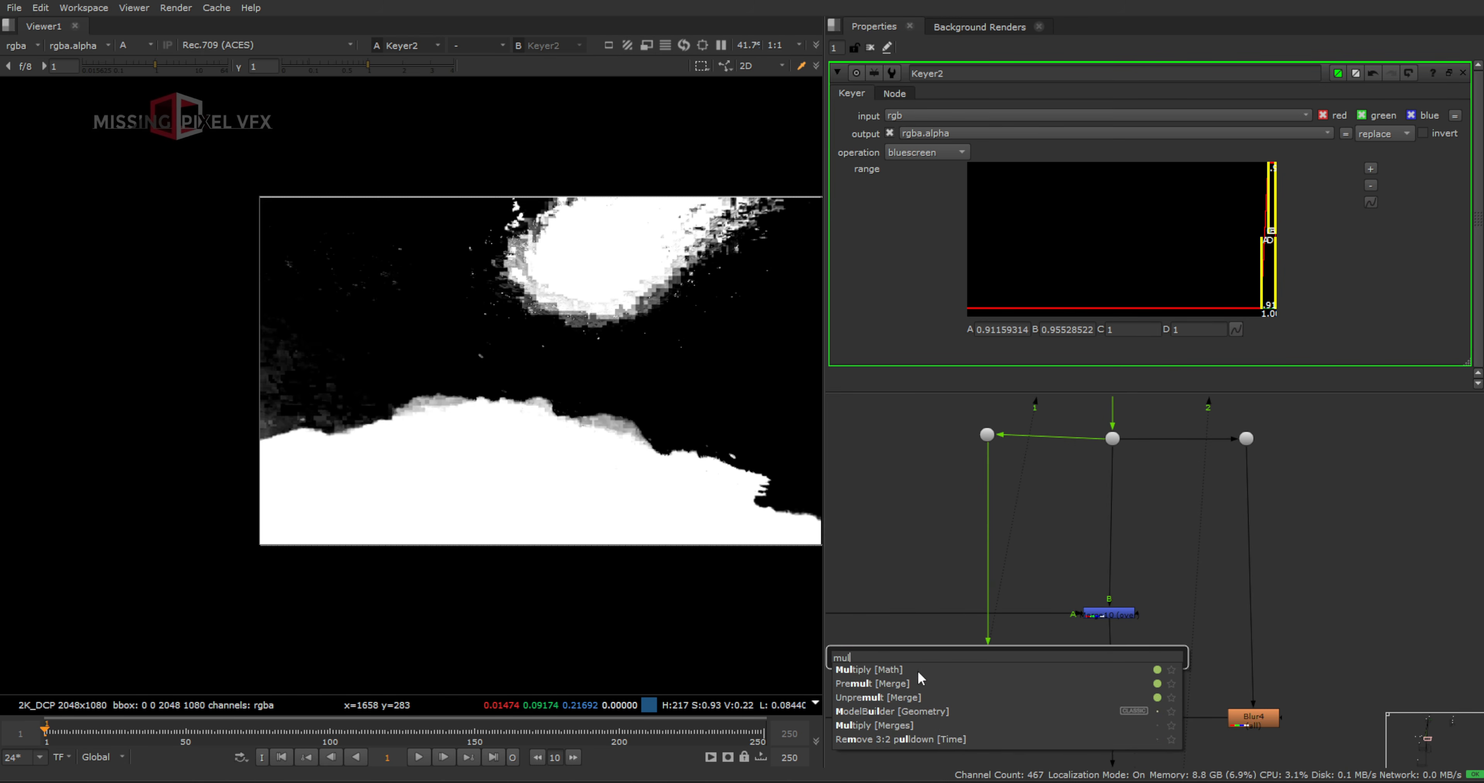
{"action": "key", "text": "Return"}
{"action": "left_click_drag", "start_coordinate": [975, 681], "coordinate": [969, 577]}
View Merge10's output in full color instead of alpha
{"action": "scroll", "coordinate": [941, 569], "scroll_direction": "up", "scroll_amount": 3}
{"action": "scroll", "coordinate": [1205, 638], "scroll_direction": "down", "scroll_amount": 2}
{"action": "left_click", "coordinate": [1211, 643]}
{"action": "key", "text": "1"}
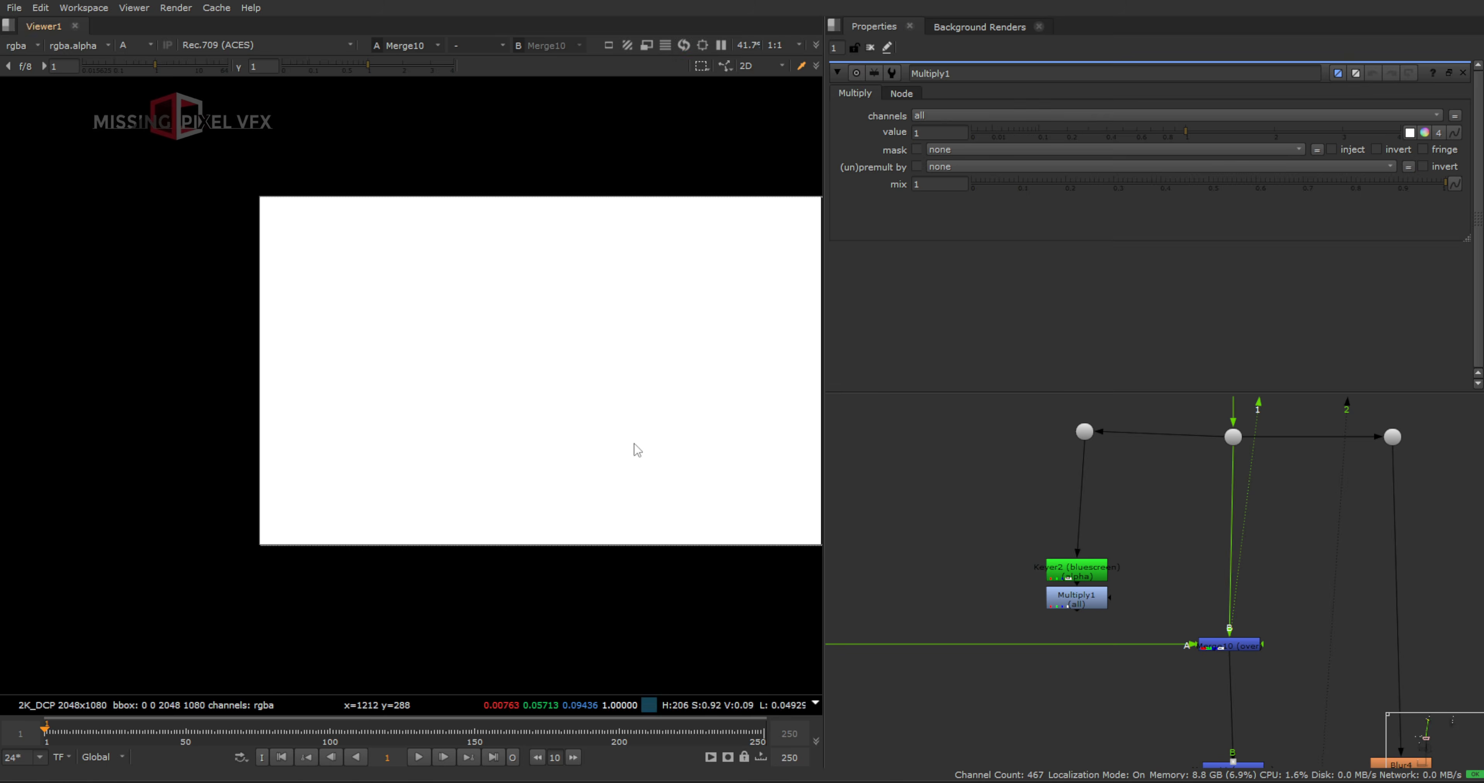
{"action": "key", "text": "a"}
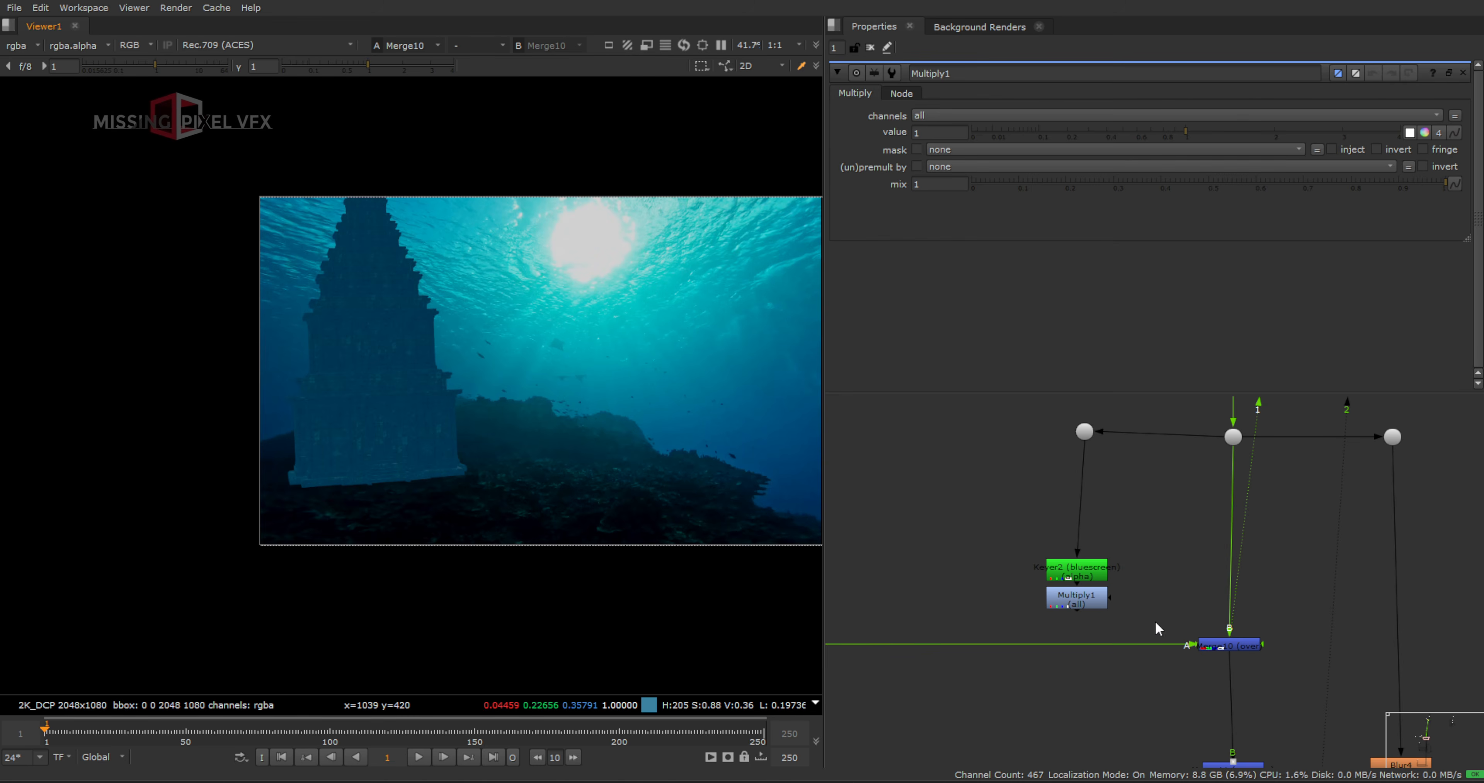
Insert Multiply1 between Premult4 and Merge10, mask it with the Keyer, and set its value to 0
{"action": "scroll", "coordinate": [1154, 621], "scroll_direction": "down", "scroll_amount": 4}
{"action": "scroll", "coordinate": [1048, 464], "scroll_direction": "up", "scroll_amount": 4}
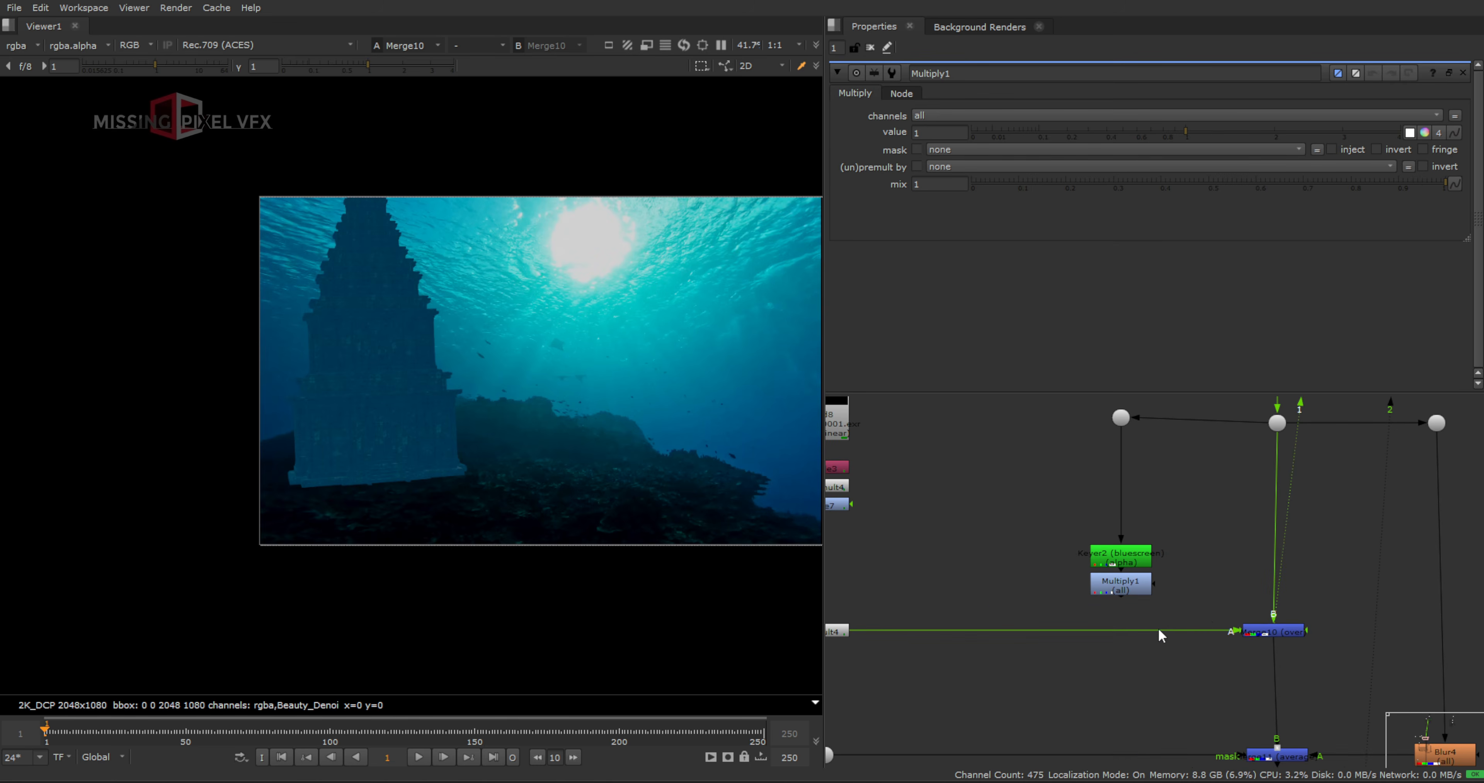
{"action": "scroll", "coordinate": [1157, 628], "scroll_direction": "up", "scroll_amount": 3}
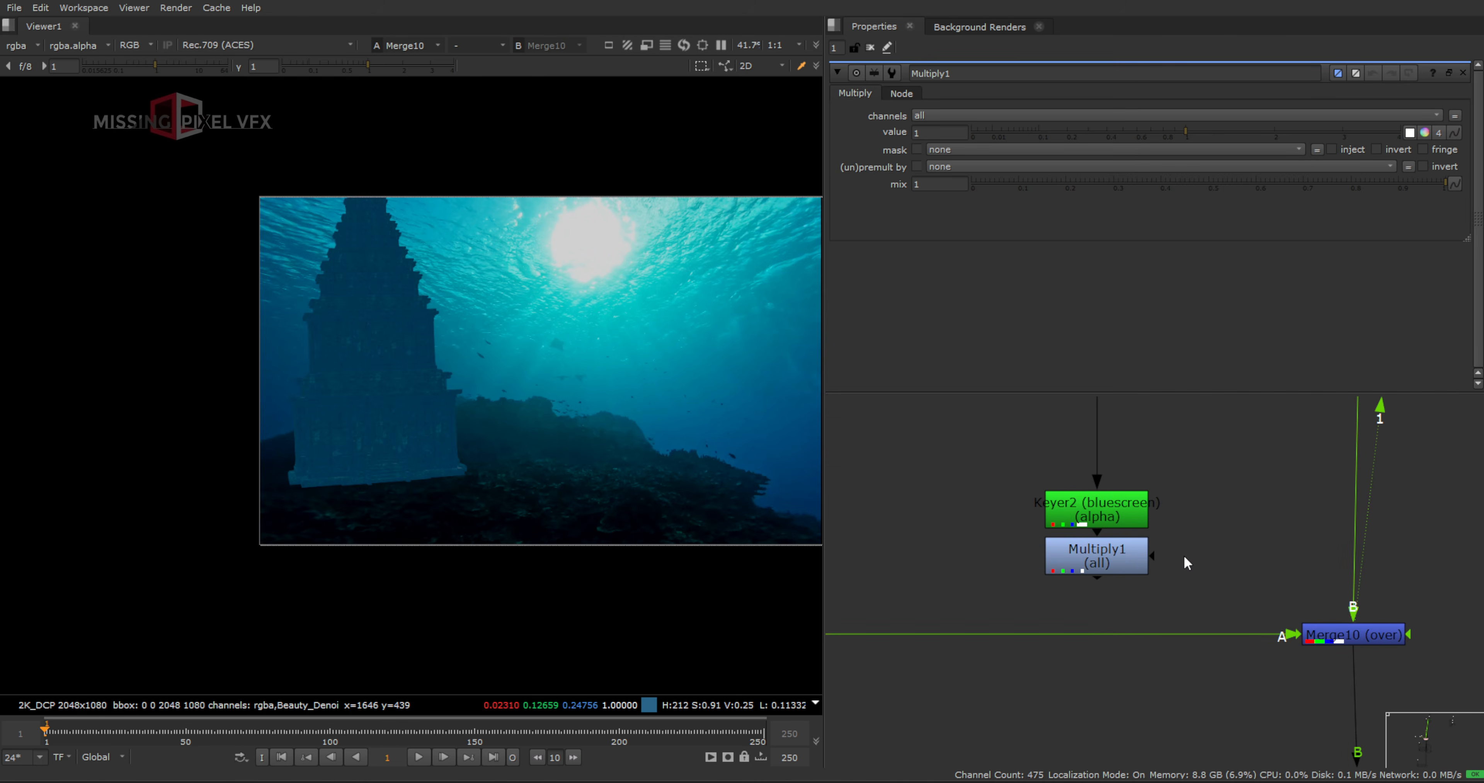
{"action": "left_click", "coordinate": [1194, 603]}
{"action": "left_click_drag", "start_coordinate": [1063, 558], "coordinate": [1143, 702]}
{"action": "left_click_drag", "start_coordinate": [1103, 682], "coordinate": [1111, 632]}
{"action": "left_click_drag", "start_coordinate": [1163, 141], "coordinate": [968, 136]}
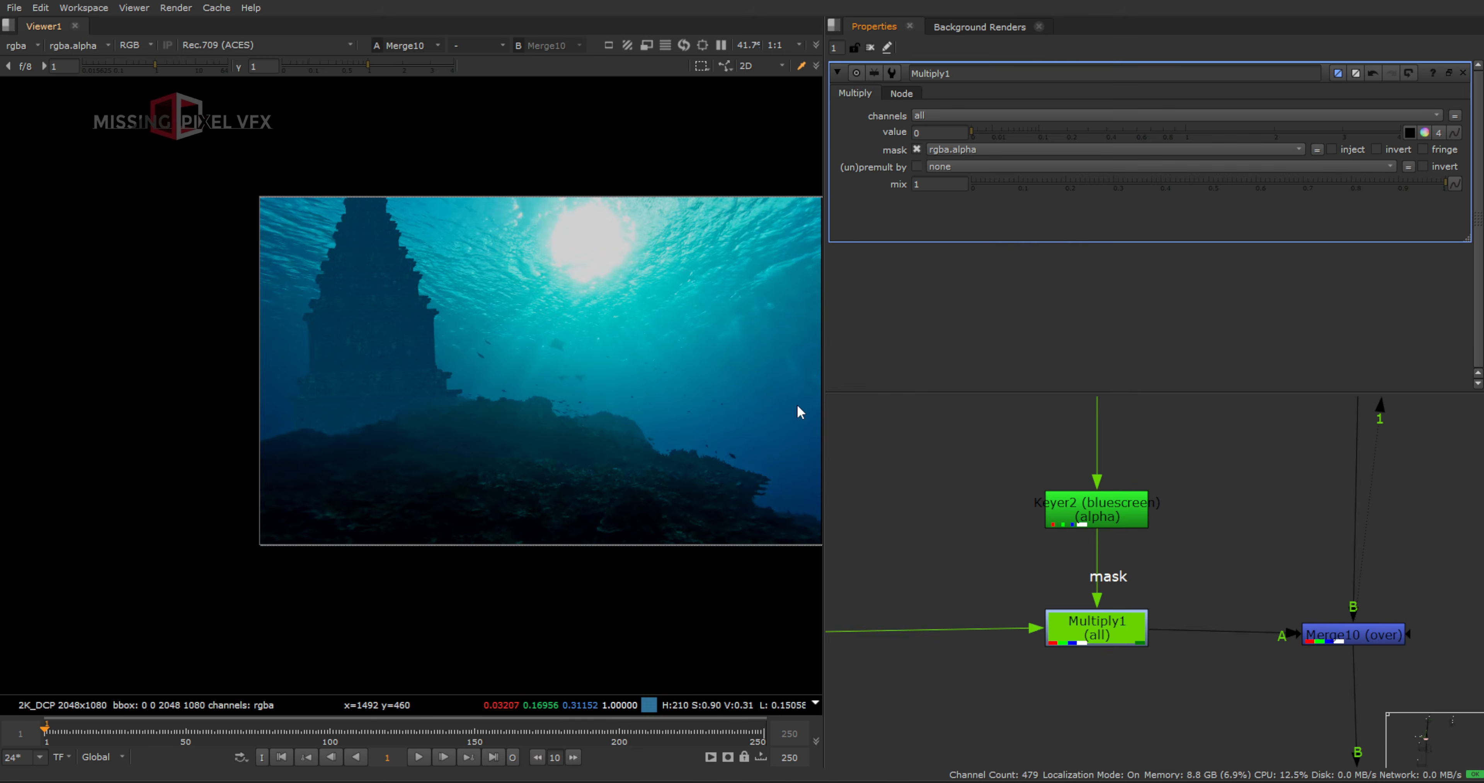
Add a Grade after Grade7 in the temple branch and connect a new Roto node to its mask
{"action": "scroll", "coordinate": [1066, 605], "scroll_direction": "down", "scroll_amount": 5}
{"action": "scroll", "coordinate": [344, 377], "scroll_direction": "up", "scroll_amount": 5}
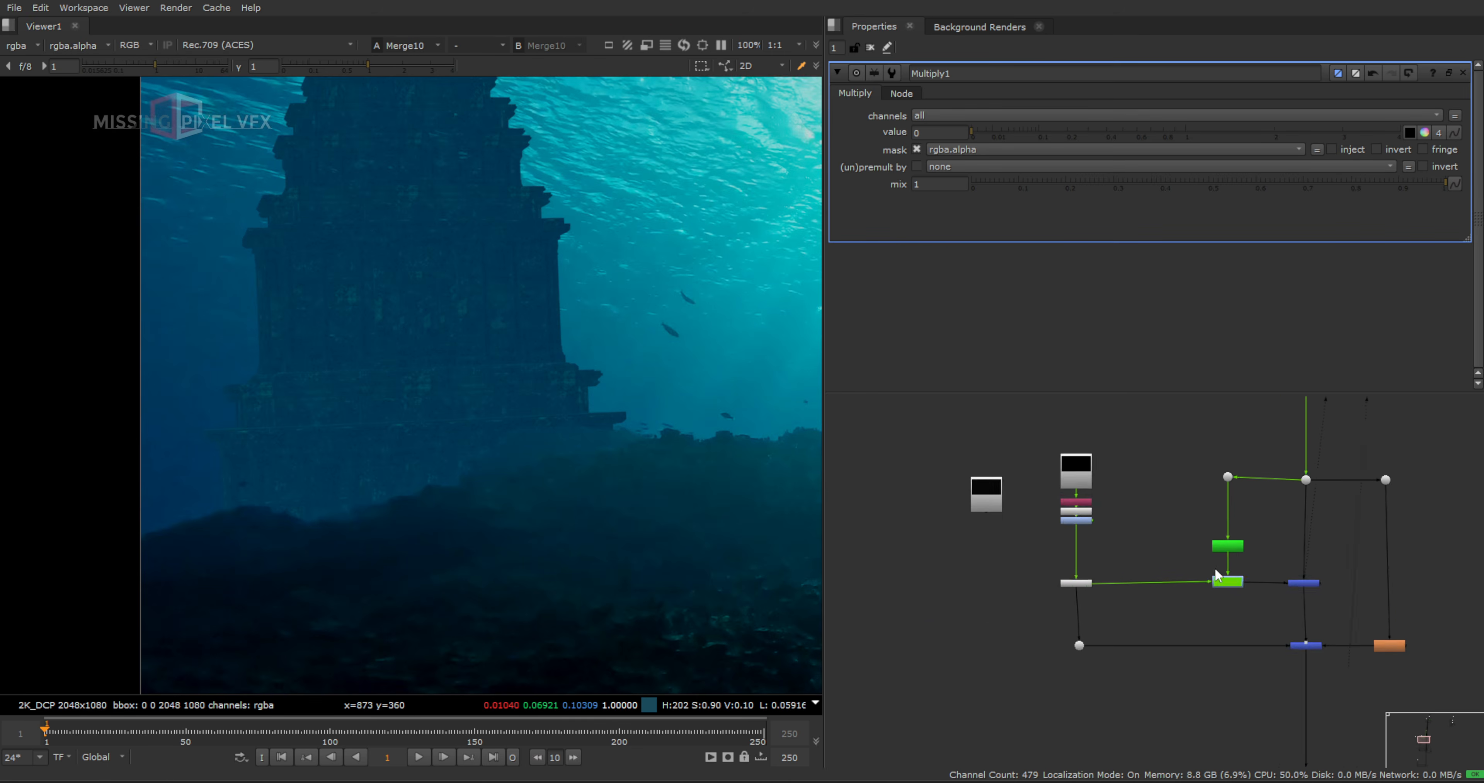
{"action": "scroll", "coordinate": [1212, 568], "scroll_direction": "up", "scroll_amount": 3}
{"action": "left_click", "coordinate": [1087, 507]}
{"action": "key", "text": "g"}
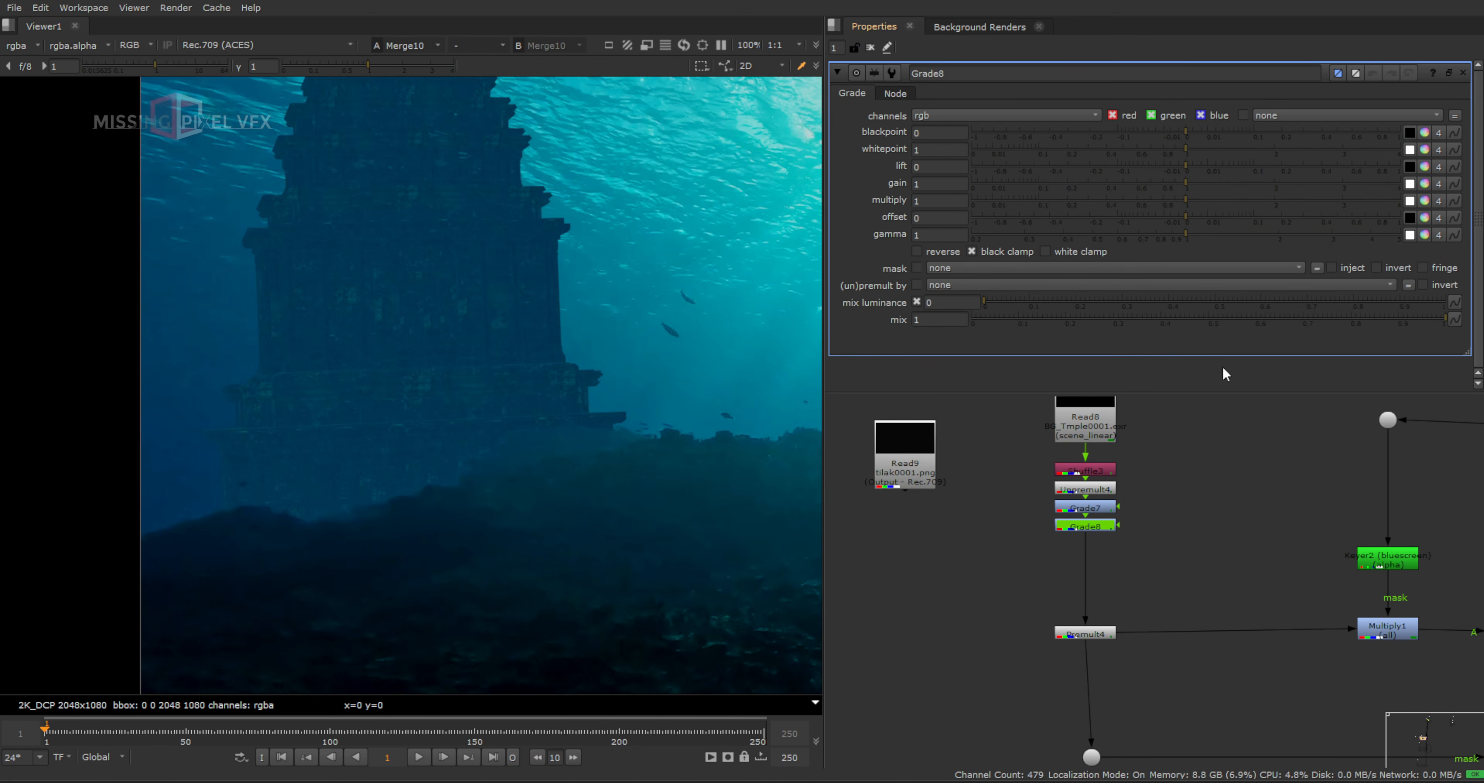
{"action": "left_click", "coordinate": [1206, 533]}
{"action": "key", "text": "o"}
{"action": "left_click_drag", "start_coordinate": [1123, 529], "coordinate": [1205, 538]}
Draw a closed Bezier over the temple's base, extending past the frame's left edge
{"action": "scroll", "coordinate": [421, 281], "scroll_direction": "down", "scroll_amount": 3}
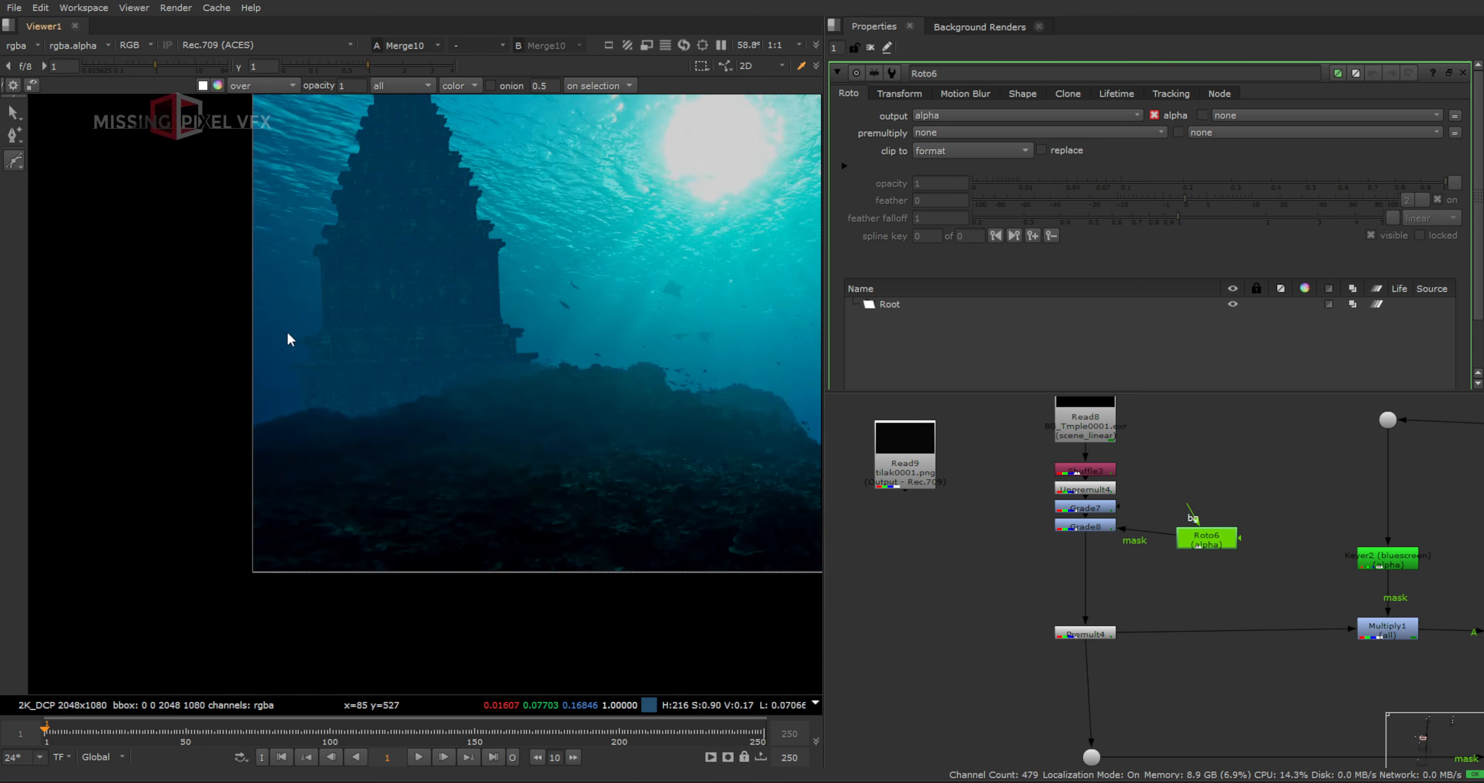
{"action": "left_click", "coordinate": [268, 332]}
{"action": "left_click_drag", "start_coordinate": [396, 394], "coordinate": [423, 432]}
{"action": "left_click_drag", "start_coordinate": [391, 507], "coordinate": [351, 529]}
{"action": "left_click_drag", "start_coordinate": [133, 444], "coordinate": [112, 417]}
{"action": "left_click_drag", "start_coordinate": [103, 344], "coordinate": [139, 321]}
{"action": "left_click", "coordinate": [273, 332]}
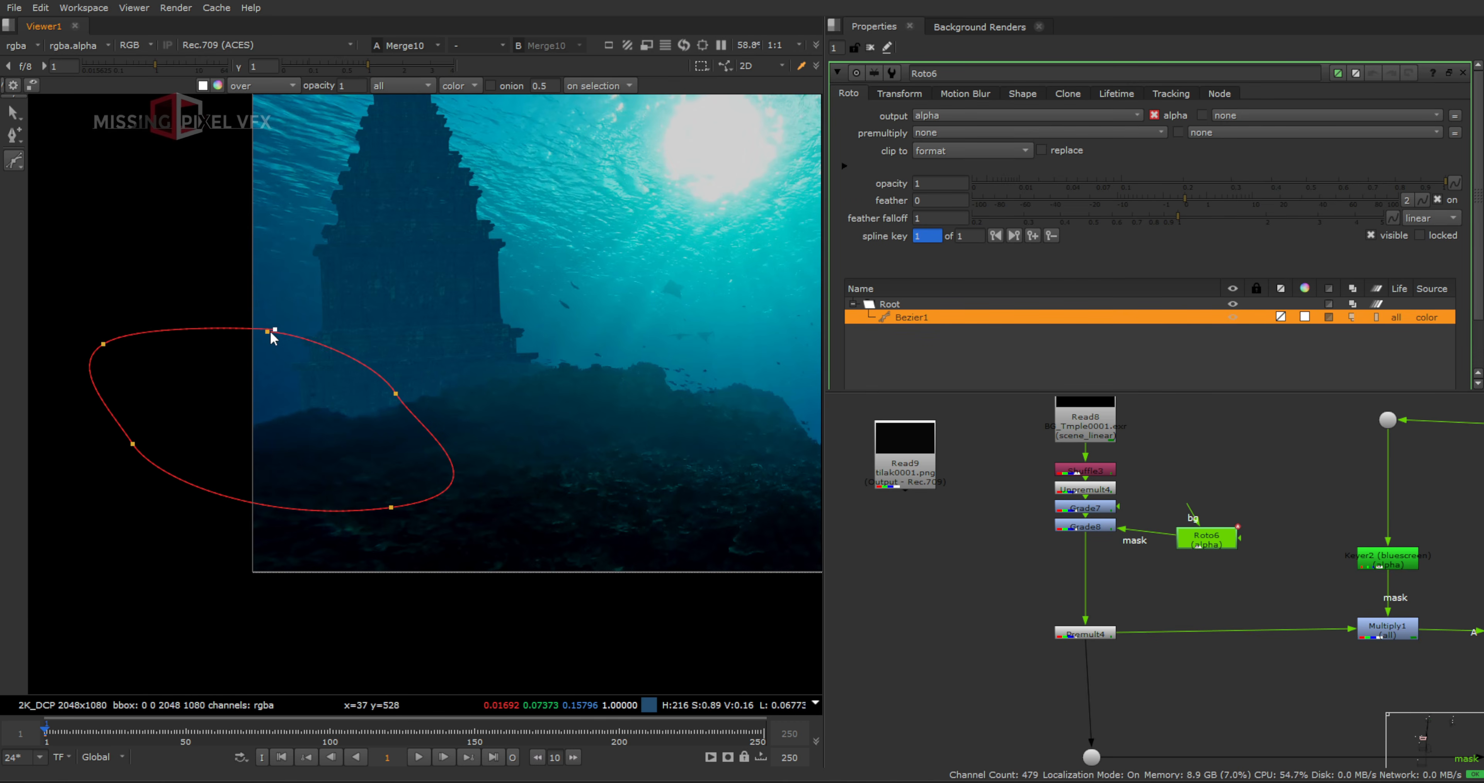
{"action": "left_click", "coordinate": [269, 331]}
{"action": "left_click_drag", "start_coordinate": [274, 329], "coordinate": [227, 320]}
Select all points of the base shape and pull a wide feather outward from it
{"action": "key", "text": "ctrl+a"}
{"action": "key", "text": "z"}
{"action": "key", "text": "z"}
{"action": "left_click_drag", "start_coordinate": [411, 387], "coordinate": [545, 308]}
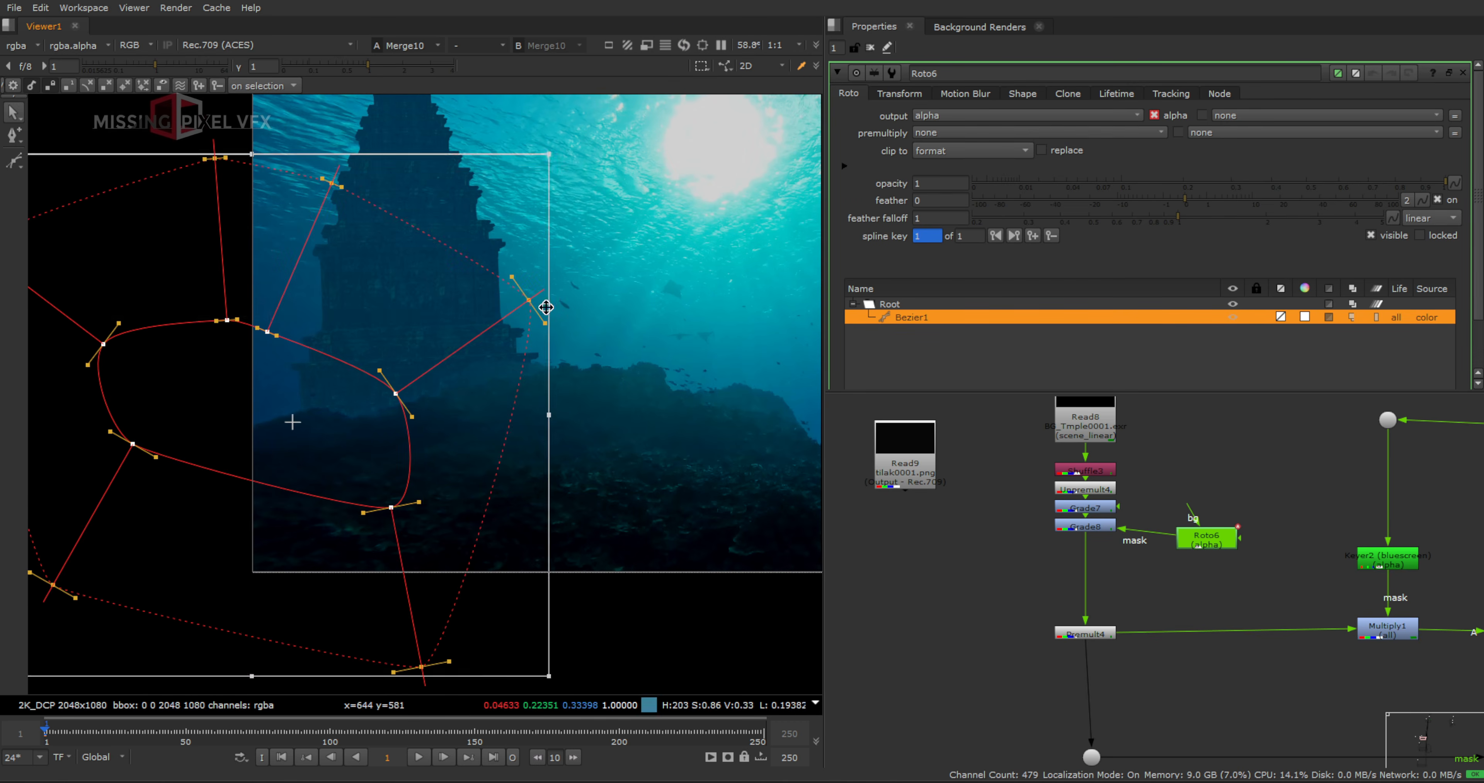
Set Grade8's gain to 0.8 and gamma to 0.94, then close all open node properties
{"action": "double_click", "coordinate": [1088, 526]}
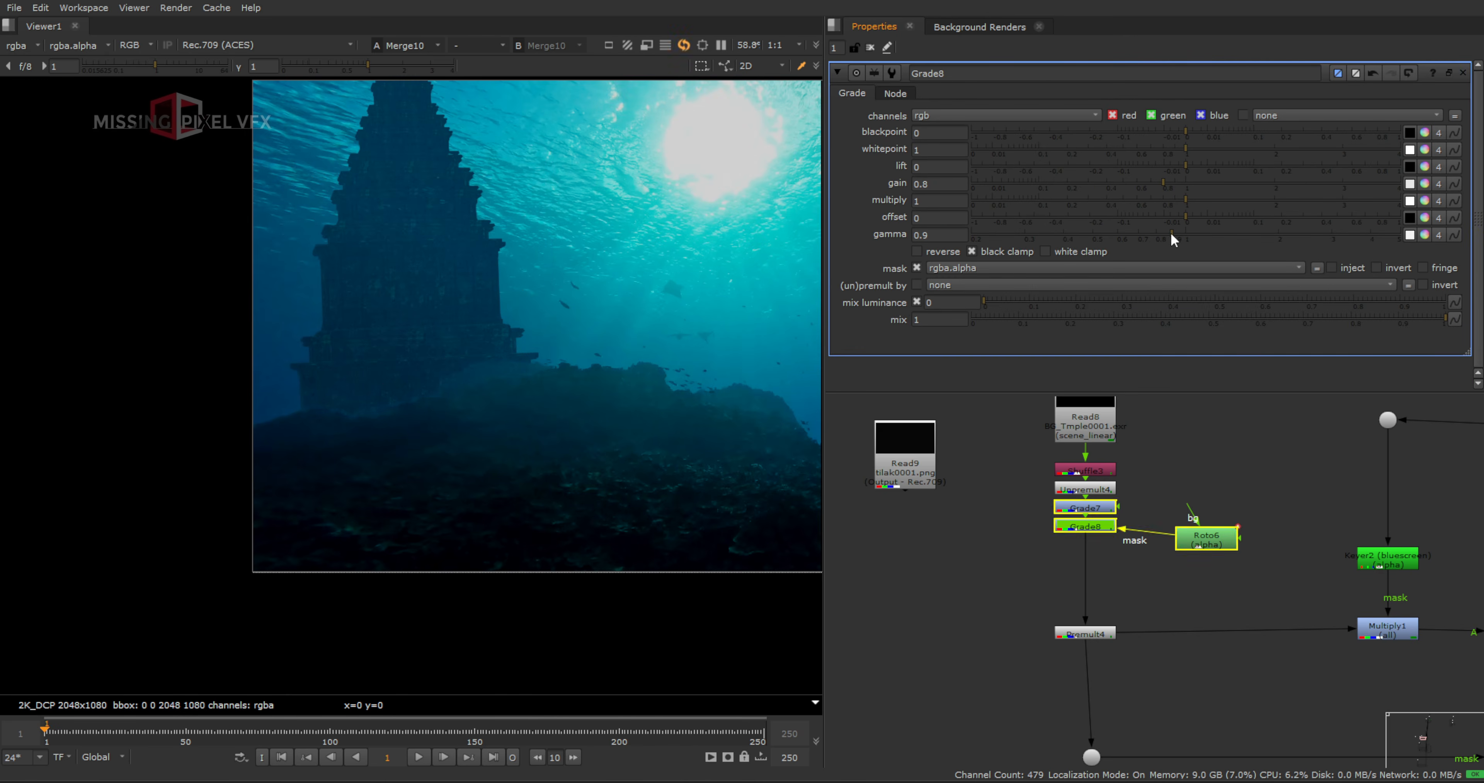
{"action": "left_click_drag", "start_coordinate": [1171, 235], "coordinate": [1175, 233]}
{"action": "scroll", "coordinate": [496, 334], "scroll_direction": "down", "scroll_amount": 2}
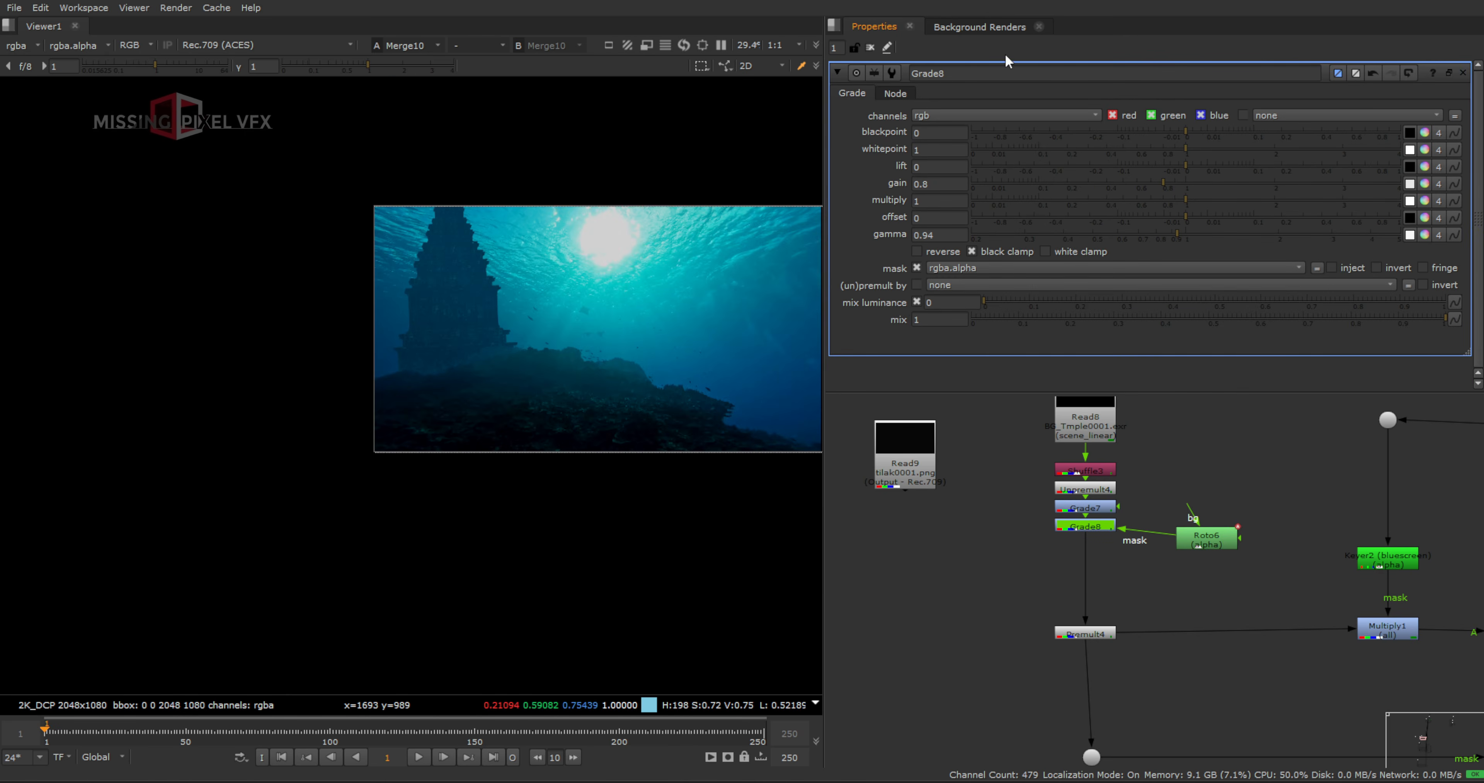
{"action": "left_click", "coordinate": [867, 48]}
{"action": "left_click_drag", "start_coordinate": [451, 184], "coordinate": [530, 282]}
Duplicate Blur4, Merge11 and the mask Dot, and insert the copies in the main pipe below Merge11
{"action": "scroll", "coordinate": [1212, 613], "scroll_direction": "down", "scroll_amount": 5}
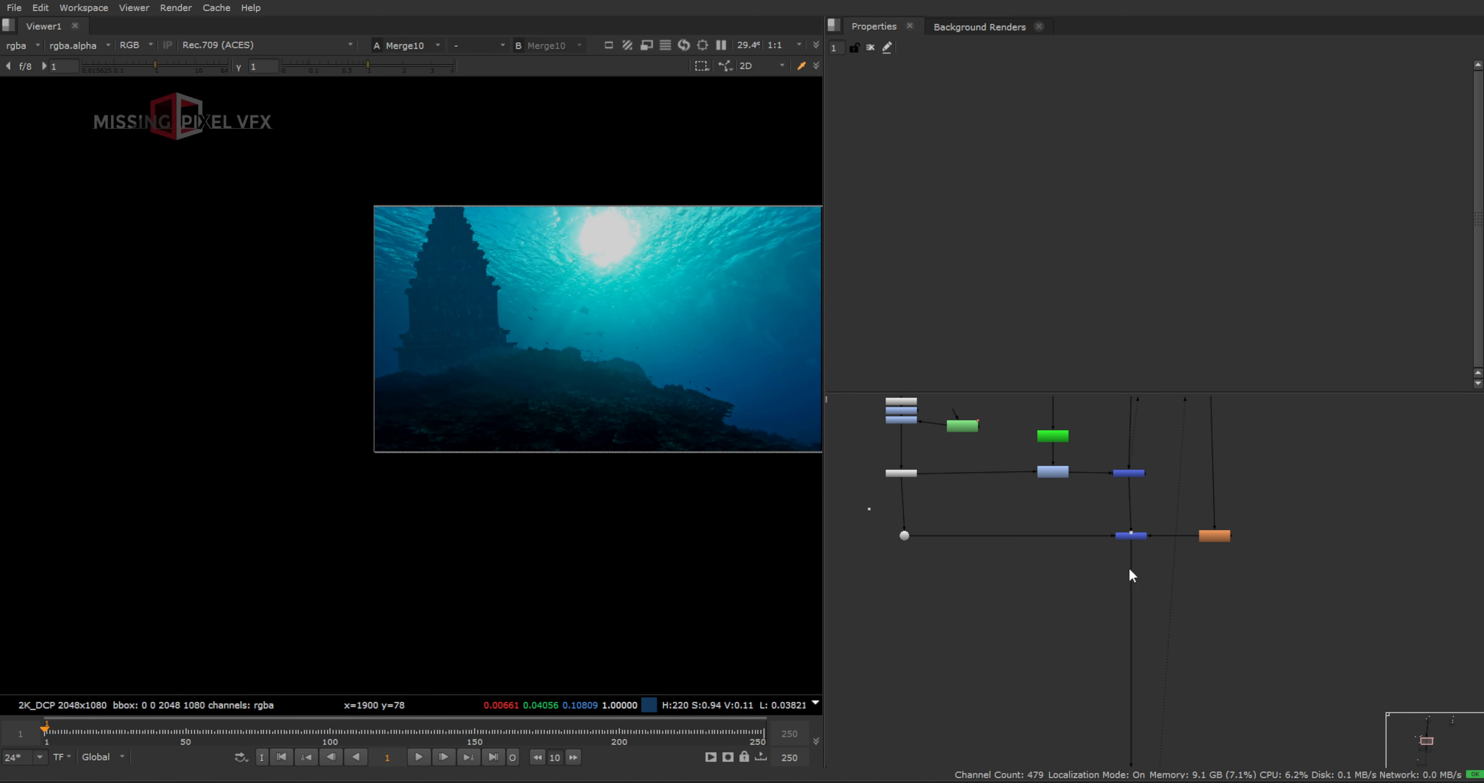
{"action": "left_click_drag", "start_coordinate": [1247, 513], "coordinate": [888, 555]}
{"action": "key", "text": "ctrl+c"}
{"action": "key", "text": "ctrl+v"}
{"action": "middle_click_drag", "start_coordinate": [1210, 587], "coordinate": [1322, 584]}
{"action": "left_click_drag", "start_coordinate": [1378, 588], "coordinate": [1232, 587]}
{"action": "scroll", "coordinate": [1357, 568], "scroll_direction": "up", "scroll_amount": 2}
{"action": "scroll", "coordinate": [1357, 568], "scroll_direction": "up", "scroll_amount": 1}
{"action": "middle_click_drag", "start_coordinate": [1357, 568], "coordinate": [1169, 628]}
Remove the duplicated Blur and route Blur4's output into Merge12 through a Dot
{"action": "left_click_drag", "start_coordinate": [1084, 635], "coordinate": [1101, 569]}
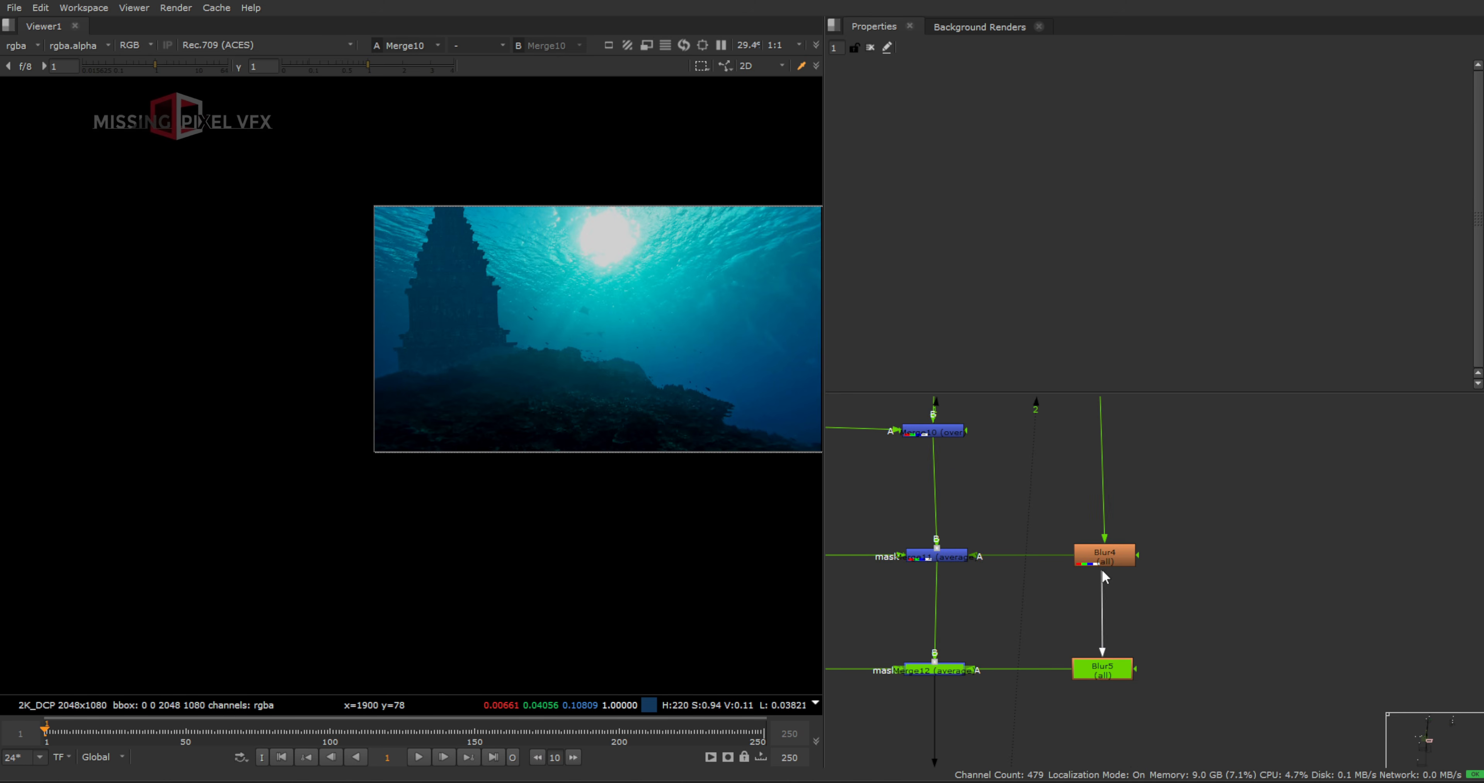
{"action": "key", "text": "Delete"}
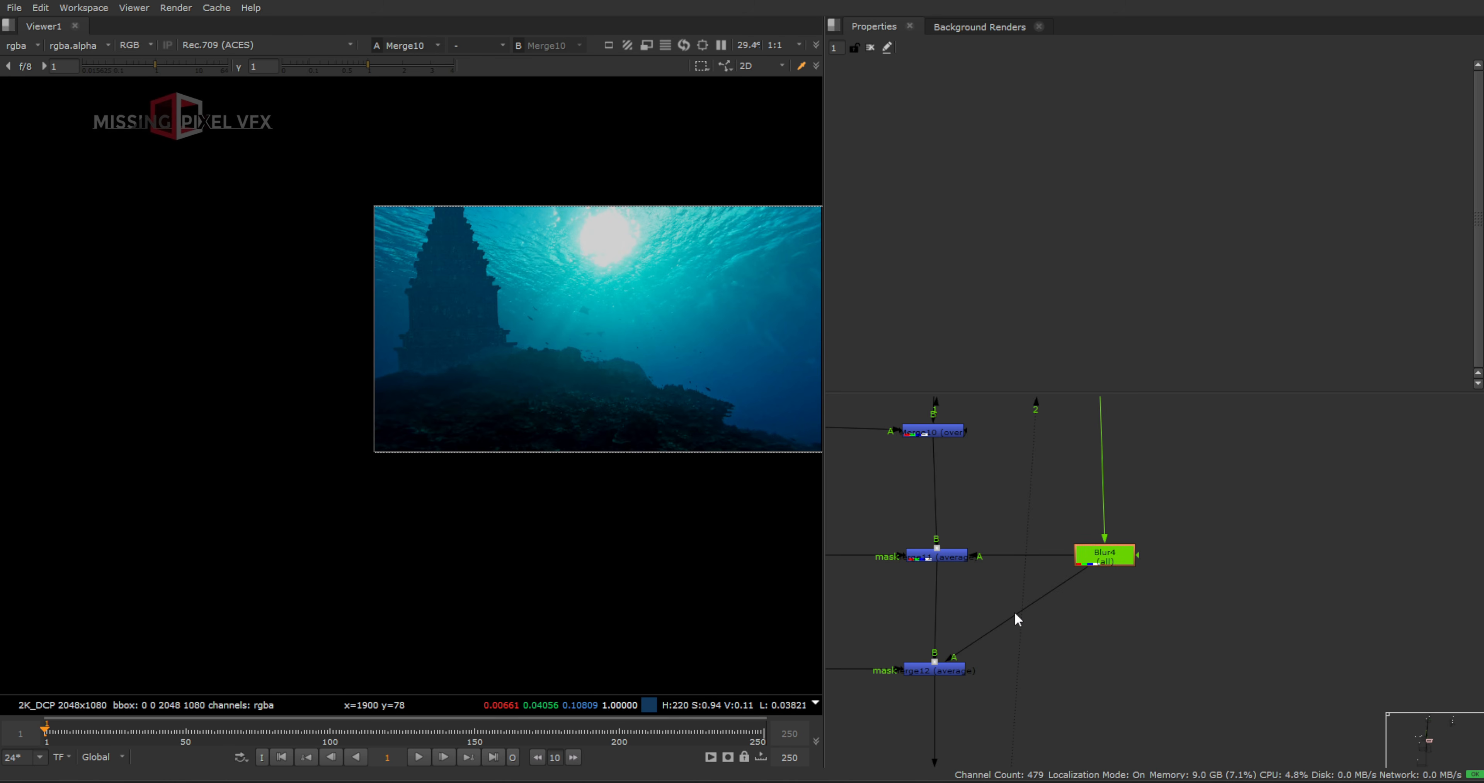
{"action": "left_click_drag", "start_coordinate": [1015, 613], "coordinate": [1103, 671], "text": "ctrl"}
{"action": "middle_click_drag", "start_coordinate": [998, 656], "coordinate": [1244, 614]}
{"action": "scroll", "coordinate": [898, 608], "scroll_direction": "down", "scroll_amount": 1}
{"action": "middle_click_drag", "start_coordinate": [898, 608], "coordinate": [1041, 603]}
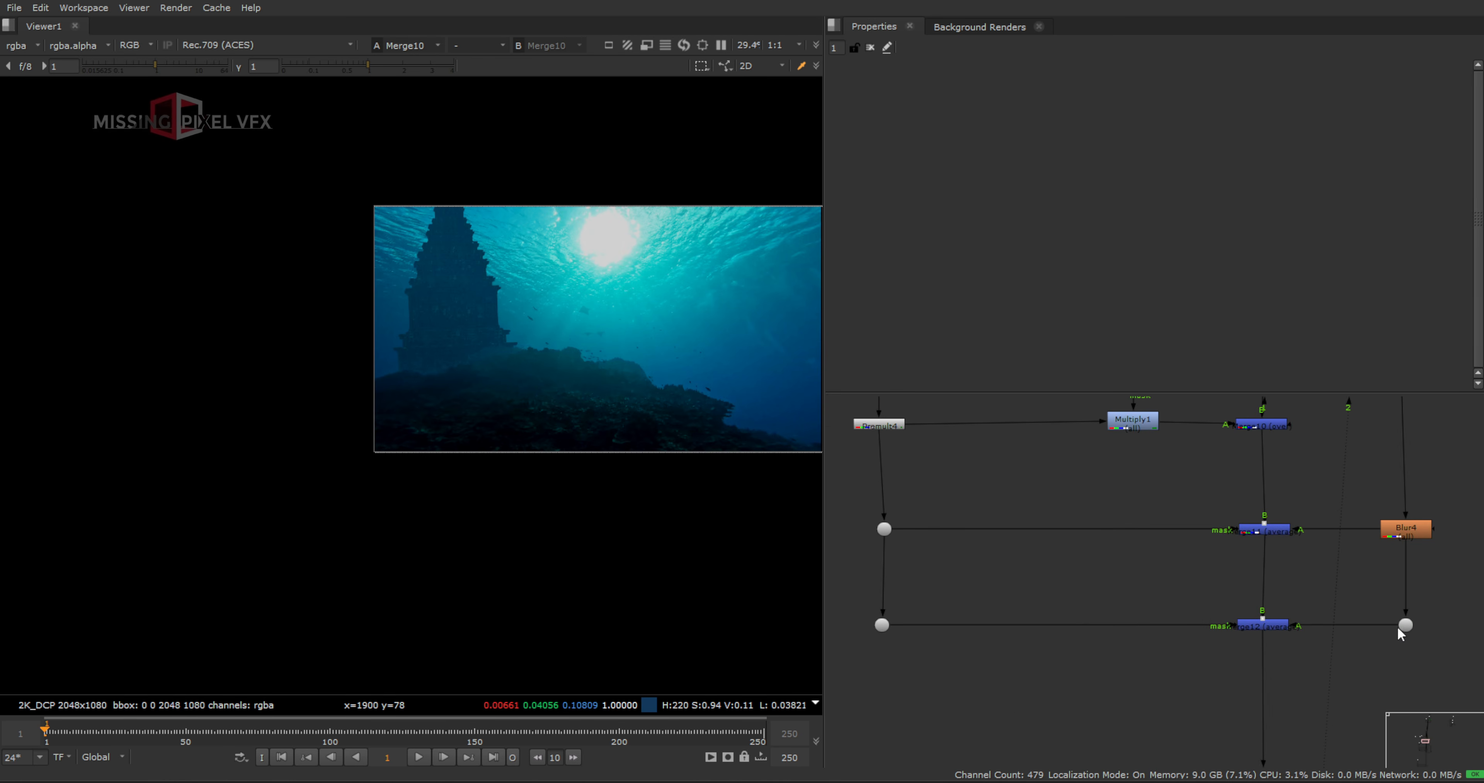
Align the two mask Dots and insert a Merge set to mask between the lower Dot and Merge12's mask input
{"action": "left_click_drag", "start_coordinate": [900, 532], "coordinate": [864, 648]}
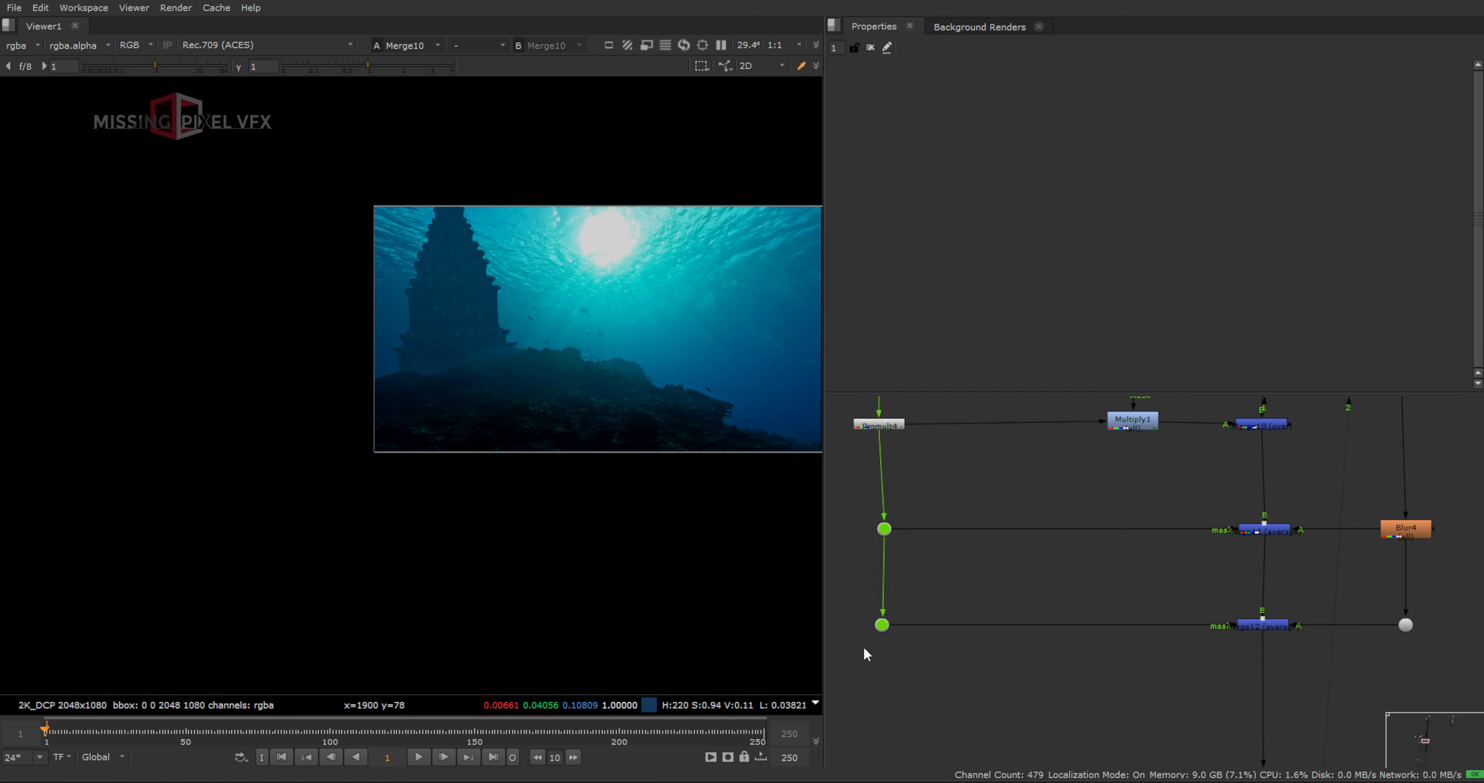
{"action": "left_click", "coordinate": [883, 625]}
{"action": "key", "text": "m"}
{"action": "left_click", "coordinate": [927, 118]}
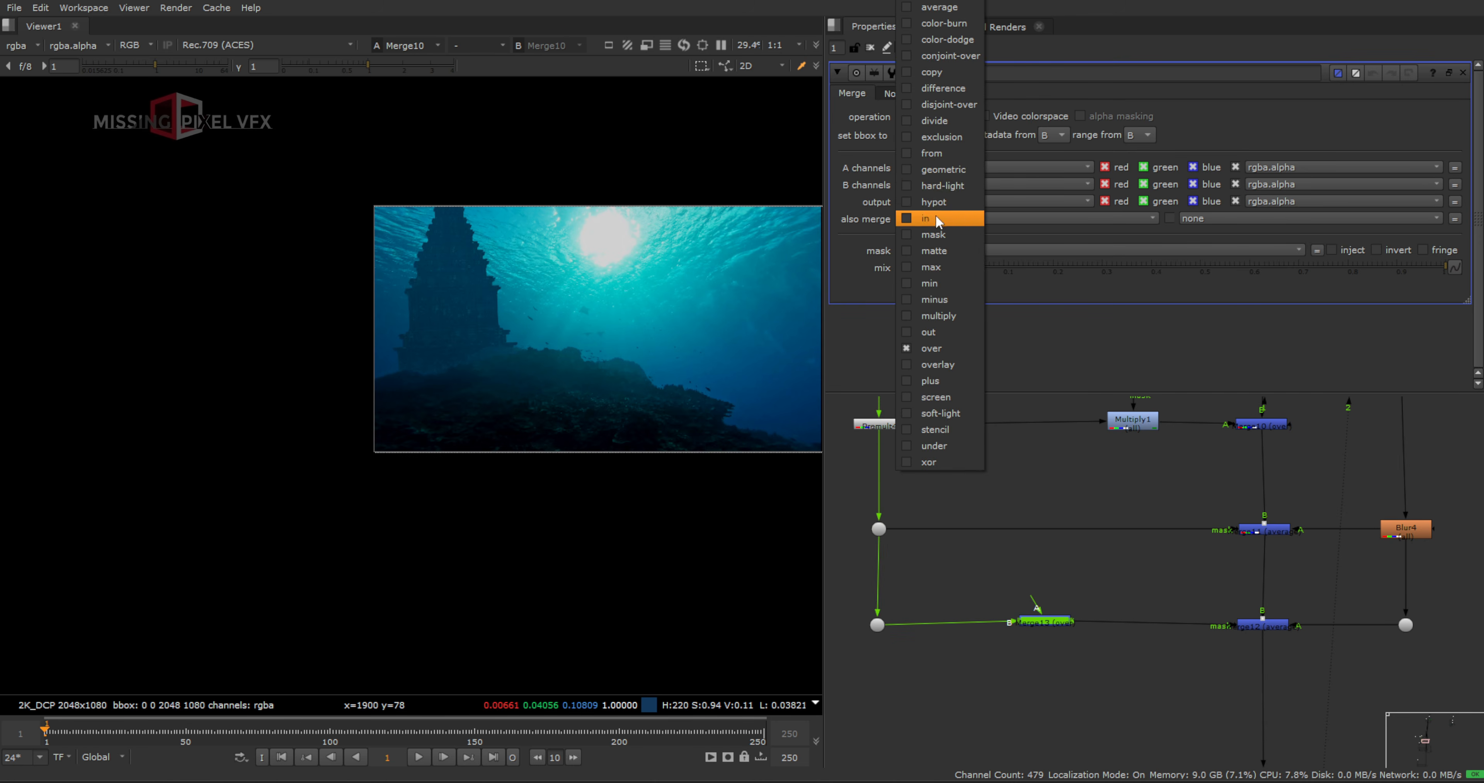
{"action": "left_click", "coordinate": [933, 234]}
Add a Roto node above the mask Merge and connect it to that Merge's A input
{"action": "left_click", "coordinate": [1029, 566]}
{"action": "key", "text": "o"}
{"action": "left_click_drag", "start_coordinate": [1034, 598], "coordinate": [1029, 569]}
{"action": "left_click_drag", "start_coordinate": [1030, 566], "coordinate": [1059, 571]}
View Merge12 and draw a closed Bezier in Roto7 around the temple's upper part on the sun-facing side
{"action": "left_click", "coordinate": [1262, 625]}
{"action": "key", "text": "1"}
{"action": "left_click", "coordinate": [554, 250]}
{"action": "left_click", "coordinate": [513, 310]}
{"action": "left_click", "coordinate": [429, 238]}
{"action": "left_click", "coordinate": [470, 170]}
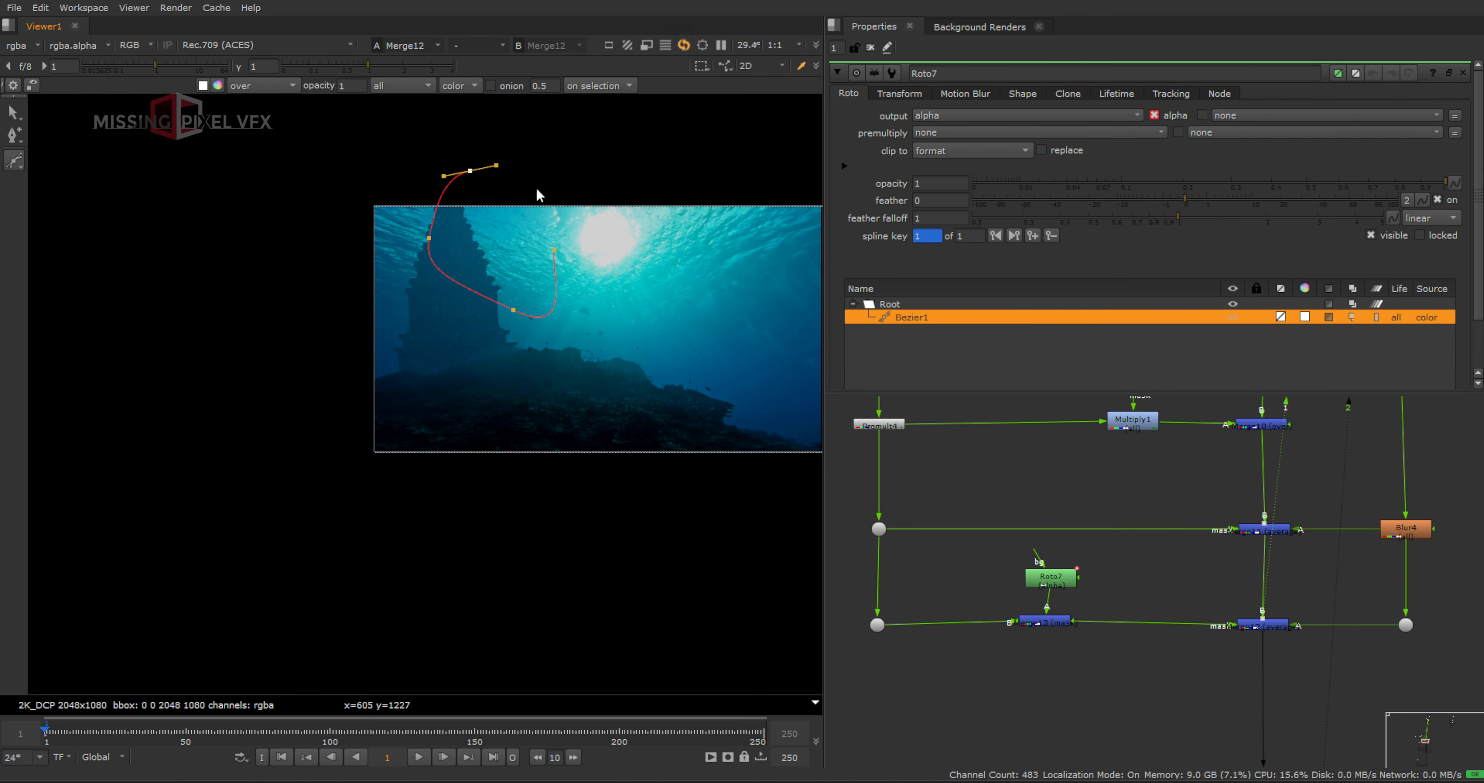
{"action": "left_click", "coordinate": [536, 189]}
{"action": "left_click", "coordinate": [554, 250]}
{"action": "key", "text": "ctrl+a"}
{"action": "mouse_move", "coordinate": [504, 256]}
{"action": "left_mouse_down"}
{"action": "mouse_move", "coordinate": [526, 202]}
{"action": "mouse_move", "coordinate": [517, 235]}
{"action": "left_mouse_up"}
{"action": "key", "text": "Escape"}
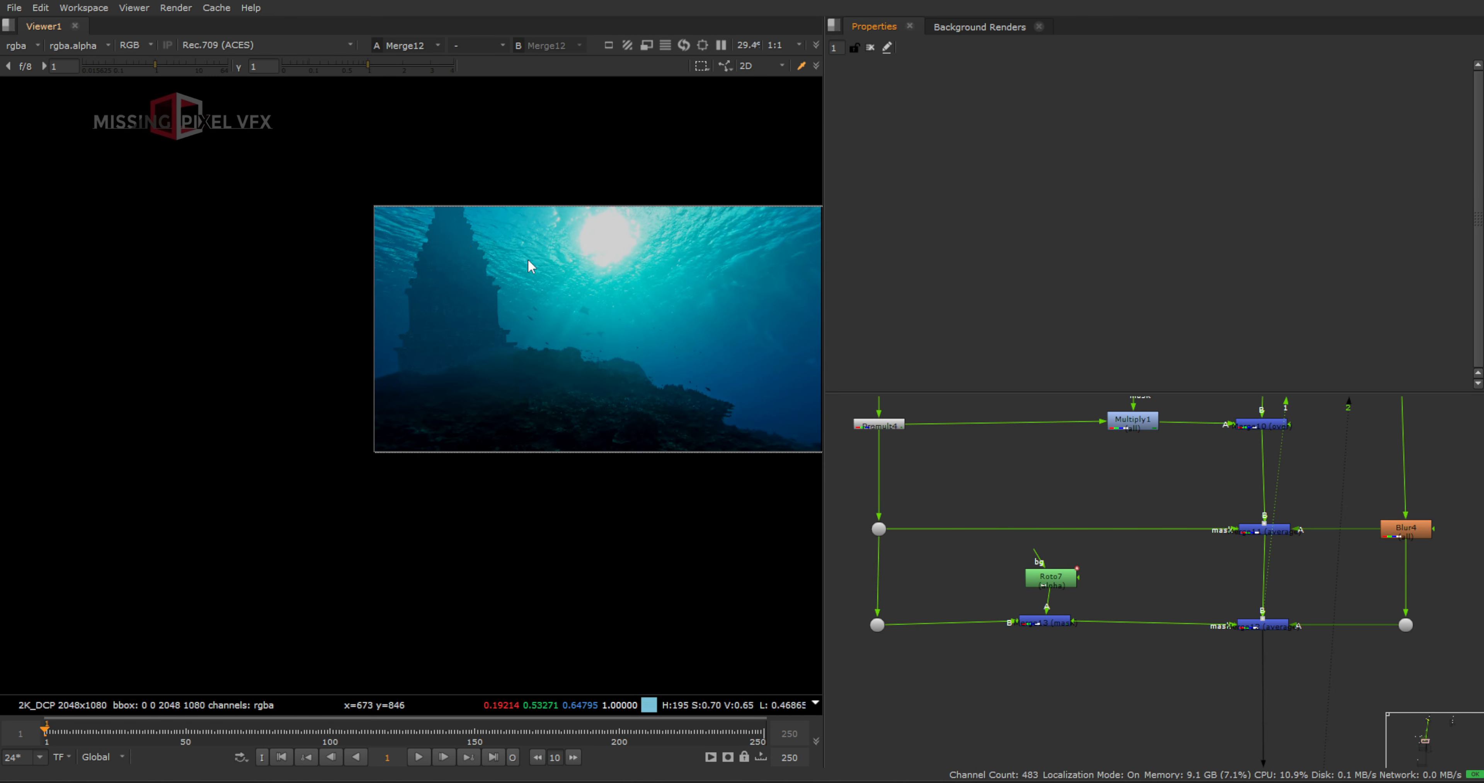
View the full composite at Merge9 and examine the statue's edges against the temple and water
{"action": "scroll", "coordinate": [1065, 602], "scroll_direction": "down", "scroll_amount": 4}
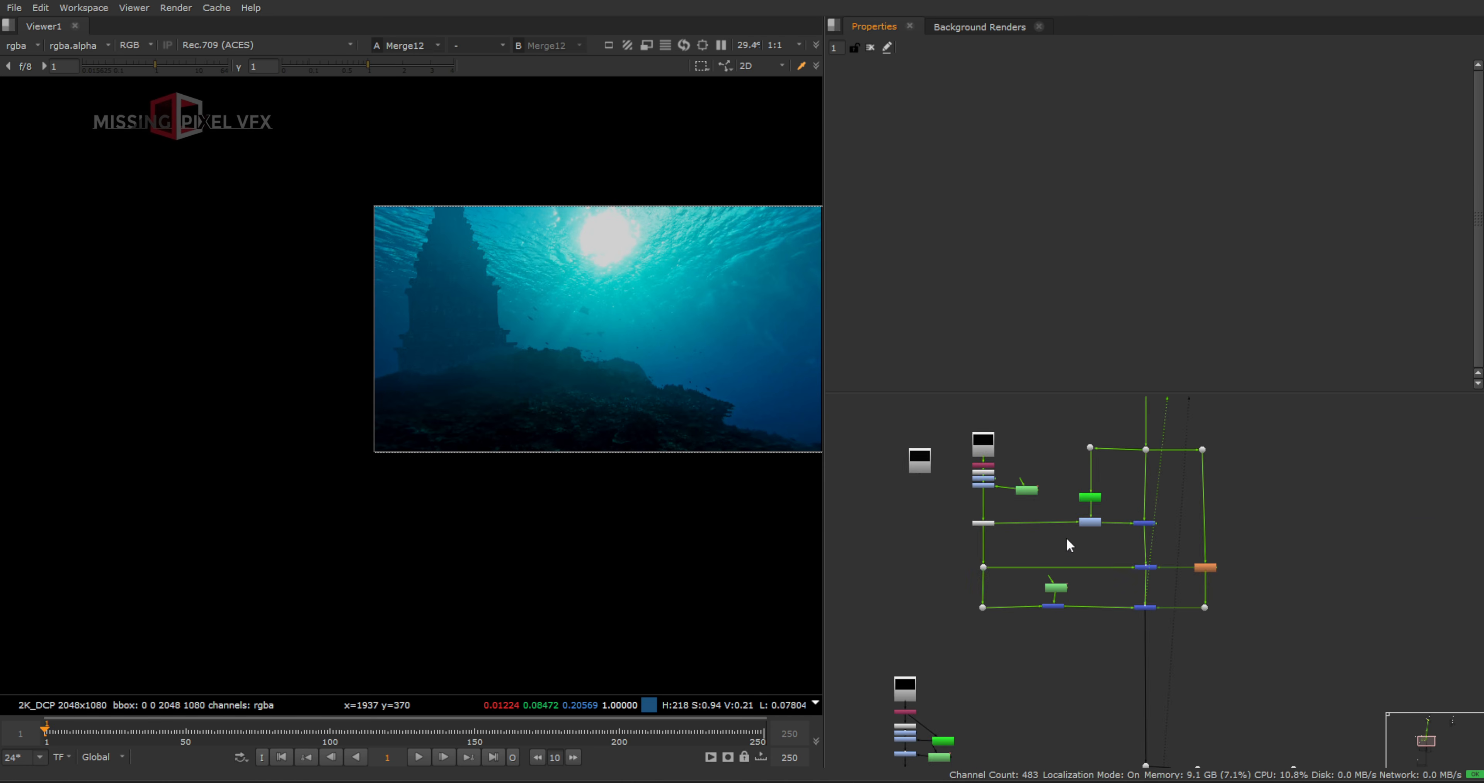
{"action": "scroll", "coordinate": [1065, 576], "scroll_direction": "down", "scroll_amount": 3}
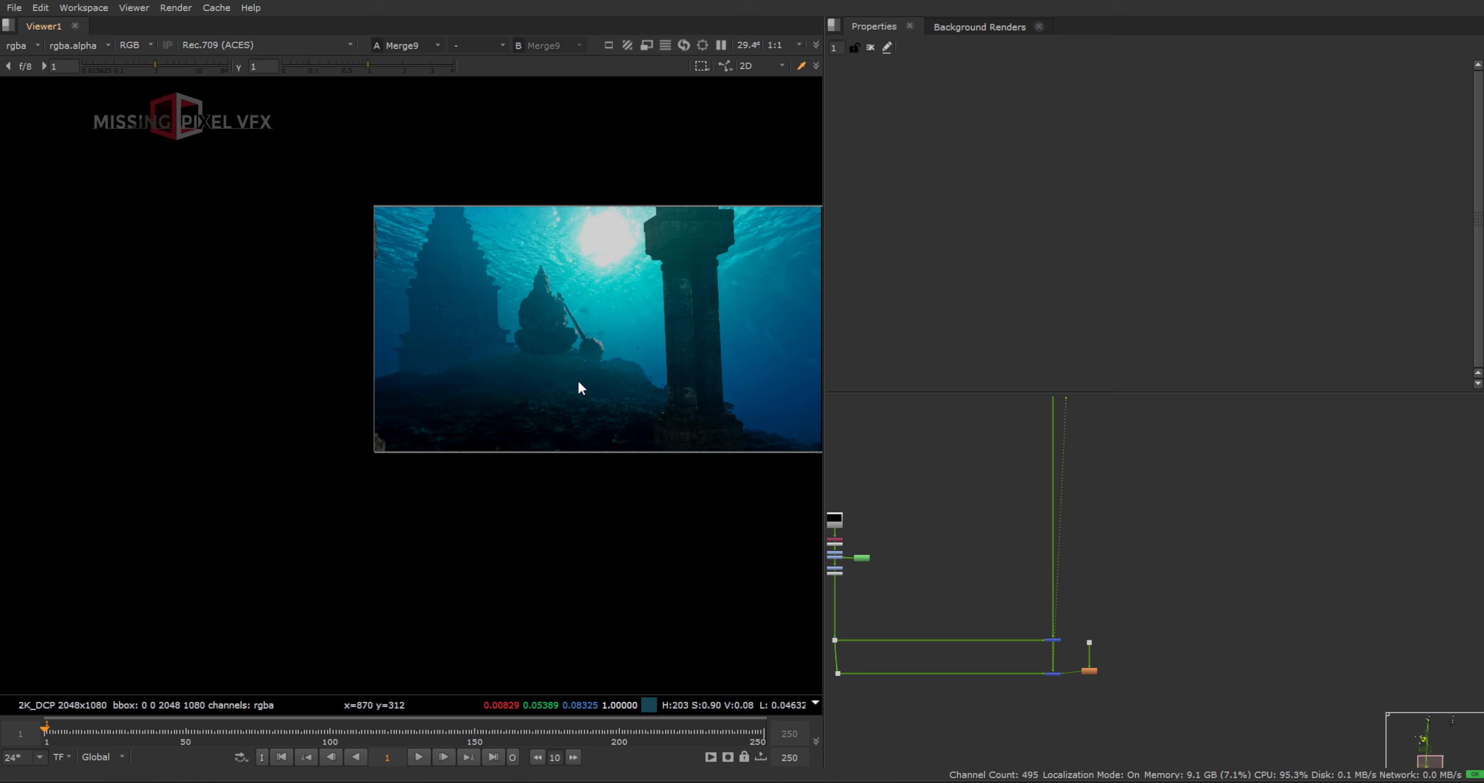
{"action": "scroll", "coordinate": [630, 357], "scroll_direction": "down", "scroll_amount": 2}
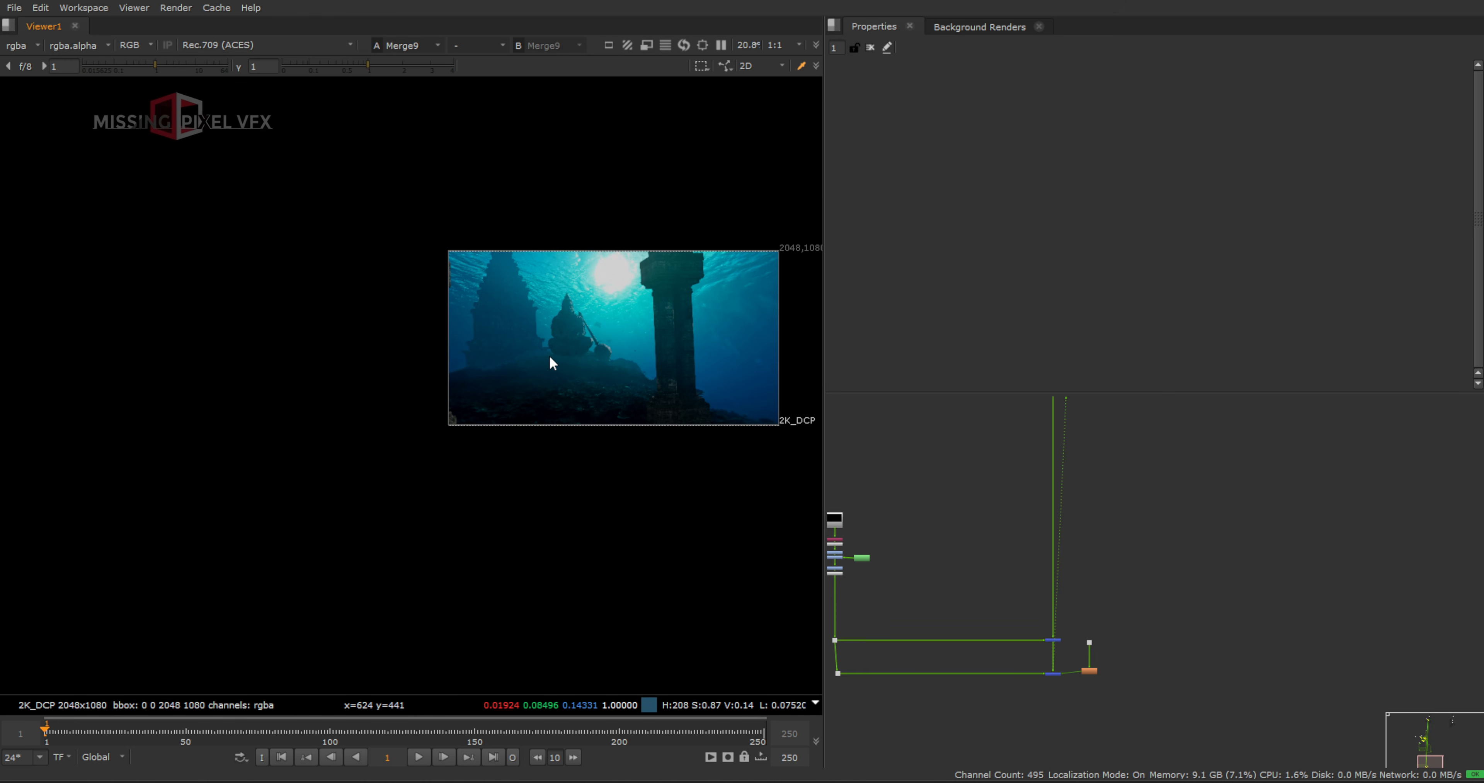
{"action": "scroll", "coordinate": [588, 318], "scroll_direction": "up", "scroll_amount": 10}
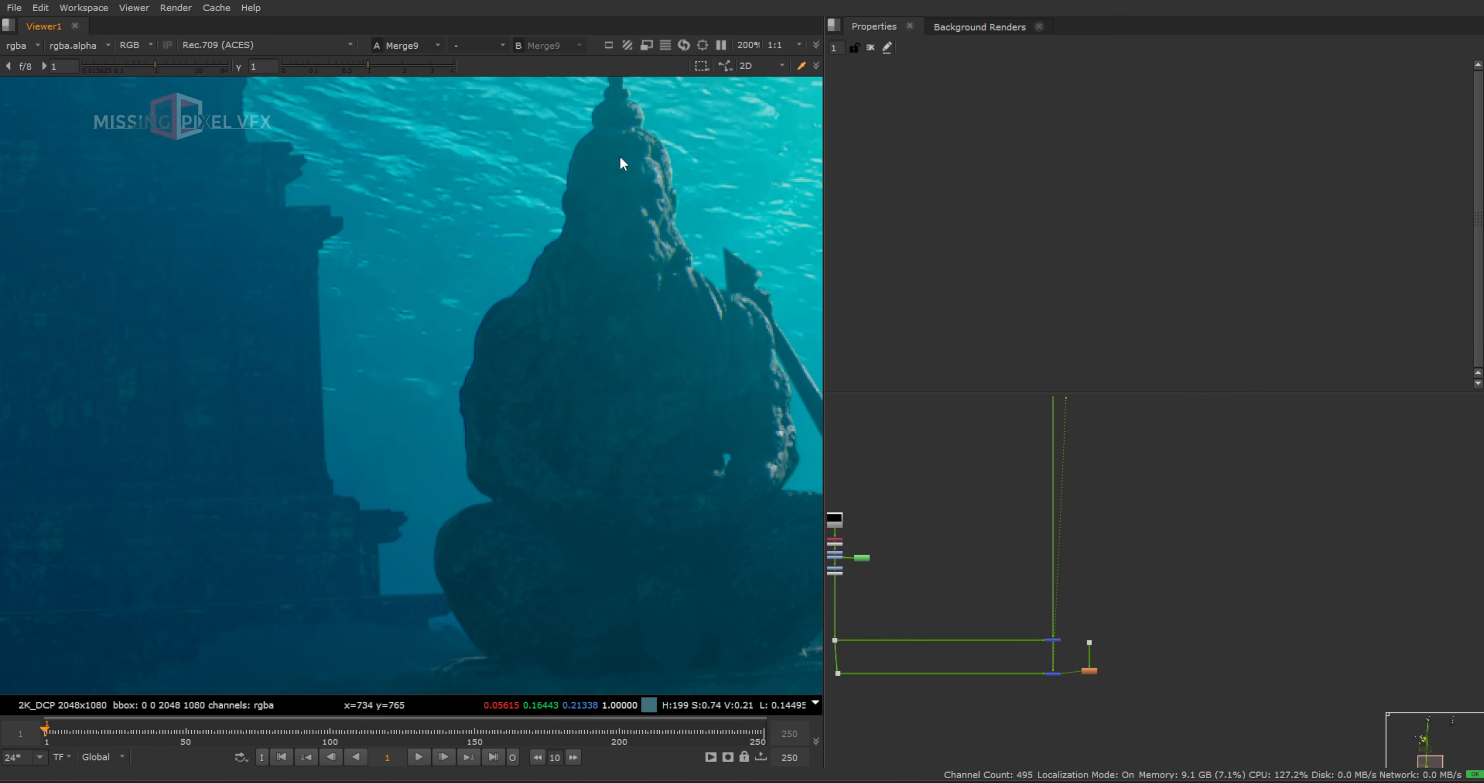
Move the tilak0001.png Read node down beside the statue's node branch
{"action": "scroll", "coordinate": [562, 307], "scroll_direction": "up", "scroll_amount": 3}
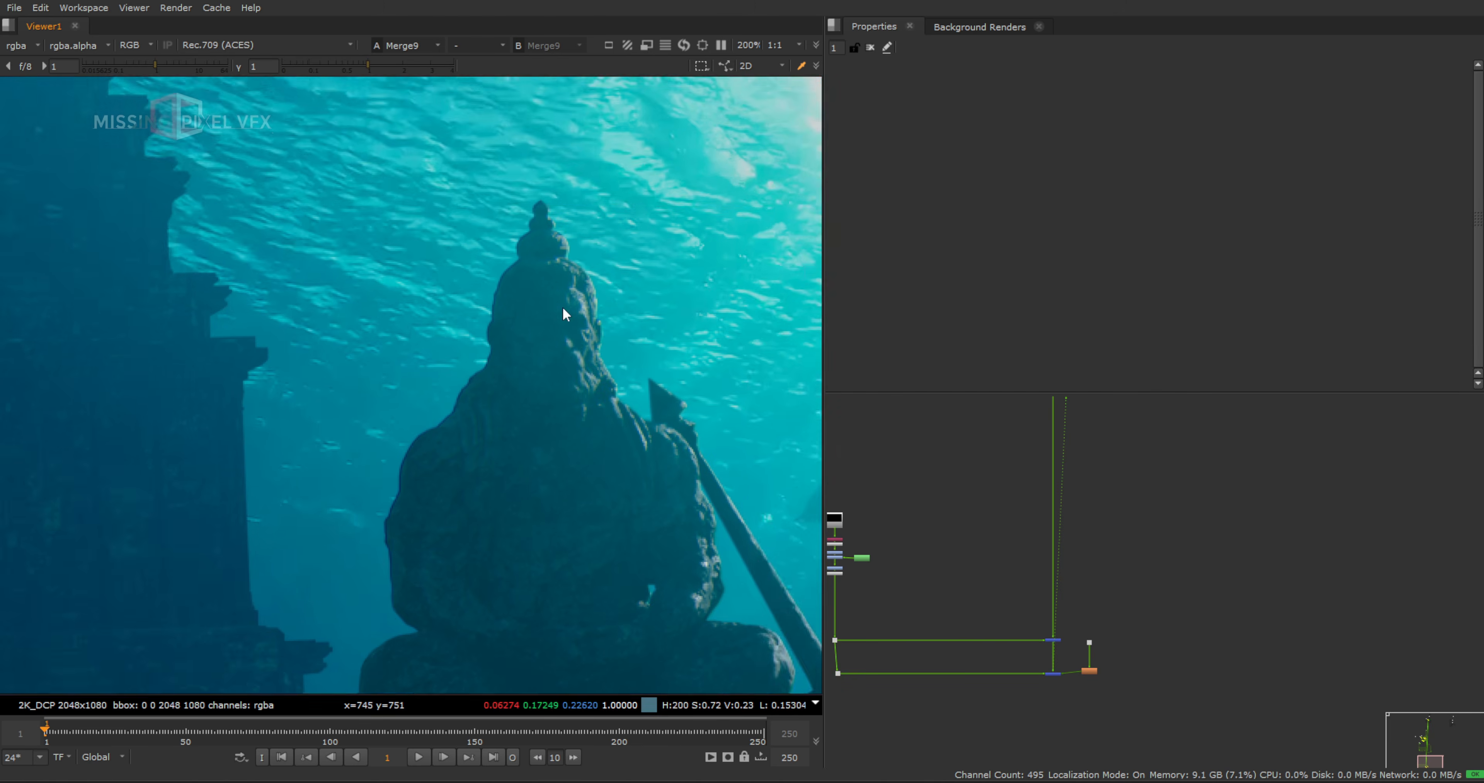
{"action": "scroll", "coordinate": [1069, 557], "scroll_direction": "down", "scroll_amount": 5}
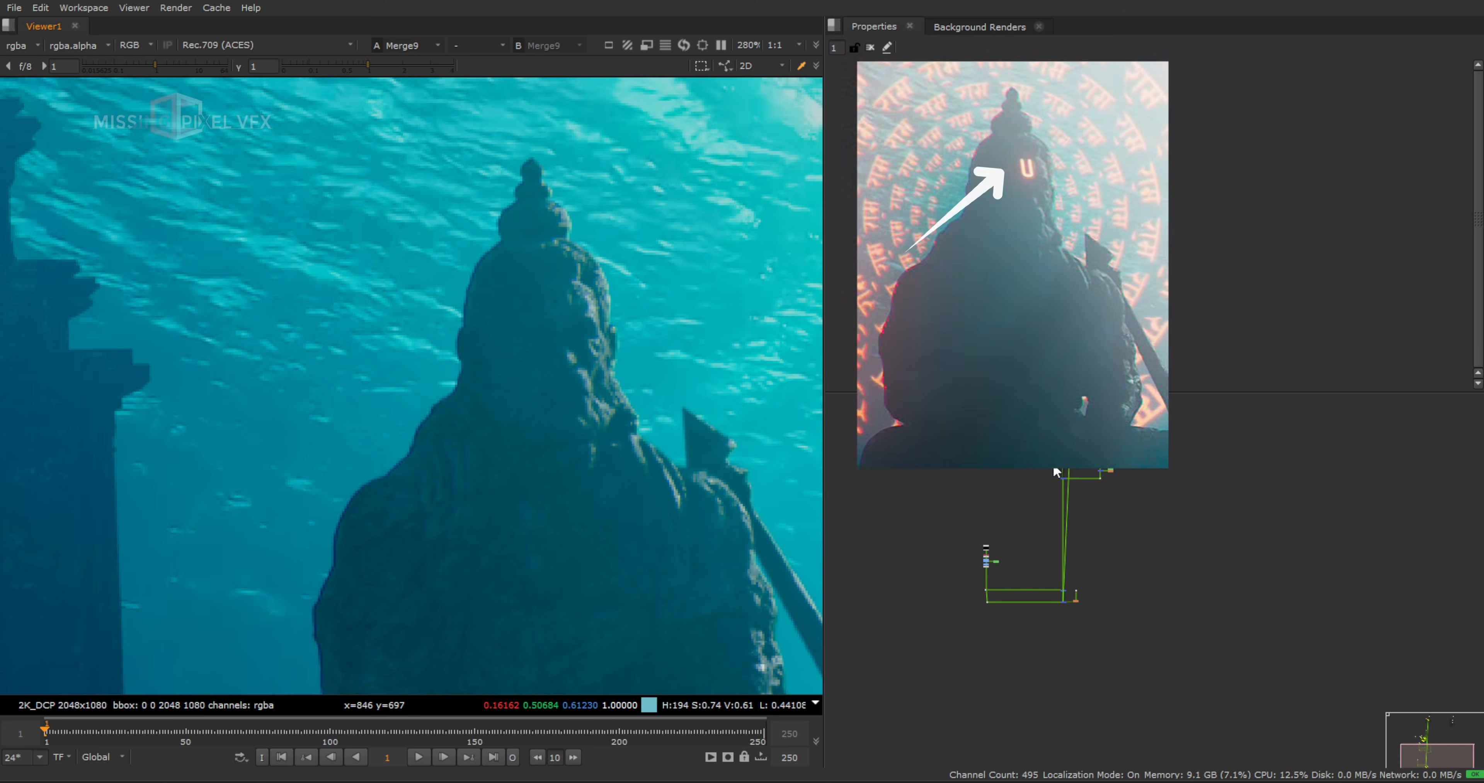
{"action": "middle_click_drag", "start_coordinate": [1054, 449], "coordinate": [1043, 573]}
{"action": "scroll", "coordinate": [975, 463], "scroll_direction": "up", "scroll_amount": 3}
{"action": "scroll", "coordinate": [997, 463], "scroll_direction": "up", "scroll_amount": 1}
{"action": "left_click_drag", "start_coordinate": [1008, 471], "coordinate": [986, 655]}
{"action": "middle_click_drag", "start_coordinate": [987, 654], "coordinate": [940, 412]}
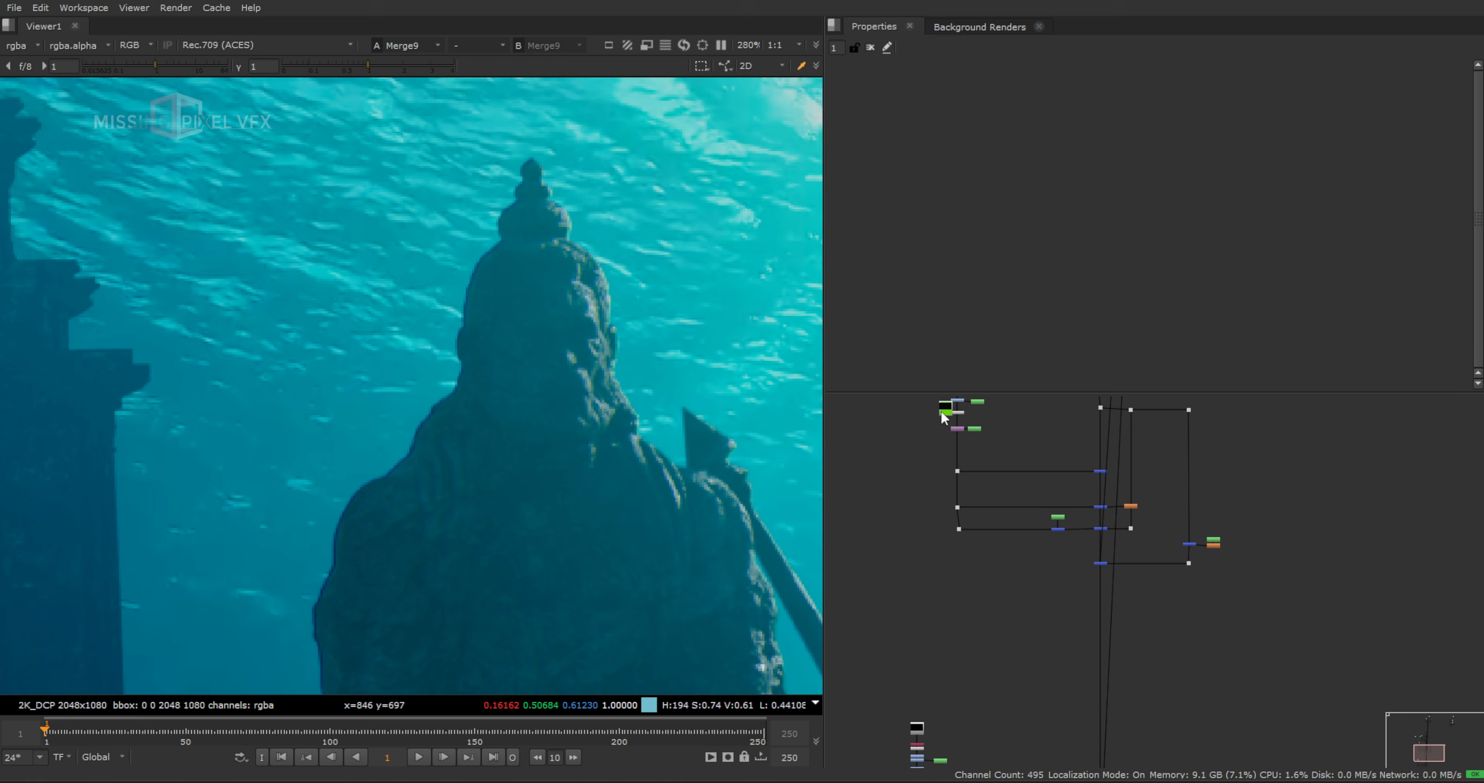
{"action": "middle_click_drag", "start_coordinate": [982, 566], "coordinate": [1019, 656]}
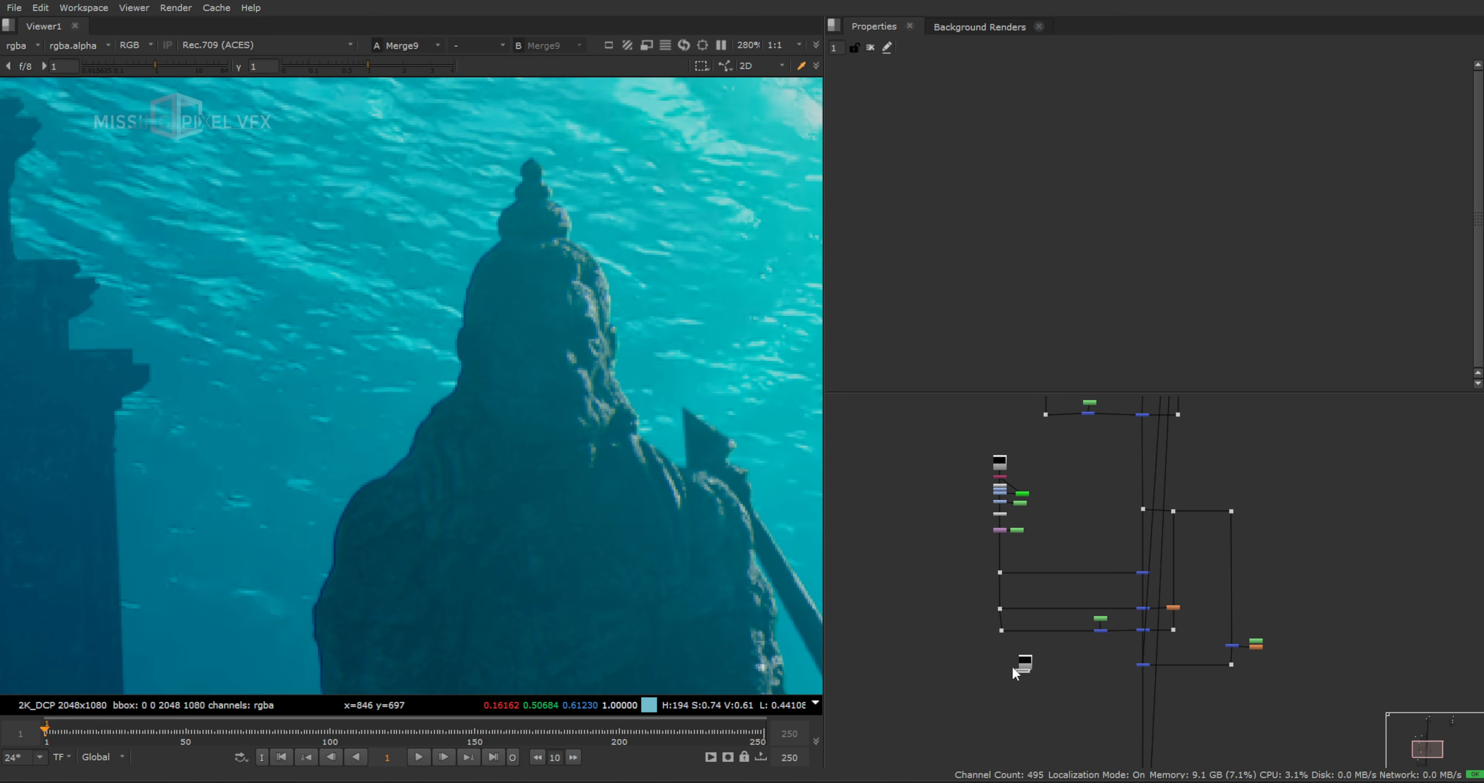
Merge the tilak image over the statue branch directly below Transform1, with the Read node as the A input
{"action": "scroll", "coordinate": [955, 551], "scroll_direction": "up", "scroll_amount": 4}
{"action": "left_click_drag", "start_coordinate": [958, 553], "coordinate": [1165, 535]}
{"action": "key", "text": "m"}
{"action": "scroll", "coordinate": [979, 547], "scroll_direction": "up", "scroll_amount": 3}
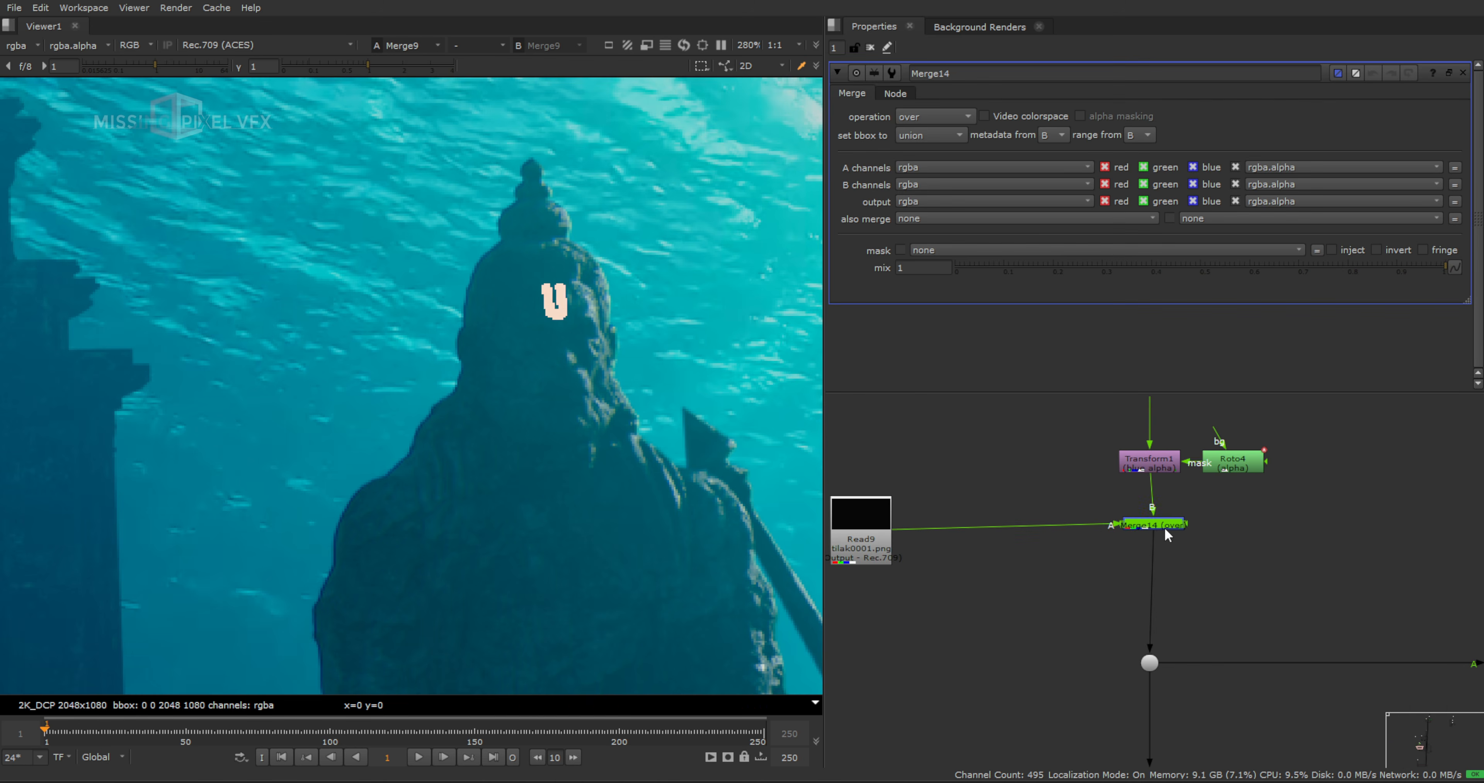
Add a Premult below the tilak Read node and align the over Merge horizontally with it
{"action": "middle_click_drag", "start_coordinate": [930, 527], "coordinate": [989, 554]}
{"action": "scroll", "coordinate": [556, 291], "scroll_direction": "up", "scroll_amount": 3}
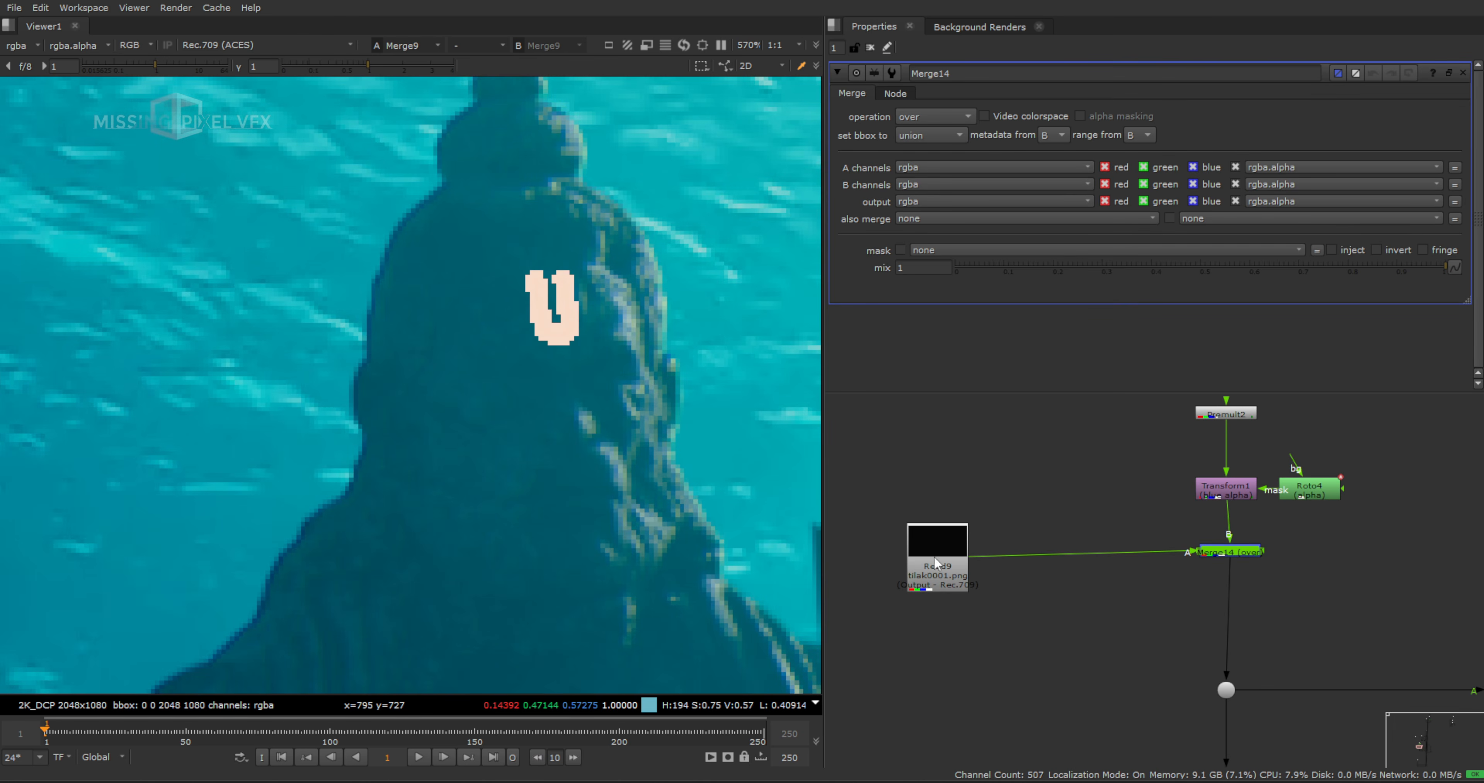
{"action": "key", "text": "Tab"}
{"action": "type", "text": "premult"}
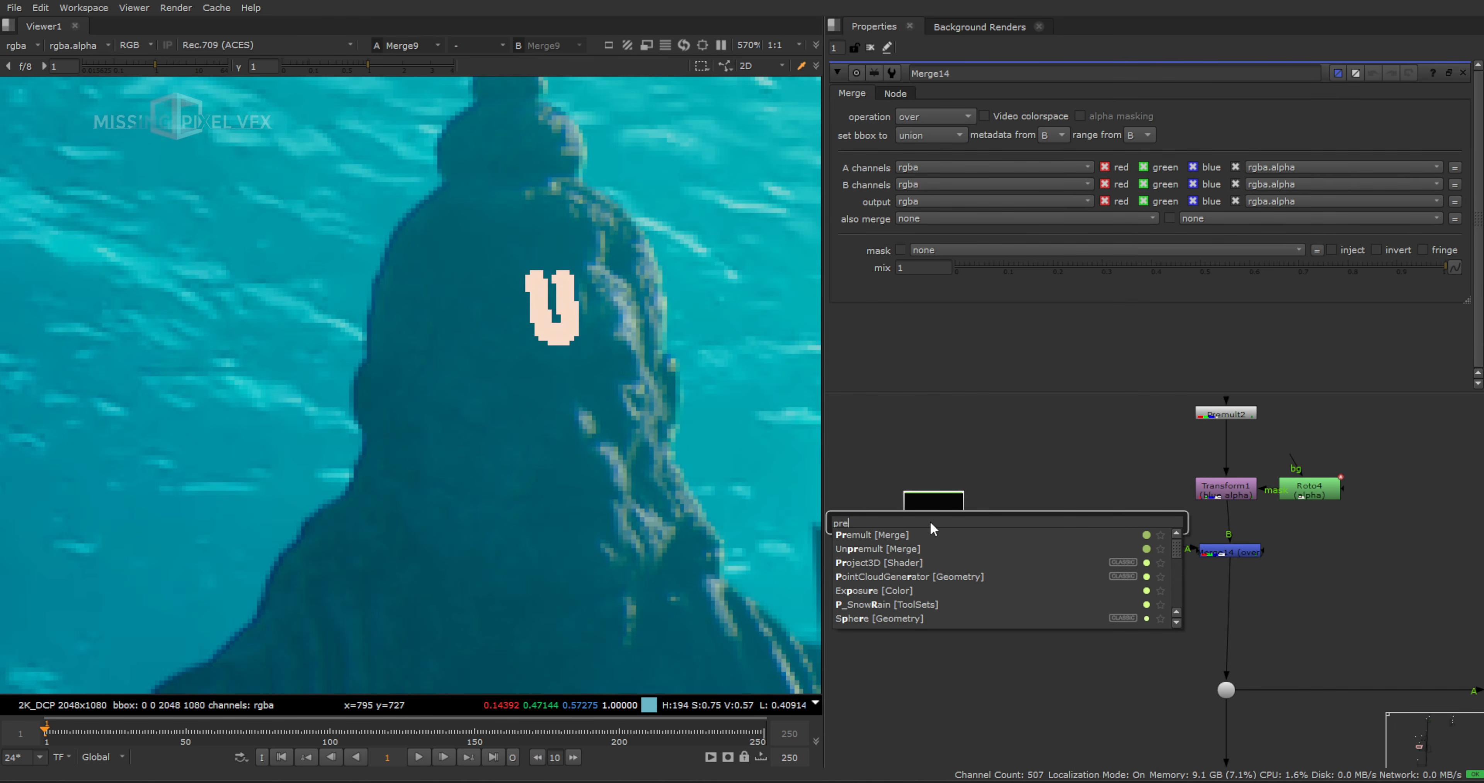
{"action": "key", "text": "Return"}
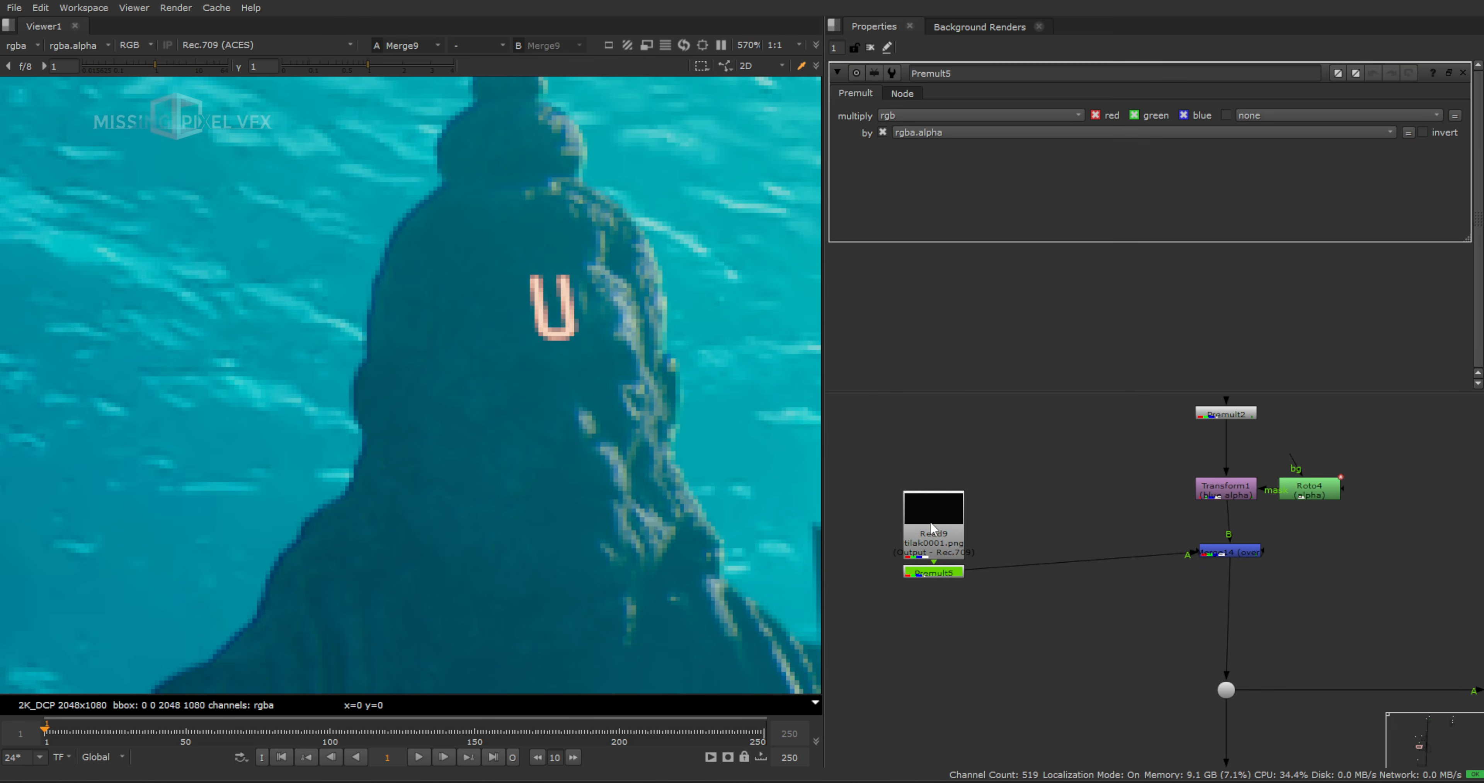
{"action": "left_click_drag", "start_coordinate": [1233, 556], "coordinate": [1229, 577]}
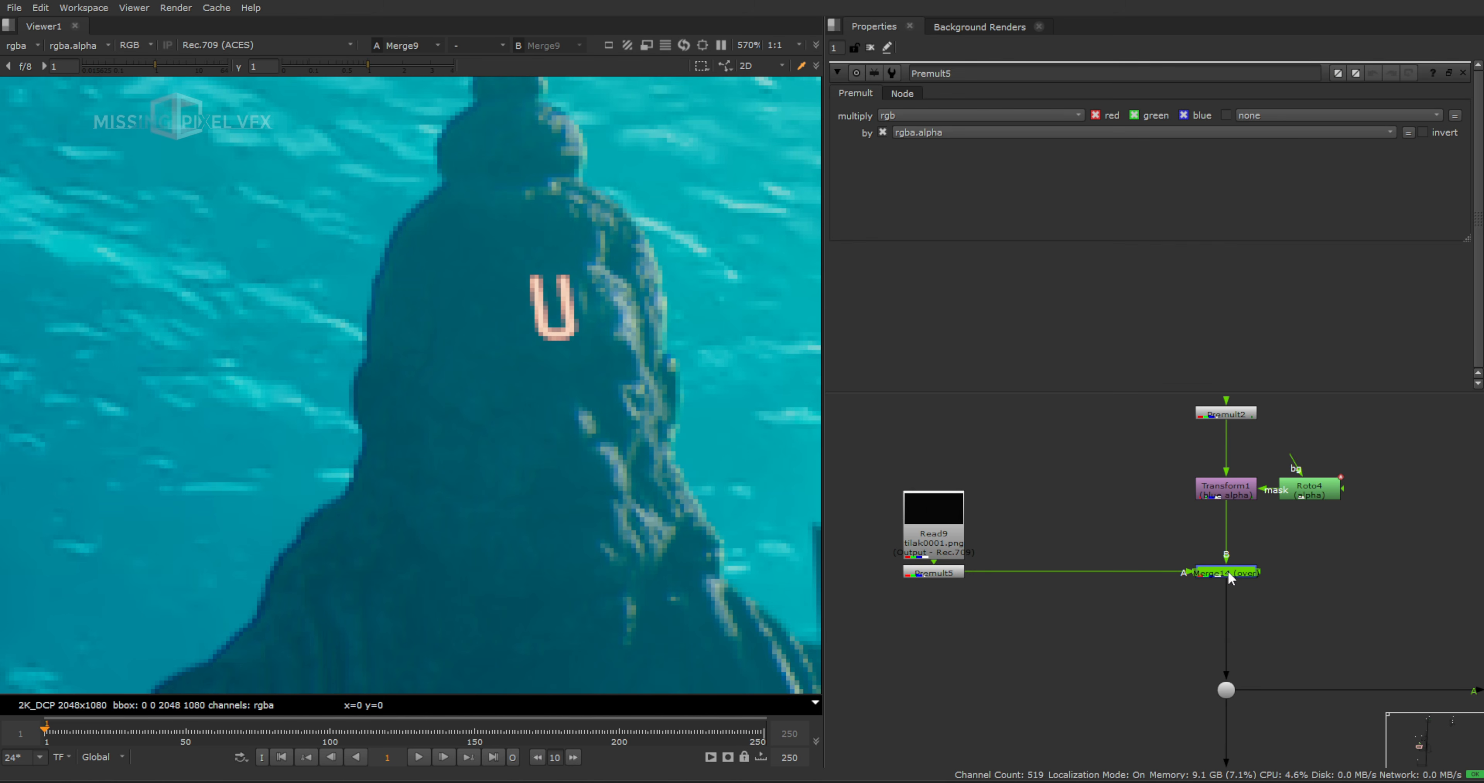
Search for a glow node and run Update [All plugins] to load the additional gizmos
{"action": "left_click", "coordinate": [1007, 618]}
{"action": "key", "text": "Tab"}
{"action": "type", "text": "glow"}
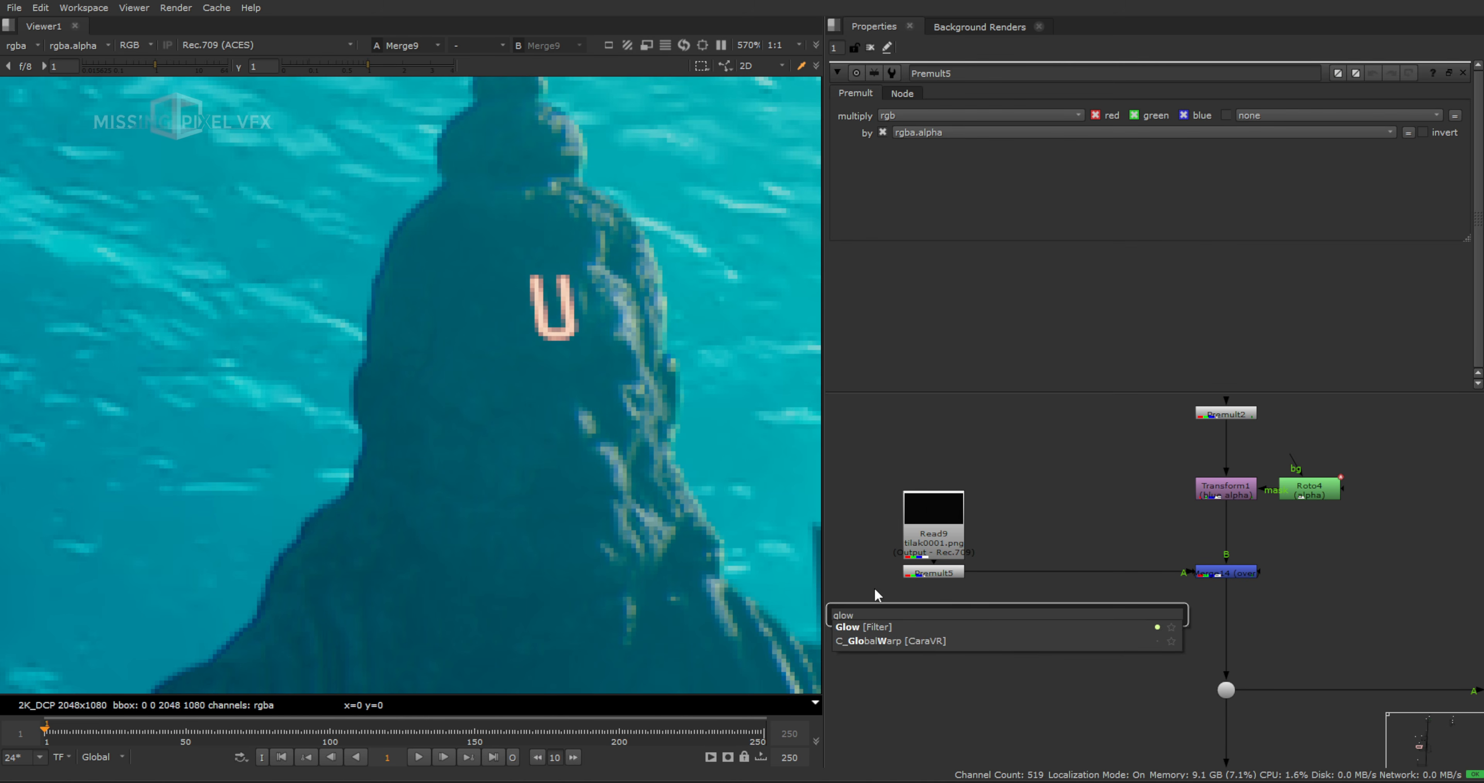
{"action": "key", "text": "Escape"}
{"action": "key", "text": "Tab"}
{"action": "type", "text": "up"}
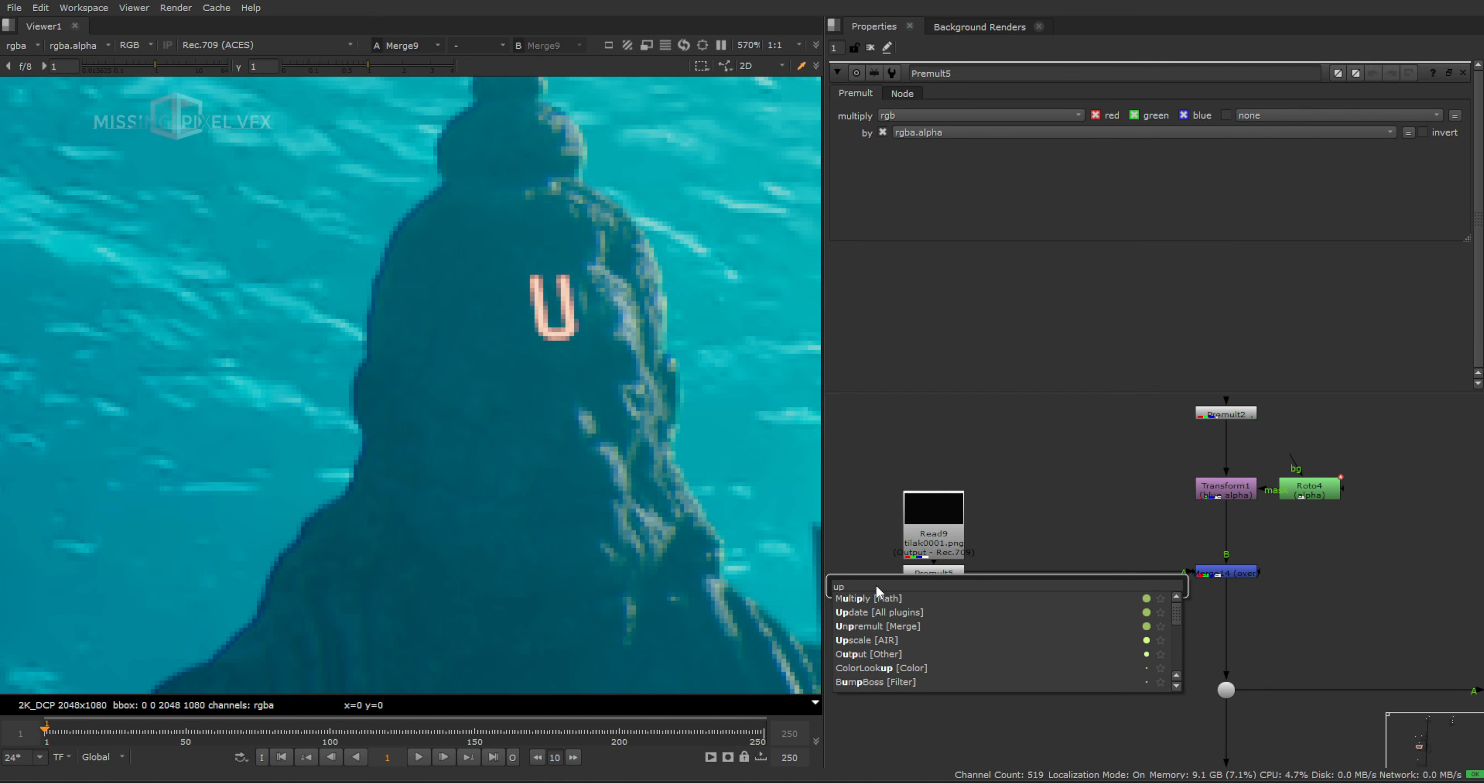
{"action": "key", "text": "Escape"}
Add the NST_bm_OpticalGlow node below the tilak's Premult
{"action": "key", "text": "Tab"}
{"action": "type", "text": "g"}
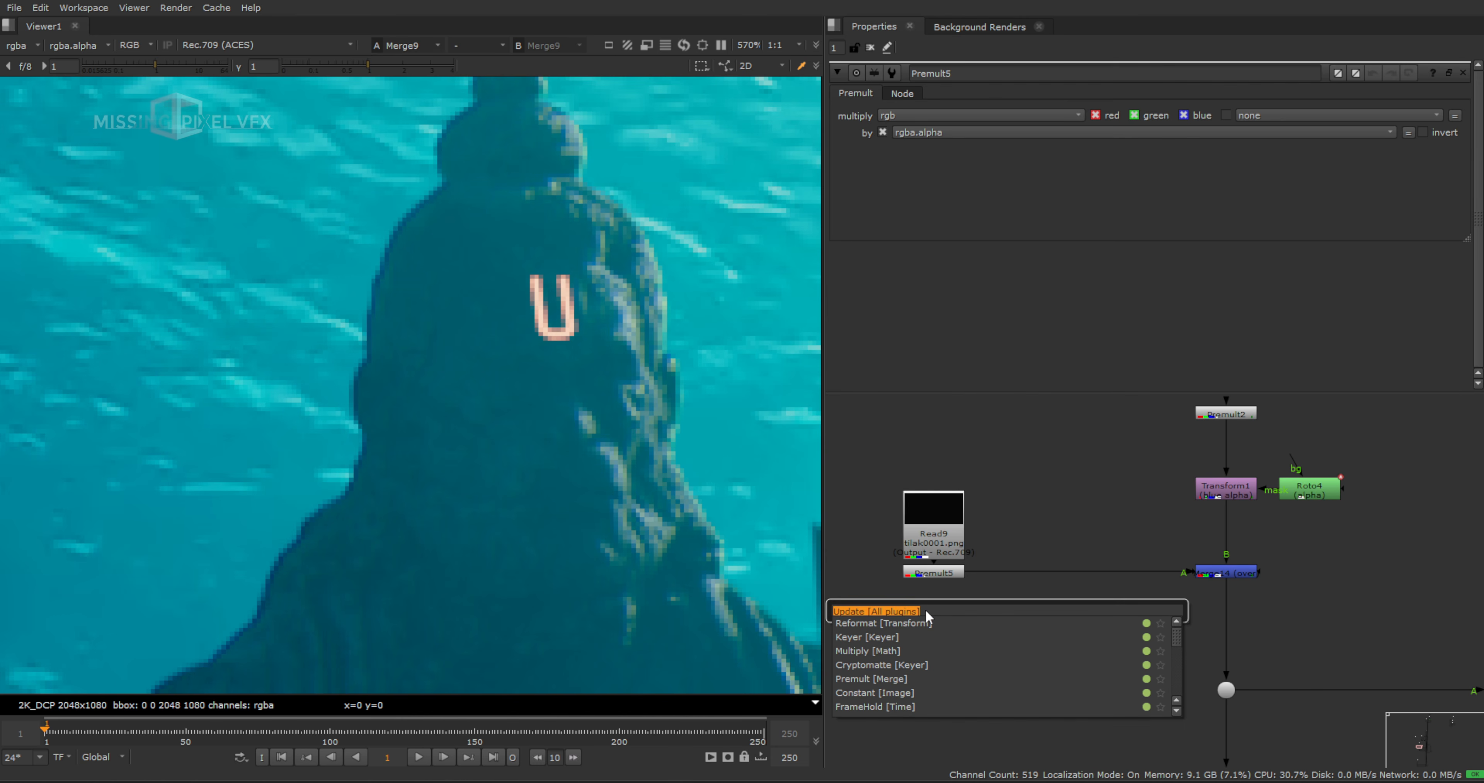
{"action": "type", "text": "low"}
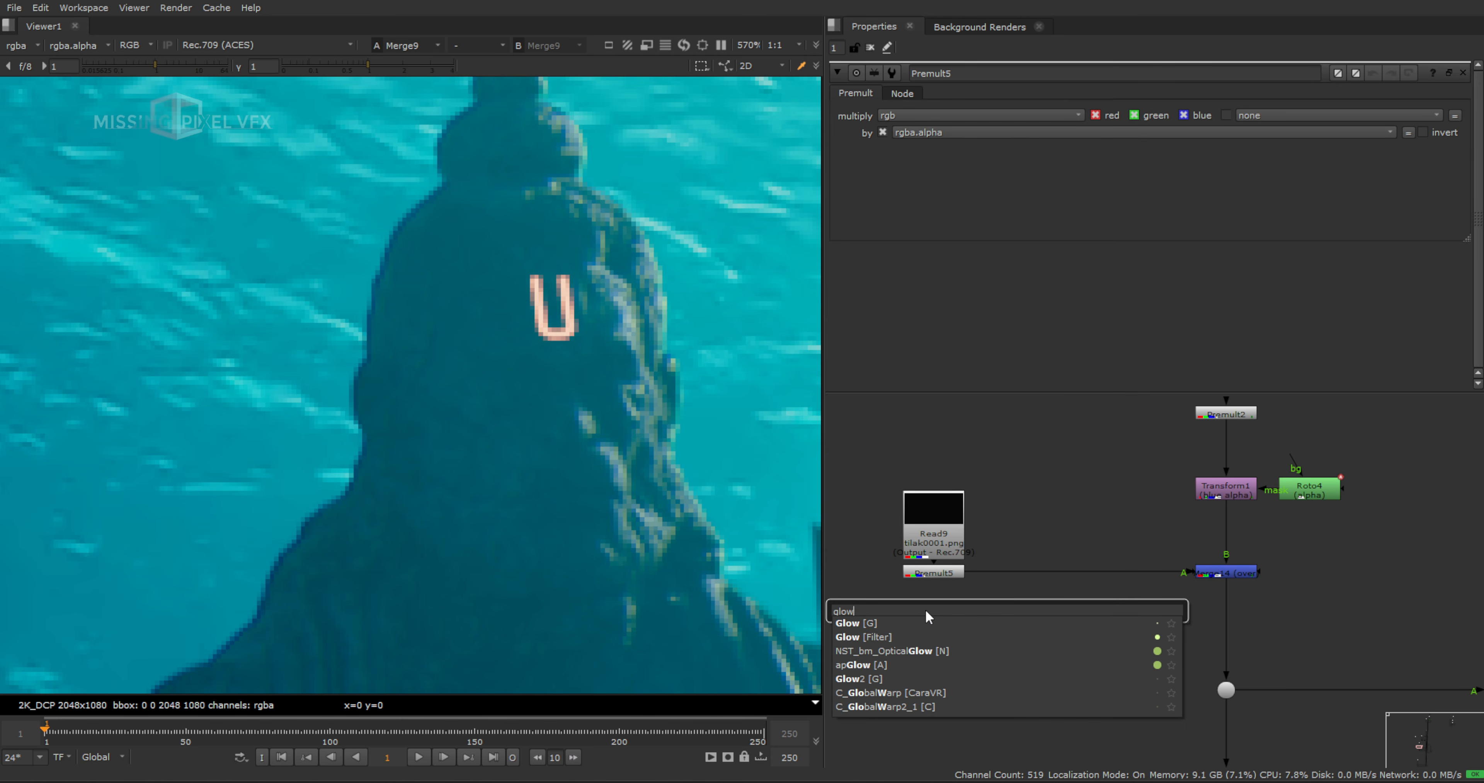
{"action": "key", "text": "Down"}
{"action": "key", "text": "Down"}
{"action": "key", "text": "Return"}
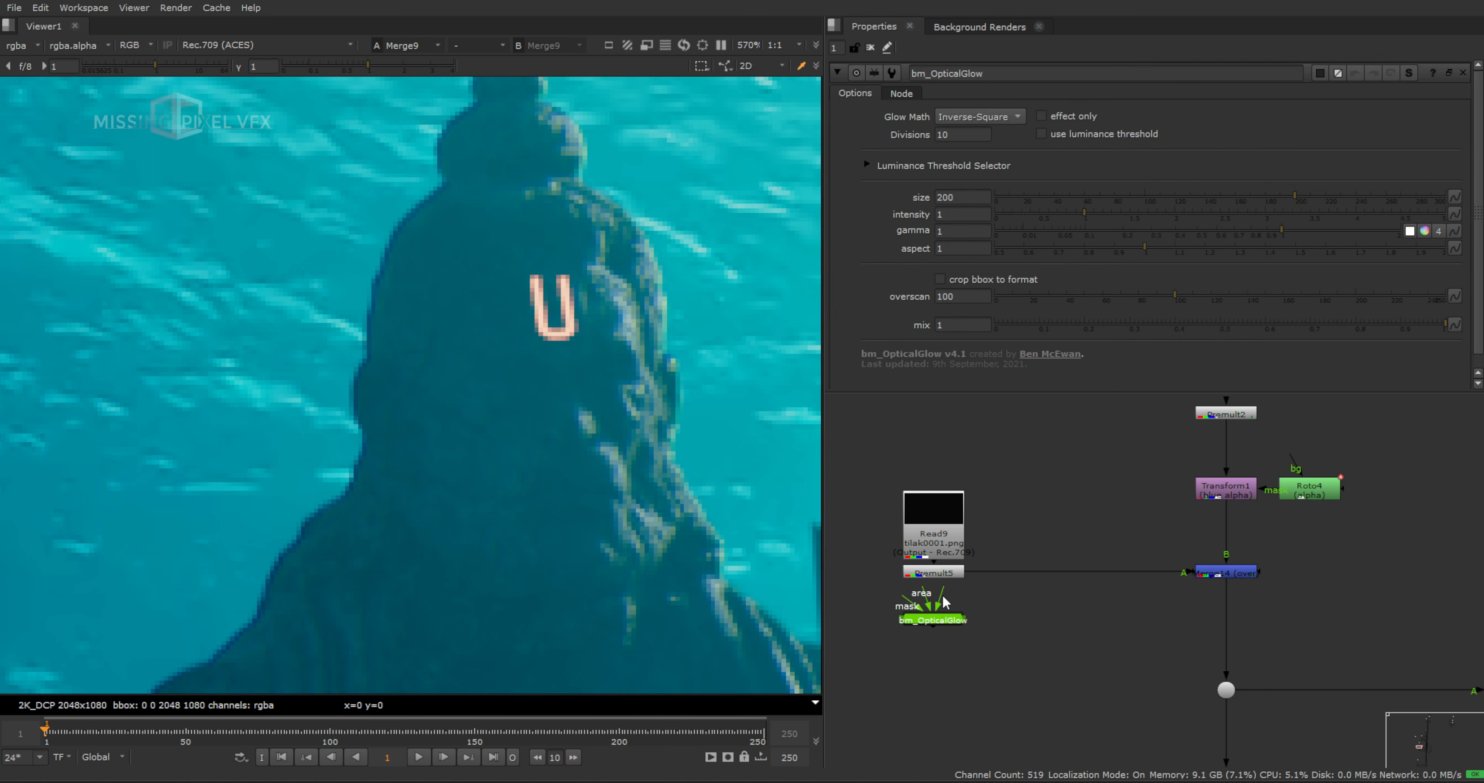
Merge the optical glow into the statue branch below the tilak Merge using the plus operation
{"action": "key", "text": "m"}
{"action": "left_click_drag", "start_coordinate": [1059, 615], "coordinate": [1239, 619]}
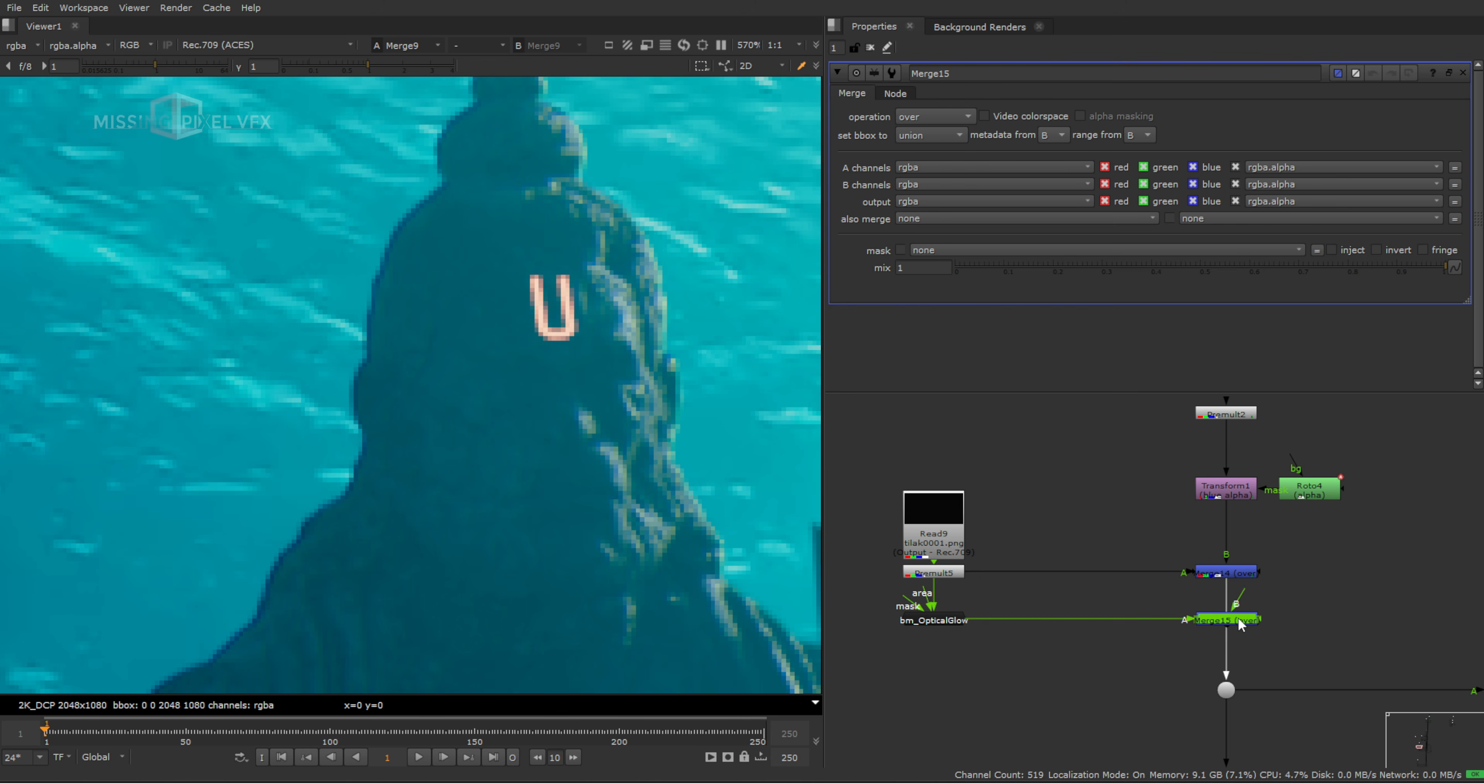
{"action": "left_click", "coordinate": [933, 117]}
{"action": "left_click", "coordinate": [939, 385]}
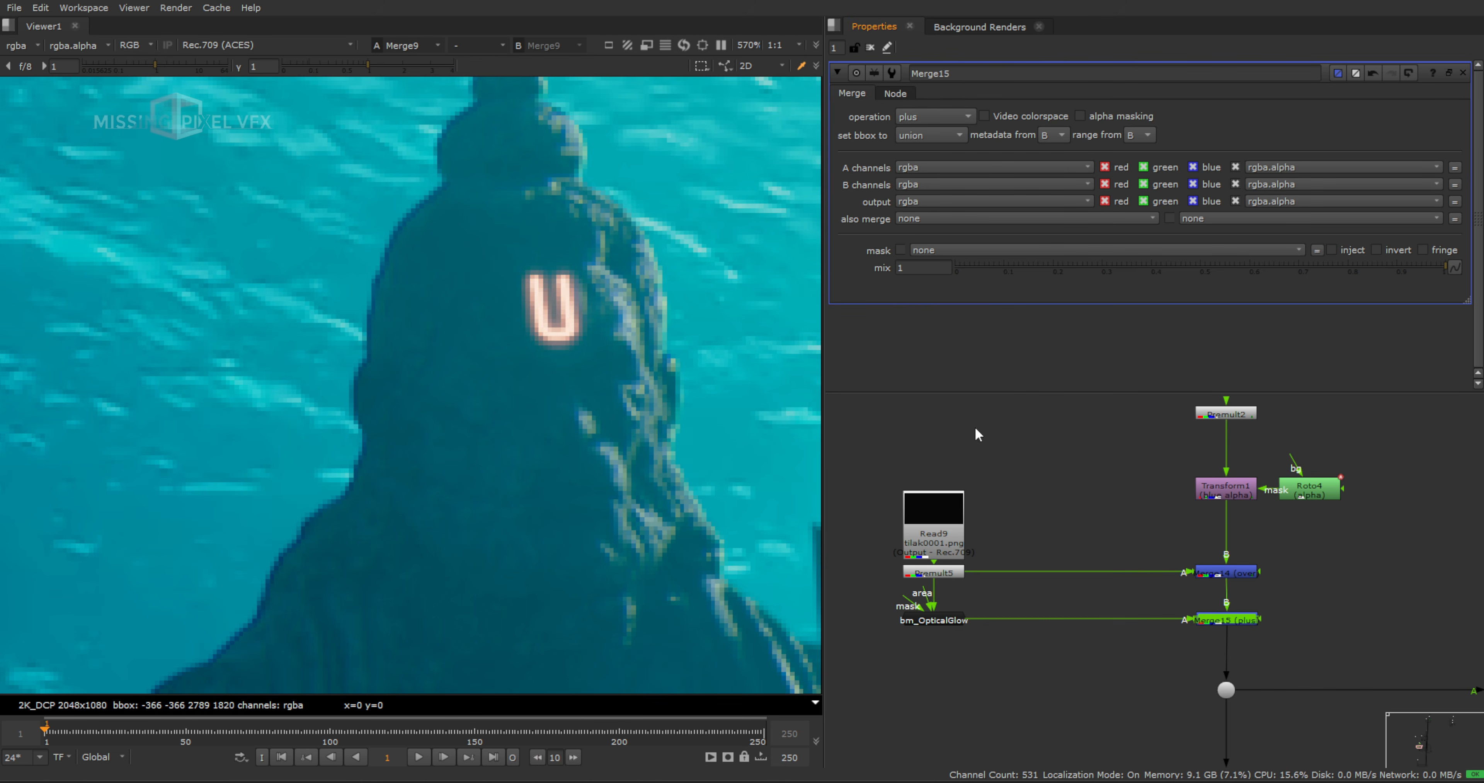
Add a Grade after the optical glow with red gain 2.04 and blue gain 0.79, then close the node properties
{"action": "left_click", "coordinate": [942, 620]}
{"action": "key", "text": "g"}
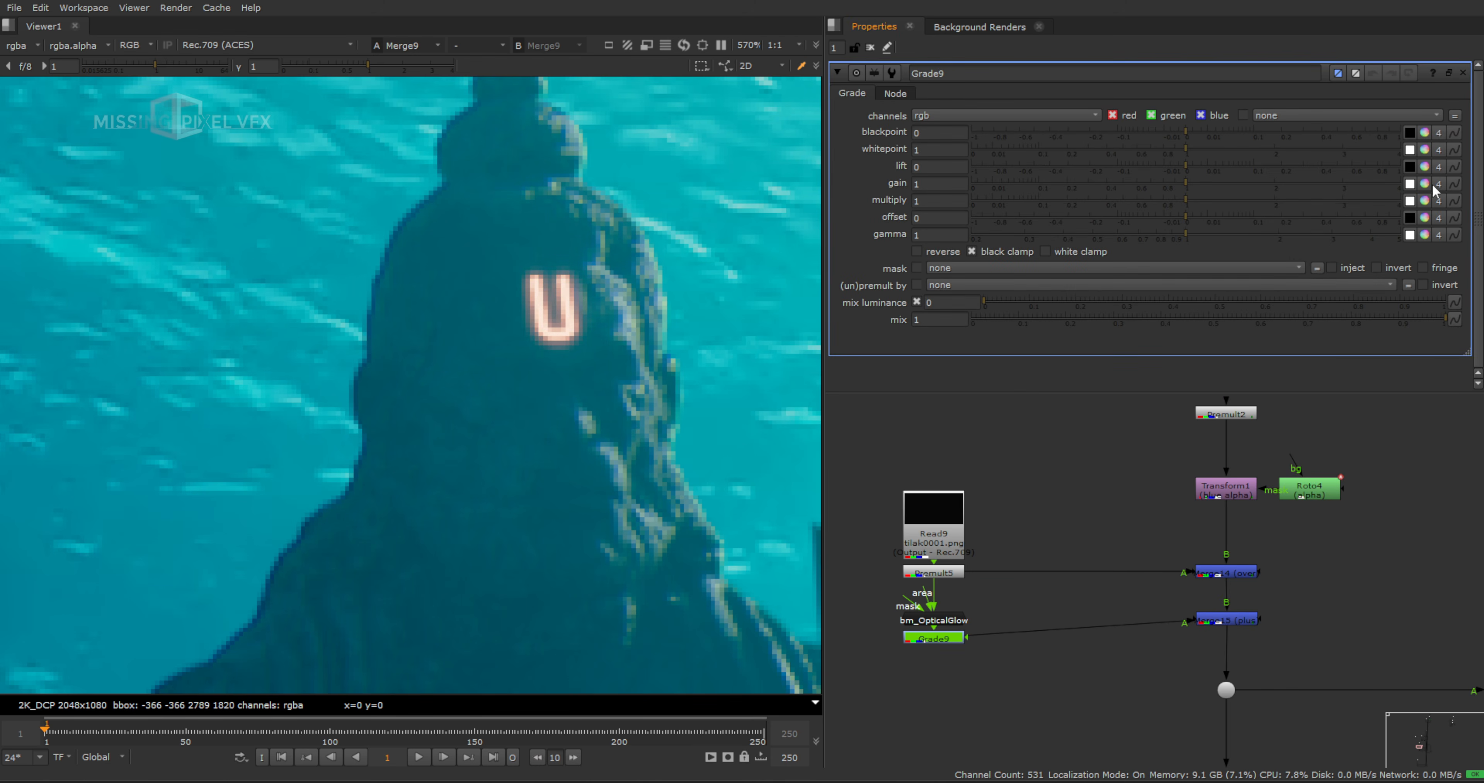
{"action": "left_click", "coordinate": [1422, 185]}
{"action": "left_click", "coordinate": [1262, 201]}
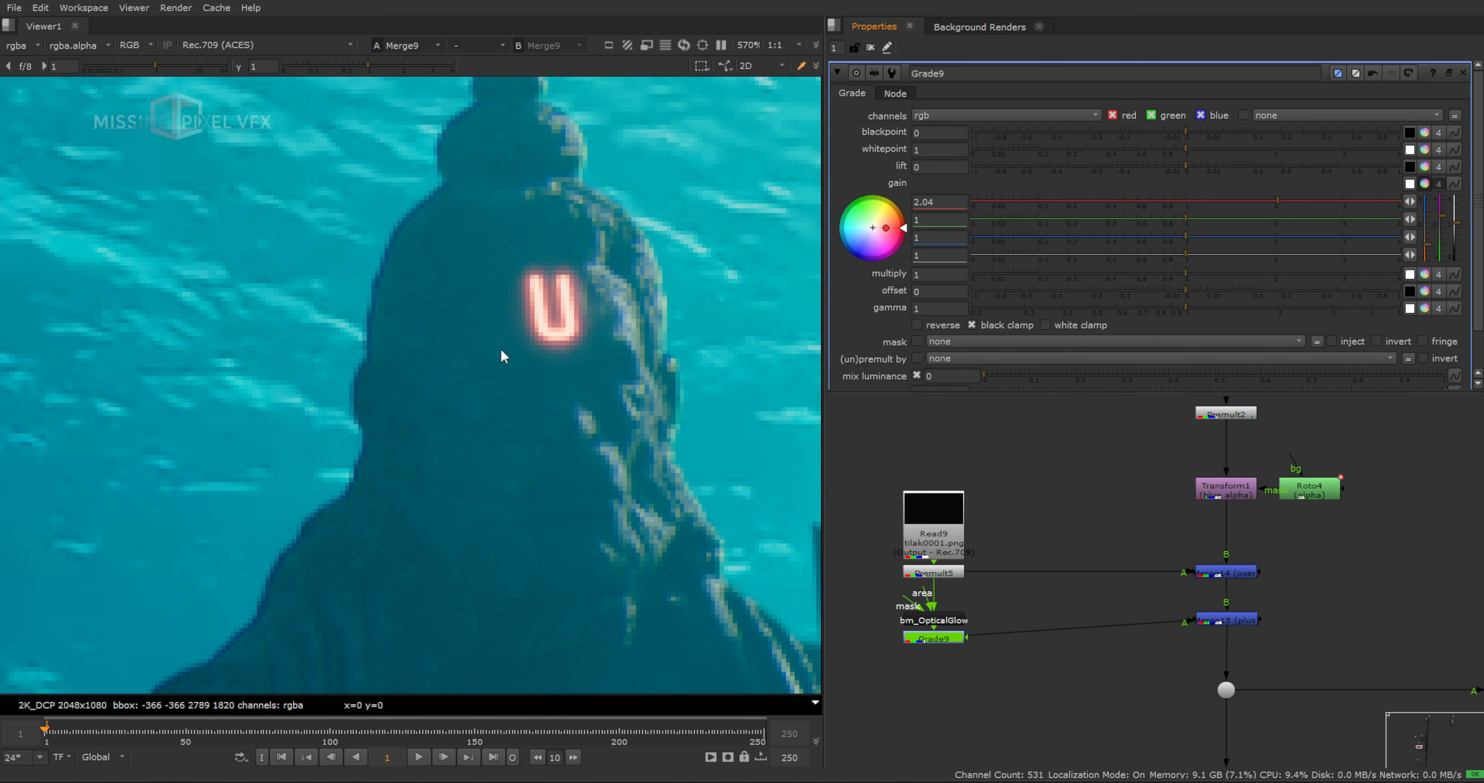
{"action": "scroll", "coordinate": [501, 356], "scroll_direction": "down", "scroll_amount": 5}
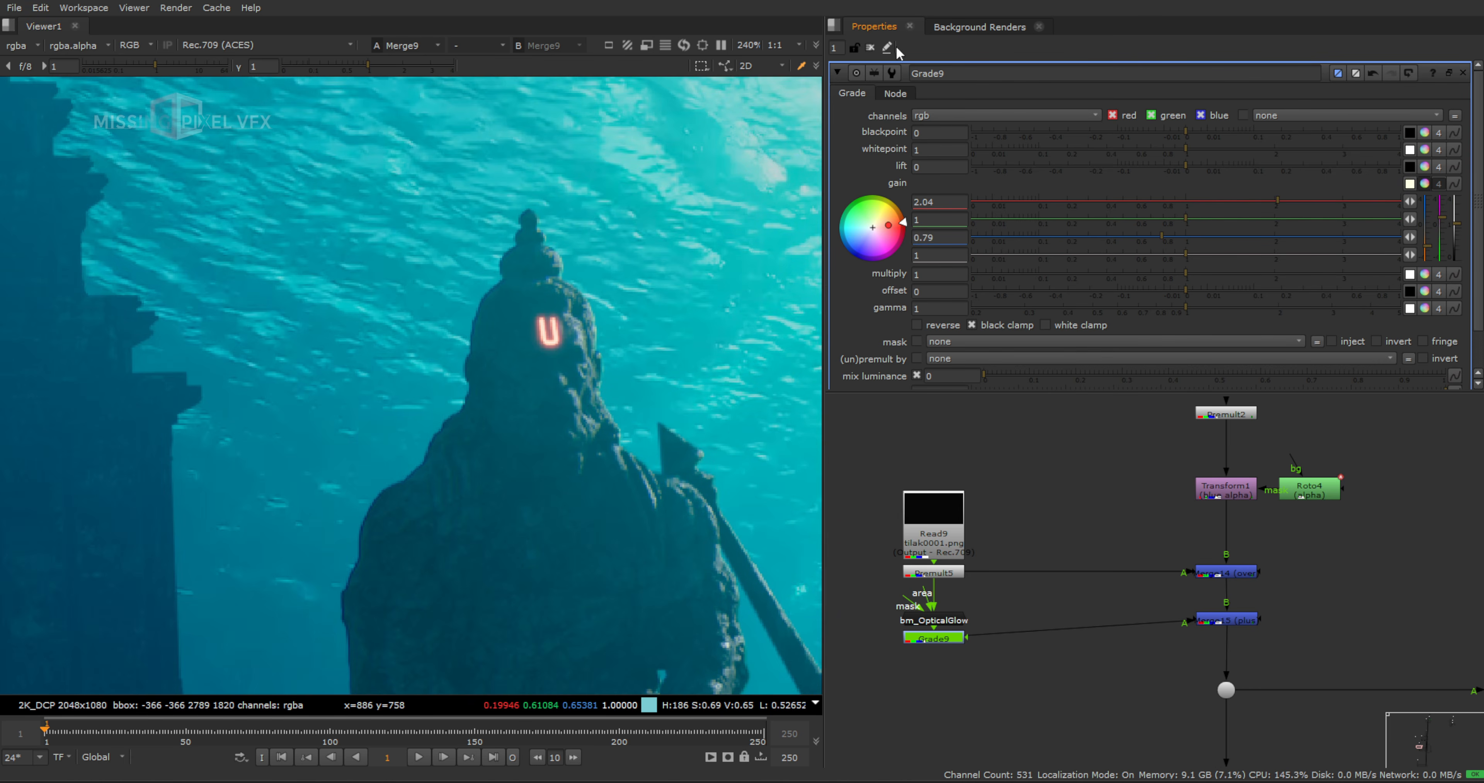
{"action": "left_click", "coordinate": [870, 47]}
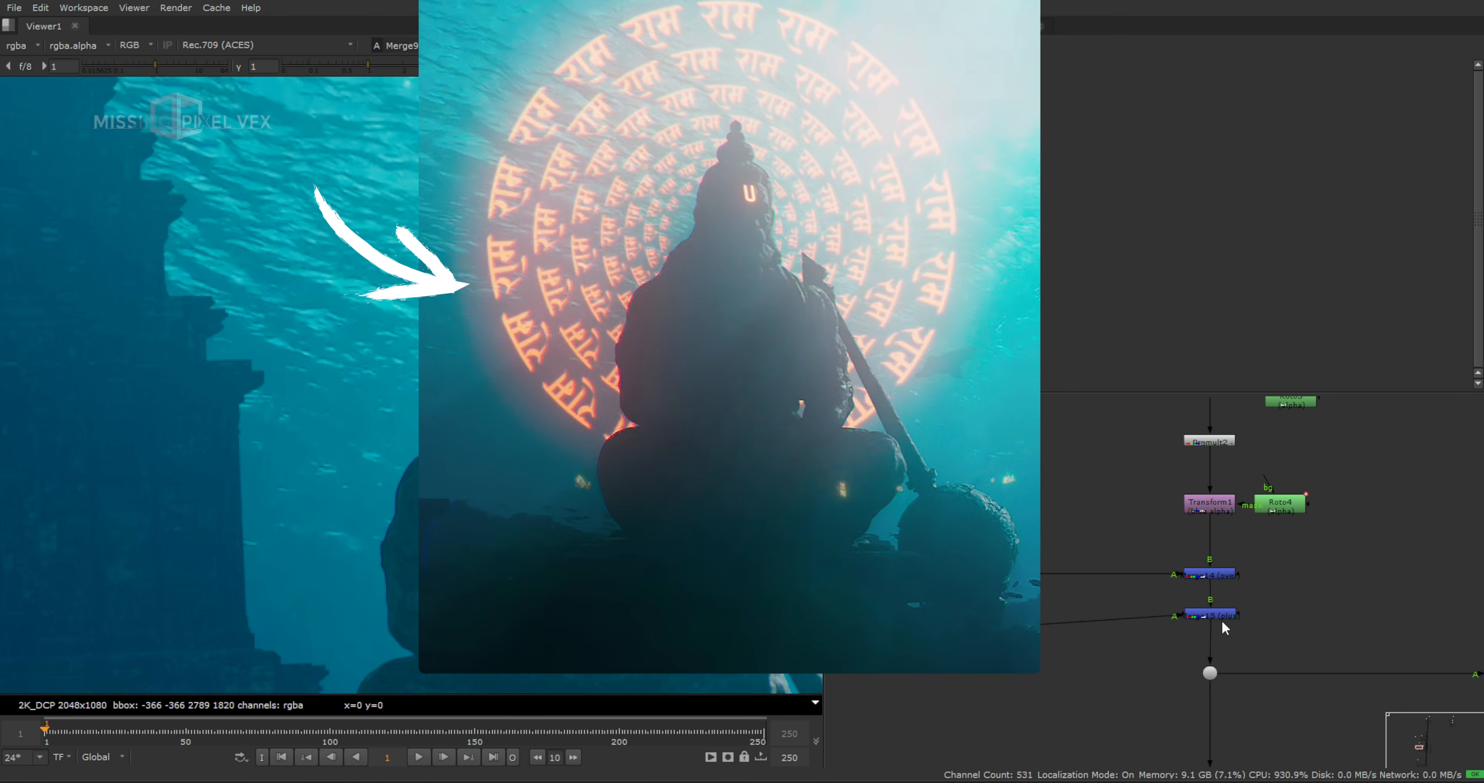
Read in the circular red-lettered mandala JPG from the Hanuman_underwater/ref folder and view it
{"action": "scroll", "coordinate": [1218, 623], "scroll_direction": "down", "scroll_amount": 5}
{"action": "middle_click_drag", "start_coordinate": [1143, 617], "coordinate": [1217, 593]}
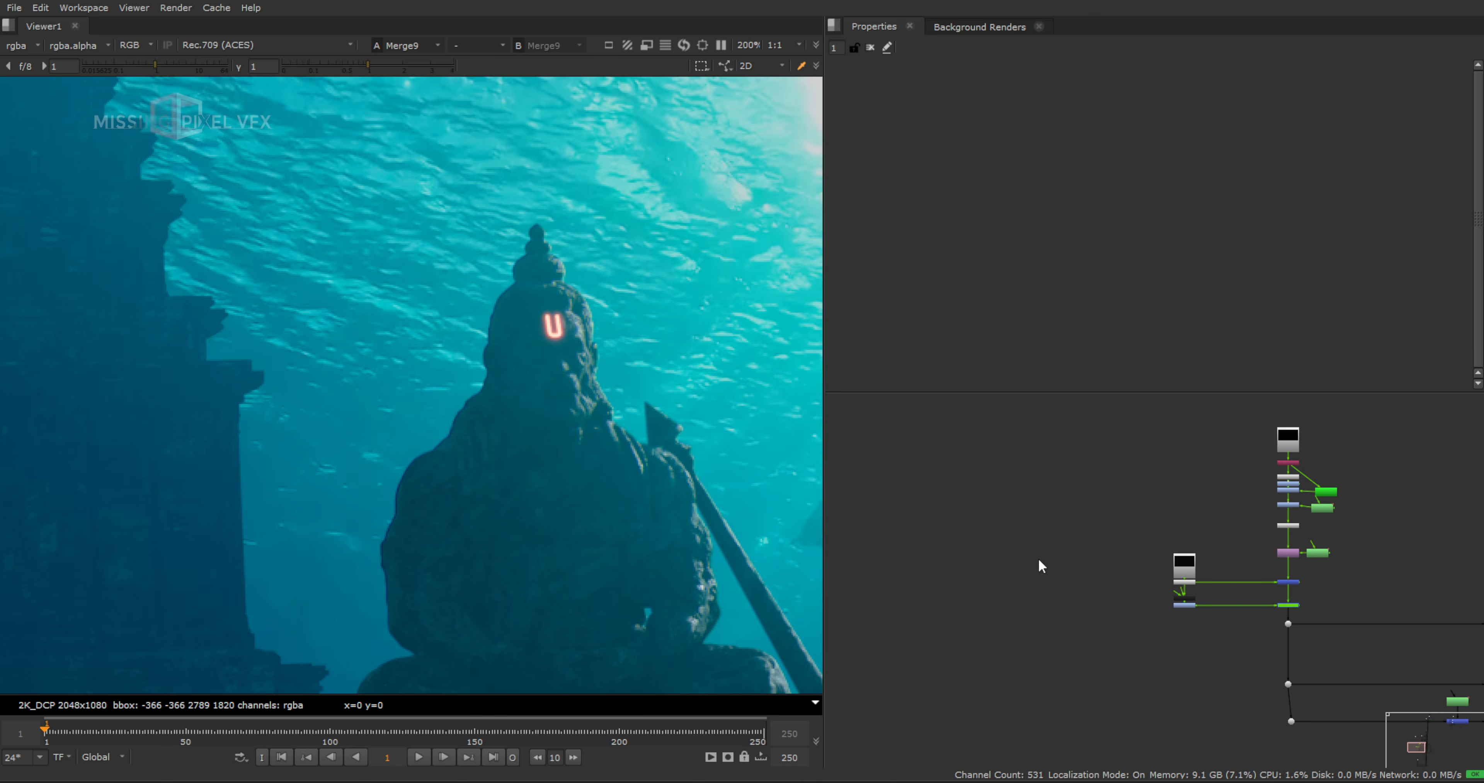
{"action": "scroll", "coordinate": [440, 320], "scroll_direction": "down", "scroll_amount": 3}
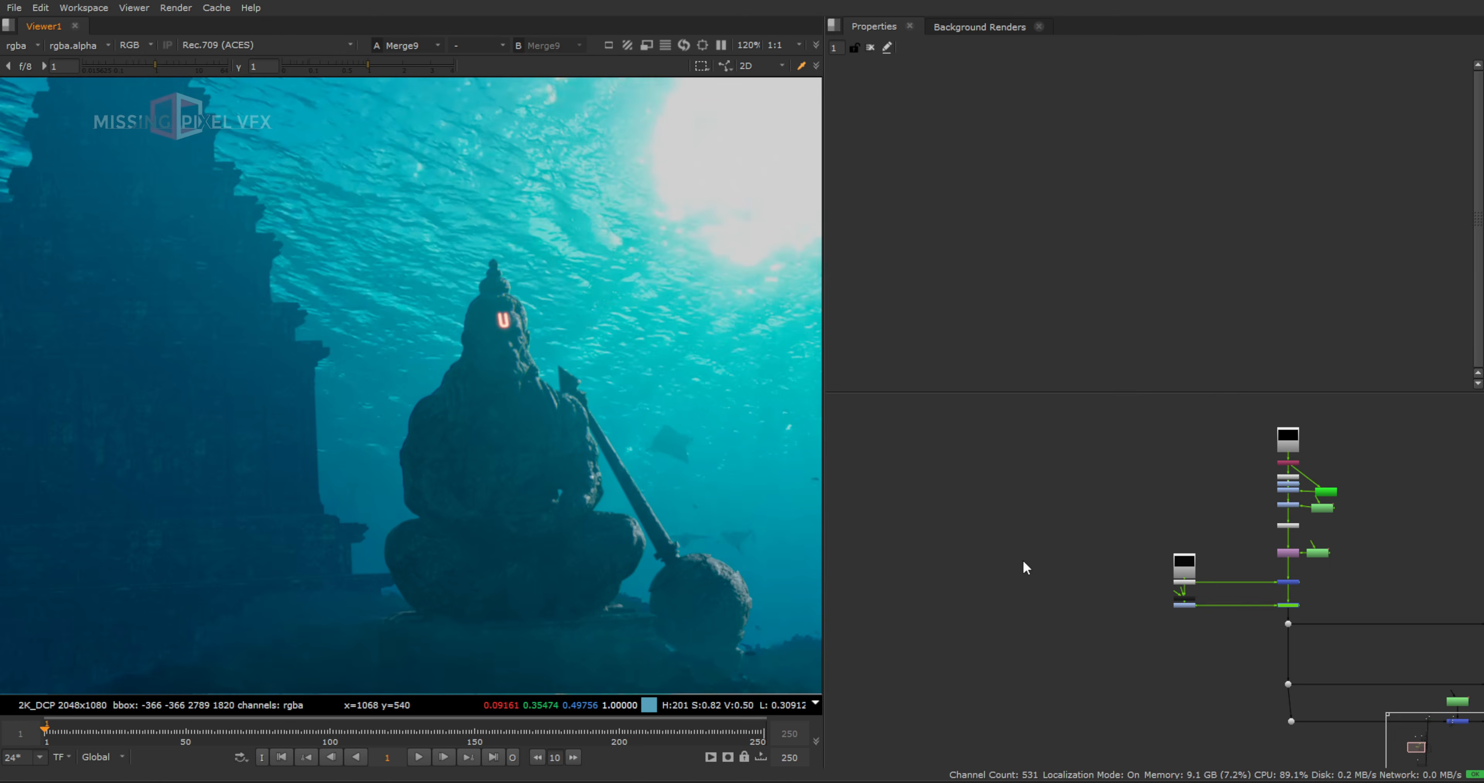
{"action": "key", "text": "r"}
{"action": "double_click", "coordinate": [451, 189]}
{"action": "key", "text": "1"}
{"action": "scroll", "coordinate": [506, 310], "scroll_direction": "down", "scroll_amount": 4}
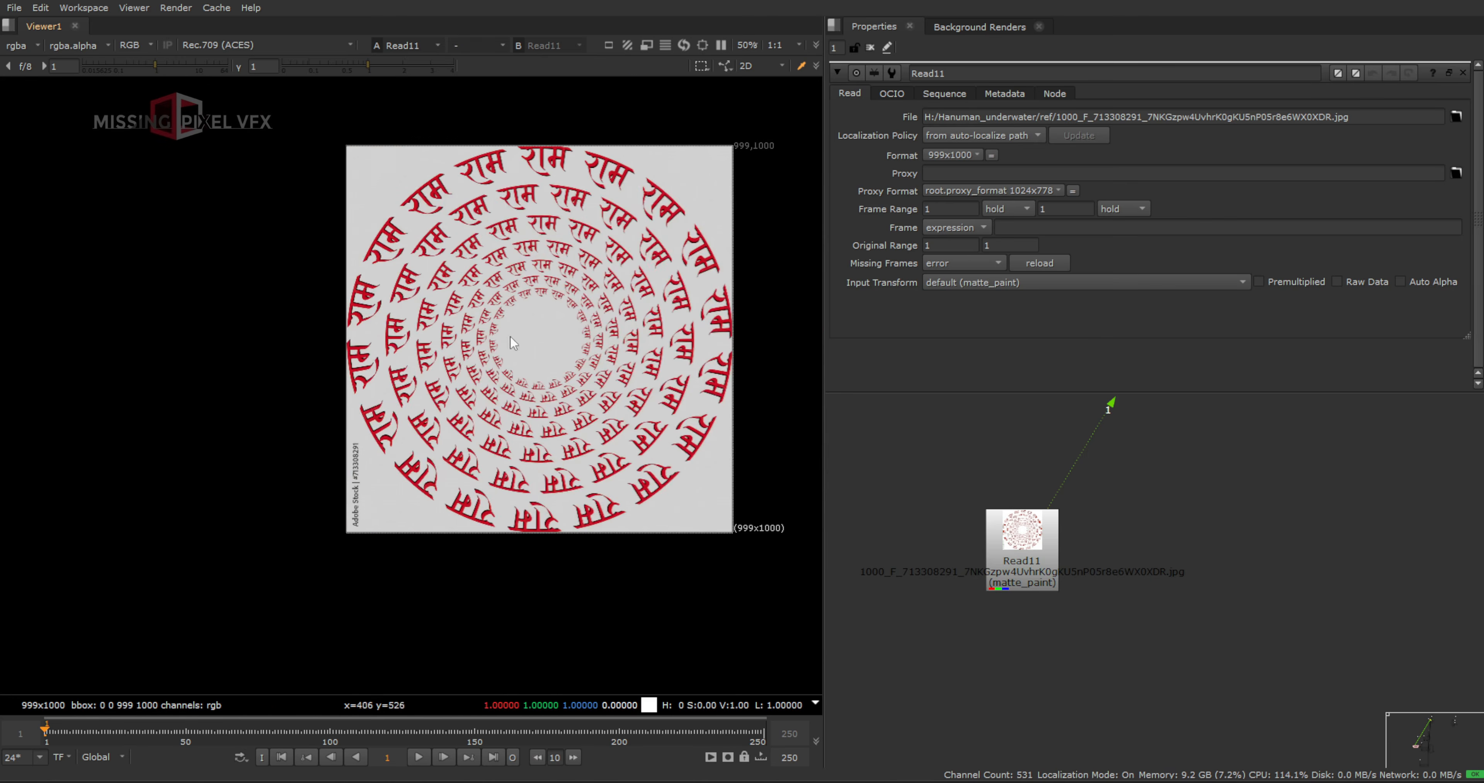
Set the mandala Read node's input transform to Output - Rec.709 and enable Auto Alpha
{"action": "left_click", "coordinate": [1037, 282]}
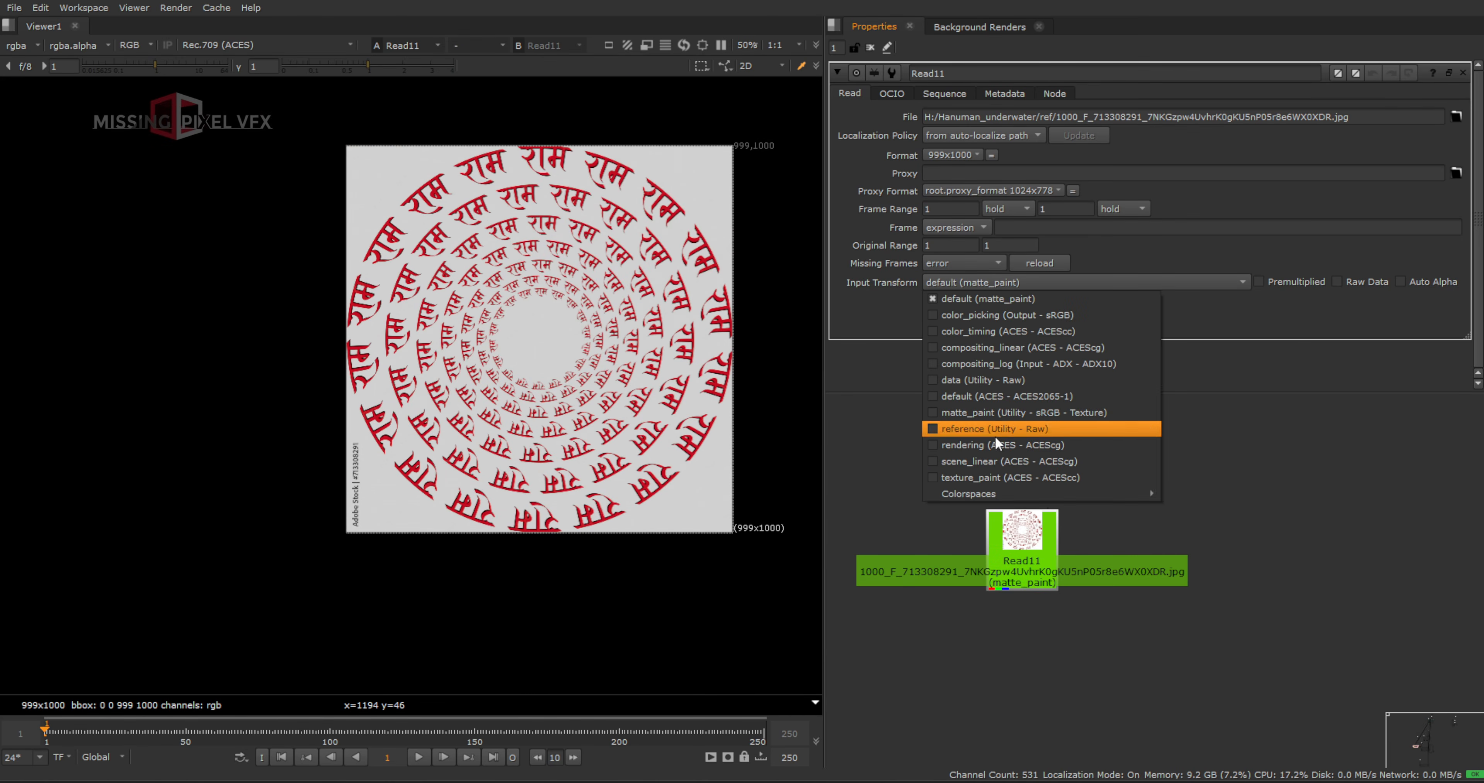
{"action": "mouse_move", "coordinate": [1046, 494]}
{"action": "mouse_move", "coordinate": [1194, 526]}
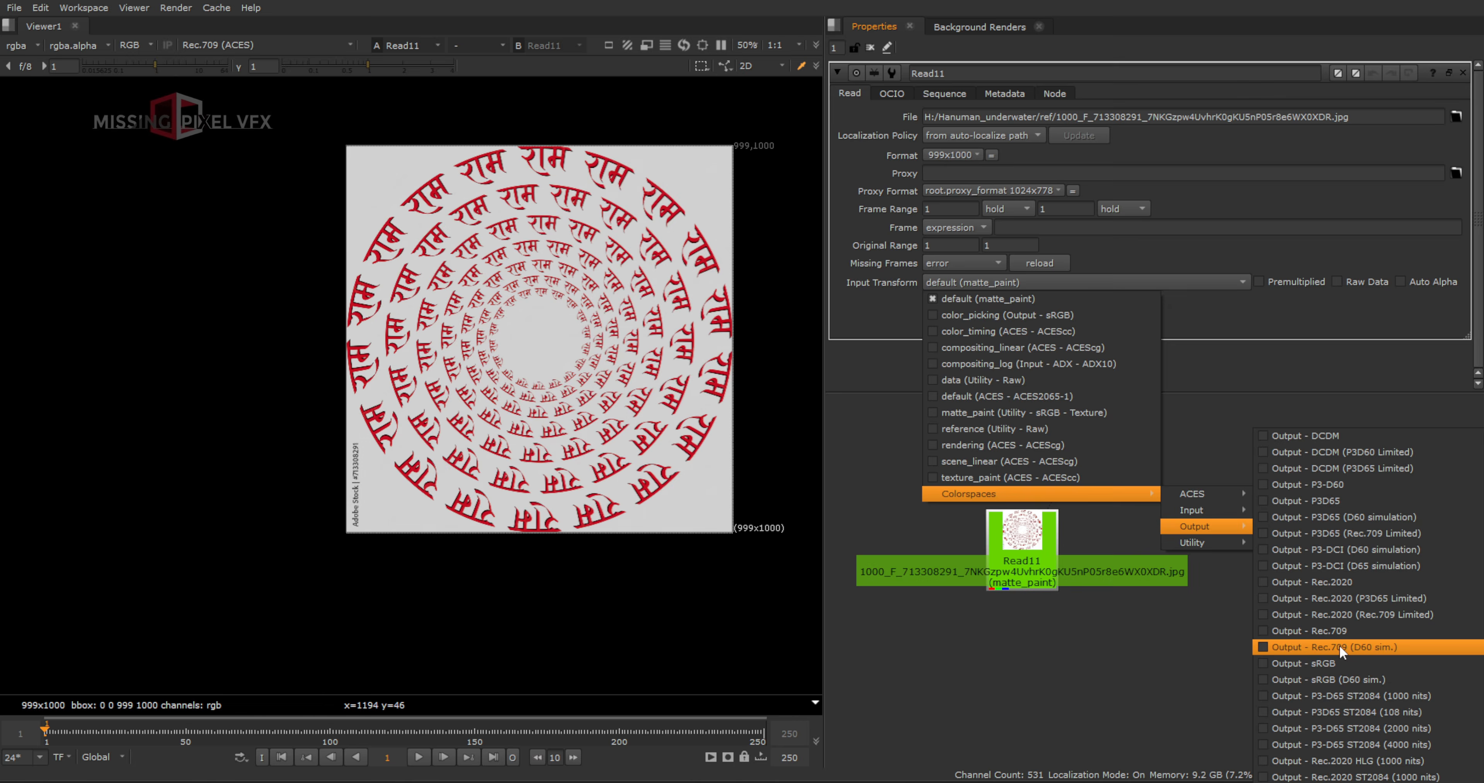
{"action": "left_click", "coordinate": [1338, 630]}
{"action": "left_click", "coordinate": [1399, 281]}
{"action": "scroll", "coordinate": [1073, 569], "scroll_direction": "up", "scroll_amount": 3}
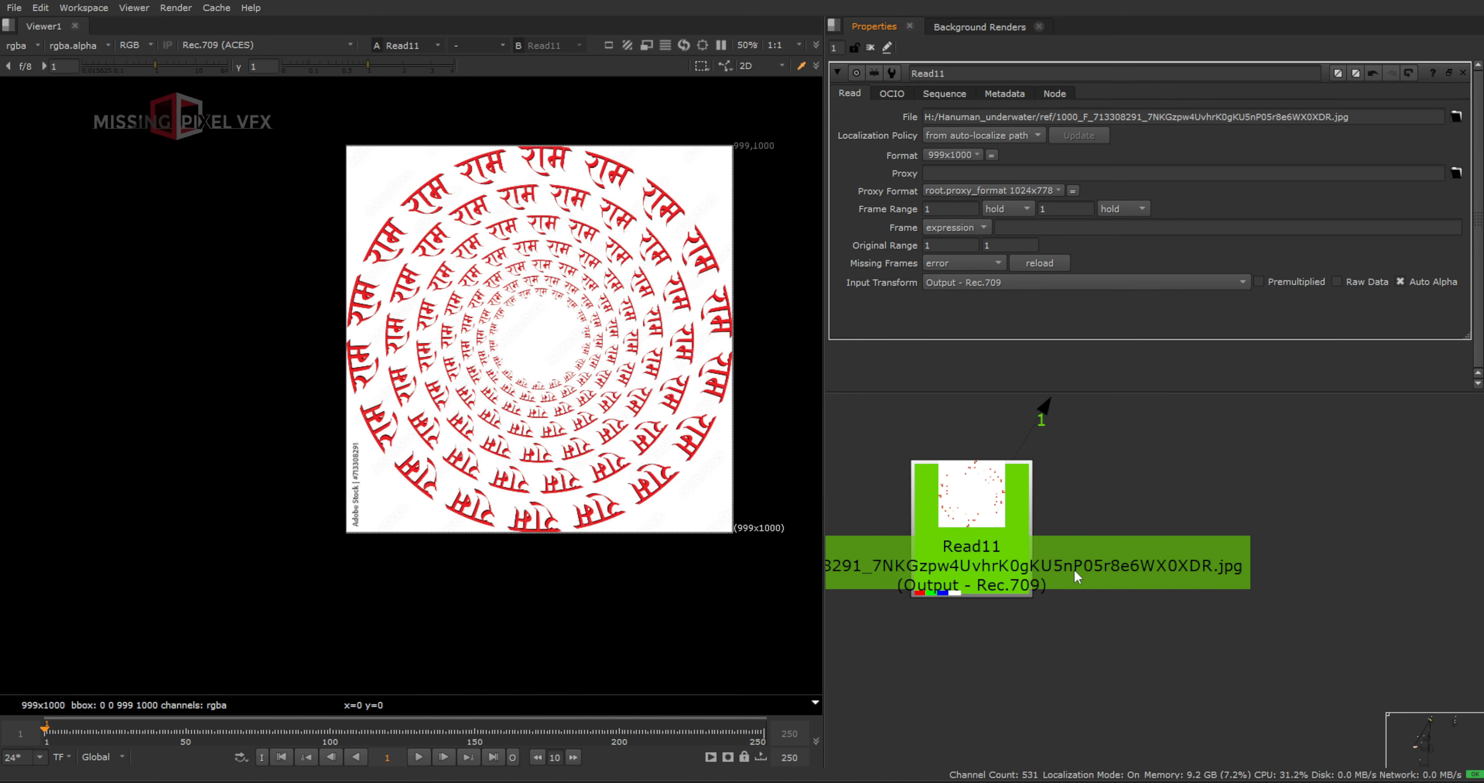
Add a luminance Keyer below the mandala, view its alpha, invert the key and raise range A to about 0.35
{"action": "key", "text": "Tab"}
{"action": "type", "text": "k"}
{"action": "left_click", "coordinate": [874, 545]}
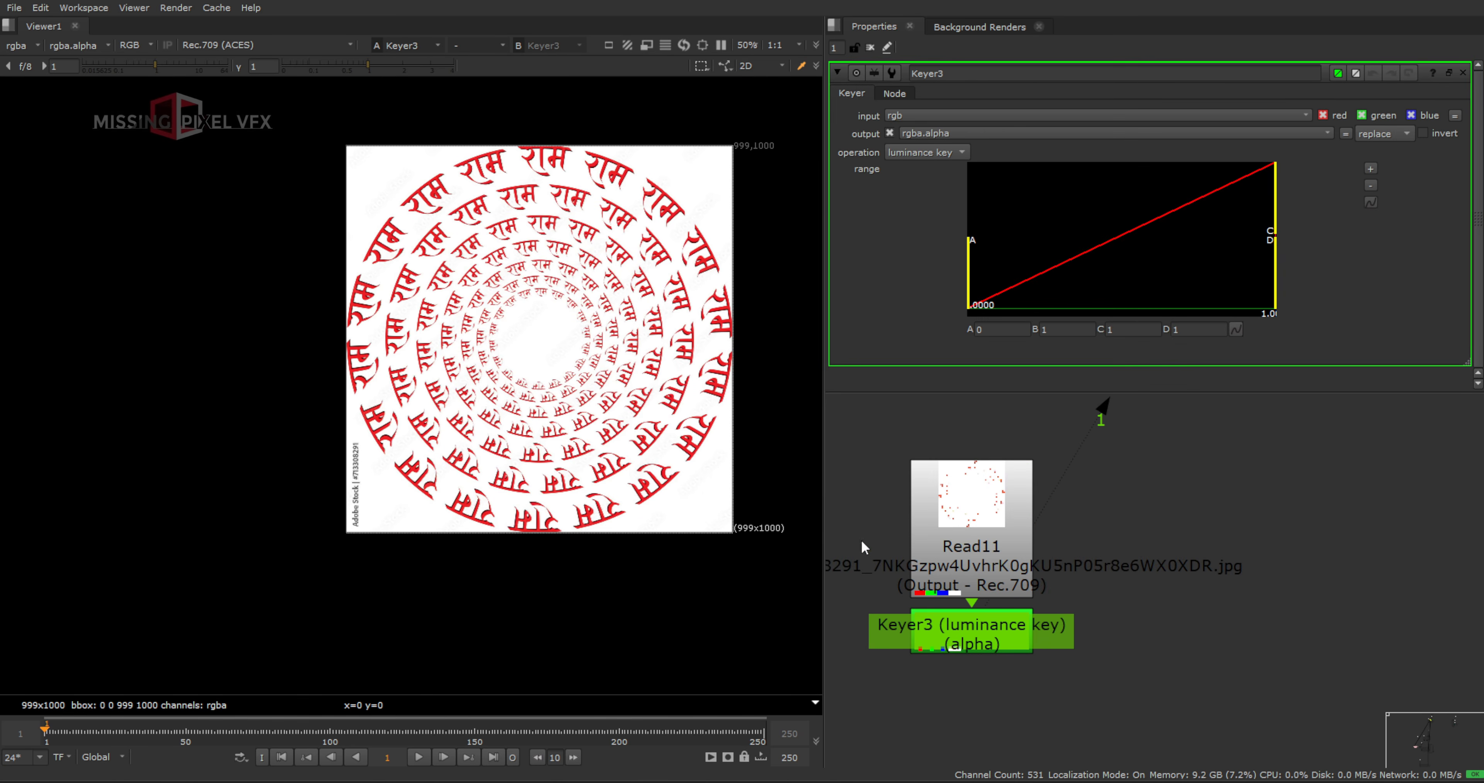
{"action": "key", "text": "a"}
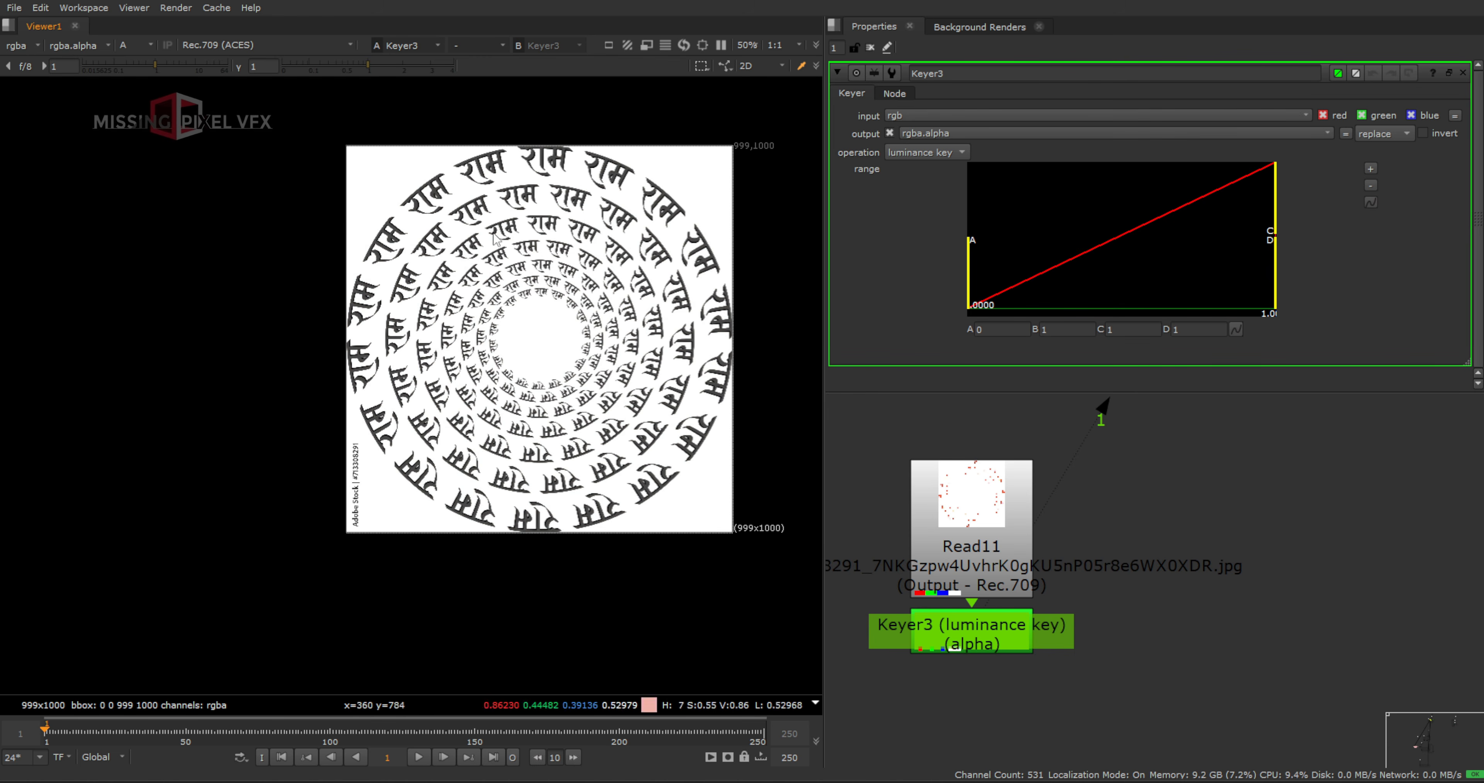
{"action": "left_click", "coordinate": [1422, 134]}
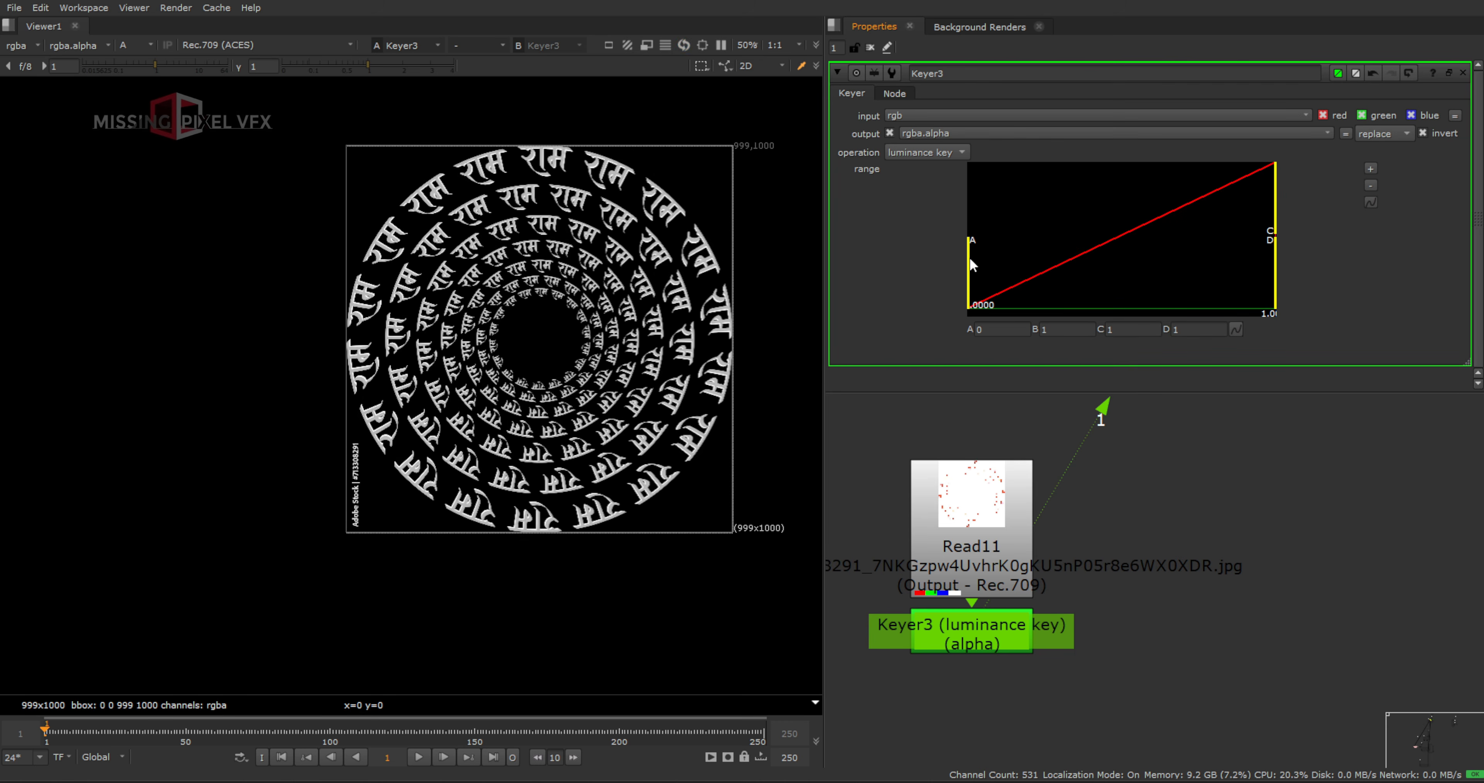
{"action": "left_click_drag", "start_coordinate": [971, 262], "coordinate": [1155, 265]}
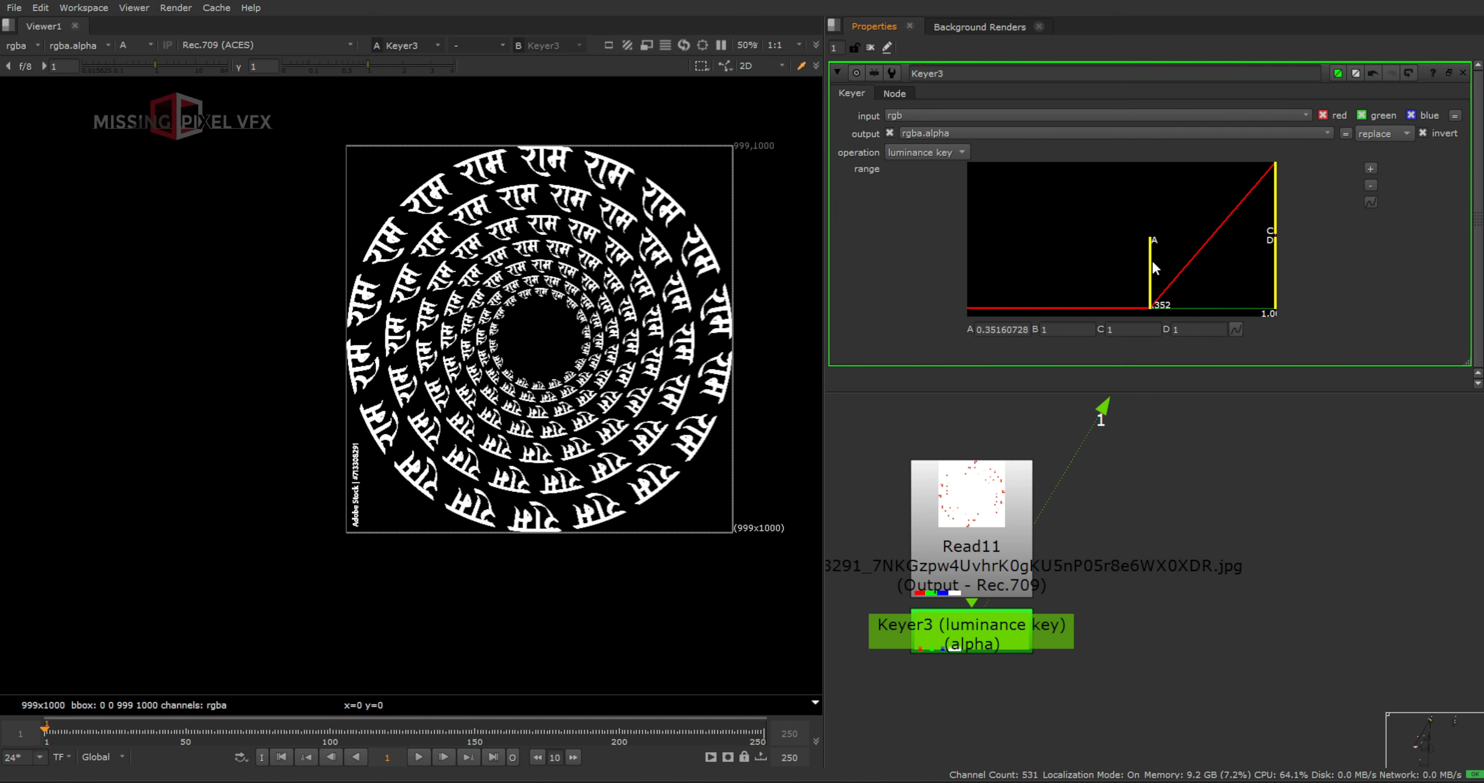
Add a Roto node and draw a closed Bezier around the Adobe Stock watermark at the mandala image's lower-left edge
{"action": "left_click", "coordinate": [1180, 654]}
{"action": "key", "text": "o"}
{"action": "scroll", "coordinate": [461, 270], "scroll_direction": "up", "scroll_amount": 4}
{"action": "left_click", "coordinate": [450, 269]}
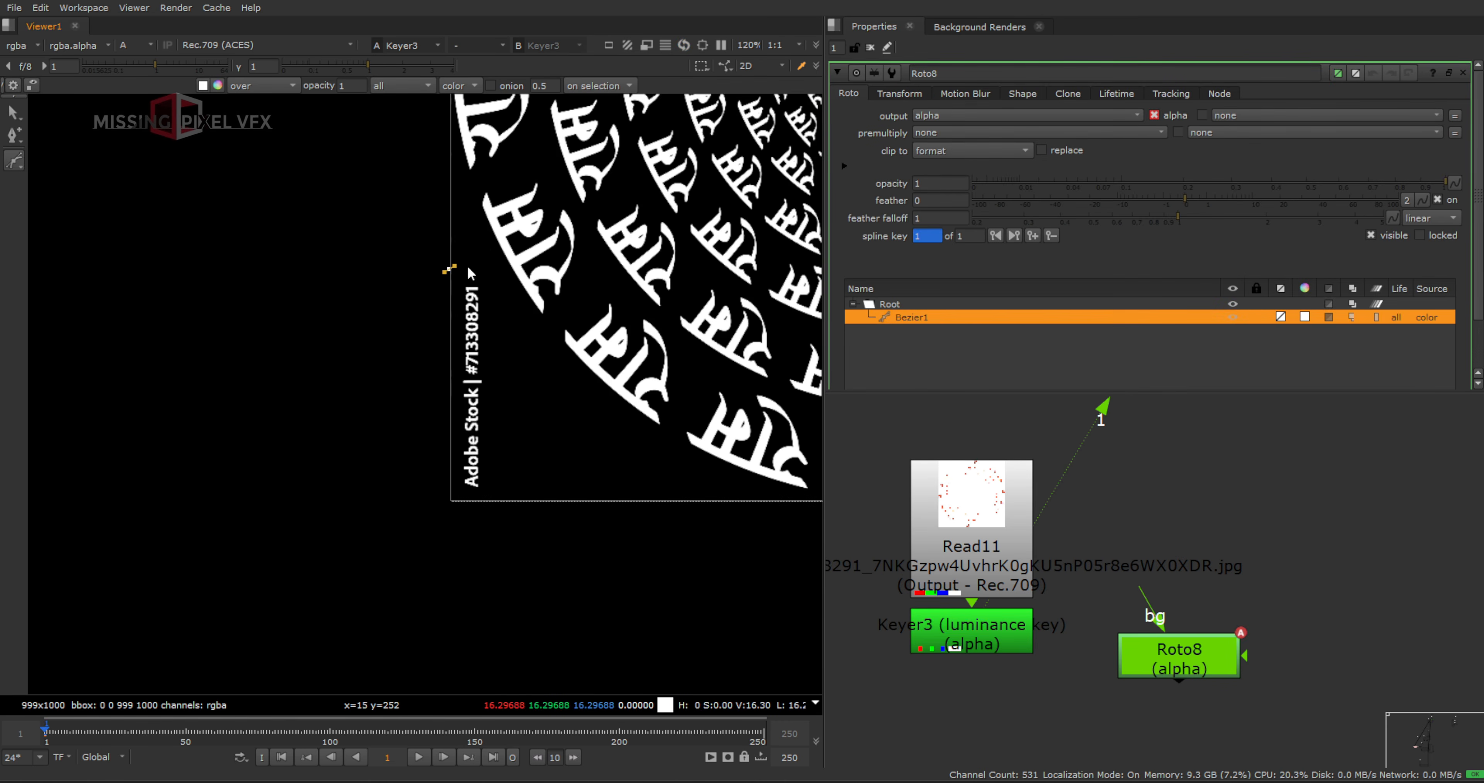
{"action": "left_click_drag", "start_coordinate": [527, 475], "coordinate": [494, 529]}
{"action": "left_click_drag", "start_coordinate": [441, 548], "coordinate": [395, 453]}
{"action": "left_click_drag", "start_coordinate": [385, 363], "coordinate": [400, 308]}
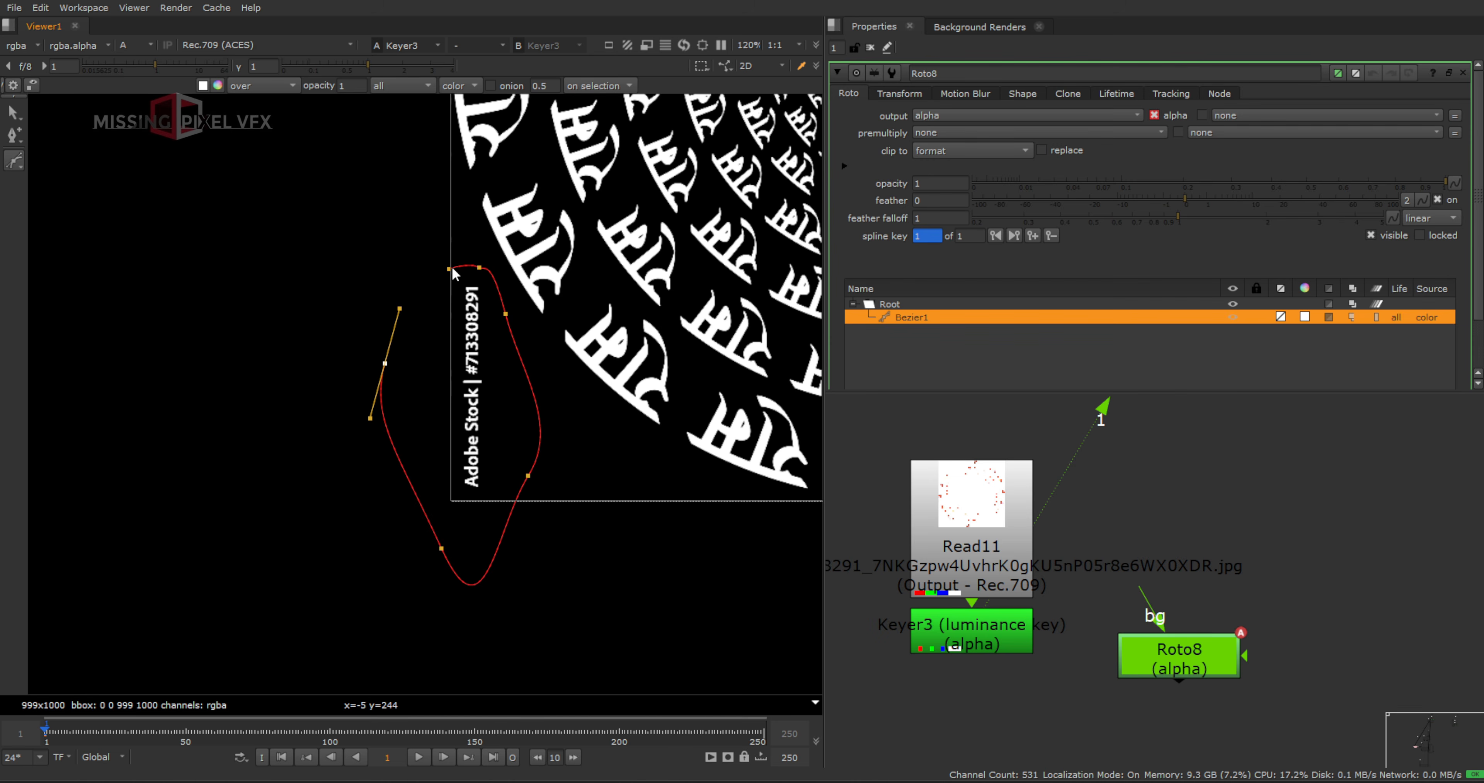
{"action": "left_click", "coordinate": [450, 268]}
Stencil the watermark Roto out of the mandala's Keyer with a Merge, using the Roto as A, and view the result
{"action": "middle_click_drag", "start_coordinate": [1154, 656], "coordinate": [1238, 577]}
{"action": "left_click_drag", "start_coordinate": [1237, 577], "coordinate": [843, 656]}
{"action": "key", "text": "m"}
{"action": "left_click_drag", "start_coordinate": [1036, 618], "coordinate": [1043, 561]}
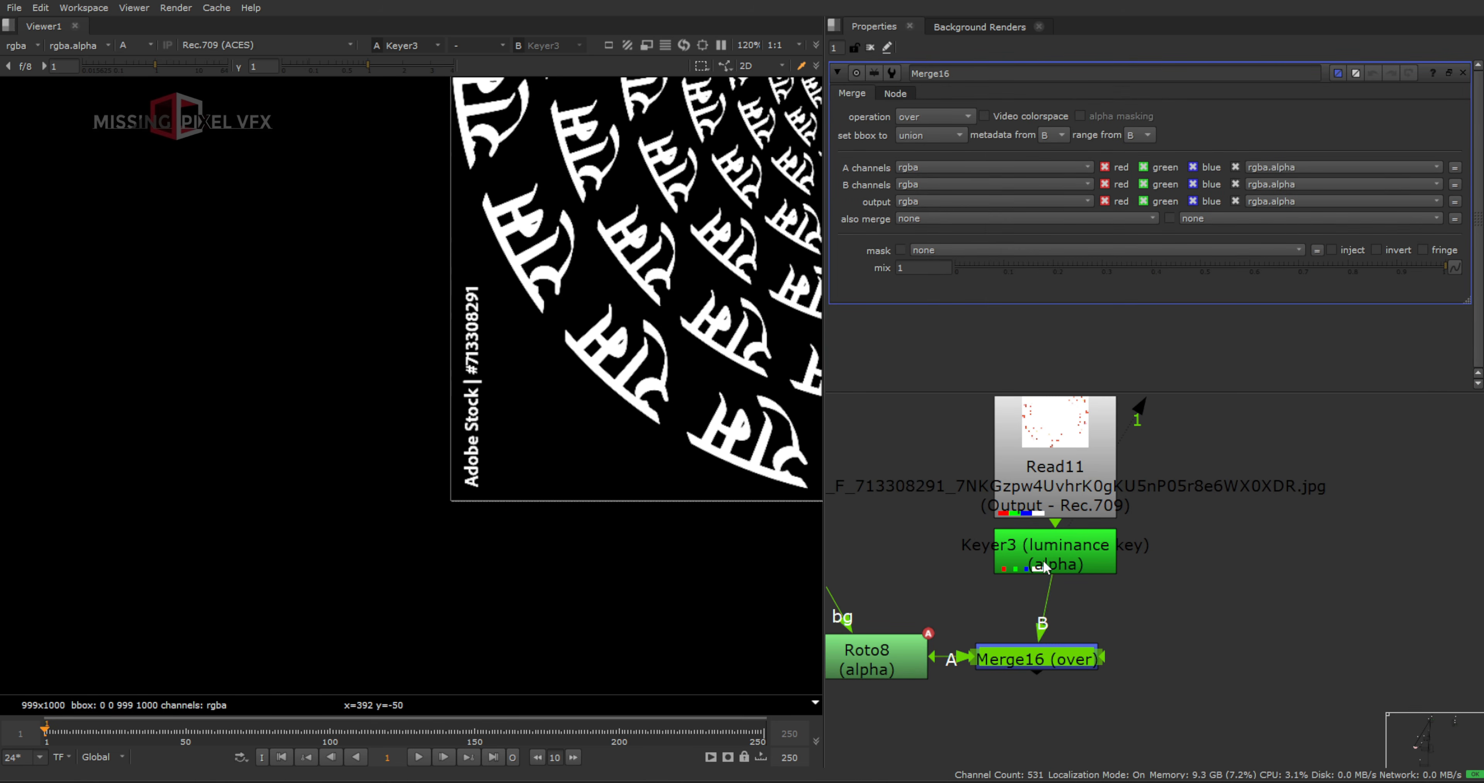
{"action": "left_click", "coordinate": [933, 116]}
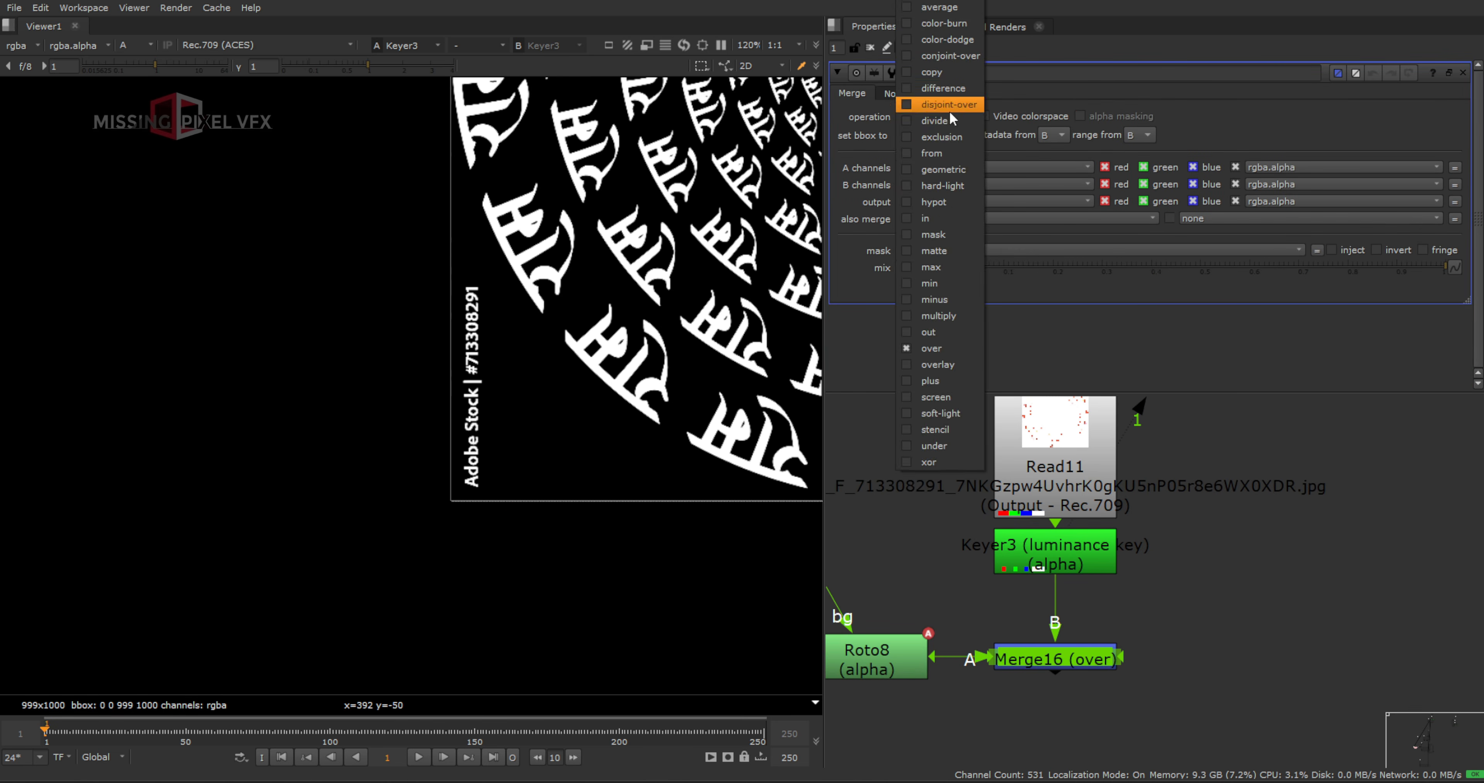
{"action": "left_click", "coordinate": [935, 433]}
{"action": "key", "text": "1"}
{"action": "scroll", "coordinate": [533, 316], "scroll_direction": "down", "scroll_amount": 9}
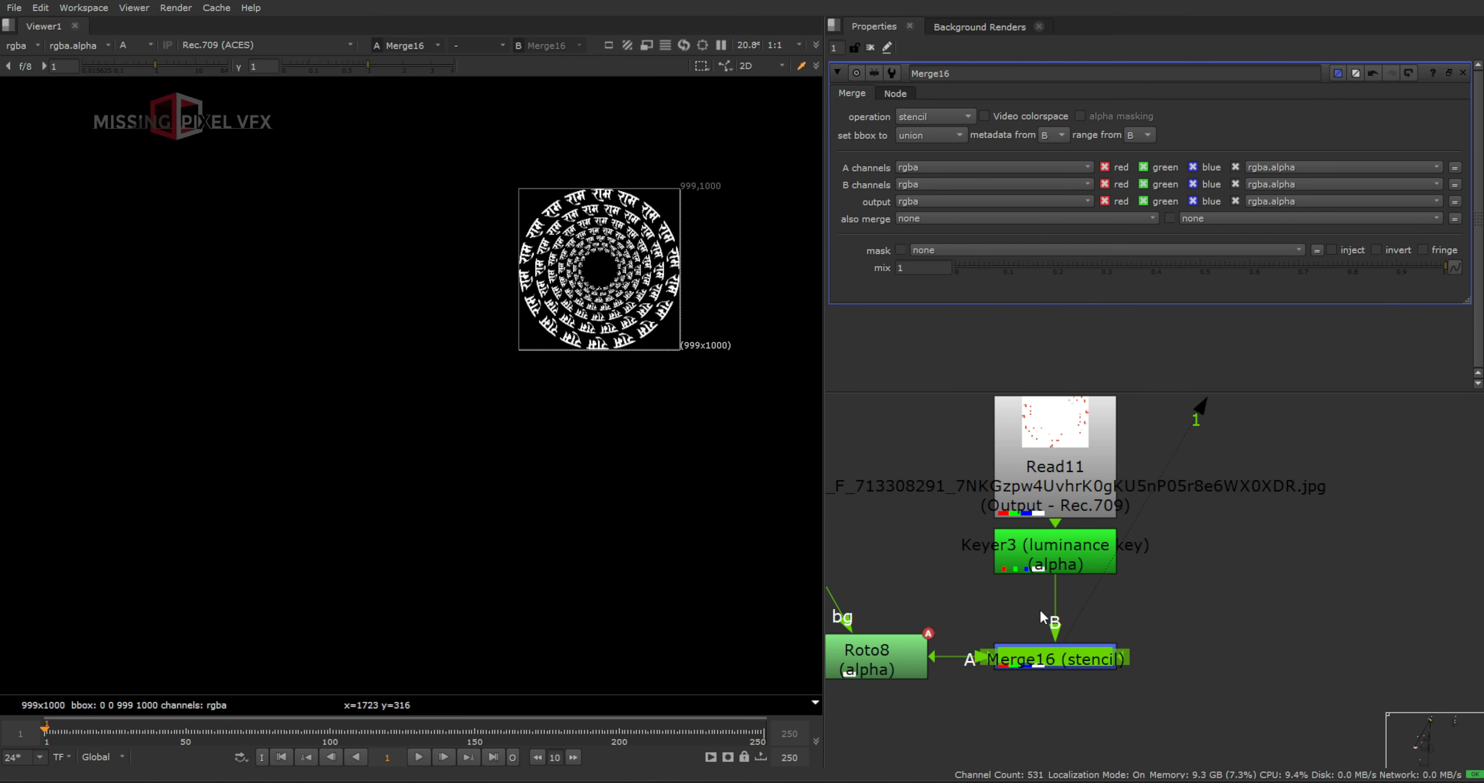
Reformat the stencilled mandala to the root format with height resizing and black outside, and add a Transform below the Reformat
{"action": "middle_click_drag", "start_coordinate": [1043, 618], "coordinate": [986, 576]}
{"action": "key", "text": "Tab"}
{"action": "type", "text": "ref"}
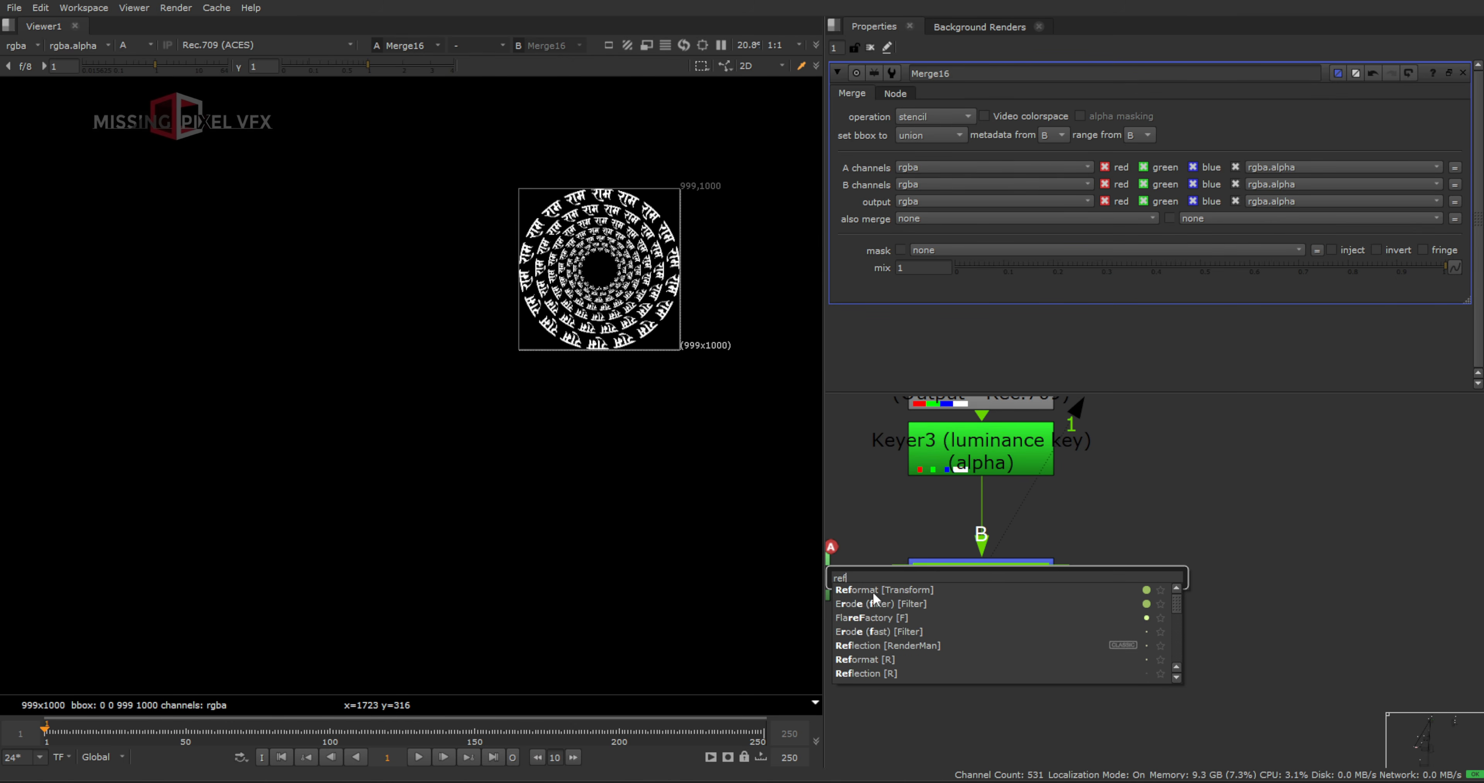
{"action": "left_click", "coordinate": [873, 590]}
{"action": "left_click", "coordinate": [928, 171]}
{"action": "left_click", "coordinate": [925, 188]}
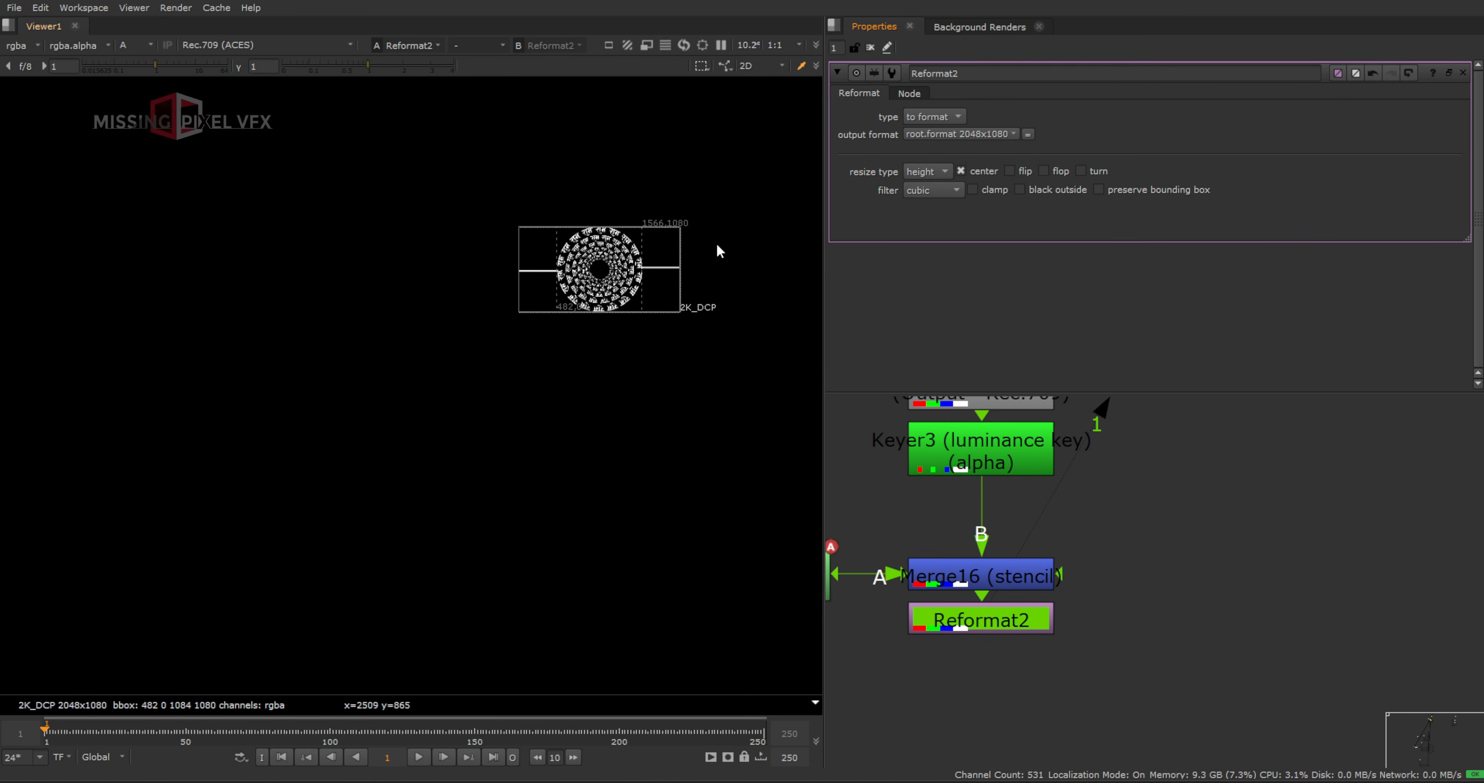
{"action": "scroll", "coordinate": [545, 271], "scroll_direction": "up", "scroll_amount": 5}
{"action": "left_click", "coordinate": [1028, 191]}
{"action": "middle_click_drag", "start_coordinate": [701, 269], "coordinate": [535, 282]}
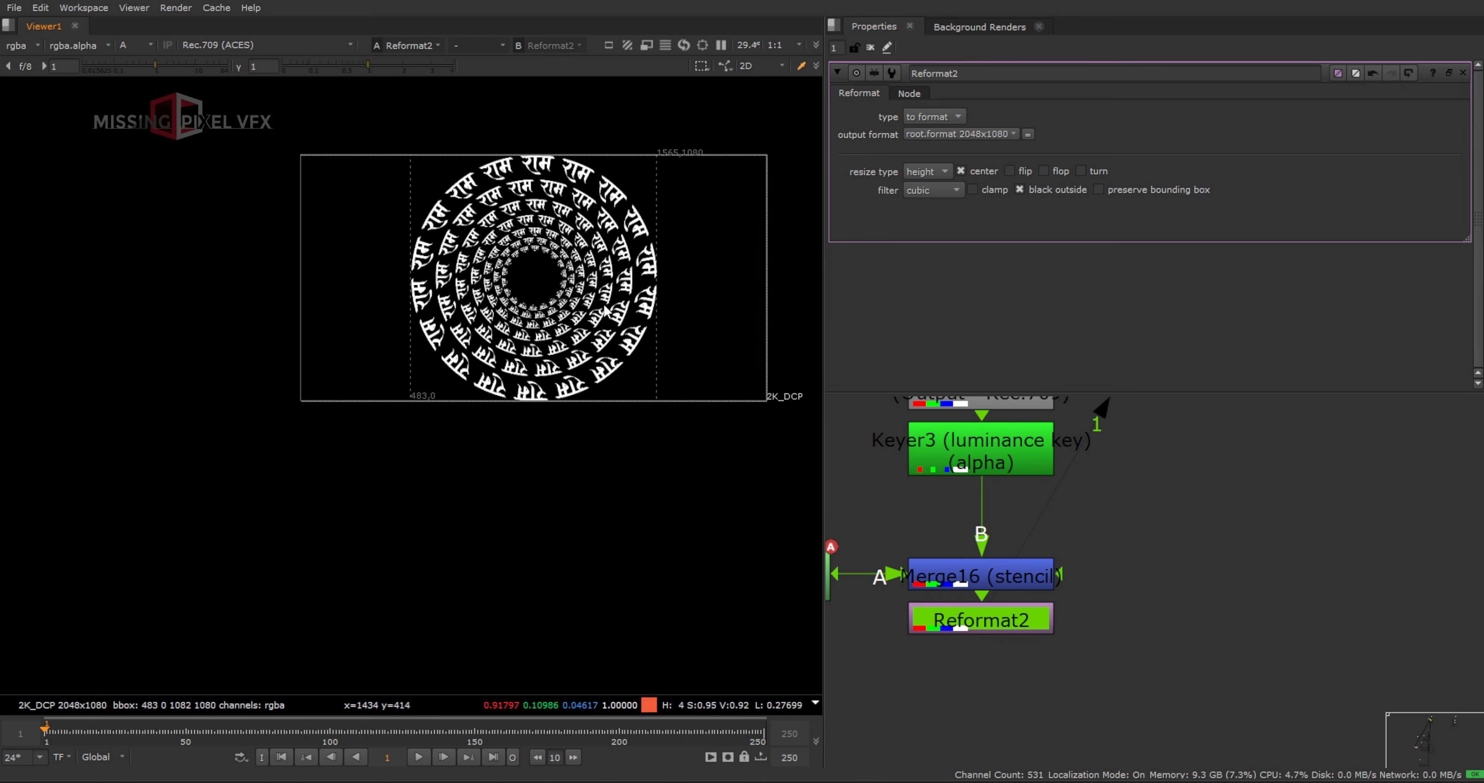
{"action": "left_click", "coordinate": [869, 46]}
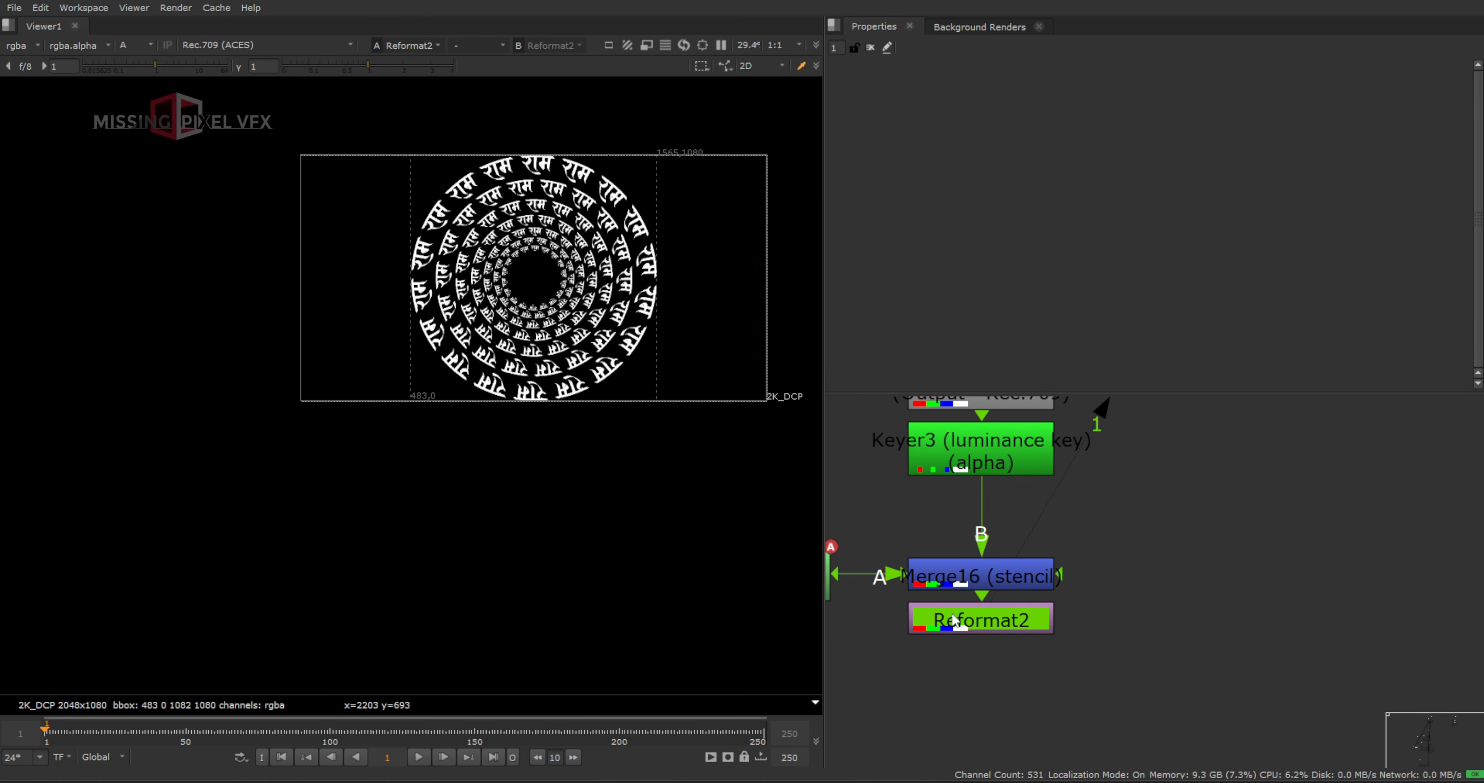
{"action": "key", "text": "t"}
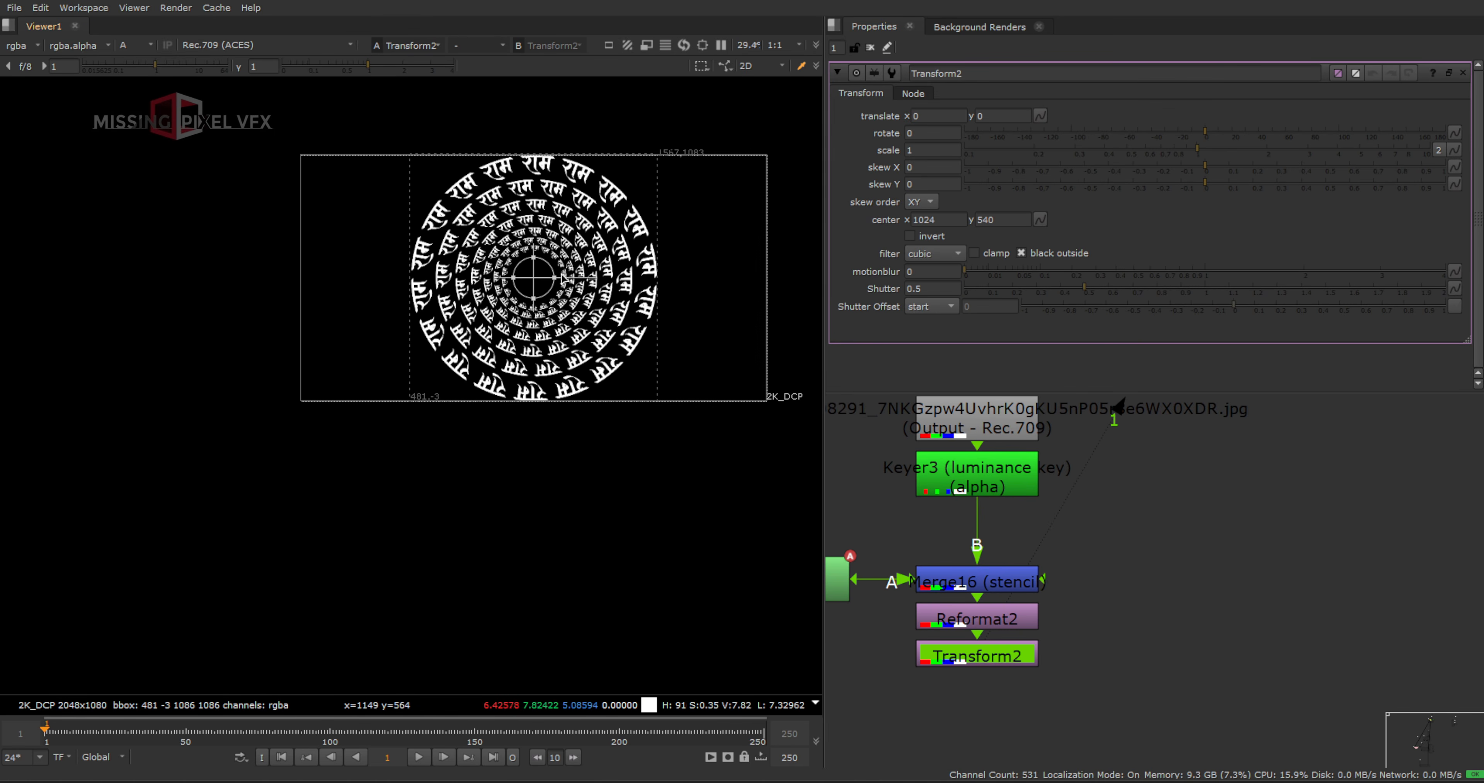
Move the upstream group of nodes higher in the node graph and place the mandala branch beside the freed stretch of main pipe
{"action": "scroll", "coordinate": [951, 576], "scroll_direction": "down", "scroll_amount": 5}
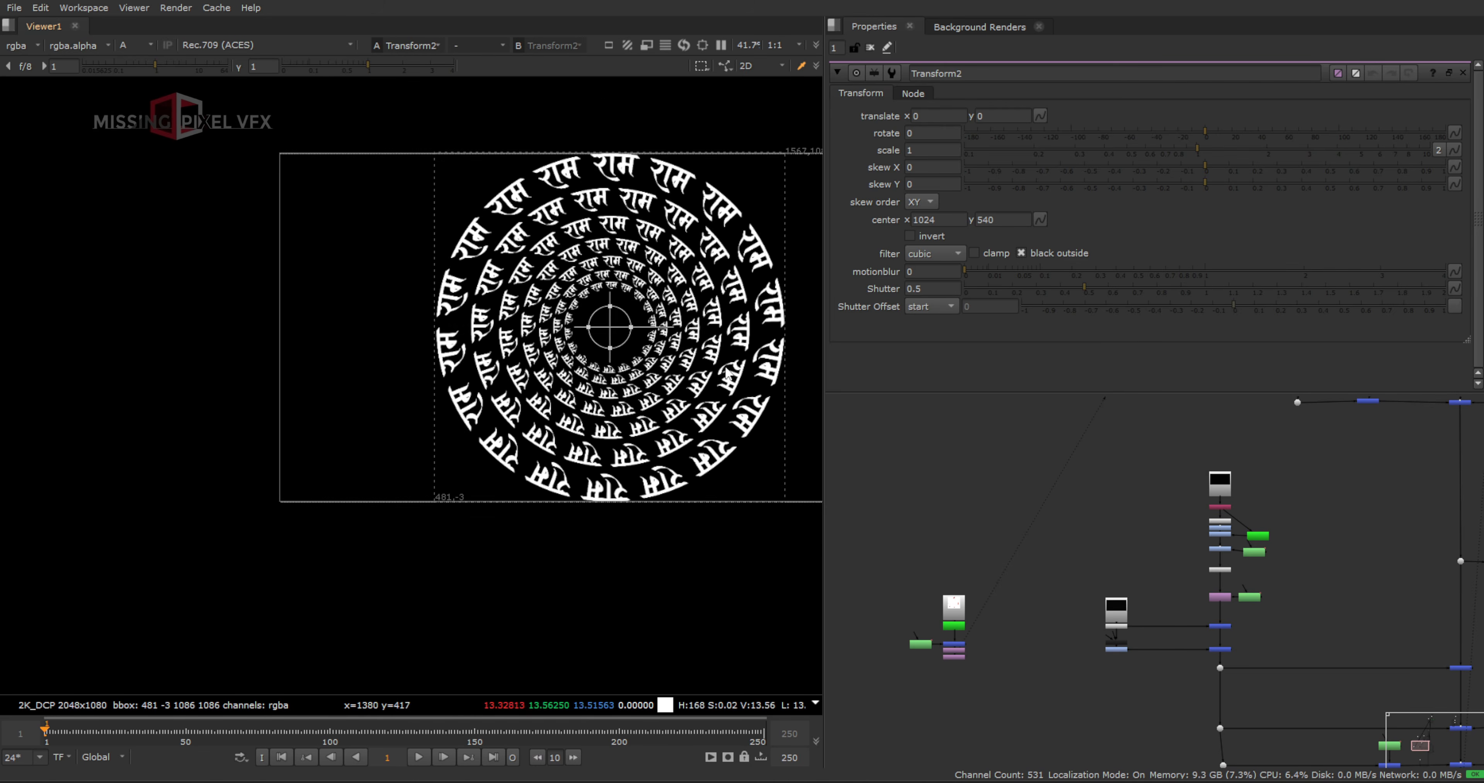
{"action": "middle_click_drag", "start_coordinate": [703, 368], "coordinate": [665, 380]}
{"action": "scroll", "coordinate": [1119, 557], "scroll_direction": "down", "scroll_amount": 3}
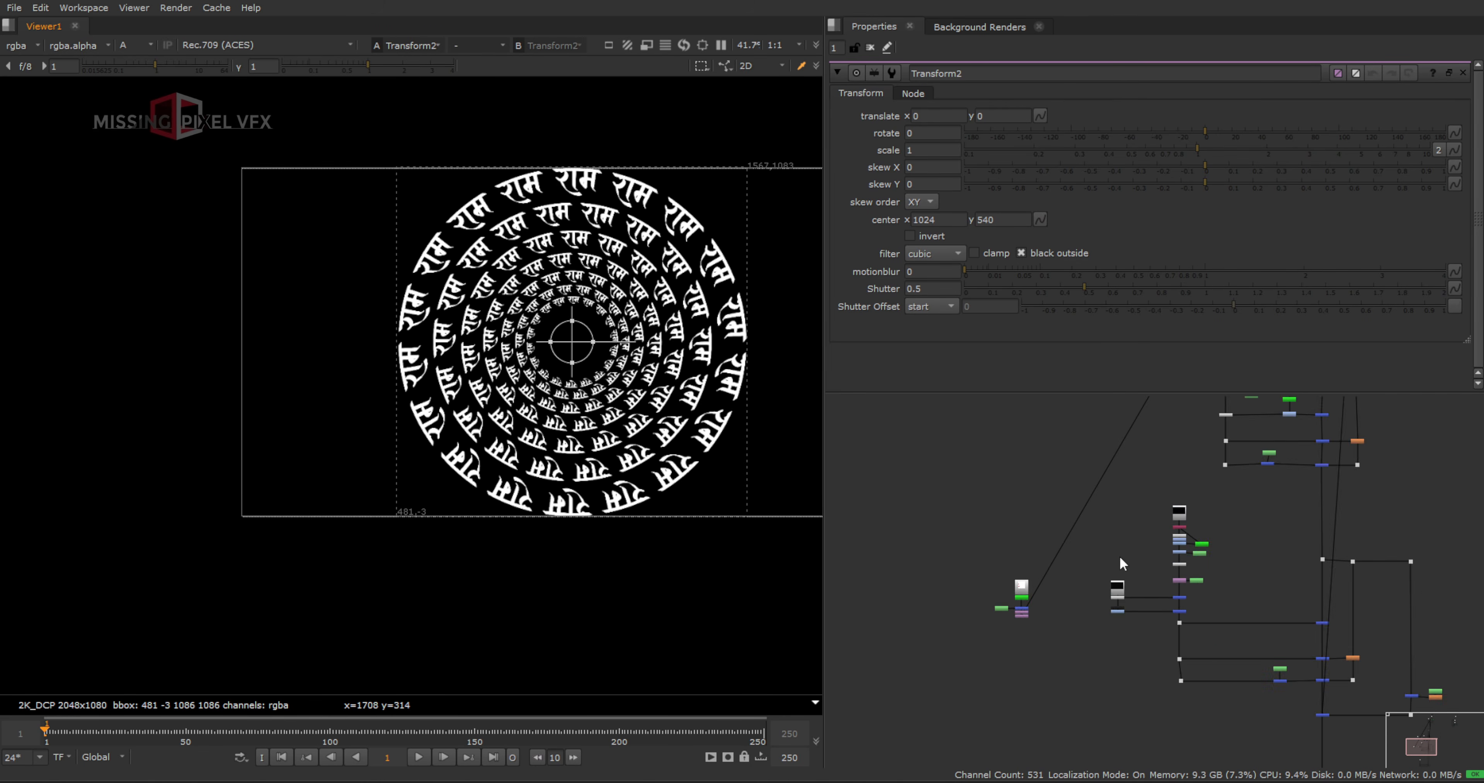
{"action": "scroll", "coordinate": [1120, 557], "scroll_direction": "down", "scroll_amount": 2}
{"action": "middle_click_drag", "start_coordinate": [1227, 513], "coordinate": [1162, 666]}
{"action": "left_click_drag", "start_coordinate": [1314, 662], "coordinate": [979, 399]}
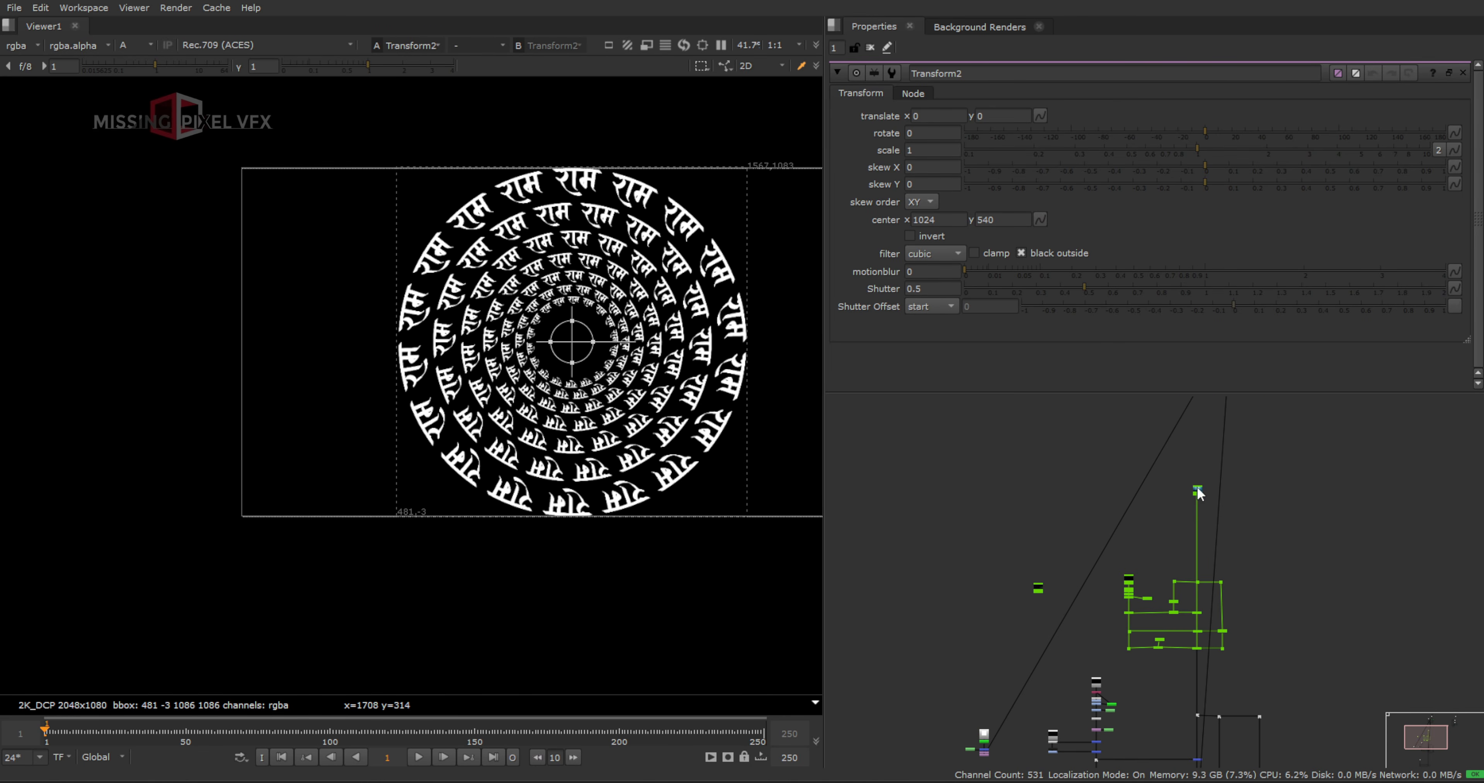
{"action": "left_click_drag", "start_coordinate": [1197, 488], "coordinate": [1197, 405]}
{"action": "middle_click_drag", "start_coordinate": [1146, 557], "coordinate": [1187, 442]}
{"action": "scroll", "coordinate": [1003, 668], "scroll_direction": "up", "scroll_amount": 2}
{"action": "left_click_drag", "start_coordinate": [1054, 670], "coordinate": [1130, 469]}
{"action": "middle_click_drag", "start_coordinate": [1178, 487], "coordinate": [1090, 542]}
{"action": "scroll", "coordinate": [1089, 542], "scroll_direction": "up", "scroll_amount": 3}
Insert an over Merge into the main pipe and connect its A input to the mandala's Transform
{"action": "left_click", "coordinate": [1115, 544]}
{"action": "key", "text": "m"}
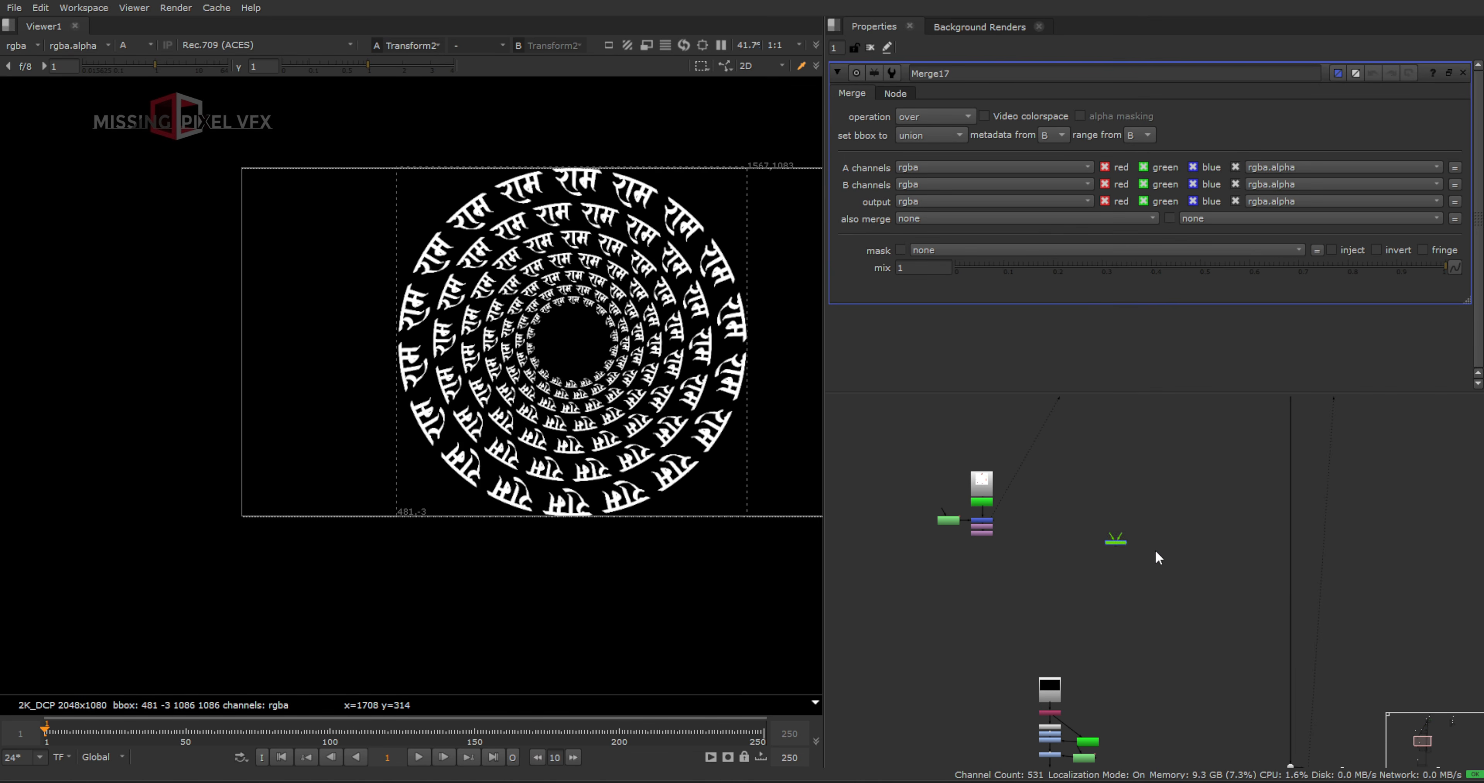
{"action": "left_click_drag", "start_coordinate": [1117, 542], "coordinate": [1294, 578]}
{"action": "left_click_drag", "start_coordinate": [1038, 560], "coordinate": [985, 535]}
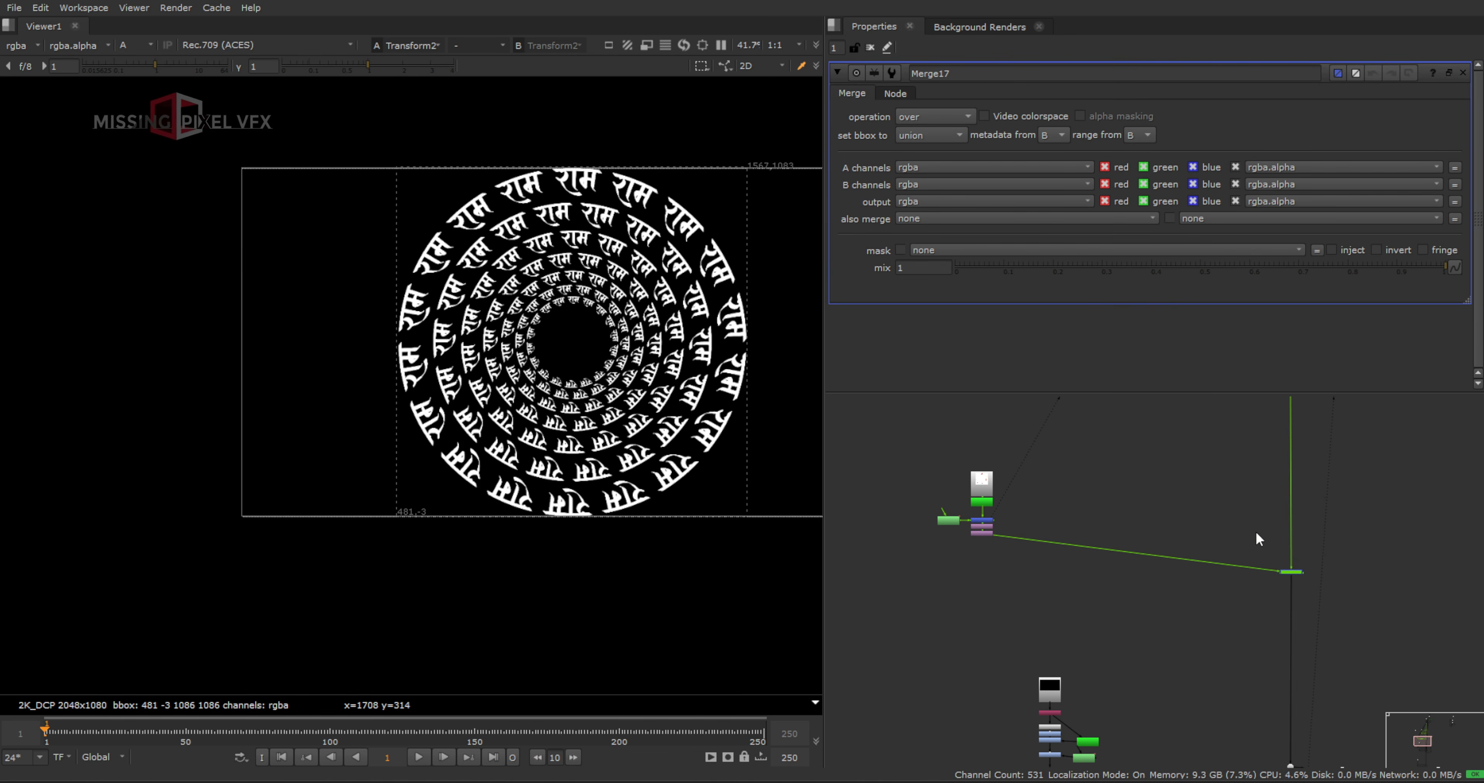
View the mandala Merge over the background, and compare the Transform's alpha with its RGB output
{"action": "key", "text": "1"}
{"action": "left_click_drag", "start_coordinate": [1208, 494], "coordinate": [1377, 623]}
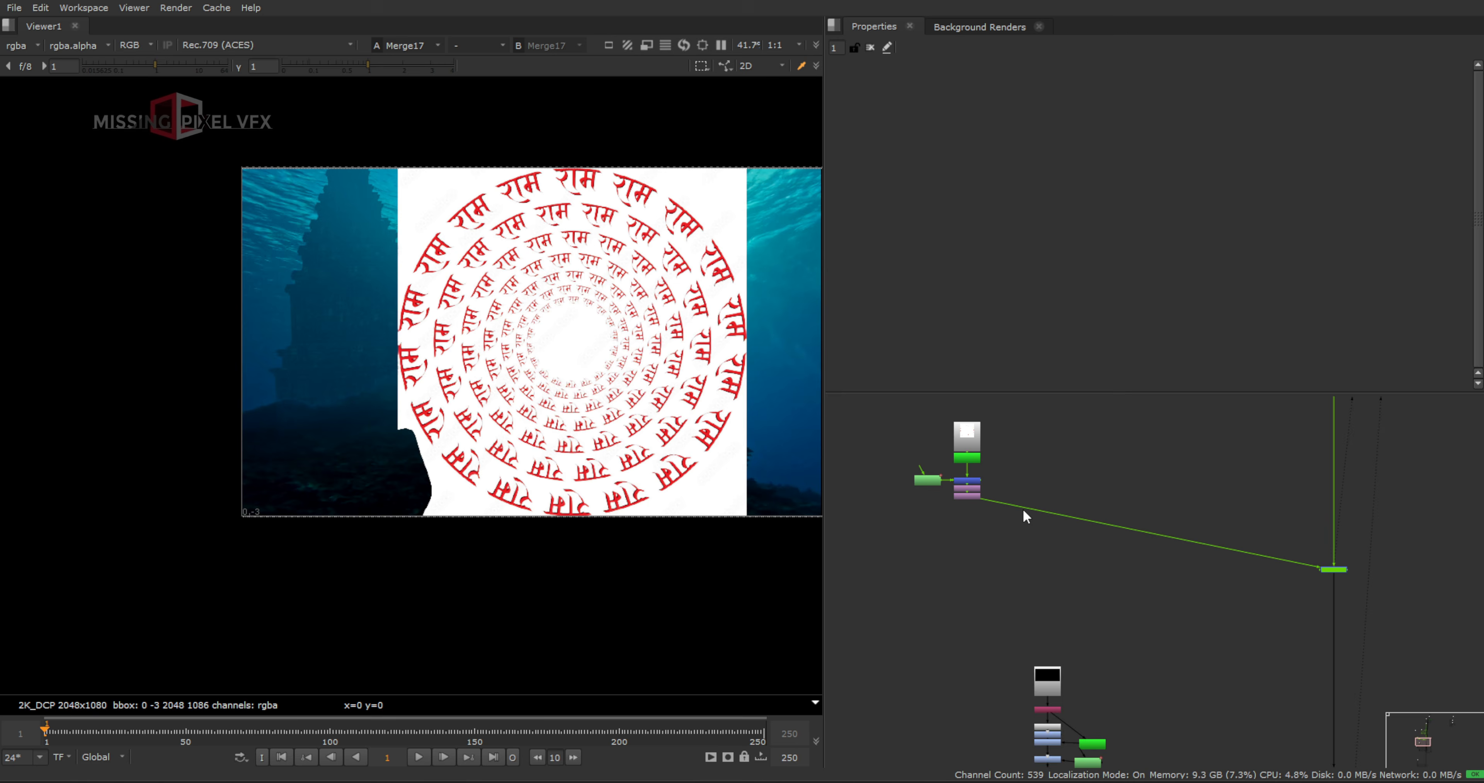
{"action": "scroll", "coordinate": [979, 495], "scroll_direction": "up", "scroll_amount": 3}
{"action": "left_click", "coordinate": [956, 484]}
{"action": "key", "text": "1"}
{"action": "key", "text": "a"}
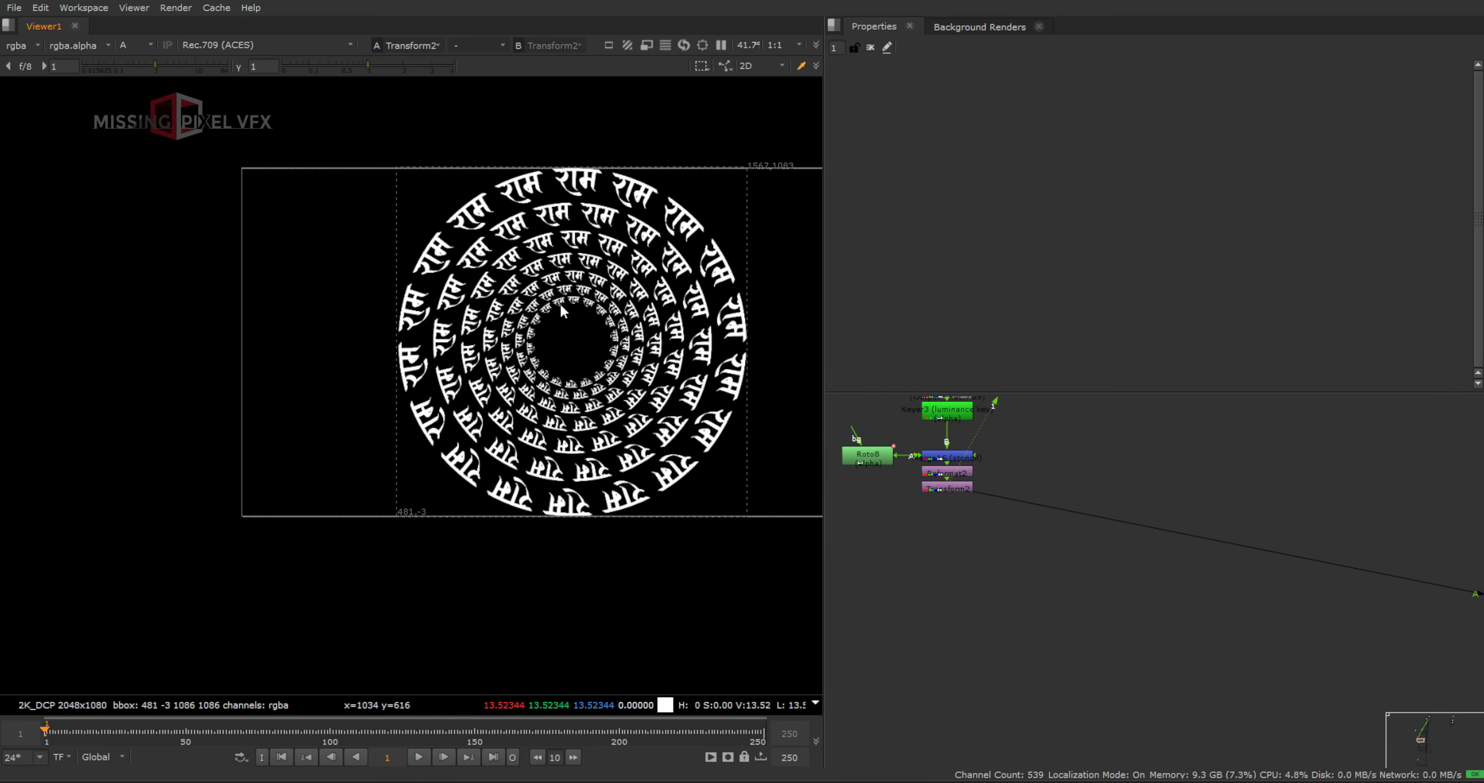
{"action": "key", "text": "a"}
{"action": "scroll", "coordinate": [1030, 532], "scroll_direction": "down", "scroll_amount": 2}
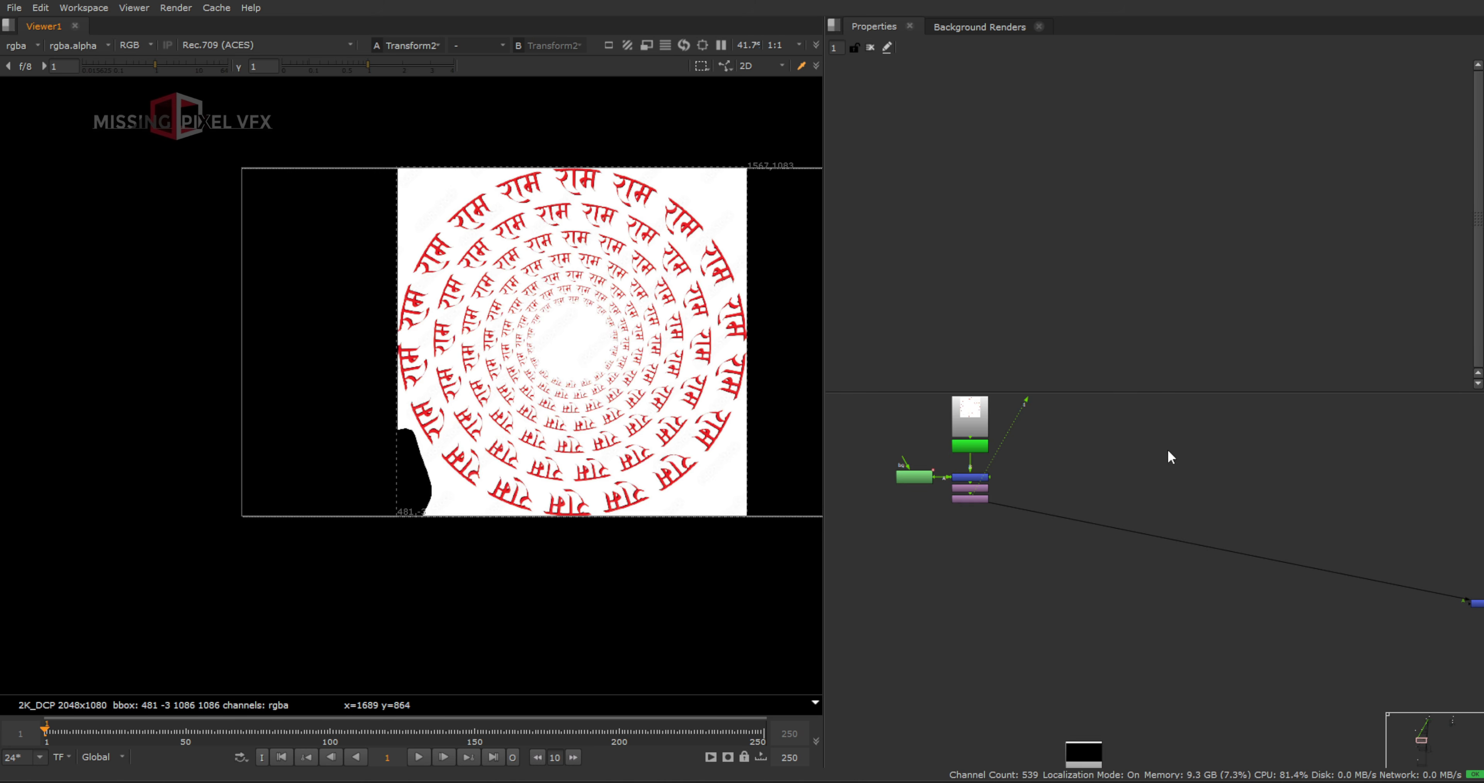
Add a Shuffle below the mandala's Transform that routes alpha into red, green and blue, and view the main-pipe Merge
{"action": "scroll", "coordinate": [1218, 509], "scroll_direction": "down", "scroll_amount": 1}
{"action": "middle_click_drag", "start_coordinate": [1232, 518], "coordinate": [1274, 533]}
{"action": "scroll", "coordinate": [1029, 521], "scroll_direction": "up", "scroll_amount": 3}
{"action": "left_click", "coordinate": [1080, 506]}
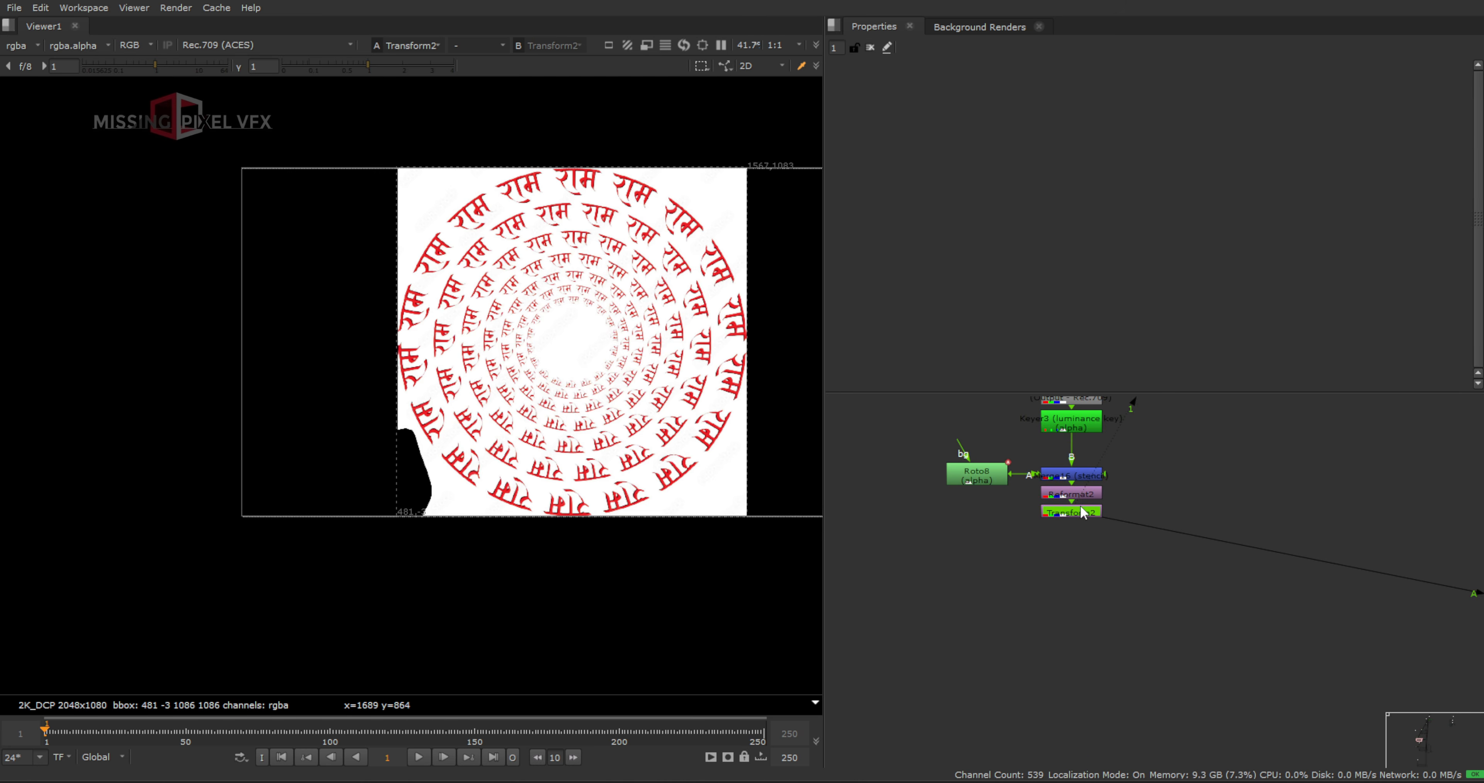
{"action": "key", "text": "h"}
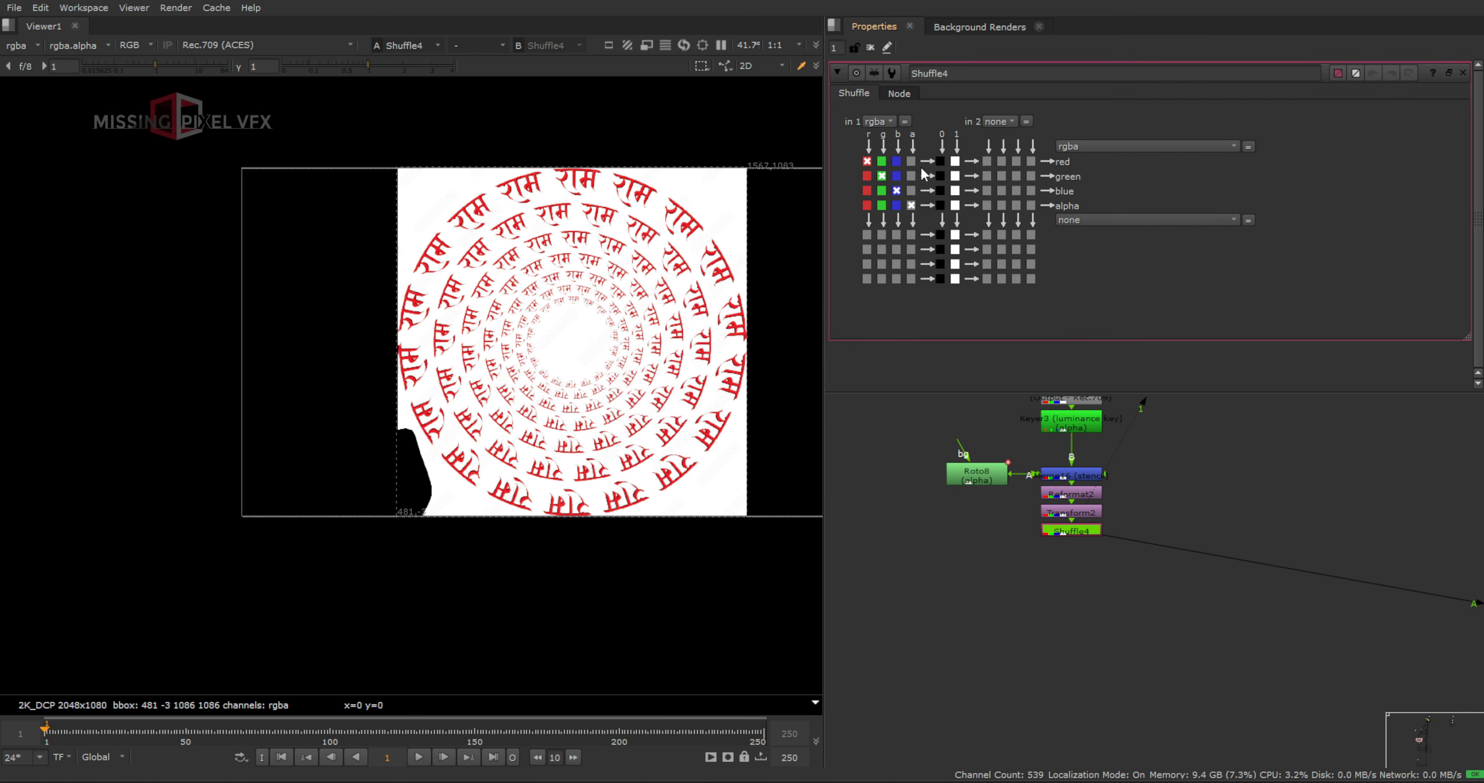
{"action": "left_click", "coordinate": [911, 162]}
{"action": "left_click", "coordinate": [911, 176]}
{"action": "left_click", "coordinate": [910, 191]}
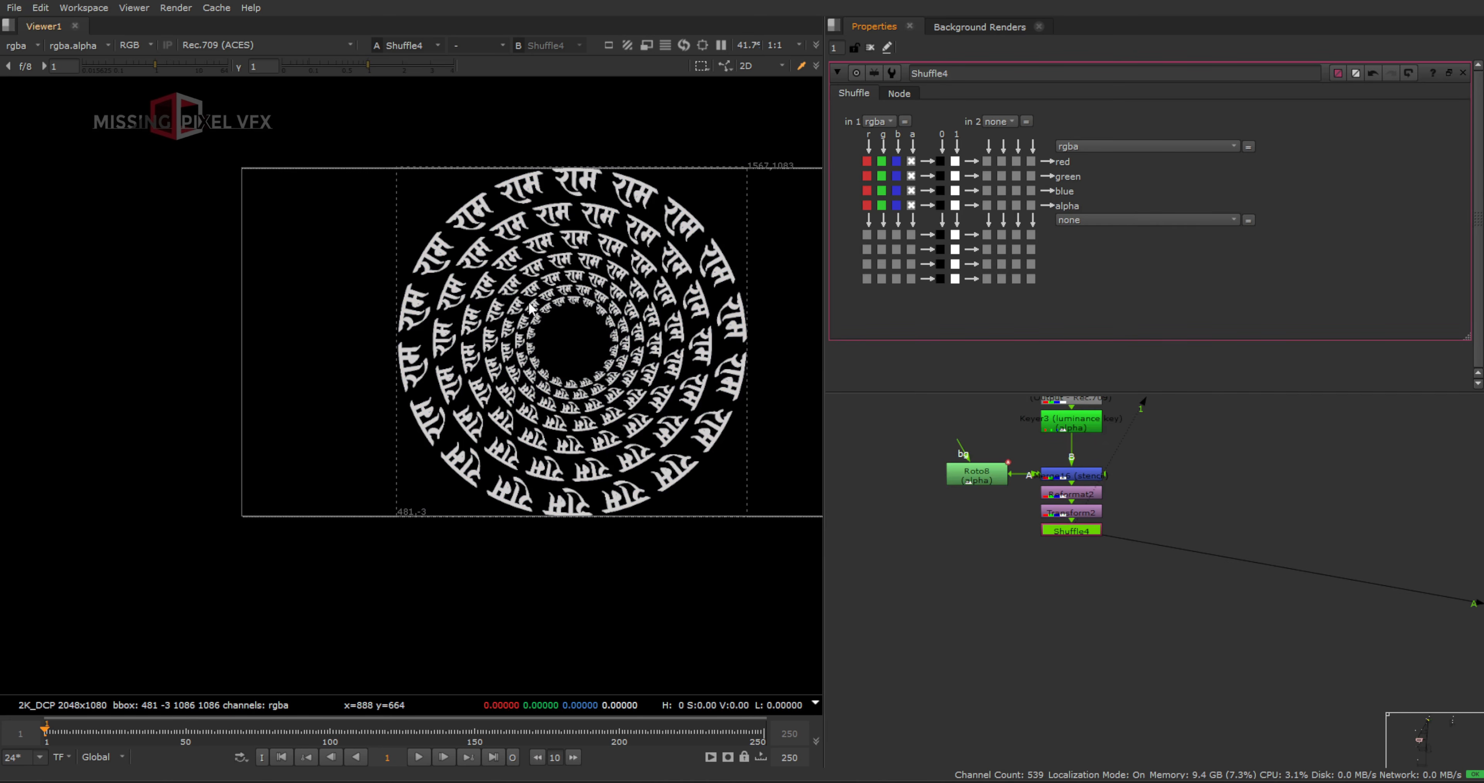
{"action": "scroll", "coordinate": [1206, 558], "scroll_direction": "down", "scroll_amount": 4}
{"action": "middle_click_drag", "start_coordinate": [1247, 572], "coordinate": [954, 536]}
{"action": "left_click_drag", "start_coordinate": [1122, 487], "coordinate": [1260, 606]}
{"action": "key", "text": "1"}
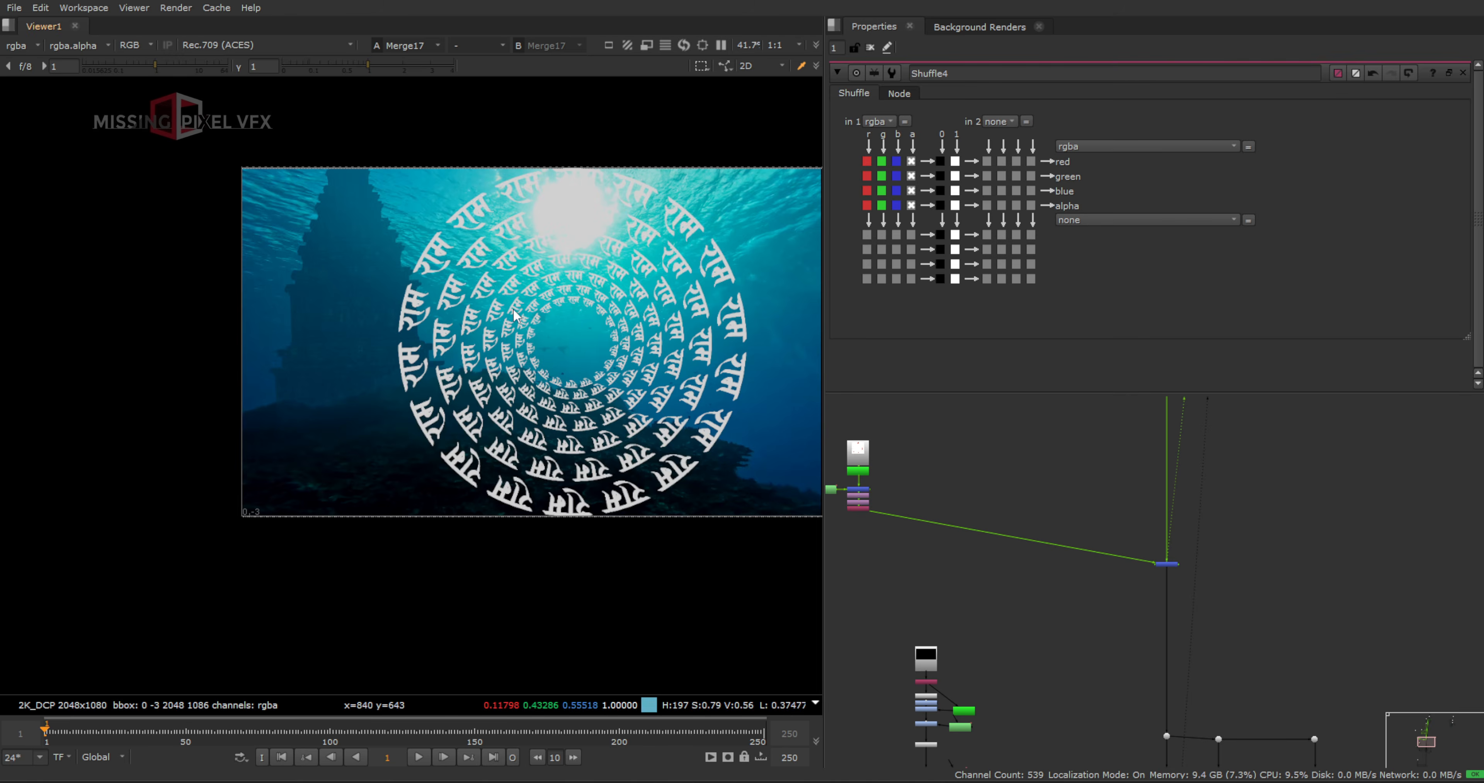
Create a Constant beside the mandala branch with an orange colour of red 1, green 0.445 and blue 0.122
{"action": "middle_click_drag", "start_coordinate": [846, 501], "coordinate": [1008, 486]}
{"action": "scroll", "coordinate": [1008, 485], "scroll_direction": "up", "scroll_amount": 4}
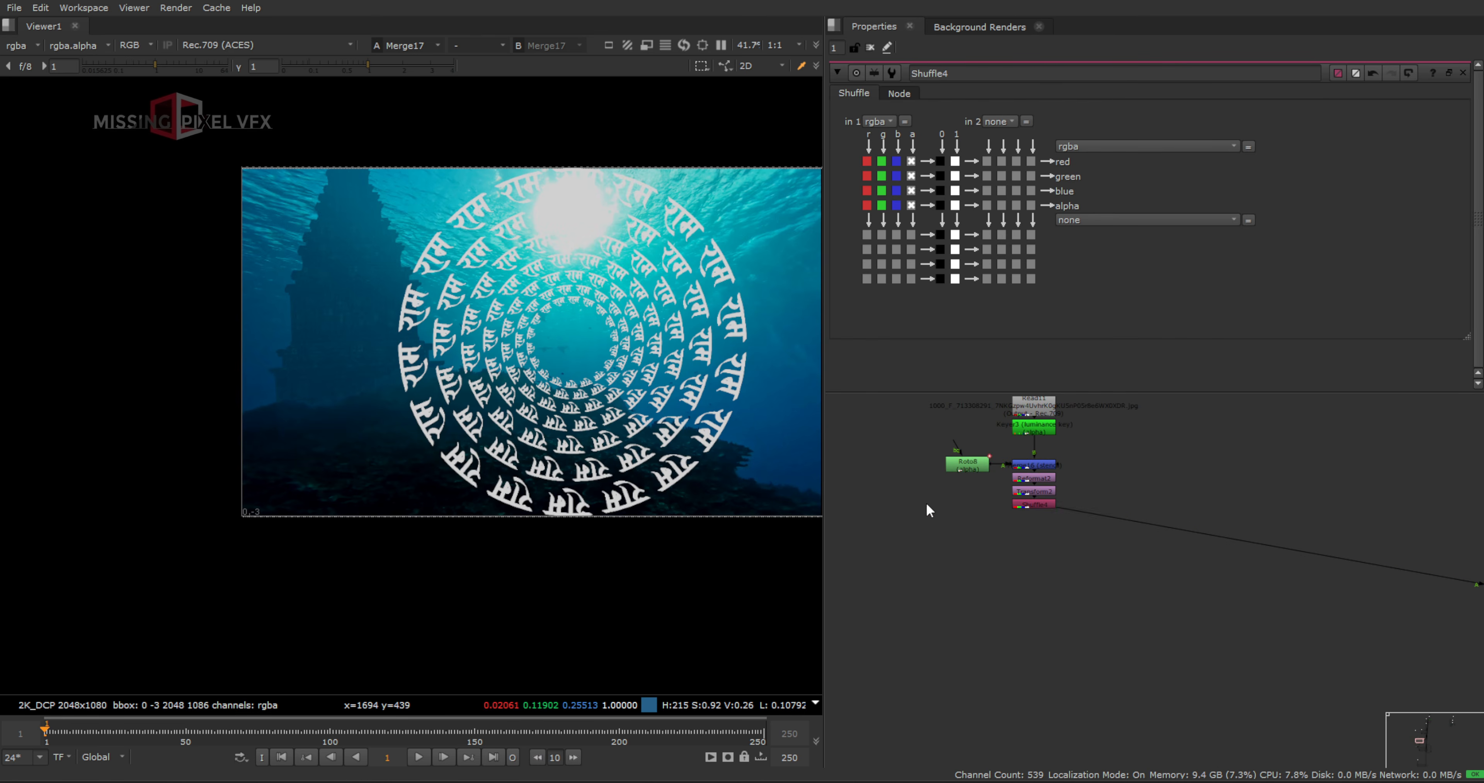
{"action": "key", "text": "Tab"}
{"action": "type", "text": "c"}
{"action": "left_click", "coordinate": [855, 534]}
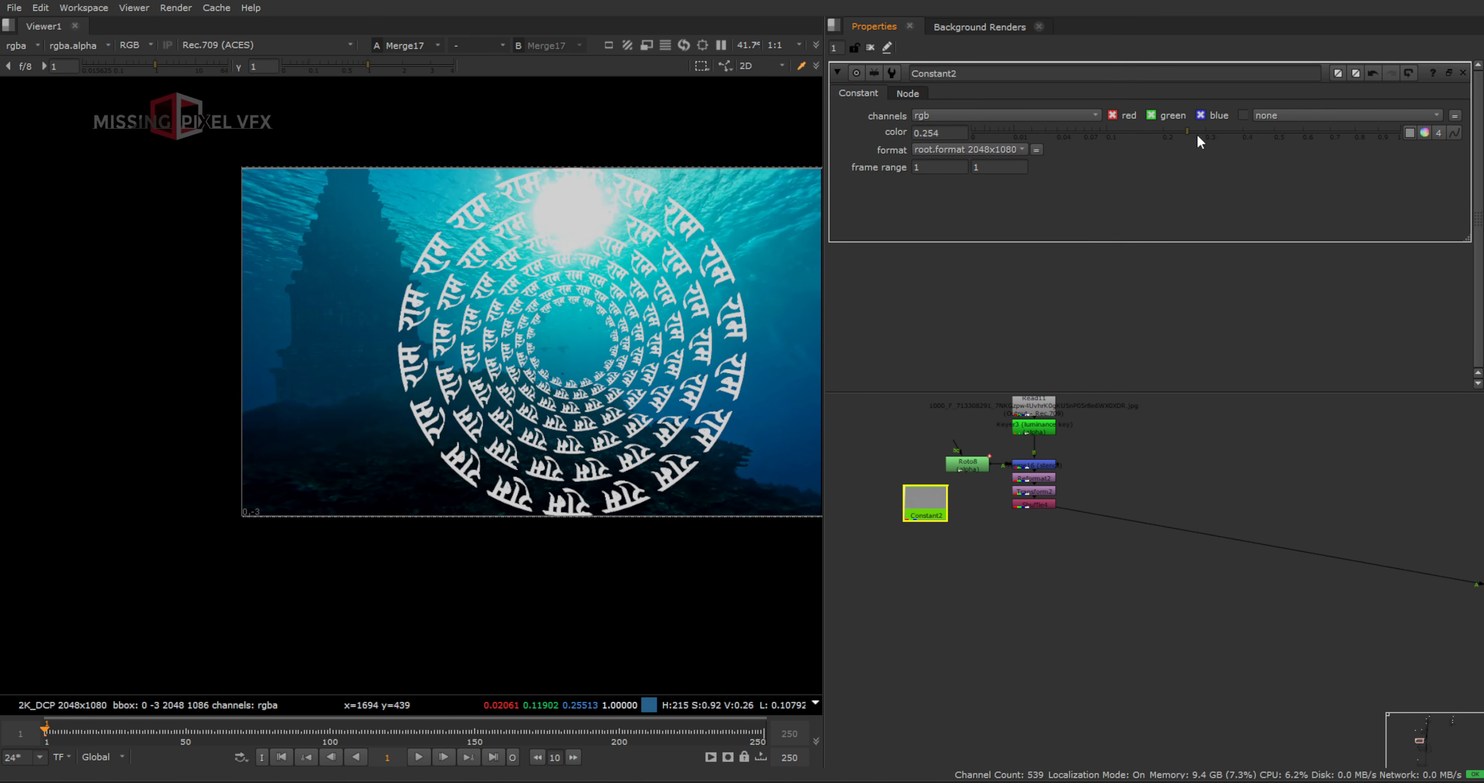
{"action": "left_click", "coordinate": [1424, 133]}
{"action": "left_click_drag", "start_coordinate": [1255, 149], "coordinate": [1316, 168]}
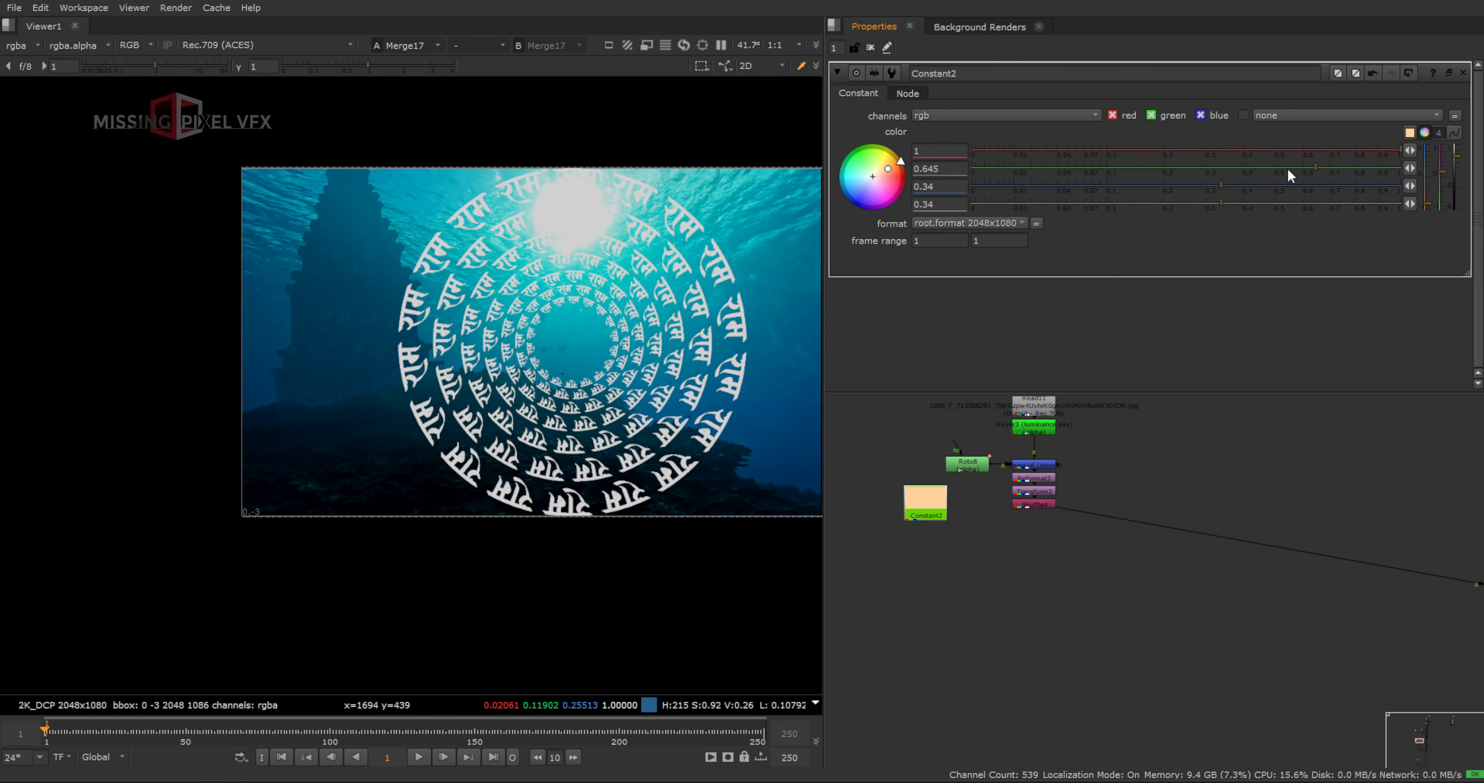
{"action": "left_click_drag", "start_coordinate": [1218, 184], "coordinate": [1122, 184]}
{"action": "left_click_drag", "start_coordinate": [1307, 168], "coordinate": [1257, 168]}
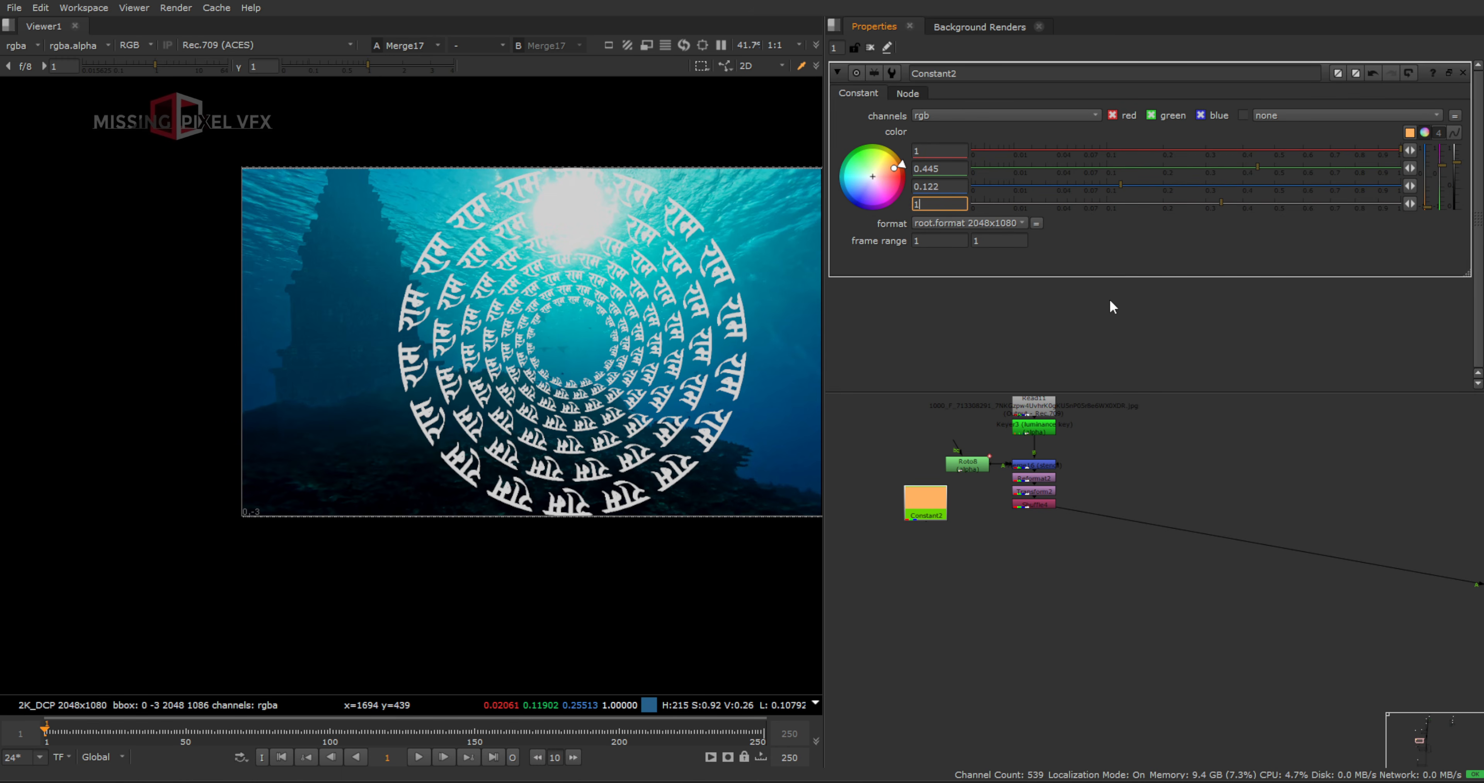
{"action": "left_click", "coordinate": [961, 117]}
{"action": "left_click", "coordinate": [952, 148]}
Mask the orange Constant, given an alpha of 1, with the mandala through a Merge set to mask, and view the result
{"action": "left_click_drag", "start_coordinate": [922, 507], "coordinate": [1034, 556]}
{"action": "key", "text": "m"}
{"action": "left_click", "coordinate": [933, 116]}
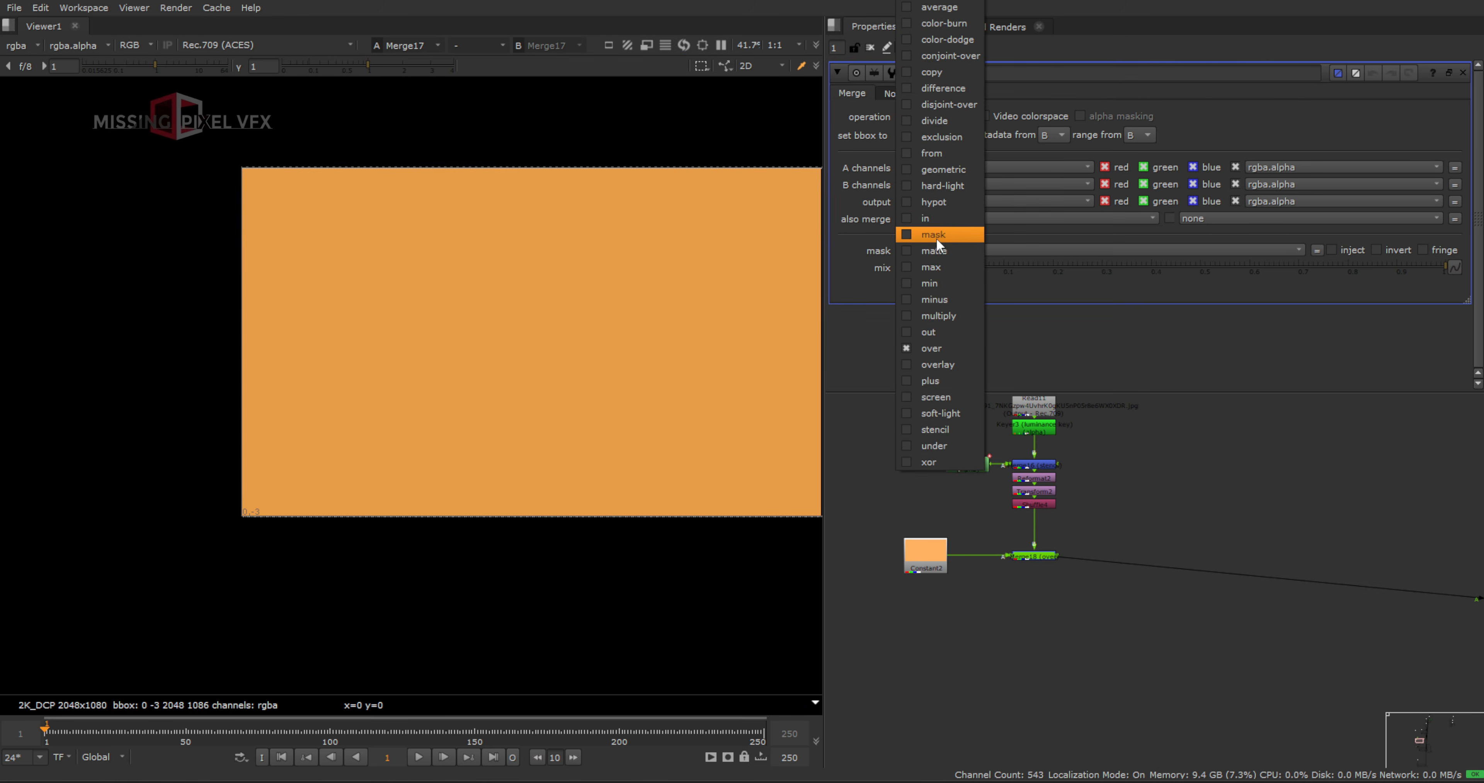
{"action": "left_click", "coordinate": [937, 237]}
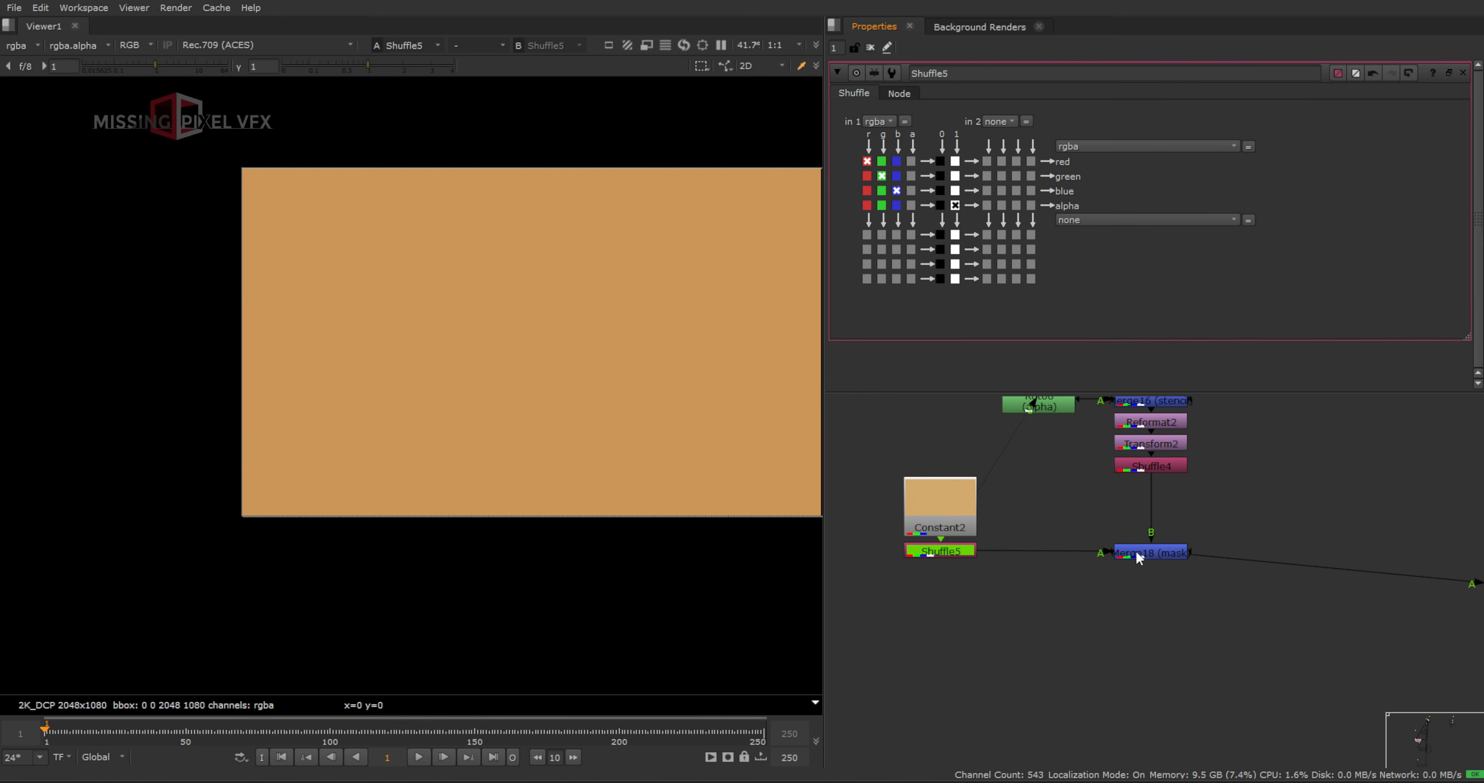
{"action": "left_click", "coordinate": [1149, 556]}
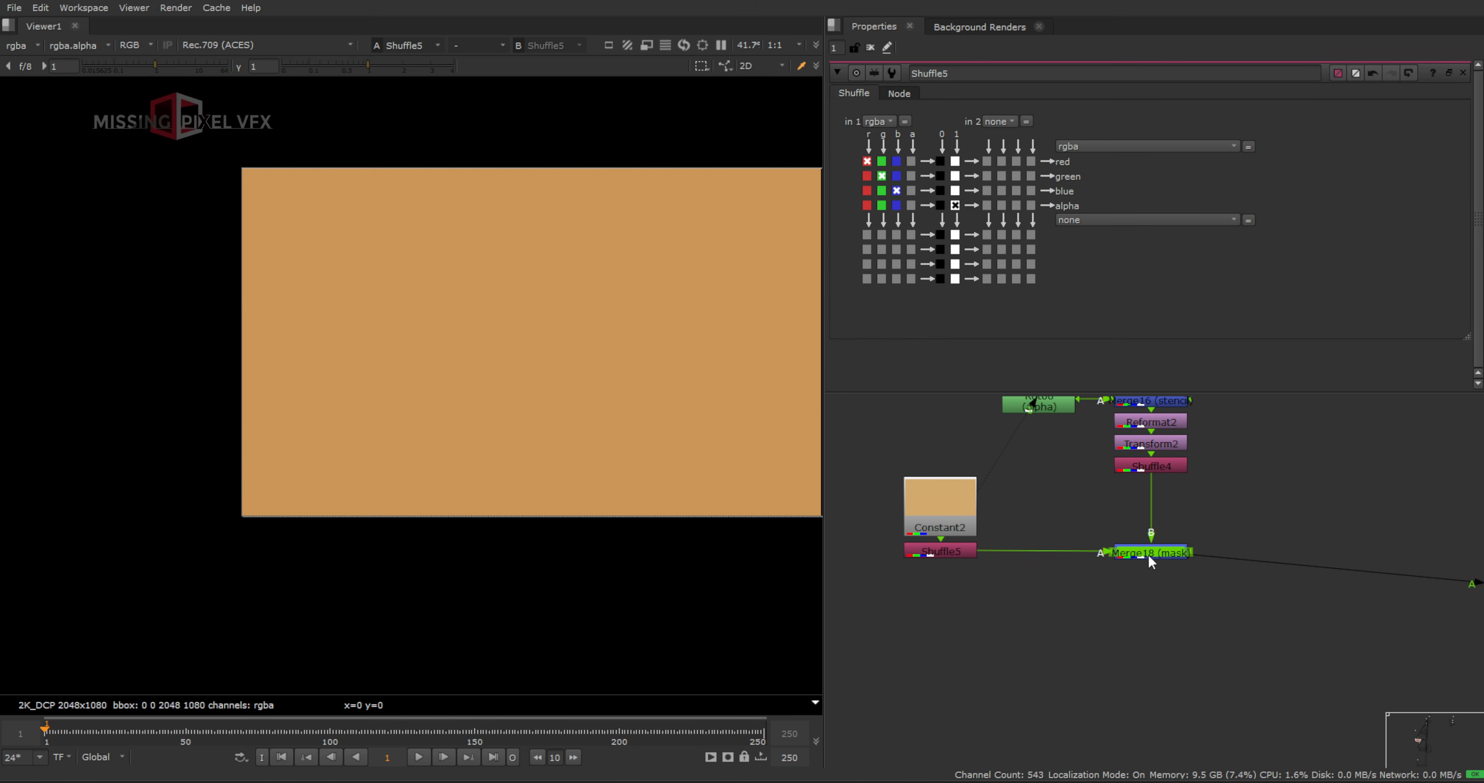
{"action": "key", "text": "1"}
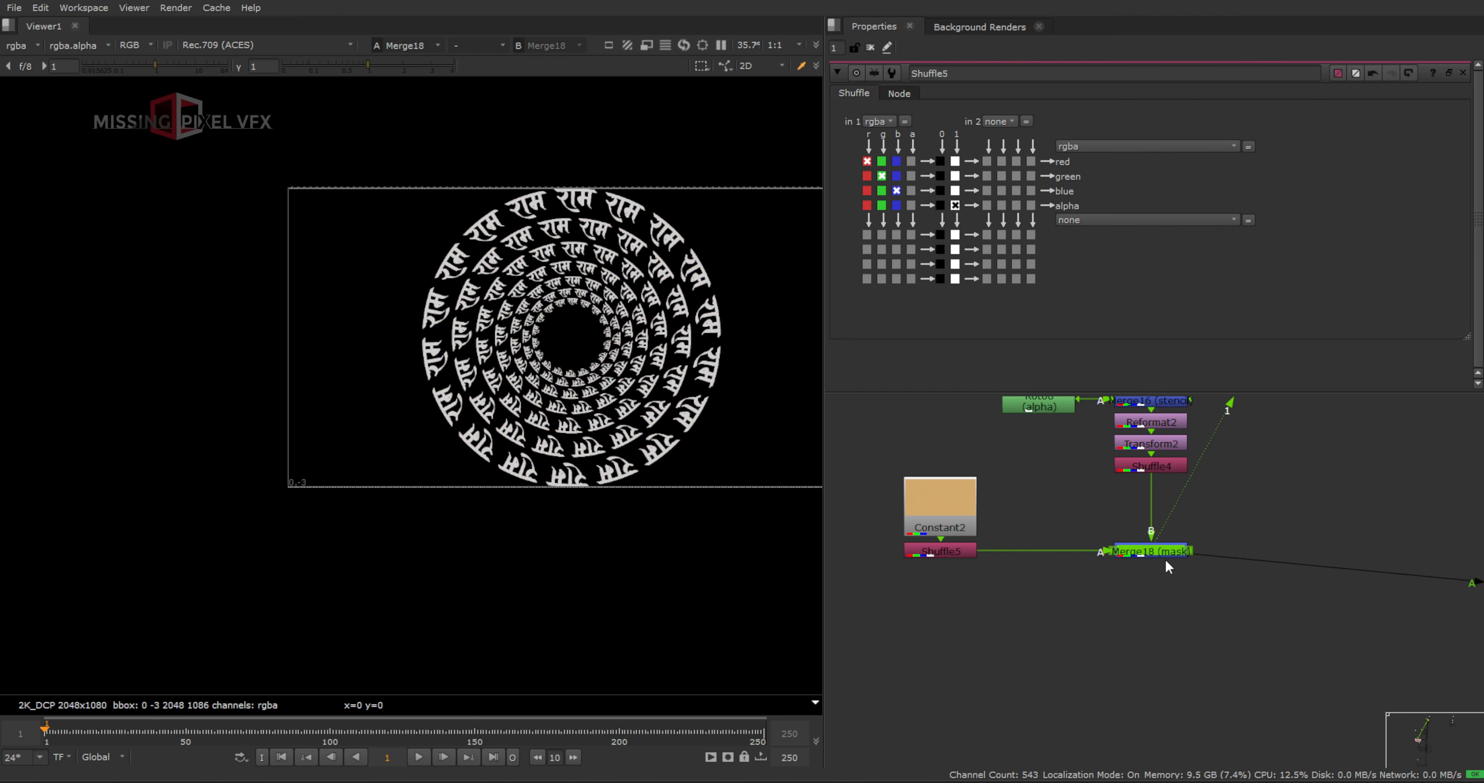
Add a bm_OpticalGlow node and insert it directly below the mandala's mask Merge
{"action": "scroll", "coordinate": [1293, 531], "scroll_direction": "down", "scroll_amount": 5}
{"action": "scroll", "coordinate": [1104, 479], "scroll_direction": "up", "scroll_amount": 3}
{"action": "key", "text": "Tab"}
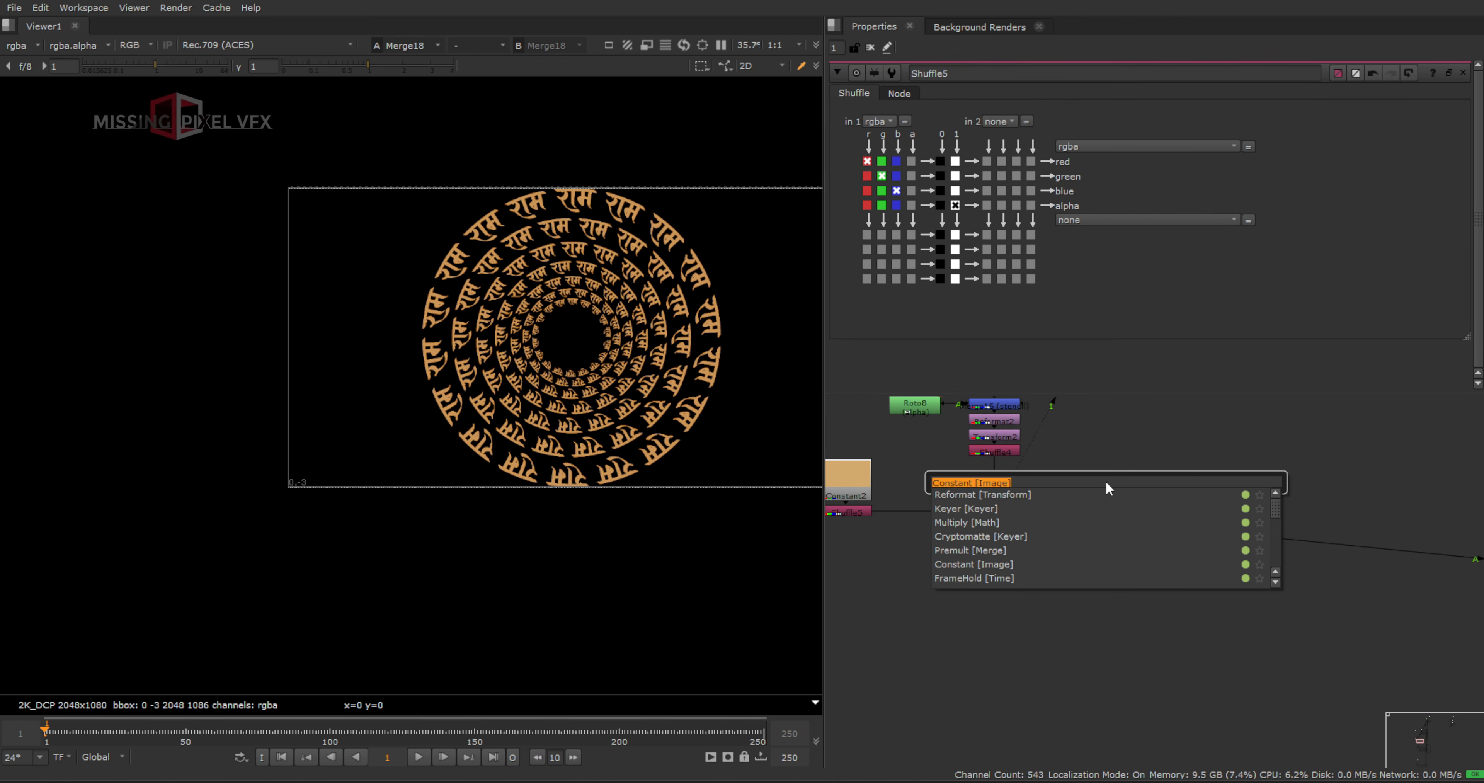
{"action": "type", "text": "glow"}
{"action": "key", "text": "Return"}
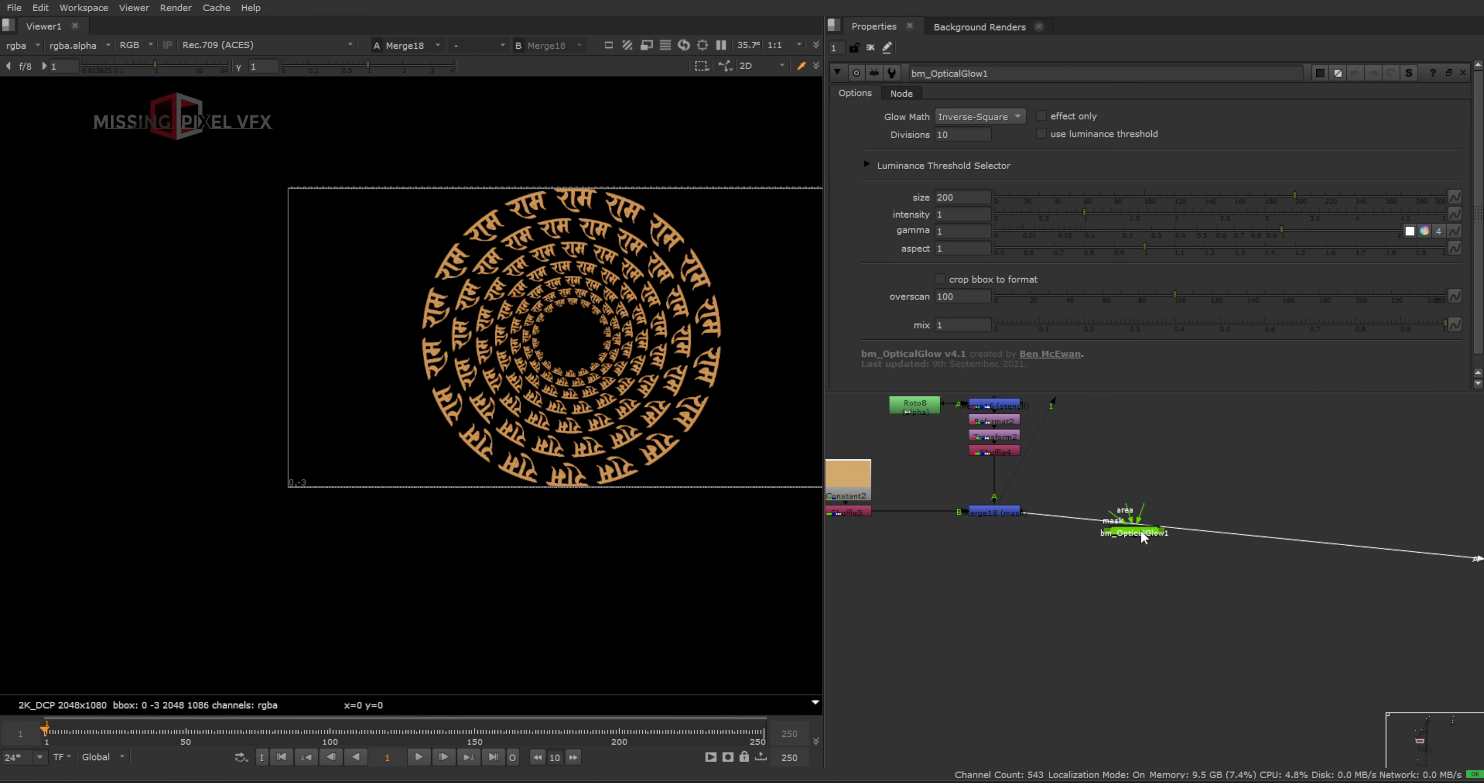
{"action": "left_click_drag", "start_coordinate": [1145, 531], "coordinate": [1005, 550]}
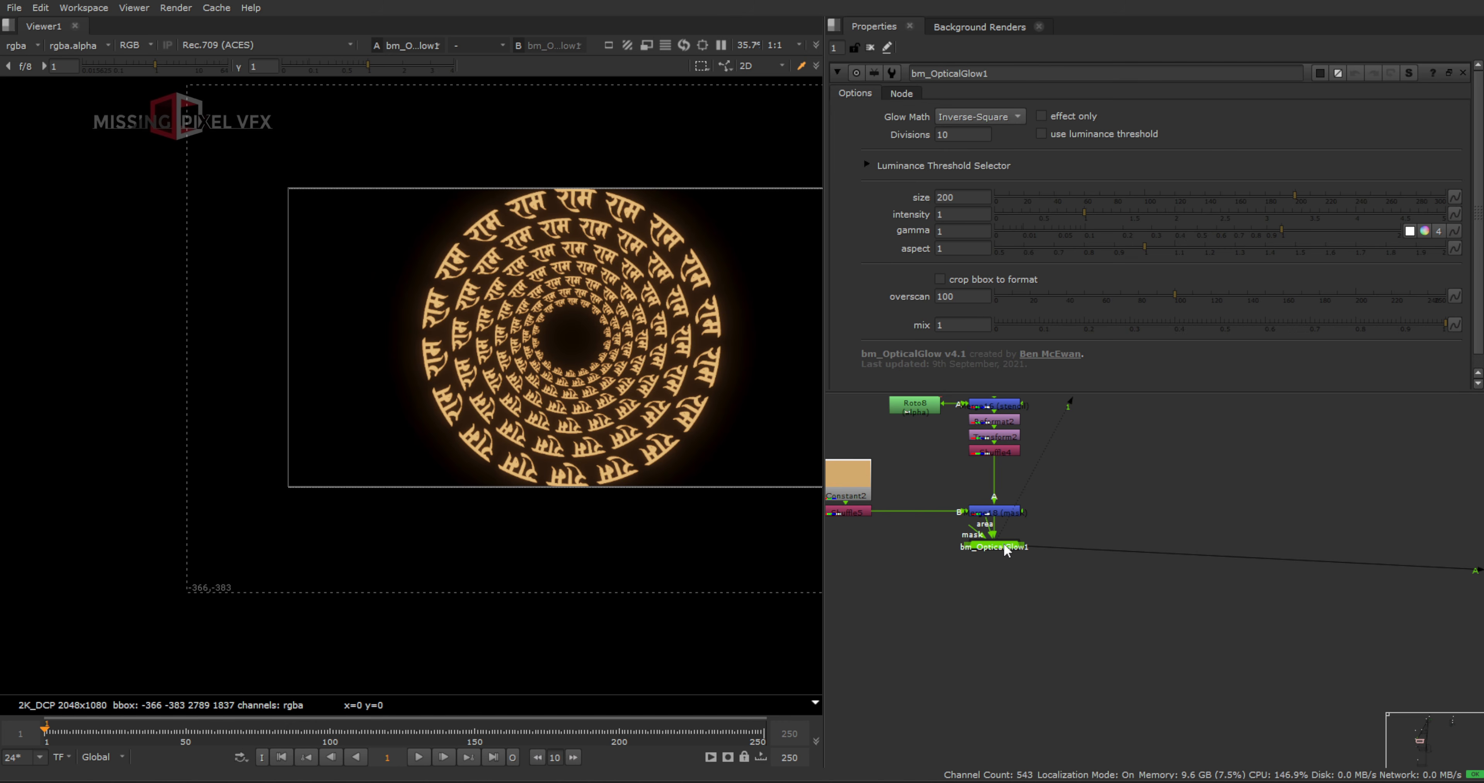
Add a Grade below the orange Constant with gamma 0.615 and red gain 1.4
{"action": "left_click_drag", "start_coordinate": [1091, 211], "coordinate": [1120, 233]}
{"action": "scroll", "coordinate": [947, 462], "scroll_direction": "up", "scroll_amount": 3}
{"action": "key", "text": "g"}
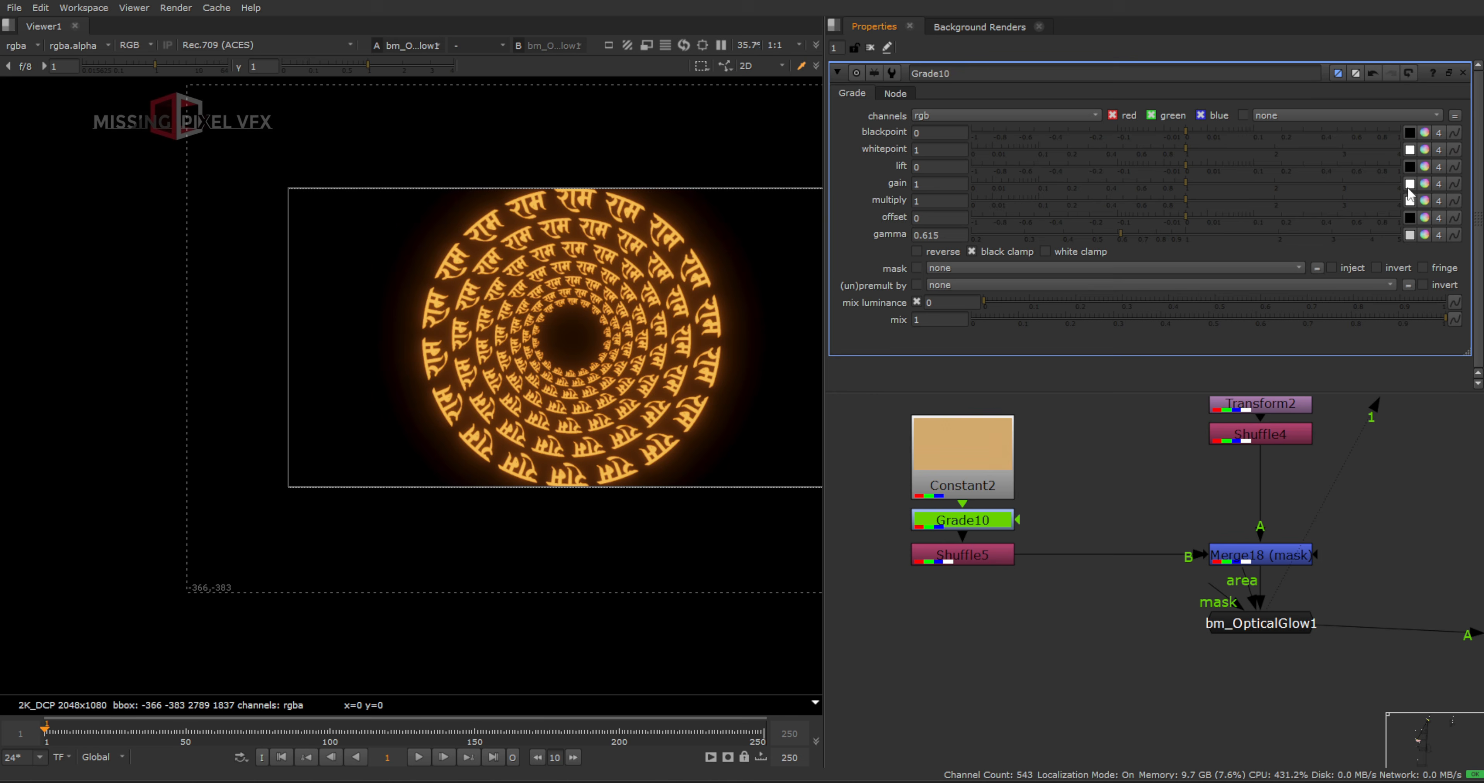
{"action": "left_click", "coordinate": [1428, 184]}
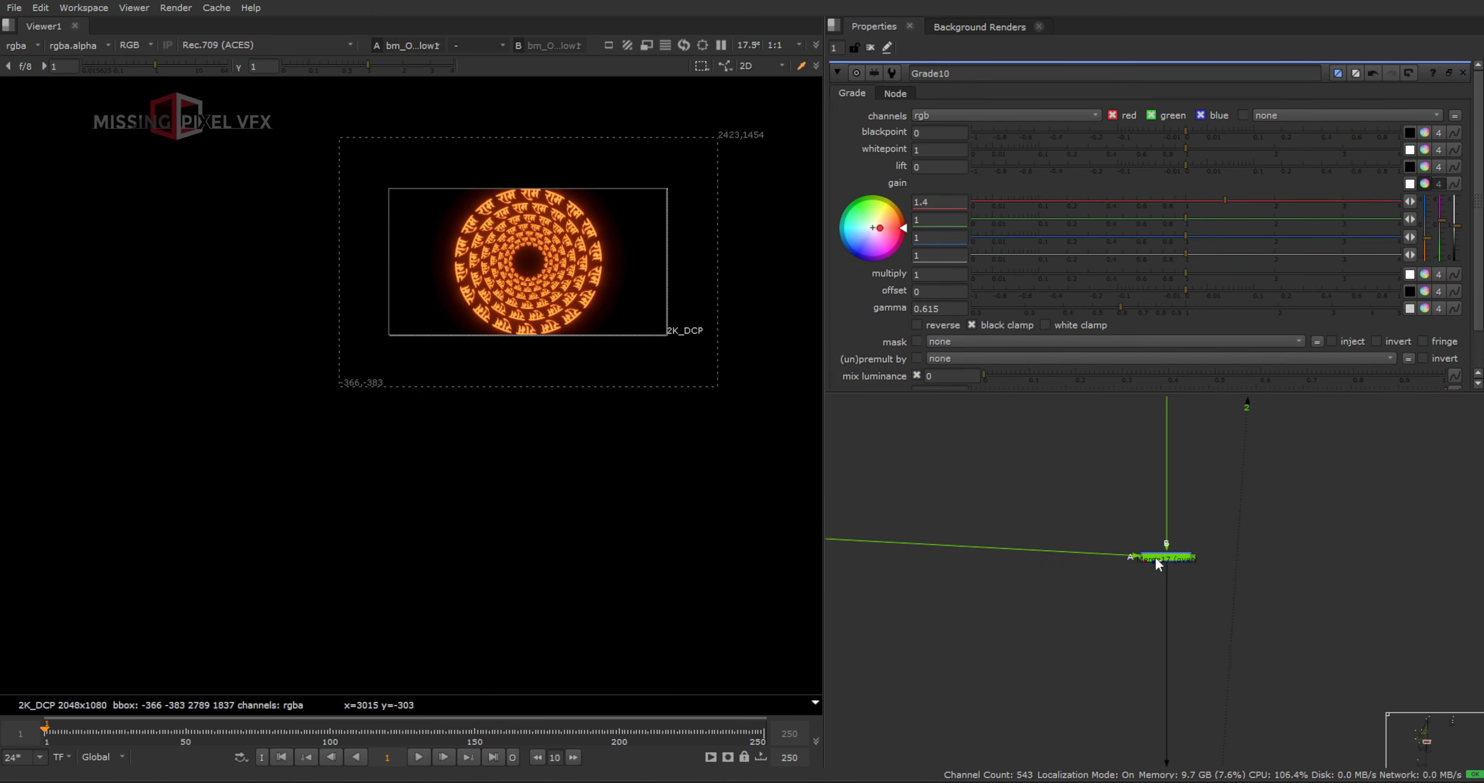
View the main-pipe mandala Merge and set its operation to plus
{"action": "double_click", "coordinate": [1154, 556]}
{"action": "key", "text": "1"}
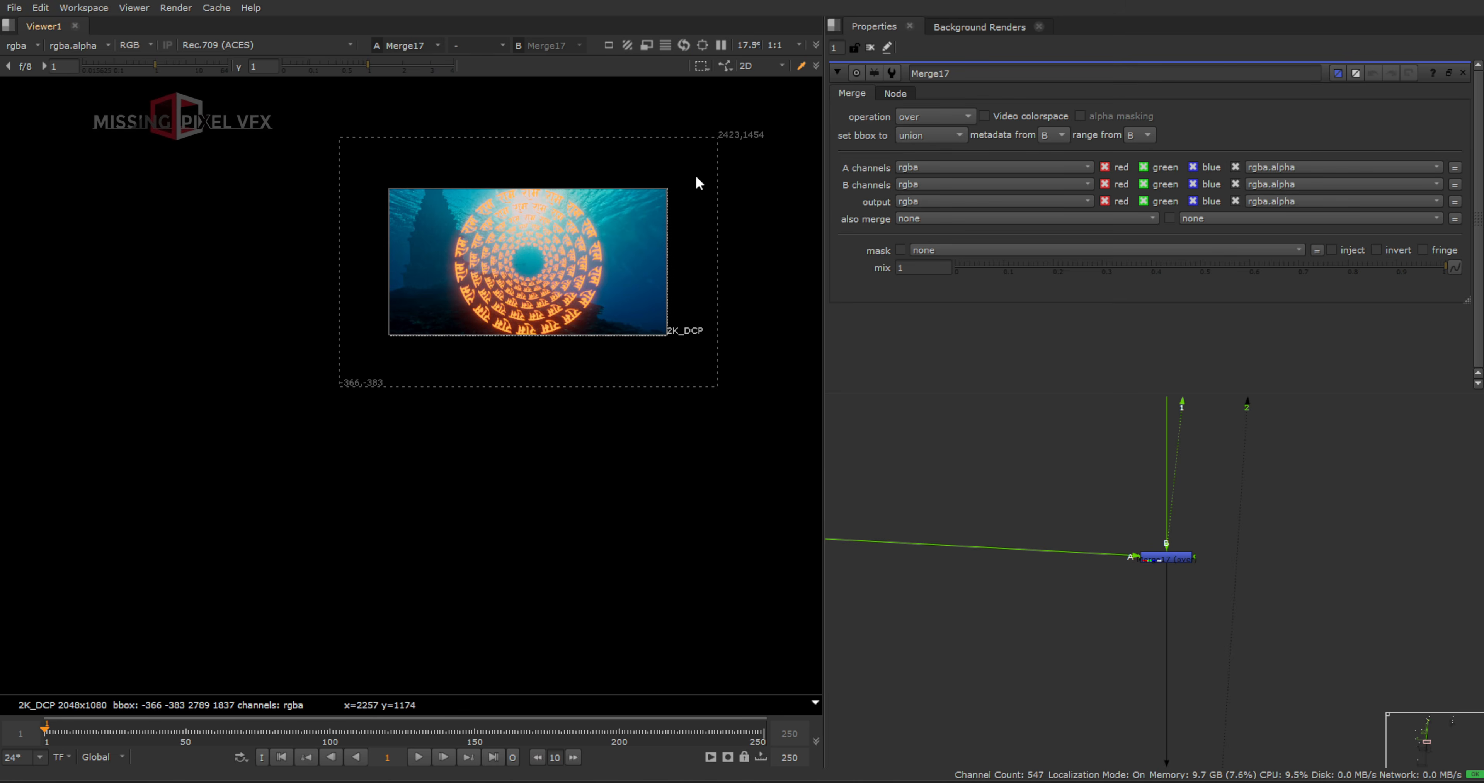
{"action": "scroll", "coordinate": [510, 217], "scroll_direction": "up", "scroll_amount": 10}
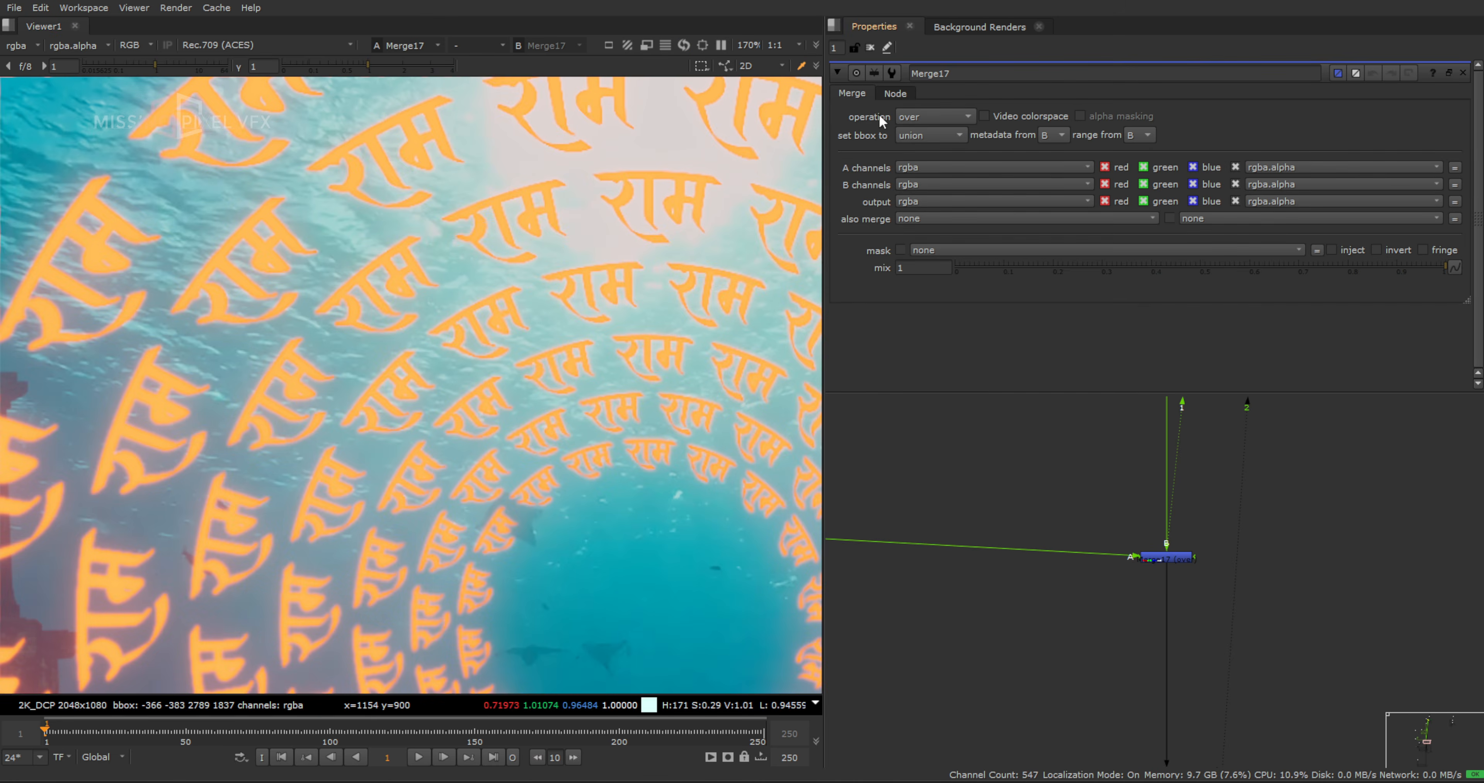
{"action": "left_click", "coordinate": [921, 119]}
{"action": "left_click", "coordinate": [940, 379]}
{"action": "scroll", "coordinate": [506, 316], "scroll_direction": "down", "scroll_amount": 5}
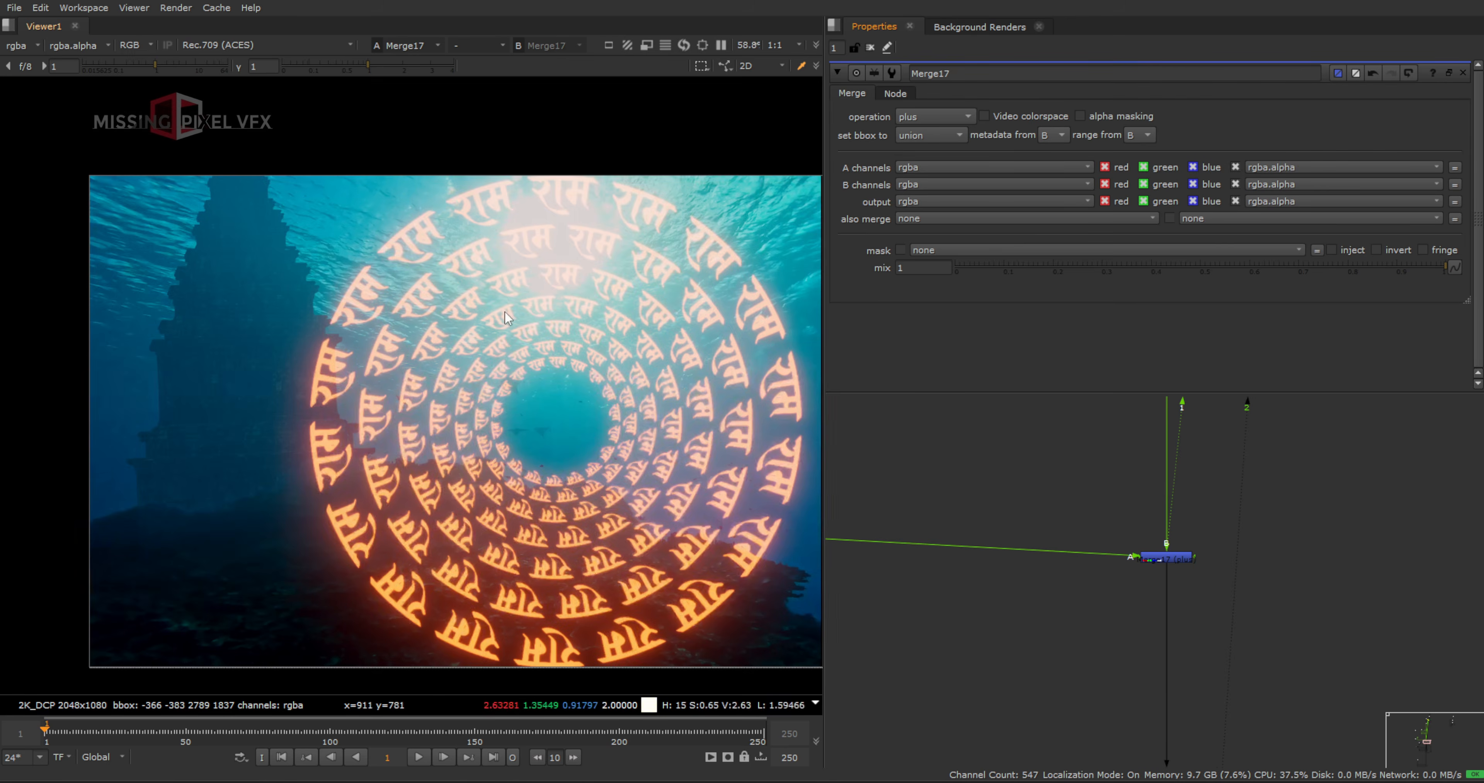
Move the glow node and the mandala's main-pipe Merge lower in the node graph
{"action": "scroll", "coordinate": [1221, 512], "scroll_direction": "down", "scroll_amount": 5}
{"action": "scroll", "coordinate": [960, 499], "scroll_direction": "up", "scroll_amount": 2}
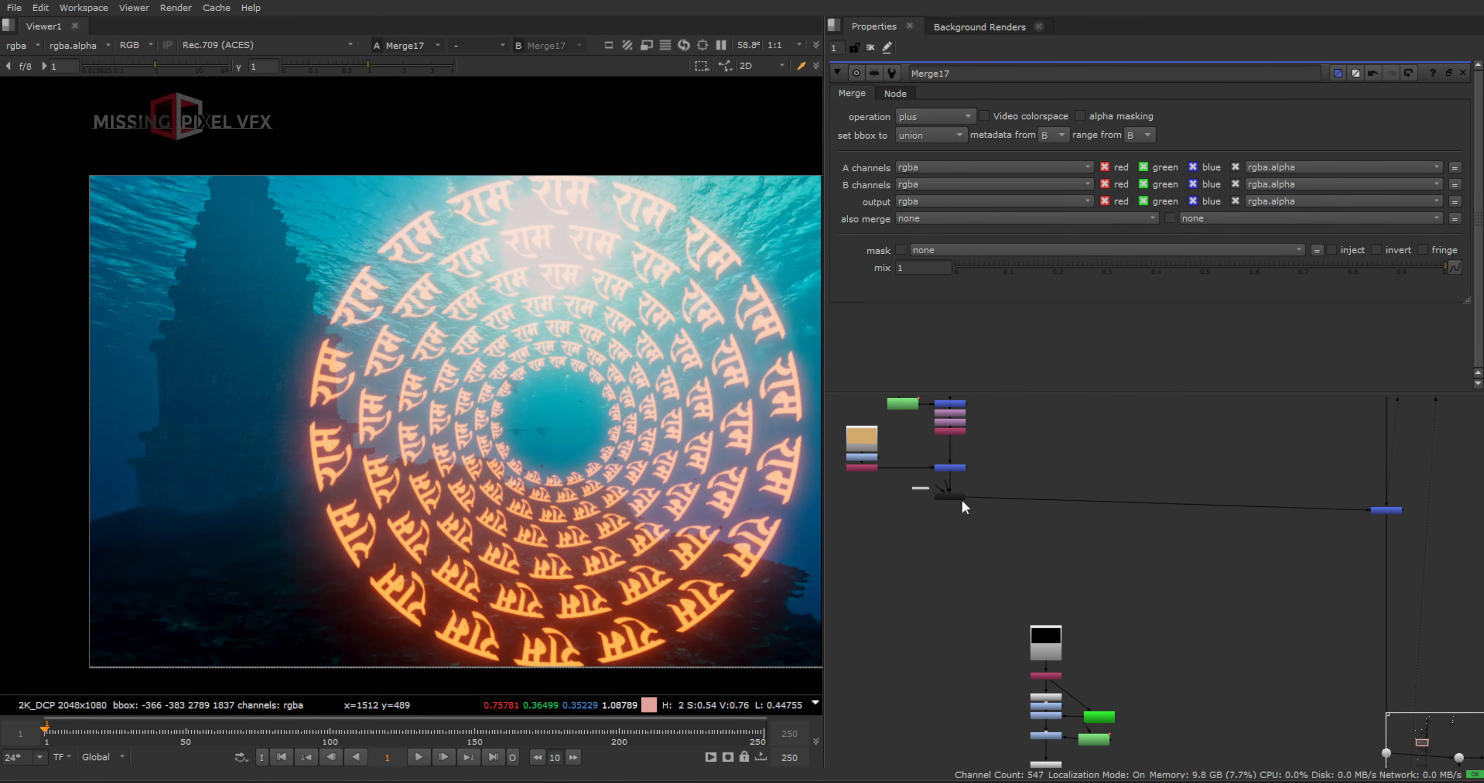
{"action": "left_click_drag", "start_coordinate": [912, 487], "coordinate": [1441, 568]}
{"action": "left_click_drag", "start_coordinate": [1383, 512], "coordinate": [1384, 558]}
{"action": "scroll", "coordinate": [1226, 461], "scroll_direction": "down", "scroll_amount": 5}
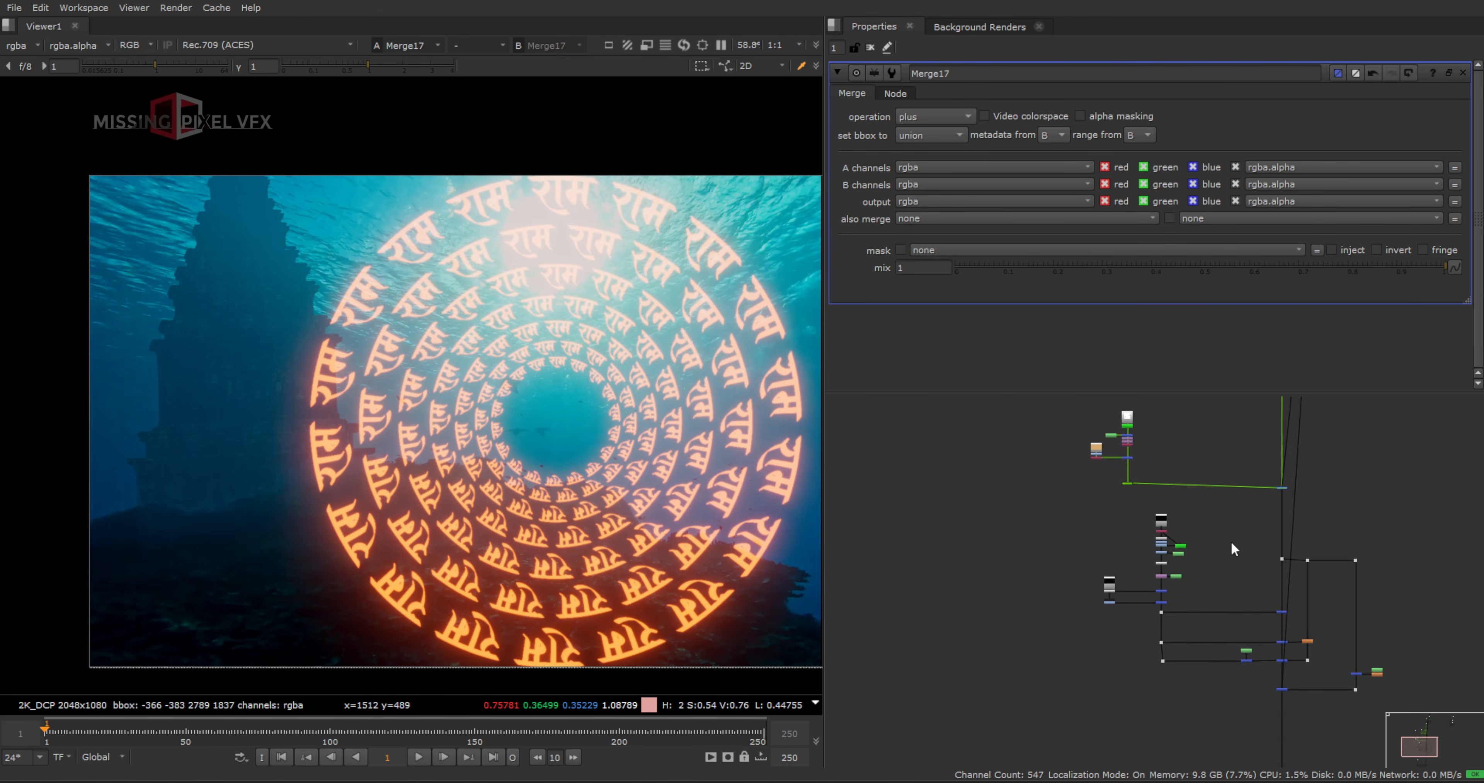
View the composite at the statue's Merge6 further down the main pipe
{"action": "middle_click_drag", "start_coordinate": [1291, 647], "coordinate": [1224, 572]}
{"action": "scroll", "coordinate": [1224, 573], "scroll_direction": "up", "scroll_amount": 3}
{"action": "left_click_drag", "start_coordinate": [1250, 612], "coordinate": [1157, 716]}
{"action": "key", "text": "1"}
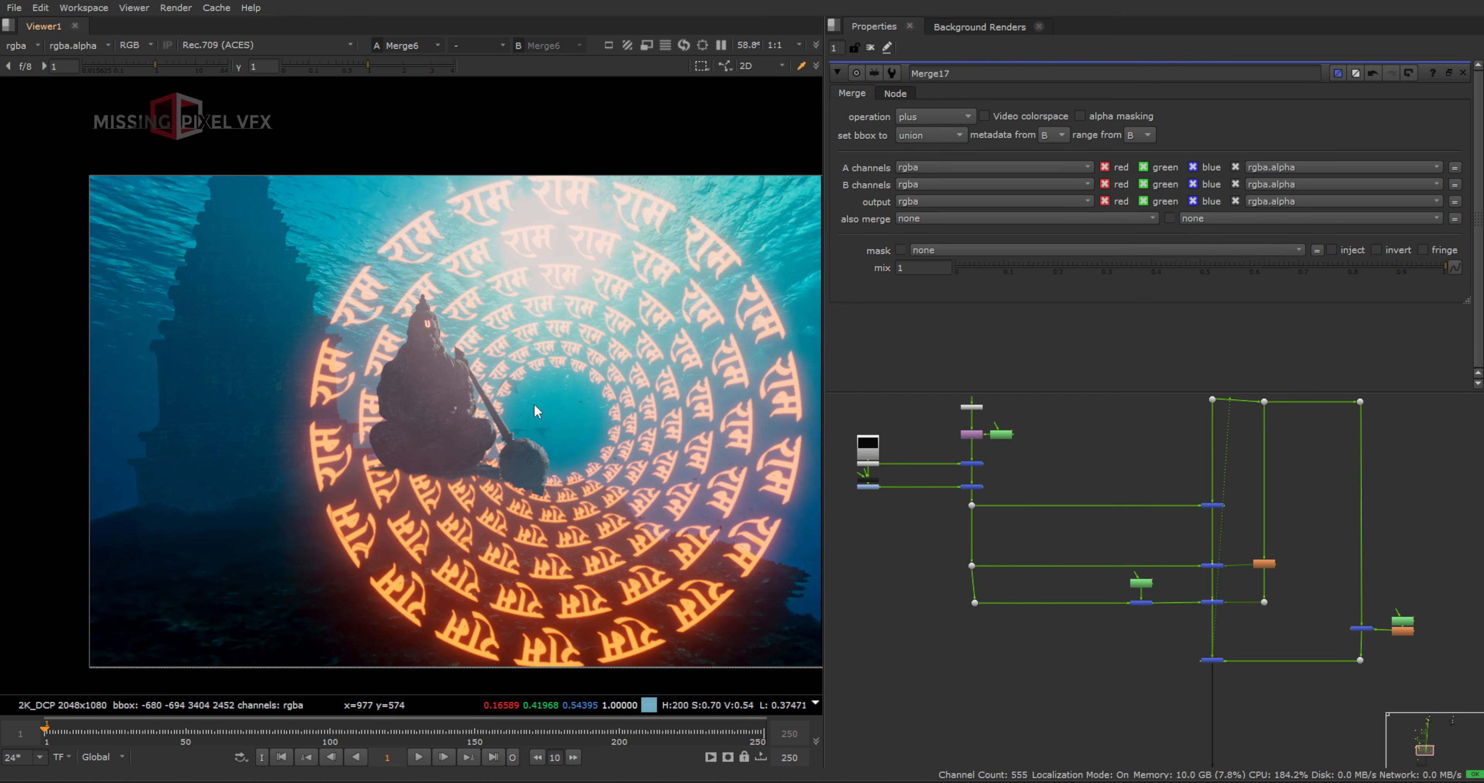
{"action": "middle_click_drag", "start_coordinate": [1015, 398], "coordinate": [1058, 565]}
{"action": "middle_click_drag", "start_coordinate": [999, 437], "coordinate": [1059, 574]}
{"action": "scroll", "coordinate": [1022, 543], "scroll_direction": "up", "scroll_amount": 5}
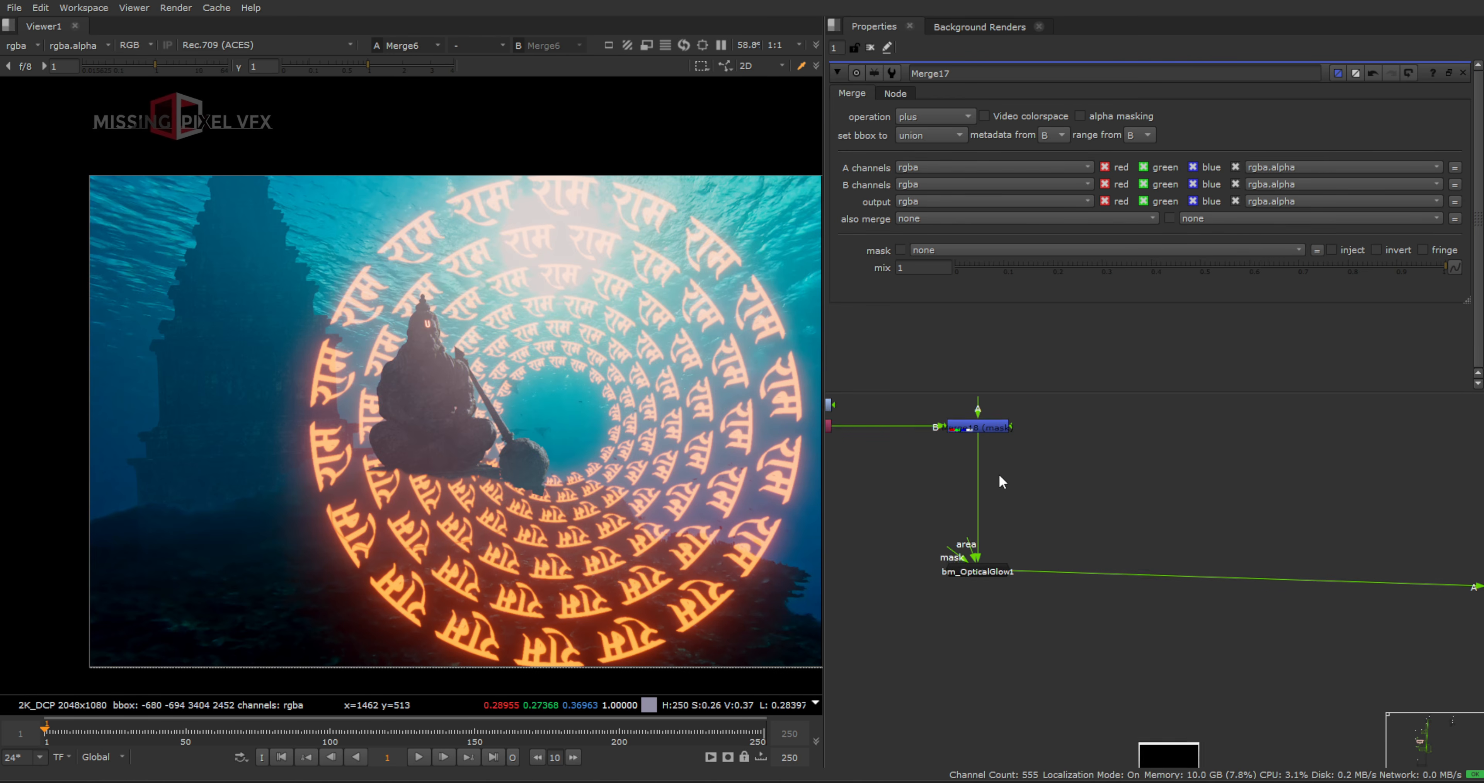
{"action": "middle_click_drag", "start_coordinate": [976, 428], "coordinate": [1018, 533]}
{"action": "scroll", "coordinate": [1019, 533], "scroll_direction": "up", "scroll_amount": 3}
{"action": "left_click", "coordinate": [1021, 538]}
{"action": "key", "text": "t"}
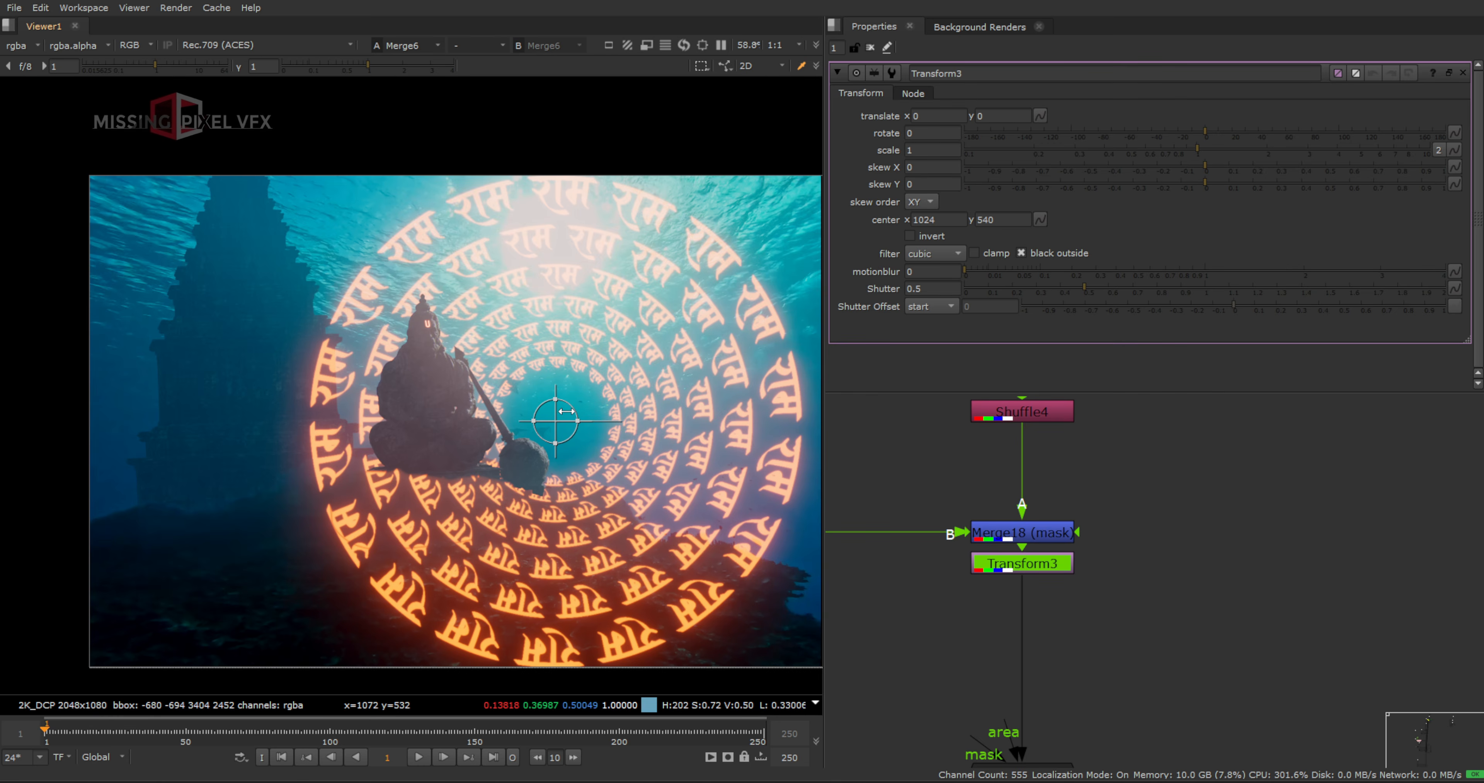
{"action": "left_click_drag", "start_coordinate": [567, 411], "coordinate": [560, 413]}
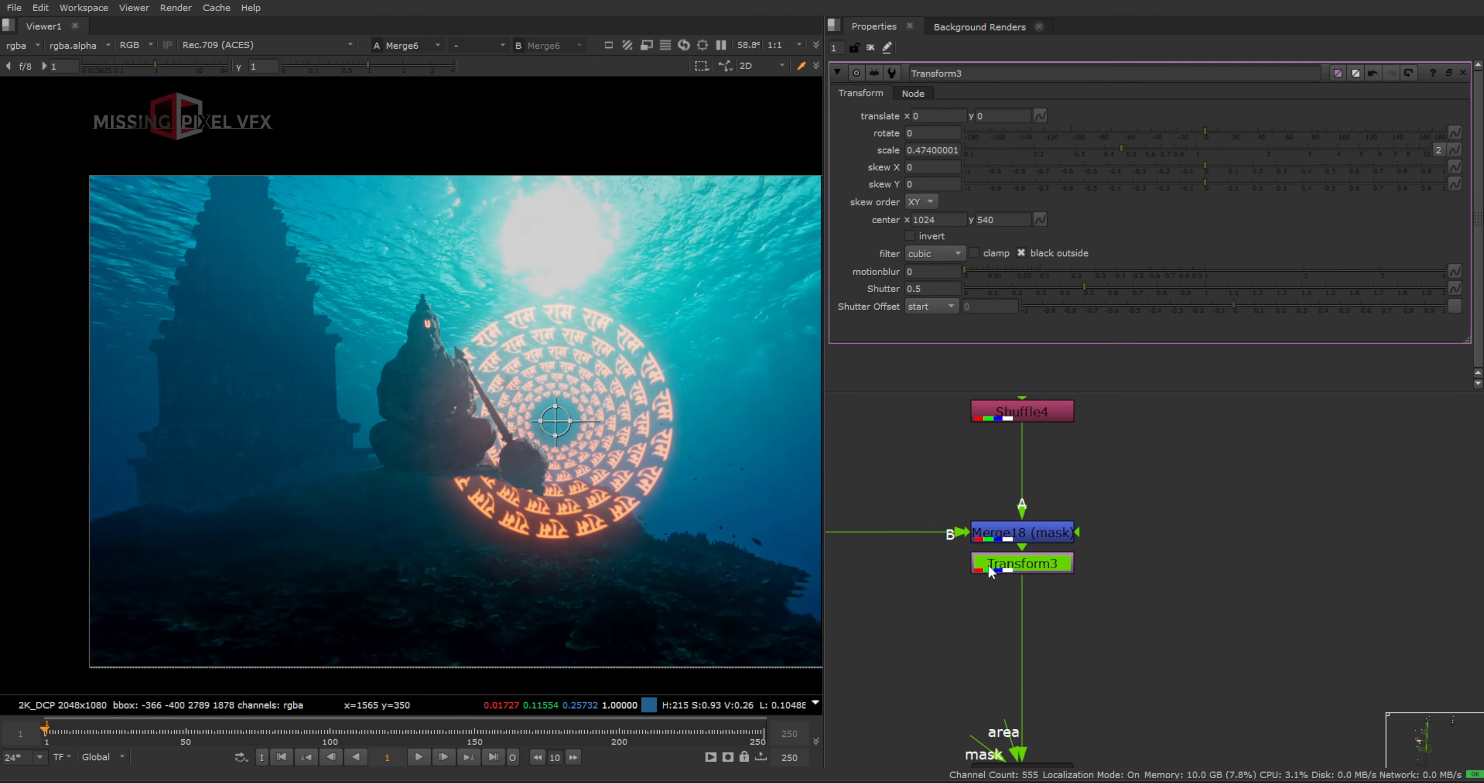
{"action": "key", "text": "Delete"}
In Transform2 above Shuffle4, scale the mandala to about 0.346 and translate it to x -291, y 211 behind the statue's head
{"action": "middle_click_drag", "start_coordinate": [990, 572], "coordinate": [990, 670]}
{"action": "scroll", "coordinate": [1034, 553], "scroll_direction": "down", "scroll_amount": 2}
{"action": "scroll", "coordinate": [1024, 501], "scroll_direction": "up", "scroll_amount": 3}
{"action": "double_click", "coordinate": [1024, 494]}
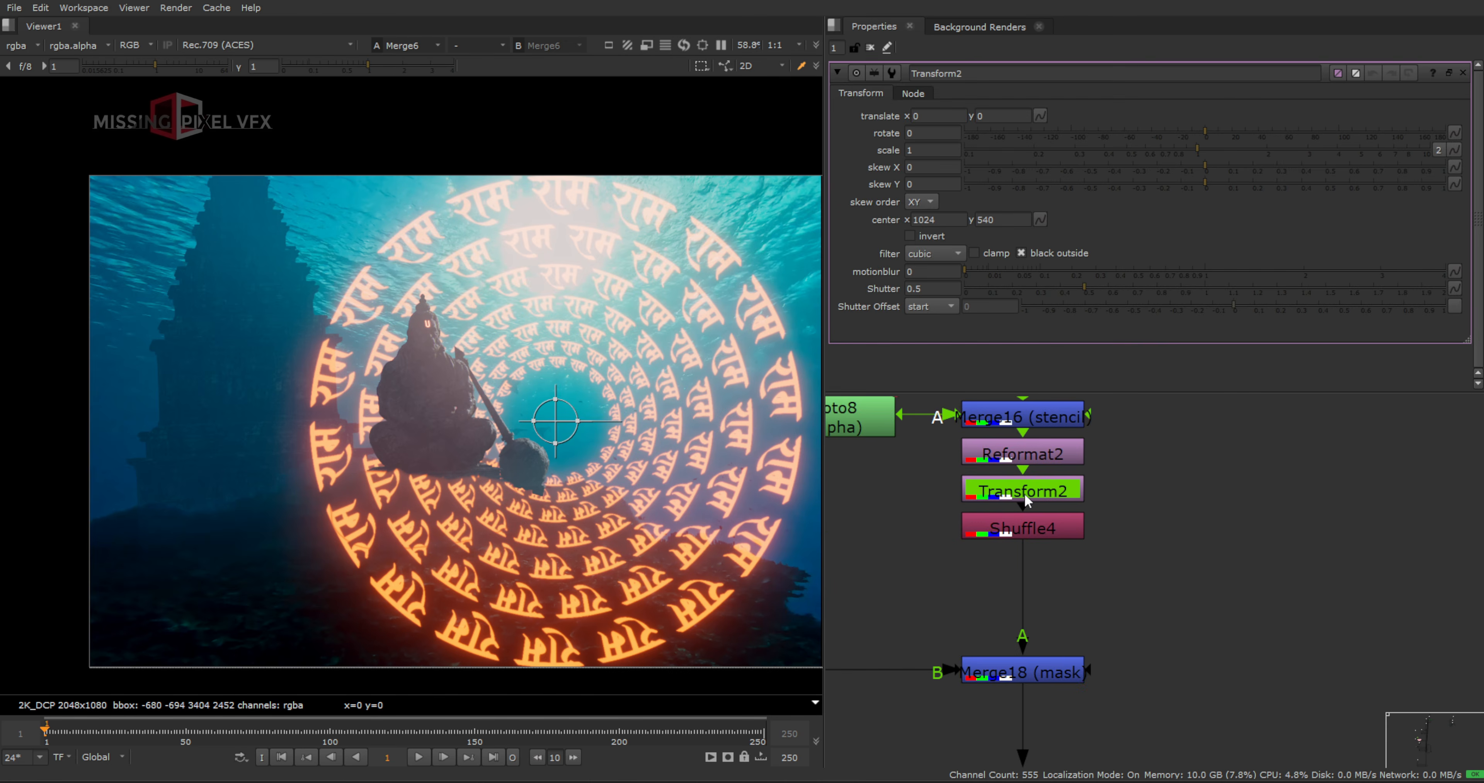
{"action": "left_click_drag", "start_coordinate": [578, 401], "coordinate": [422, 327]}
{"action": "scroll", "coordinate": [423, 324], "scroll_direction": "up", "scroll_amount": 2}
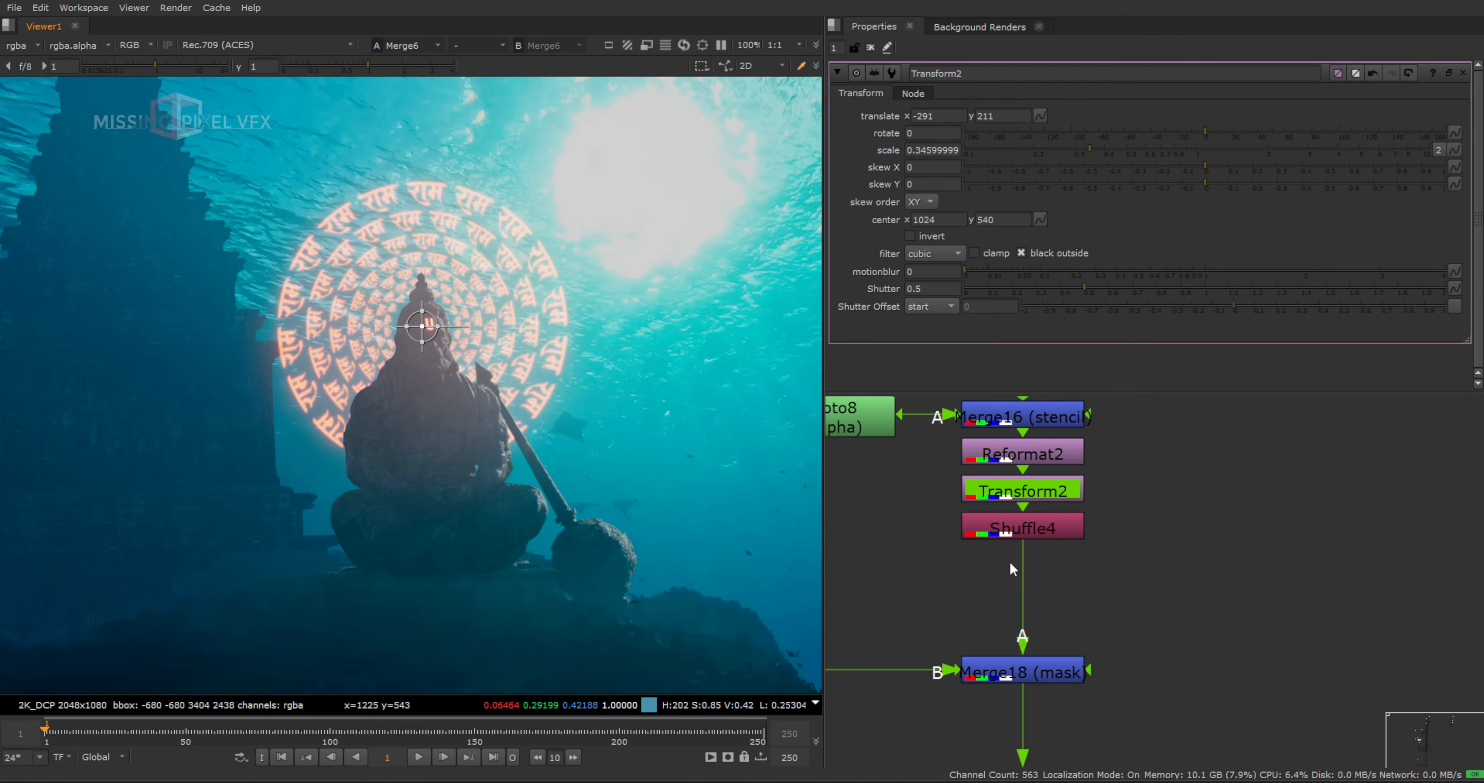
View the mandala's Transform2 on its own and keyframe its rotation from 0 at frame 1 to 220 at frame 250
{"action": "left_click_drag", "start_coordinate": [1023, 527], "coordinate": [1022, 559]}
{"action": "left_click", "coordinate": [1012, 495]}
{"action": "key", "text": "1"}
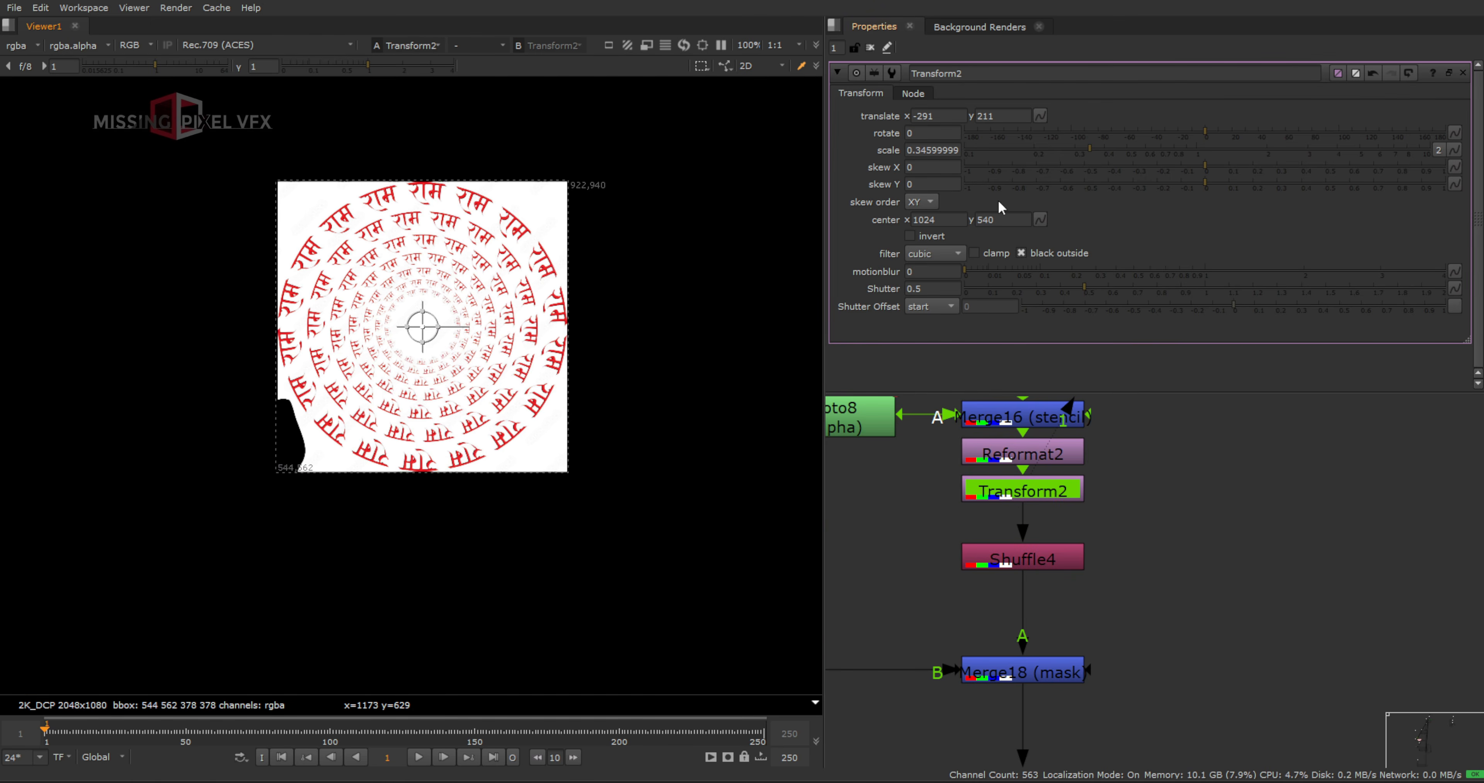
{"action": "right_click", "coordinate": [932, 133]}
{"action": "left_click", "coordinate": [949, 137]}
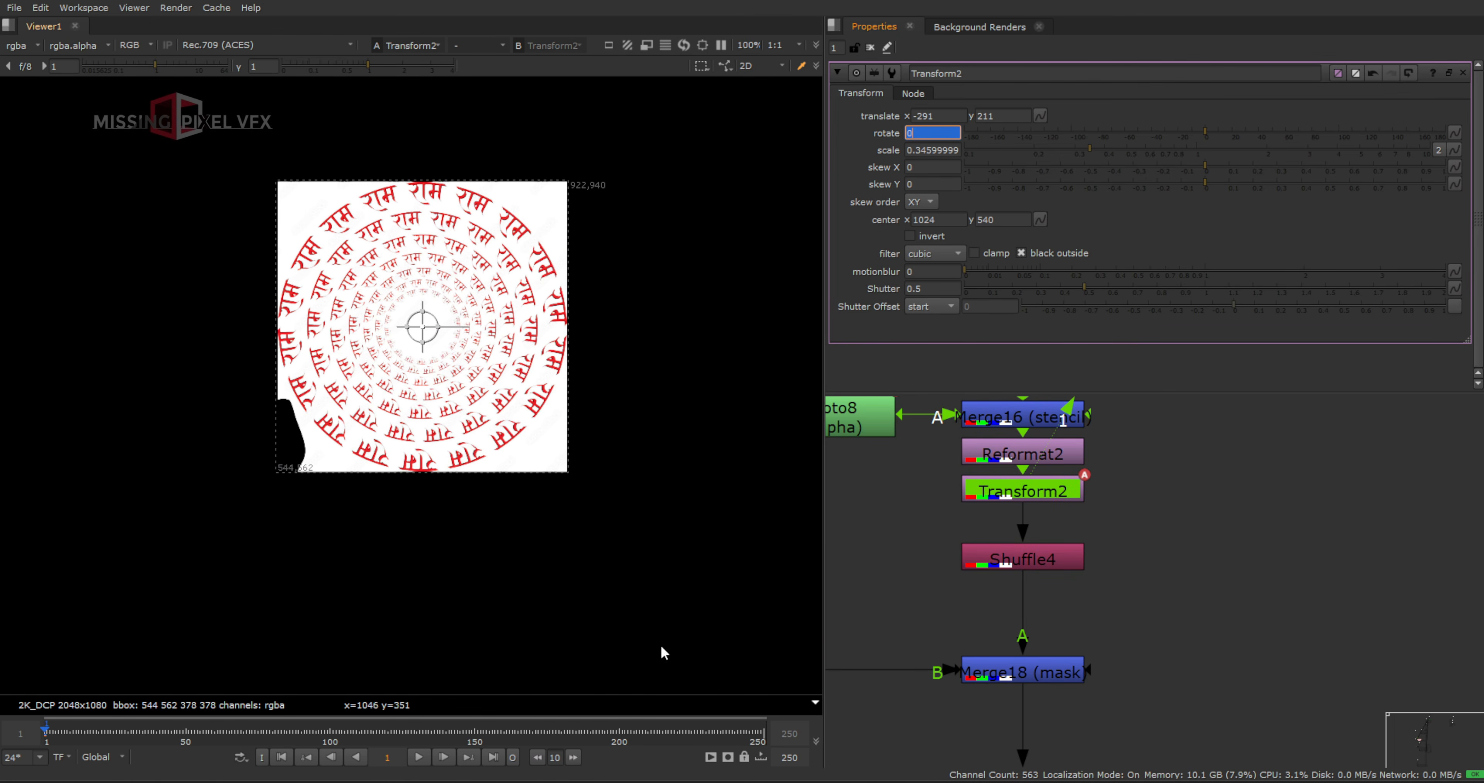
{"action": "left_click", "coordinate": [765, 742]}
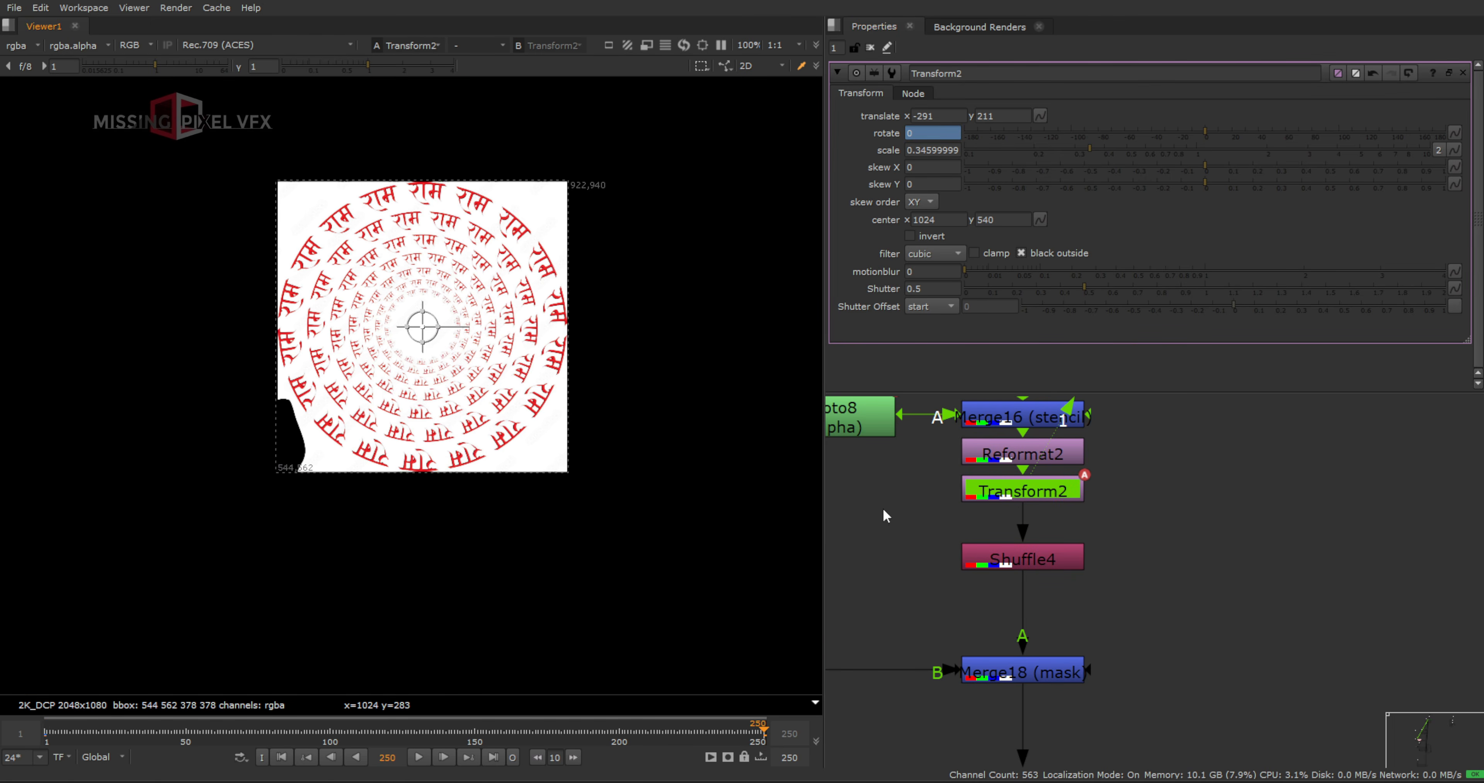
{"action": "left_click", "coordinate": [929, 133]}
{"action": "type", "text": "220"}
{"action": "key", "text": "Return"}
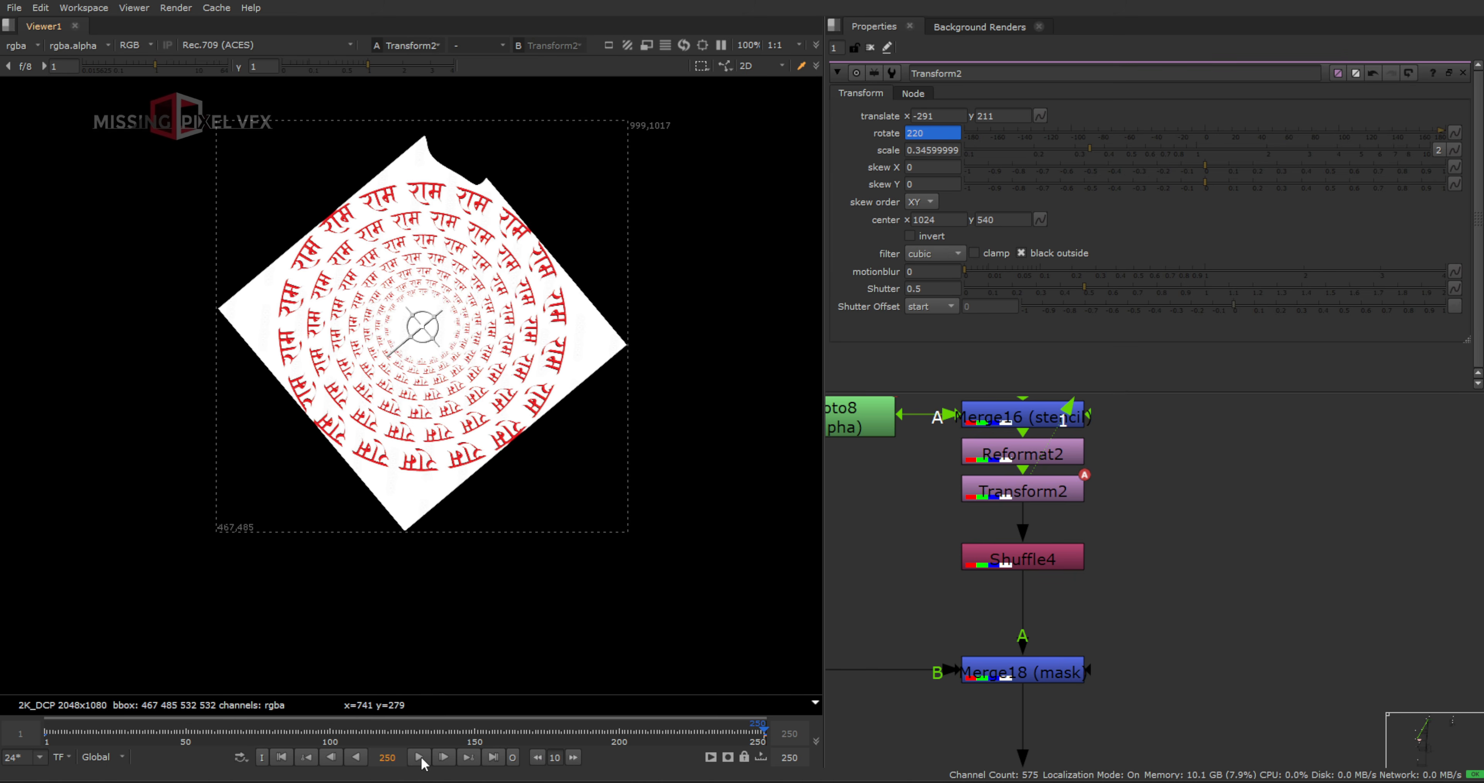
Play back the mandala's rotation and change its rotate key at frame 250 to -220
{"action": "left_click", "coordinate": [419, 756]}
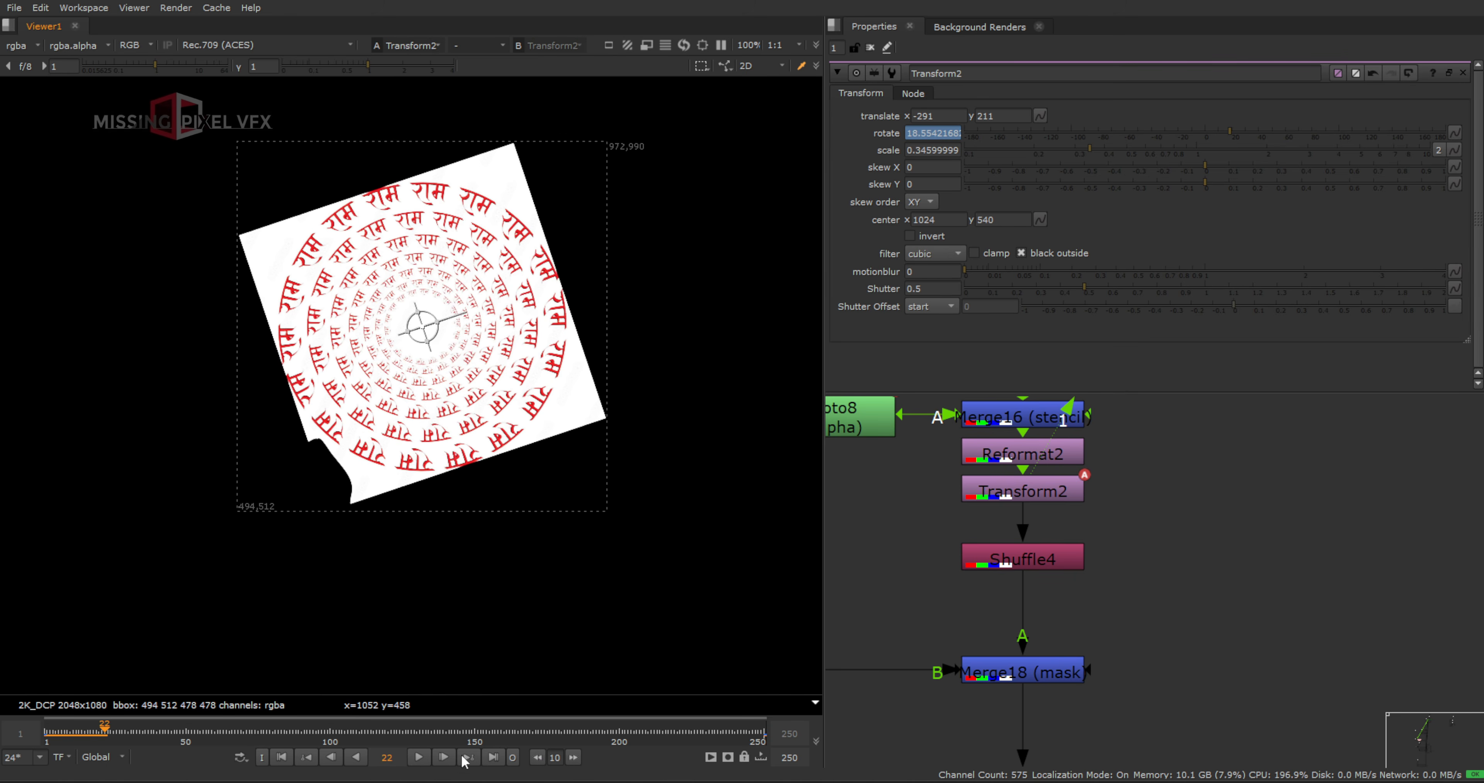
{"action": "left_click", "coordinate": [466, 757]}
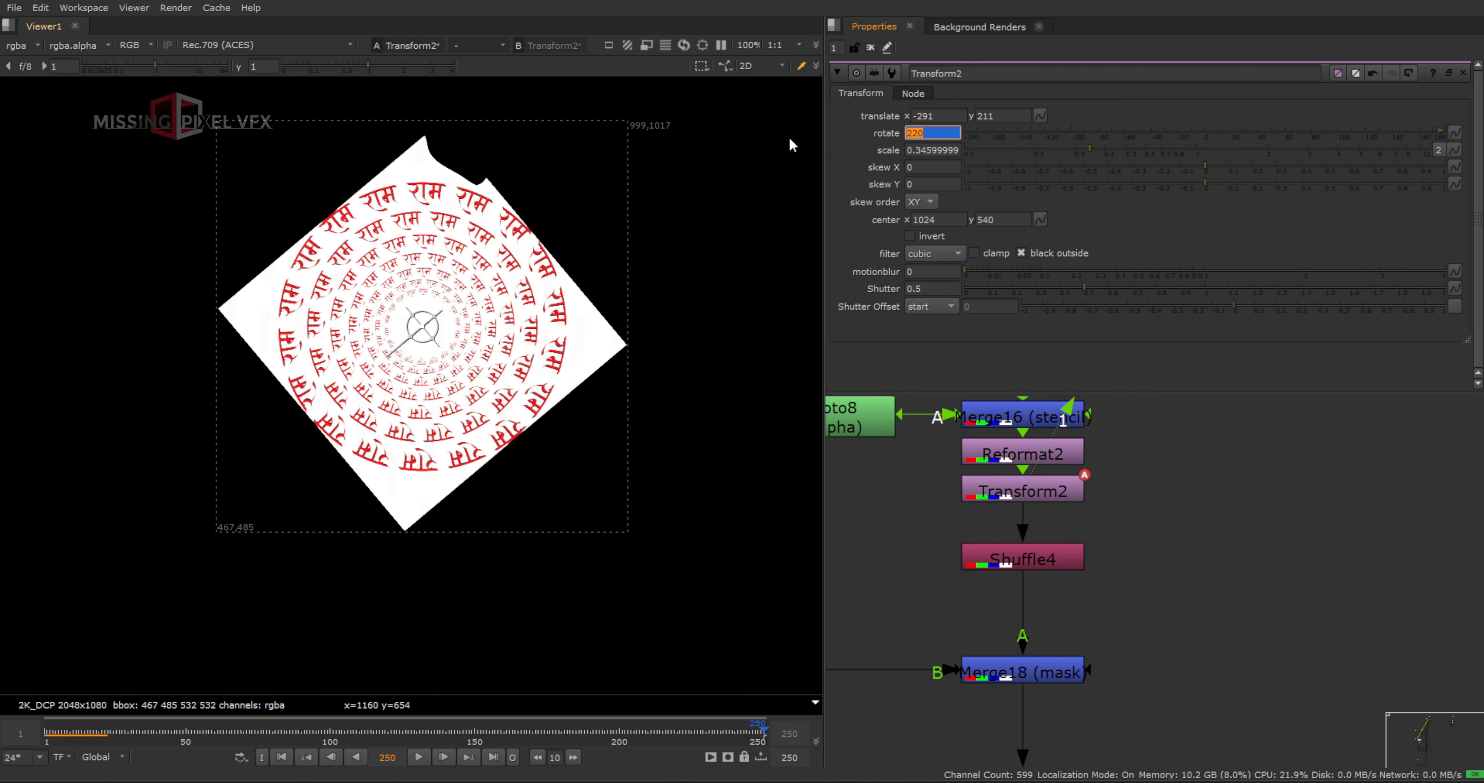
{"action": "type", "text": "-220"}
{"action": "key", "text": "Return"}
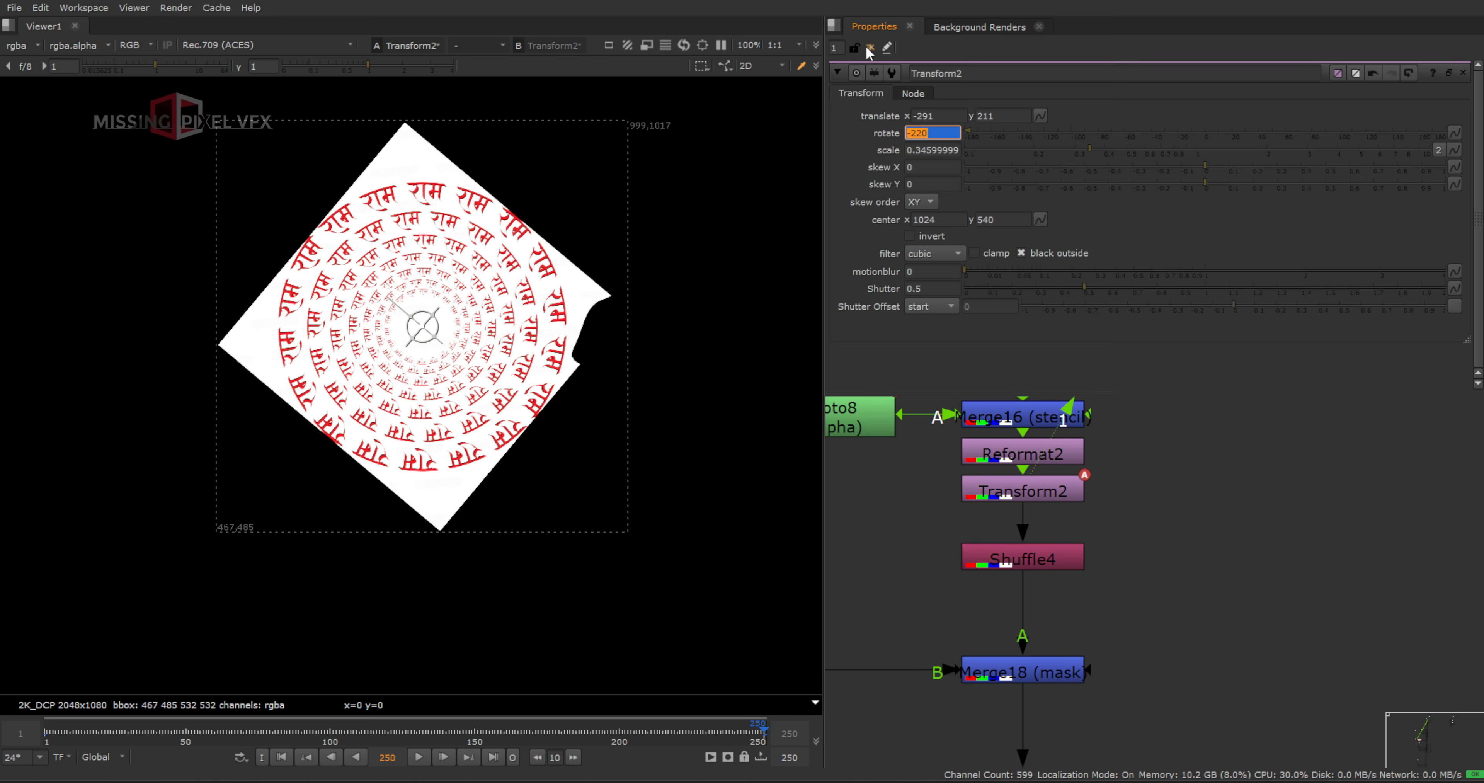
Close the open node properties and play the reversed rotation while checking the mandala's alpha channel
{"action": "left_click", "coordinate": [868, 49]}
{"action": "left_click", "coordinate": [422, 757]}
{"action": "key", "text": "a"}
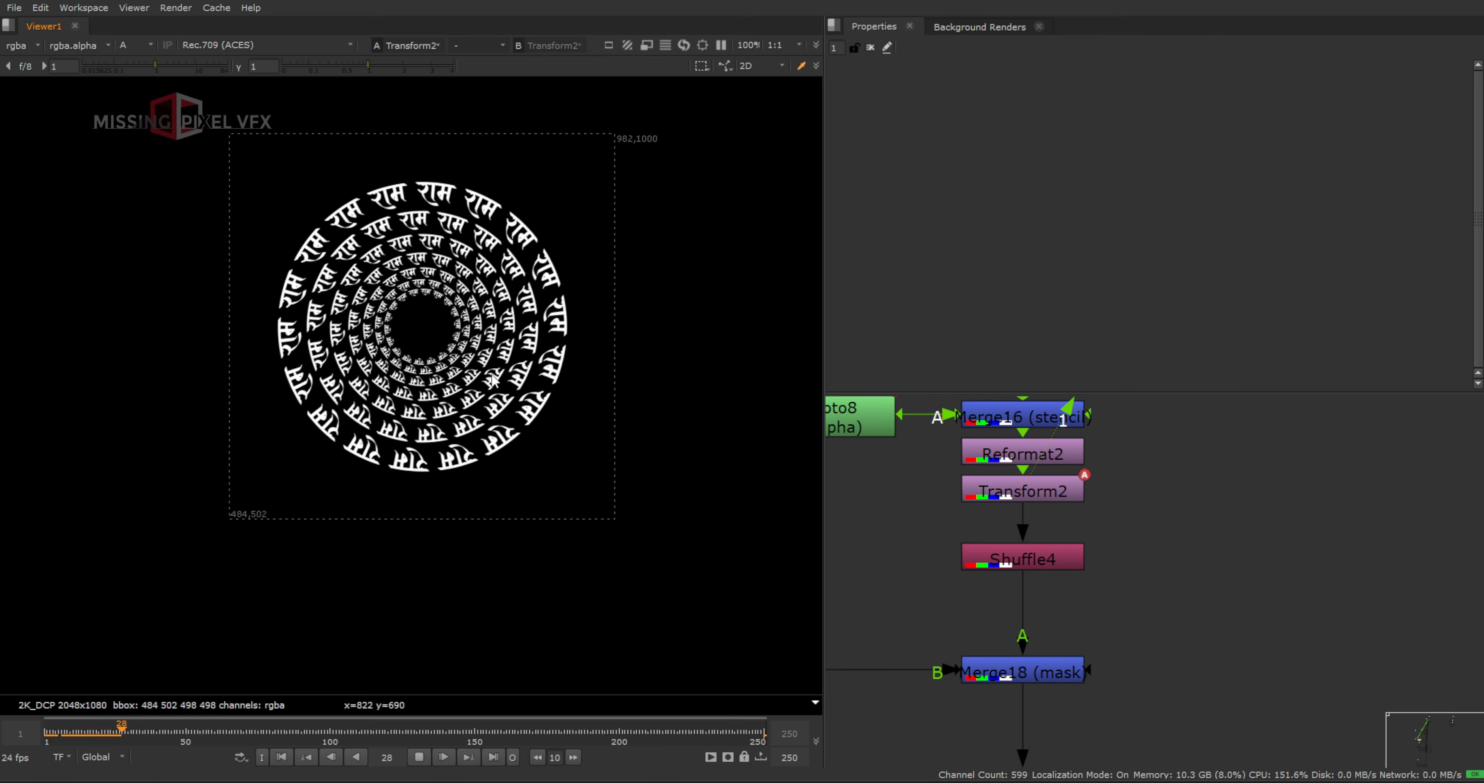
{"action": "key", "text": "k"}
{"action": "key", "text": "a"}
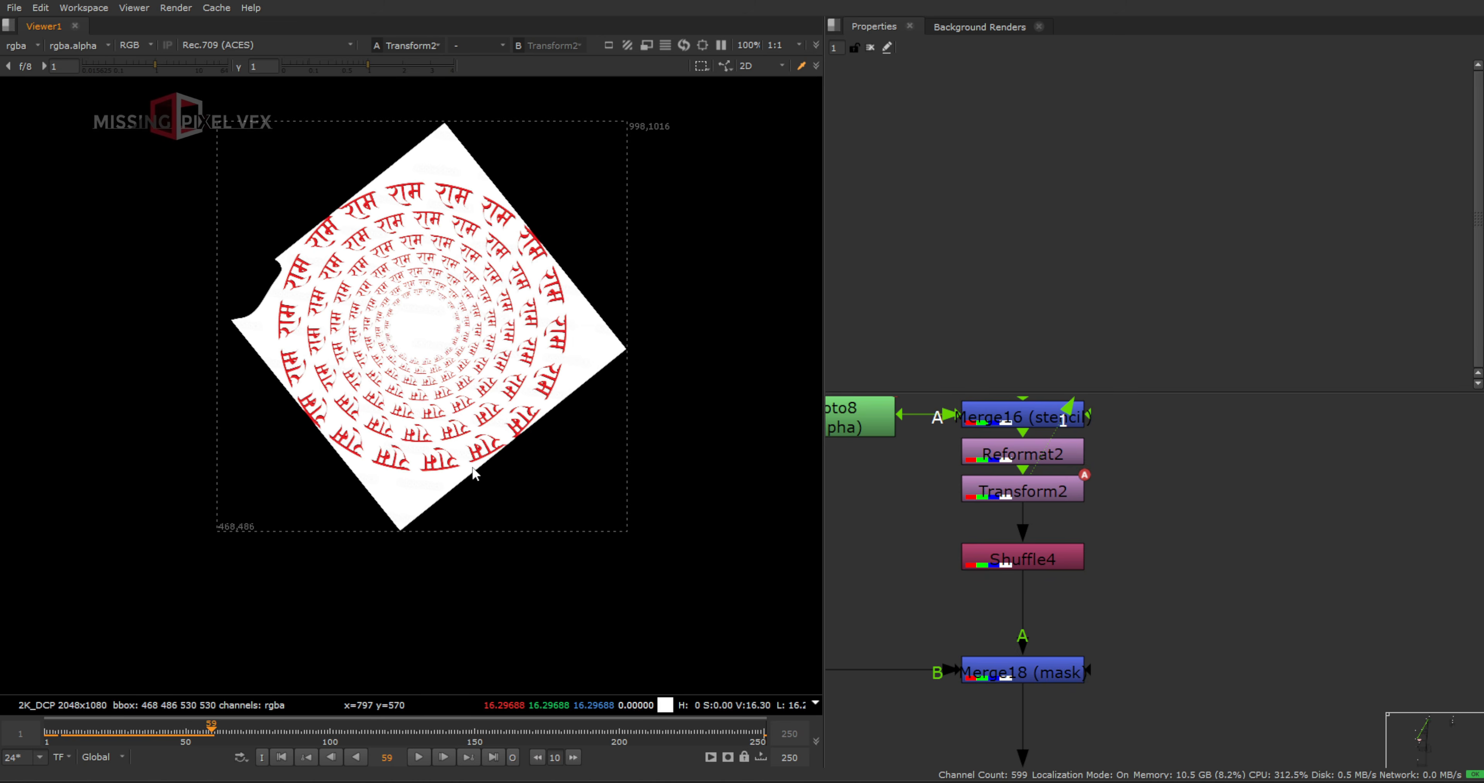
View the mandala's main-pipe Merge17, play the composite briefly and return to frame 1
{"action": "scroll", "coordinate": [1093, 639], "scroll_direction": "down", "scroll_amount": 6}
{"action": "left_click_drag", "start_coordinate": [1207, 629], "coordinate": [1208, 628]}
{"action": "key", "text": "1"}
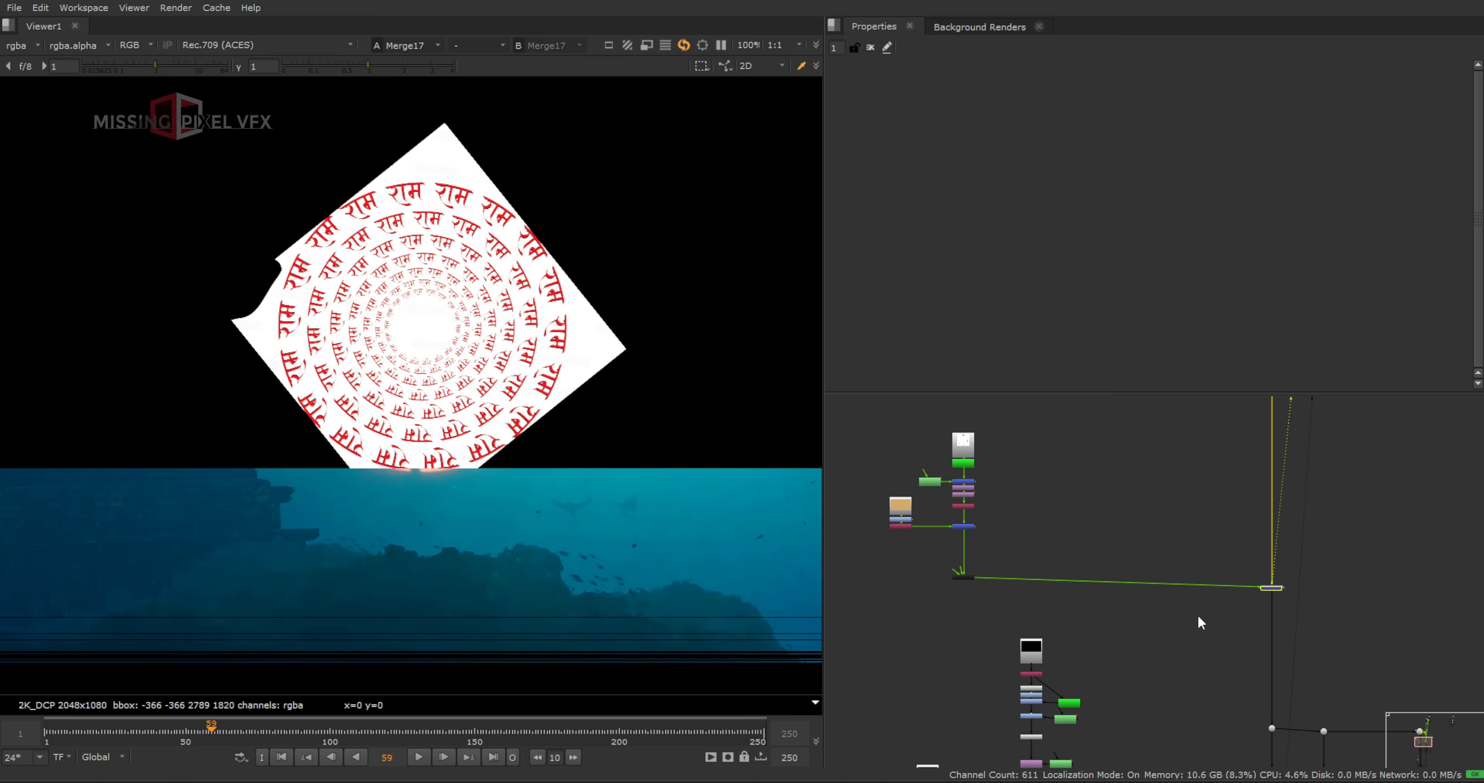
{"action": "left_click", "coordinate": [419, 757]}
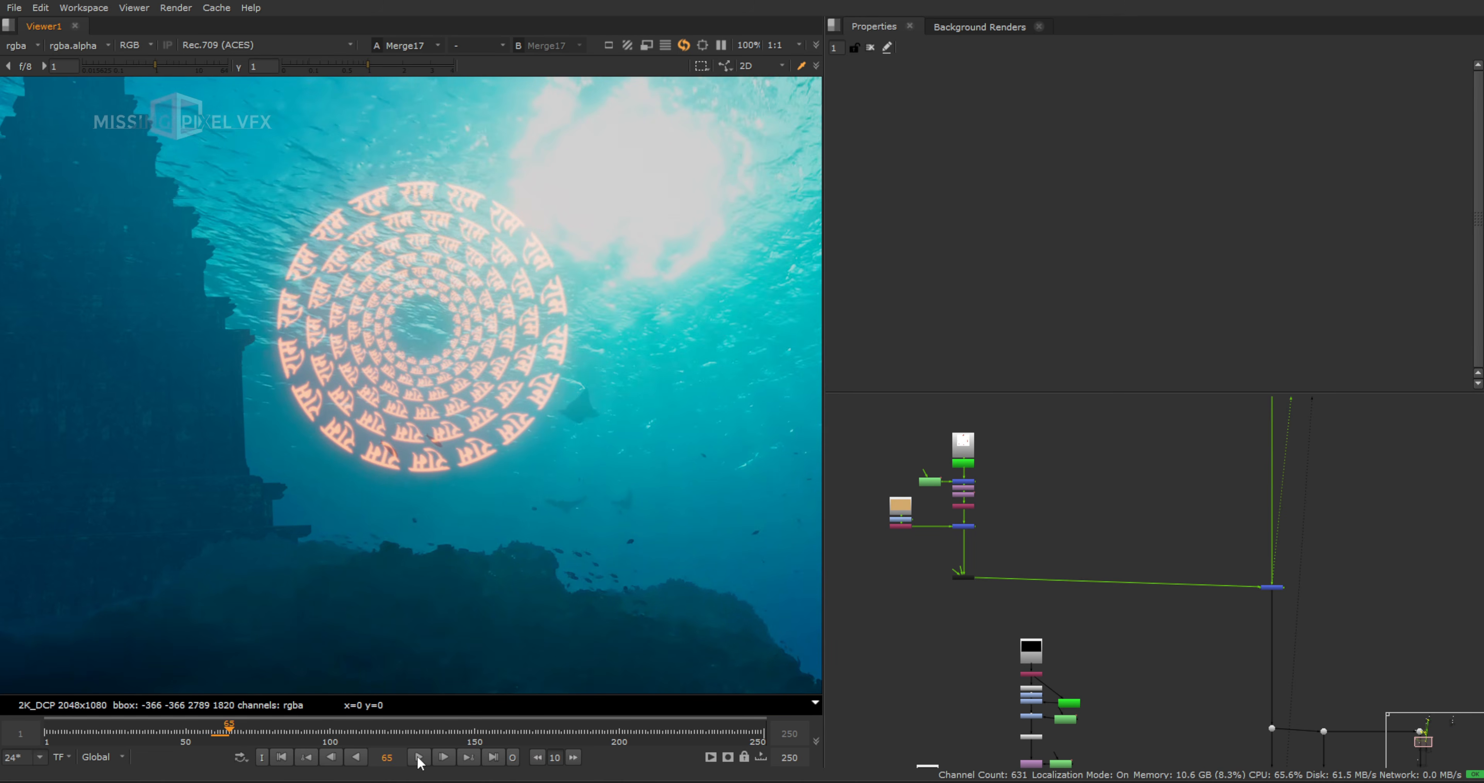
{"action": "left_click", "coordinate": [281, 757]}
{"action": "scroll", "coordinate": [547, 452], "scroll_direction": "down", "scroll_amount": 3}
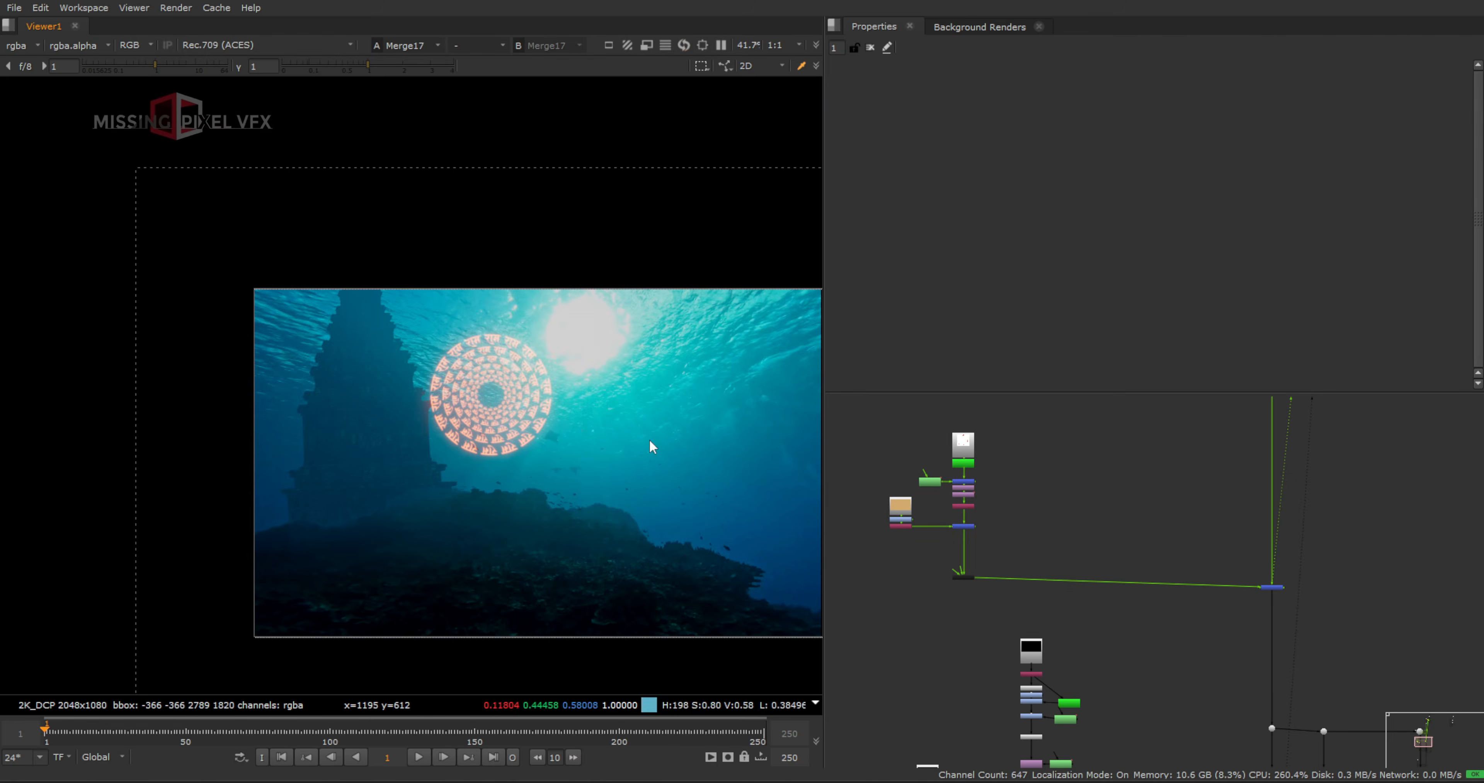
Open CameraTracker3 and create a card from the track point on the rocky ridge below the mandala
{"action": "scroll", "coordinate": [981, 482], "scroll_direction": "down", "scroll_amount": 8}
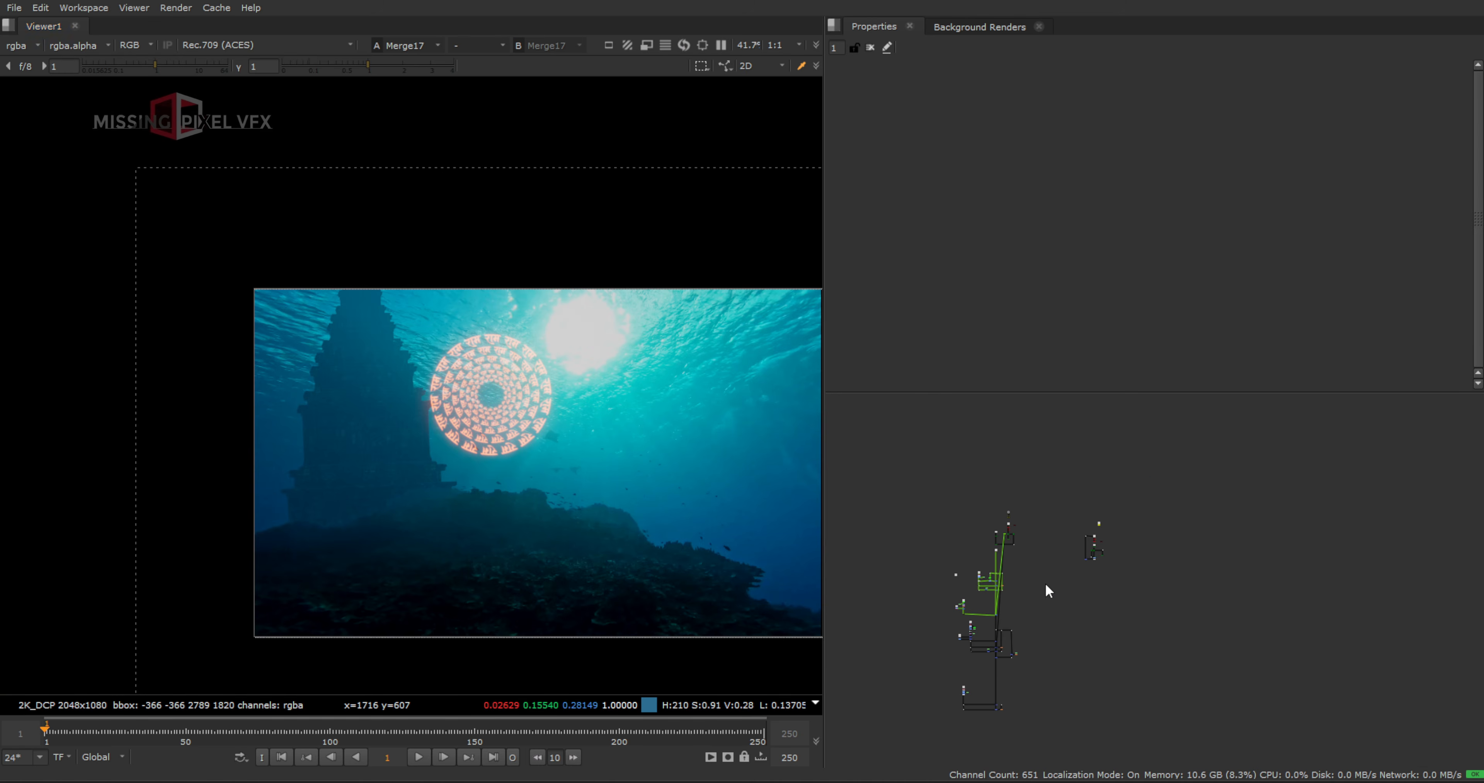
{"action": "middle_click_drag", "start_coordinate": [1045, 584], "coordinate": [1042, 599]}
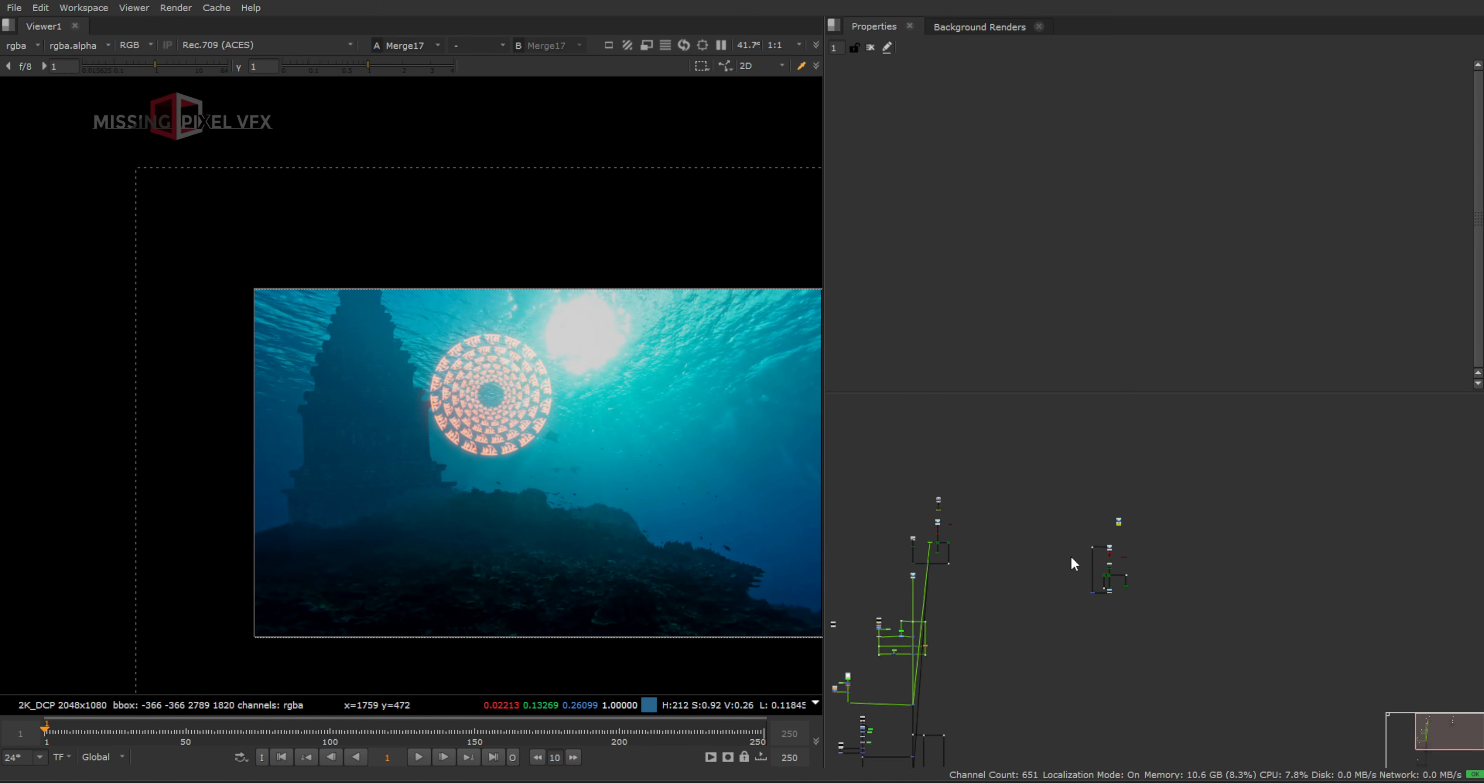
{"action": "scroll", "coordinate": [1050, 485], "scroll_direction": "up", "scroll_amount": 10}
{"action": "double_click", "coordinate": [1080, 483]}
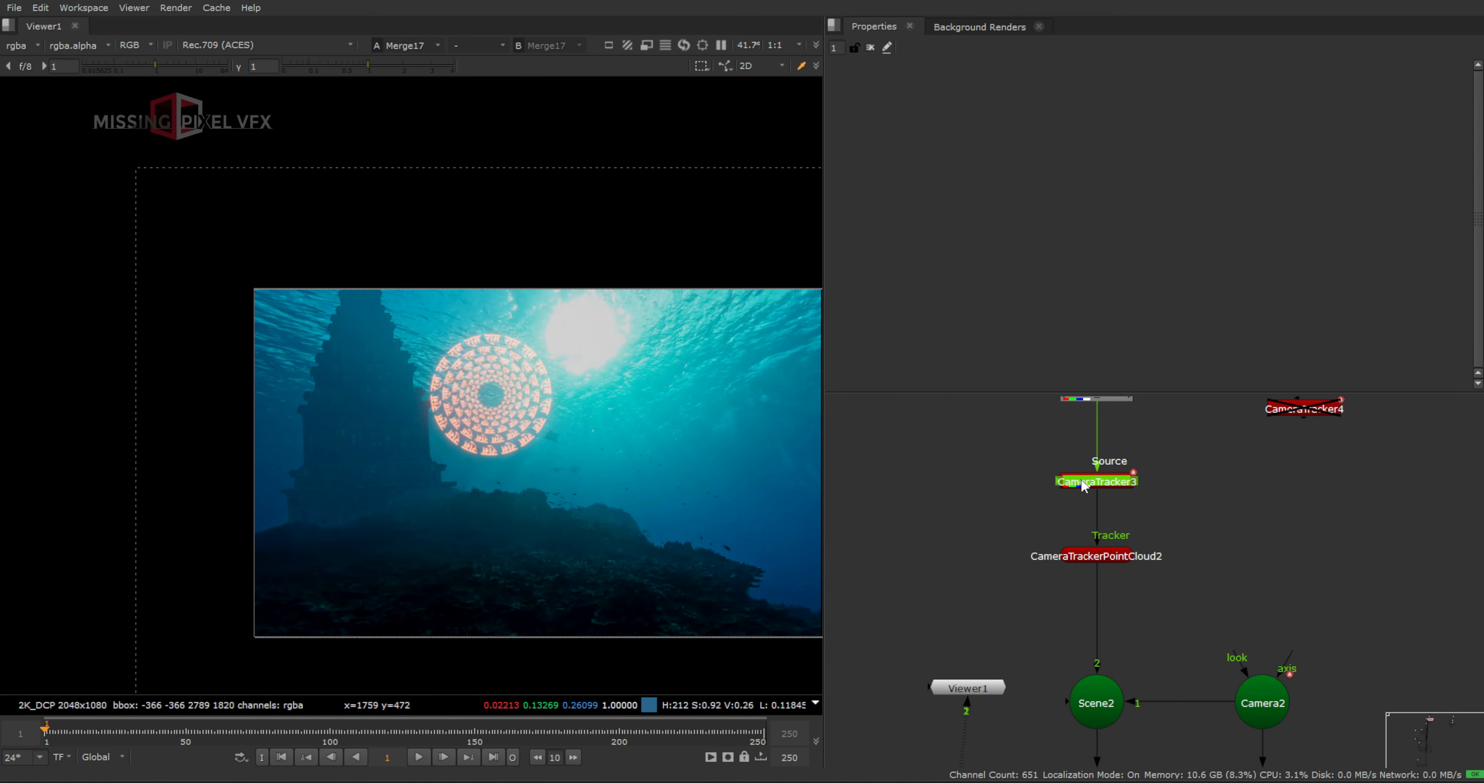
{"action": "scroll", "coordinate": [504, 463], "scroll_direction": "up", "scroll_amount": 5}
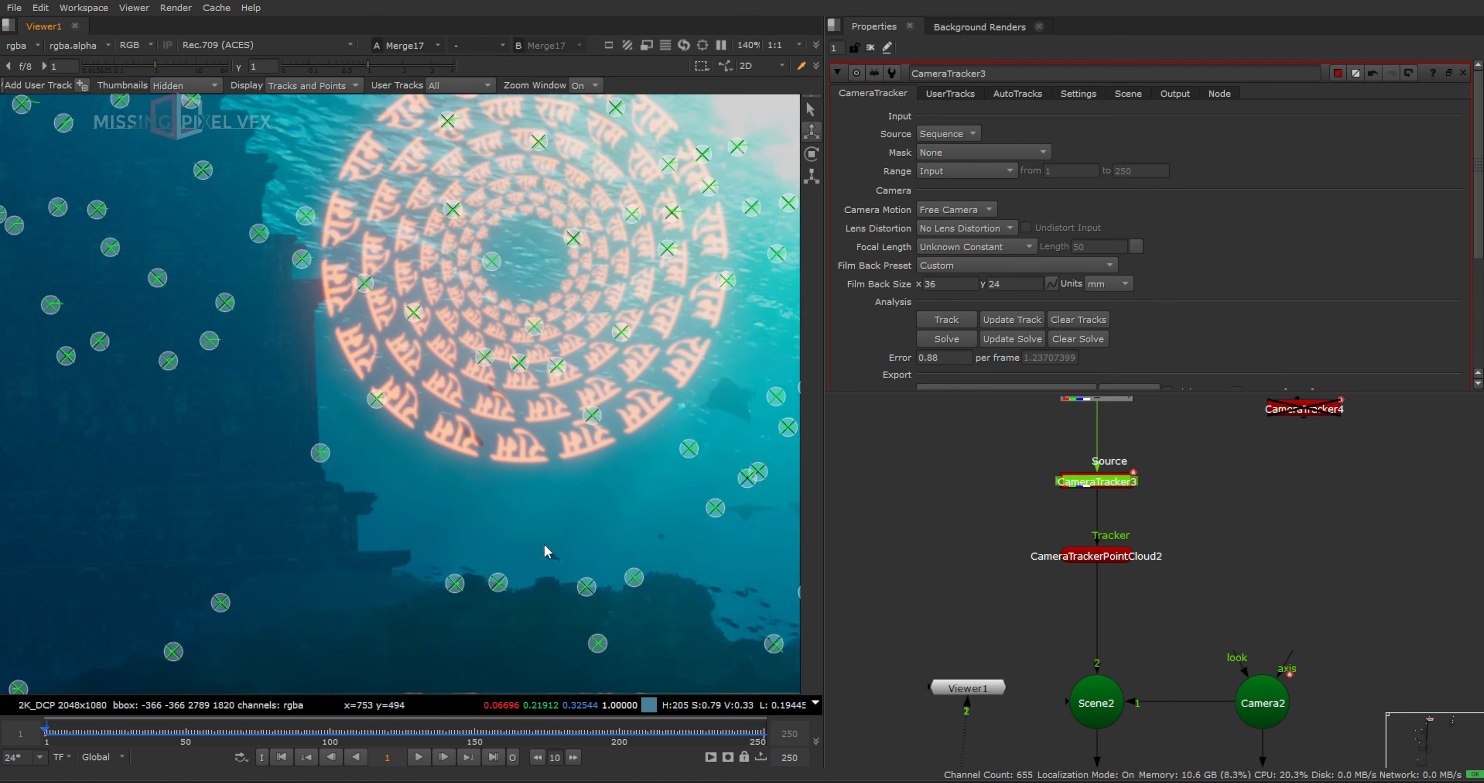
{"action": "mouse_move", "coordinate": [499, 585]}
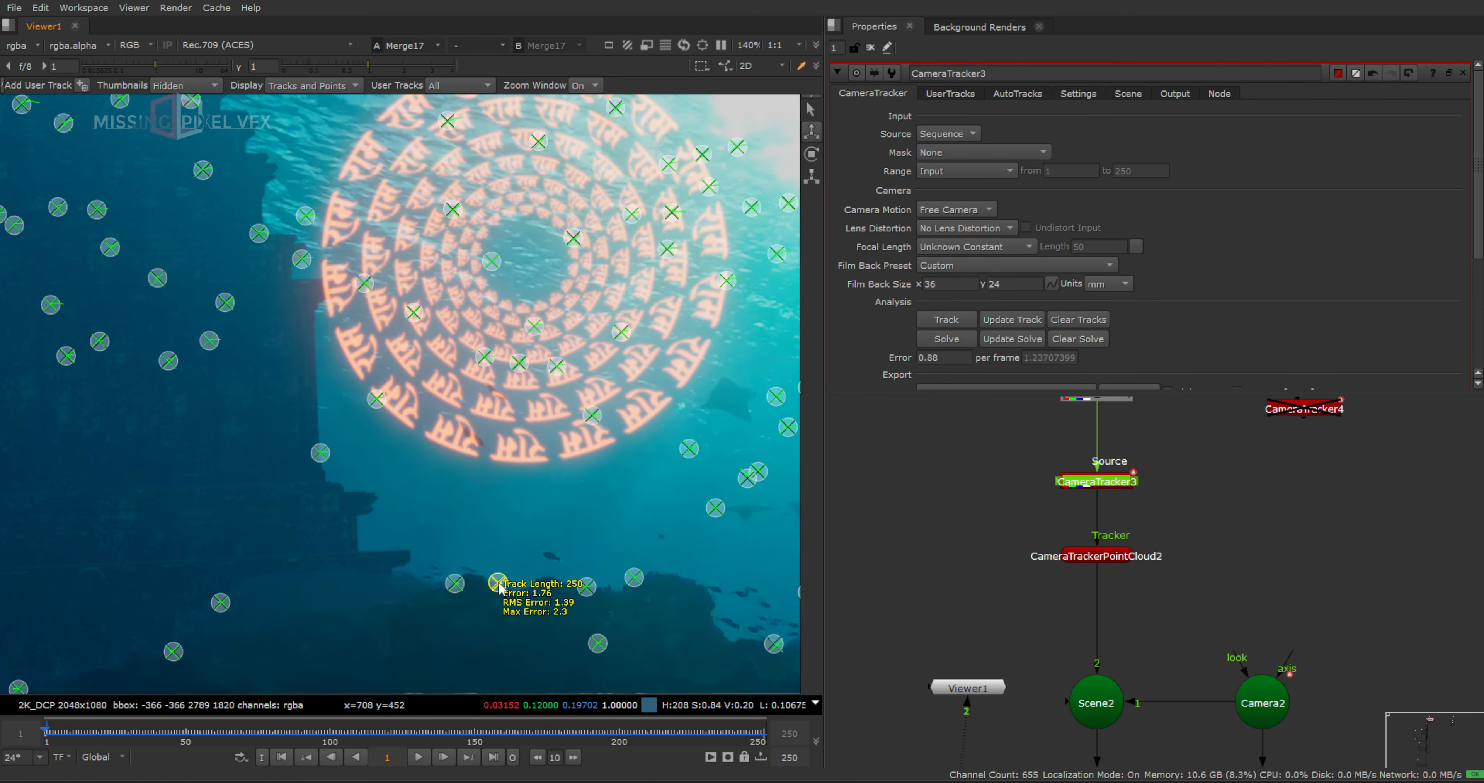
{"action": "right_click", "coordinate": [499, 584]}
{"action": "mouse_move", "coordinate": [532, 622]}
{"action": "left_click", "coordinate": [645, 691]}
Move the new Card1 node through the node graph to beside the mandala branch
{"action": "left_click_drag", "start_coordinate": [996, 520], "coordinate": [870, 662]}
{"action": "middle_click_drag", "start_coordinate": [870, 662], "coordinate": [1095, 431]}
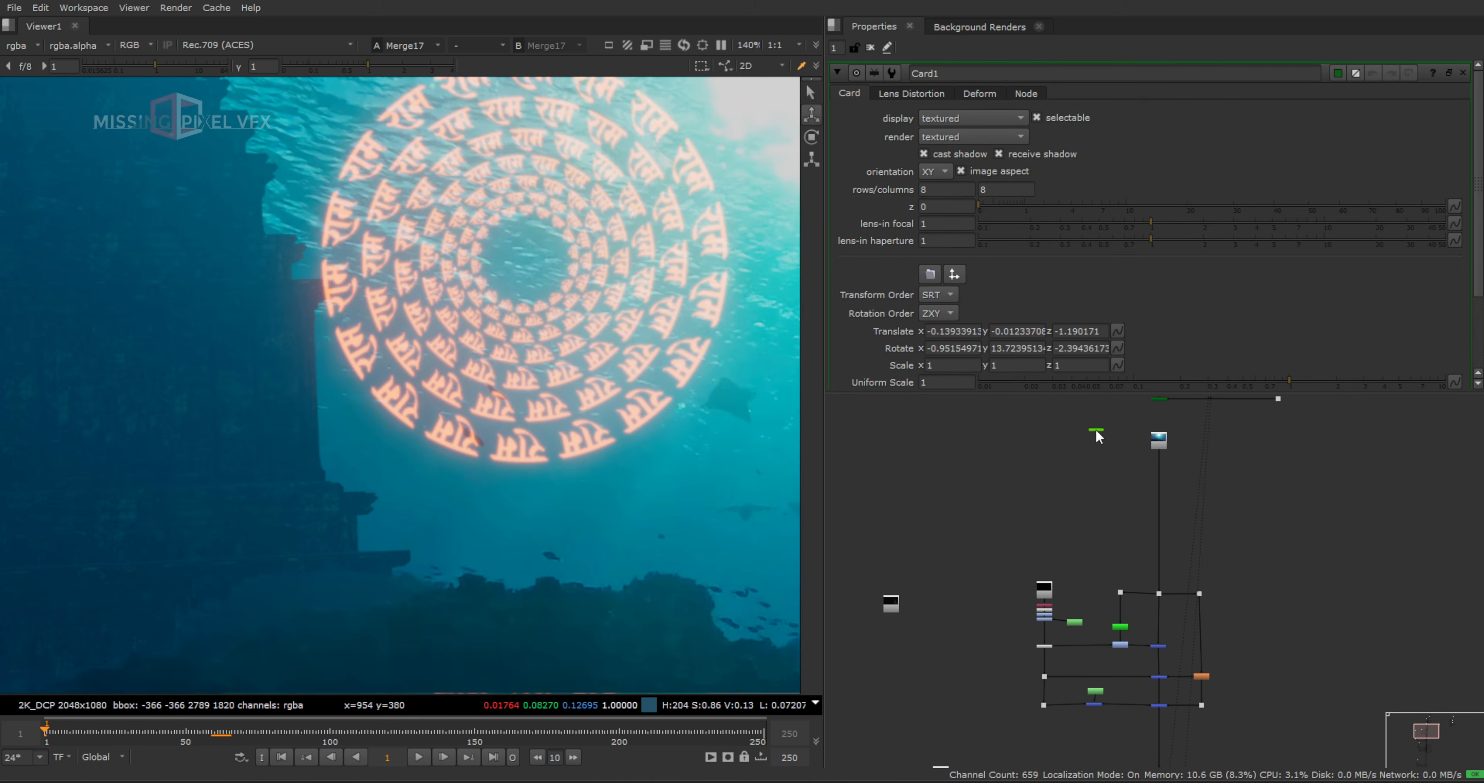
{"action": "left_click_drag", "start_coordinate": [1095, 431], "coordinate": [1015, 632]}
{"action": "middle_click_drag", "start_coordinate": [1015, 631], "coordinate": [978, 707]}
{"action": "left_click_drag", "start_coordinate": [978, 706], "coordinate": [979, 676]}
{"action": "middle_click_drag", "start_coordinate": [979, 676], "coordinate": [1030, 477]}
{"action": "left_click_drag", "start_coordinate": [1030, 477], "coordinate": [996, 645]}
{"action": "middle_click_drag", "start_coordinate": [997, 645], "coordinate": [1030, 536]}
{"action": "scroll", "coordinate": [1029, 540], "scroll_direction": "up", "scroll_amount": 4}
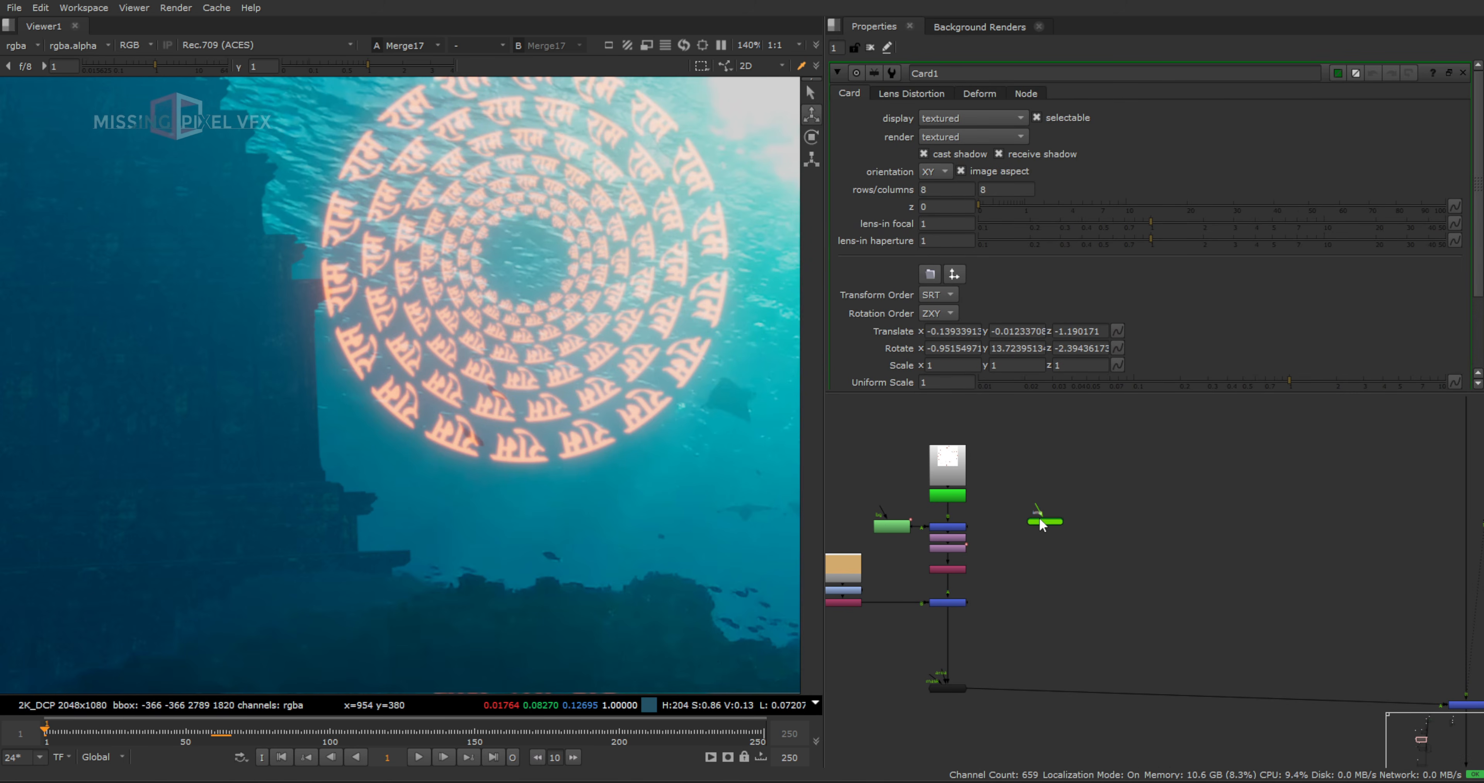
Connect Card1's img input to the mandala's mask Merge and insert the card above bm_OpticalGlow1
{"action": "left_click_drag", "start_coordinate": [1040, 521], "coordinate": [1024, 638]}
{"action": "scroll", "coordinate": [1025, 647], "scroll_direction": "up", "scroll_amount": 5}
{"action": "middle_click_drag", "start_coordinate": [1025, 647], "coordinate": [1204, 600]}
{"action": "scroll", "coordinate": [1205, 583], "scroll_direction": "down", "scroll_amount": 1}
{"action": "left_click_drag", "start_coordinate": [1188, 564], "coordinate": [1043, 510]}
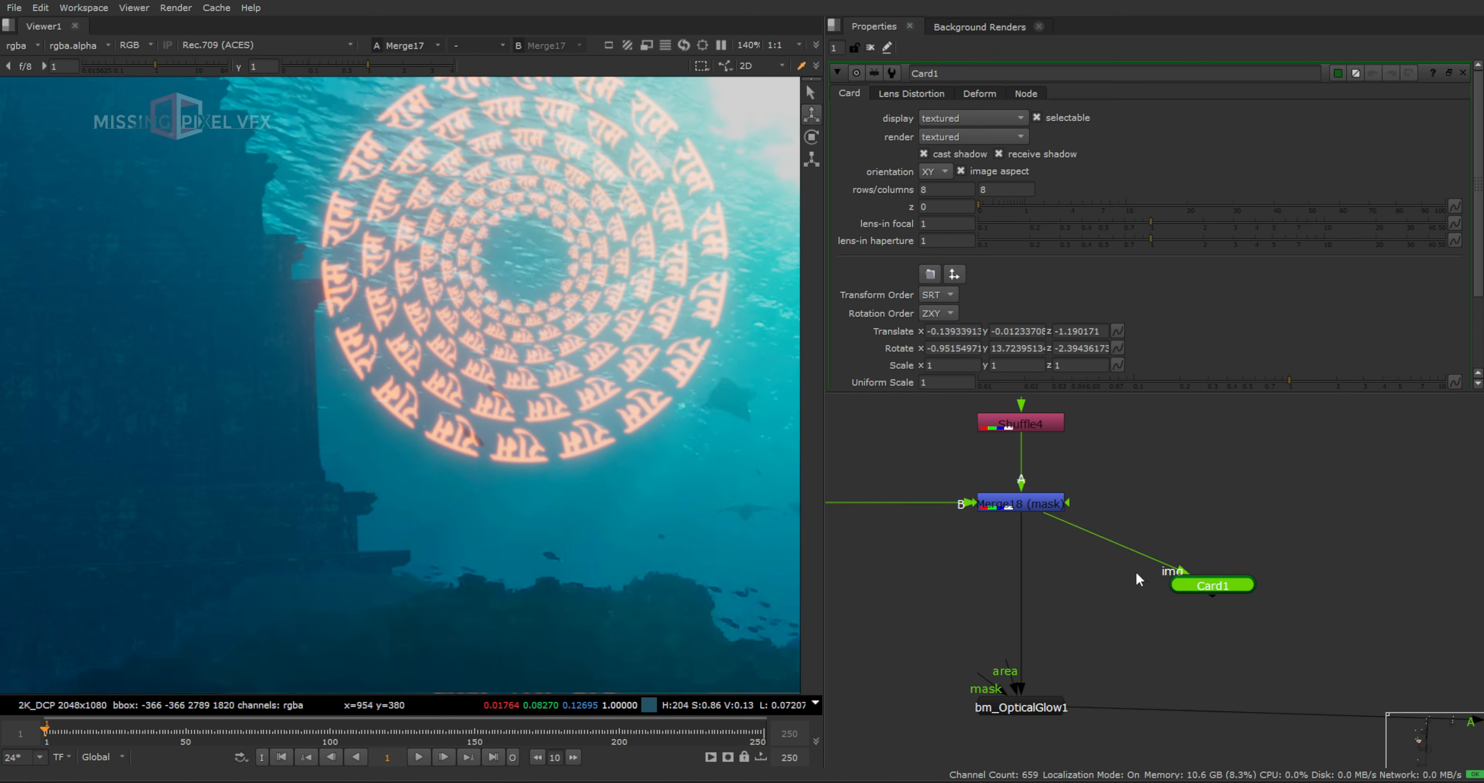
{"action": "left_click_drag", "start_coordinate": [1088, 568], "coordinate": [1031, 576]}
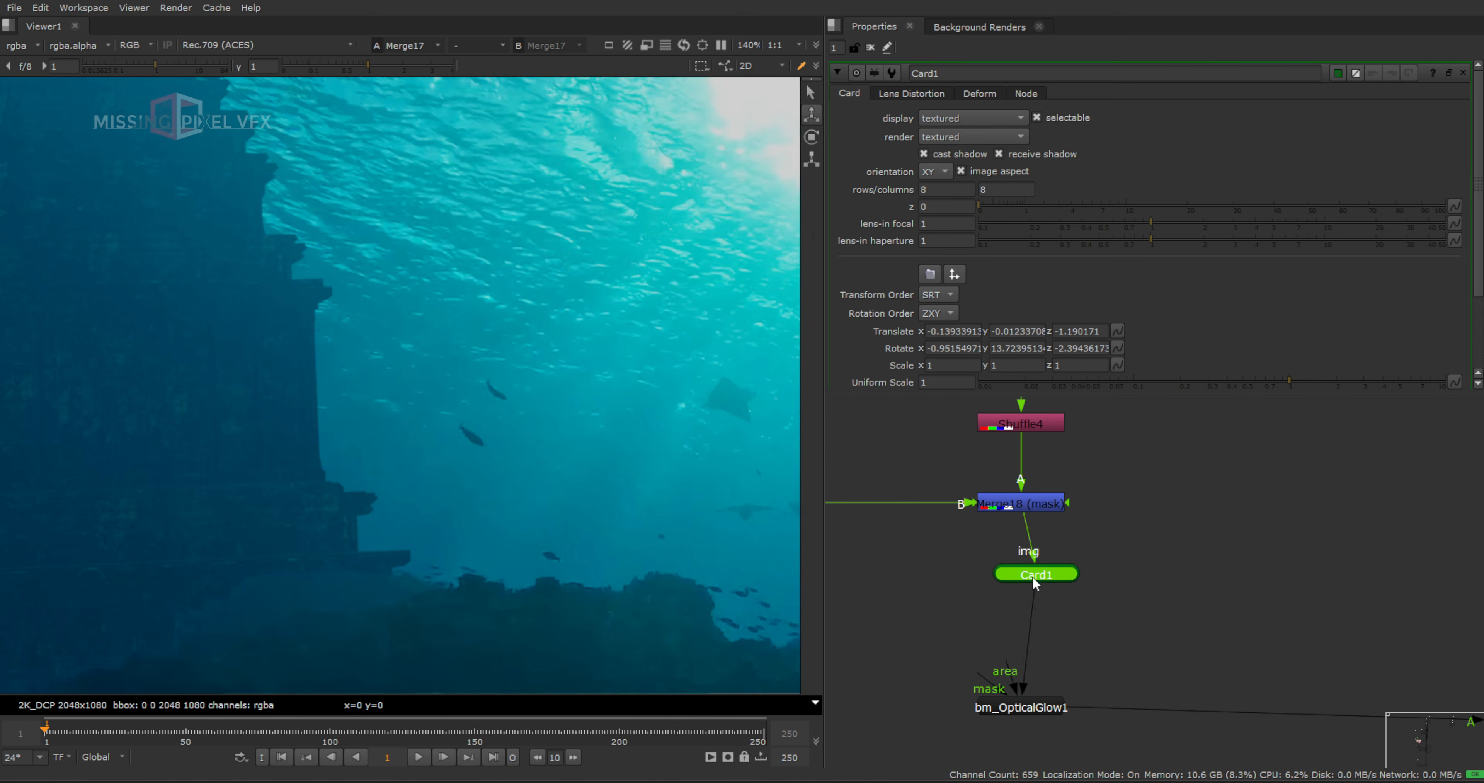
View Card1 in 3D, set its rows and columns to 2 each, and close its properties
{"action": "scroll", "coordinate": [1013, 576], "scroll_direction": "down", "scroll_amount": 2}
{"action": "scroll", "coordinate": [1036, 573], "scroll_direction": "up", "scroll_amount": 2}
{"action": "key", "text": "1"}
{"action": "scroll", "coordinate": [560, 334], "scroll_direction": "up", "scroll_amount": 4}
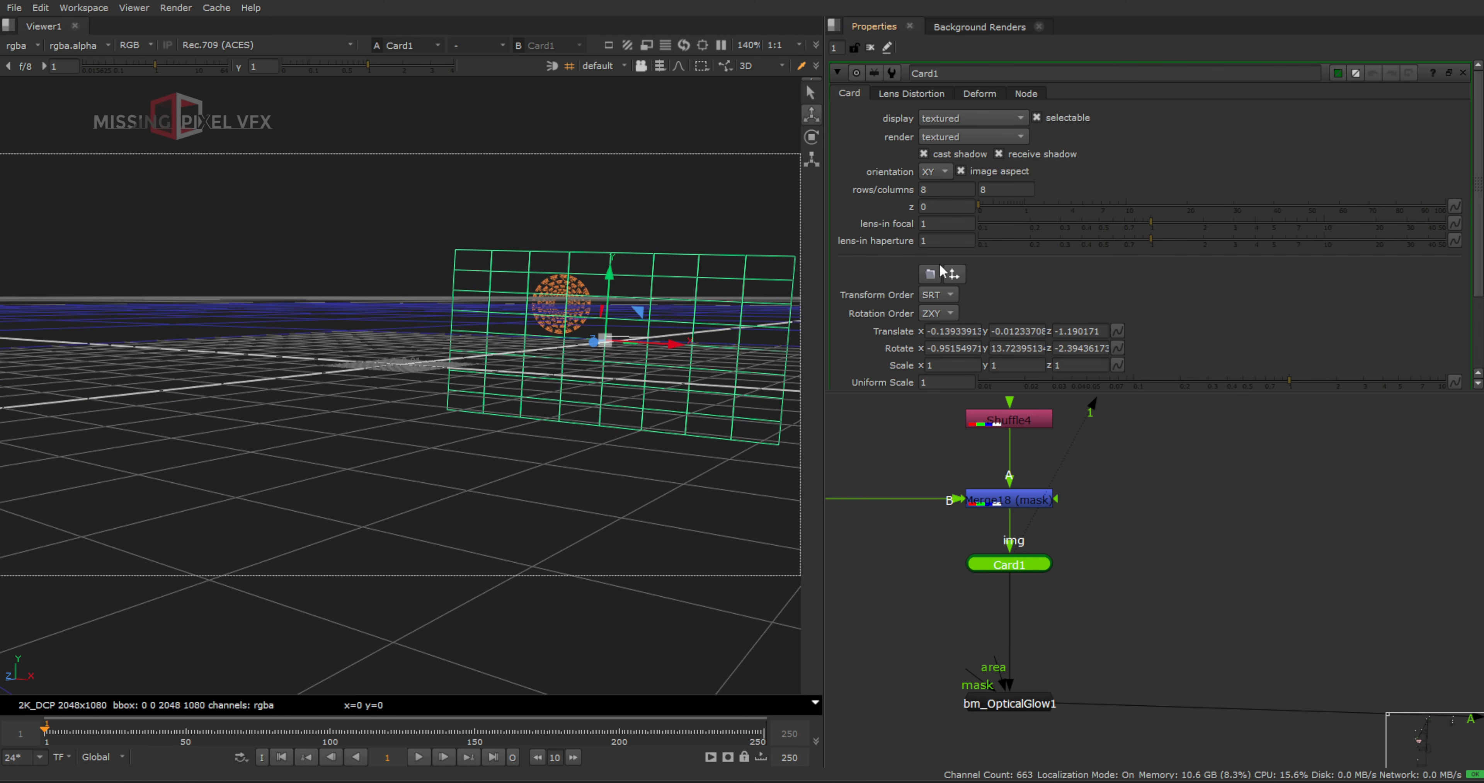
{"action": "key", "text": "Tab"}
{"action": "type", "text": "2"}
{"action": "key", "text": "Return"}
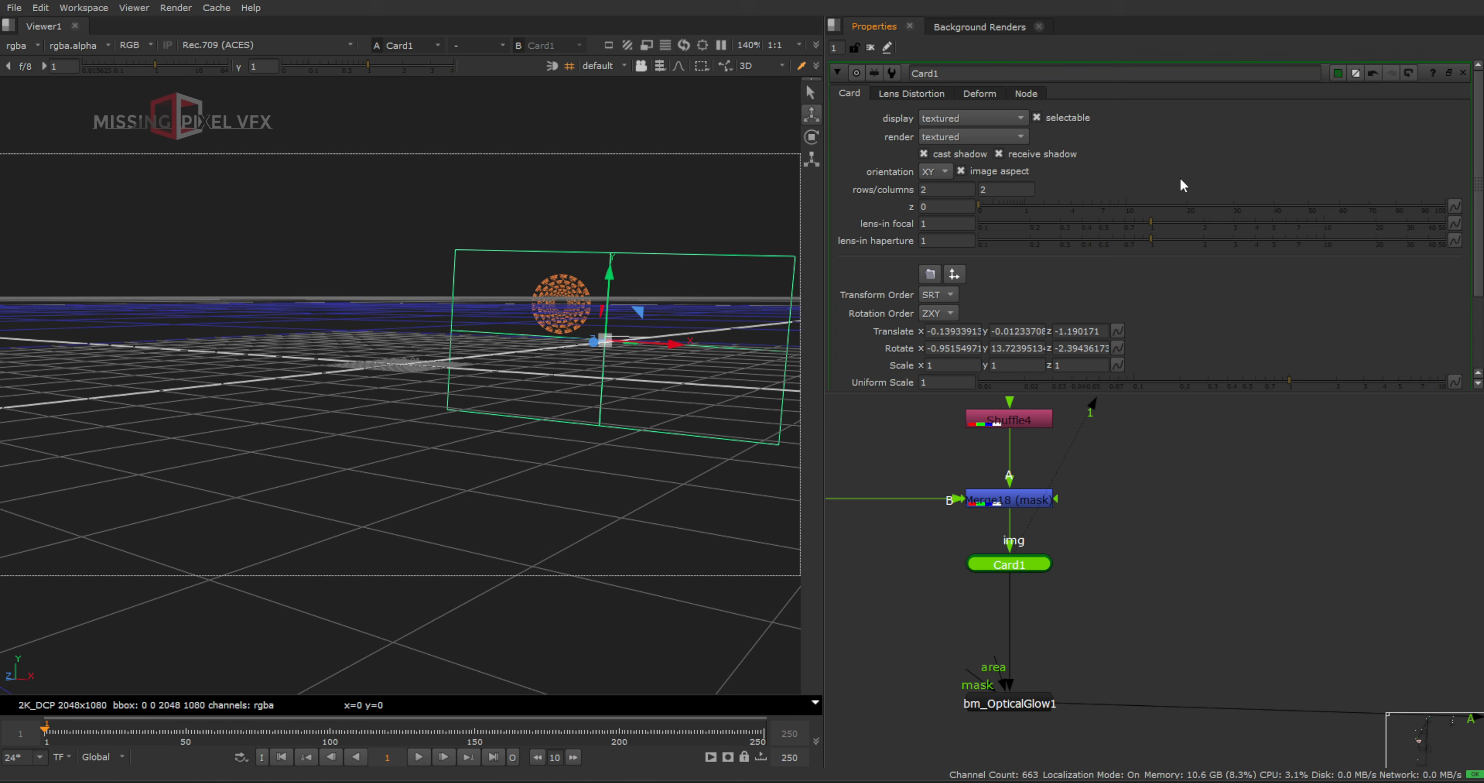
{"action": "left_click", "coordinate": [871, 48]}
Add a ScanlineRender node and insert it between Card1 and bm_OpticalGlow1
{"action": "left_click", "coordinate": [1145, 600]}
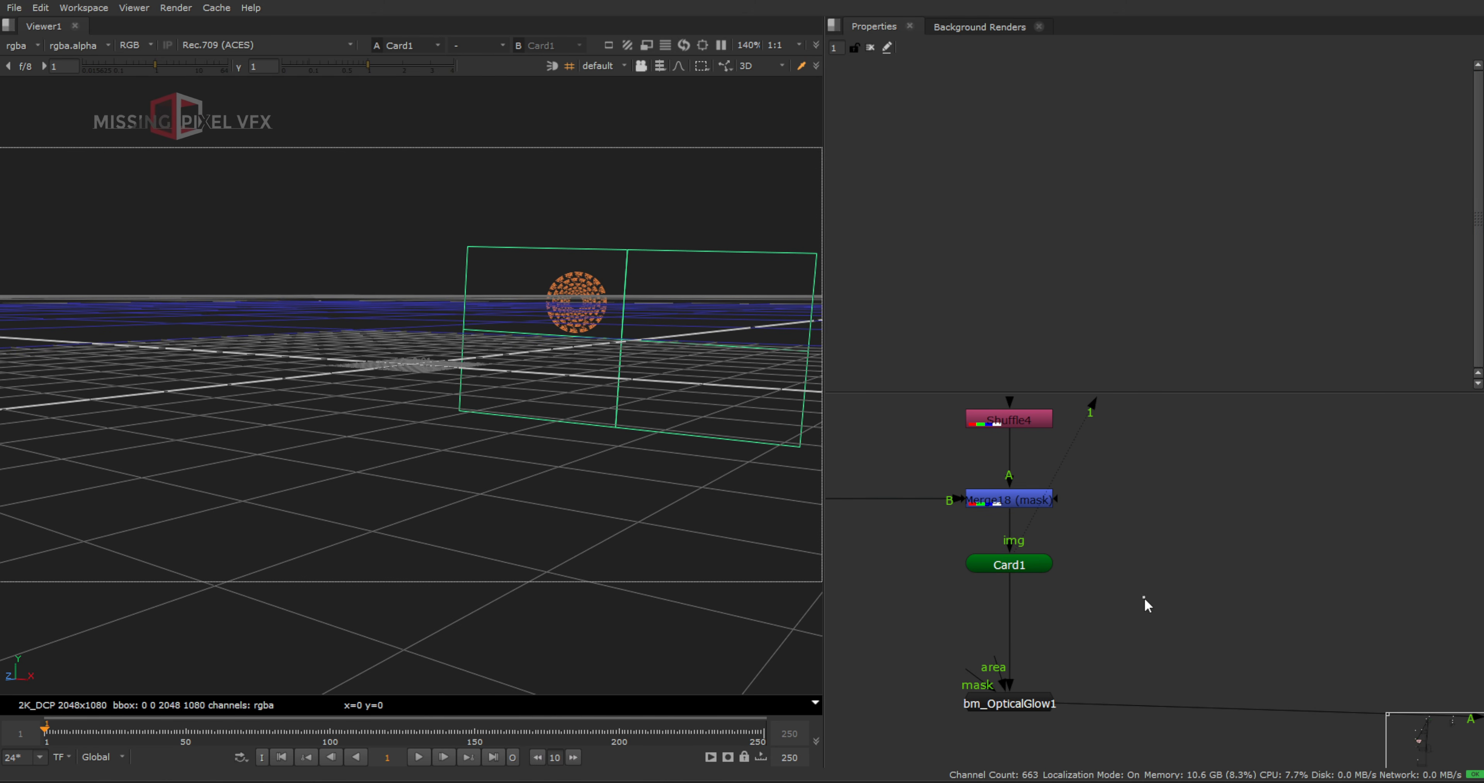
{"action": "key", "text": "Tab"}
{"action": "type", "text": "sca"}
{"action": "left_click", "coordinate": [1003, 626]}
{"action": "left_click_drag", "start_coordinate": [1141, 600], "coordinate": [1016, 636]}
Duplicate the tracked camera and place the copy beside the mandala's ScanlineRender node
{"action": "scroll", "coordinate": [1022, 638], "scroll_direction": "down", "scroll_amount": 8}
{"action": "middle_click_drag", "start_coordinate": [1151, 559], "coordinate": [1097, 637]}
{"action": "middle_click_drag", "start_coordinate": [1248, 403], "coordinate": [1117, 631]}
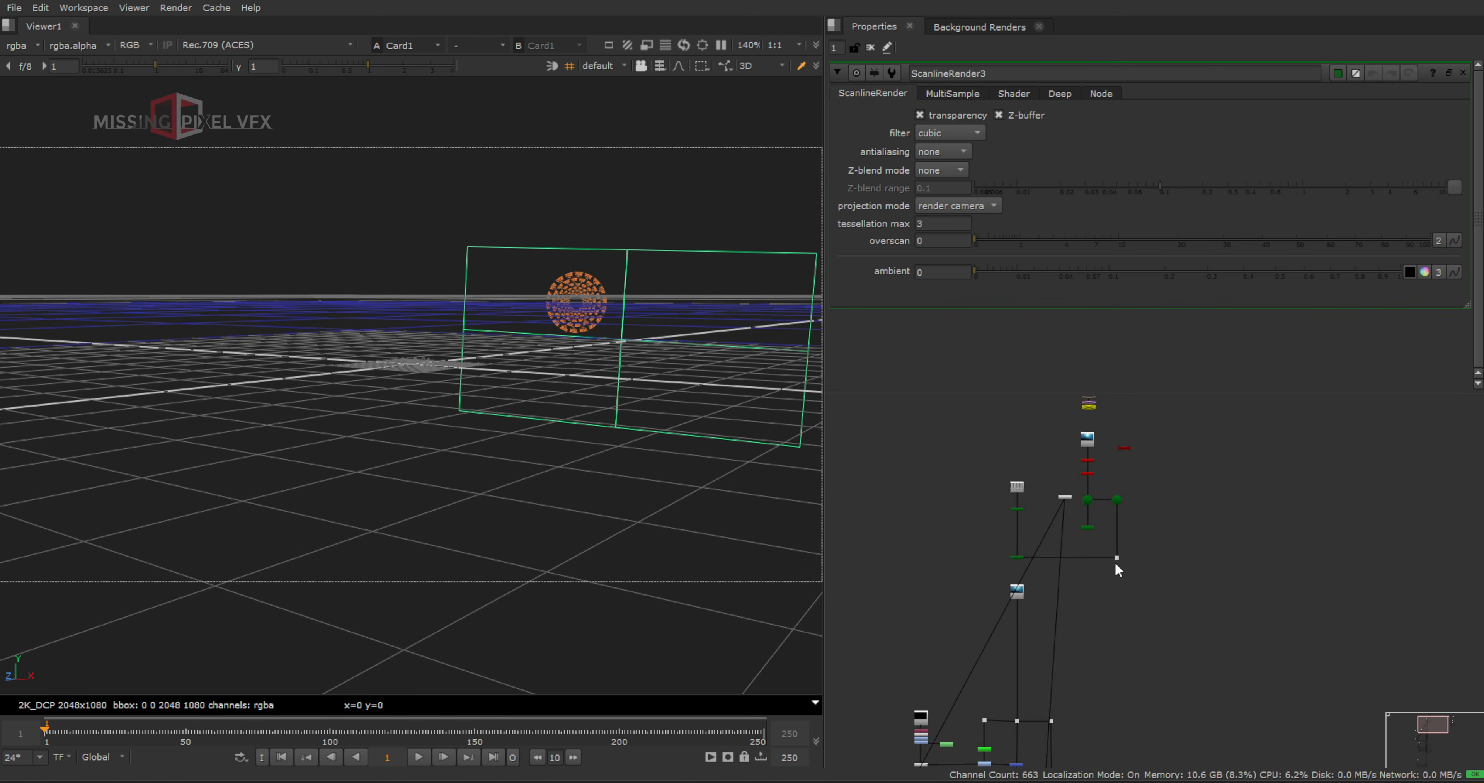
{"action": "middle_click_drag", "start_coordinate": [1116, 523], "coordinate": [1186, 551]}
{"action": "scroll", "coordinate": [1142, 602], "scroll_direction": "up", "scroll_amount": 4}
{"action": "left_click", "coordinate": [1140, 568]}
{"action": "scroll", "coordinate": [1132, 625], "scroll_direction": "down", "scroll_amount": 6}
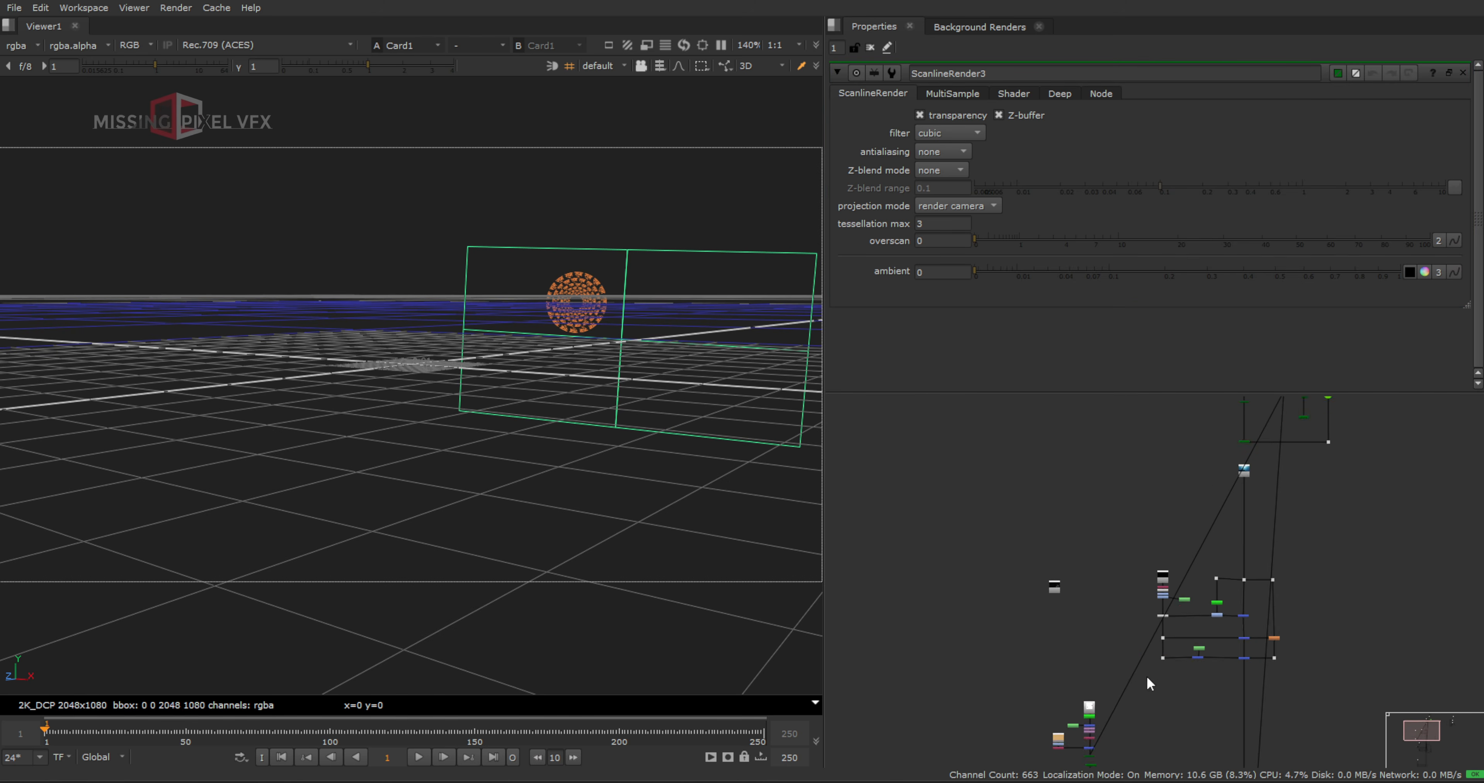
{"action": "scroll", "coordinate": [1176, 526], "scroll_direction": "up", "scroll_amount": 8}
{"action": "left_click", "coordinate": [1028, 617]}
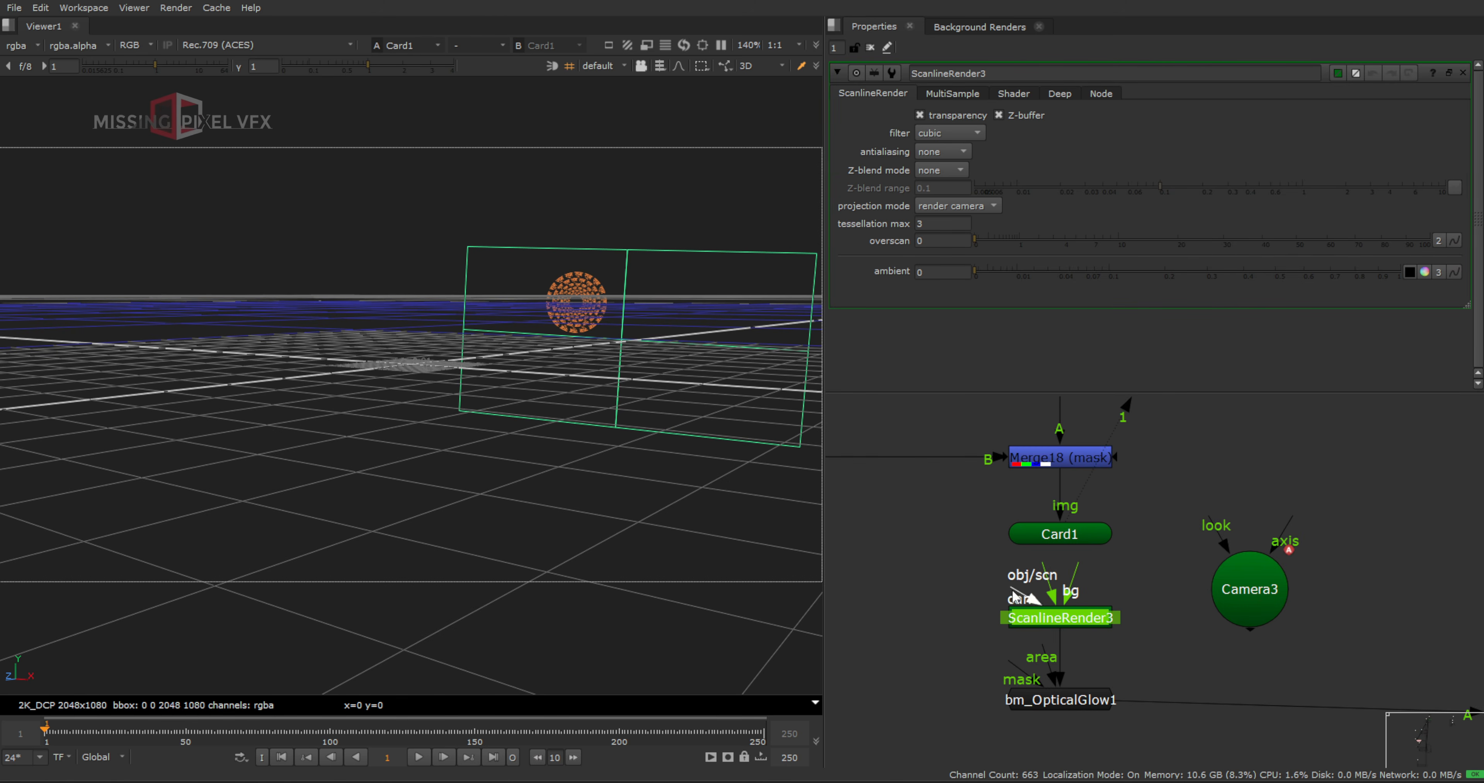
Connect ScanlineRender3's cam input to Camera3 and its obj/scn input to Card1
{"action": "left_click_drag", "start_coordinate": [1015, 597], "coordinate": [1215, 598]}
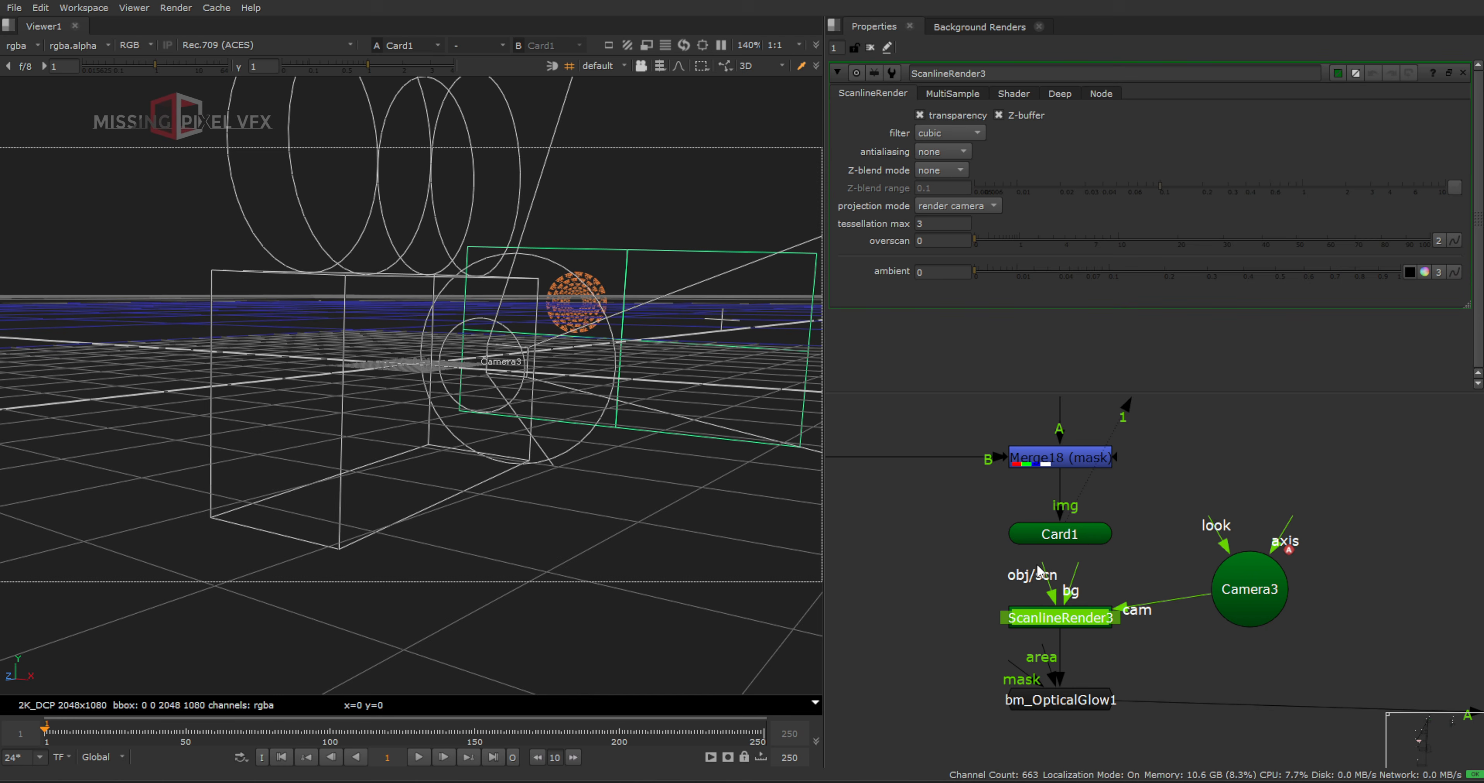
{"action": "left_click_drag", "start_coordinate": [1043, 570], "coordinate": [1064, 536]}
{"action": "scroll", "coordinate": [1077, 548], "scroll_direction": "down", "scroll_amount": 5}
{"action": "middle_click_drag", "start_coordinate": [1109, 570], "coordinate": [835, 568]}
{"action": "scroll", "coordinate": [1324, 555], "scroll_direction": "down", "scroll_amount": 3}
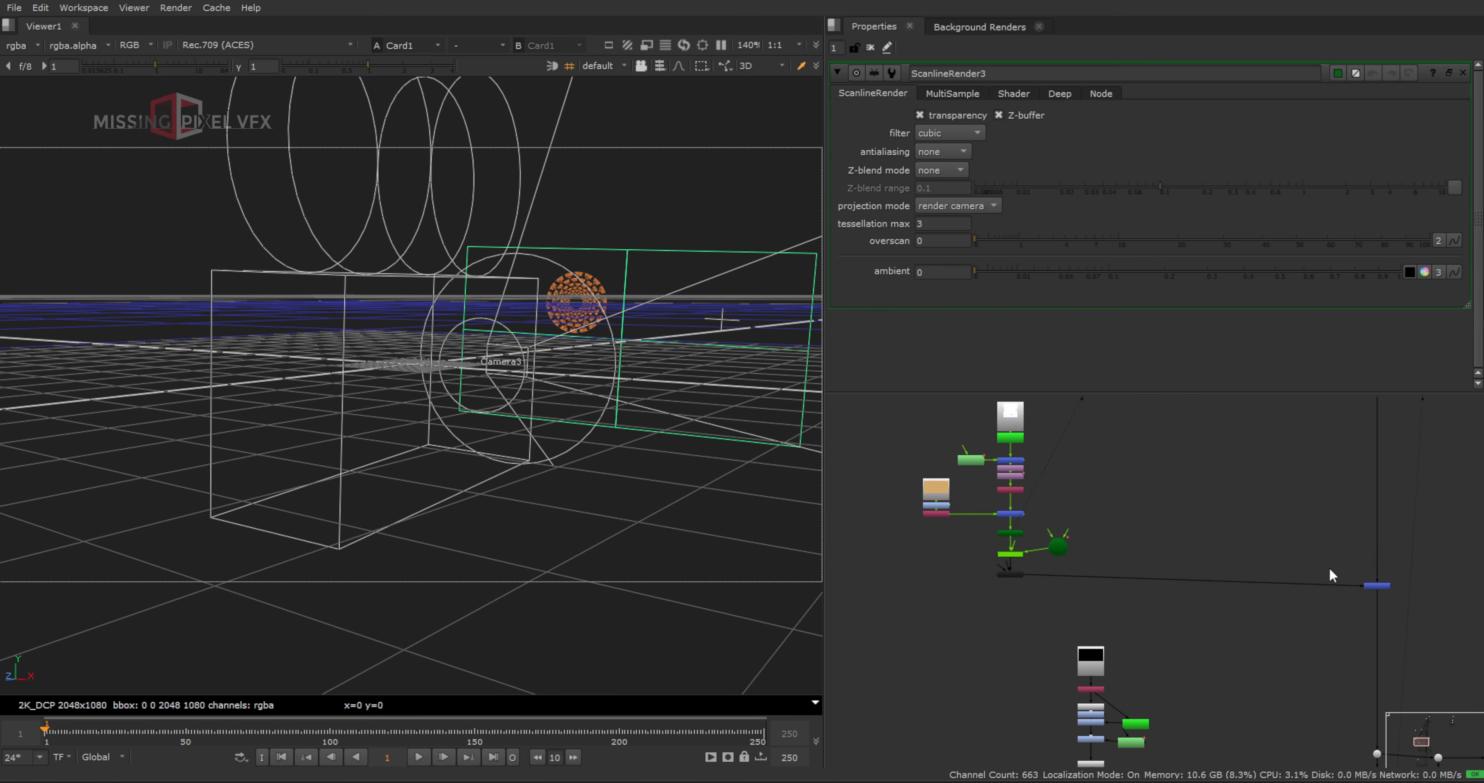
View Merge17 and compare the mandala fed from before Card1 with the one fed from bm_OpticalGlow1
{"action": "left_click", "coordinate": [1373, 585]}
{"action": "key", "text": "1"}
{"action": "scroll", "coordinate": [585, 348], "scroll_direction": "down", "scroll_amount": 3}
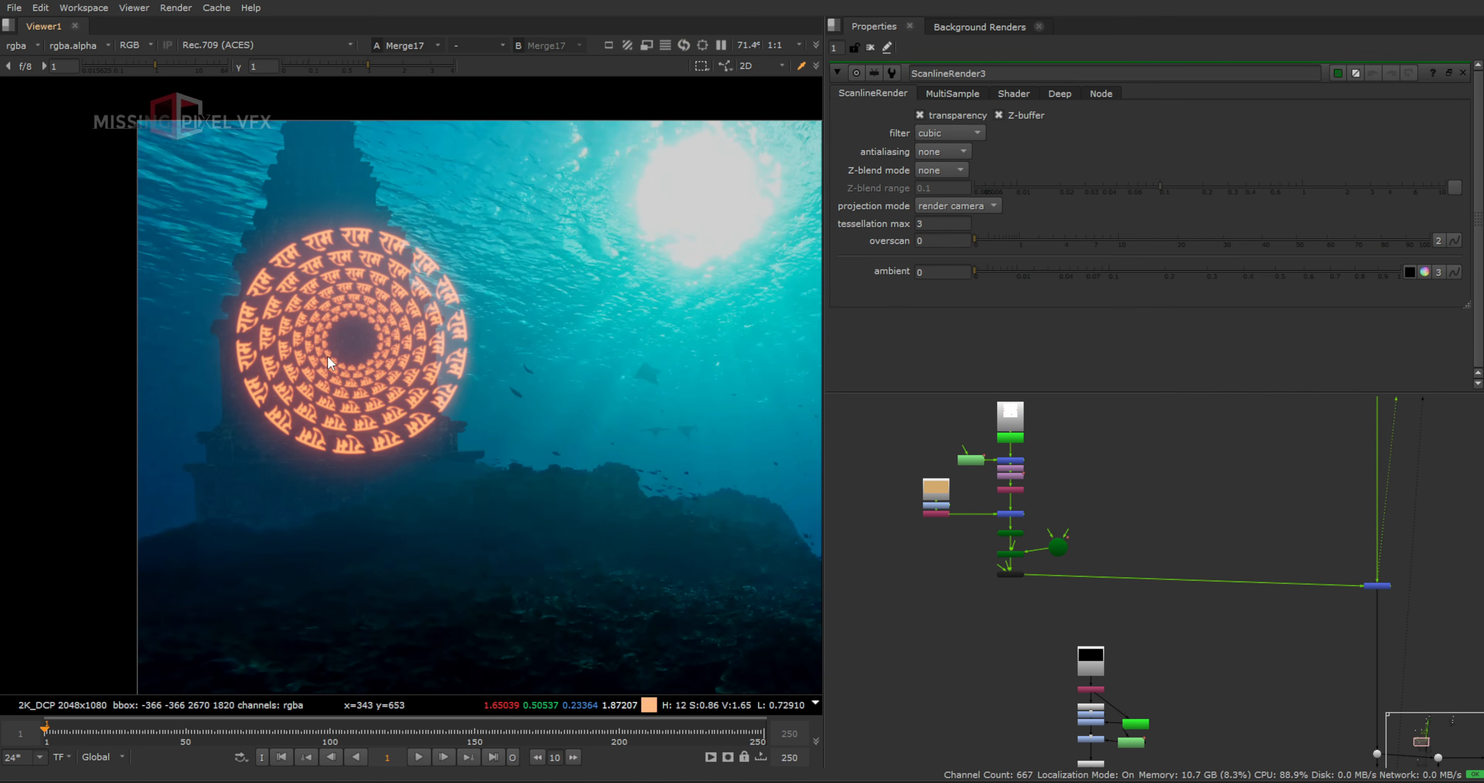
{"action": "scroll", "coordinate": [1051, 538], "scroll_direction": "up", "scroll_amount": 3}
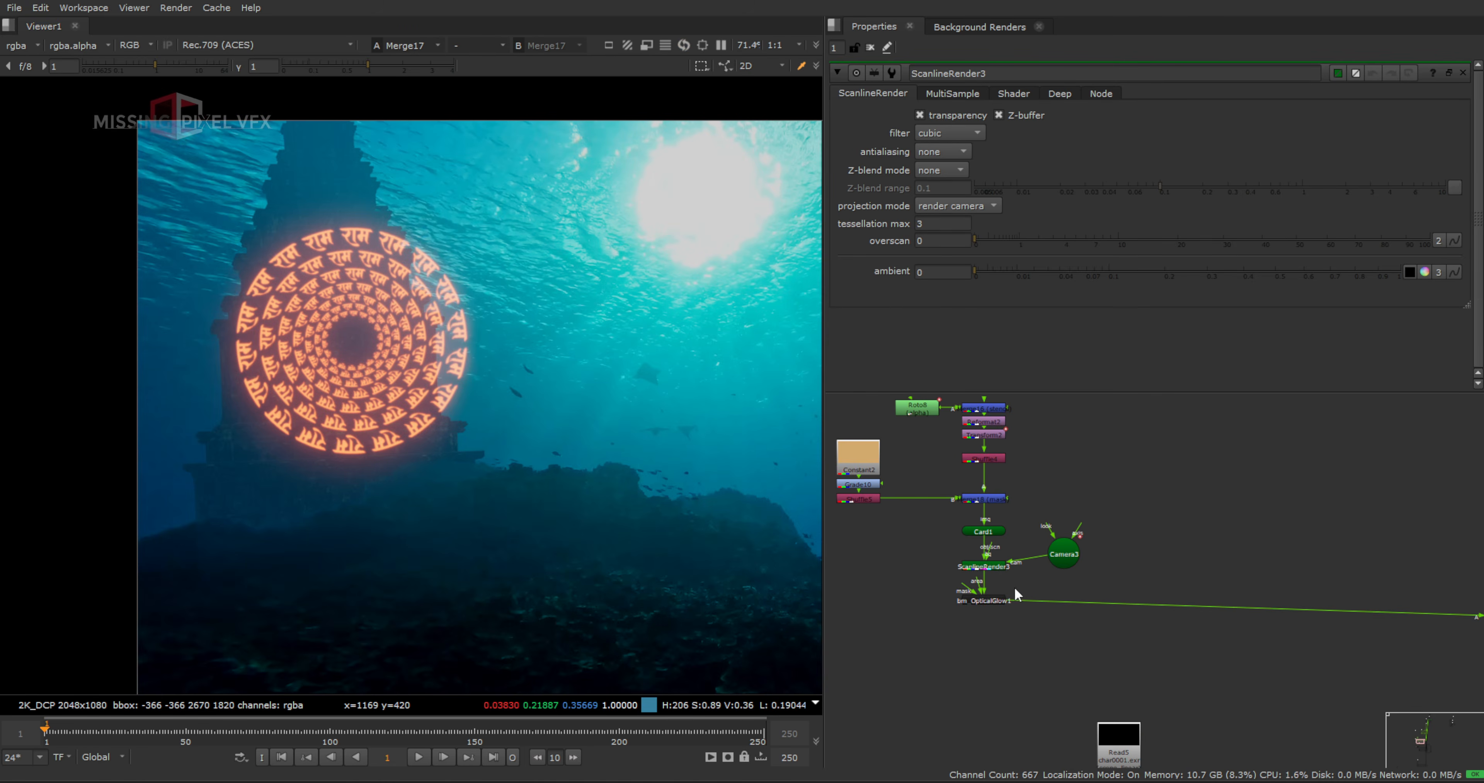
{"action": "left_click_drag", "start_coordinate": [1015, 590], "coordinate": [996, 502]}
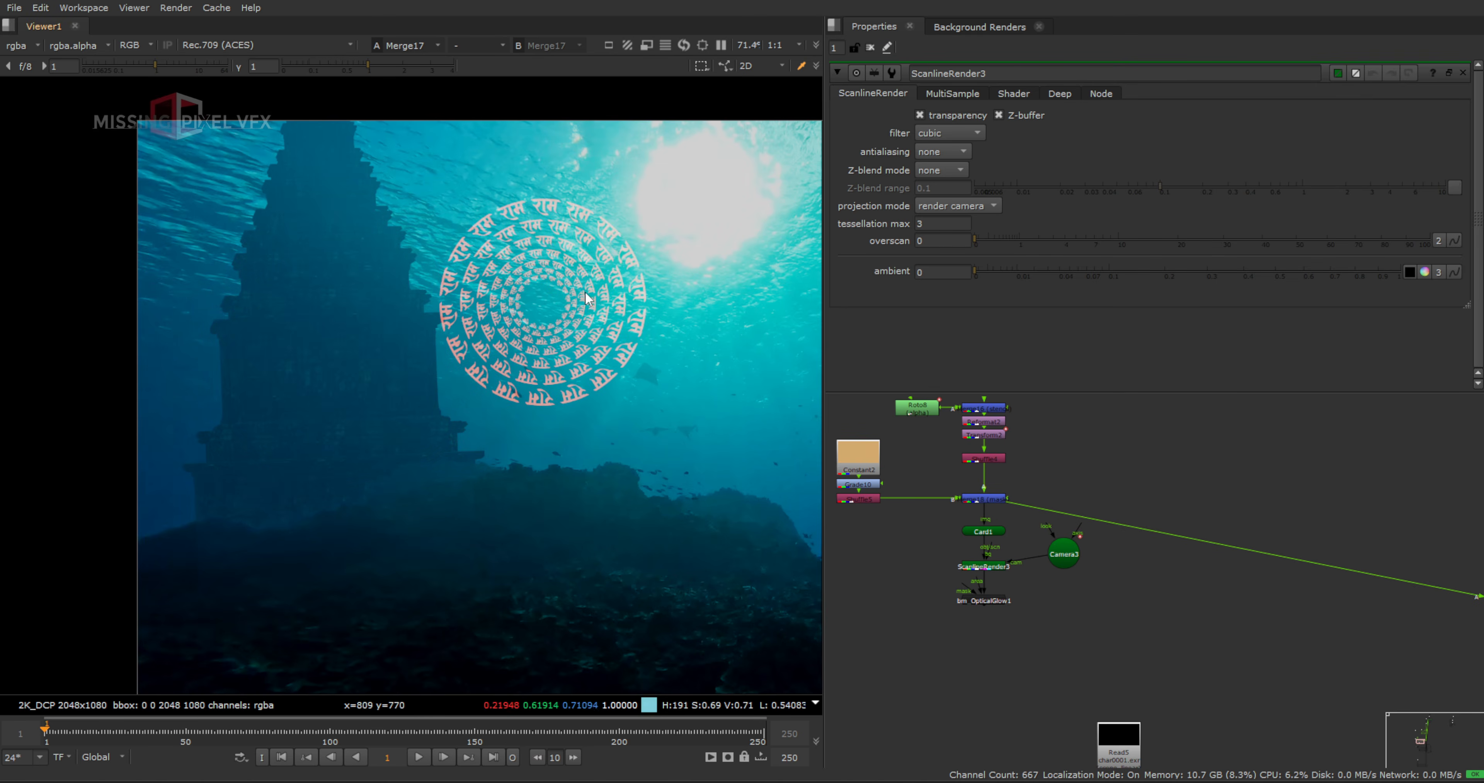
{"action": "left_click_drag", "start_coordinate": [1016, 506], "coordinate": [1003, 595]}
Add a Project3D node and insert it between the mandala's merge and Card1
{"action": "key", "text": "Tab"}
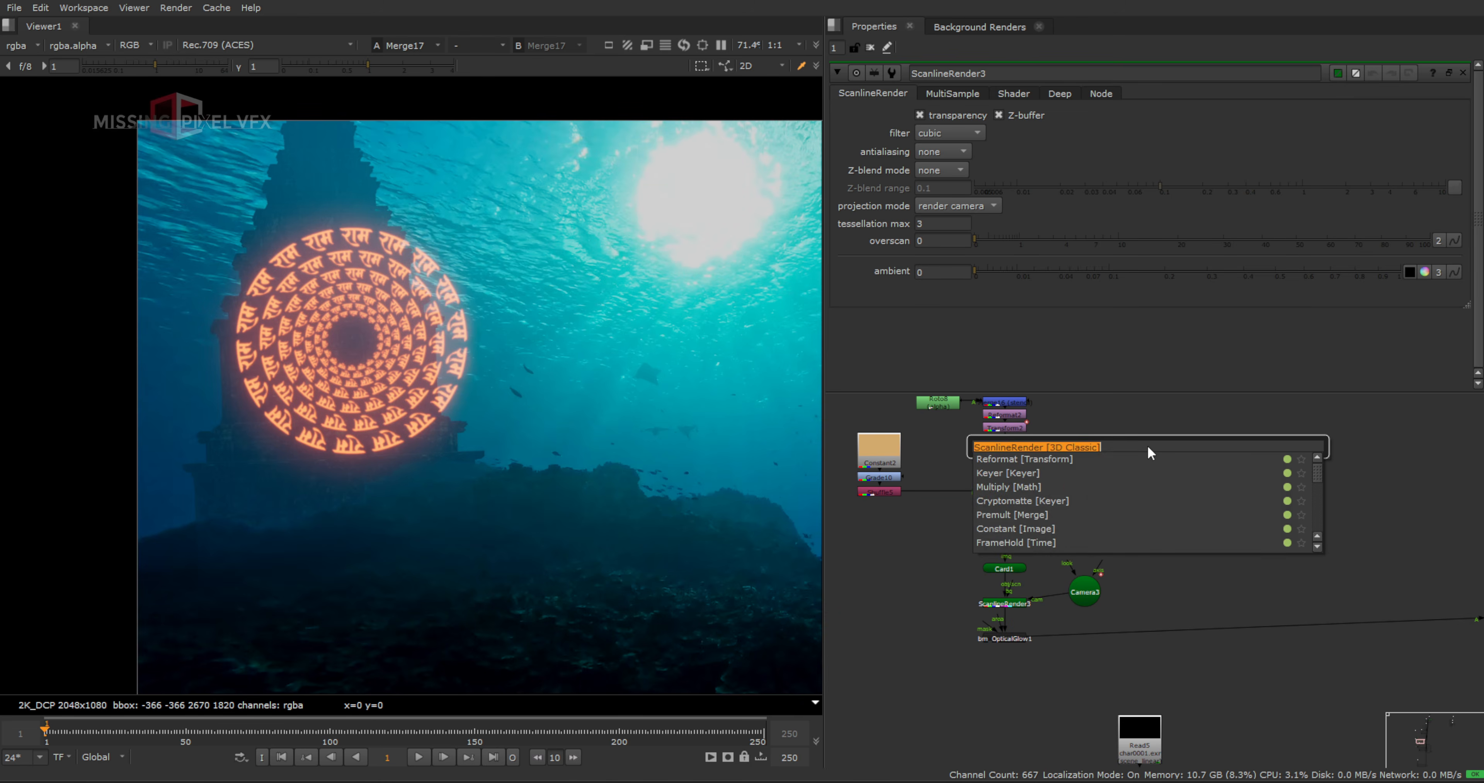
{"action": "type", "text": "project"}
{"action": "key", "text": "Return"}
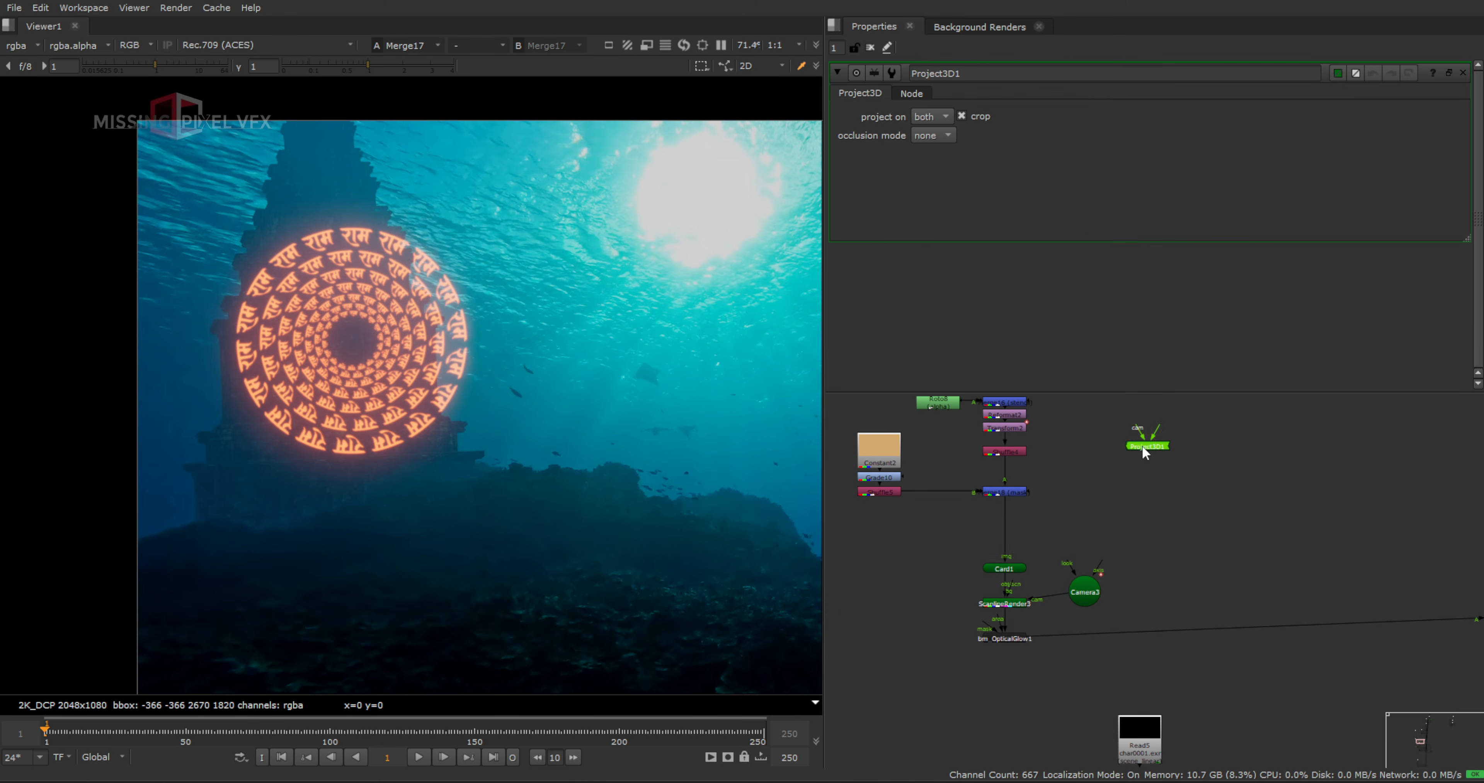
{"action": "left_click_drag", "start_coordinate": [1145, 442], "coordinate": [1002, 538]}
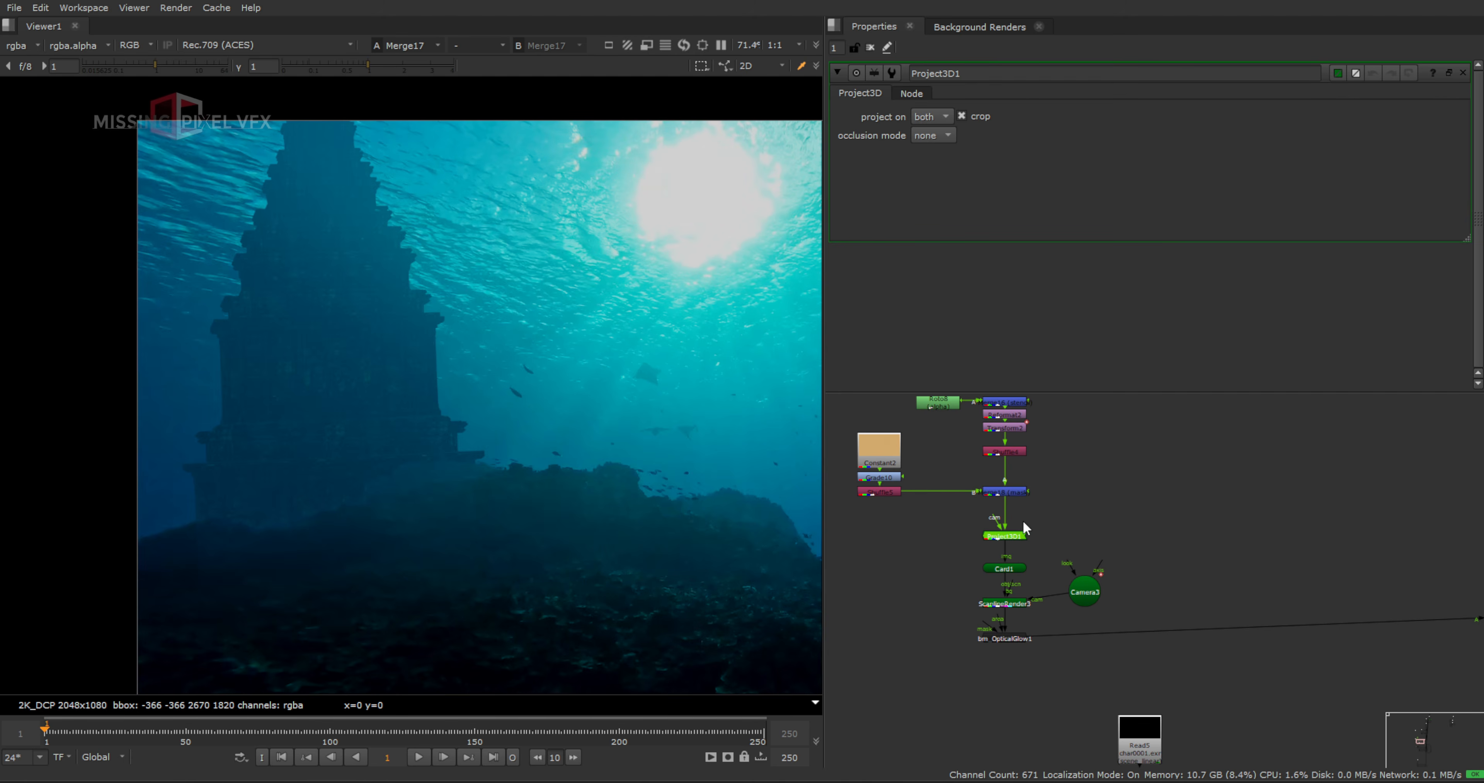
Connect Project3D1's cam input to Camera3 and insert a FrameHold at frame 1 between them
{"action": "left_click_drag", "start_coordinate": [997, 520], "coordinate": [1085, 591]}
{"action": "left_click_drag", "start_coordinate": [1085, 591], "coordinate": [1099, 544]}
{"action": "left_click", "coordinate": [1073, 526]}
{"action": "key", "text": "Tab"}
{"action": "type", "text": "fr"}
{"action": "left_click", "coordinate": [980, 554]}
{"action": "left_click", "coordinate": [1209, 540]}
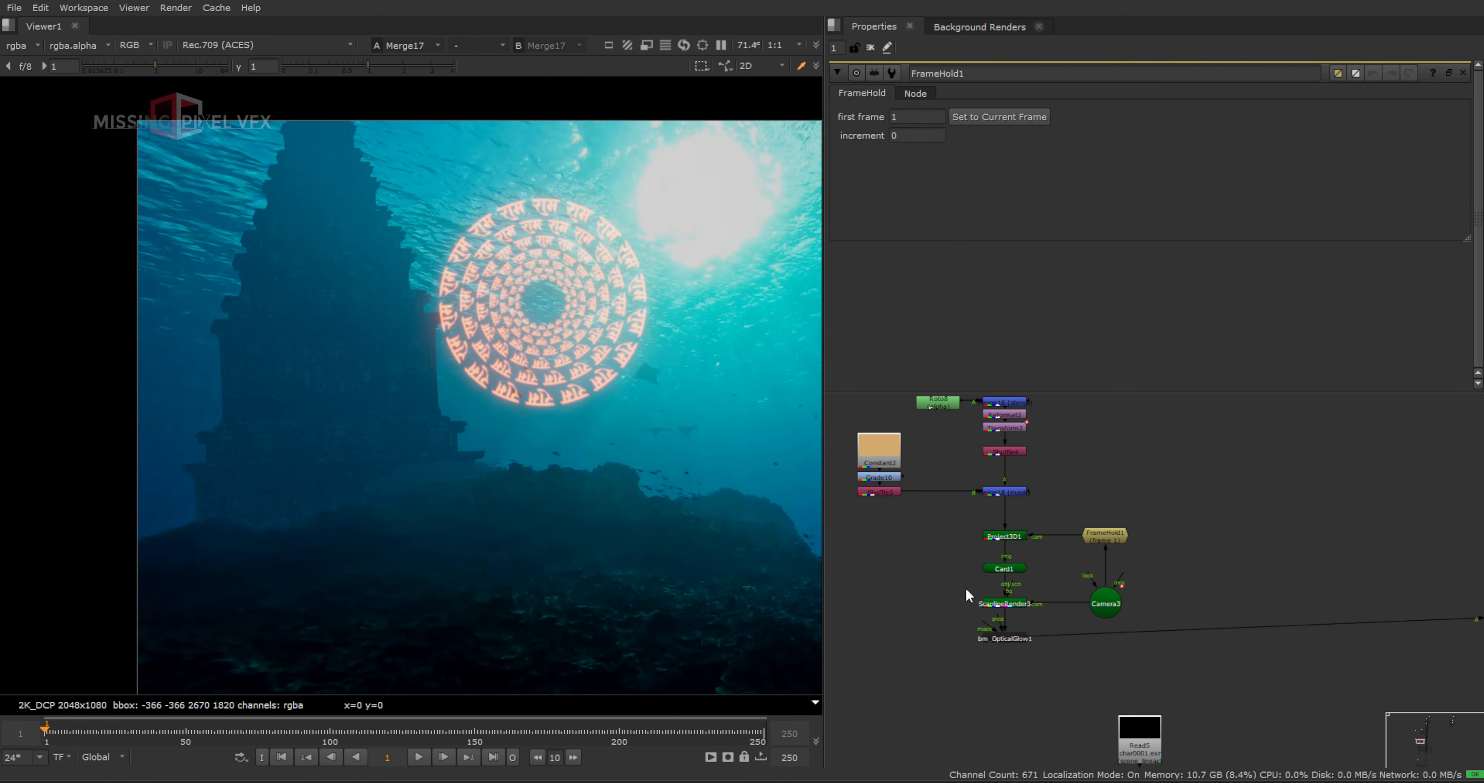
View the final composite at Merge9 and play it to check the mandala behind the statue
{"action": "left_click_drag", "start_coordinate": [954, 578], "coordinate": [1028, 612]}
{"action": "scroll", "coordinate": [986, 572], "scroll_direction": "down", "scroll_amount": 10}
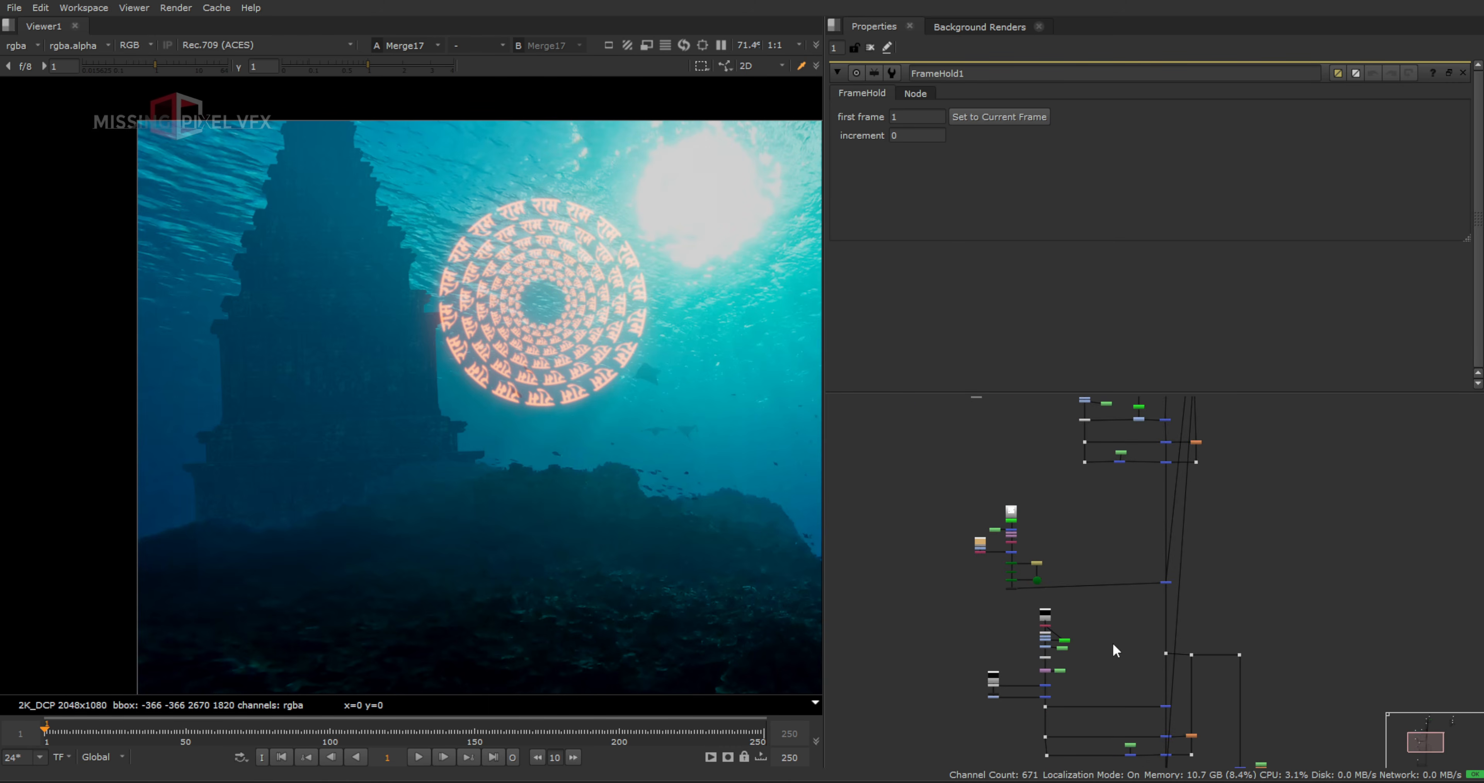
{"action": "scroll", "coordinate": [1083, 519], "scroll_direction": "up", "scroll_amount": 4}
{"action": "left_click_drag", "start_coordinate": [1078, 494], "coordinate": [1113, 538]}
{"action": "key", "text": "1"}
{"action": "middle_click_drag", "start_coordinate": [601, 354], "coordinate": [592, 434]}
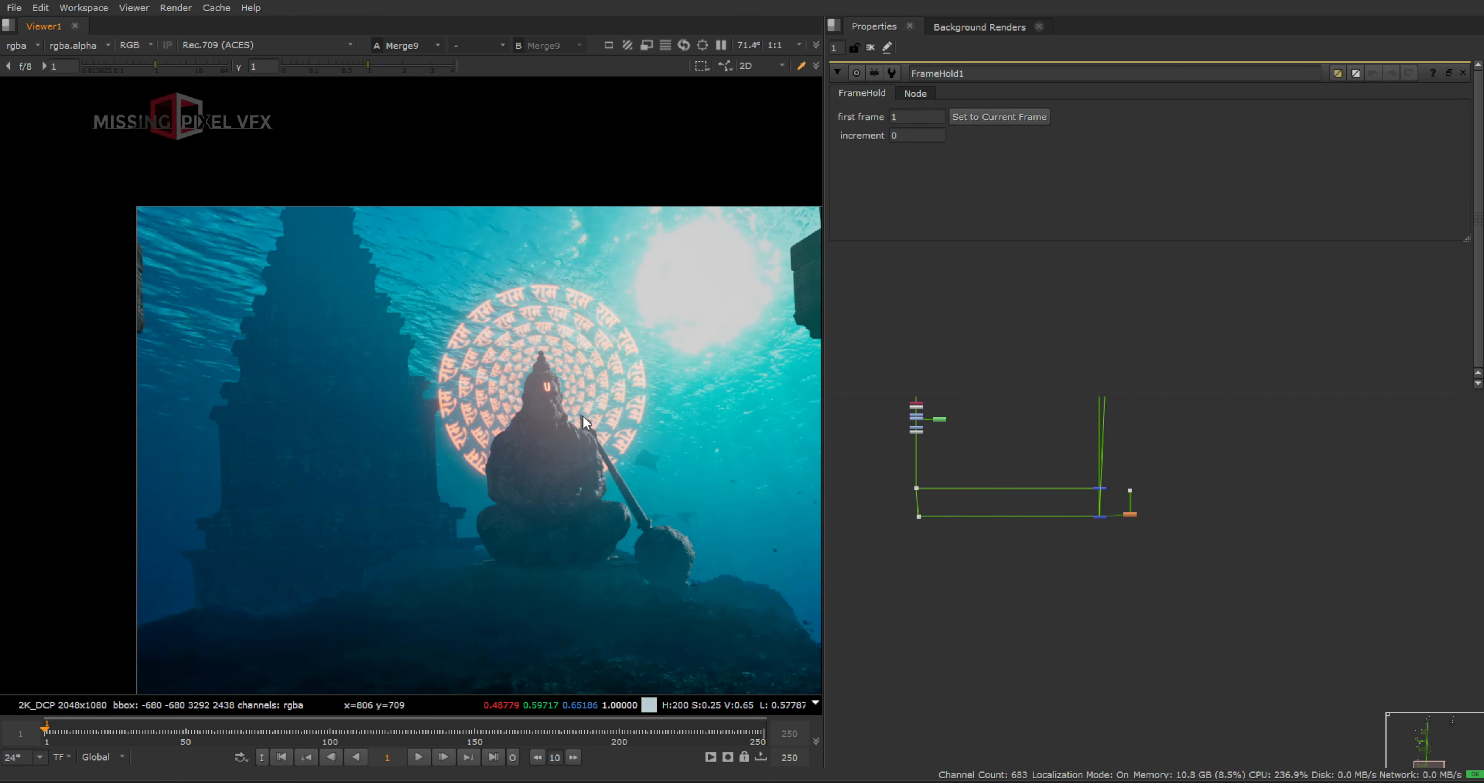
{"action": "scroll", "coordinate": [1120, 582], "scroll_direction": "down", "scroll_amount": 3}
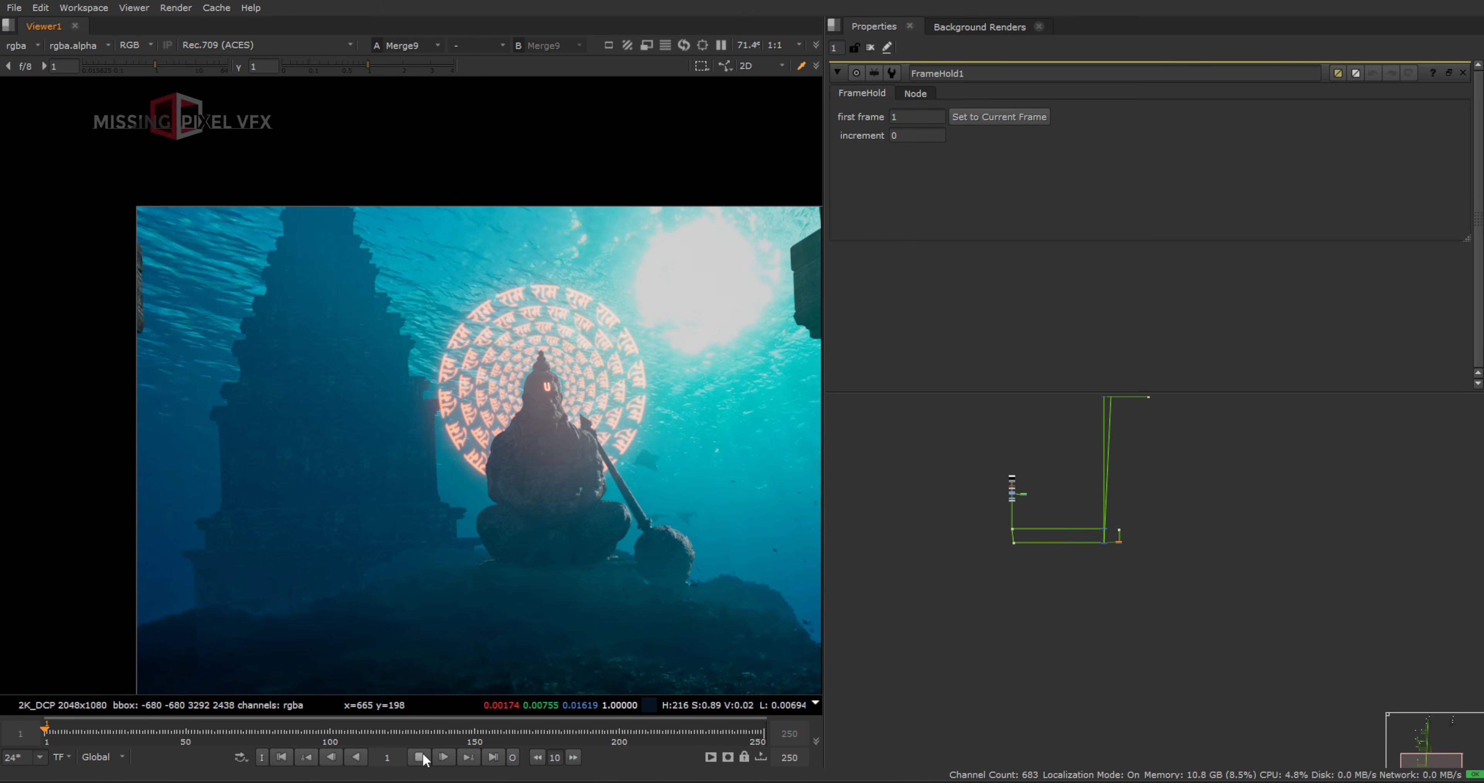
{"action": "left_click", "coordinate": [422, 757]}
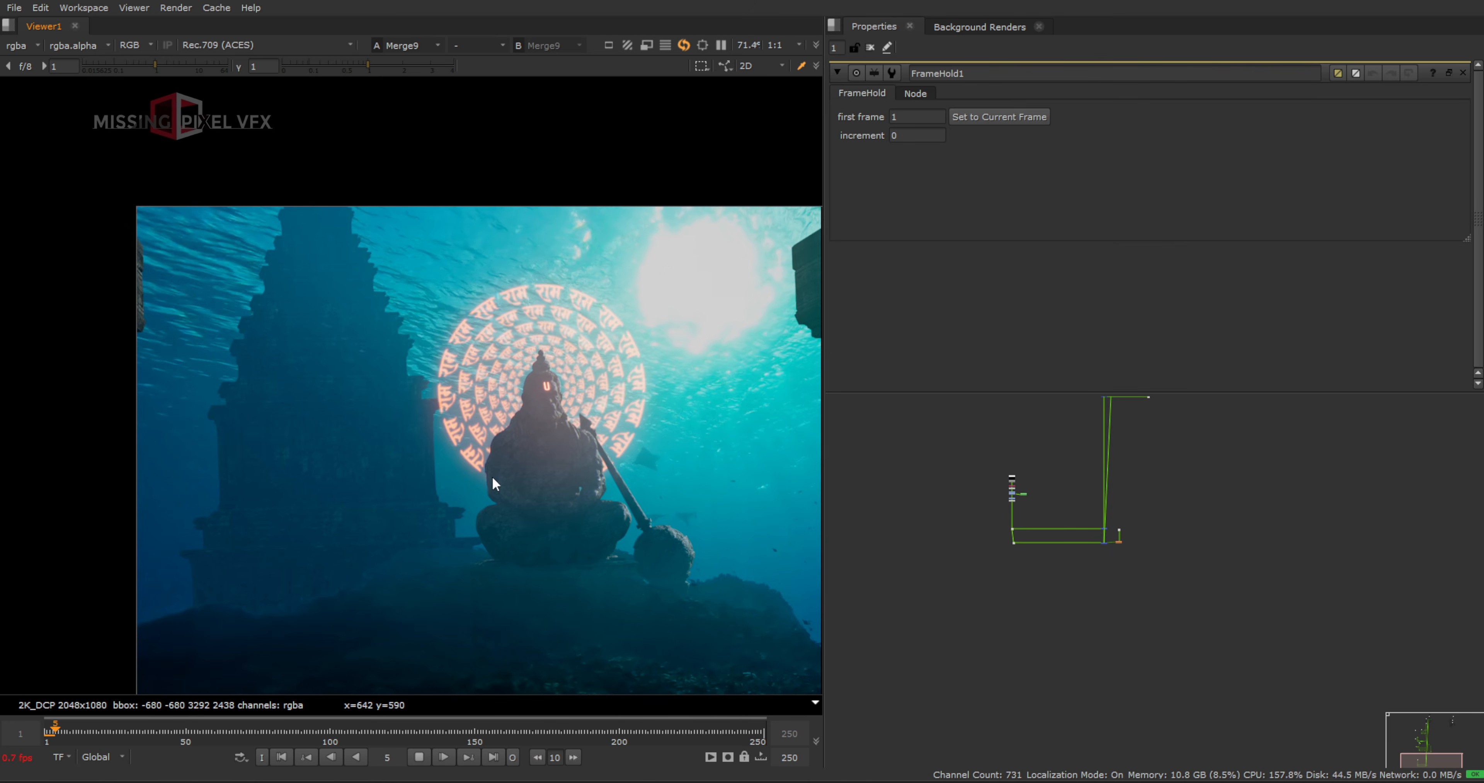
Limit the playback range to frames 1 to 12 and inspect the mandala around the statue up close
{"action": "left_click", "coordinate": [75, 732], "text": "ctrl"}
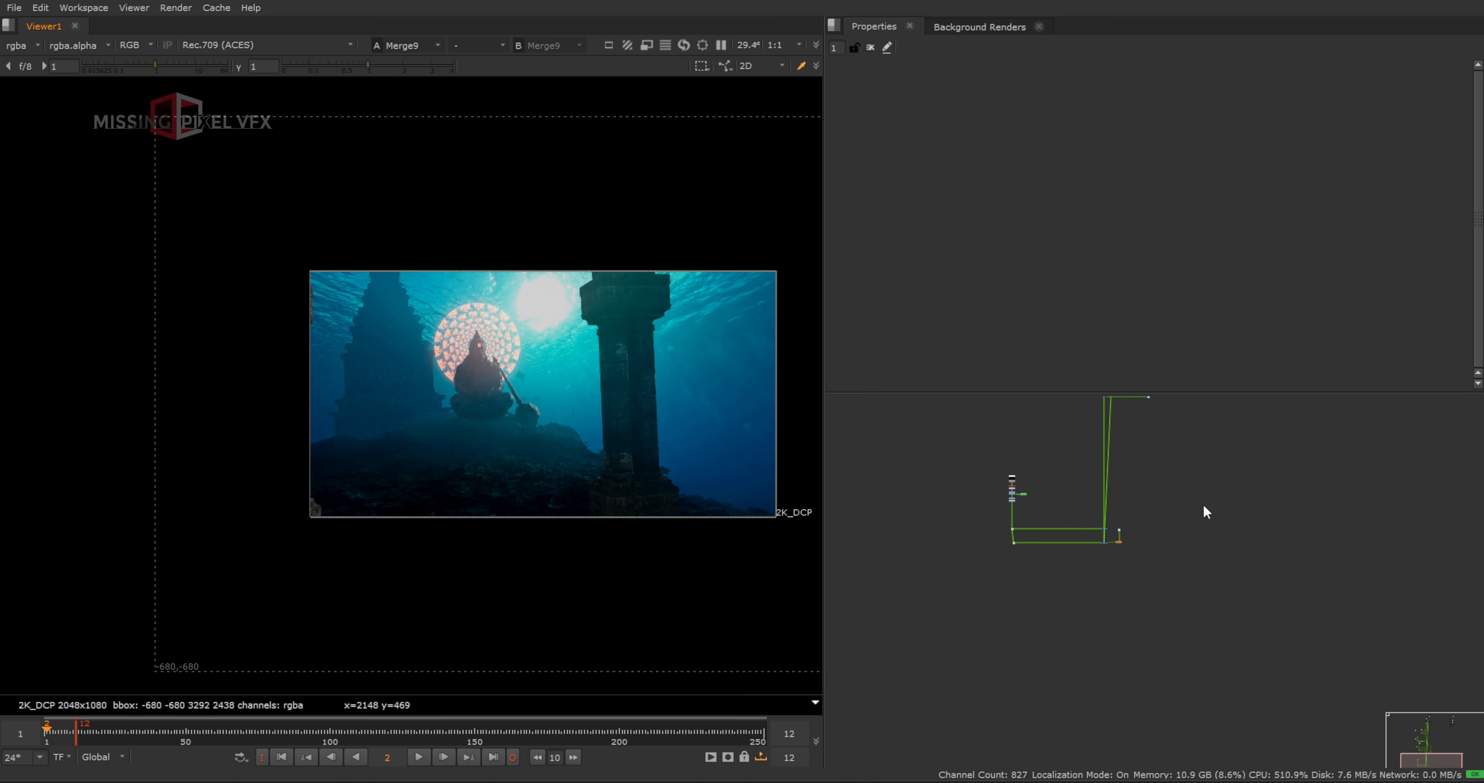
{"action": "scroll", "coordinate": [546, 368], "scroll_direction": "up", "scroll_amount": 2}
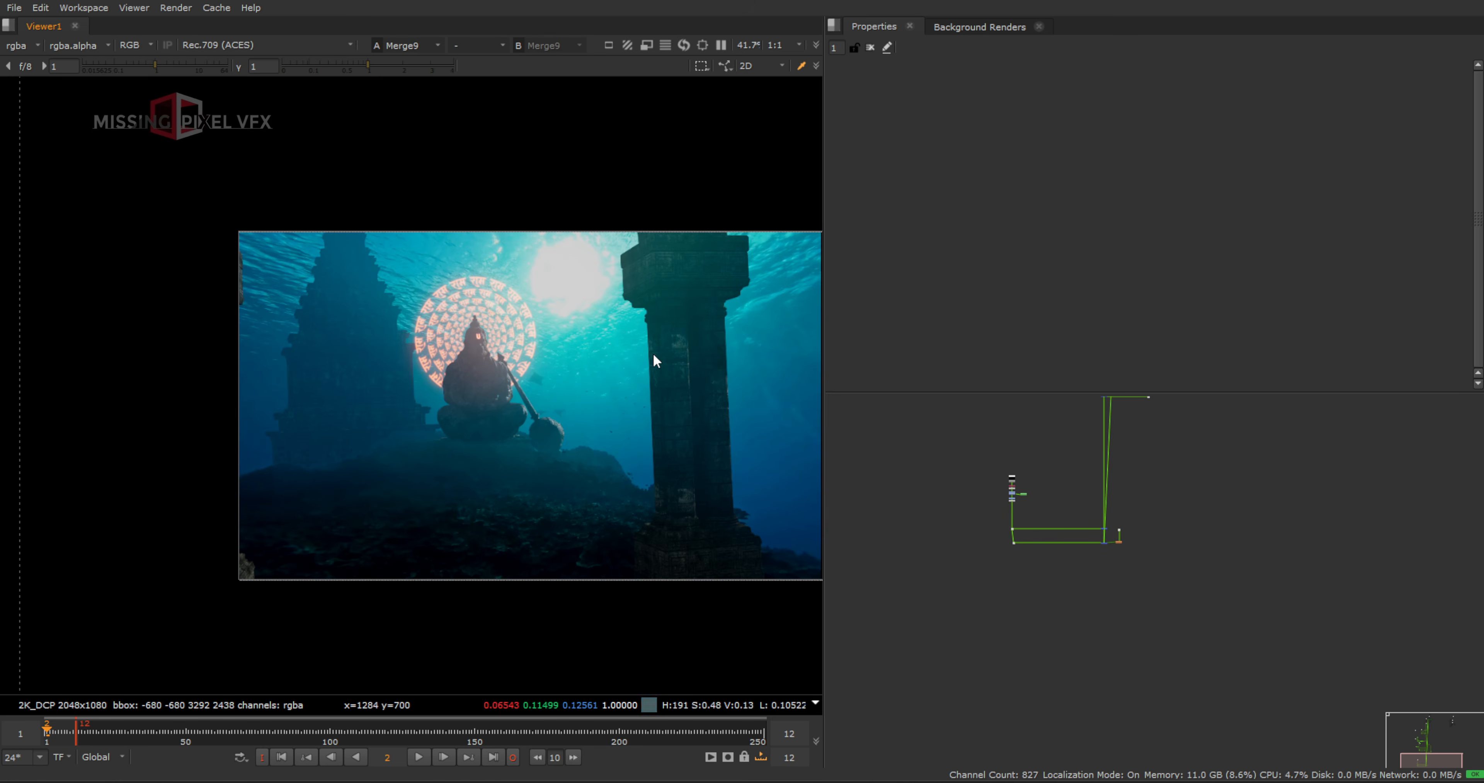
{"action": "scroll", "coordinate": [465, 320], "scroll_direction": "up", "scroll_amount": 7}
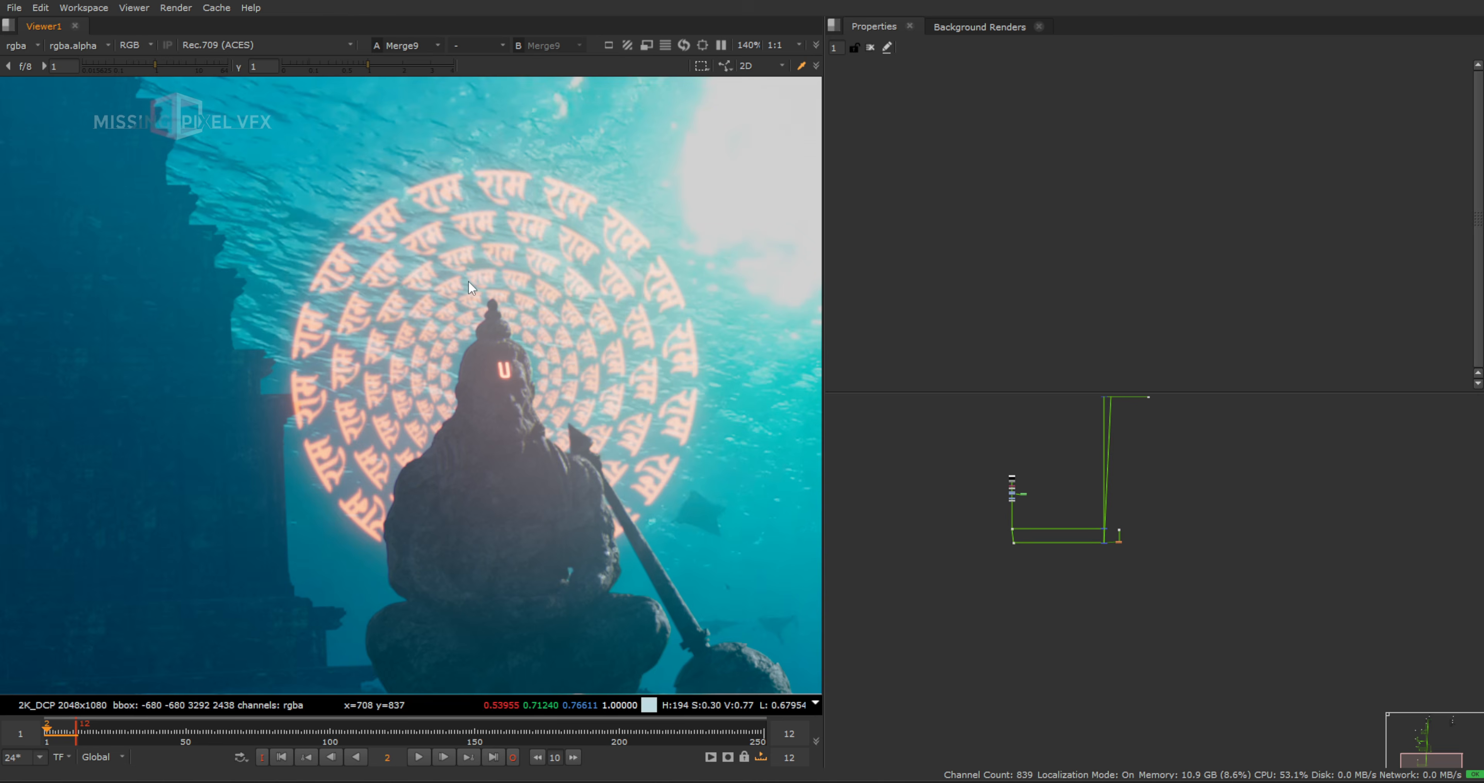
{"action": "scroll", "coordinate": [528, 356], "scroll_direction": "down", "scroll_amount": 5}
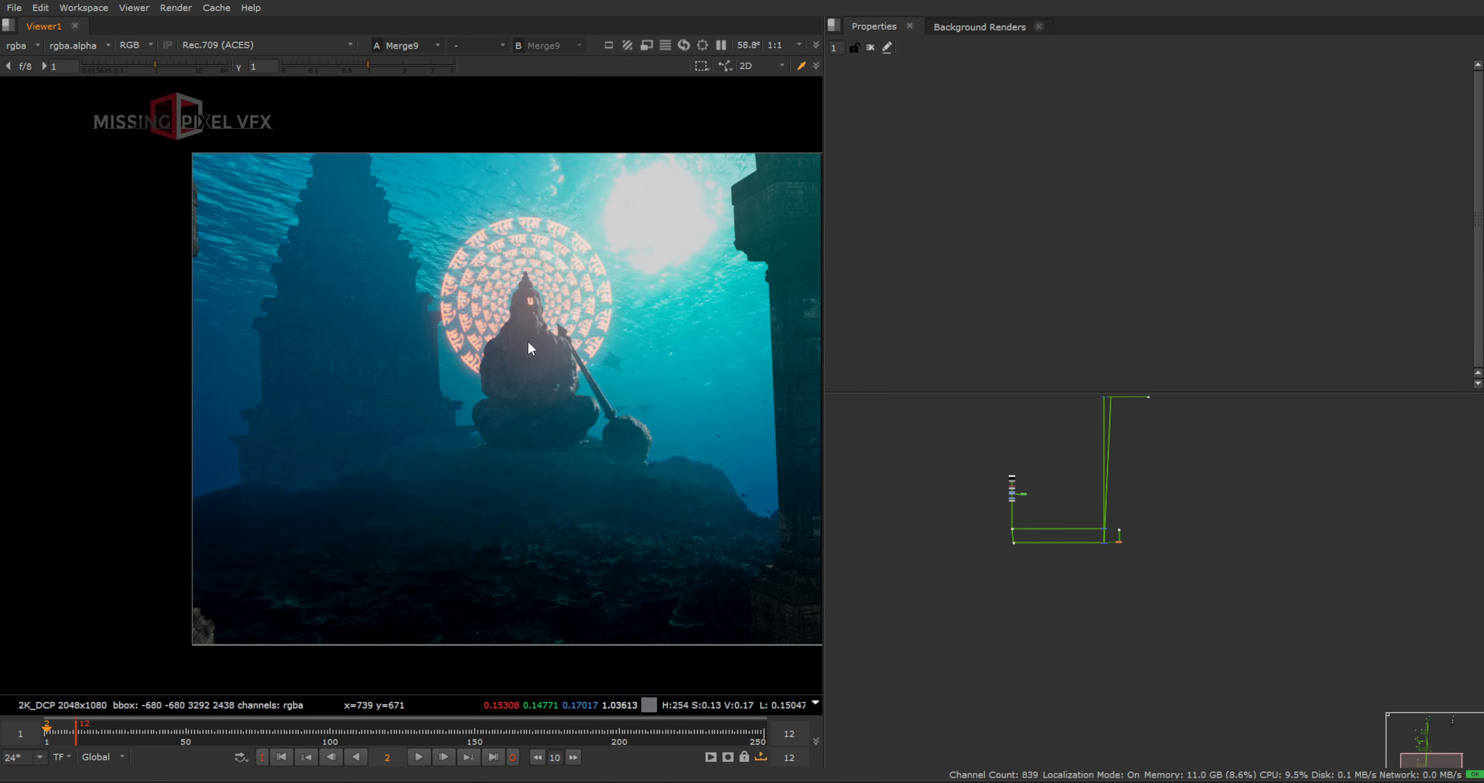
{"action": "scroll", "coordinate": [534, 330], "scroll_direction": "up", "scroll_amount": 3}
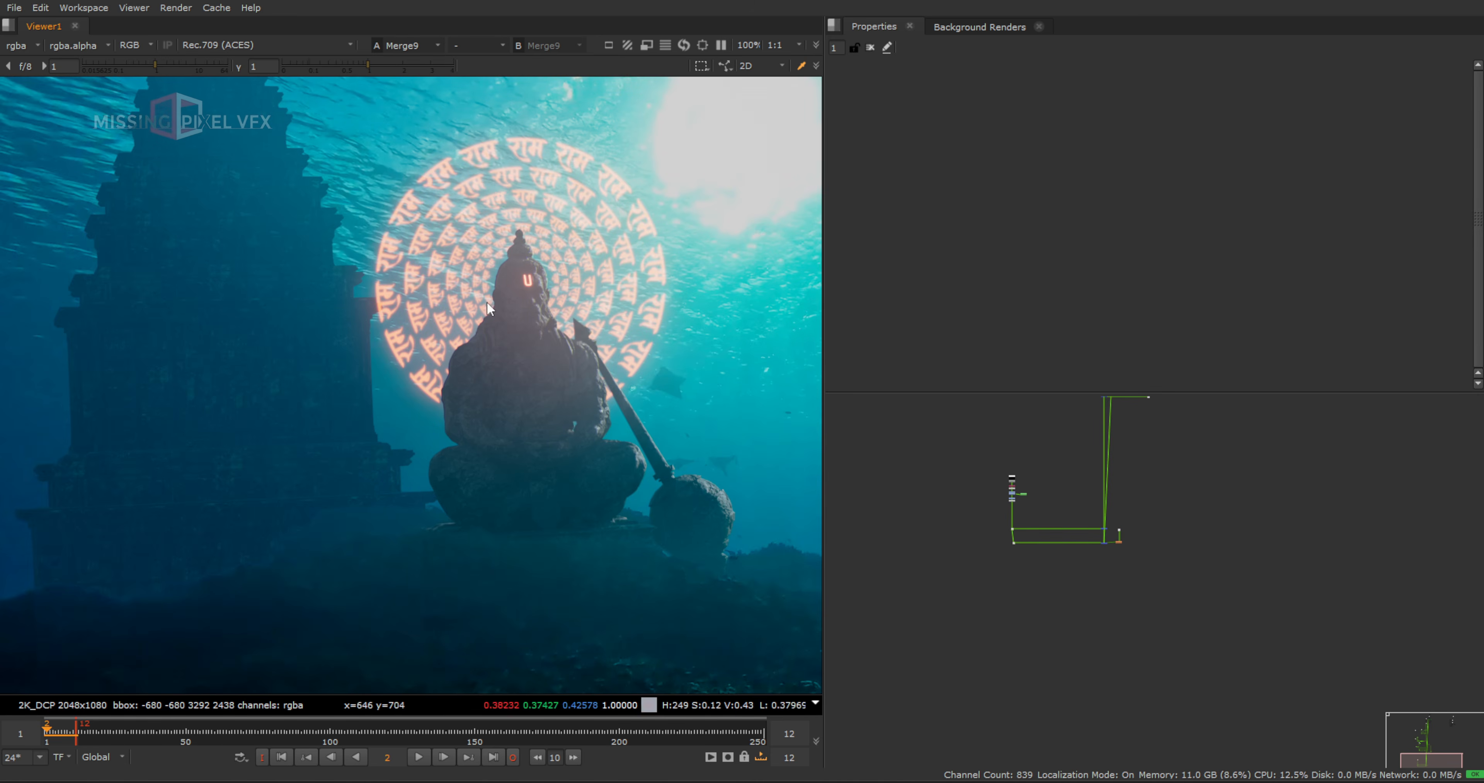
Place a Dot with a hidden input below the composite, connect it to the statue element's branch, and view it
{"action": "scroll", "coordinate": [1028, 501], "scroll_direction": "up", "scroll_amount": 5}
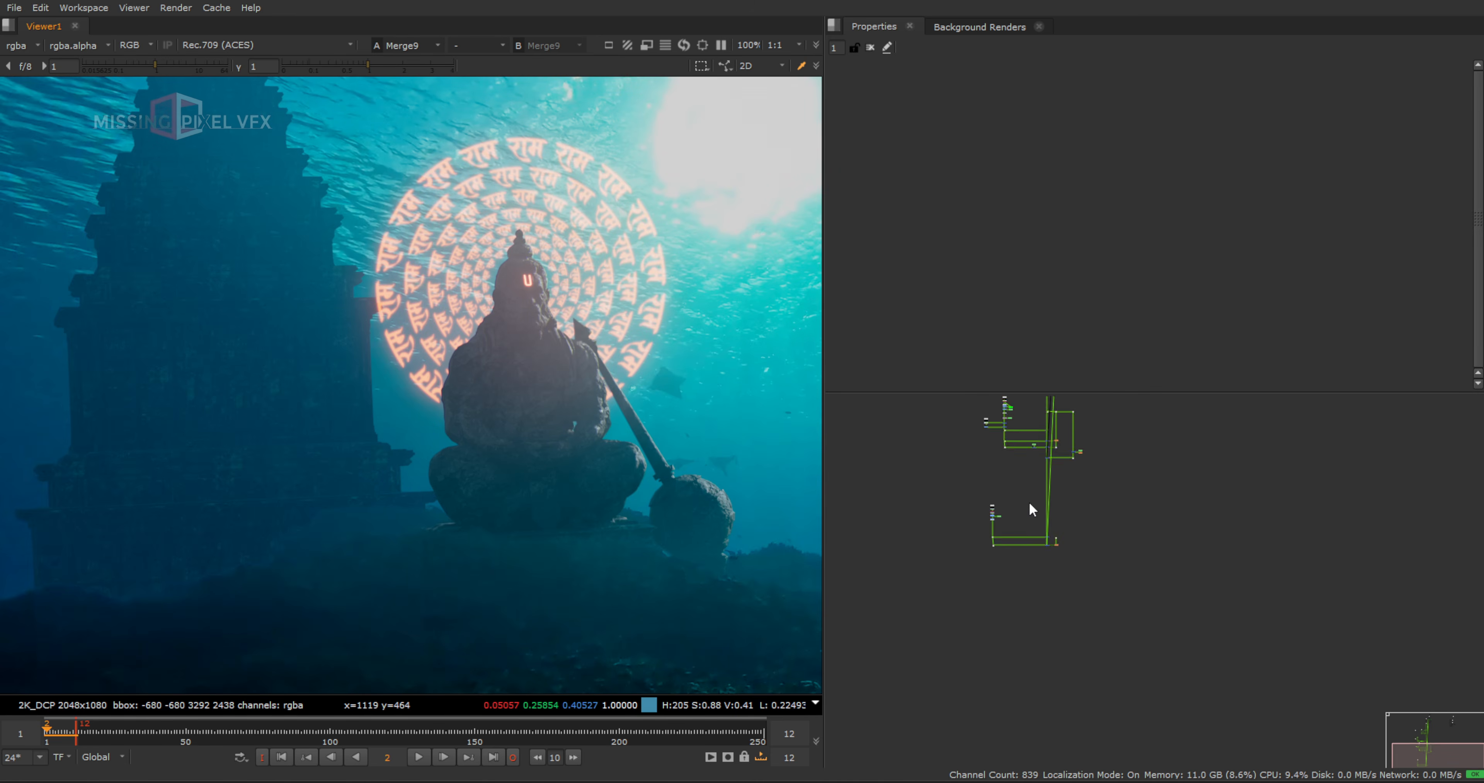
{"action": "left_click", "coordinate": [1024, 644]}
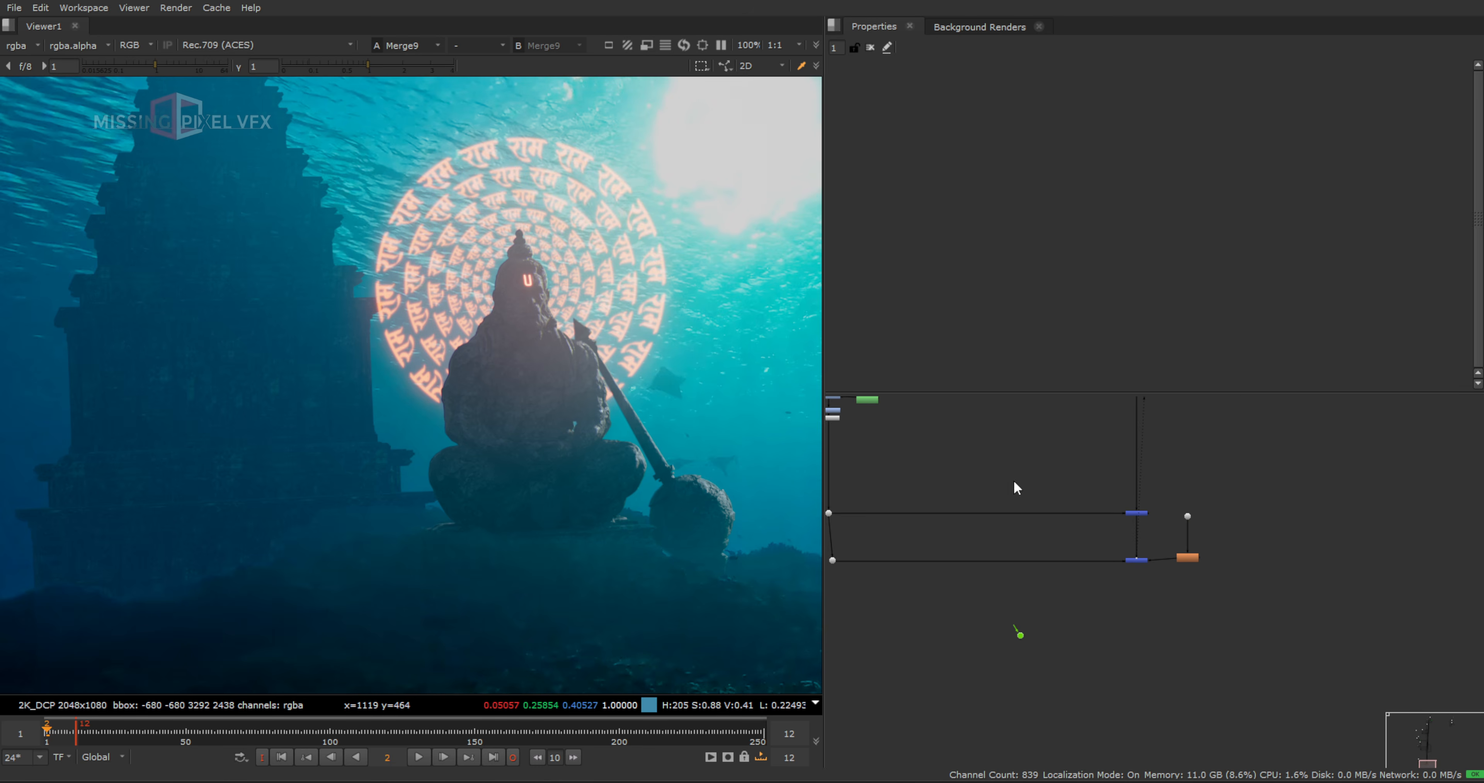
{"action": "middle_click_drag", "start_coordinate": [1015, 461], "coordinate": [1065, 737]}
{"action": "middle_click_drag", "start_coordinate": [997, 425], "coordinate": [999, 749]}
{"action": "middle_click_drag", "start_coordinate": [958, 529], "coordinate": [980, 632]}
{"action": "scroll", "coordinate": [970, 509], "scroll_direction": "up", "scroll_amount": 3}
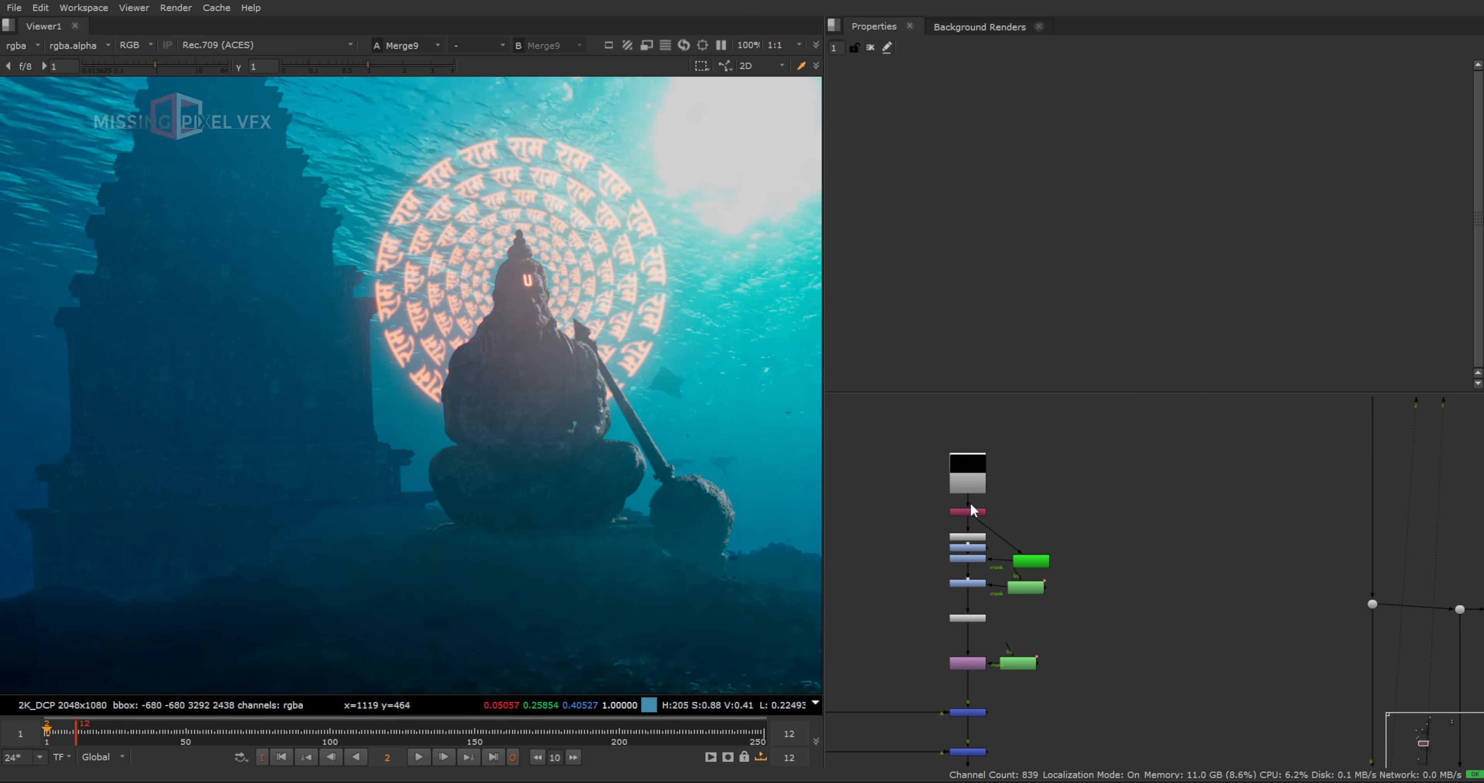
{"action": "scroll", "coordinate": [984, 538], "scroll_direction": "down", "scroll_amount": 7}
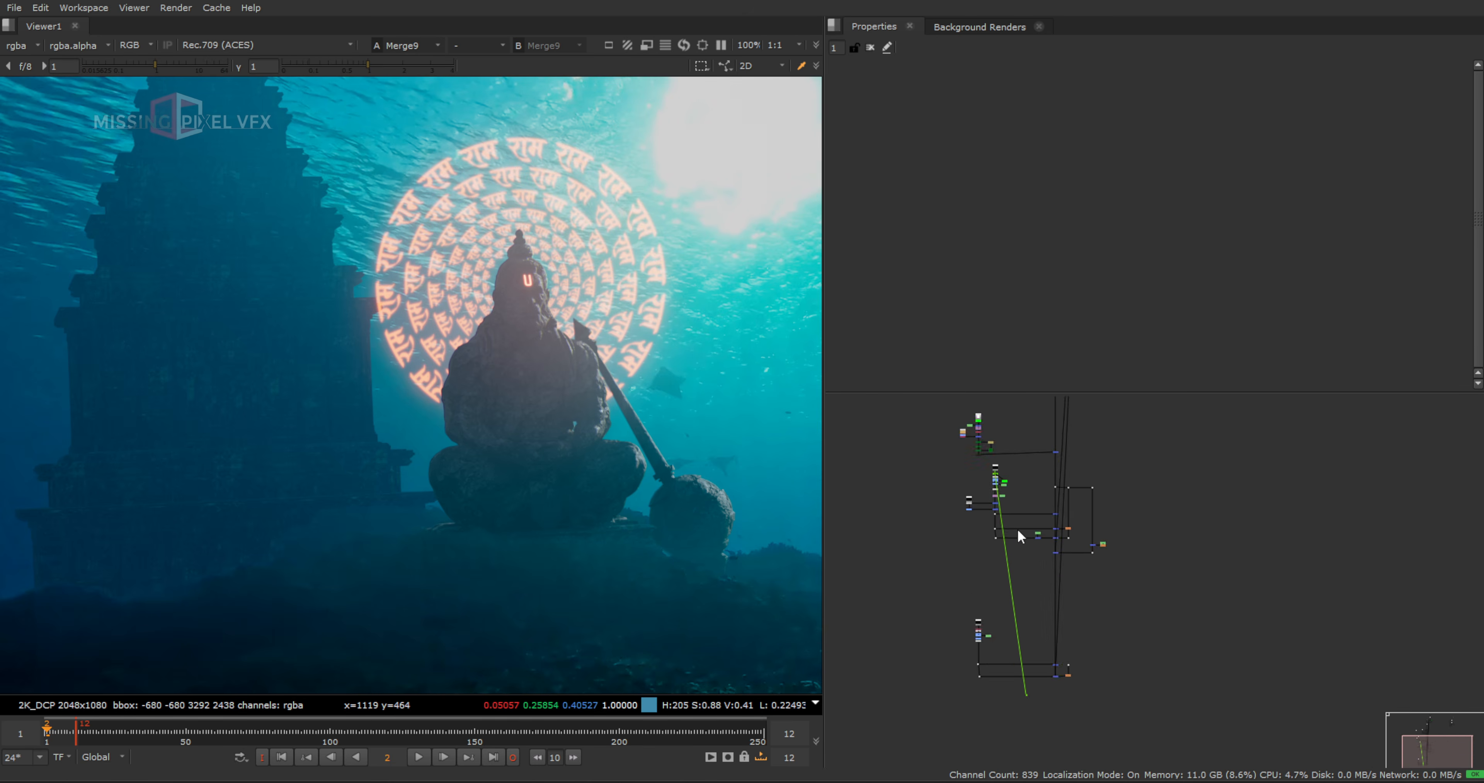
{"action": "scroll", "coordinate": [1020, 719], "scroll_direction": "up", "scroll_amount": 4}
{"action": "left_click_drag", "start_coordinate": [1015, 623], "coordinate": [1062, 671]}
{"action": "key", "text": "1"}
Add a Shuffle node after Dot22 and route the alpha into the red, green and blue channels
{"action": "scroll", "coordinate": [1036, 651], "scroll_direction": "up", "scroll_amount": 4}
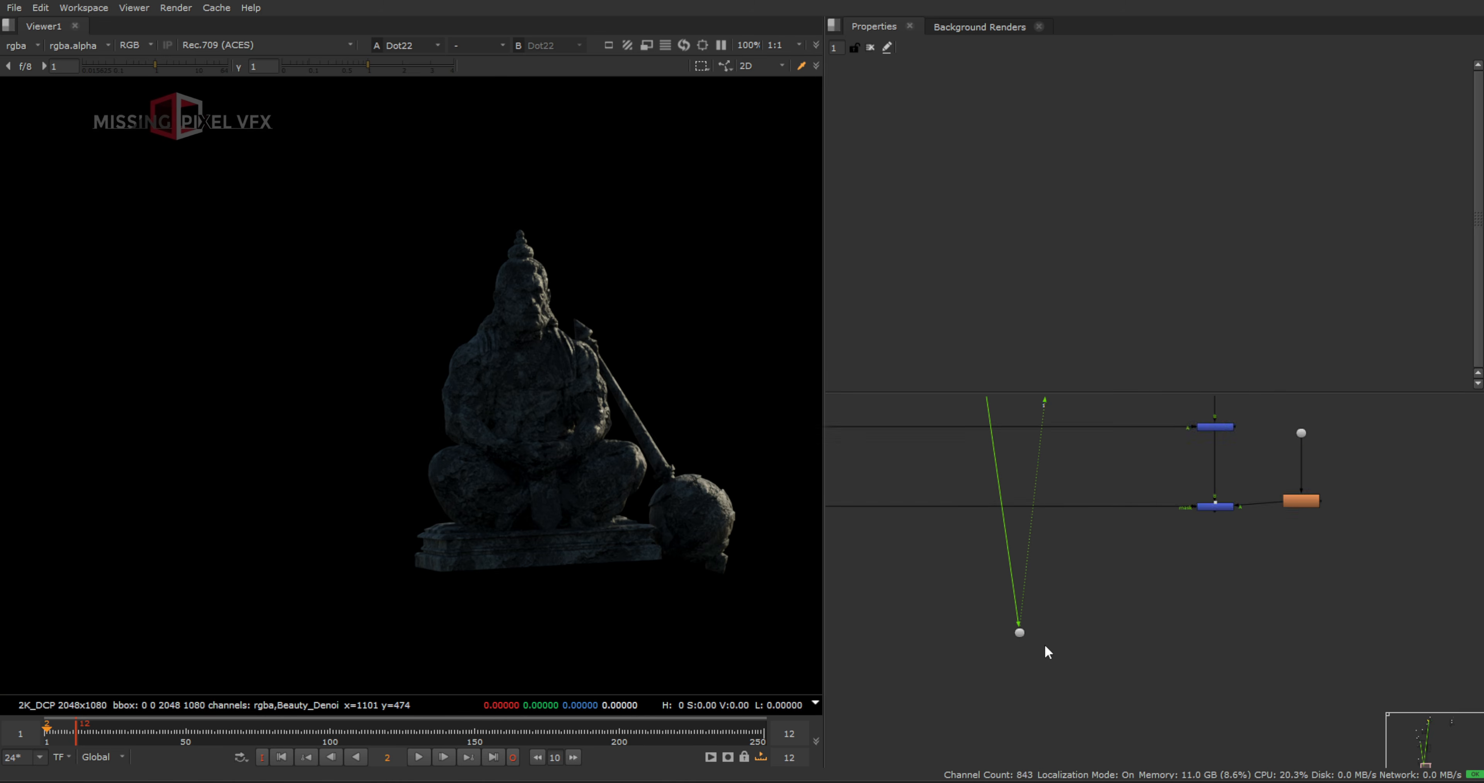
{"action": "double_click", "coordinate": [1015, 630]}
{"action": "left_click_drag", "start_coordinate": [1109, 554], "coordinate": [890, 706]}
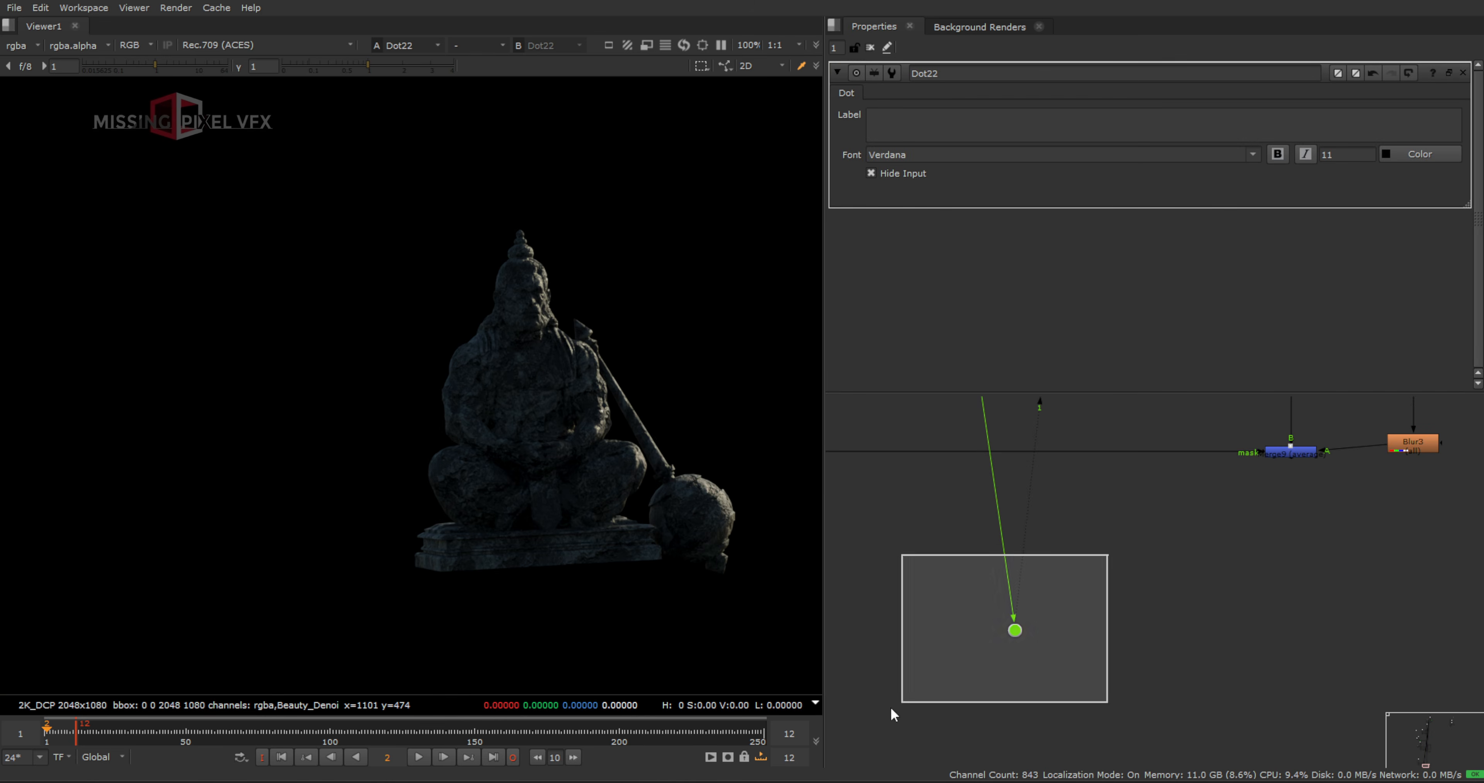
{"action": "left_click", "coordinate": [891, 707]}
{"action": "left_click_drag", "start_coordinate": [1083, 602], "coordinate": [932, 702]}
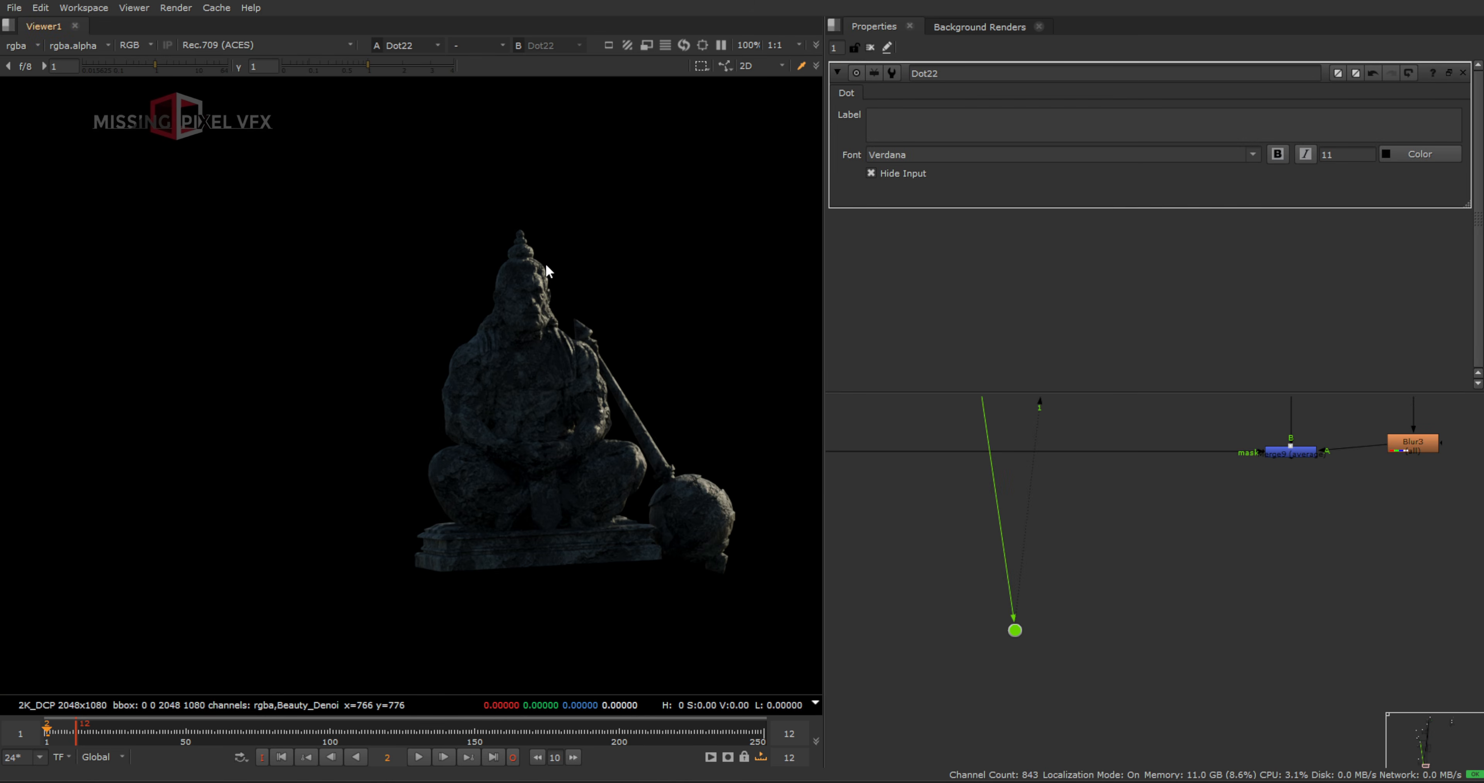
{"action": "left_click", "coordinate": [1016, 643]}
{"action": "left_click", "coordinate": [1015, 631]}
{"action": "key", "text": "x"}
{"action": "key", "text": "Return"}
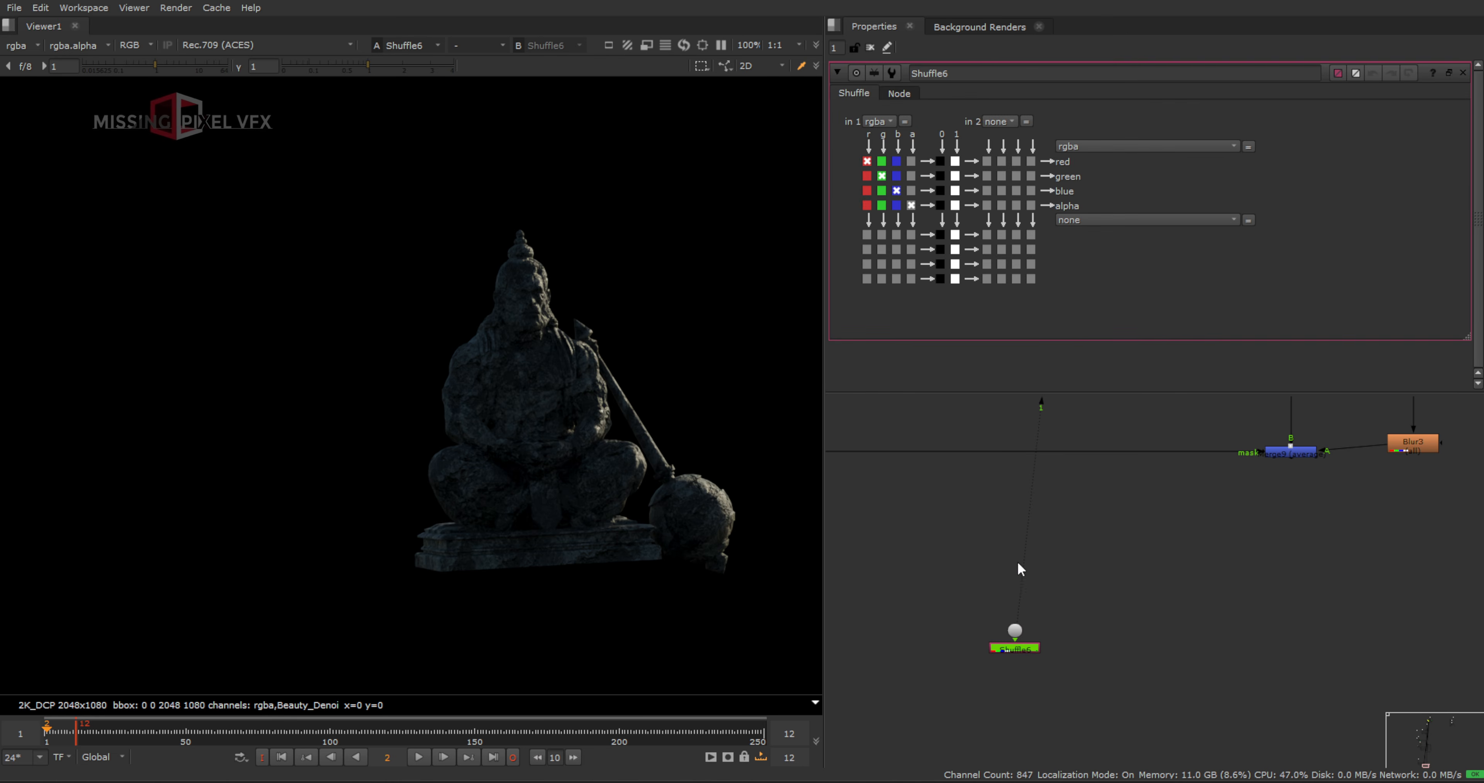
{"action": "left_click", "coordinate": [910, 161]}
{"action": "left_click", "coordinate": [910, 175]}
{"action": "left_click", "coordinate": [910, 190]}
{"action": "key", "text": "Tab"}
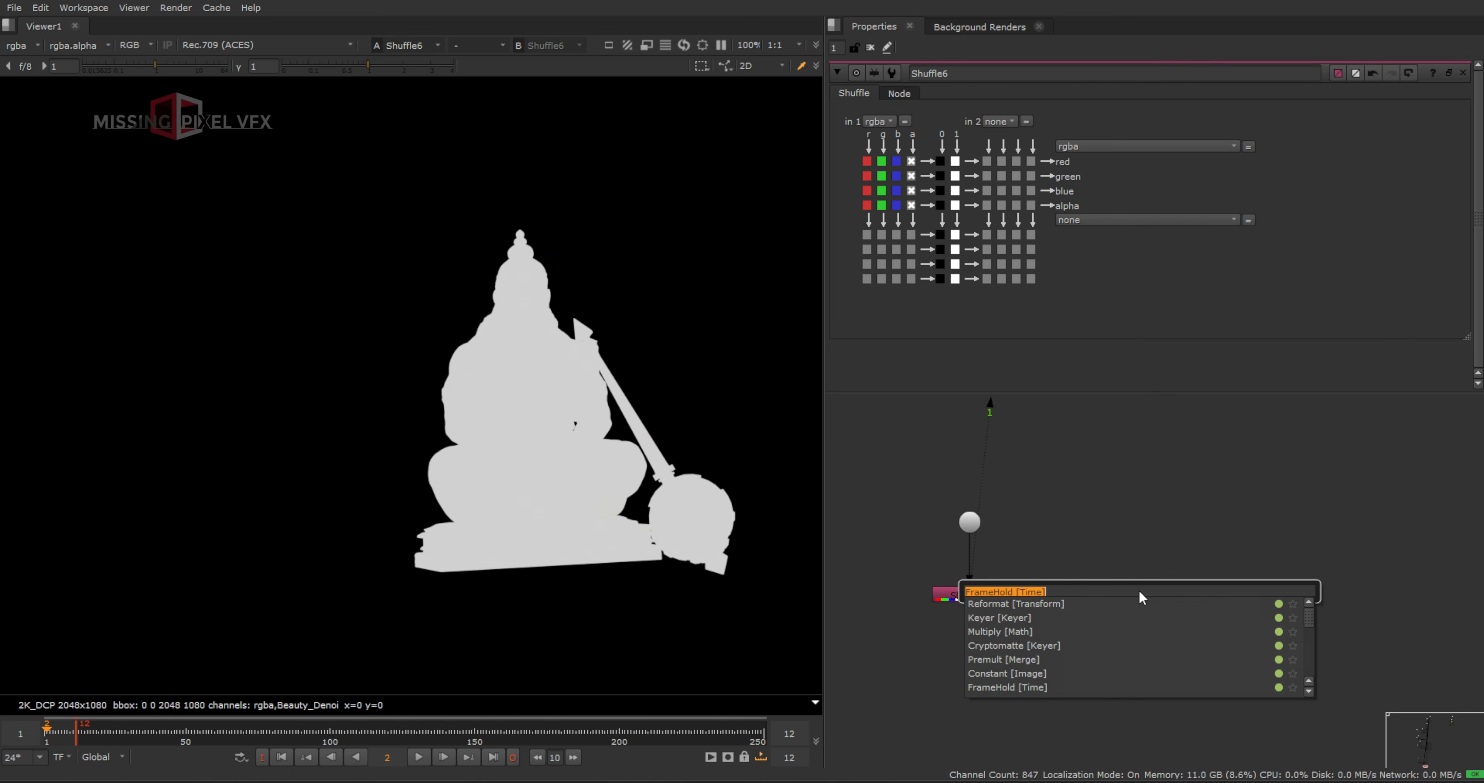
{"action": "type", "text": "godrag"}
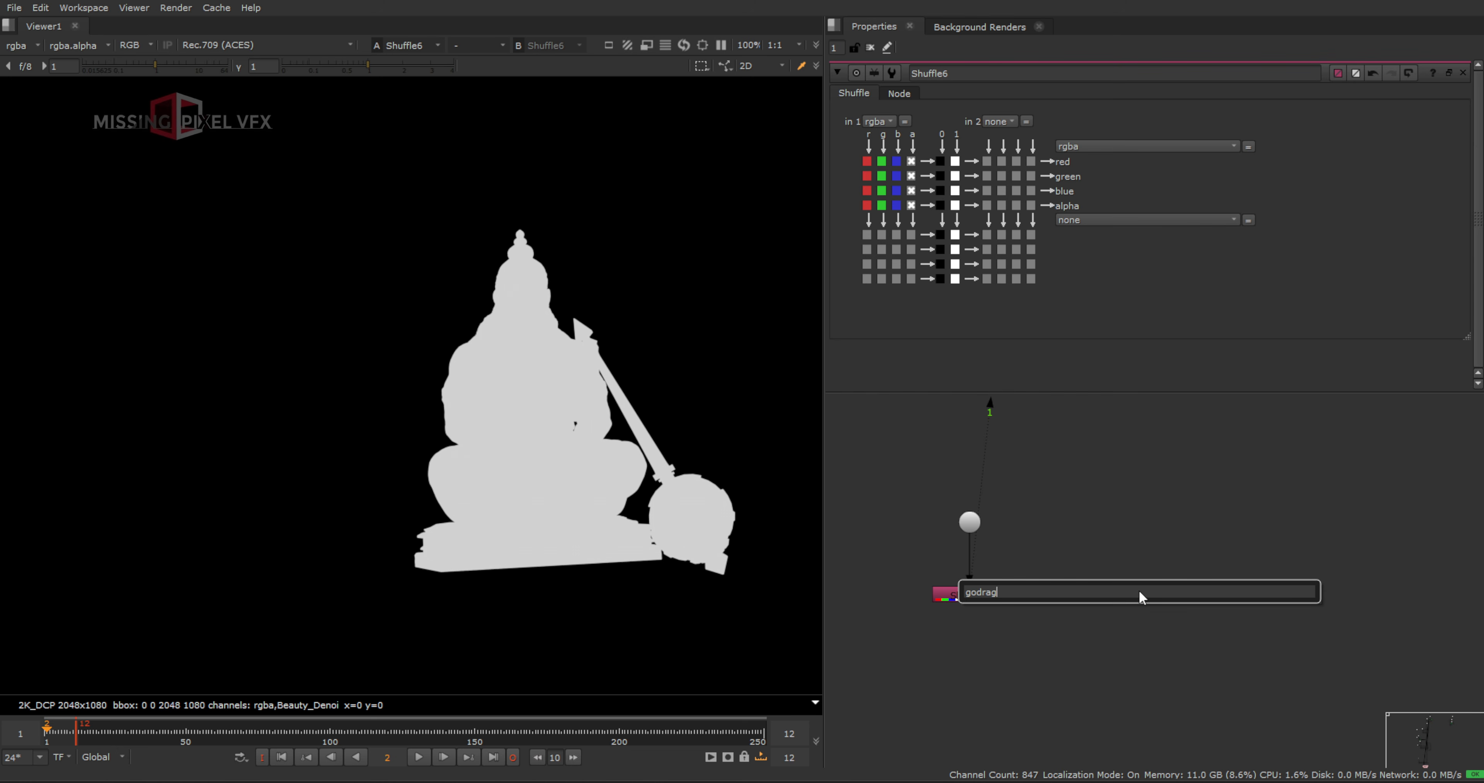
{"action": "key", "text": "Escape"}
Add a VolumeRays node and connect its img input to Shuffle6
{"action": "key", "text": "Tab"}
{"action": "type", "text": "vol"}
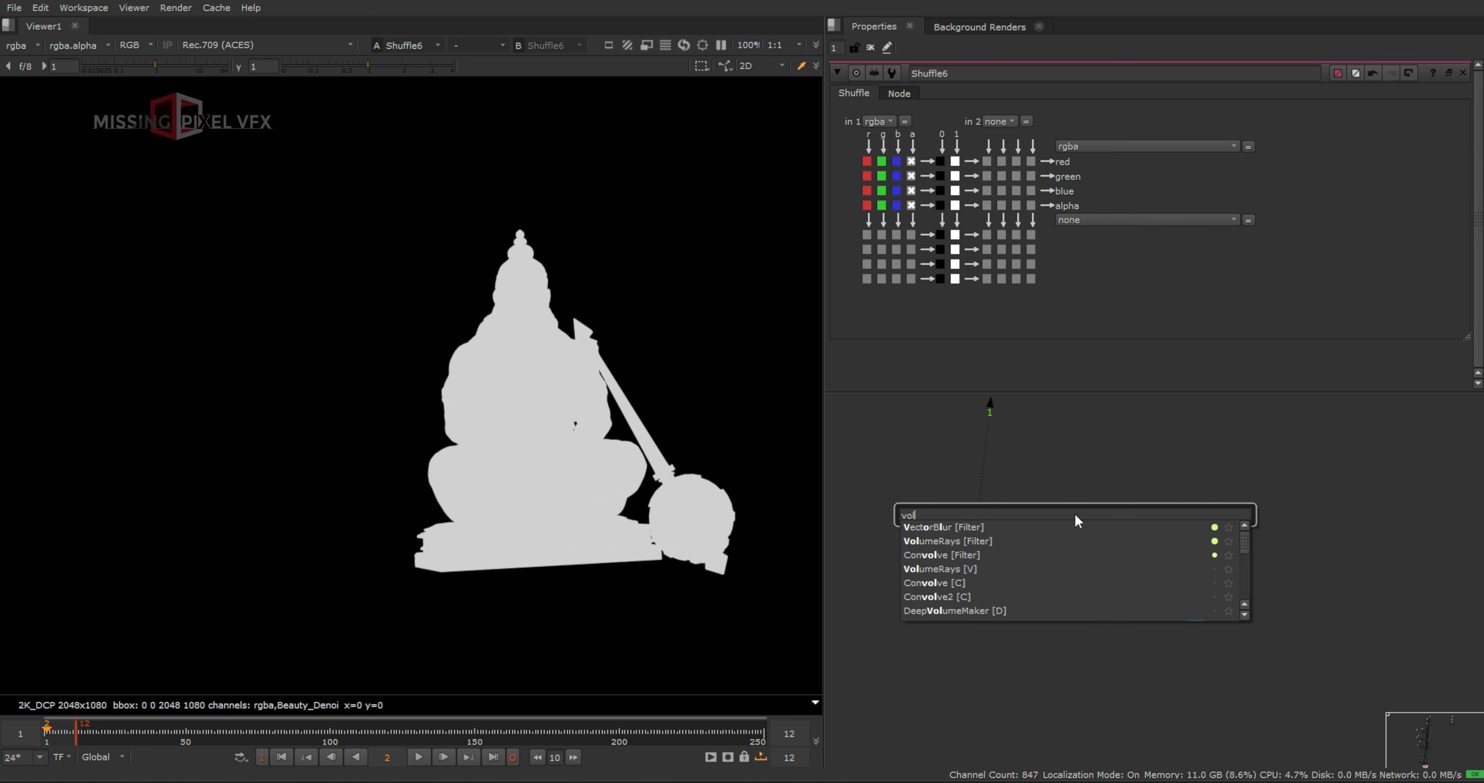
{"action": "left_click", "coordinate": [962, 540]}
{"action": "left_click_drag", "start_coordinate": [1076, 527], "coordinate": [977, 661]}
{"action": "left_click_drag", "start_coordinate": [978, 627], "coordinate": [983, 598]}
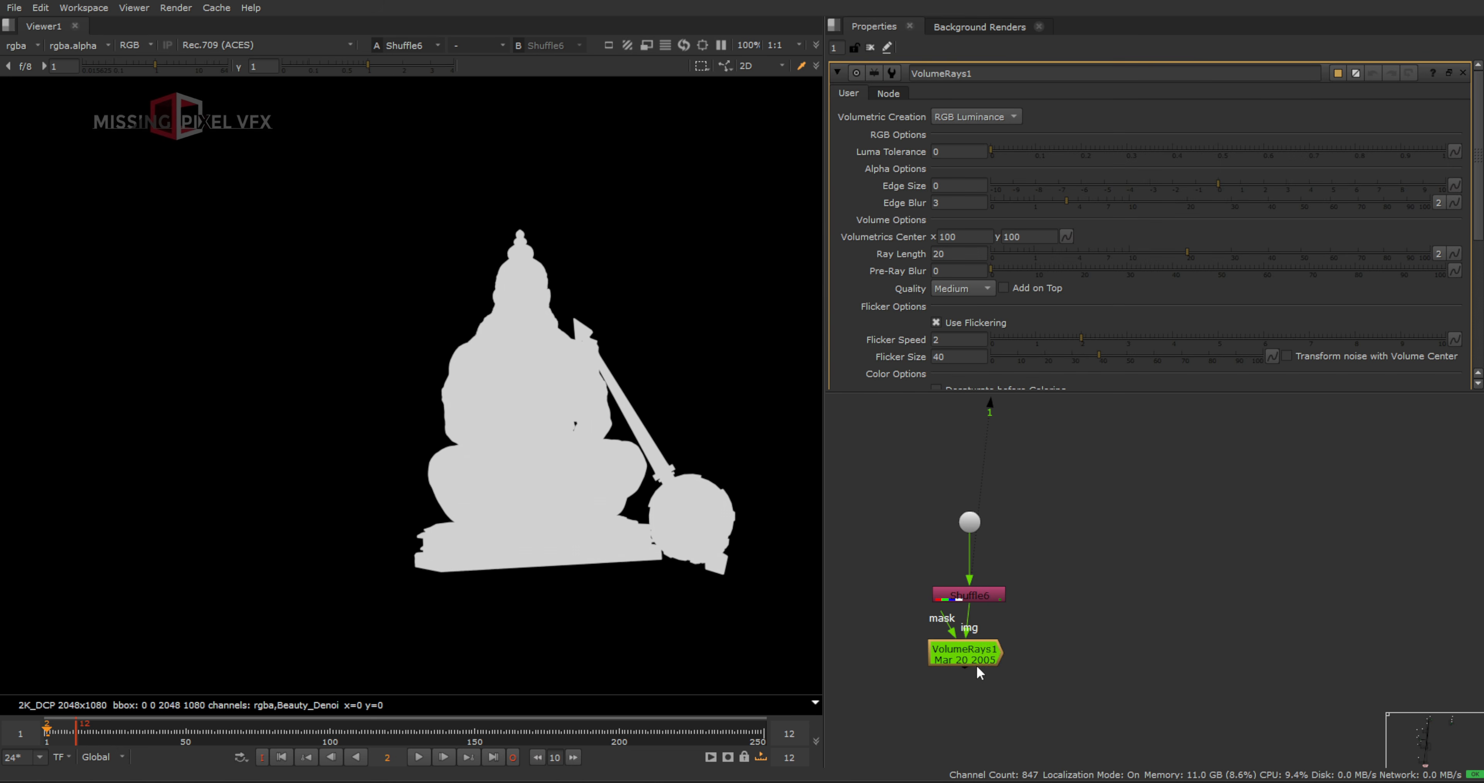
View VolumeRays1 and move its volumetrics center to about x 1000, y 816, up beside the statue's head
{"action": "key", "text": "1"}
{"action": "key", "text": "minus"}
{"action": "left_click_drag", "start_coordinate": [323, 565], "coordinate": [665, 289]}
{"action": "scroll", "coordinate": [1002, 547], "scroll_direction": "down", "scroll_amount": 4}
Merge VolumeRays1 over the final composite with a new Merge node placed below Merge9
{"action": "middle_click_drag", "start_coordinate": [1149, 558], "coordinate": [1013, 593]}
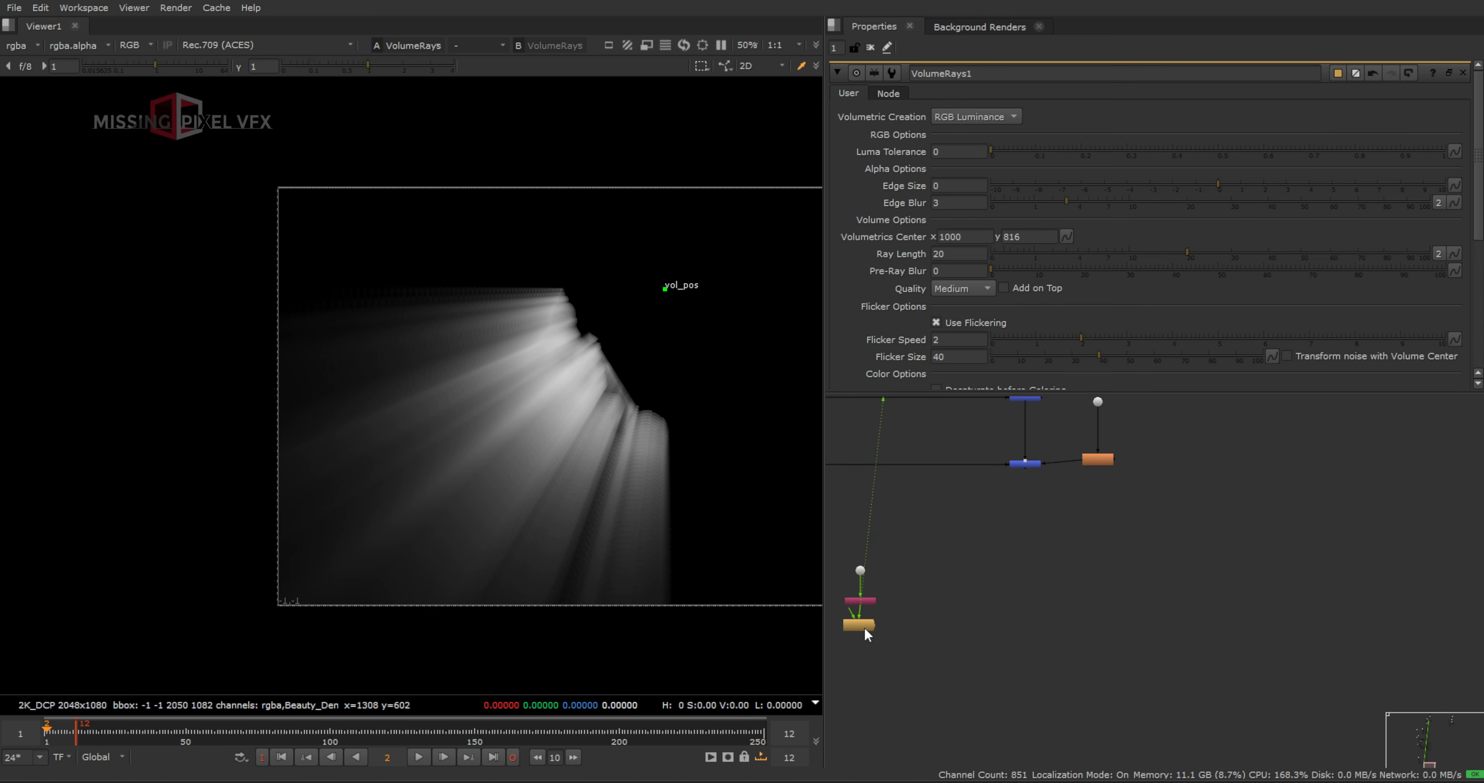
{"action": "key", "text": "m"}
{"action": "left_click_drag", "start_coordinate": [943, 620], "coordinate": [1028, 465]}
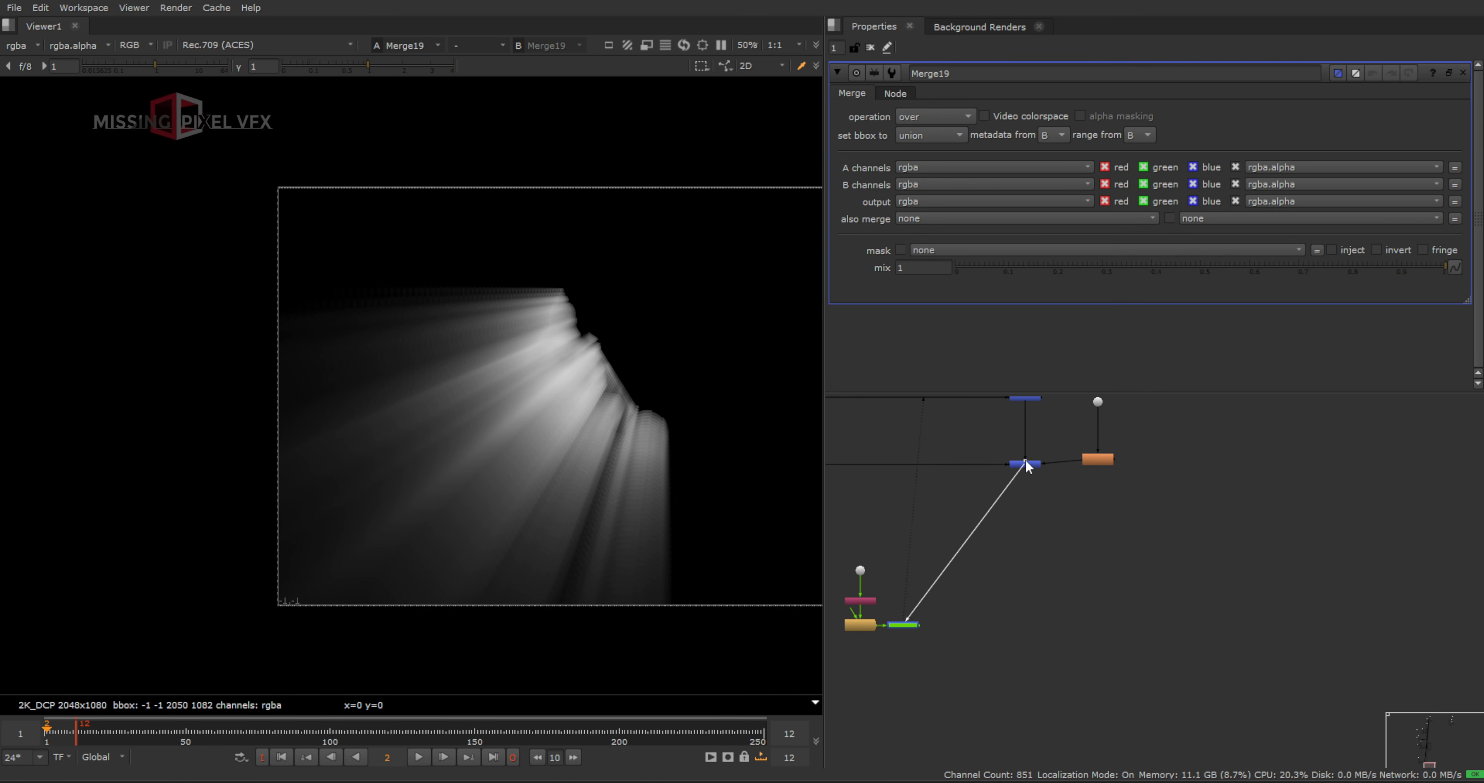
{"action": "left_click_drag", "start_coordinate": [910, 628], "coordinate": [1038, 628]}
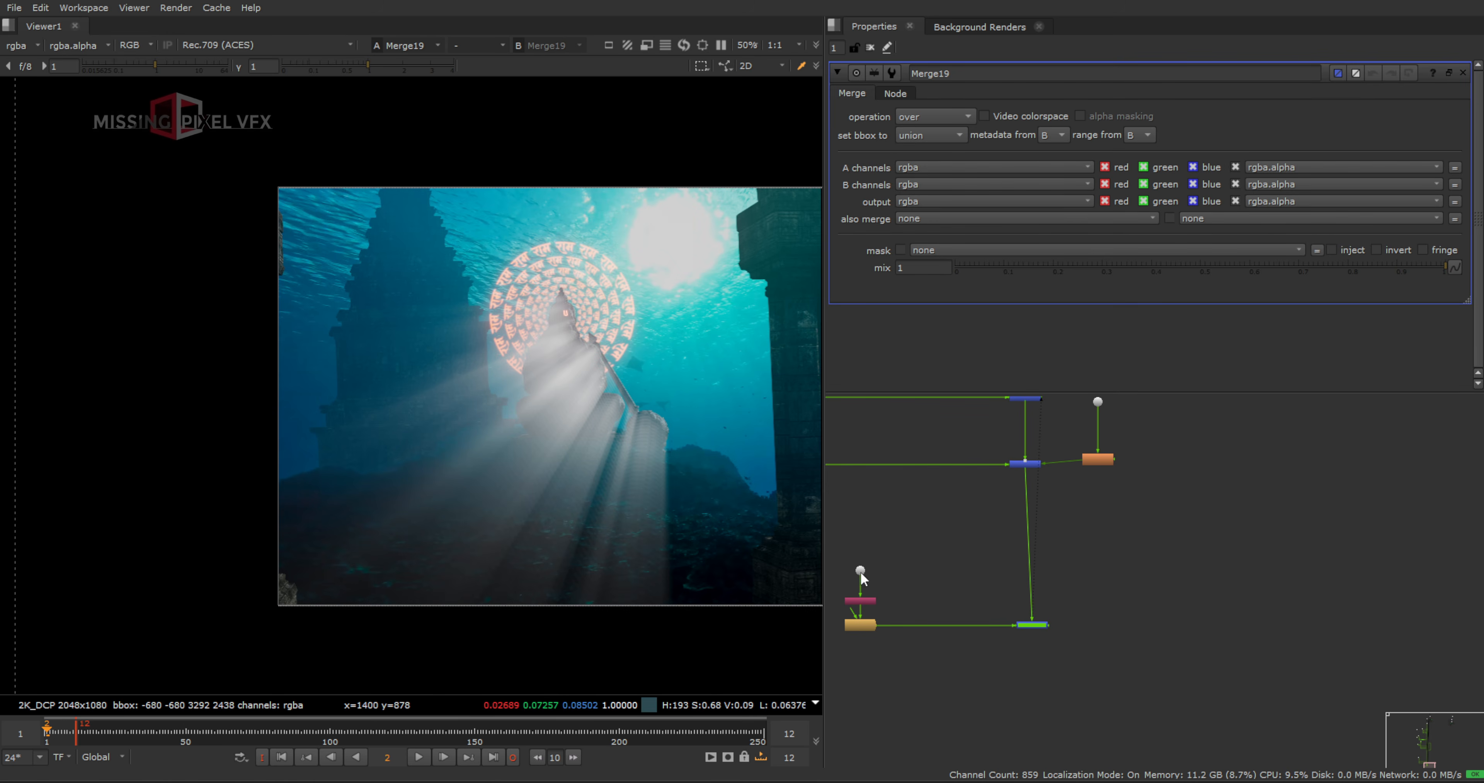
Move VolumeRays1's volumetrics center to about x 1026, y 920 over the sun and set its quality to High
{"action": "double_click", "coordinate": [853, 625]}
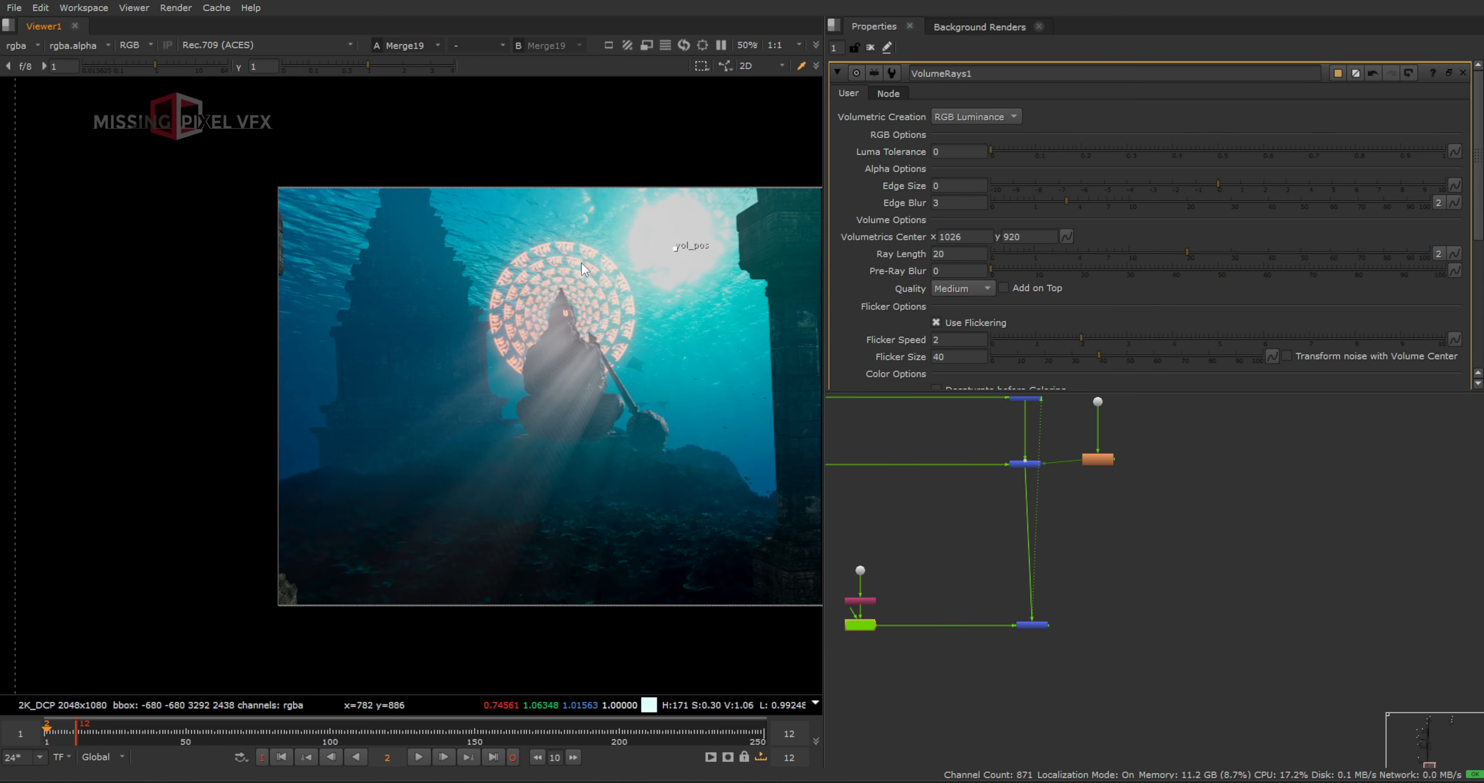
{"action": "left_click", "coordinate": [959, 288]}
{"action": "left_click", "coordinate": [949, 312]}
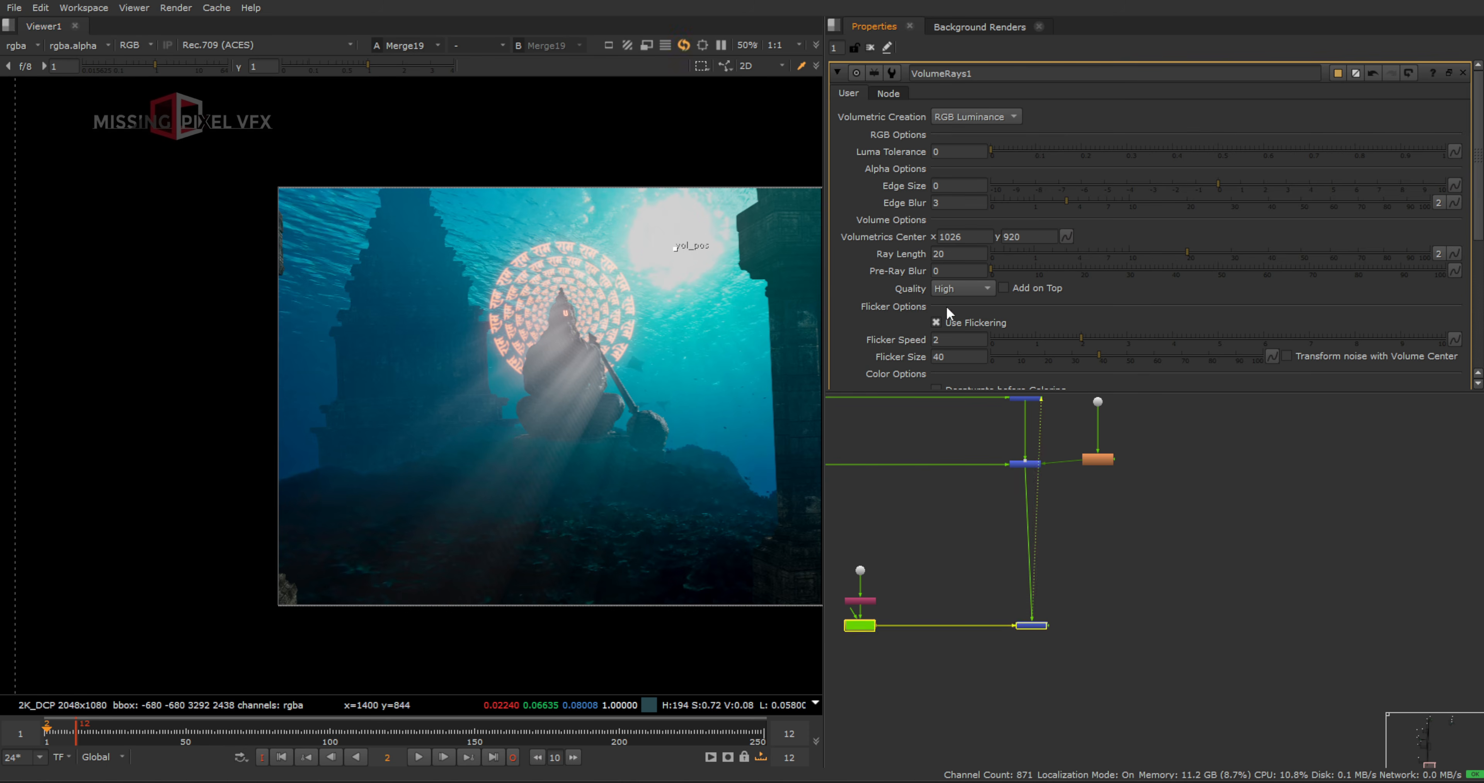
{"action": "scroll", "coordinate": [563, 364], "scroll_direction": "up", "scroll_amount": 3}
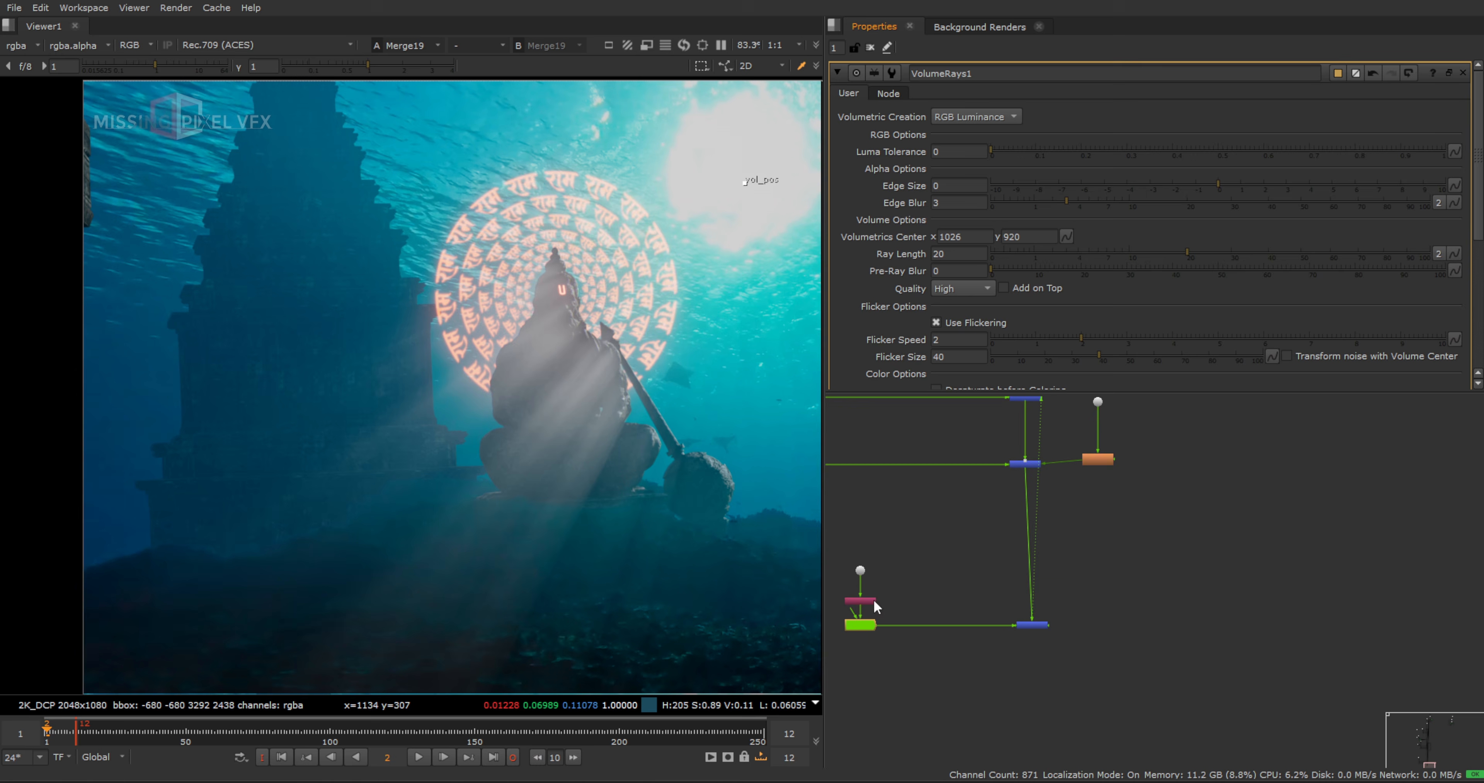
{"action": "scroll", "coordinate": [945, 626], "scroll_direction": "up", "scroll_amount": 2}
{"action": "middle_click_drag", "start_coordinate": [970, 575], "coordinate": [1046, 547]}
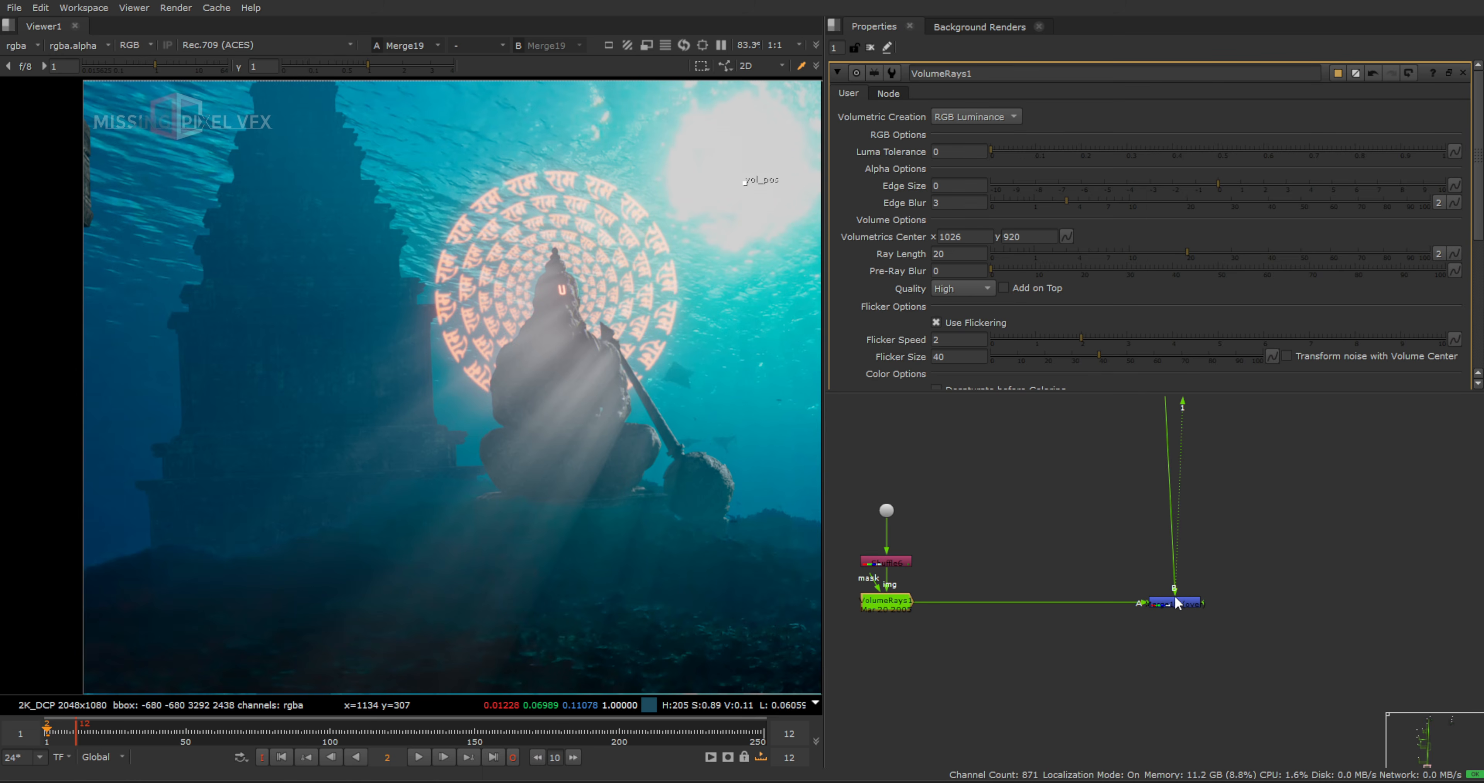
Try the multiply operation on Merge19, which combines VolumeRays1 with the composite
{"action": "double_click", "coordinate": [1178, 604]}
{"action": "left_click", "coordinate": [942, 116]}
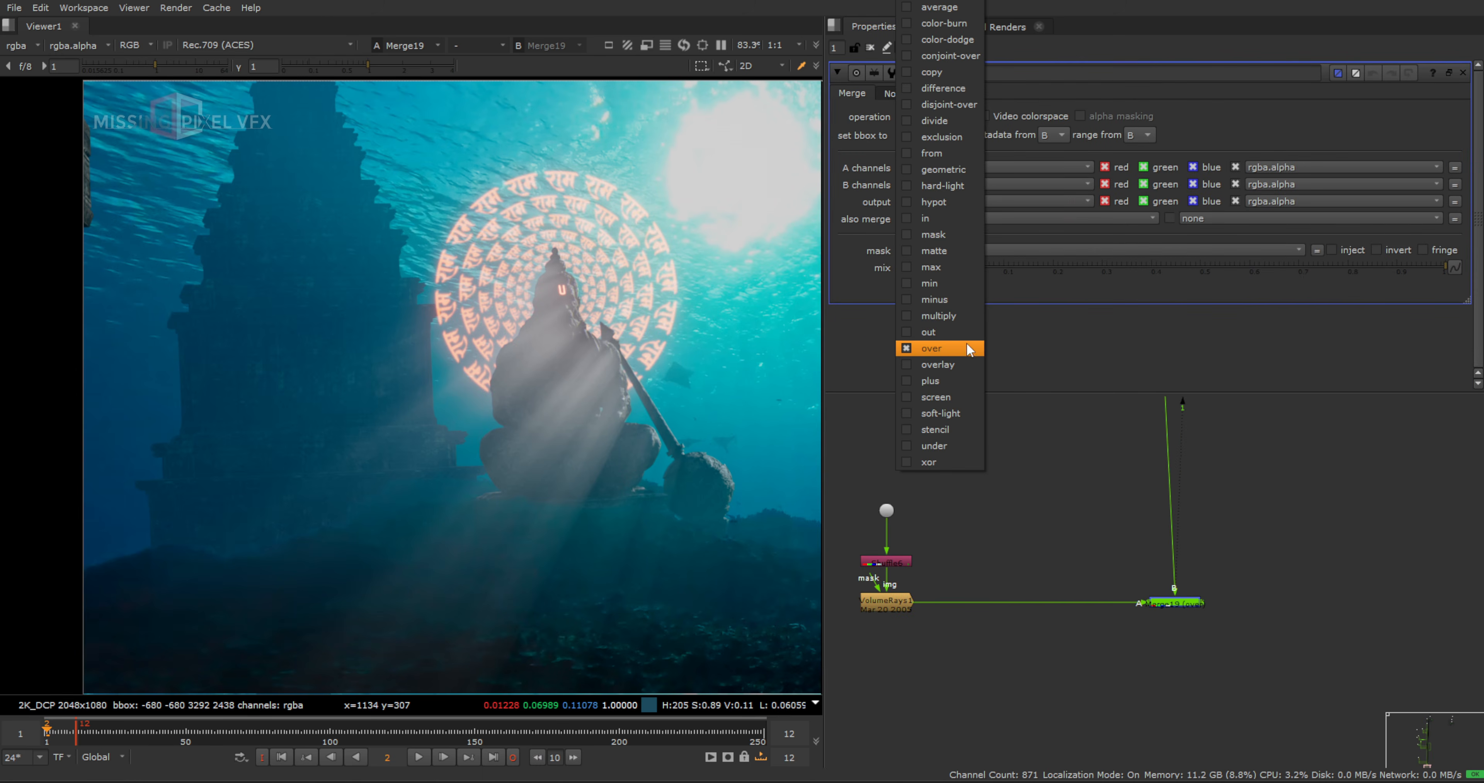
{"action": "left_click", "coordinate": [944, 314]}
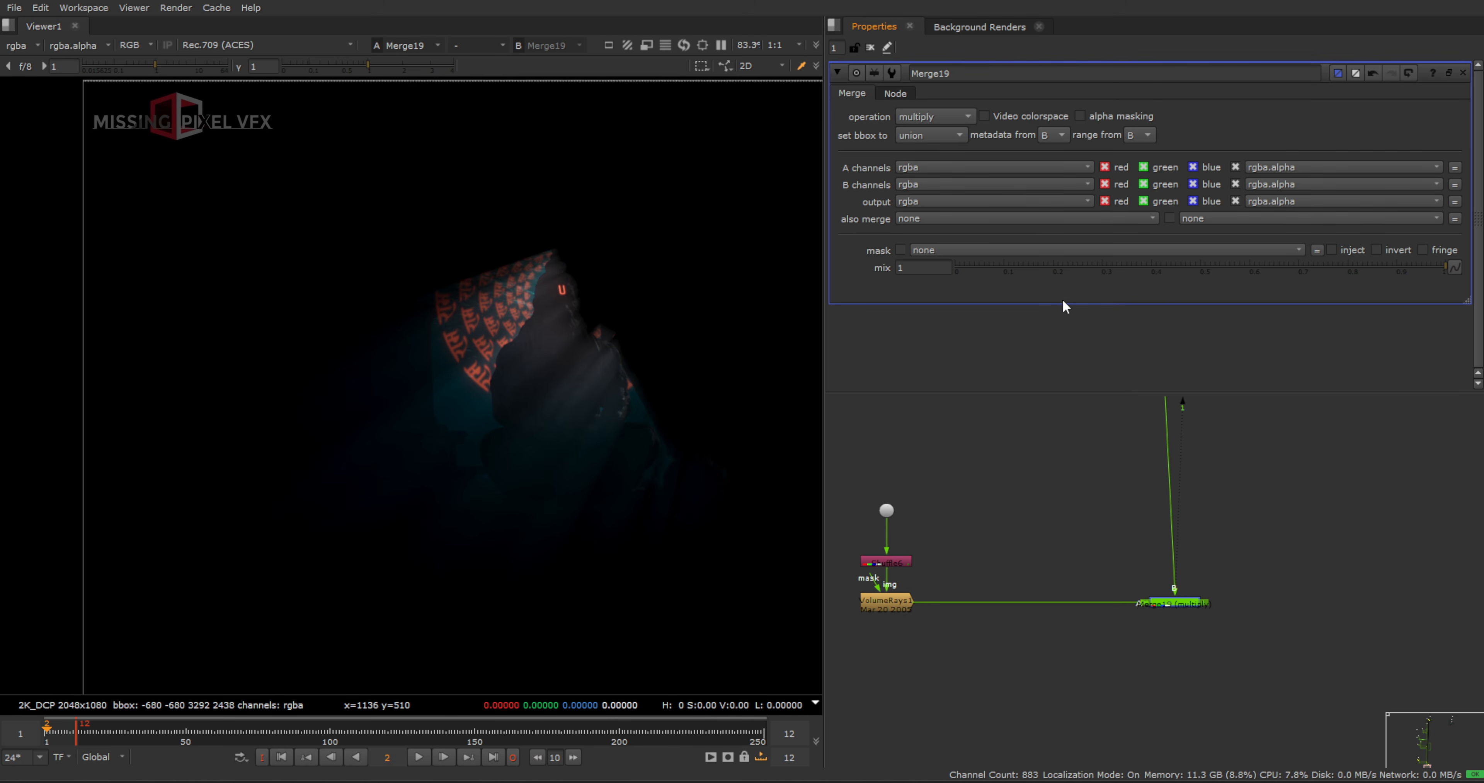
{"action": "right_click", "coordinate": [1232, 128]}
{"action": "left_click", "coordinate": [1264, 165]}
Add a black Constant node beside and slightly below VolumeRays1
{"action": "left_click", "coordinate": [1003, 518]}
{"action": "key", "text": "Tab"}
{"action": "type", "text": "c"}
{"action": "left_click", "coordinate": [870, 538]}
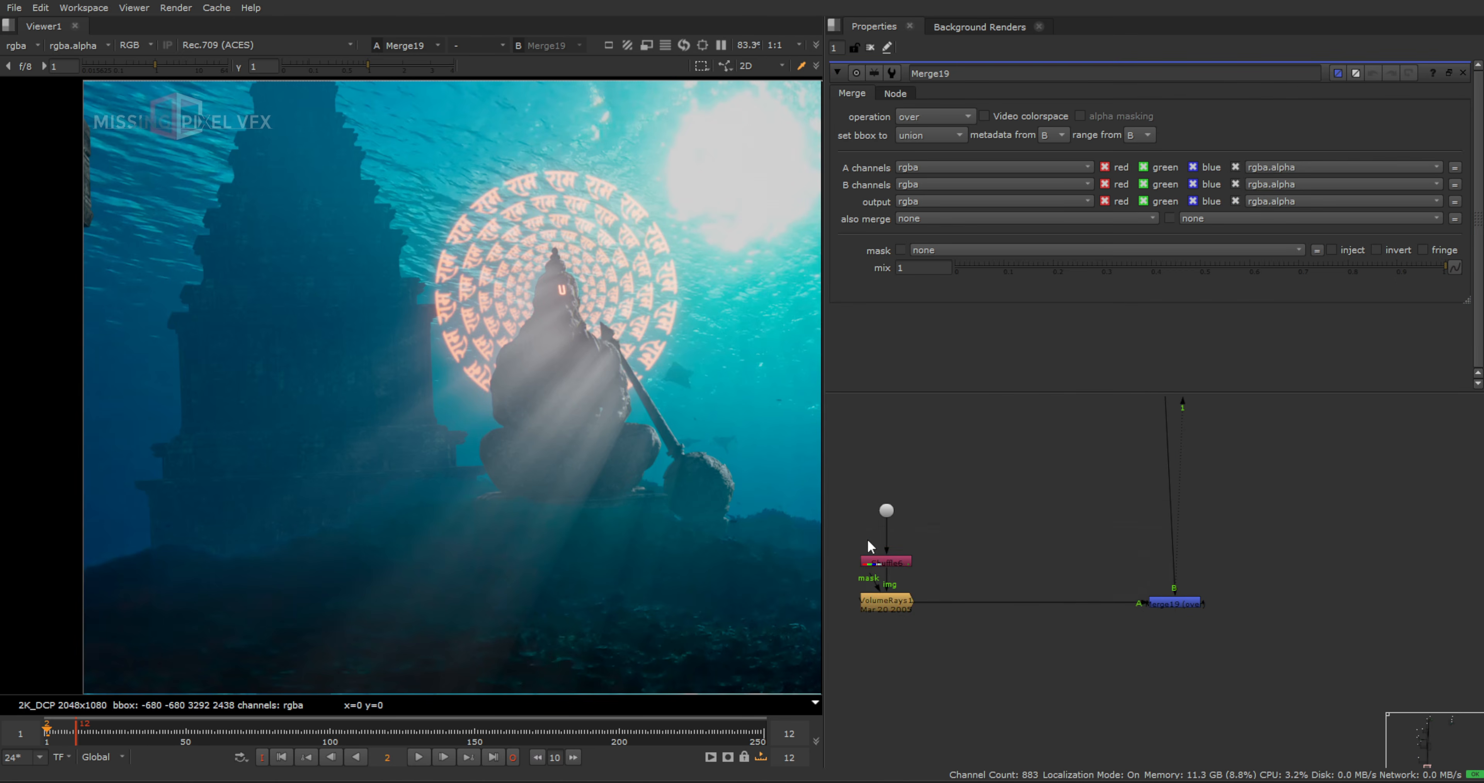
{"action": "left_click_drag", "start_coordinate": [1013, 518], "coordinate": [881, 633]}
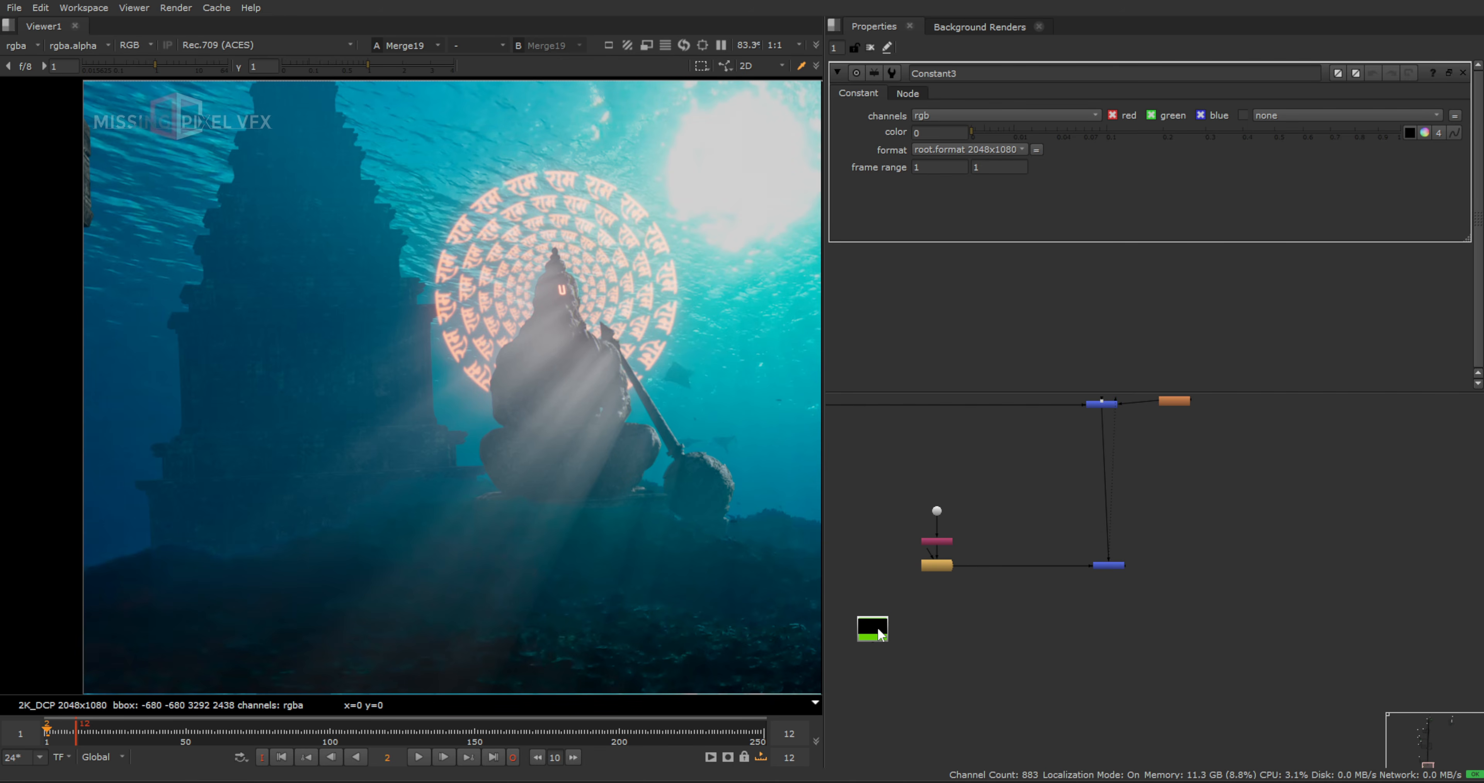
{"action": "middle_click_drag", "start_coordinate": [882, 634], "coordinate": [921, 543]}
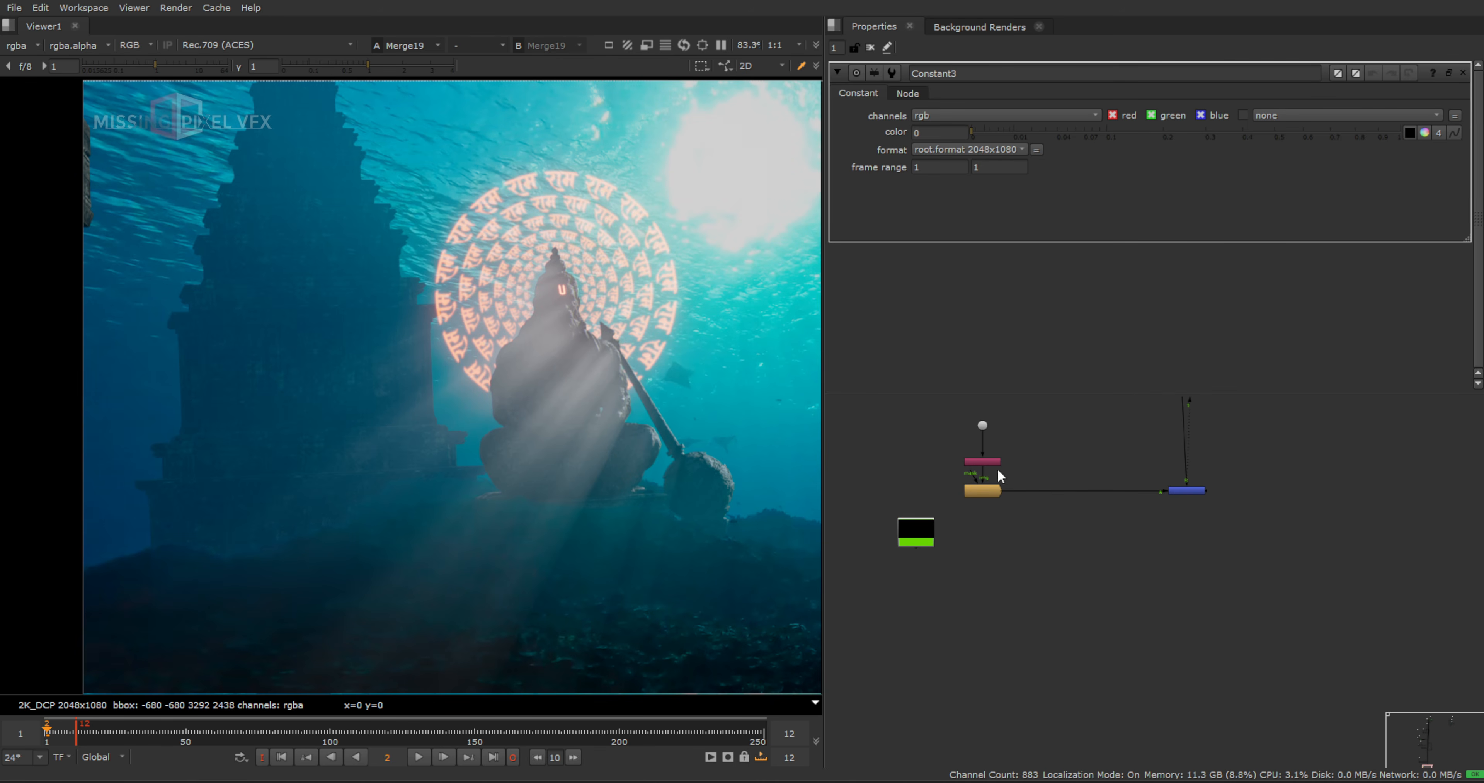
{"action": "scroll", "coordinate": [926, 544], "scroll_direction": "up", "scroll_amount": 4}
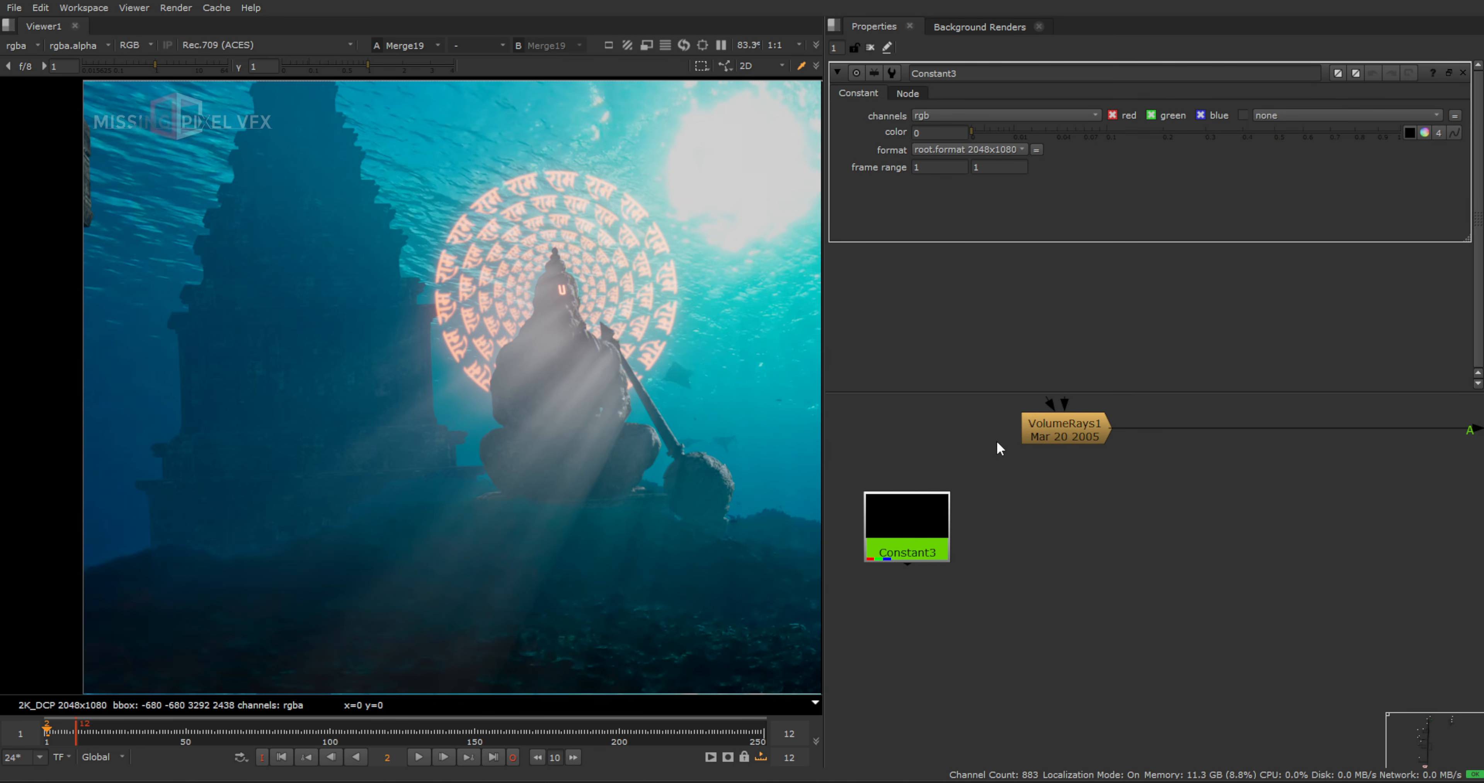
Attach a Shuffle node to Constant3, set its output alpha to 1, and view the result
{"action": "key", "text": "h"}
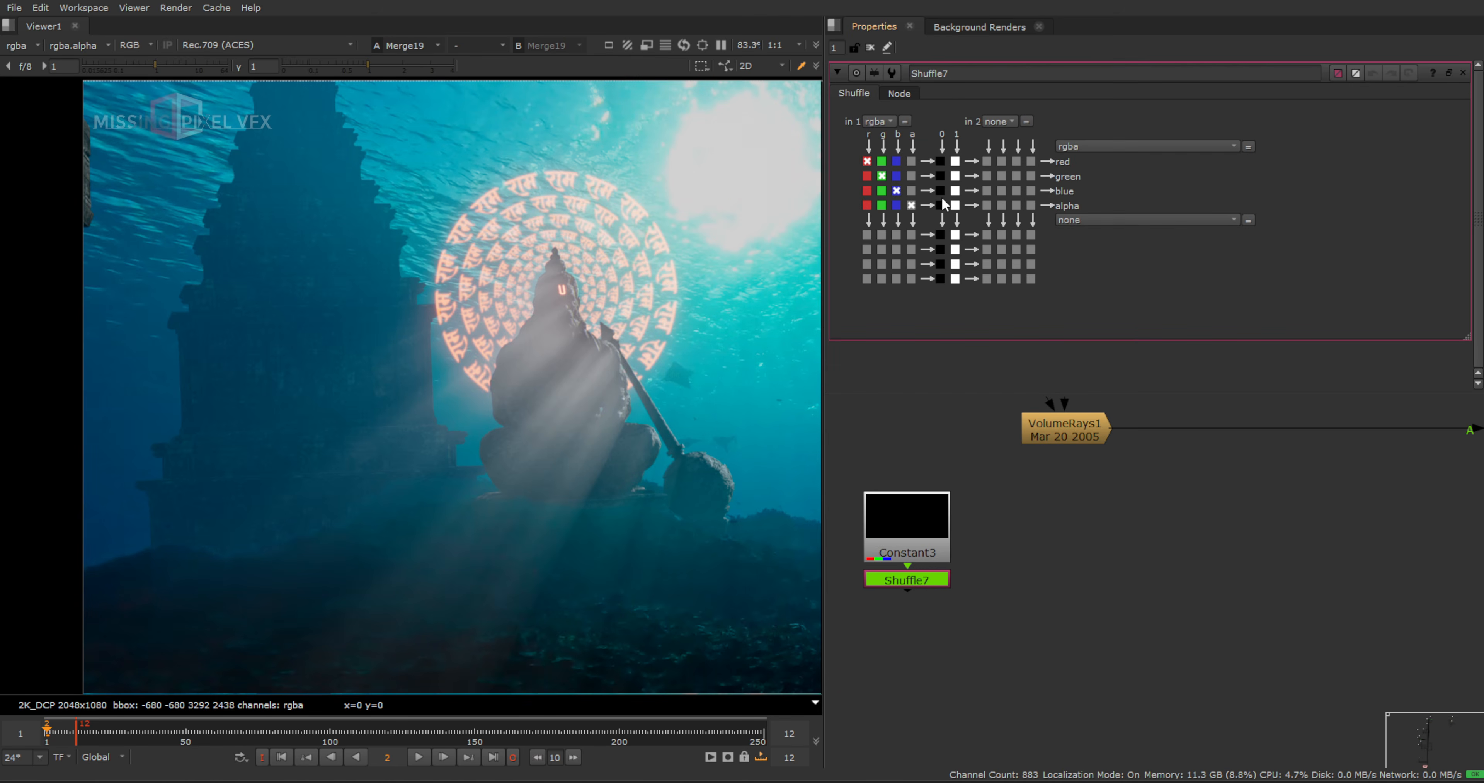
{"action": "key", "text": "1"}
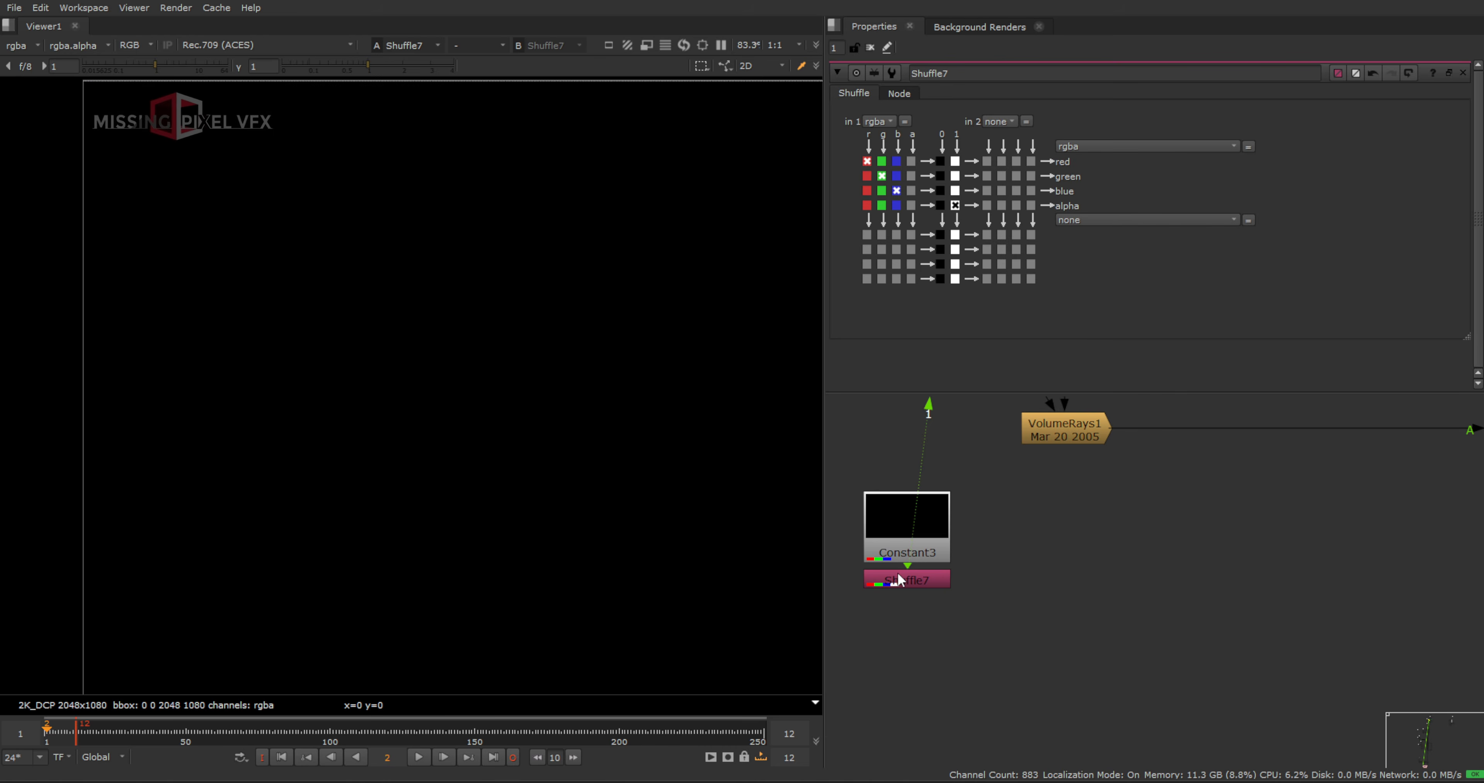
{"action": "scroll", "coordinate": [936, 612], "scroll_direction": "down", "scroll_amount": 4}
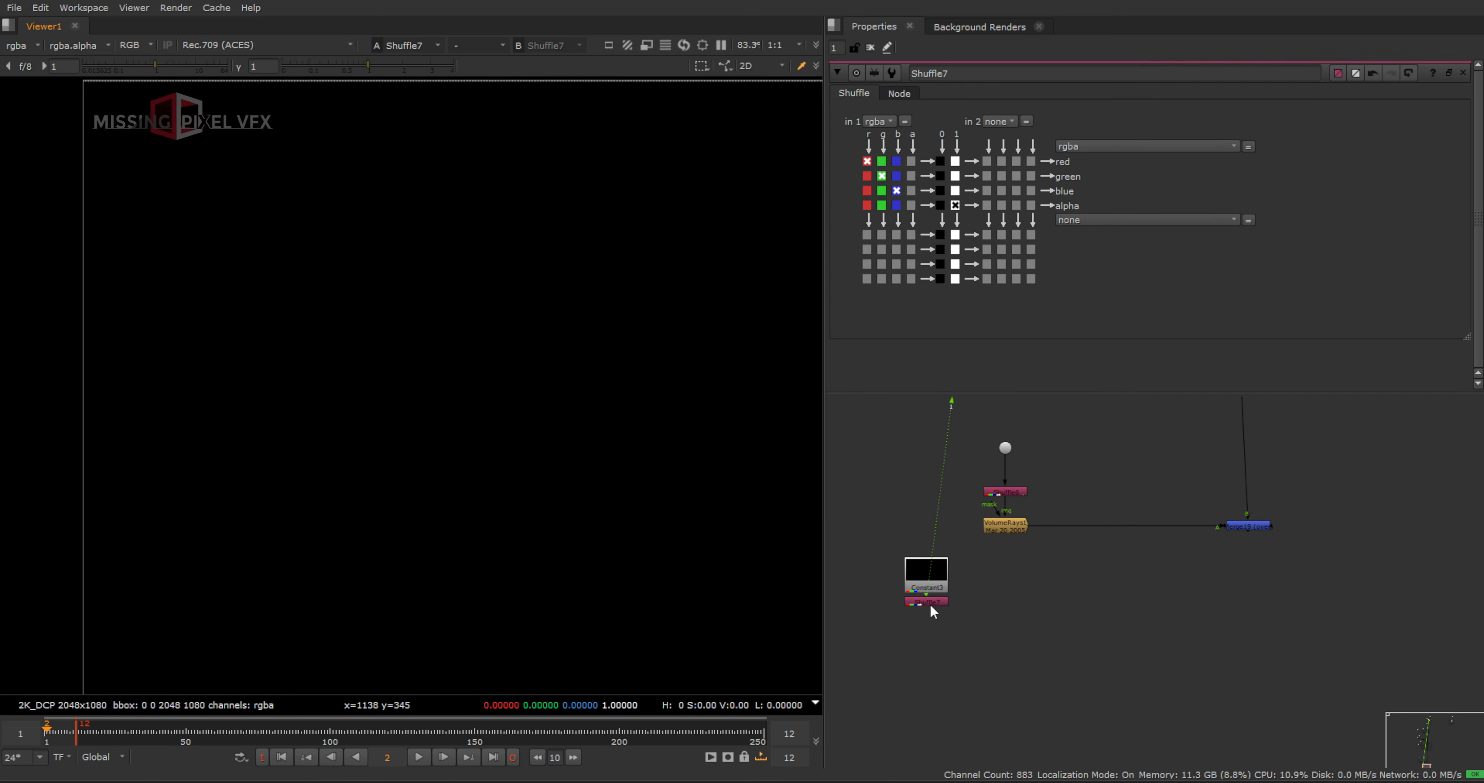
Merge VolumeRays1 with Shuffle7 using the mask operation, with VolumeRays1 as input A and Shuffle7 as input B
{"action": "key", "text": "m"}
{"action": "left_click_drag", "start_coordinate": [998, 599], "coordinate": [1005, 525]}
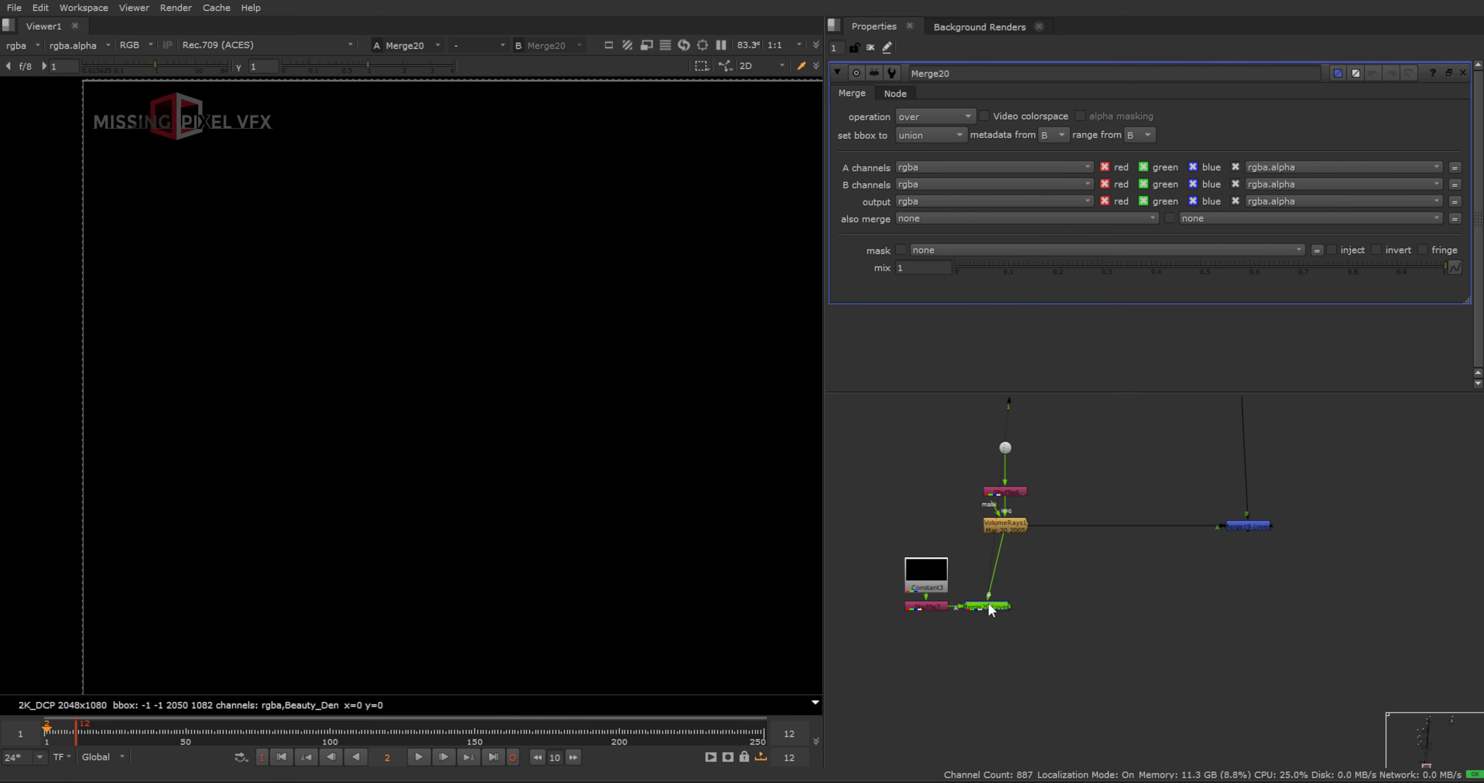
{"action": "left_click", "coordinate": [933, 117]}
{"action": "left_click", "coordinate": [939, 245]}
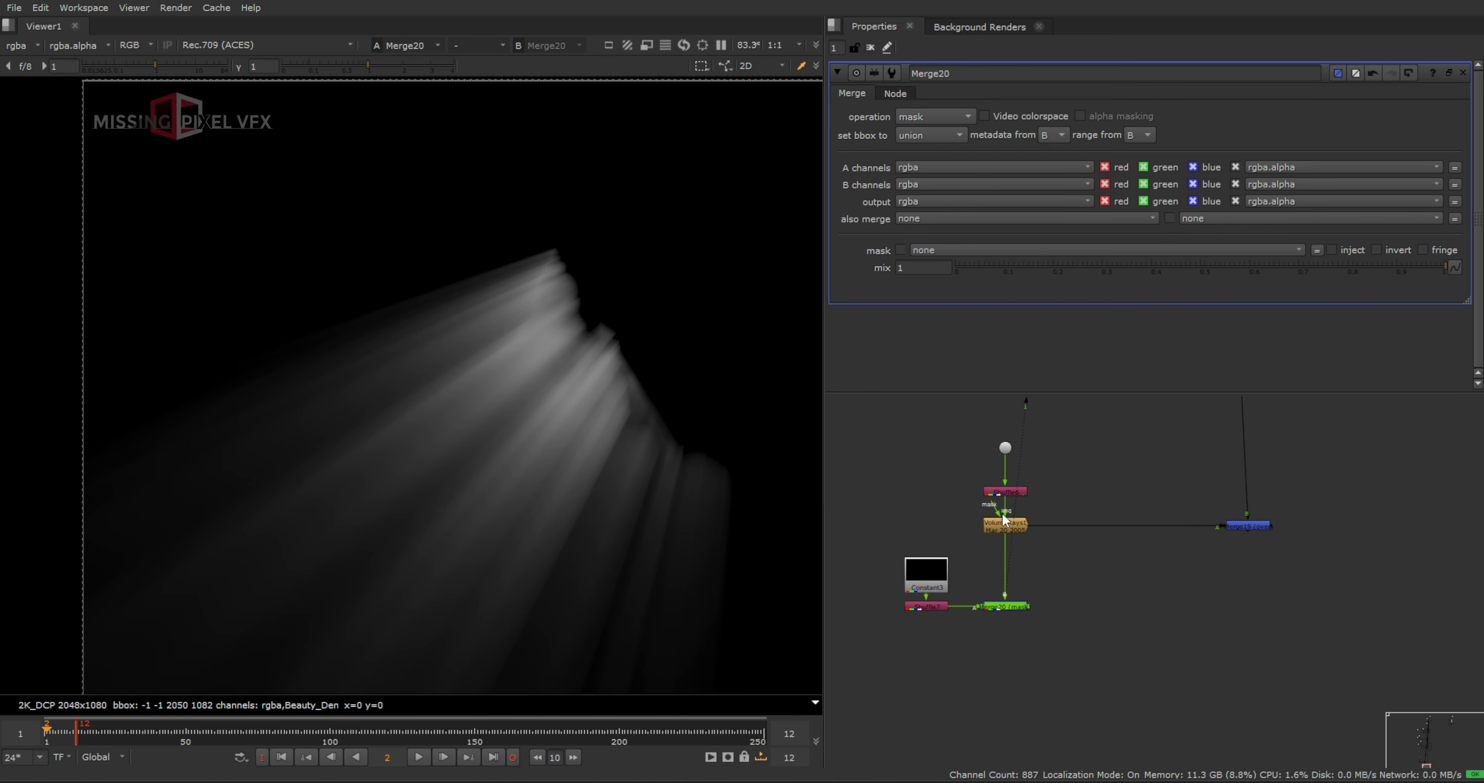
{"action": "scroll", "coordinate": [992, 602], "scroll_direction": "up", "scroll_amount": 4}
{"action": "key", "text": "shift+x"}
{"action": "scroll", "coordinate": [1021, 603], "scroll_direction": "down", "scroll_amount": 4}
{"action": "middle_click_drag", "start_coordinate": [939, 638], "coordinate": [982, 592]}
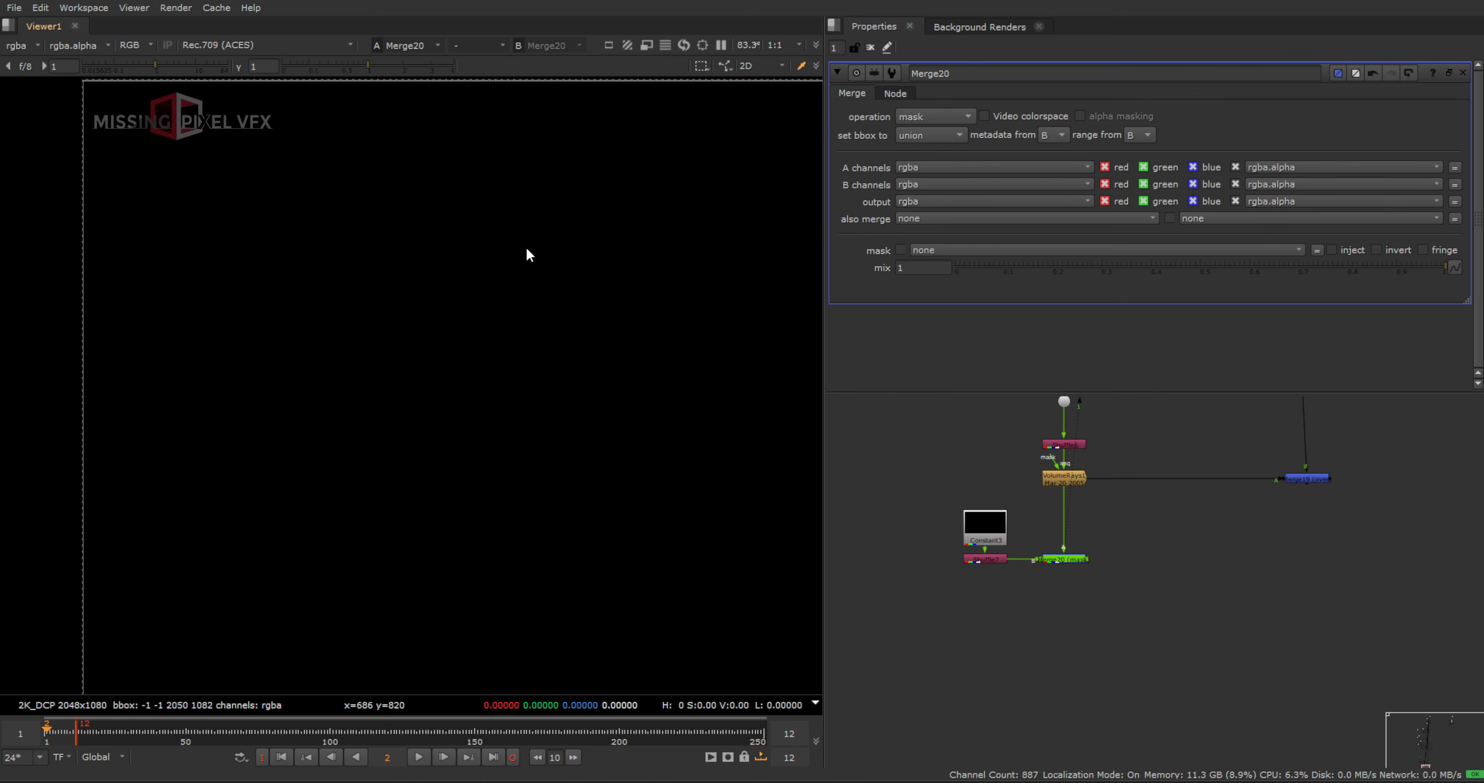
Add another Constant node below Shuffle7 and set its color to 1
{"action": "key", "text": "minus"}
{"action": "key", "text": "Tab"}
{"action": "type", "text": "con"}
{"action": "key", "text": "Return"}
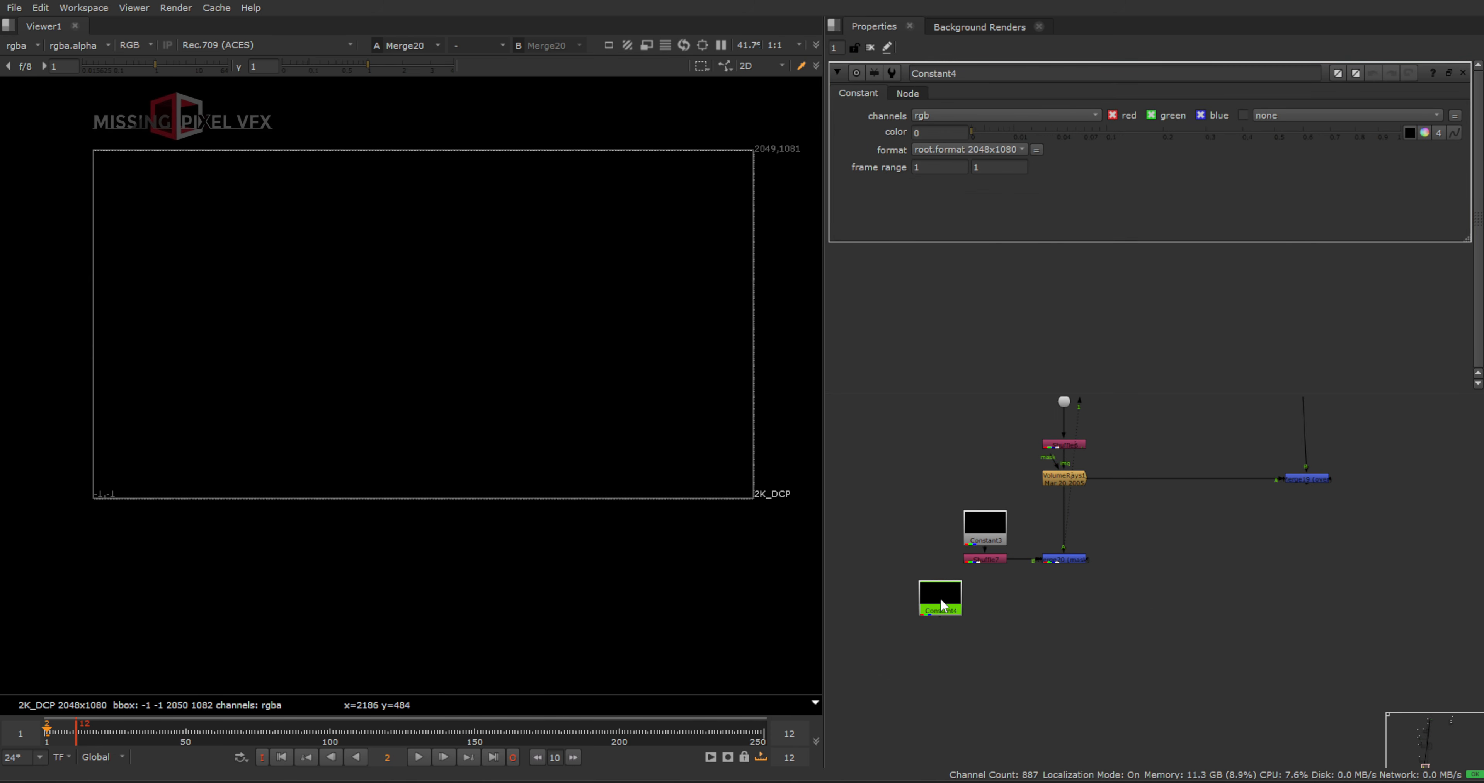
{"action": "left_click_drag", "start_coordinate": [1076, 132], "coordinate": [1447, 138]}
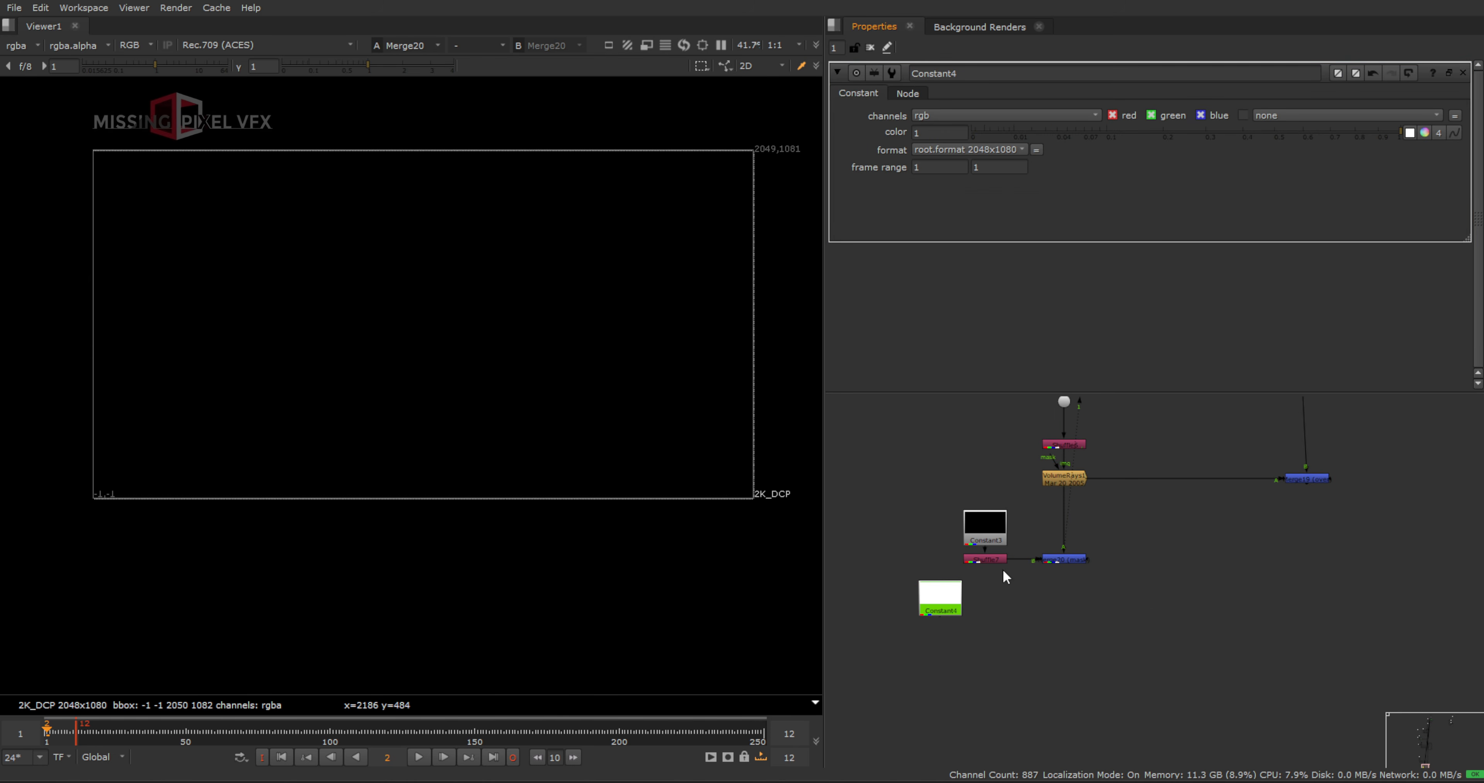
Merge the masked rays as input A over the white Constant4 as input B and view the result
{"action": "key", "text": "m"}
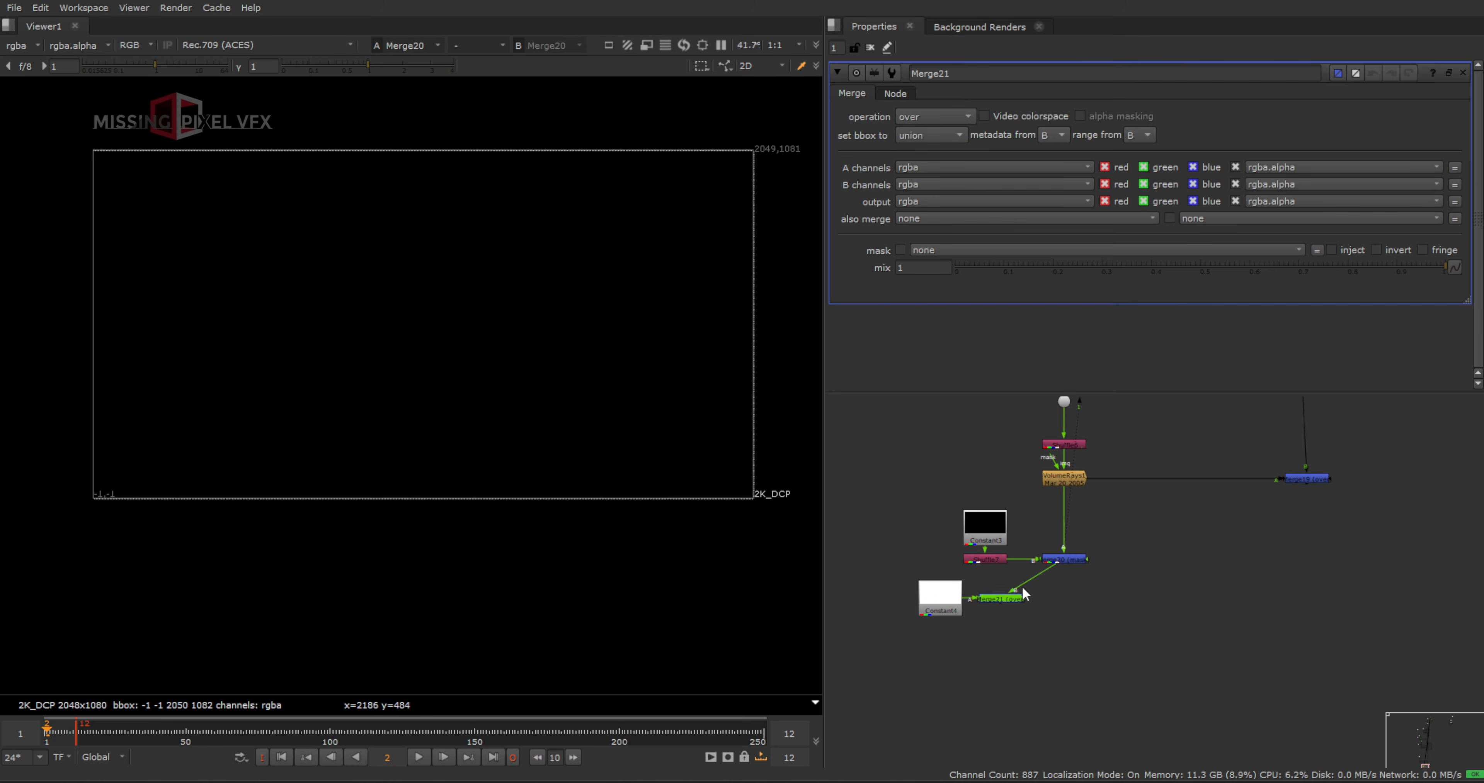
{"action": "key", "text": "shift+x"}
{"action": "key", "text": "1"}
{"action": "key", "text": "plus"}
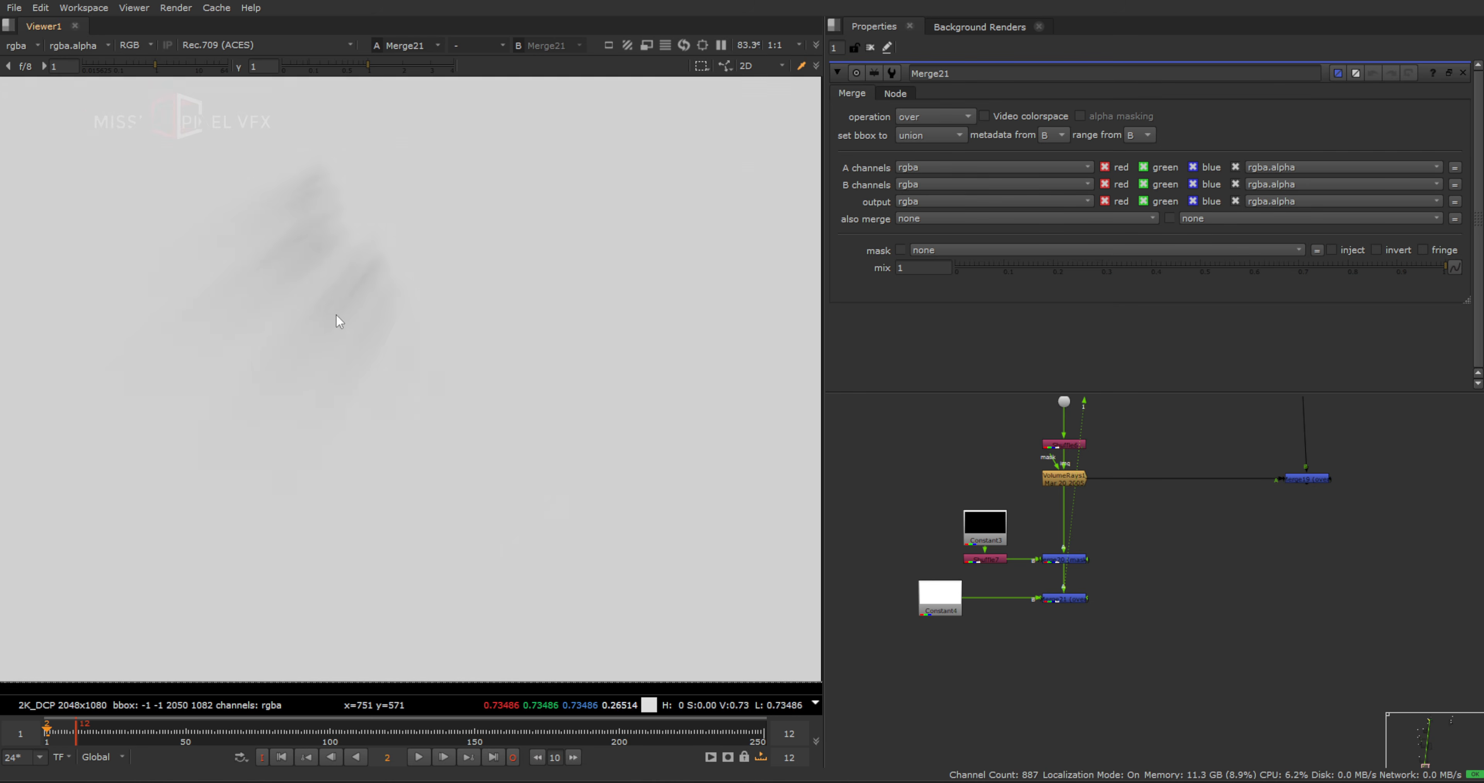
{"action": "middle_click_drag", "start_coordinate": [338, 324], "coordinate": [562, 368]}
{"action": "scroll", "coordinate": [1113, 586], "scroll_direction": "up", "scroll_amount": 3}
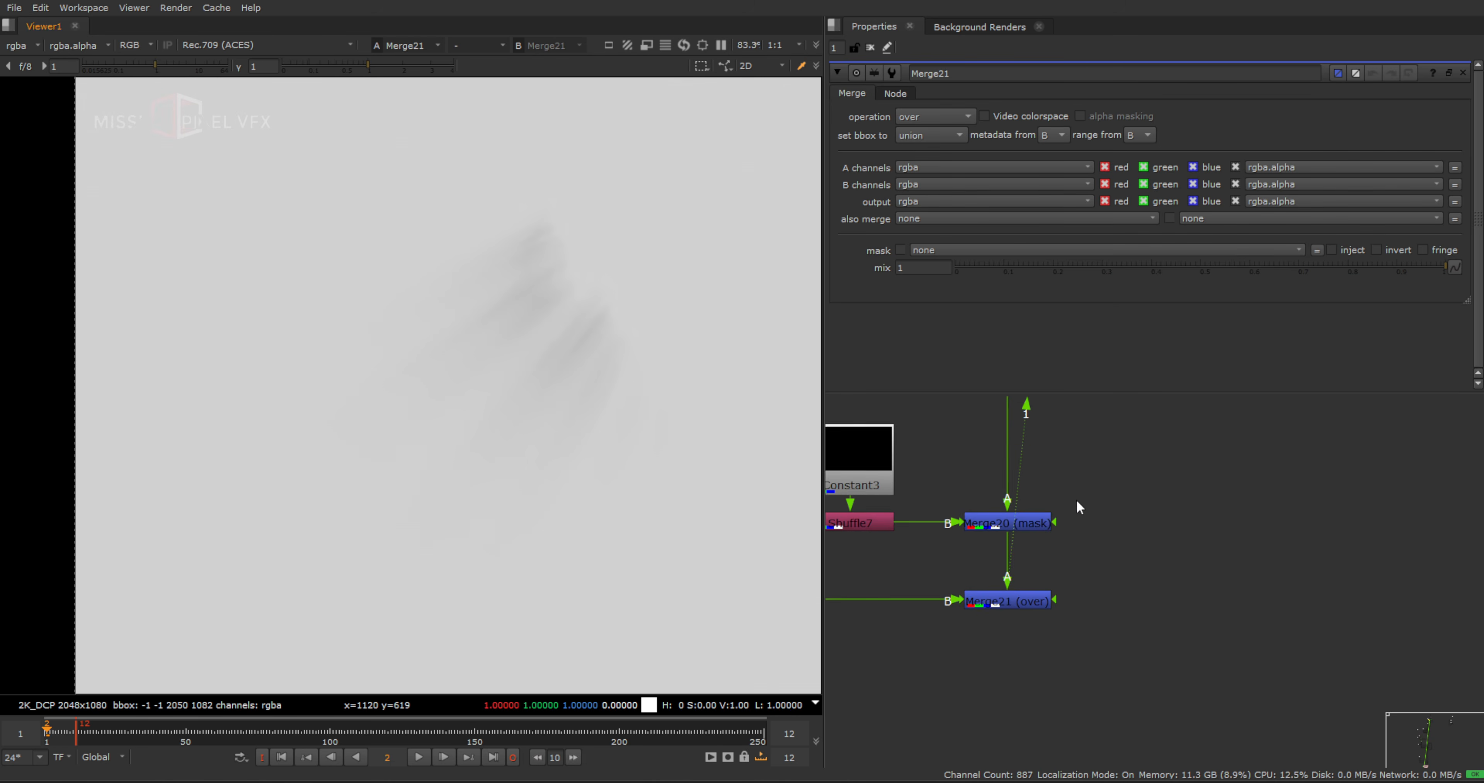
Insert a Merge node between VolumeRays1 and Merge20, aligned with the ray column
{"action": "middle_click_drag", "start_coordinate": [1076, 506], "coordinate": [1109, 596]}
{"action": "key", "text": "m"}
{"action": "left_click", "coordinate": [1056, 586]}
{"action": "left_click_drag", "start_coordinate": [1054, 582], "coordinate": [1042, 581]}
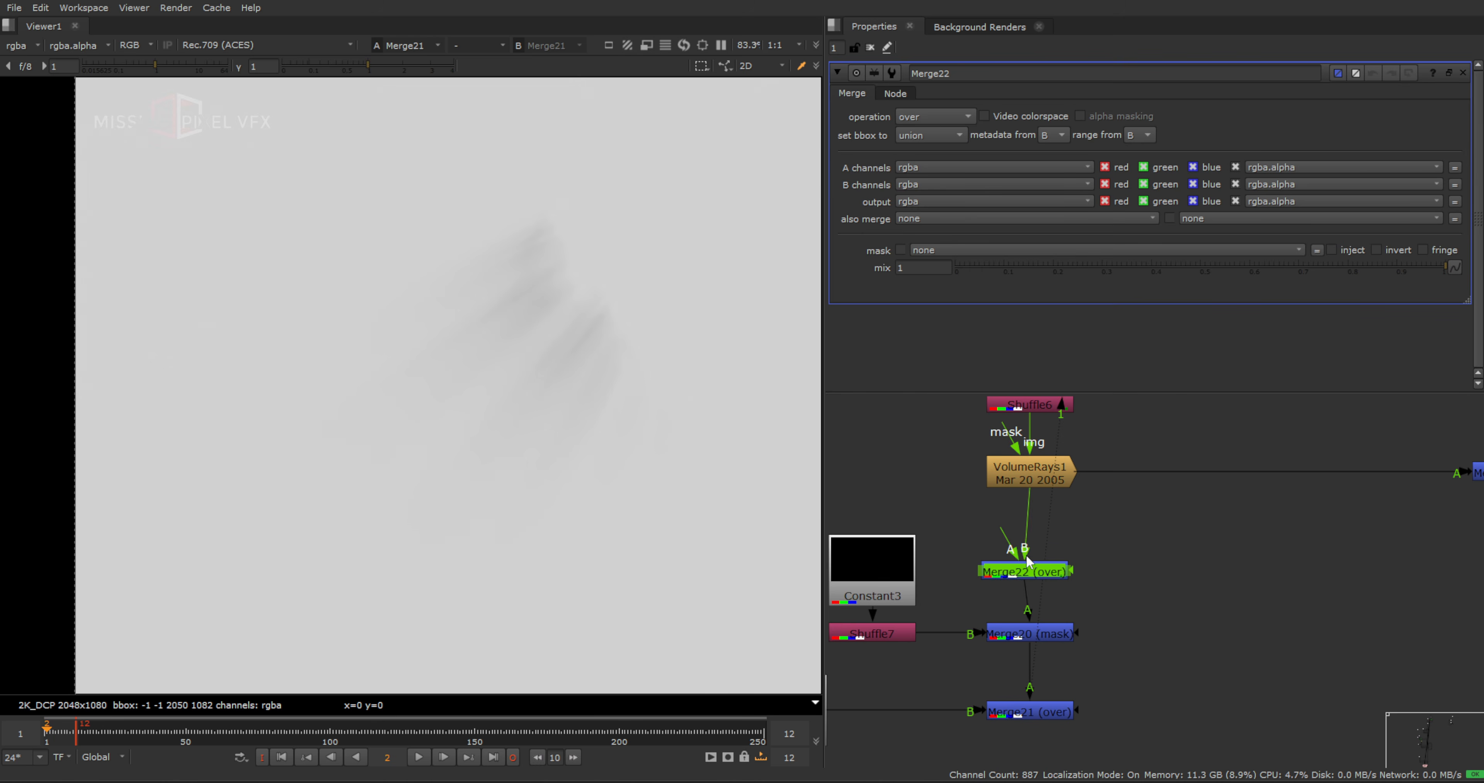
{"action": "scroll", "coordinate": [619, 314], "scroll_direction": "down", "scroll_amount": 3}
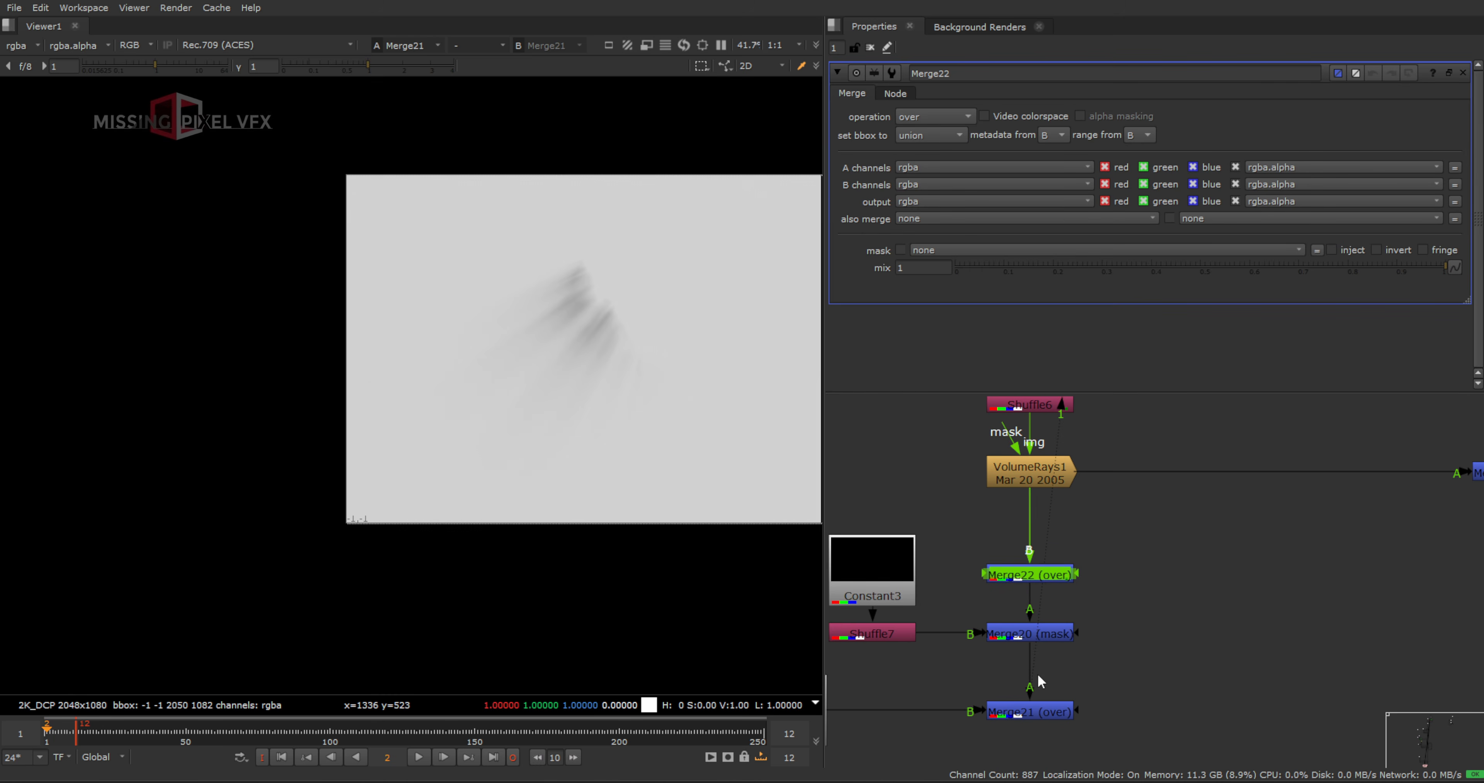
Set VolumeRays1's ray length to 30
{"action": "scroll", "coordinate": [915, 578], "scroll_direction": "down", "scroll_amount": 2}
{"action": "double_click", "coordinate": [999, 516]}
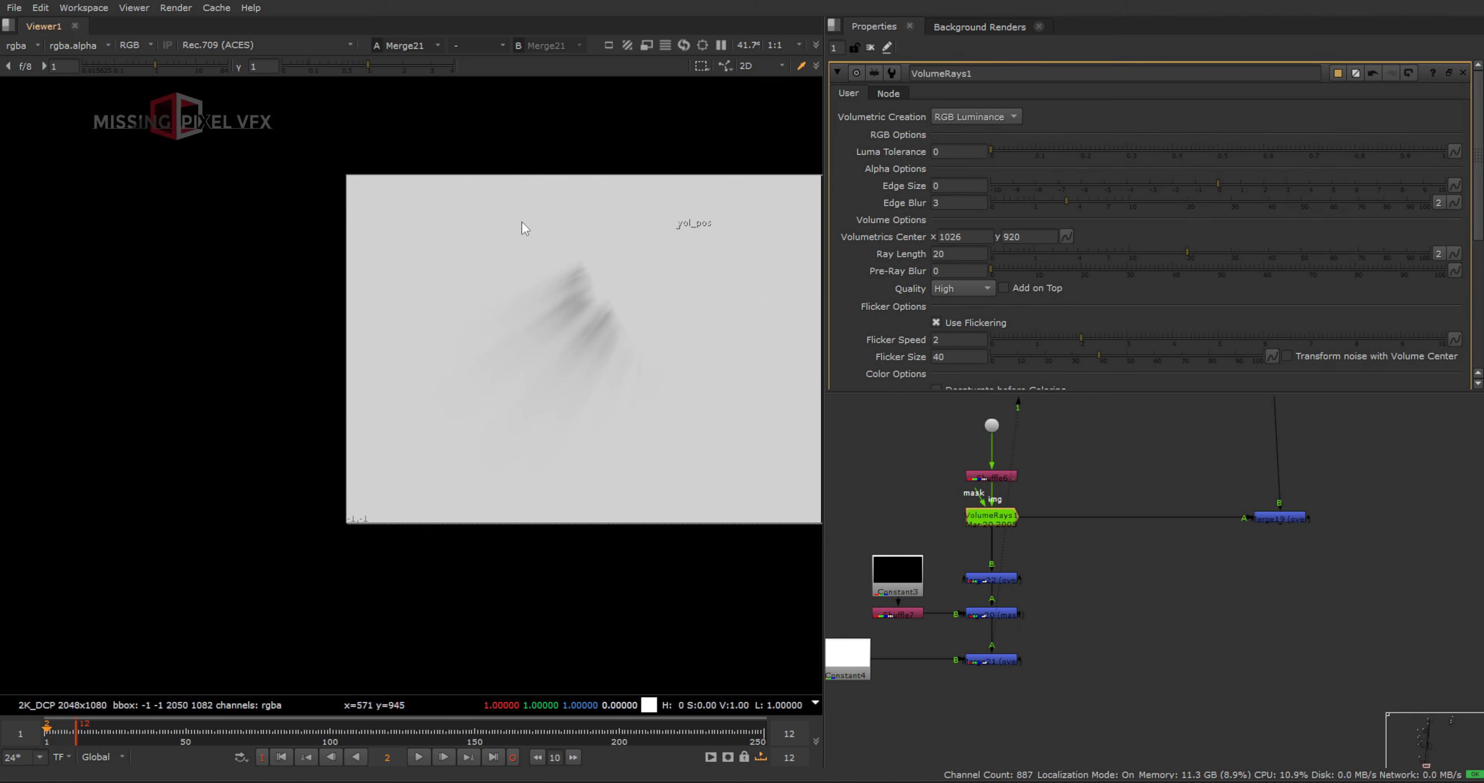
{"action": "double_click", "coordinate": [964, 253]}
{"action": "type", "text": "30"}
{"action": "key", "text": "Return"}
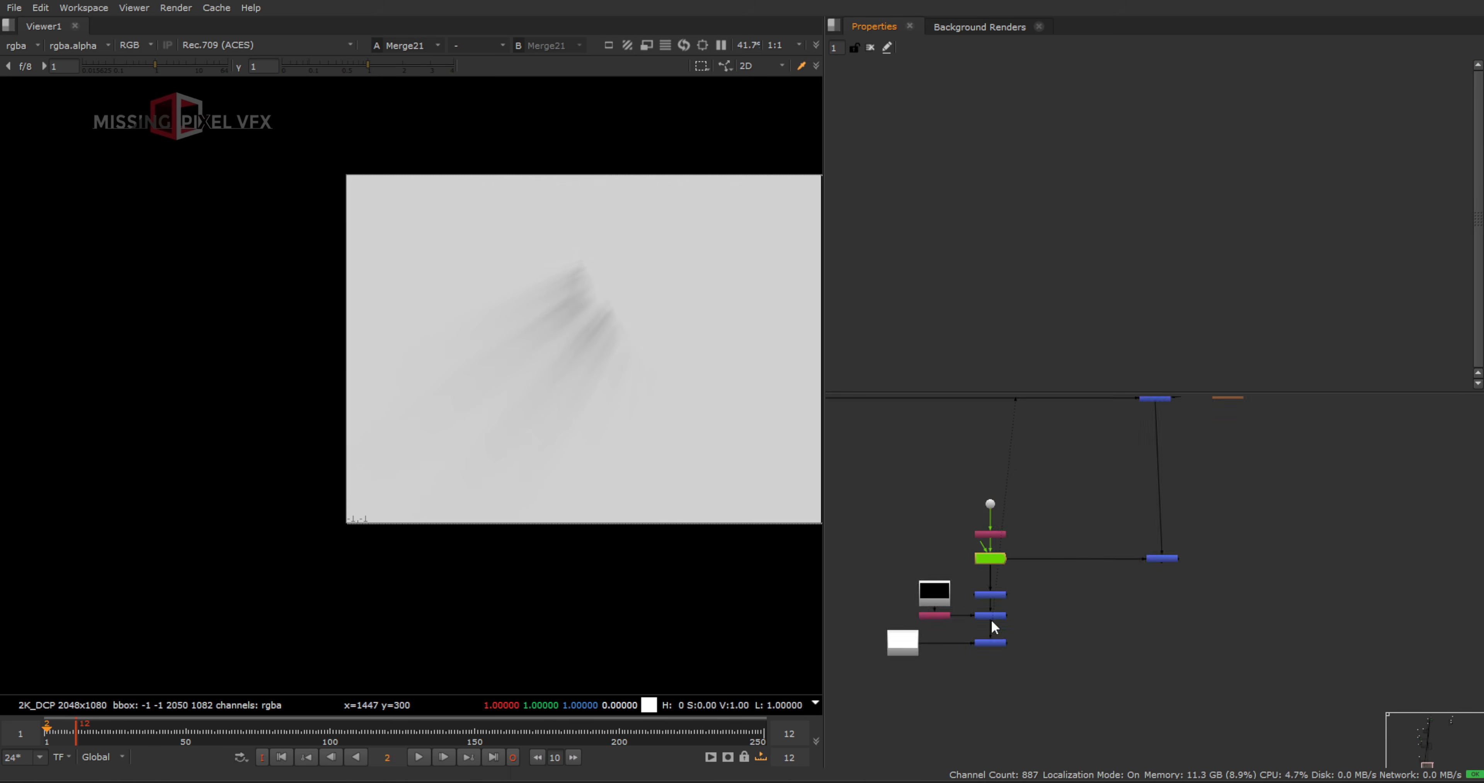
Merge the Merge21 result over the main composite with a new Merge node and delete the old Merge19
{"action": "scroll", "coordinate": [990, 618], "scroll_direction": "up", "scroll_amount": 2}
{"action": "left_click", "coordinate": [991, 647]}
{"action": "key", "text": "m"}
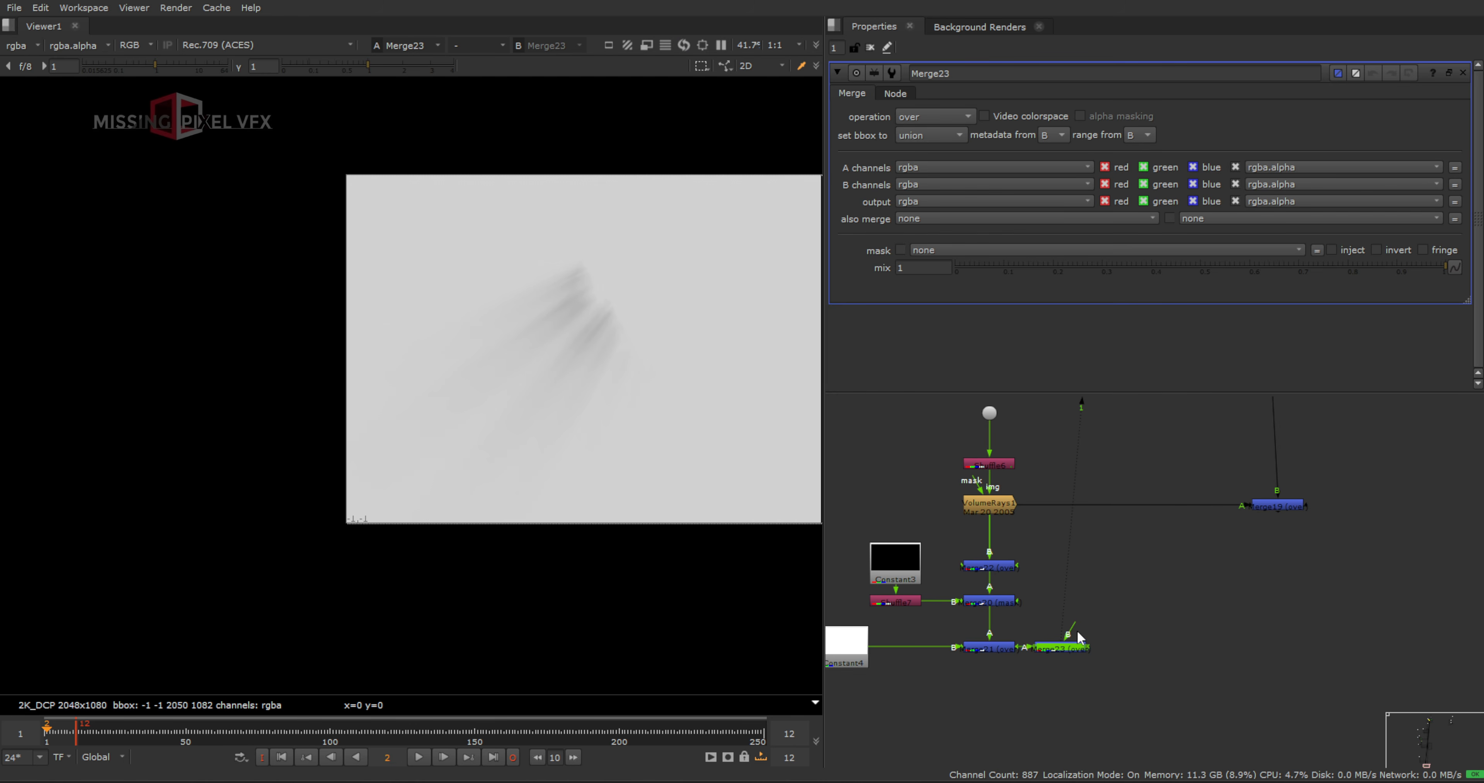
{"action": "left_click_drag", "start_coordinate": [1076, 628], "coordinate": [1274, 505]}
{"action": "left_click_drag", "start_coordinate": [1060, 646], "coordinate": [1273, 655]}
{"action": "left_click", "coordinate": [1279, 503]}
{"action": "key", "text": "Delete"}
{"action": "scroll", "coordinate": [593, 305], "scroll_direction": "down", "scroll_amount": 1}
{"action": "middle_click_drag", "start_coordinate": [627, 333], "coordinate": [513, 326]}
{"action": "scroll", "coordinate": [504, 317], "scroll_direction": "up", "scroll_amount": 2}
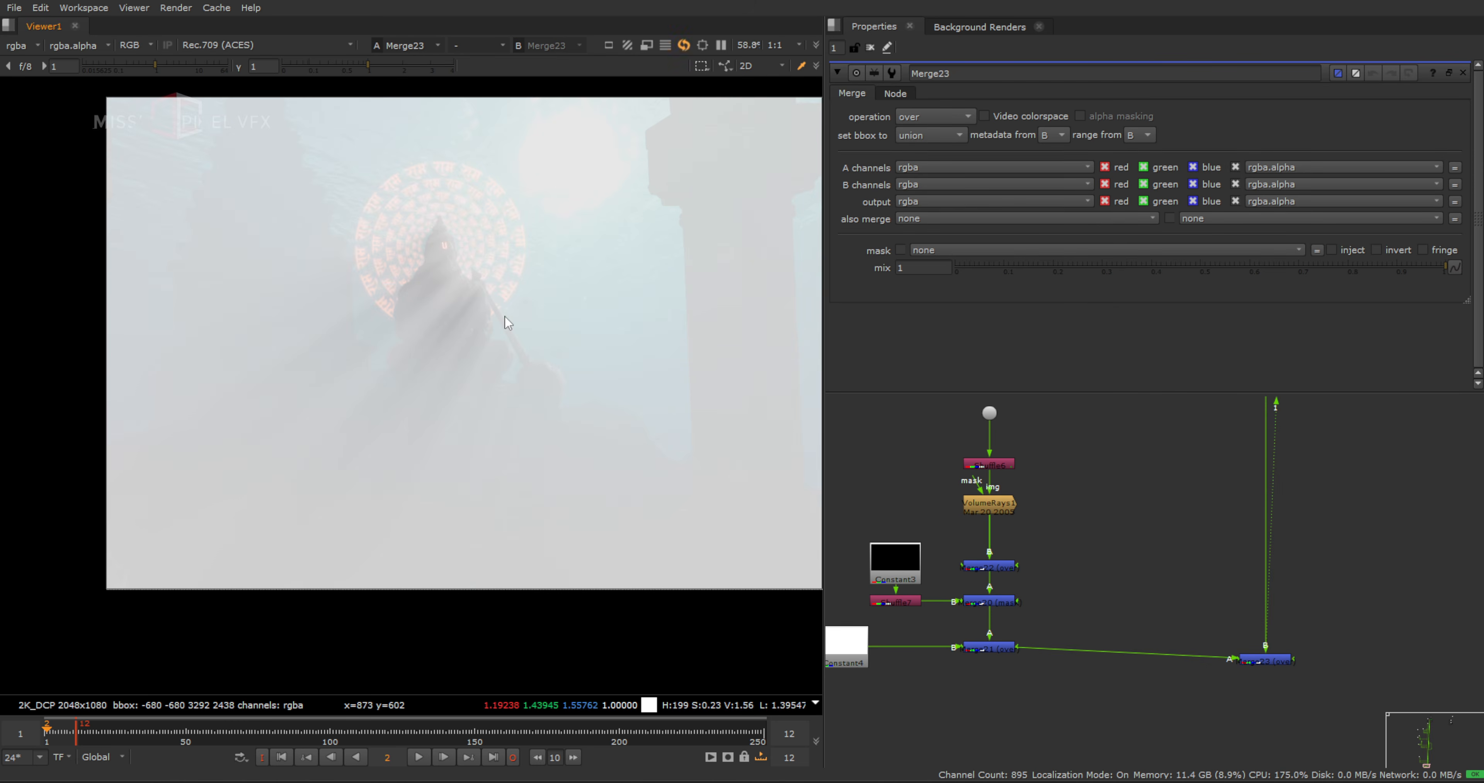
Align Merge23 with Merge21, set its operation to multiply, and inspect the darkened rays around the statue
{"action": "left_click", "coordinate": [989, 647]}
{"action": "key", "text": "1"}
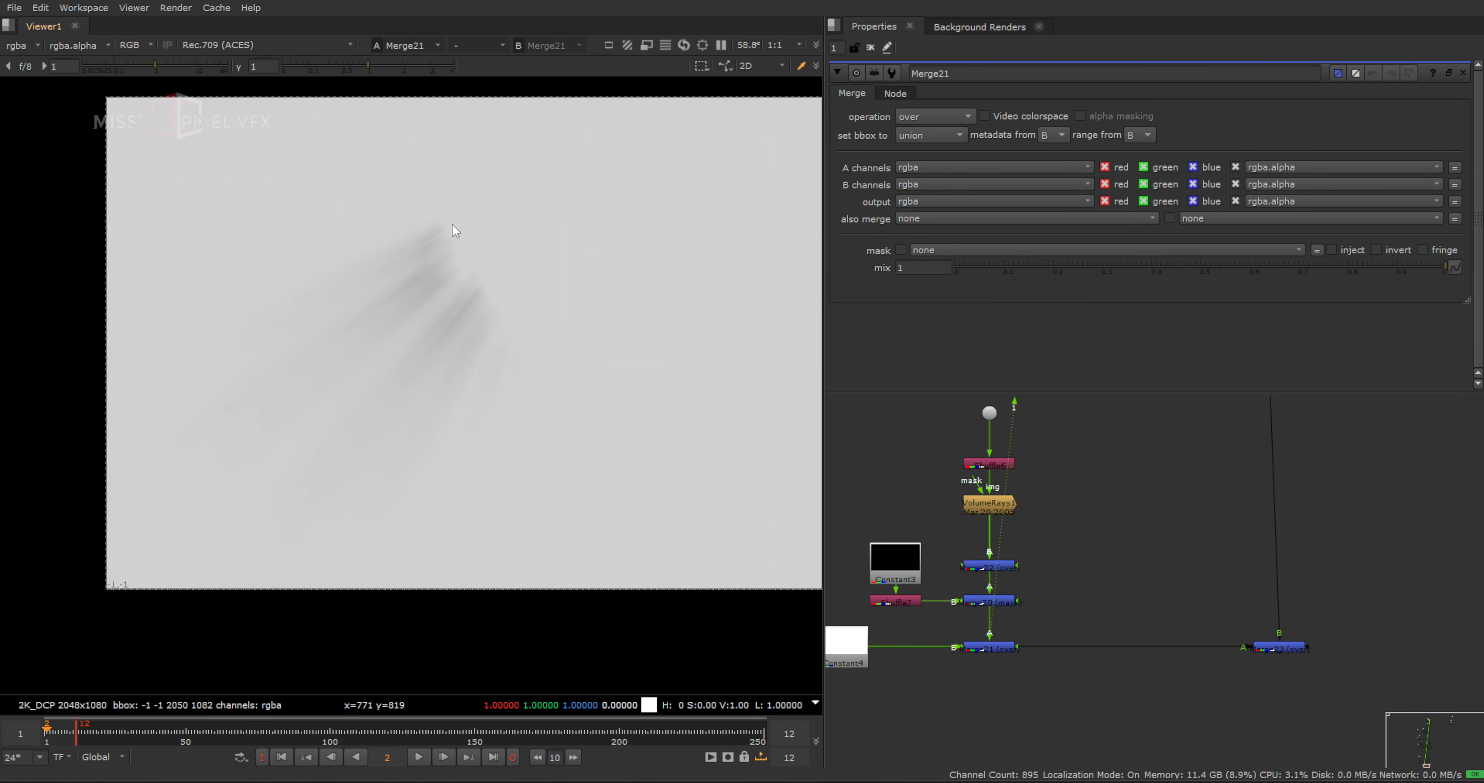
{"action": "left_click_drag", "start_coordinate": [1289, 648], "coordinate": [1275, 648]}
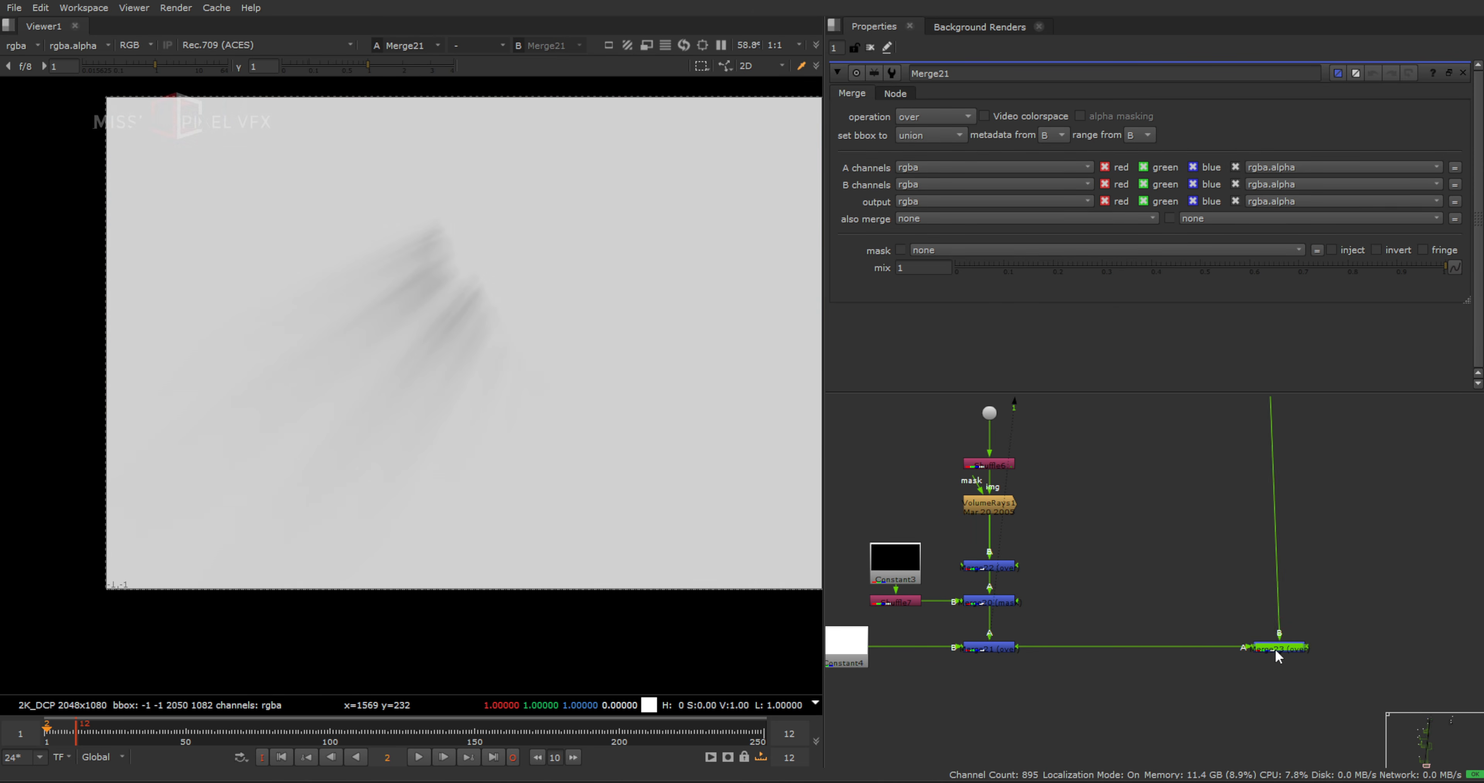
{"action": "key", "text": "1"}
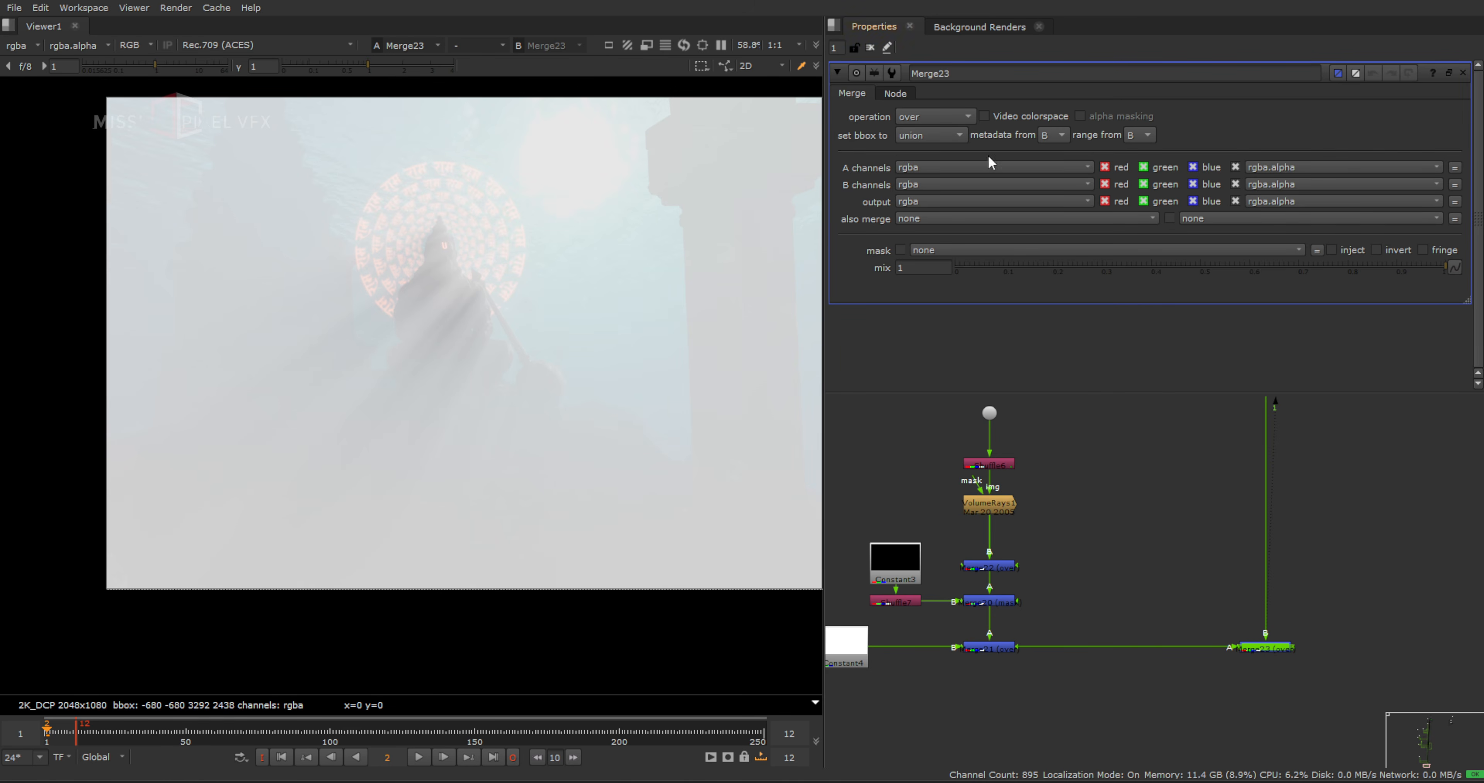
{"action": "left_click", "coordinate": [933, 116]}
{"action": "left_click", "coordinate": [939, 308]}
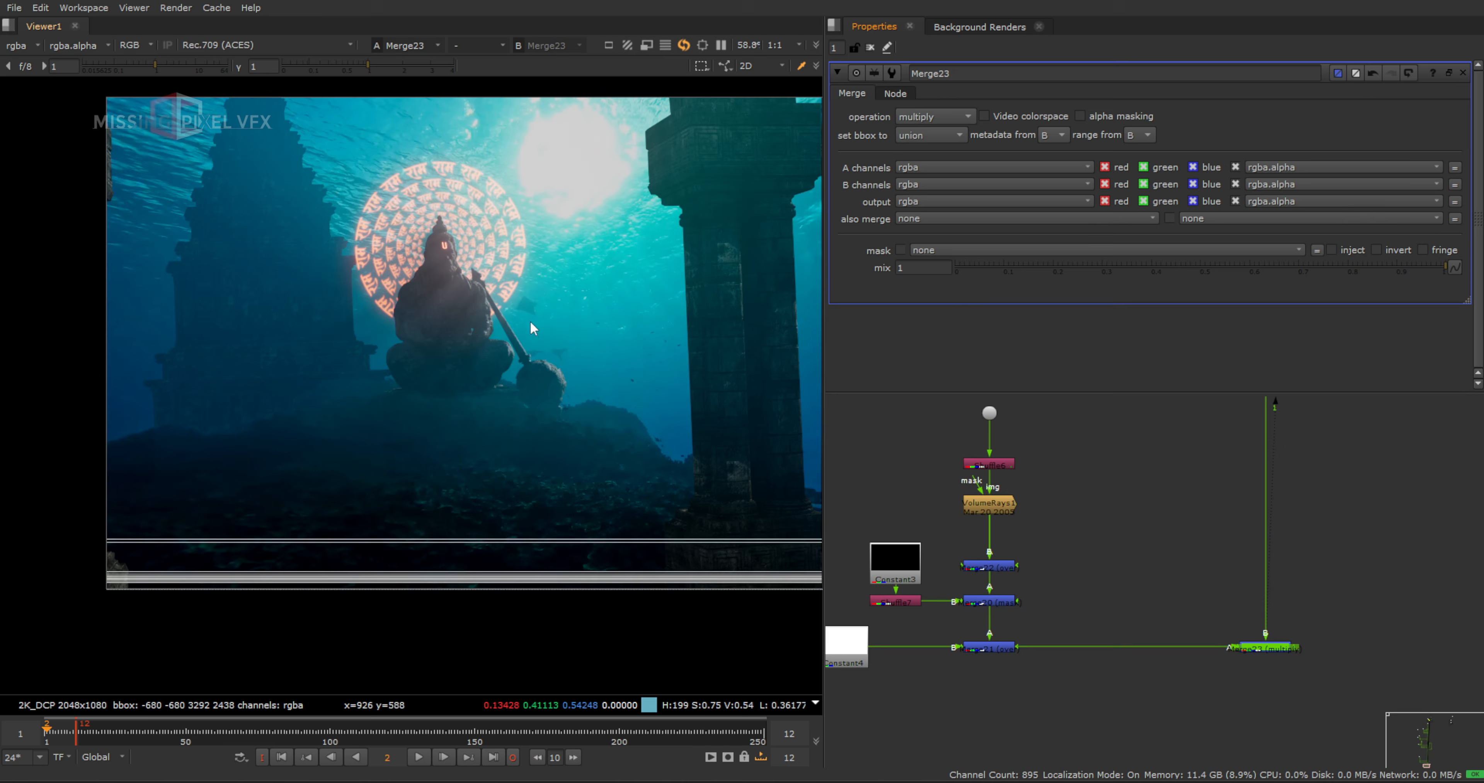
{"action": "left_click_drag", "start_coordinate": [1207, 626], "coordinate": [1322, 709]}
{"action": "scroll", "coordinate": [430, 301], "scroll_direction": "up", "scroll_amount": 5}
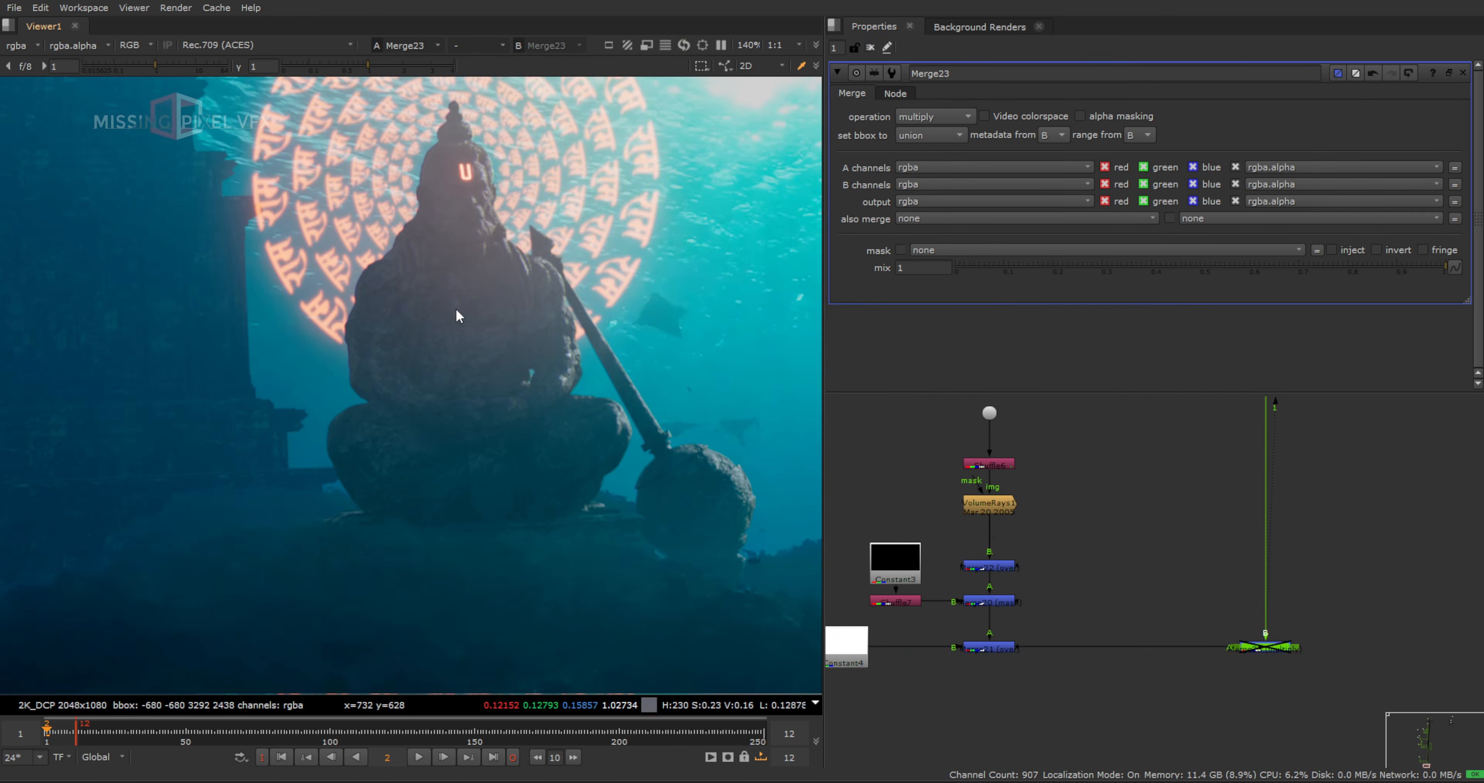
{"action": "scroll", "coordinate": [459, 314], "scroll_direction": "down", "scroll_amount": 3}
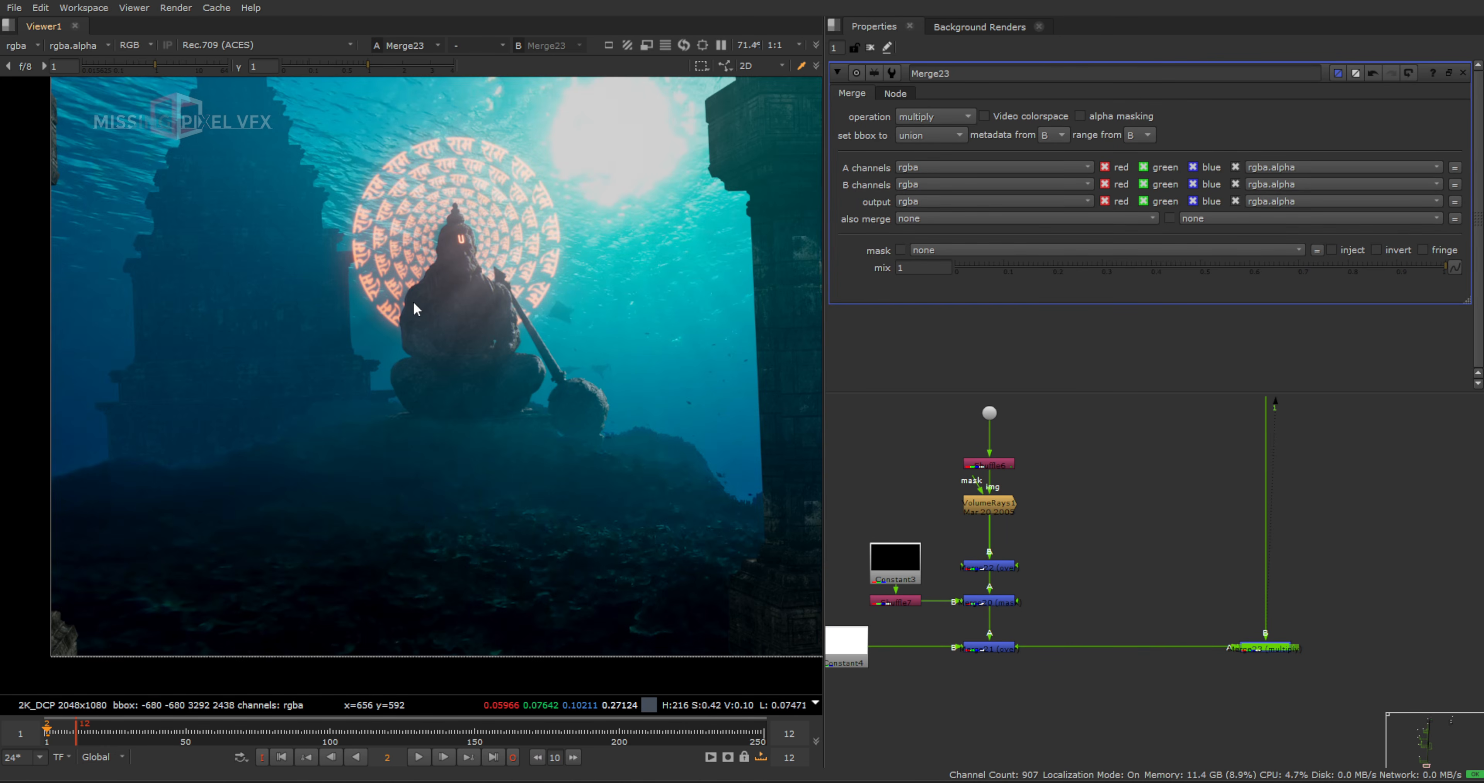
{"action": "scroll", "coordinate": [414, 304], "scroll_direction": "down", "scroll_amount": 1}
Add a Reformat node below Merge23 using the root format 2048x1080
{"action": "scroll", "coordinate": [1115, 561], "scroll_direction": "down", "scroll_amount": 5}
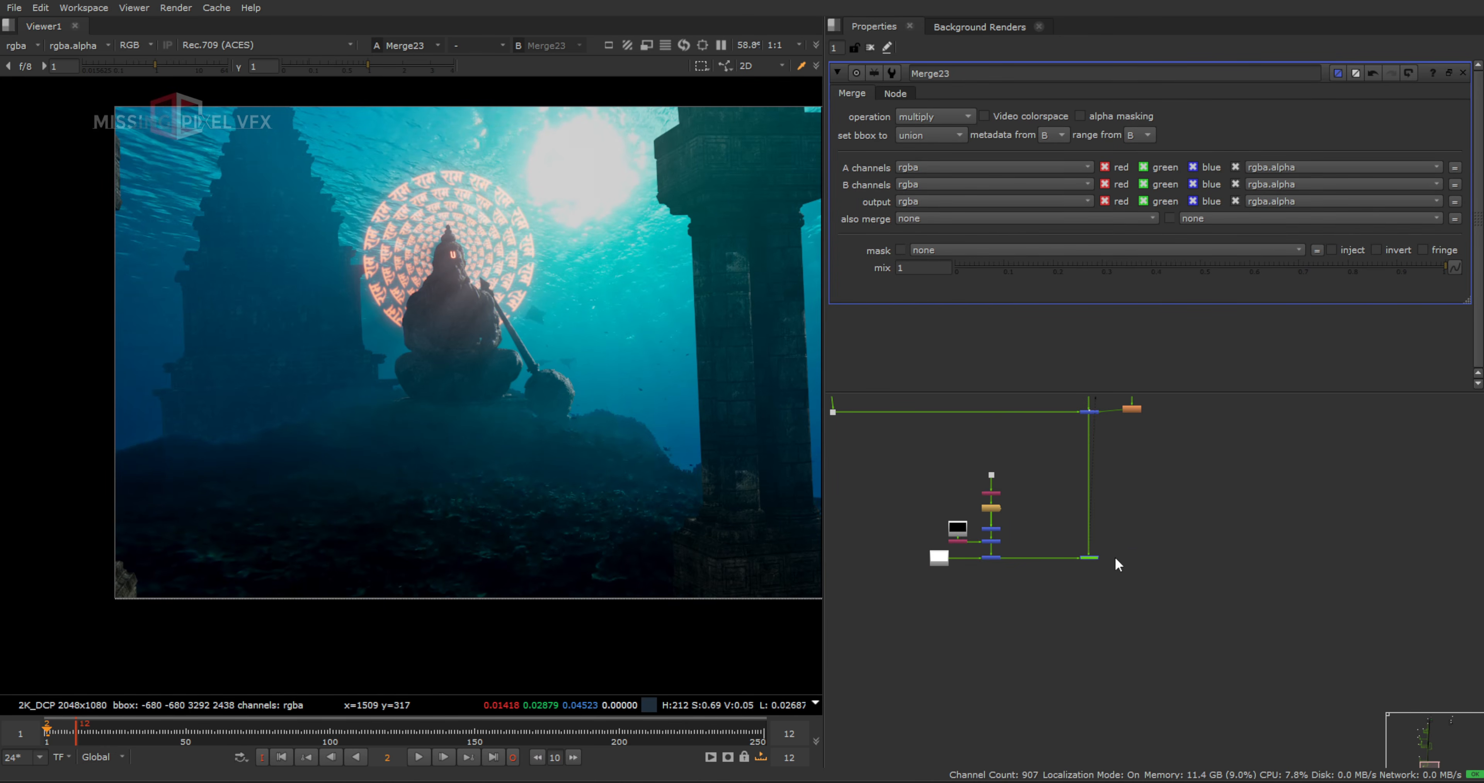
{"action": "key", "text": "Tab"}
{"action": "type", "text": "reformat"}
{"action": "key", "text": "Return"}
{"action": "scroll", "coordinate": [1108, 566], "scroll_direction": "up", "scroll_amount": 3}
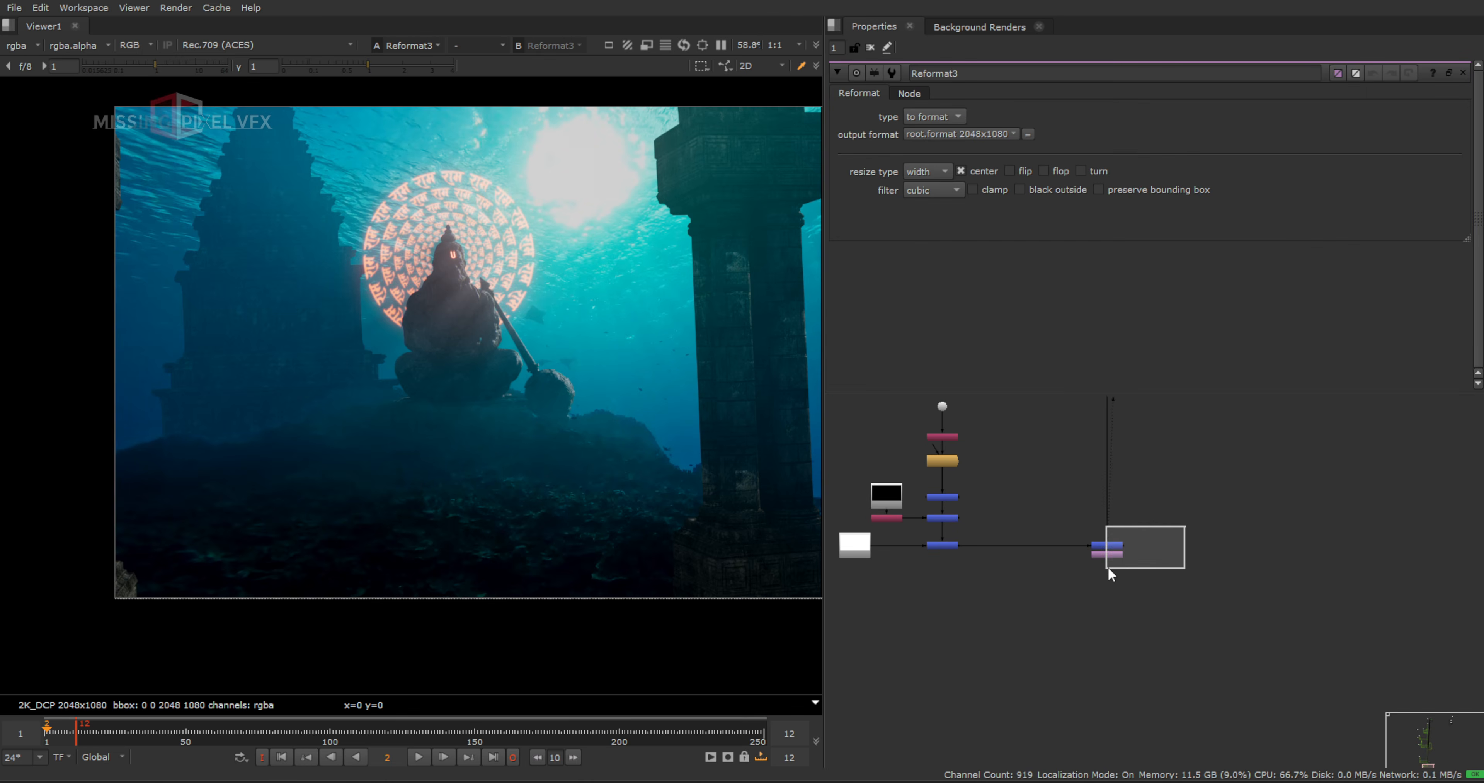
{"action": "left_click_drag", "start_coordinate": [1108, 567], "coordinate": [1022, 519]}
Insert a Blur node between Merge23 and Reformat3 with size 500 and mix 0.154
{"action": "scroll", "coordinate": [1149, 609], "scroll_direction": "up", "scroll_amount": 3}
{"action": "scroll", "coordinate": [1148, 614], "scroll_direction": "up", "scroll_amount": 2}
{"action": "key", "text": "b"}
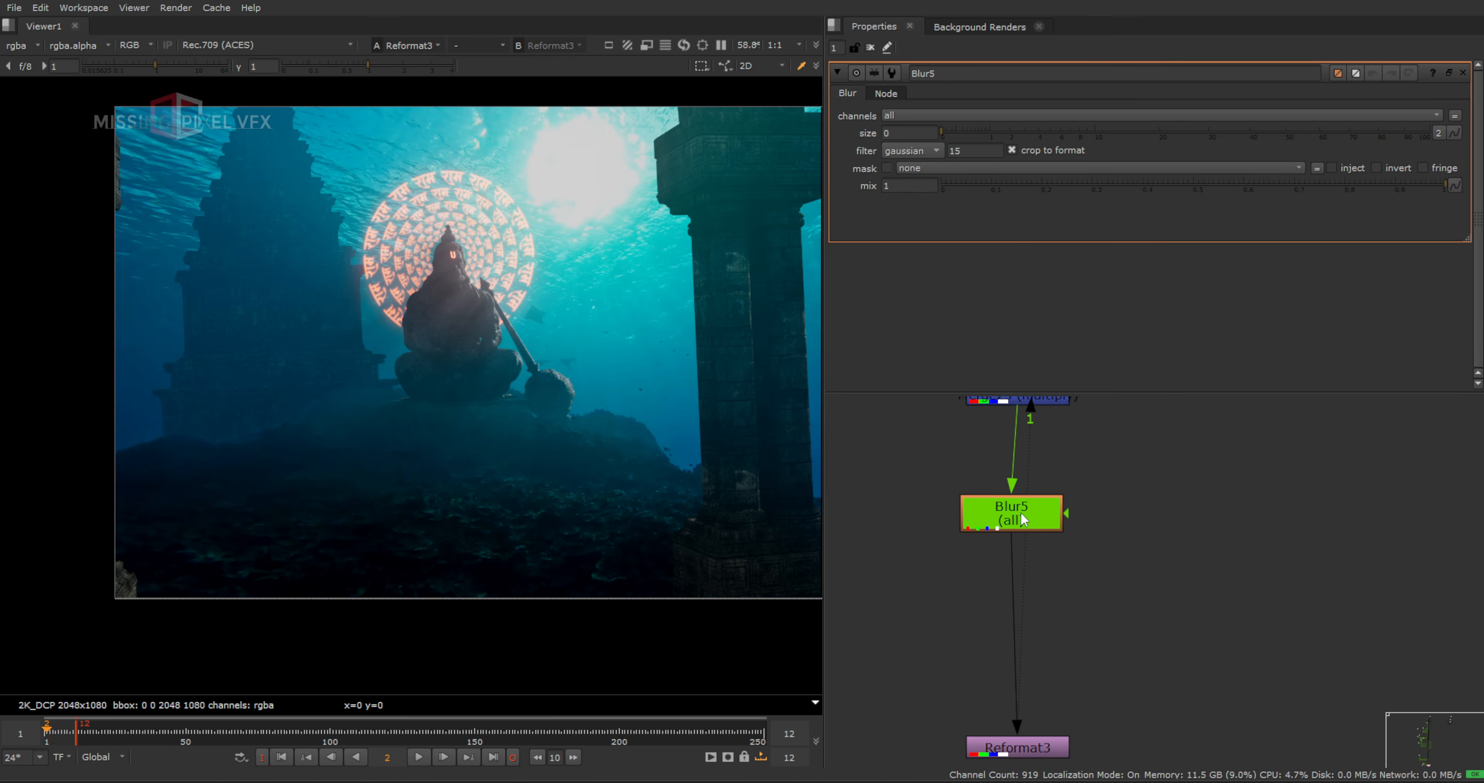
{"action": "double_click", "coordinate": [905, 132]}
{"action": "type", "text": "100"}
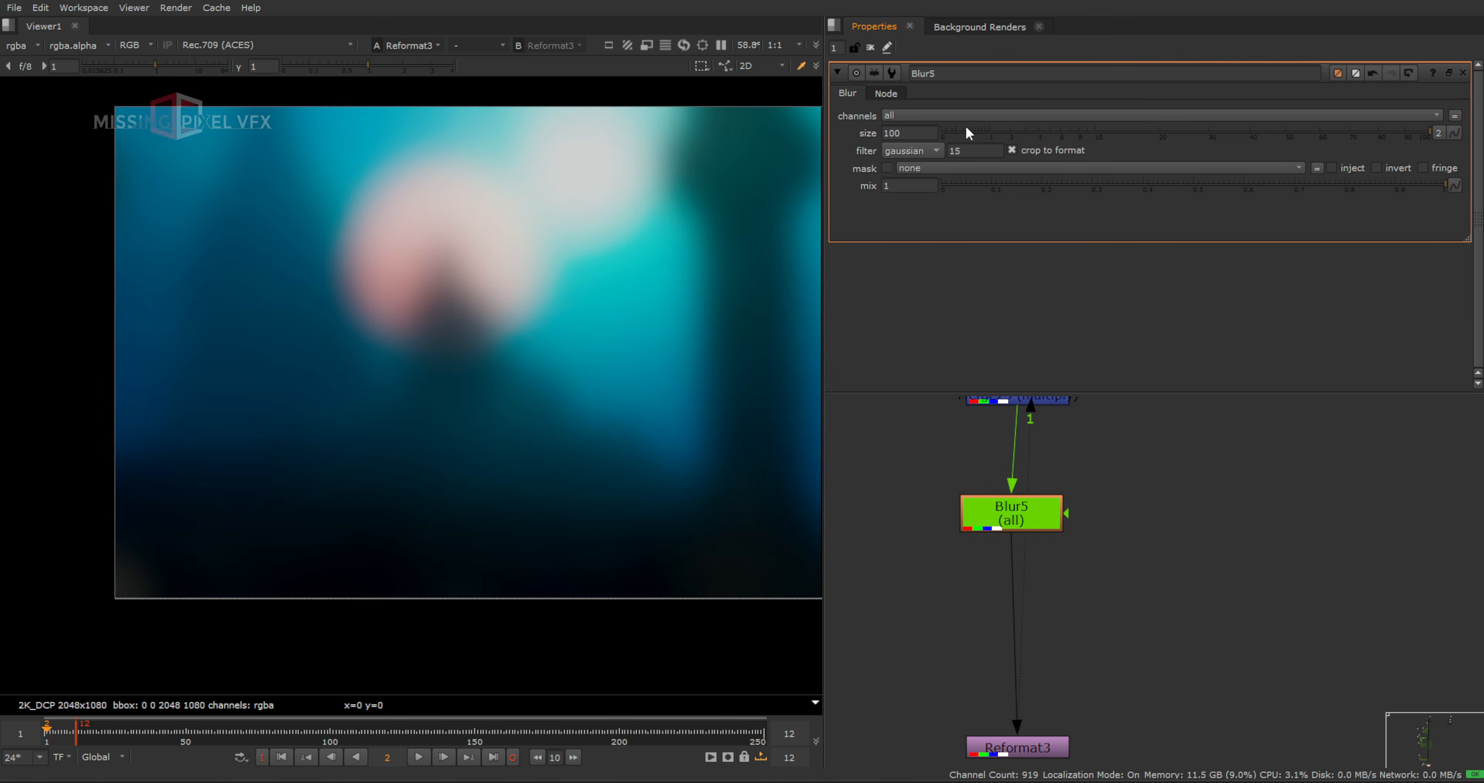
{"action": "key", "text": "Up"}
{"action": "key", "text": "Up"}
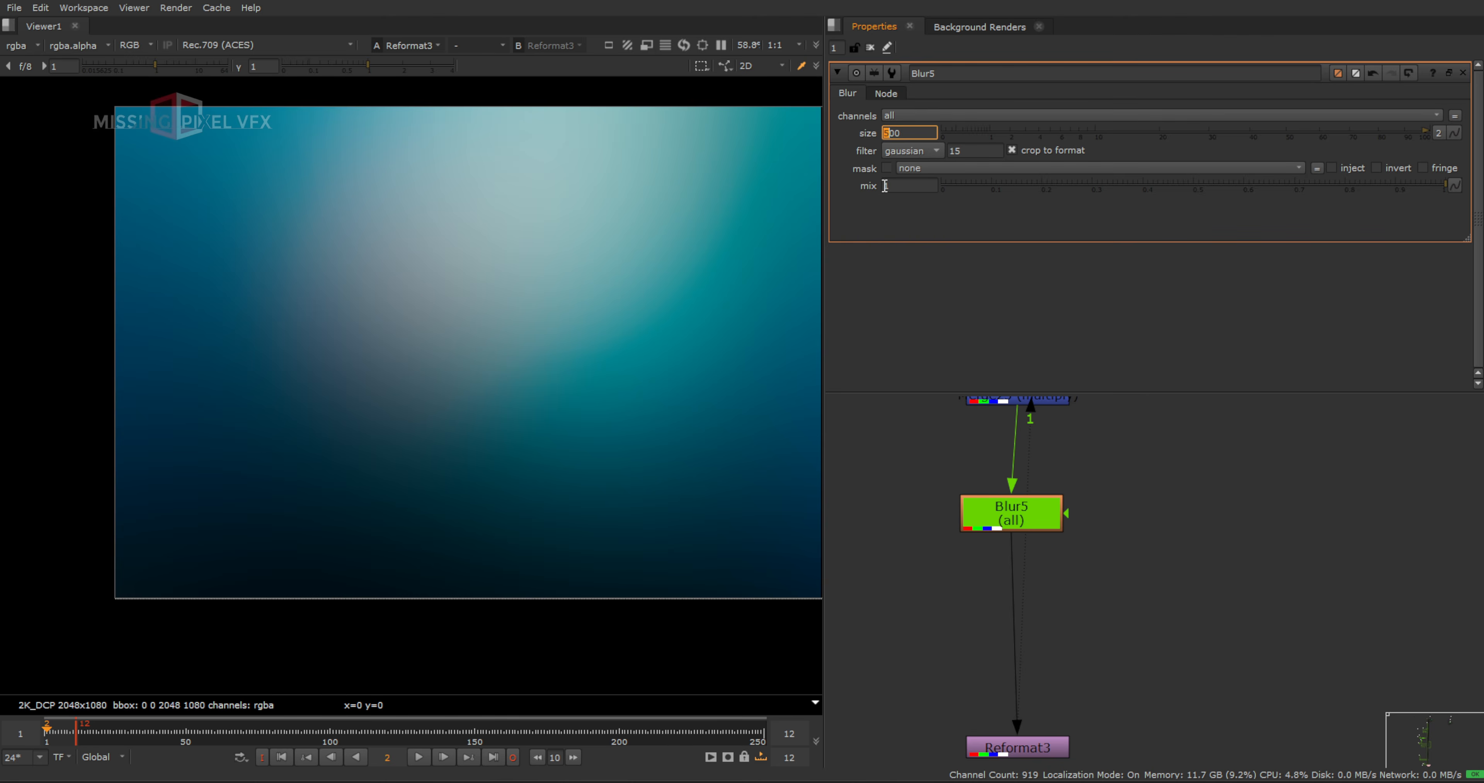
{"action": "left_click_drag", "start_coordinate": [973, 186], "coordinate": [1025, 191]}
{"action": "scroll", "coordinate": [745, 305], "scroll_direction": "down", "scroll_amount": 3}
{"action": "left_click_drag", "start_coordinate": [1005, 522], "coordinate": [1011, 525]}
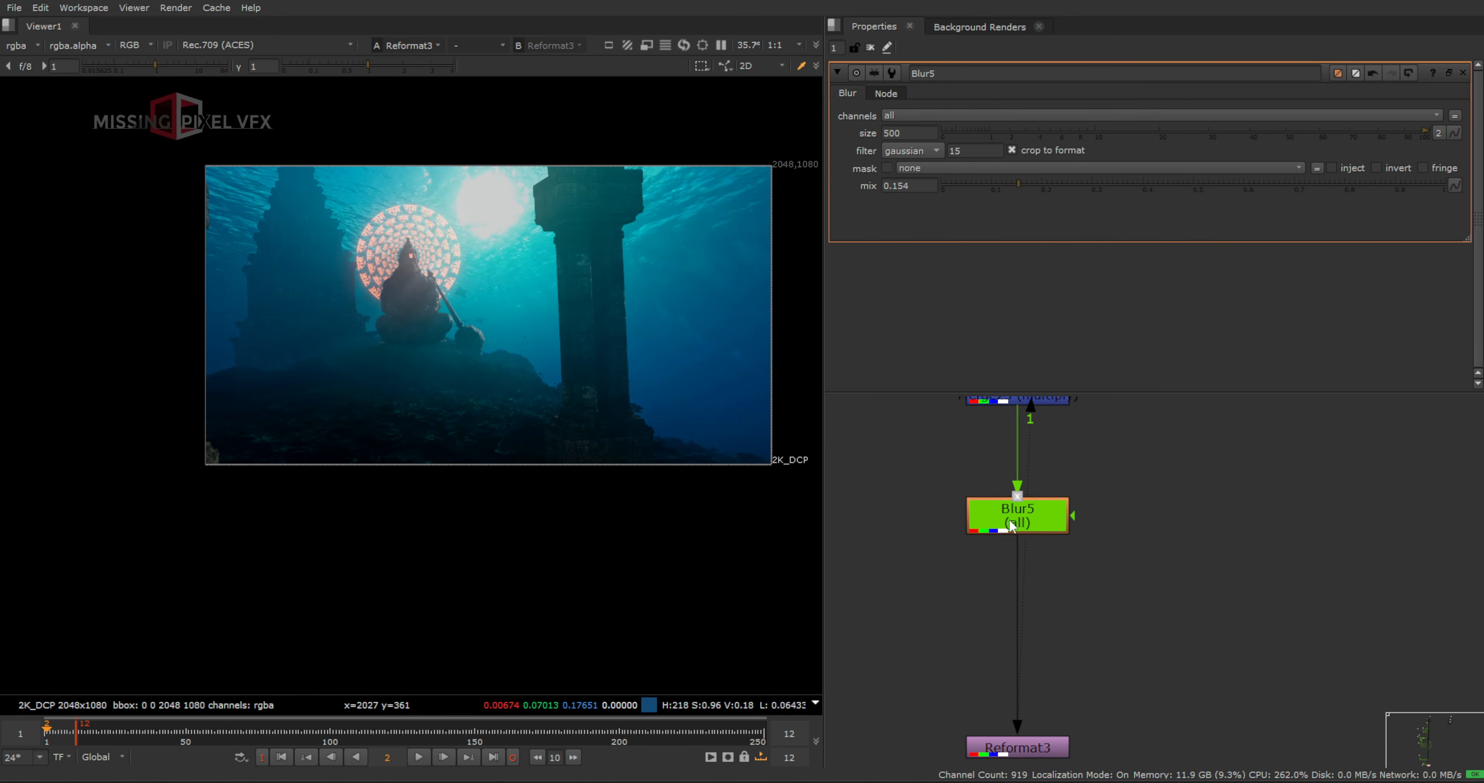
Compare the final image with Blur5 disabled and enabled
{"action": "key", "text": "d"}
{"action": "key", "text": "d"}
{"action": "key", "text": "d"}
{"action": "key", "text": "d"}
{"action": "key", "text": "d"}
{"action": "key", "text": "d"}
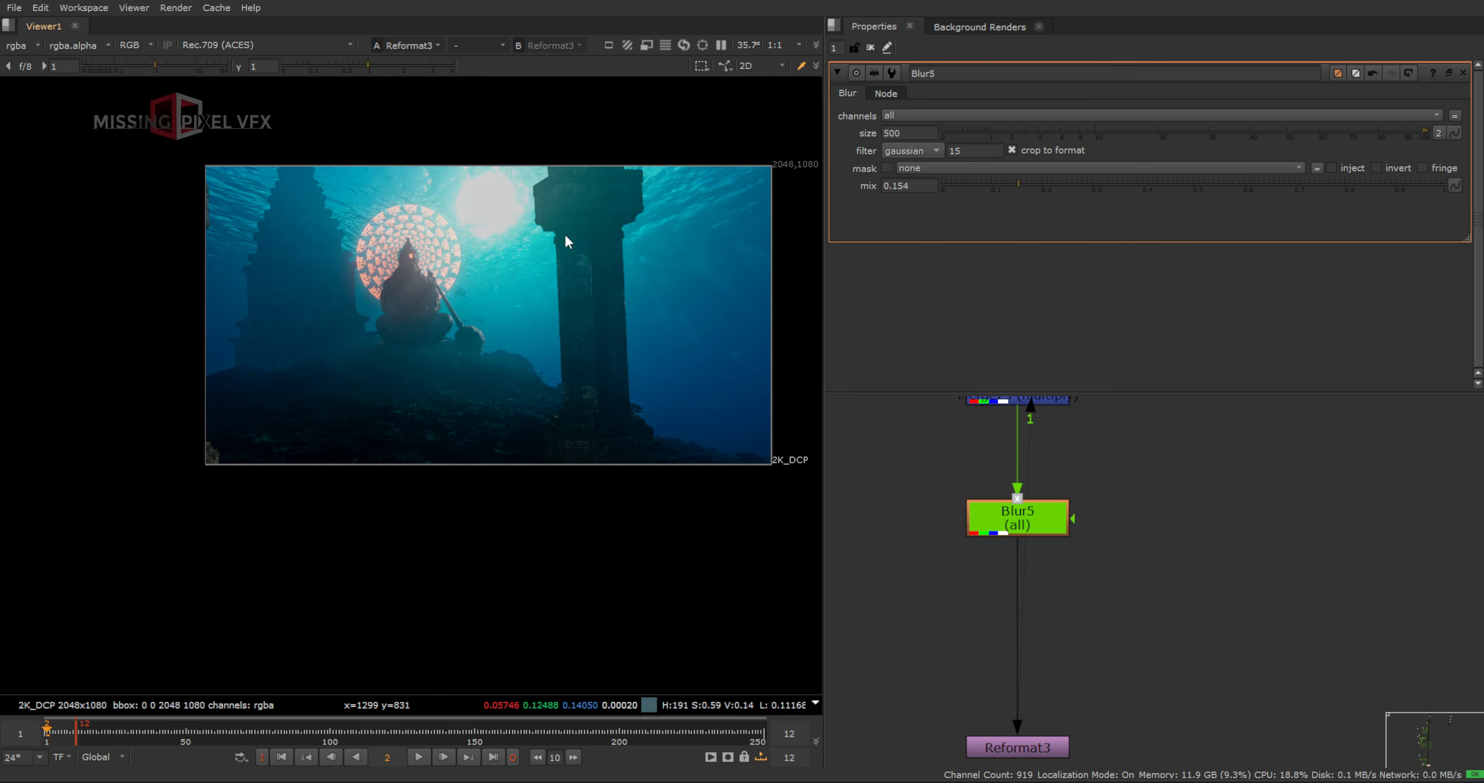
{"action": "middle_click_drag", "start_coordinate": [1009, 629], "coordinate": [1050, 532]}
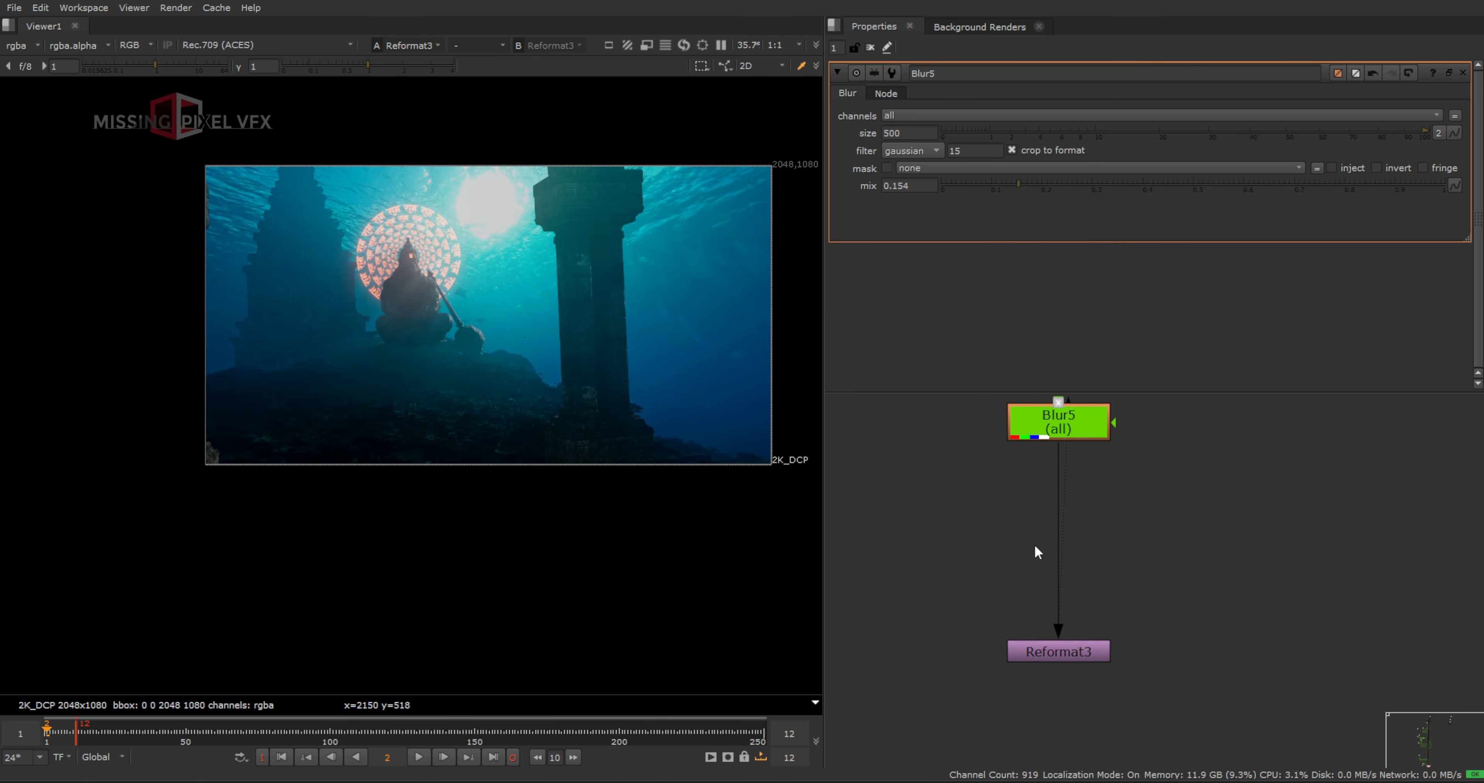